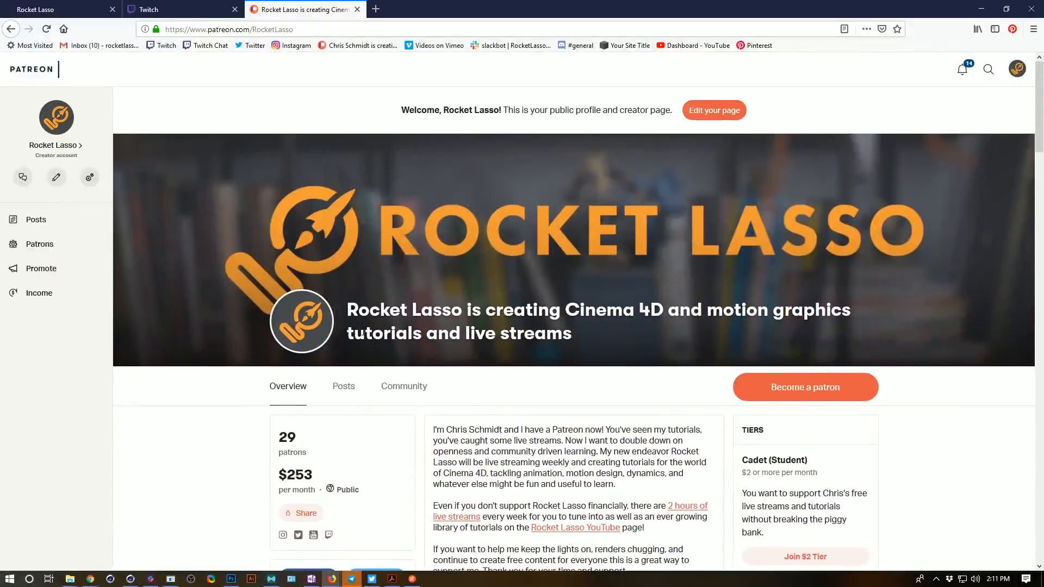
Review the Rocket Lasso Patreon overview page, including its description and the membership tiers.
{"action": "scroll", "coordinate": [373, 300], "scroll_direction": "down", "scroll_amount": 6}
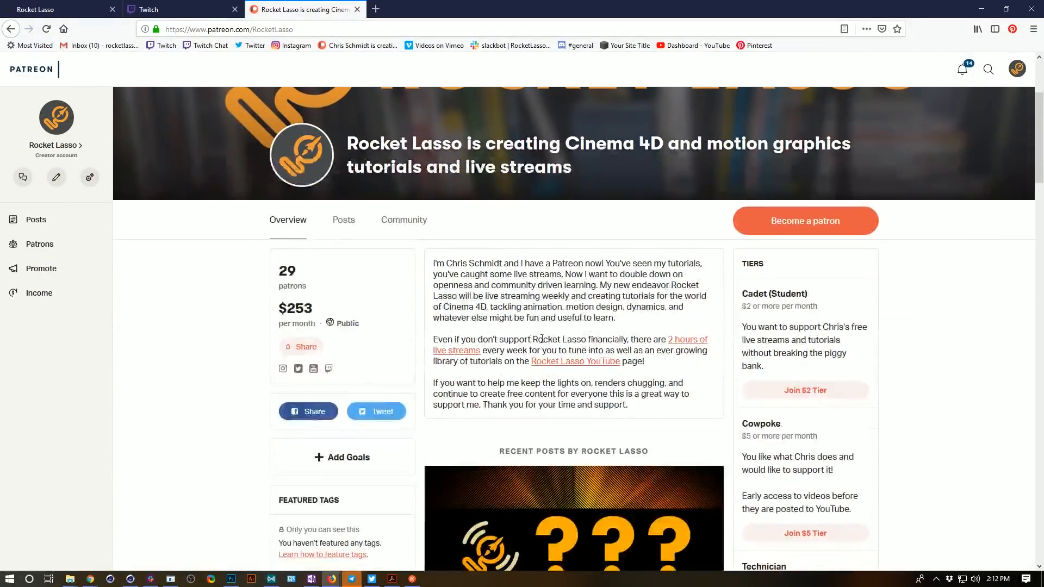
{"action": "scroll", "coordinate": [469, 301], "scroll_direction": "down", "scroll_amount": 2}
{"action": "scroll", "coordinate": [468, 301], "scroll_direction": "down", "scroll_amount": 3}
{"action": "scroll", "coordinate": [391, 241], "scroll_direction": "up", "scroll_amount": 4}
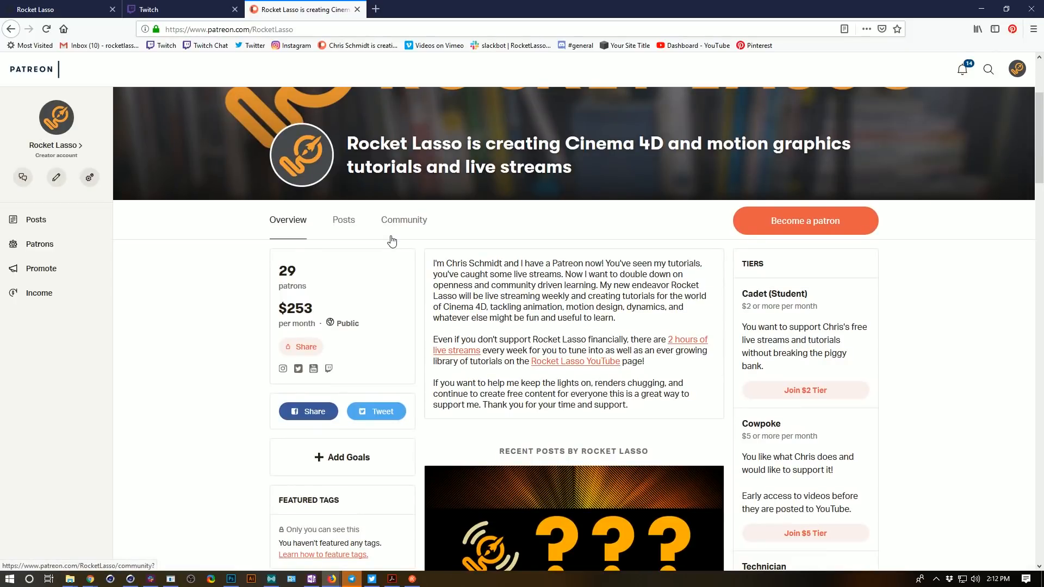
{"action": "scroll", "coordinate": [508, 232], "scroll_direction": "down", "scroll_amount": 2}
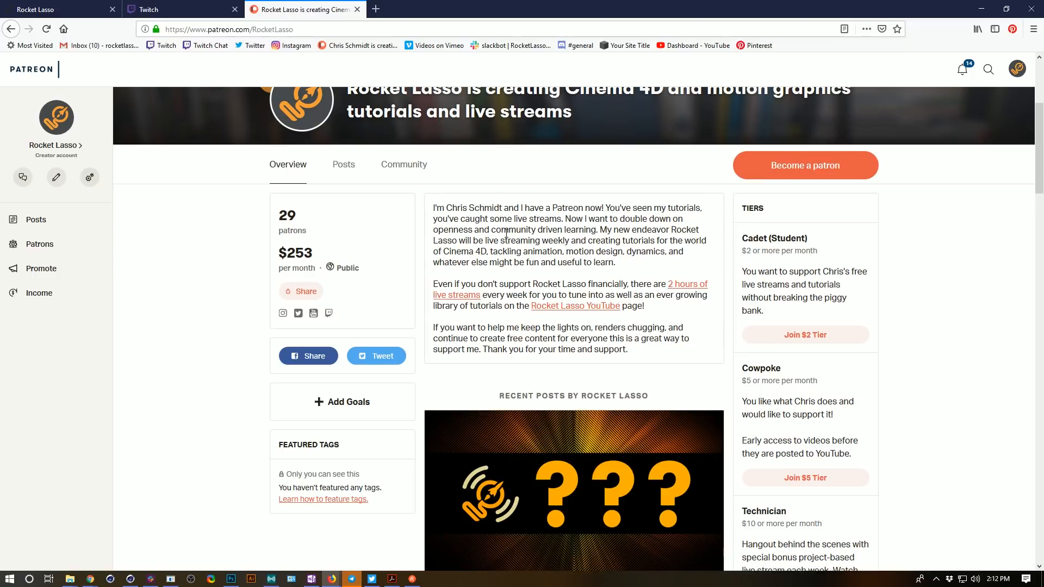
Switch to the Rocket Lasso website and view its support, newsletter and live streaming sections.
{"action": "left_click", "coordinate": [80, 14]}
{"action": "scroll", "coordinate": [297, 218], "scroll_direction": "down", "scroll_amount": 2}
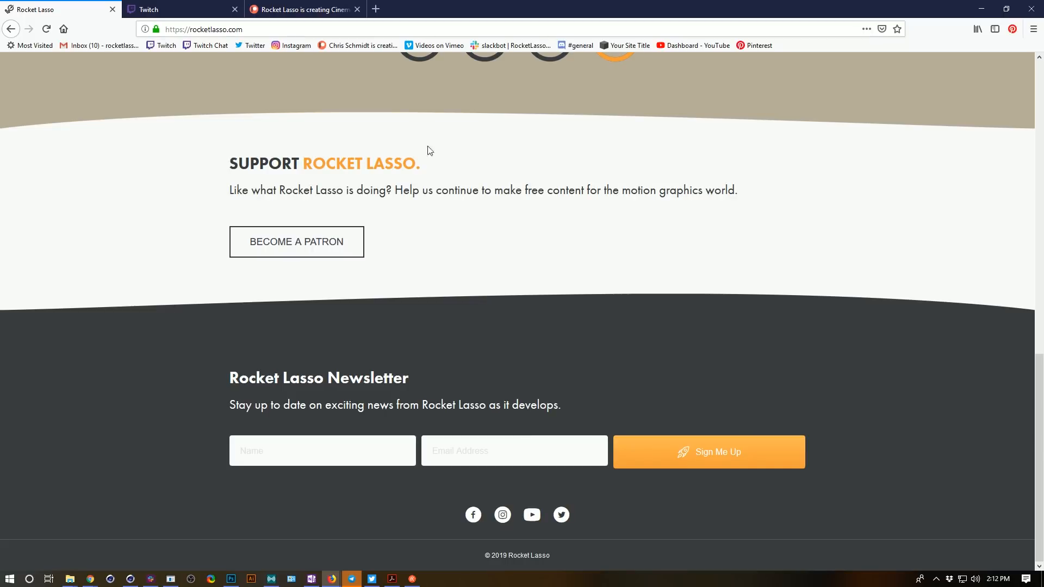
{"action": "scroll", "coordinate": [393, 186], "scroll_direction": "up", "scroll_amount": 8}
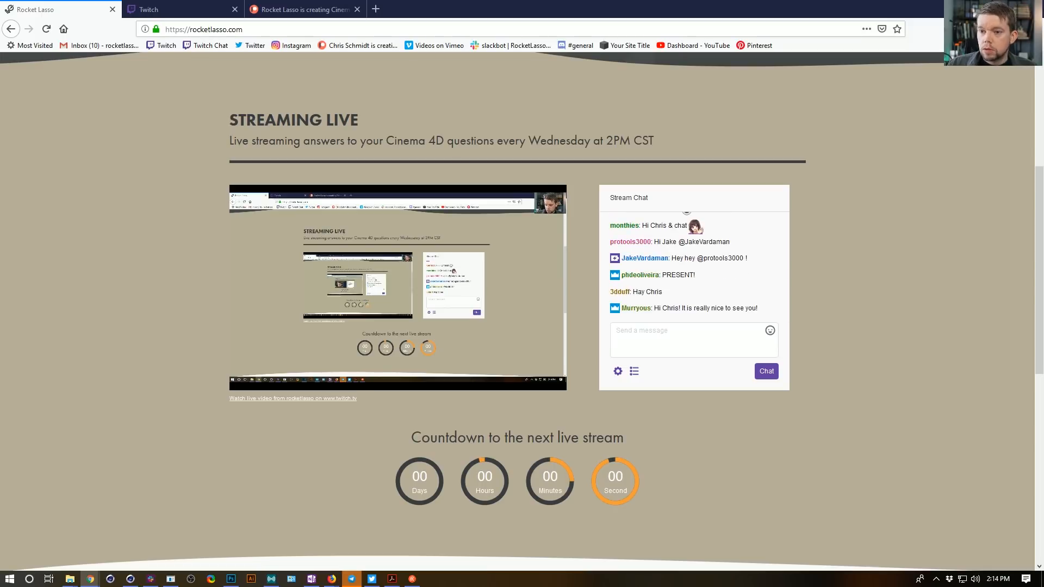
Switch to the physics illusions video on YouTube, pause it and review its title and channel description.
{"action": "left_click_drag", "start_coordinate": [1043, 16], "coordinate": [538, 1]}
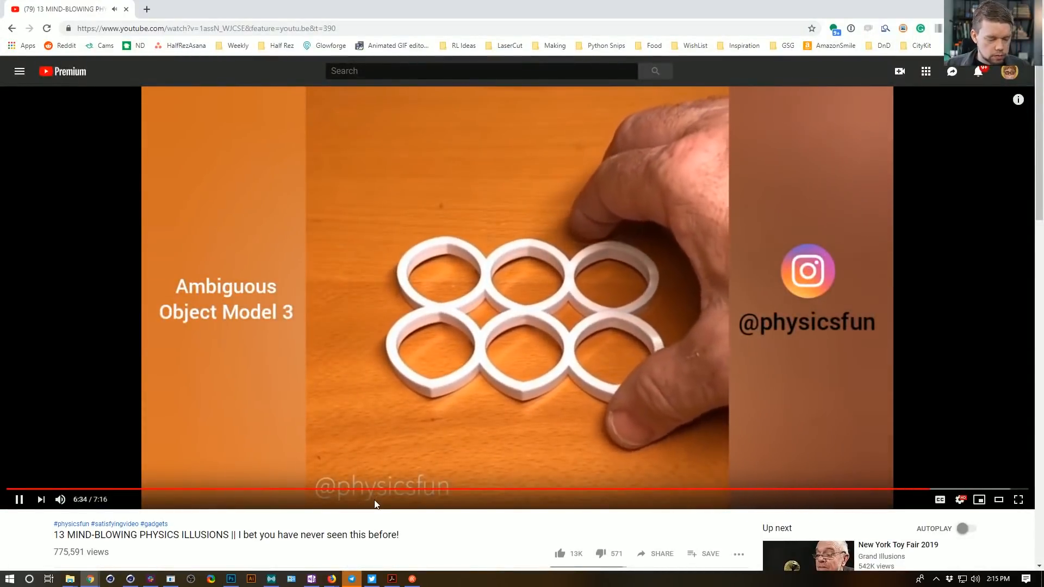
{"action": "left_click", "coordinate": [302, 405]}
{"action": "scroll", "coordinate": [303, 408], "scroll_direction": "down", "scroll_amount": 3}
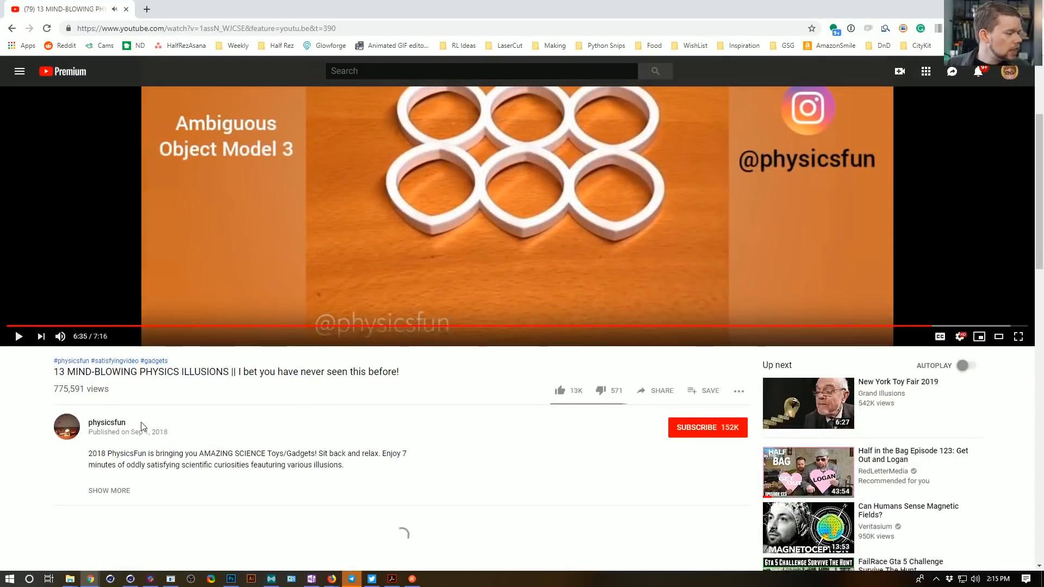
{"action": "scroll", "coordinate": [248, 359], "scroll_direction": "up", "scroll_amount": 2}
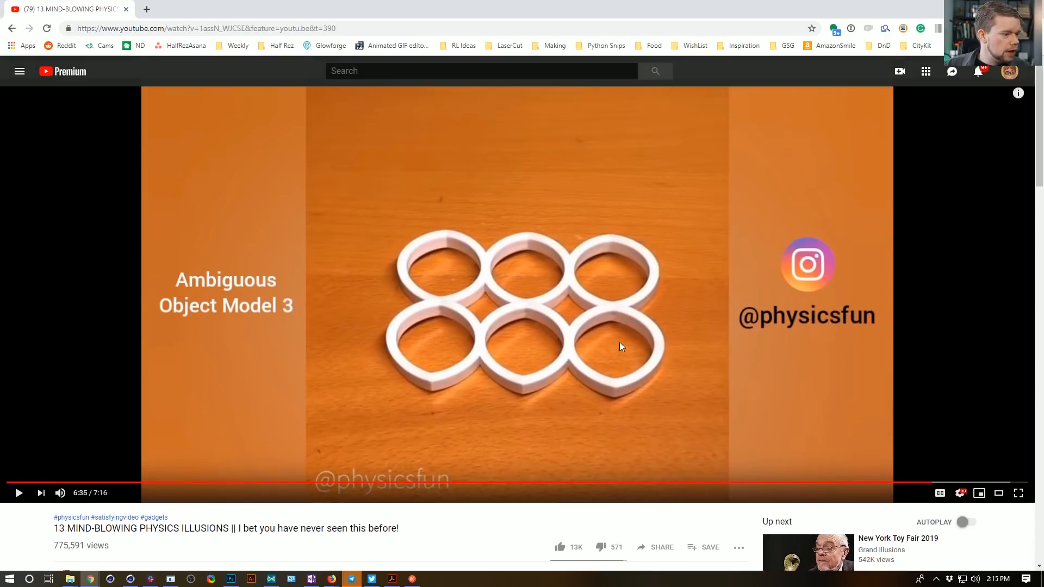
{"action": "scroll", "coordinate": [625, 397], "scroll_direction": "down", "scroll_amount": 1}
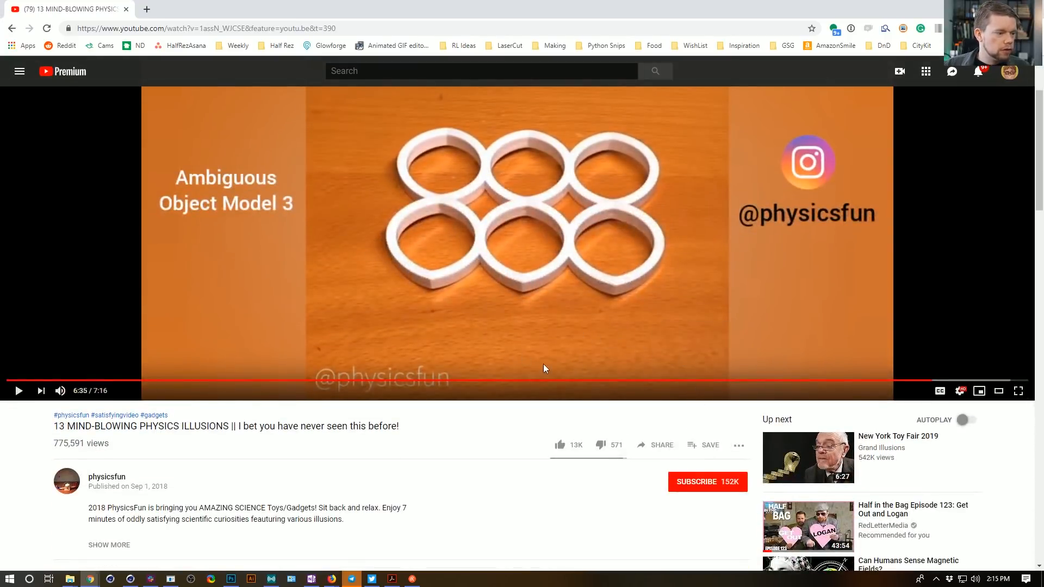
{"action": "scroll", "coordinate": [543, 364], "scroll_direction": "up", "scroll_amount": 1}
Restart the video from 0:00 and skip ahead in ten-second jumps to the Ambiguous Object illusion clip.
{"action": "left_click", "coordinate": [256, 296]}
{"action": "key", "text": "0"}
{"action": "left_click", "coordinate": [458, 367]}
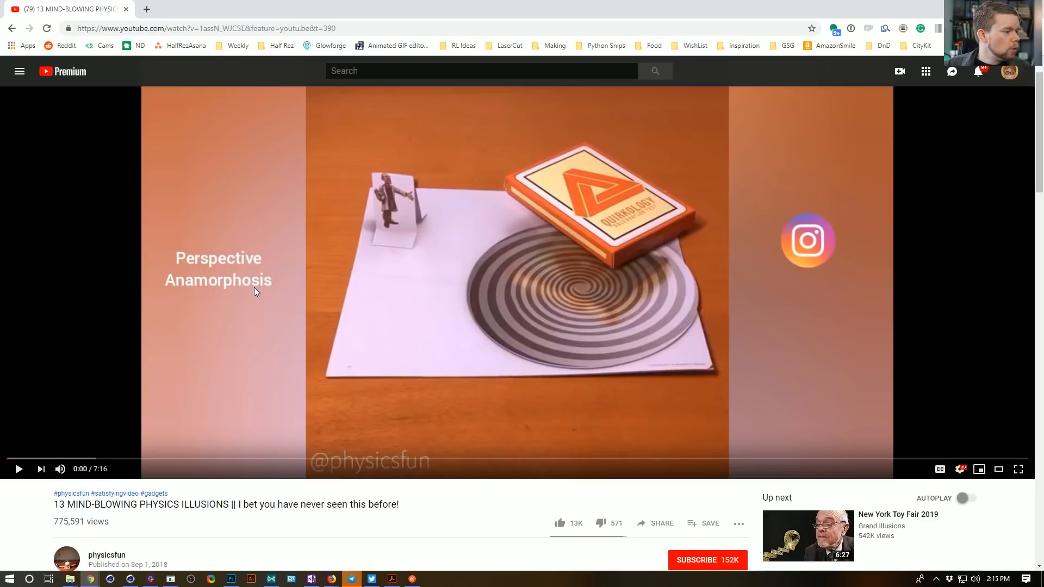
{"action": "key", "text": "l"}
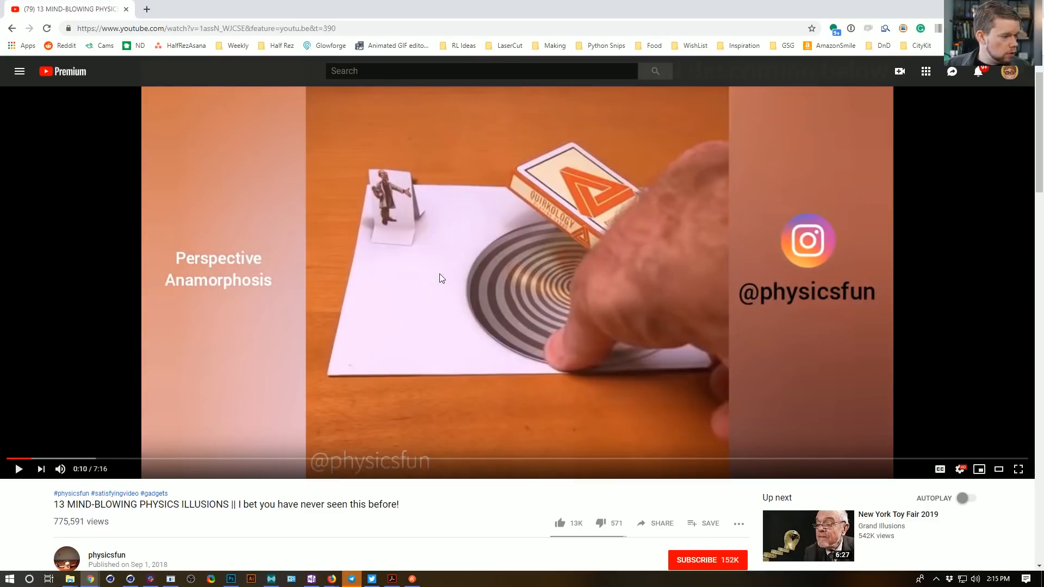
{"action": "key", "text": "l"}
{"action": "key", "text": "k"}
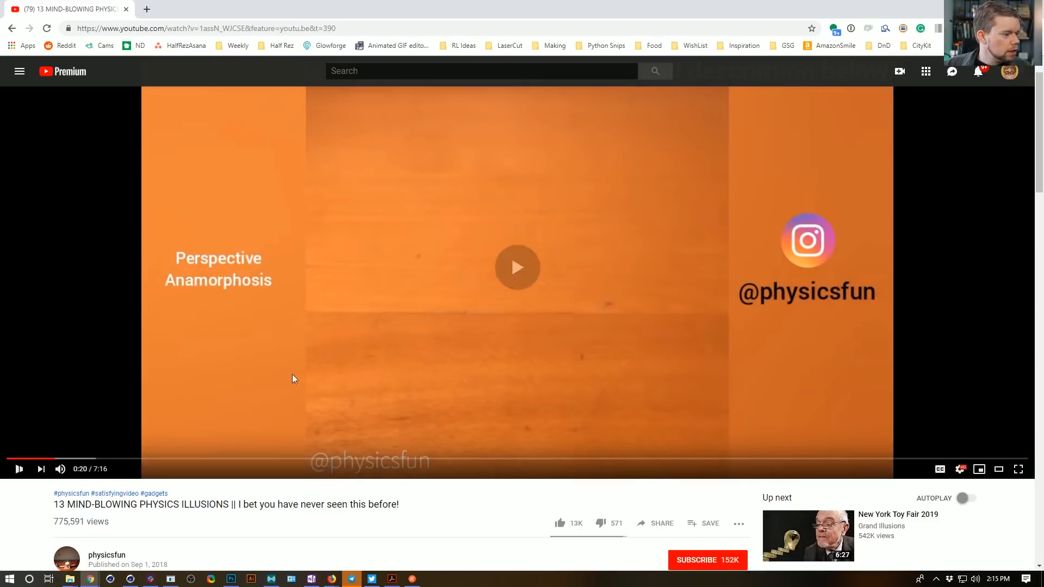
{"action": "key", "text": "l"}
{"action": "key", "text": "l"}
{"action": "key", "text": "l"}
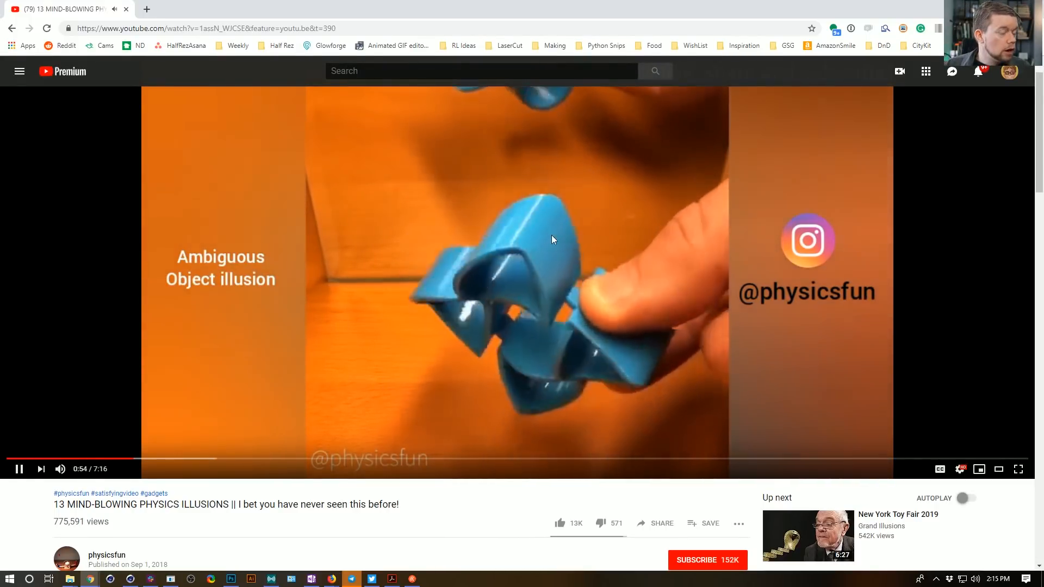
Pause the video and keep skipping ahead through the illusions to the Hollow Mask Dragon clip at 2:05.
{"action": "left_click", "coordinate": [557, 273]}
{"action": "key", "text": "l"}
{"action": "key", "text": "l"}
{"action": "key", "text": "l"}
{"action": "key", "text": "l"}
{"action": "key", "text": "l"}
{"action": "key", "text": "l"}
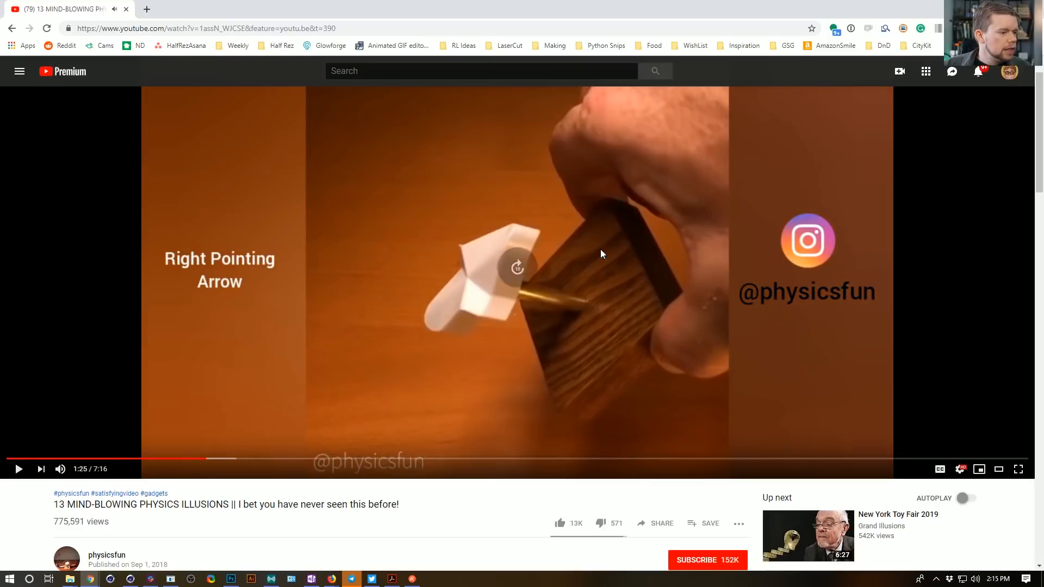
{"action": "key", "text": "l"}
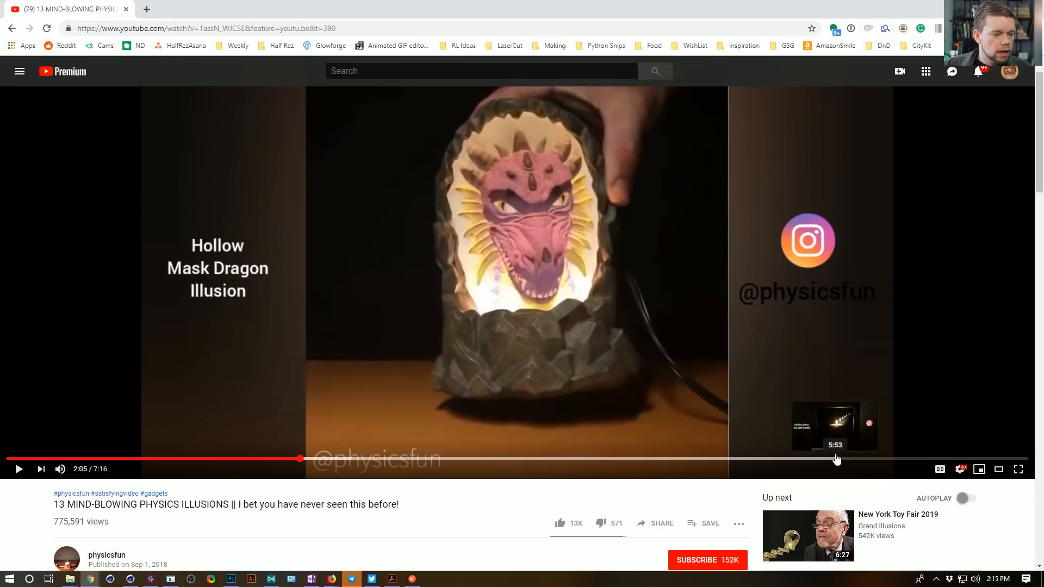
Jump to 6:23 in the video, resume playback and mute the sound.
{"action": "left_click", "coordinate": [898, 459]}
{"action": "key", "text": "k"}
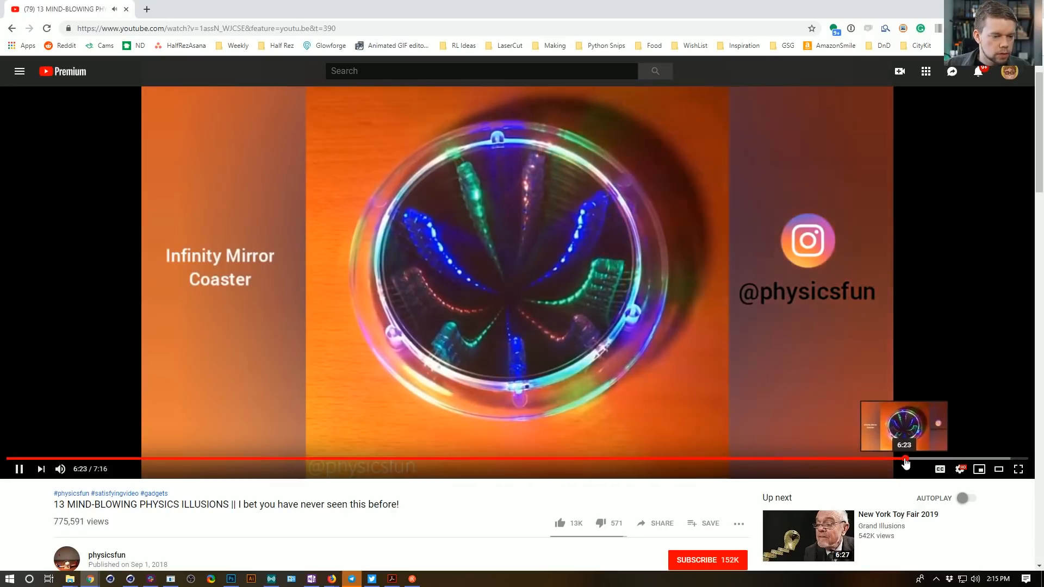
{"action": "key", "text": "m"}
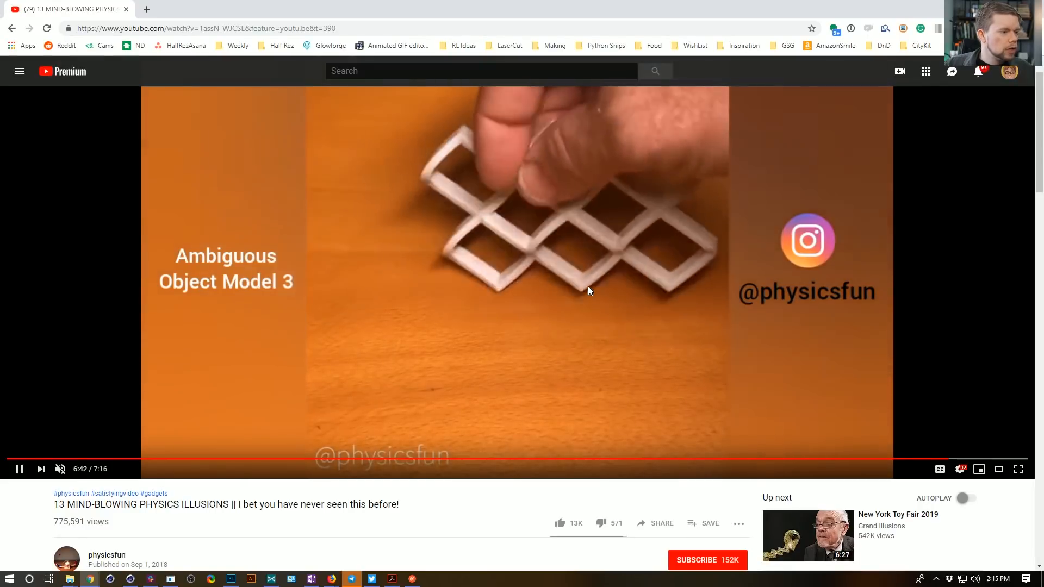
Pause the Ambiguous Object Model 3 clip at 6:43 and step a few frames back and forth to inspect the turning object.
{"action": "left_click", "coordinate": [587, 282]}
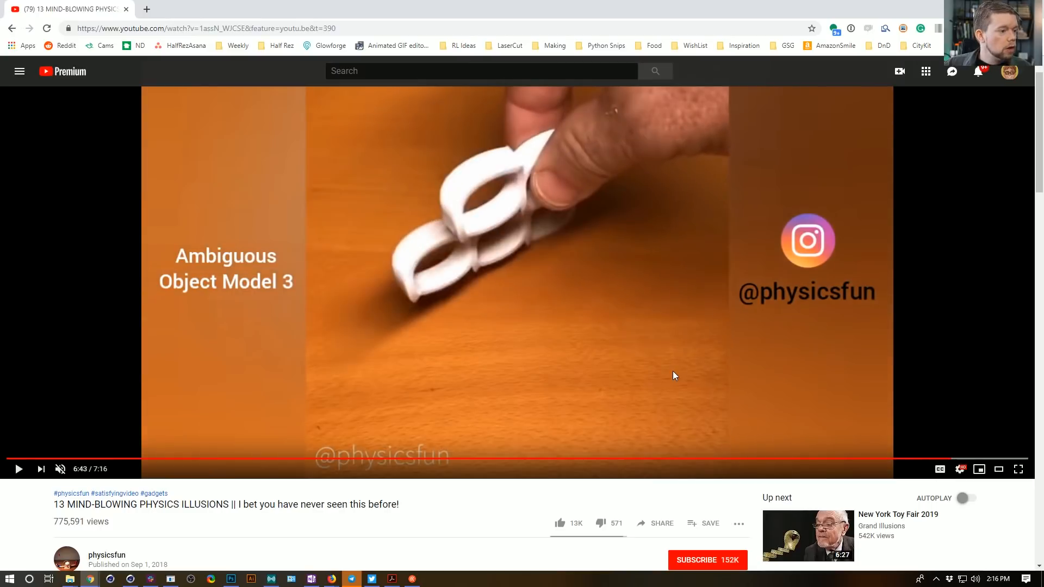
{"action": "key", "text": "comma"}
{"action": "key", "text": "comma"}
{"action": "key", "text": "comma"}
{"action": "key", "text": "comma"}
{"action": "key", "text": "comma"}
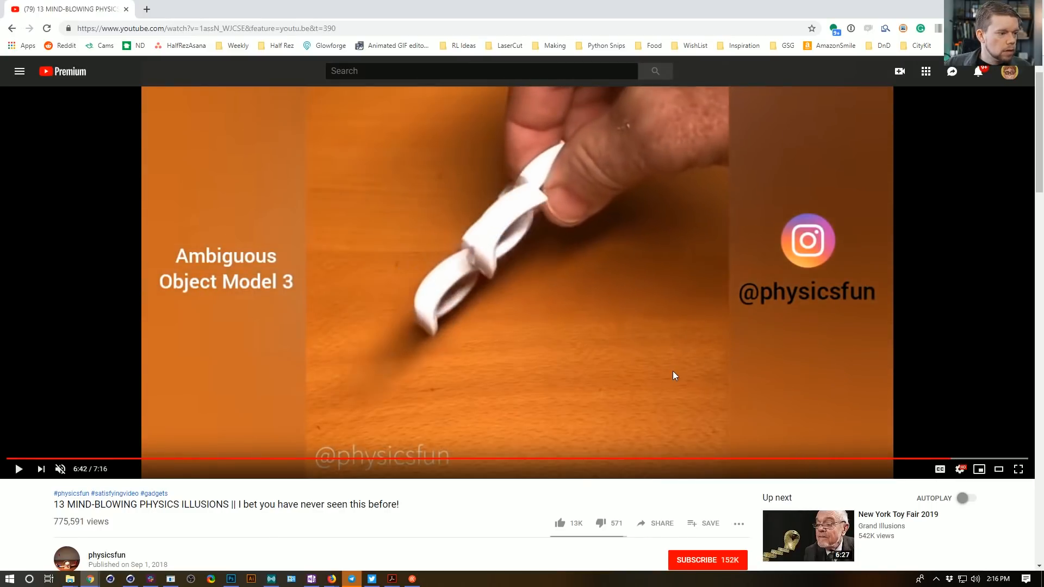
{"action": "key", "text": "comma"}
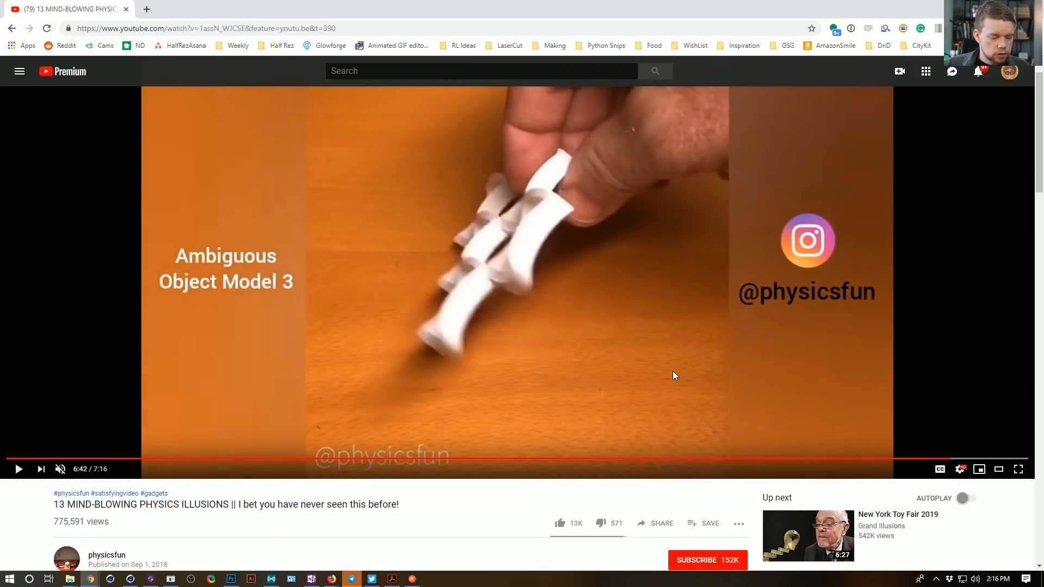
{"action": "key", "text": "comma"}
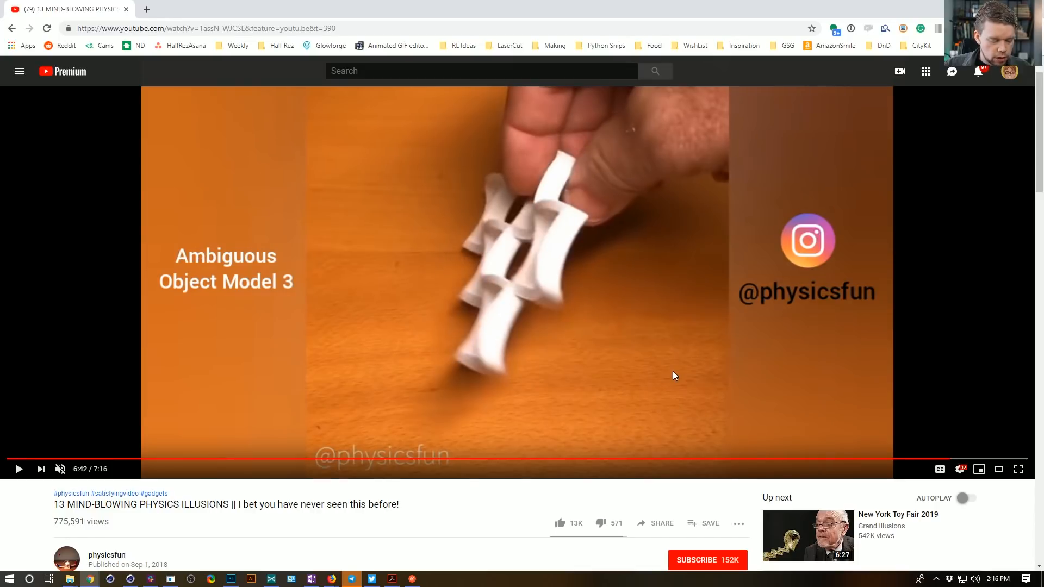
{"action": "key", "text": "comma"}
{"action": "key", "text": "comma"}
{"action": "key", "text": "comma"}
{"action": "key", "text": "comma"}
{"action": "key", "text": "comma"}
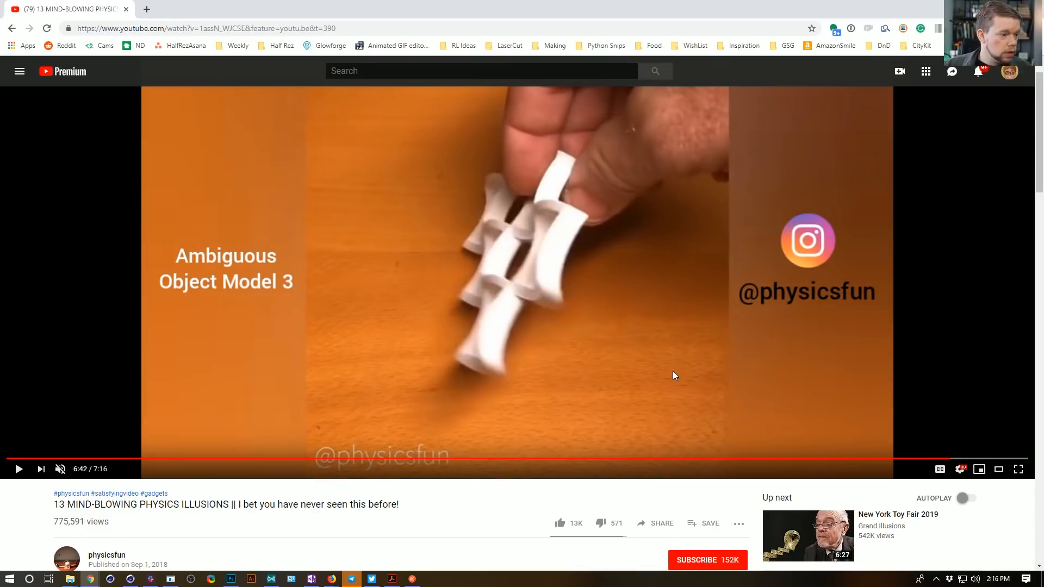
{"action": "key", "text": "period"}
{"action": "key", "text": "period"}
{"action": "key", "text": "period"}
{"action": "key", "text": "period"}
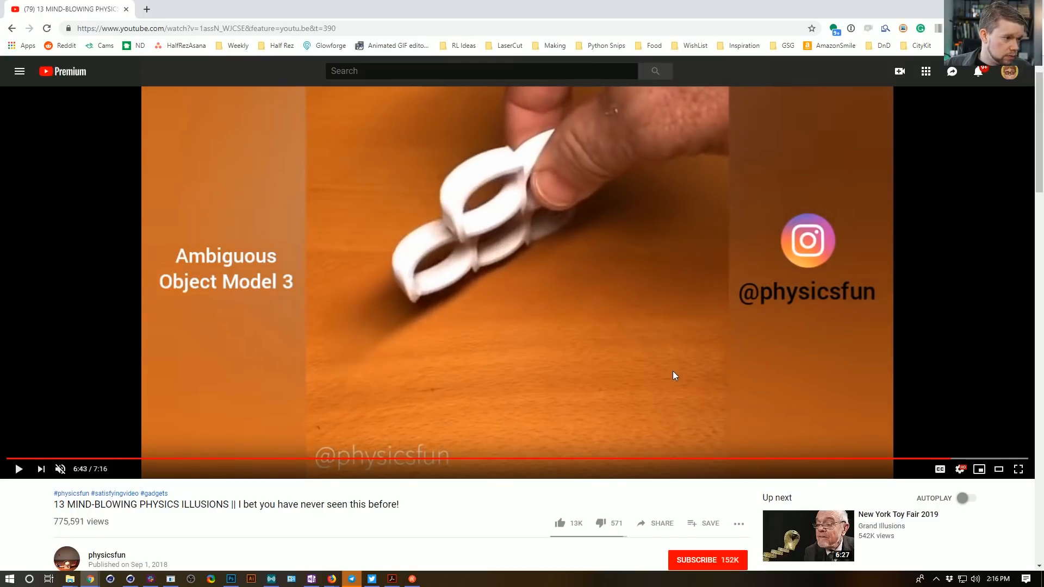
Step backward frame by frame to 6:41 to study the curved walls of the lattice as it rotates.
{"action": "key", "text": "comma"}
{"action": "key", "text": "comma"}
{"action": "key", "text": "comma"}
{"action": "key", "text": "comma"}
{"action": "key", "text": "comma"}
{"action": "key", "text": "comma"}
{"action": "key", "text": "comma"}
{"action": "key", "text": "comma"}
{"action": "key", "text": "comma"}
{"action": "key", "text": "comma"}
{"action": "key", "text": "comma"}
{"action": "key", "text": "comma"}
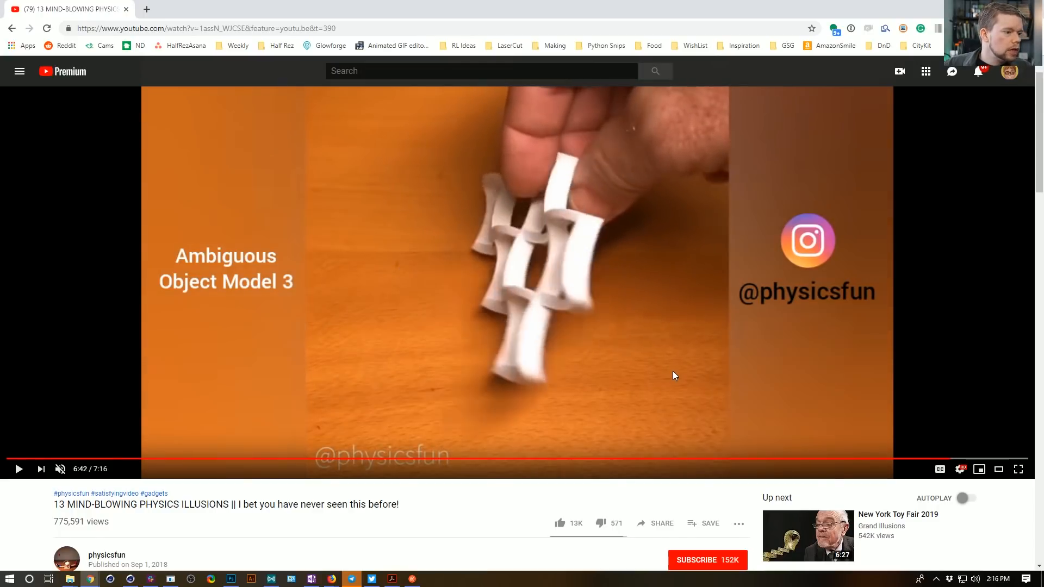
{"action": "key", "text": "comma"}
{"action": "key", "text": "comma"}
{"action": "key", "text": "comma"}
{"action": "key", "text": "comma"}
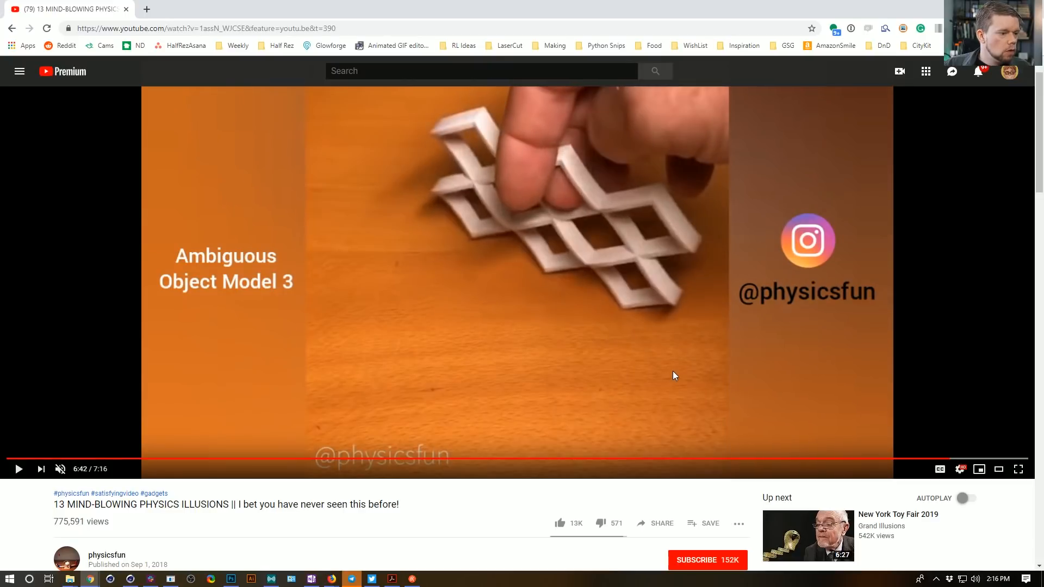
{"action": "key", "text": "comma"}
{"action": "key", "text": "comma"}
{"action": "key", "text": "comma"}
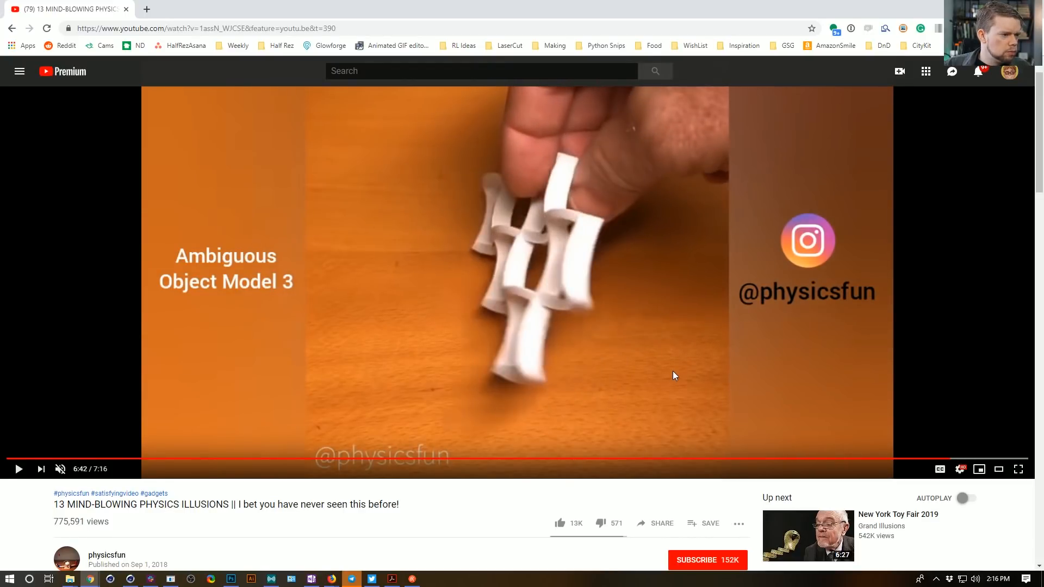
{"action": "key", "text": "comma"}
{"action": "key", "text": "comma"}
{"action": "key", "text": "comma"}
{"action": "key", "text": "comma"}
{"action": "key", "text": "comma"}
{"action": "key", "text": "comma"}
{"action": "key", "text": "comma"}
{"action": "key", "text": "comma"}
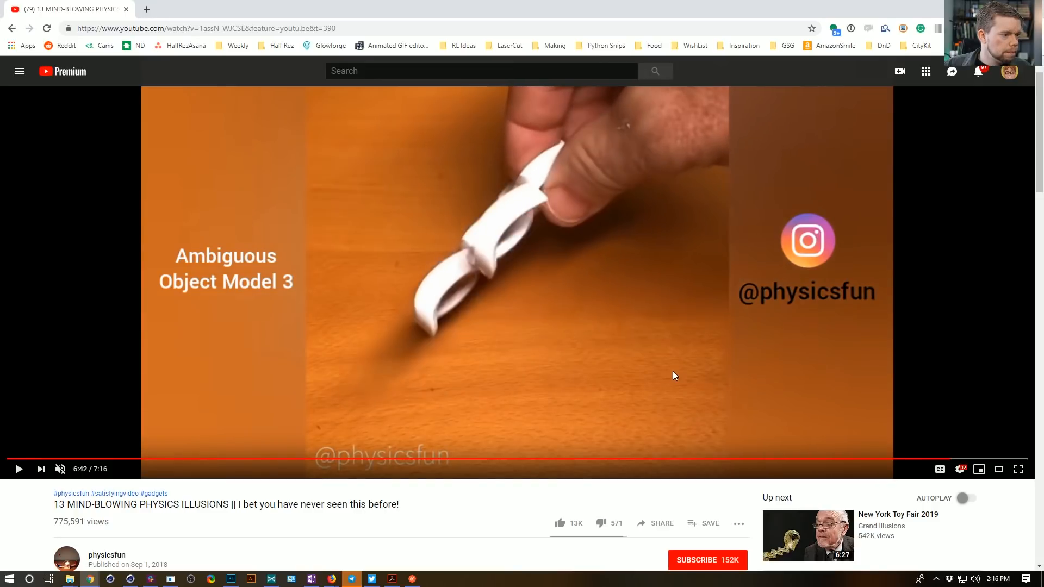
{"action": "key", "text": "comma"}
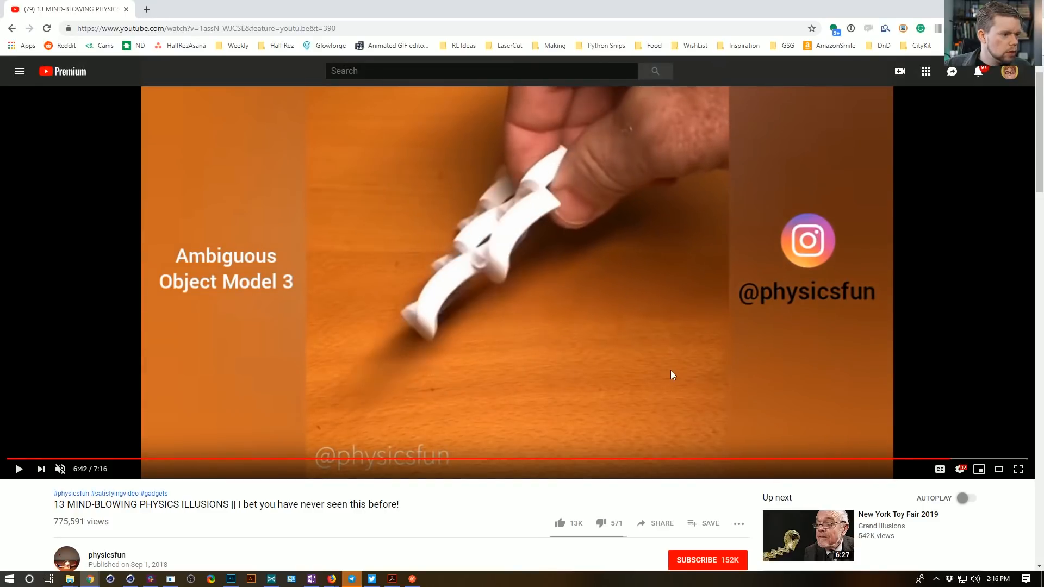
{"action": "key", "text": "comma"}
{"action": "key", "text": "comma"}
{"action": "key", "text": "comma"}
{"action": "key", "text": "comma"}
{"action": "key", "text": "comma"}
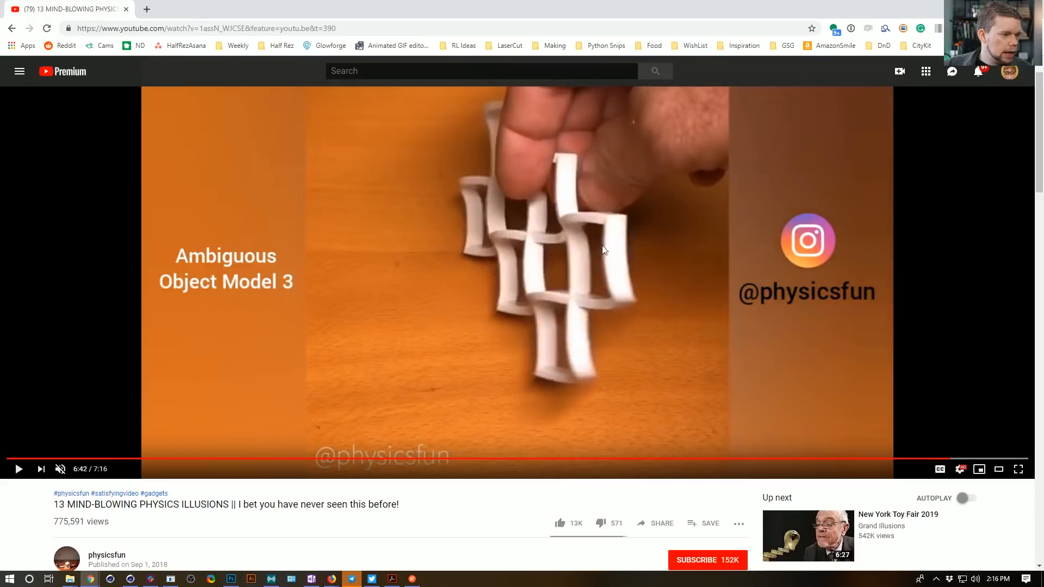
{"action": "key", "text": "comma"}
{"action": "key", "text": "comma"}
{"action": "key", "text": "comma"}
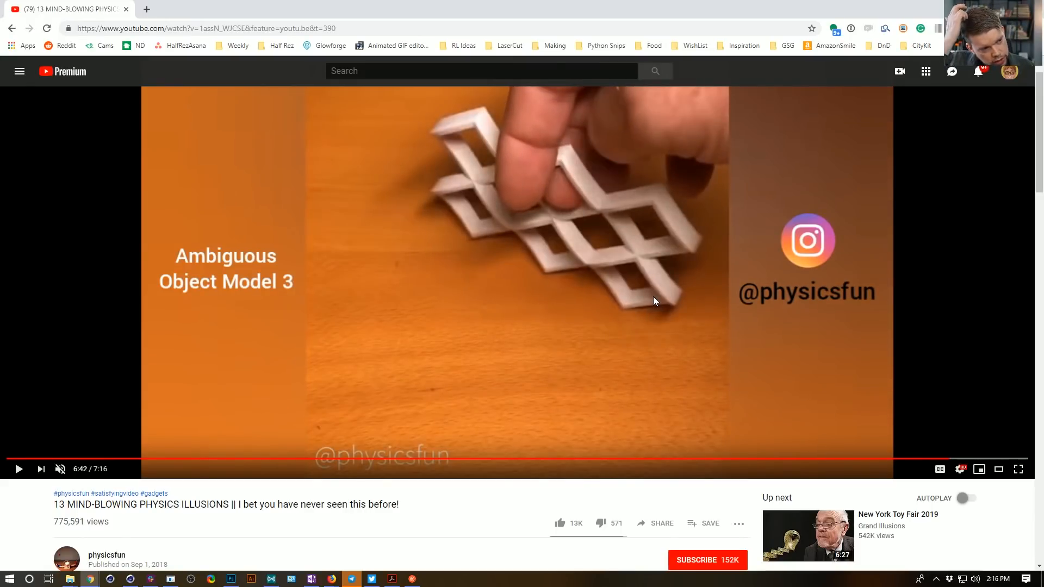
{"action": "key", "text": "comma"}
{"action": "key", "text": "comma"}
{"action": "key", "text": "comma"}
{"action": "key", "text": "comma"}
{"action": "key", "text": "comma"}
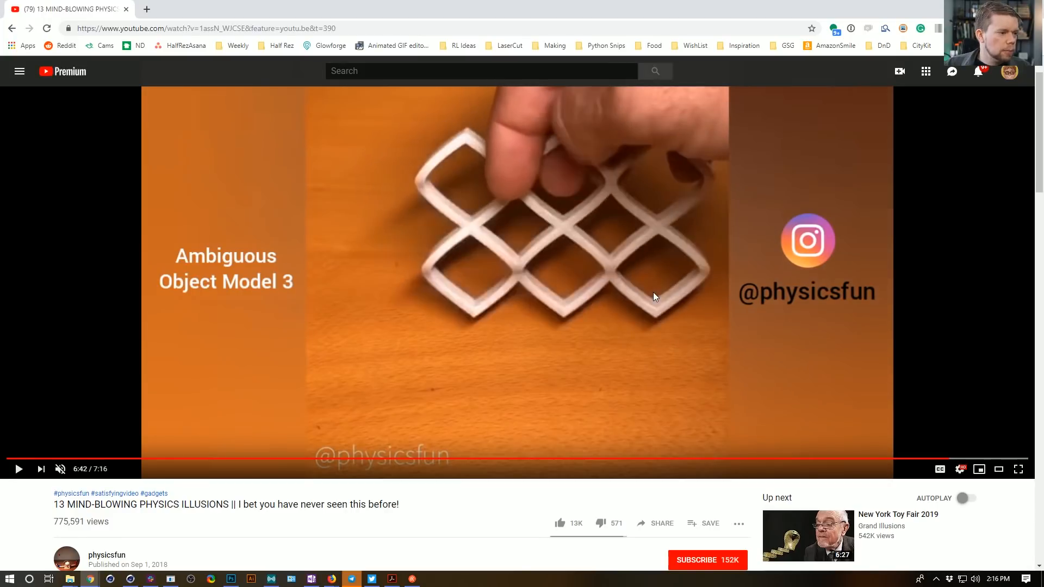
{"action": "key", "text": "comma"}
{"action": "key", "text": "comma"}
{"action": "key", "text": "comma"}
{"action": "key", "text": "comma"}
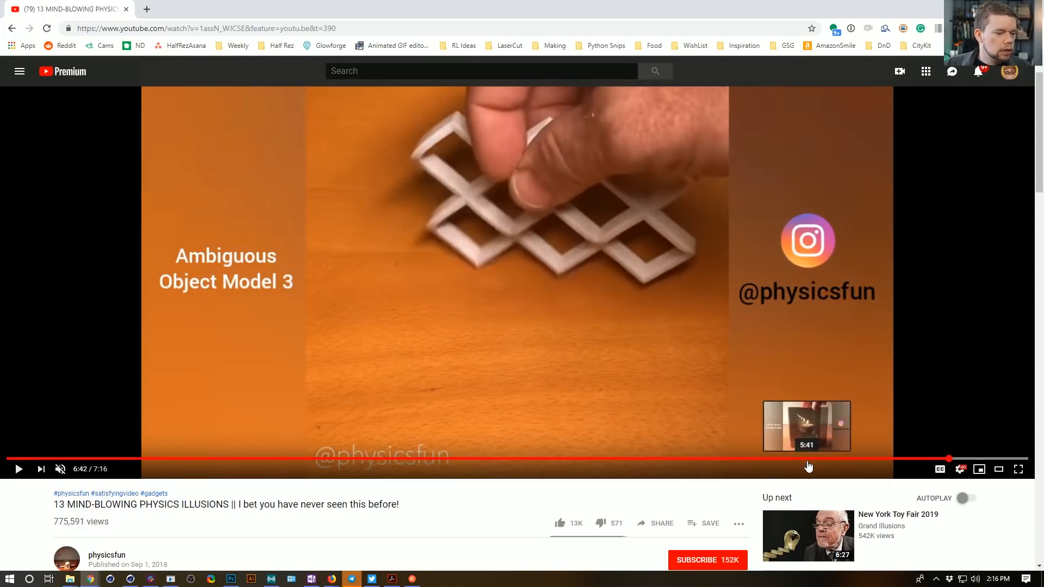
{"action": "key", "text": "comma"}
{"action": "key", "text": "comma"}
{"action": "key", "text": "comma"}
{"action": "key", "text": "comma"}
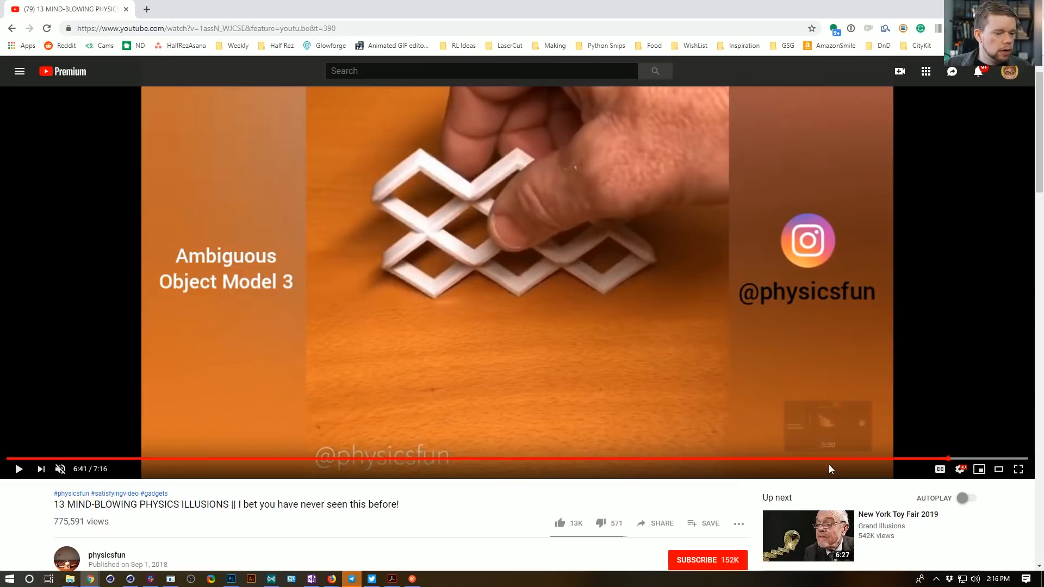
Rewind the video ten seconds and replay the Ambiguous Object Model 3 demonstration.
{"action": "key", "text": "k"}
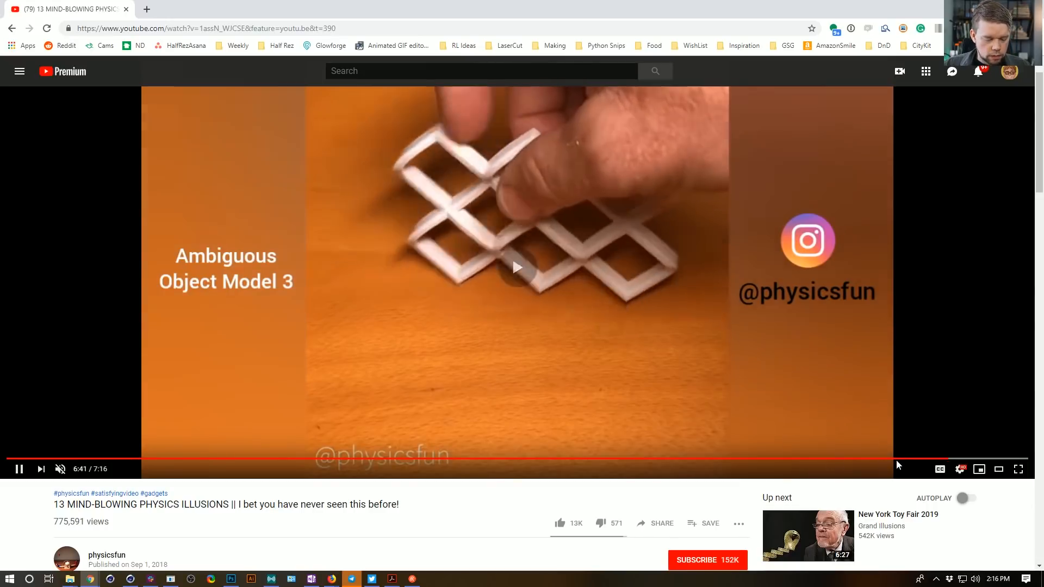
{"action": "key", "text": "k"}
{"action": "key", "text": "j"}
{"action": "key", "text": "k"}
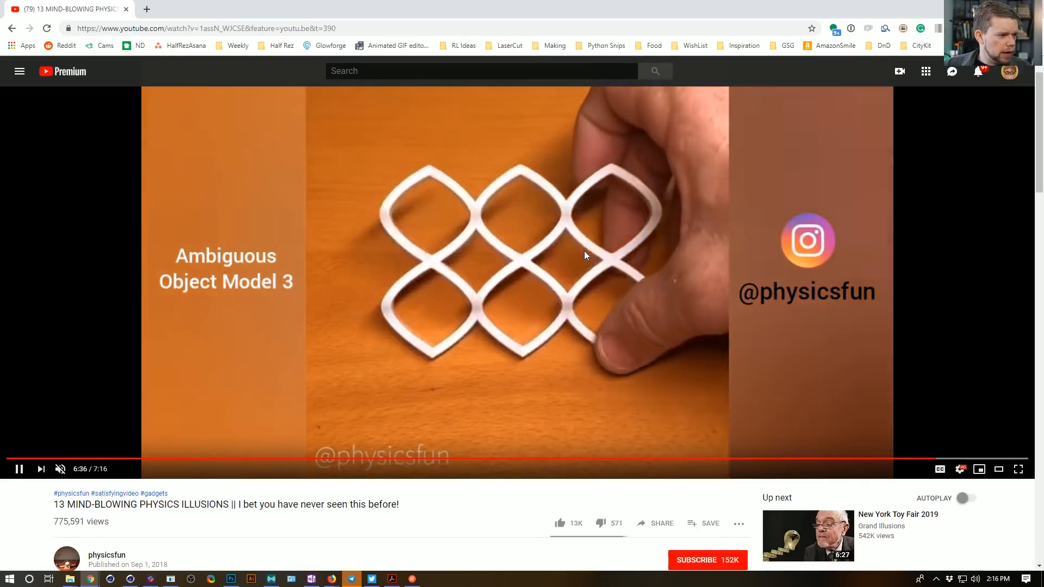
Rewind the Ambiguous Object Model 3 clip and pause it at 6:36 on the head-on view of the lattice.
{"action": "key", "text": "l"}
{"action": "key", "text": "j"}
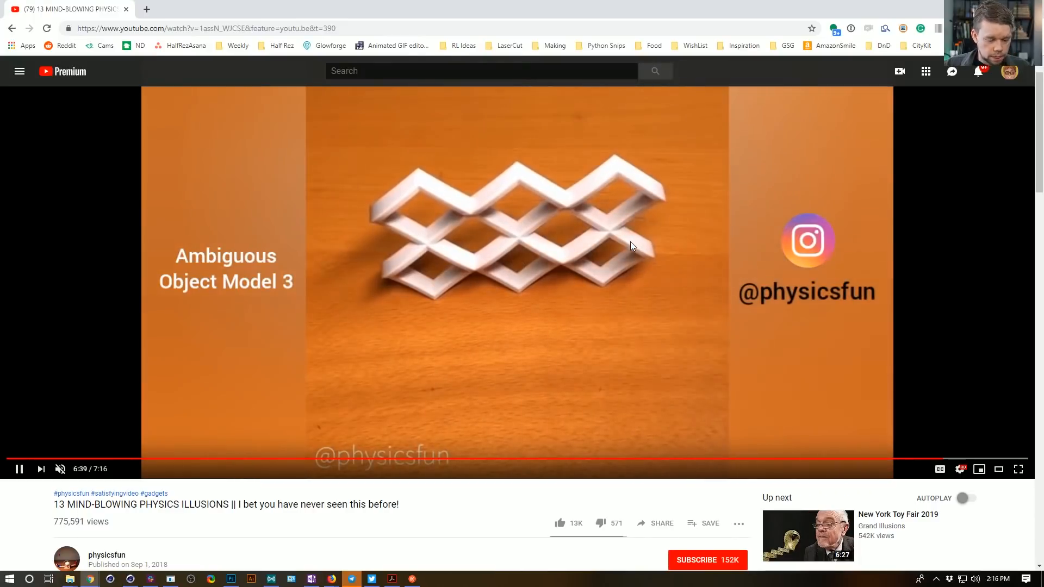
{"action": "key", "text": "Left"}
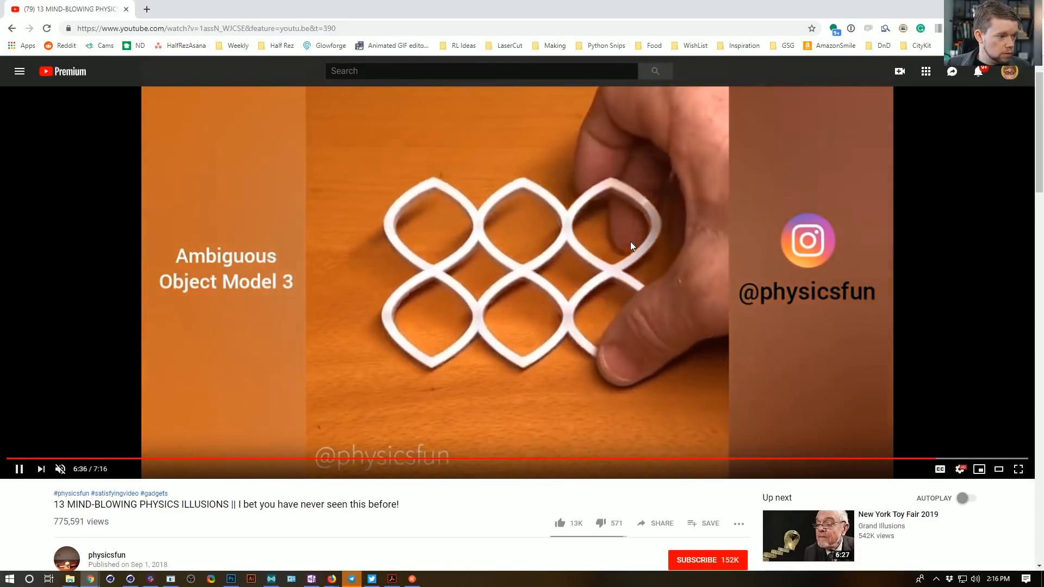
{"action": "key", "text": "k"}
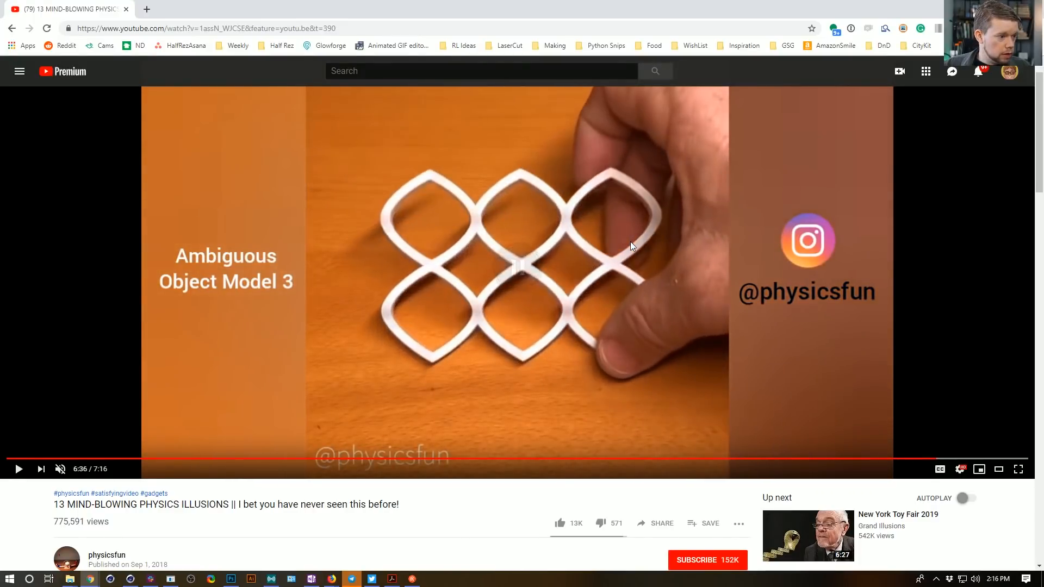
Step four frames backward and four frames forward to examine the lattice's apparent rounded cells.
{"action": "key", "text": "comma"}
{"action": "key", "text": "comma"}
{"action": "key", "text": "comma"}
{"action": "key", "text": "comma"}
{"action": "key", "text": "period"}
{"action": "key", "text": "period"}
{"action": "key", "text": "period"}
{"action": "key", "text": "period"}
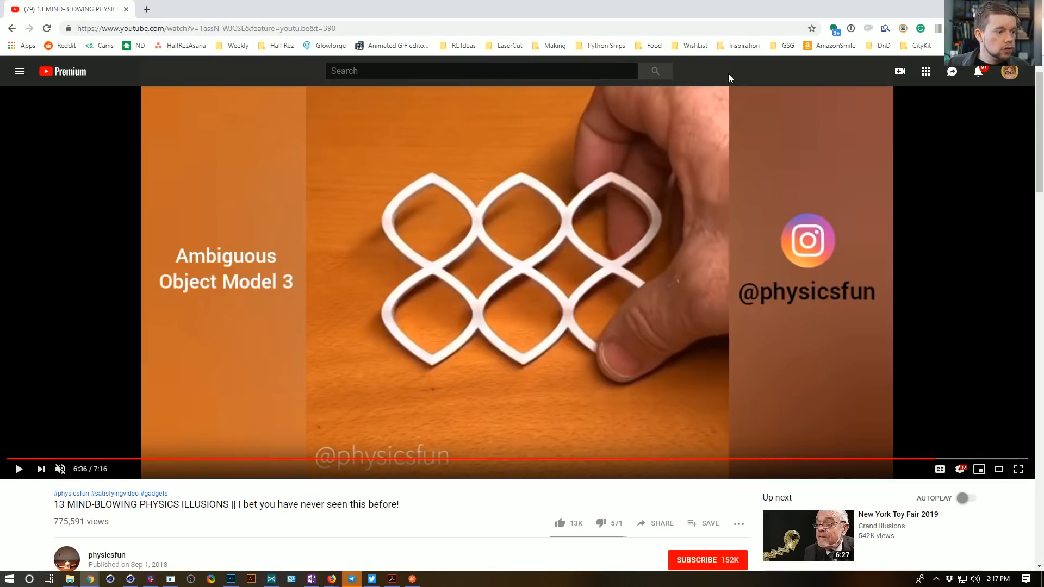
Look through the video's description of the illusions and return to the player.
{"action": "scroll", "coordinate": [446, 483], "scroll_direction": "down", "scroll_amount": 4}
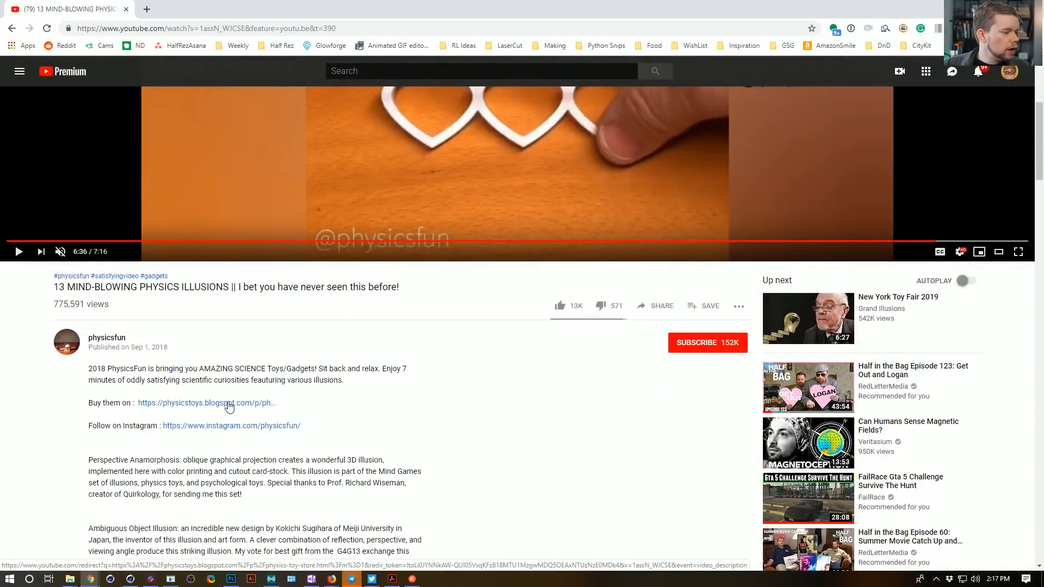
{"action": "scroll", "coordinate": [229, 407], "scroll_direction": "down", "scroll_amount": 2}
{"action": "scroll", "coordinate": [326, 418], "scroll_direction": "down", "scroll_amount": 3}
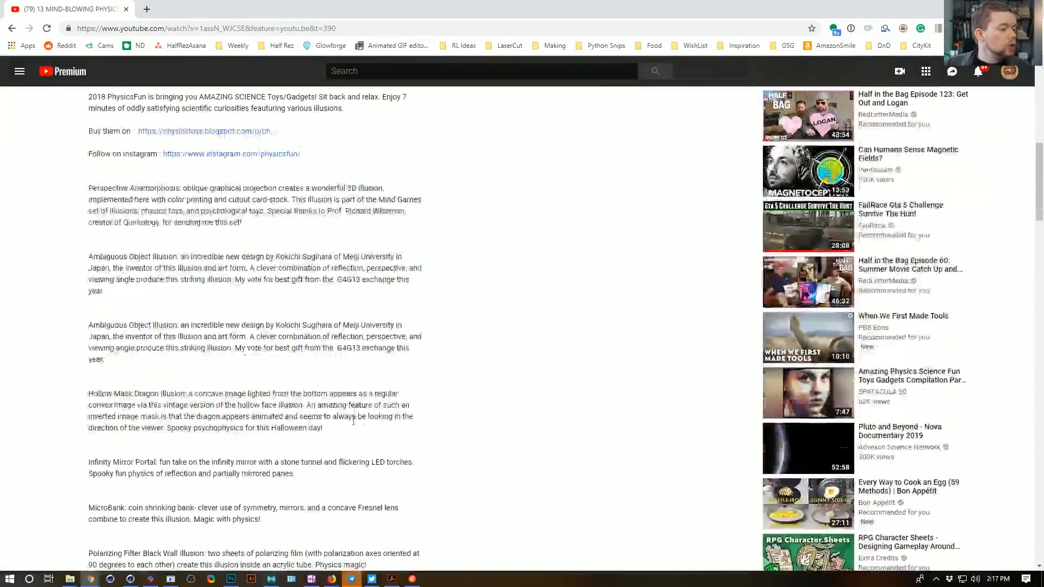
{"action": "scroll", "coordinate": [349, 419], "scroll_direction": "up", "scroll_amount": 4}
{"action": "scroll", "coordinate": [348, 418], "scroll_direction": "up", "scroll_amount": 5}
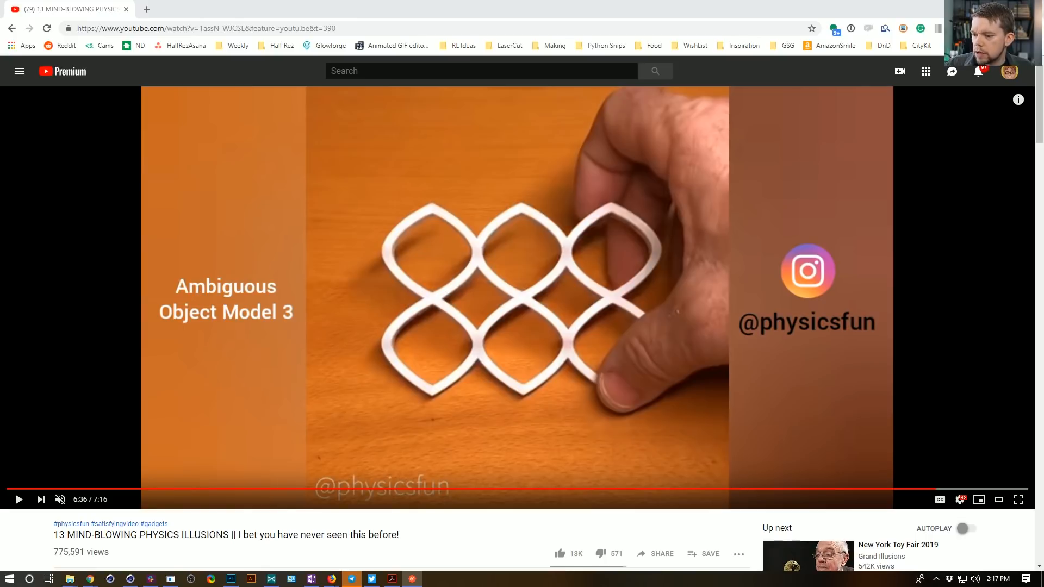
Open the copied Flickr link to the Coryphella polaris photo in a new browser tab.
{"action": "left_click", "coordinate": [684, 11]}
{"action": "key", "text": "ctrl+t"}
{"action": "key", "text": "ctrl+v"}
{"action": "key", "text": "Return"}
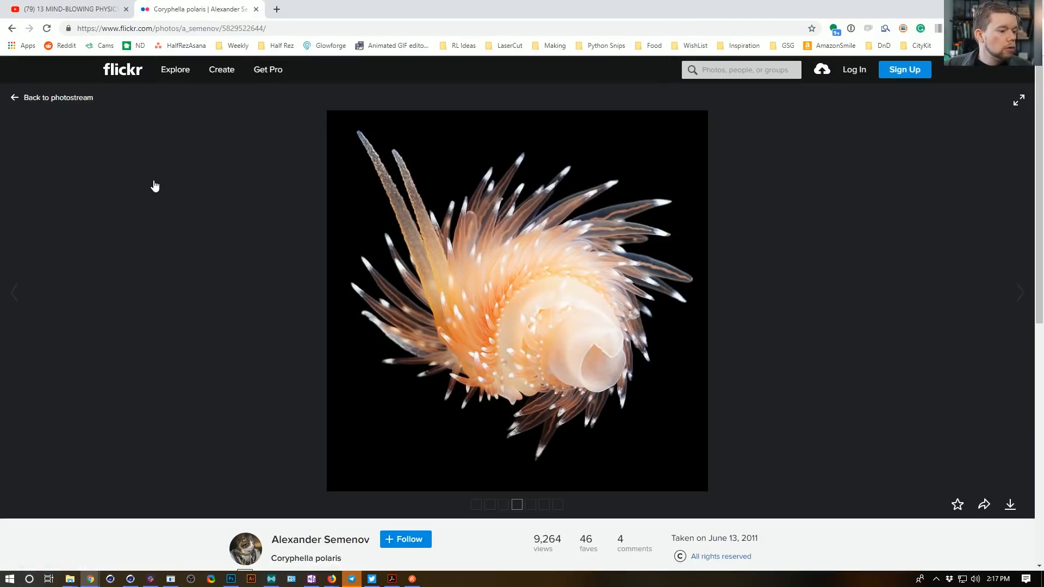
Examine the Coryphella polaris photo together with its comments, gallery and tags.
{"action": "scroll", "coordinate": [215, 192], "scroll_direction": "down", "scroll_amount": 2}
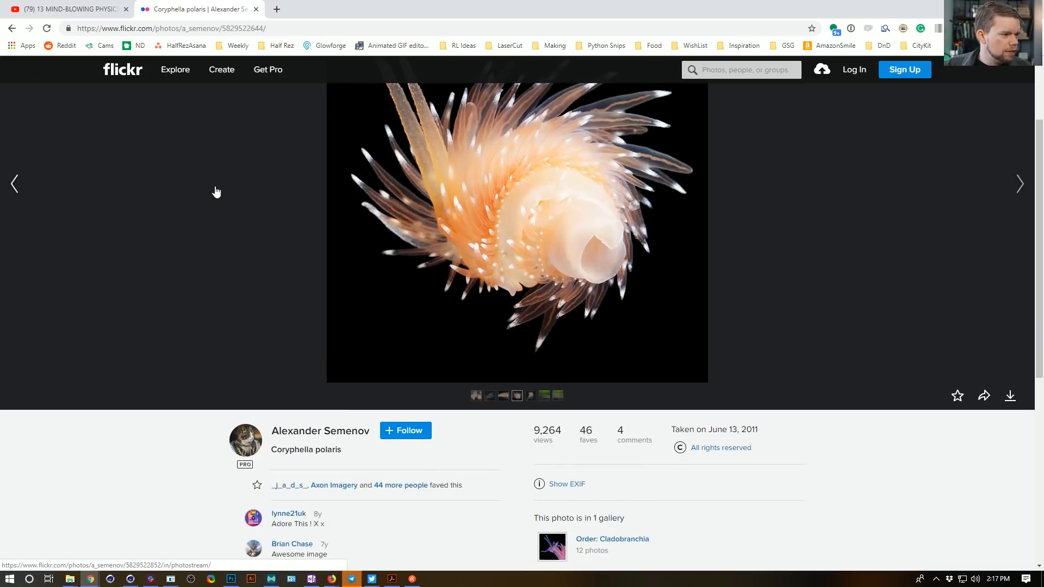
{"action": "scroll", "coordinate": [188, 228], "scroll_direction": "up", "scroll_amount": 1}
{"action": "scroll", "coordinate": [188, 229], "scroll_direction": "up", "scroll_amount": 1}
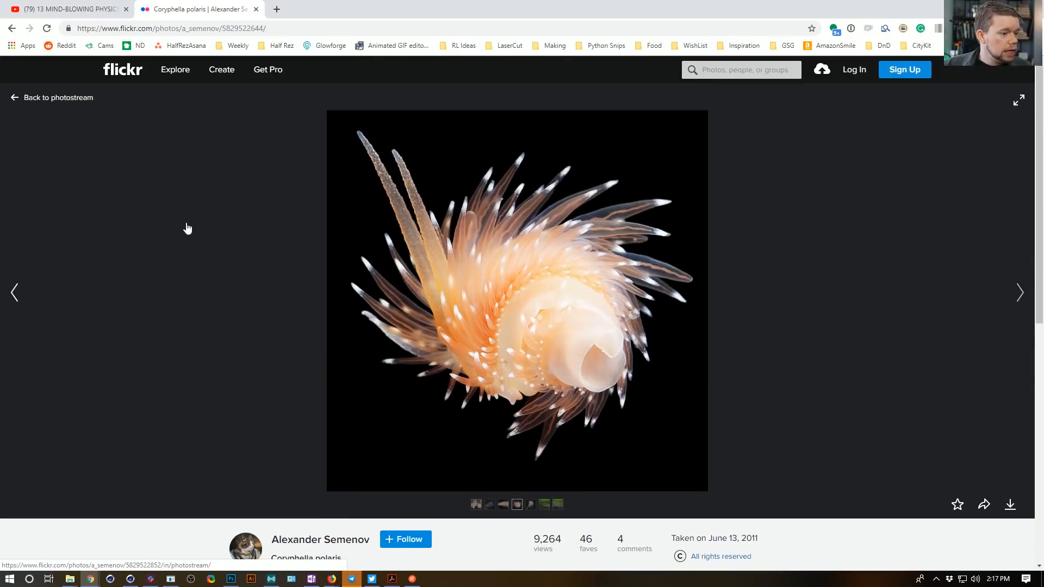
{"action": "scroll", "coordinate": [187, 228], "scroll_direction": "down", "scroll_amount": 2}
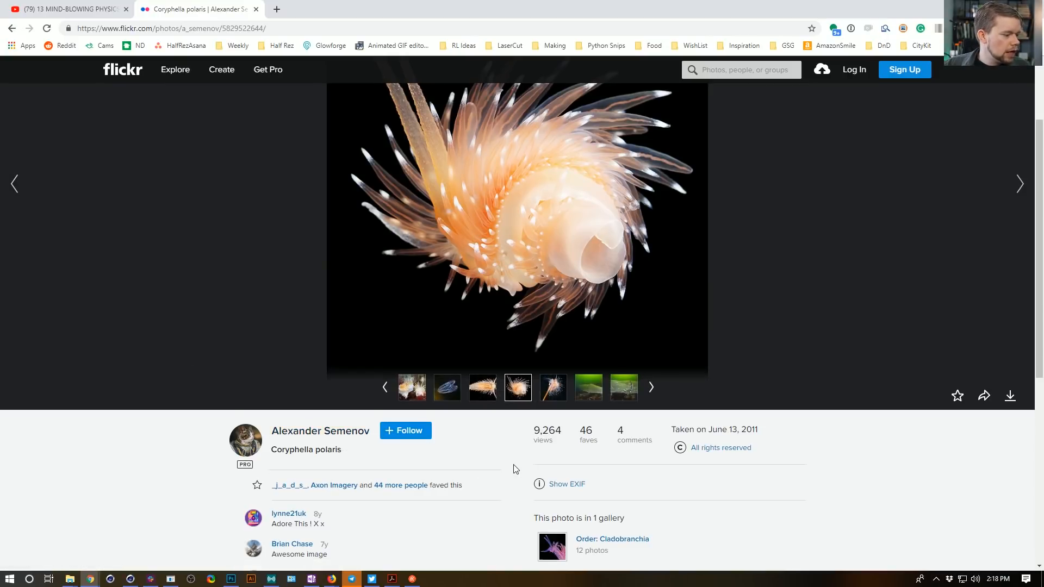
{"action": "scroll", "coordinate": [515, 468], "scroll_direction": "down", "scroll_amount": 2}
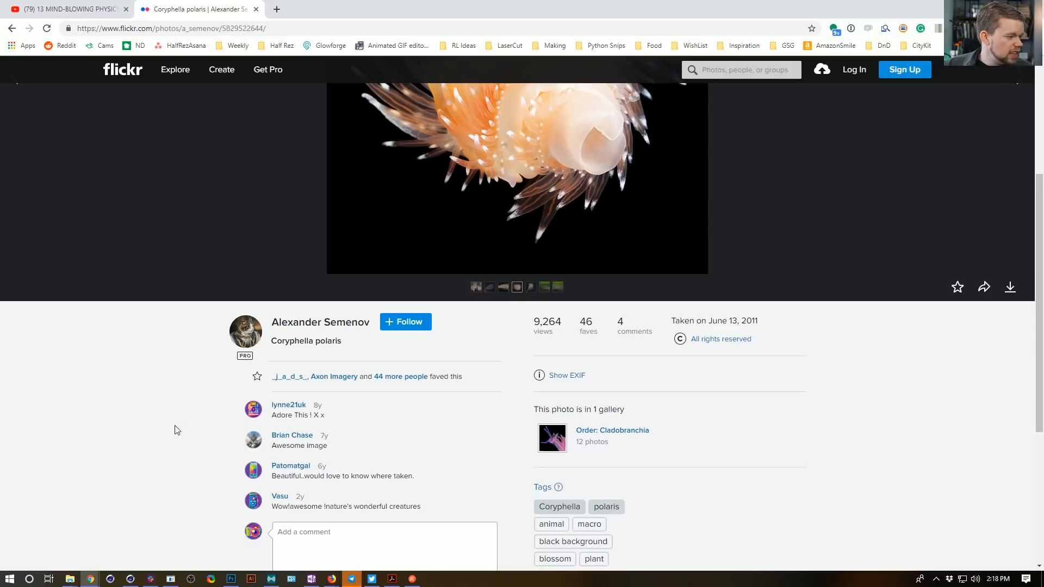
{"action": "scroll", "coordinate": [246, 432], "scroll_direction": "down", "scroll_amount": 1}
{"action": "scroll", "coordinate": [246, 434], "scroll_direction": "up", "scroll_amount": 3}
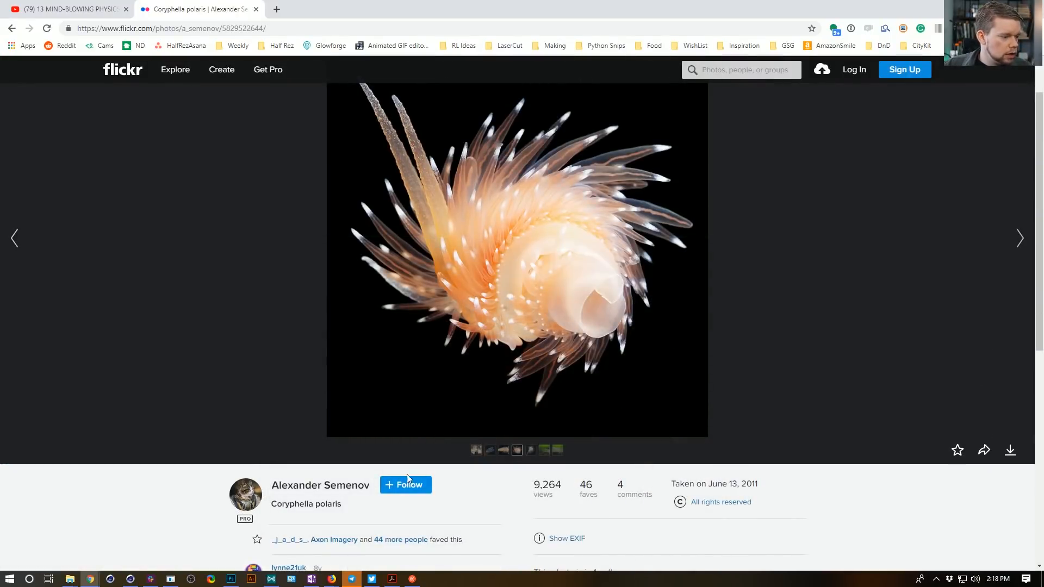
{"action": "mouse_move", "coordinate": [484, 450]}
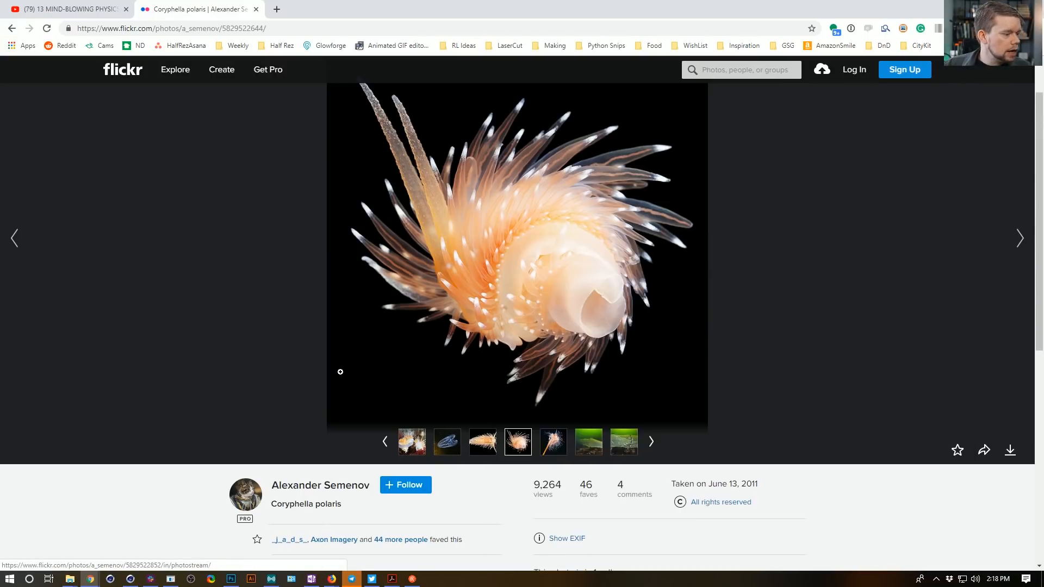
{"action": "scroll", "coordinate": [322, 403], "scroll_direction": "down", "scroll_amount": 4}
{"action": "scroll", "coordinate": [800, 322], "scroll_direction": "down", "scroll_amount": 2}
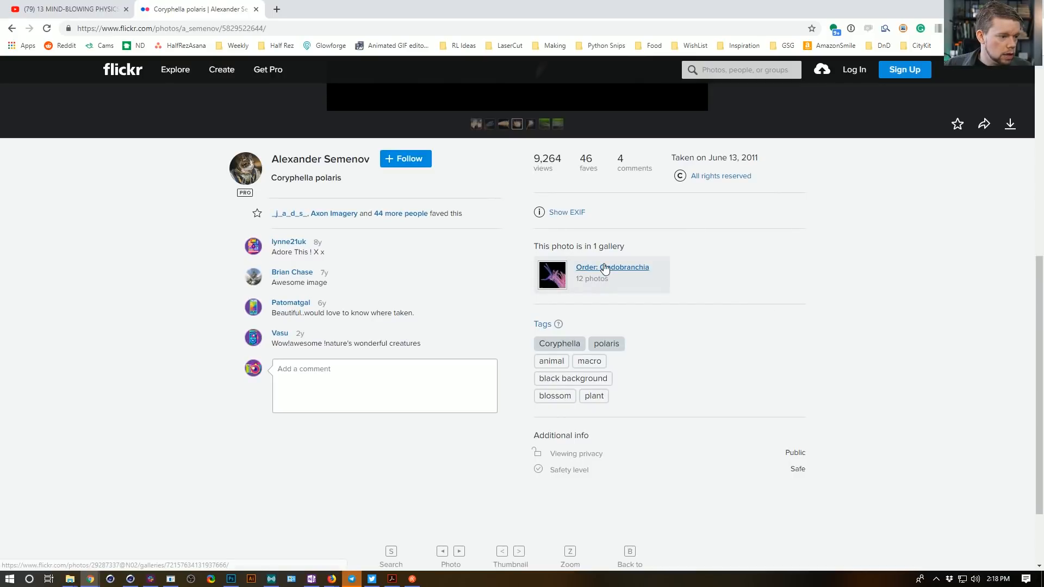
{"action": "scroll", "coordinate": [497, 403], "scroll_direction": "up", "scroll_amount": 7}
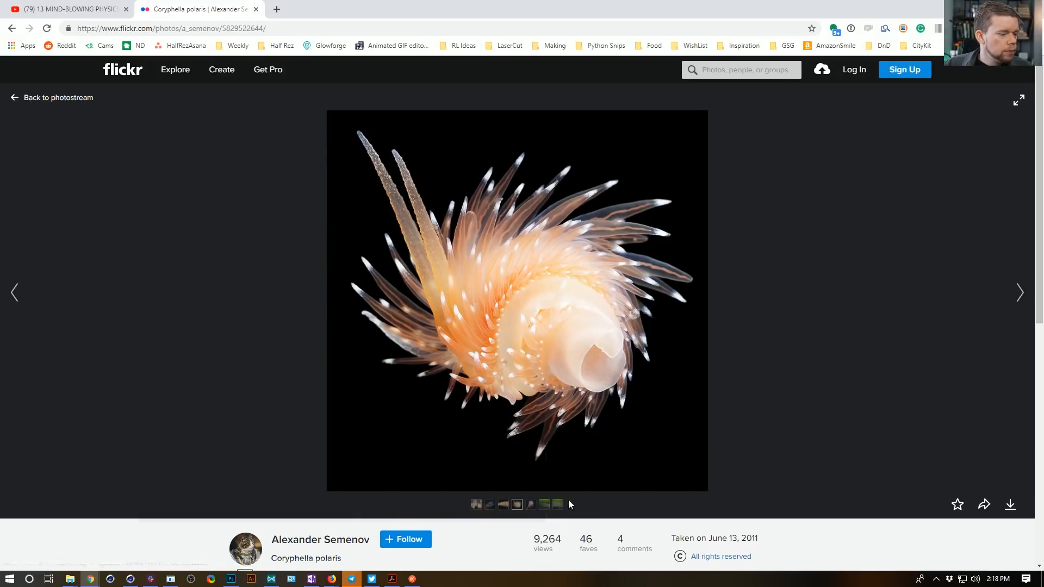
Preview the neighbouring photostream images and open the full-body Coryphella polaris photo.
{"action": "mouse_move", "coordinate": [528, 503]}
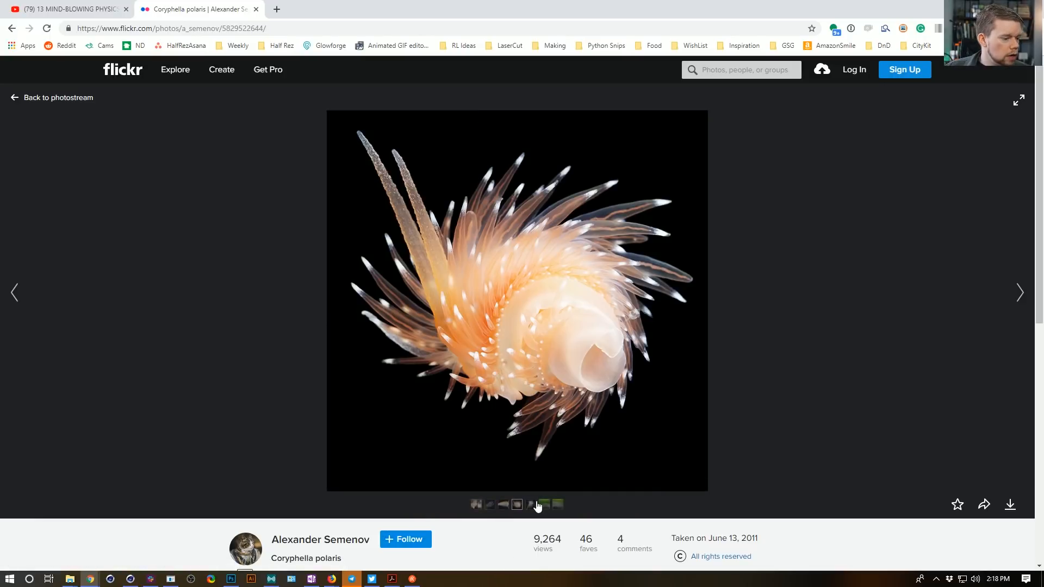
{"action": "mouse_move", "coordinate": [530, 506]}
{"action": "mouse_move", "coordinate": [495, 503]}
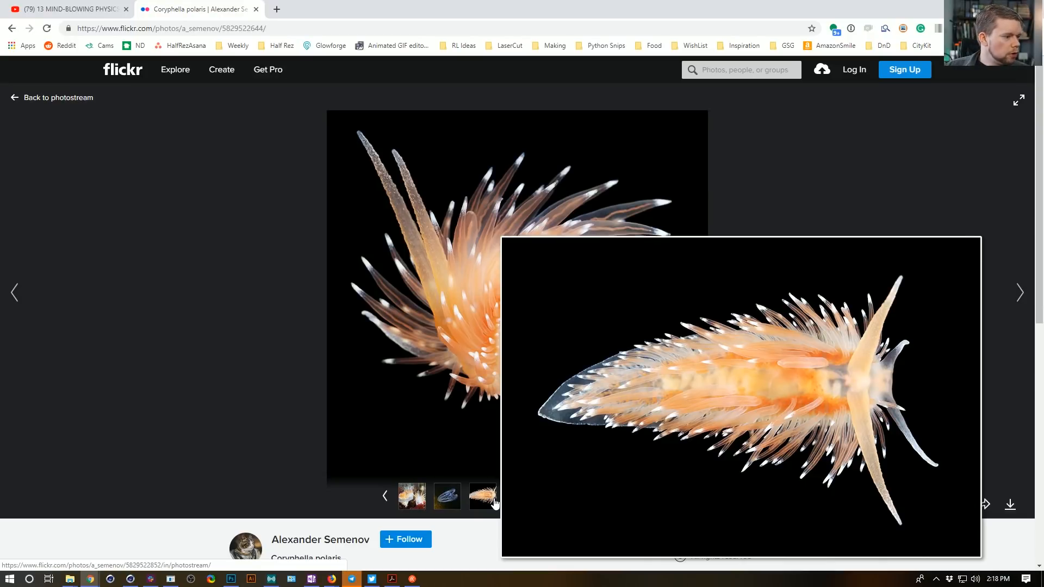
{"action": "left_click", "coordinate": [496, 502]}
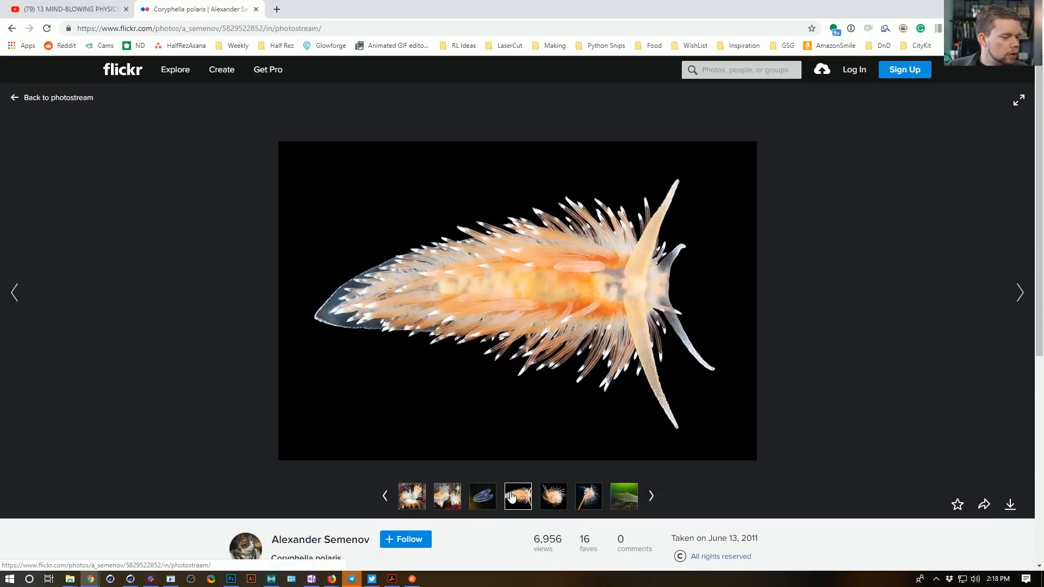
{"action": "left_click", "coordinate": [559, 498]}
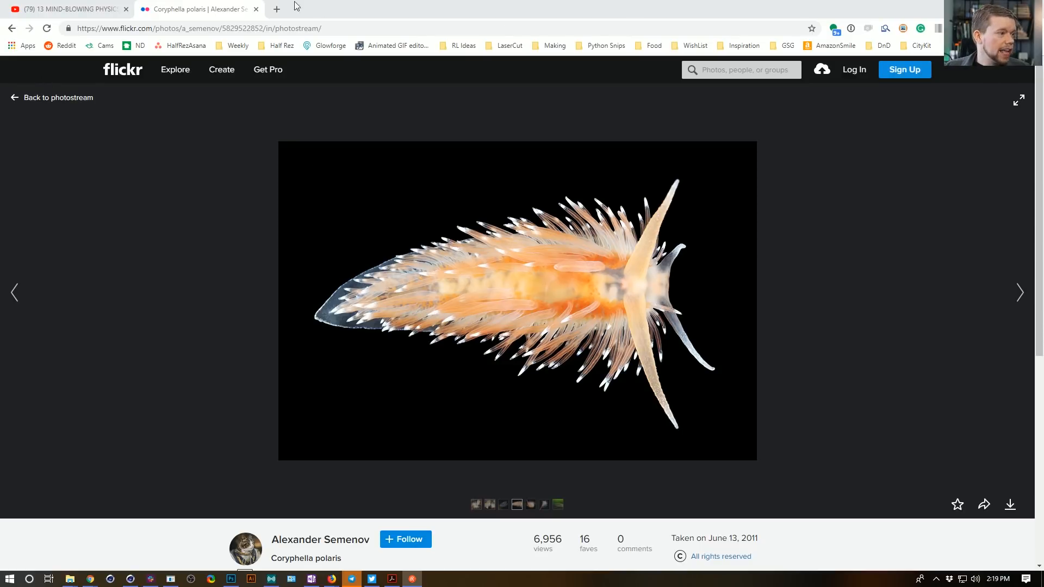
Open a new tab and try to load the copied fbcdn.net link ending in youtu.be/gZyjJtBIlow?t=165.
{"action": "left_click", "coordinate": [277, 9]}
{"action": "type", "text": "https https://static.xx.fbcdn.net/images/emoji.php/v9/f72/2/28/1f615.png/youtu.be/gZyjJtBllow?t=165"}
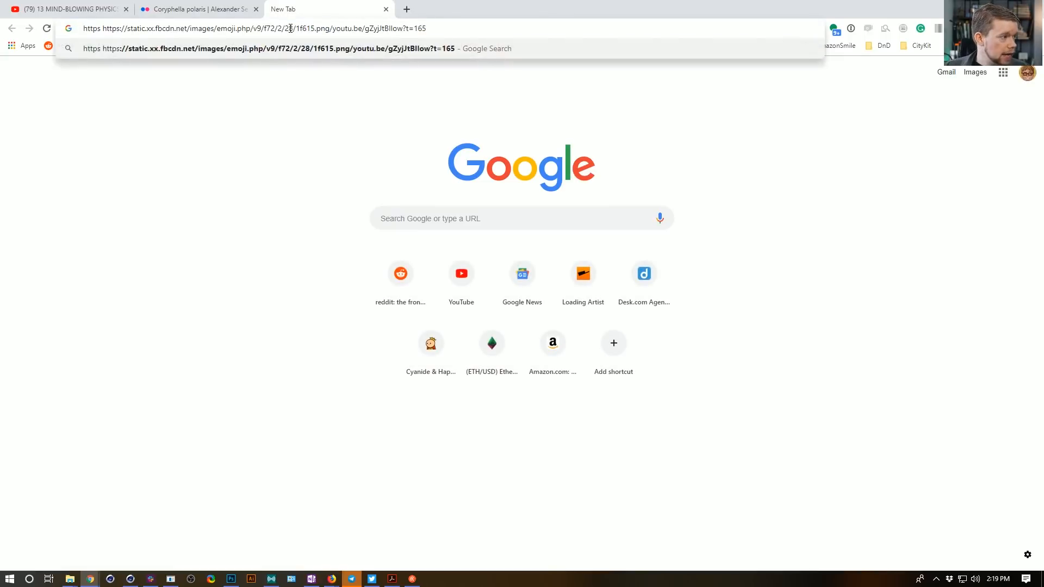
{"action": "key", "text": "Return"}
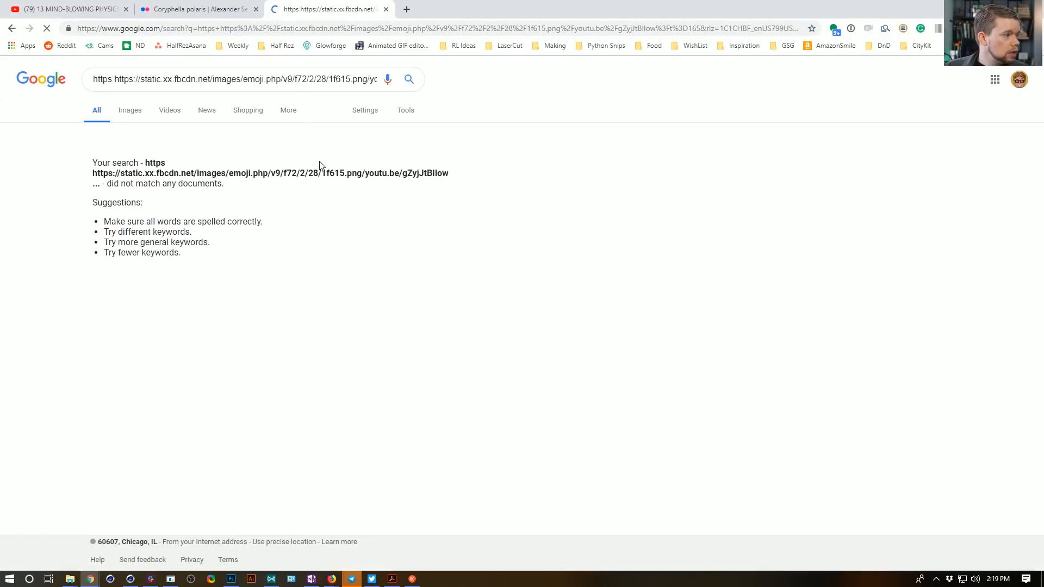
Try to load the copied fbcdn.net link again without the extra "https" in front of it.
{"action": "left_click_drag", "start_coordinate": [114, 79], "coordinate": [93, 79]}
{"action": "key", "text": "BackSpace"}
{"action": "left_click", "coordinate": [219, 33]}
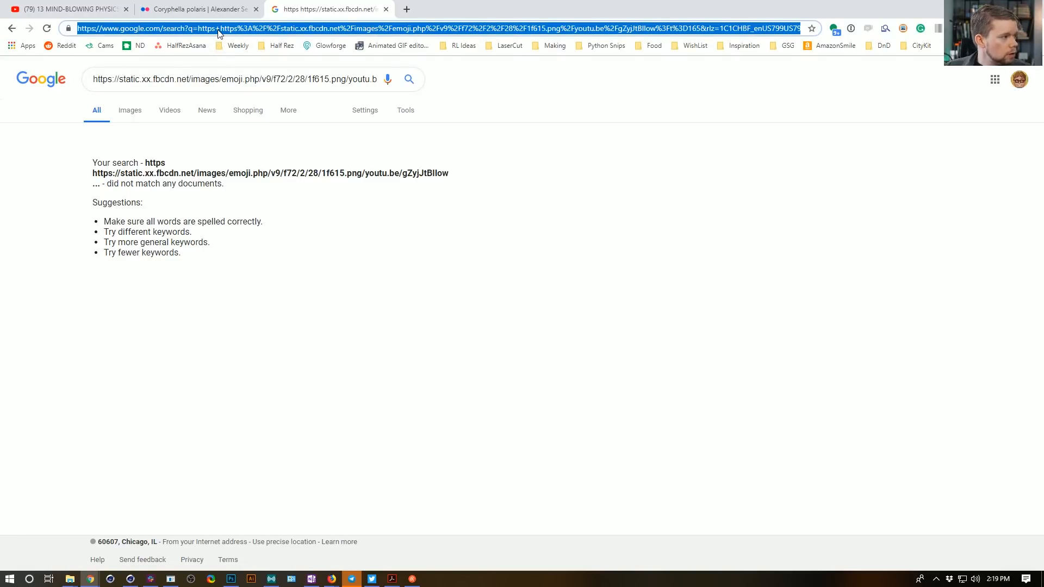
{"action": "type", "text": "https https://static.xx.fbcdn.net/images/emoji.php/v9/f72/2/28/1f615.png/youtu.be/gZyjJtBIlow?t=165"}
{"action": "left_click_drag", "start_coordinate": [103, 33], "coordinate": [84, 32]}
{"action": "key", "text": "BackSpace"}
{"action": "key", "text": "Return"}
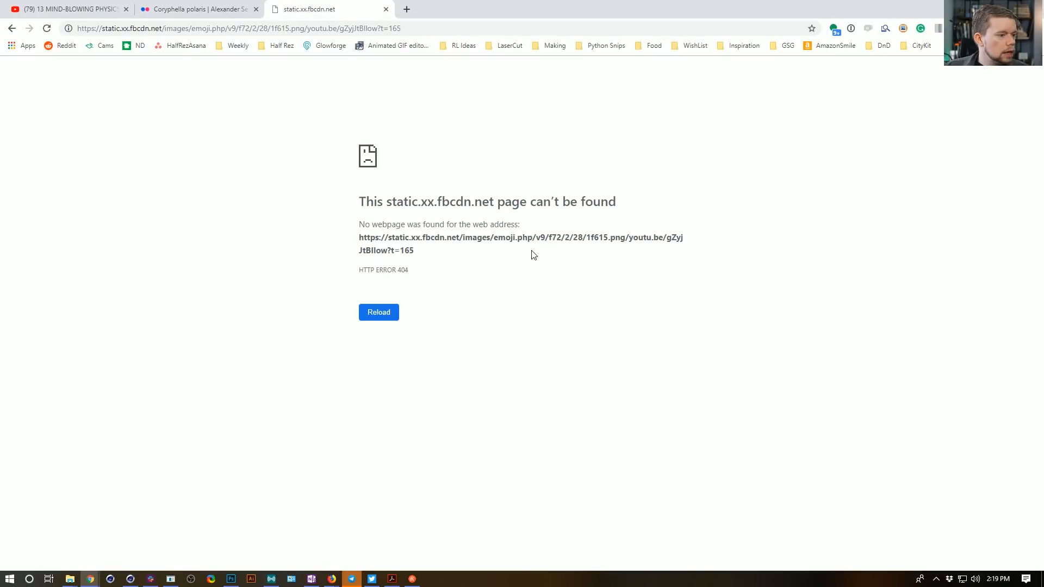
Load the copied Twitter status link in the current tab and open the quoted "eye collision" rigging tweet.
{"action": "key", "text": "alt+Tab"}
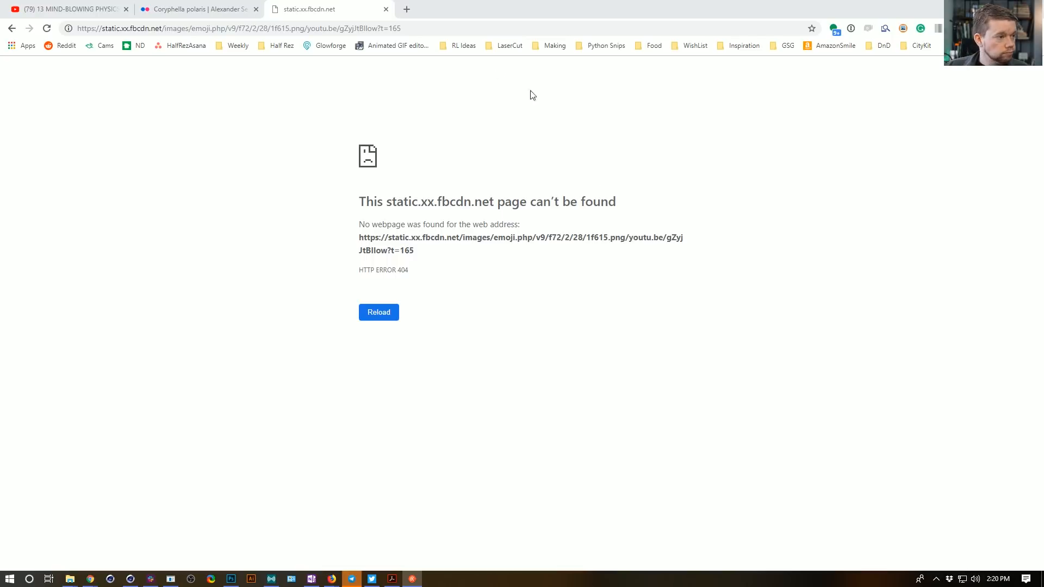
{"action": "left_click", "coordinate": [434, 28]}
{"action": "key", "text": "ctrl+v"}
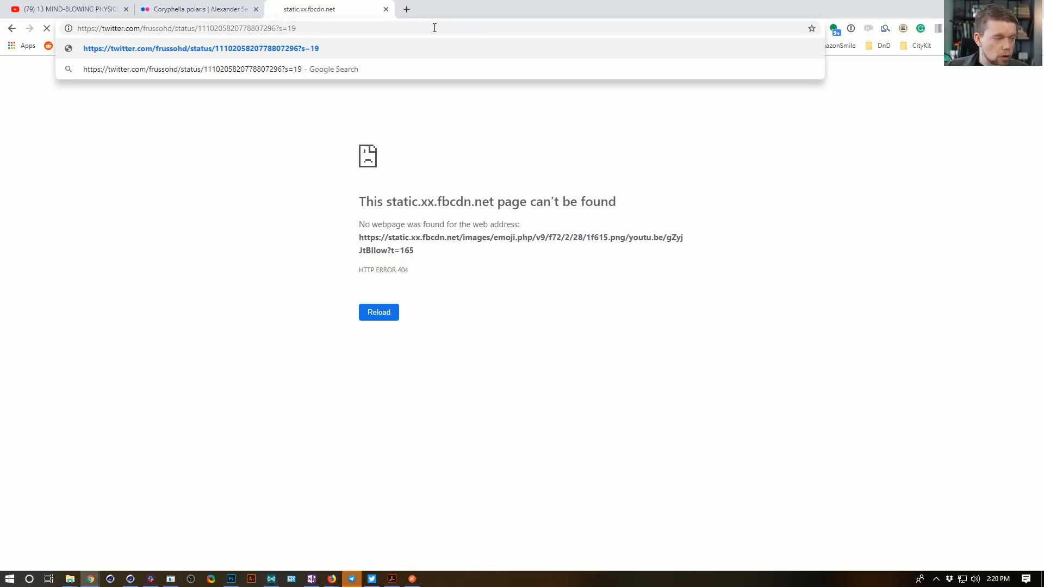
{"action": "key", "text": "Return"}
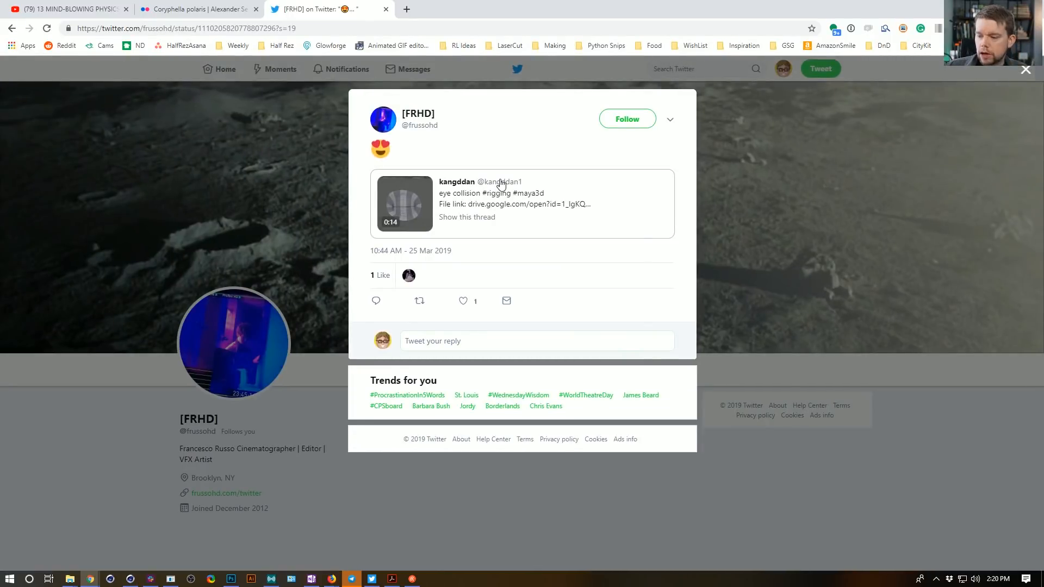
{"action": "mouse_move", "coordinate": [500, 183]}
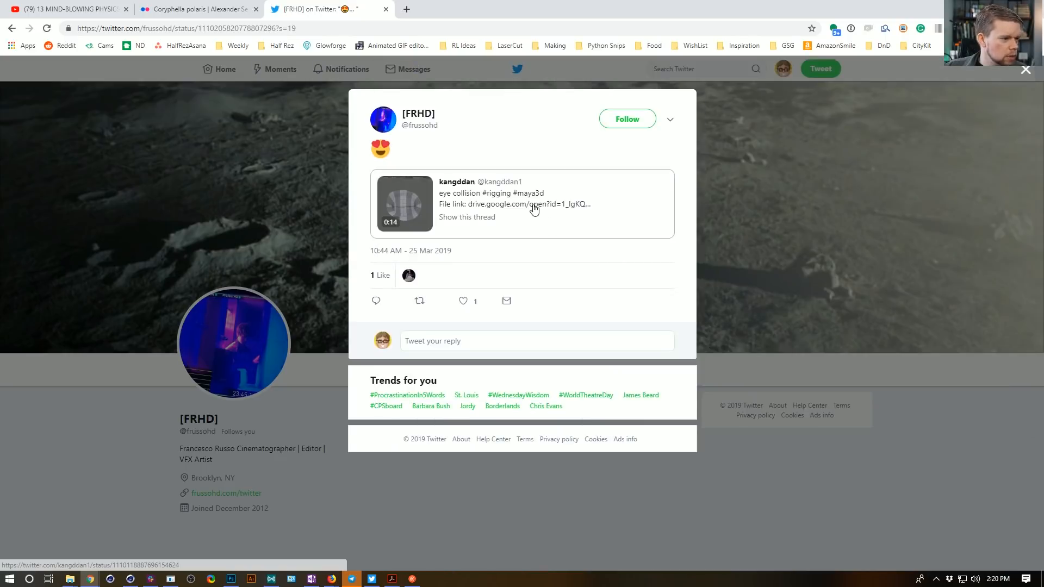
{"action": "left_click", "coordinate": [533, 205]}
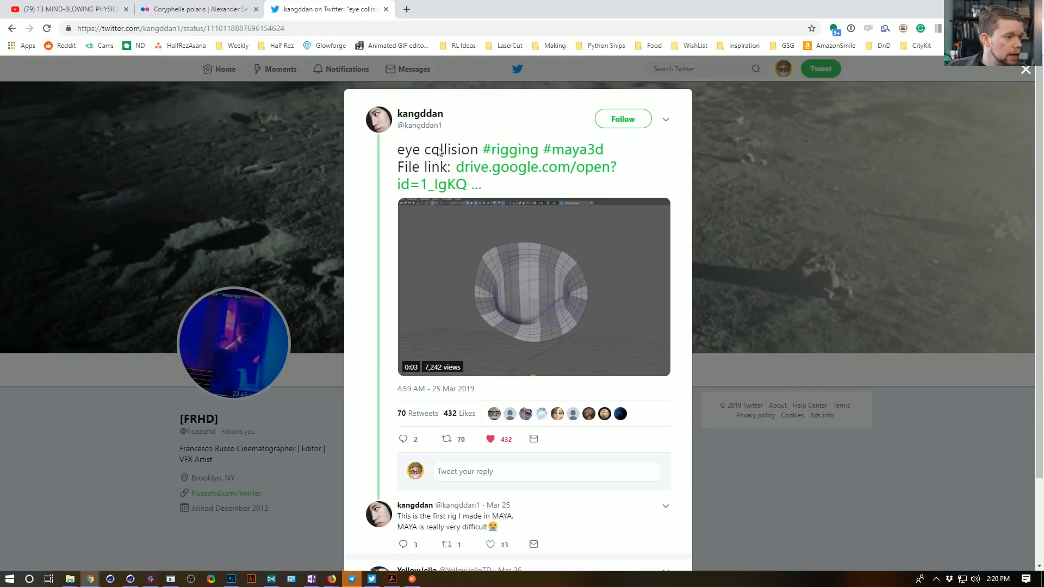
{"action": "mouse_move", "coordinate": [422, 123]}
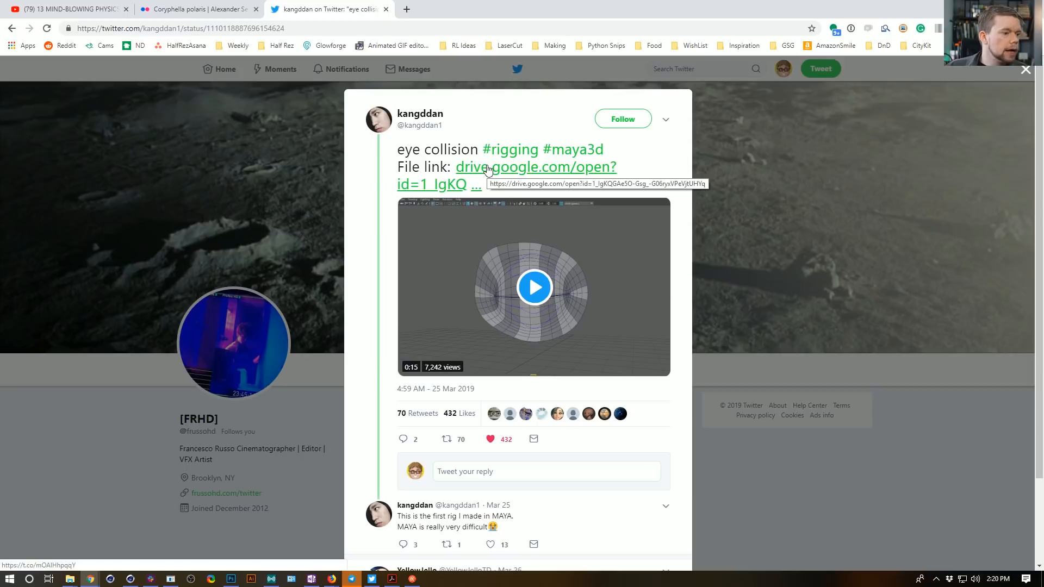
Watch the eye collision video in full screen, exit full screen and glance at the replies.
{"action": "left_click", "coordinate": [531, 294]}
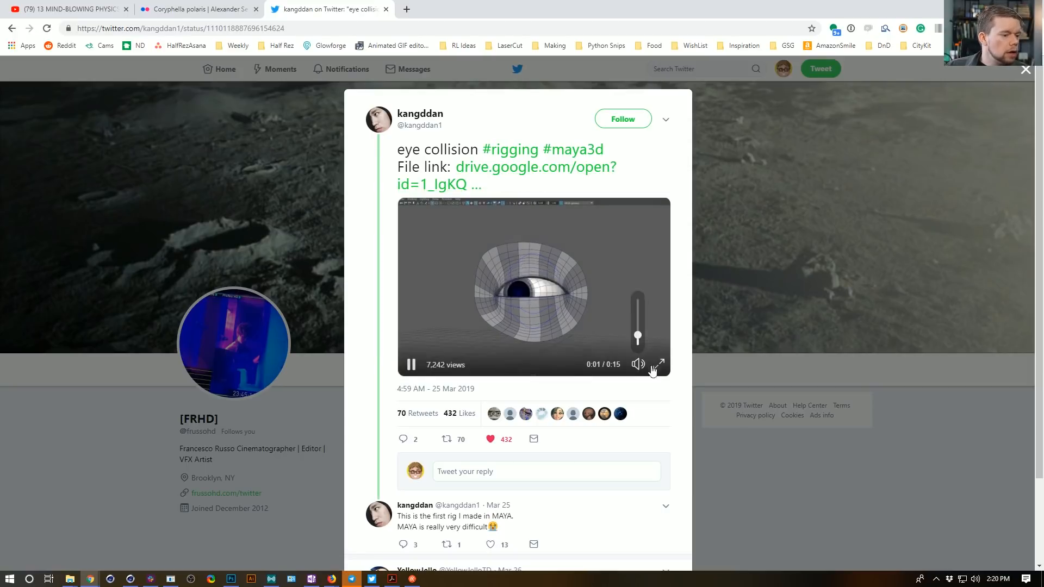
{"action": "left_click", "coordinate": [658, 365]}
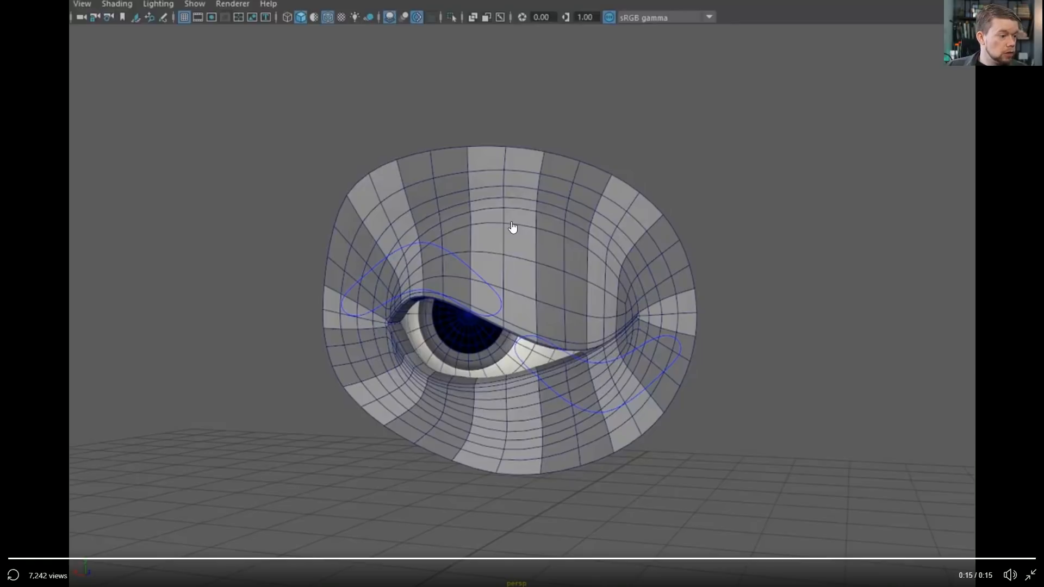
{"action": "key", "text": "Escape"}
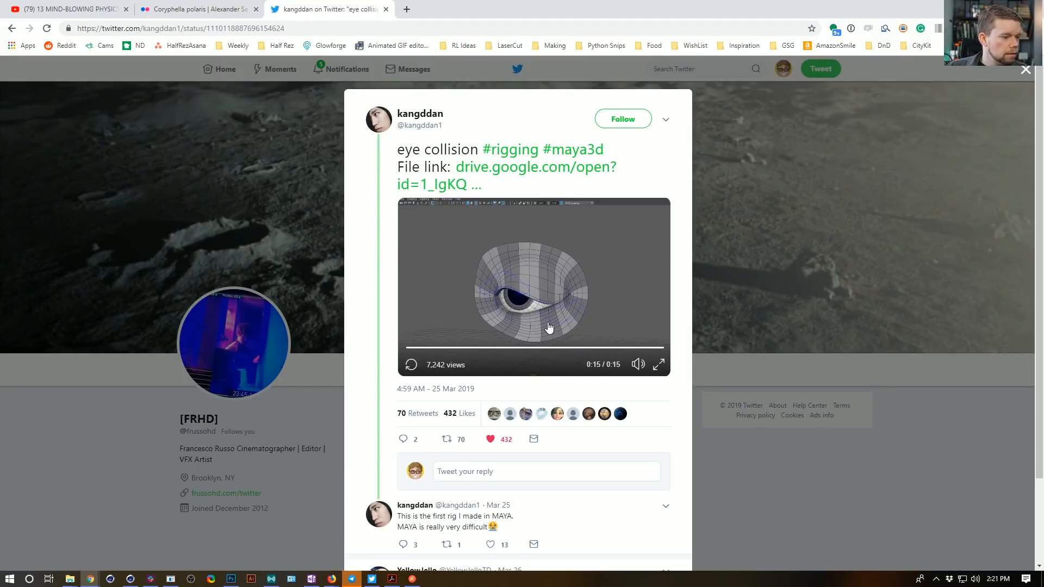
{"action": "scroll", "coordinate": [478, 413], "scroll_direction": "down", "scroll_amount": 1}
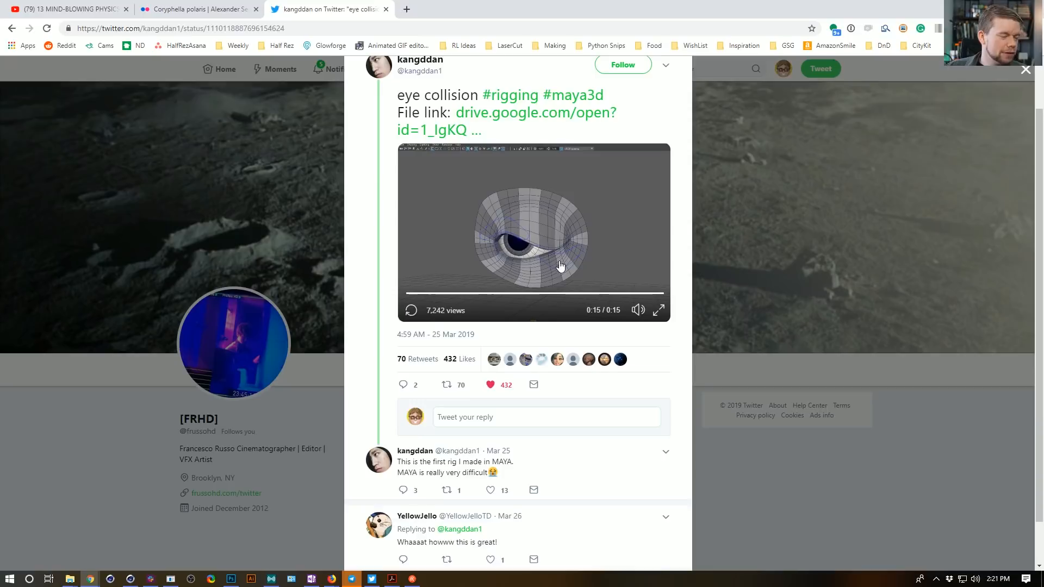
{"action": "scroll", "coordinate": [559, 275], "scroll_direction": "up", "scroll_amount": 1}
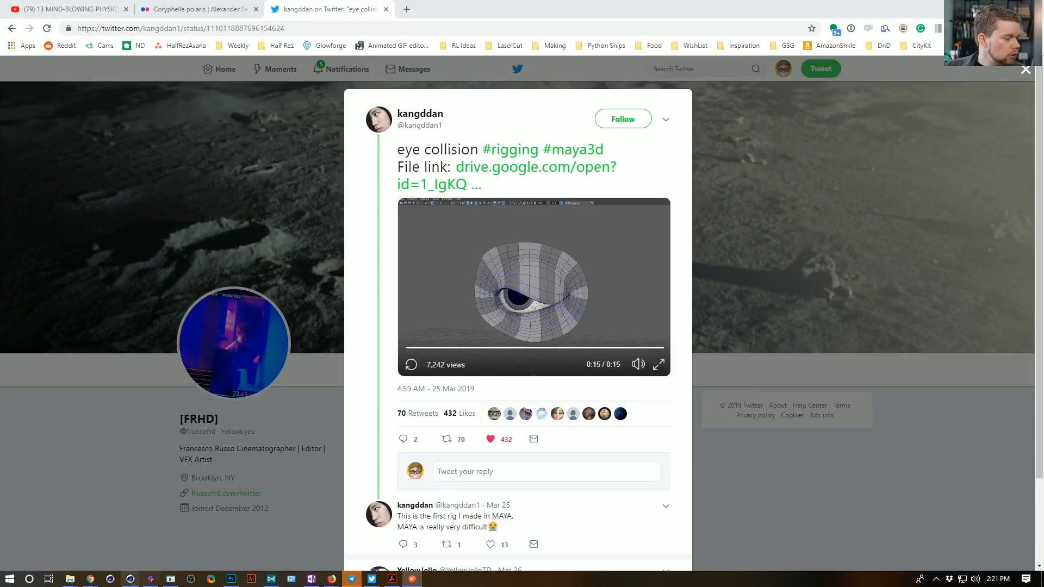
Switch to Cinema 4D and add a star spline with 4 points and an inner radius of about 36 cm.
{"action": "left_click", "coordinate": [130, 579]}
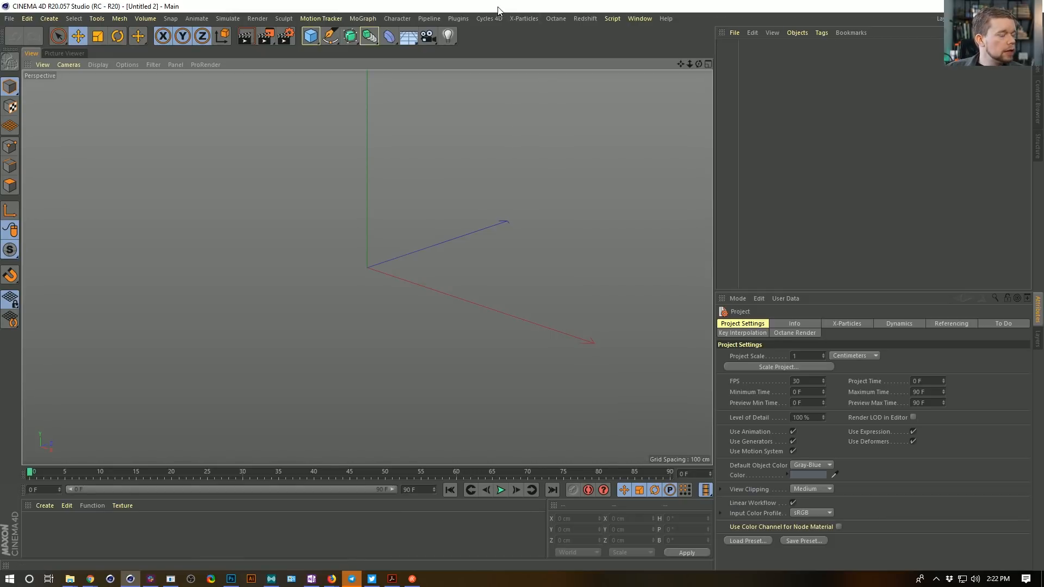
{"action": "left_click", "coordinate": [310, 35]}
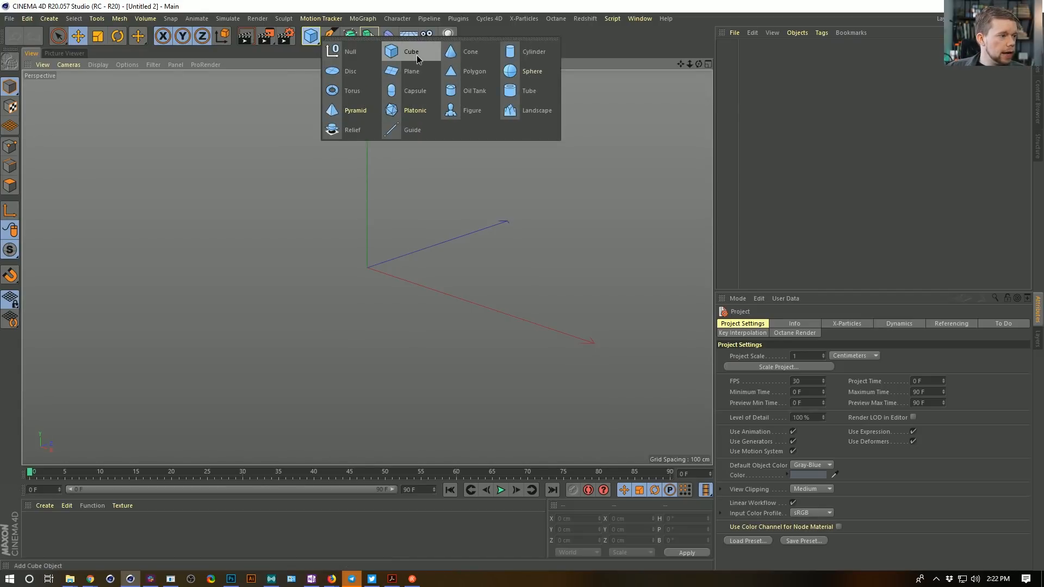
{"action": "left_click", "coordinate": [330, 36]}
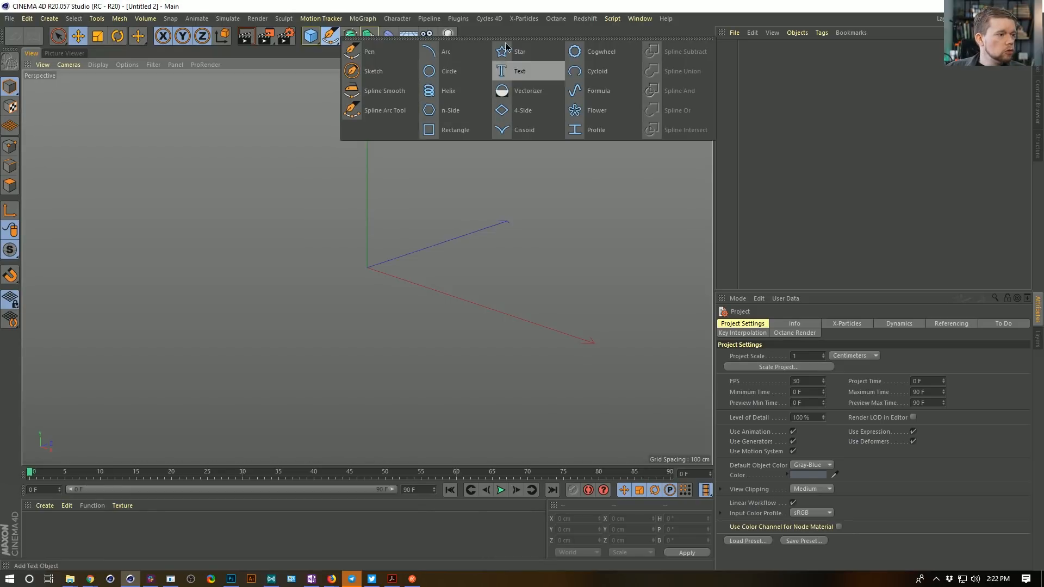
{"action": "left_click", "coordinate": [534, 53]}
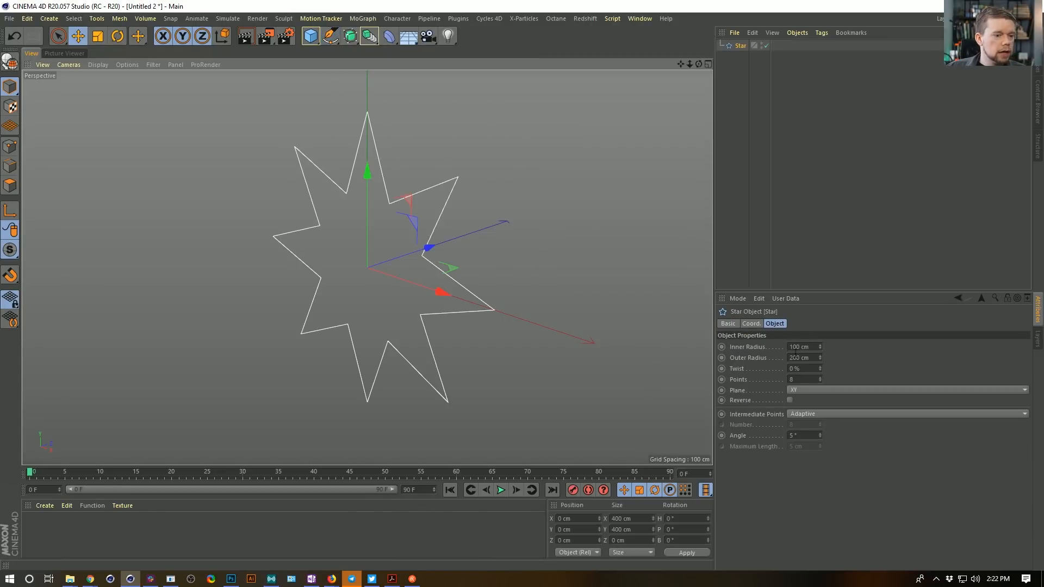
{"action": "left_click_drag", "start_coordinate": [808, 378], "coordinate": [232, 221]}
{"action": "type", "text": "4"}
{"action": "key", "text": "Return"}
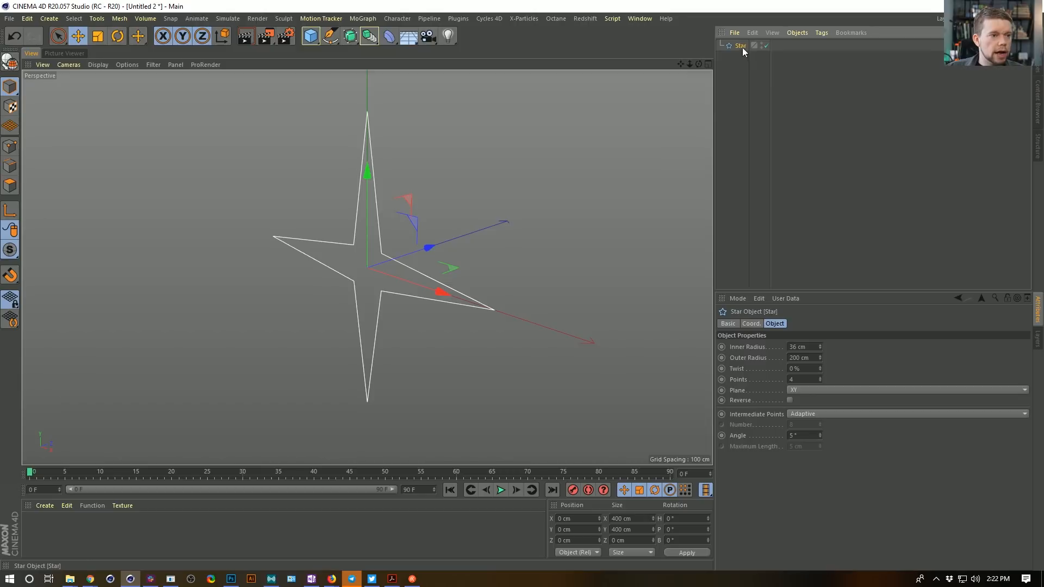
Turn on Use Color for the star, set its display color to green and deselect it.
{"action": "left_click", "coordinate": [728, 324]}
{"action": "left_click", "coordinate": [801, 388]}
{"action": "left_click", "coordinate": [804, 412]}
{"action": "left_click", "coordinate": [800, 400]}
{"action": "left_click", "coordinate": [808, 400]}
{"action": "mouse_move", "coordinate": [810, 411]}
{"action": "left_mouse_down"}
{"action": "mouse_move", "coordinate": [908, 413]}
{"action": "mouse_move", "coordinate": [793, 401]}
{"action": "left_mouse_up"}
{"action": "left_click", "coordinate": [789, 435]}
{"action": "left_click", "coordinate": [727, 216]}
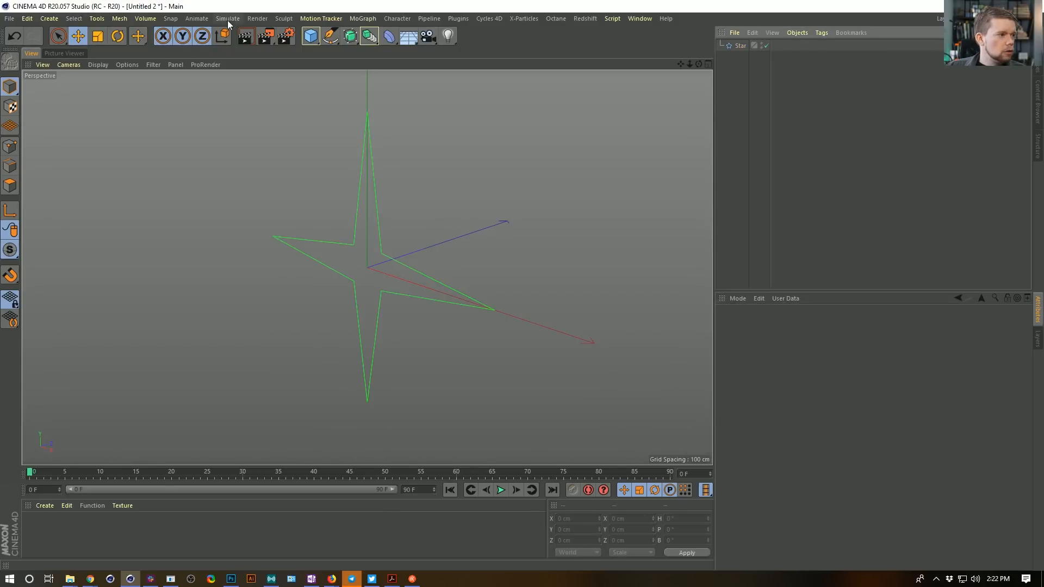
Add a sphere at the origin, scale the star down and move it toward the front of the sphere.
{"action": "left_click", "coordinate": [310, 36]}
{"action": "left_click", "coordinate": [525, 71]}
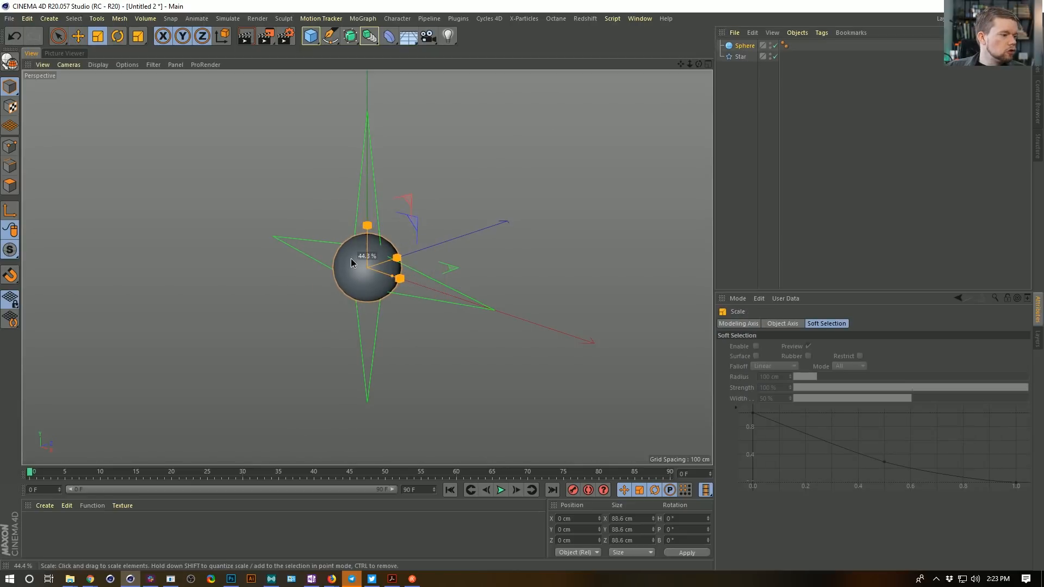
{"action": "left_click", "coordinate": [744, 57]}
{"action": "left_click_drag", "start_coordinate": [510, 227], "coordinate": [280, 285]}
{"action": "key", "text": "e"}
{"action": "left_click_drag", "start_coordinate": [404, 199], "coordinate": [345, 184]}
Scale the star to about 64 cm and position it just in front of the sphere at about Z -104 cm and Y 0 cm.
{"action": "key", "text": "t"}
{"action": "left_click_drag", "start_coordinate": [438, 227], "coordinate": [300, 297]}
{"action": "key", "text": "e"}
{"action": "left_click_drag", "start_coordinate": [303, 181], "coordinate": [304, 199]}
{"action": "mouse_move", "coordinate": [343, 252]}
{"action": "left_mouse_down", "text": "alt"}
{"action": "mouse_move", "coordinate": [444, 238]}
{"action": "mouse_move", "coordinate": [419, 200]}
{"action": "mouse_move", "coordinate": [323, 281]}
{"action": "left_mouse_up", "text": "alt"}
{"action": "right_click_drag", "start_coordinate": [321, 284], "coordinate": [380, 262], "text": "alt"}
{"action": "middle_click_drag", "start_coordinate": [366, 266], "coordinate": [426, 232], "text": "alt"}
{"action": "left_click_drag", "start_coordinate": [392, 224], "coordinate": [331, 207], "text": "alt"}
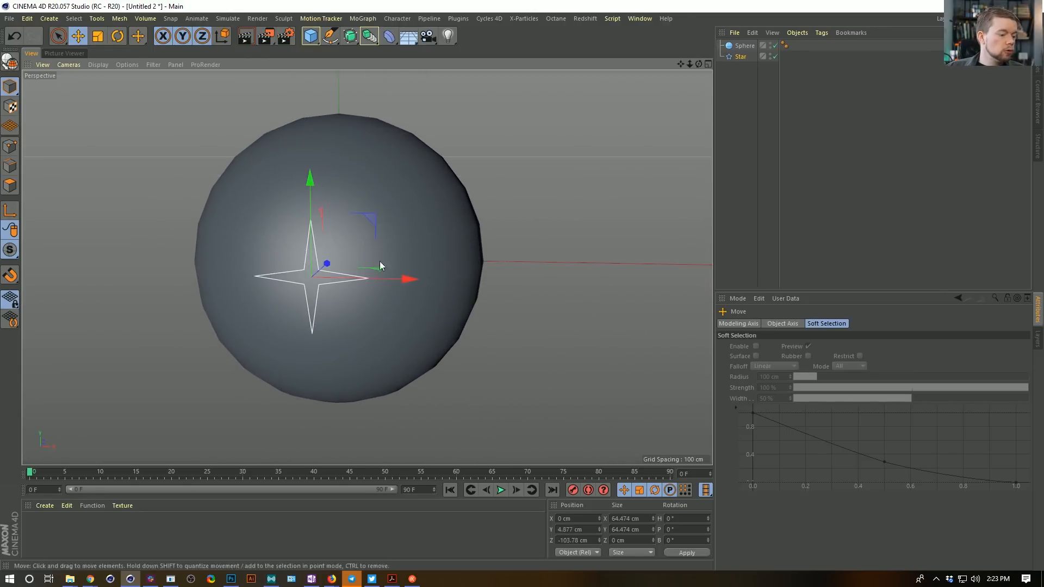
{"action": "left_click_drag", "start_coordinate": [590, 531], "coordinate": [495, 514]}
{"action": "type", "text": "0"}
{"action": "key", "text": "Return"}
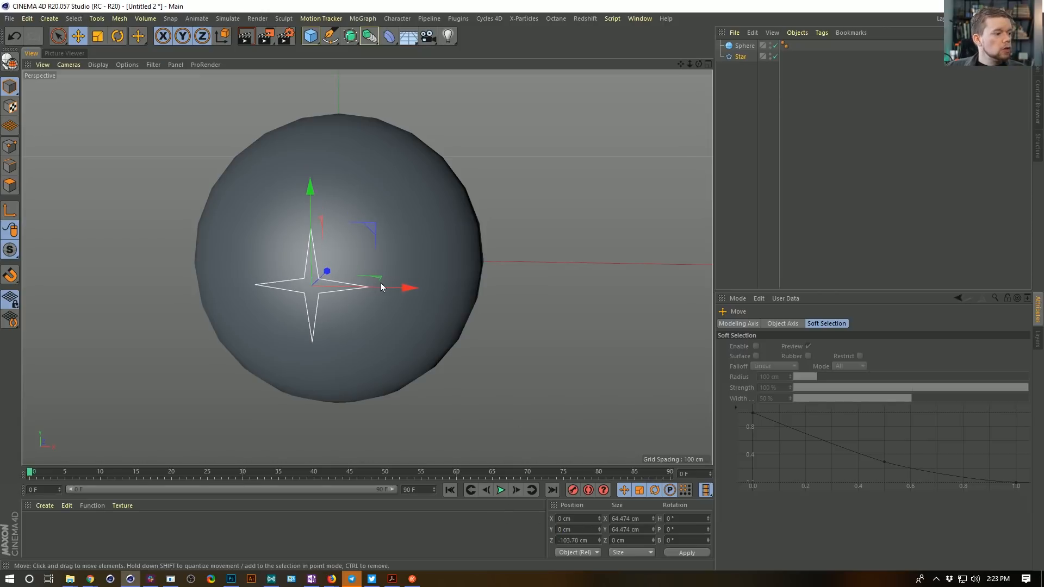
Scale the star down further to about 34 cm across.
{"action": "left_click_drag", "start_coordinate": [340, 271], "coordinate": [473, 268], "text": "alt"}
{"action": "key", "text": "t"}
{"action": "left_click_drag", "start_coordinate": [397, 290], "coordinate": [273, 303]}
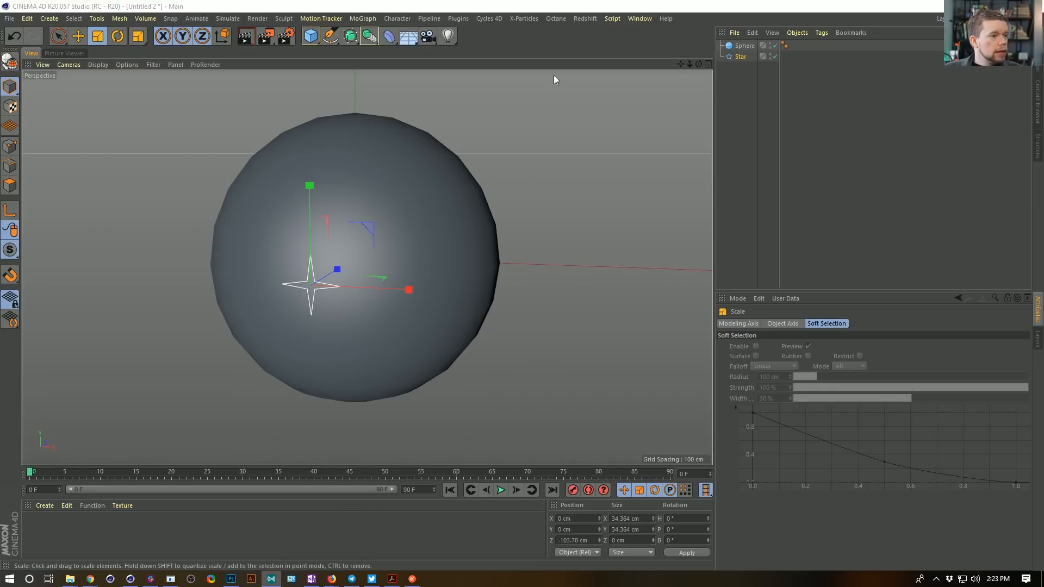
Duplicate the star twice in a row along X, with the last copy at about X 67 cm.
{"action": "left_click", "coordinate": [745, 57]}
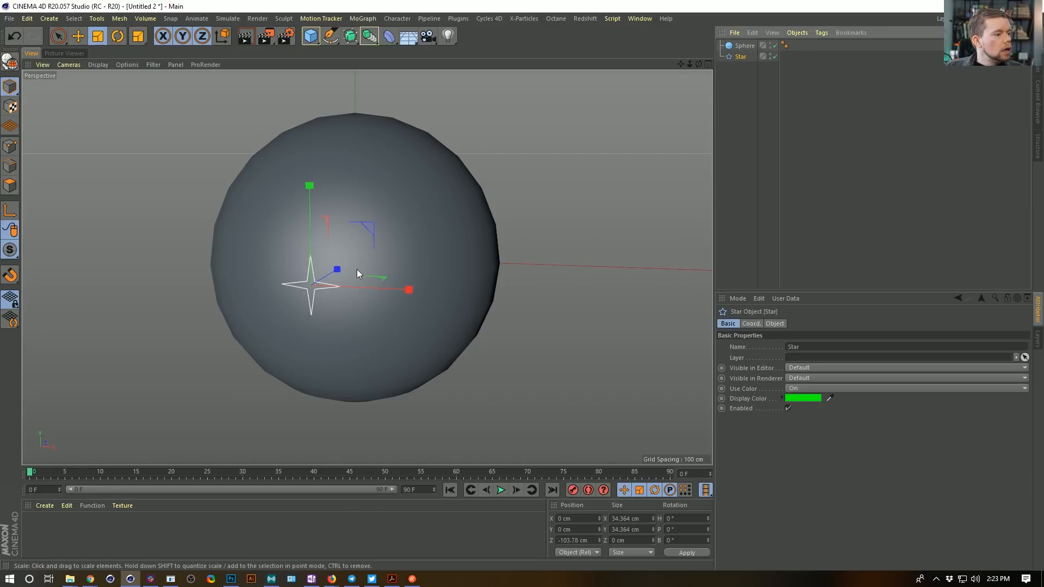
{"action": "left_click_drag", "start_coordinate": [357, 269], "coordinate": [484, 210], "text": "alt"}
{"action": "left_click", "coordinate": [743, 56]}
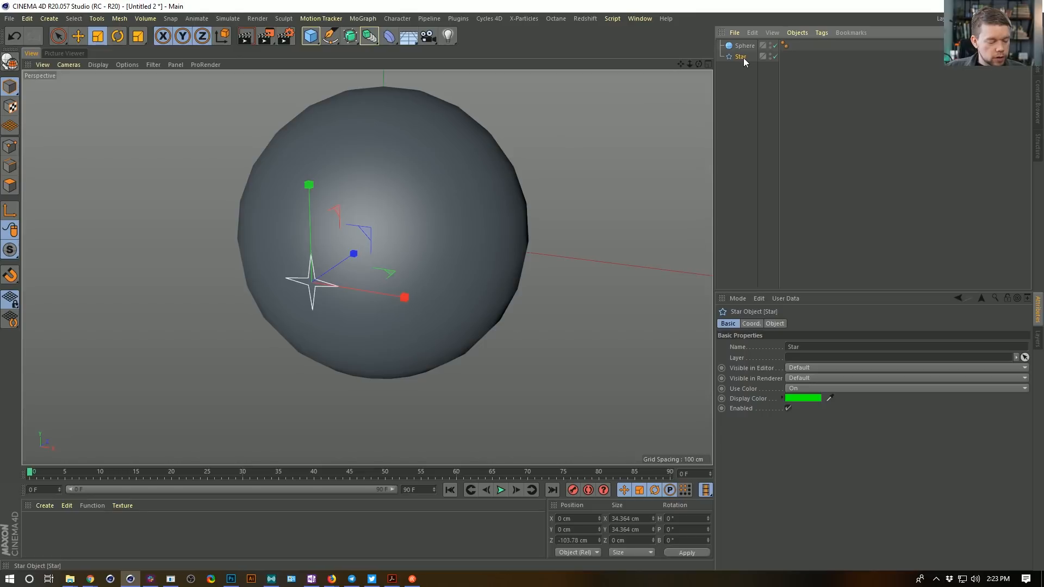
{"action": "key", "text": "ctrl+c"}
{"action": "key", "text": "ctrl+v"}
{"action": "key", "text": "e"}
{"action": "left_click_drag", "start_coordinate": [403, 297], "coordinate": [522, 316]}
{"action": "key", "text": "ctrl+c"}
{"action": "key", "text": "ctrl+v"}
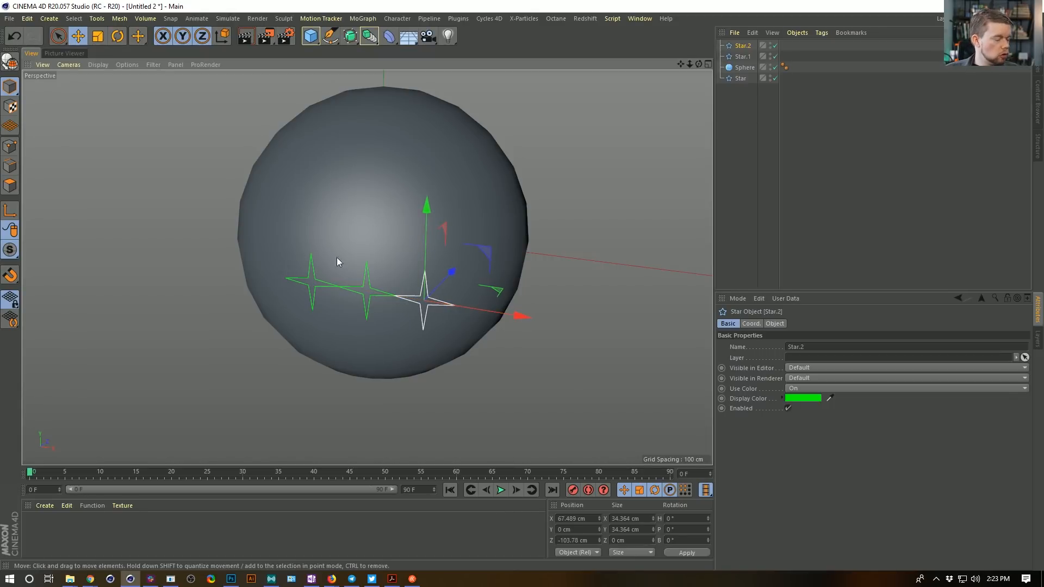
Delete the two duplicated stars, keeping the original star and the sphere.
{"action": "left_click_drag", "start_coordinate": [314, 282], "coordinate": [354, 252], "text": "alt"}
{"action": "left_click", "coordinate": [746, 47]}
{"action": "key", "text": "Delete"}
{"action": "left_click", "coordinate": [746, 47]}
{"action": "key", "text": "Delete"}
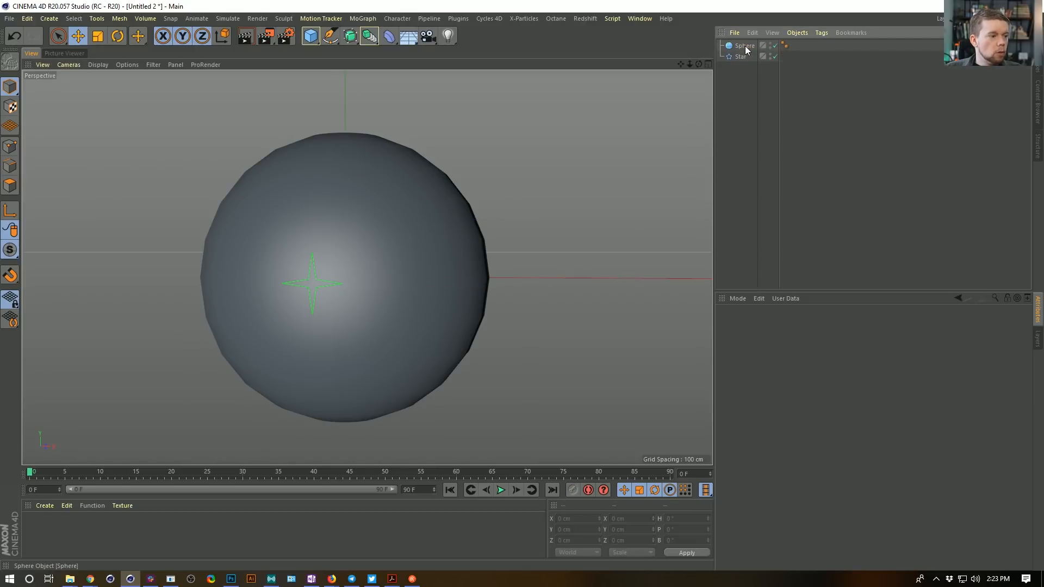
Add a plane at the origin and show wireframe lines on the shaded objects in the viewport.
{"action": "left_click", "coordinate": [741, 57]}
{"action": "left_click_drag", "start_coordinate": [475, 224], "coordinate": [333, 282], "text": "alt"}
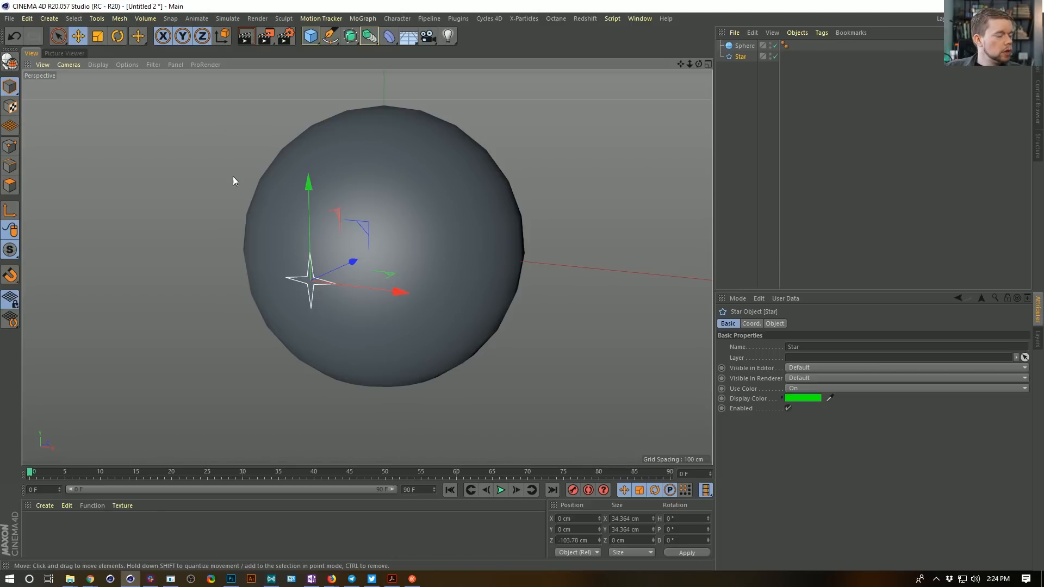
{"action": "left_click_drag", "start_coordinate": [282, 278], "coordinate": [334, 278], "text": "alt"}
{"action": "left_click", "coordinate": [311, 36]}
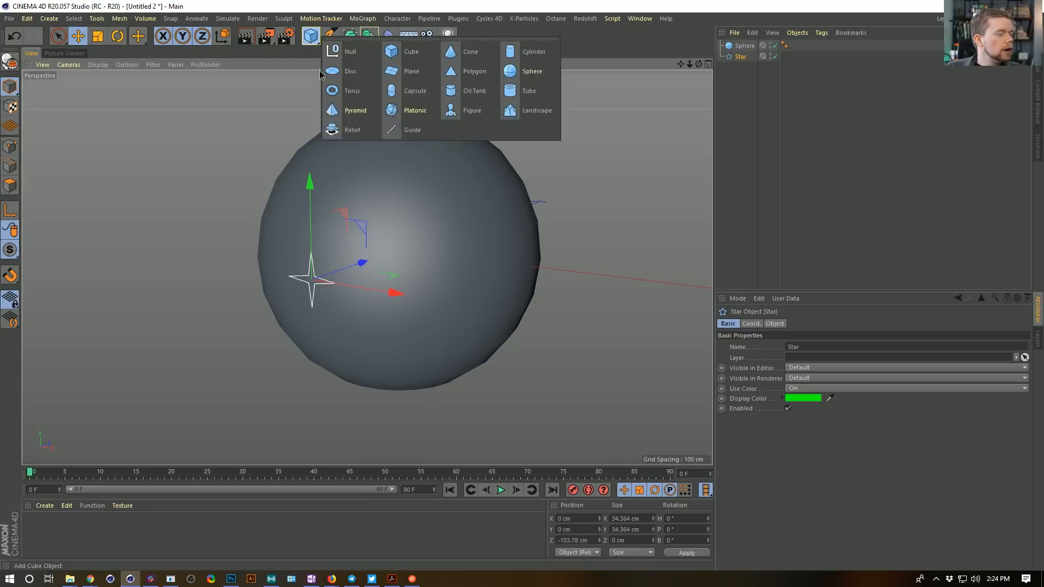
{"action": "left_click", "coordinate": [406, 73]}
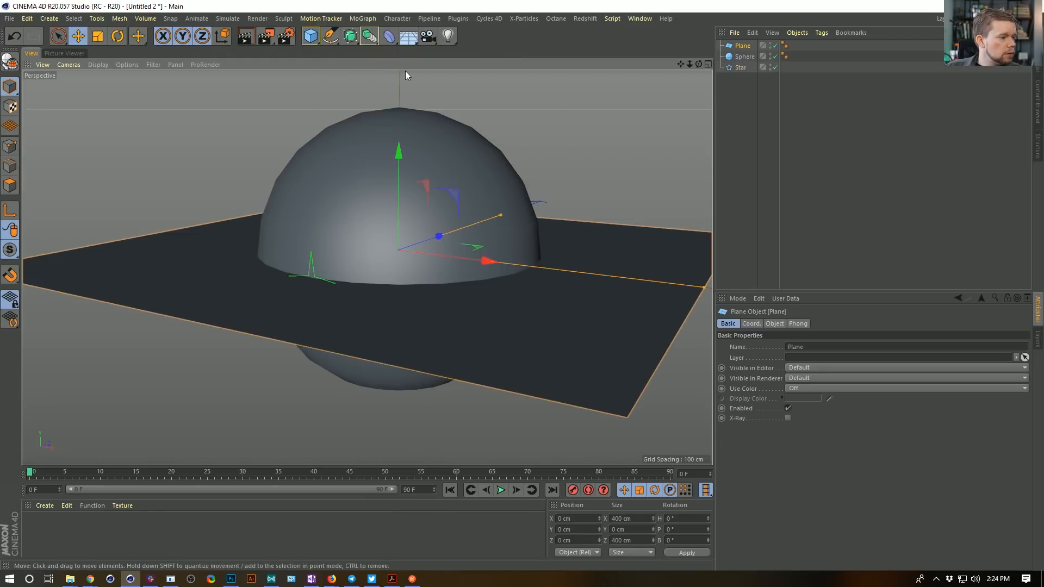
{"action": "left_click", "coordinate": [775, 323]}
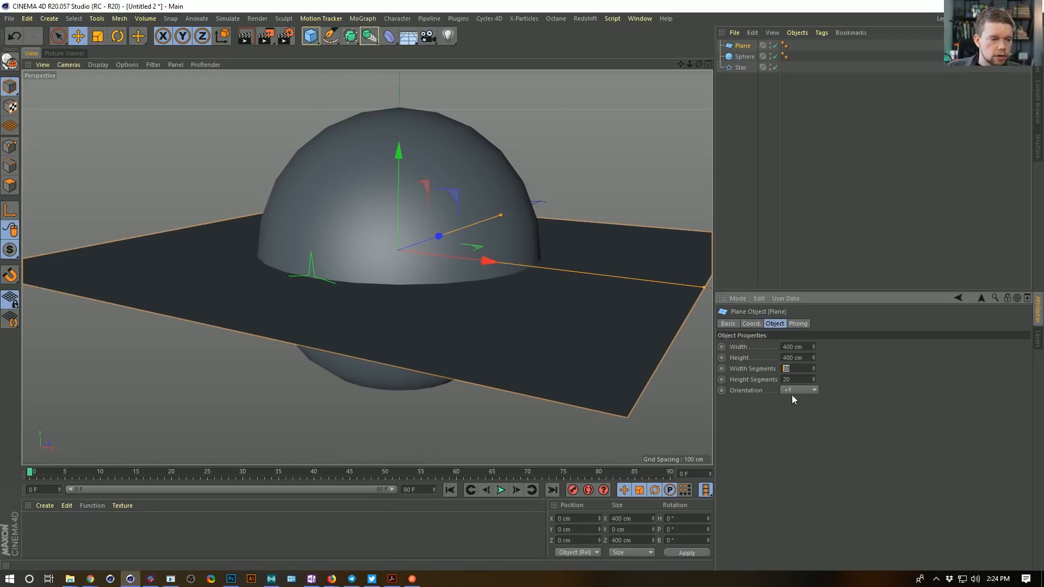
{"action": "left_click", "coordinate": [810, 436]}
{"action": "left_click_drag", "start_coordinate": [506, 200], "coordinate": [470, 275], "text": "alt"}
{"action": "scroll", "coordinate": [470, 276], "scroll_direction": "up", "scroll_amount": 1}
{"action": "key", "text": "n"}
{"action": "key", "text": "b"}
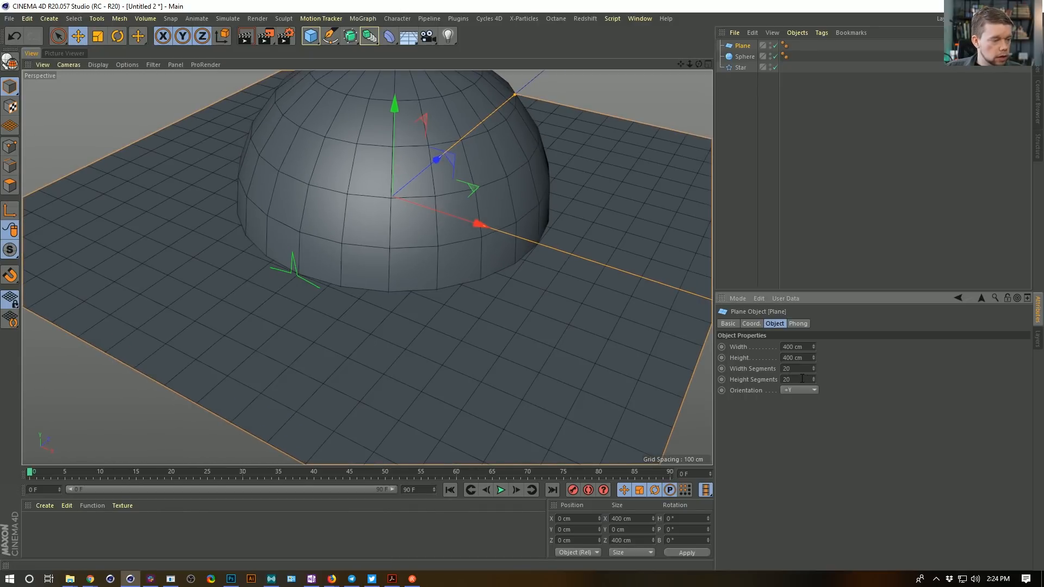
Set the plane's orientation to +Z.
{"action": "left_click_drag", "start_coordinate": [383, 324], "coordinate": [389, 305], "text": "alt"}
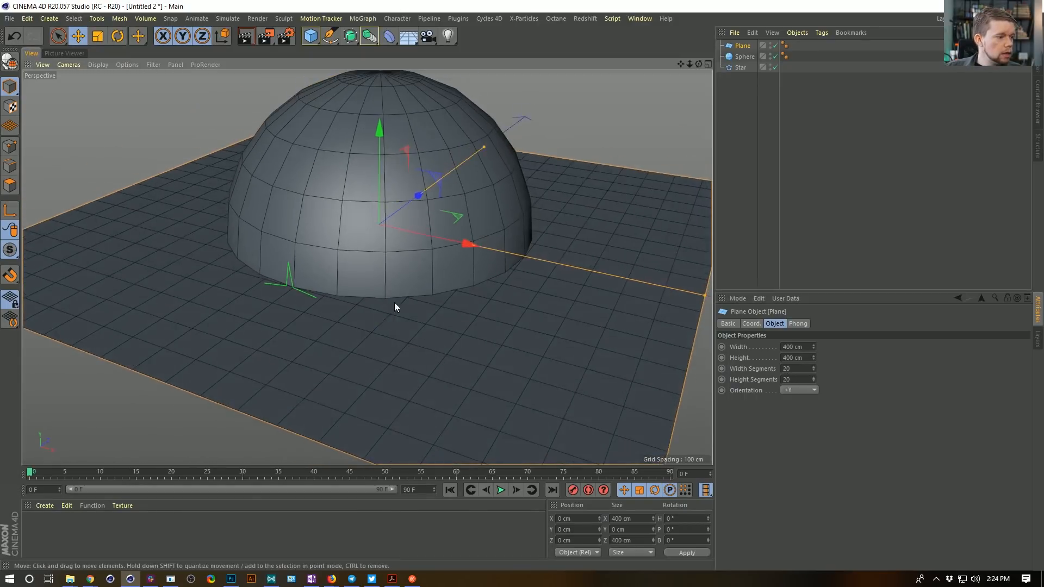
{"action": "scroll", "coordinate": [396, 291], "scroll_direction": "down", "scroll_amount": 2}
{"action": "middle_click_drag", "start_coordinate": [397, 290], "coordinate": [404, 273], "text": "alt"}
{"action": "left_click_drag", "start_coordinate": [442, 227], "coordinate": [448, 256], "text": "alt"}
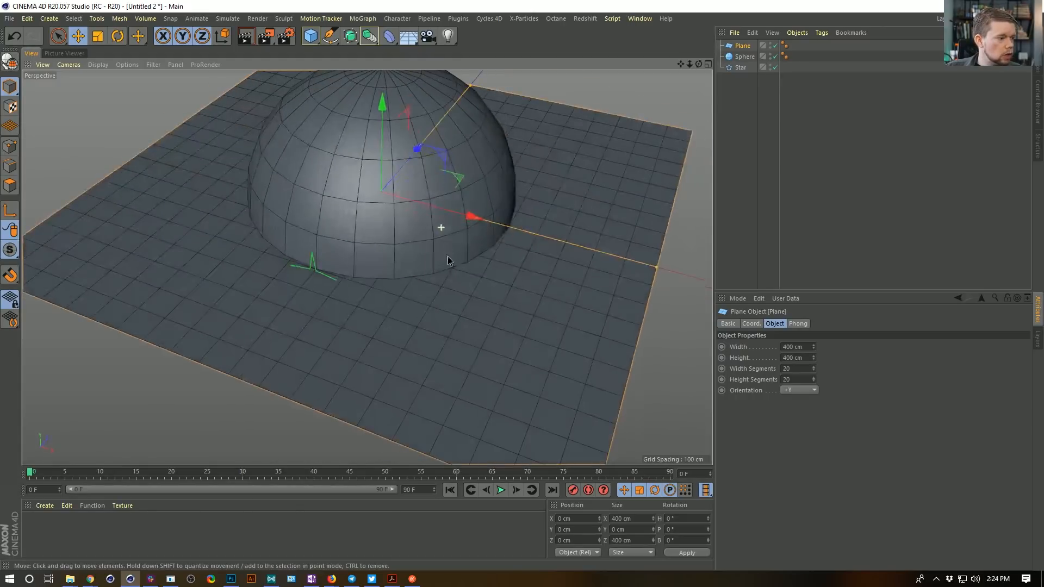
{"action": "left_click", "coordinate": [800, 390]}
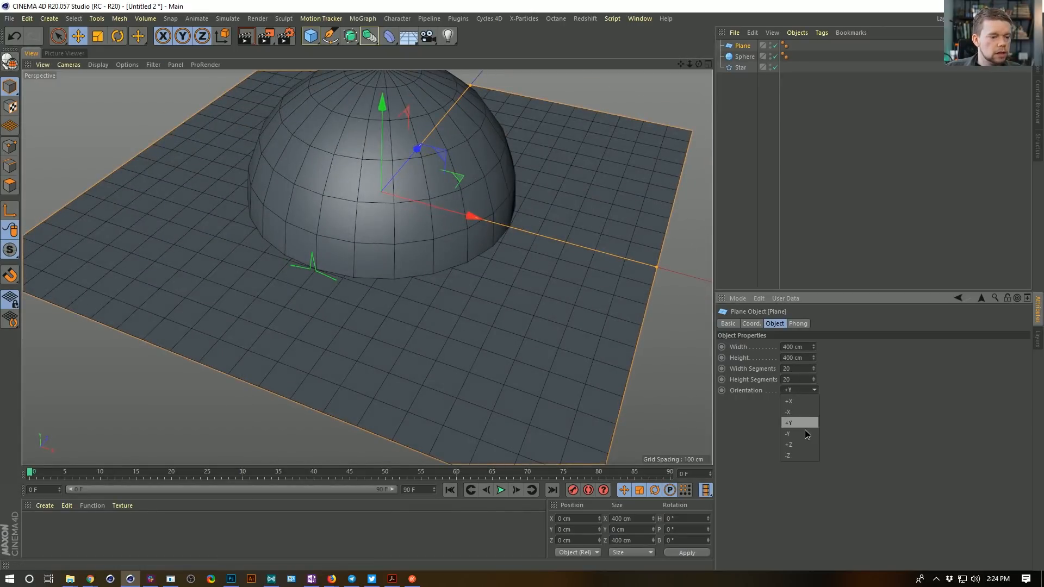
{"action": "left_click", "coordinate": [807, 425]}
{"action": "left_click", "coordinate": [792, 390]}
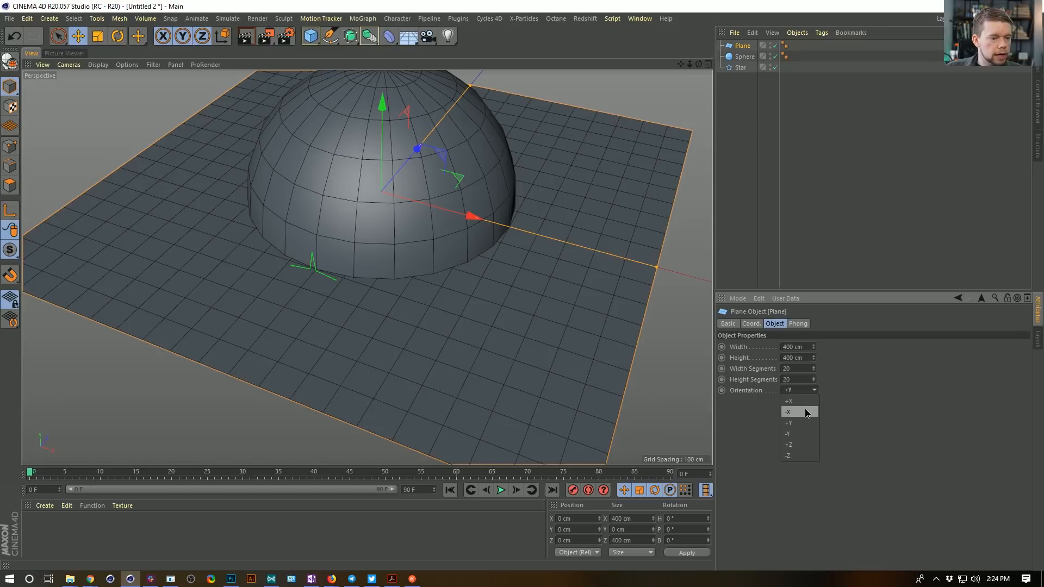
{"action": "left_click", "coordinate": [797, 444]}
Move the plane in front of the sphere to Z -100 cm.
{"action": "left_click_drag", "start_coordinate": [351, 203], "coordinate": [414, 163], "text": "alt"}
{"action": "right_click_drag", "start_coordinate": [413, 163], "coordinate": [384, 205], "text": "alt"}
{"action": "left_click_drag", "start_coordinate": [384, 205], "coordinate": [354, 270], "text": "alt"}
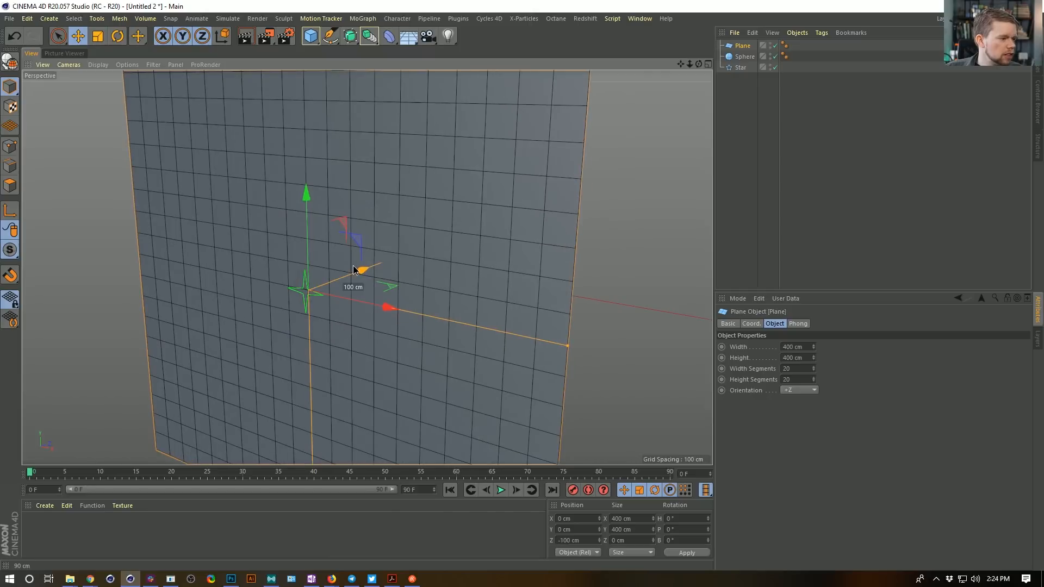
Set the plane's width and height segments to 10, make it editable and enter polygon mode.
{"action": "scroll", "coordinate": [392, 289], "scroll_direction": "down", "scroll_amount": 3}
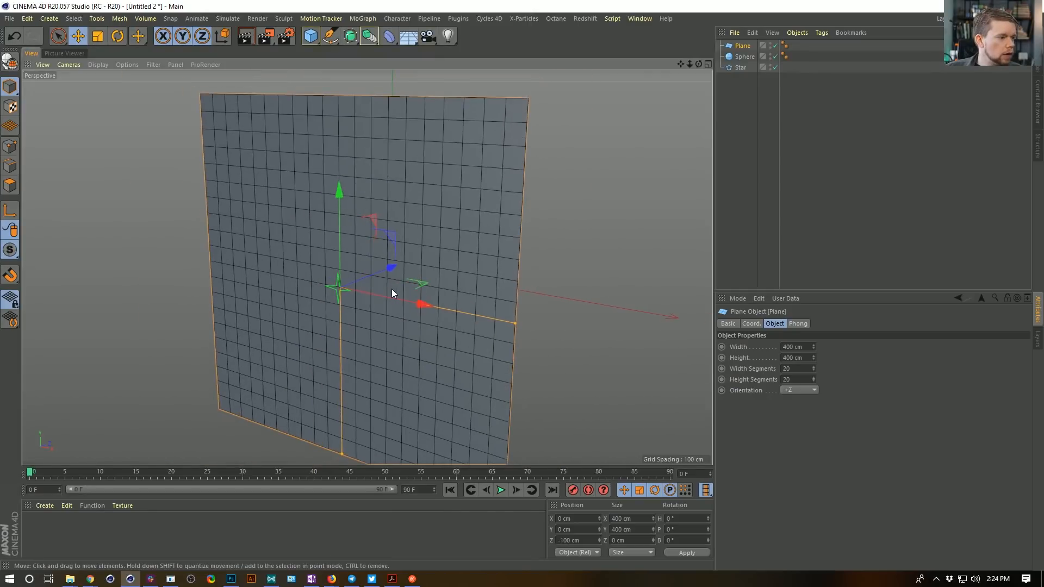
{"action": "middle_click_drag", "start_coordinate": [391, 289], "coordinate": [417, 273], "text": "alt"}
{"action": "left_click_drag", "start_coordinate": [417, 273], "coordinate": [449, 270], "text": "alt"}
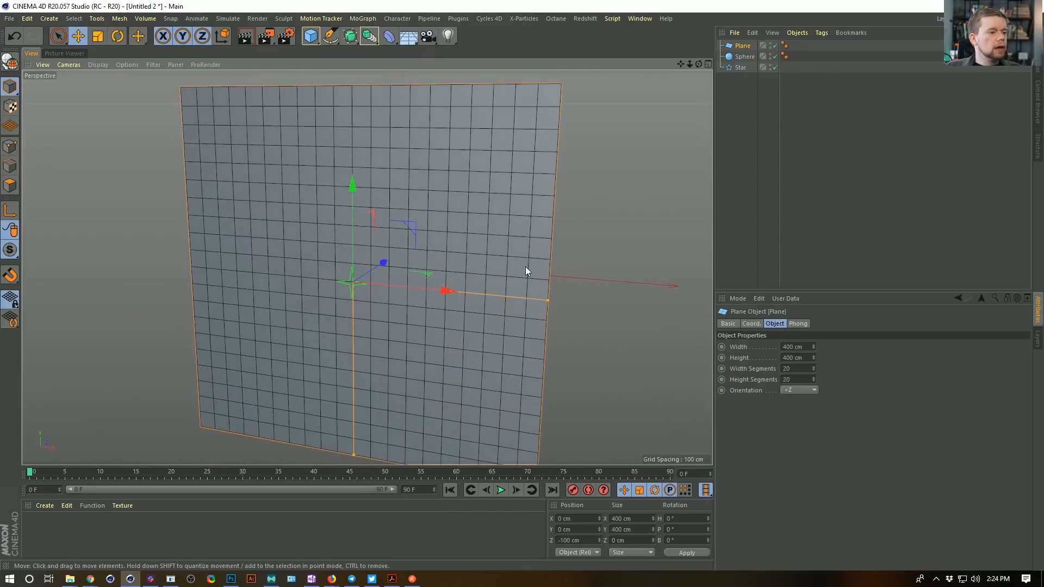
{"action": "double_click", "coordinate": [785, 370]}
{"action": "type", "text": "10"}
{"action": "key", "text": "Tab"}
{"action": "type", "text": "10"}
{"action": "key", "text": "Return"}
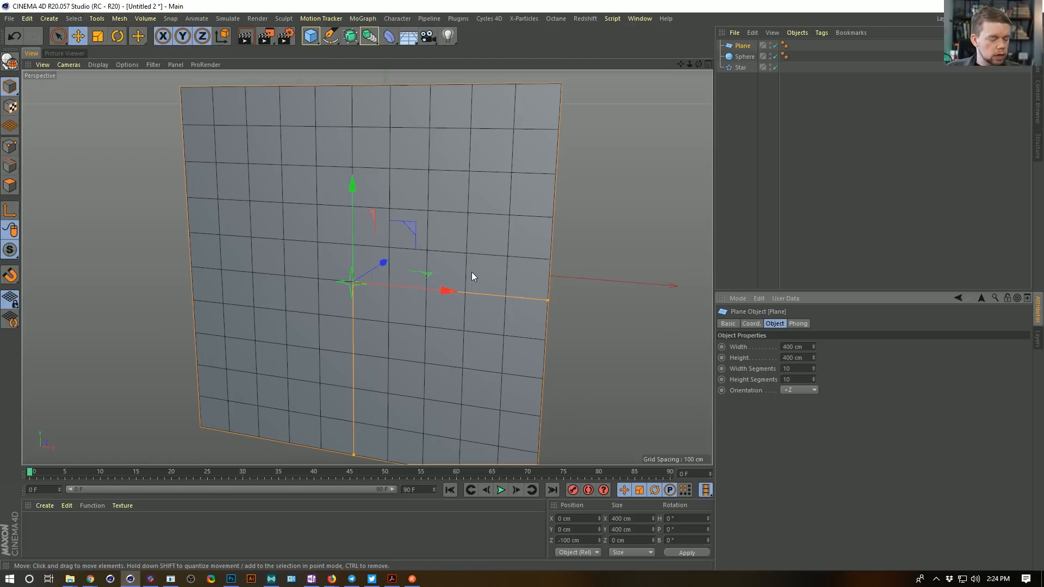
{"action": "key", "text": "c"}
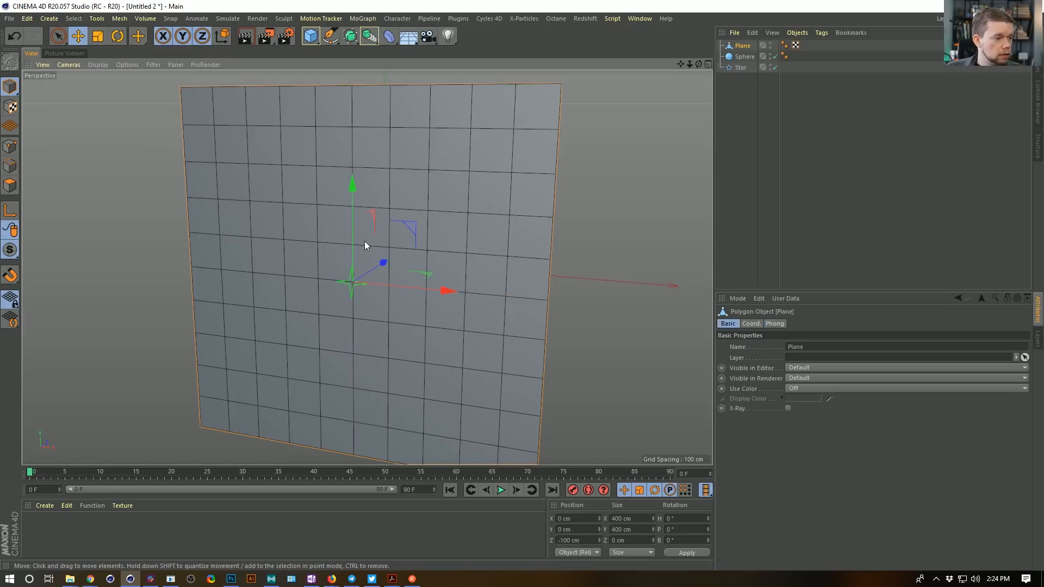
{"action": "left_click", "coordinate": [10, 186]}
{"action": "key", "text": "9"}
{"action": "left_click_drag", "start_coordinate": [555, 331], "coordinate": [170, 289]}
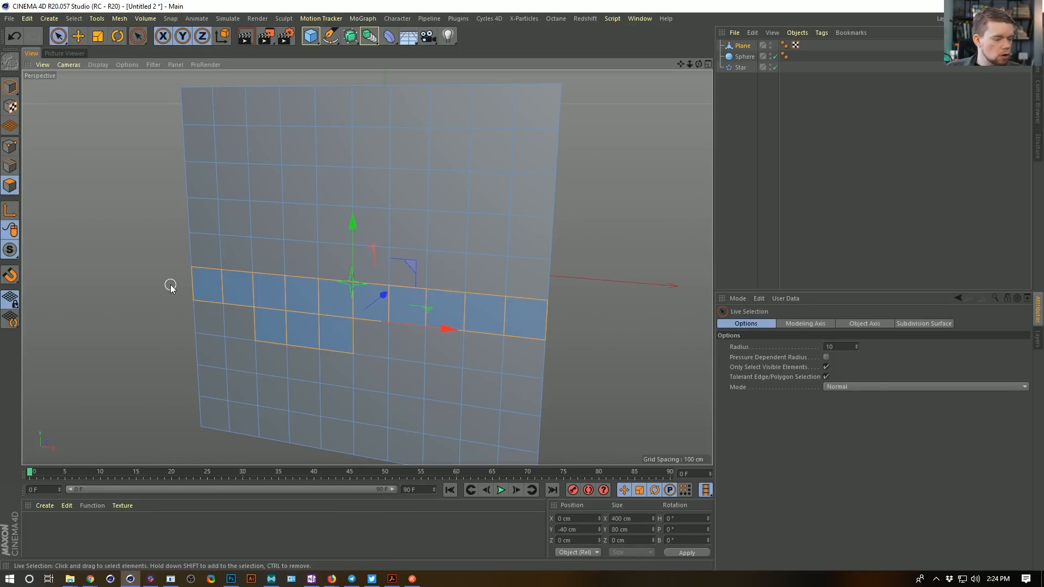
{"action": "left_click", "coordinate": [170, 285]}
{"action": "key", "text": "u"}
{"action": "key", "text": "f"}
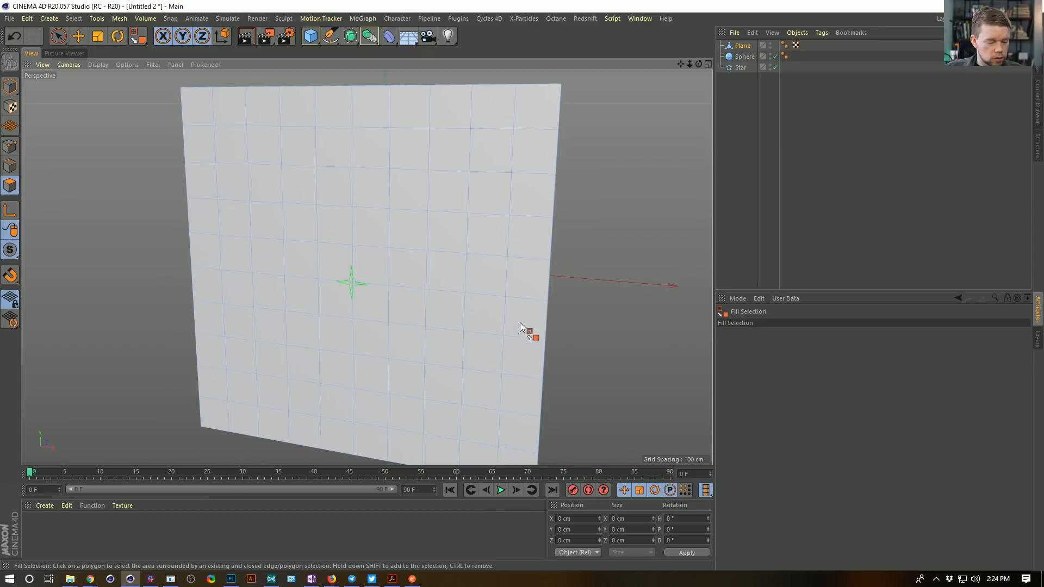
Select the polygon row just below the plane's middle, fill the selection through the lower half and delete those polygons.
{"action": "key", "text": "9"}
{"action": "left_click_drag", "start_coordinate": [548, 327], "coordinate": [226, 291]}
{"action": "key", "text": "u"}
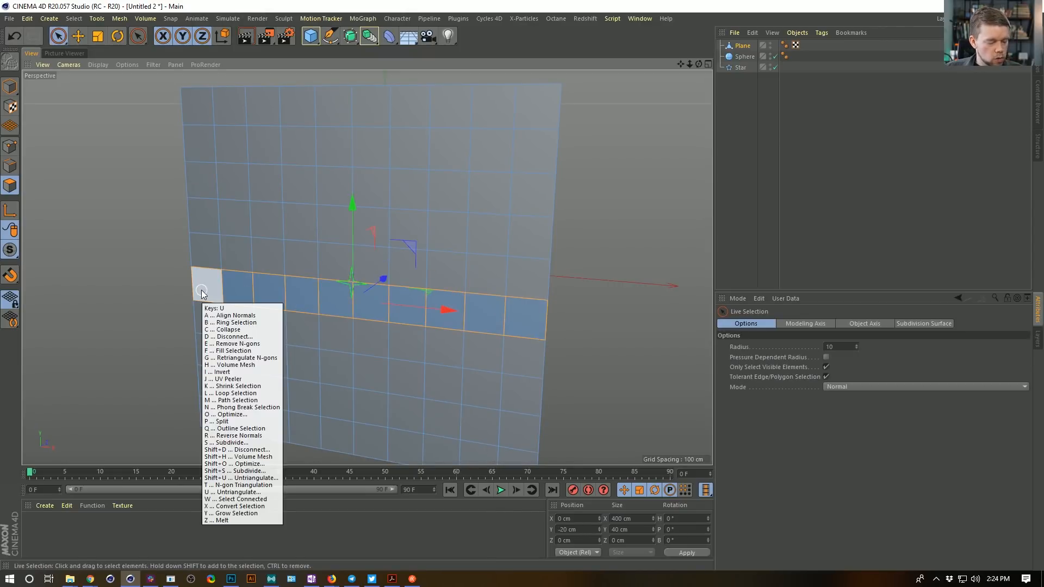
{"action": "key", "text": "f"}
{"action": "left_click", "coordinate": [390, 376]}
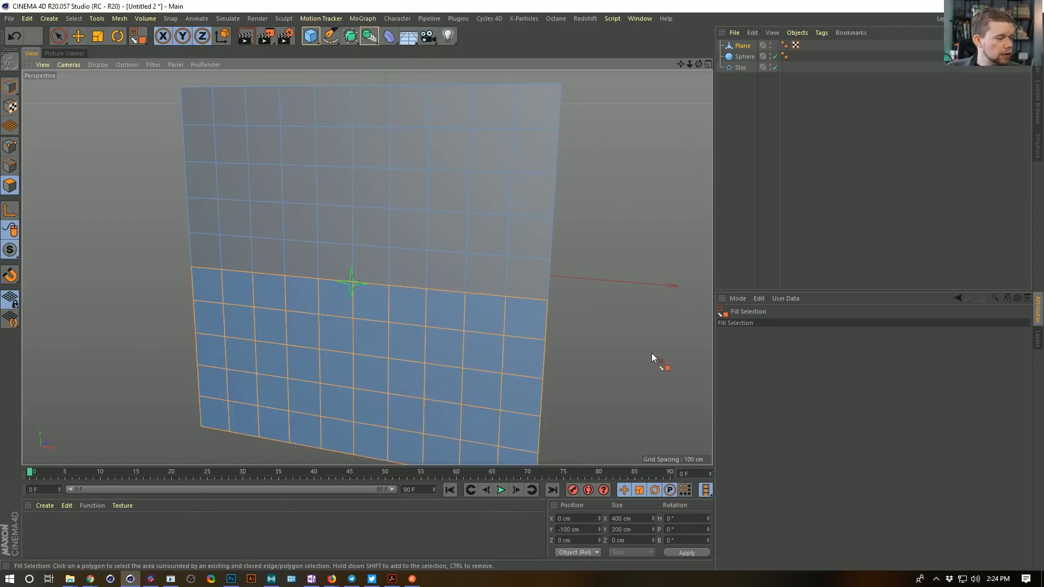
{"action": "key", "text": "Delete"}
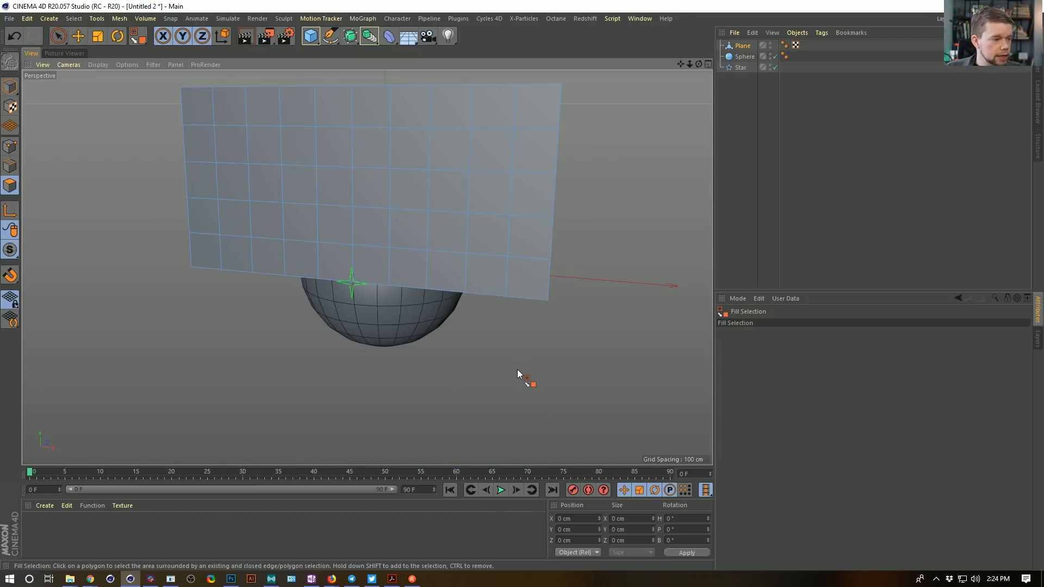
{"action": "left_click", "coordinate": [10, 146]}
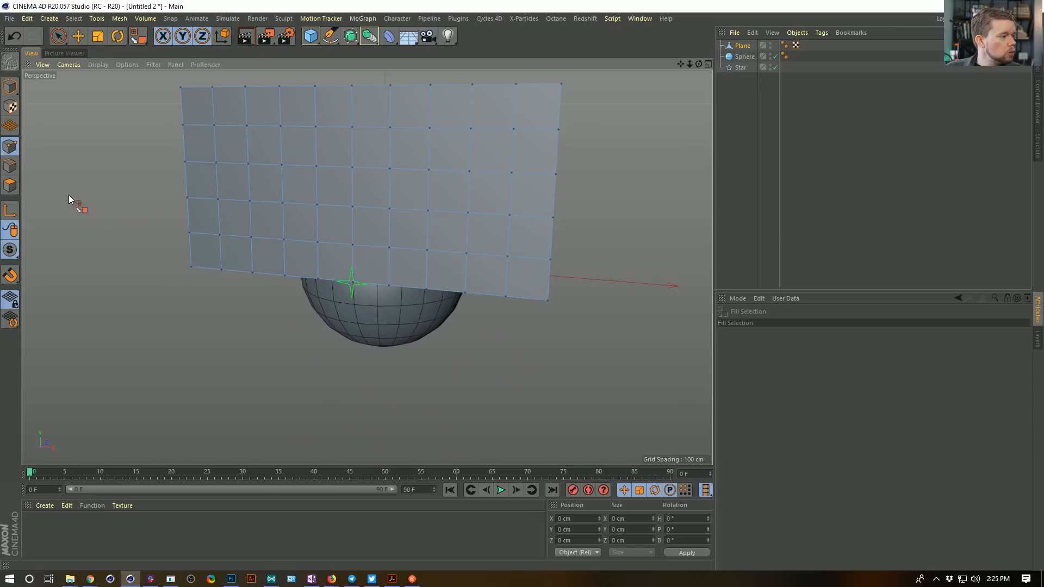
{"action": "left_click_drag", "start_coordinate": [412, 321], "coordinate": [402, 296], "text": "alt"}
{"action": "left_click", "coordinate": [10, 185]}
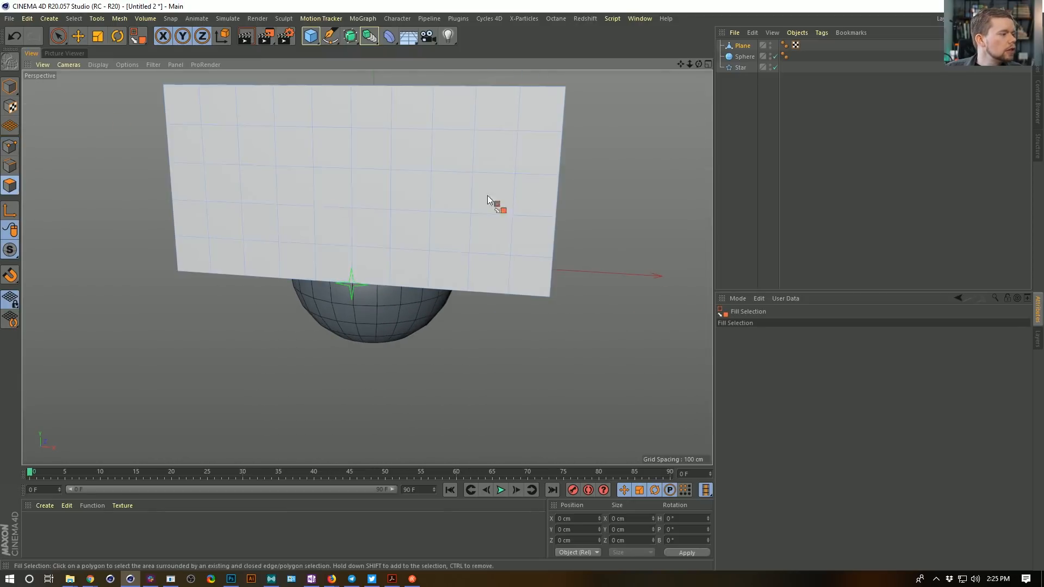
{"action": "left_click", "coordinate": [547, 247]}
{"action": "mouse_move", "coordinate": [547, 247]}
{"action": "left_mouse_down", "text": "alt"}
{"action": "mouse_move", "coordinate": [598, 273]}
{"action": "mouse_move", "coordinate": [540, 262]}
{"action": "left_mouse_up", "text": "alt"}
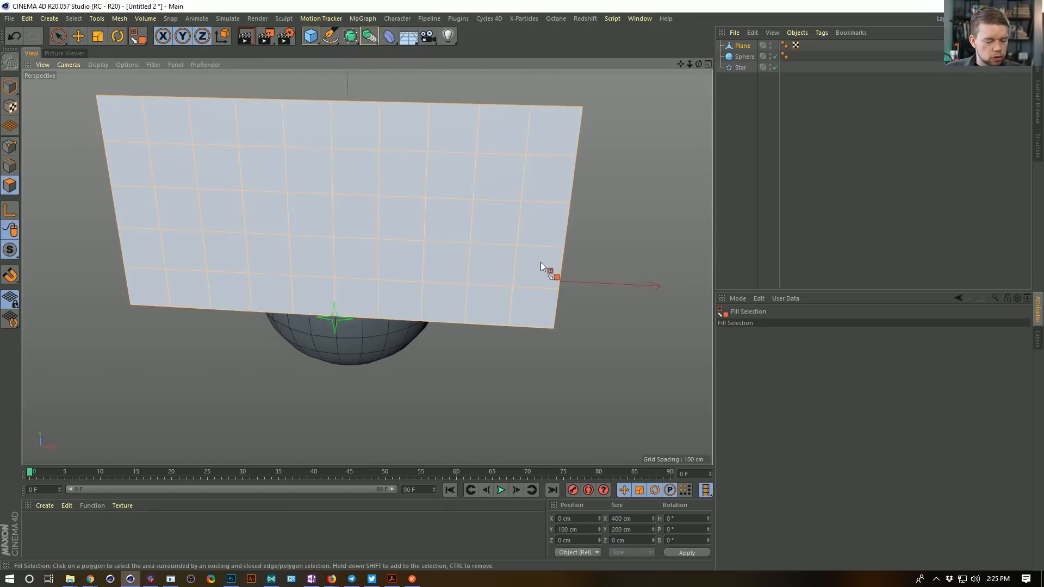
{"action": "key", "text": "u"}
{"action": "key", "text": "f"}
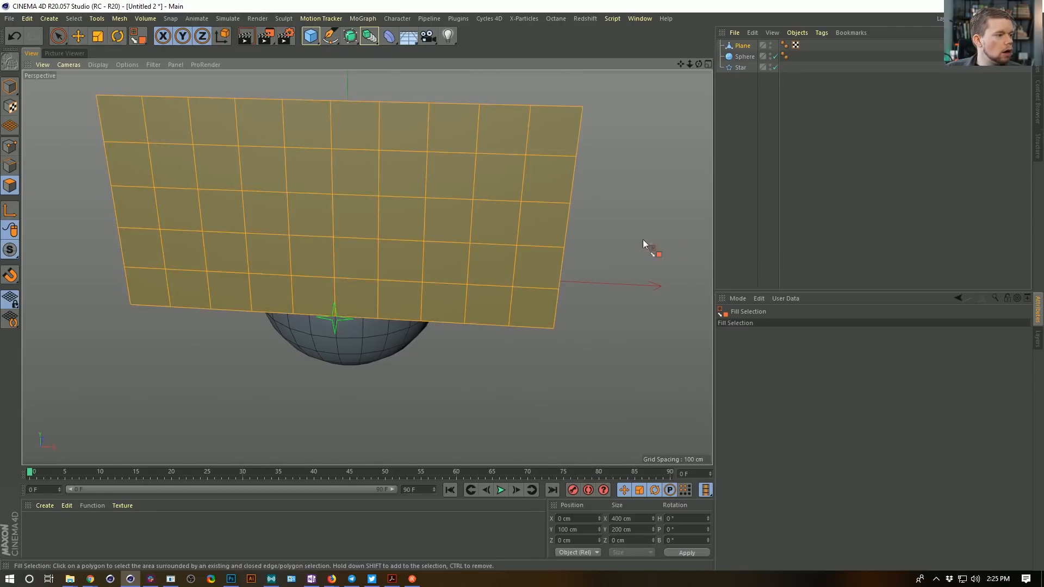
{"action": "left_click_drag", "start_coordinate": [639, 244], "coordinate": [549, 204], "text": "alt"}
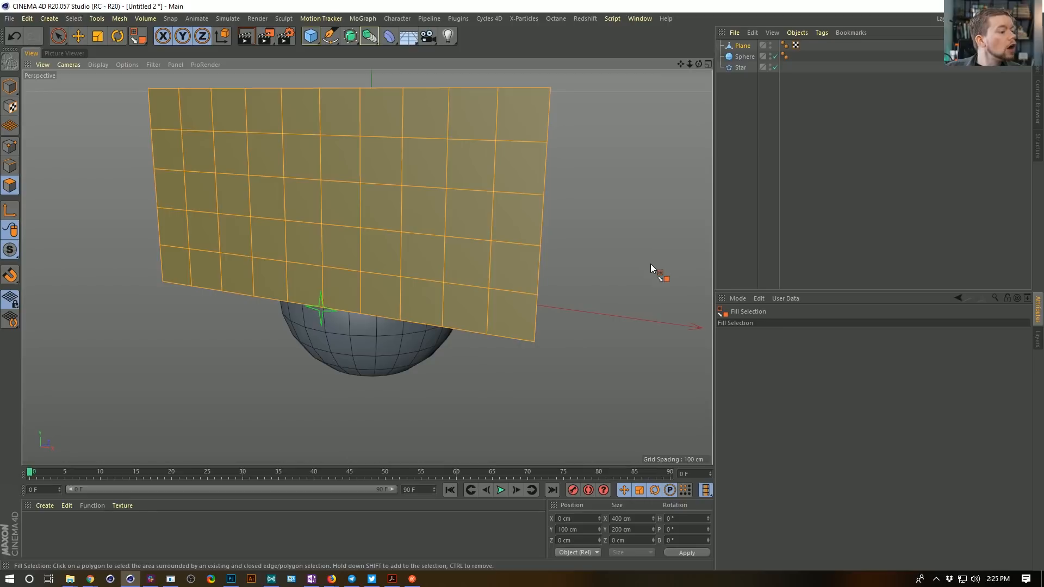
{"action": "left_click_drag", "start_coordinate": [456, 303], "coordinate": [499, 285], "text": "alt"}
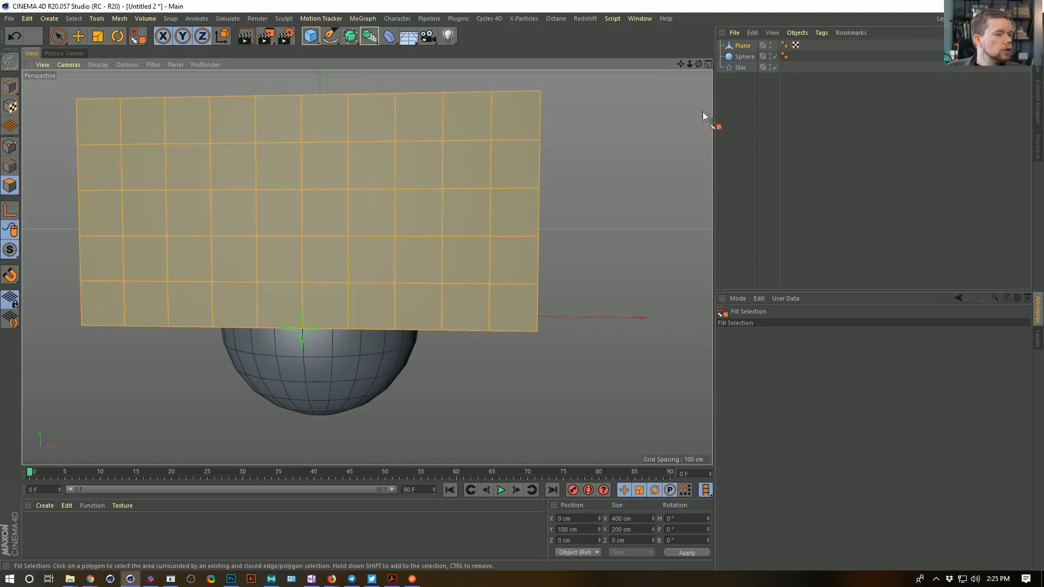
{"action": "left_click", "coordinate": [740, 67]}
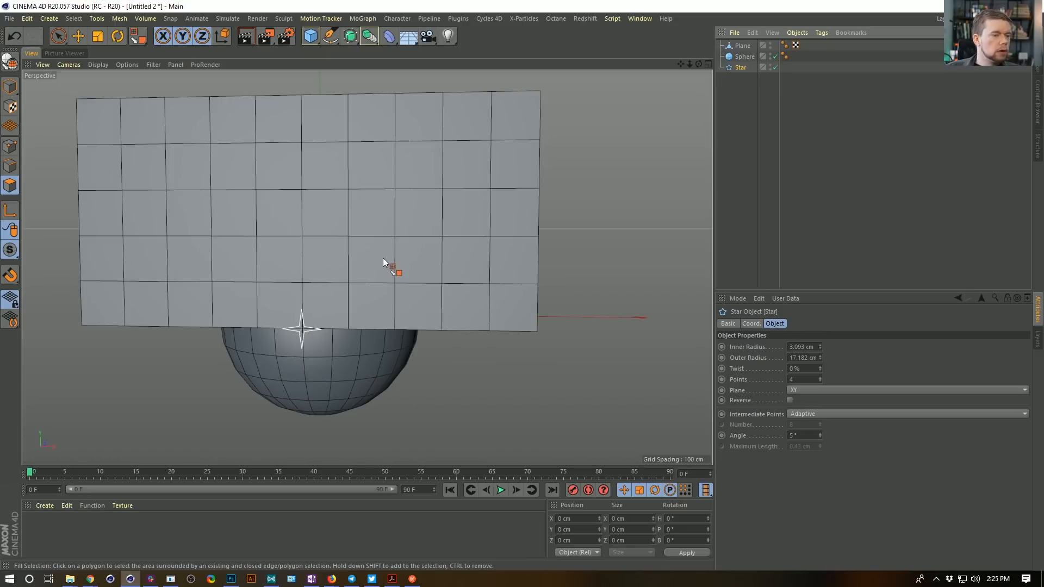
{"action": "left_click_drag", "start_coordinate": [353, 265], "coordinate": [334, 282], "text": "alt"}
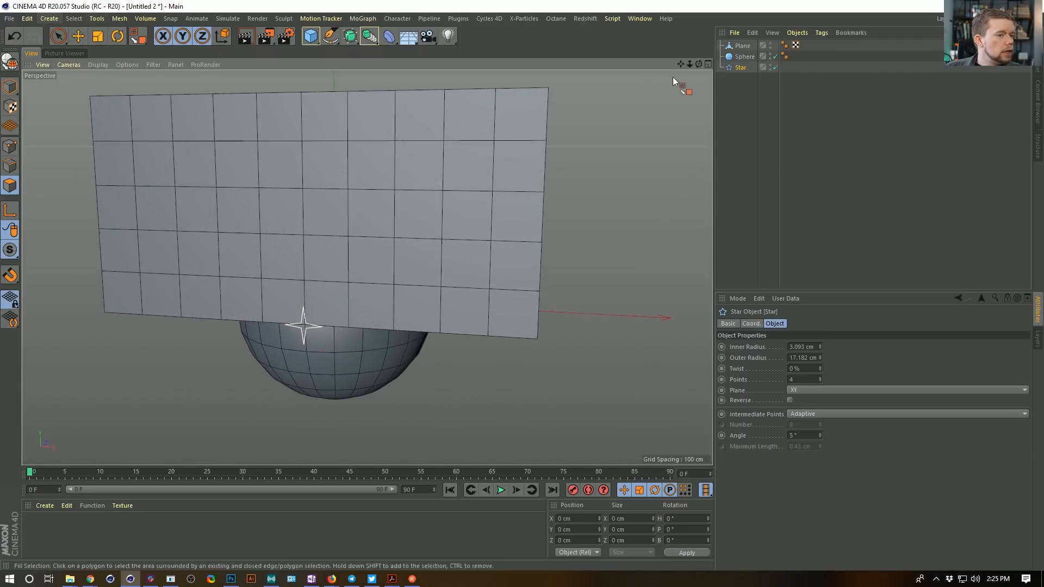
Select the edges along the plane's bottom border in edge mode and extract them with Edge to Spline.
{"action": "left_click", "coordinate": [743, 45]}
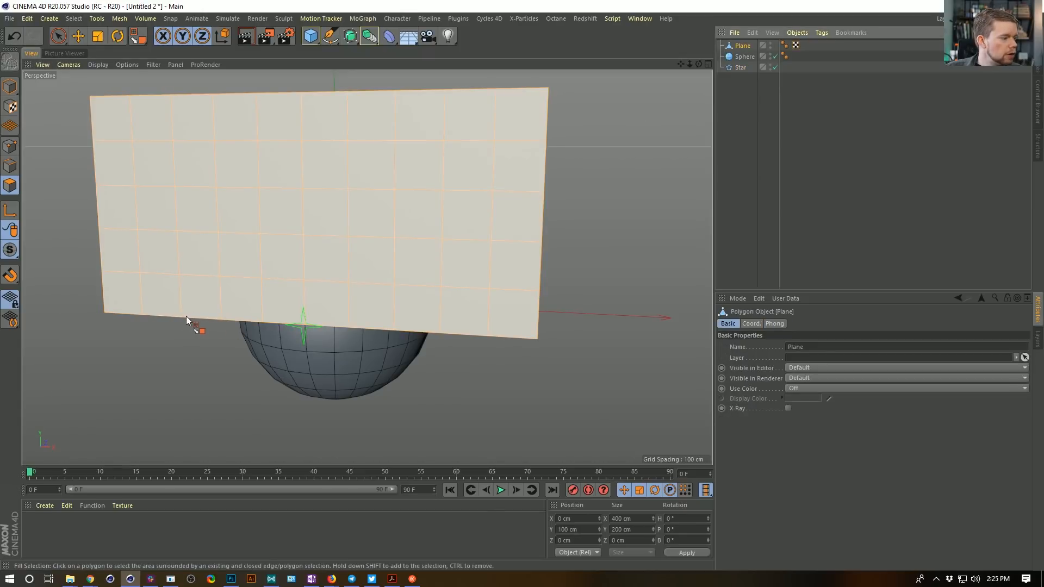
{"action": "left_click", "coordinate": [501, 325]}
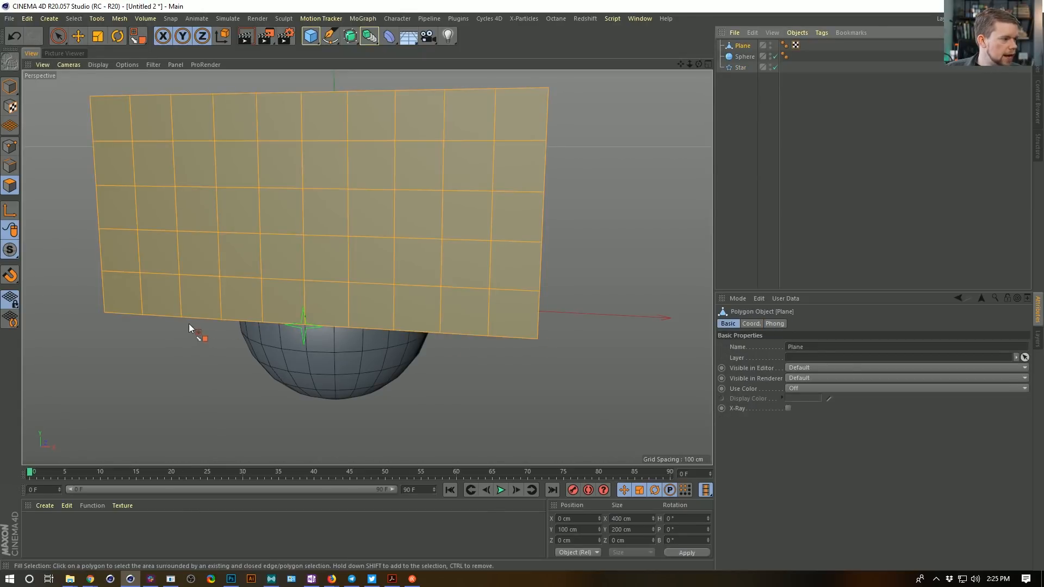
{"action": "left_click", "coordinate": [58, 36]}
{"action": "left_click", "coordinate": [11, 163]}
{"action": "mouse_move", "coordinate": [122, 315]}
{"action": "left_mouse_down"}
{"action": "mouse_move", "coordinate": [513, 340]}
{"action": "mouse_move", "coordinate": [557, 310]}
{"action": "mouse_move", "coordinate": [70, 276]}
{"action": "left_mouse_up"}
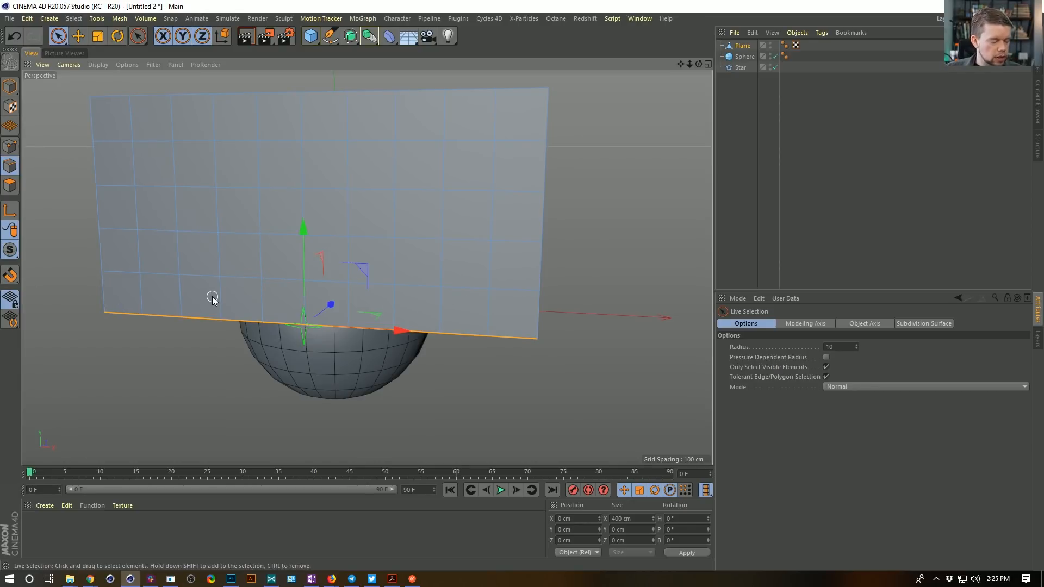
{"action": "key", "text": "shift+c"}
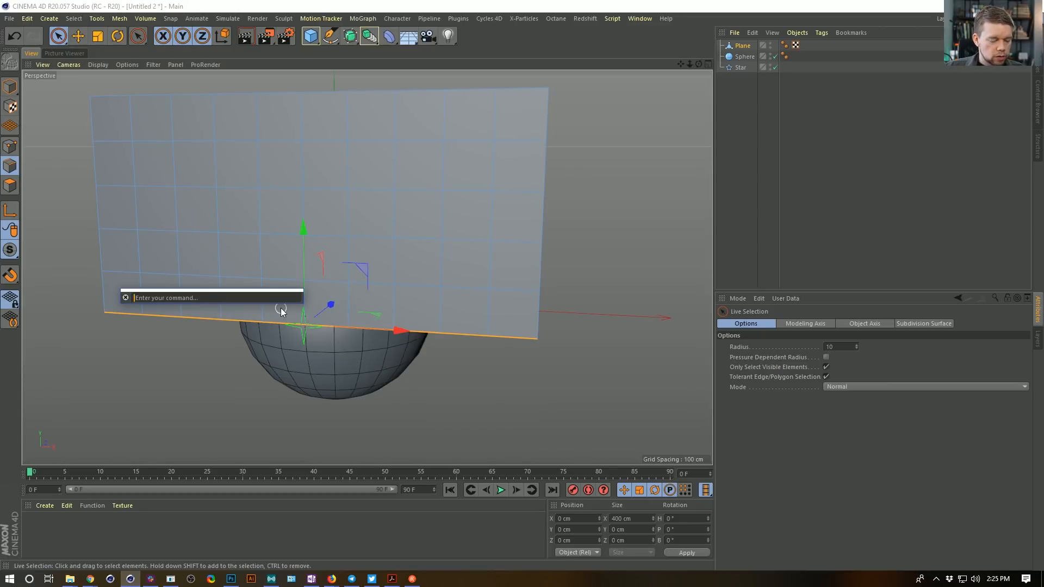
{"action": "type", "text": "edge"}
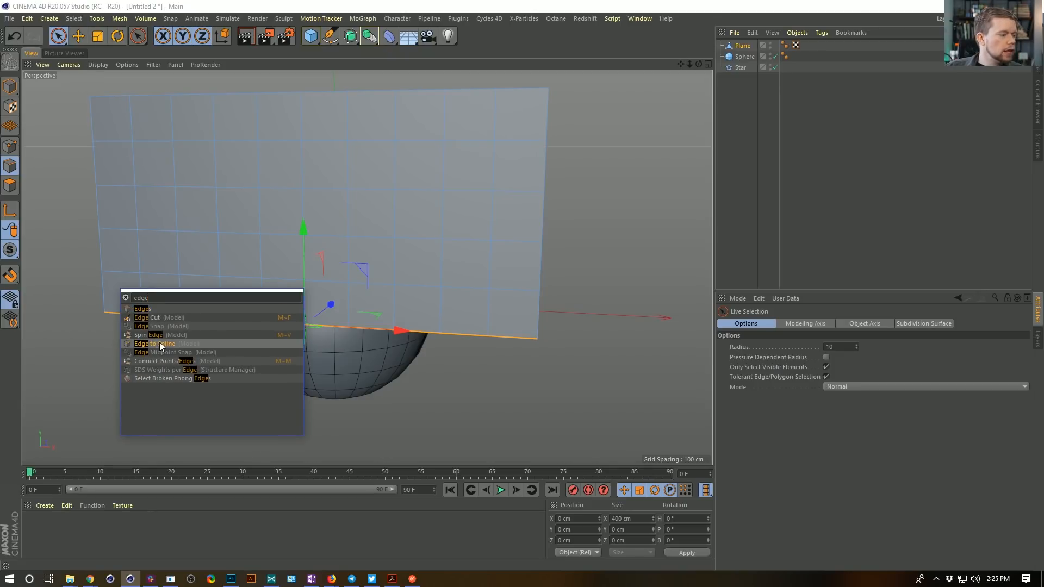
{"action": "left_click", "coordinate": [158, 342]}
Move the extracted spline out of the plane's hierarchy and hide the plane in the viewport.
{"action": "left_click", "coordinate": [720, 46]}
{"action": "left_click", "coordinate": [753, 57]}
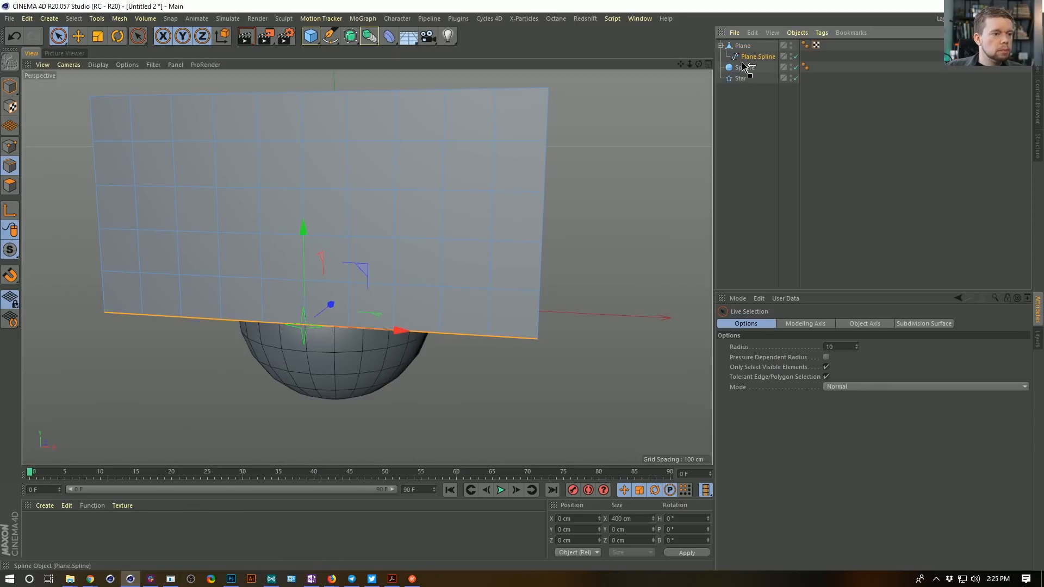
{"action": "left_click", "coordinate": [750, 57]}
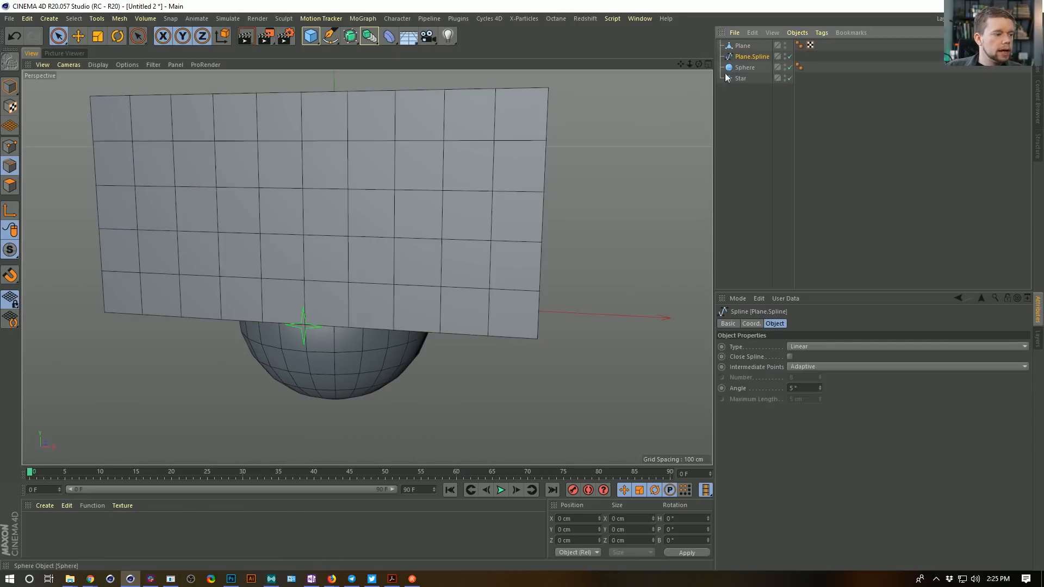
{"action": "left_click", "coordinate": [785, 44]}
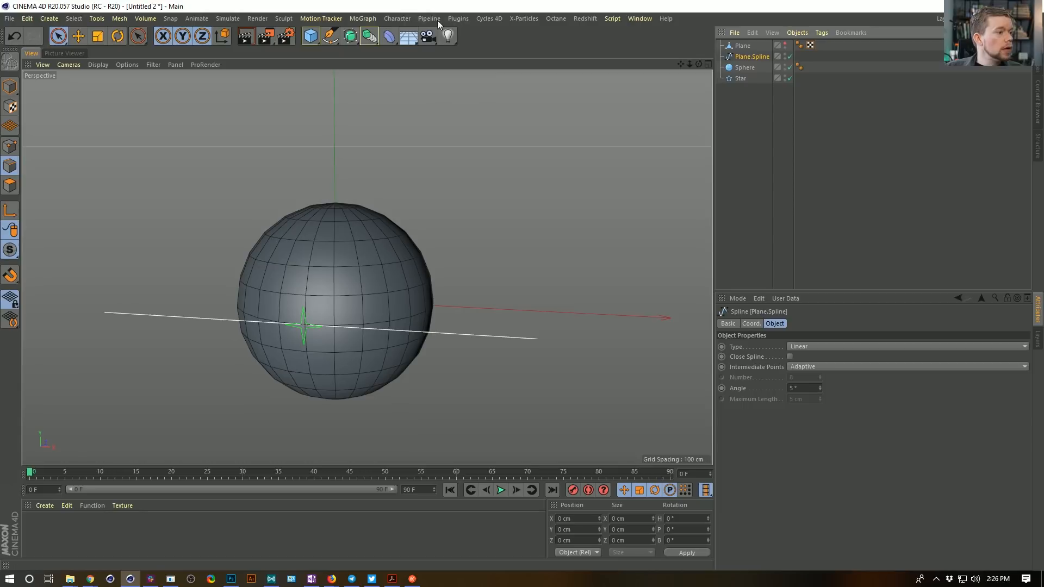
Convert the extracted spline with Spline to Joints and expand the resulting joint hierarchy.
{"action": "left_click", "coordinate": [398, 20]}
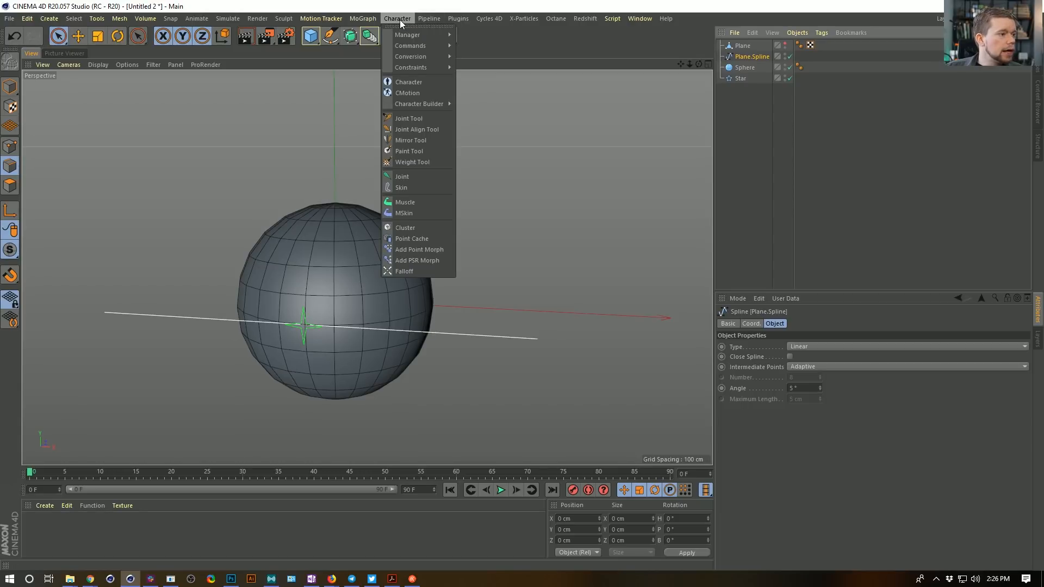
{"action": "mouse_move", "coordinate": [419, 56]}
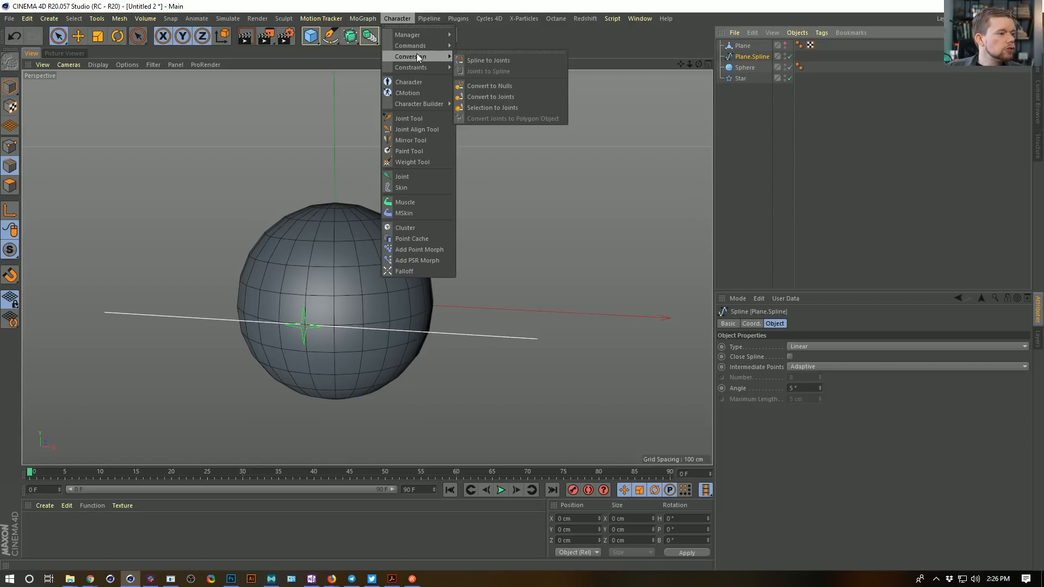
{"action": "left_click", "coordinate": [507, 61]}
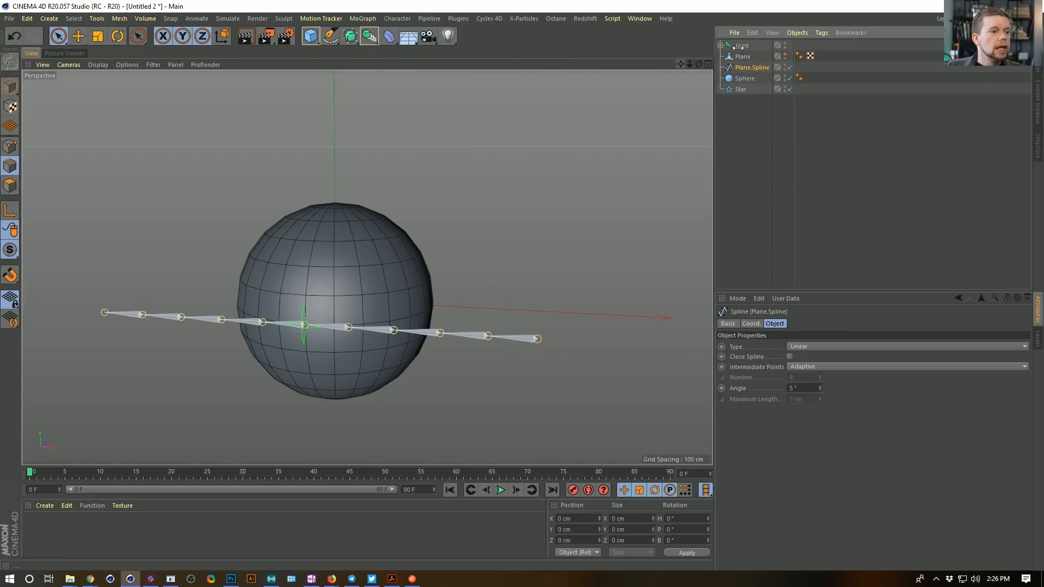
{"action": "left_click", "coordinate": [720, 45]}
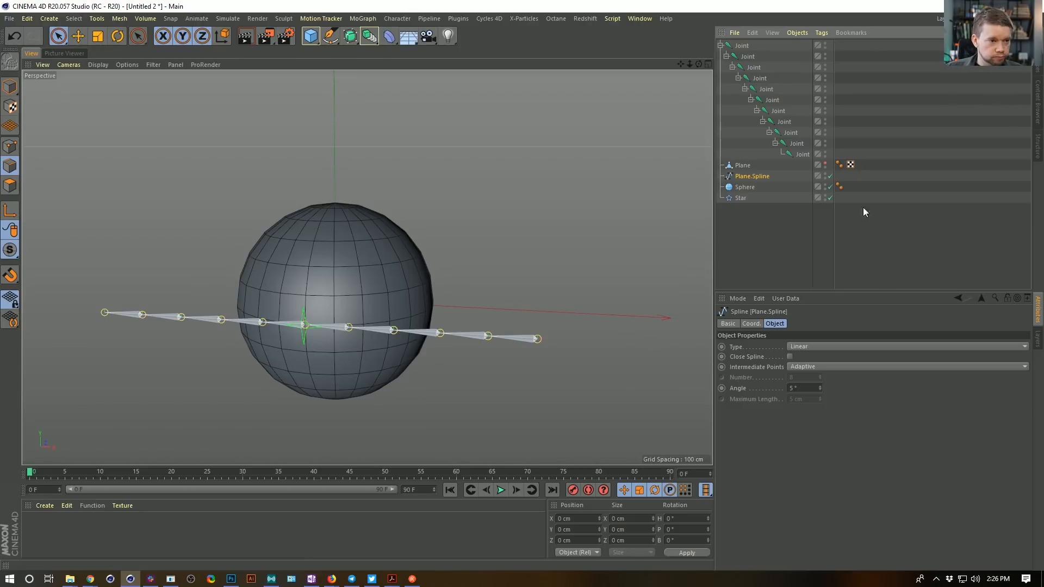
Add an IK-Spline tag to the root joint and assign Plane.Spline as its spline.
{"action": "left_click", "coordinate": [737, 46]}
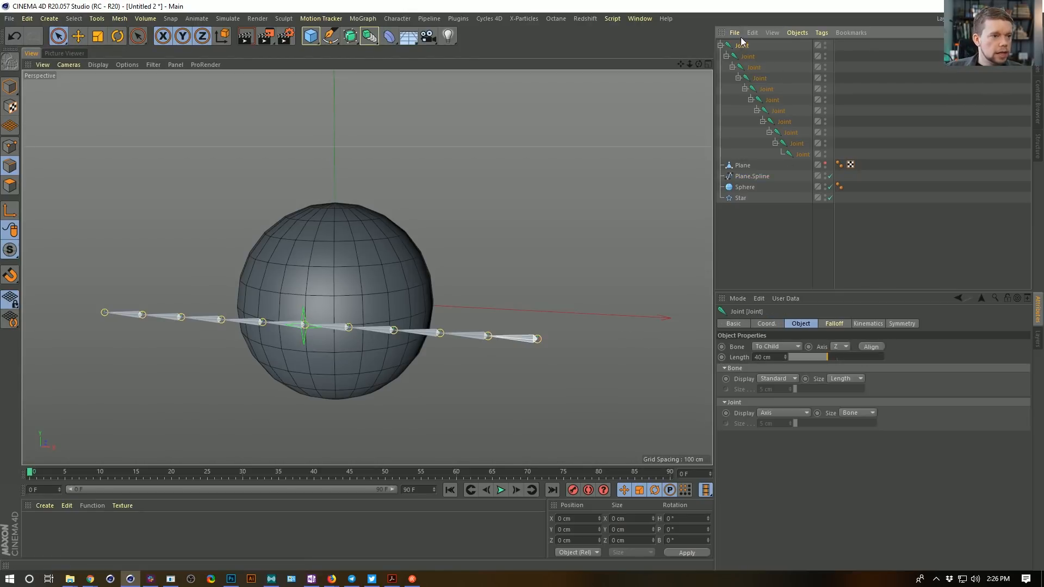
{"action": "right_click", "coordinate": [738, 47]}
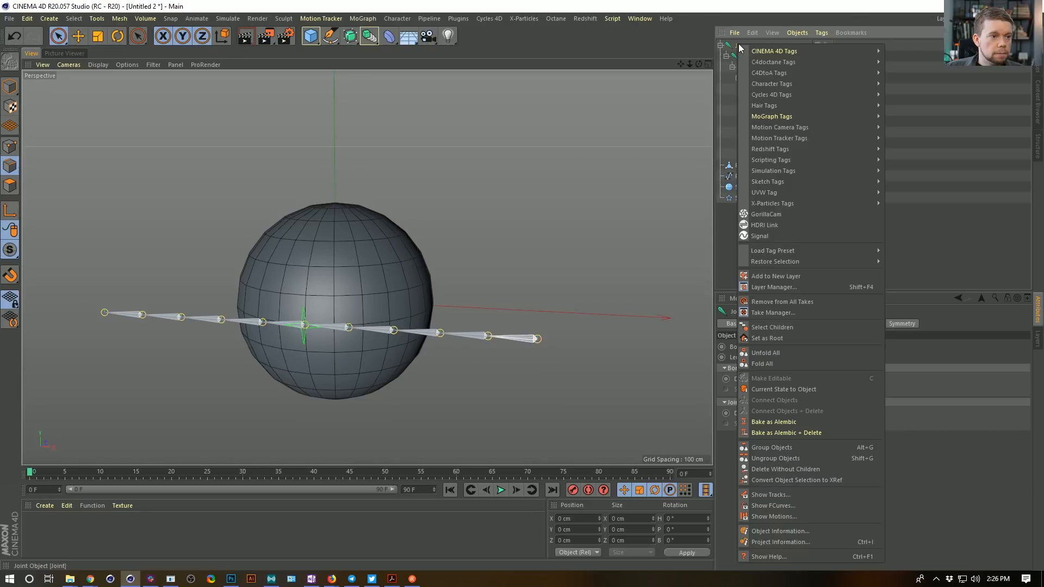
{"action": "mouse_move", "coordinate": [744, 49]}
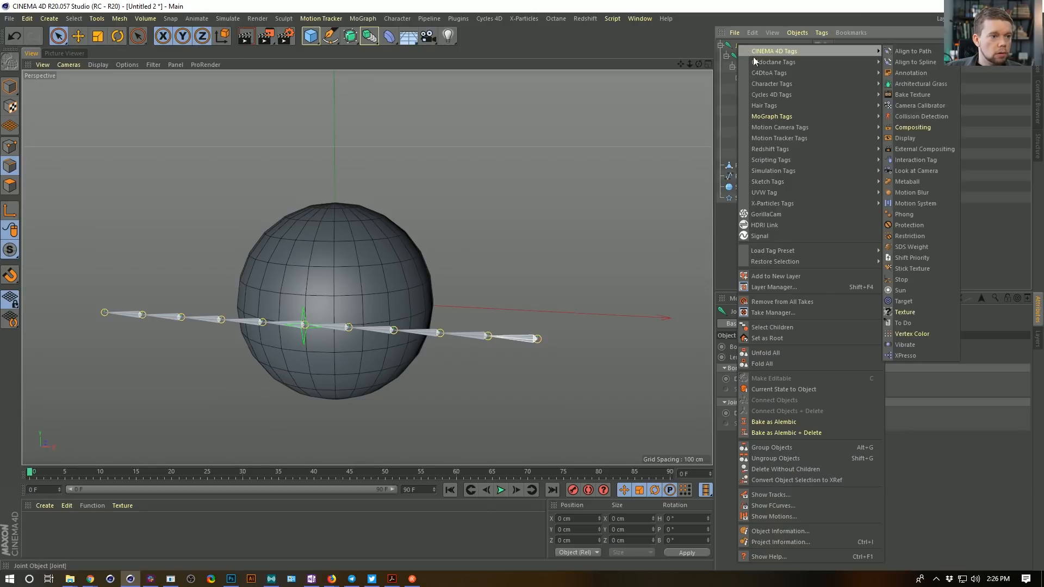
{"action": "mouse_move", "coordinate": [771, 82]}
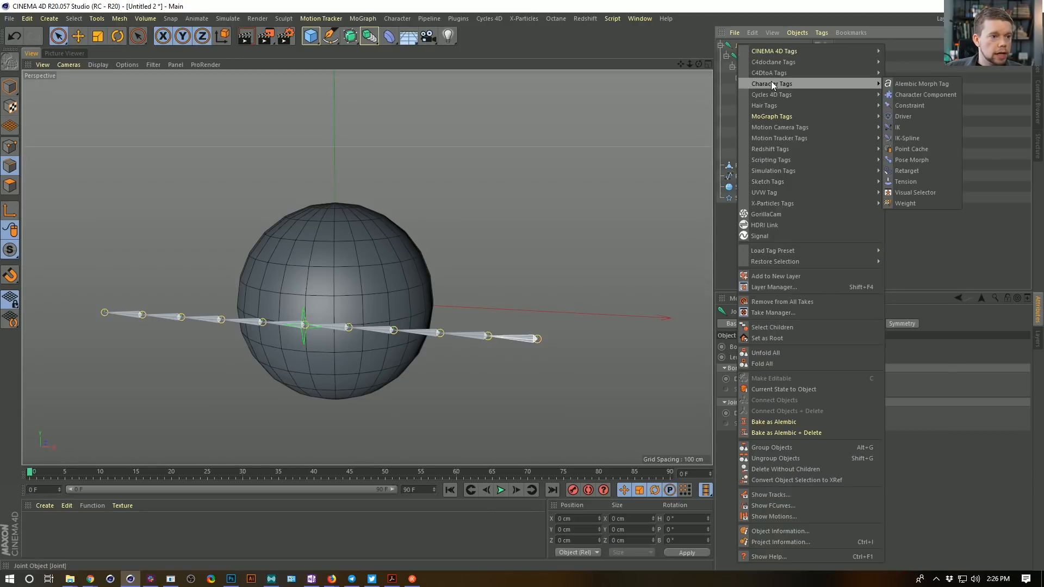
{"action": "left_click", "coordinate": [926, 138]}
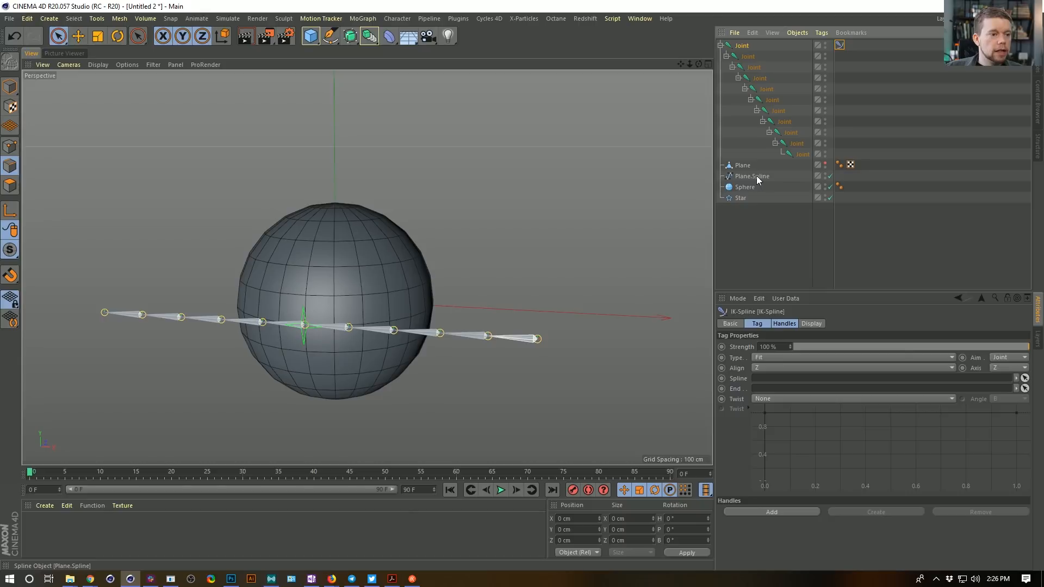
{"action": "left_click_drag", "start_coordinate": [756, 180], "coordinate": [767, 381]}
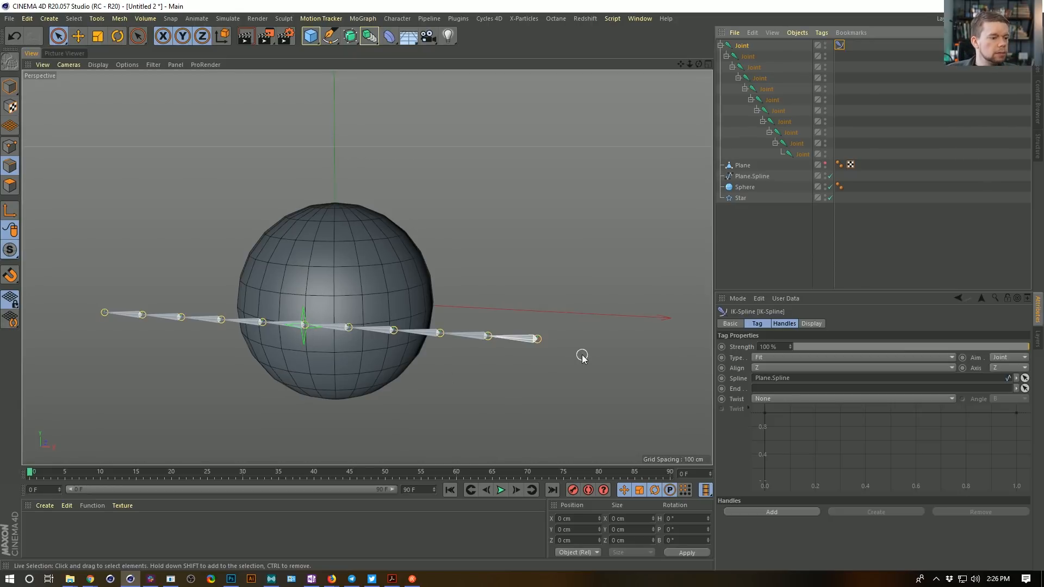
Add a handle with index 0 to the IK-Spline tag and create a null object for it.
{"action": "left_click_drag", "start_coordinate": [804, 290], "coordinate": [803, 220]}
{"action": "left_click", "coordinate": [771, 441]}
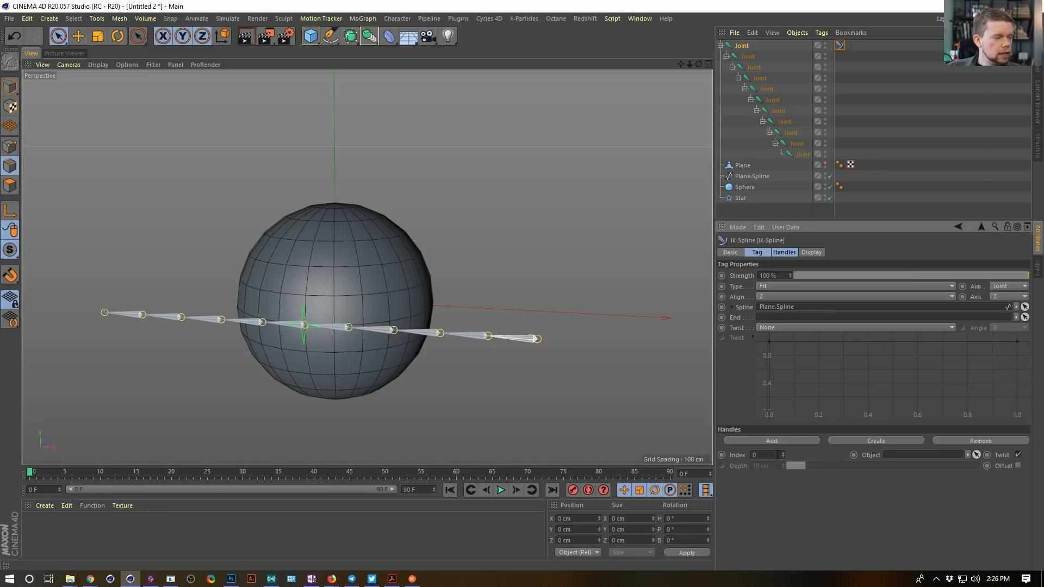
{"action": "left_click", "coordinate": [750, 175]}
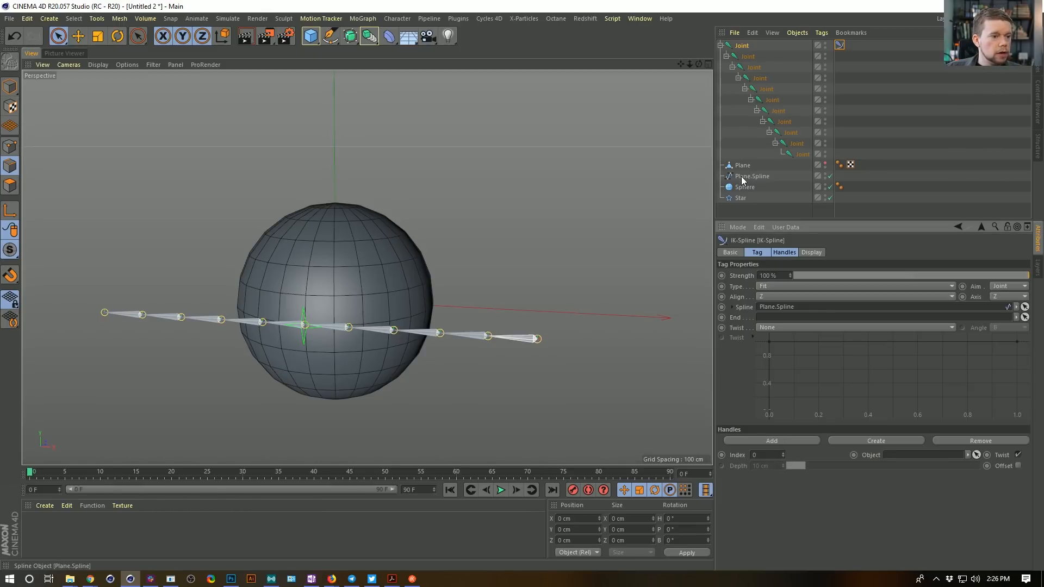
{"action": "left_click", "coordinate": [10, 146]}
{"action": "left_click", "coordinate": [392, 329]}
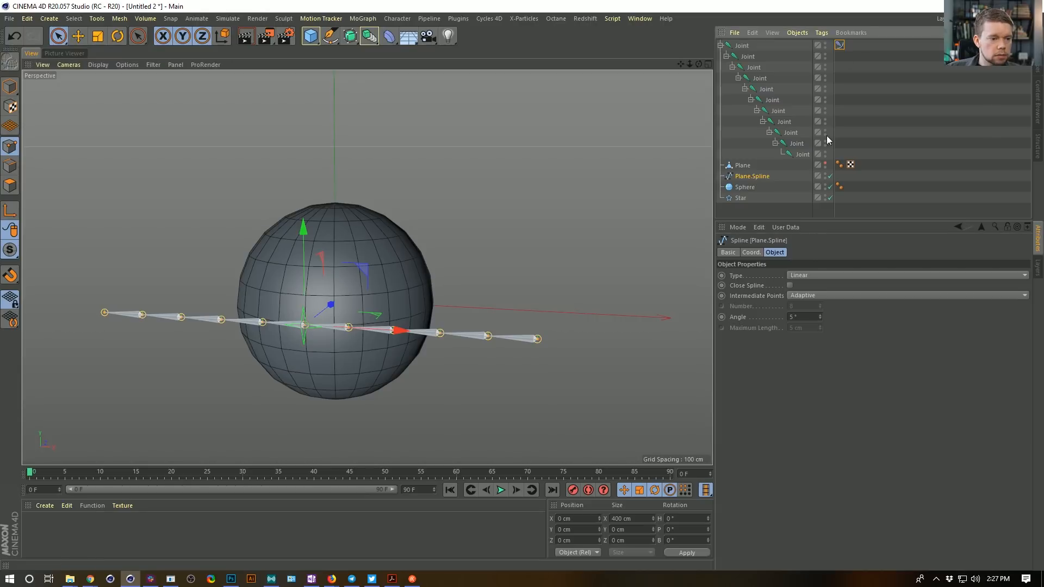
{"action": "left_click", "coordinate": [840, 45]}
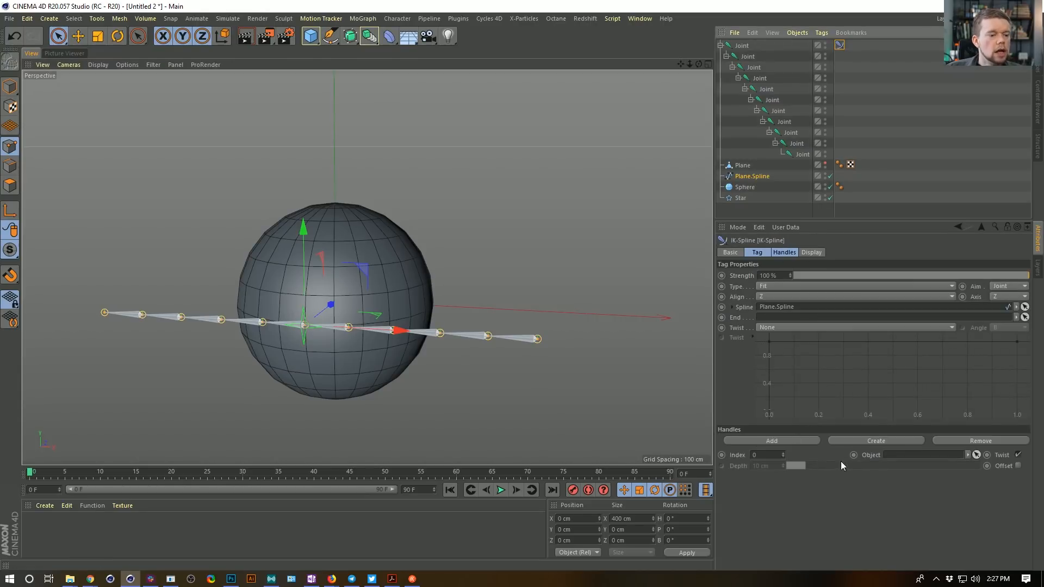
{"action": "left_click", "coordinate": [895, 441]}
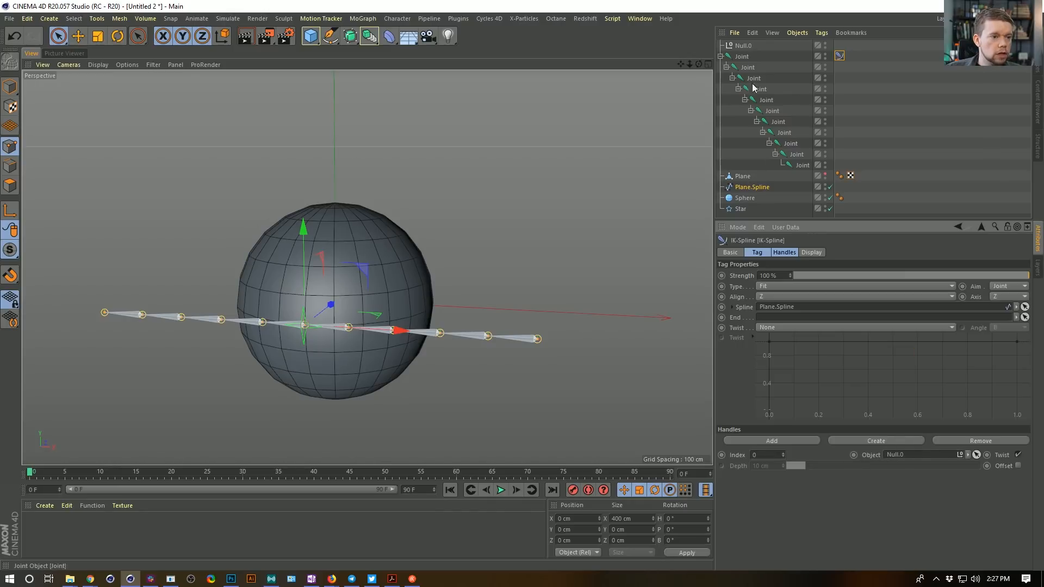
Switch to model mode and try moving the handle null upward to test the joint chain, undoing each move.
{"action": "left_click", "coordinate": [741, 47]}
{"action": "left_click_drag", "start_coordinate": [543, 243], "coordinate": [545, 207]}
{"action": "key", "text": "ctrl+z"}
{"action": "left_click", "coordinate": [9, 86]}
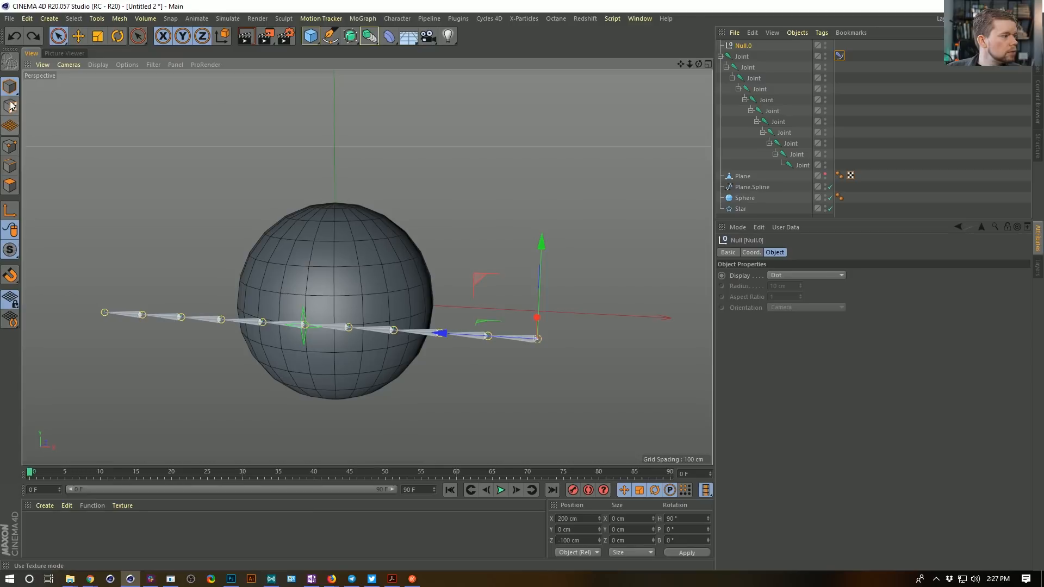
{"action": "left_click_drag", "start_coordinate": [541, 242], "coordinate": [543, 166]}
{"action": "key", "text": "ctrl+z"}
Assign the chain's last joint as the IK-Spline tag's End, test it by moving the handle null and undo that move.
{"action": "left_click", "coordinate": [839, 55]}
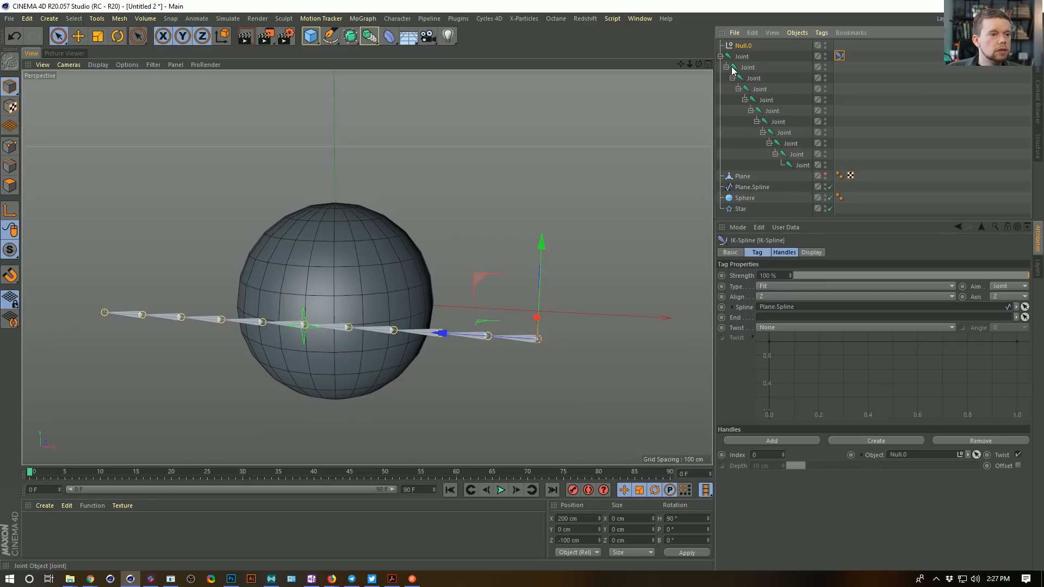
{"action": "left_click_drag", "start_coordinate": [798, 165], "coordinate": [780, 319]}
{"action": "left_click", "coordinate": [743, 46]}
{"action": "left_click_drag", "start_coordinate": [542, 245], "coordinate": [478, 208]}
{"action": "key", "text": "ctrl+z"}
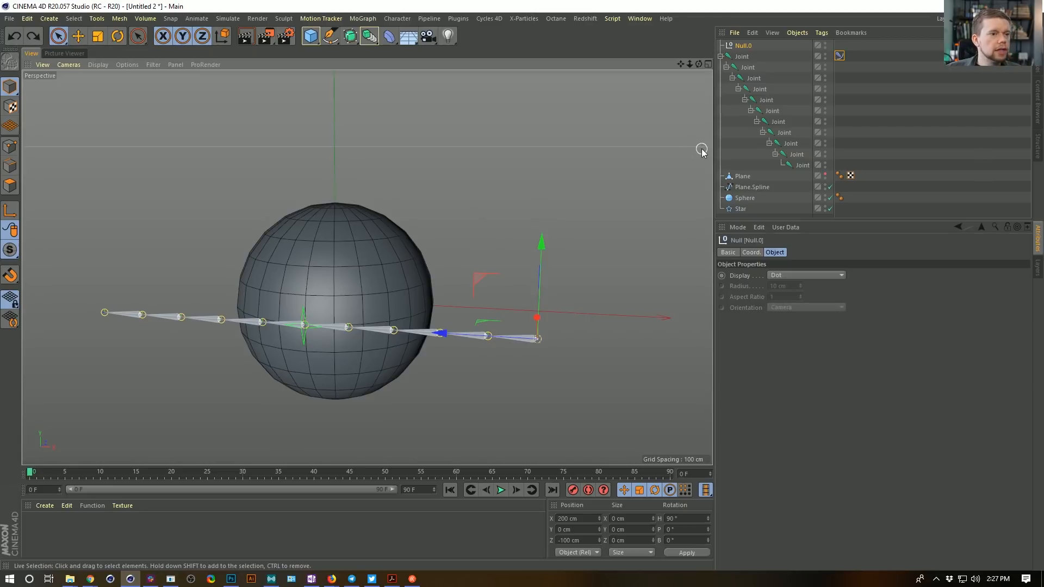
Add four more handles to the IK-Spline tag and enlarge the attribute area to show all of them.
{"action": "left_click", "coordinate": [840, 56]}
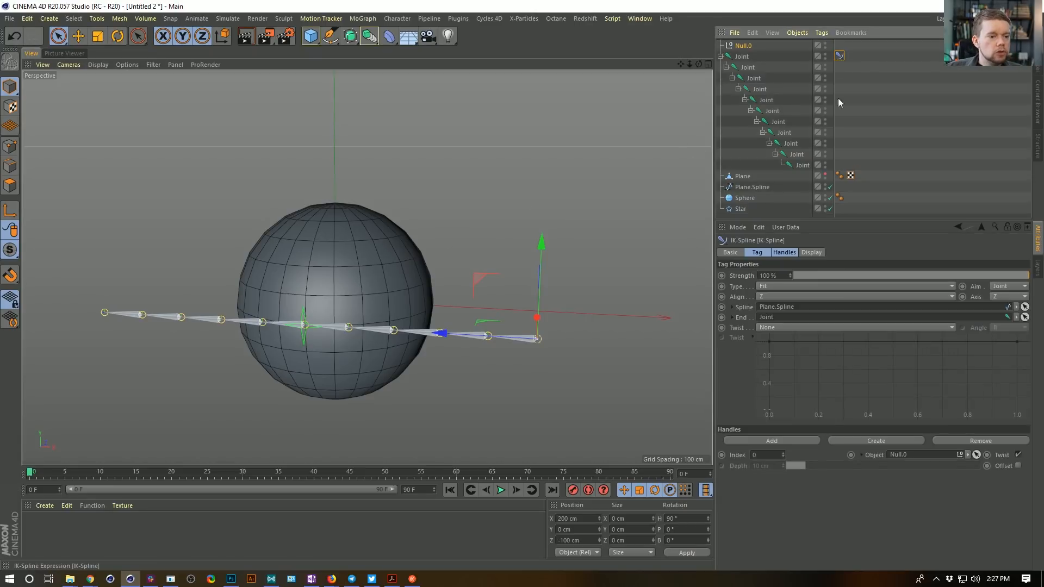
{"action": "left_click", "coordinate": [766, 441]}
{"action": "left_click", "coordinate": [765, 441]}
{"action": "left_click", "coordinate": [768, 441]}
{"action": "left_click", "coordinate": [768, 441]}
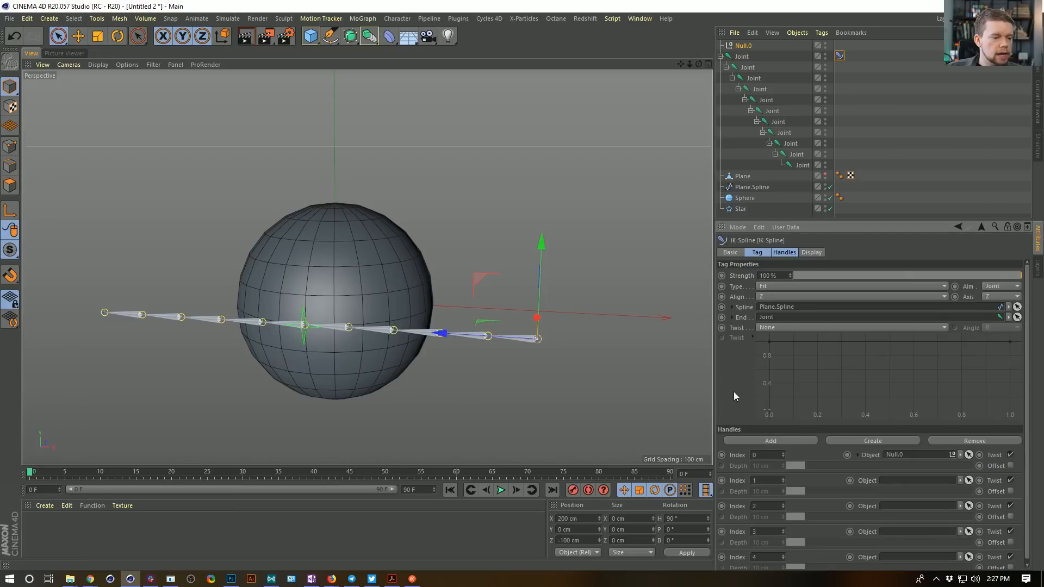
{"action": "left_click_drag", "start_coordinate": [785, 219], "coordinate": [784, 186]}
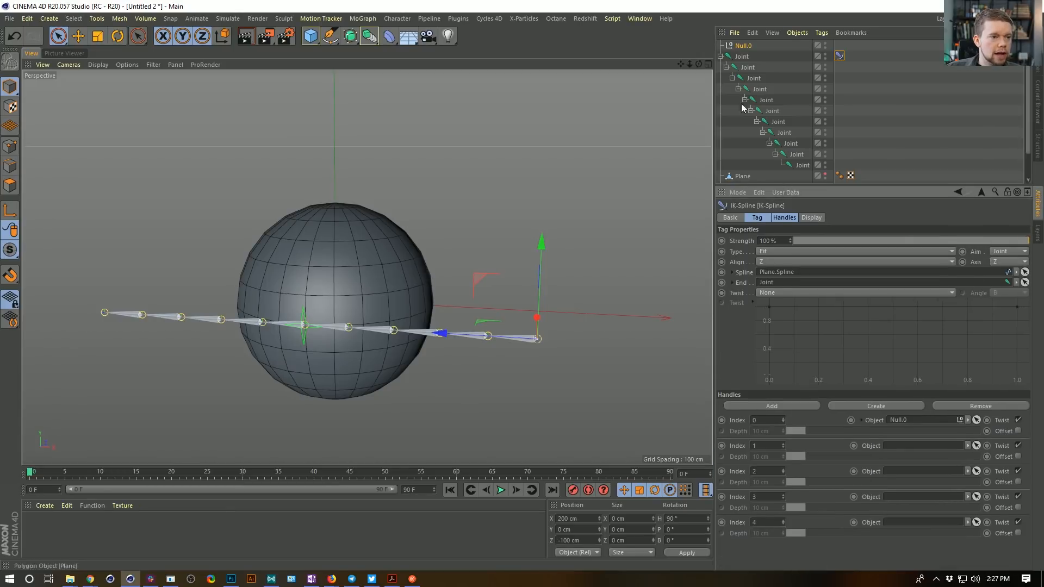
Check the selected joint chain against the IK-Spline tag and add further handles to the tag up to index 11.
{"action": "left_click", "coordinate": [741, 56]}
{"action": "left_click", "coordinate": [803, 164], "text": "shift"}
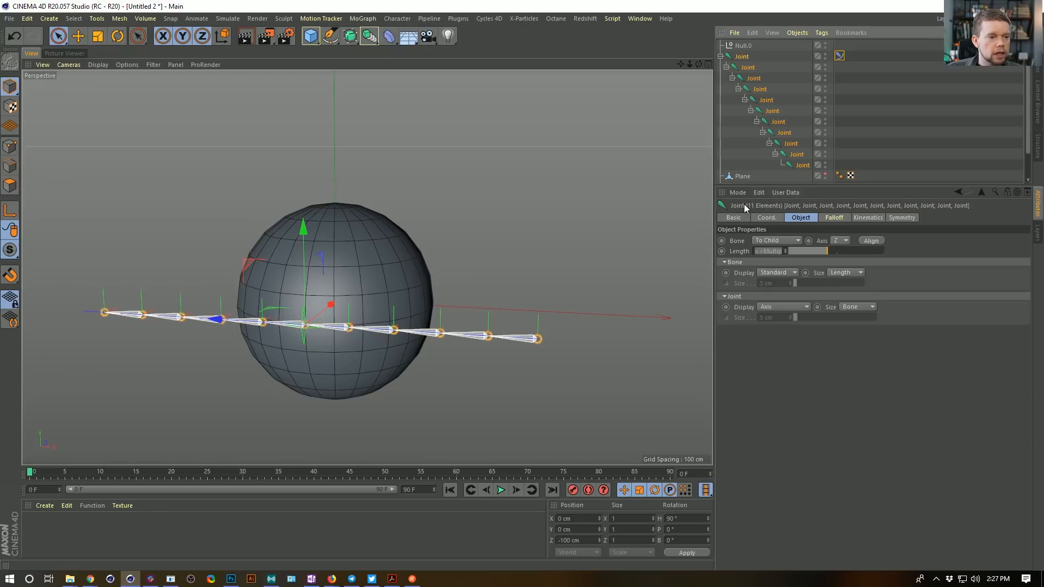
{"action": "left_click", "coordinate": [840, 56]}
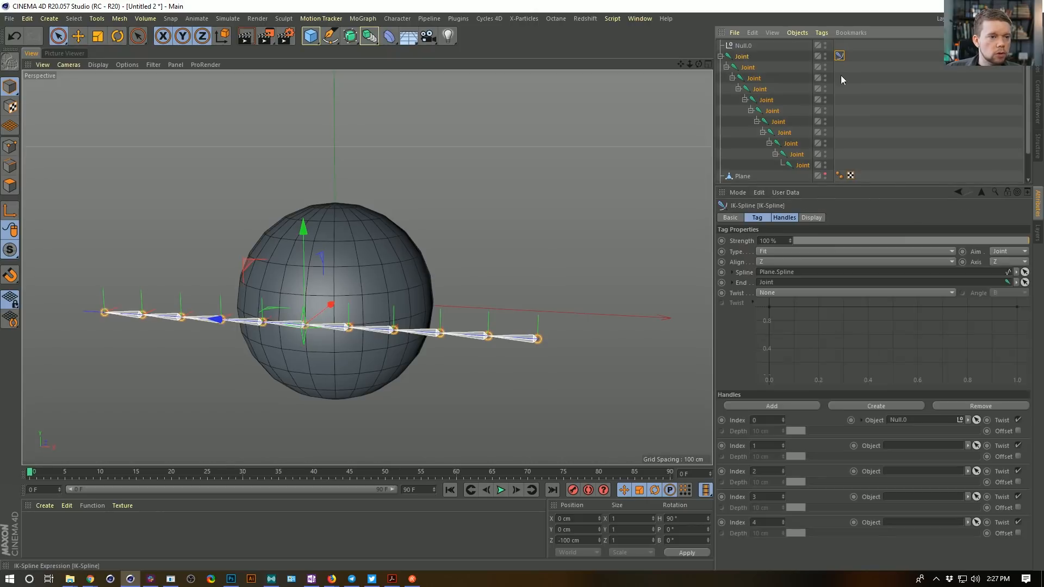
{"action": "left_click", "coordinate": [775, 406]}
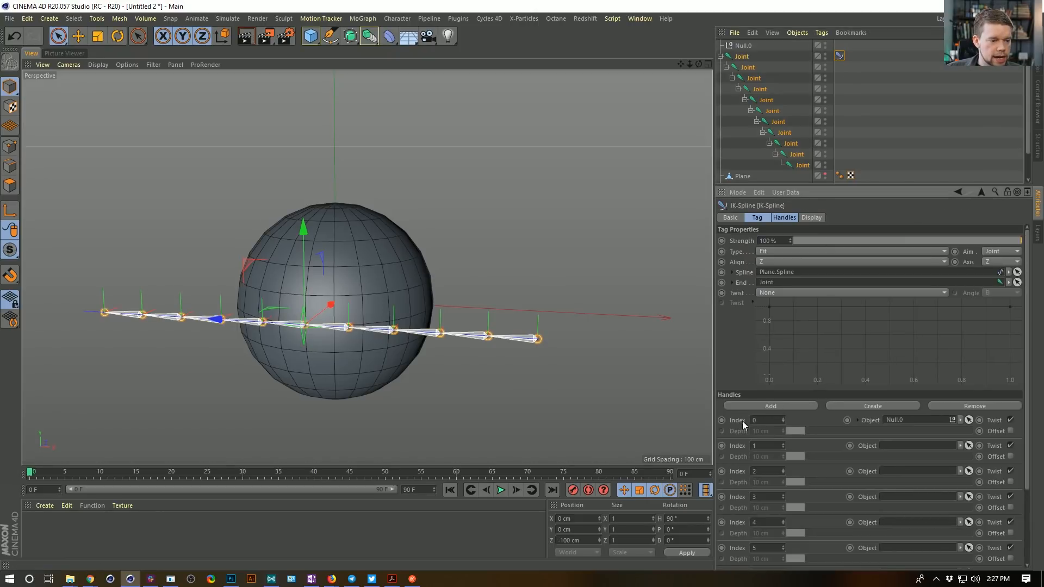
{"action": "scroll", "coordinate": [738, 447], "scroll_direction": "down", "scroll_amount": 3}
{"action": "left_click", "coordinate": [769, 309]}
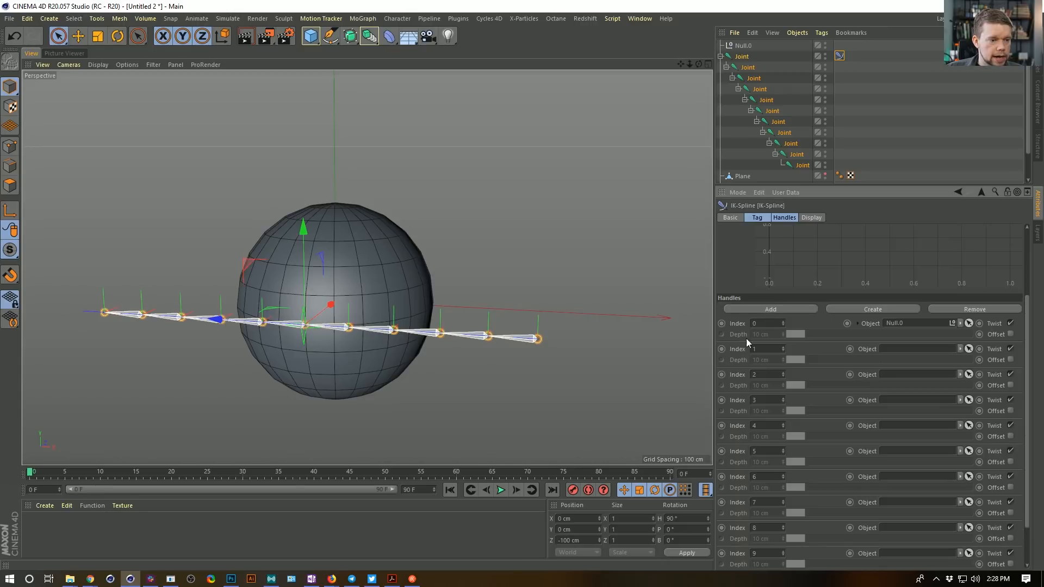
{"action": "scroll", "coordinate": [729, 401], "scroll_direction": "down", "scroll_amount": 2}
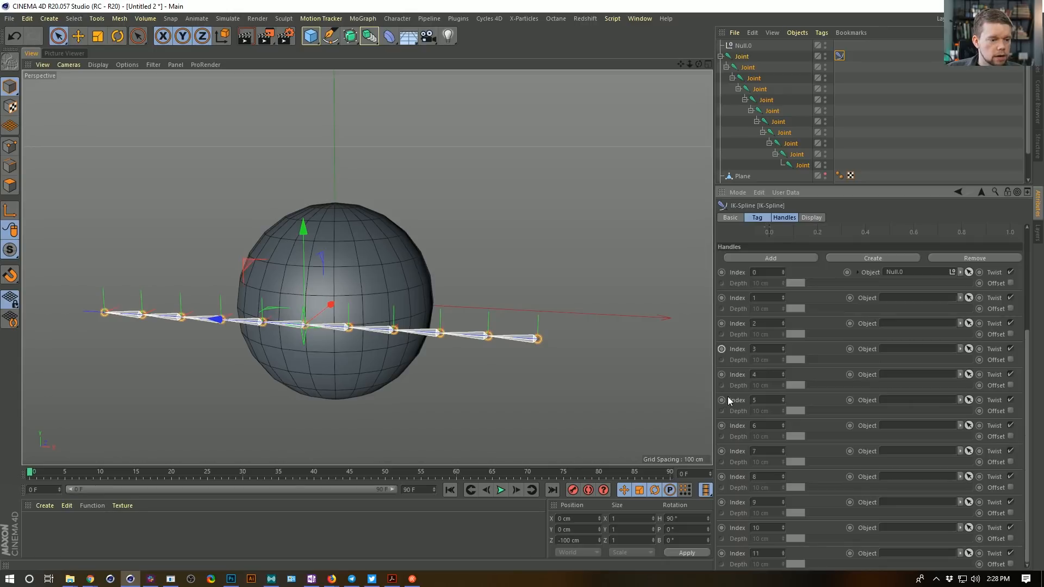
Create null objects for the IK-Spline handles with index 1 through 10.
{"action": "left_click", "coordinate": [894, 259]}
{"action": "left_click", "coordinate": [894, 259]}
{"action": "left_click", "coordinate": [894, 260]}
{"action": "left_click", "coordinate": [894, 260]}
{"action": "left_click", "coordinate": [894, 259]}
{"action": "left_click", "coordinate": [894, 259]}
{"action": "left_click", "coordinate": [894, 259]}
{"action": "left_click", "coordinate": [894, 260]}
{"action": "left_click", "coordinate": [894, 259]}
{"action": "left_click", "coordinate": [894, 259]}
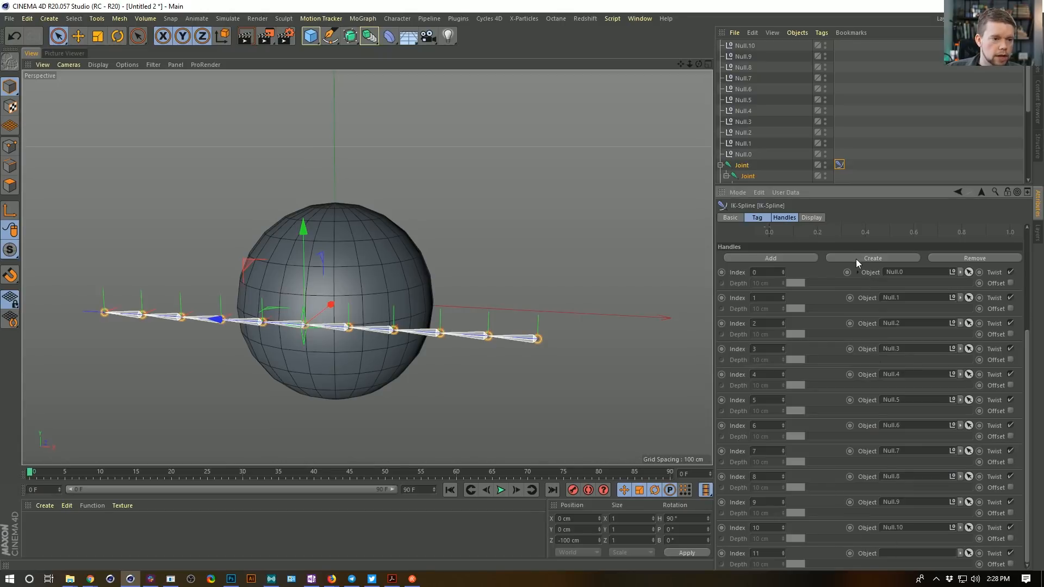
Check the null at the chain's end and remove the surplus handle with index 11 from the IK-Spline tag.
{"action": "left_click", "coordinate": [744, 46]}
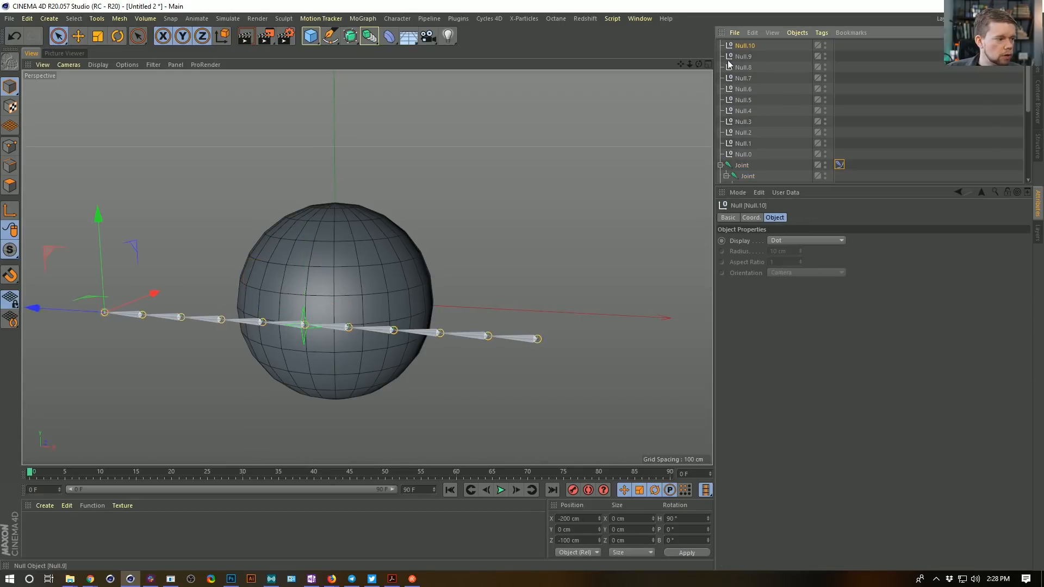
{"action": "left_click", "coordinate": [839, 164]}
{"action": "scroll", "coordinate": [755, 439], "scroll_direction": "down", "scroll_amount": 3}
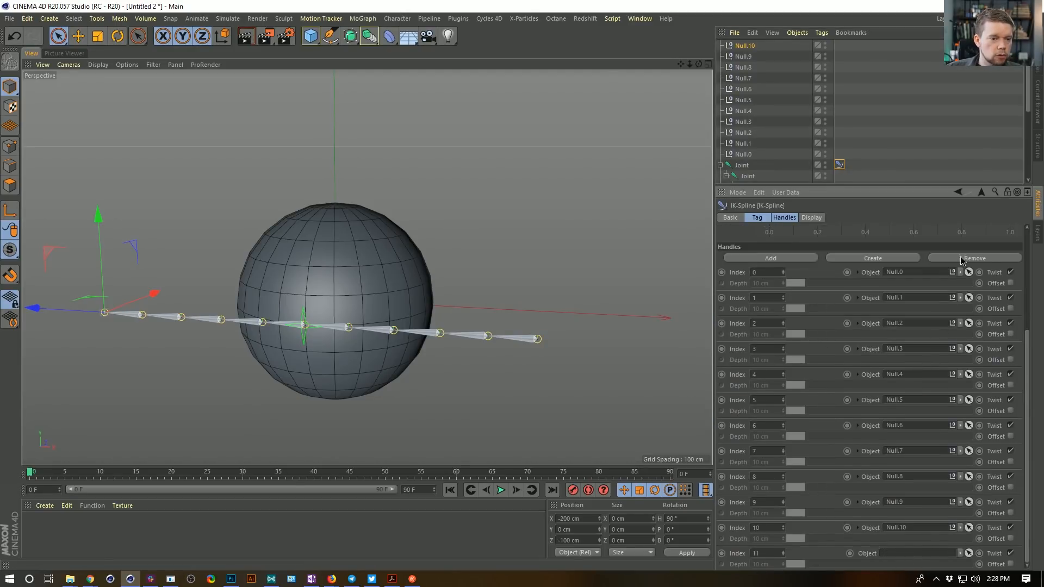
{"action": "scroll", "coordinate": [960, 266], "scroll_direction": "up", "scroll_amount": 1}
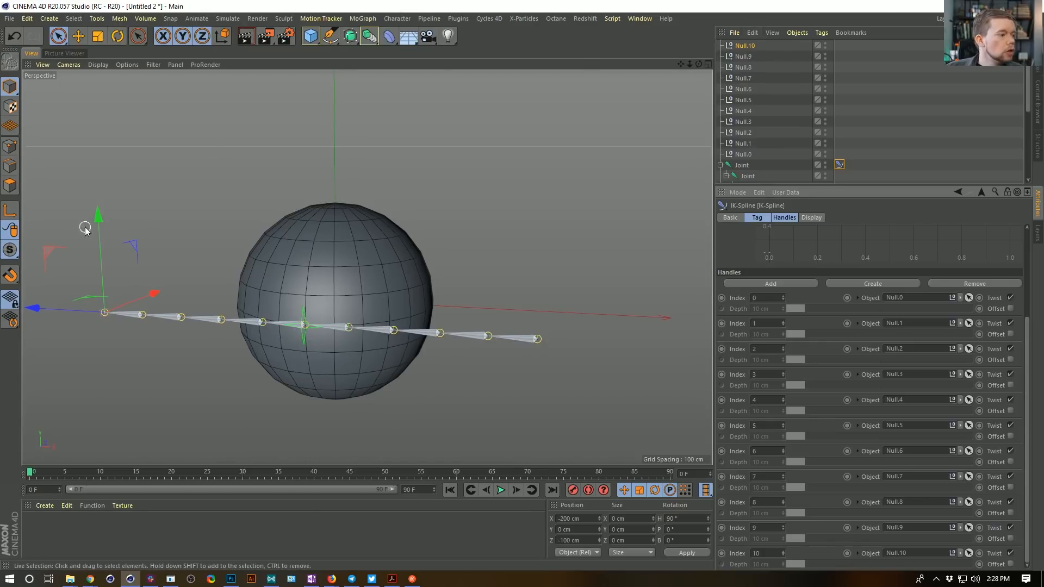
Test the chain by moving Null.10 upward and undoing it, and raise the middle null, Null.5, to 100 cm in Y.
{"action": "left_click_drag", "start_coordinate": [103, 222], "coordinate": [117, 102]}
{"action": "key", "text": "ctrl+z"}
{"action": "left_click", "coordinate": [743, 100]}
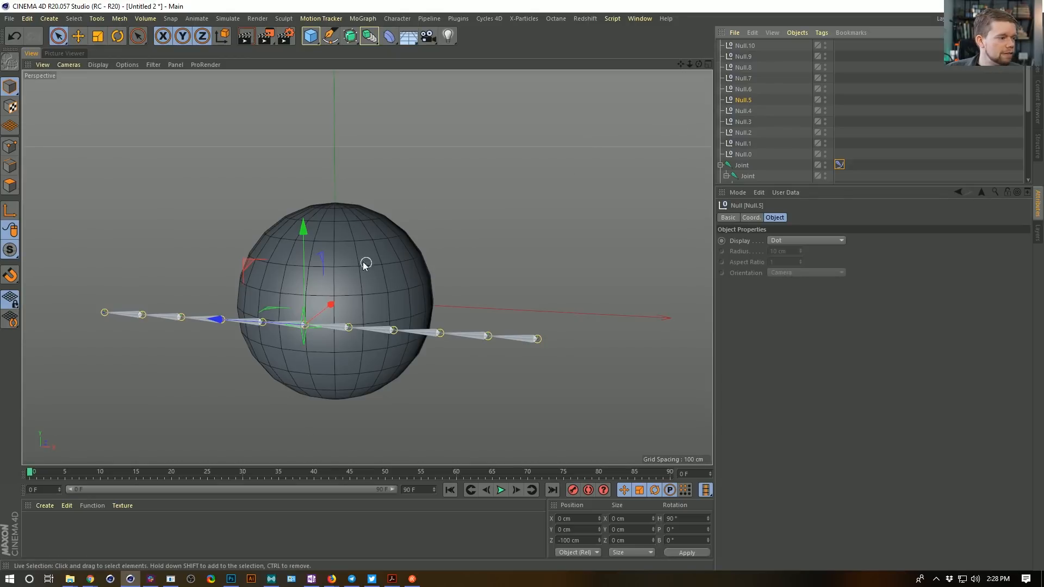
{"action": "left_click_drag", "start_coordinate": [305, 228], "coordinate": [309, 112]}
{"action": "key", "text": "ctrl+z"}
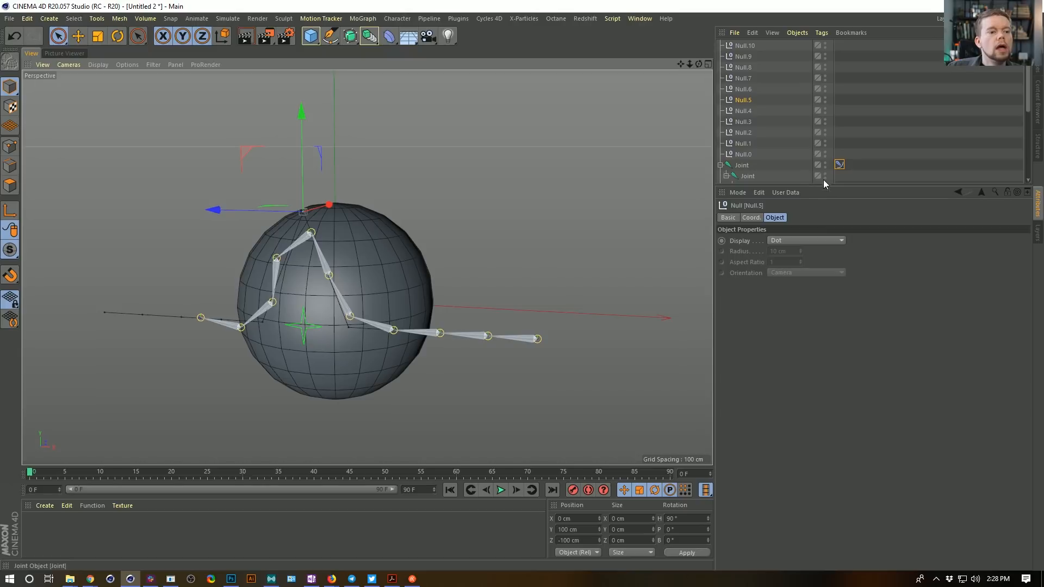
Set the IK-Spline tag's Type to Equal.
{"action": "left_click", "coordinate": [840, 164]}
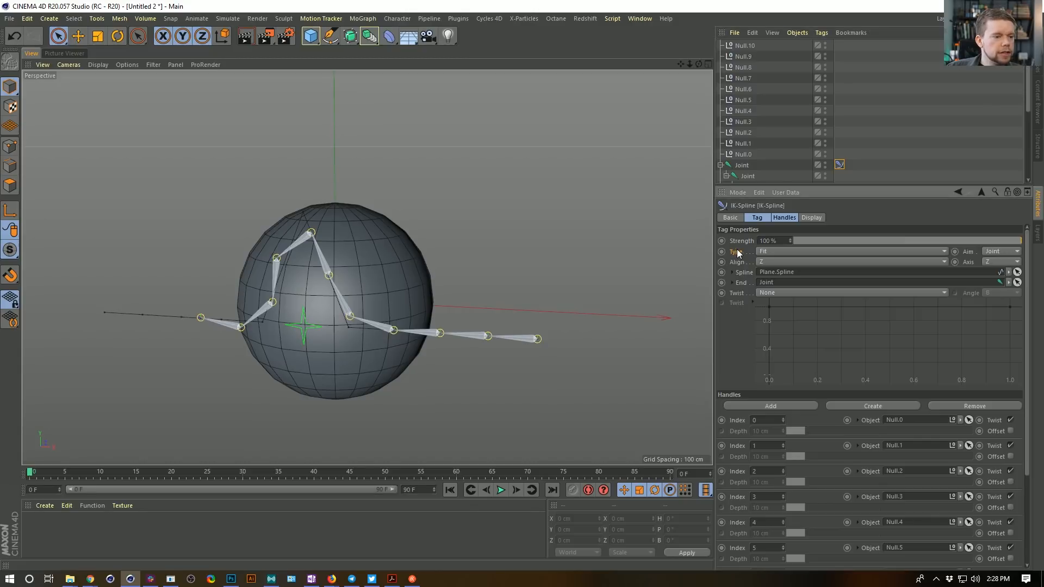
{"action": "left_click", "coordinate": [797, 251]}
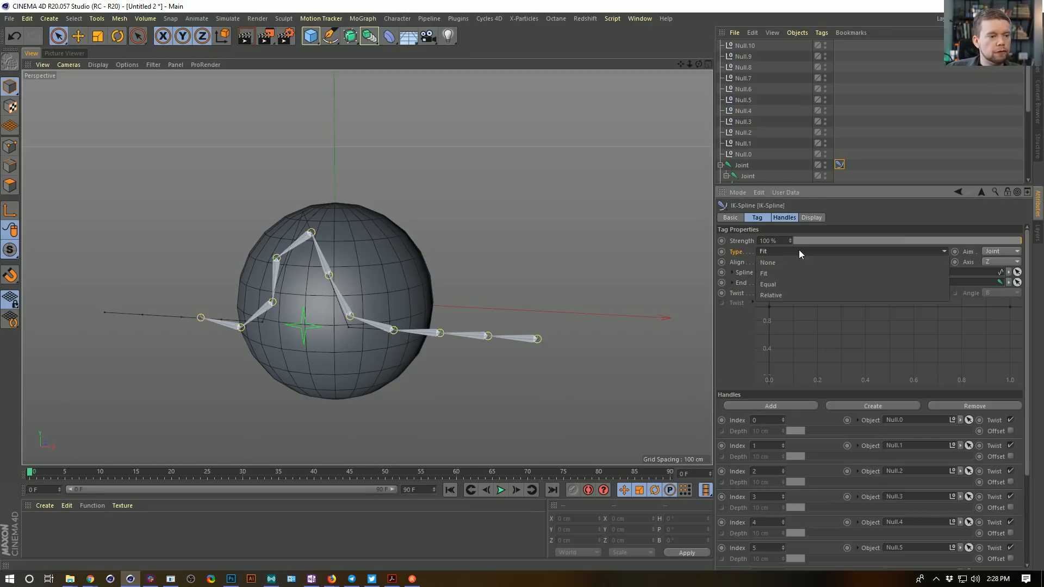
{"action": "left_click", "coordinate": [793, 283]}
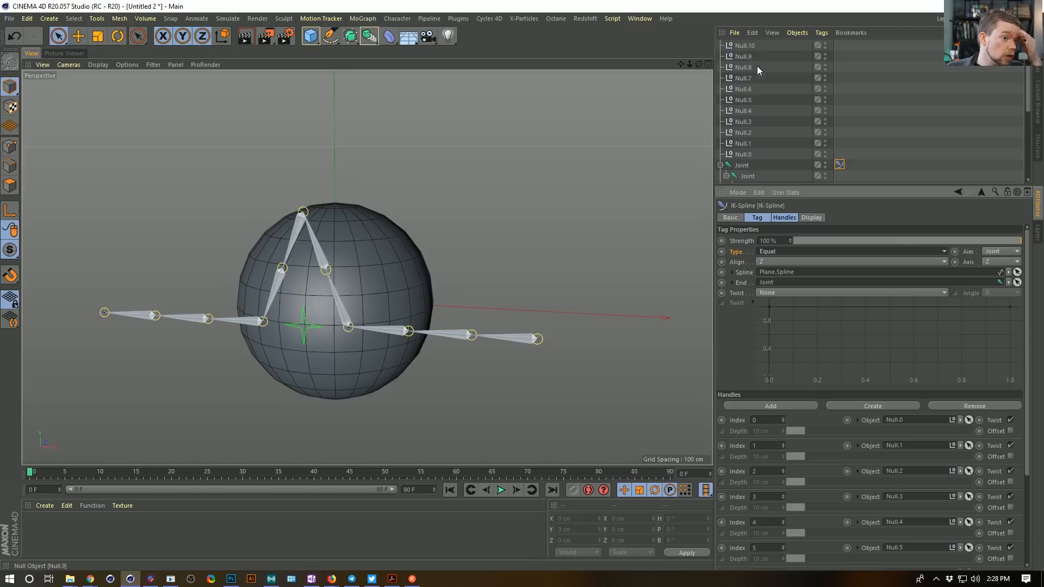
Test the Equal fit by moving Null.5 vertically and reset its Y position to 0 cm.
{"action": "left_click", "coordinate": [745, 100]}
{"action": "left_click_drag", "start_coordinate": [291, 113], "coordinate": [321, 181]}
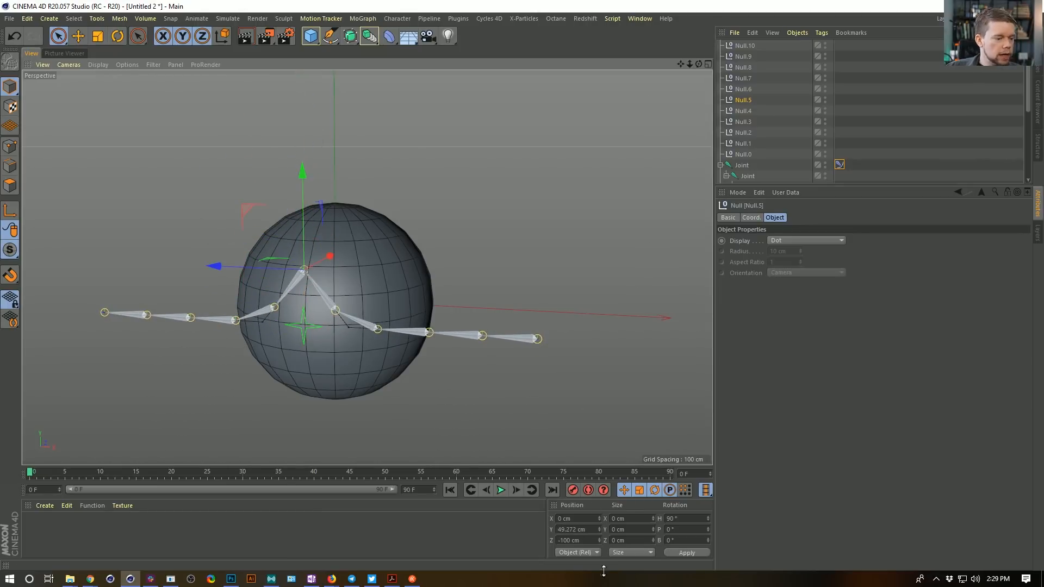
{"action": "double_click", "coordinate": [576, 529]}
{"action": "type", "text": "0"}
{"action": "key", "text": "Return"}
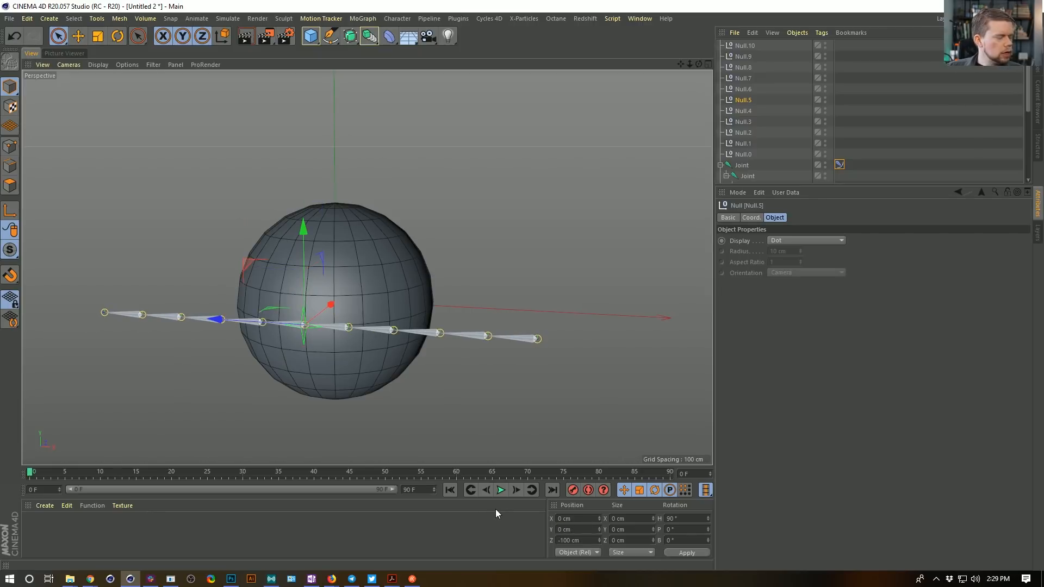
Make the Plane visible in the viewport and select it together with the whole joint chain.
{"action": "left_click_drag", "start_coordinate": [796, 186], "coordinate": [796, 339]}
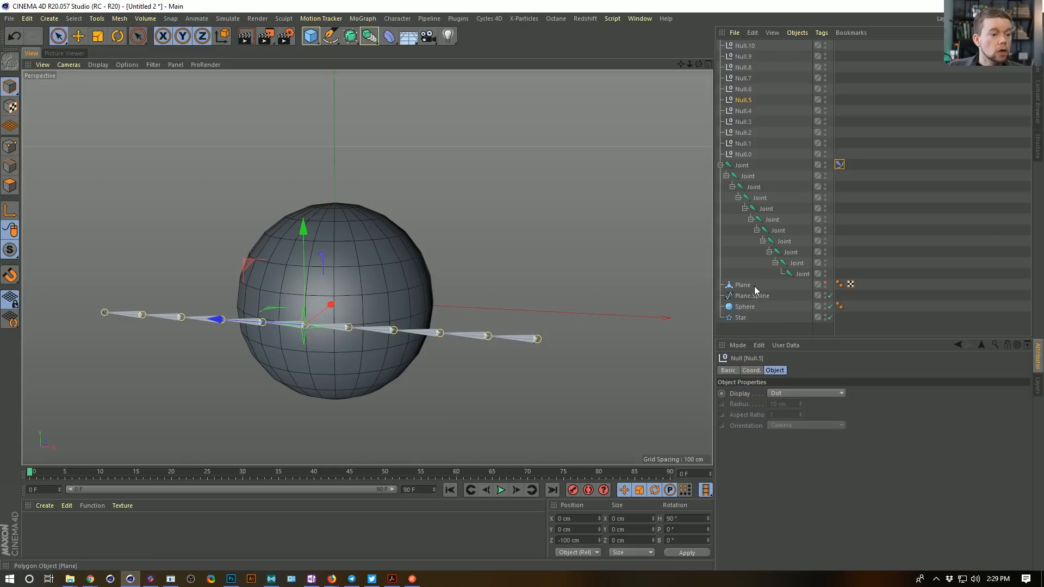
{"action": "left_click", "coordinate": [744, 168]}
{"action": "left_click", "coordinate": [743, 285]}
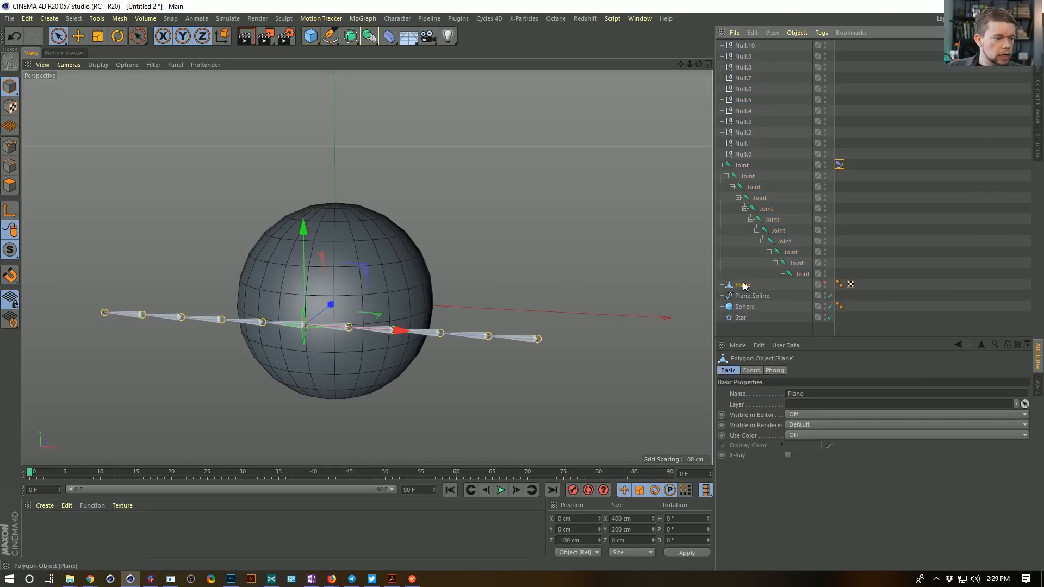
{"action": "left_click", "coordinate": [825, 283]}
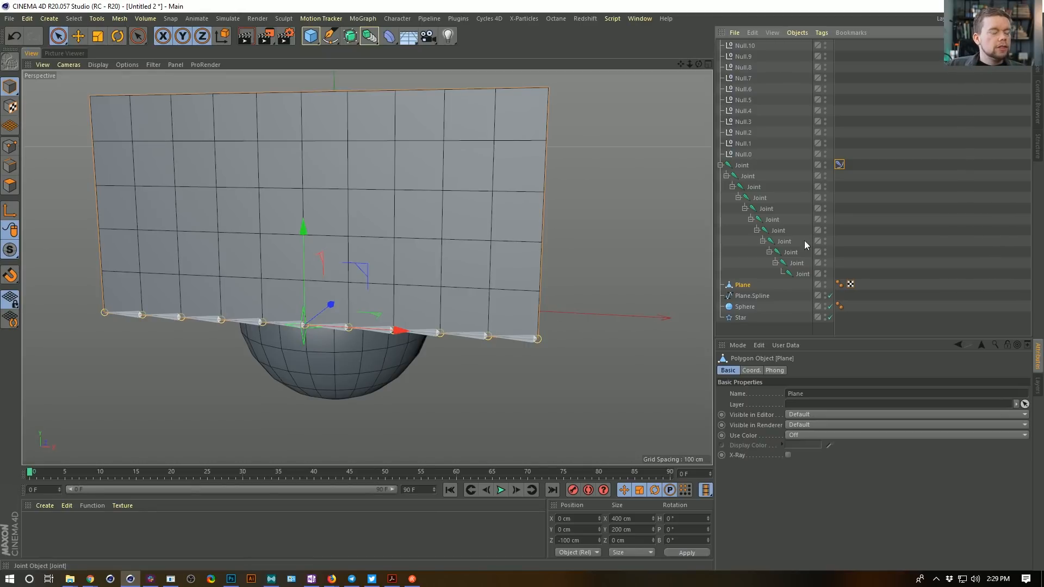
{"action": "left_click", "coordinate": [740, 167]}
{"action": "left_click", "coordinate": [743, 286], "text": "shift"}
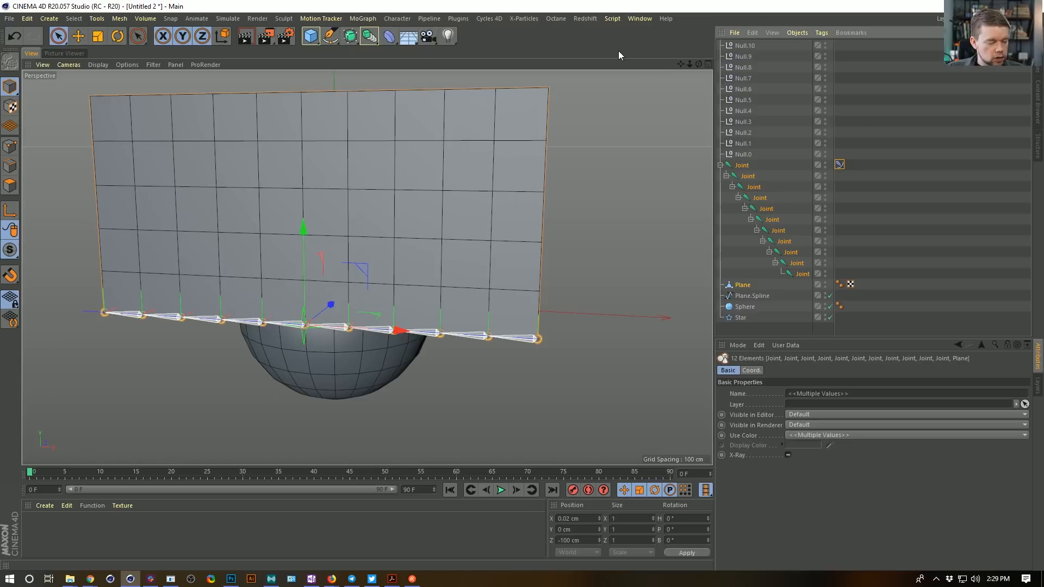
Save the scene as [1]LipRig.c4d in the Episode2 SceneFiles folder.
{"action": "key", "text": "ctrl+s"}
{"action": "scroll", "coordinate": [155, 204], "scroll_direction": "up", "scroll_amount": 6}
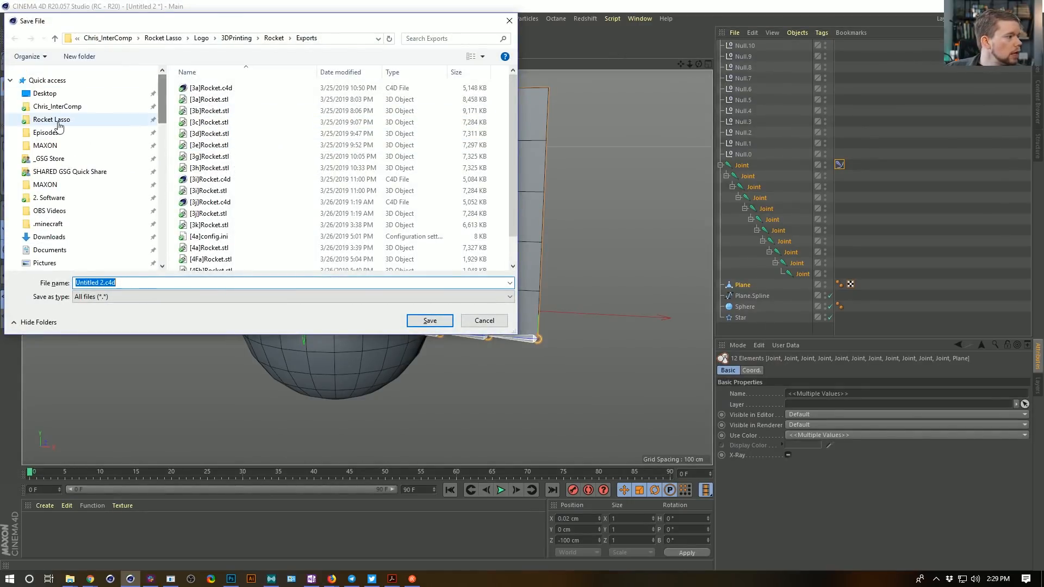
{"action": "left_click", "coordinate": [54, 133]}
{"action": "double_click", "coordinate": [204, 122]}
{"action": "double_click", "coordinate": [212, 123]}
{"action": "left_click", "coordinate": [174, 285]}
{"action": "left_click", "coordinate": [172, 284]}
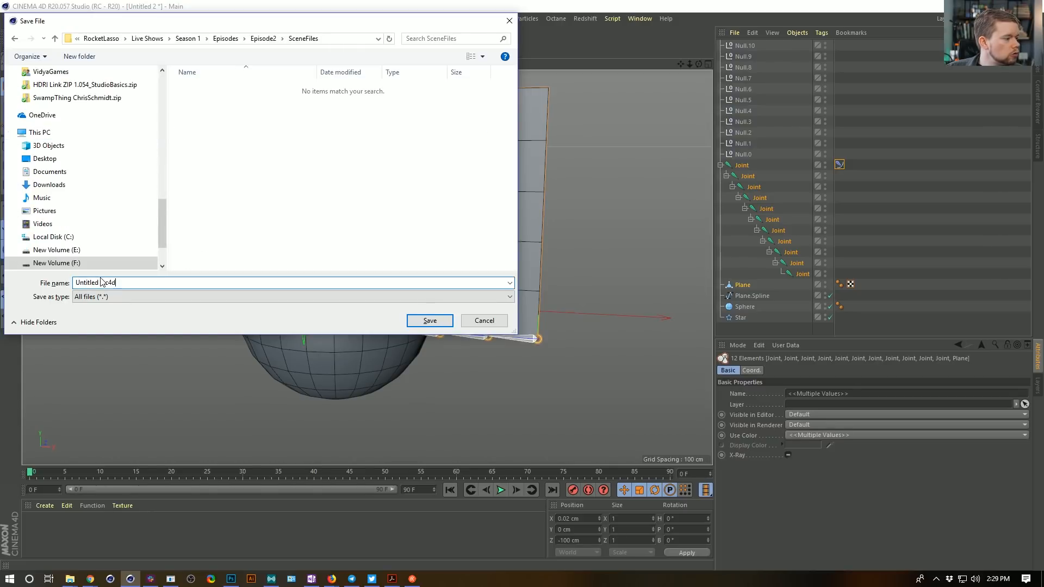
{"action": "left_click_drag", "start_coordinate": [102, 283], "coordinate": [24, 272]}
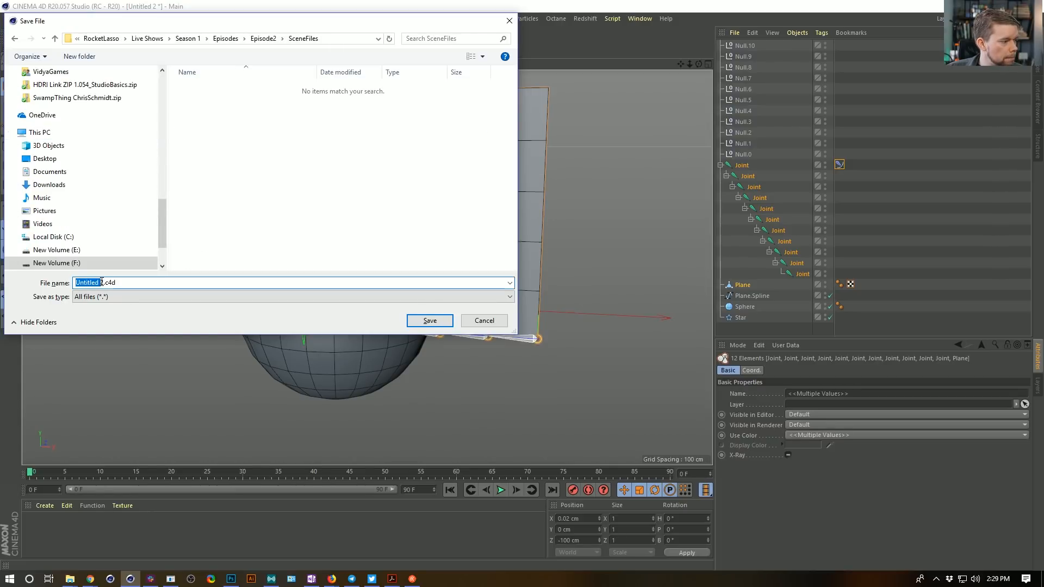
{"action": "left_click_drag", "start_coordinate": [103, 283], "coordinate": [45, 282]}
{"action": "type", "text": "LipRig"}
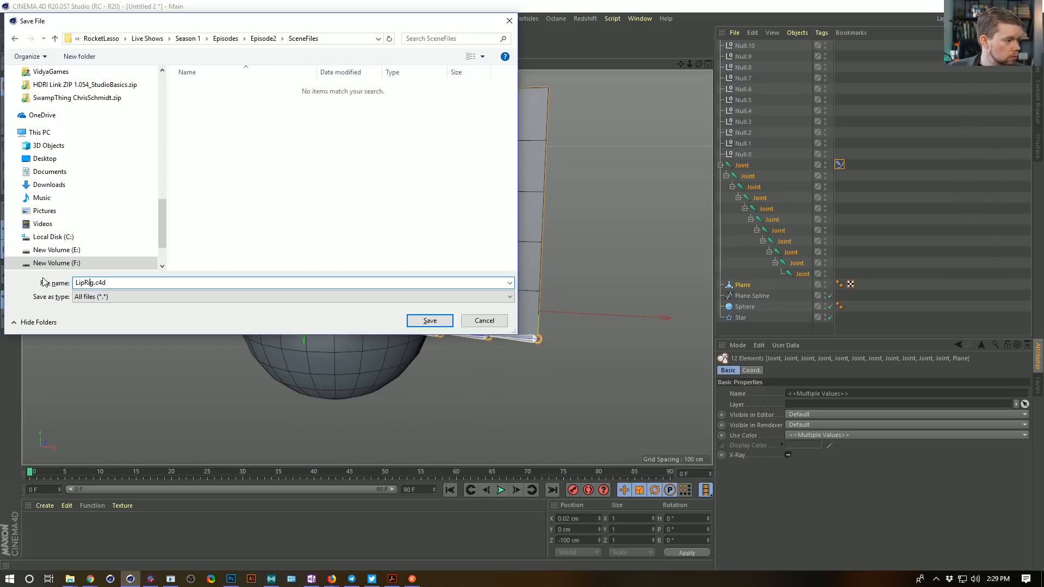
{"action": "key", "text": "Return"}
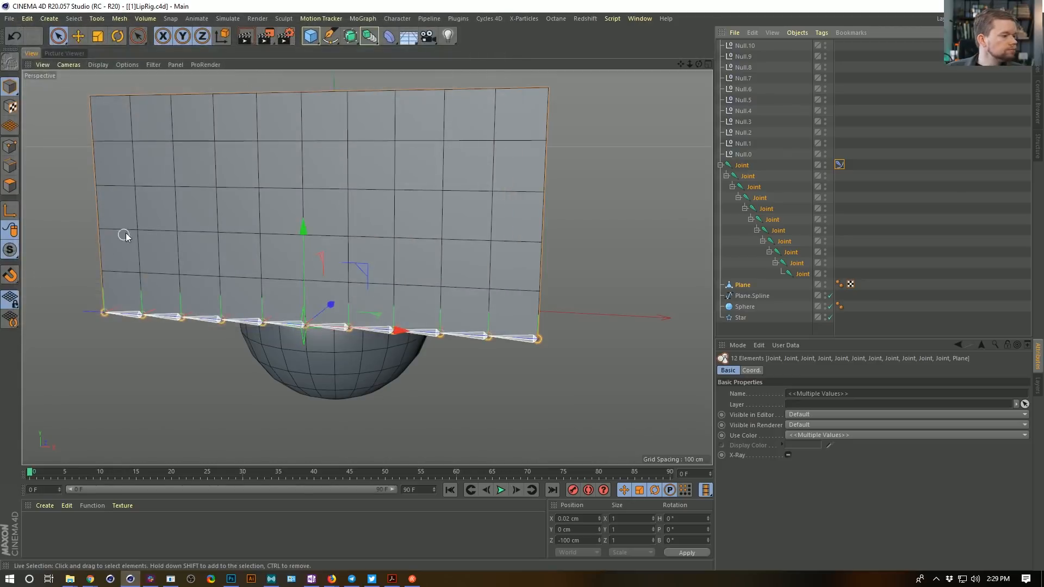
Select the entire joint chain with the Plane and bind the Plane to the joints.
{"action": "left_click", "coordinate": [736, 165]}
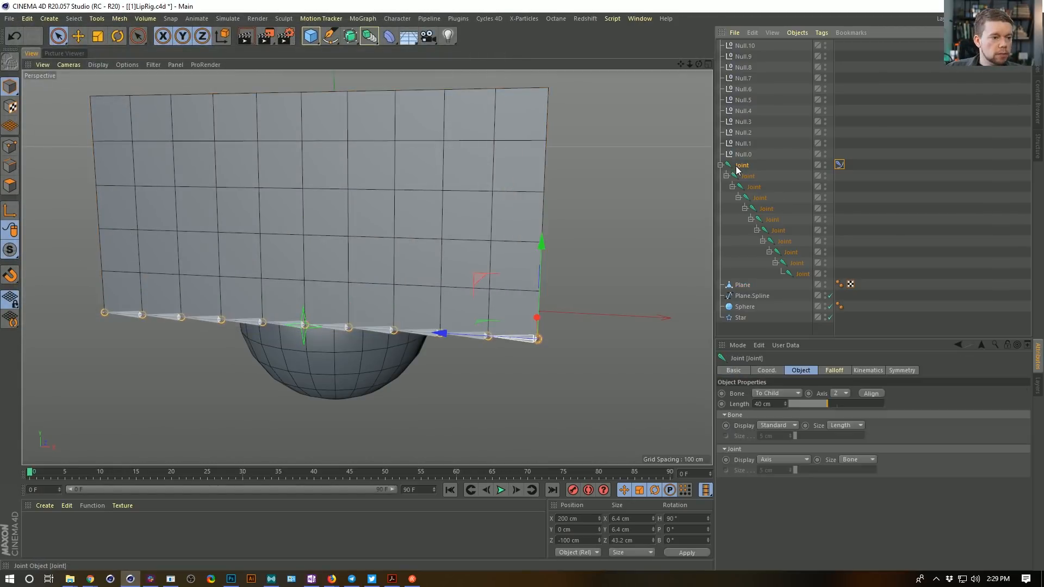
{"action": "left_click", "coordinate": [743, 286], "text": "ctrl"}
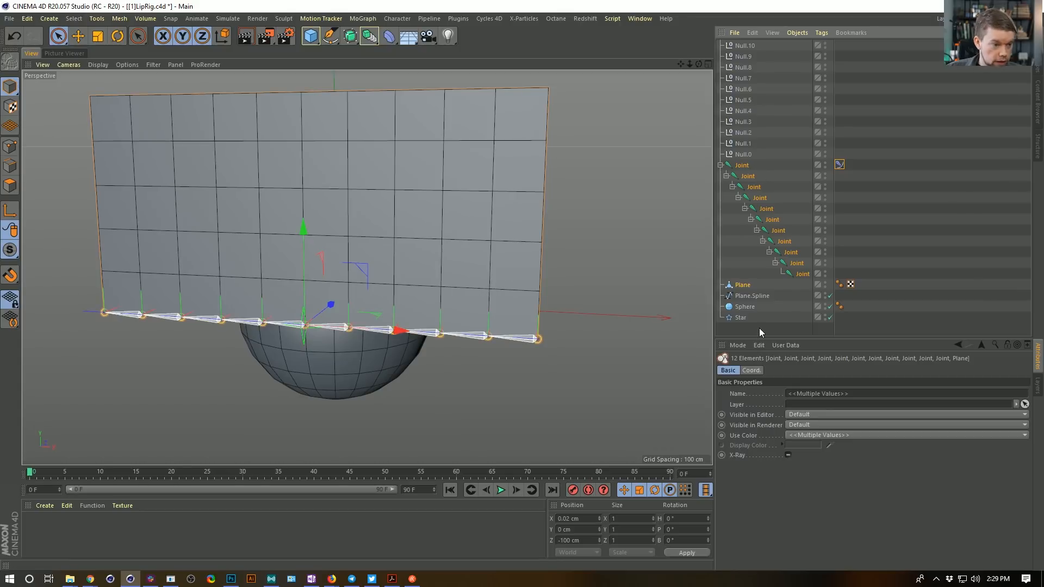
{"action": "left_click", "coordinate": [402, 19]}
{"action": "mouse_move", "coordinate": [409, 43]}
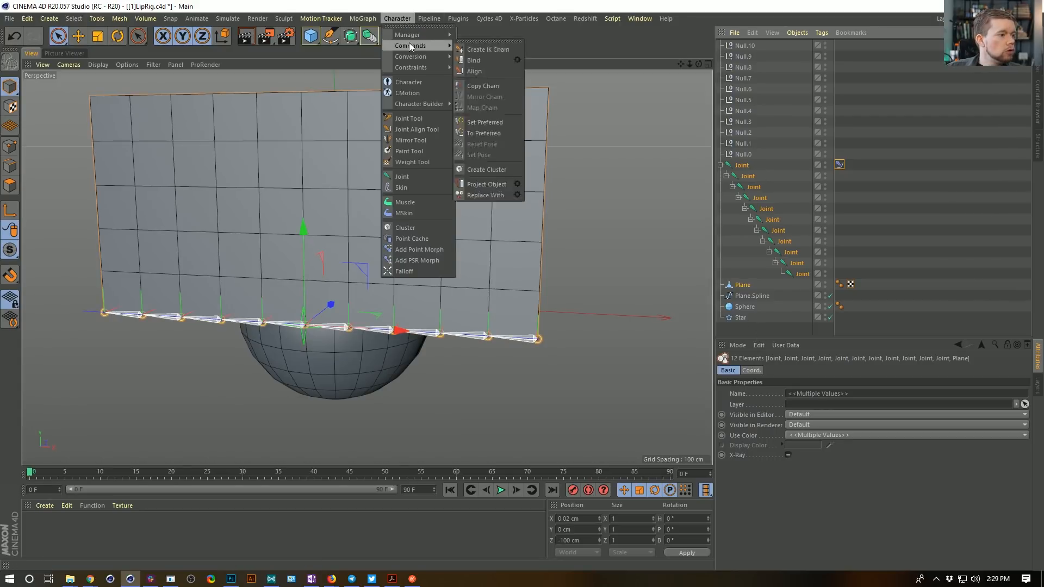
{"action": "left_click", "coordinate": [473, 61]}
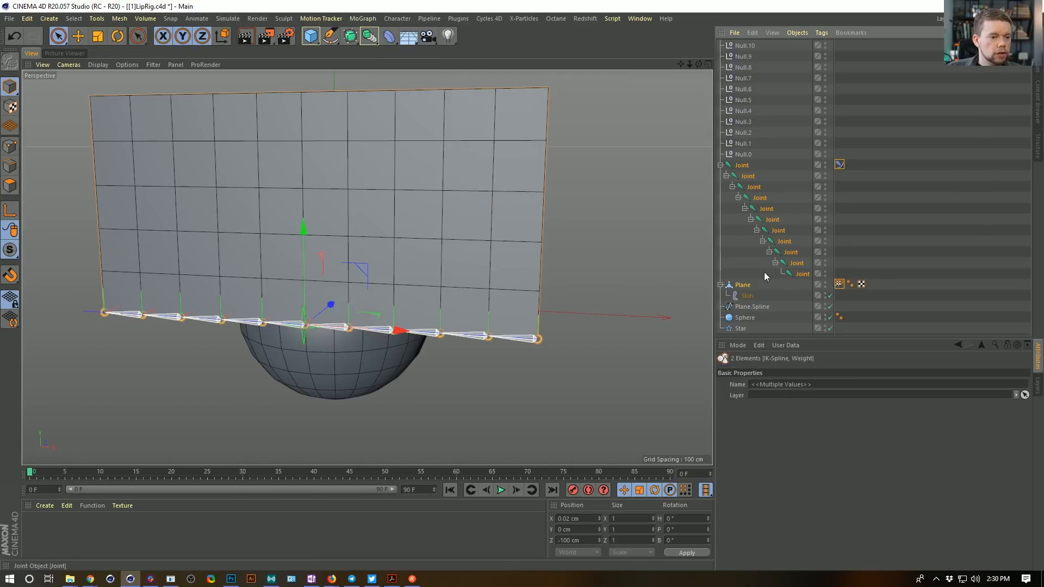
Examine the Plane's Weight tag and view the joints' weight colours on the mesh with the Weight Tool.
{"action": "left_click", "coordinate": [839, 284]}
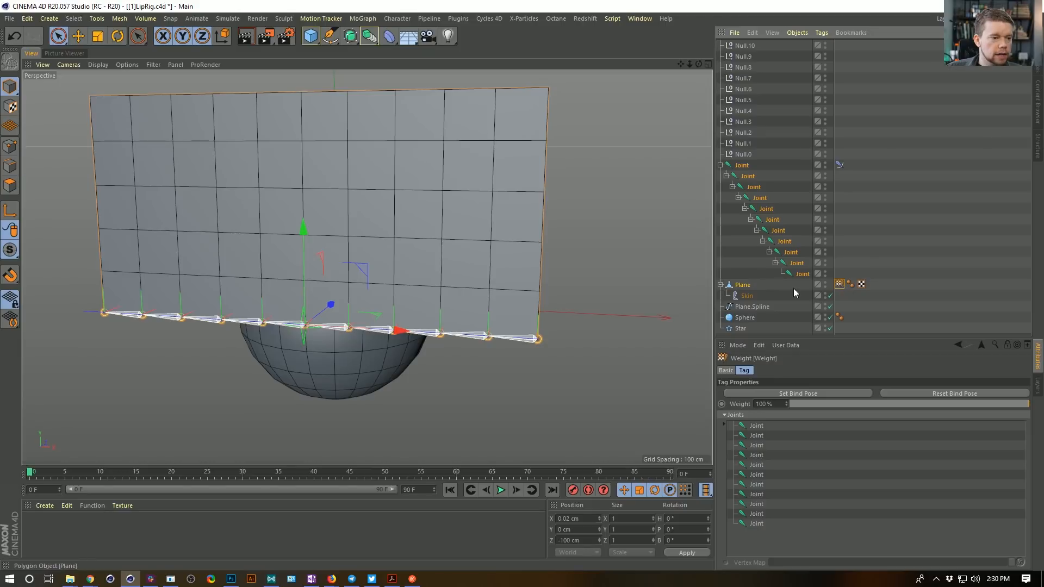
{"action": "double_click", "coordinate": [840, 284]}
{"action": "left_click", "coordinate": [838, 284]}
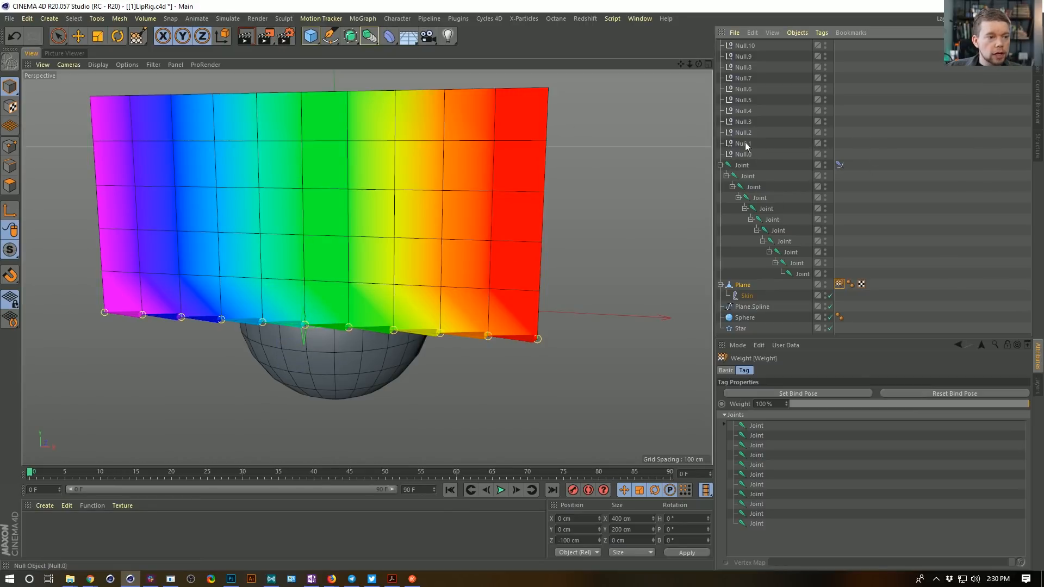
Test the skinned Plane by moving Null.5 upward with the Move tool and undo that move.
{"action": "left_click", "coordinate": [743, 100]}
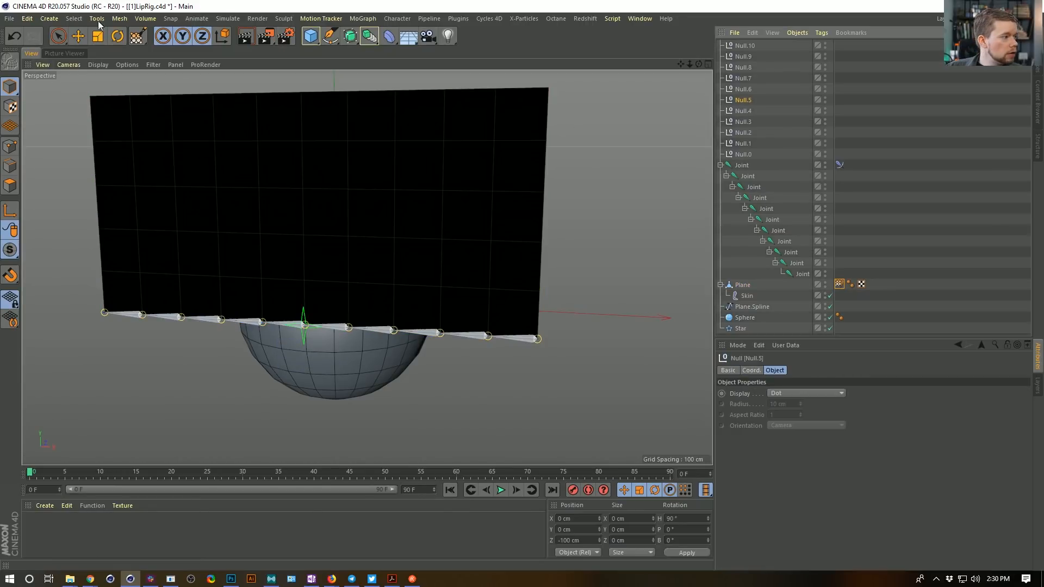
{"action": "key", "text": "e"}
{"action": "left_click_drag", "start_coordinate": [297, 224], "coordinate": [306, 163]}
{"action": "key", "text": "ctrl+z"}
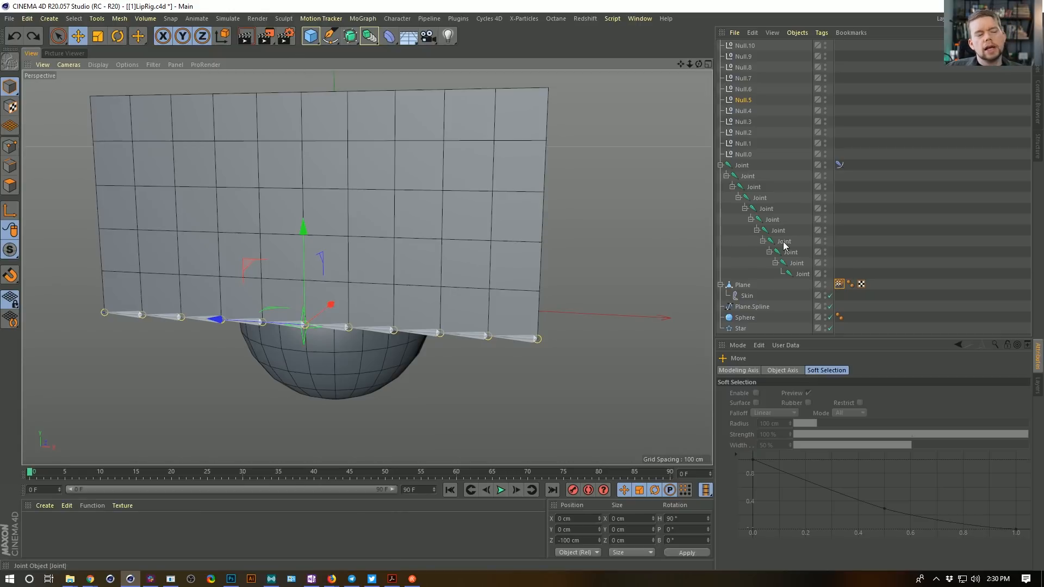
Activate the Weight Tool from the Plane's Weight tag with the Plane selected, showing the joint weight colours on the mesh.
{"action": "left_click", "coordinate": [740, 169]}
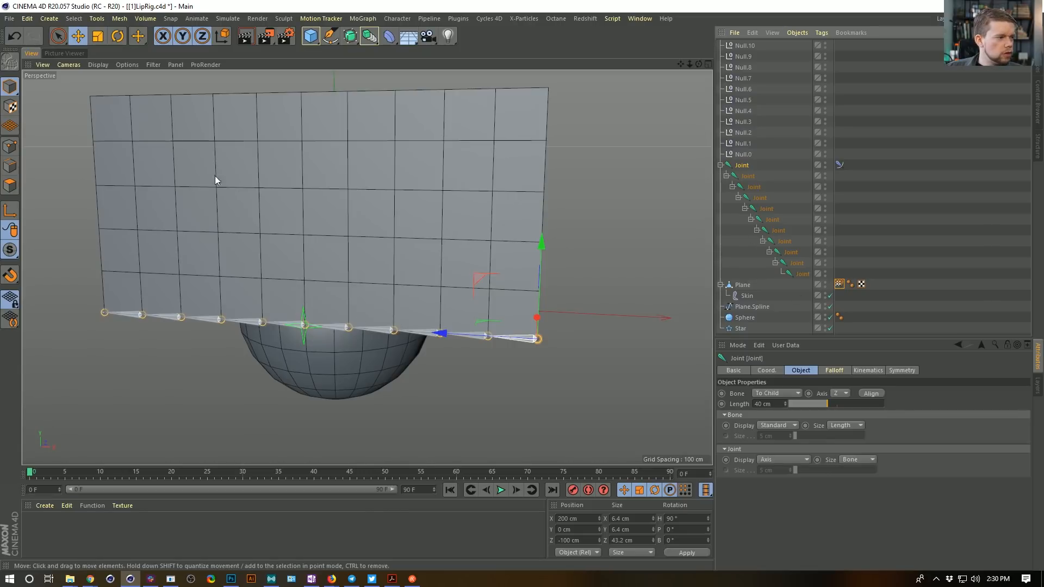
{"action": "double_click", "coordinate": [840, 284]}
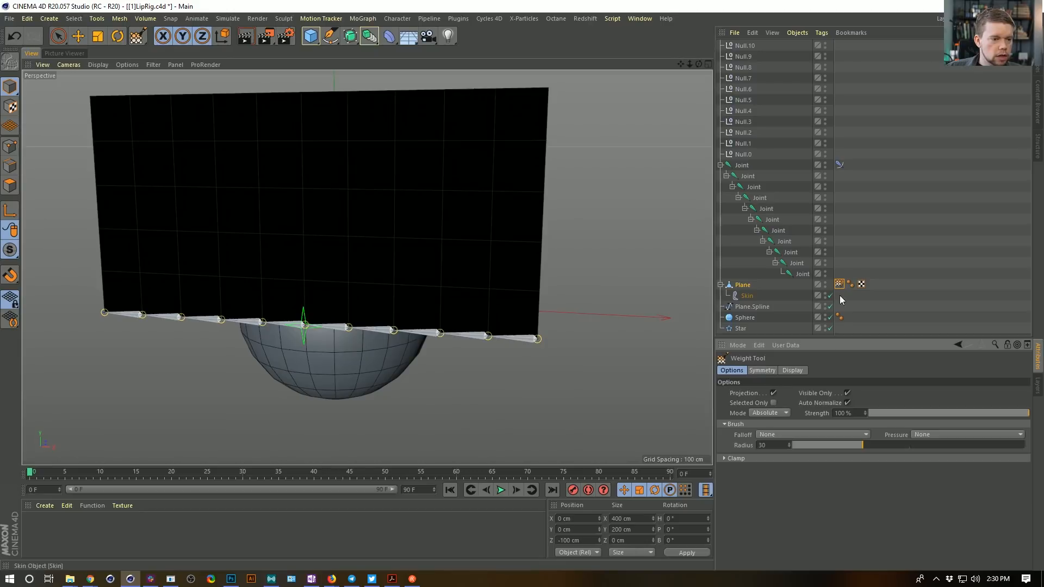
{"action": "left_click", "coordinate": [839, 285]}
{"action": "left_click", "coordinate": [744, 286]}
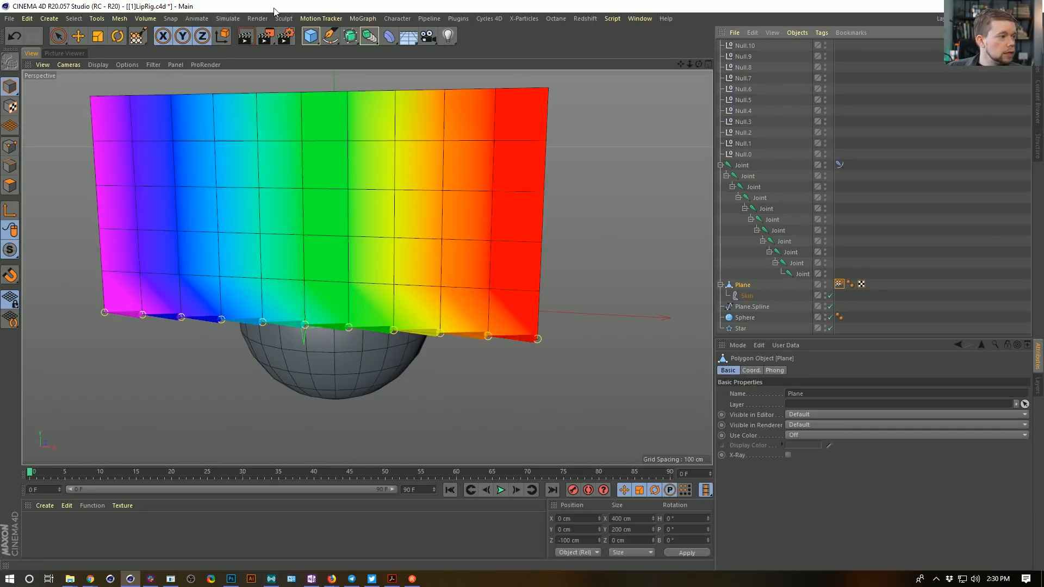
{"action": "double_click", "coordinate": [839, 284]}
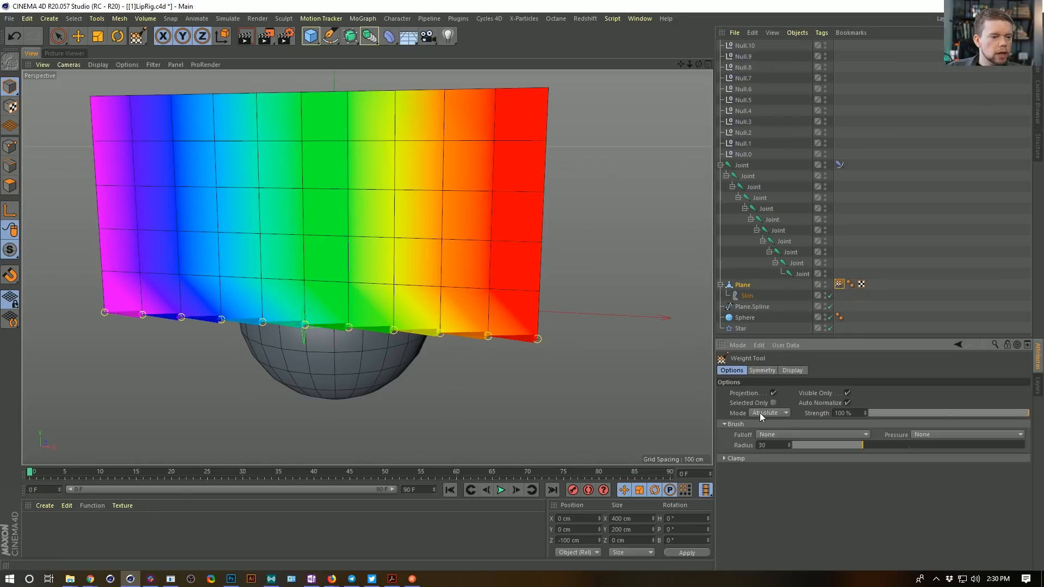
Keep the Weight Tool's mode at Absolute and set its brush falloff to Linear.
{"action": "left_click", "coordinate": [769, 371]}
{"action": "left_click", "coordinate": [735, 371]}
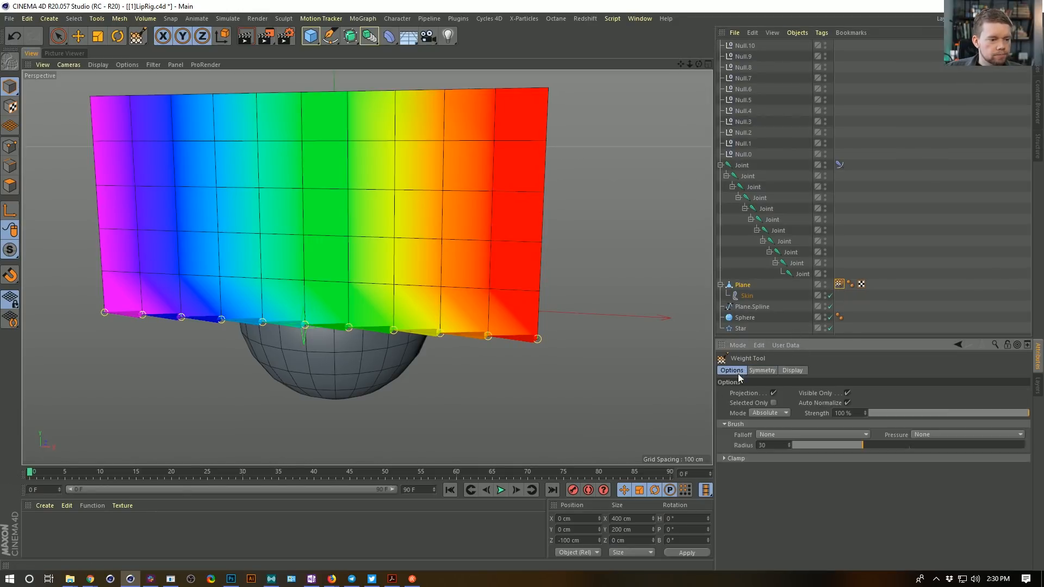
{"action": "left_click", "coordinate": [768, 413]}
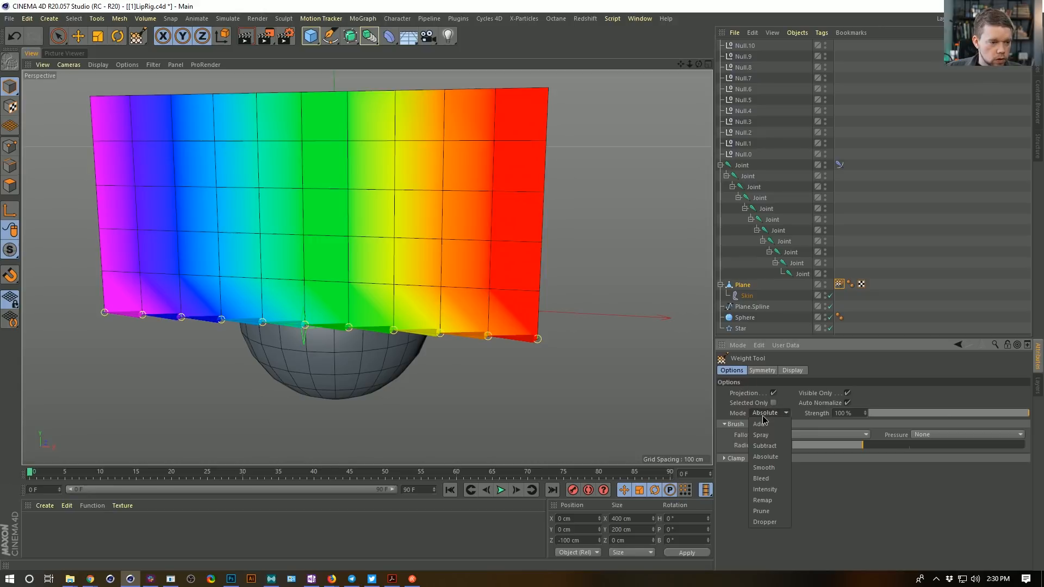
{"action": "left_click", "coordinate": [774, 456]}
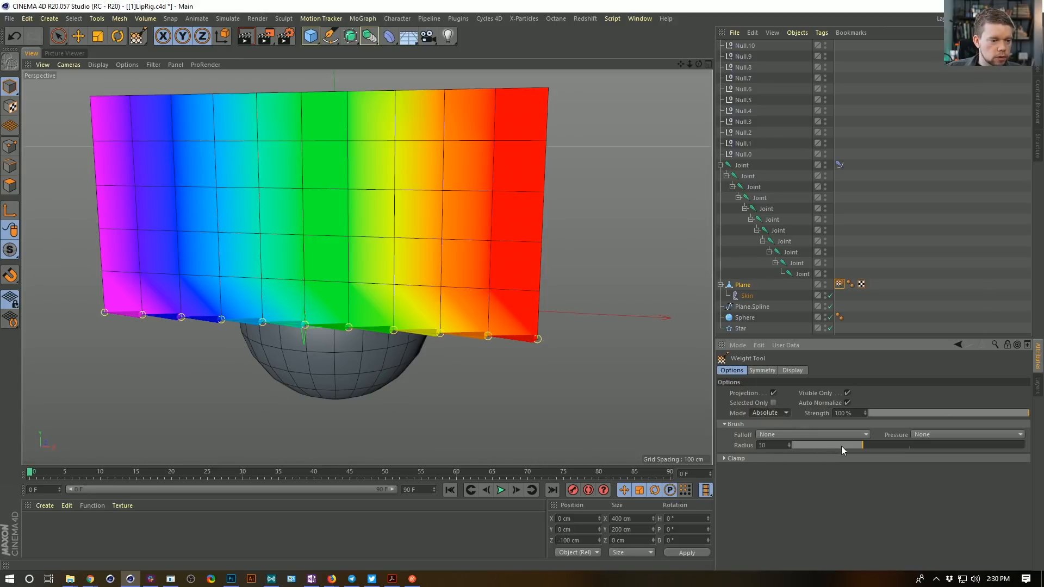
{"action": "left_click", "coordinate": [799, 435]}
{"action": "left_click", "coordinate": [786, 467]}
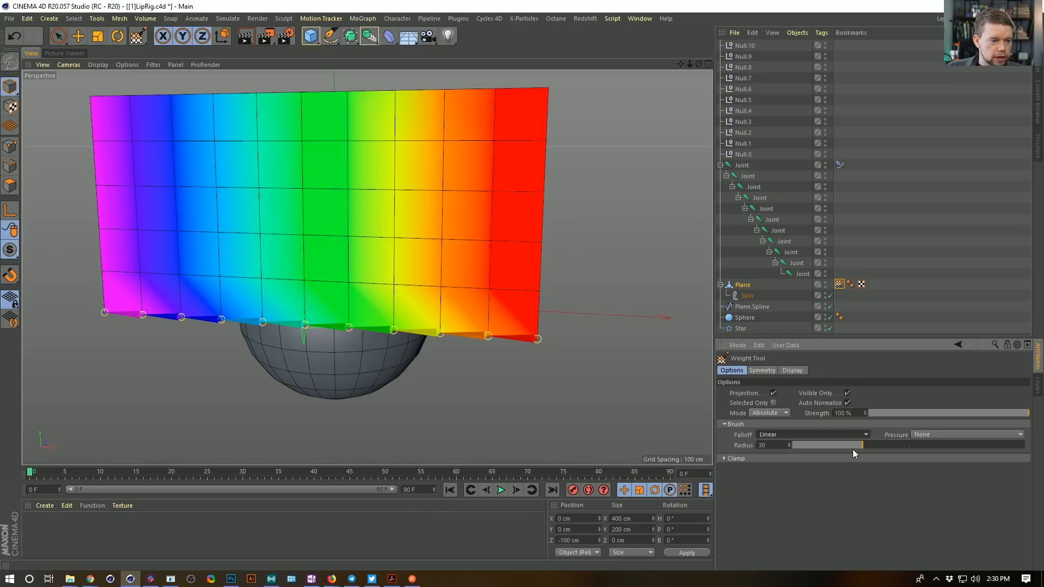
Set the Weight Tool's strength to 0% and its brush radius to 300.
{"action": "left_click_drag", "start_coordinate": [863, 444], "coordinate": [984, 448]}
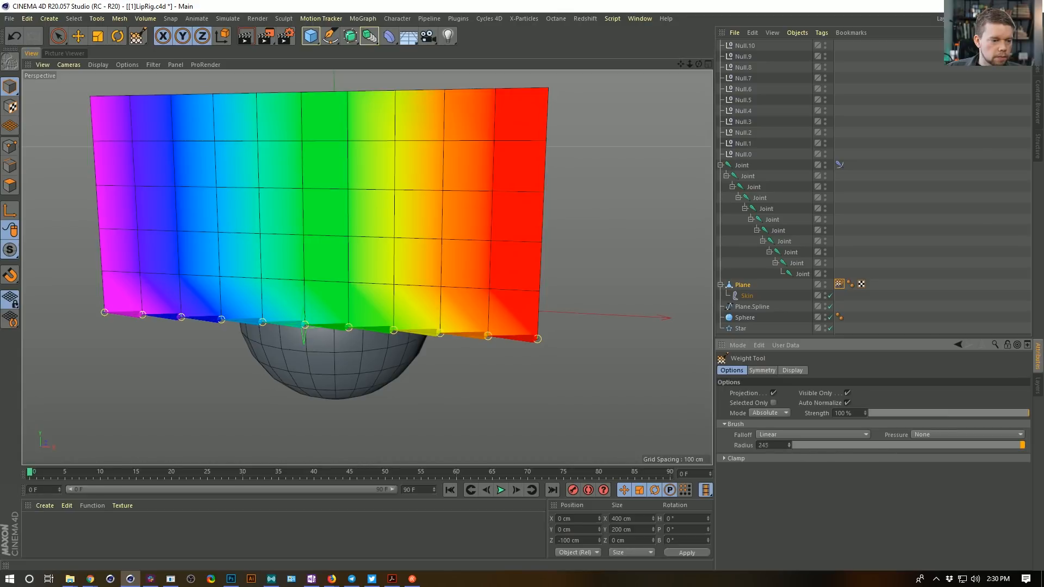
{"action": "left_click_drag", "start_coordinate": [789, 445], "coordinate": [789, 435]}
{"action": "right_click_drag", "start_coordinate": [479, 136], "coordinate": [436, 123], "text": "alt"}
{"action": "middle_click_drag", "start_coordinate": [443, 118], "coordinate": [462, 186], "text": "alt"}
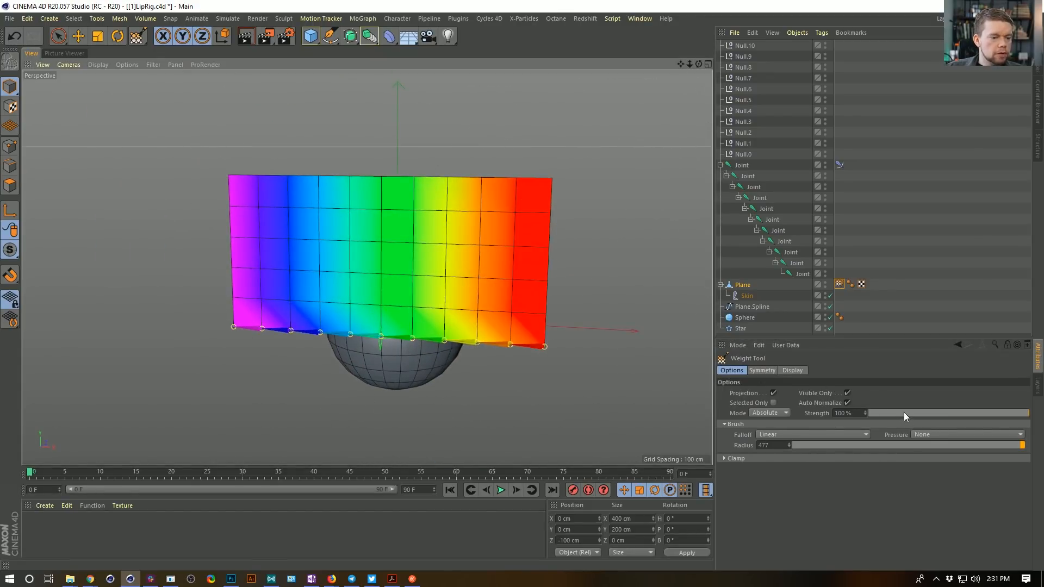
{"action": "left_click_drag", "start_coordinate": [903, 412], "coordinate": [806, 408]}
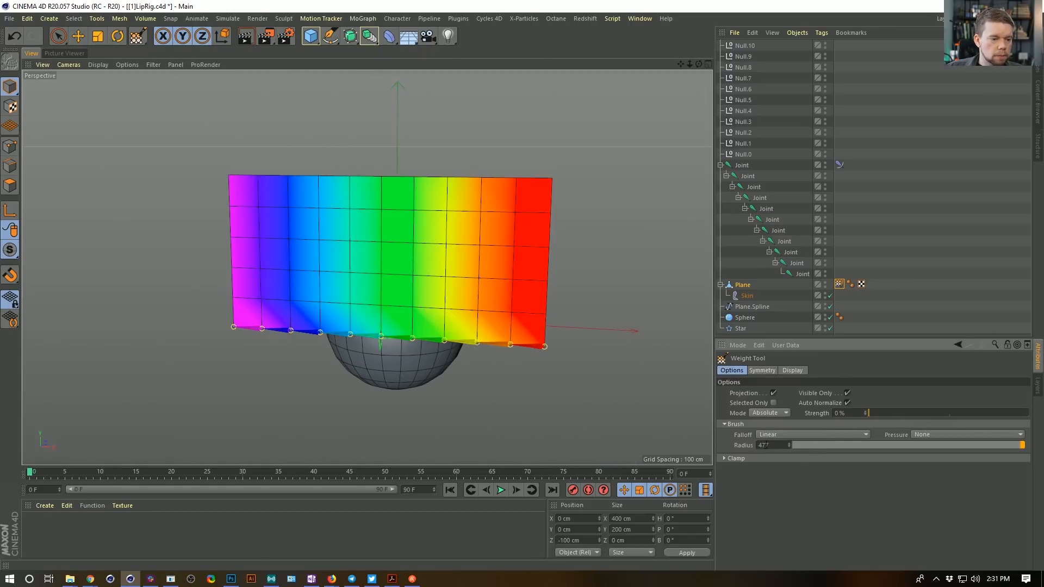
{"action": "type", "text": "300"}
{"action": "key", "text": "Return"}
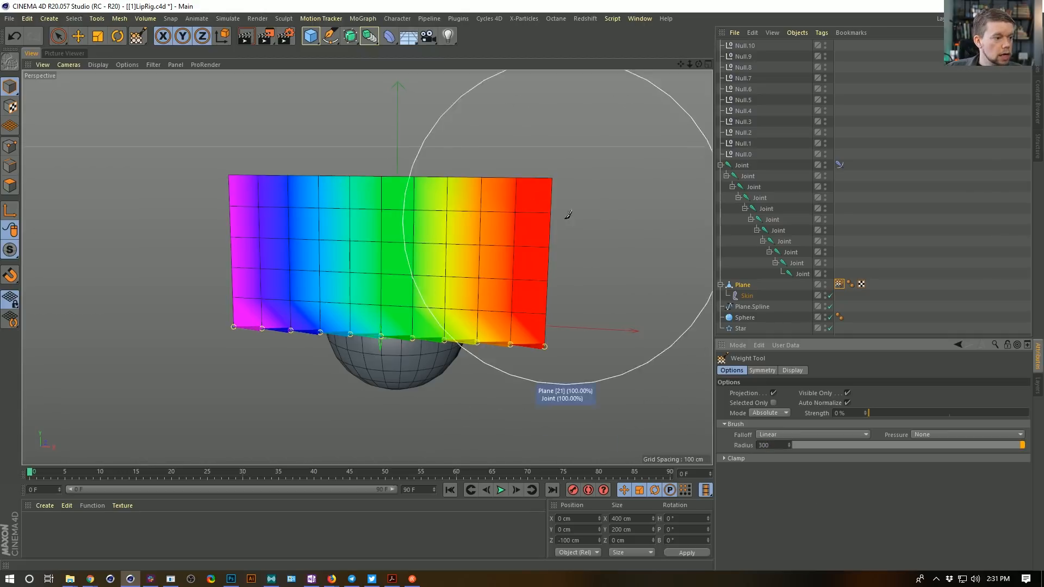
Select the whole joint chain together with the Plane in point mode and turn off Auto Normalize for the Weight Tool.
{"action": "middle_click_drag", "start_coordinate": [547, 200], "coordinate": [533, 228], "text": "alt"}
{"action": "scroll", "coordinate": [552, 228], "scroll_direction": "down", "scroll_amount": 2}
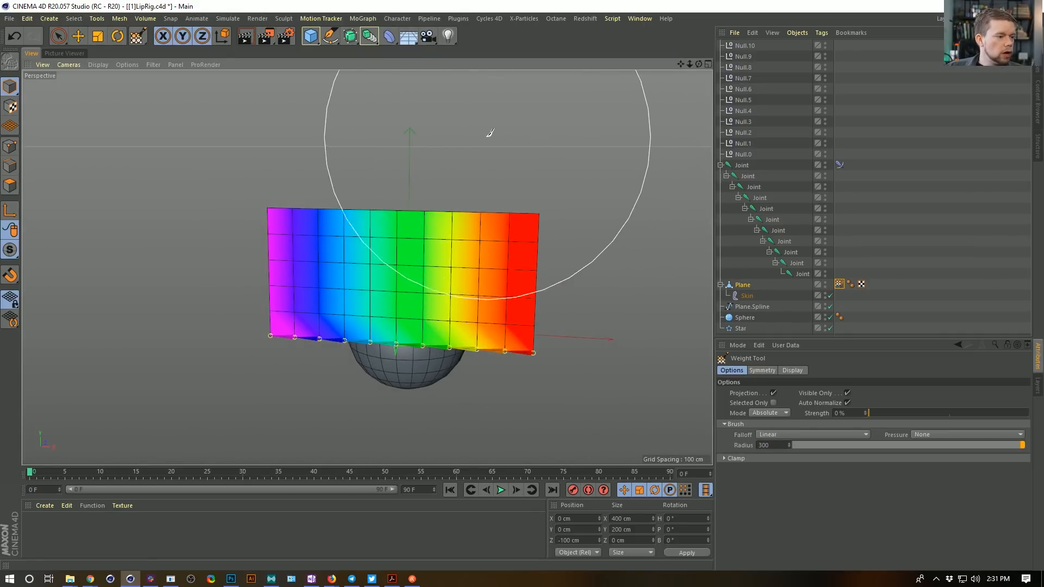
{"action": "left_click", "coordinate": [10, 146]}
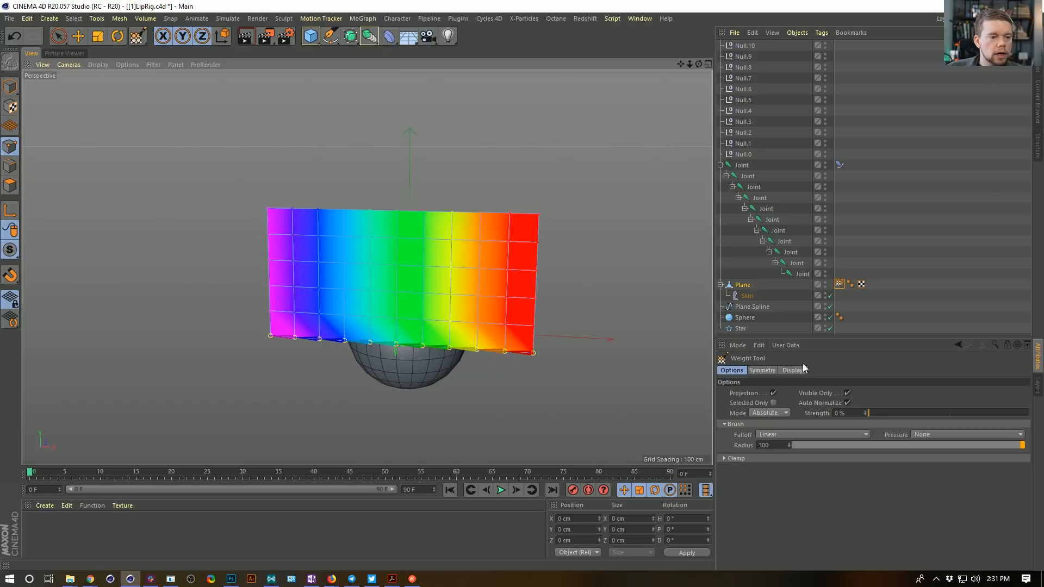
{"action": "left_click", "coordinate": [742, 164]}
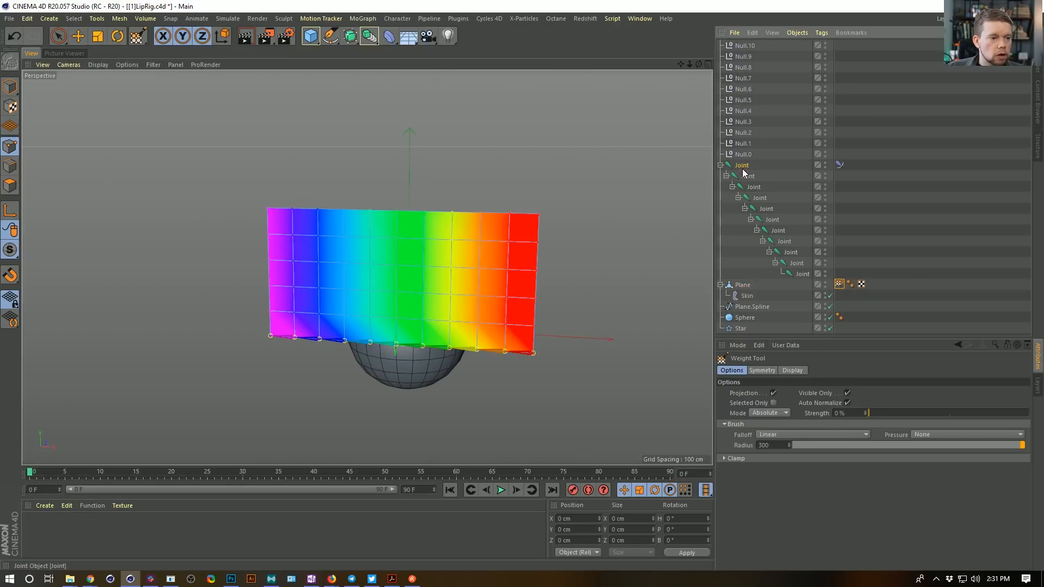
{"action": "left_click", "coordinate": [803, 274], "text": "shift"}
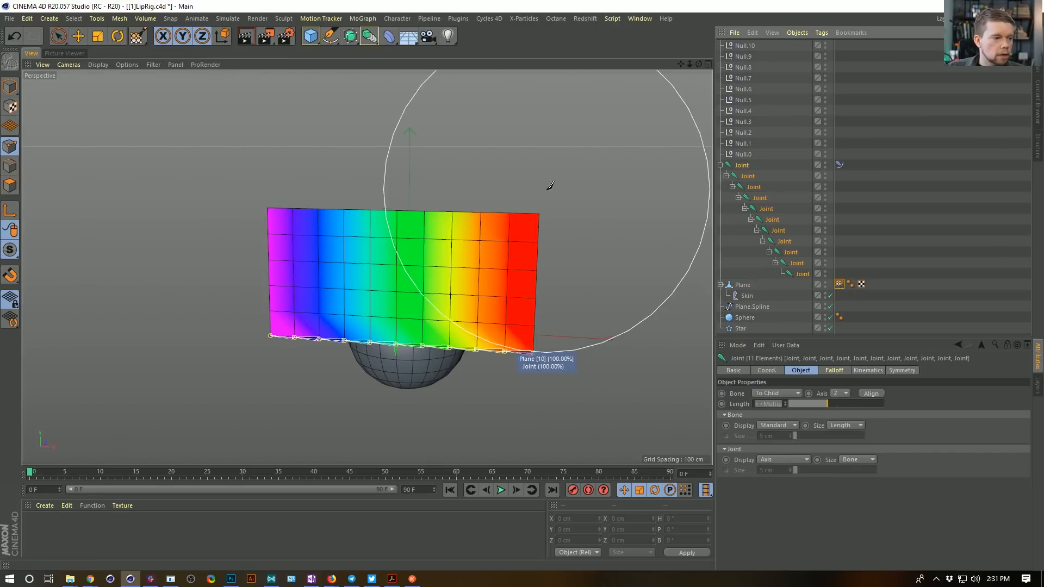
{"action": "left_click", "coordinate": [742, 284], "text": "ctrl"}
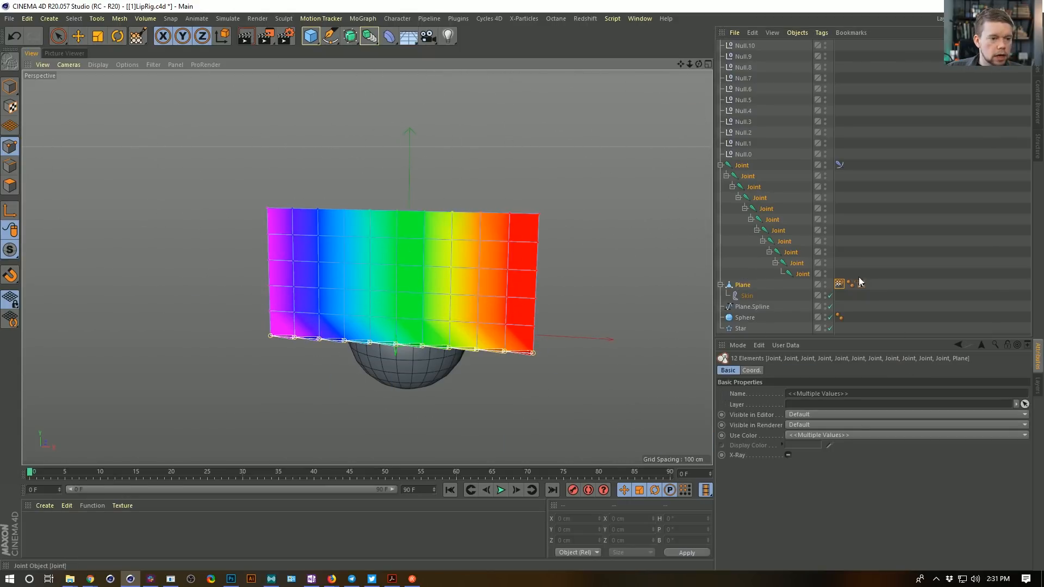
{"action": "left_click", "coordinate": [759, 345]}
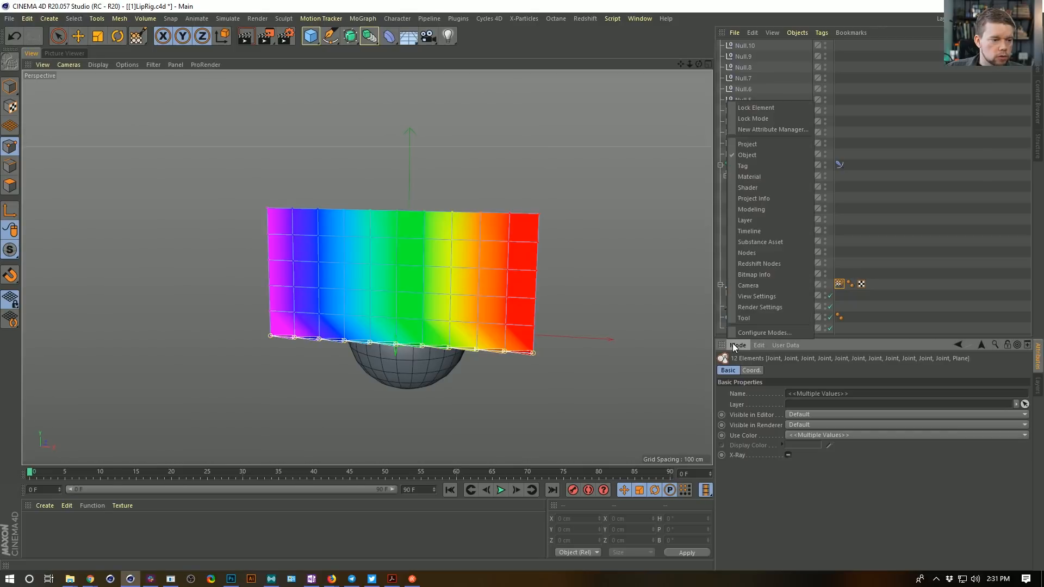
{"action": "left_click", "coordinate": [751, 317]}
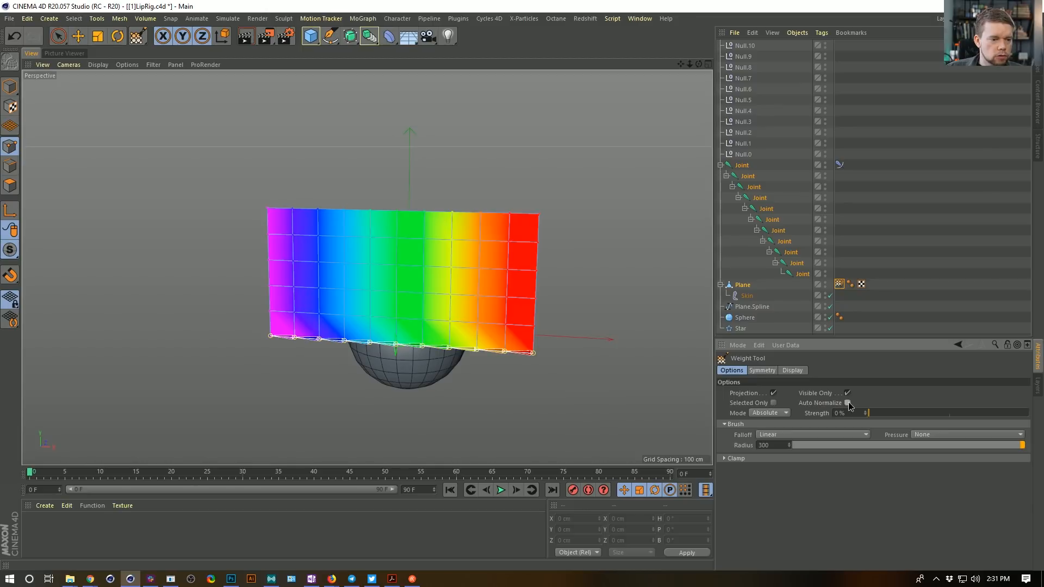
Fade out the joint weights on the Plane's upper rows with the 0% brush, undoing the first stroke and repainting it more lightly.
{"action": "left_click_drag", "start_coordinate": [564, 165], "coordinate": [314, 138]}
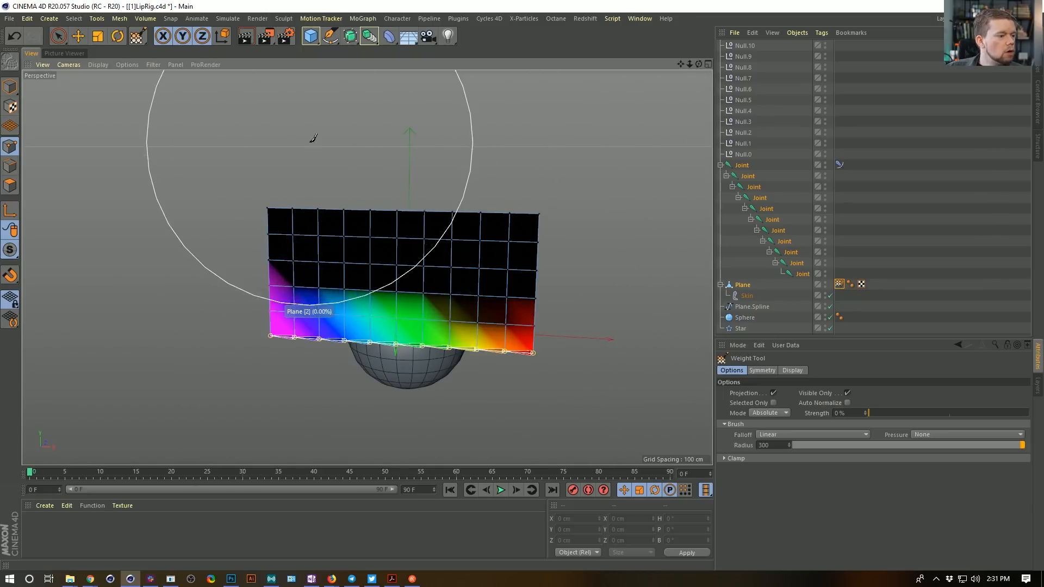
{"action": "key", "text": "ctrl+z"}
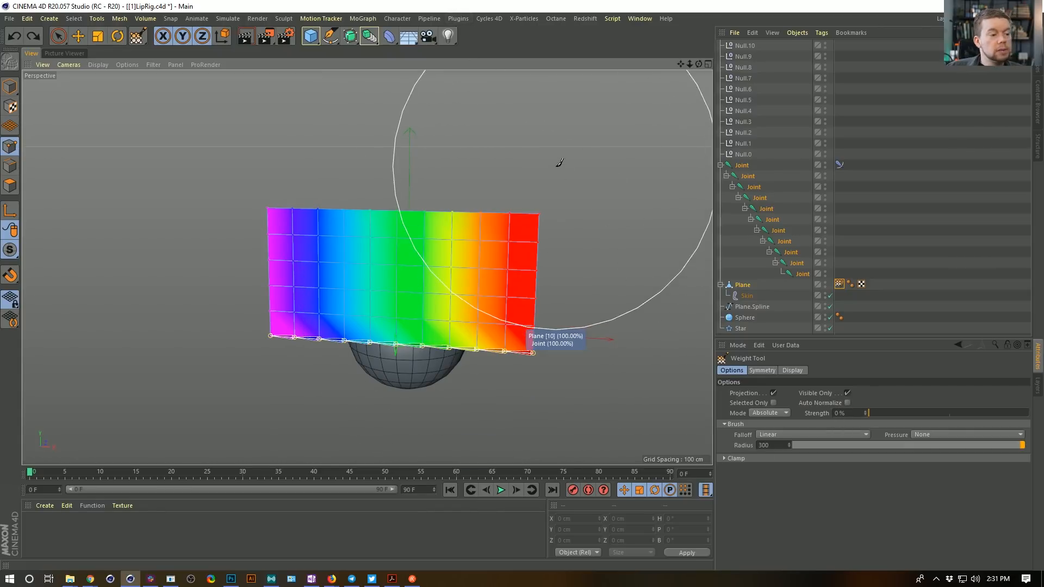
{"action": "mouse_move", "coordinate": [508, 154]}
{"action": "left_mouse_down"}
{"action": "mouse_move", "coordinate": [312, 154]}
{"action": "mouse_move", "coordinate": [493, 139]}
{"action": "mouse_move", "coordinate": [447, 159]}
{"action": "mouse_move", "coordinate": [511, 156]}
{"action": "mouse_move", "coordinate": [391, 152]}
{"action": "mouse_move", "coordinate": [326, 163]}
{"action": "mouse_move", "coordinate": [289, 153]}
{"action": "mouse_move", "coordinate": [533, 151]}
{"action": "mouse_move", "coordinate": [398, 142]}
{"action": "left_mouse_up"}
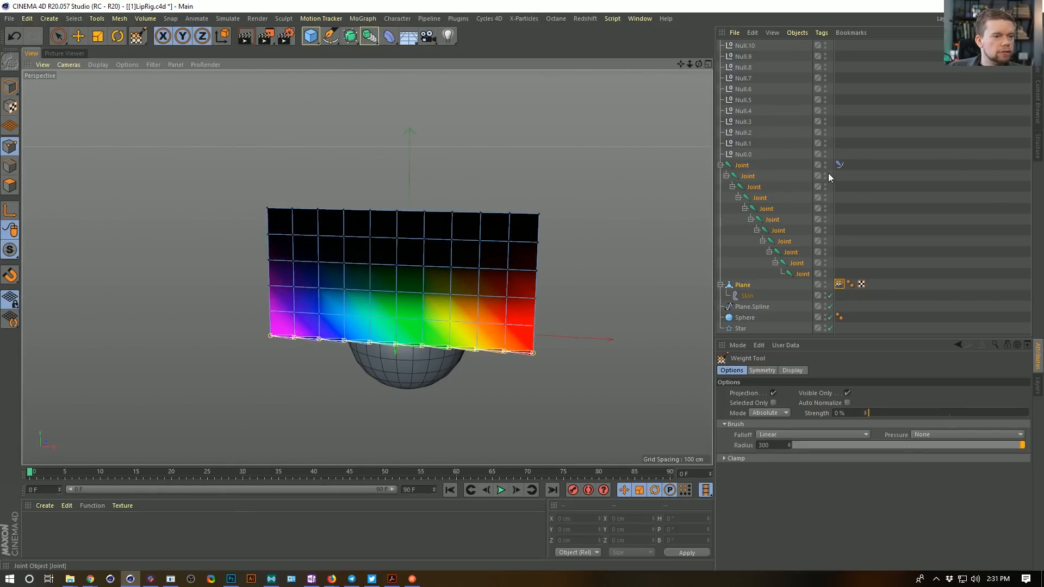
Test the repainted weights by moving Null.5 upward with the Move tool in model mode, and undo that move.
{"action": "left_click", "coordinate": [742, 100]}
{"action": "left_click", "coordinate": [12, 88]}
{"action": "left_click", "coordinate": [78, 36]}
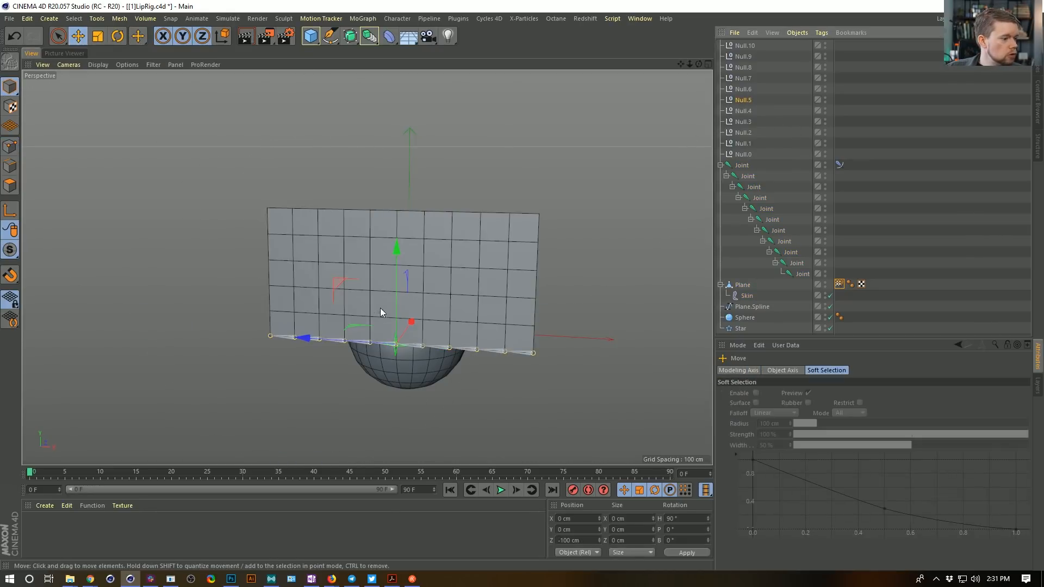
{"action": "left_click", "coordinate": [739, 99]}
{"action": "left_click_drag", "start_coordinate": [396, 248], "coordinate": [399, 224]}
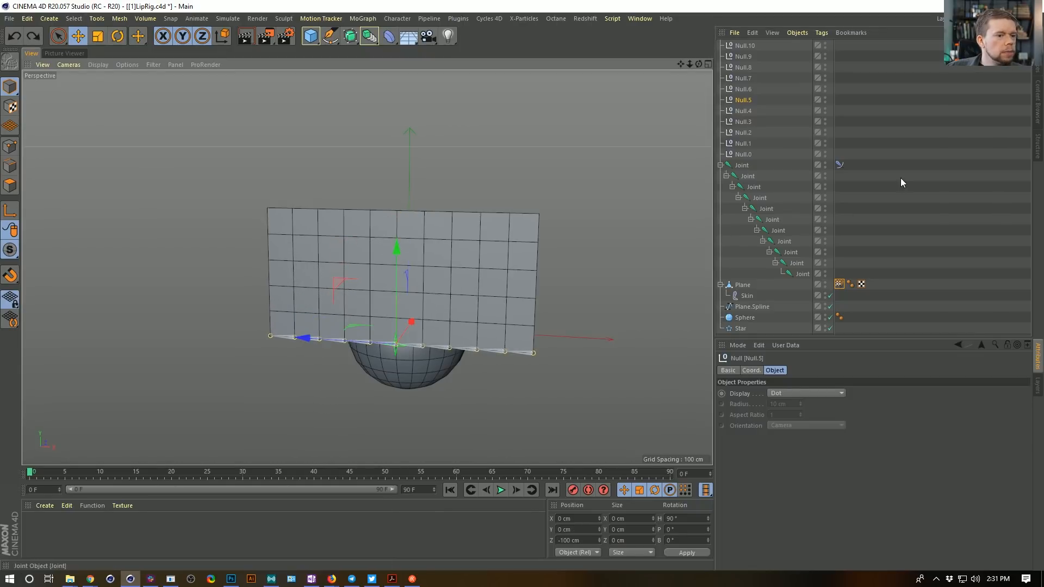
Open the Weight Manager for the Plane's Weight tag and move its window away from the mesh.
{"action": "left_click", "coordinate": [839, 284]}
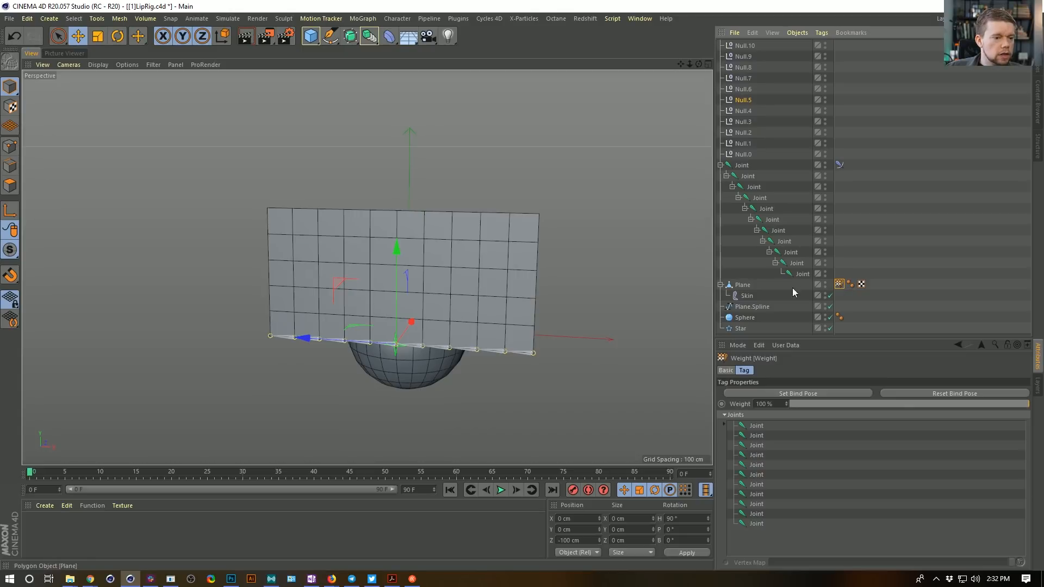
{"action": "left_click", "coordinate": [732, 285]}
{"action": "left_click", "coordinate": [842, 285]}
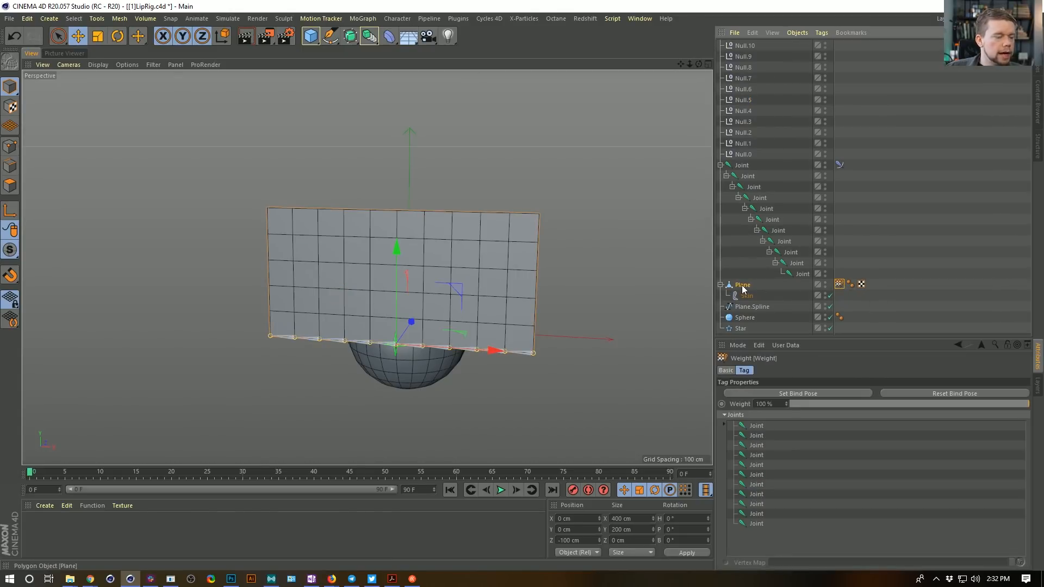
{"action": "left_click", "coordinate": [397, 19]}
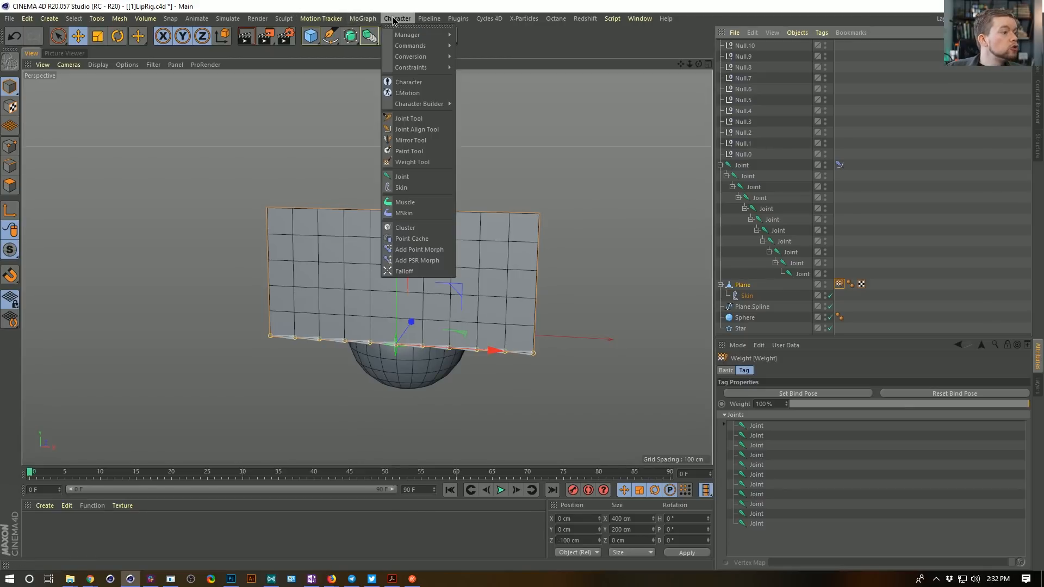
{"action": "mouse_move", "coordinate": [409, 38]}
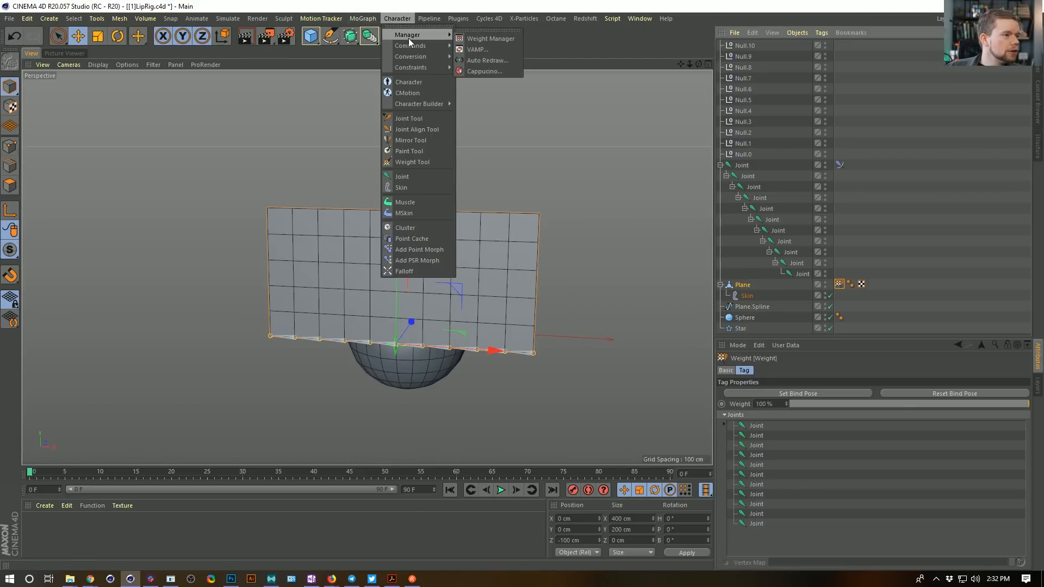
{"action": "left_click", "coordinate": [478, 38]}
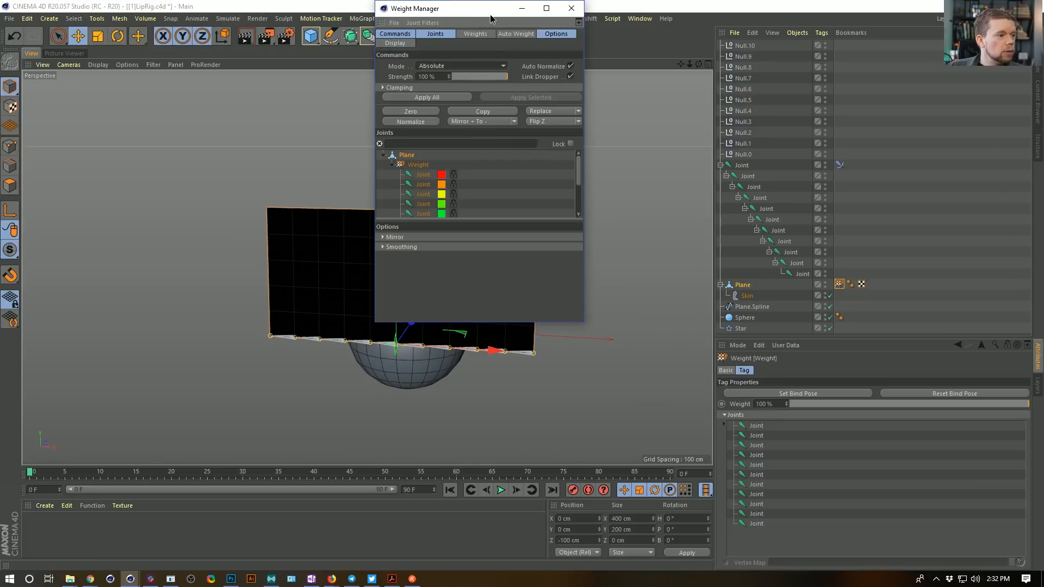
{"action": "left_click_drag", "start_coordinate": [491, 14], "coordinate": [620, 69]}
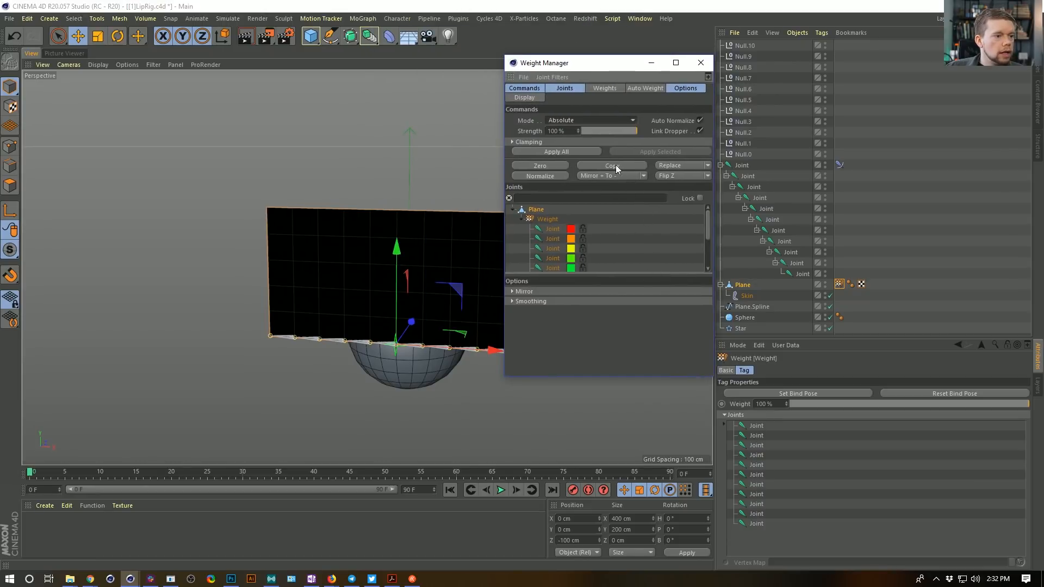
Set the Weight Manager's mode to Smooth, then enlarge its window and place it beside the Plane.
{"action": "left_click", "coordinate": [562, 120]}
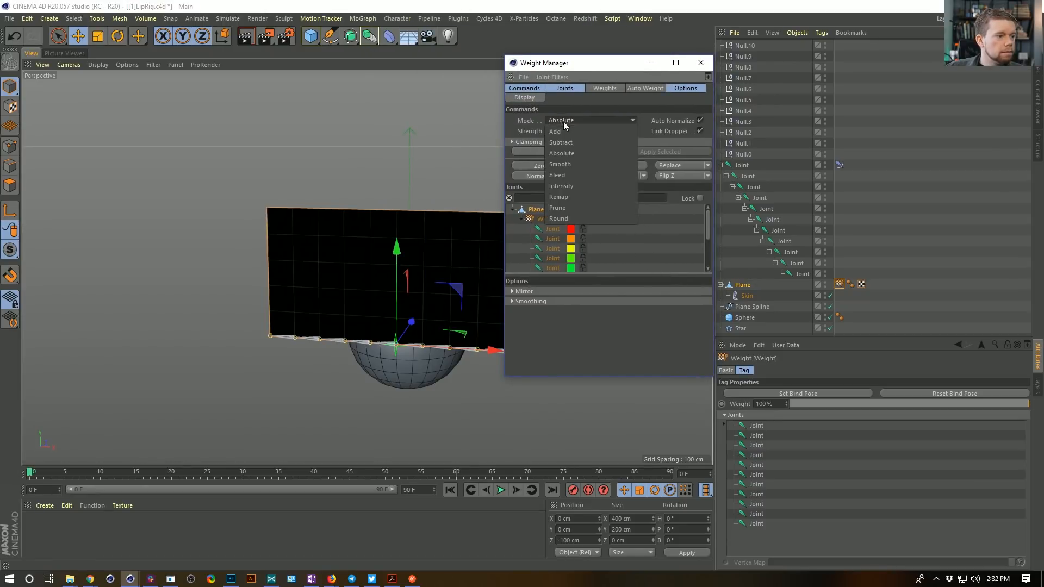
{"action": "left_click", "coordinate": [565, 164]}
{"action": "left_click_drag", "start_coordinate": [514, 64], "coordinate": [723, 131]}
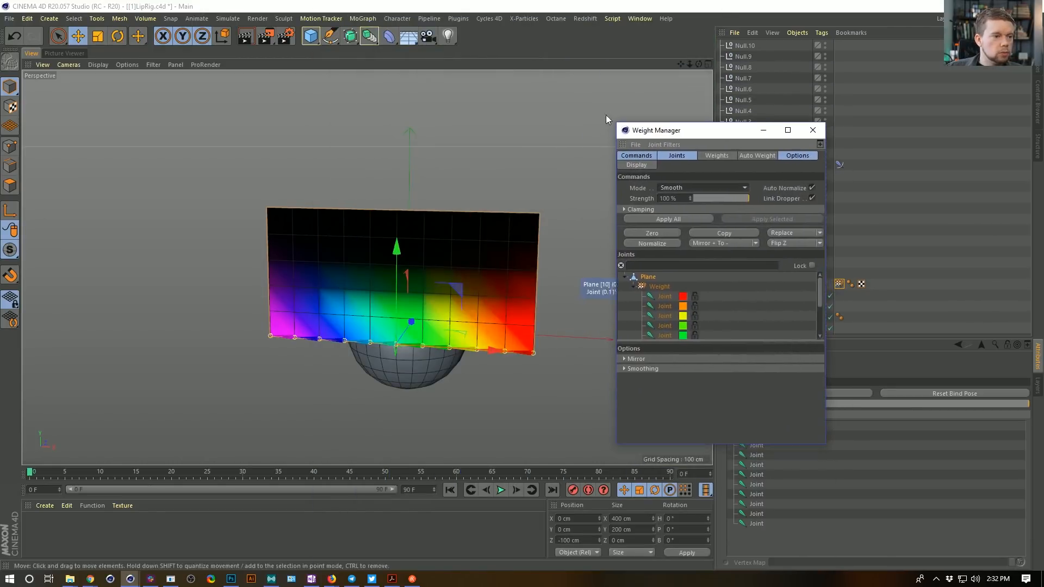
{"action": "left_click_drag", "start_coordinate": [610, 115], "coordinate": [385, 19]}
{"action": "left_click_drag", "start_coordinate": [484, 29], "coordinate": [635, 92]}
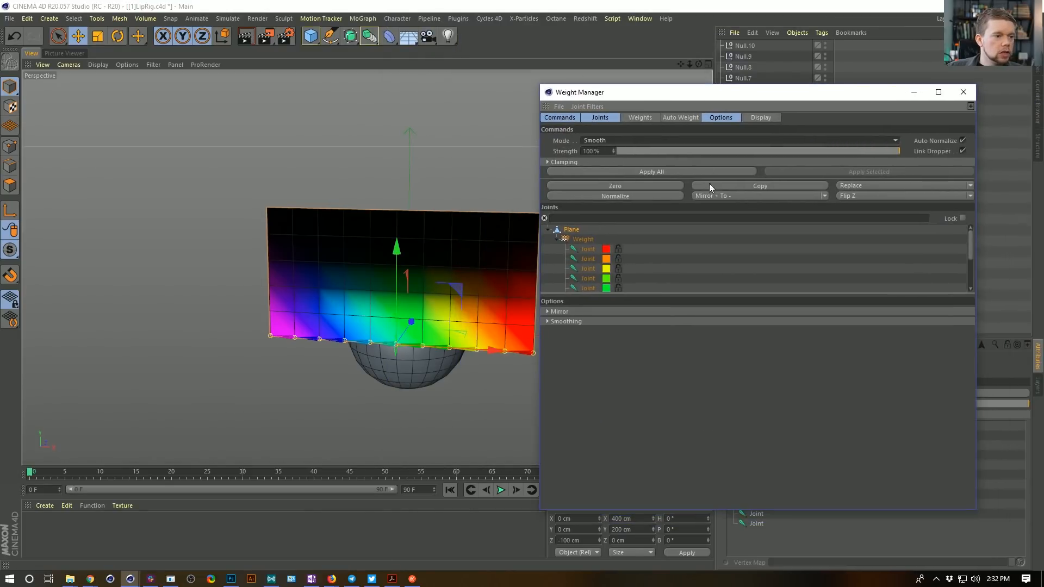
Try smoothing all of the Plane's weights at 100% strength with Auto Normalize on, and undo it.
{"action": "left_click", "coordinate": [627, 173]}
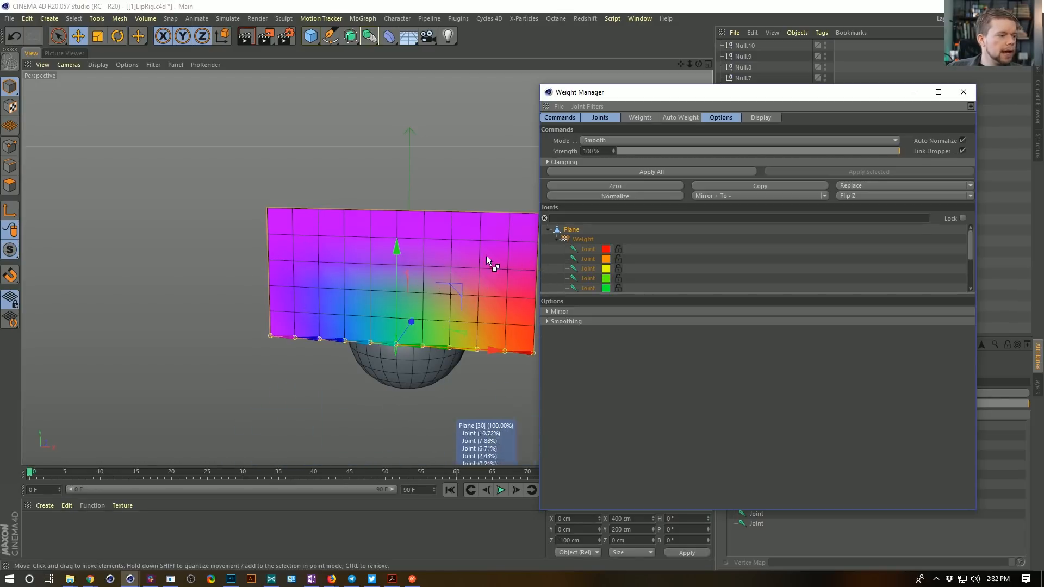
{"action": "key", "text": "ctrl+z"}
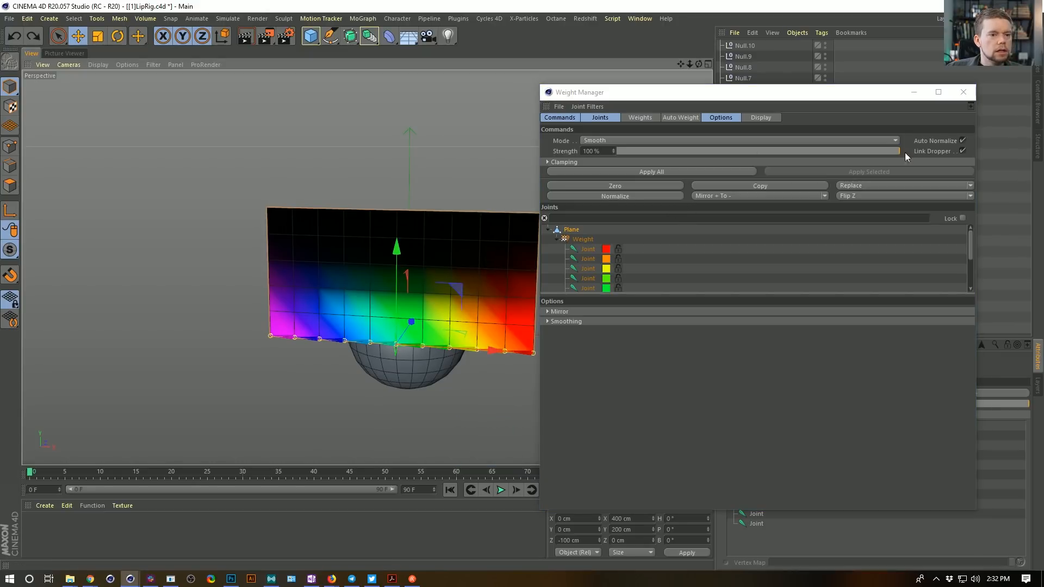
Smooth all of the Plane's joint weights at 100% strength with Auto Normalize off, and close the Weight Manager.
{"action": "left_click", "coordinate": [961, 140]}
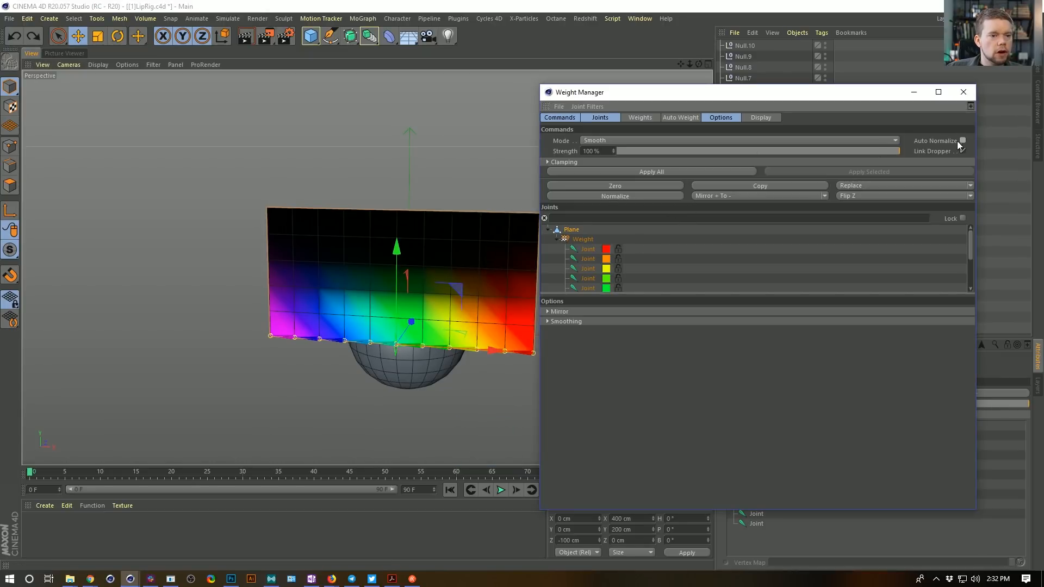
{"action": "left_click", "coordinate": [648, 171]}
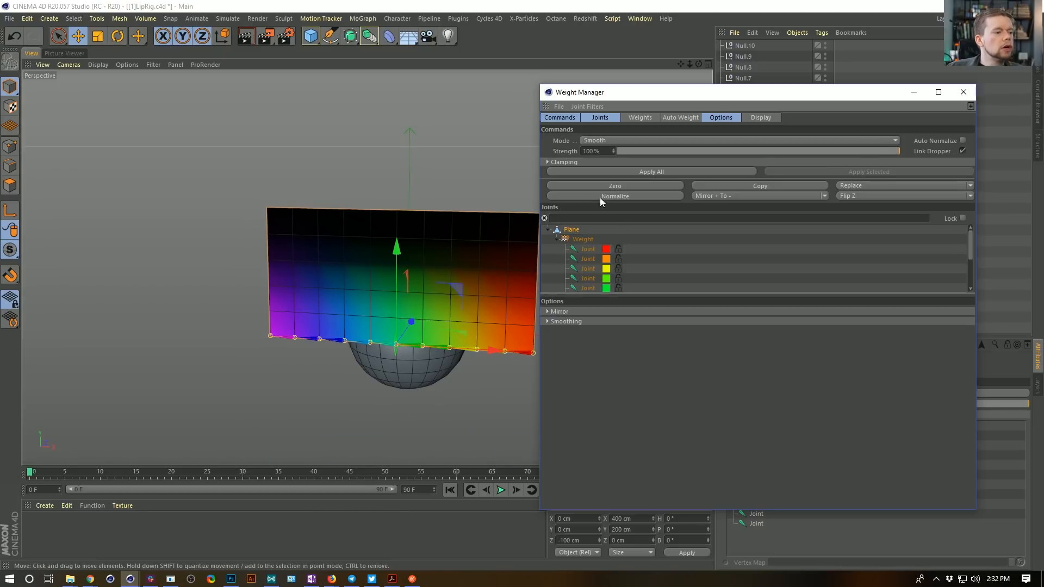
{"action": "left_click", "coordinate": [963, 92]}
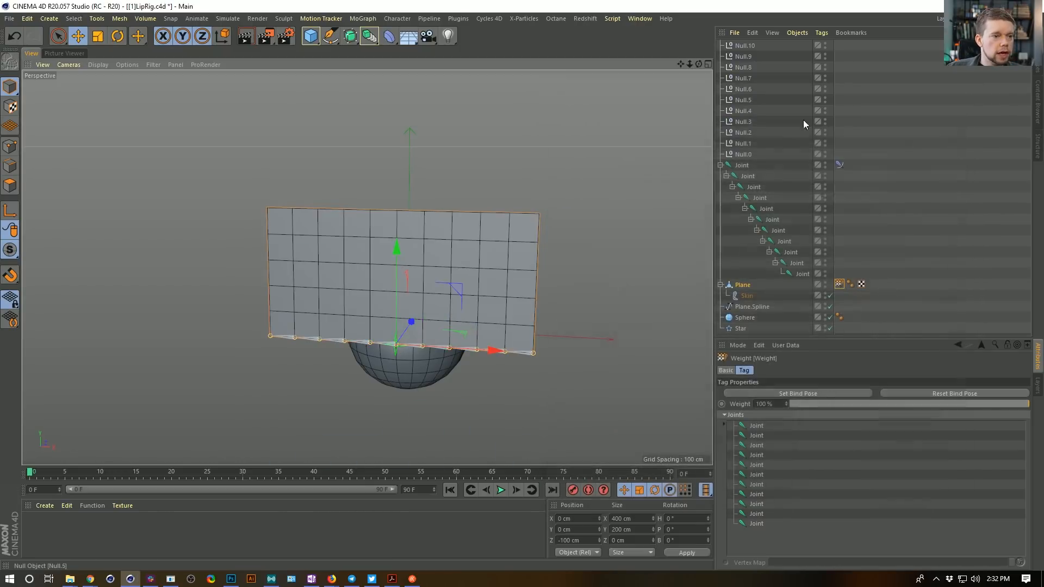
Test the smoothed weights by moving Null.5 upward twice, undoing the move each time.
{"action": "left_click", "coordinate": [748, 98]}
{"action": "left_click_drag", "start_coordinate": [398, 248], "coordinate": [396, 191]}
{"action": "key", "text": "ctrl+z"}
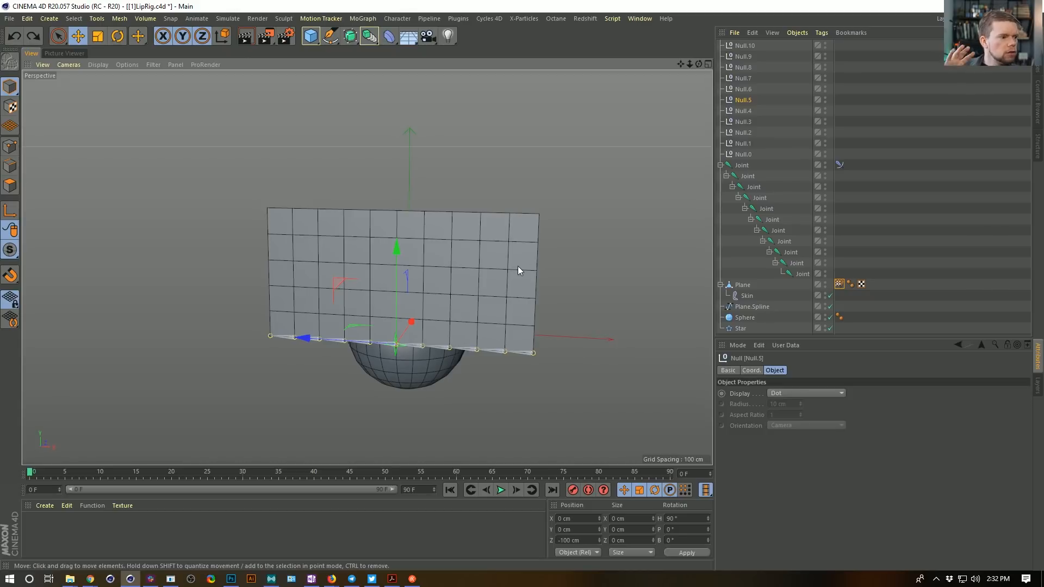
{"action": "left_click_drag", "start_coordinate": [391, 248], "coordinate": [353, 175]}
{"action": "key", "text": "ctrl+z"}
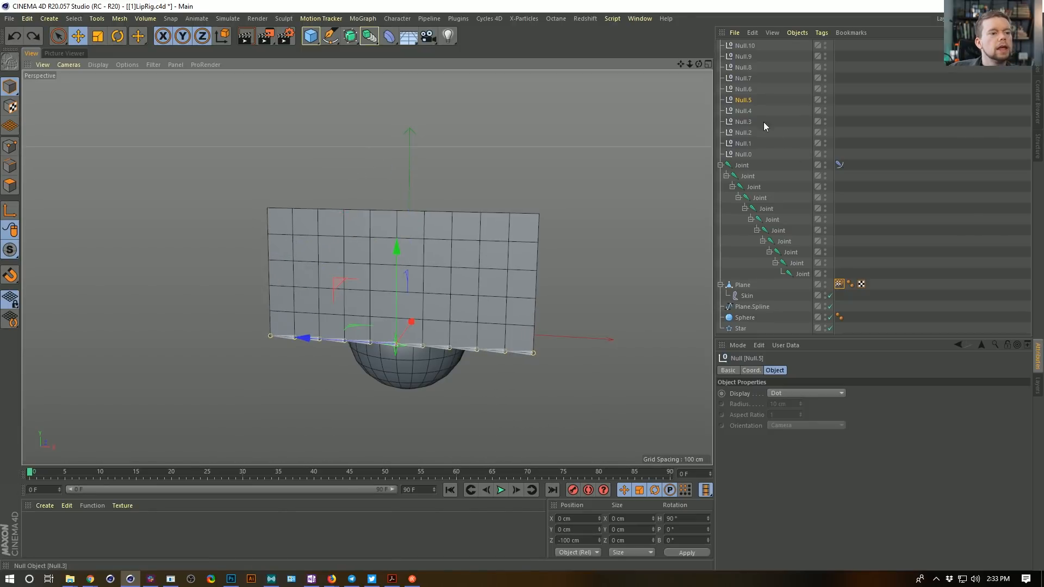
Test the combined deformation by raising Null.4, raising Null.5 about 95 cm and lowering Null.3 about 20 cm, and undo all these moves.
{"action": "left_click", "coordinate": [753, 112]}
{"action": "left_click_drag", "start_coordinate": [426, 259], "coordinate": [430, 190]}
{"action": "left_click", "coordinate": [750, 101]}
{"action": "left_click_drag", "start_coordinate": [406, 248], "coordinate": [407, 183]}
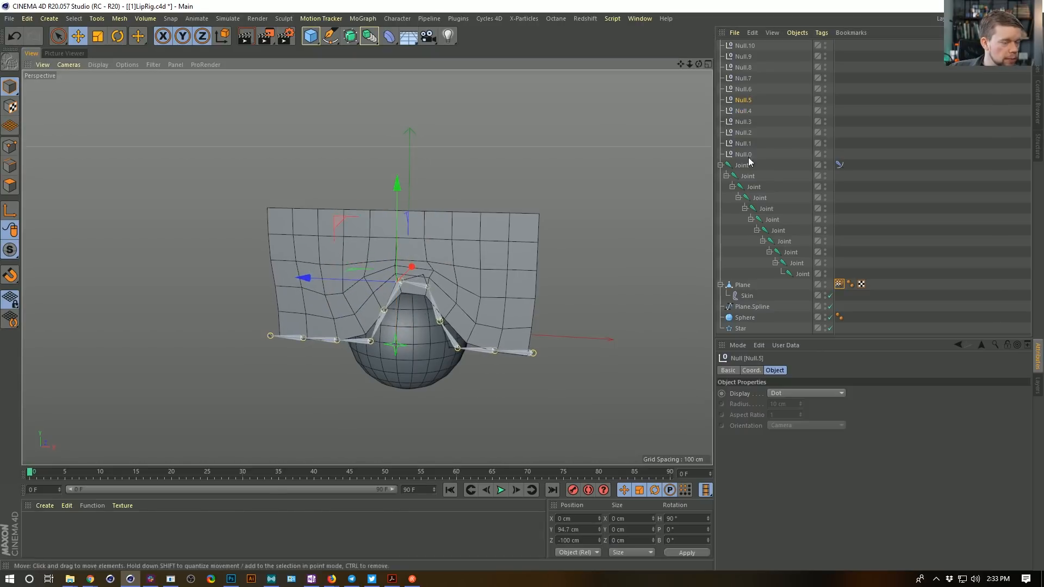
{"action": "left_click", "coordinate": [743, 112]}
{"action": "left_click", "coordinate": [745, 125]}
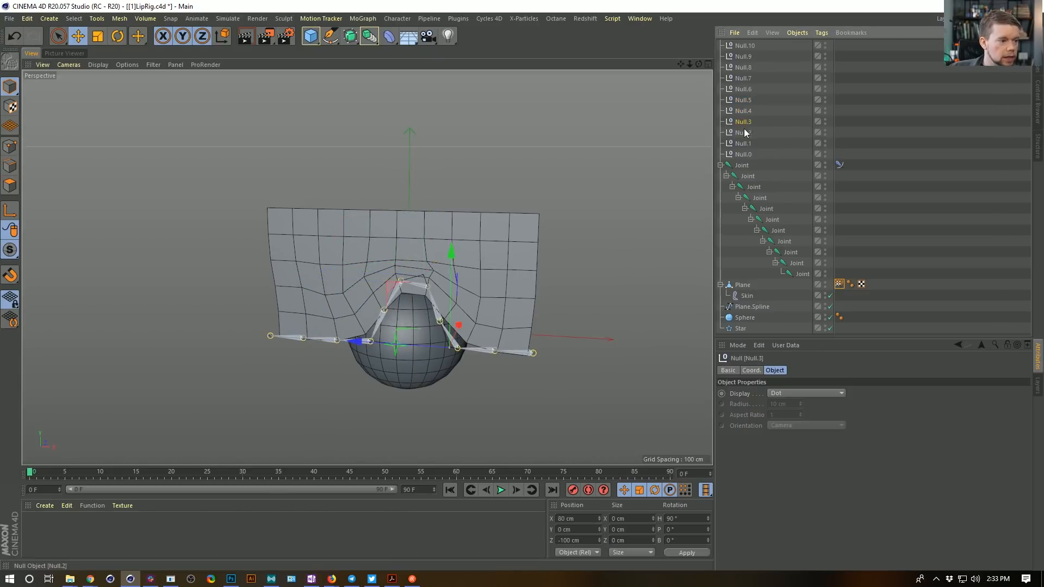
{"action": "left_click_drag", "start_coordinate": [447, 249], "coordinate": [465, 238]}
{"action": "key", "text": "ctrl+z"}
{"action": "key", "text": "ctrl+z"}
{"action": "key", "text": "ctrl+z"}
{"action": "key", "text": "ctrl+z"}
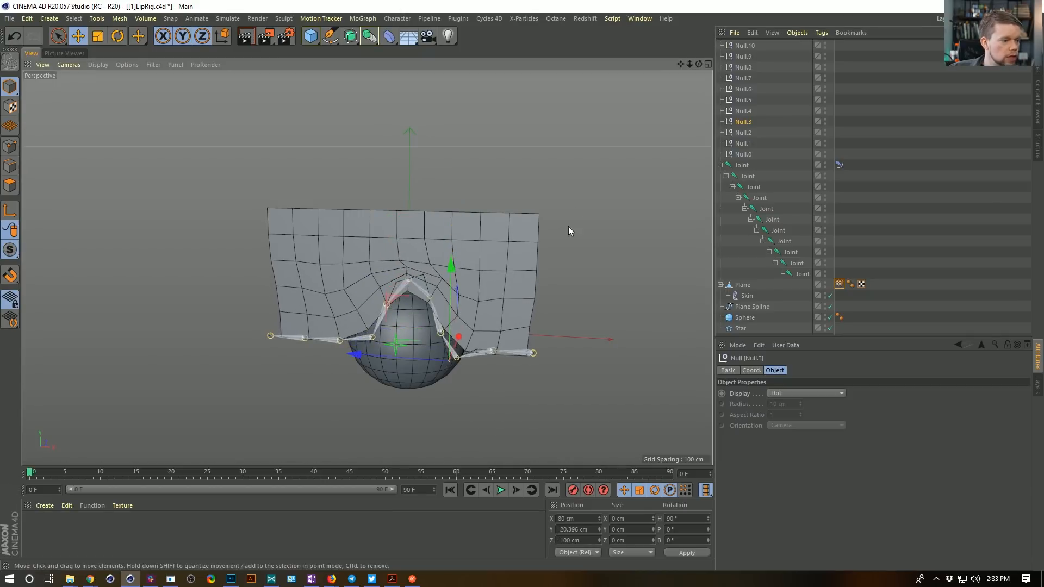
{"action": "key", "text": "ctrl+z"}
{"action": "key", "text": "ctrl+z"}
{"action": "key", "text": "ctrl+z"}
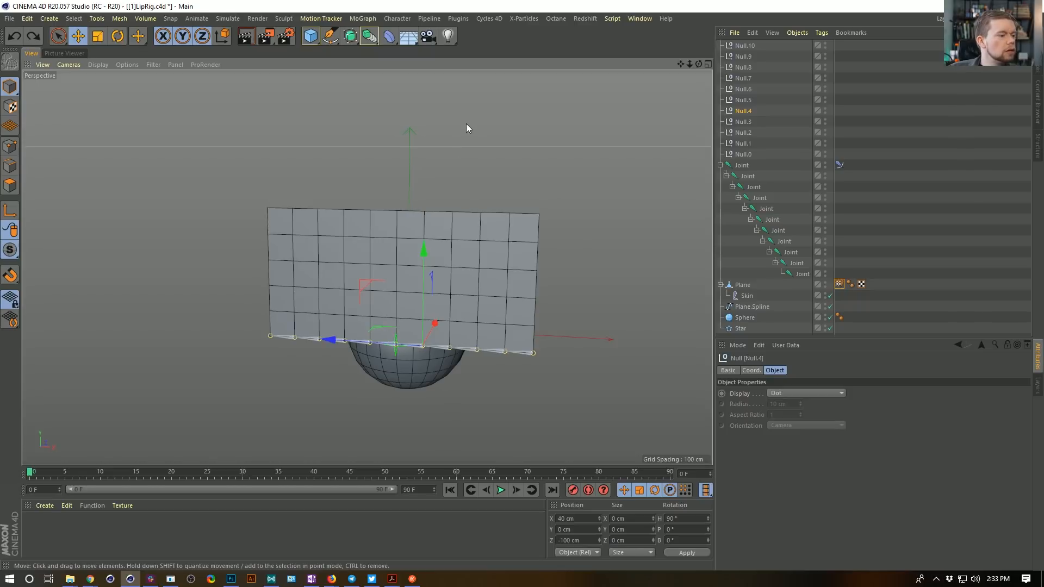
Collapse the Joint hierarchy and rename the Star spline as "Lip 5".
{"action": "left_click_drag", "start_coordinate": [458, 282], "coordinate": [414, 306], "text": "alt"}
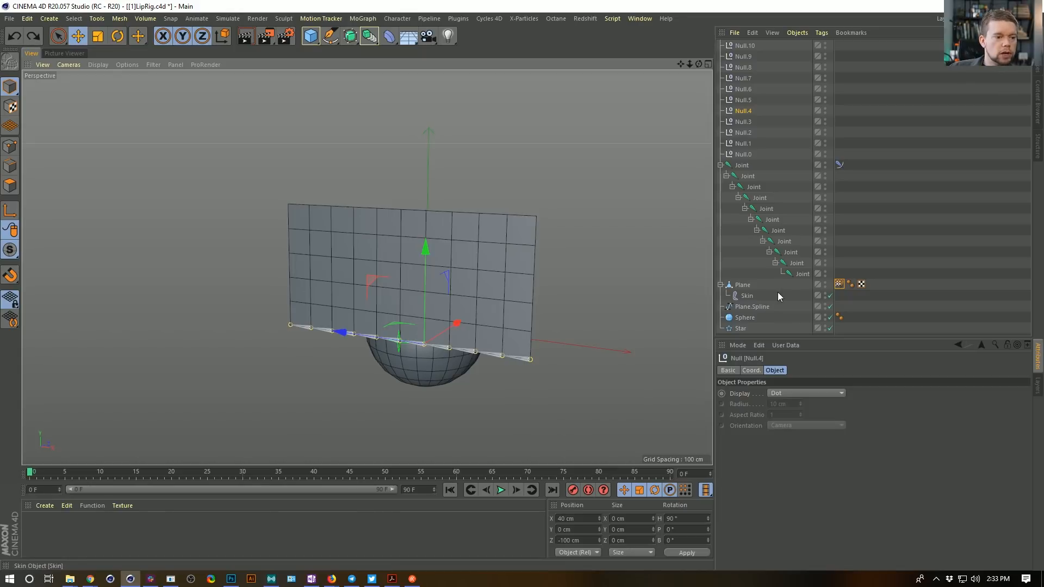
{"action": "left_click", "coordinate": [720, 165]}
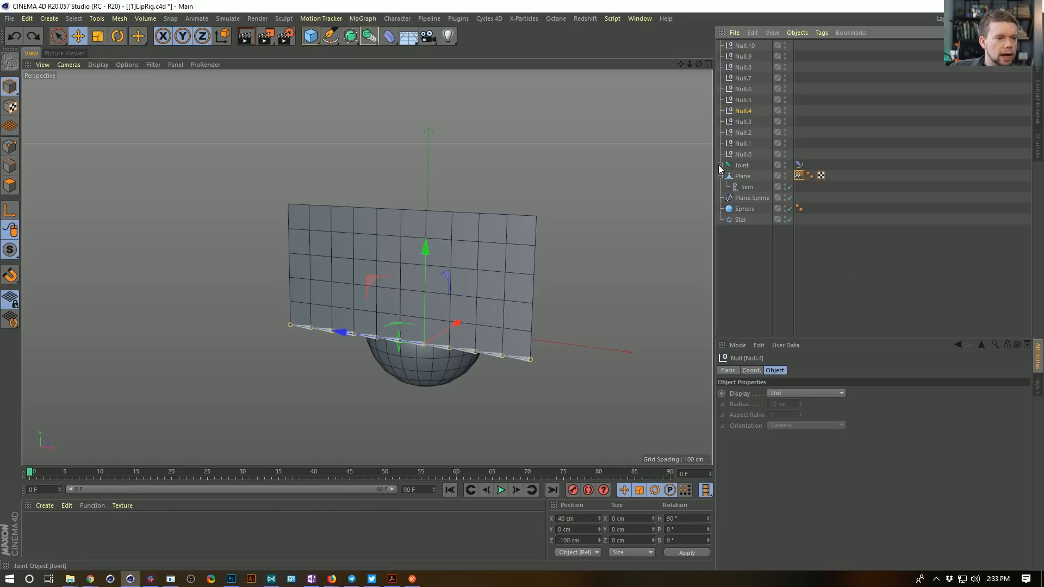
{"action": "left_click", "coordinate": [740, 220]}
{"action": "left_click_drag", "start_coordinate": [402, 341], "coordinate": [422, 341], "text": "alt"}
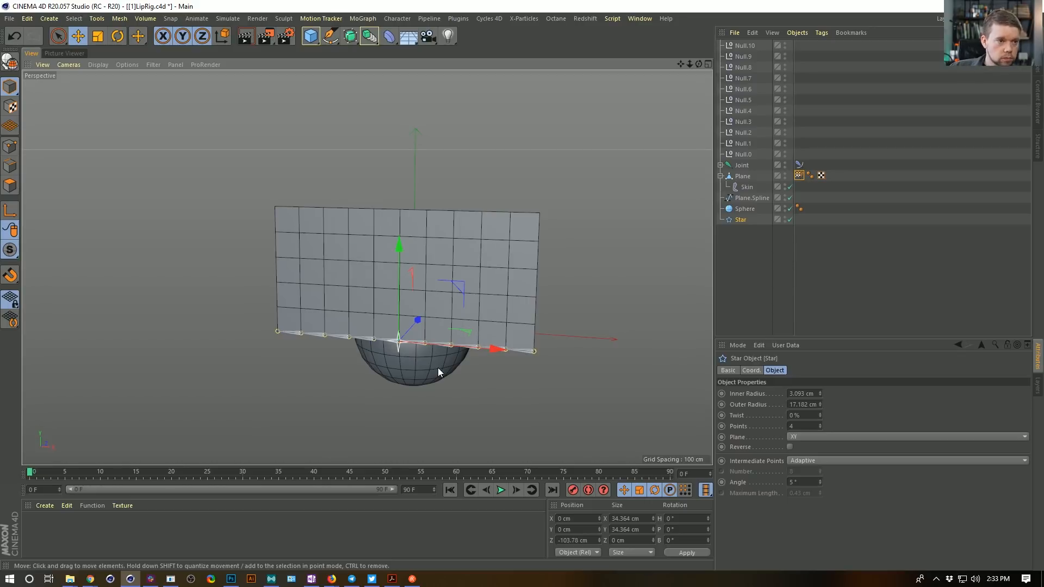
{"action": "double_click", "coordinate": [742, 220]}
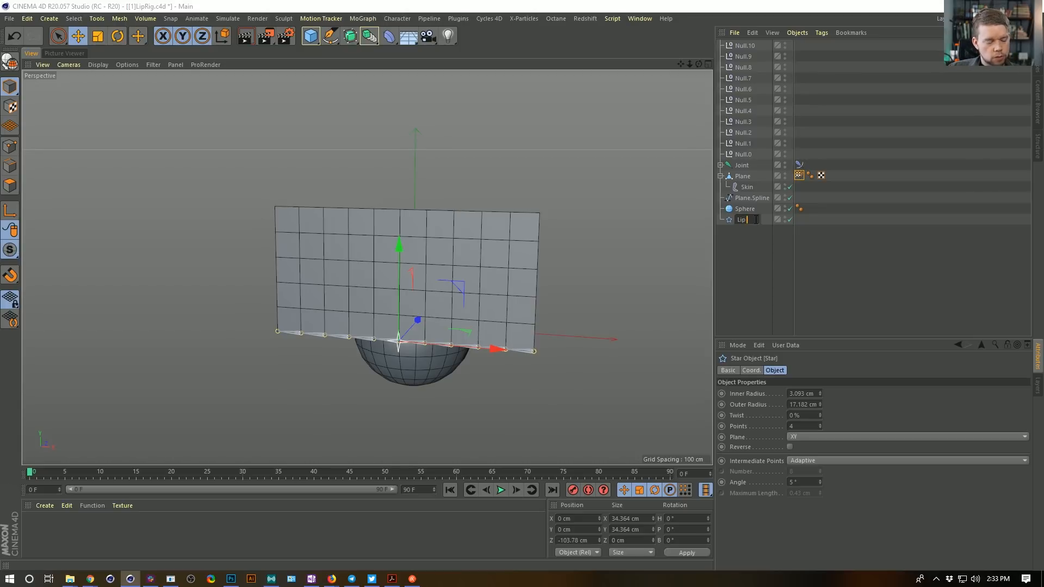
{"action": "type", "text": "Lip %"}
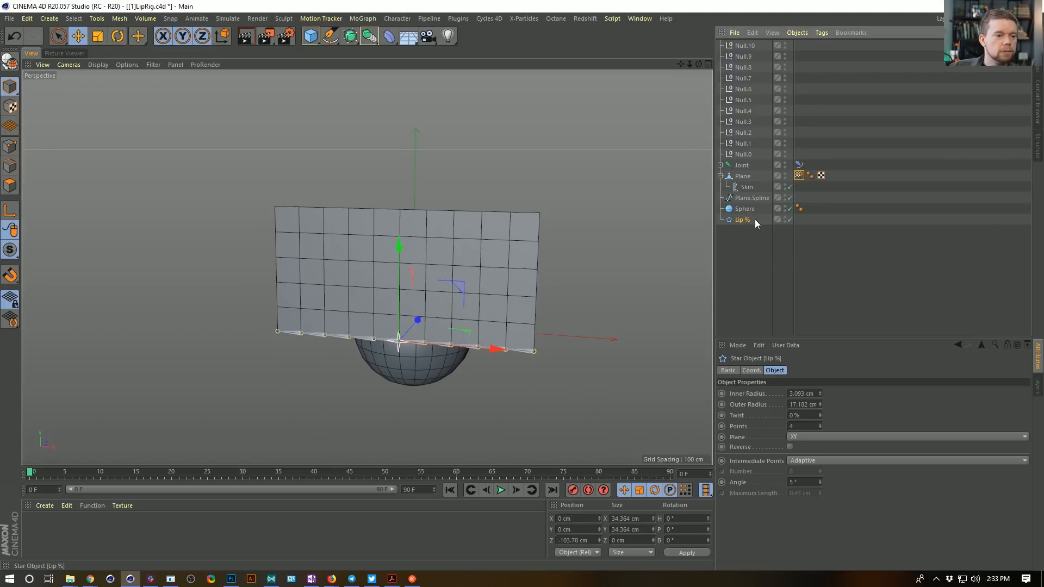
{"action": "key", "text": "Return"}
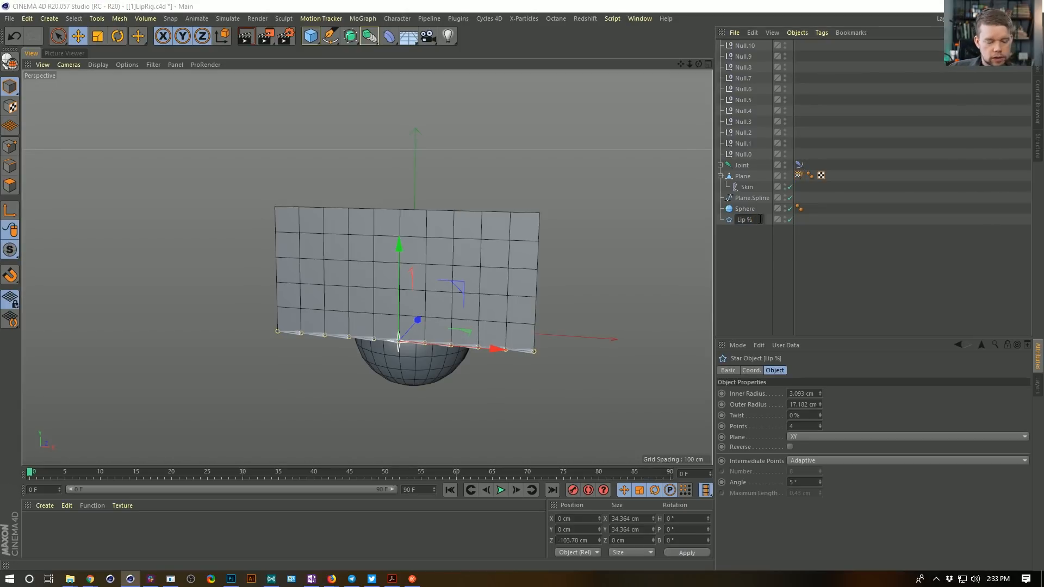
{"action": "key", "text": "Return"}
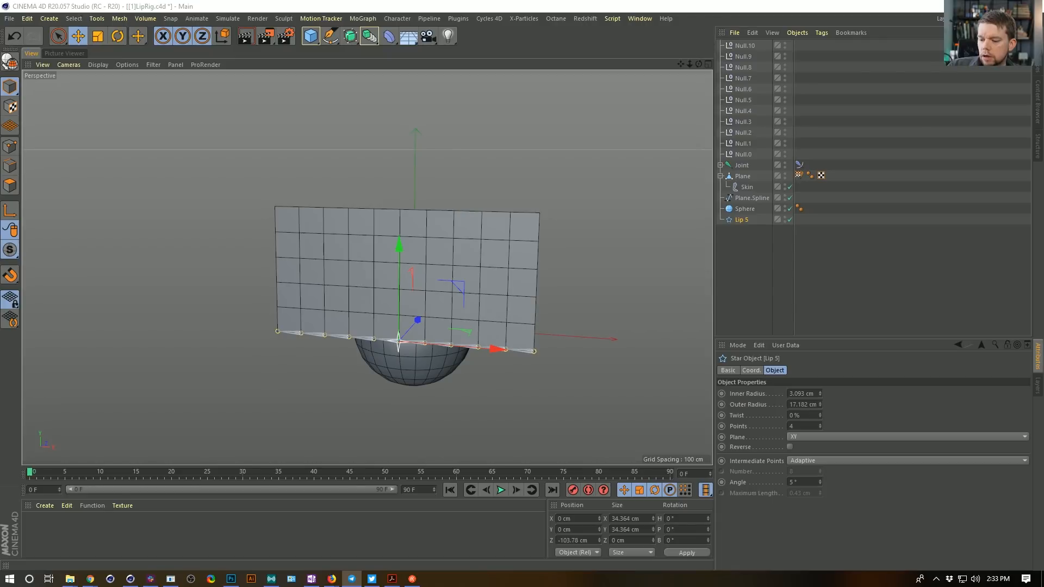
Group the Lip 5 star under a new parent null and name that null "Lip 5 Zero".
{"action": "left_click", "coordinate": [742, 219]}
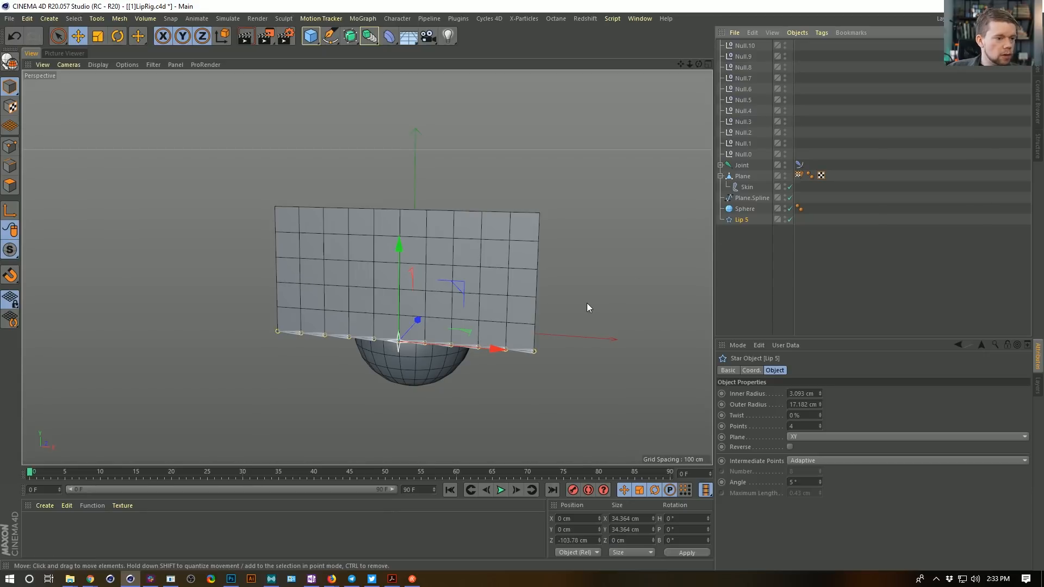
{"action": "key", "text": "alt+g"}
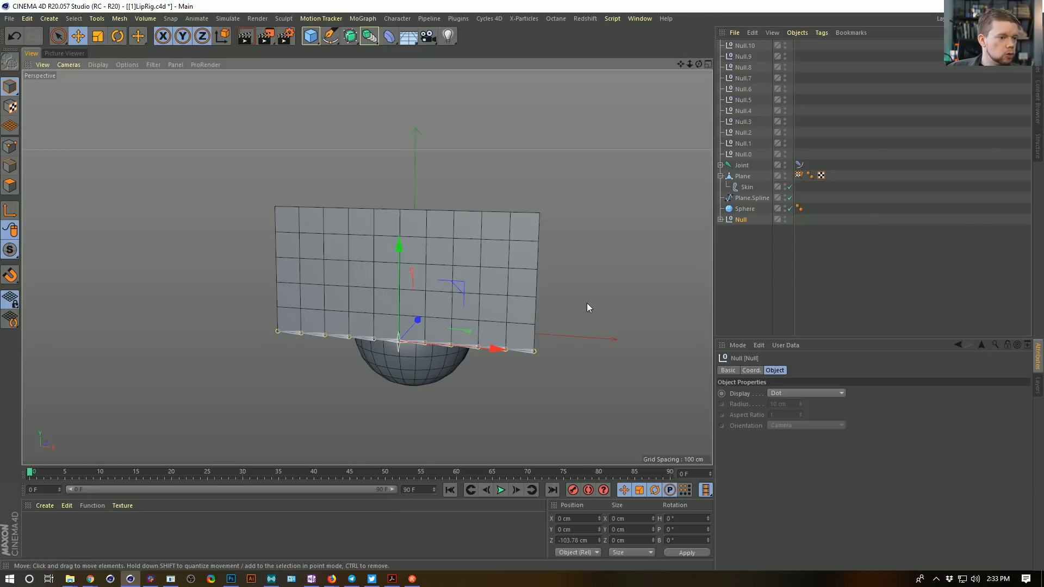
{"action": "left_click", "coordinate": [721, 219]}
{"action": "left_click", "coordinate": [744, 227]}
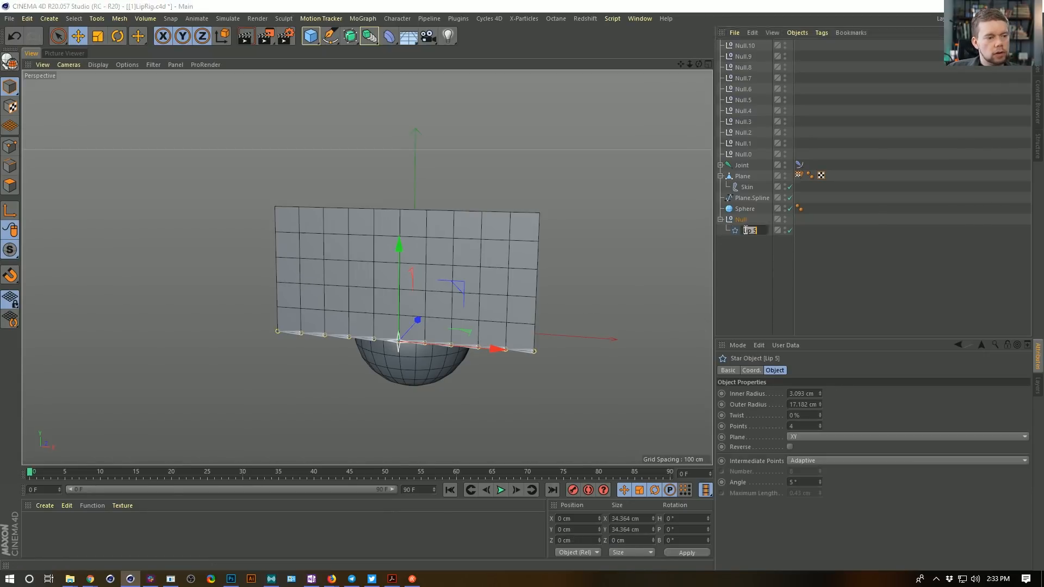
{"action": "double_click", "coordinate": [741, 219]}
{"action": "type", "text": "Lip 5"}
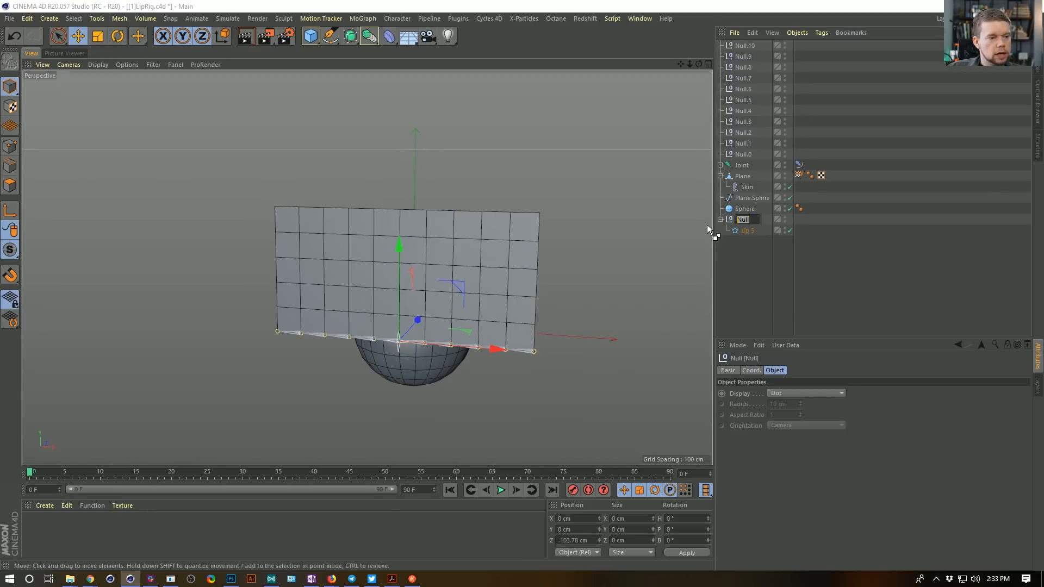
{"action": "type", "text": " Zero"}
{"action": "key", "text": "Return"}
Try moving Lip 5 about -35 cm in X and 60 cm in Y away from its zero null, and undo the move.
{"action": "left_click", "coordinate": [747, 229]}
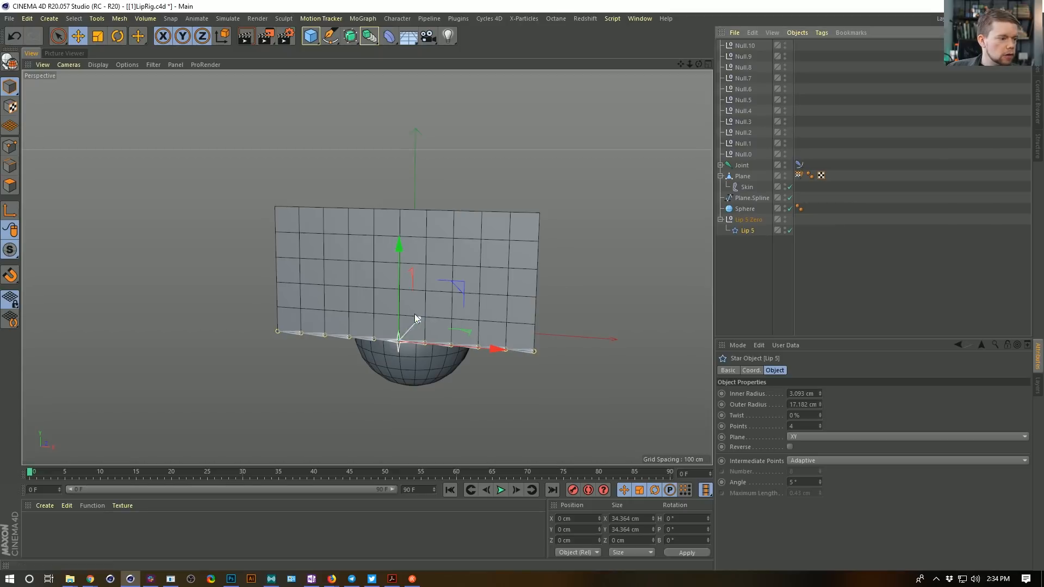
{"action": "left_click_drag", "start_coordinate": [461, 288], "coordinate": [438, 247]}
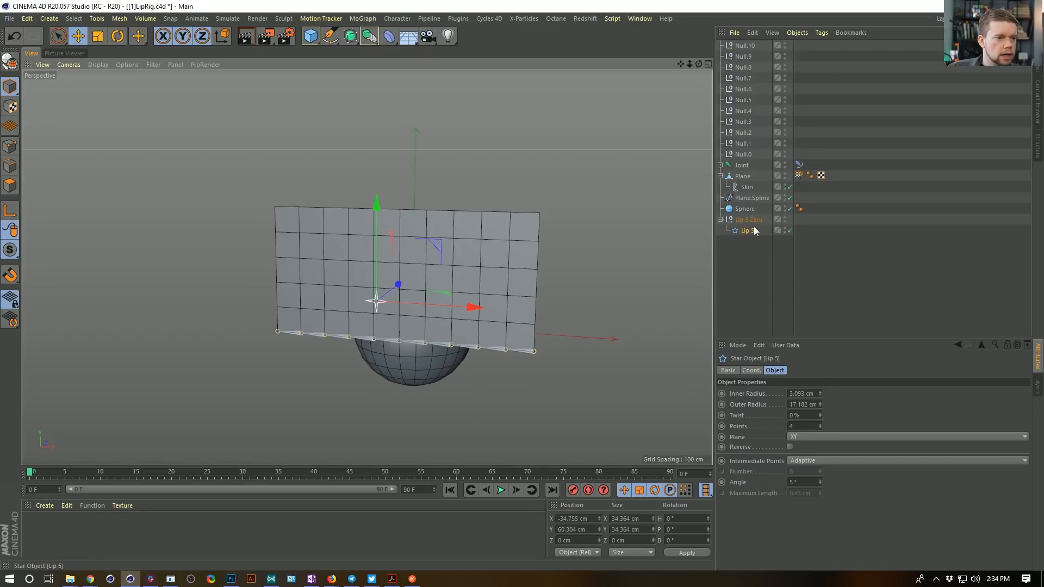
{"action": "key", "text": "ctrl+z"}
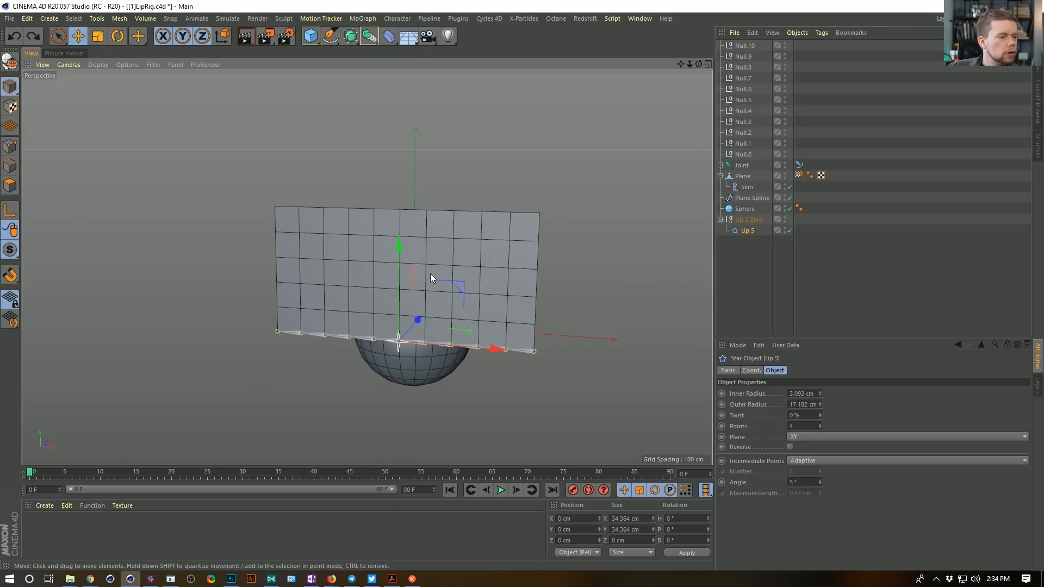
Make Null.5 a child of the Lip 5 star and select Lip 5.
{"action": "left_click", "coordinate": [744, 100]}
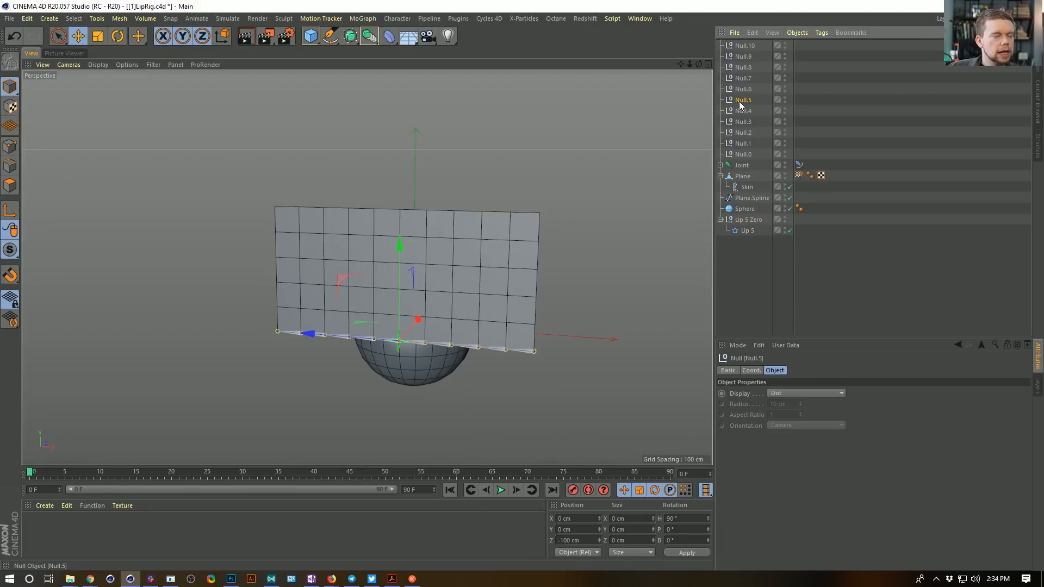
{"action": "left_click_drag", "start_coordinate": [744, 100], "coordinate": [751, 231]}
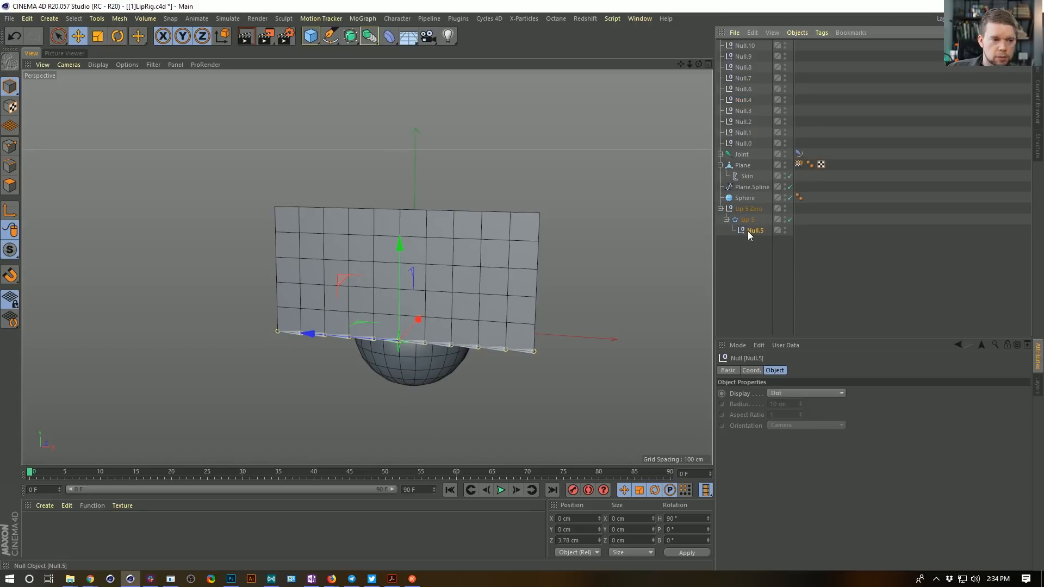
{"action": "left_click", "coordinate": [751, 219]}
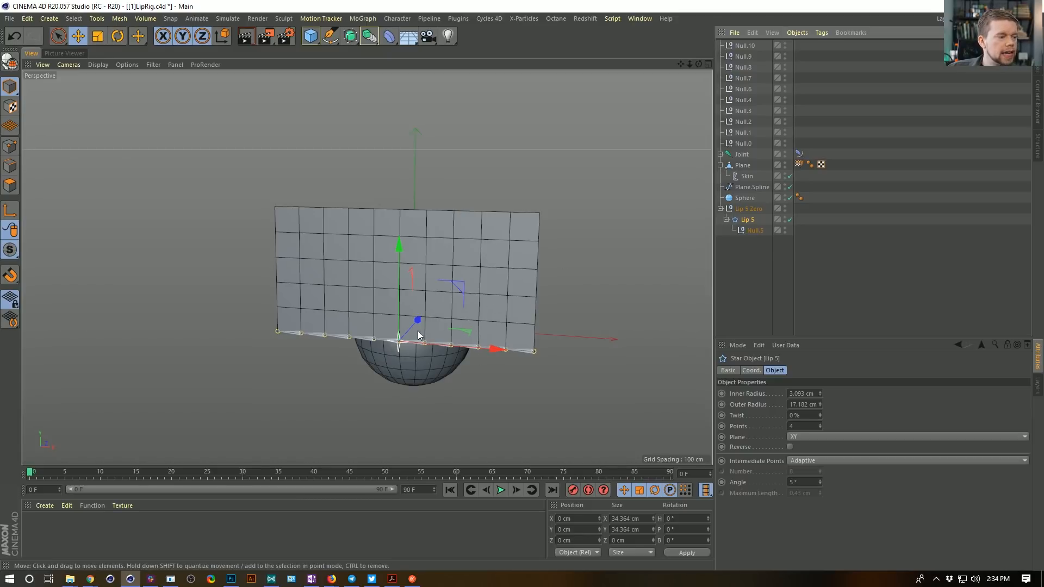
Test the Lip 5 control by moving it to about -17 cm in X and 97 cm in Y, and reset its X and Y positions to 0.
{"action": "left_click", "coordinate": [504, 377]}
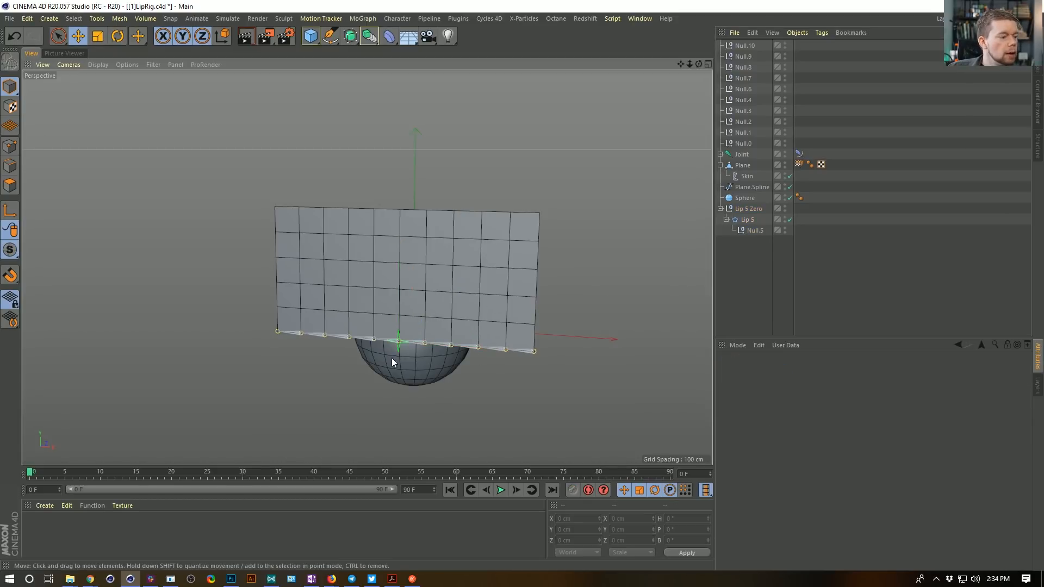
{"action": "left_click", "coordinate": [401, 365]}
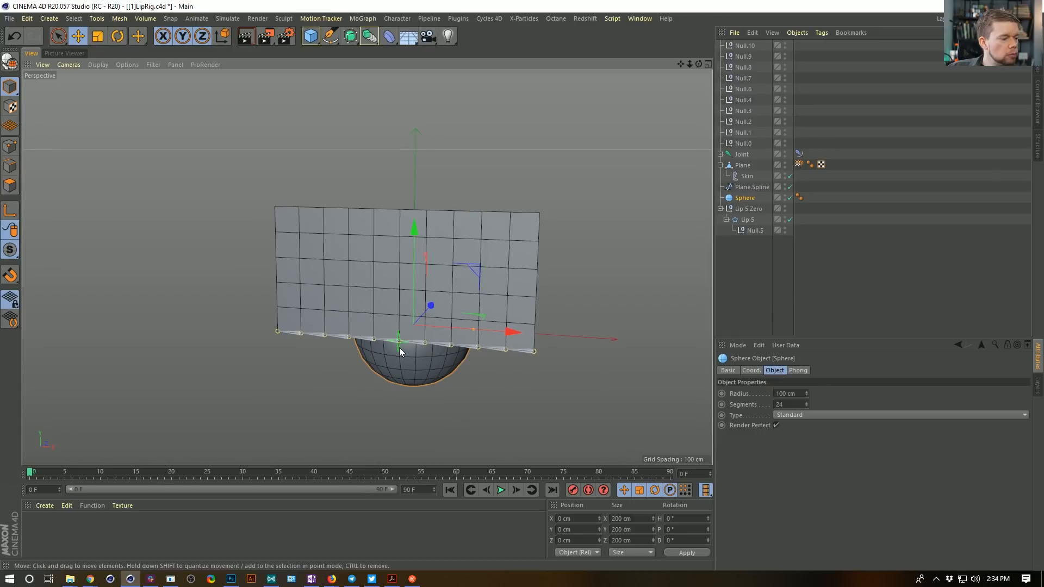
{"action": "left_click", "coordinate": [399, 347]}
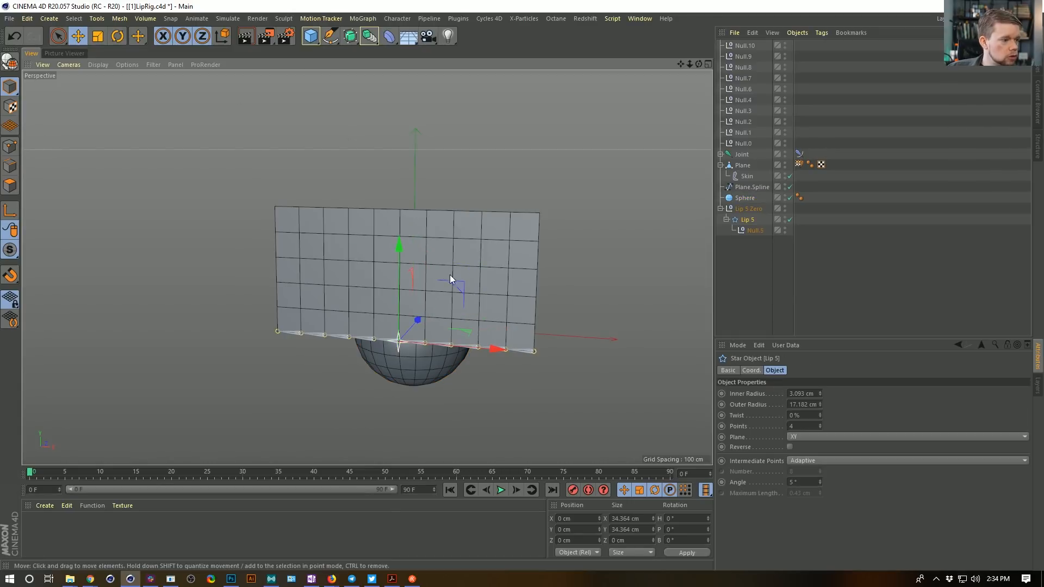
{"action": "left_click_drag", "start_coordinate": [461, 285], "coordinate": [451, 223]}
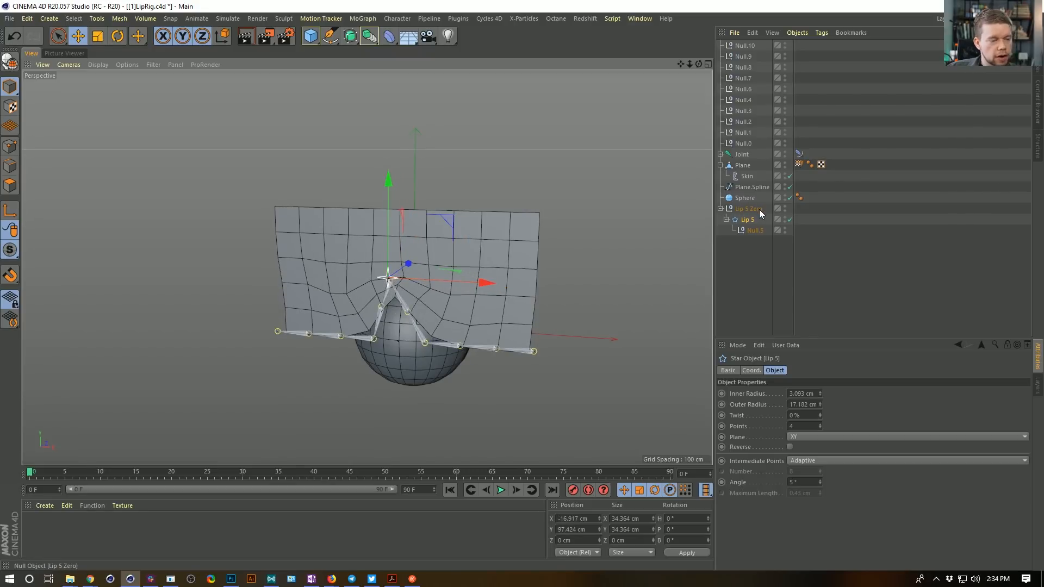
{"action": "left_click", "coordinate": [753, 371]}
{"action": "double_click", "coordinate": [759, 394]}
{"action": "type", "text": "0"}
{"action": "key", "text": "Tab"}
{"action": "type", "text": "0"}
{"action": "key", "text": "Return"}
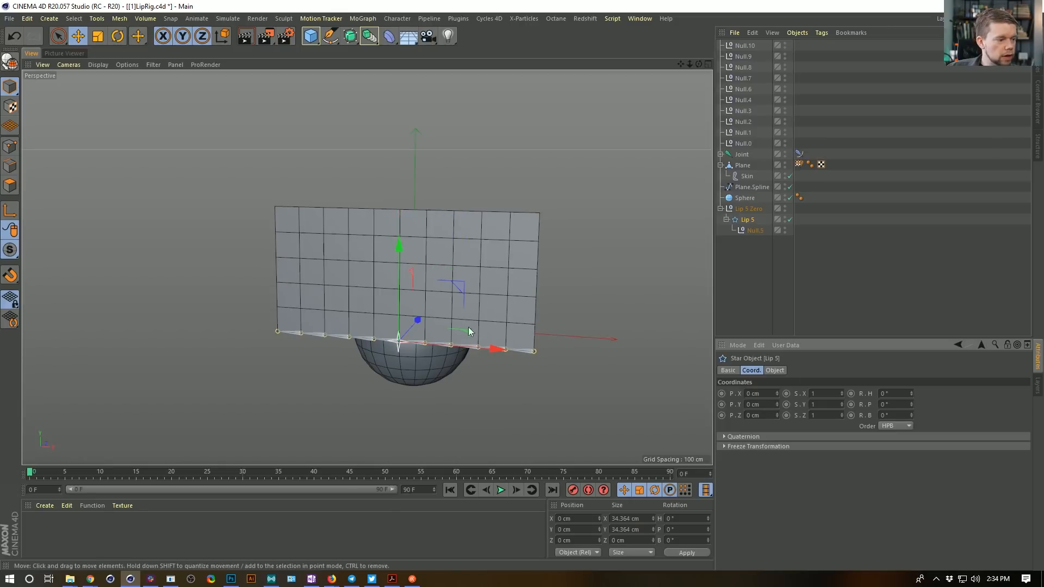
Move Lip 5 to about -27 cm in X and 102 cm in Y, and return it to zero with the Reset PSR command.
{"action": "left_click_drag", "start_coordinate": [463, 289], "coordinate": [445, 218]}
{"action": "key", "text": "shift+c"}
{"action": "type", "text": "psr"}
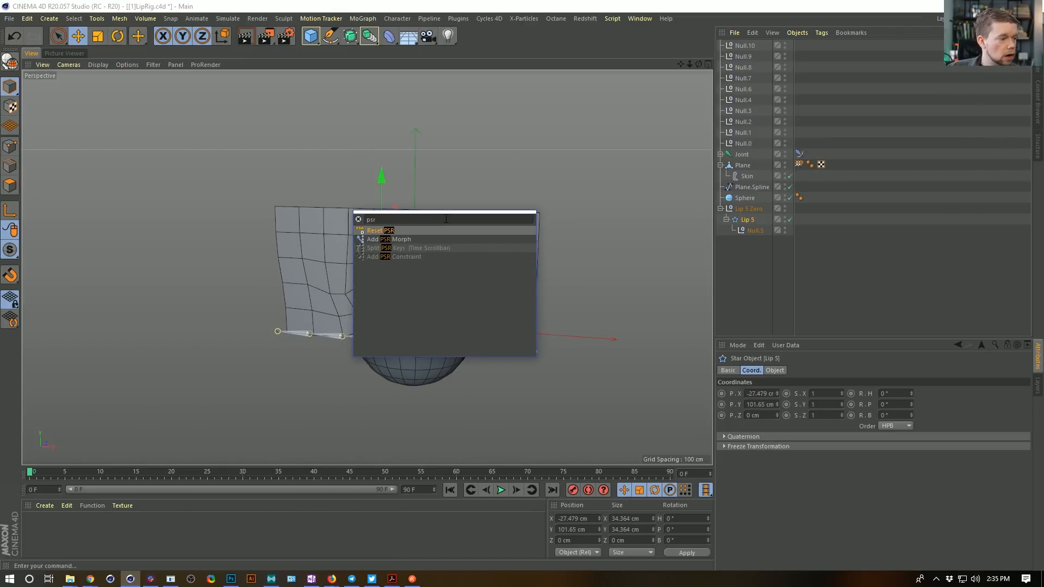
{"action": "key", "text": "Return"}
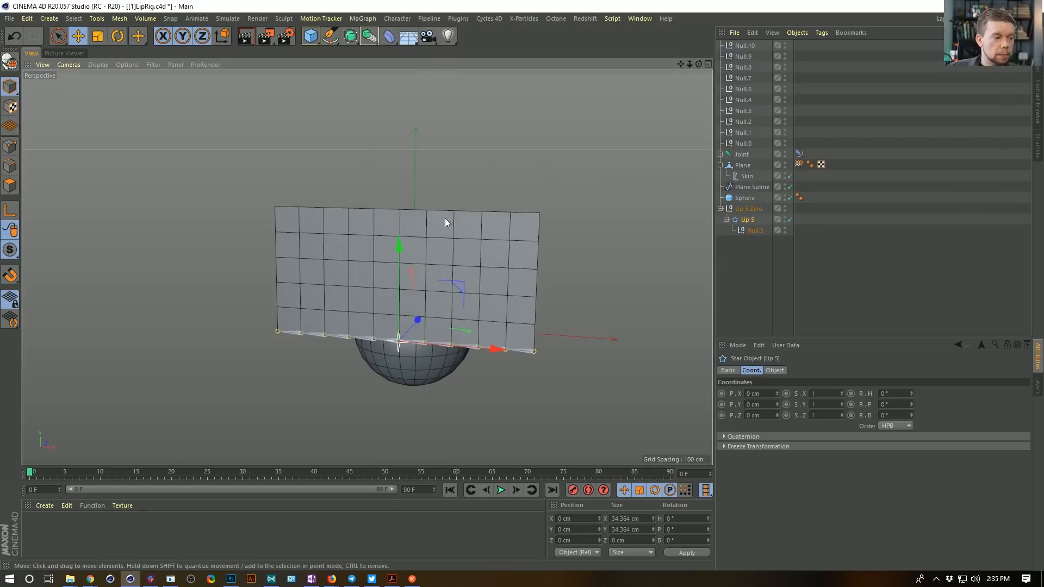
{"action": "left_click", "coordinate": [757, 447]}
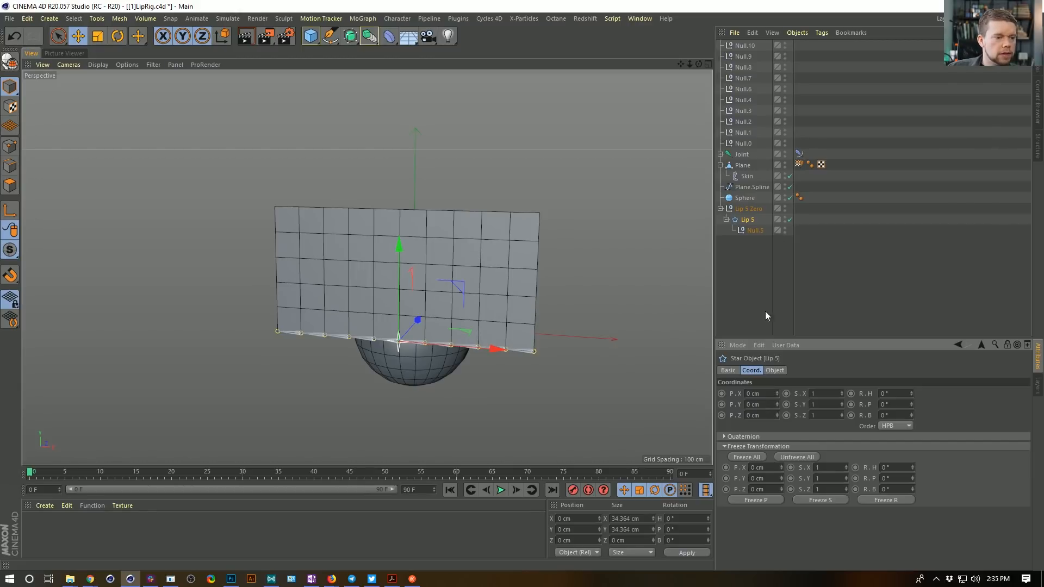
{"action": "left_click", "coordinate": [746, 446]}
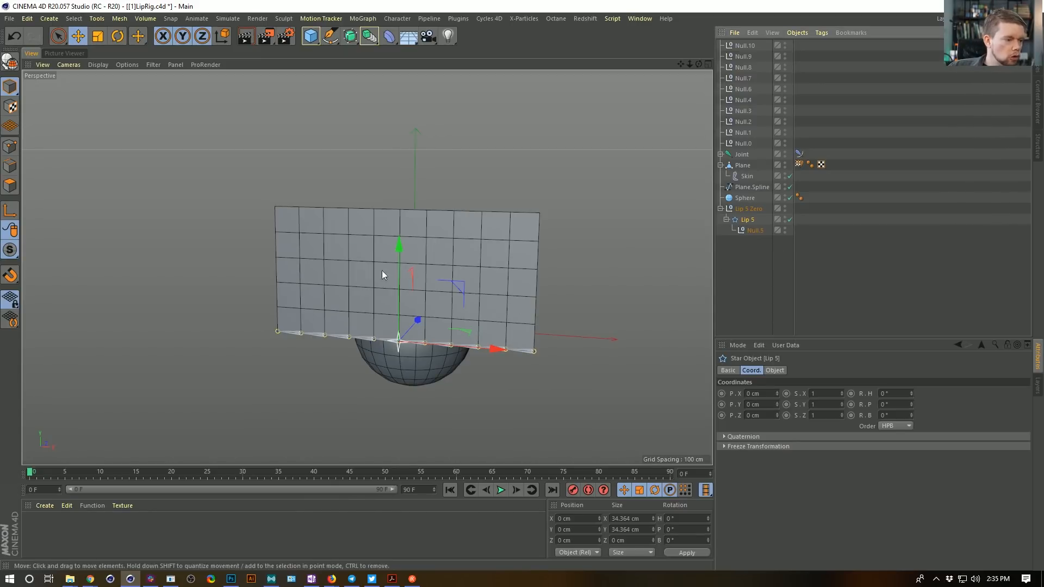
Try moving the Lip 5 star upward along Y, and undo the move.
{"action": "left_click_drag", "start_coordinate": [402, 259], "coordinate": [403, 200]}
{"action": "left_click_drag", "start_coordinate": [399, 235], "coordinate": [398, 233]}
{"action": "key", "text": "ctrl+z"}
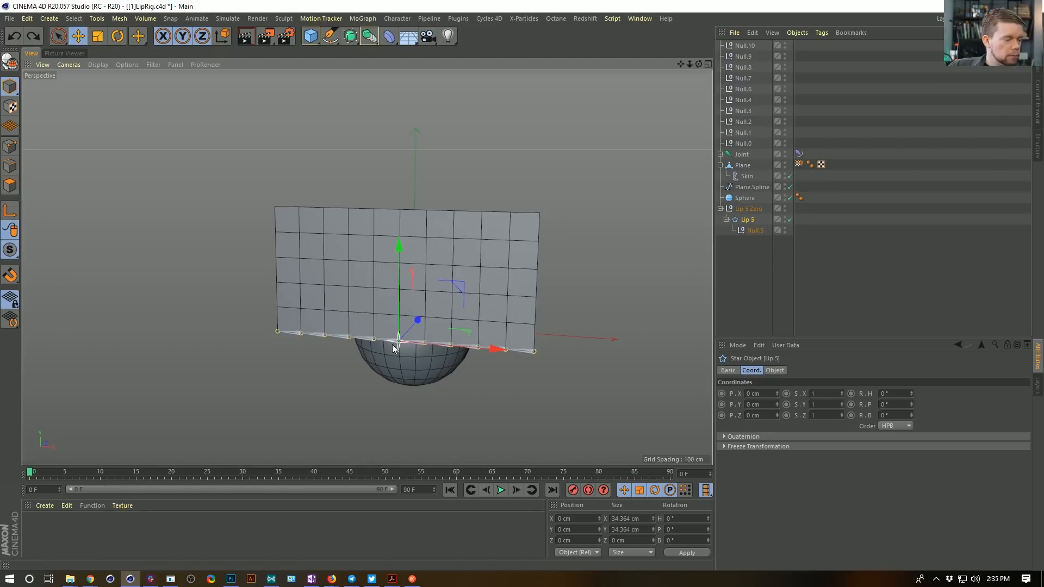
Duplicate the Lip 5 Zero hierarchy and rename the copy's parent null Lip 6 Zero and its star Lip 6.
{"action": "left_click", "coordinate": [753, 210]}
{"action": "left_click_drag", "start_coordinate": [752, 210], "coordinate": [750, 46], "text": "ctrl"}
{"action": "left_click_drag", "start_coordinate": [744, 224], "coordinate": [746, 236]}
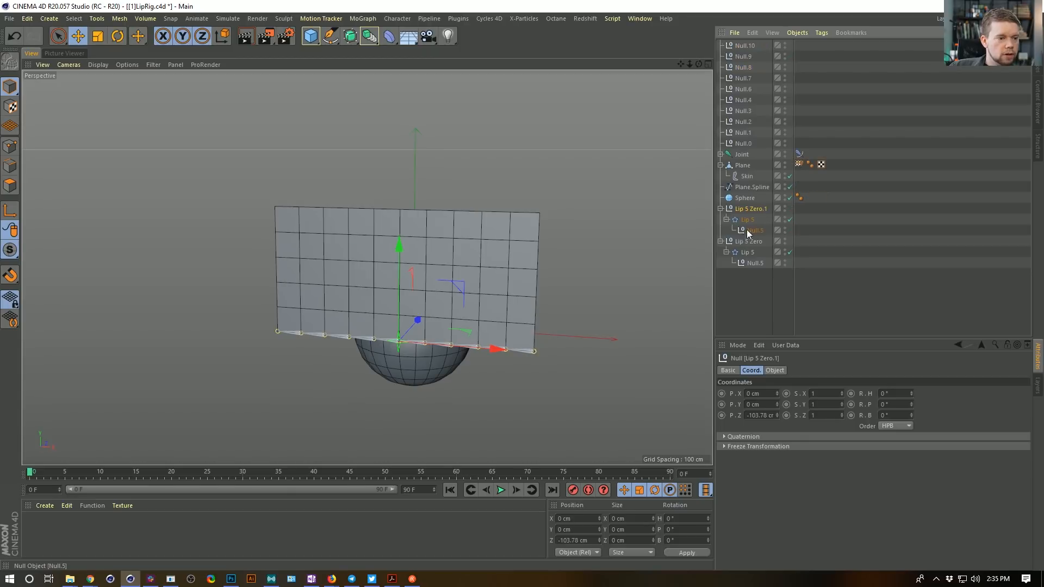
{"action": "double_click", "coordinate": [753, 209]}
{"action": "left_click", "coordinate": [750, 209]}
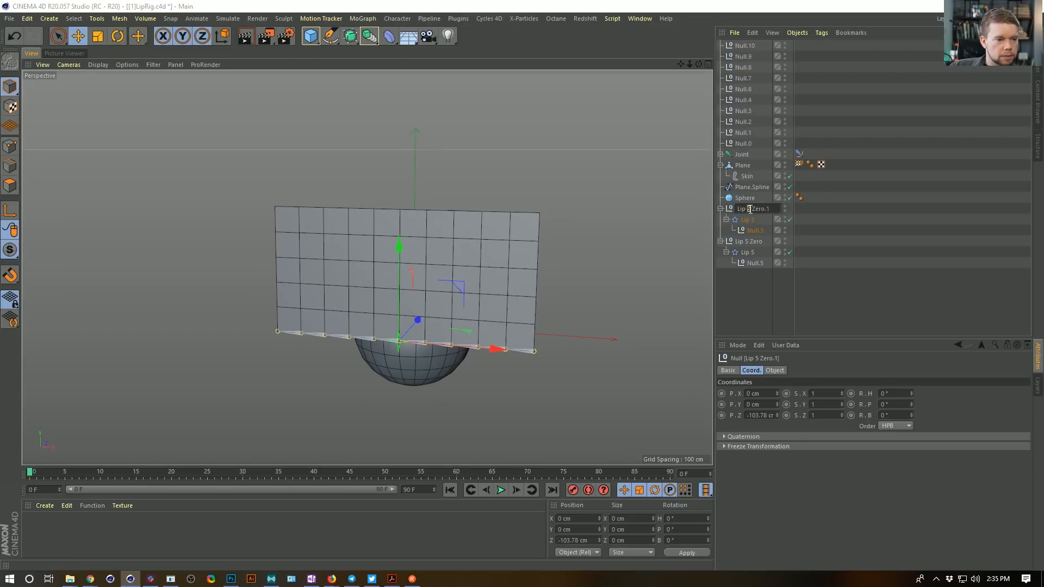
{"action": "key", "text": "Delete"}
{"action": "key", "text": "Return"}
{"action": "double_click", "coordinate": [748, 219]}
{"action": "left_click_drag", "start_coordinate": [752, 220], "coordinate": [785, 218]}
{"action": "type", "text": "6"}
{"action": "key", "text": "Return"}
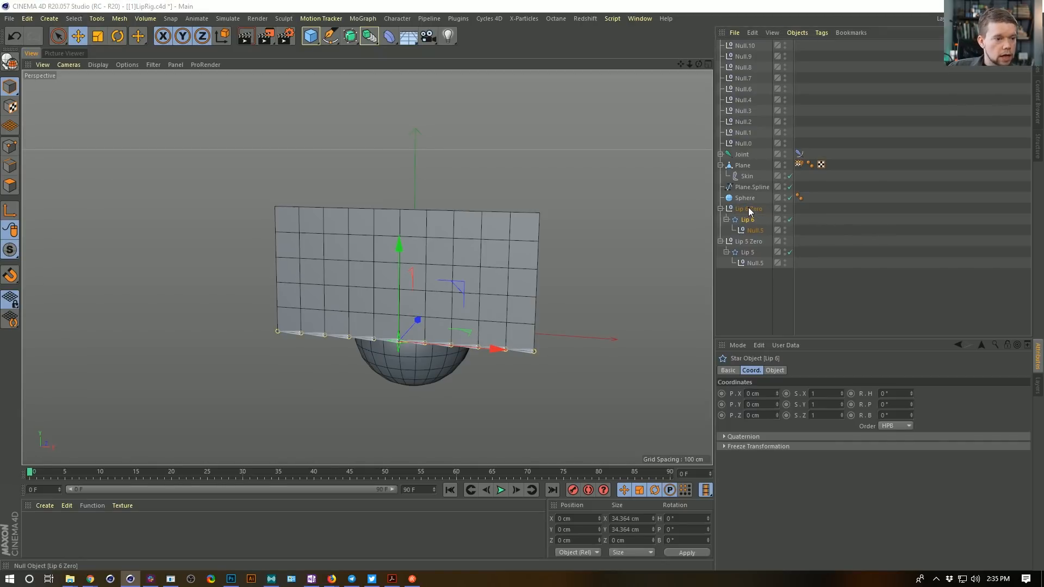
Move Lip 6 Zero to -40 cm in X so its star lines up with Null.6 on the plane's edge.
{"action": "left_click", "coordinate": [747, 87]}
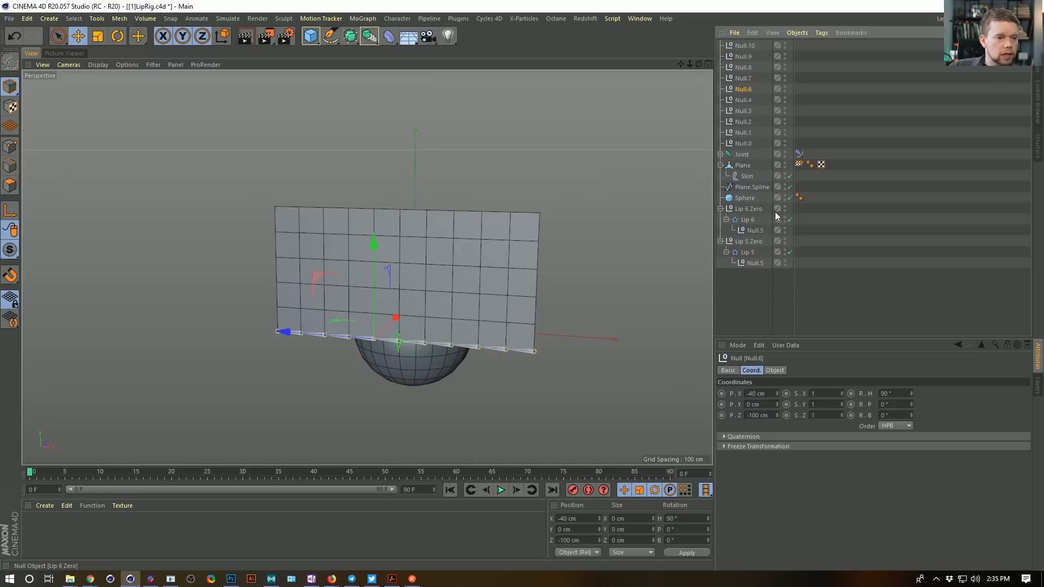
{"action": "left_click", "coordinate": [748, 209]}
{"action": "left_click_drag", "start_coordinate": [496, 344], "coordinate": [473, 347]}
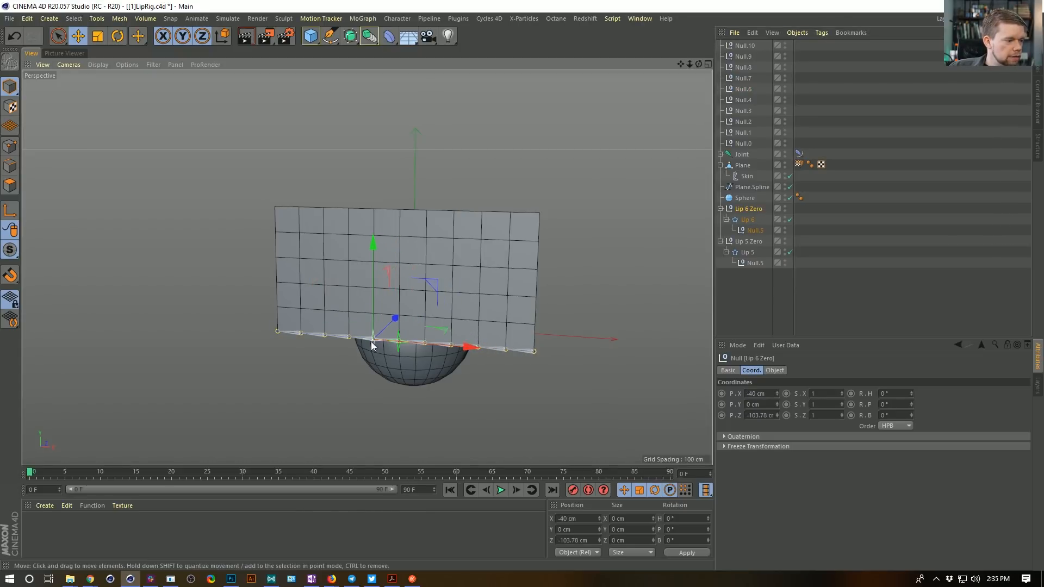
{"action": "scroll", "coordinate": [373, 340], "scroll_direction": "up", "scroll_amount": 10}
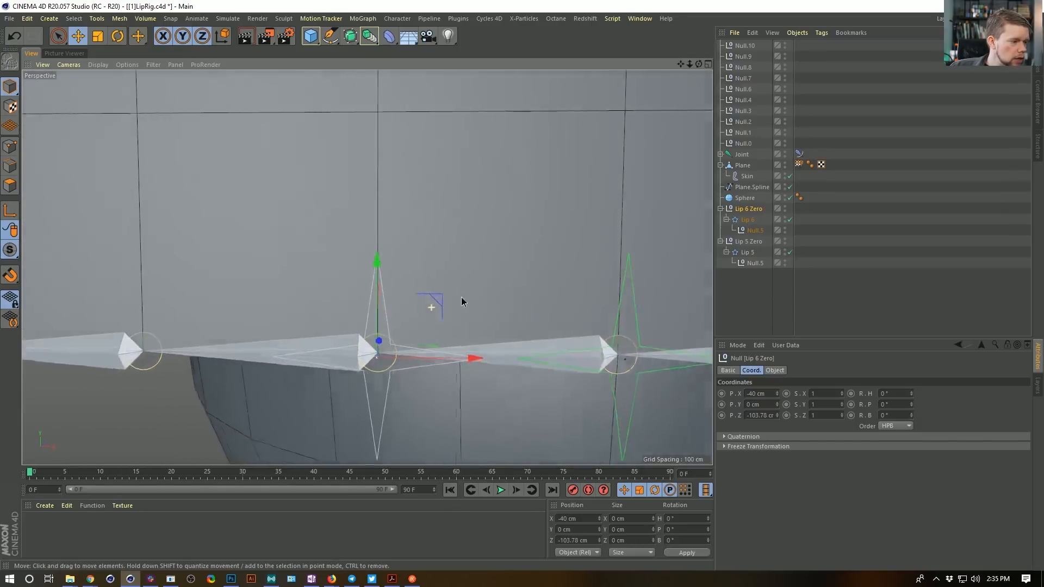
{"action": "left_click_drag", "start_coordinate": [461, 297], "coordinate": [385, 334], "text": "alt"}
{"action": "right_click_drag", "start_coordinate": [462, 331], "coordinate": [364, 333], "text": "alt"}
{"action": "right_click_drag", "start_coordinate": [515, 337], "coordinate": [419, 228], "text": "alt"}
{"action": "left_click_drag", "start_coordinate": [419, 229], "coordinate": [462, 266], "text": "alt"}
{"action": "right_click_drag", "start_coordinate": [463, 267], "coordinate": [713, 231], "text": "alt"}
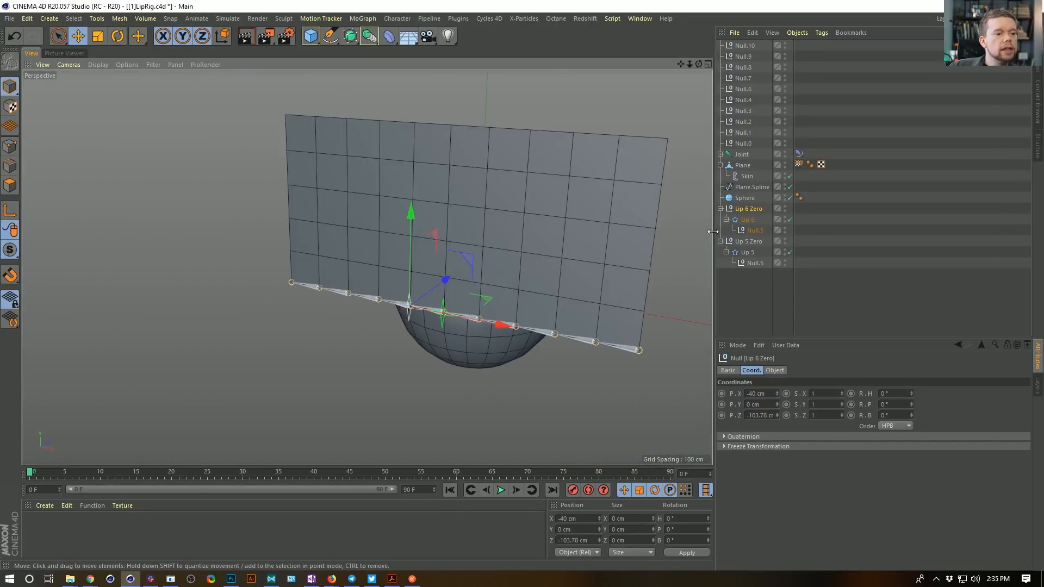
Delete the copied Null.5 under Lip 6 and make Null.6 a child of the Lip 6 star.
{"action": "left_click", "coordinate": [755, 230]}
{"action": "key", "text": "Delete"}
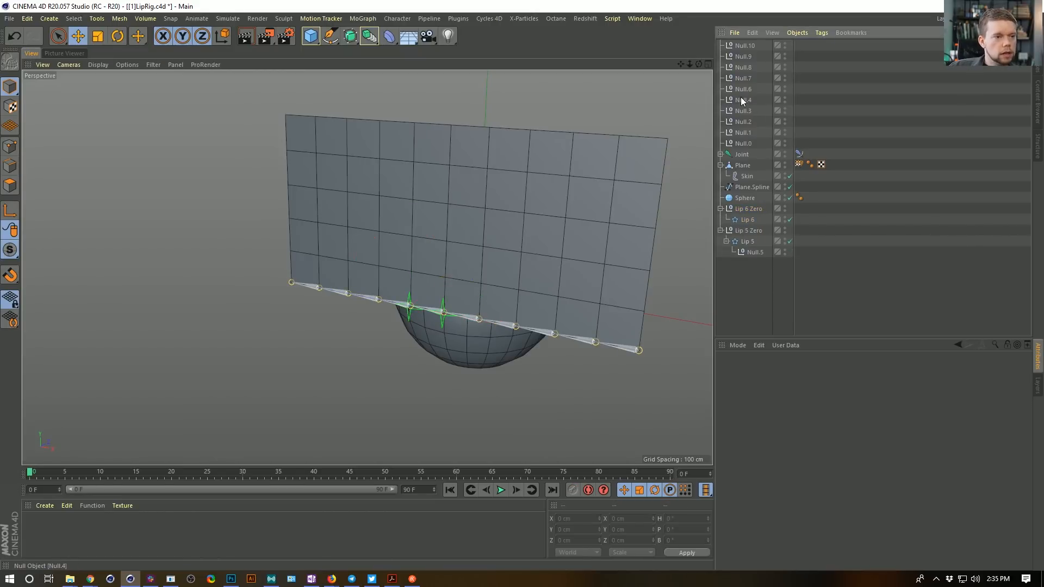
{"action": "left_click_drag", "start_coordinate": [742, 91], "coordinate": [747, 218]}
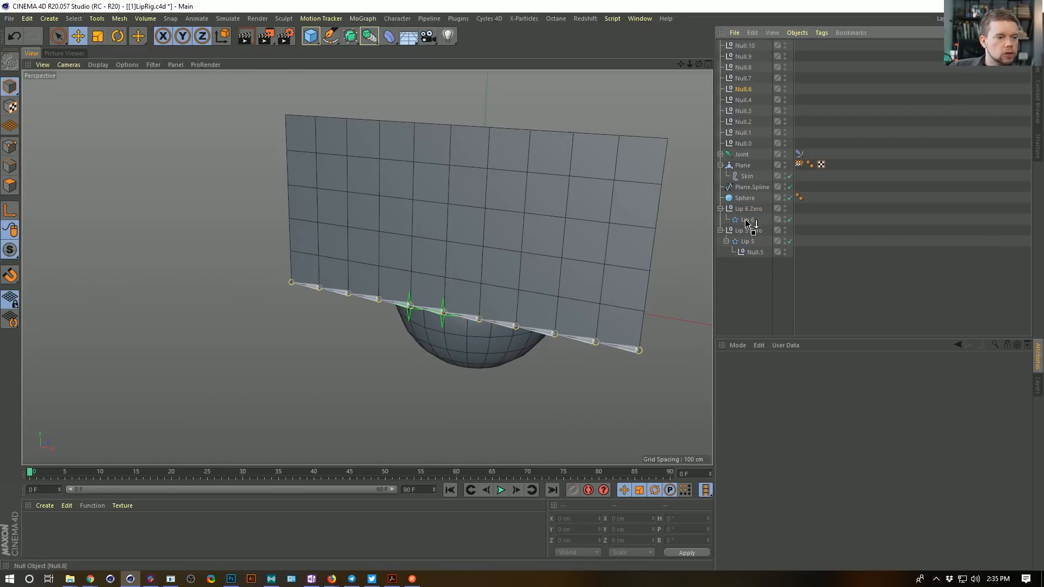
Try moving the Lip 6 control upward along Y, and undo the move.
{"action": "left_click", "coordinate": [747, 209]}
{"action": "left_click_drag", "start_coordinate": [422, 224], "coordinate": [406, 157]}
{"action": "key", "text": "ctrl+z"}
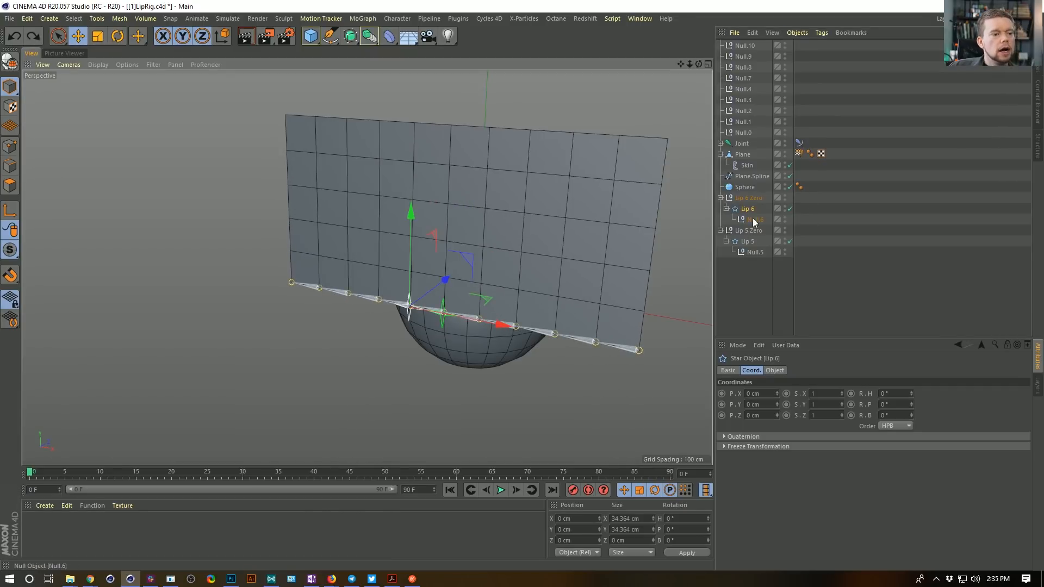
Duplicate the Lip 6 Zero hierarchy and rename the copy's parent null Lip 4 Zero and its star Lip 4.
{"action": "left_click_drag", "start_coordinate": [745, 194], "coordinate": [758, 284], "text": "ctrl"}
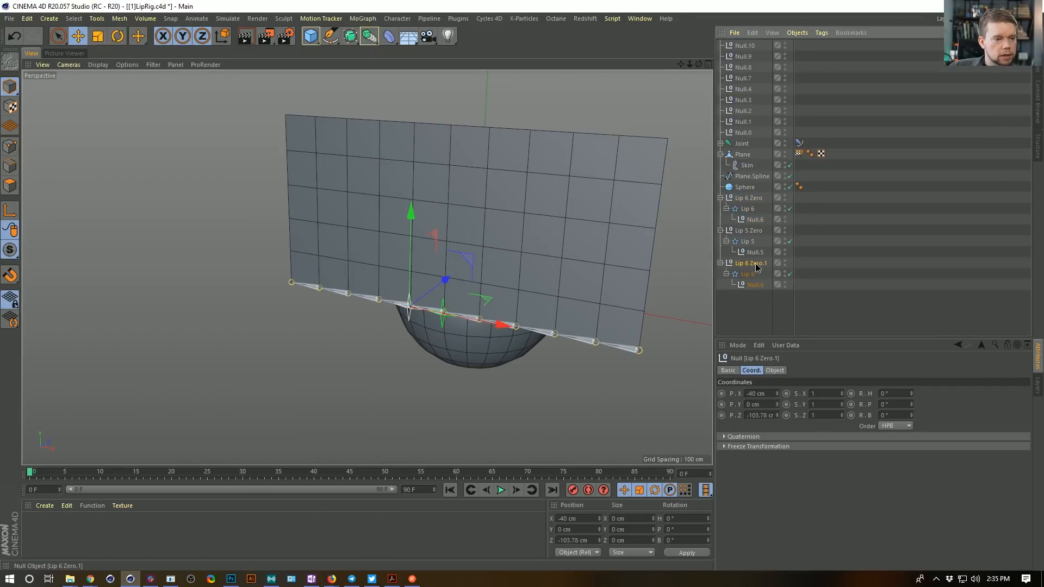
{"action": "double_click", "coordinate": [756, 264]}
{"action": "double_click", "coordinate": [749, 263]}
{"action": "type", "text": "4"}
{"action": "key", "text": "End"}
{"action": "key", "text": "BackSpace"}
{"action": "key", "text": "BackSpace"}
{"action": "left_click", "coordinate": [753, 275]}
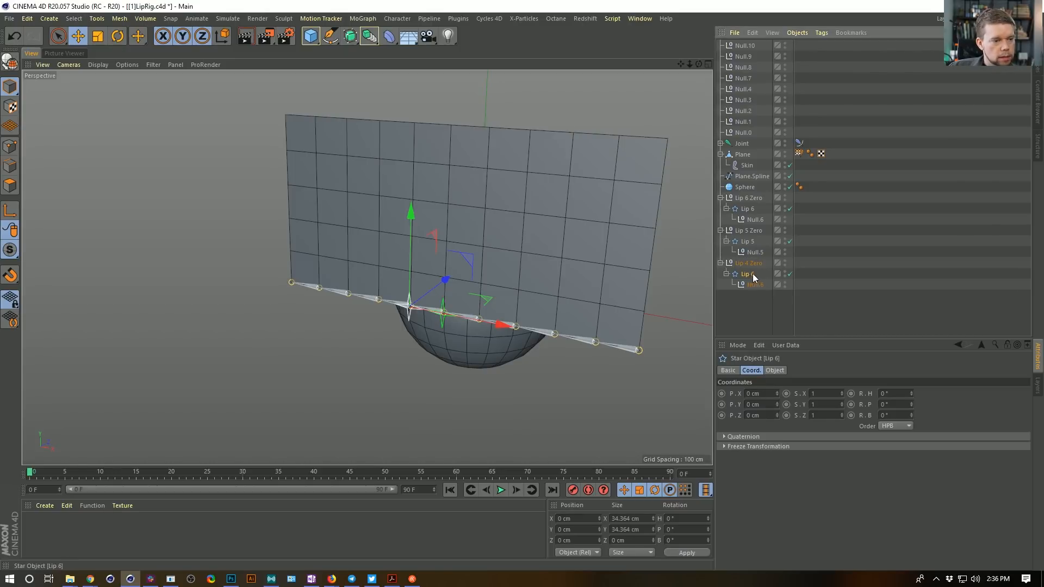
{"action": "double_click", "coordinate": [753, 275]}
{"action": "type", "text": "4"}
{"action": "key", "text": "Return"}
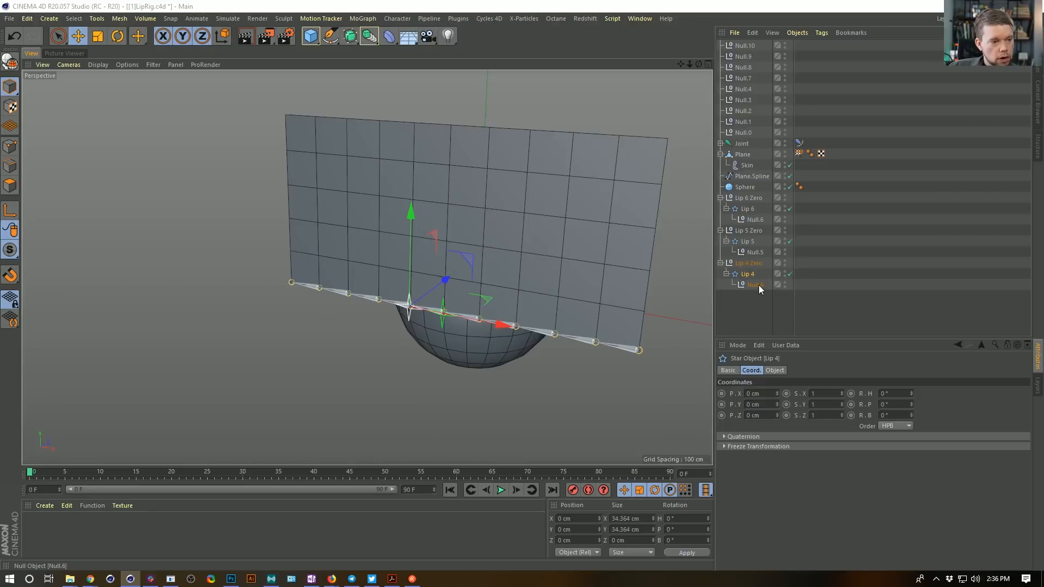
Delete the copied Null.6 under Lip 4 and move Lip 4 Zero to 40 cm in X.
{"action": "left_click", "coordinate": [758, 285]}
{"action": "key", "text": "Delete"}
{"action": "left_click", "coordinate": [749, 262]}
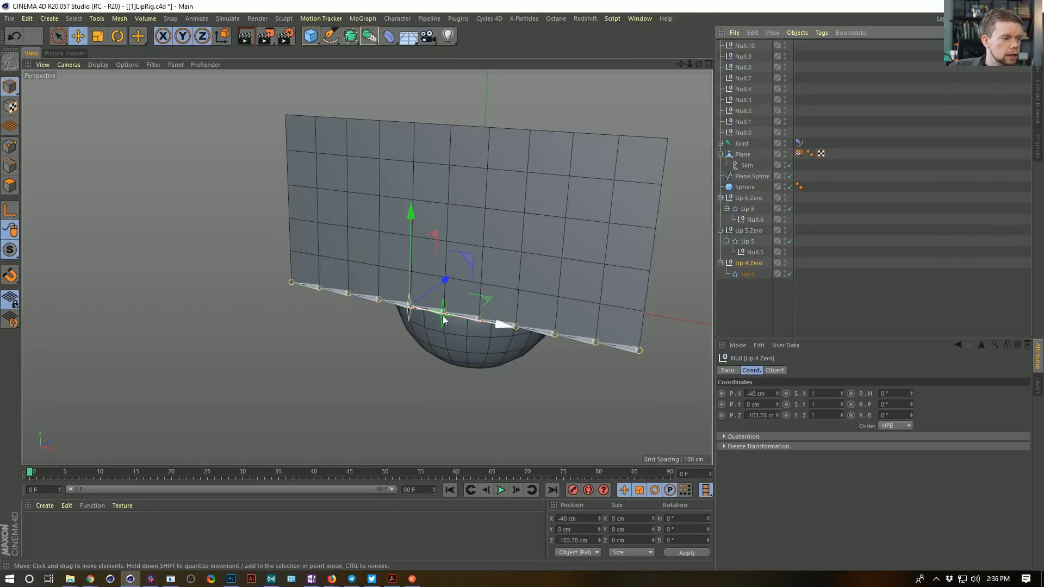
{"action": "left_click_drag", "start_coordinate": [504, 321], "coordinate": [578, 330]}
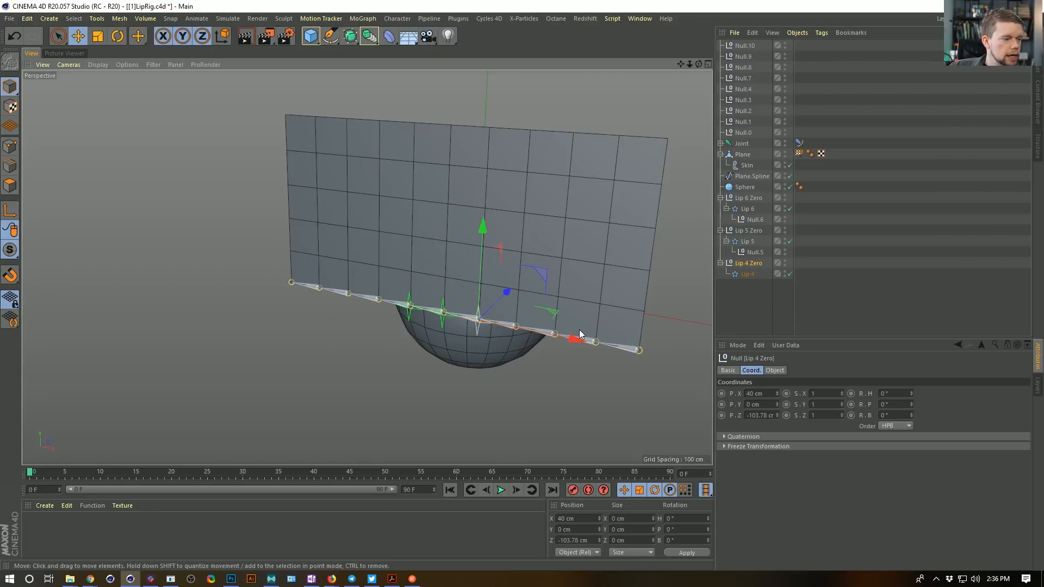
Make Null.4 a child of the Lip 4 star and test the control by moving it to about 29 cm in Y.
{"action": "left_click_drag", "start_coordinate": [736, 89], "coordinate": [751, 273]}
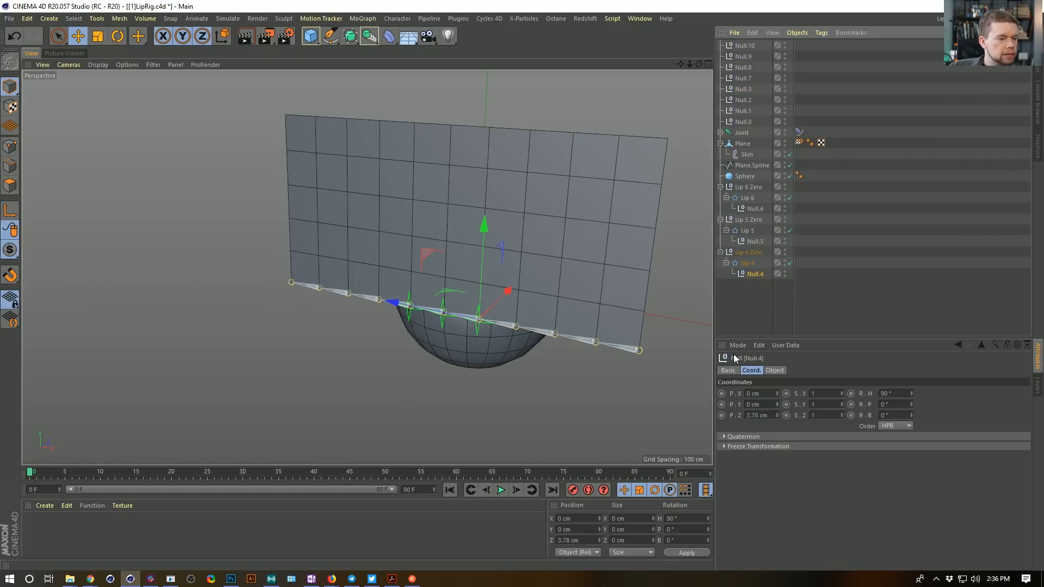
{"action": "left_click", "coordinate": [753, 264]}
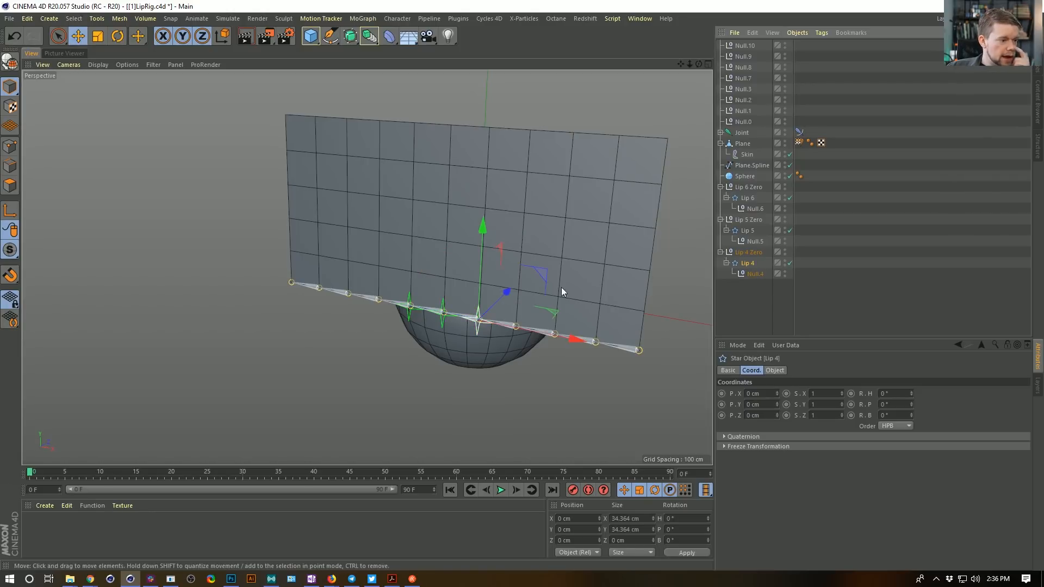
{"action": "left_click_drag", "start_coordinate": [483, 247], "coordinate": [488, 215]}
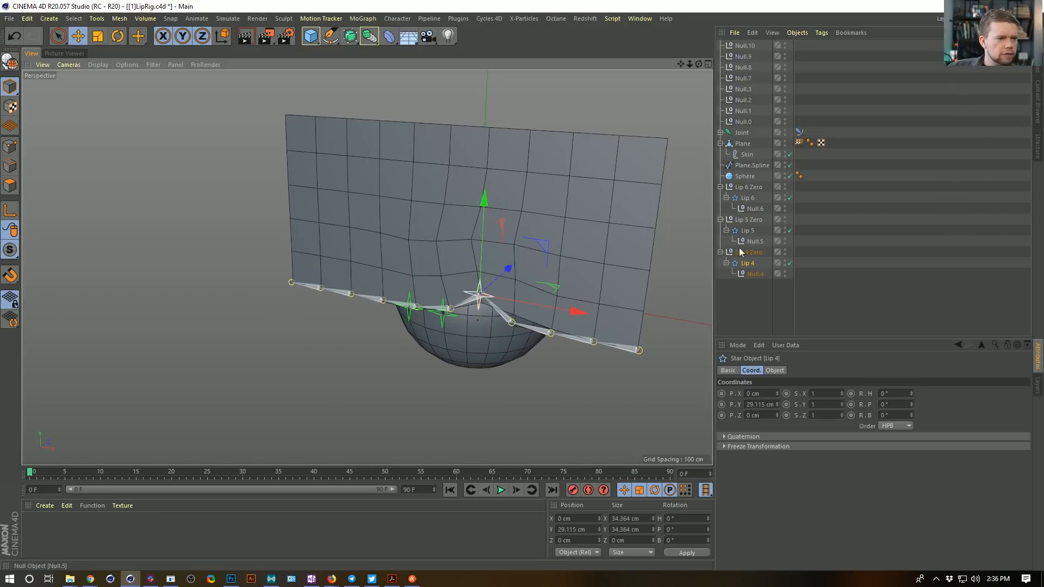
Switch the viewport to Gouraud shading without lines, and hide the Joint chain and Plane.Spline in the viewport.
{"action": "key", "text": "n"}
{"action": "key", "text": "a"}
{"action": "left_click_drag", "start_coordinate": [524, 285], "coordinate": [557, 266], "text": "alt"}
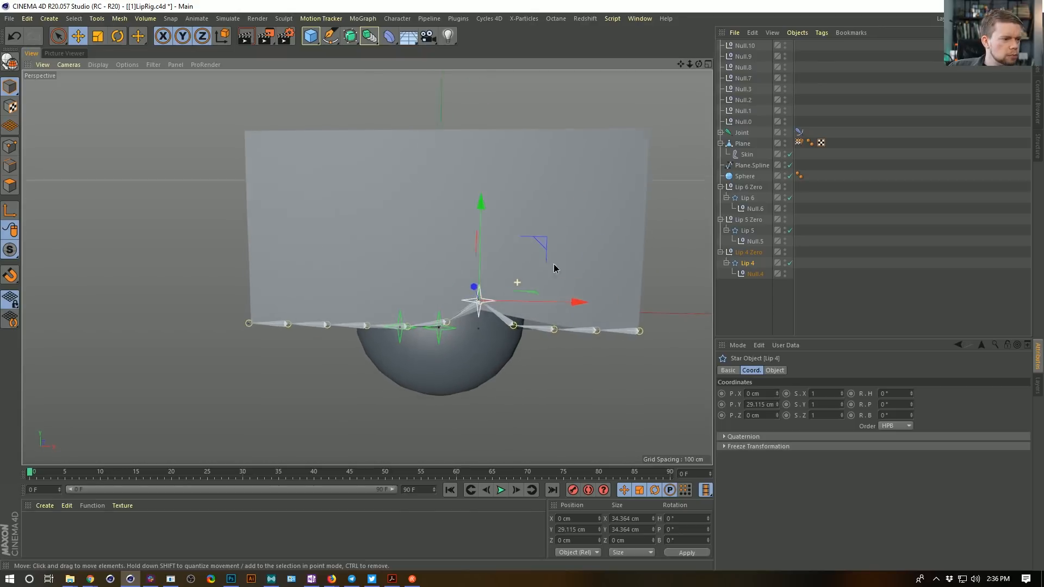
{"action": "left_click", "coordinate": [784, 131]}
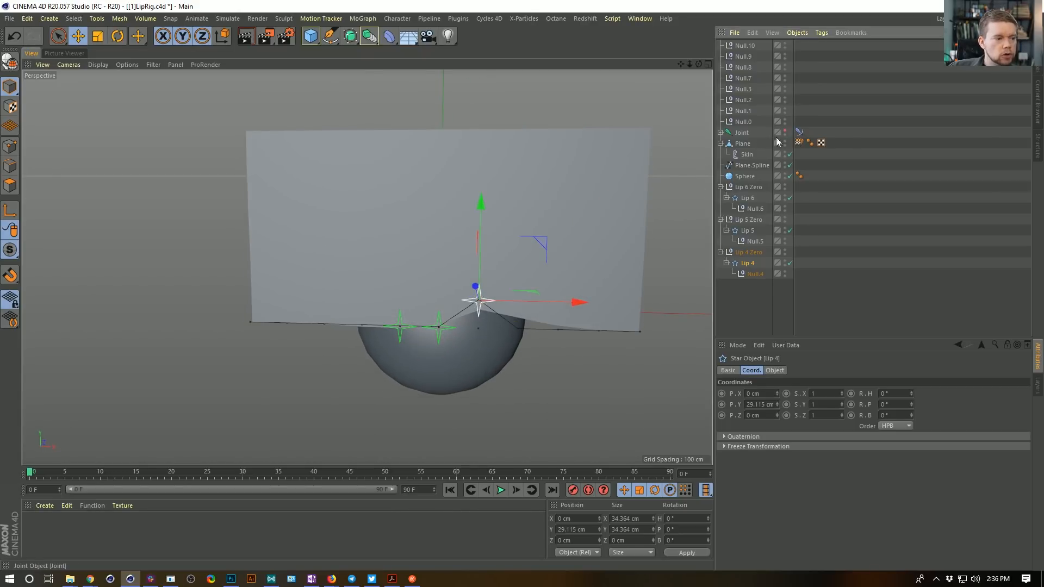
{"action": "left_click", "coordinate": [785, 163]}
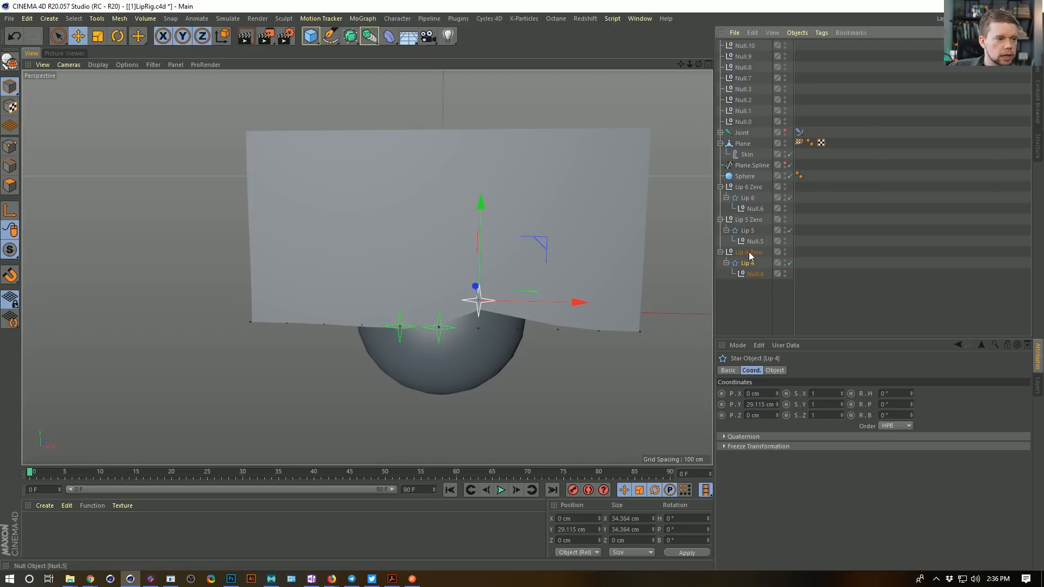
{"action": "left_click_drag", "start_coordinate": [574, 298], "coordinate": [530, 299], "text": "alt"}
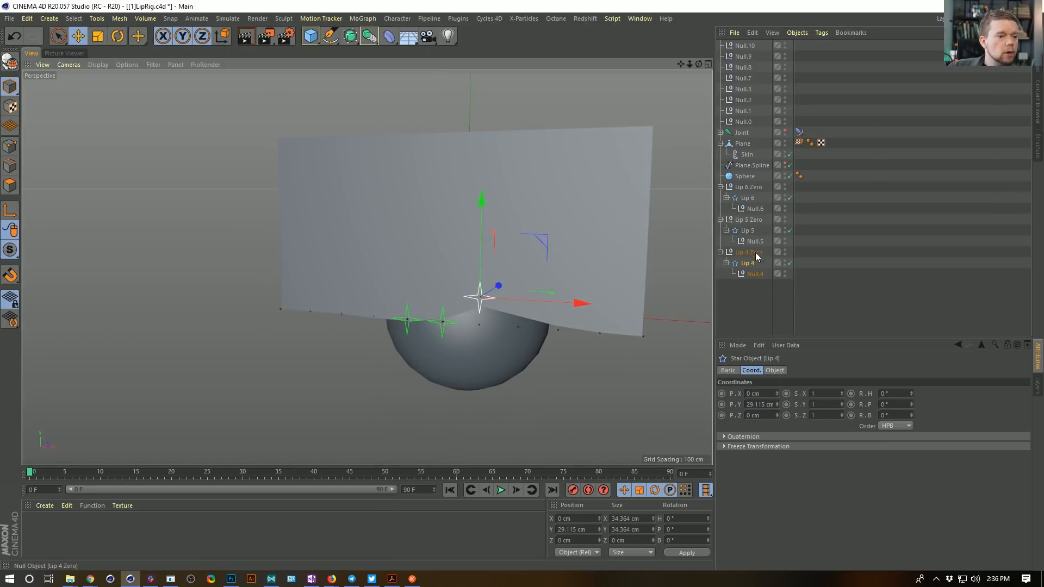
Test the Lip 5 control by moving it to about 65 cm in Y.
{"action": "left_click", "coordinate": [747, 230]}
{"action": "left_click_drag", "start_coordinate": [444, 249], "coordinate": [452, 188]}
Create a new default material and apply it to the plane.
{"action": "double_click", "coordinate": [76, 536]}
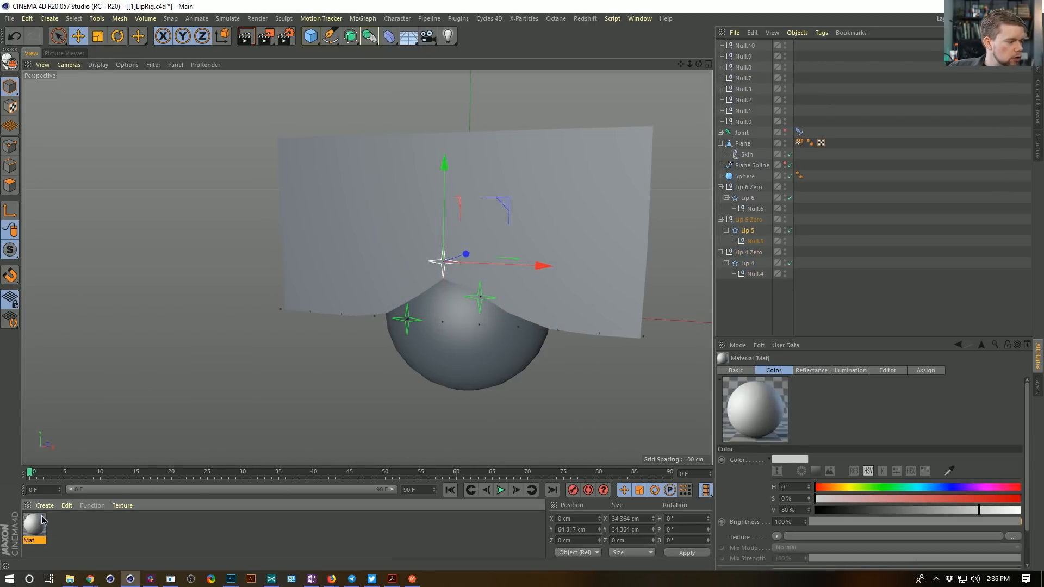
{"action": "left_click_drag", "start_coordinate": [35, 526], "coordinate": [344, 180]}
{"action": "left_click_drag", "start_coordinate": [400, 270], "coordinate": [517, 265], "text": "alt"}
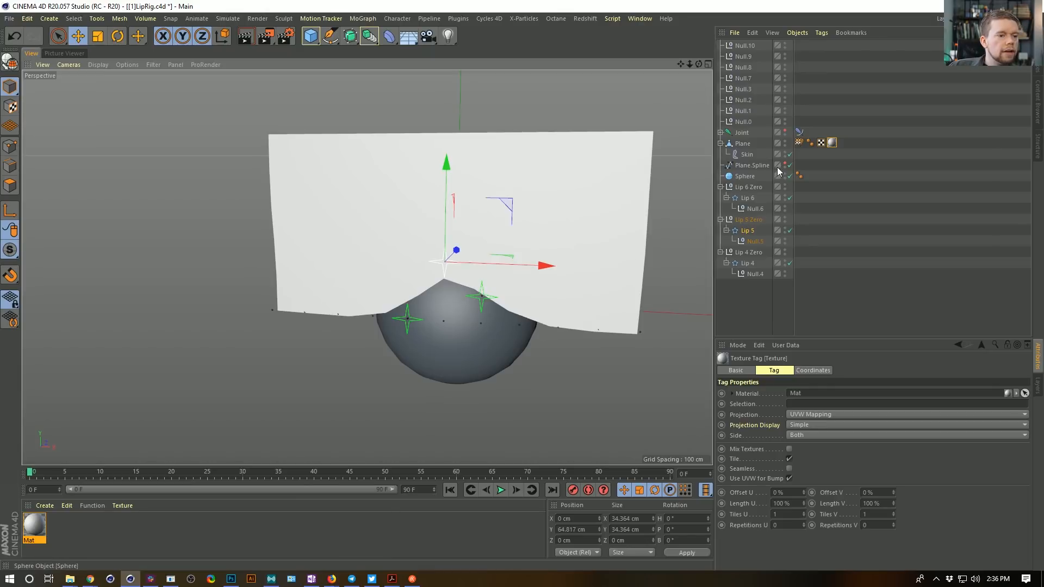
Test the Lip 6 control by moving it to about 60 cm in Y.
{"action": "left_click", "coordinate": [748, 197]}
{"action": "left_click_drag", "start_coordinate": [408, 225], "coordinate": [405, 173]}
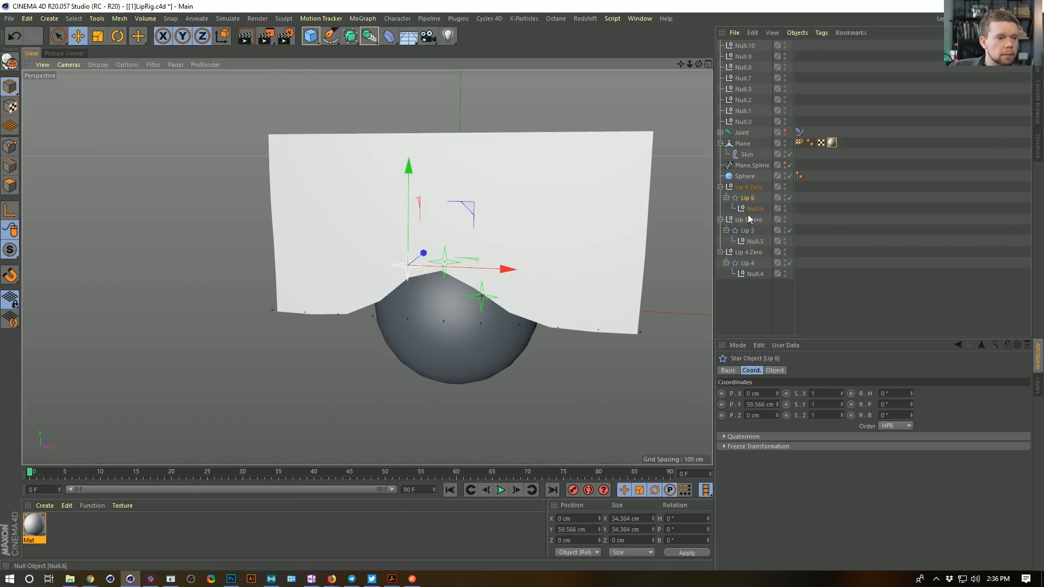
Try moving Lip 5 to about -30 cm in X and 4 cm in Y, and undo those moves while keeping Lip 6 raised.
{"action": "left_click", "coordinate": [747, 230]}
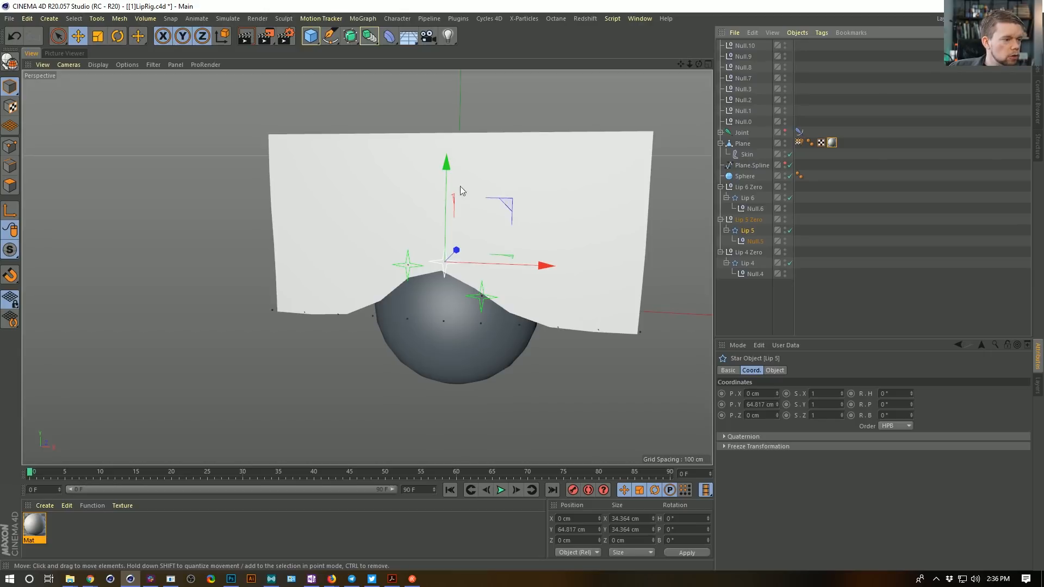
{"action": "left_click_drag", "start_coordinate": [446, 169], "coordinate": [441, 220]}
{"action": "left_click_drag", "start_coordinate": [506, 260], "coordinate": [478, 263]}
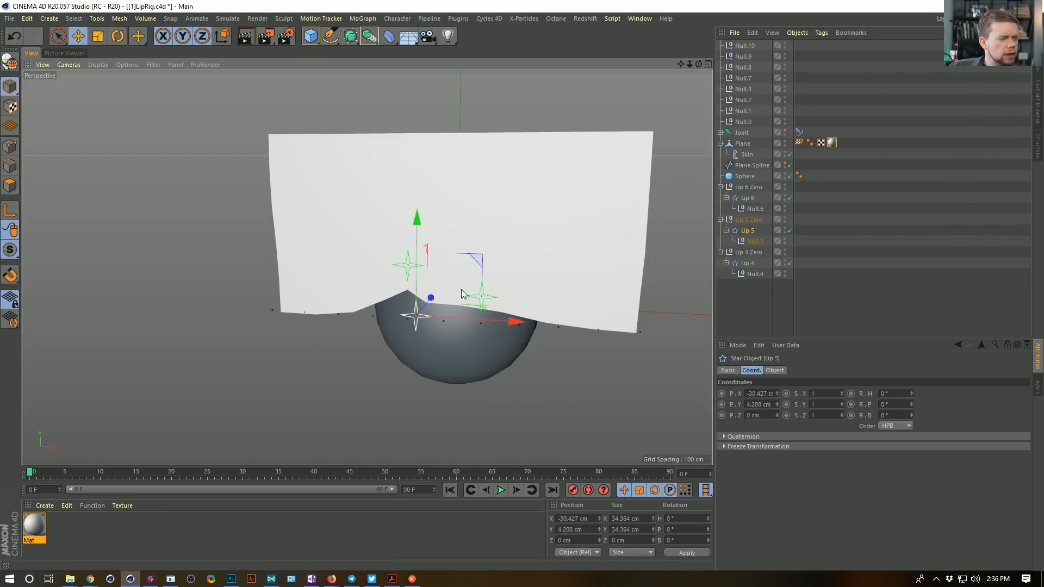
{"action": "key", "text": "ctrl+z"}
{"action": "key", "text": "ctrl+z"}
{"action": "key", "text": "ctrl+z"}
{"action": "key", "text": "ctrl+z"}
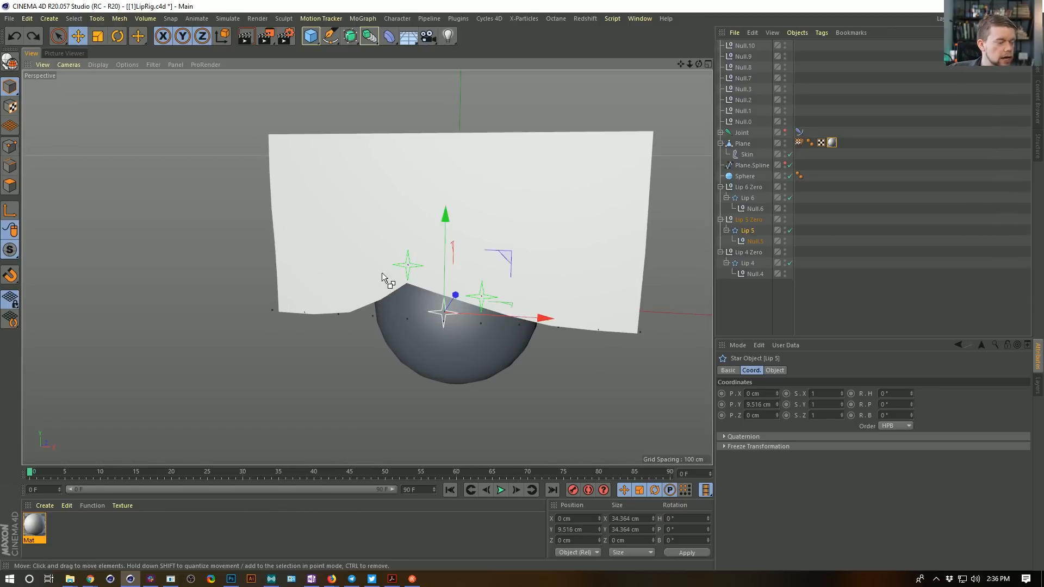
{"action": "key", "text": "ctrl+z"}
{"action": "key", "text": "ctrl+z"}
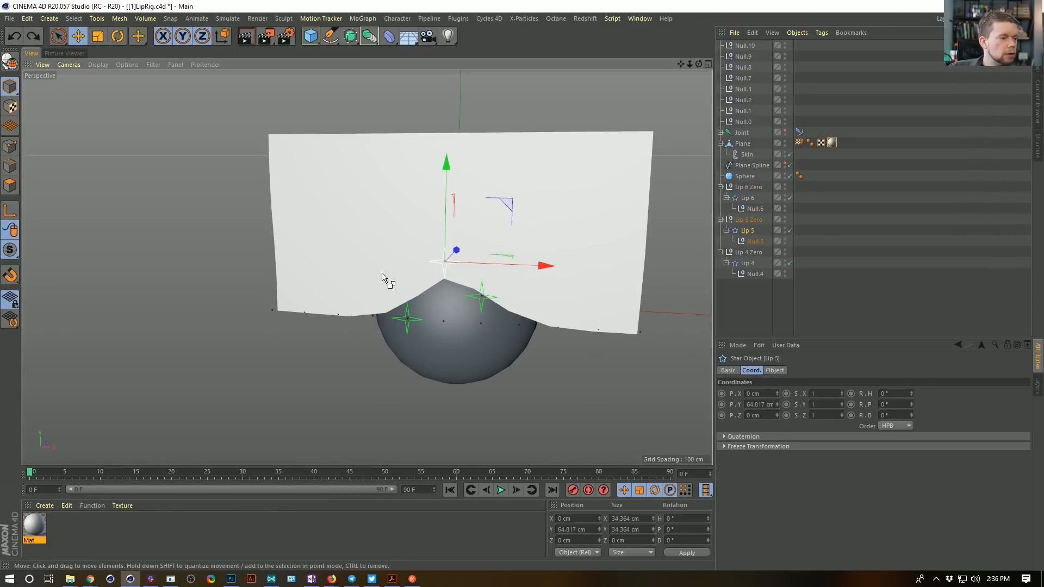
{"action": "left_click", "coordinate": [34, 36]}
{"action": "left_click", "coordinate": [34, 35]}
{"action": "left_click", "coordinate": [34, 35]}
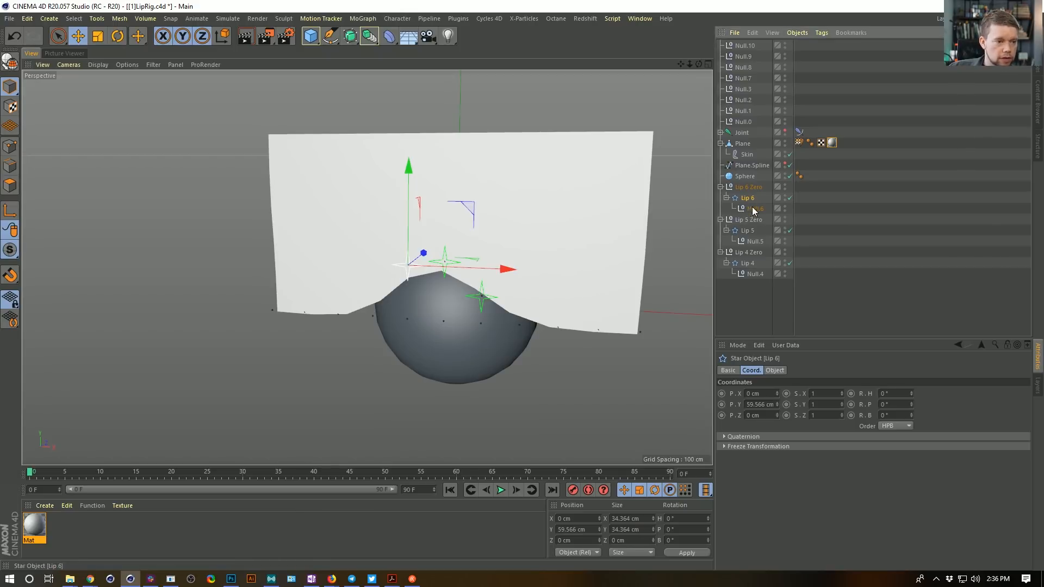
Reset the Y position of the Lip 6, Lip 5 and Lip 4 stars together to 0.
{"action": "left_click", "coordinate": [744, 232], "text": "ctrl"}
{"action": "left_click", "coordinate": [745, 265], "text": "ctrl"}
{"action": "left_click", "coordinate": [753, 405]}
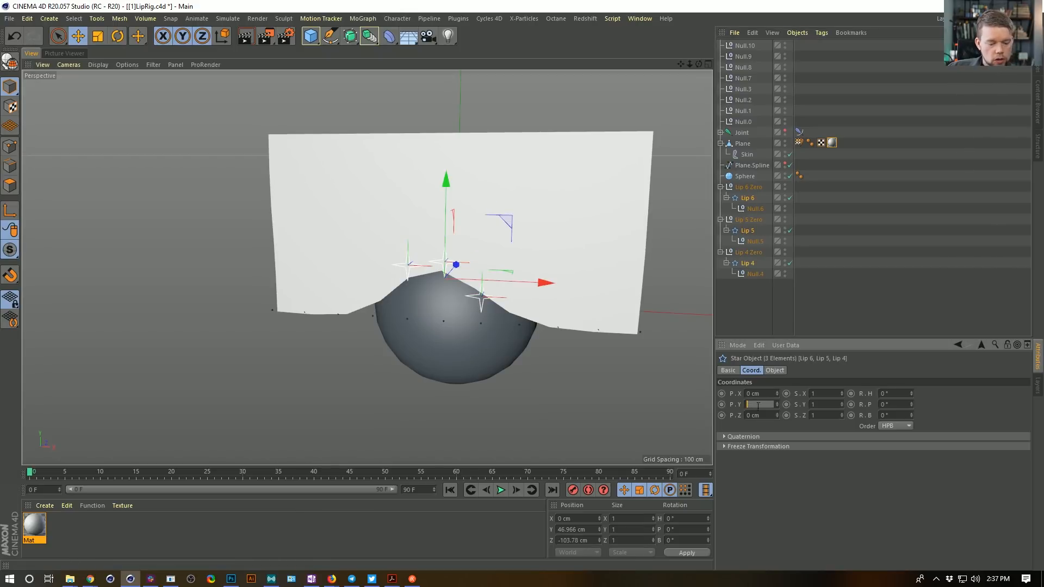
{"action": "type", "text": "0"}
{"action": "key", "text": "Return"}
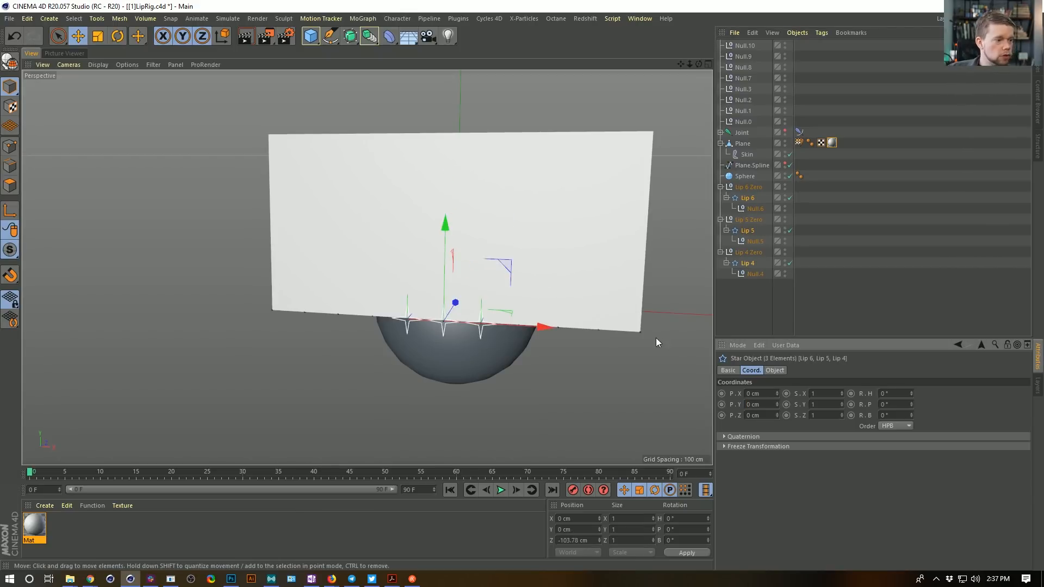
Clear the selection and add a new null object at the scene origin.
{"action": "left_click", "coordinate": [758, 305]}
{"action": "mouse_move", "coordinate": [485, 267]}
{"action": "left_mouse_down", "text": "alt"}
{"action": "mouse_move", "coordinate": [494, 279]}
{"action": "mouse_move", "coordinate": [484, 281]}
{"action": "left_mouse_up", "text": "alt"}
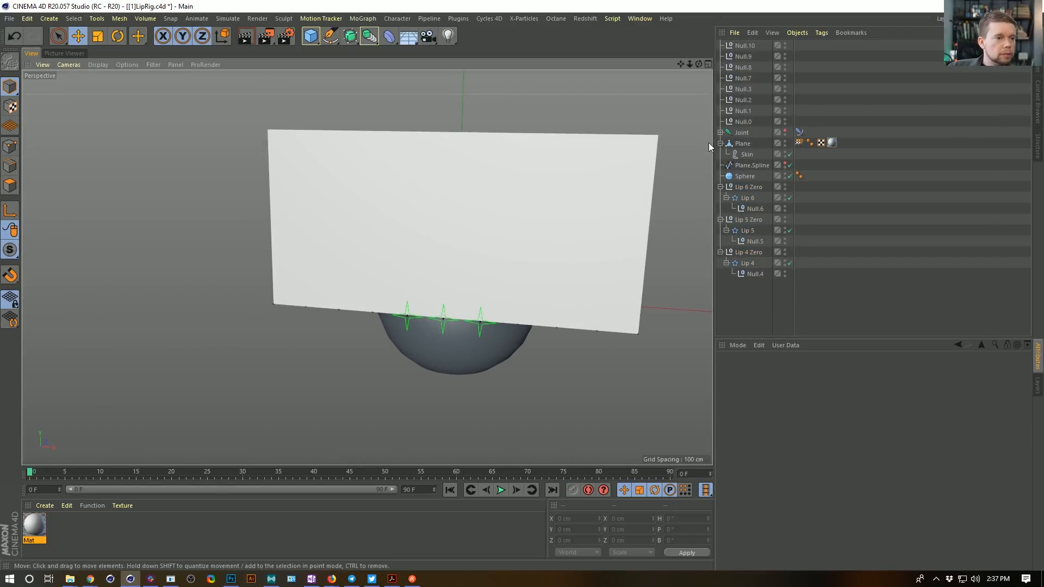
{"action": "left_click", "coordinate": [57, 21]}
{"action": "mouse_move", "coordinate": [52, 35]}
{"action": "left_click", "coordinate": [103, 35]}
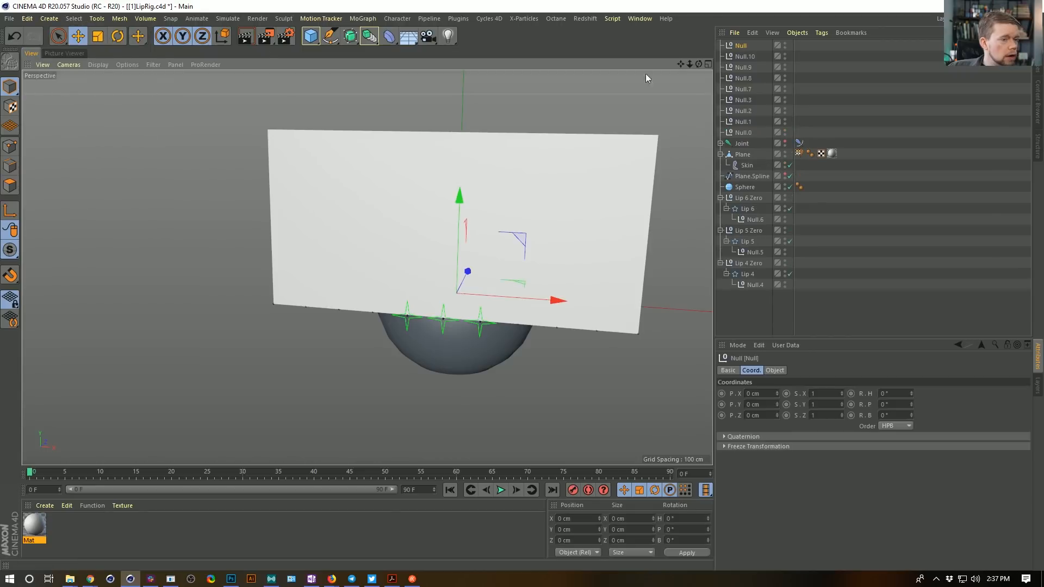
Rename the newly added null at the top of the object hierarchy as Rig.
{"action": "double_click", "coordinate": [744, 43]}
{"action": "type", "text": "Ri"}
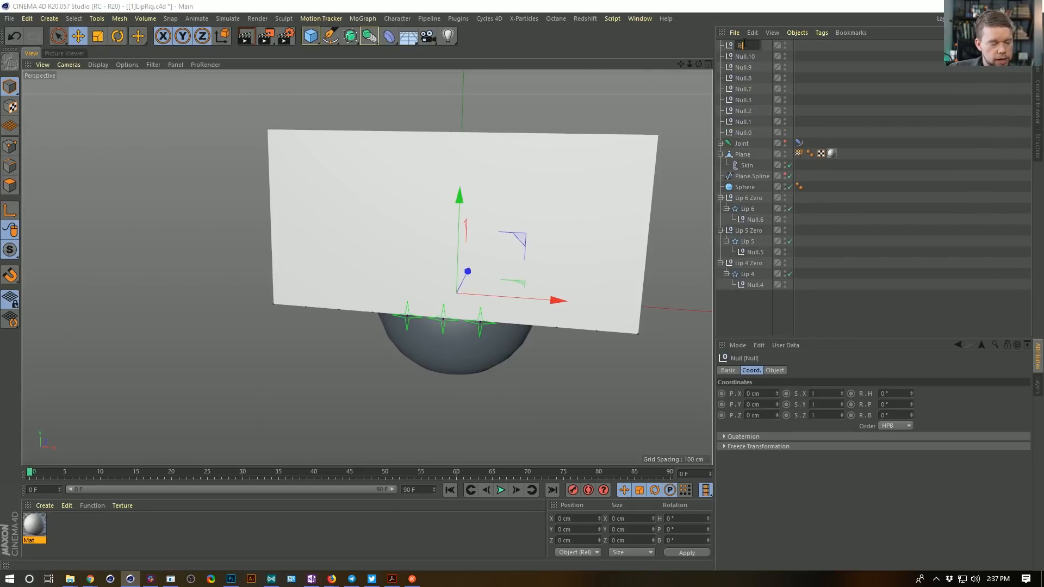
{"action": "type", "text": "g"}
{"action": "key", "text": "Return"}
Group the loose nulls from Null.10 through Null.0, the Joint and Plane.Spline under the Rig null, and collapse its hierarchy.
{"action": "left_click", "coordinate": [750, 57]}
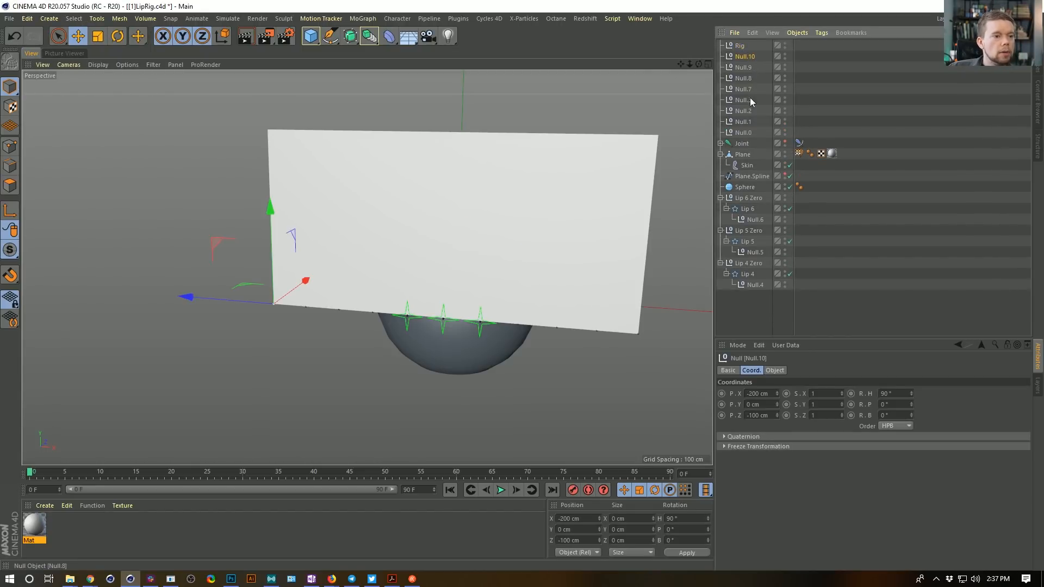
{"action": "left_click", "coordinate": [748, 144], "text": "shift"}
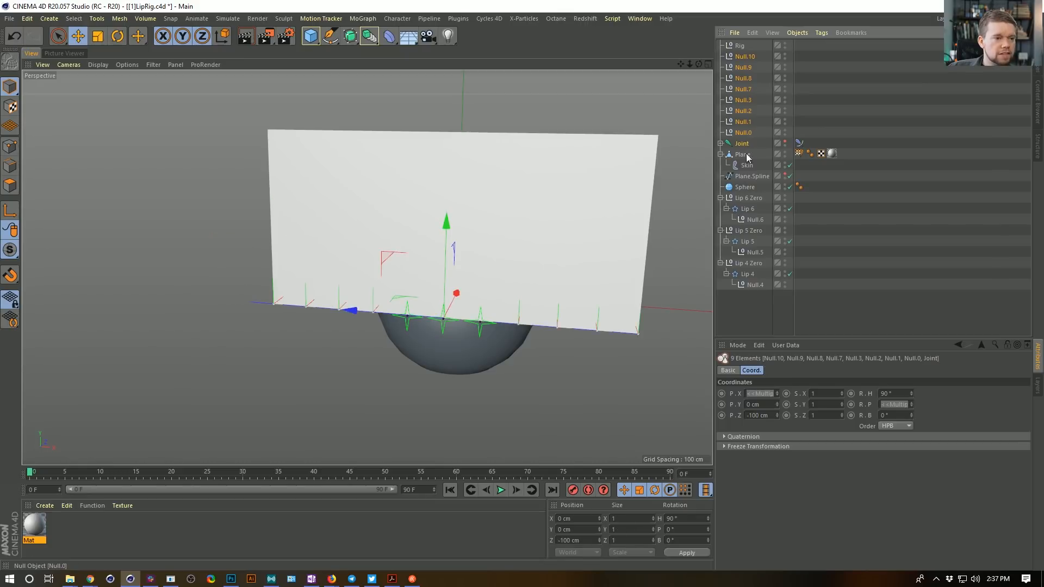
{"action": "left_click", "coordinate": [752, 176], "text": "ctrl"}
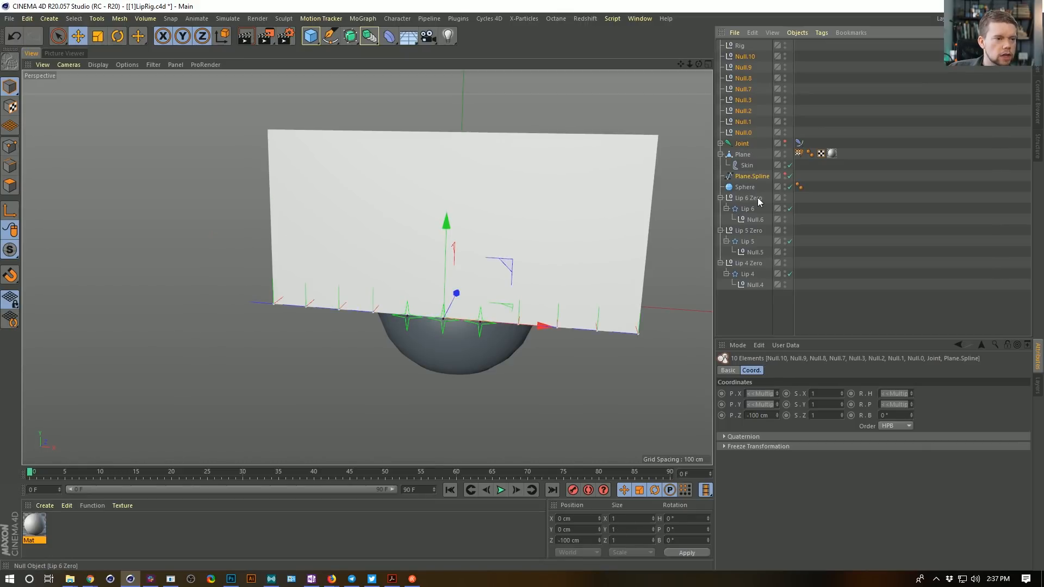
{"action": "left_click_drag", "start_coordinate": [745, 59], "coordinate": [743, 48]}
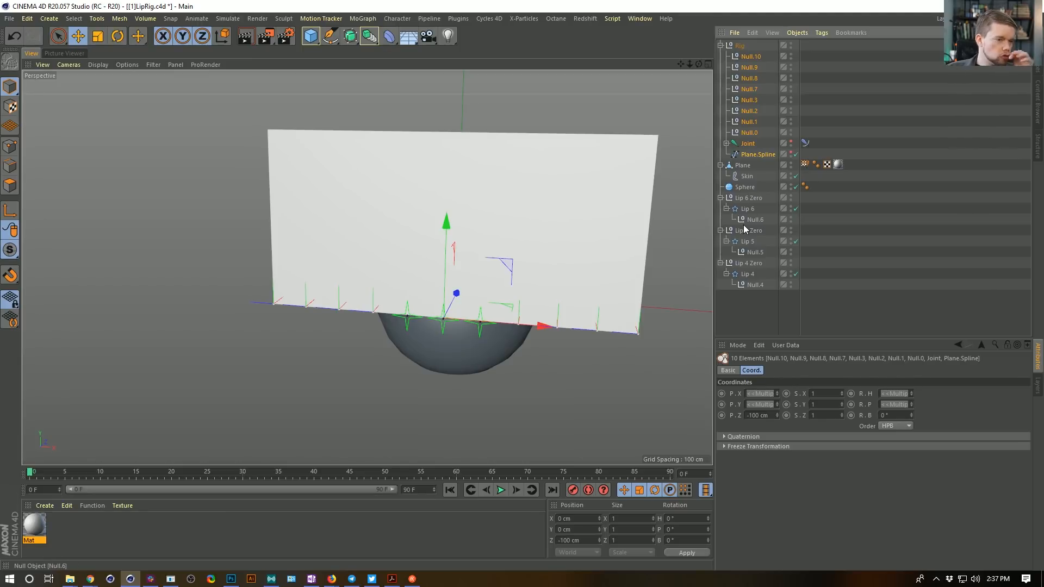
{"action": "left_click", "coordinate": [720, 46]}
Add another null object at the scene origin and name it TopLip.
{"action": "left_click", "coordinate": [739, 46]}
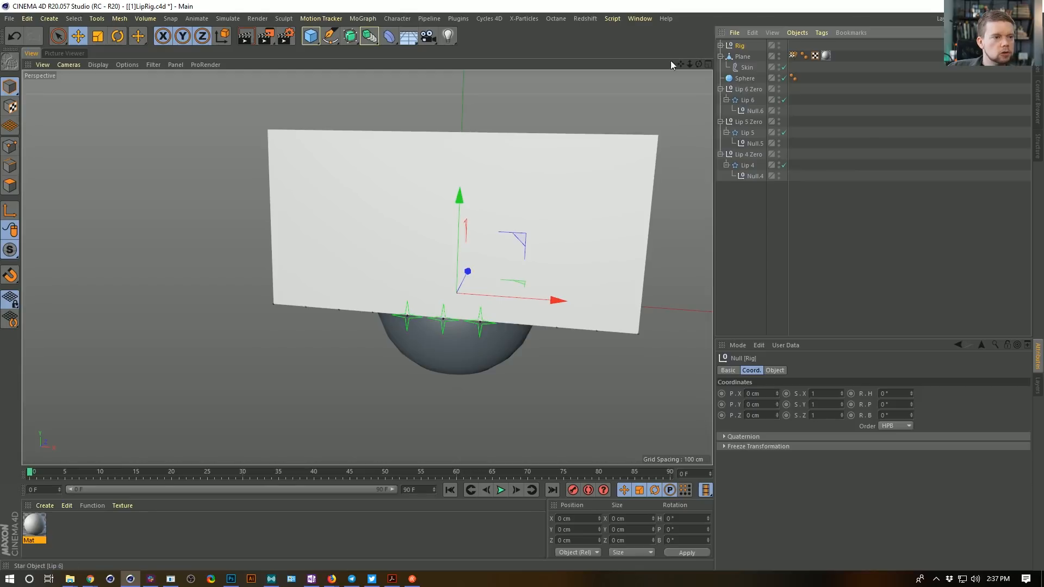
{"action": "left_click", "coordinate": [49, 18]}
{"action": "mouse_move", "coordinate": [54, 28]}
{"action": "left_click", "coordinate": [104, 32]}
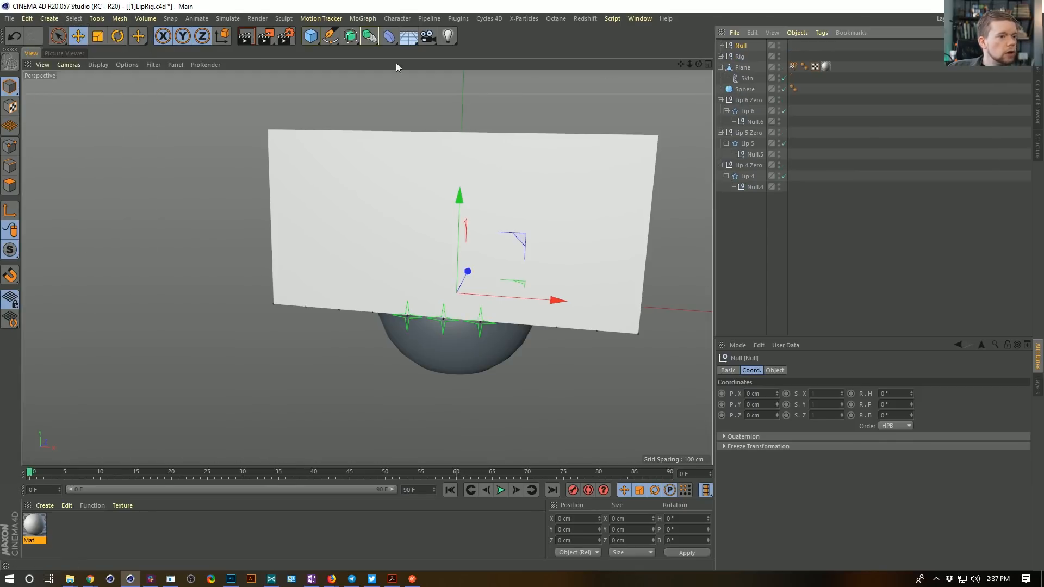
{"action": "double_click", "coordinate": [743, 46]}
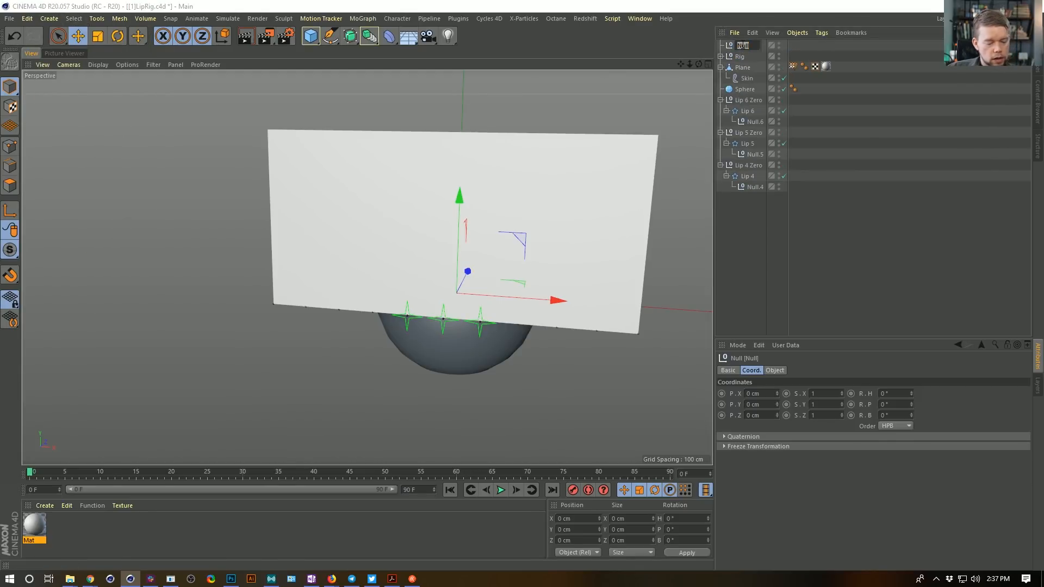
{"action": "type", "text": "TopLip"}
{"action": "key", "text": "Return"}
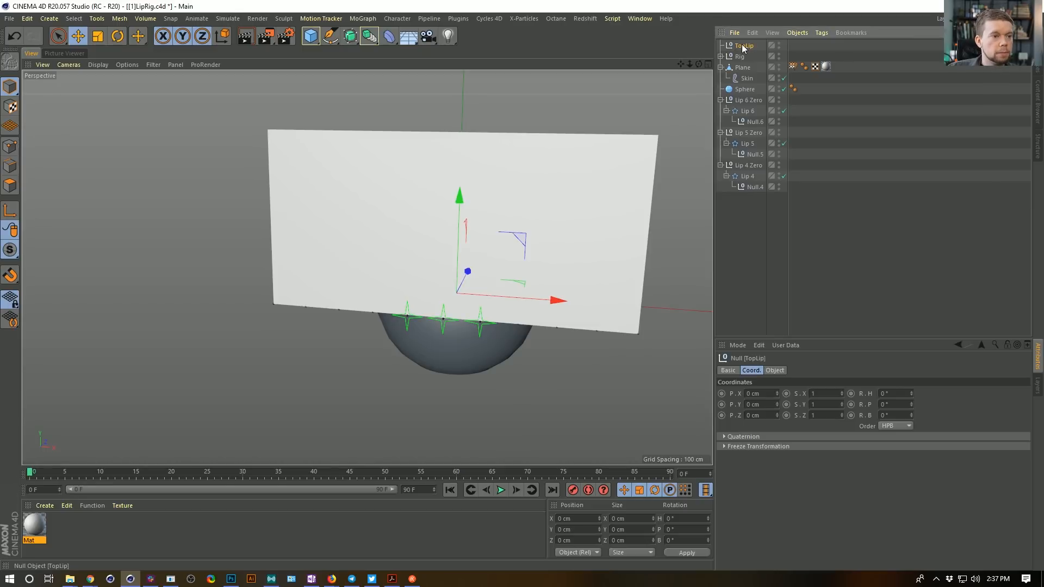
Parent the Lip 6 Zero, Lip 5 Zero and Lip 4 Zero hierarchies to the TopLip null.
{"action": "left_click", "coordinate": [749, 100]}
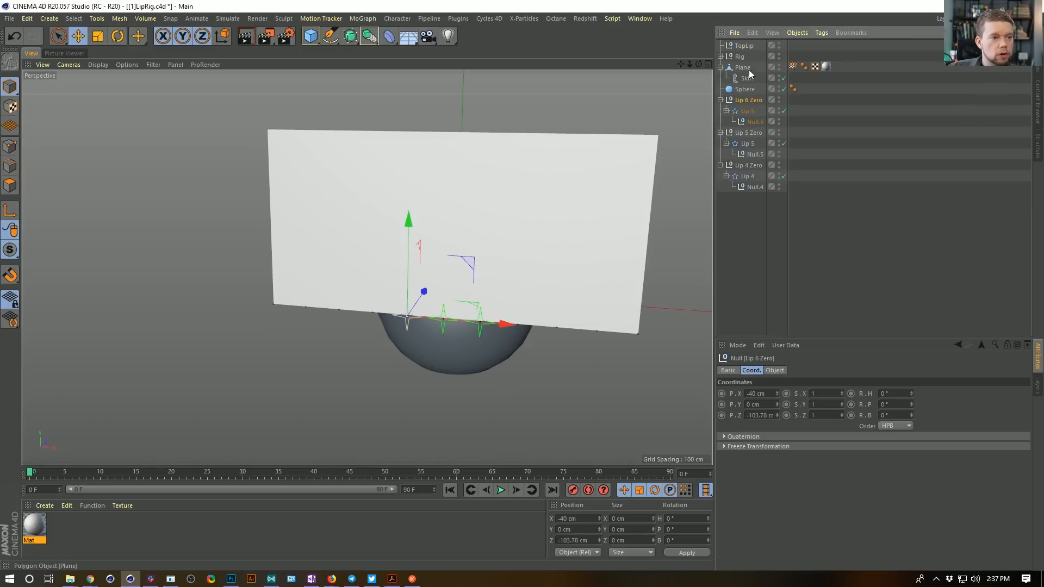
{"action": "left_click", "coordinate": [750, 166], "text": "shift"}
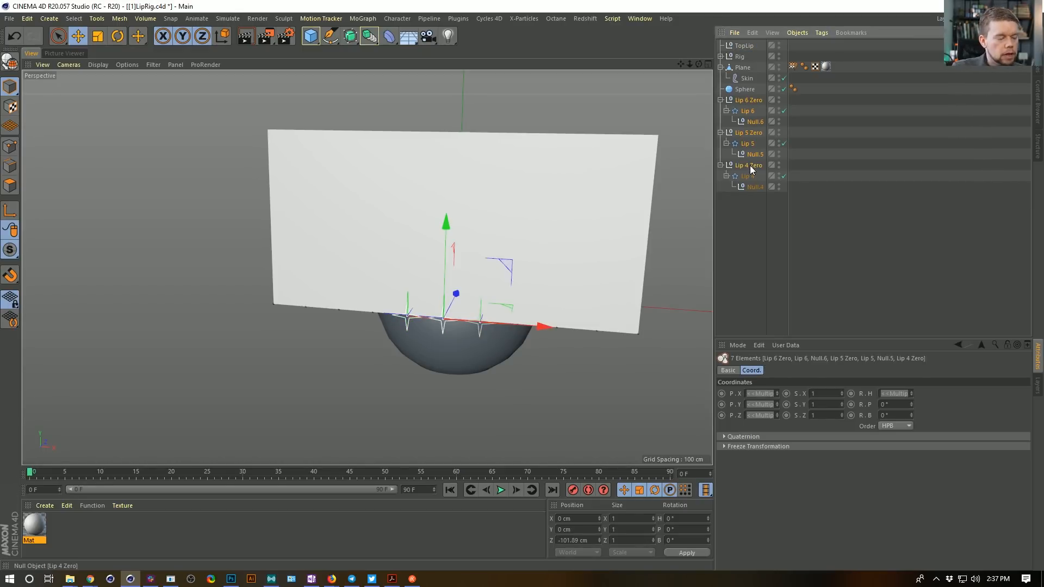
{"action": "left_click_drag", "start_coordinate": [755, 96], "coordinate": [743, 48]}
Add a null named Controls and nest TopLip inside it.
{"action": "left_click", "coordinate": [49, 19]}
{"action": "left_click", "coordinate": [112, 36]}
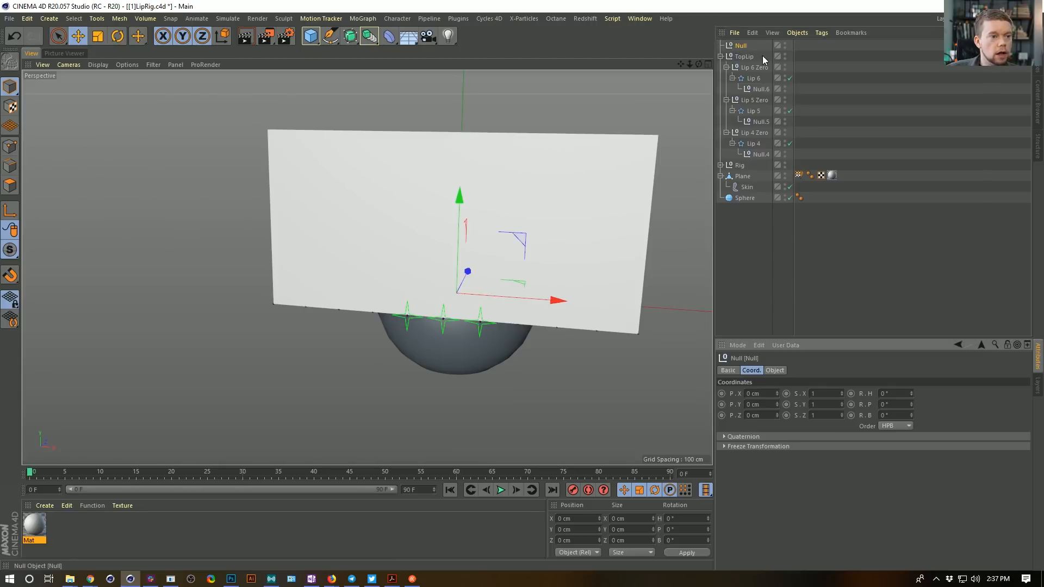
{"action": "double_click", "coordinate": [741, 46]}
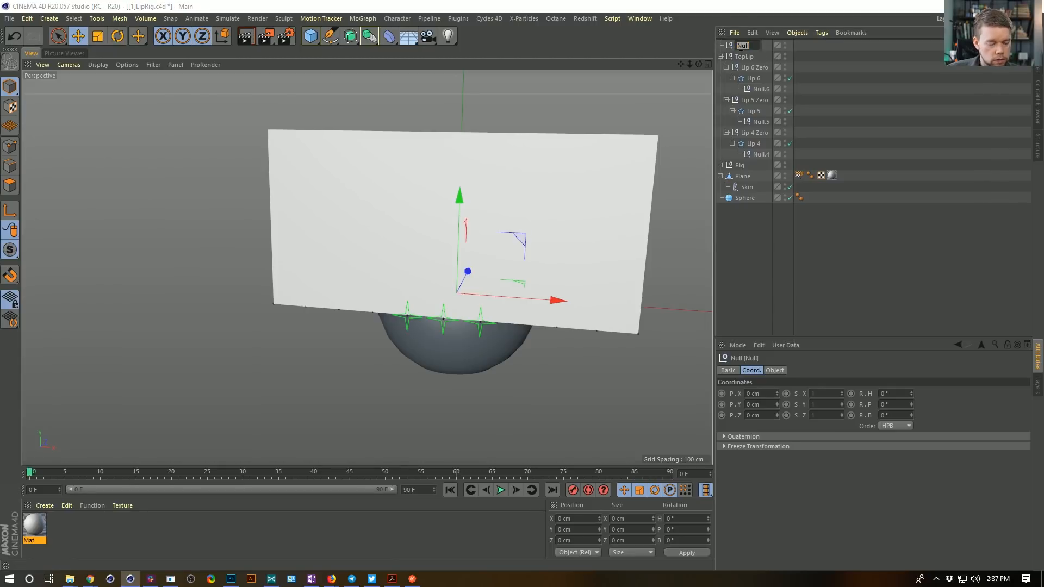
{"action": "type", "text": "Controls"}
{"action": "key", "text": "Return"}
{"action": "mouse_move", "coordinate": [745, 46]}
{"action": "left_mouse_down"}
{"action": "mouse_move", "coordinate": [747, 59]}
{"action": "mouse_move", "coordinate": [751, 49]}
{"action": "left_mouse_up"}
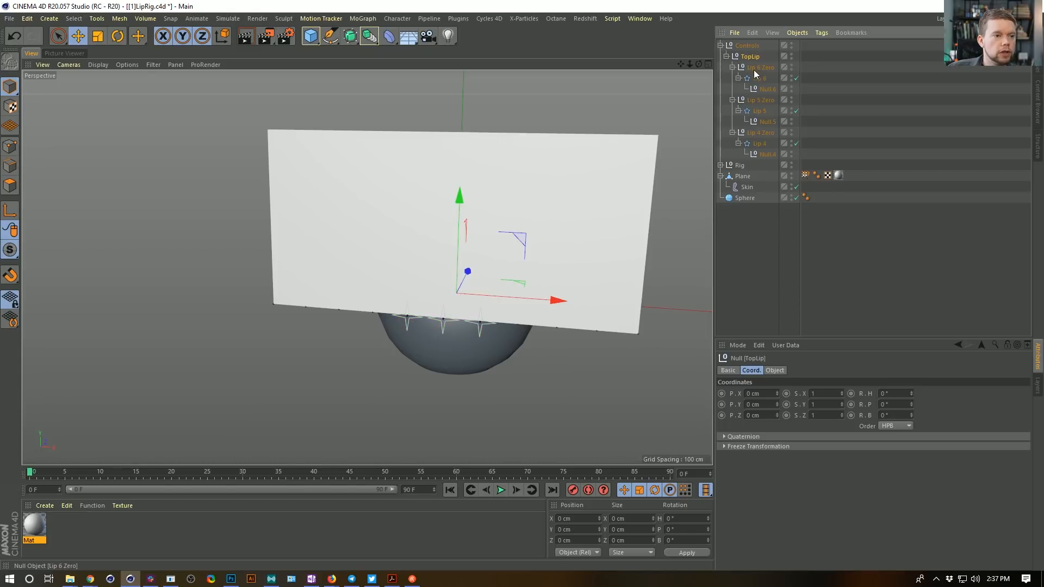
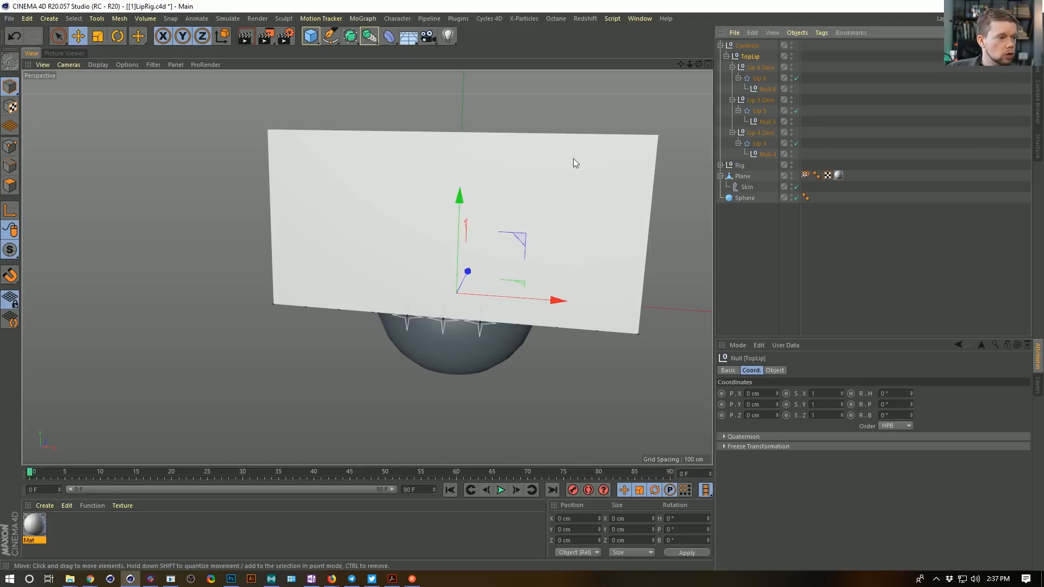
Make the Plane, together with its Skin deformer, a child of the Rig null.
{"action": "left_click_drag", "start_coordinate": [581, 131], "coordinate": [542, 211], "text": "alt"}
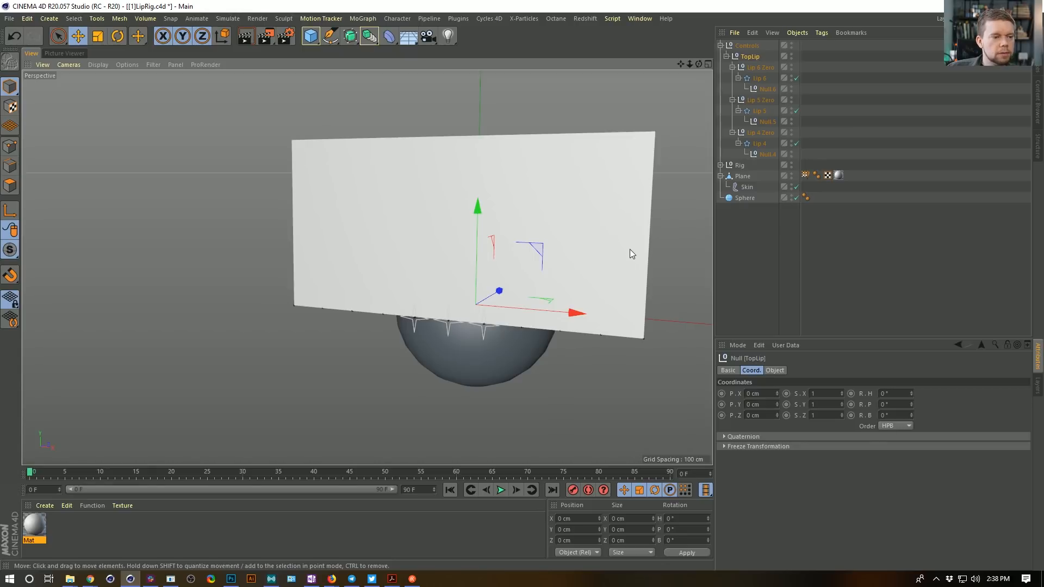
{"action": "left_click", "coordinate": [743, 177]}
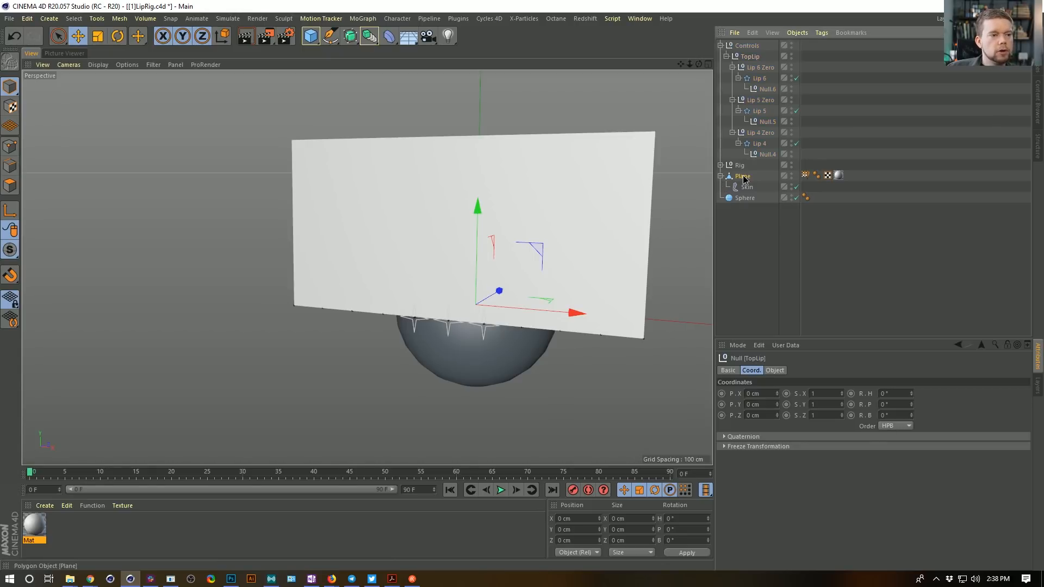
{"action": "left_click_drag", "start_coordinate": [744, 179], "coordinate": [740, 166]}
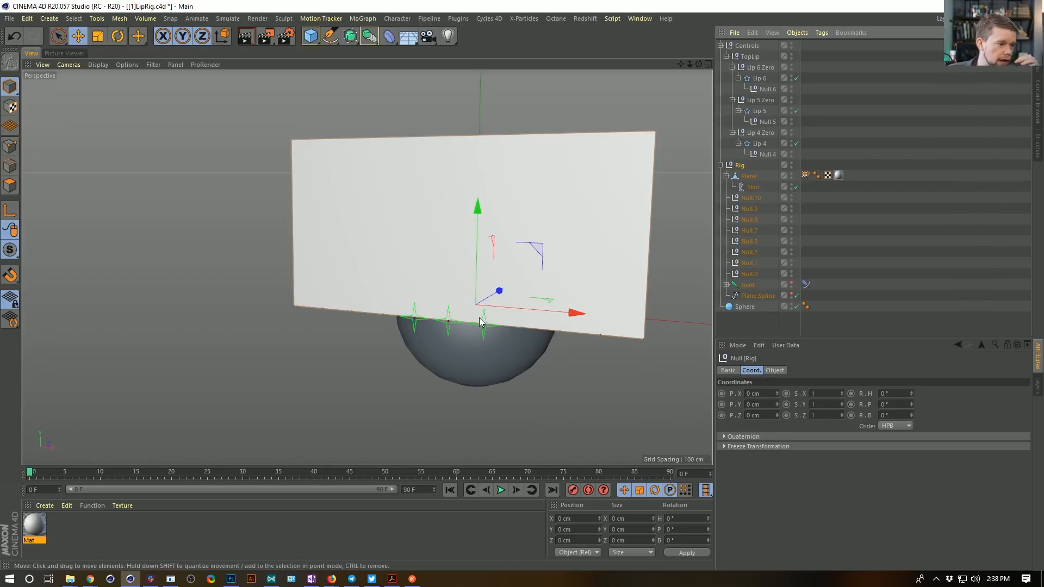
Duplicate the TopLip and Rig hierarchies together by copying and pasting them.
{"action": "left_click", "coordinate": [749, 57]}
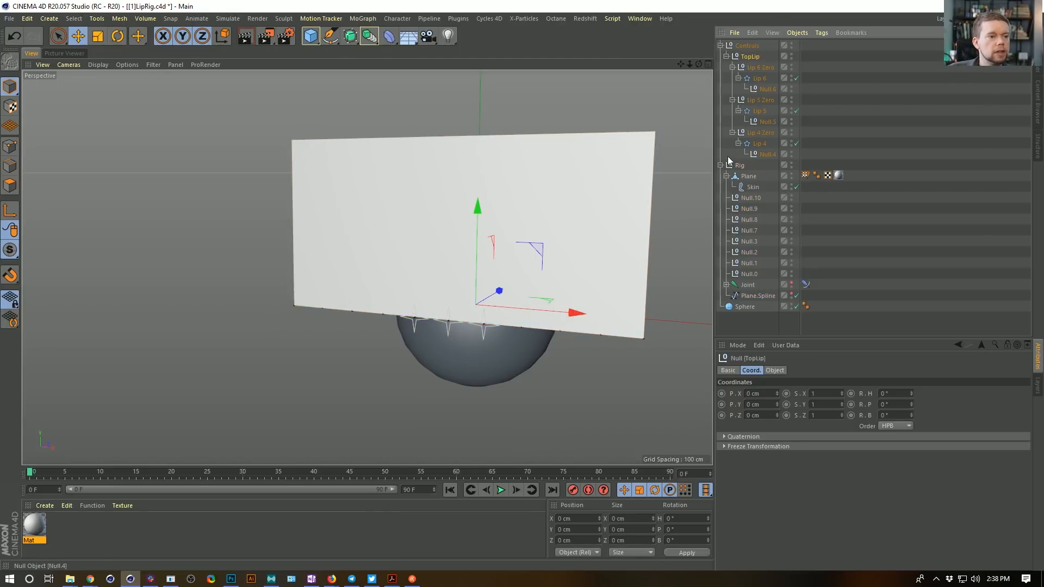
{"action": "left_click", "coordinate": [739, 165], "text": "ctrl"}
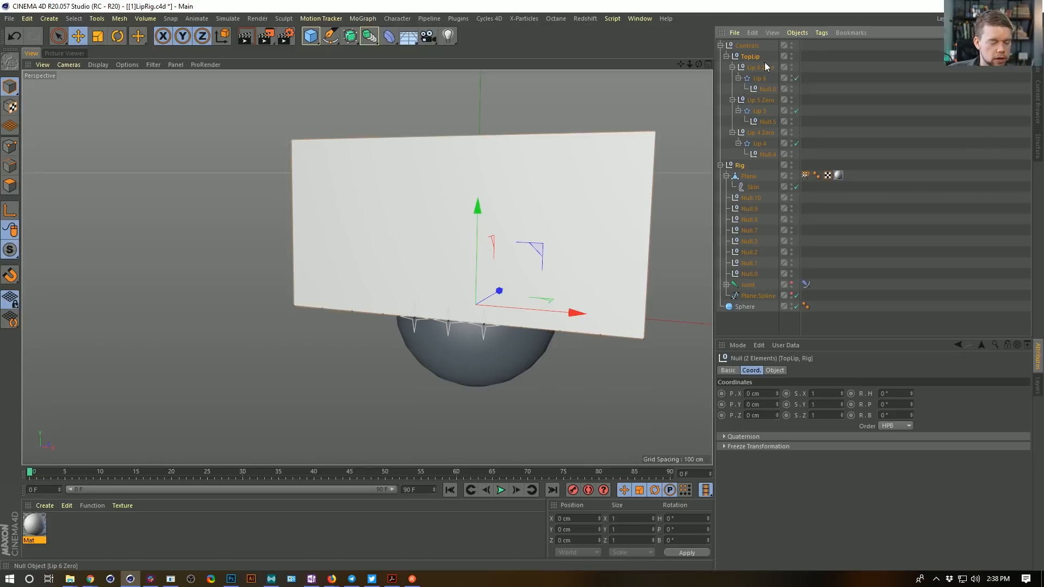
{"action": "key", "text": "ctrl+c"}
{"action": "key", "text": "ctrl+v"}
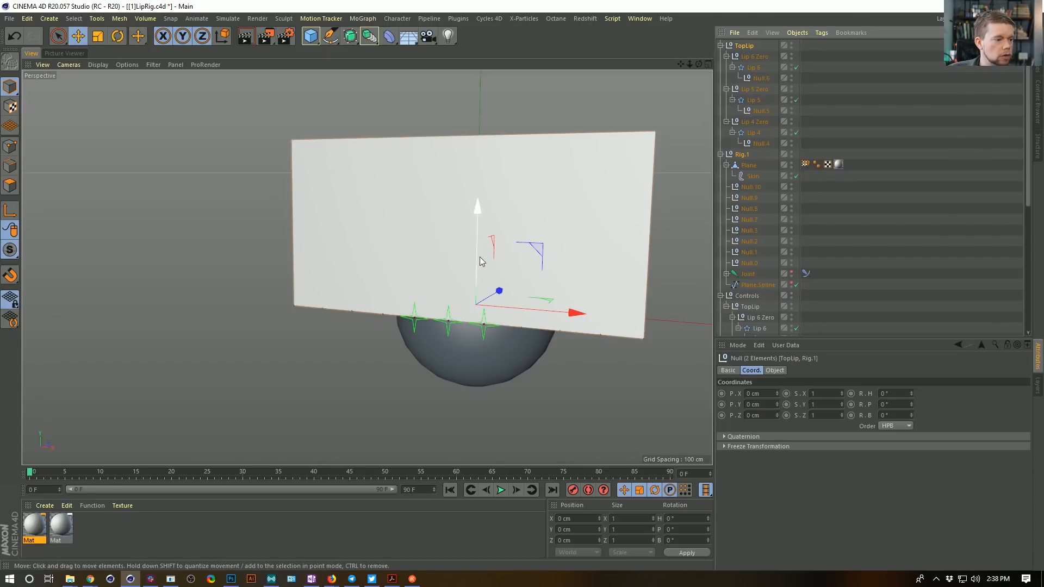
Rotate the duplicated TopLip and Rig hierarchies together to 180° in bank so the copied plane extends below the original.
{"action": "left_click_drag", "start_coordinate": [413, 170], "coordinate": [474, 192], "text": "alt"}
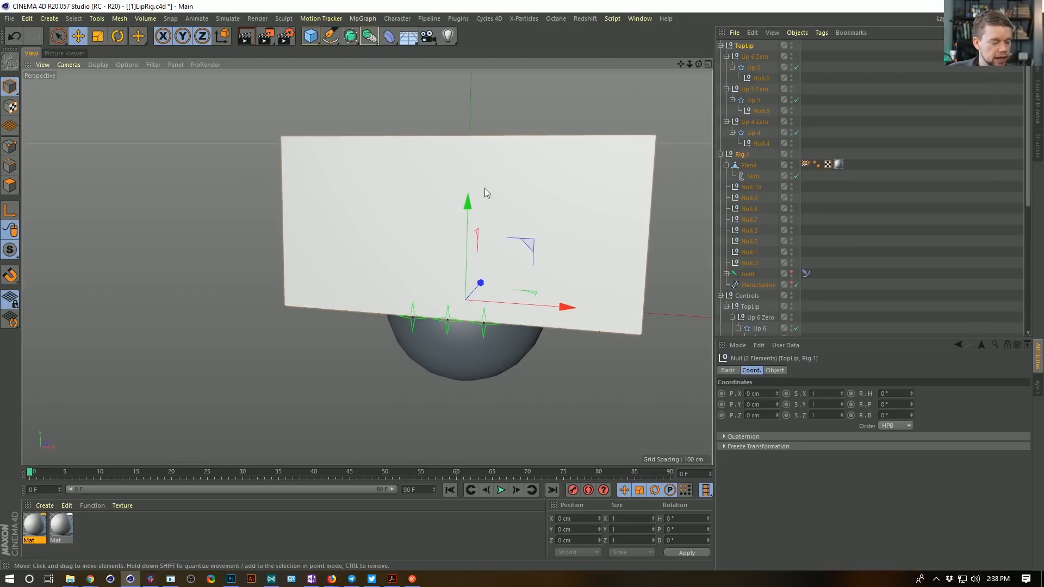
{"action": "key", "text": "r"}
{"action": "left_click_drag", "start_coordinate": [493, 246], "coordinate": [400, 419]}
{"action": "left_click_drag", "start_coordinate": [506, 309], "coordinate": [482, 348], "text": "alt"}
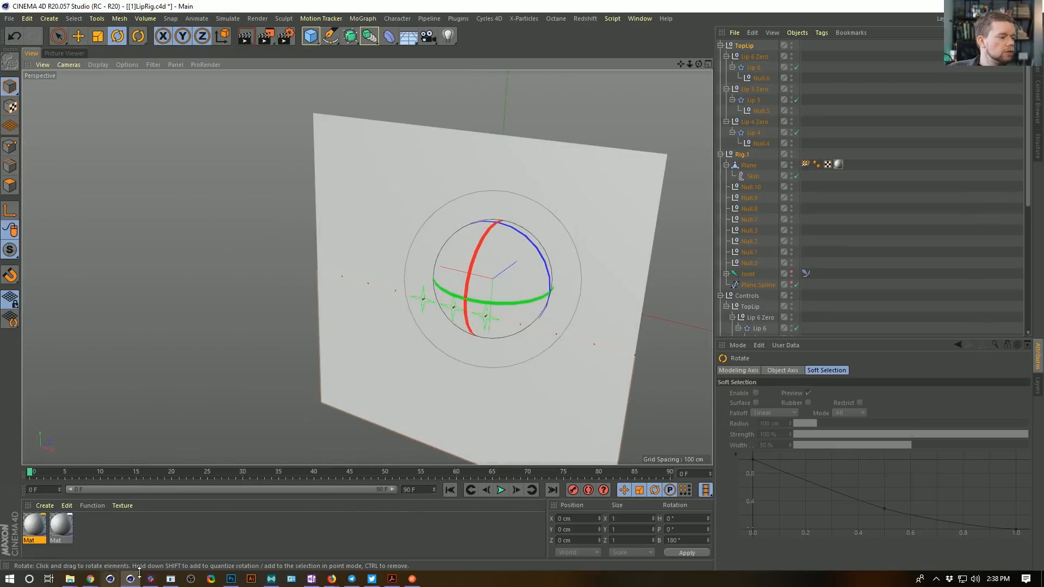
Create a new material and darken its color to a brightness value (V) of 49%.
{"action": "double_click", "coordinate": [108, 530]}
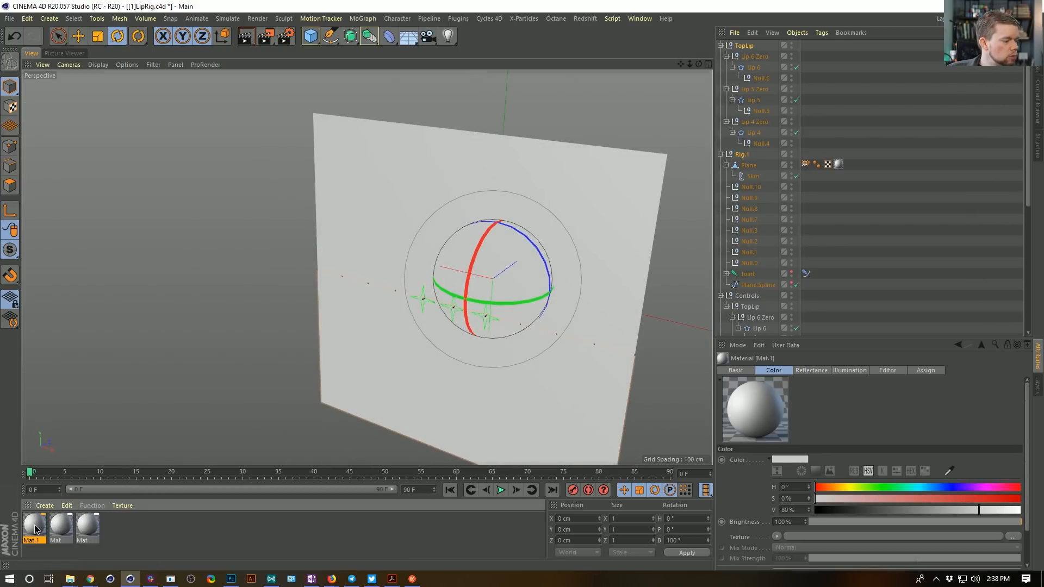
{"action": "double_click", "coordinate": [34, 524]}
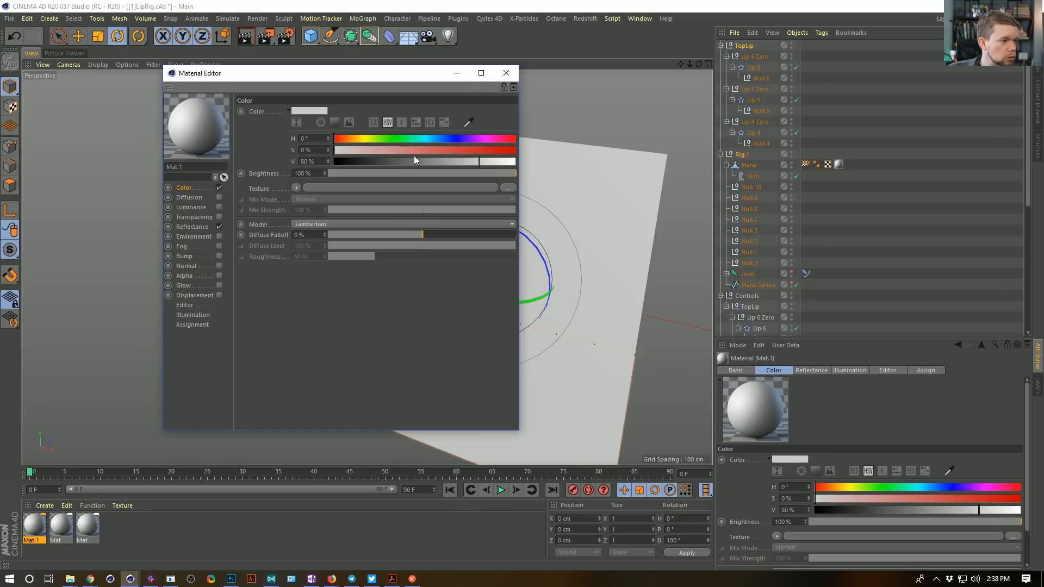
{"action": "left_click_drag", "start_coordinate": [449, 164], "coordinate": [436, 157]}
{"action": "left_click", "coordinate": [506, 73]}
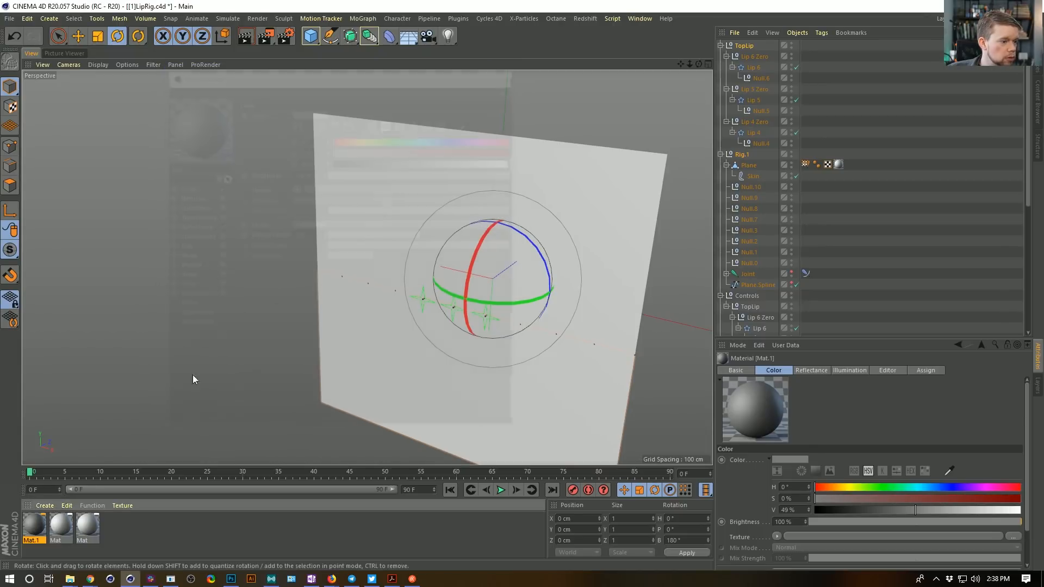
Apply the new dark grey material to the lower, duplicated plane.
{"action": "left_click_drag", "start_coordinate": [34, 524], "coordinate": [376, 383]}
{"action": "left_click_drag", "start_coordinate": [503, 333], "coordinate": [498, 374], "text": "alt"}
{"action": "scroll", "coordinate": [533, 314], "scroll_direction": "up", "scroll_amount": 5}
{"action": "left_click_drag", "start_coordinate": [429, 280], "coordinate": [438, 219], "text": "alt"}
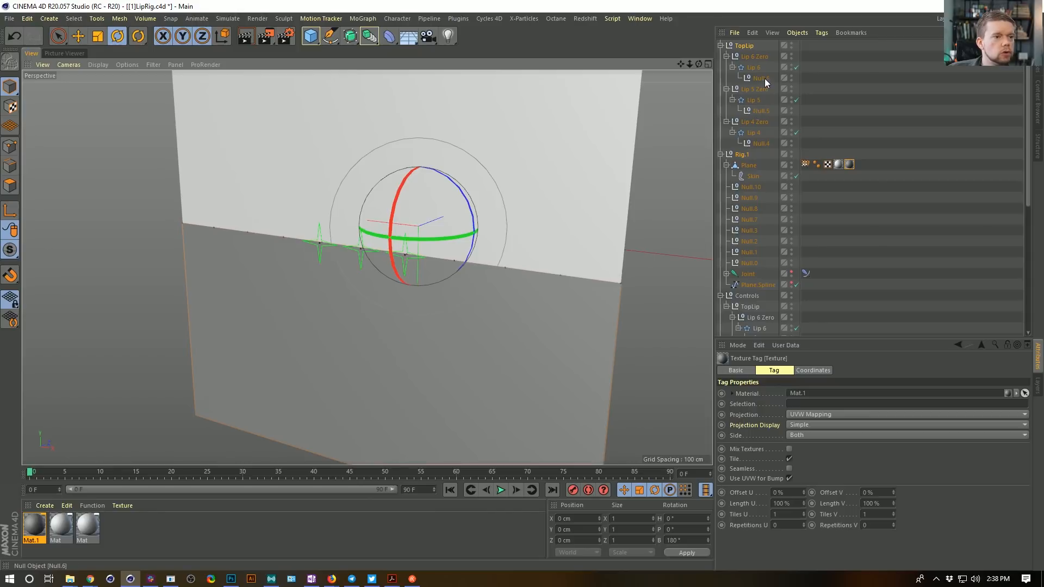
Rename the duplicated TopLip null as BottomLip.
{"action": "left_click", "coordinate": [755, 68]}
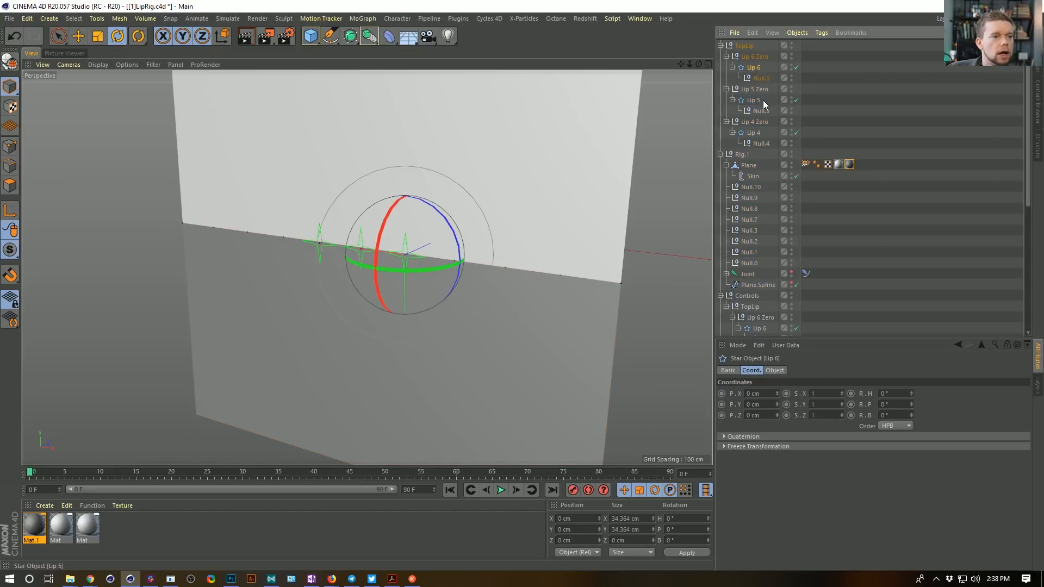
{"action": "double_click", "coordinate": [753, 46]}
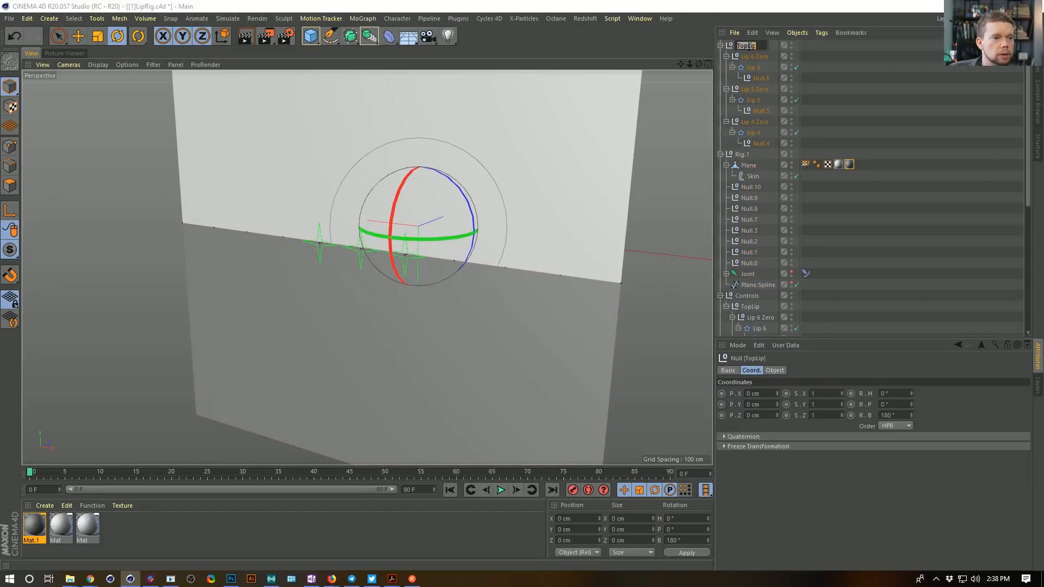
{"action": "left_click", "coordinate": [751, 47]}
{"action": "left_click_drag", "start_coordinate": [748, 46], "coordinate": [624, 49]}
{"action": "type", "text": "BOttom"}
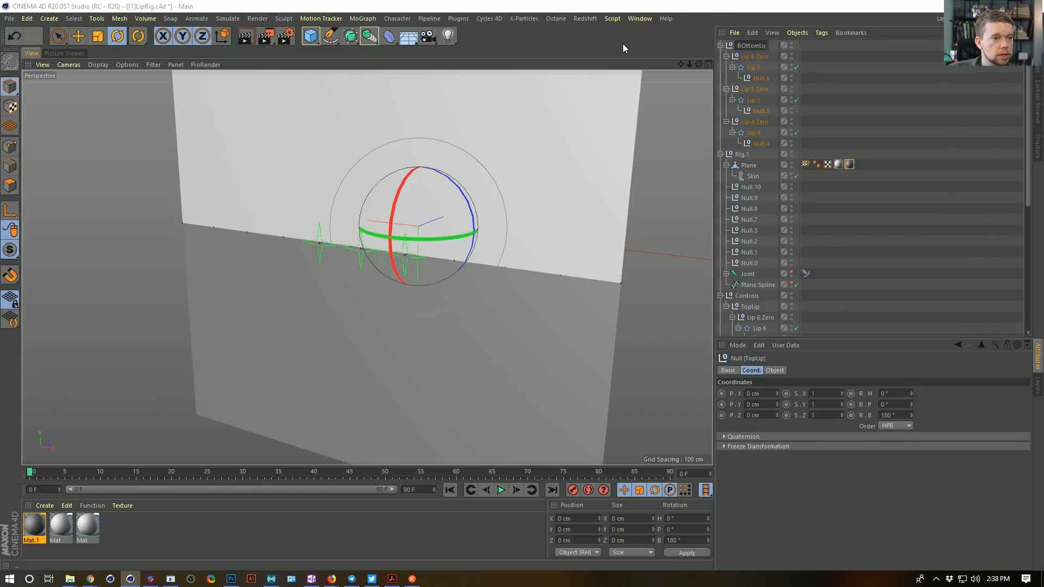
{"action": "key", "text": "BackSpace"}
{"action": "key", "text": "Return"}
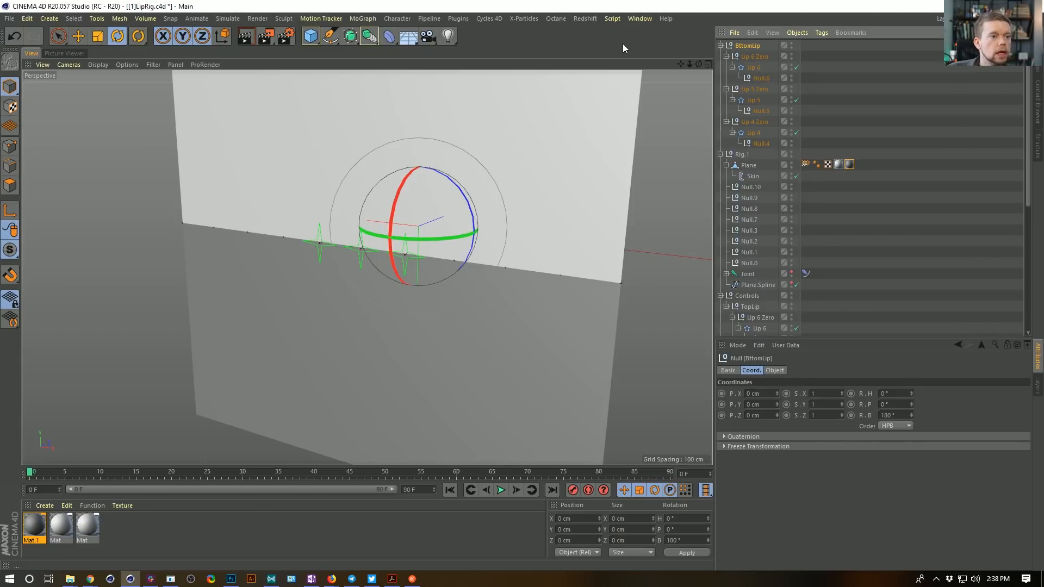
{"action": "double_click", "coordinate": [746, 47]}
{"action": "left_click", "coordinate": [739, 47]}
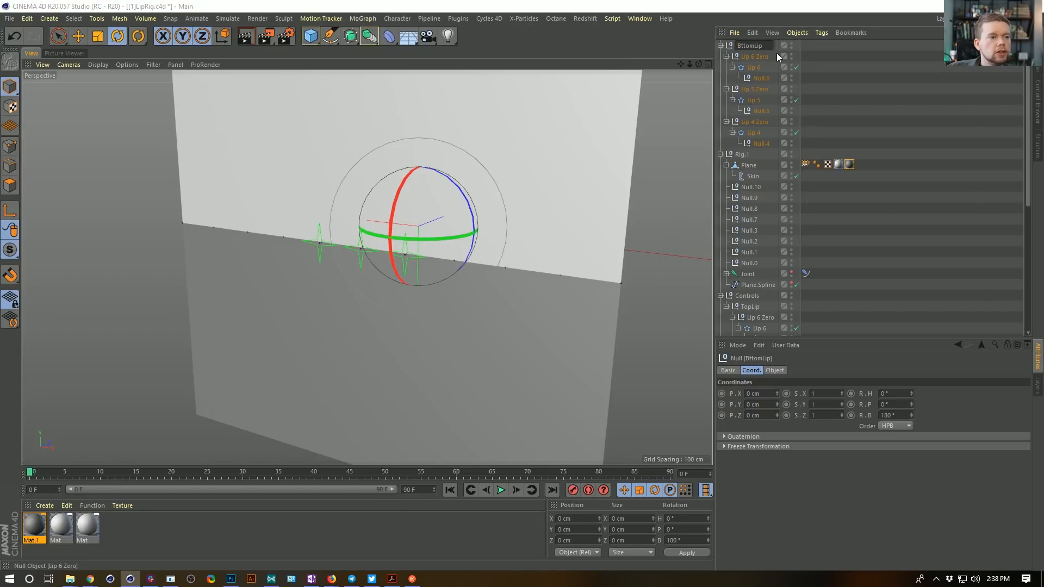
{"action": "double_click", "coordinate": [777, 53]}
{"action": "key", "text": "shift+Tab"}
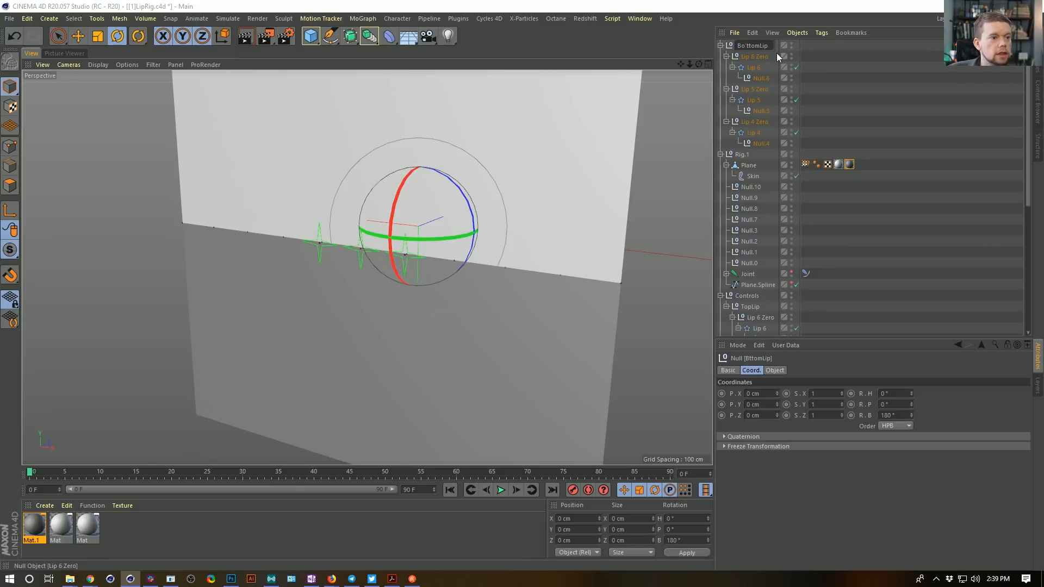
{"action": "key", "text": "Return"}
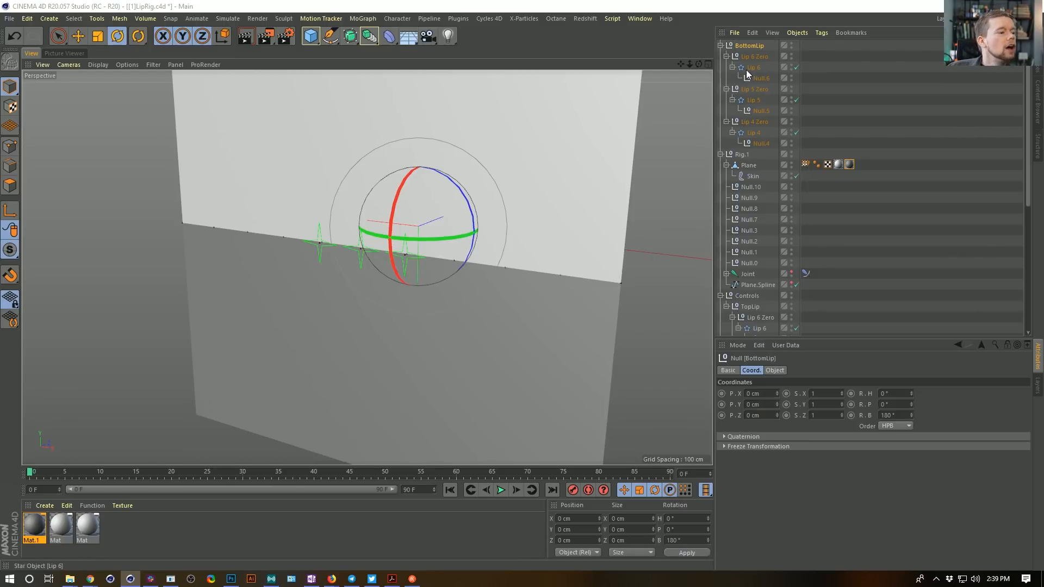
Move the Lip 6, Lip 5 and Lip 4 stars of BottomLip down together to uncover the sphere, and select the sphere.
{"action": "left_click", "coordinate": [756, 68]}
{"action": "left_click", "coordinate": [752, 102], "text": "ctrl"}
{"action": "left_click", "coordinate": [754, 133], "text": "ctrl"}
{"action": "key", "text": "e"}
{"action": "left_click_drag", "start_coordinate": [363, 314], "coordinate": [365, 356]}
{"action": "left_click_drag", "start_coordinate": [370, 348], "coordinate": [431, 273], "text": "alt"}
{"action": "left_click", "coordinate": [425, 267]}
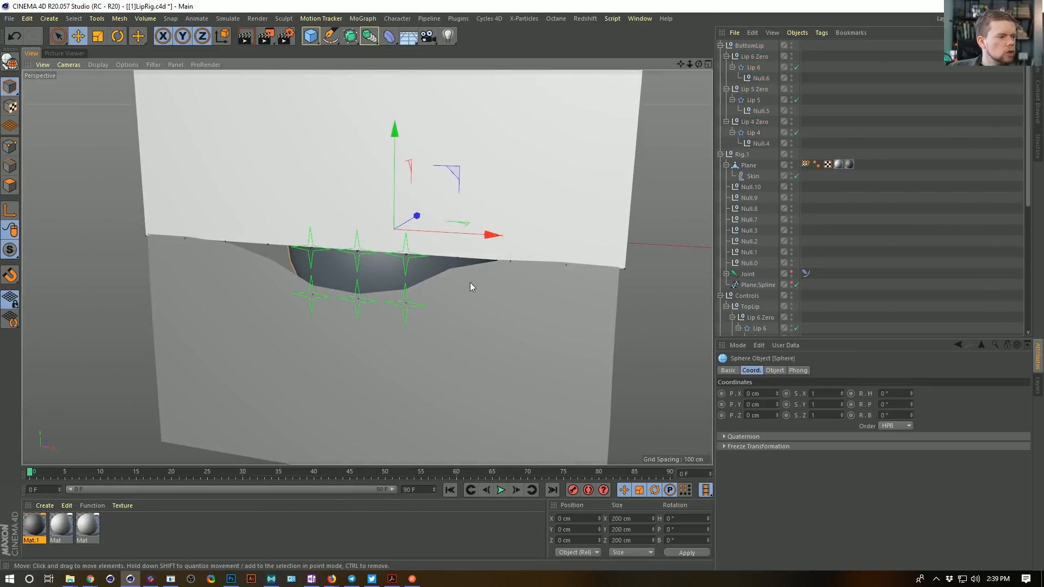
Recolor the lower plane's Mat.1 material bright blue with H 196°, S 90% and V 91%.
{"action": "right_click_drag", "start_coordinate": [468, 282], "coordinate": [415, 292], "text": "alt"}
{"action": "left_click_drag", "start_coordinate": [416, 293], "coordinate": [468, 293], "text": "alt"}
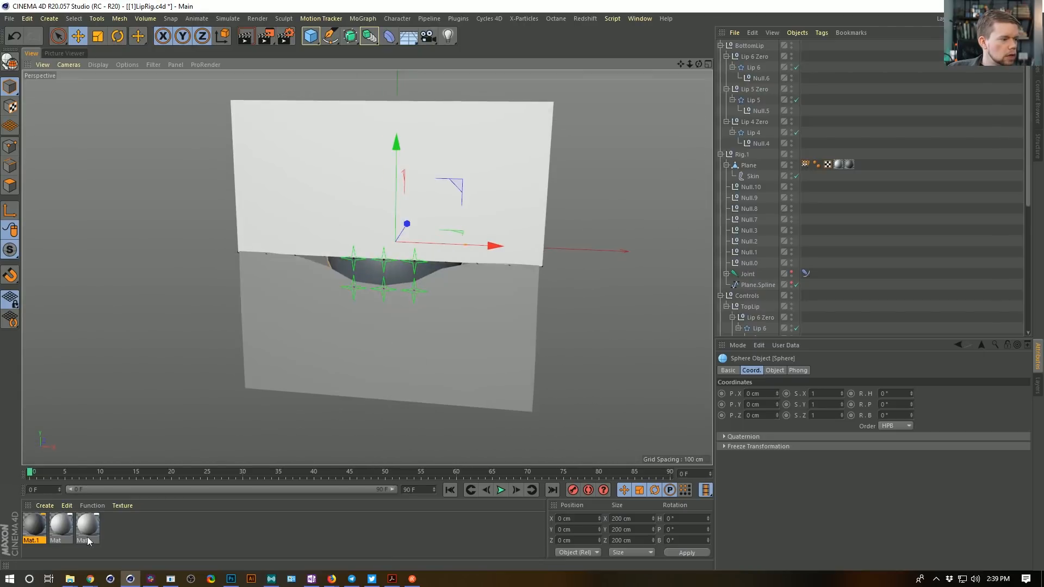
{"action": "double_click", "coordinate": [34, 525]}
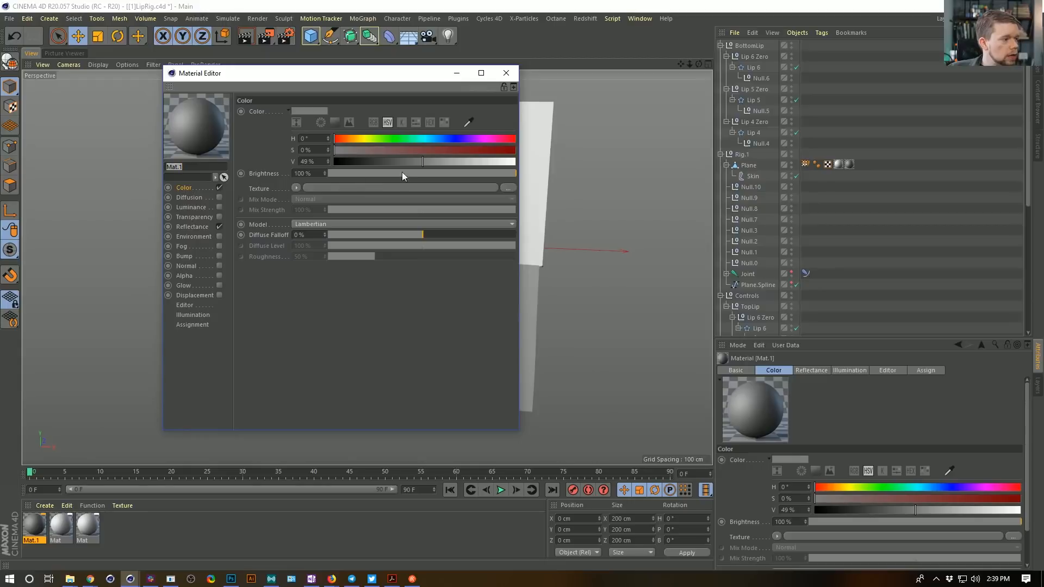
{"action": "mouse_move", "coordinate": [397, 150]}
{"action": "left_mouse_down"}
{"action": "mouse_move", "coordinate": [358, 139]}
{"action": "mouse_move", "coordinate": [396, 138]}
{"action": "left_mouse_up"}
{"action": "left_click_drag", "start_coordinate": [403, 150], "coordinate": [498, 162]}
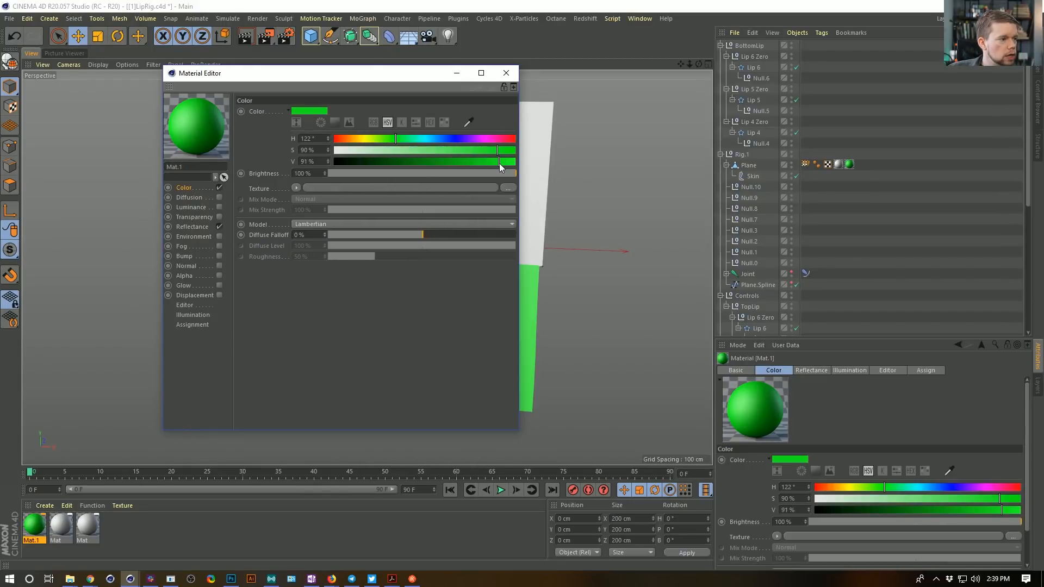
{"action": "left_click_drag", "start_coordinate": [420, 139], "coordinate": [434, 138]}
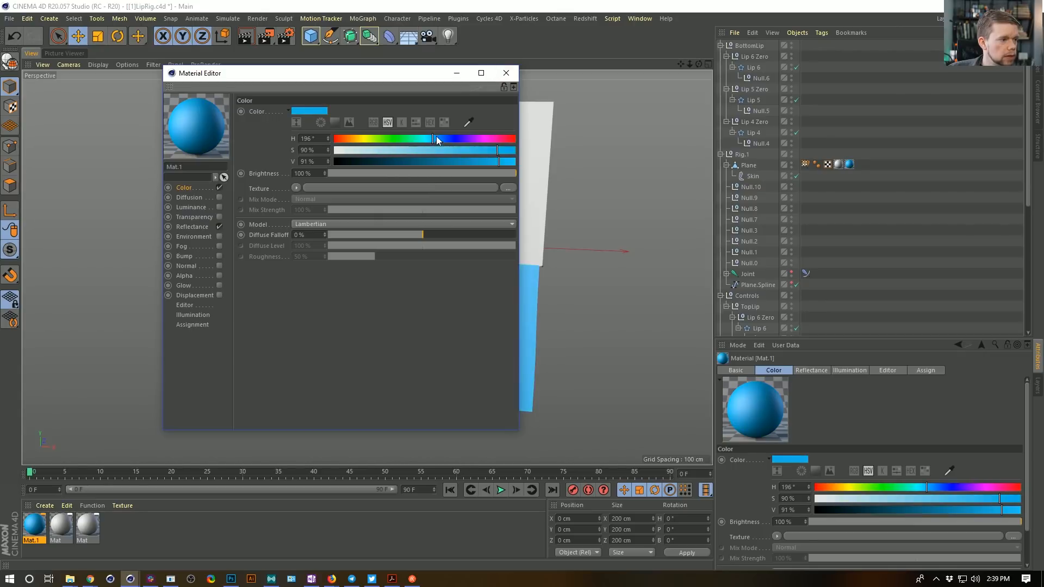
{"action": "left_click", "coordinate": [504, 74]}
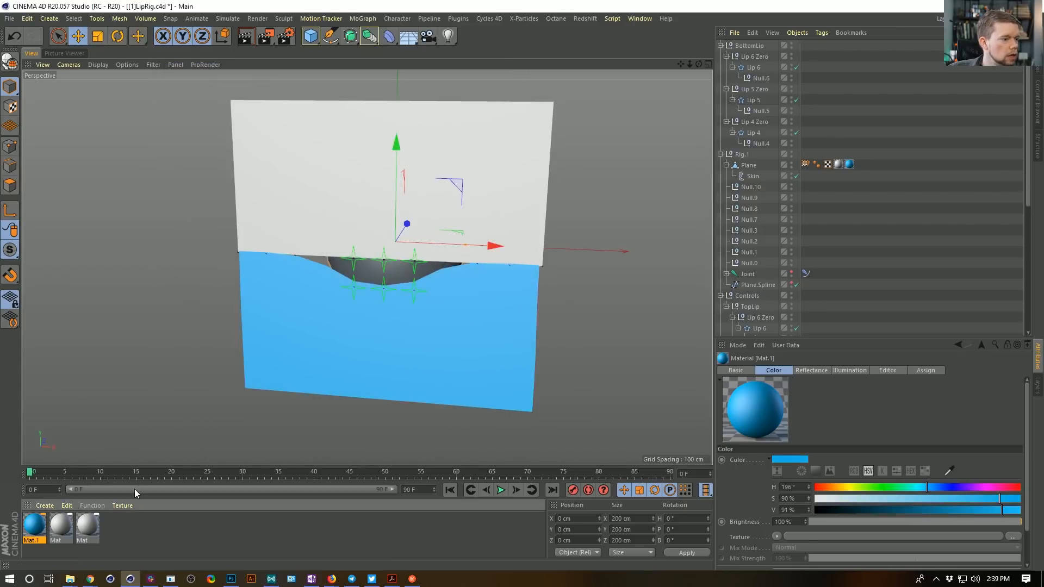
Recolor the Mat material a softer blue with H 196°, S 61% and V 80%, and apply it to the upper plane.
{"action": "double_click", "coordinate": [60, 525]}
{"action": "left_click_drag", "start_coordinate": [375, 154], "coordinate": [445, 151]}
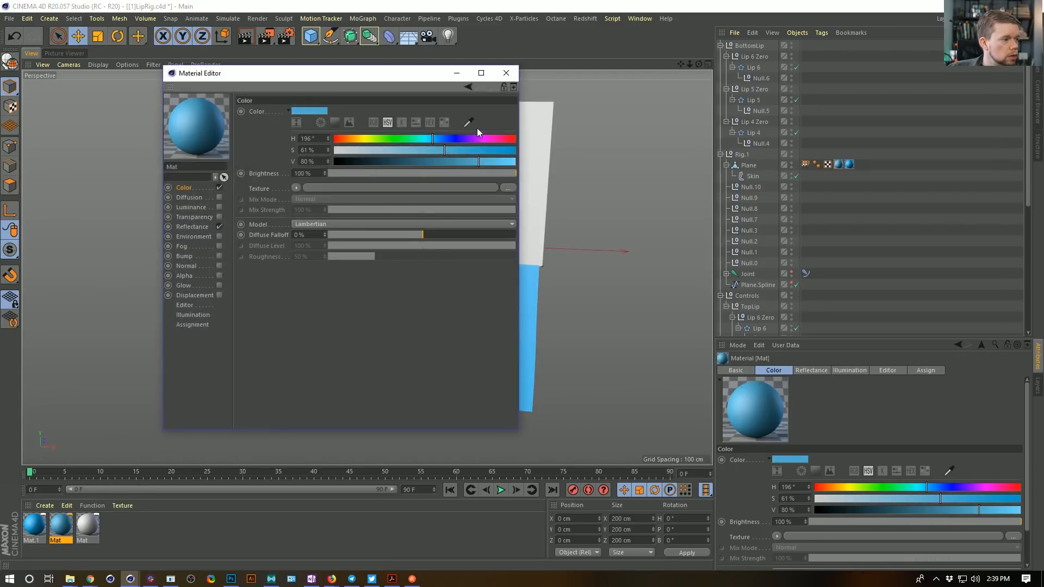
{"action": "left_click", "coordinate": [506, 73]}
{"action": "left_click_drag", "start_coordinate": [61, 525], "coordinate": [384, 240]}
{"action": "left_click_drag", "start_coordinate": [469, 321], "coordinate": [468, 320], "text": "alt"}
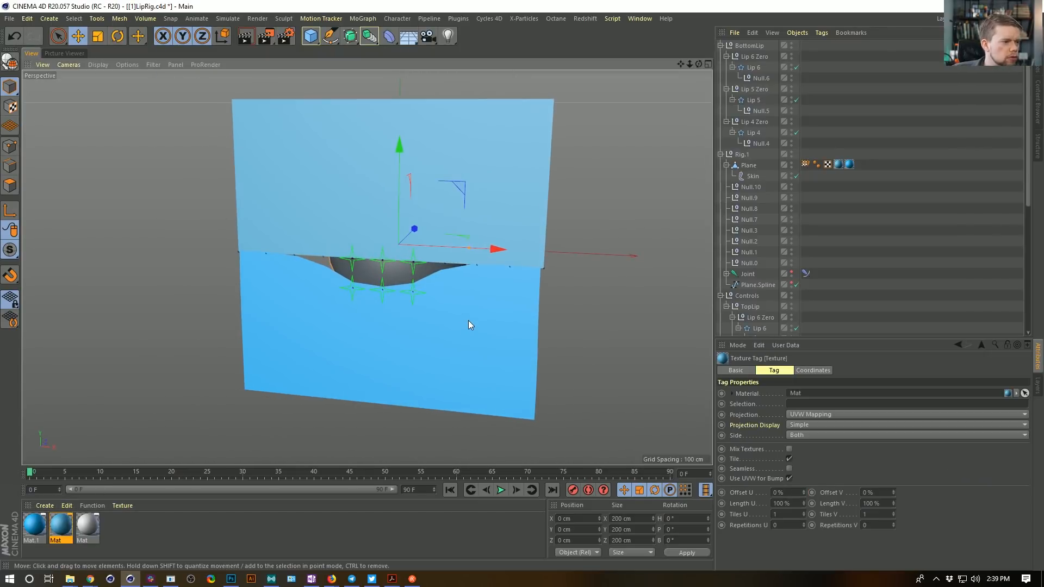
Close the bottom lip by setting P.Y of BottomLip's Lip 6, Lip 5 and Lip 4 stars to 0 cm.
{"action": "left_click", "coordinate": [754, 67]}
{"action": "left_click", "coordinate": [752, 101], "text": "ctrl"}
{"action": "left_click", "coordinate": [753, 133], "text": "ctrl"}
{"action": "left_click_drag", "start_coordinate": [381, 360], "coordinate": [406, 332]}
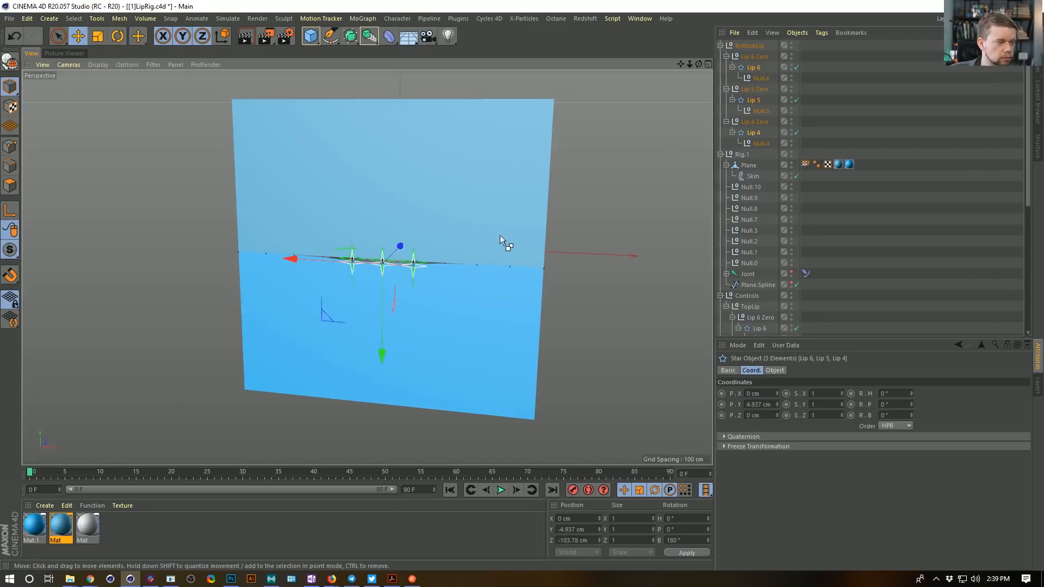
{"action": "key", "text": "ctrl+z"}
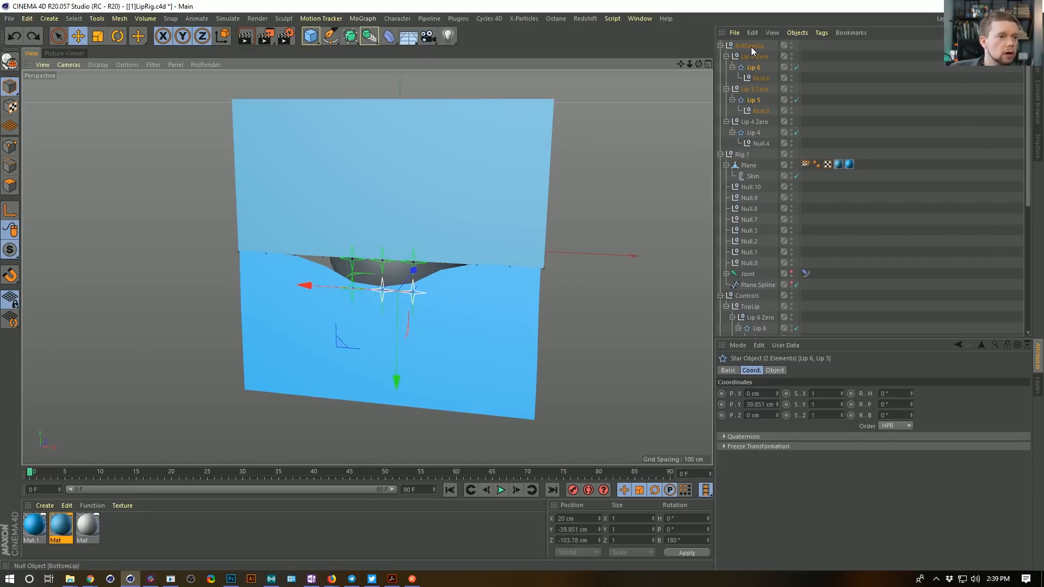
{"action": "key", "text": "ctrl+y"}
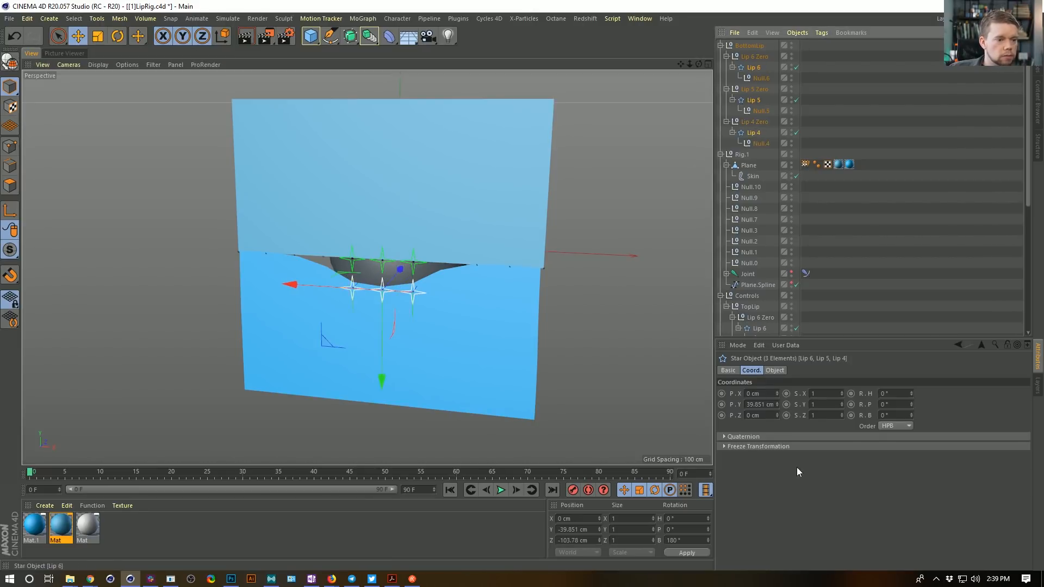
{"action": "double_click", "coordinate": [760, 406]}
{"action": "type", "text": "0"}
{"action": "key", "text": "Return"}
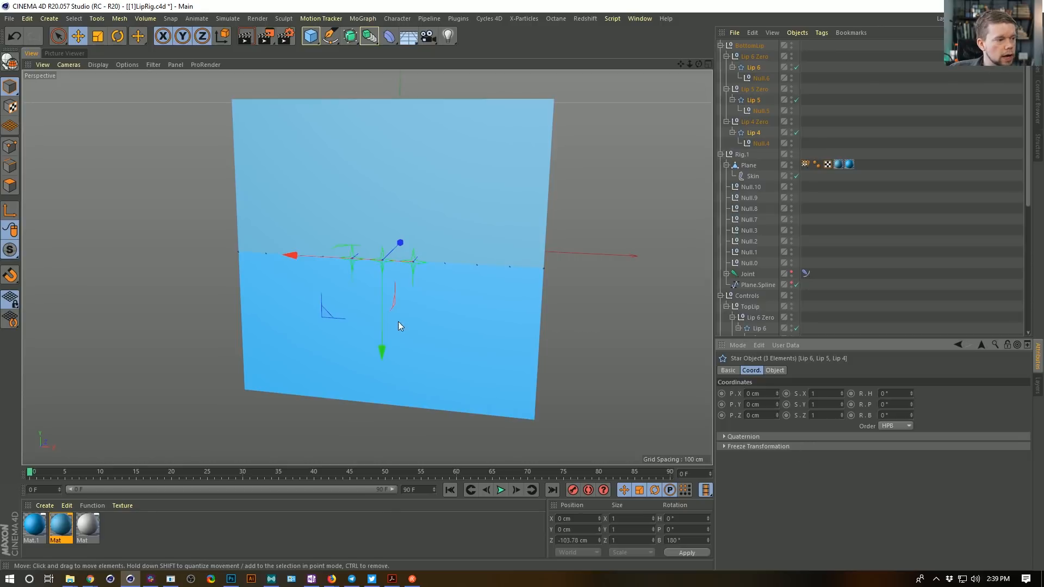
Try moving only BottomLip's Lip 5 star down, and undo the move.
{"action": "left_click", "coordinate": [753, 99]}
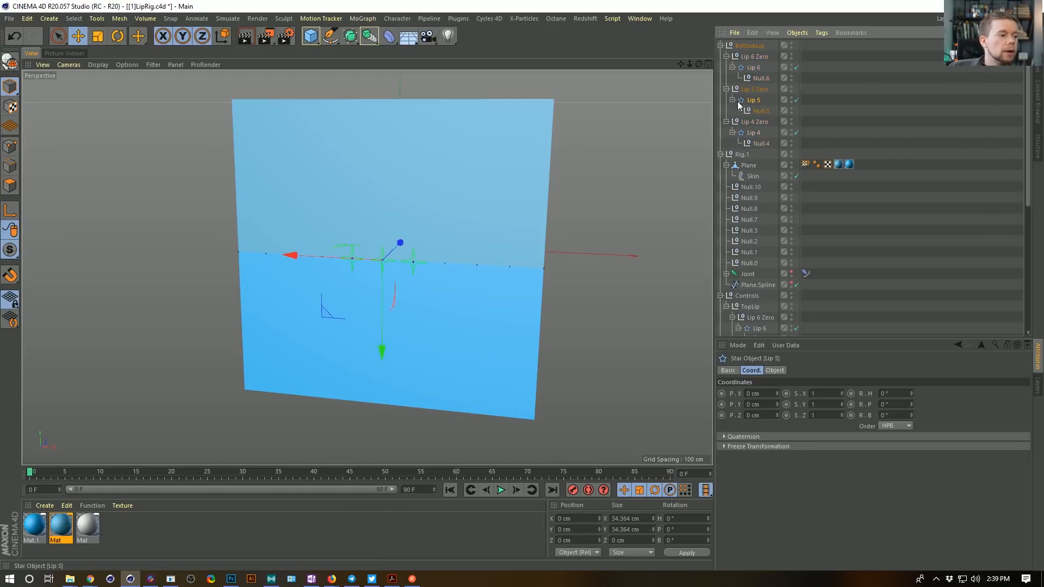
{"action": "left_click_drag", "start_coordinate": [380, 350], "coordinate": [387, 367]}
{"action": "key", "text": "ctrl+z"}
Try 3 and 6 points on BottomLip's Lip 6, Lip 5 and Lip 4 stars, and return them to 4 points.
{"action": "left_click", "coordinate": [754, 67], "text": "ctrl"}
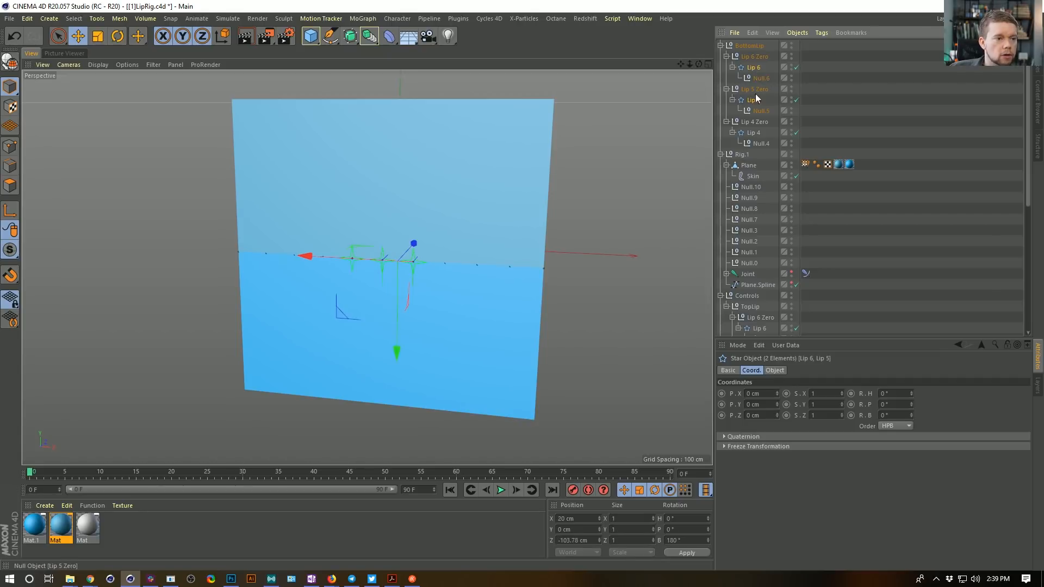
{"action": "left_click", "coordinate": [755, 133], "text": "ctrl"}
{"action": "scroll", "coordinate": [402, 260], "scroll_direction": "up", "scroll_amount": 3}
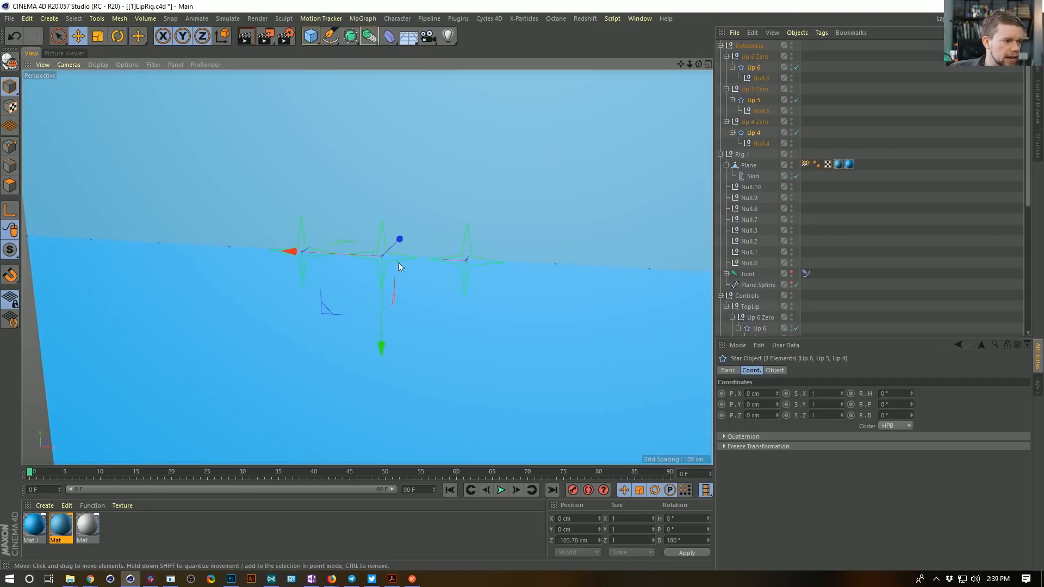
{"action": "left_click_drag", "start_coordinate": [389, 255], "coordinate": [404, 259], "text": "alt"}
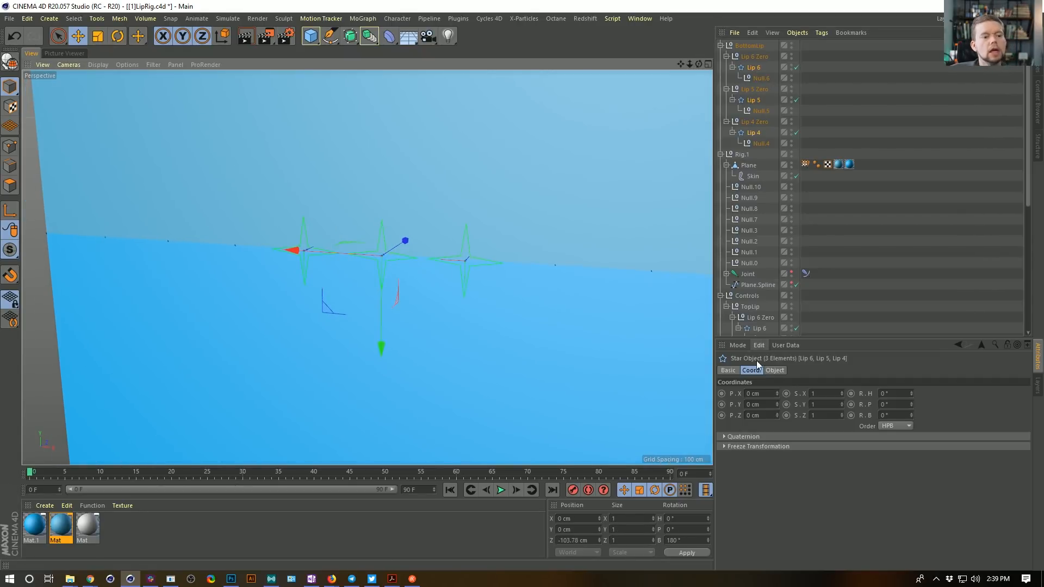
{"action": "left_click", "coordinate": [775, 370]}
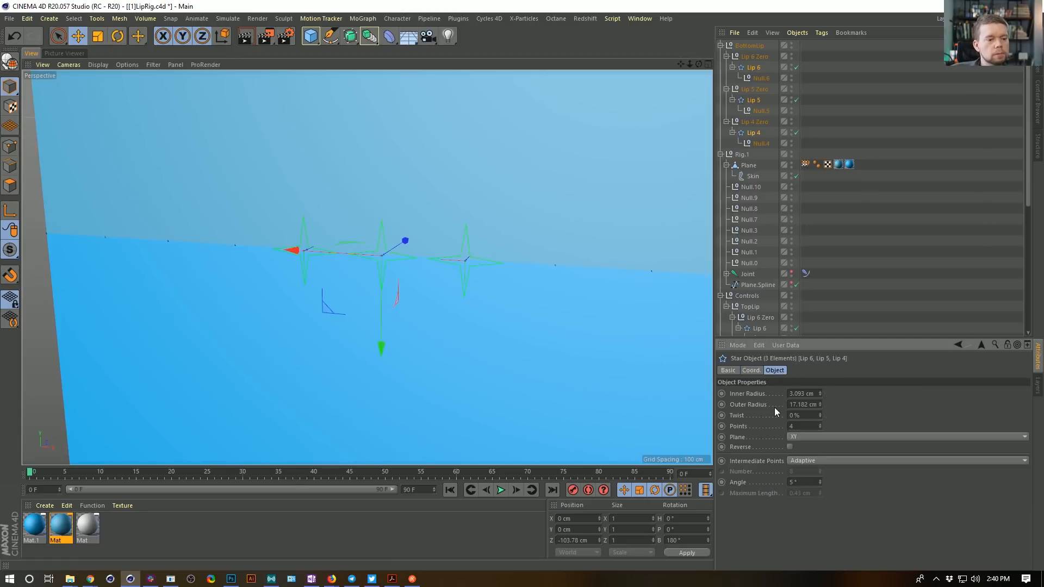
{"action": "left_click", "coordinate": [820, 427]}
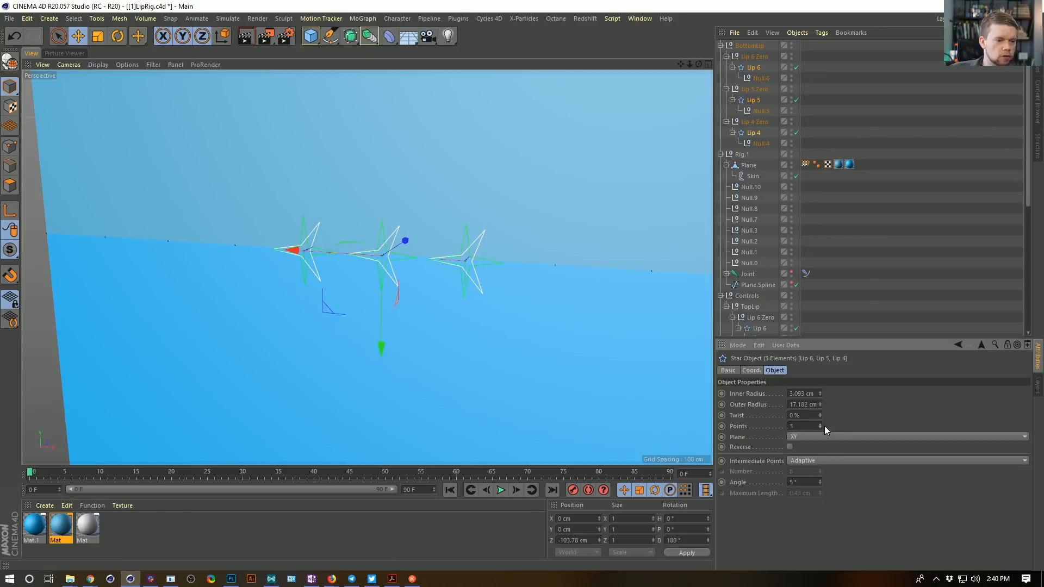
{"action": "left_click", "coordinate": [820, 424]}
{"action": "left_click", "coordinate": [820, 425]}
{"action": "left_click", "coordinate": [820, 425]}
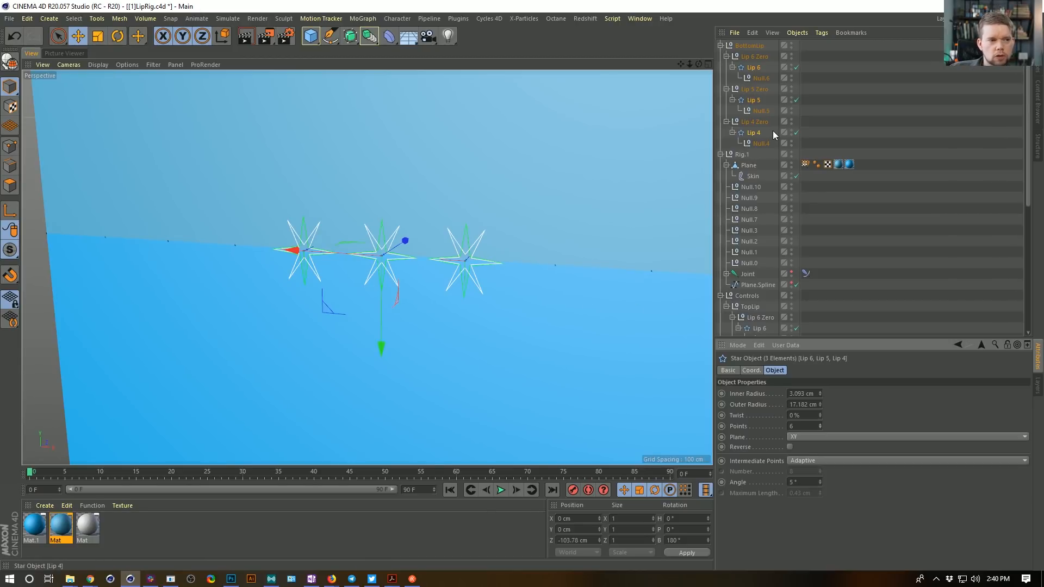
{"action": "key", "text": "ctrl+z"}
{"action": "left_click", "coordinate": [820, 427]}
Try rotating BottomLip's three star controls to 45° in R.B, and undo the rotation.
{"action": "left_click", "coordinate": [751, 370]}
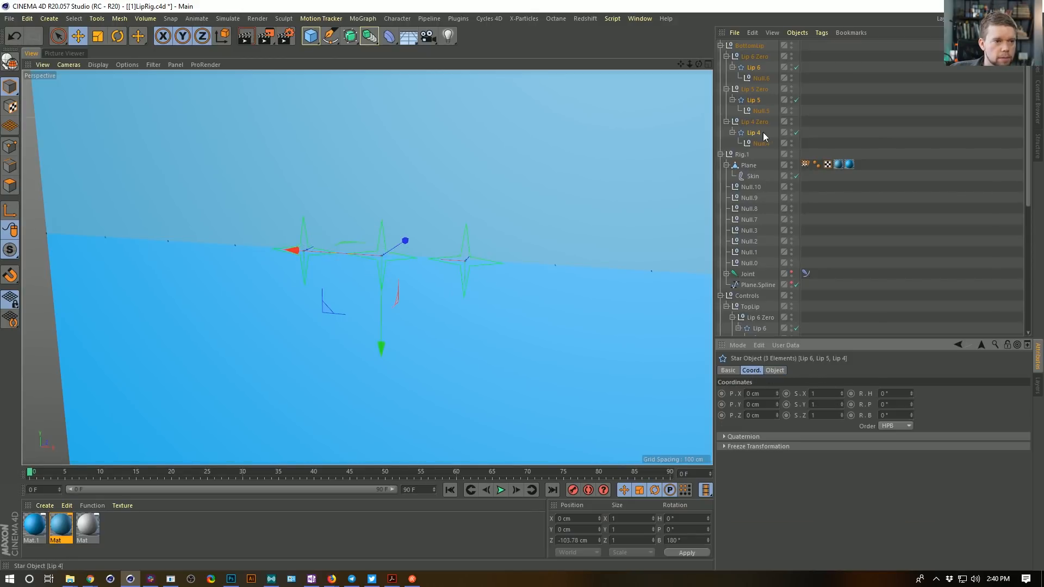
{"action": "mouse_move", "coordinate": [912, 395]}
{"action": "left_mouse_down"}
{"action": "mouse_move", "coordinate": [915, 406]}
{"action": "mouse_move", "coordinate": [912, 375]}
{"action": "left_mouse_up"}
{"action": "key", "text": "ctrl+z"}
{"action": "key", "text": "ctrl+z"}
{"action": "left_click_drag", "start_coordinate": [912, 416], "coordinate": [912, 397]}
{"action": "type", "text": "45"}
{"action": "key", "text": "Return"}
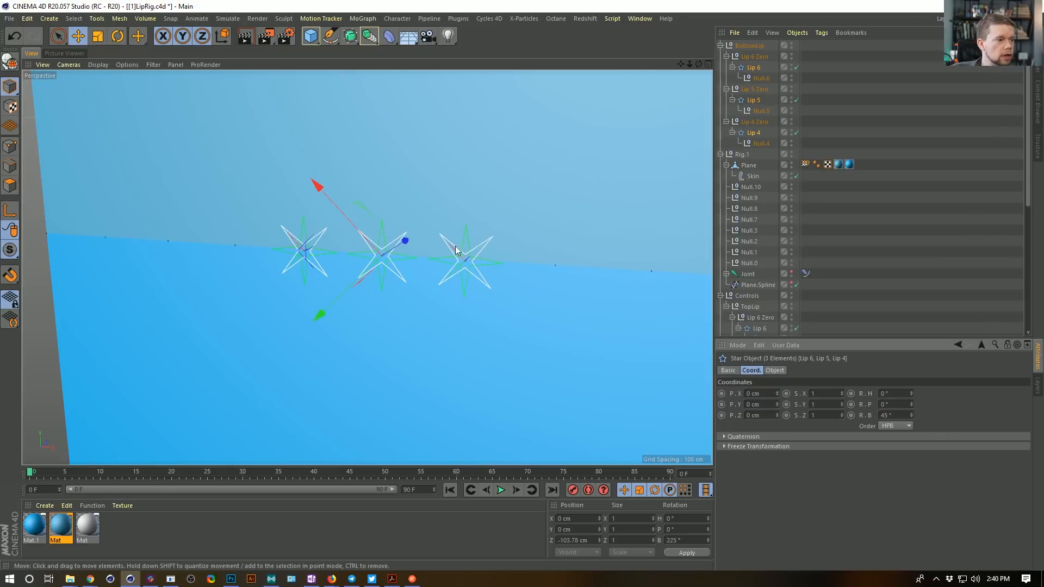
{"action": "key", "text": "ctrl+z"}
{"action": "key", "text": "ctrl+z"}
Select the Lip 4 Zero null under BottomLip.
{"action": "left_click", "coordinate": [762, 121]}
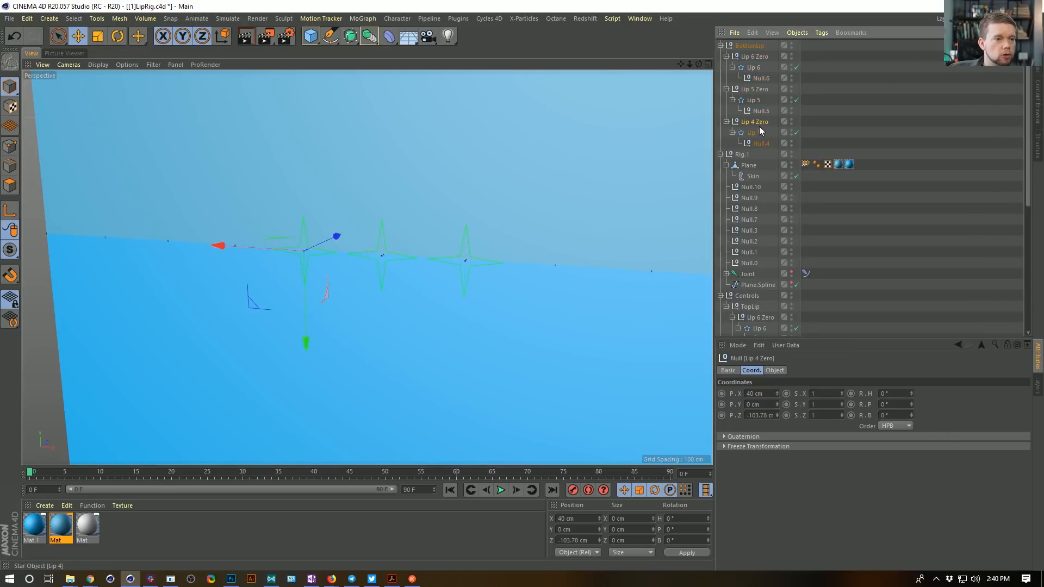
Select the Lip 4, Lip 5 and Lip 6 star controls under BottomLip together and set their points to 6.
{"action": "left_click", "coordinate": [756, 89], "text": "ctrl"}
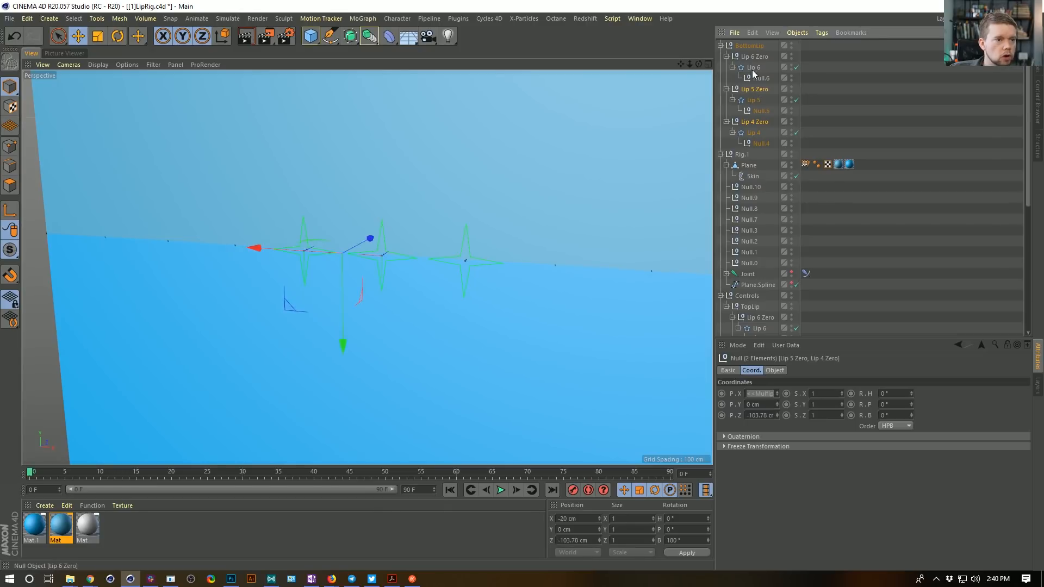
{"action": "left_click", "coordinate": [753, 133]}
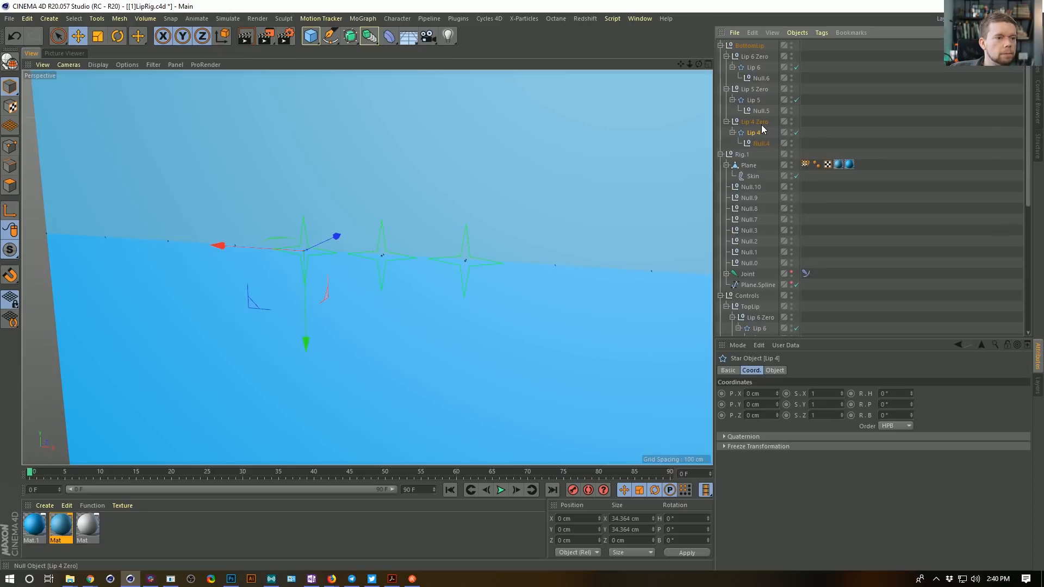
{"action": "left_click", "coordinate": [754, 100], "text": "ctrl"}
{"action": "left_click", "coordinate": [754, 67], "text": "ctrl"}
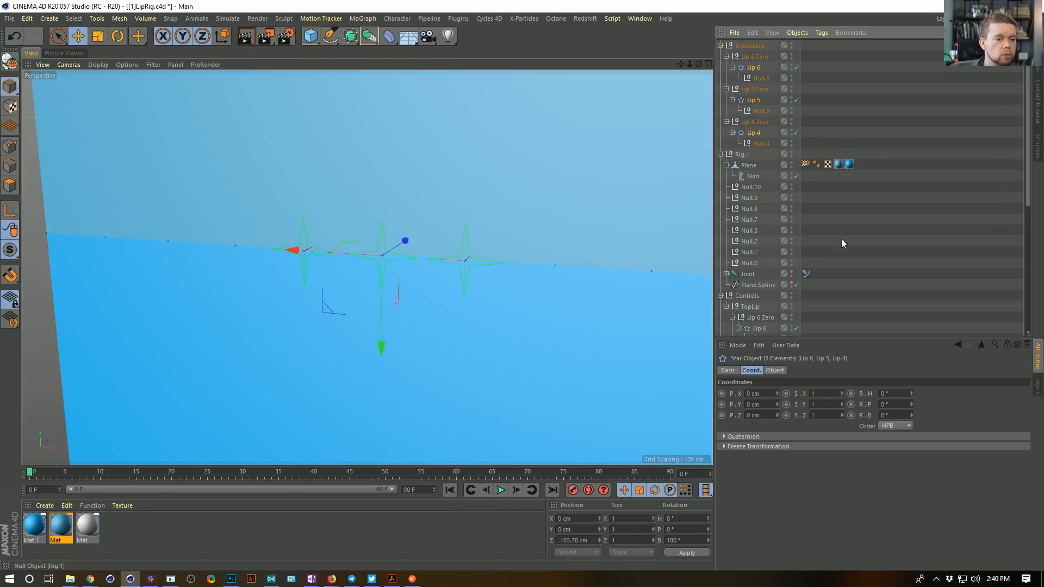
{"action": "left_click", "coordinate": [777, 370]}
{"action": "left_click", "coordinate": [821, 424]}
{"action": "left_click", "coordinate": [821, 424]}
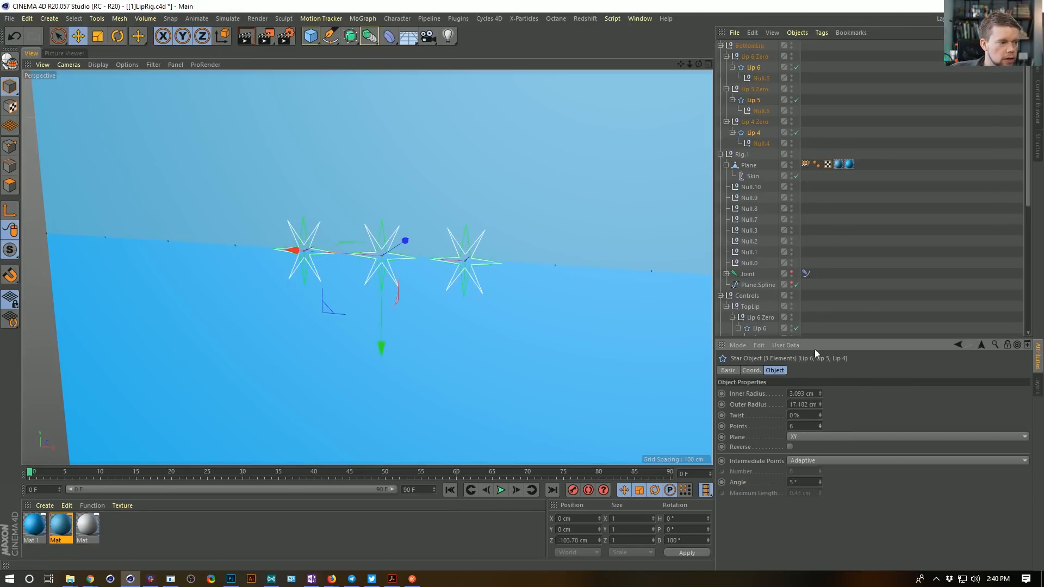
{"action": "left_click", "coordinate": [506, 268]}
{"action": "key", "text": "ctrl+z"}
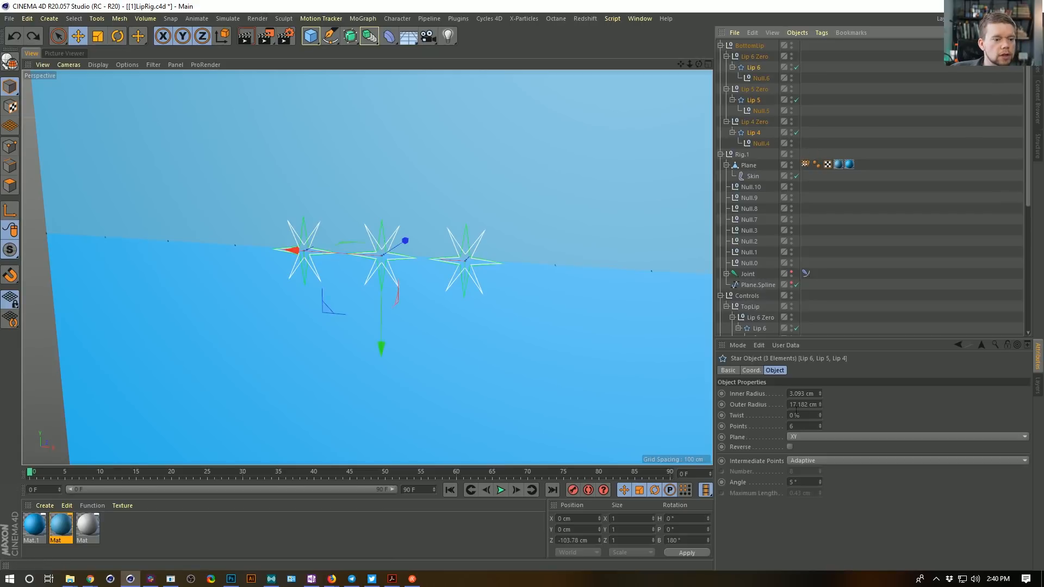
Change the display color of the three selected bottom-lip star controls to red and clear the selection.
{"action": "left_click", "coordinate": [729, 370]}
{"action": "left_click", "coordinate": [801, 443]}
{"action": "left_click_drag", "start_coordinate": [802, 442], "coordinate": [735, 442]}
{"action": "left_click", "coordinate": [776, 482]}
{"action": "left_click", "coordinate": [566, 303]}
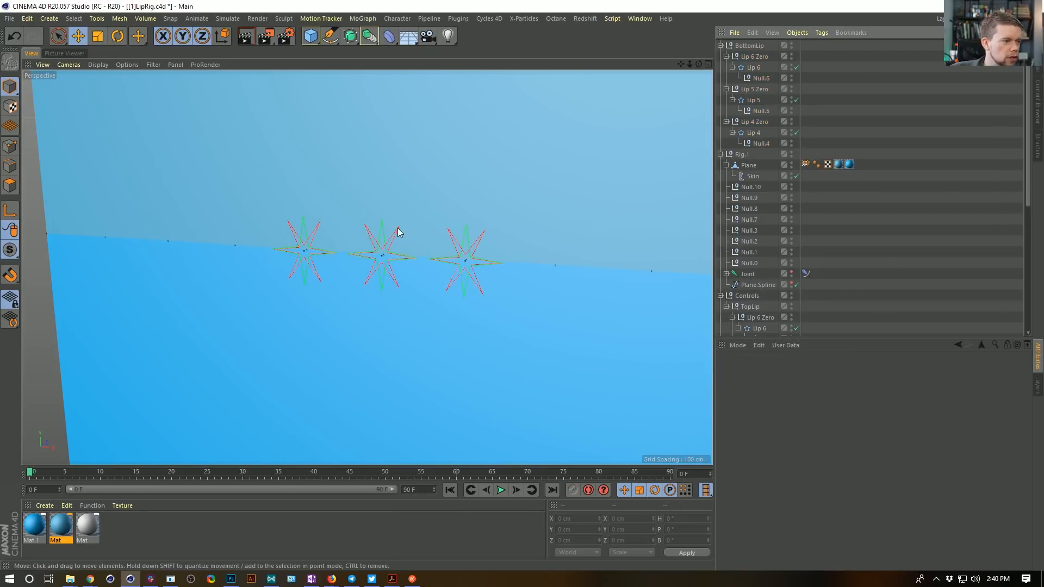
{"action": "left_click", "coordinate": [384, 229]}
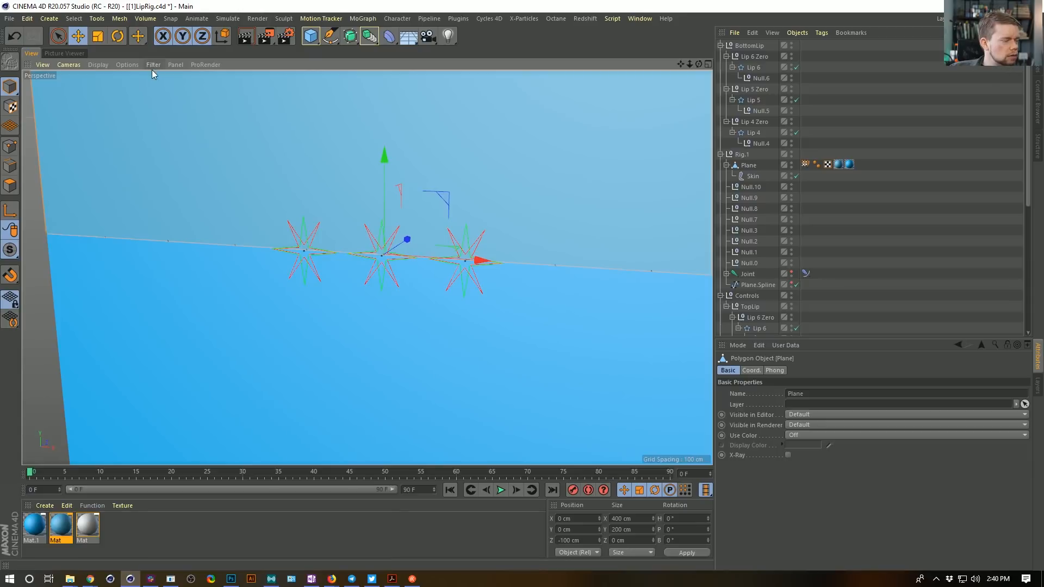
{"action": "left_click", "coordinate": [912, 286]}
Test the bottom lip's Lip 5 control by moving it down about 24 cm, and undo the move.
{"action": "left_click_drag", "start_coordinate": [407, 238], "coordinate": [432, 250], "text": "alt"}
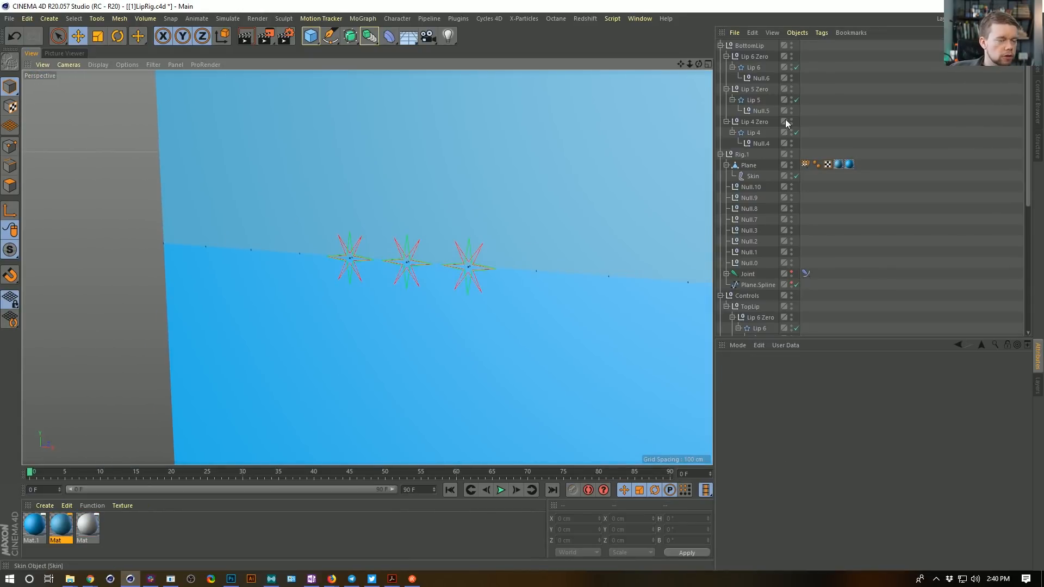
{"action": "left_click", "coordinate": [760, 100]}
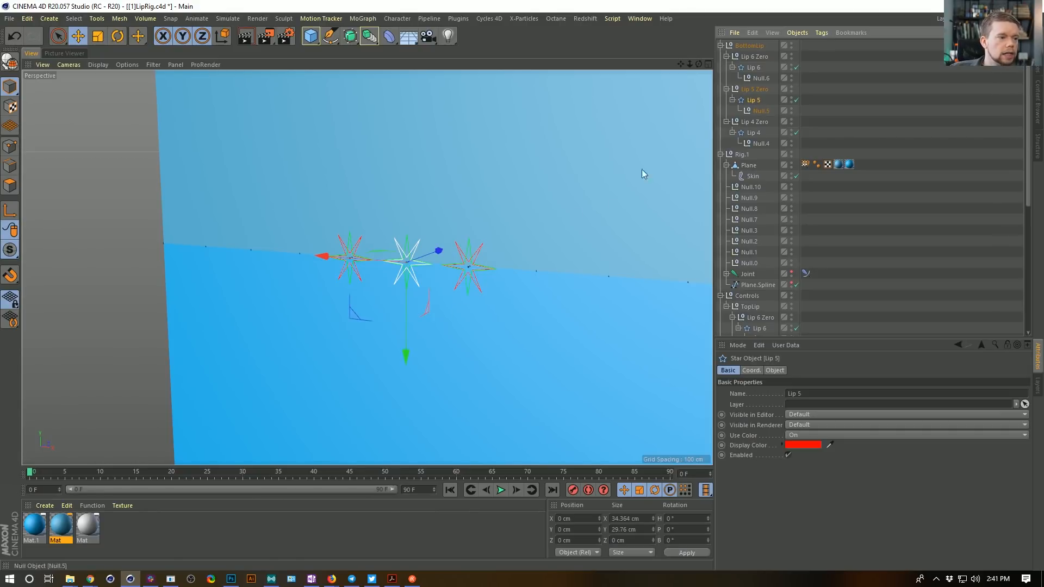
{"action": "left_click_drag", "start_coordinate": [406, 353], "coordinate": [429, 384]}
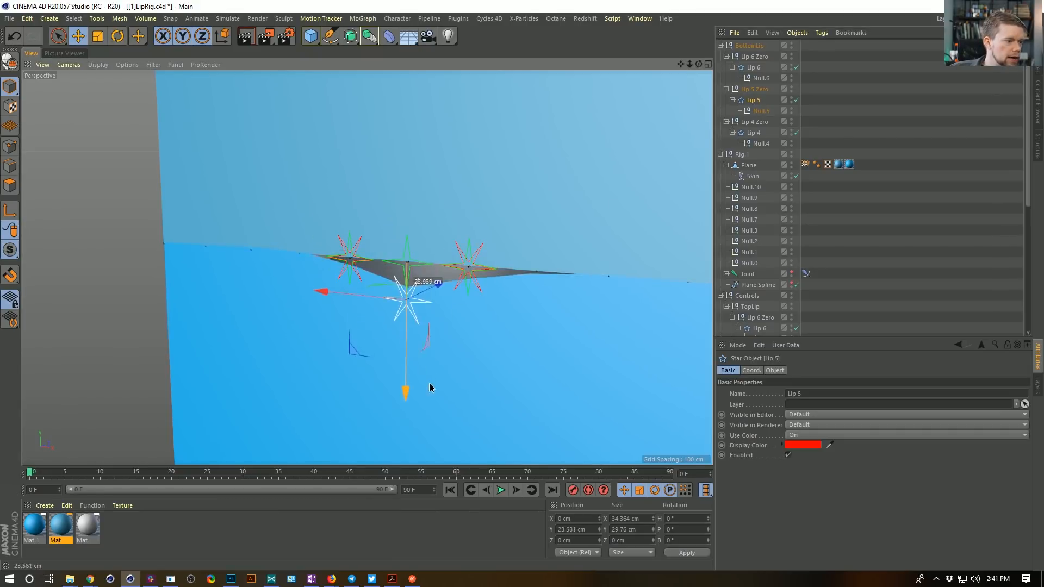
{"action": "key", "text": "ctrl+z"}
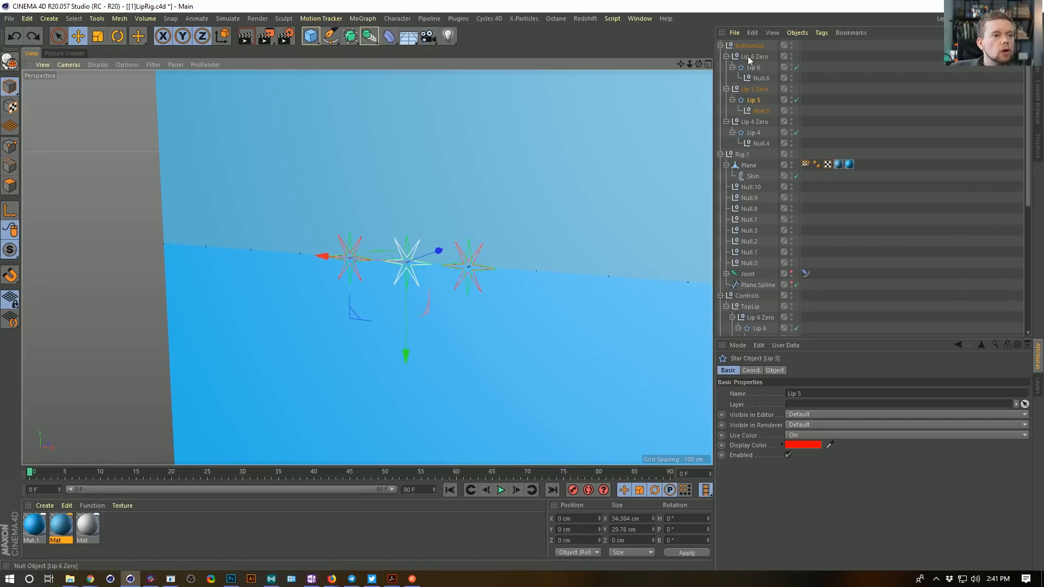
Place the BottomLip group inside Controls beside TopLip, and move Controls above Rig.1 in the object hierarchy.
{"action": "left_click", "coordinate": [721, 45]}
{"action": "left_click", "coordinate": [721, 56]}
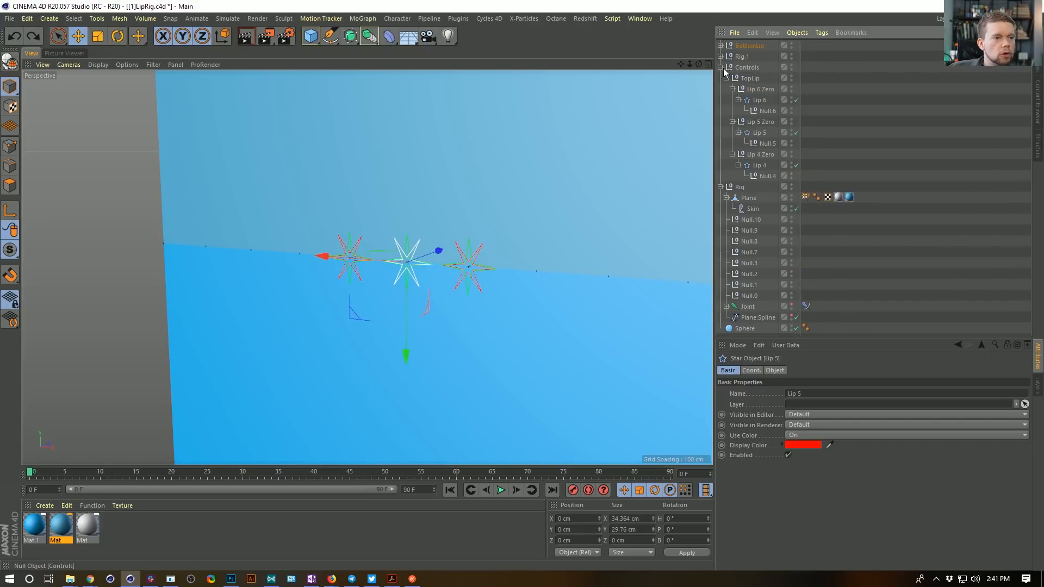
{"action": "left_click_drag", "start_coordinate": [749, 43], "coordinate": [756, 64]}
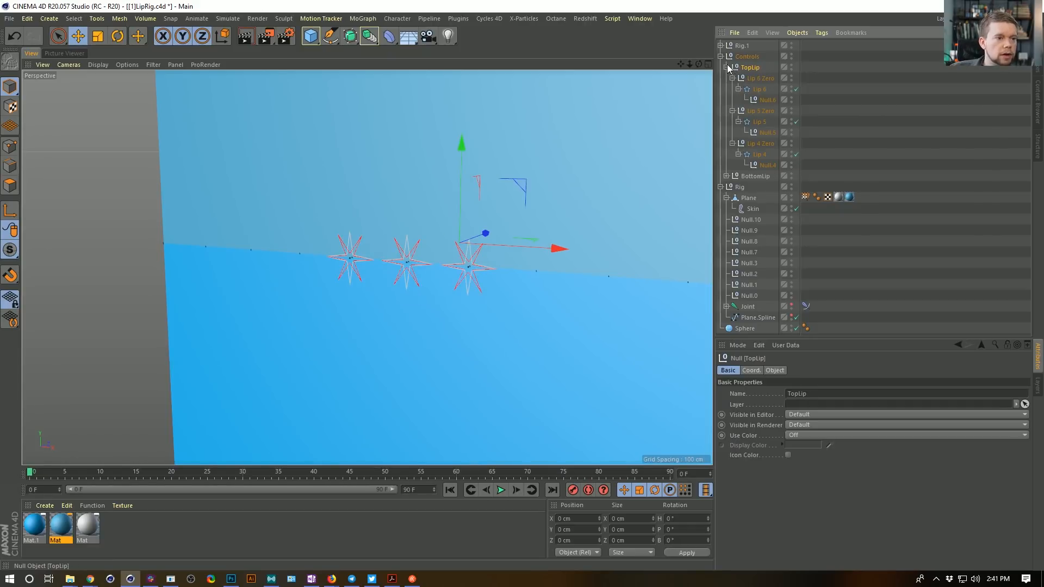
{"action": "left_click", "coordinate": [727, 176]}
{"action": "left_click_drag", "start_coordinate": [745, 57], "coordinate": [743, 43]}
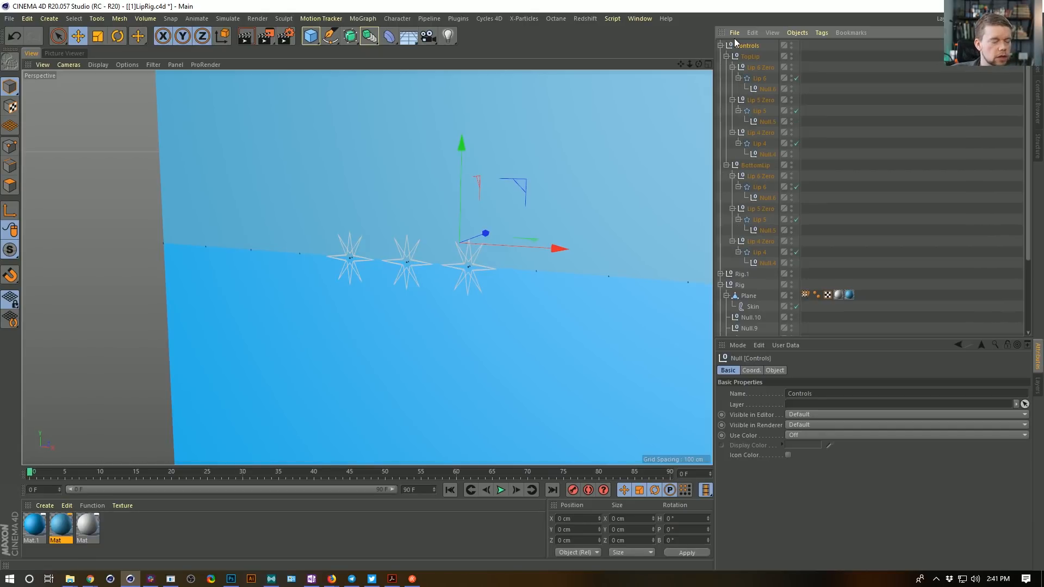
Save the scene as a new version named [2]LipRig.c4d.
{"action": "key", "text": "ctrl+shift+s"}
{"action": "left_click", "coordinate": [83, 283]}
{"action": "key", "text": "BackSpace"}
{"action": "type", "text": "2"}
{"action": "key", "text": "Return"}
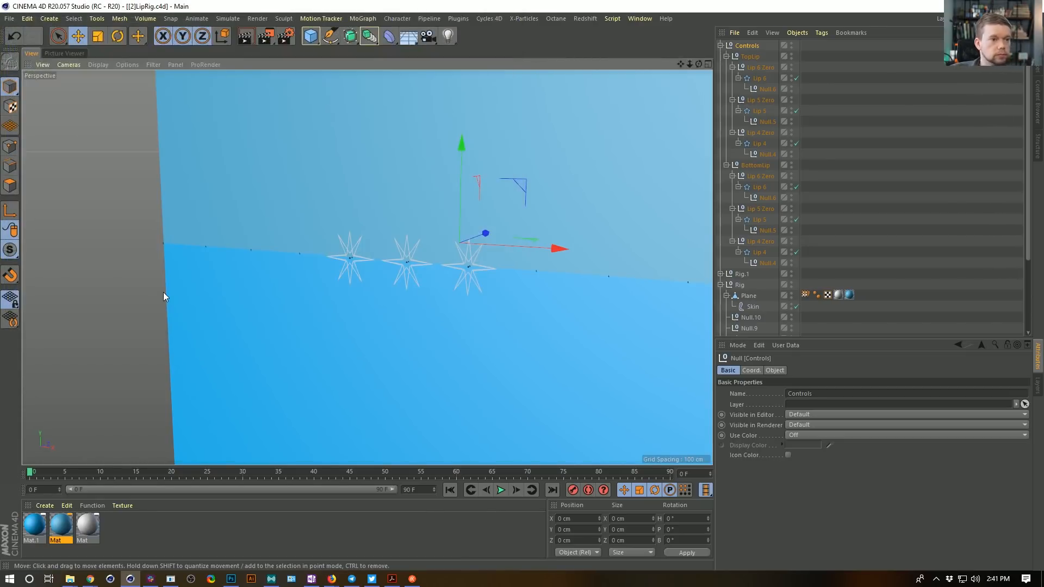
Test the top lip's Lip 5 control by moving it in the viewport, and undo the move.
{"action": "left_click", "coordinate": [759, 110]}
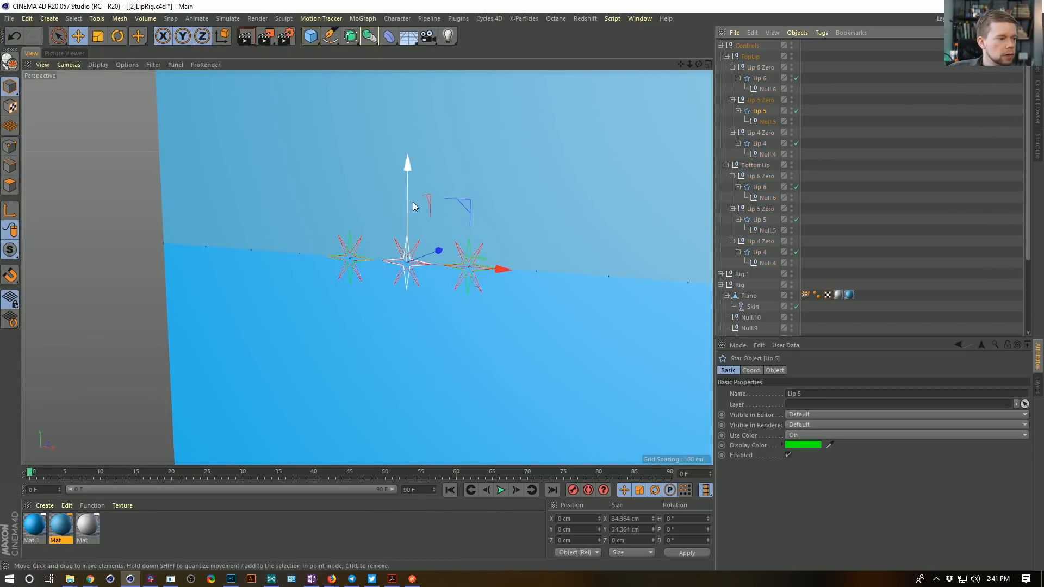
{"action": "left_click_drag", "start_coordinate": [414, 195], "coordinate": [379, 224]}
{"action": "key", "text": "ctrl+z"}
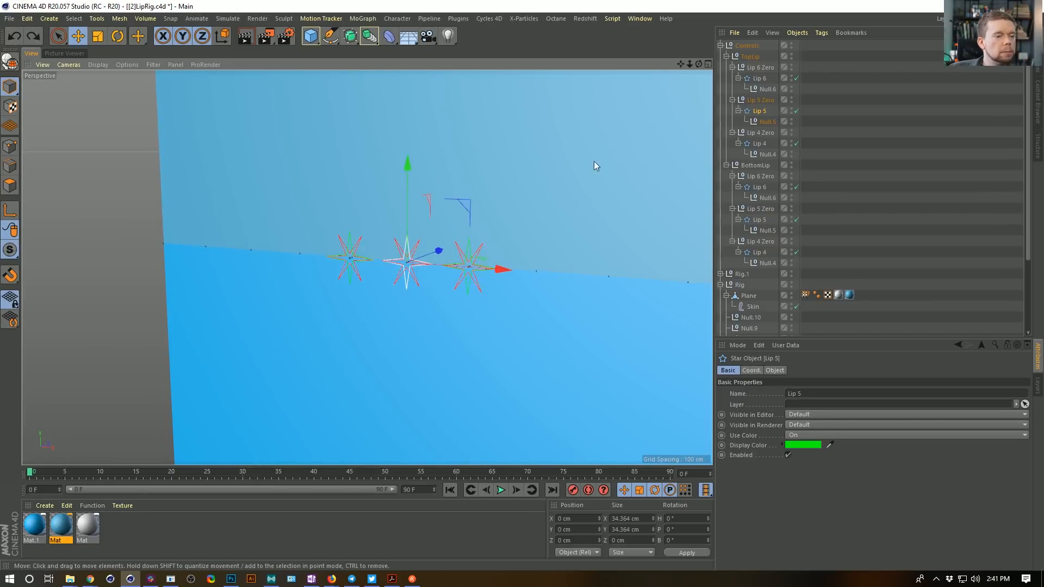
{"action": "right_click", "coordinate": [763, 112]}
{"action": "key", "text": "Escape"}
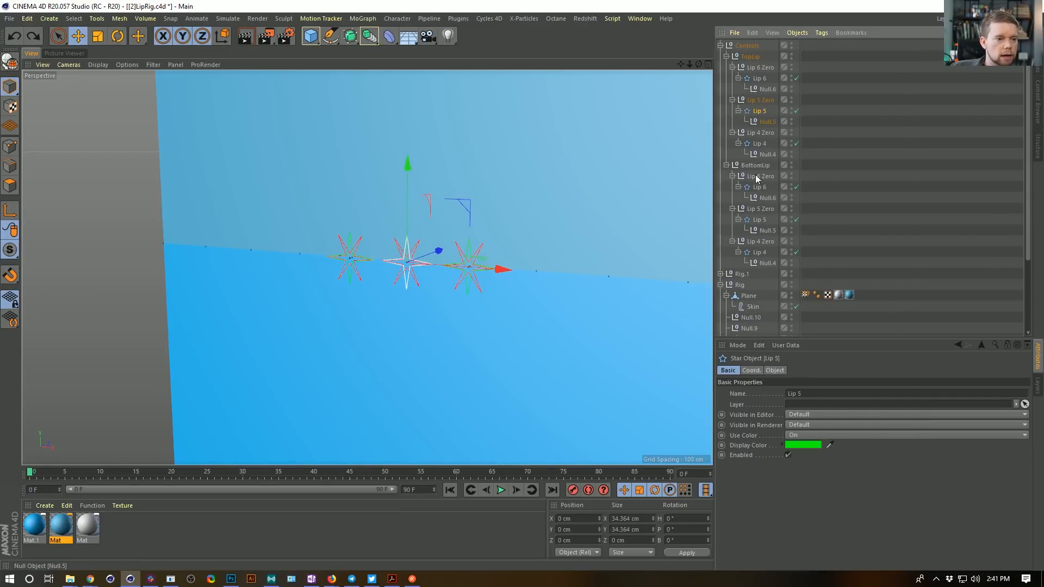
Add a Constraint tag to the Lip 5 star control under BottomLip.
{"action": "left_click", "coordinate": [759, 220]}
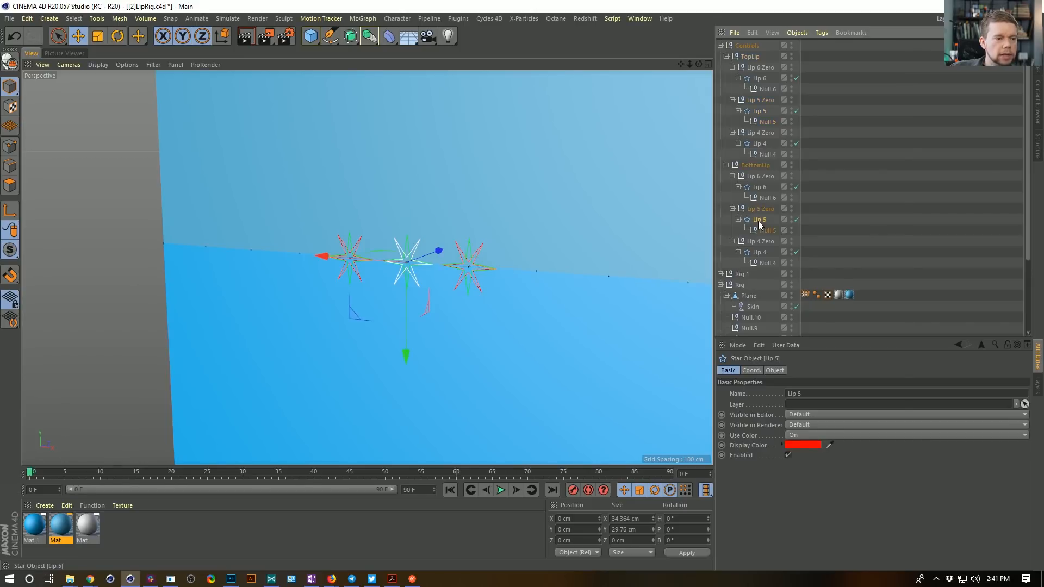
{"action": "right_click", "coordinate": [759, 219]}
{"action": "mouse_move", "coordinate": [810, 94]}
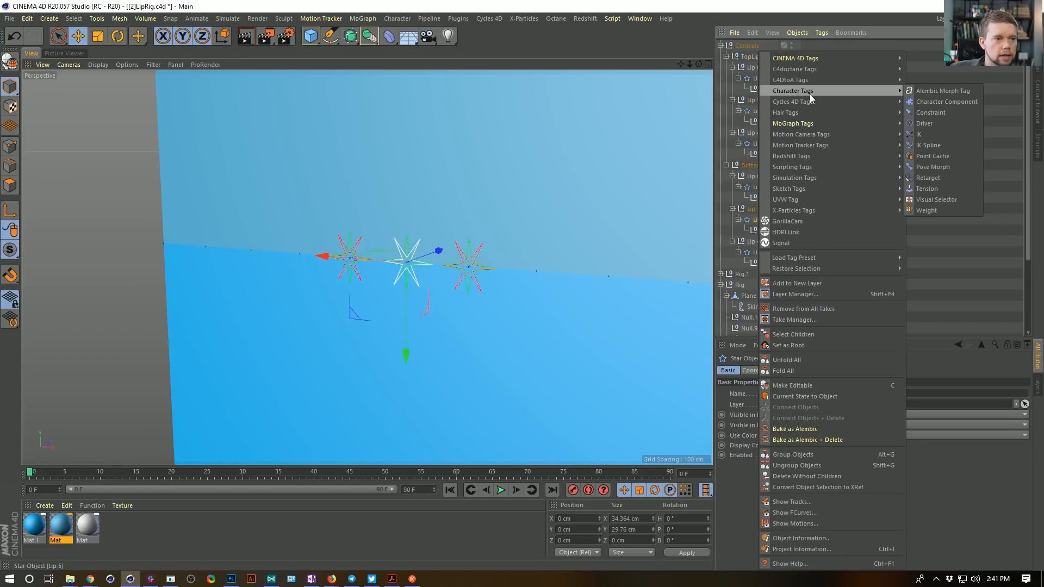
{"action": "left_click", "coordinate": [931, 113]}
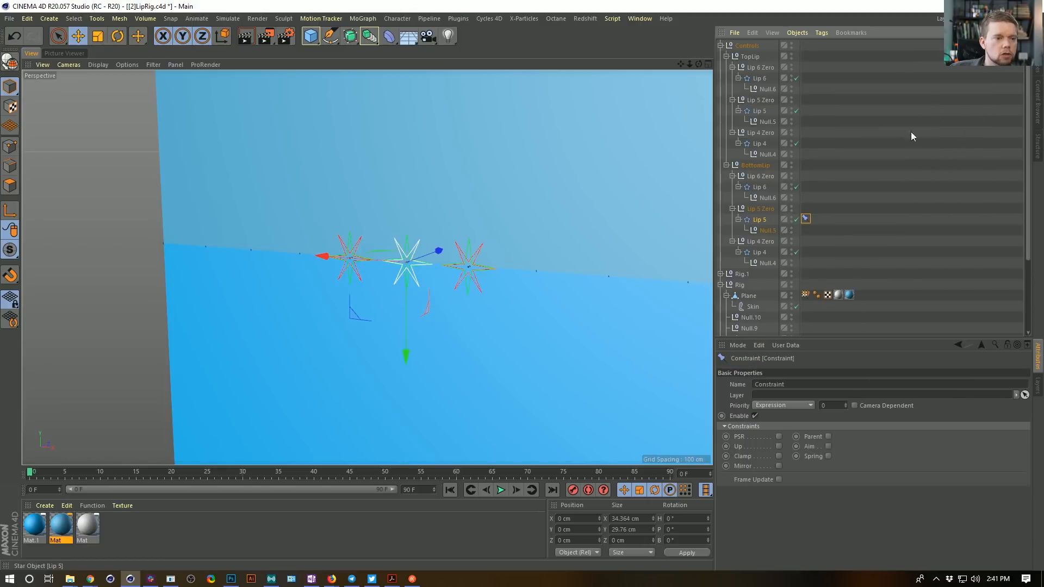
Enable Clamp on the new constraint and assign the top lip's Lip 5 control as its target.
{"action": "left_click", "coordinate": [779, 456]}
{"action": "left_click", "coordinate": [751, 370]}
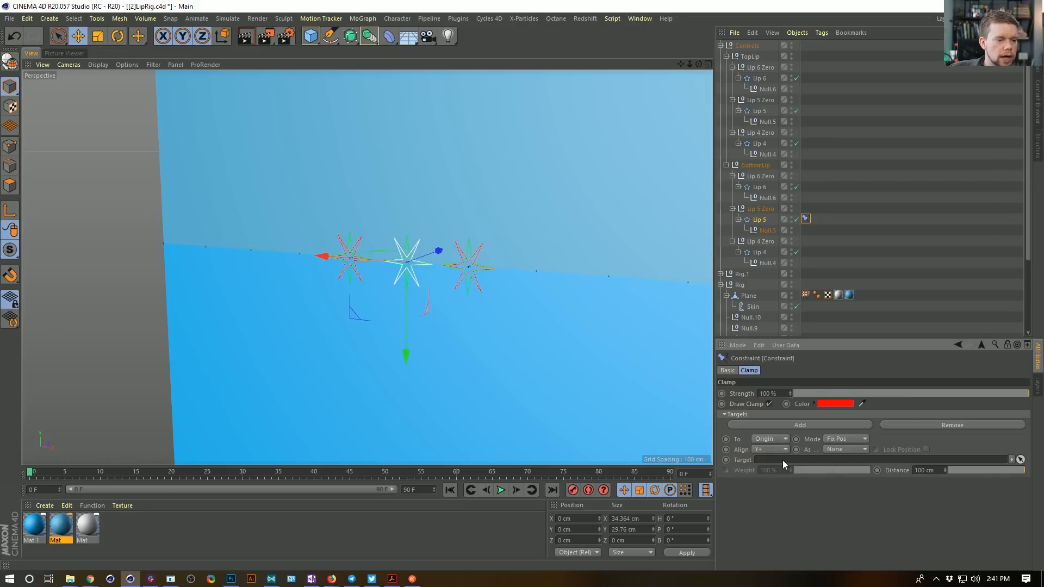
{"action": "left_click", "coordinate": [760, 112]}
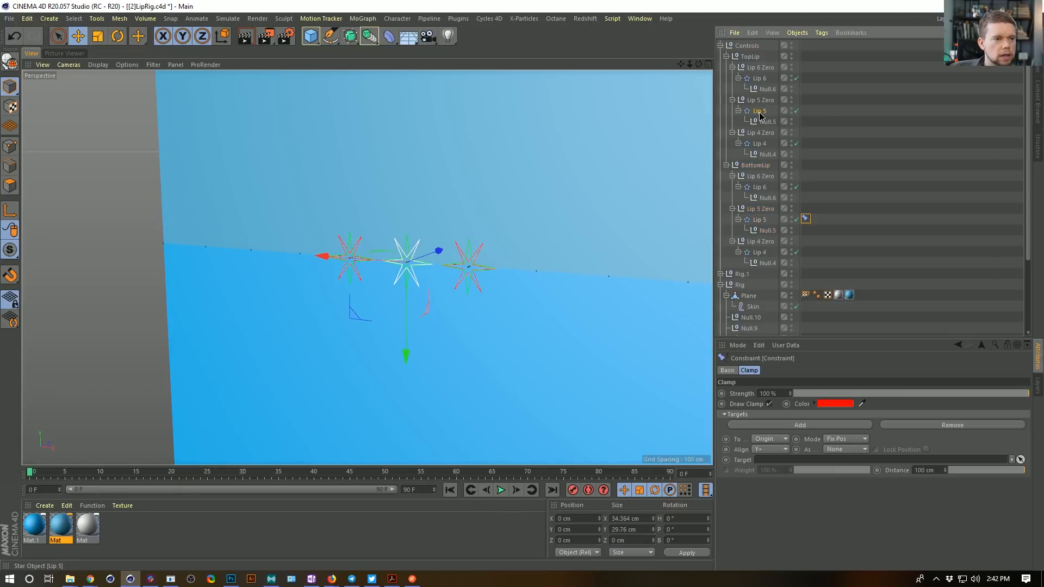
{"action": "left_click_drag", "start_coordinate": [760, 114], "coordinate": [779, 461]}
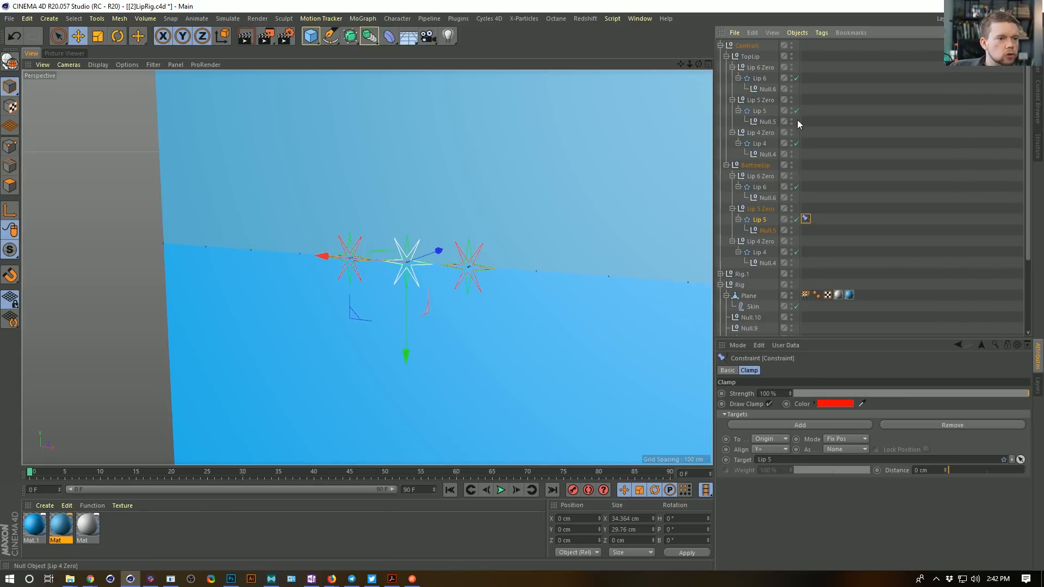
Check the clamp by moving the bottom Lip 5 control, and set the clamp's To option to Plane.
{"action": "left_click_drag", "start_coordinate": [407, 359], "coordinate": [408, 366]}
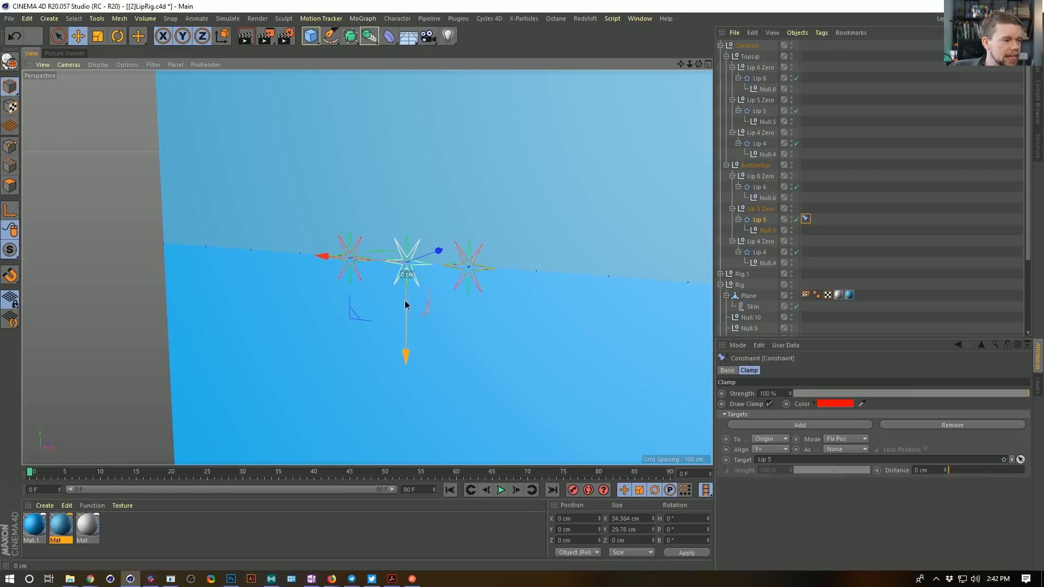
{"action": "left_click_drag", "start_coordinate": [560, 182], "coordinate": [557, 196]}
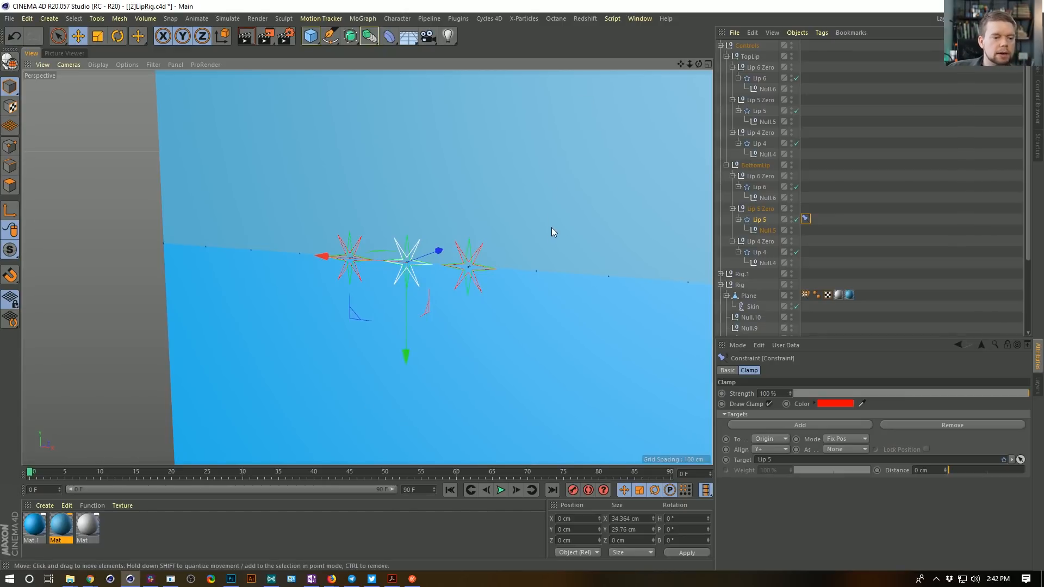
{"action": "left_click", "coordinate": [762, 440]}
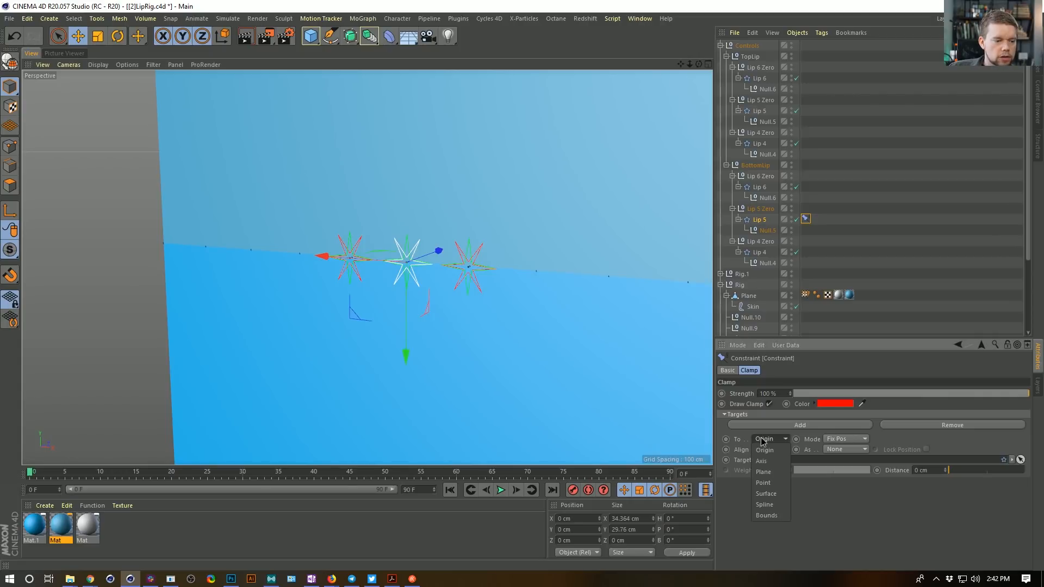
{"action": "left_click", "coordinate": [782, 472]}
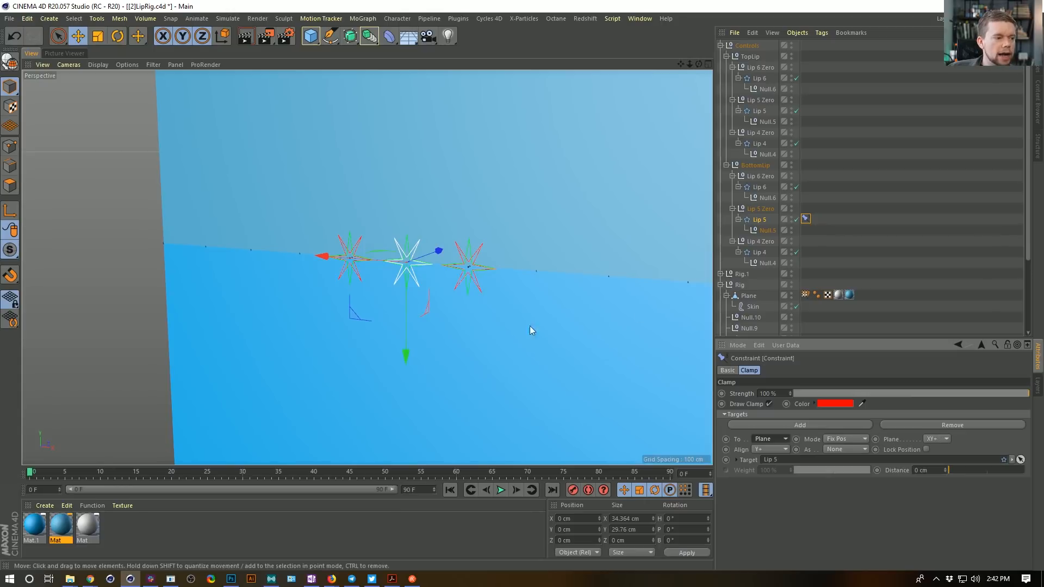
Test the plane clamp with a downward move of the bottom Lip 5, undo it, and set the clamp's plane to XZ+.
{"action": "left_click_drag", "start_coordinate": [410, 351], "coordinate": [423, 401]}
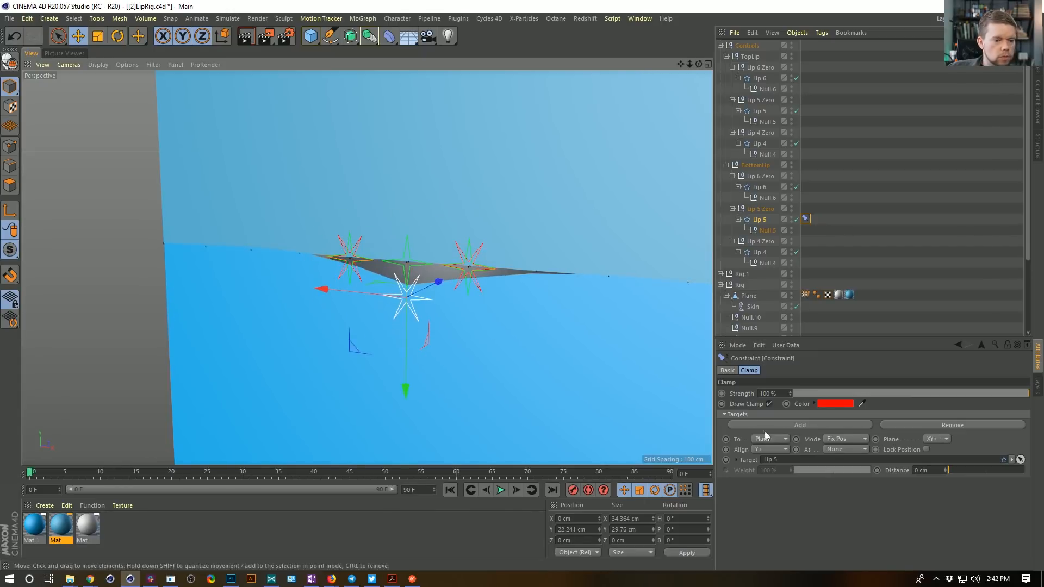
{"action": "key", "text": "ctrl+z"}
{"action": "left_click", "coordinate": [942, 439]}
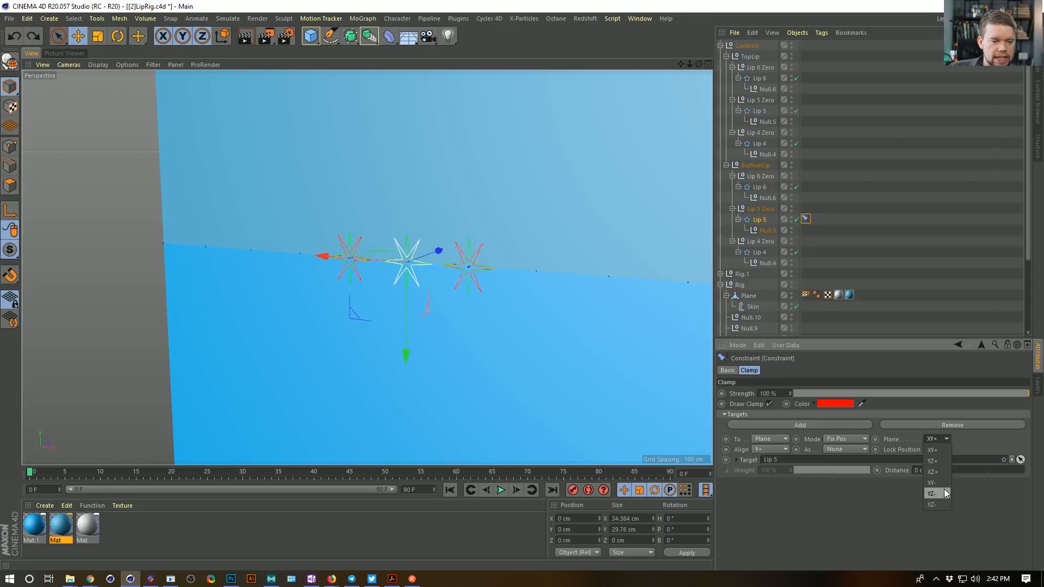
{"action": "left_click", "coordinate": [933, 472]}
Test the XZ+ clamp by moving the bottom Lip 5 control vertically and sideways, and undo the movement.
{"action": "left_click_drag", "start_coordinate": [406, 354], "coordinate": [411, 334]}
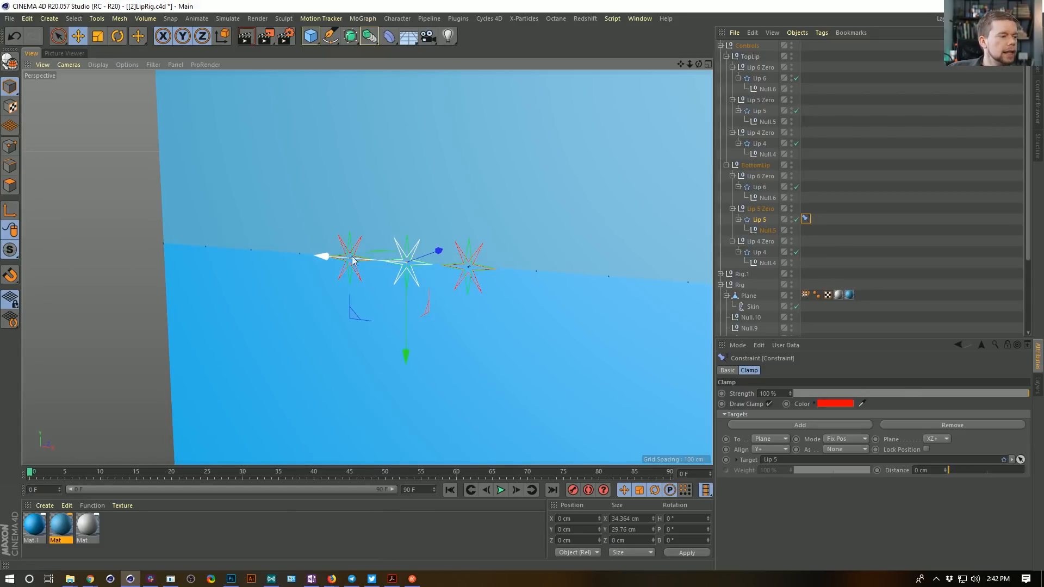
{"action": "left_click_drag", "start_coordinate": [332, 258], "coordinate": [367, 254]}
{"action": "key", "text": "ctrl+z"}
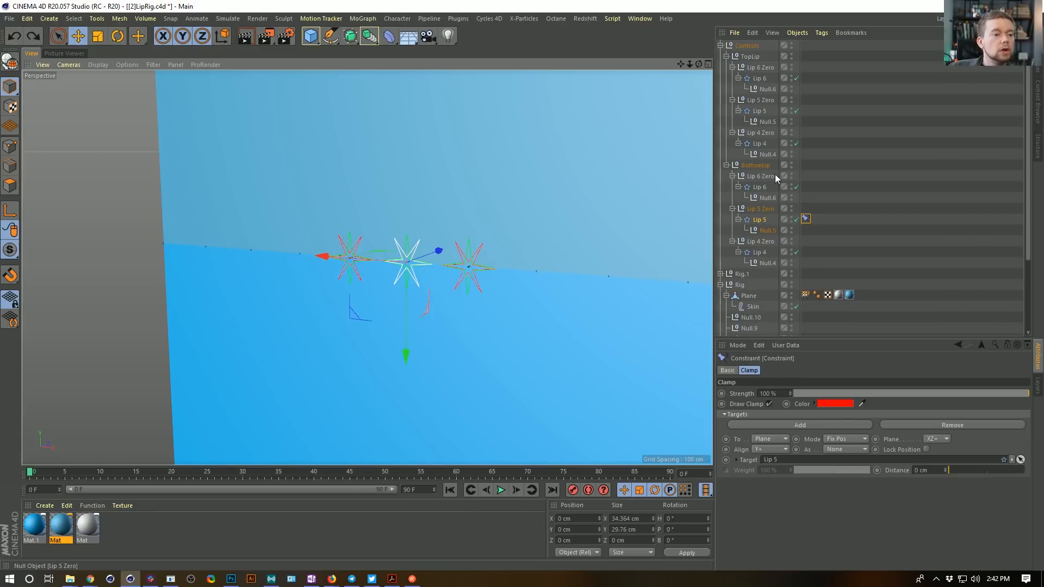
Move the top lip's Lip 5 control around to test the clamped bottom control, and undo the moves.
{"action": "left_click", "coordinate": [769, 114]}
{"action": "left_click_drag", "start_coordinate": [409, 172], "coordinate": [407, 143]}
{"action": "left_click_drag", "start_coordinate": [501, 227], "coordinate": [435, 225]}
{"action": "key", "text": "ctrl+z"}
{"action": "key", "text": "ctrl+z"}
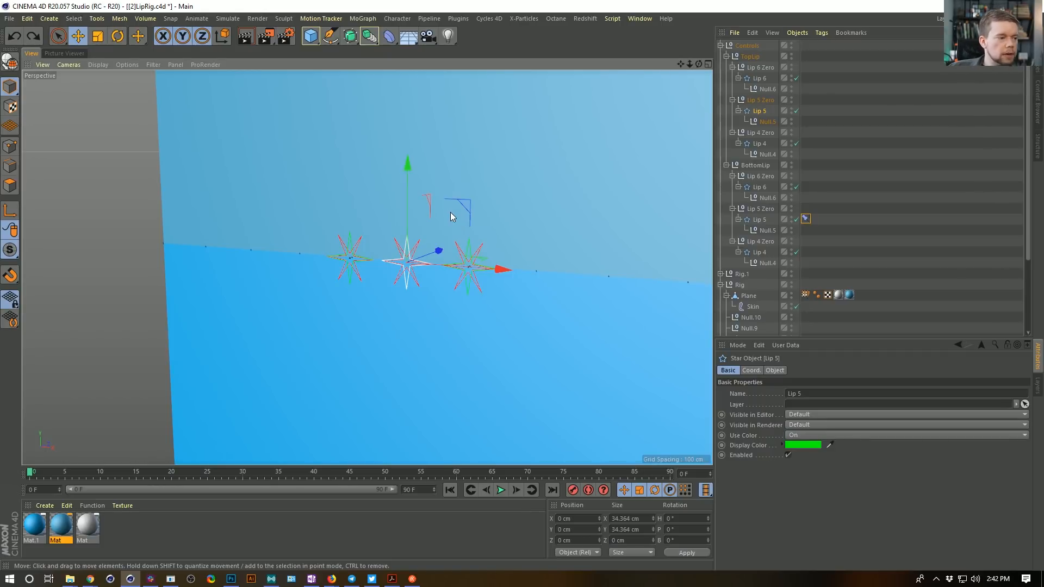
Set the bottom Lip 5 clamp's mode to Min, test it by raising the top Lip 5 control, and undo the move.
{"action": "left_click", "coordinate": [806, 219]}
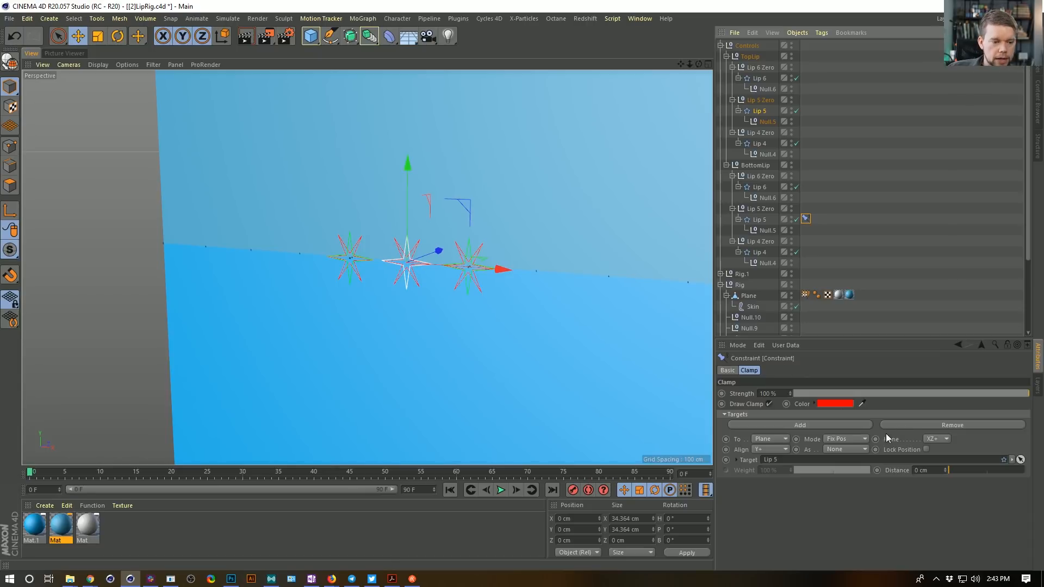
{"action": "left_click", "coordinate": [861, 451]}
{"action": "left_click", "coordinate": [863, 436]}
{"action": "left_click", "coordinate": [861, 438]}
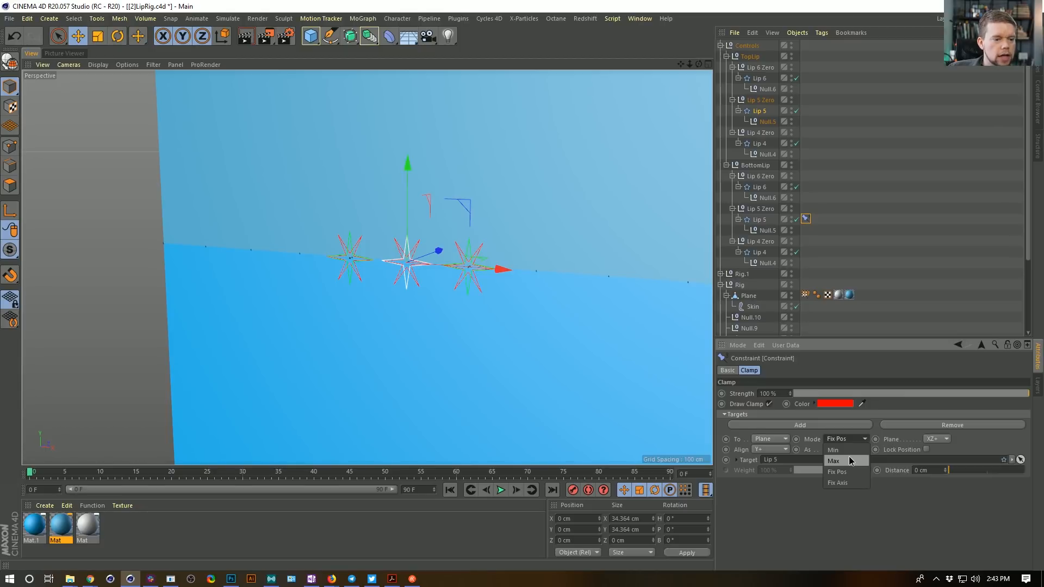
{"action": "left_click", "coordinate": [853, 449]}
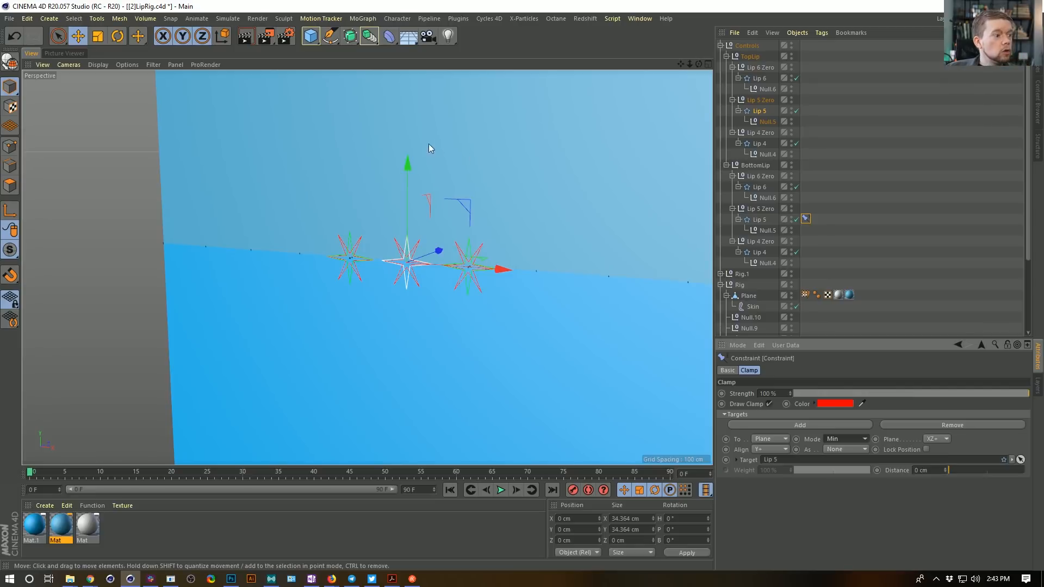
{"action": "left_click_drag", "start_coordinate": [412, 165], "coordinate": [410, 117]}
{"action": "key", "text": "ctrl+z"}
Set the bottom Lip 5 clamp's mode to Max and test it by raising the top Lip 5 control to about 54 cm.
{"action": "left_click", "coordinate": [844, 439]}
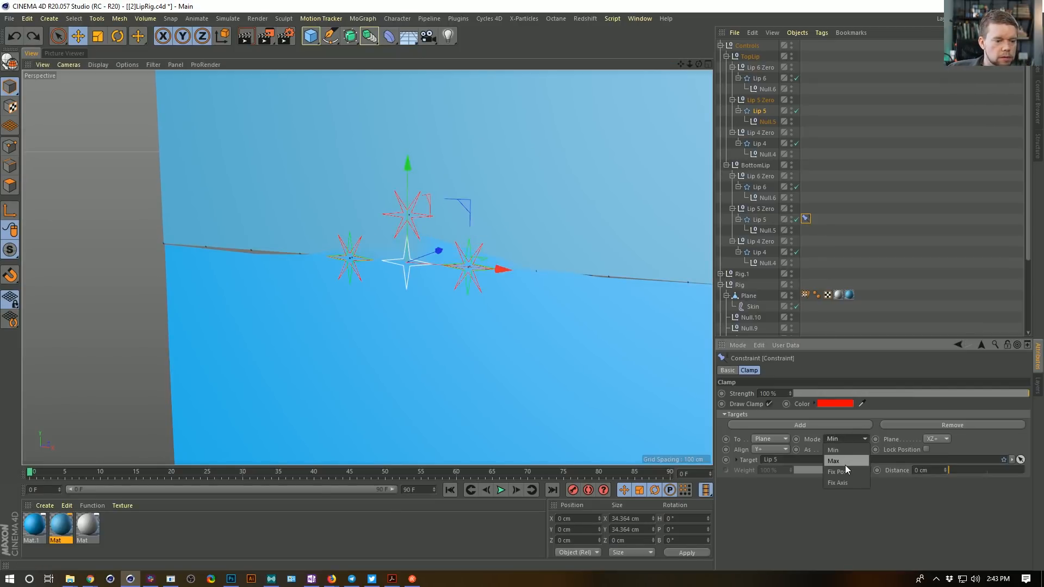
{"action": "left_click", "coordinate": [845, 462]}
{"action": "left_click", "coordinate": [753, 219]}
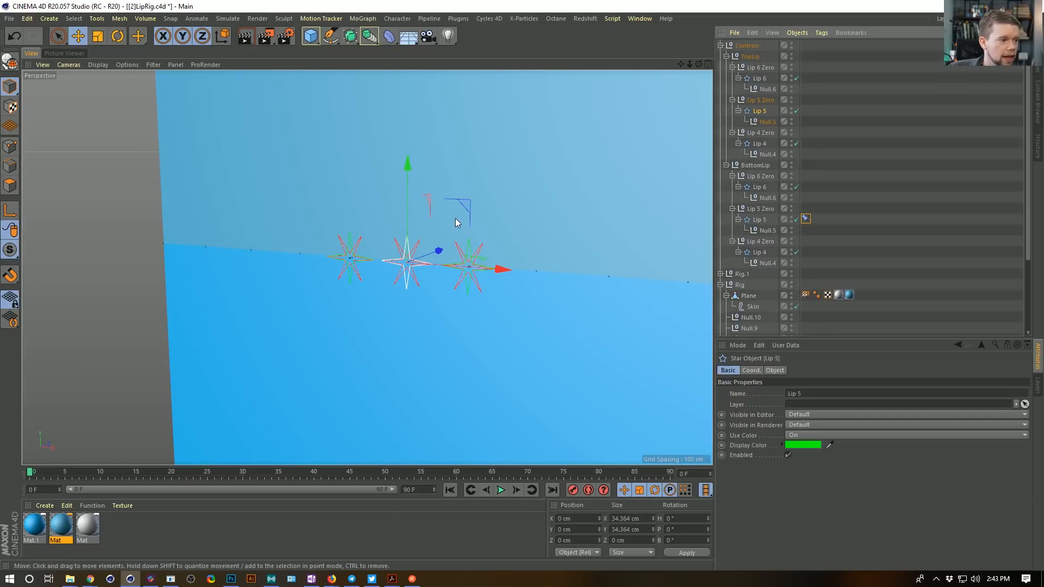
{"action": "left_click_drag", "start_coordinate": [409, 170], "coordinate": [321, 81]}
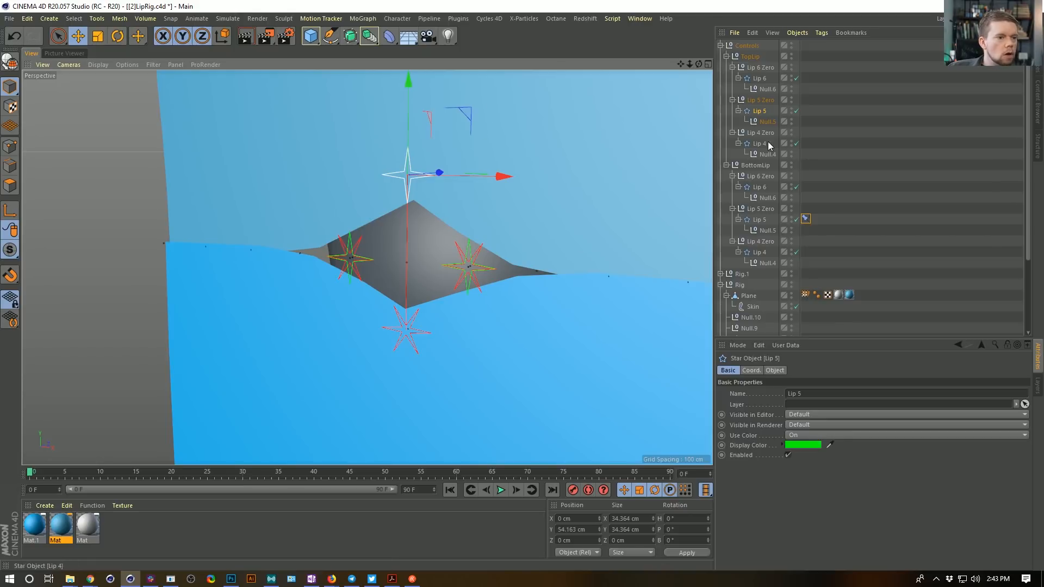
Move the bottom Lip 5 control up and down to test the Max clamp against the raised top control.
{"action": "right_click", "coordinate": [784, 221]}
{"action": "left_click", "coordinate": [657, 42]}
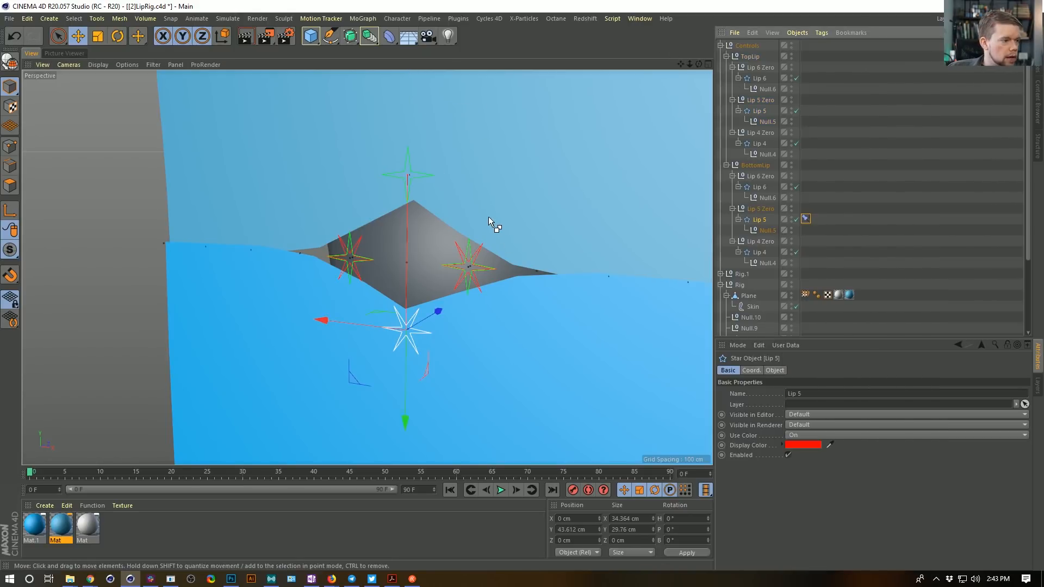
{"action": "left_click_drag", "start_coordinate": [413, 381], "coordinate": [357, 139]}
{"action": "left_click_drag", "start_coordinate": [407, 270], "coordinate": [393, 215]}
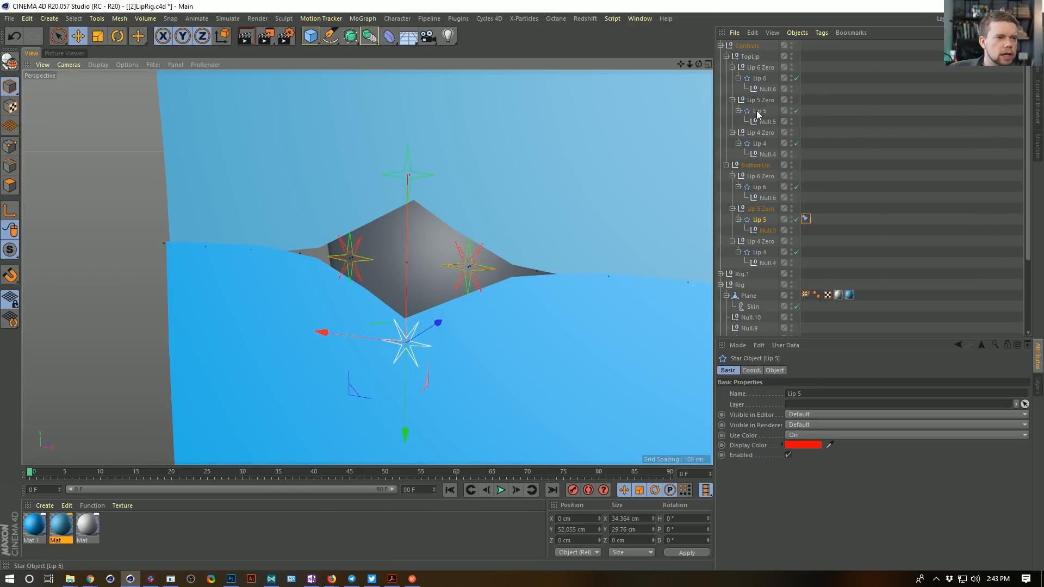
Copy the clamp constraint onto the top lip's Lip 5 control, set its mode to Min, and test it with a downward move.
{"action": "left_click_drag", "start_coordinate": [806, 220], "coordinate": [812, 110]}
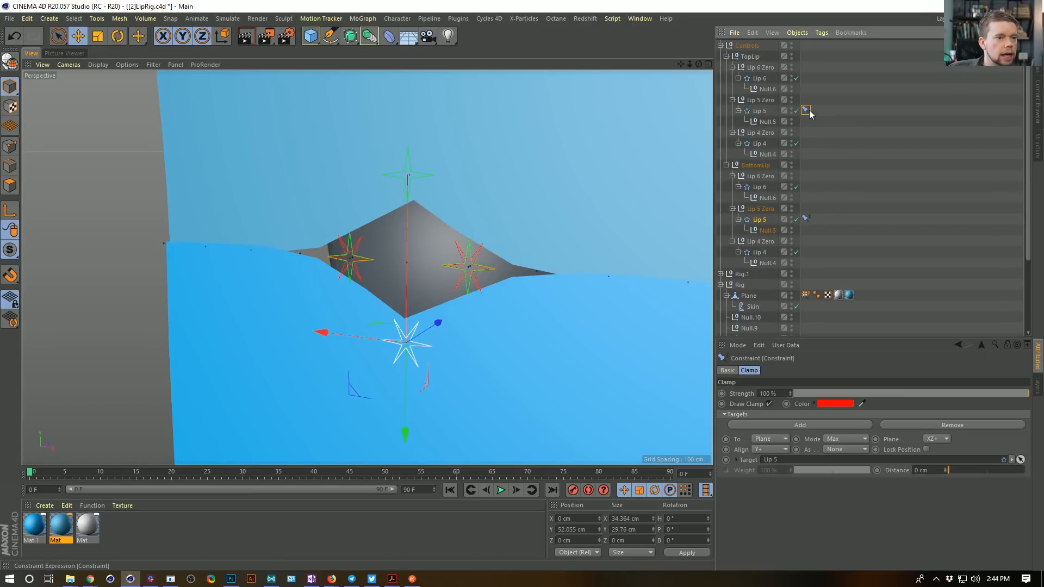
{"action": "left_click", "coordinate": [838, 441]}
{"action": "left_click", "coordinate": [840, 450]}
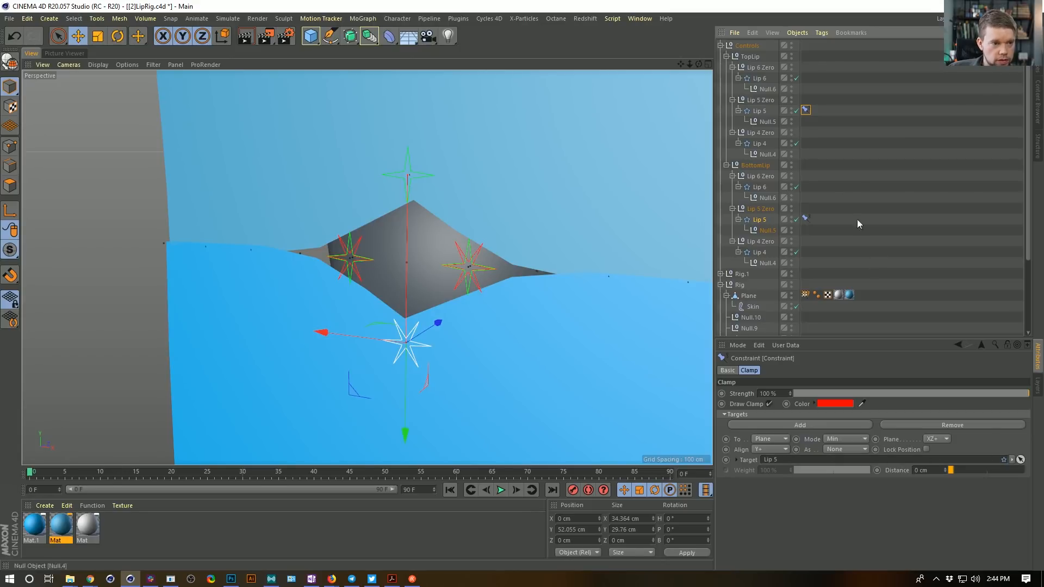
{"action": "left_click", "coordinate": [757, 111]}
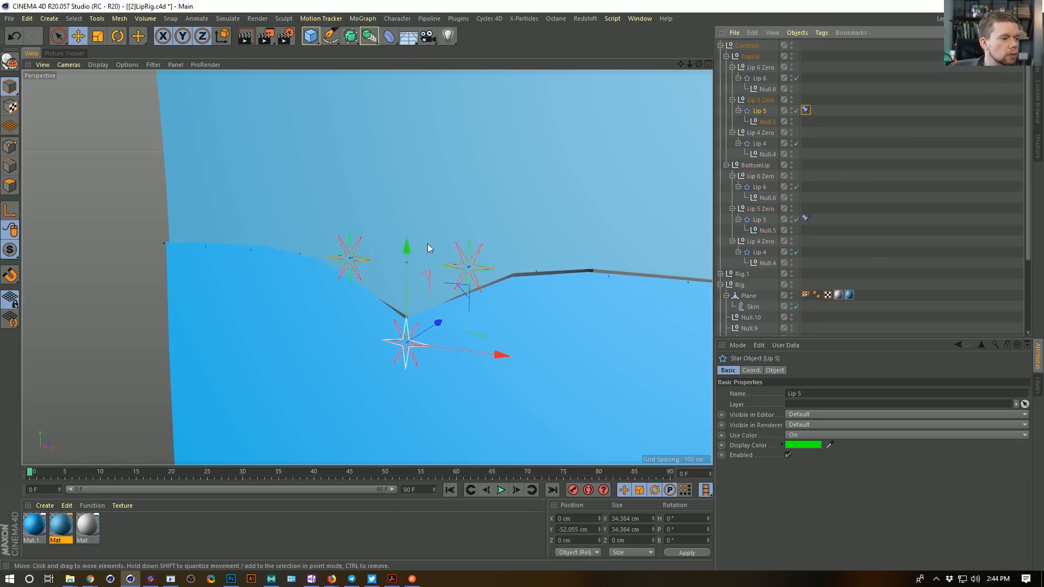
{"action": "left_click_drag", "start_coordinate": [407, 249], "coordinate": [407, 332]}
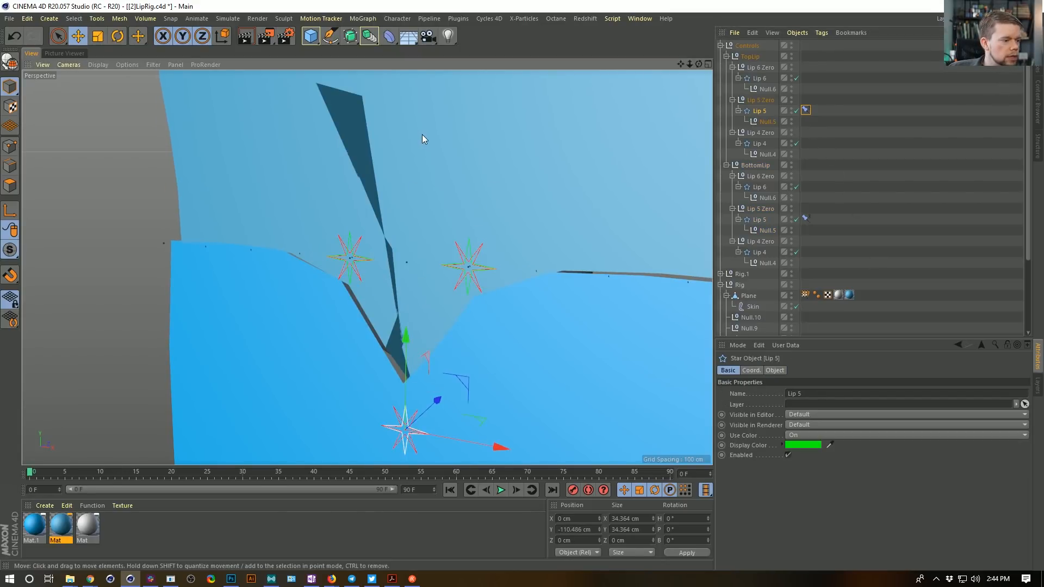
Set the top Lip 5 clamp's mode to Max and test it by moving the control up to about 59 cm.
{"action": "left_click", "coordinate": [806, 109]}
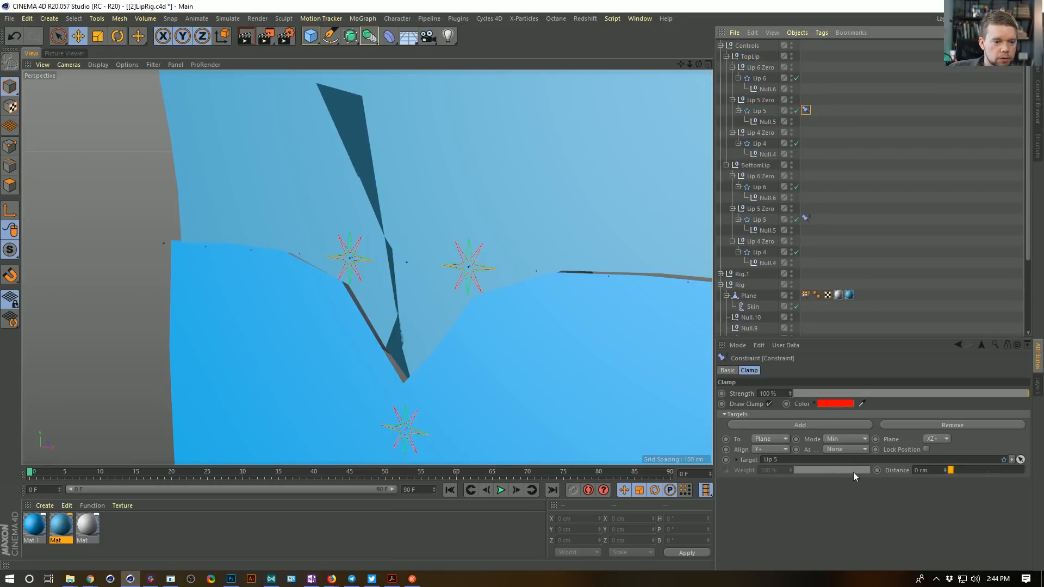
{"action": "left_click", "coordinate": [849, 439]}
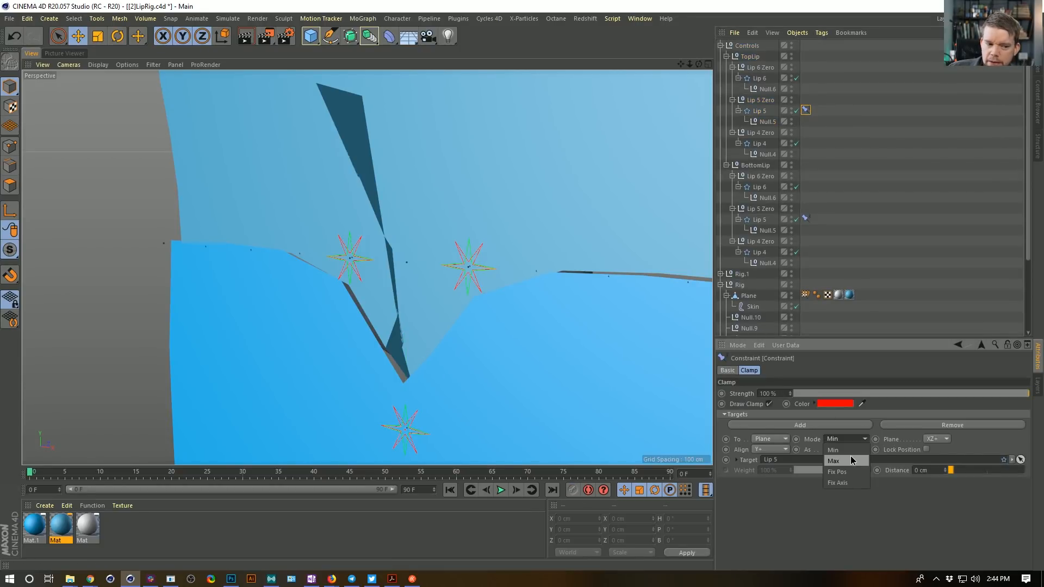
{"action": "left_click", "coordinate": [851, 458]}
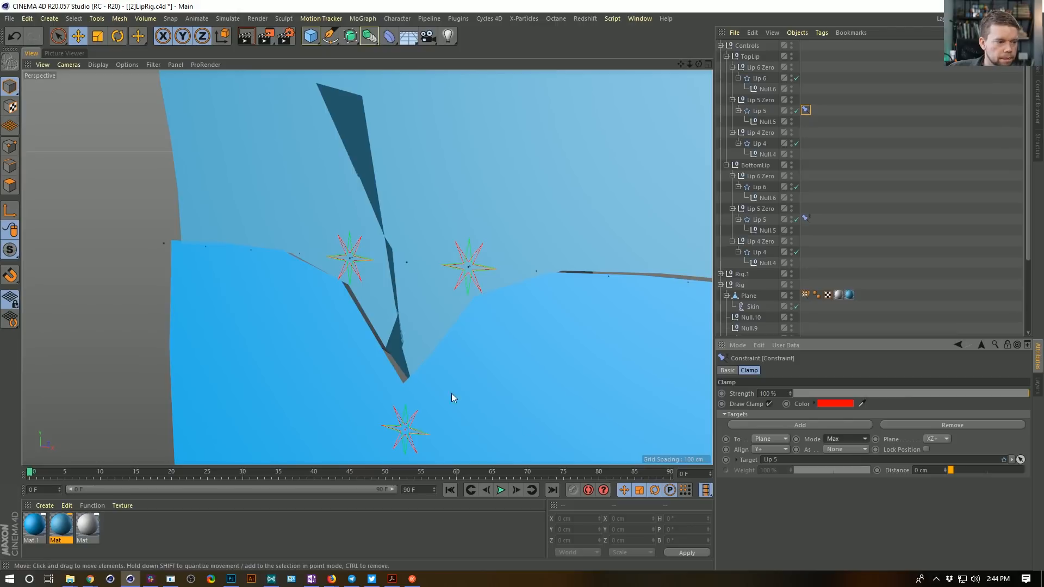
{"action": "scroll", "coordinate": [489, 331], "scroll_direction": "down", "scroll_amount": 5}
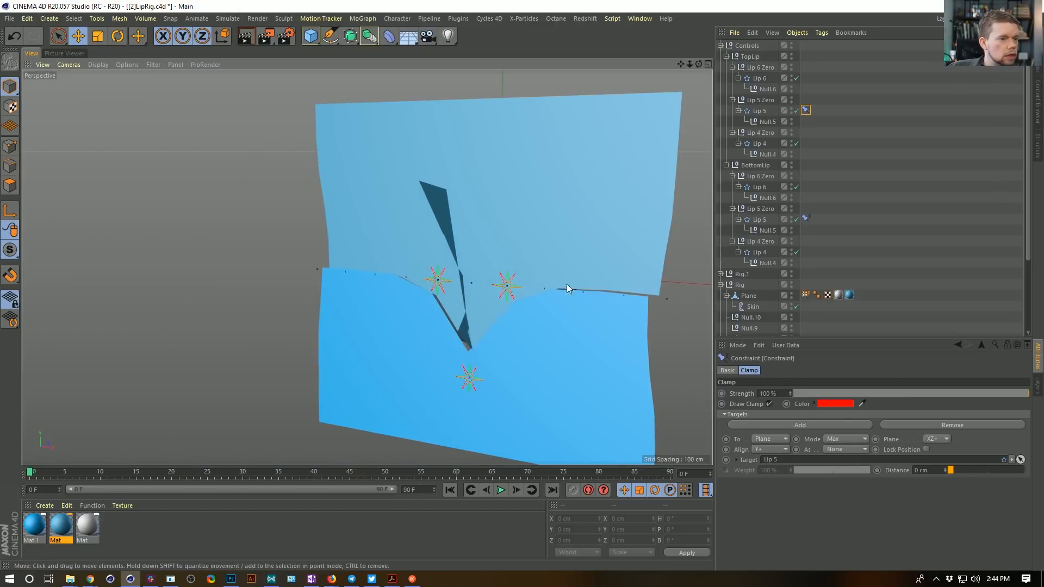
{"action": "left_click", "coordinate": [759, 111]}
{"action": "left_click_drag", "start_coordinate": [478, 318], "coordinate": [436, 182]}
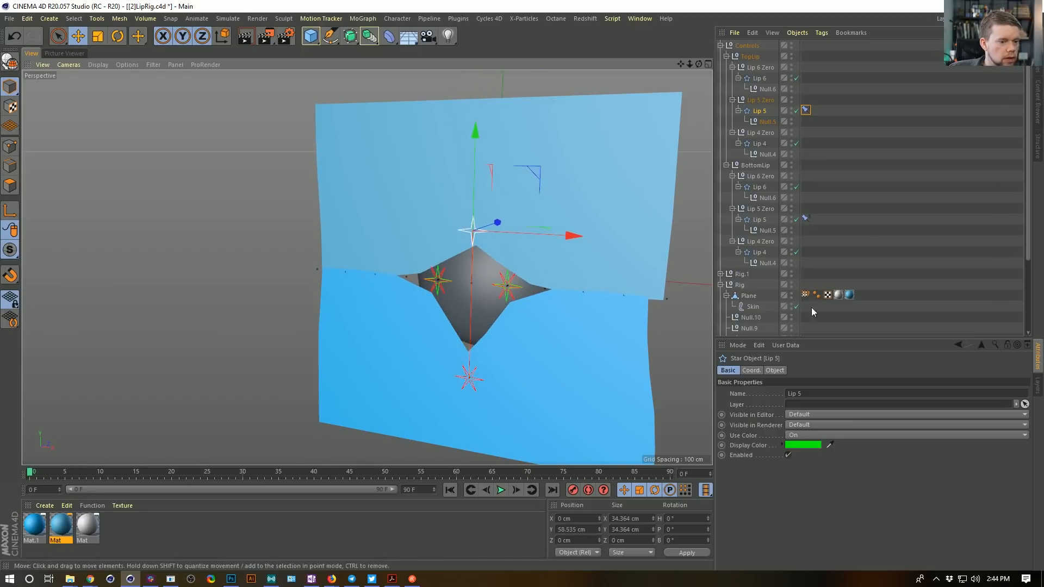
Compare the settings of both Lip 5 clamps, and test them by moving the bottom and top controls vertically.
{"action": "left_click", "coordinate": [806, 110]}
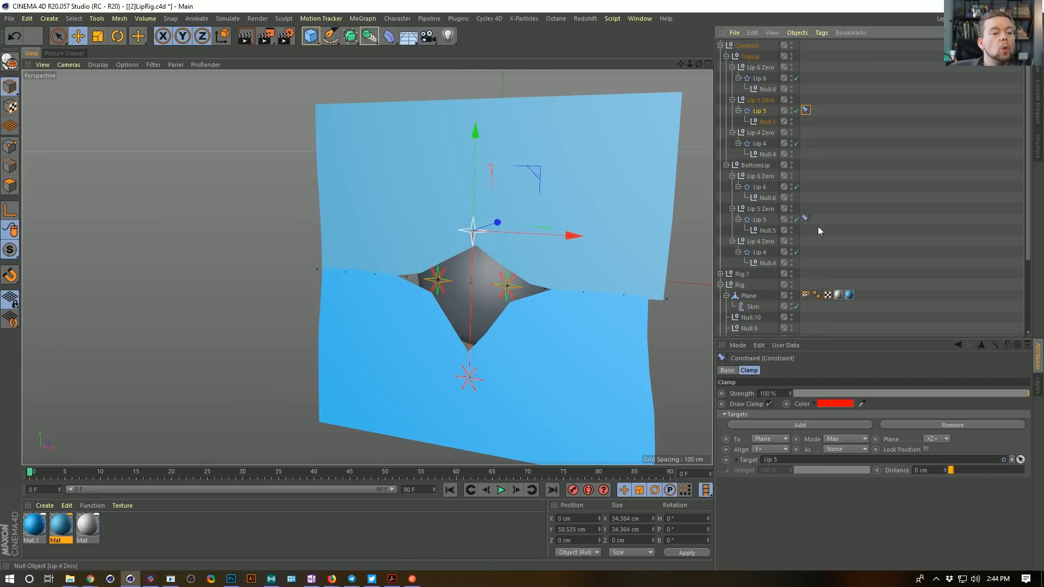
{"action": "left_click", "coordinate": [805, 219]}
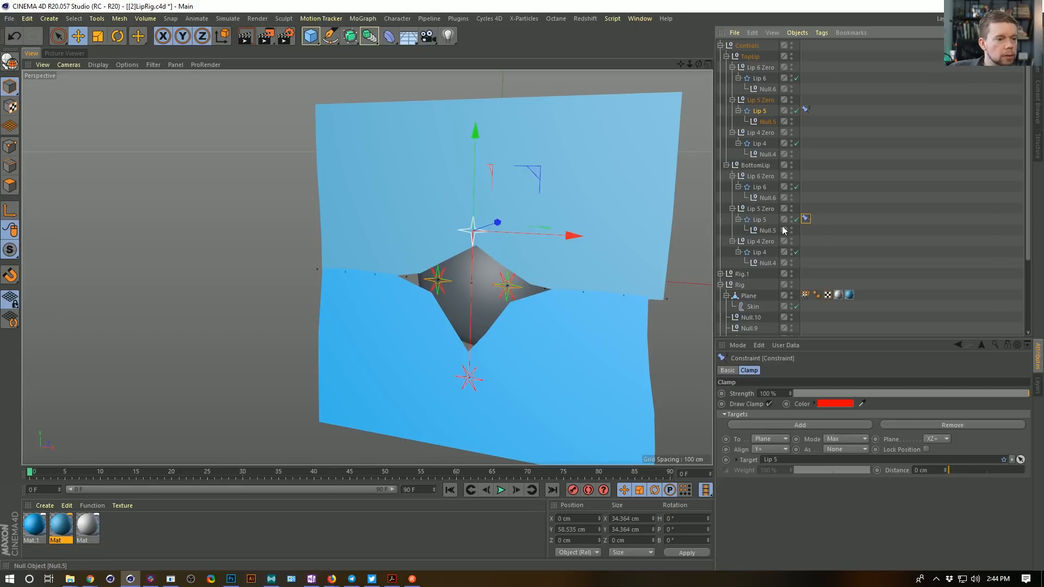
{"action": "left_click", "coordinate": [762, 219]}
{"action": "left_click_drag", "start_coordinate": [477, 415], "coordinate": [486, 327]}
{"action": "left_click", "coordinate": [759, 110]}
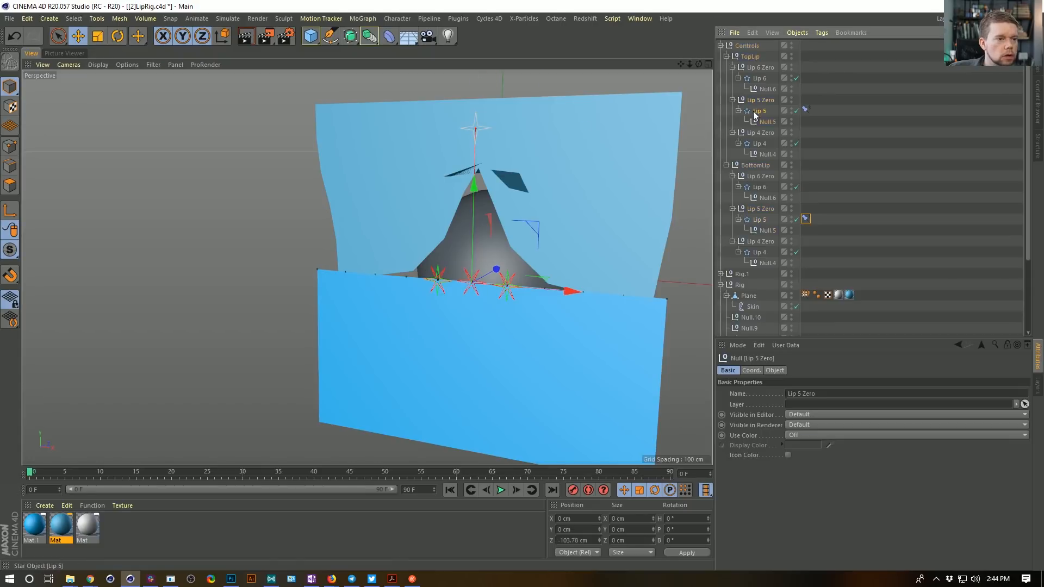
{"action": "left_click_drag", "start_coordinate": [482, 89], "coordinate": [400, 425]}
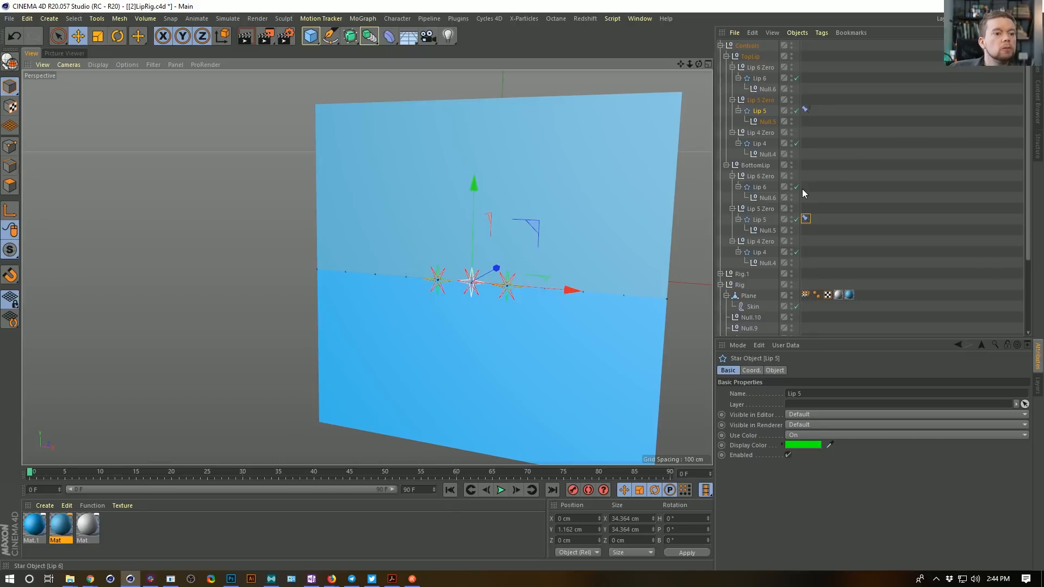
Set the bottom Lip 5 clamp's plane to XZ- and test it by raising the top Lip 5 control to about 116 cm.
{"action": "left_click", "coordinate": [805, 218]}
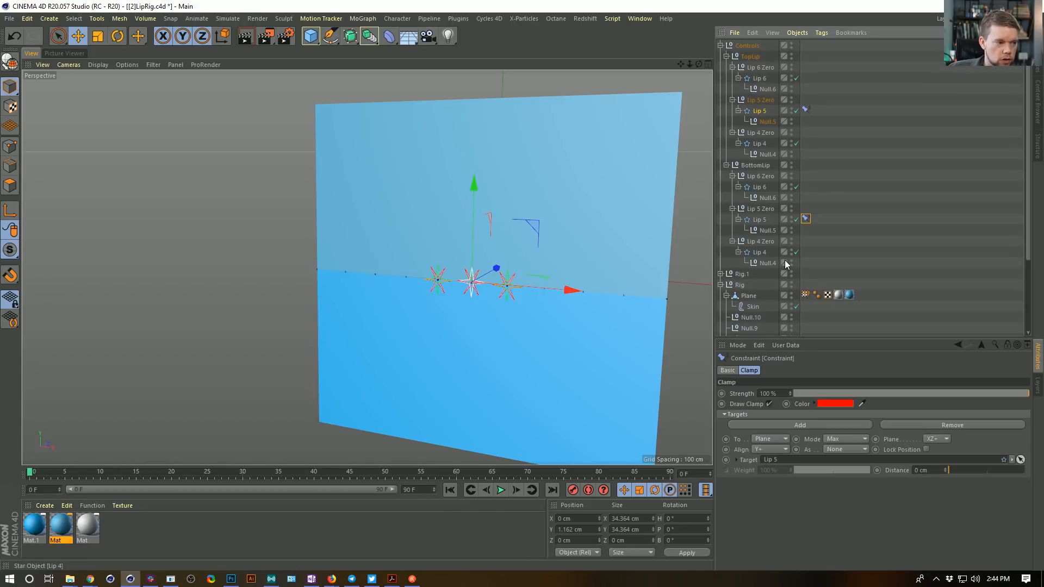
{"action": "left_click", "coordinate": [941, 440]}
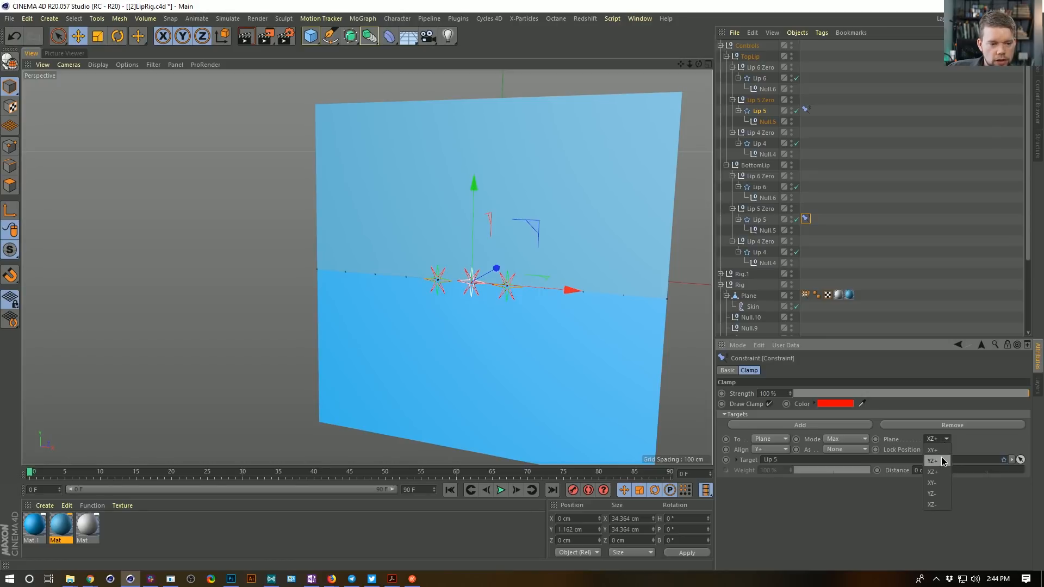
{"action": "left_click", "coordinate": [947, 504]}
{"action": "left_click_drag", "start_coordinate": [477, 212], "coordinate": [480, 195]}
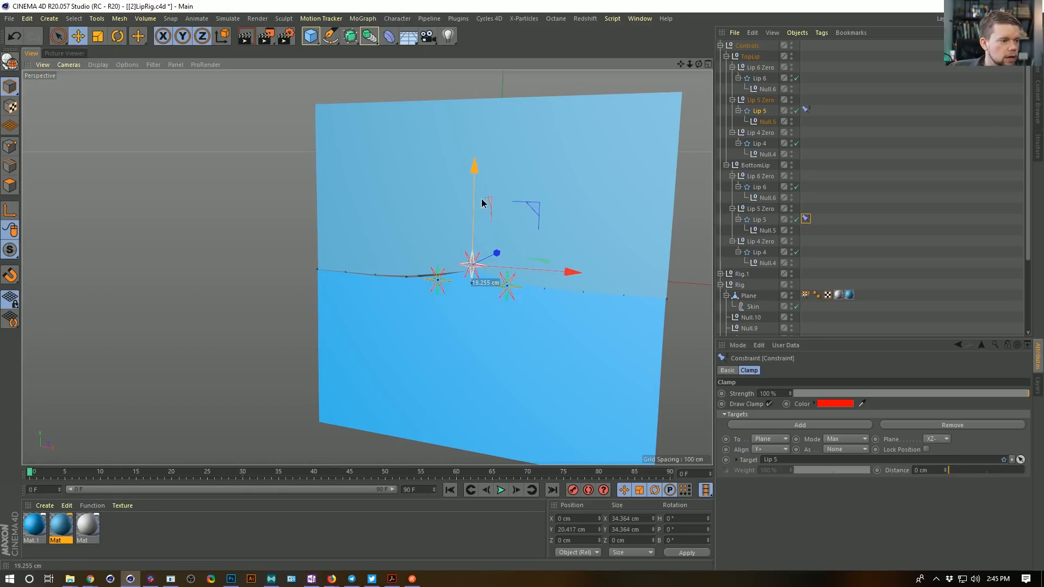
{"action": "left_click_drag", "start_coordinate": [481, 253], "coordinate": [481, 182]}
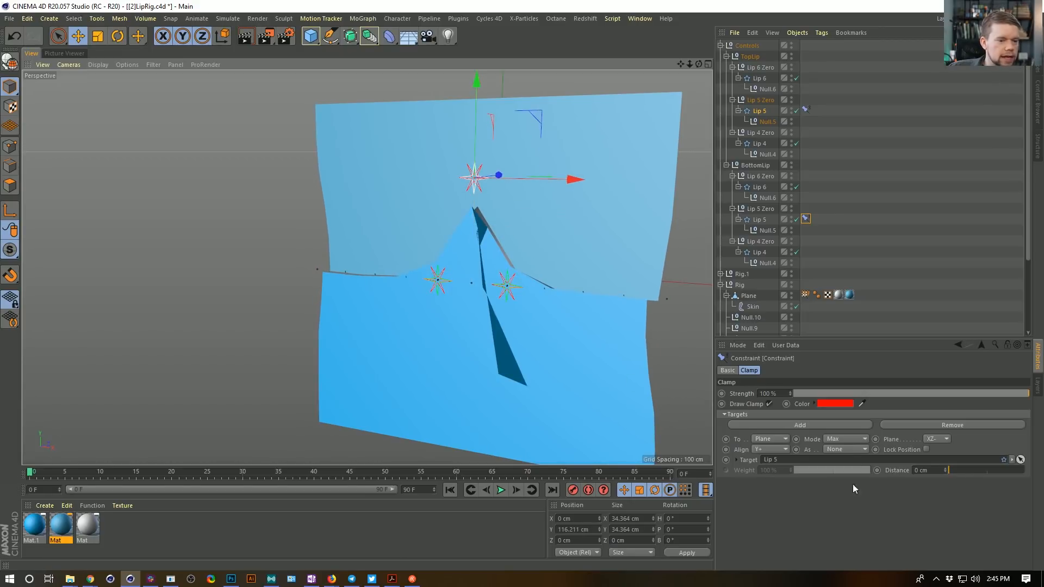
Change the bottom Lip 5 clamp's mode to Min and raise the top Lip 5 control to about 157 cm.
{"action": "left_click", "coordinate": [846, 440]}
{"action": "left_click", "coordinate": [832, 450]}
{"action": "left_click_drag", "start_coordinate": [470, 109], "coordinate": [471, 71]}
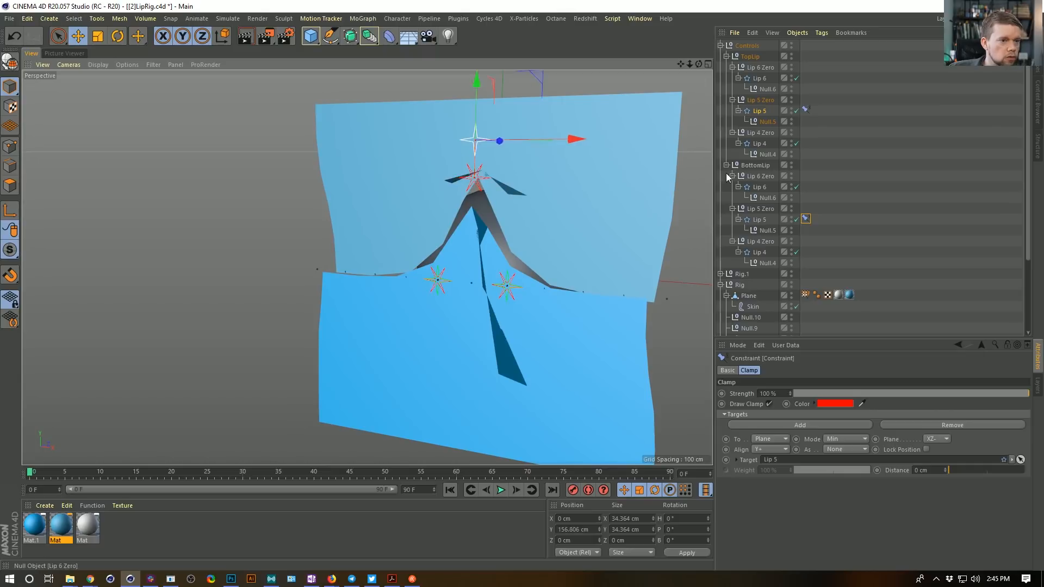
Test both clamps by moving the bottom and top Lip 5 controls vertically, leaving the lips open with the top control at about 35 cm.
{"action": "left_click", "coordinate": [760, 219]}
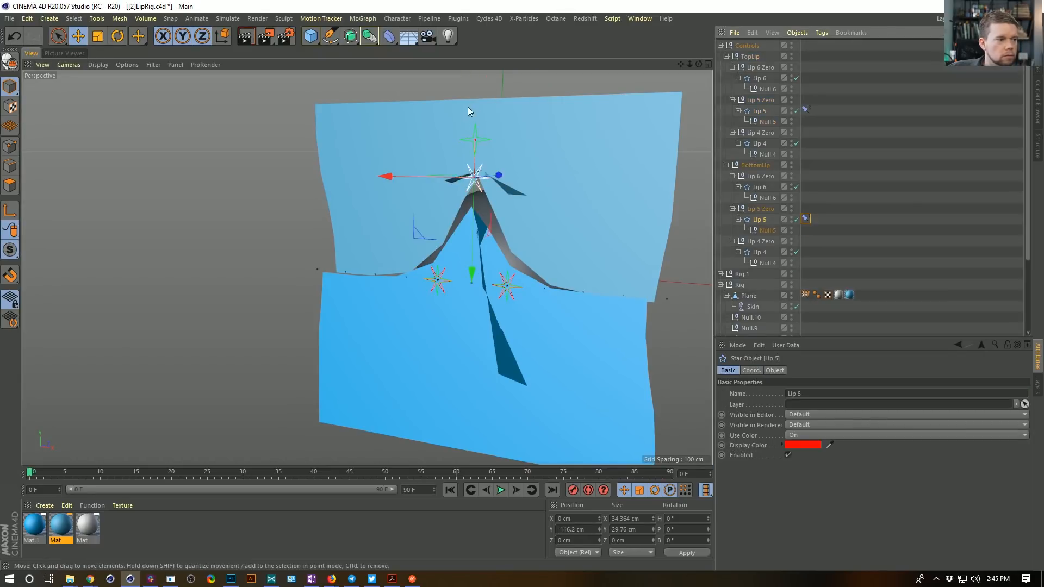
{"action": "left_click_drag", "start_coordinate": [467, 114], "coordinate": [462, 277]}
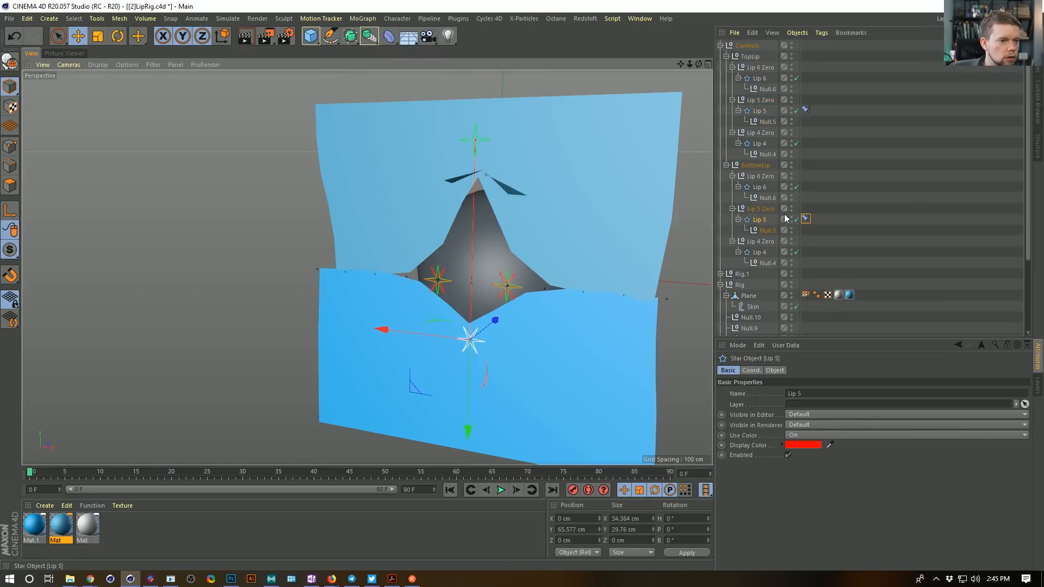
{"action": "left_click", "coordinate": [760, 110]}
{"action": "left_click_drag", "start_coordinate": [495, 102], "coordinate": [461, 435]}
{"action": "left_click_drag", "start_coordinate": [479, 242], "coordinate": [475, 158]}
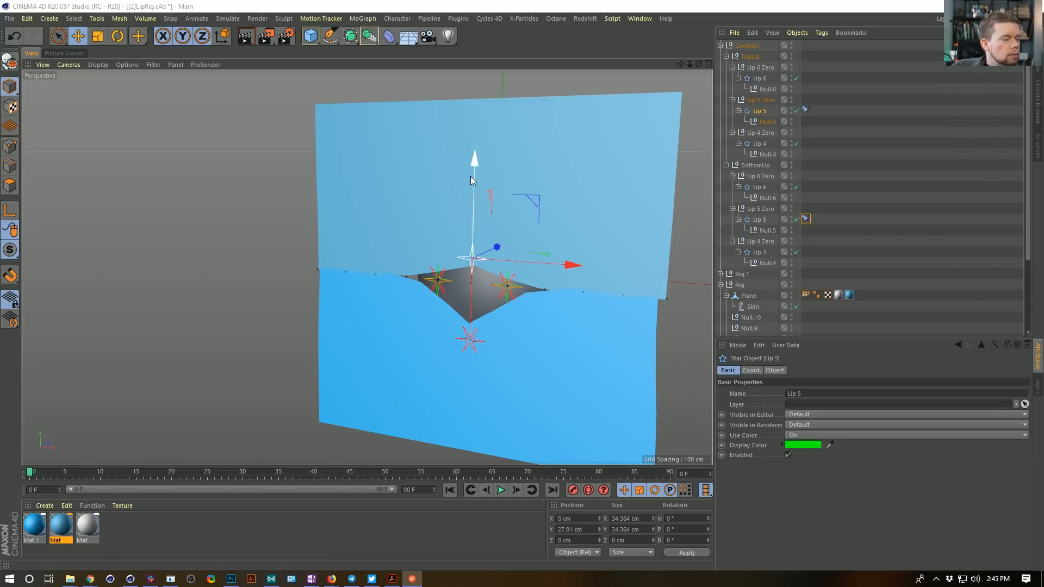
{"action": "left_click_drag", "start_coordinate": [473, 167], "coordinate": [475, 159]}
Show the mesh edge lines over the shaded lip planes in the viewport.
{"action": "mouse_move", "coordinate": [546, 261]}
{"action": "left_mouse_down", "text": "alt"}
{"action": "mouse_move", "coordinate": [524, 246]}
{"action": "mouse_move", "coordinate": [537, 256]}
{"action": "left_mouse_up", "text": "alt"}
{"action": "key", "text": "n"}
{"action": "key", "text": "b"}
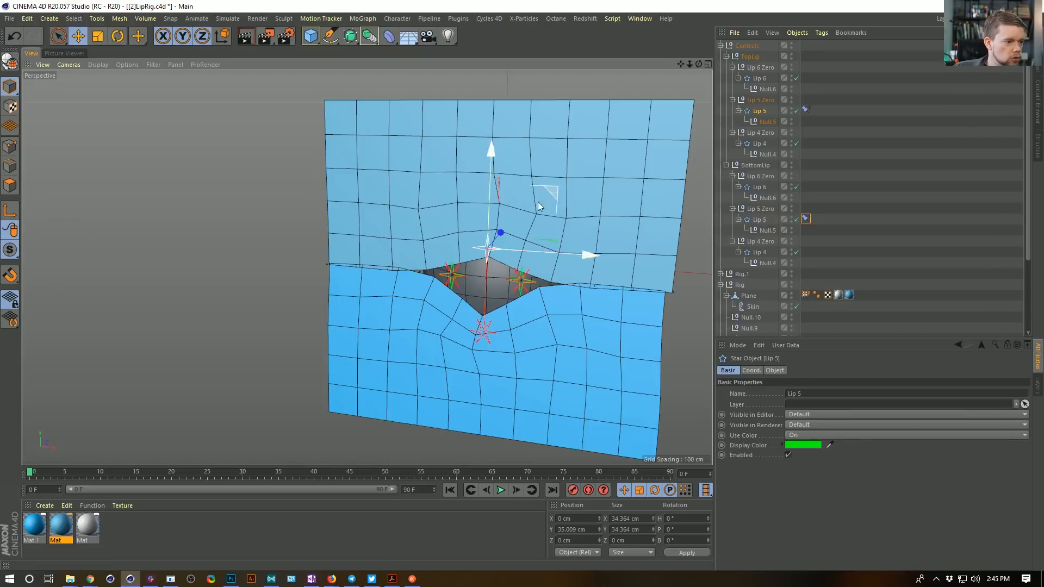
{"action": "mouse_move", "coordinate": [537, 235]}
{"action": "left_mouse_down", "text": "alt"}
{"action": "mouse_move", "coordinate": [524, 230]}
{"action": "mouse_move", "coordinate": [536, 230]}
{"action": "left_mouse_up", "text": "alt"}
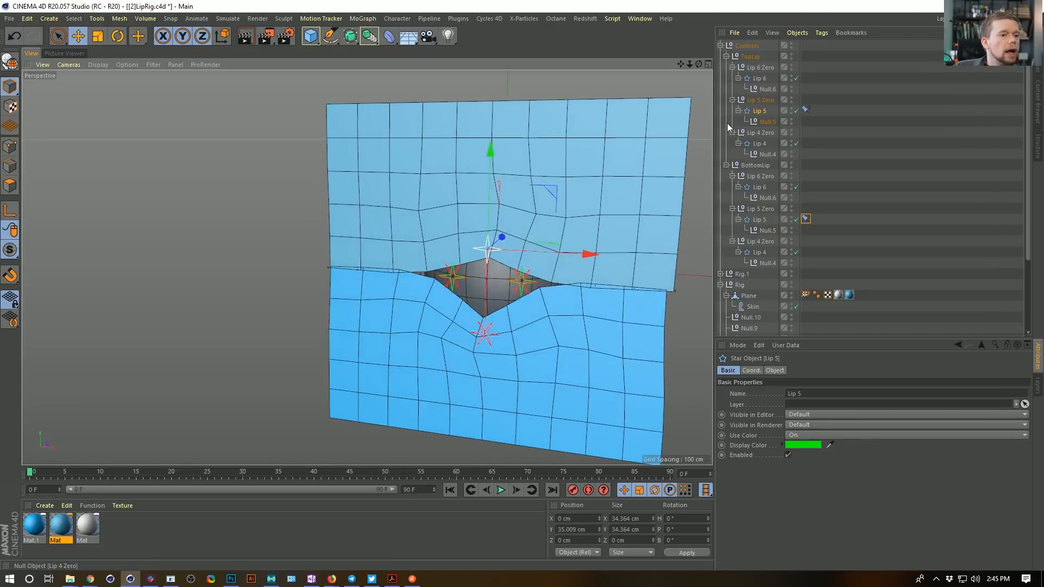
Collapse the Controls hierarchy and wrap the Plane in the Rig group in a Subdivision Surface.
{"action": "left_click", "coordinate": [721, 46]}
{"action": "left_click", "coordinate": [740, 67]}
{"action": "left_click", "coordinate": [721, 67]}
{"action": "left_click", "coordinate": [722, 67]}
{"action": "left_click", "coordinate": [750, 79]}
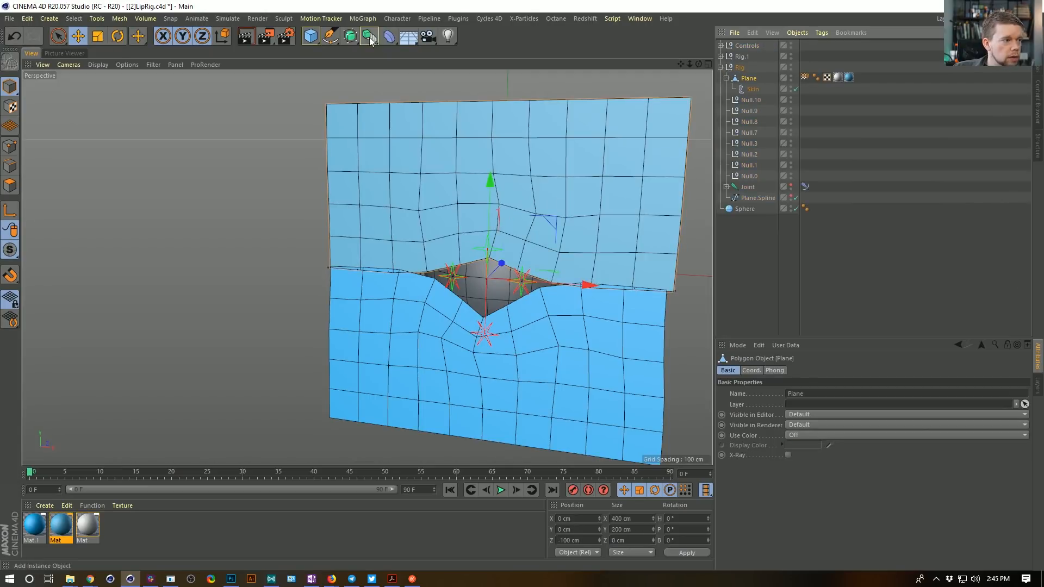
{"action": "left_click", "coordinate": [350, 37], "text": "alt"}
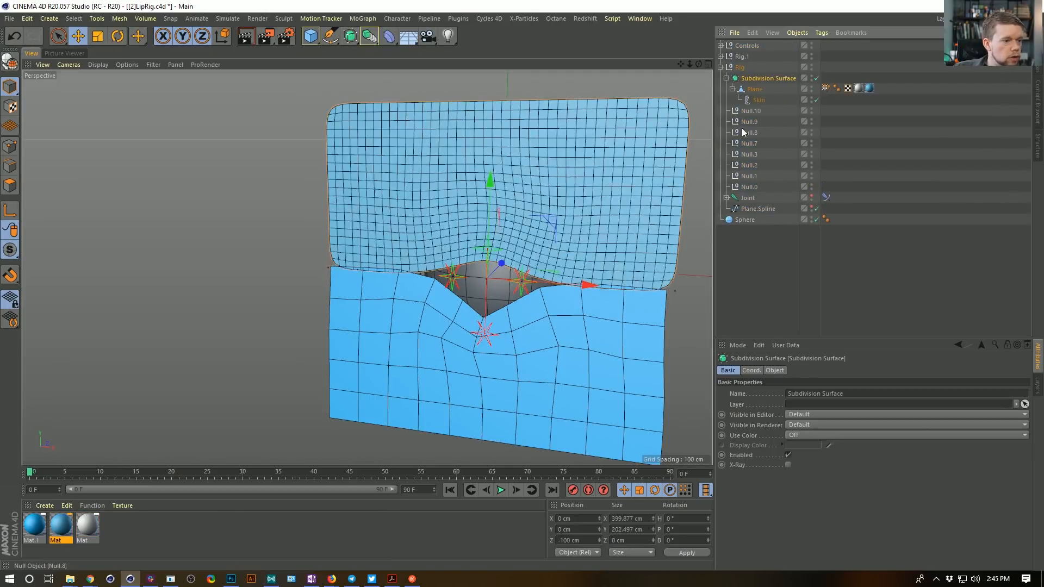
Wrap the Plane in the Rig.1 group in its own Subdivision Surface and deselect everything.
{"action": "left_click", "coordinate": [721, 56]}
{"action": "left_click", "coordinate": [749, 67]}
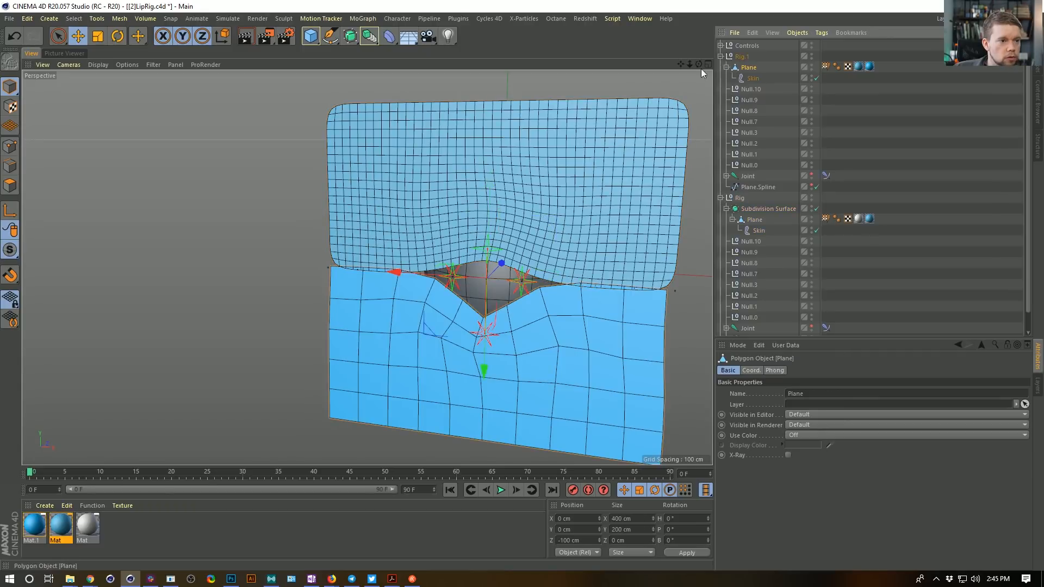
{"action": "left_click", "coordinate": [352, 39], "text": "alt"}
{"action": "left_click", "coordinate": [900, 179]}
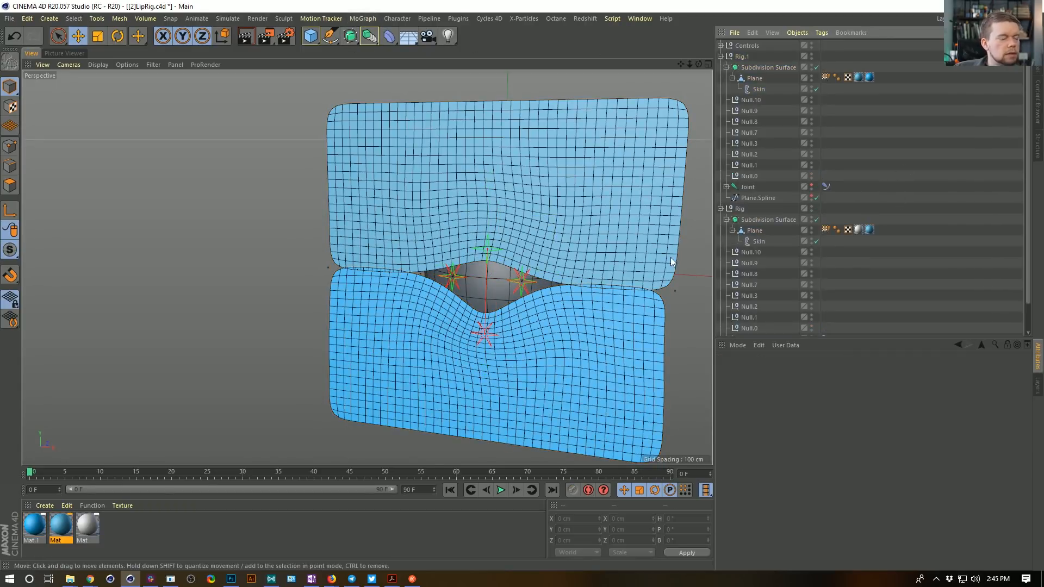
Hide the mesh lines so the lip planes are only shaded, and unfold the Controls hierarchy.
{"action": "key", "text": "n"}
{"action": "key", "text": "a"}
{"action": "mouse_move", "coordinate": [582, 245]}
{"action": "left_mouse_down", "text": "alt"}
{"action": "mouse_move", "coordinate": [533, 239]}
{"action": "mouse_move", "coordinate": [577, 247]}
{"action": "left_mouse_up", "text": "alt"}
{"action": "scroll", "coordinate": [577, 246], "scroll_direction": "up", "scroll_amount": 2}
{"action": "left_click", "coordinate": [720, 46]}
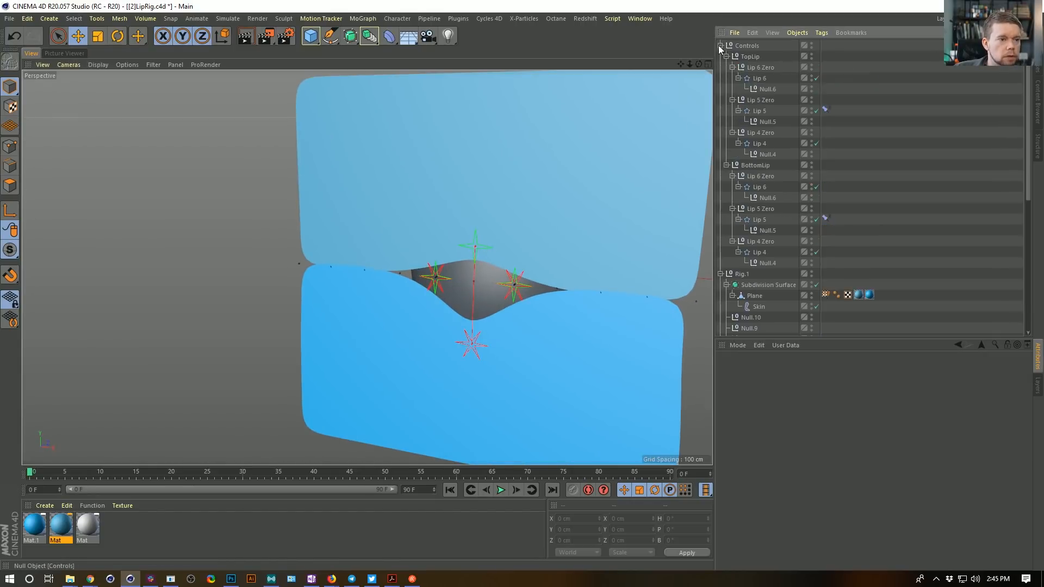
Raise the top Lip 5 control to about 72 cm in Y, then lower it to about 52 cm, inspecting how the lips deform.
{"action": "left_click", "coordinate": [760, 110]}
{"action": "left_click_drag", "start_coordinate": [534, 175], "coordinate": [468, 142], "text": "alt"}
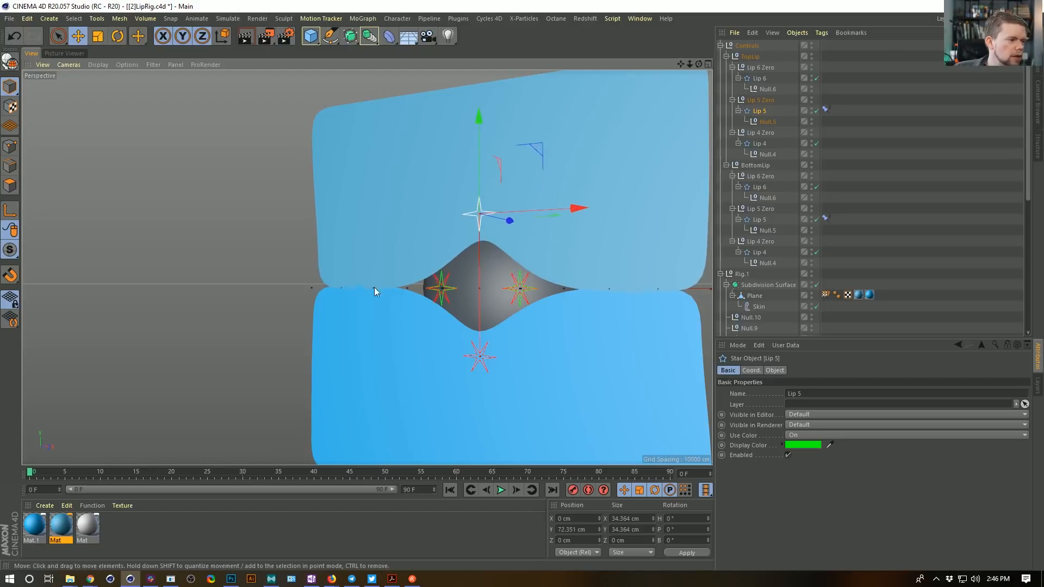
{"action": "left_click_drag", "start_coordinate": [392, 288], "coordinate": [399, 308], "text": "alt"}
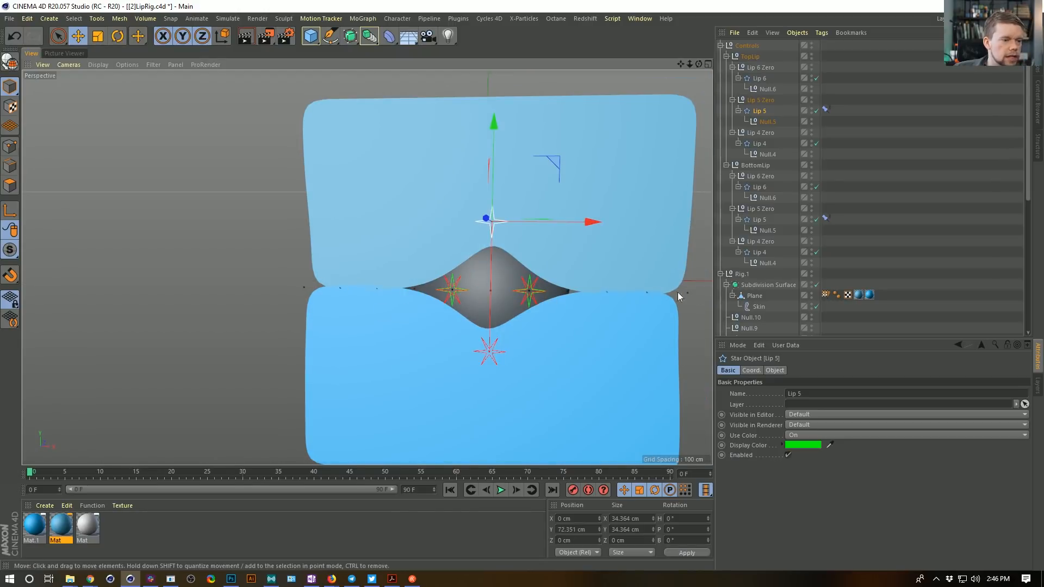
{"action": "left_click_drag", "start_coordinate": [587, 303], "coordinate": [540, 301], "text": "alt"}
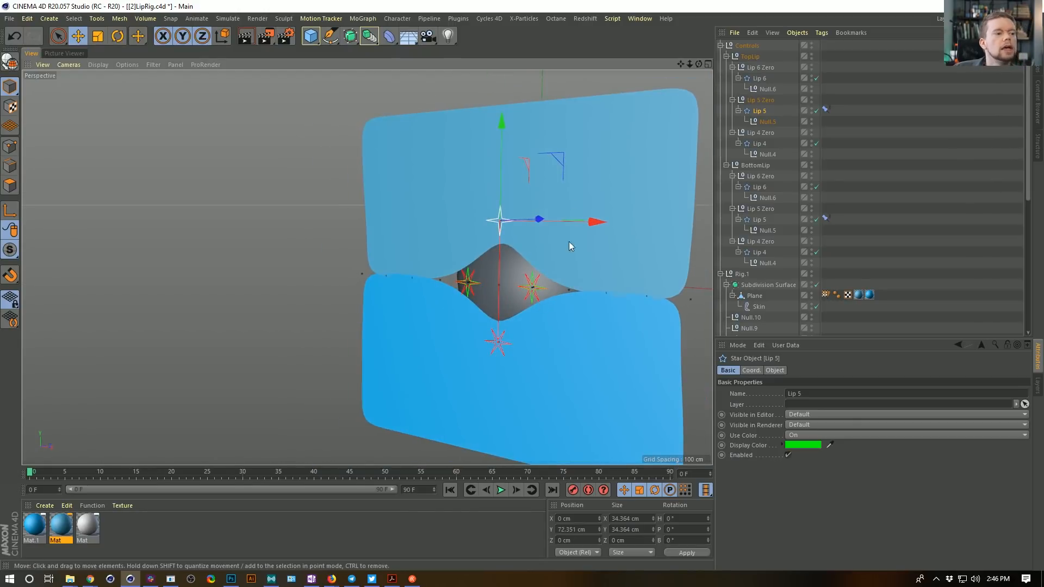
{"action": "left_click_drag", "start_coordinate": [502, 121], "coordinate": [490, 140]}
{"action": "left_click_drag", "start_coordinate": [519, 220], "coordinate": [540, 230], "text": "alt"}
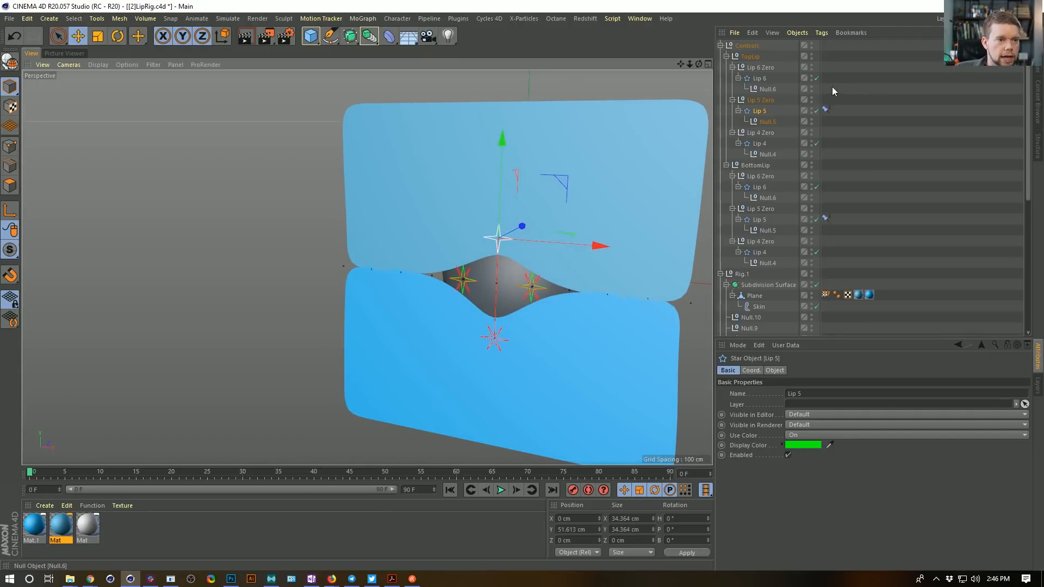
Delete the Constraint tags from both Lip 5 controls and add an XPresso tag to the BottomLip group's Lip 5.
{"action": "left_click_drag", "start_coordinate": [827, 89], "coordinate": [828, 228]}
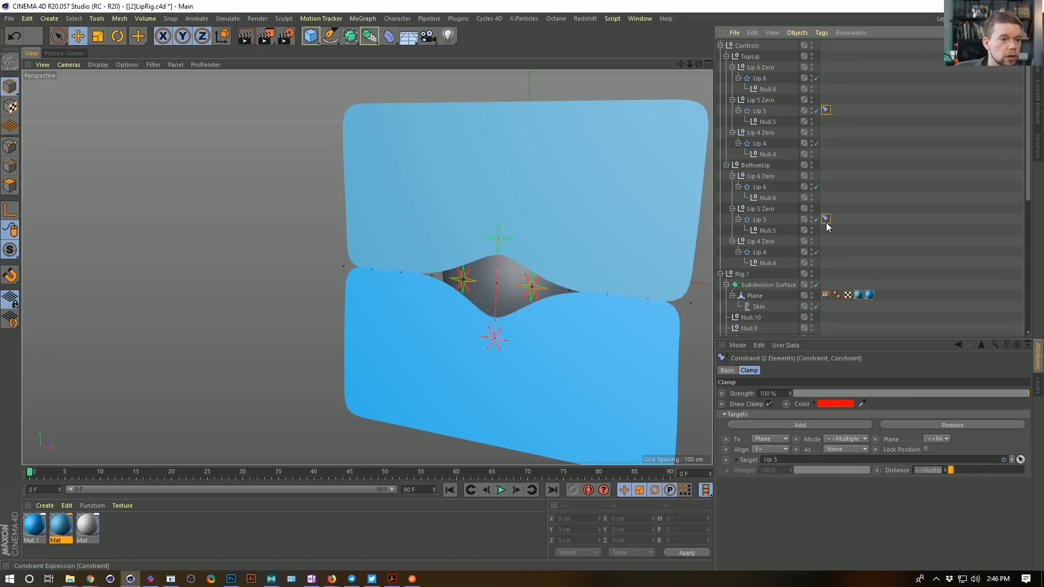
{"action": "key", "text": "Delete"}
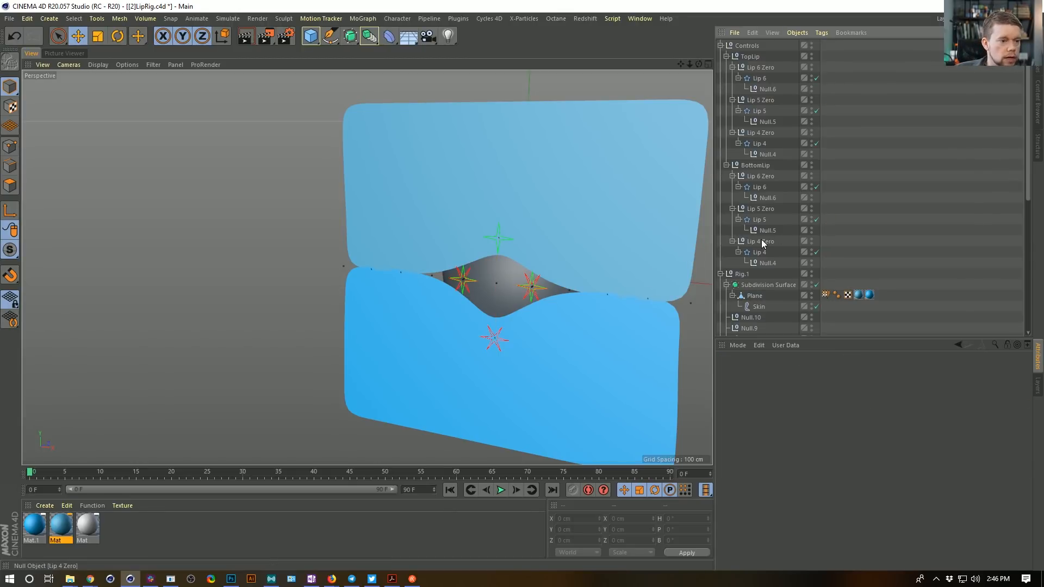
{"action": "left_click", "coordinate": [760, 221]}
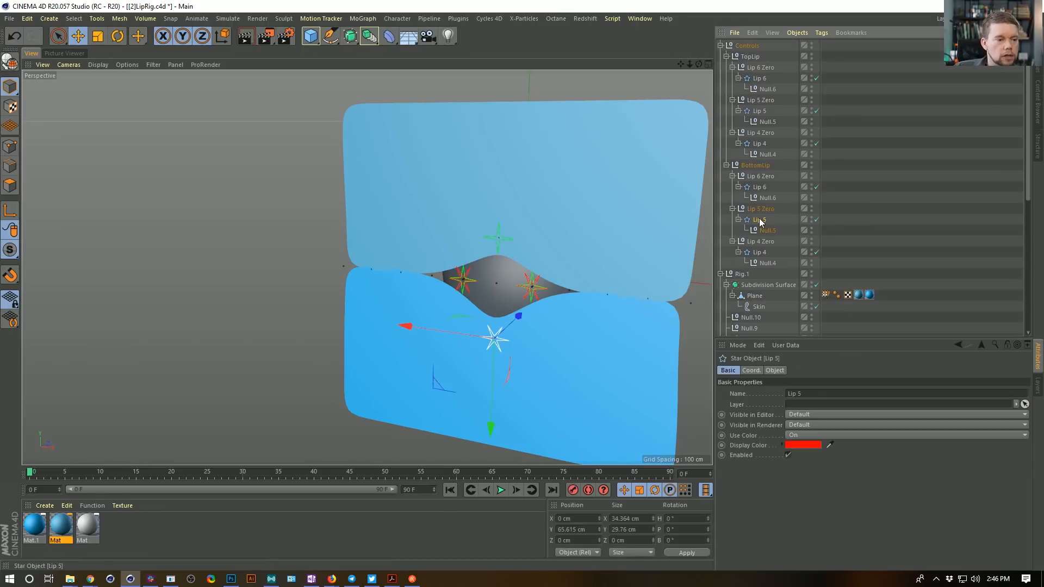
{"action": "right_click", "coordinate": [761, 222]}
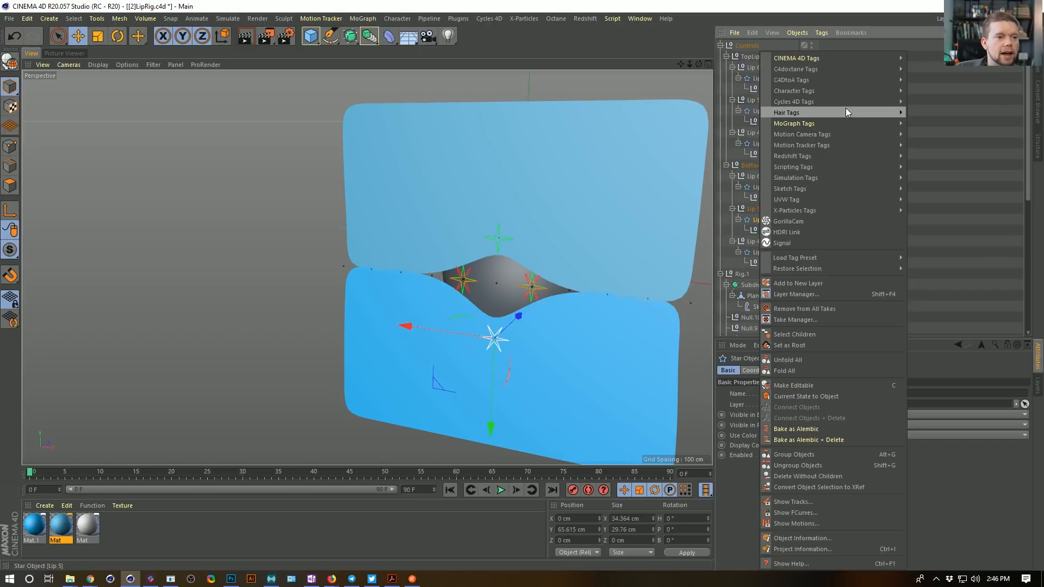
{"action": "mouse_move", "coordinate": [808, 59]}
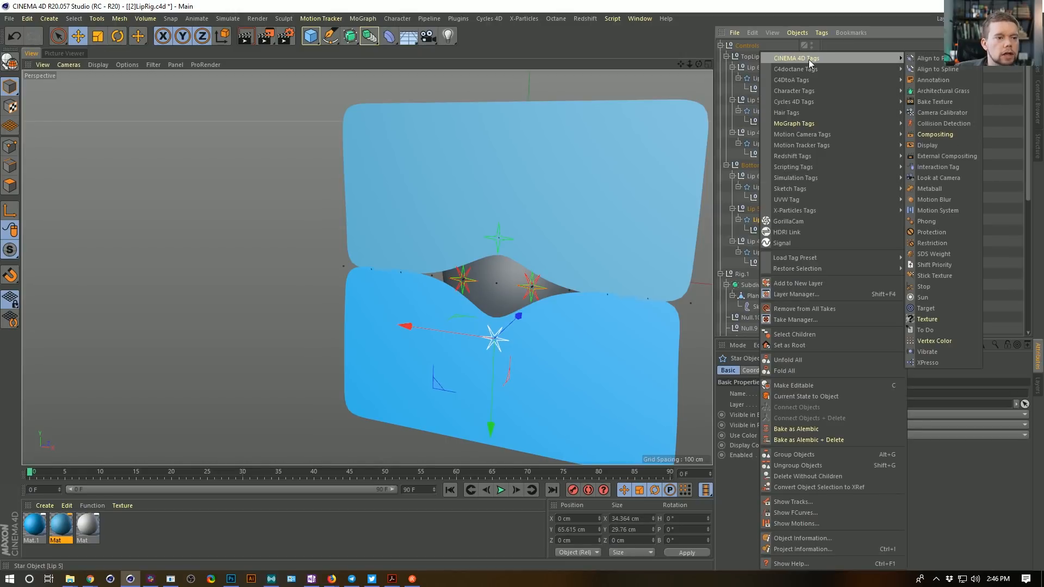
{"action": "left_click", "coordinate": [925, 363]}
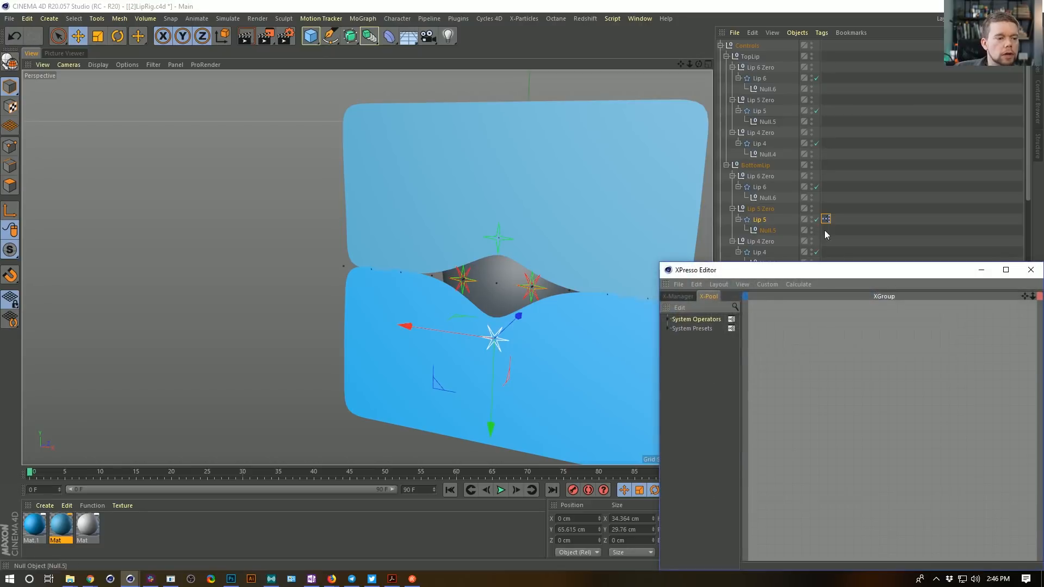
Place the XPresso Editor clear of the object hierarchy and add the bottom Lip 5 control as a node.
{"action": "left_click_drag", "start_coordinate": [898, 273], "coordinate": [381, 1]}
{"action": "left_click_drag", "start_coordinate": [573, 9], "coordinate": [375, 102]}
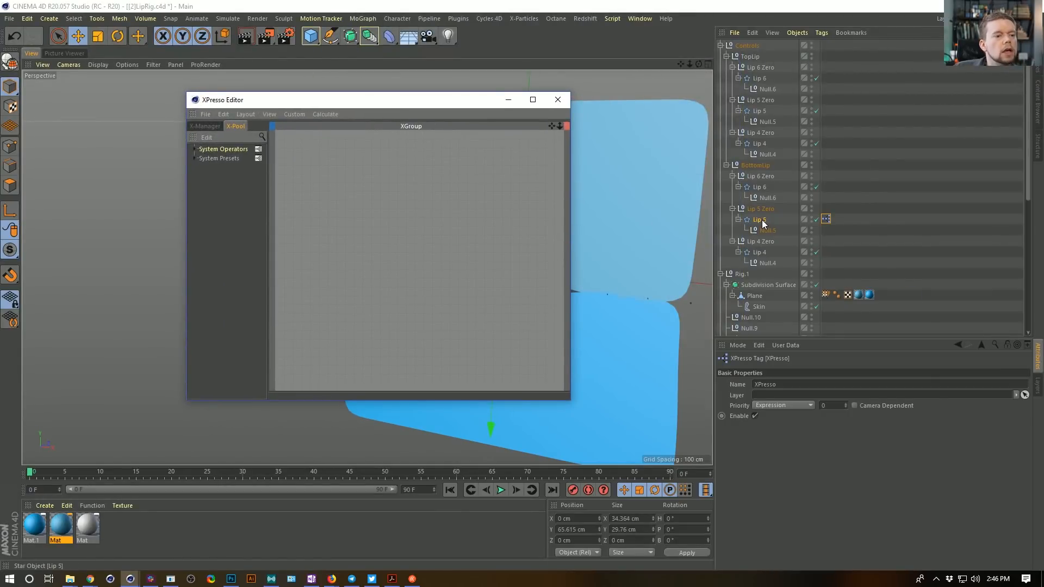
{"action": "left_click_drag", "start_coordinate": [762, 220], "coordinate": [432, 266]}
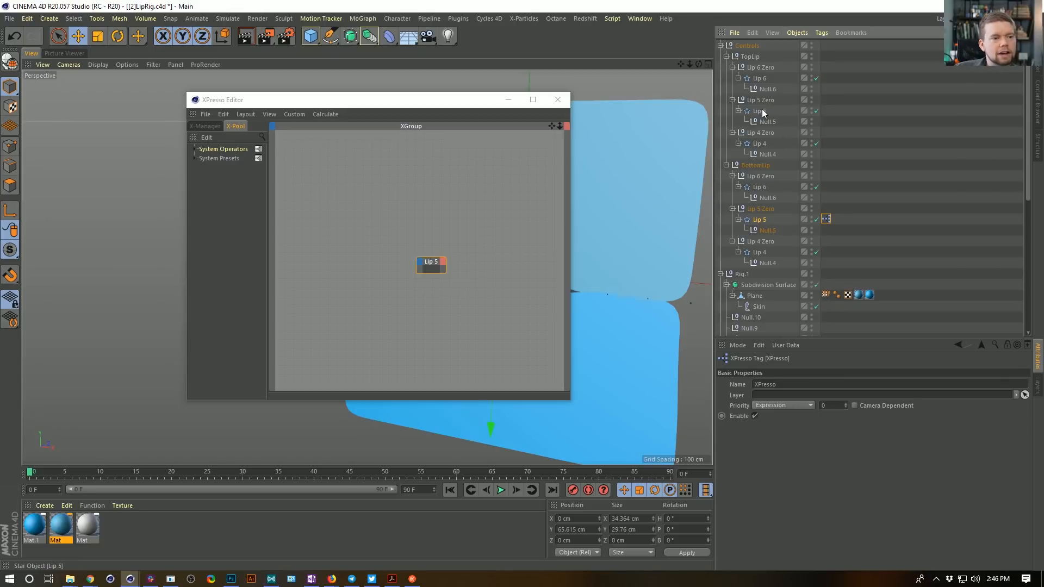
Rename the three star controls in the TopLip group as Lip 6 T, Lip 5 T and Lip 4 T.
{"action": "left_click", "coordinate": [760, 111]}
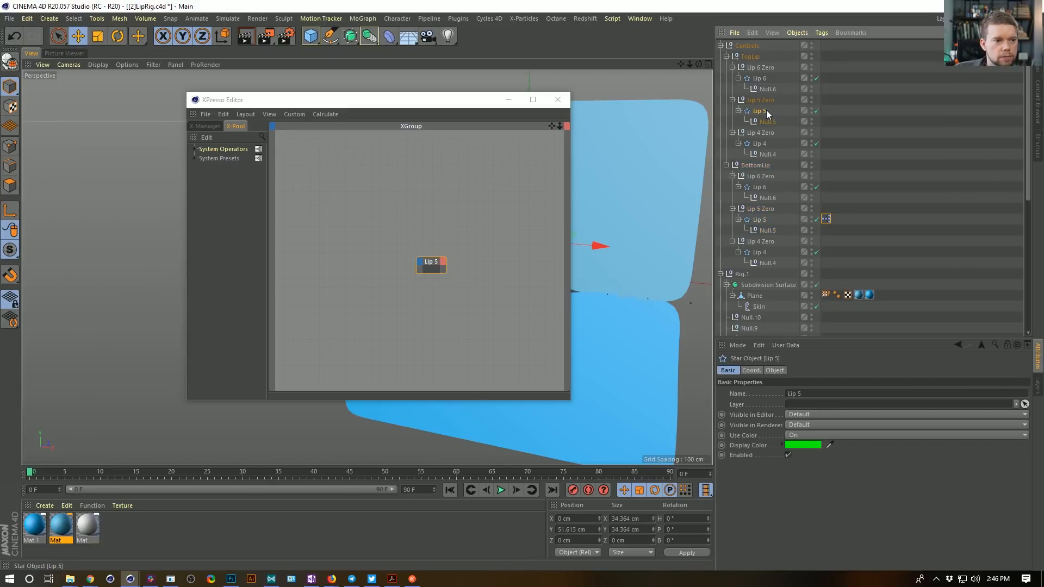
{"action": "double_click", "coordinate": [765, 78]}
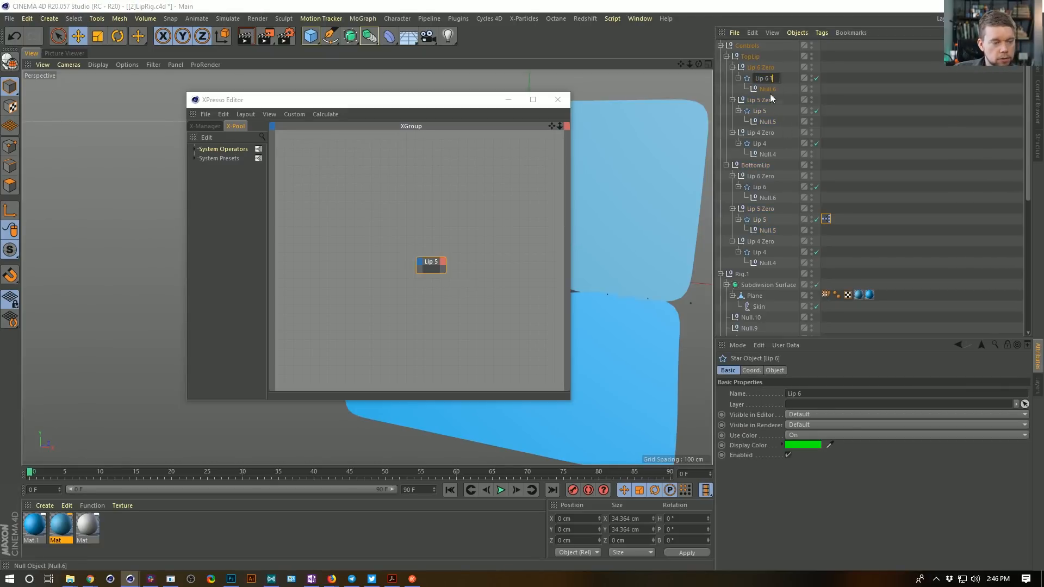
{"action": "left_click", "coordinate": [761, 112]}
{"action": "double_click", "coordinate": [765, 112]}
{"action": "type", "text": "T"}
{"action": "left_click", "coordinate": [760, 144]}
{"action": "double_click", "coordinate": [760, 144]}
{"action": "type", "text": "T"}
{"action": "key", "text": "Return"}
Add Lip 5 T as a node above the Lip 5 node in the XPresso graph and widen both nodes.
{"action": "left_click_drag", "start_coordinate": [445, 267], "coordinate": [484, 267]}
{"action": "left_click_drag", "start_coordinate": [763, 111], "coordinate": [400, 202]}
{"action": "left_click_drag", "start_coordinate": [445, 264], "coordinate": [373, 270]}
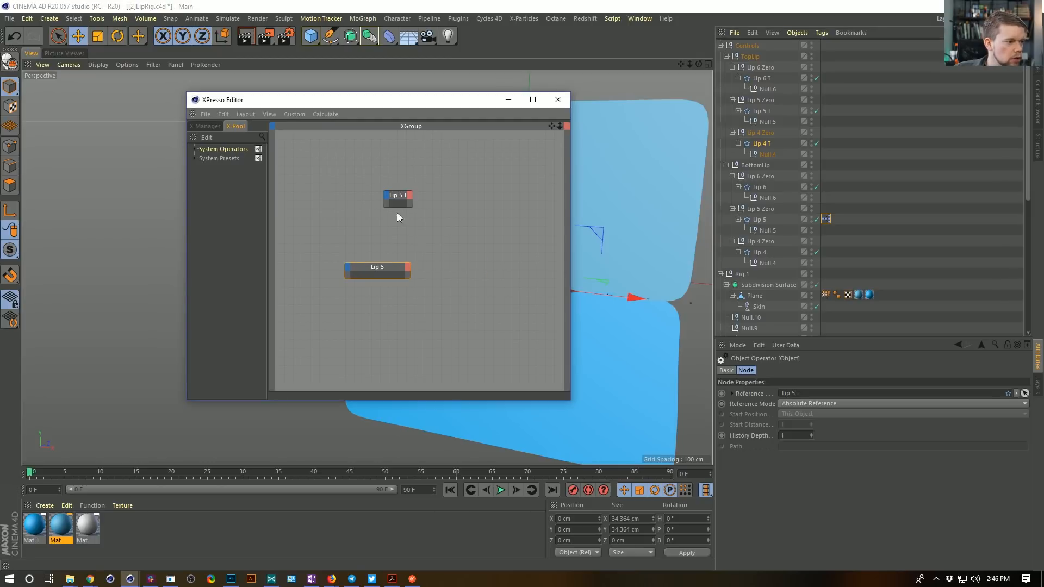
{"action": "left_click_drag", "start_coordinate": [411, 201], "coordinate": [387, 207]}
Set the title color of both the Lip 5 T and Lip 5 nodes to green.
{"action": "left_click_drag", "start_coordinate": [354, 153], "coordinate": [415, 324]}
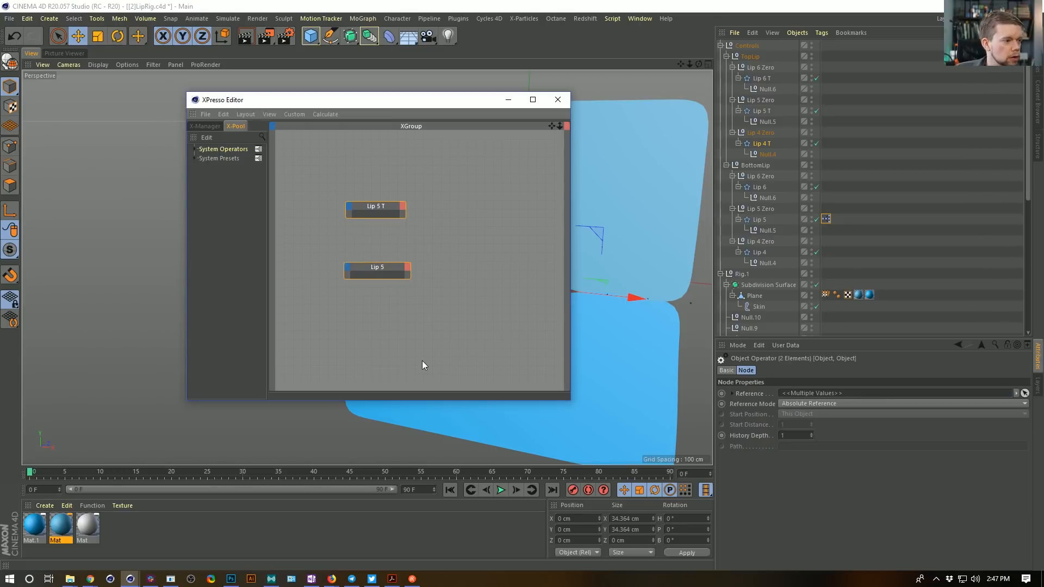
{"action": "left_click", "coordinate": [726, 371]}
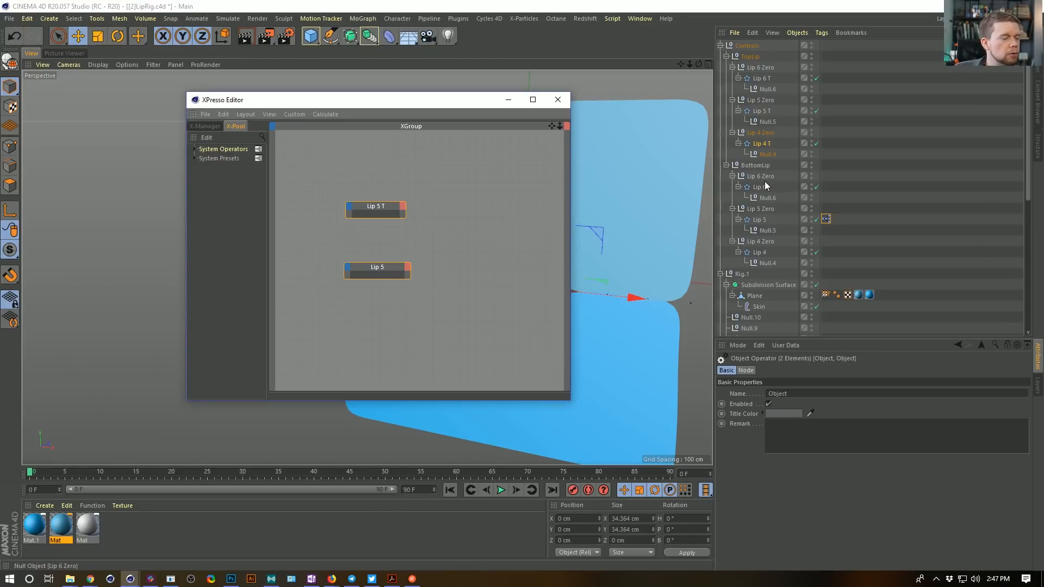
{"action": "left_click", "coordinate": [784, 413]}
{"action": "left_click", "coordinate": [772, 411]}
{"action": "left_click_drag", "start_coordinate": [814, 423], "coordinate": [888, 425]}
{"action": "left_click", "coordinate": [842, 434]}
{"action": "left_click", "coordinate": [771, 450]}
{"action": "left_click", "coordinate": [376, 167]}
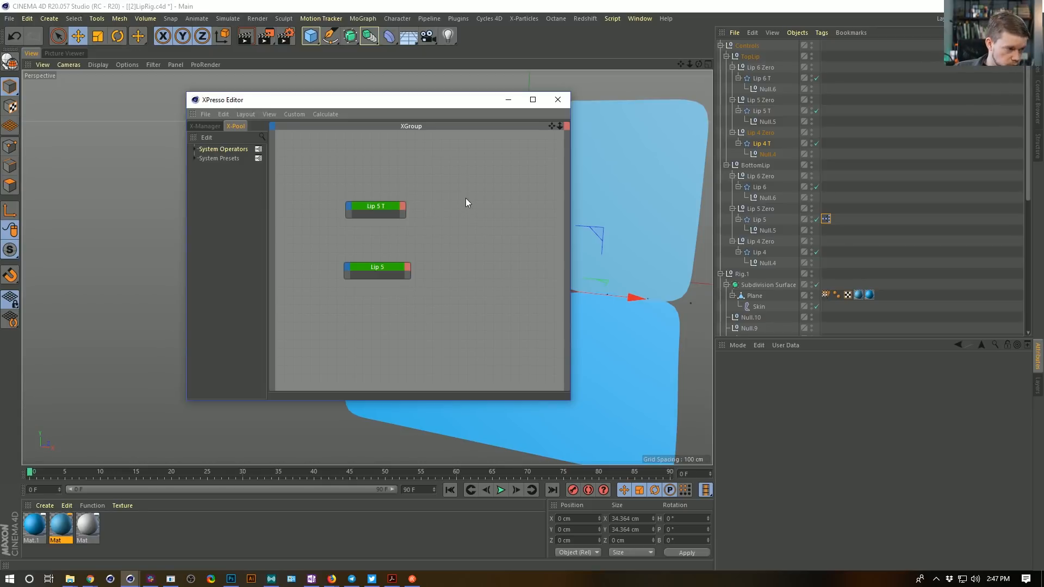
{"action": "left_click", "coordinate": [403, 207]}
{"action": "mouse_move", "coordinate": [412, 217]}
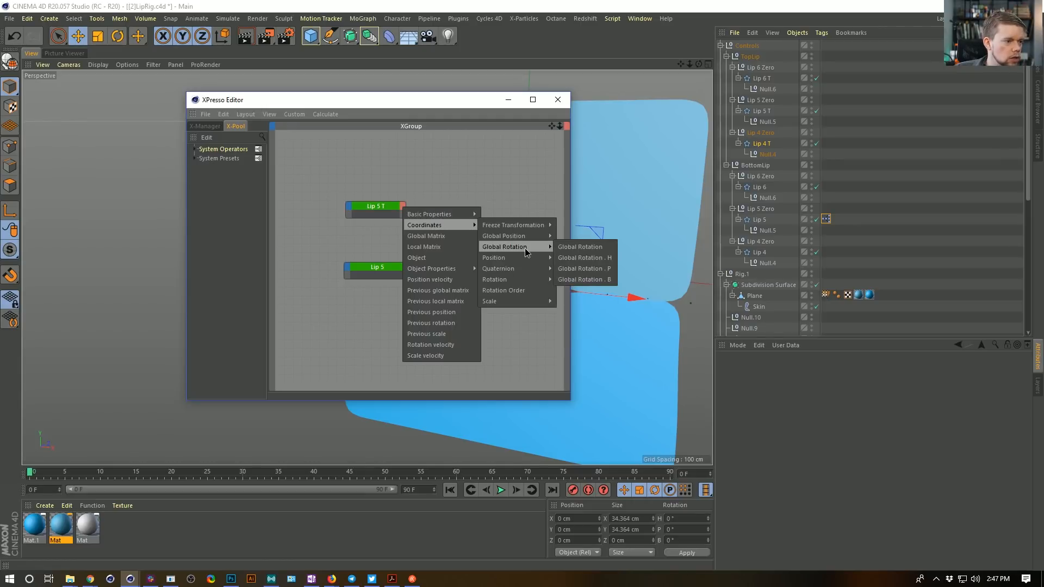
{"action": "mouse_move", "coordinate": [518, 259]}
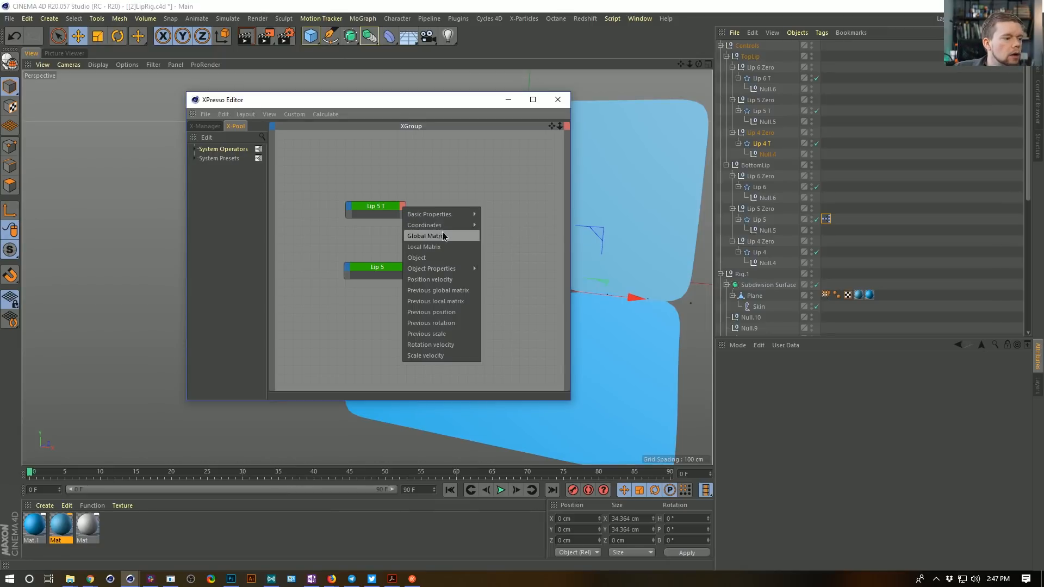
{"action": "left_click", "coordinate": [404, 199]}
Expose Position . Y as an output on Lip 5 T and as an input on Lip 5, spacing the two nodes apart side by side.
{"action": "left_click", "coordinate": [403, 206]}
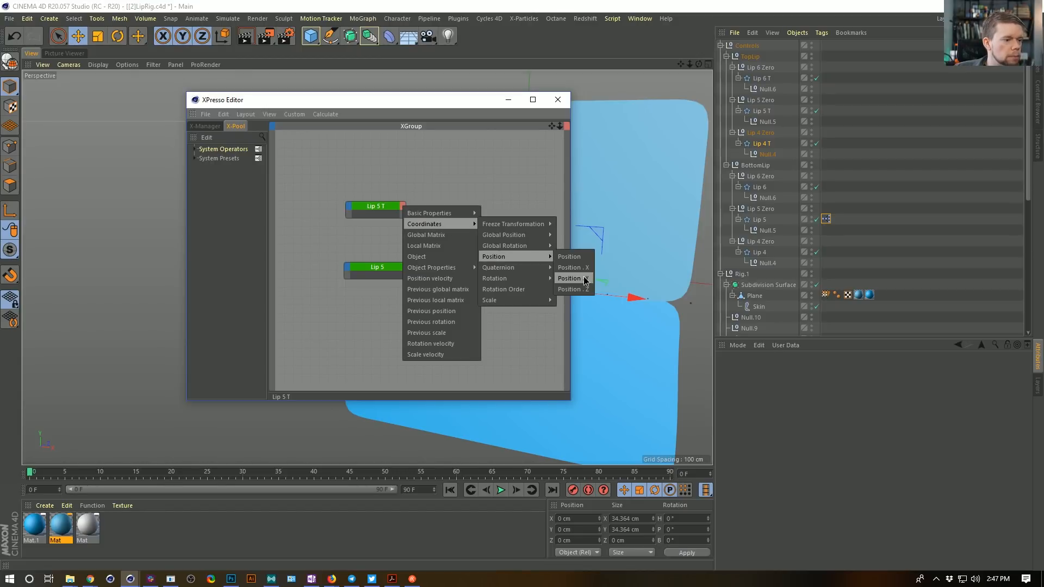
{"action": "left_click", "coordinate": [585, 280]}
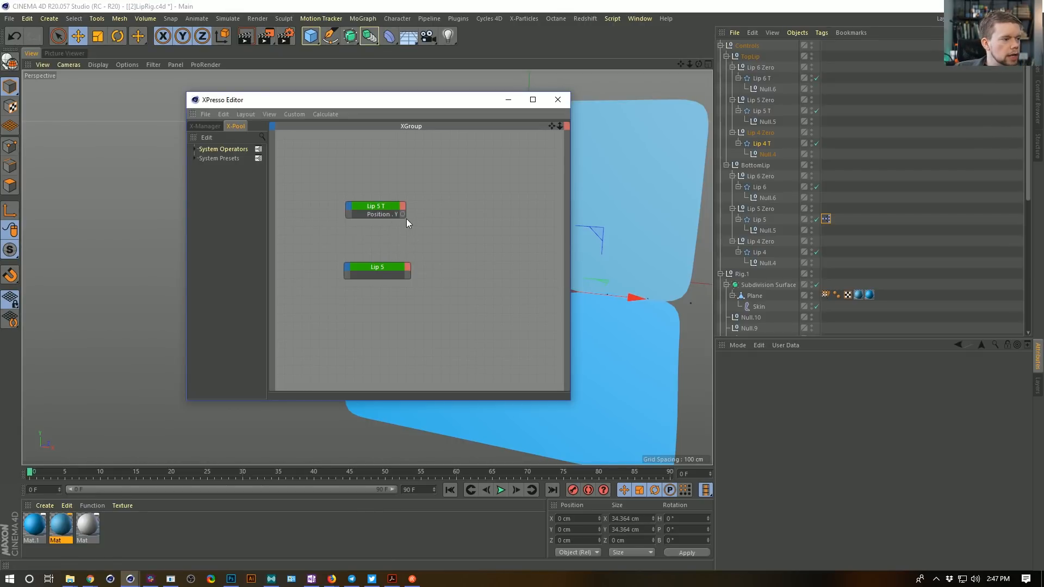
{"action": "left_click_drag", "start_coordinate": [378, 266], "coordinate": [511, 214]}
{"action": "left_click", "coordinate": [480, 219]}
{"action": "mouse_move", "coordinate": [487, 233]}
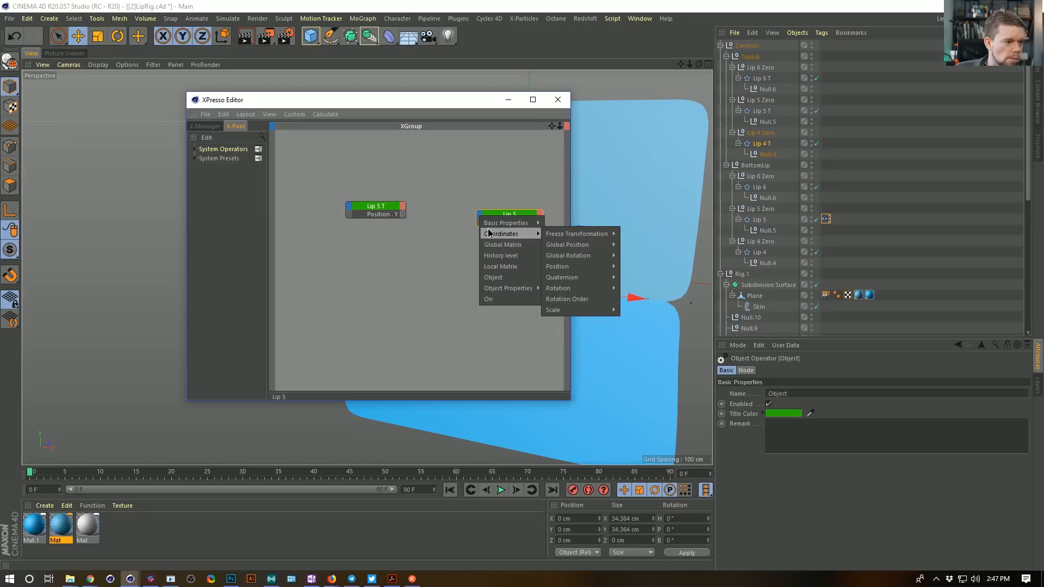
{"action": "mouse_move", "coordinate": [554, 266]}
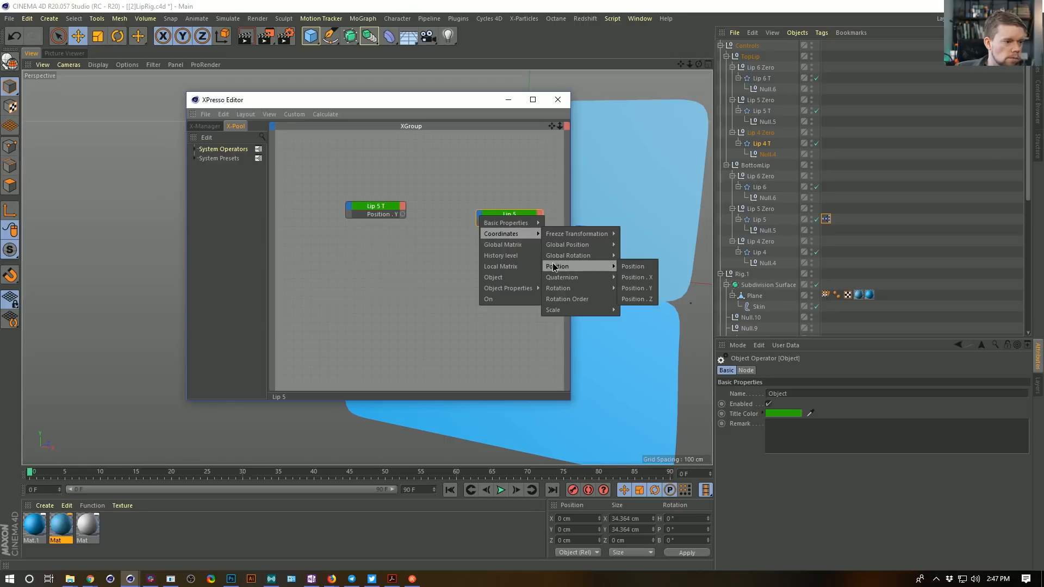
{"action": "left_click", "coordinate": [636, 288]}
{"action": "left_click_drag", "start_coordinate": [378, 207], "coordinate": [351, 216]}
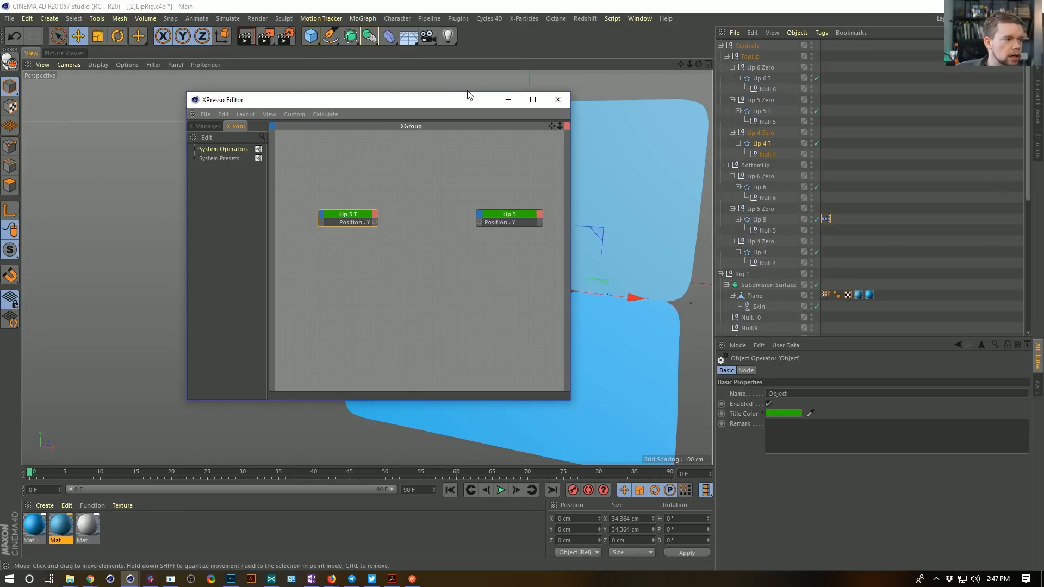
{"action": "left_click_drag", "start_coordinate": [466, 98], "coordinate": [313, 83]}
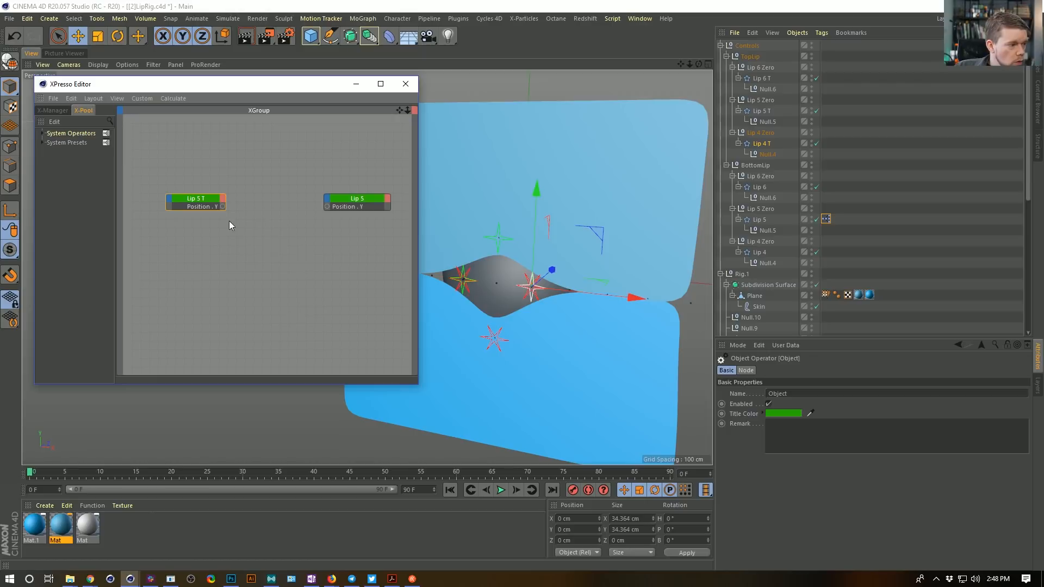
{"action": "left_click_drag", "start_coordinate": [223, 206], "coordinate": [313, 224]}
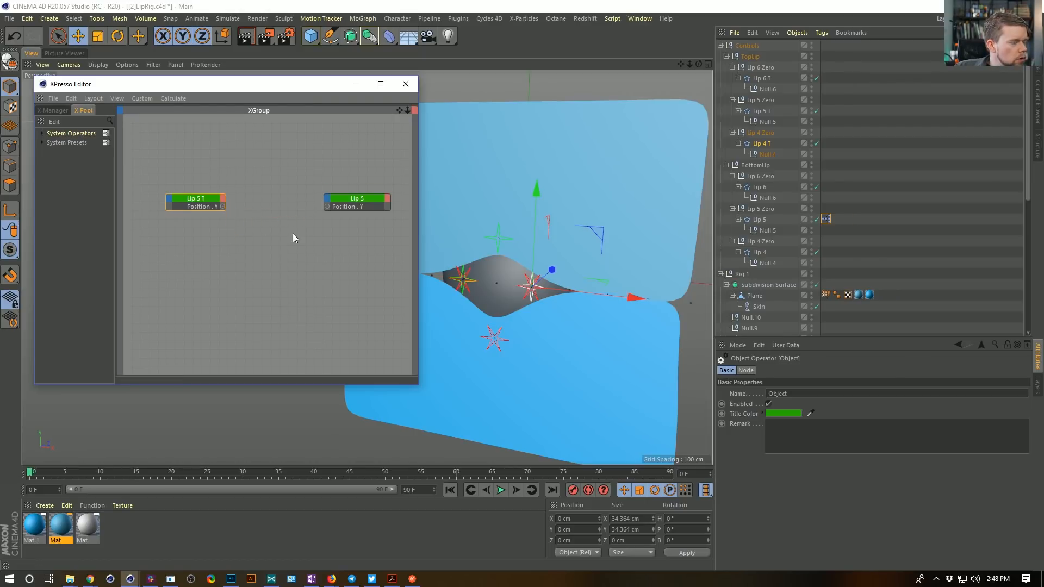
{"action": "right_click", "coordinate": [261, 234]}
{"action": "mouse_move", "coordinate": [277, 237]}
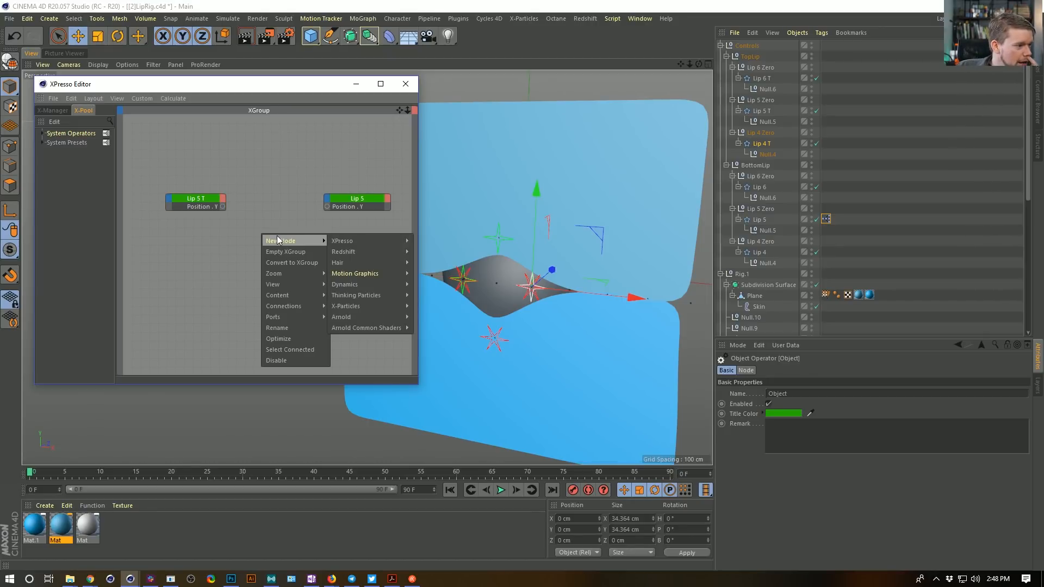
{"action": "left_click", "coordinate": [269, 206]}
Add a Clamp node between the two nodes and connect Lip 5 T's Position . Y to its Min and Value inputs.
{"action": "right_click", "coordinate": [257, 233]}
{"action": "mouse_move", "coordinate": [278, 240]}
{"action": "mouse_move", "coordinate": [330, 242]}
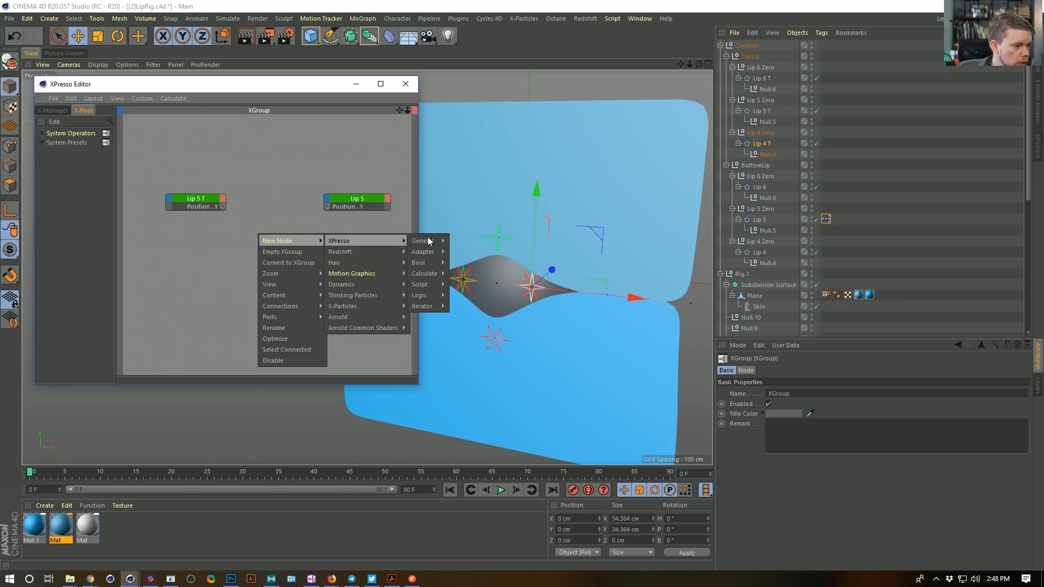
{"action": "mouse_move", "coordinate": [422, 276]}
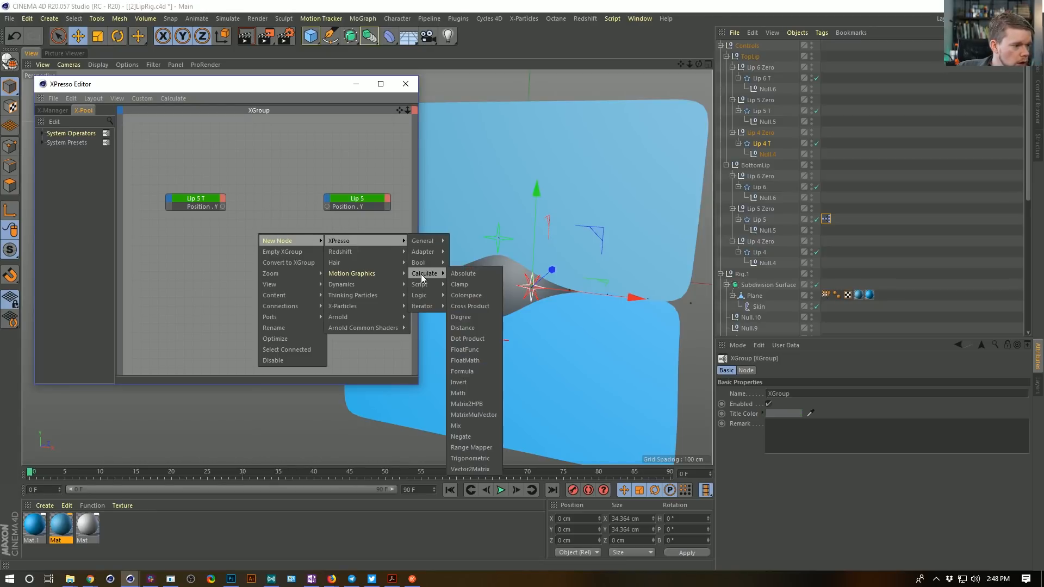
{"action": "left_click", "coordinate": [467, 285]}
{"action": "left_click_drag", "start_coordinate": [251, 215], "coordinate": [249, 253]}
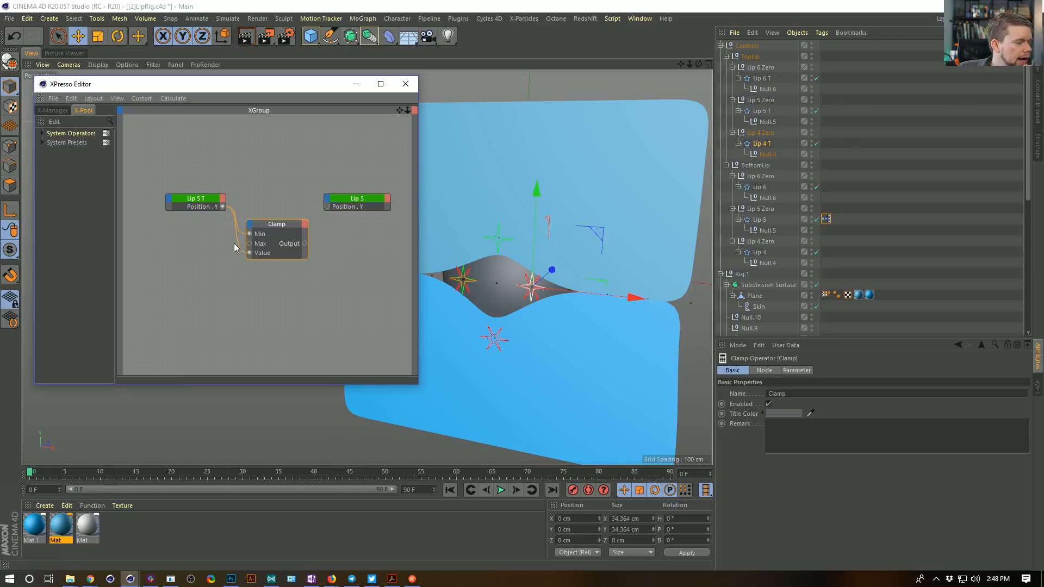
Set the Clamp node's Max parameter to 1000000 and shift the Lip 5 T node down beside it.
{"action": "left_click", "coordinate": [780, 364]}
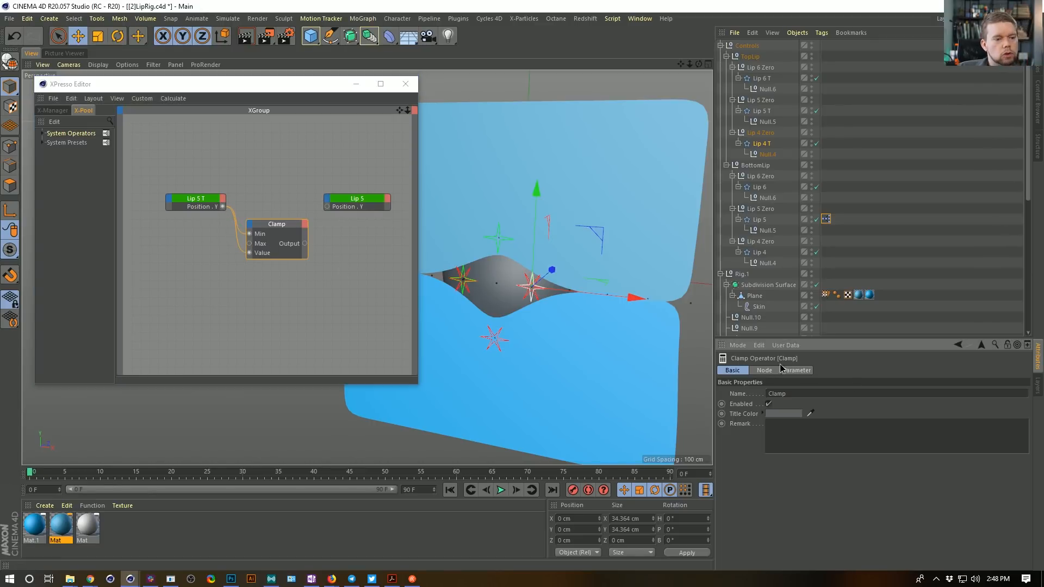
{"action": "left_click", "coordinate": [794, 370]}
{"action": "left_click", "coordinate": [768, 393]}
{"action": "type", "text": "1000000"}
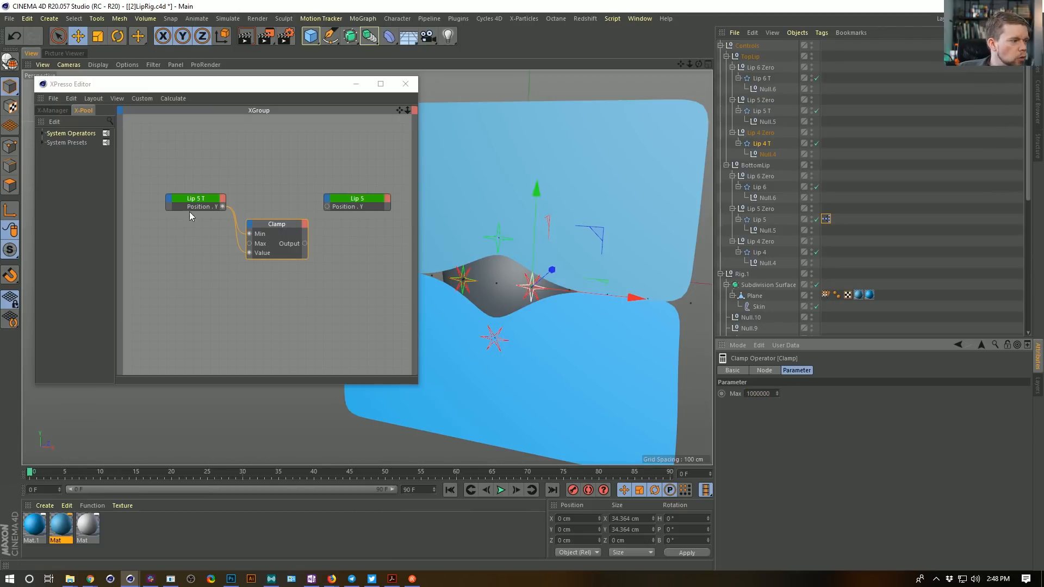
{"action": "left_click_drag", "start_coordinate": [200, 208], "coordinate": [189, 223]}
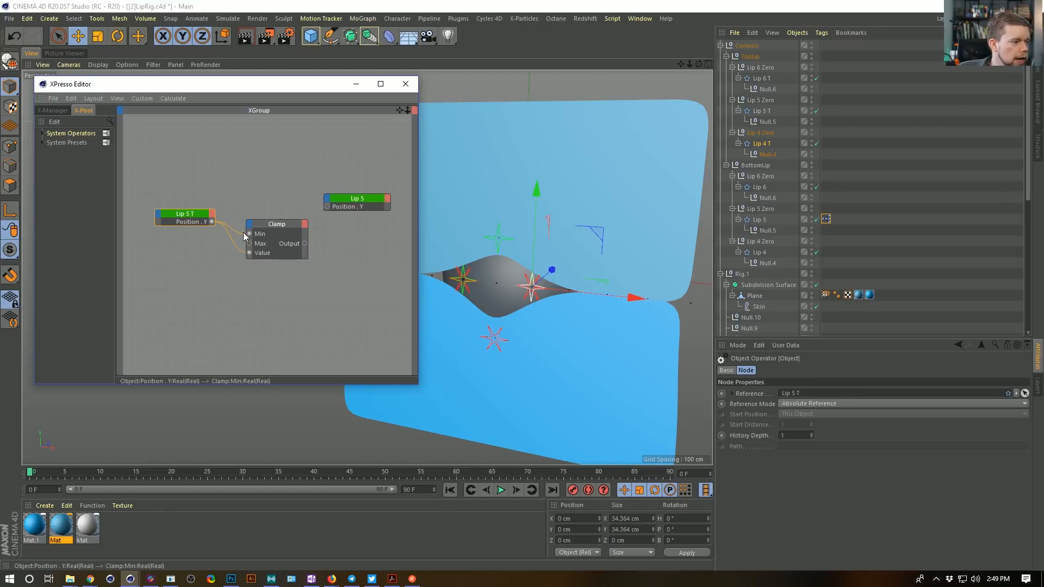
Reroute Lip 5 T's Position . Y from the Clamp's Min input to its Max input and set Min to -100000.
{"action": "left_click_drag", "start_coordinate": [250, 244], "coordinate": [250, 244]}
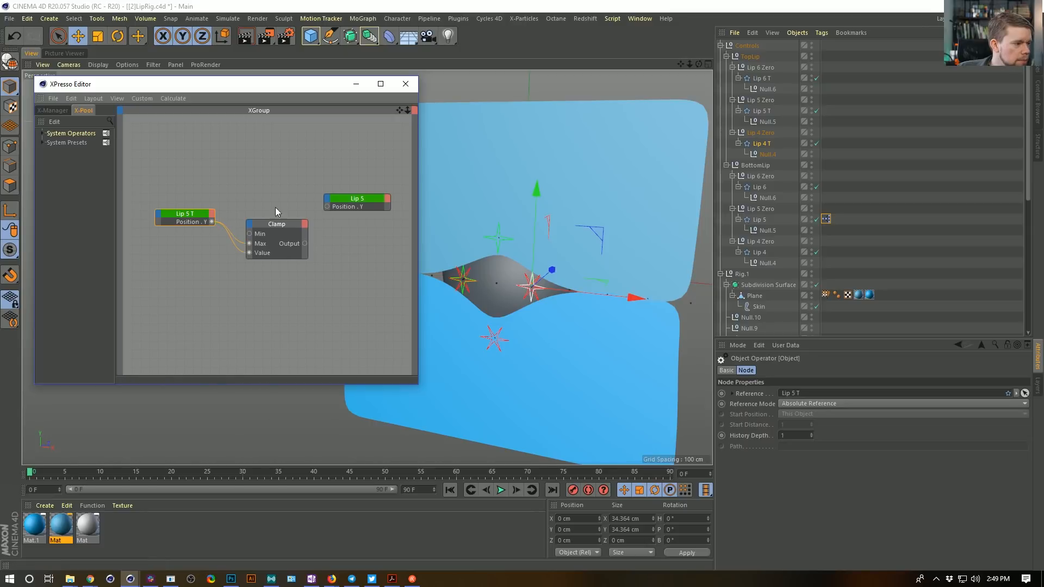
{"action": "left_click", "coordinate": [271, 223]}
{"action": "left_click", "coordinate": [772, 394]}
{"action": "type", "text": "-100000"}
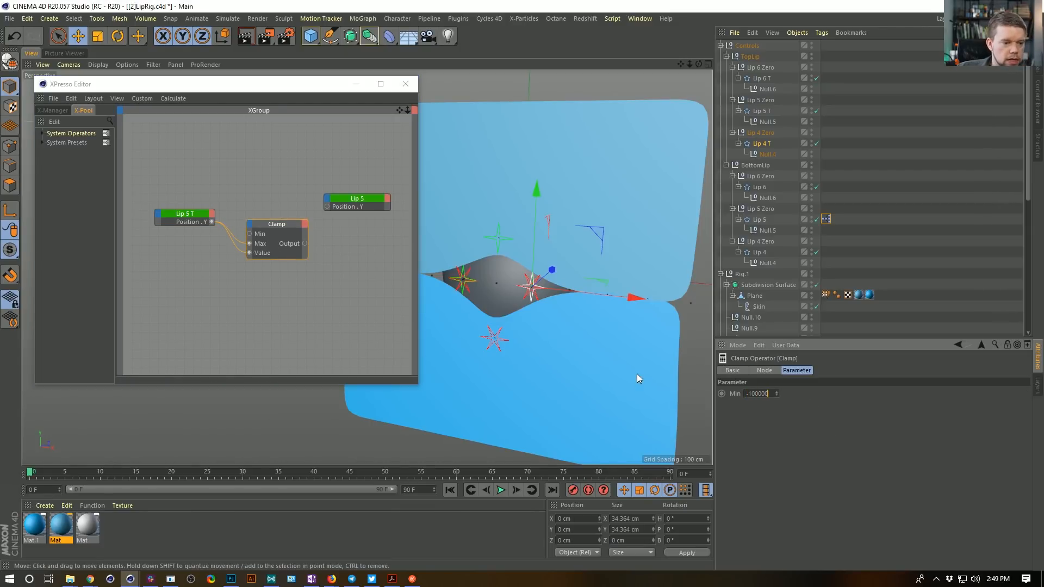
{"action": "key", "text": "Return"}
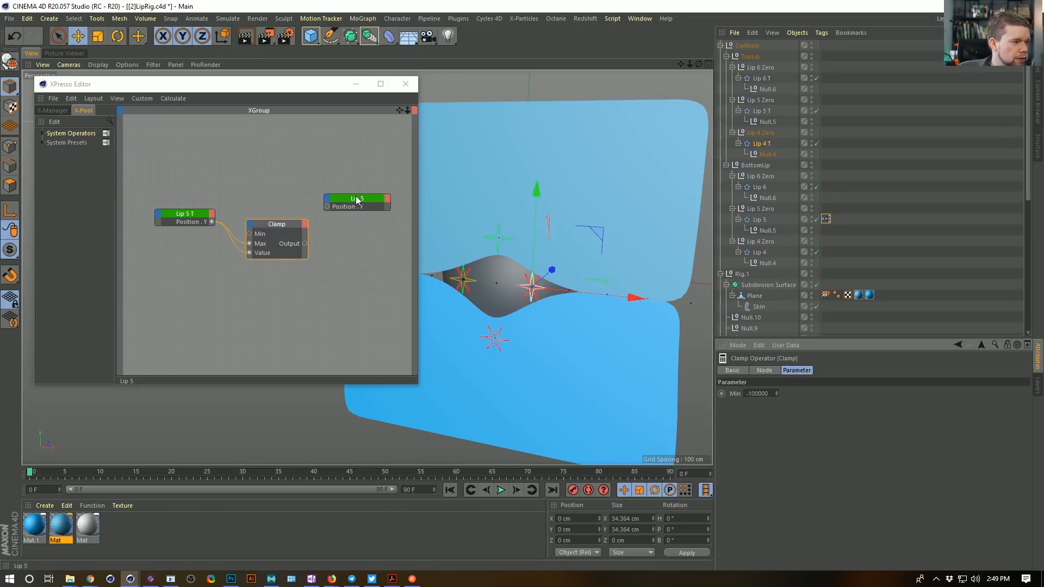
Connect the Clamp's Output to Lip 5's Position . Y and raise the Lip 5 T control to a Y position of about 42 cm.
{"action": "left_click_drag", "start_coordinate": [305, 244], "coordinate": [353, 212]}
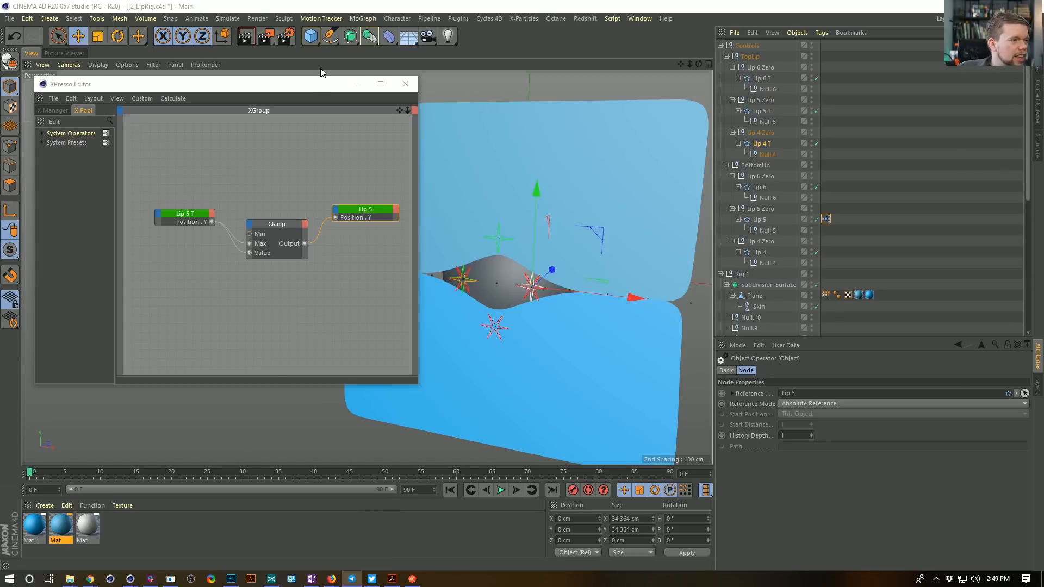
{"action": "left_click", "coordinate": [580, 46]}
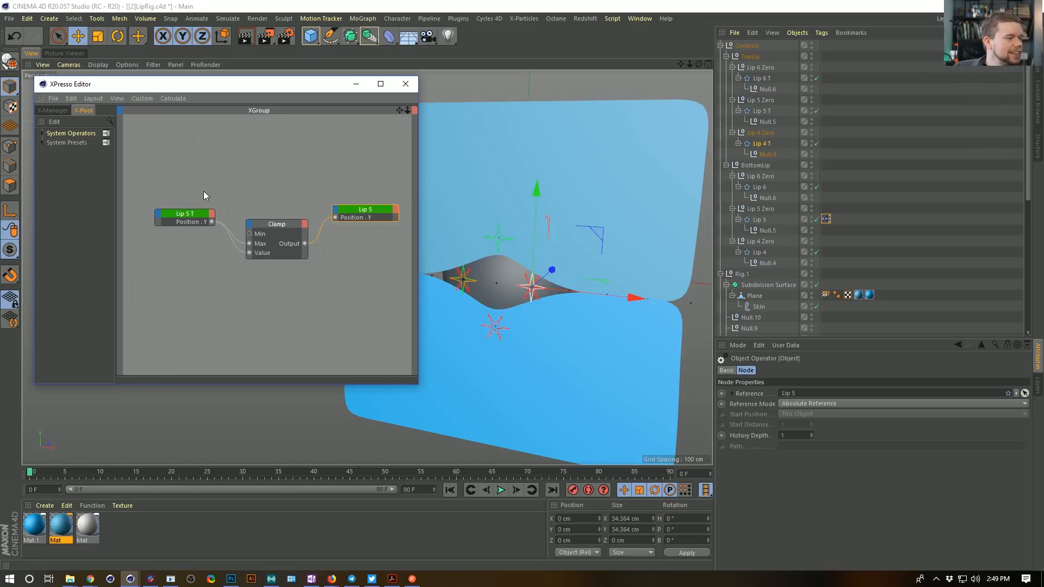
{"action": "left_click", "coordinate": [207, 223]}
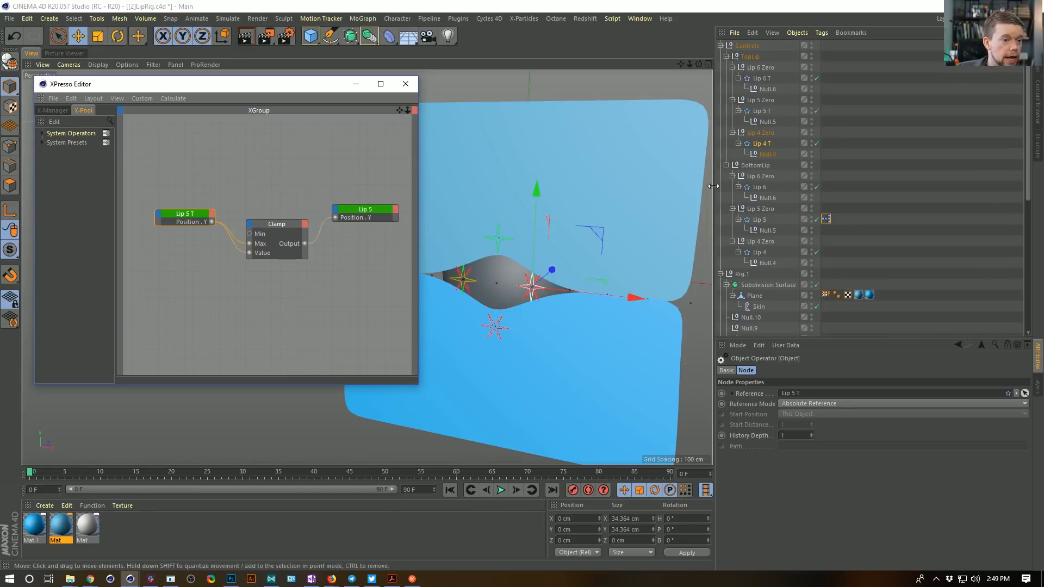
{"action": "left_click", "coordinate": [761, 111]}
{"action": "left_click_drag", "start_coordinate": [504, 178], "coordinate": [499, 146]}
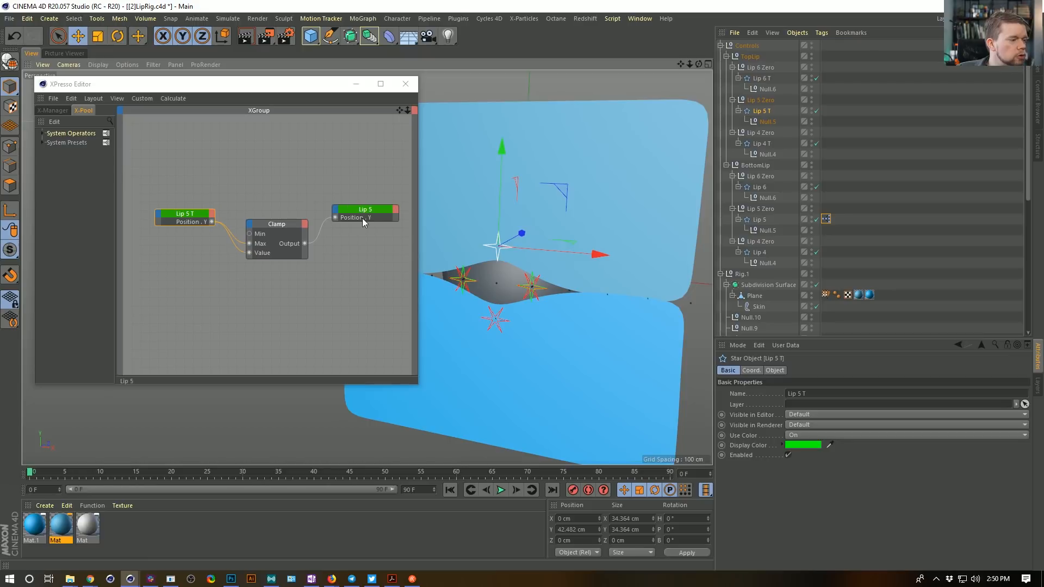
Shift the Lip 5 T and Clamp nodes away from Lip 5 and add a Math node below the Clamp.
{"action": "left_click_drag", "start_coordinate": [281, 190], "coordinate": [175, 247]}
{"action": "mouse_move", "coordinate": [269, 227]}
{"action": "left_mouse_down"}
{"action": "mouse_move", "coordinate": [236, 230]}
{"action": "mouse_move", "coordinate": [255, 227]}
{"action": "left_mouse_up"}
{"action": "right_click", "coordinate": [298, 284]}
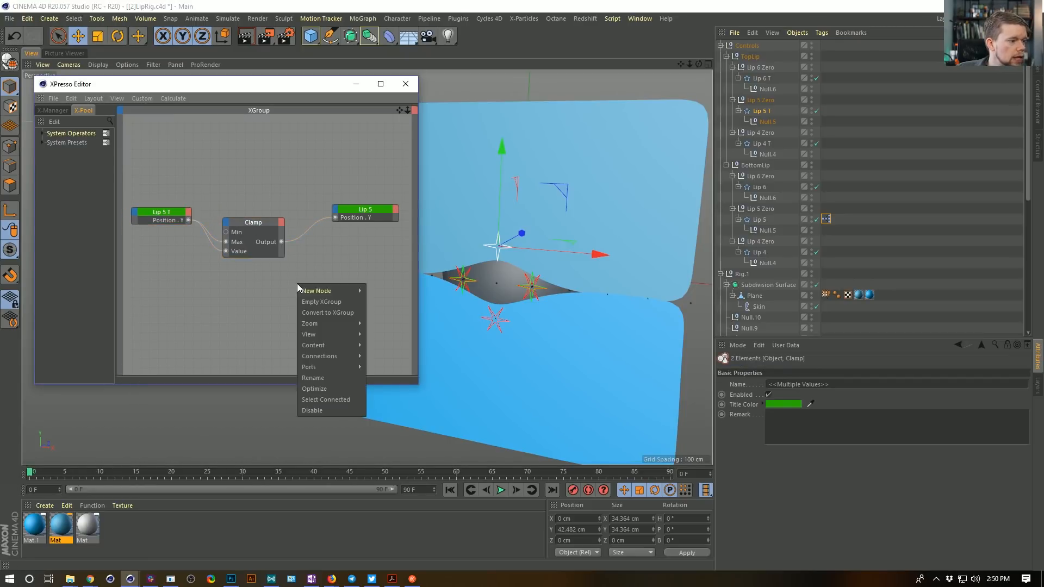
{"action": "mouse_move", "coordinate": [326, 291]}
{"action": "mouse_move", "coordinate": [418, 295]}
{"action": "mouse_move", "coordinate": [478, 307]}
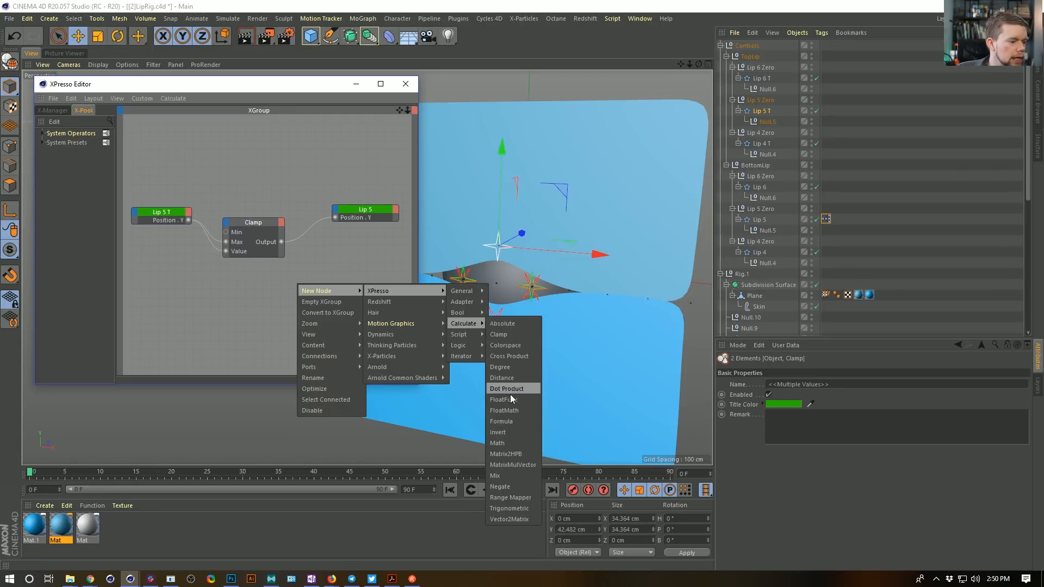
{"action": "left_click", "coordinate": [506, 444]}
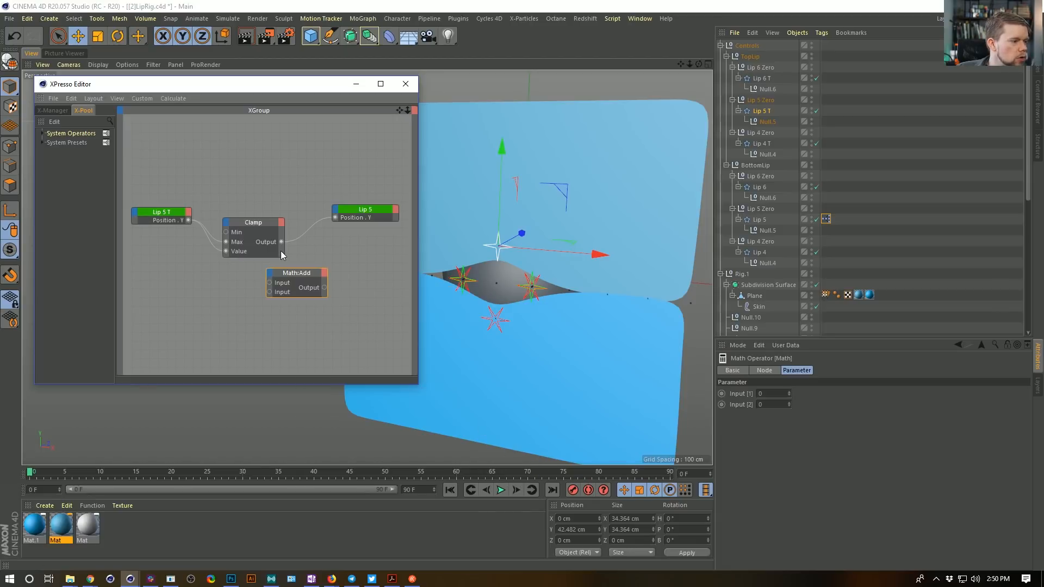
Feed the Clamp's Output into the Math node, set its function to Multiply and Input [2] to -1.
{"action": "left_click_drag", "start_coordinate": [281, 241], "coordinate": [319, 276]}
{"action": "left_click", "coordinate": [770, 372]}
{"action": "left_click", "coordinate": [789, 402]}
{"action": "left_click", "coordinate": [783, 433]}
{"action": "left_click", "coordinate": [796, 371], "text": "shift"}
{"action": "type", "text": "-1"}
{"action": "key", "text": "Return"}
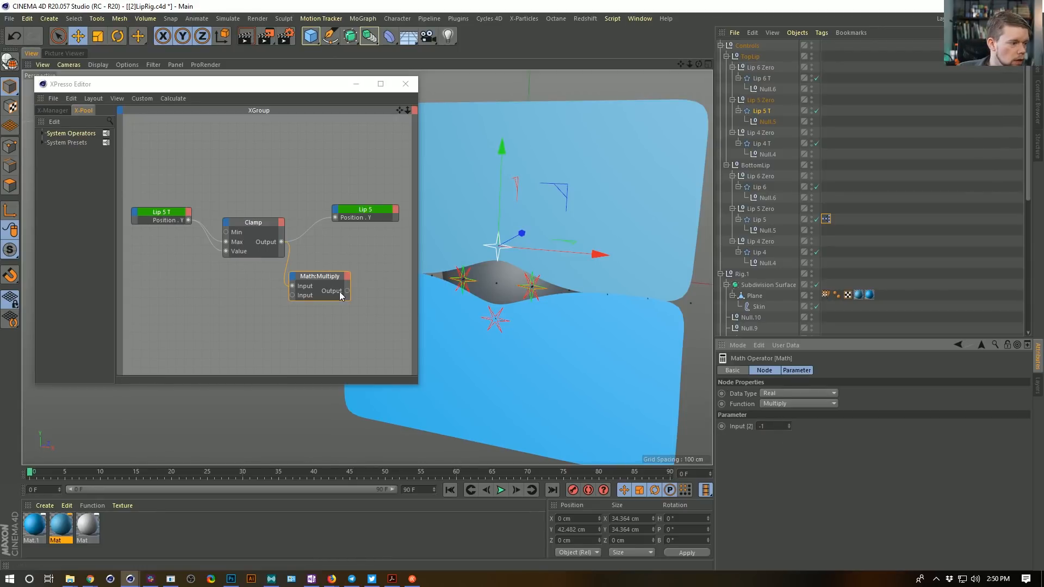
Connect the Multiply node's Output to Lip 5's Position . Y and raise the Lip 5 T control to about 76 cm in Y.
{"action": "left_click_drag", "start_coordinate": [347, 290], "coordinate": [336, 217]}
{"action": "left_click_drag", "start_coordinate": [501, 153], "coordinate": [490, 122]}
Set the Clamp's Min to 0 and lower the Lip 5 T control to about -21 cm in Y.
{"action": "left_click", "coordinate": [258, 237]}
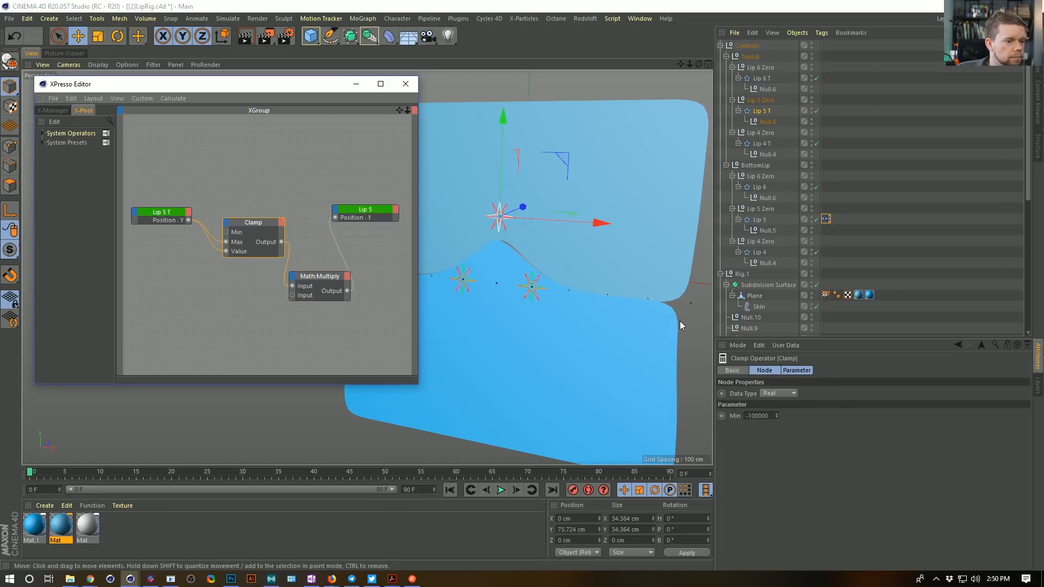
{"action": "left_click", "coordinate": [770, 416]}
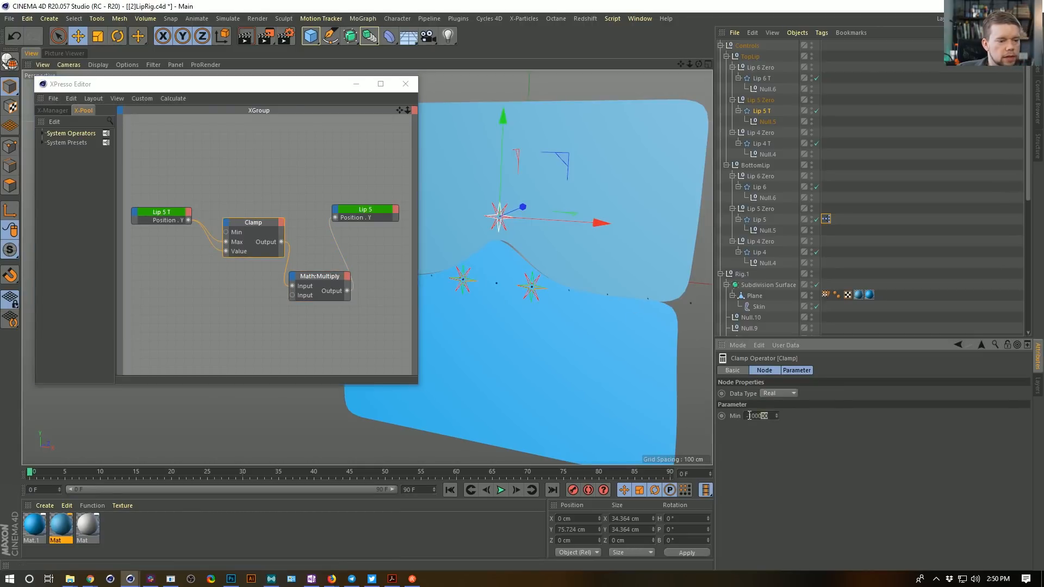
{"action": "left_click_drag", "start_coordinate": [505, 145], "coordinate": [503, 231]}
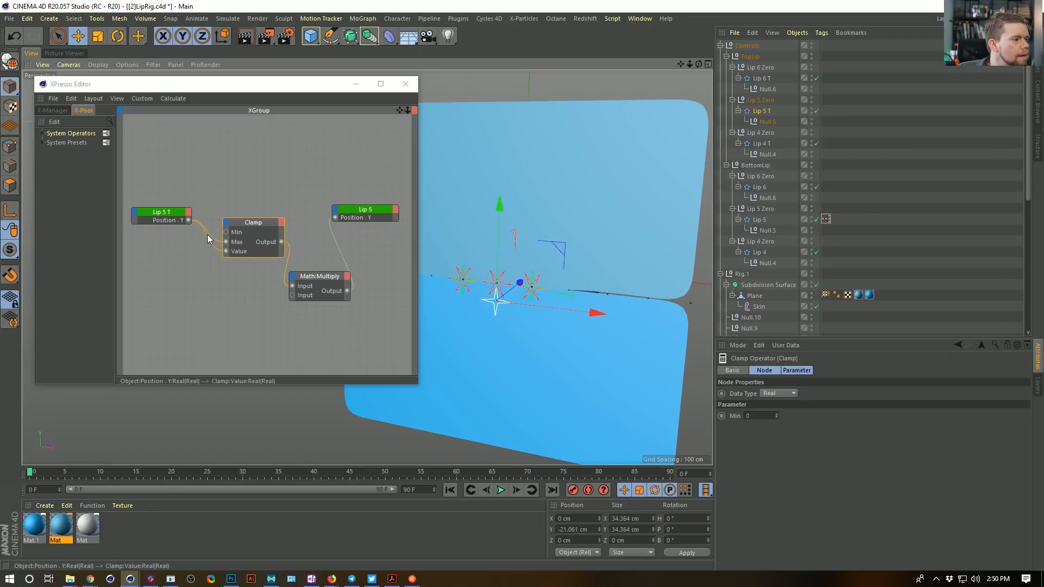
Reroute Lip 5 T's Position . Y from the Clamp's Max back to its Min and raise Lip 5 T to about 60 cm in Y.
{"action": "left_click_drag", "start_coordinate": [226, 242], "coordinate": [227, 233]}
{"action": "left_click_drag", "start_coordinate": [253, 195], "coordinate": [264, 243]}
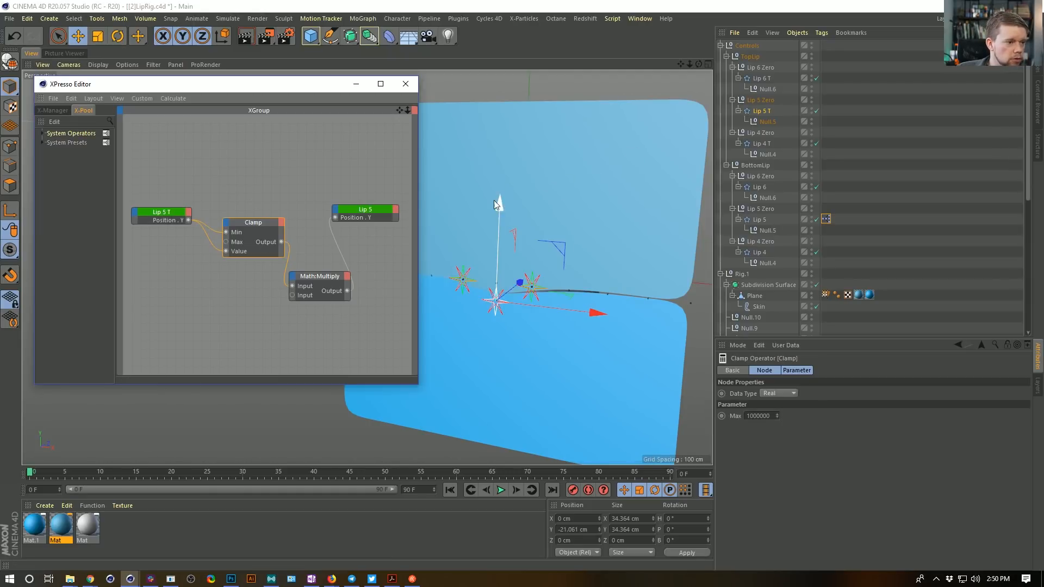
{"action": "left_click_drag", "start_coordinate": [499, 210], "coordinate": [498, 136]}
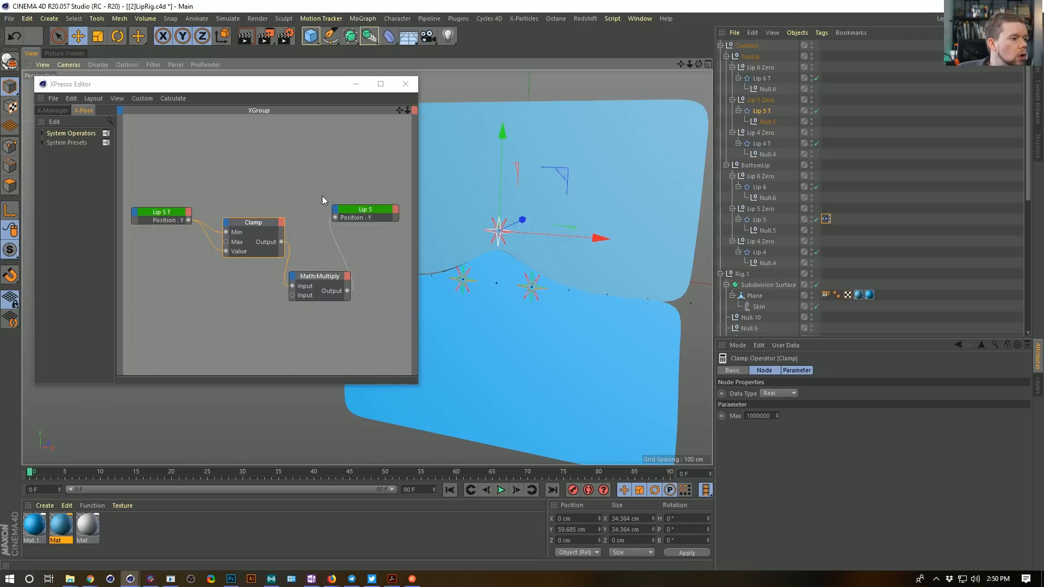
Bypass the Clamp by wiring Lip 5 T's Position . Y directly into the Multiply node, rearrange both nodes and move Lip 5 T to about 65 cm in Y.
{"action": "left_click", "coordinate": [258, 221]}
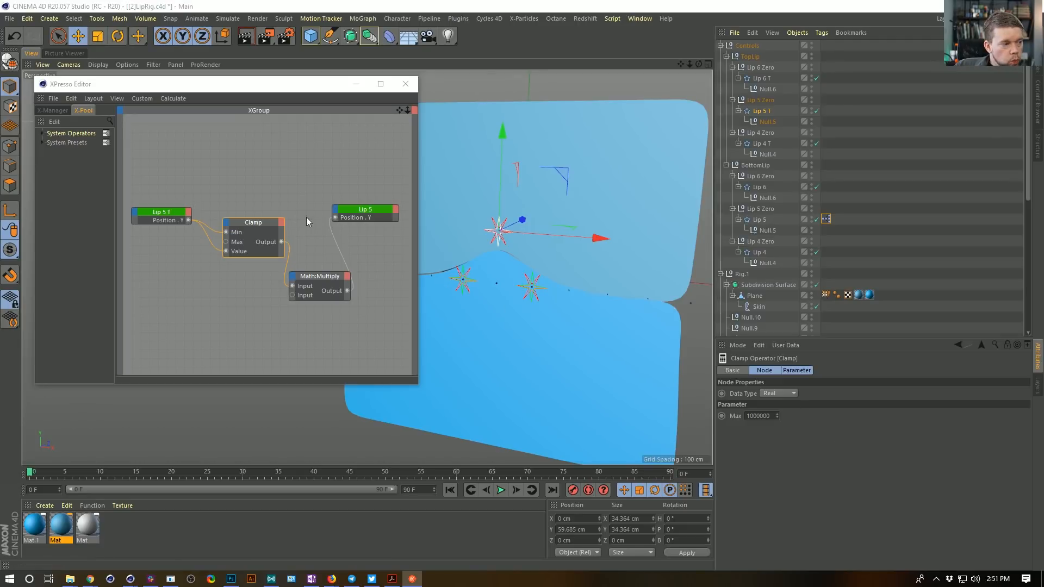
{"action": "left_click", "coordinate": [251, 220]}
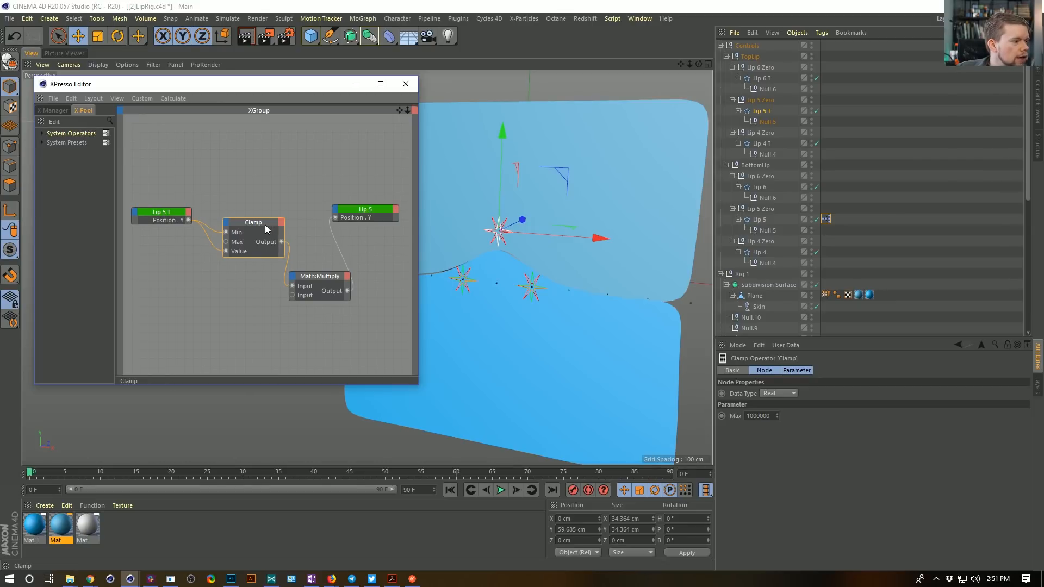
{"action": "left_click_drag", "start_coordinate": [265, 224], "coordinate": [175, 217]}
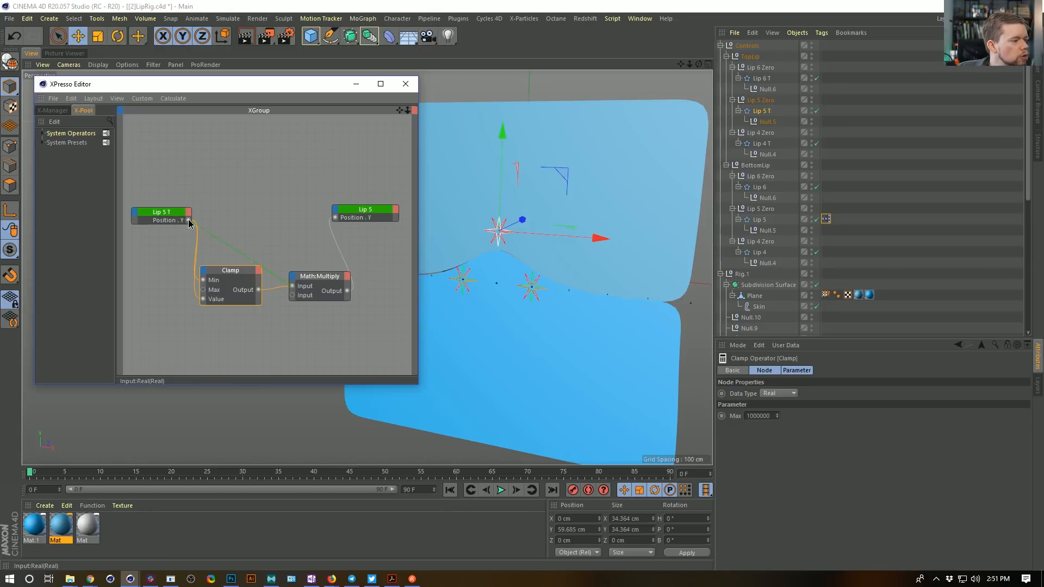
{"action": "left_click_drag", "start_coordinate": [233, 268], "coordinate": [195, 307]}
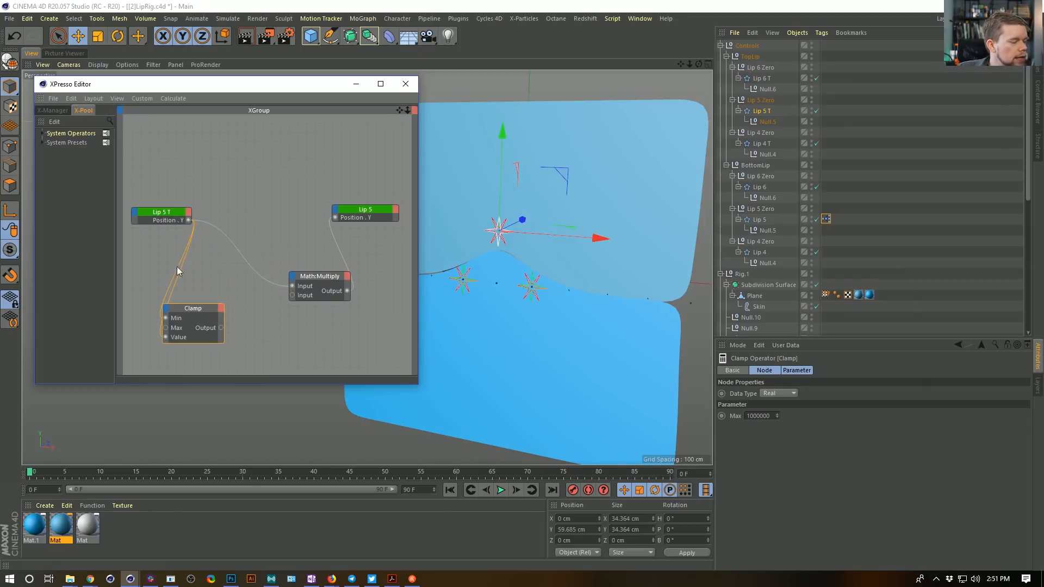
{"action": "left_click_drag", "start_coordinate": [326, 277], "coordinate": [260, 234]}
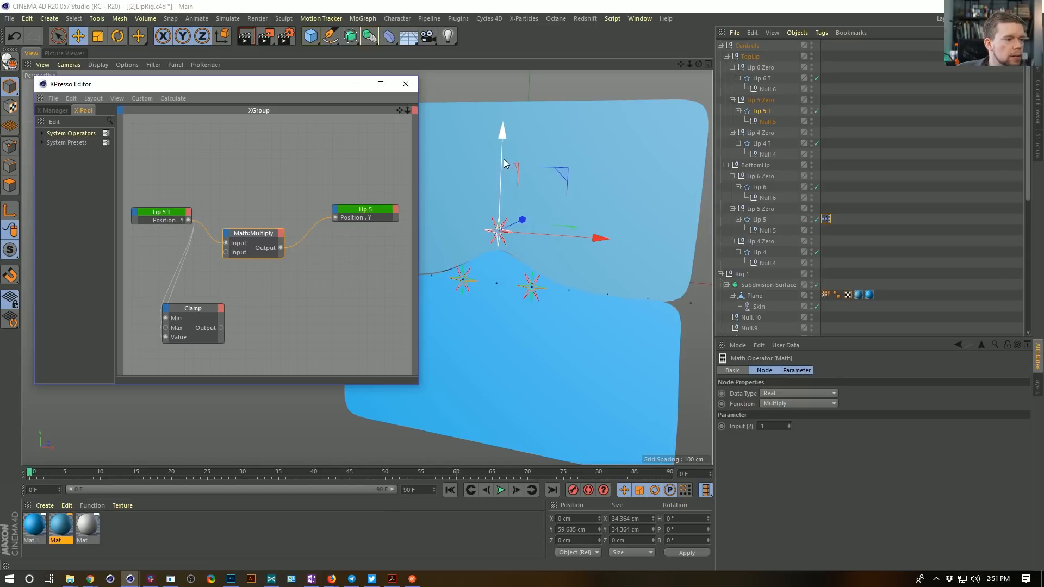
{"action": "left_click_drag", "start_coordinate": [504, 129], "coordinate": [499, 150]}
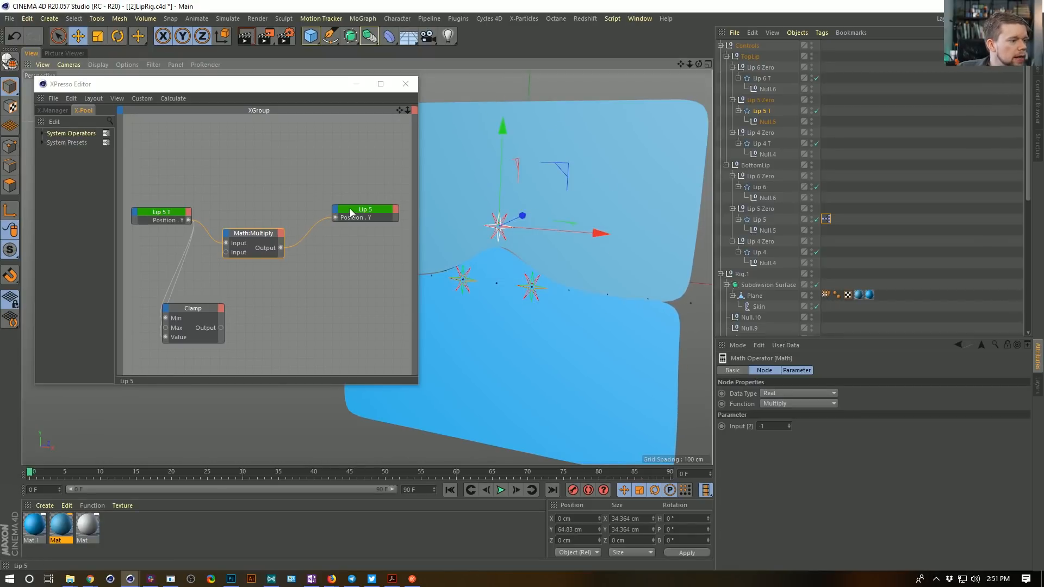
Enlarge the Lip 5 node and add an On input port to it.
{"action": "left_click_drag", "start_coordinate": [350, 206], "coordinate": [340, 187]}
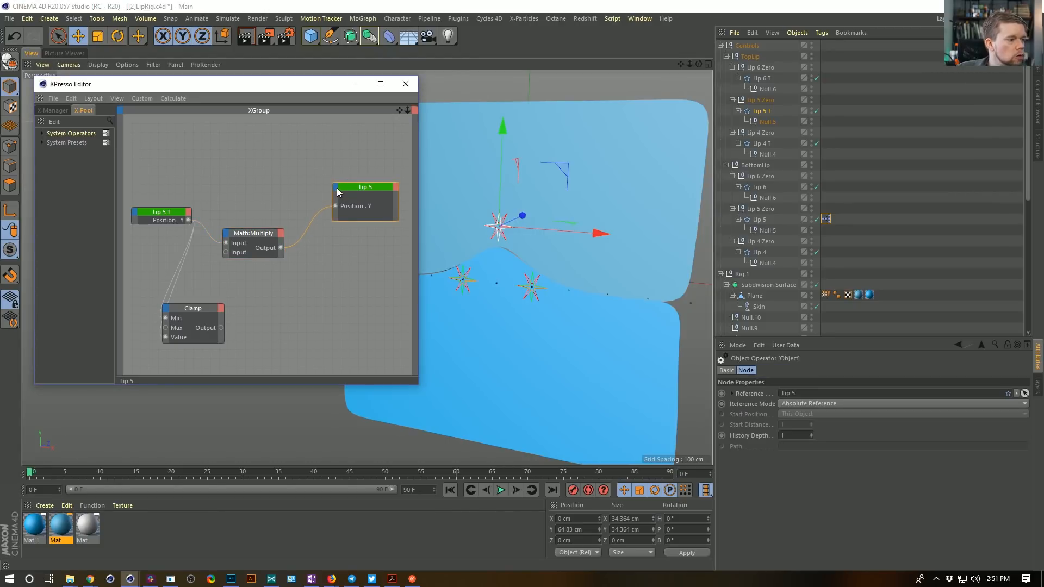
{"action": "left_click", "coordinate": [334, 188]}
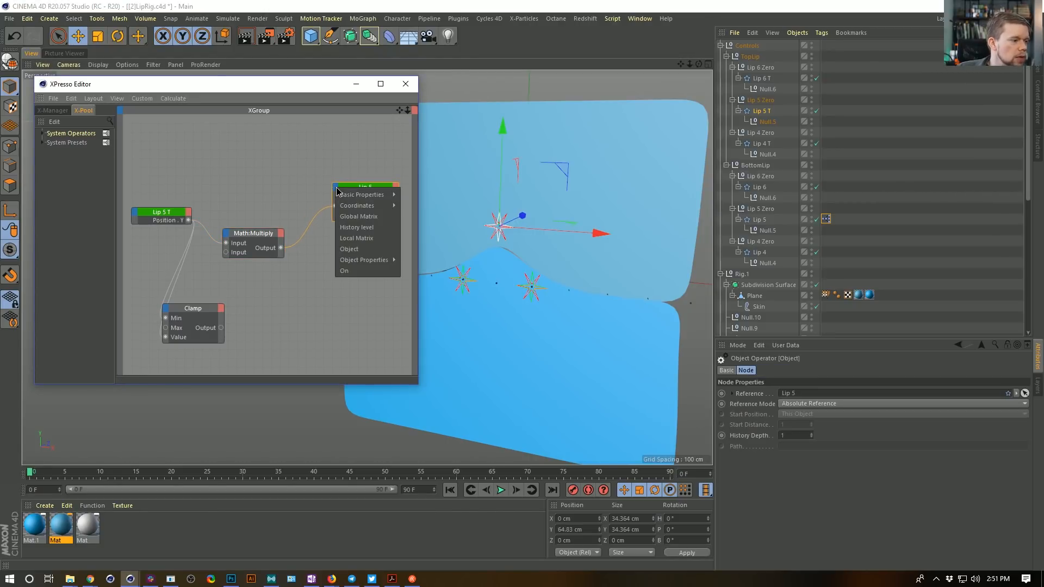
{"action": "left_click", "coordinate": [346, 272]}
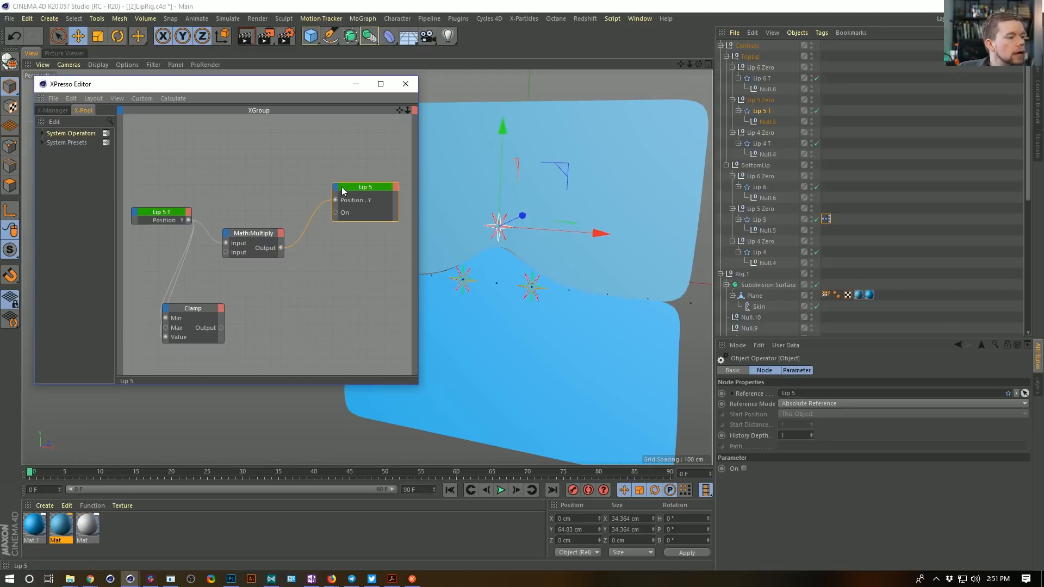
Duplicate the Lip 5 node, place the copy below Lip 5 T and expose its Position . Y as an output.
{"action": "left_click_drag", "start_coordinate": [369, 187], "coordinate": [171, 143]}
{"action": "left_click_drag", "start_coordinate": [180, 145], "coordinate": [169, 253]}
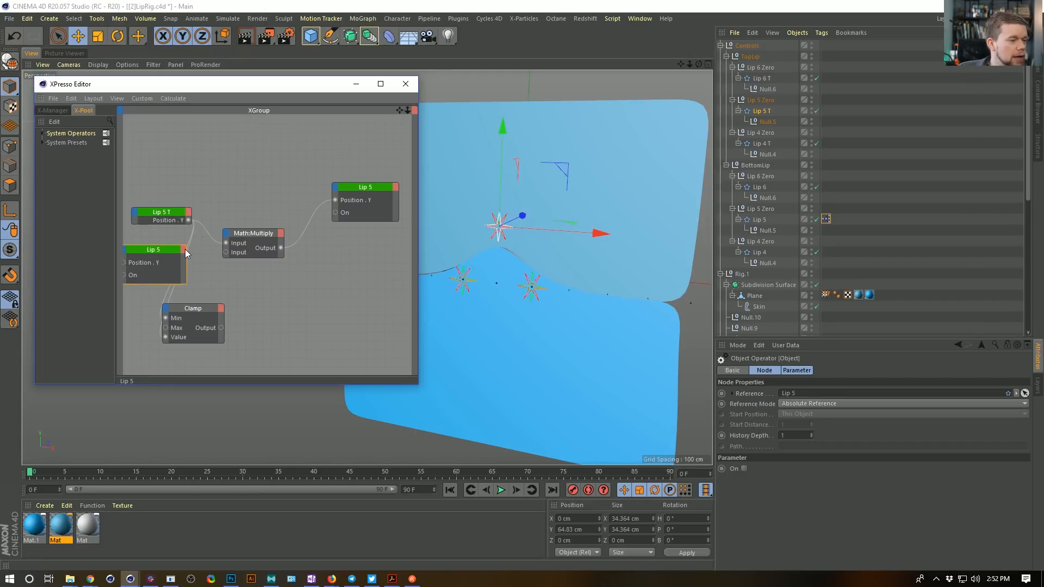
{"action": "left_click", "coordinate": [185, 249]}
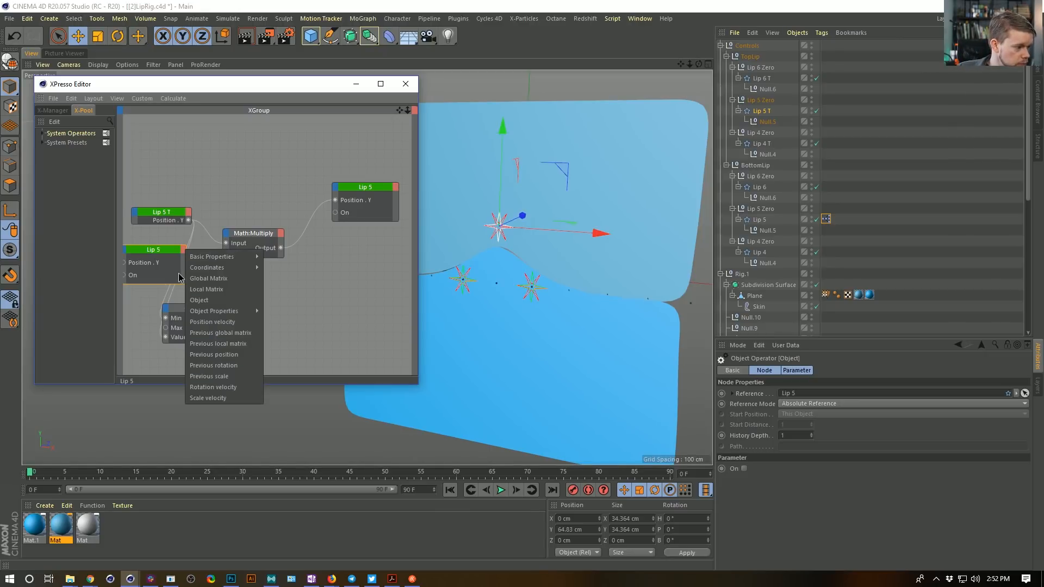
{"action": "mouse_move", "coordinate": [217, 268]}
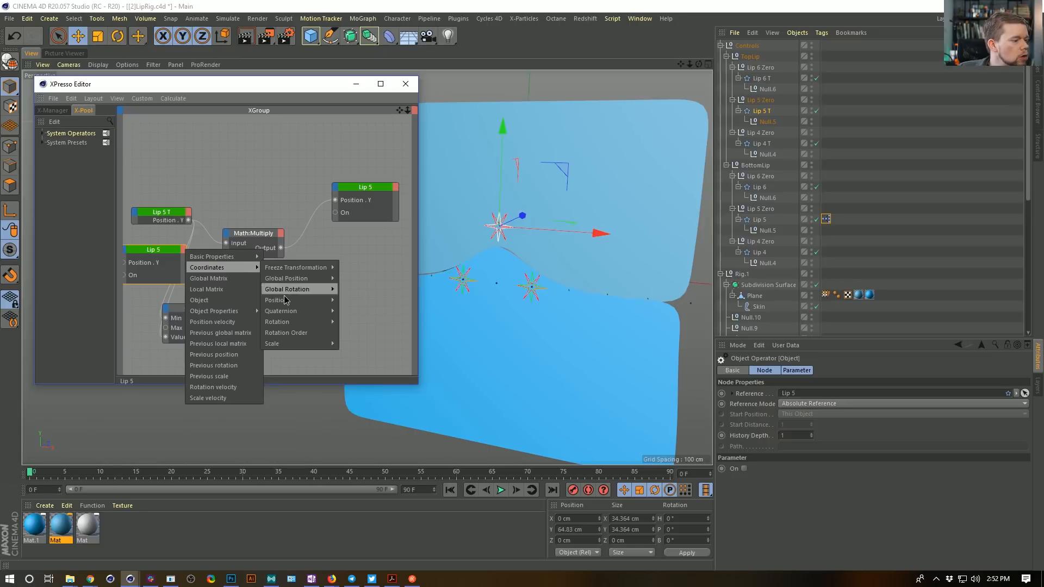
{"action": "mouse_move", "coordinate": [300, 306]}
{"action": "left_click", "coordinate": [356, 321]}
{"action": "left_click_drag", "start_coordinate": [159, 254], "coordinate": [171, 252]}
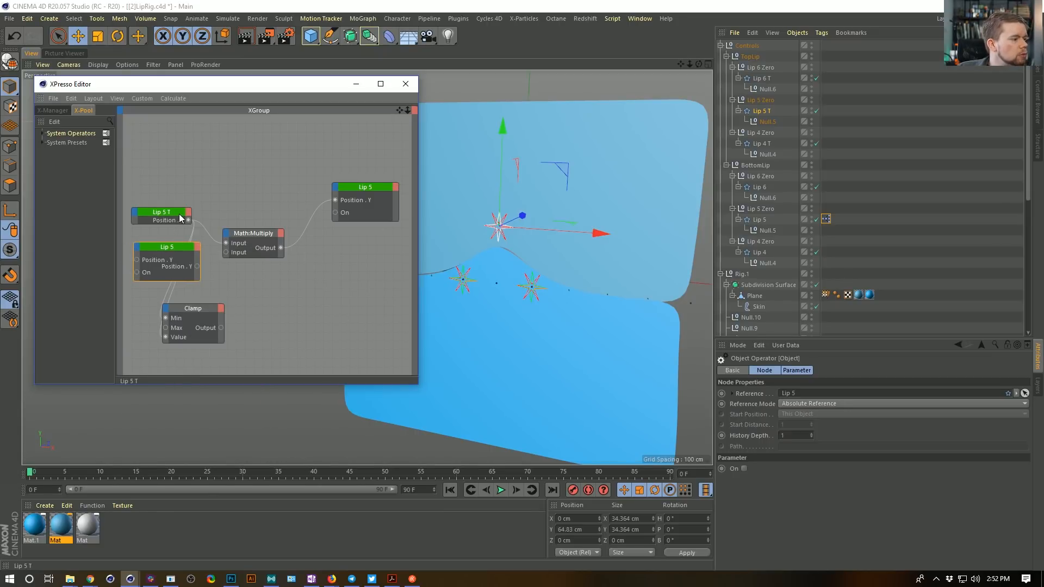
Remove the Position . Y and On input ports from the duplicated Lip 5 node and align it under Lip 5 T.
{"action": "double_click", "coordinate": [137, 260]}
{"action": "double_click", "coordinate": [136, 266]}
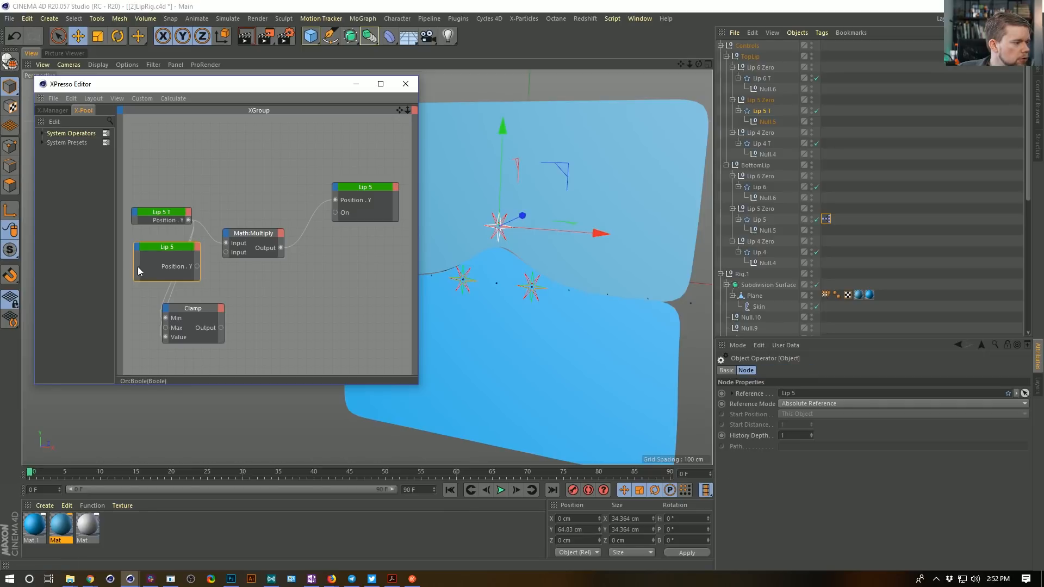
{"action": "left_click_drag", "start_coordinate": [167, 247], "coordinate": [161, 252]}
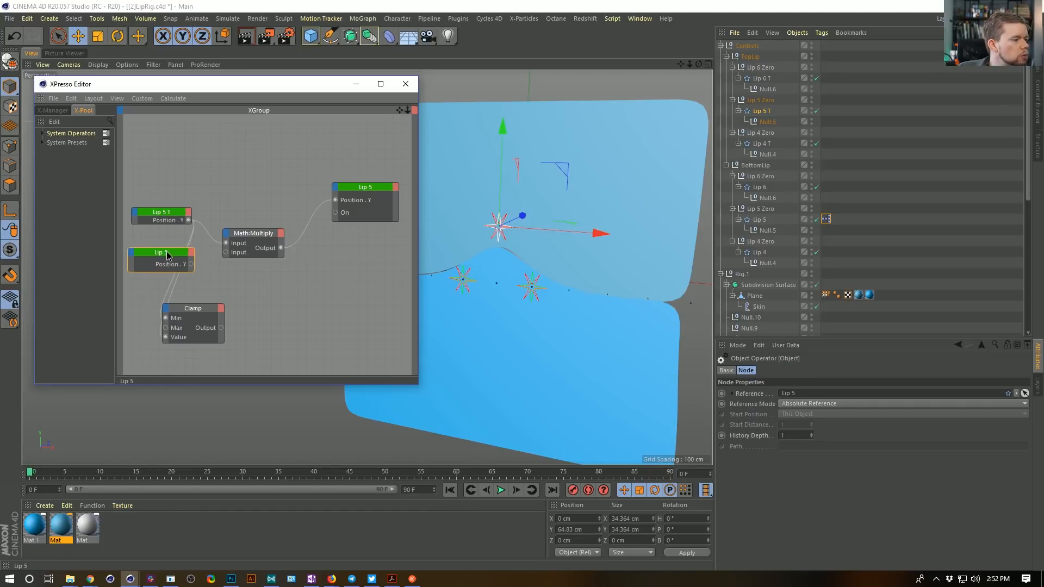
Add a Compare node above the Multiply node and connect the Position . Y outputs of Lip 5 T and Lip 5 to its Input 1 and Input 2.
{"action": "right_click", "coordinate": [220, 162]}
{"action": "mouse_move", "coordinate": [239, 168]}
{"action": "mouse_move", "coordinate": [322, 168]}
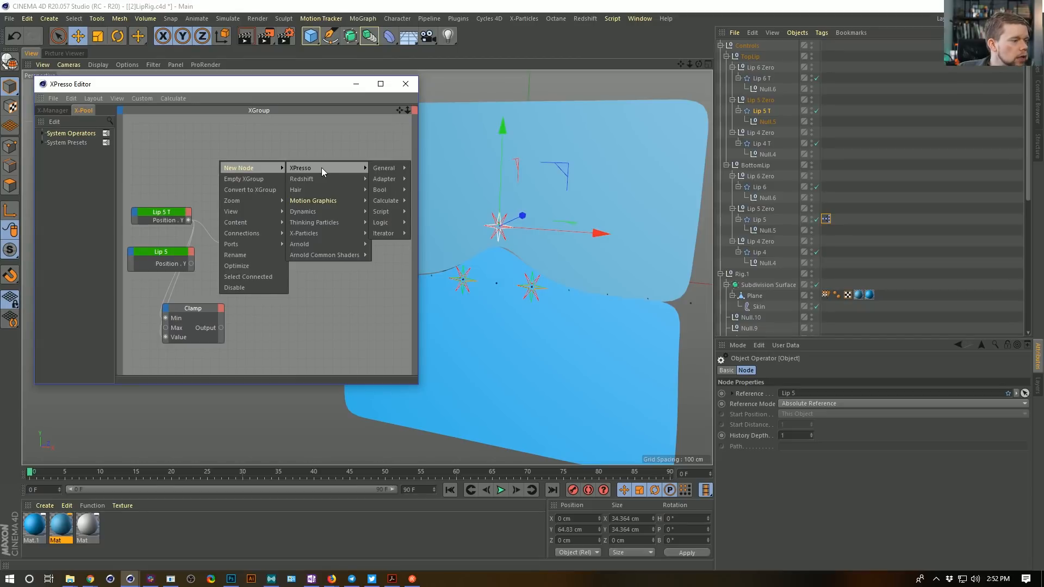
{"action": "mouse_move", "coordinate": [387, 223]}
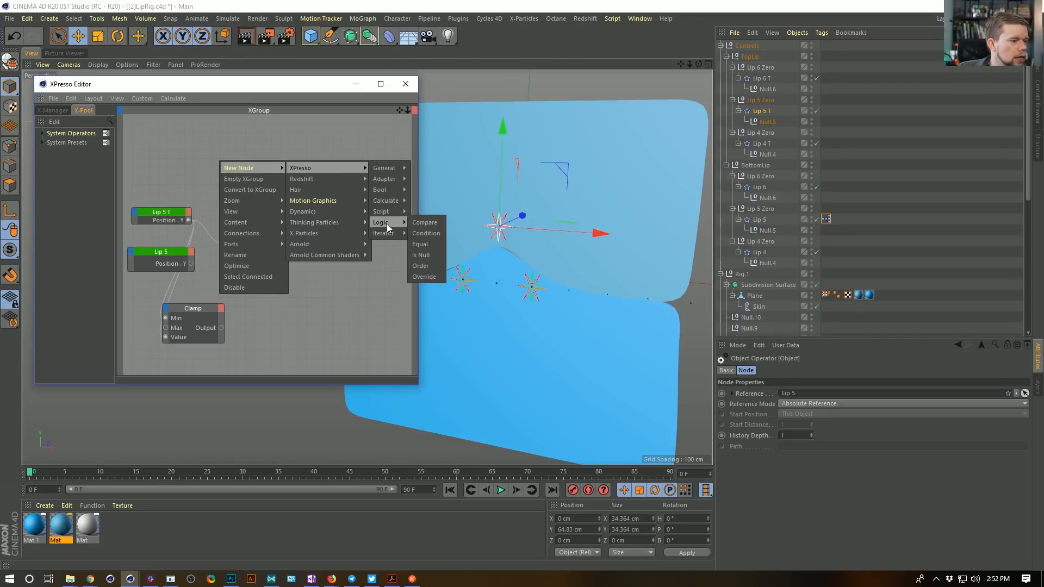
{"action": "left_click", "coordinate": [426, 222]}
{"action": "left_click_drag", "start_coordinate": [231, 154], "coordinate": [271, 153]}
{"action": "left_click_drag", "start_coordinate": [188, 220], "coordinate": [191, 263]}
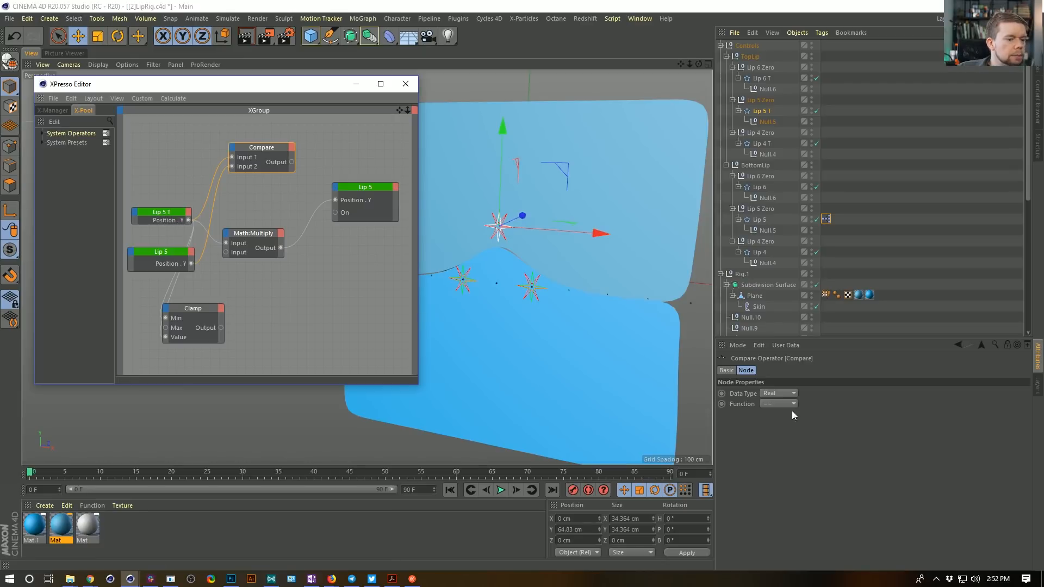
Set the Compare node's function to <= and connect its Output to the On input of the Lip 5 target node.
{"action": "left_click", "coordinate": [774, 403]}
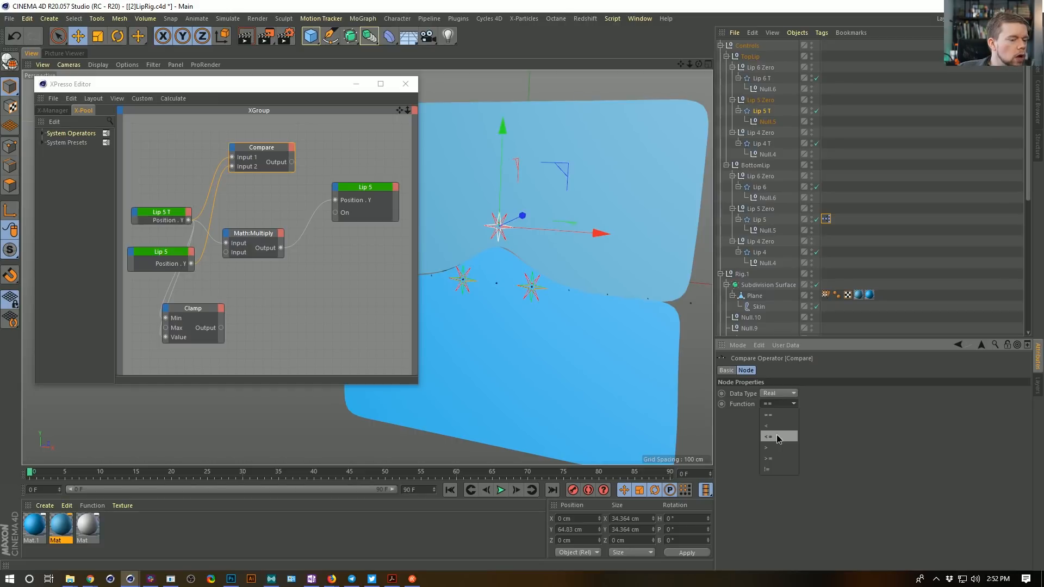
{"action": "left_click_drag", "start_coordinate": [292, 162], "coordinate": [336, 212]}
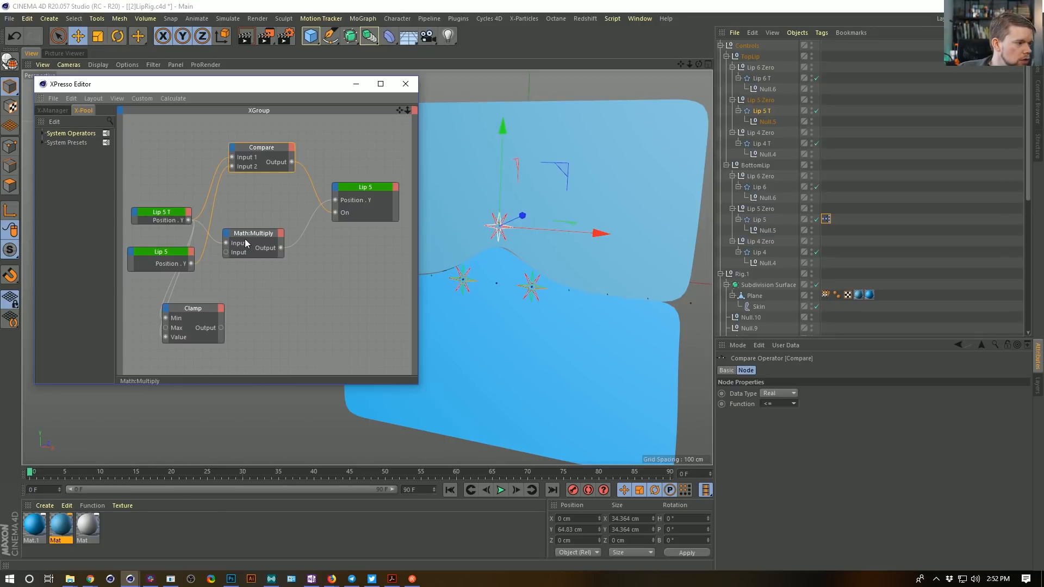
Delete the Clamp node and move the Multiply and Compare nodes closer to the Lip 5 target node.
{"action": "left_click_drag", "start_coordinate": [249, 231], "coordinate": [268, 227]}
{"action": "left_click", "coordinate": [195, 318]}
{"action": "key", "text": "Delete"}
{"action": "left_click_drag", "start_coordinate": [253, 148], "coordinate": [267, 179]}
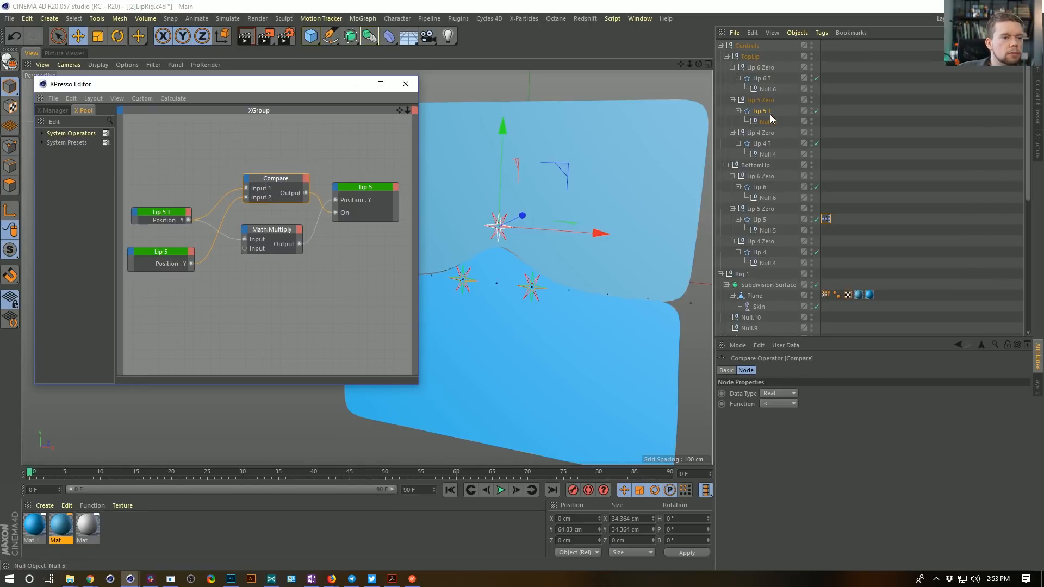
Move the Lip 5 T control vertically in the viewport to about Y 57 cm to test the switched link.
{"action": "left_click", "coordinate": [763, 111]}
{"action": "mouse_move", "coordinate": [500, 145]}
{"action": "left_mouse_down"}
{"action": "mouse_move", "coordinate": [500, 92]}
{"action": "mouse_move", "coordinate": [480, 231]}
{"action": "mouse_move", "coordinate": [475, 128]}
{"action": "mouse_move", "coordinate": [477, 249]}
{"action": "mouse_move", "coordinate": [481, 139]}
{"action": "mouse_move", "coordinate": [485, 234]}
{"action": "mouse_move", "coordinate": [490, 172]}
{"action": "mouse_move", "coordinate": [485, 272]}
{"action": "mouse_move", "coordinate": [481, 167]}
{"action": "mouse_move", "coordinate": [485, 257]}
{"action": "mouse_move", "coordinate": [507, 143]}
{"action": "mouse_move", "coordinate": [508, 261]}
{"action": "mouse_move", "coordinate": [516, 154]}
{"action": "left_mouse_up"}
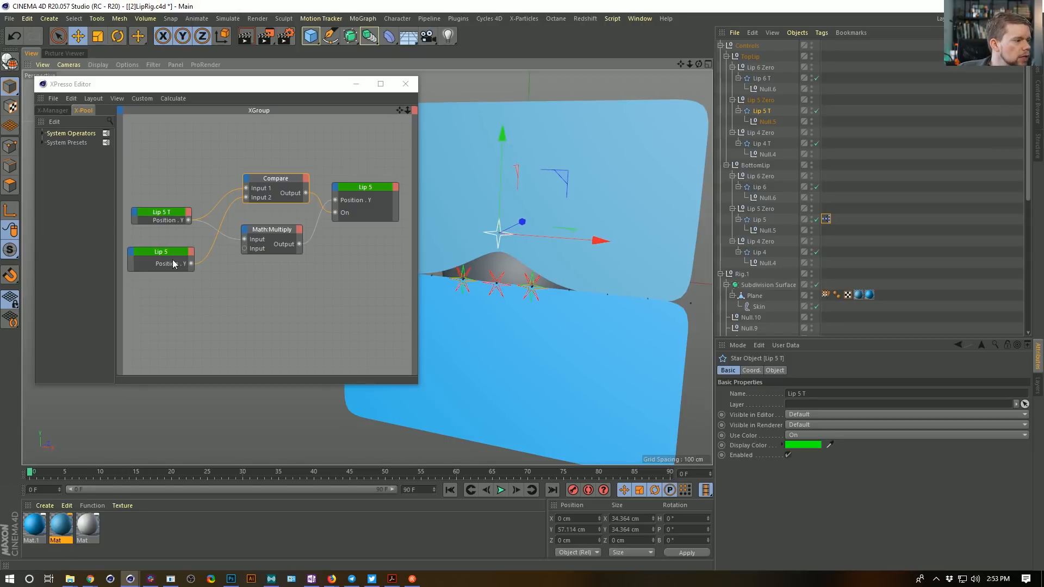
{"action": "left_click_drag", "start_coordinate": [161, 253], "coordinate": [149, 271]}
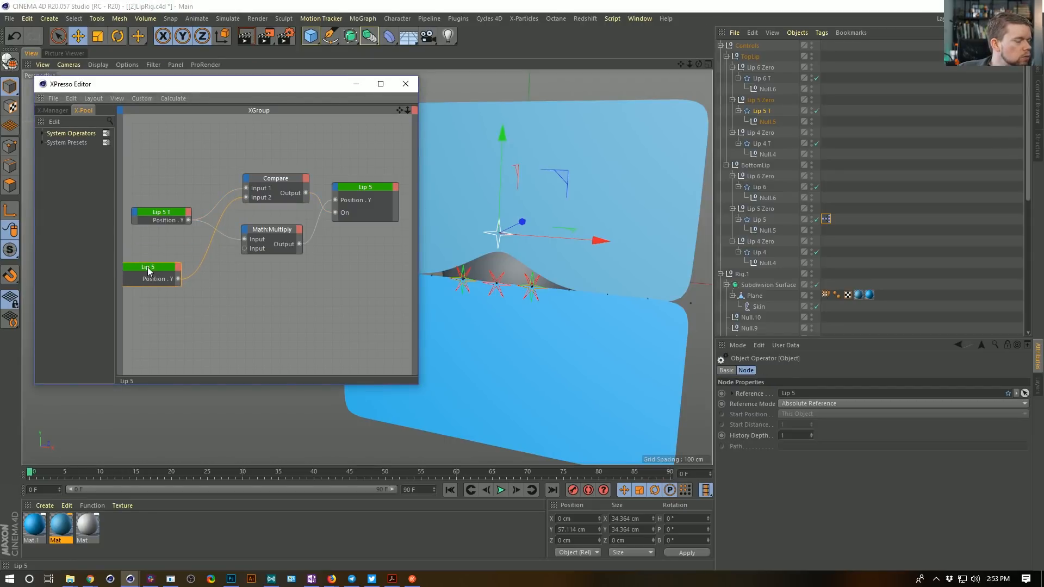
{"action": "left_click_drag", "start_coordinate": [284, 248], "coordinate": [268, 315], "text": "ctrl"}
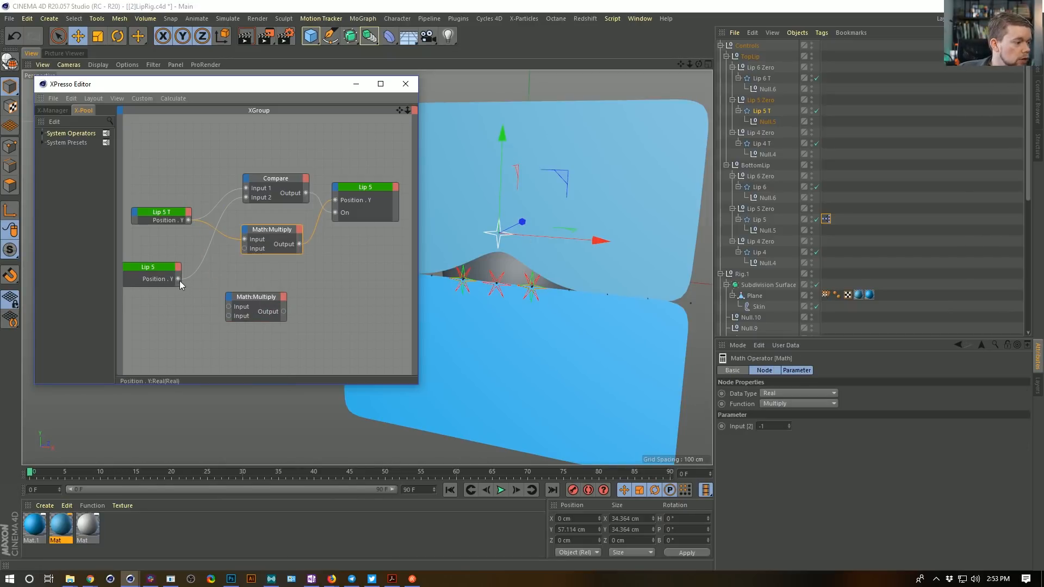
{"action": "left_click_drag", "start_coordinate": [180, 281], "coordinate": [246, 281]}
{"action": "left_click", "coordinate": [259, 306]}
{"action": "key", "text": "Delete"}
Connect the Multiply Output to Input 1 of the raised Compare node and test by moving Lip 5 T to about Y 9 cm.
{"action": "left_click", "coordinate": [271, 232]}
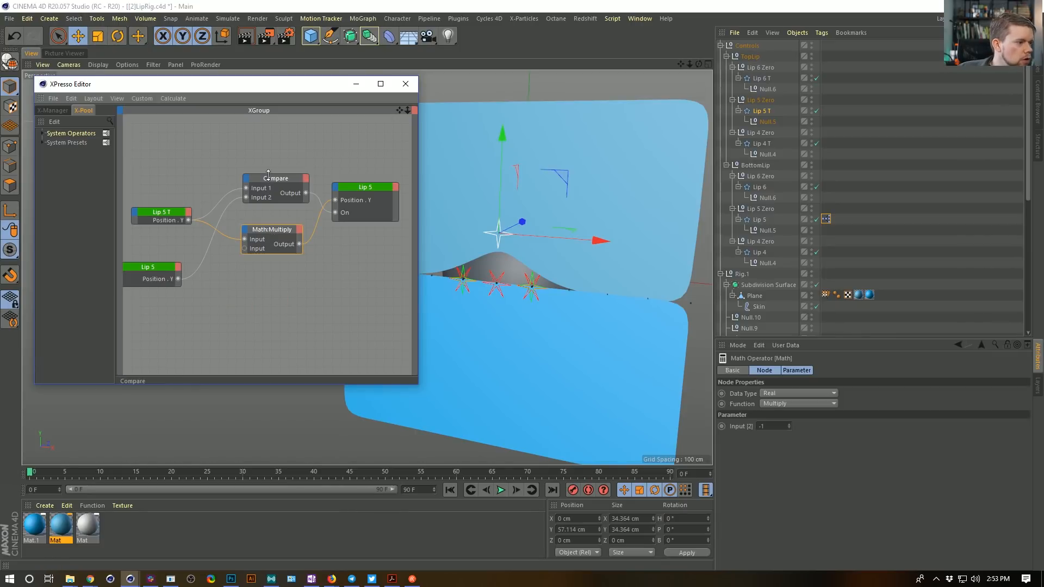
{"action": "left_click_drag", "start_coordinate": [299, 244], "coordinate": [359, 213]}
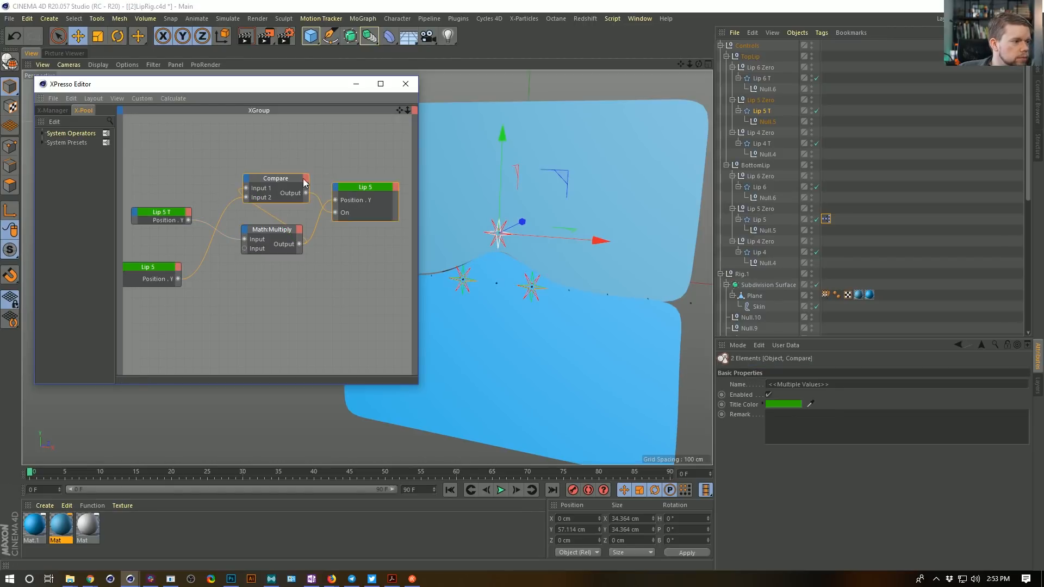
{"action": "left_click_drag", "start_coordinate": [269, 180], "coordinate": [330, 172]}
{"action": "middle_click_drag", "start_coordinate": [372, 192], "coordinate": [583, 288], "text": "alt"}
{"action": "middle_click_drag", "start_coordinate": [237, 168], "coordinate": [122, 231], "text": "alt"}
{"action": "left_click_drag", "start_coordinate": [504, 144], "coordinate": [532, 186]}
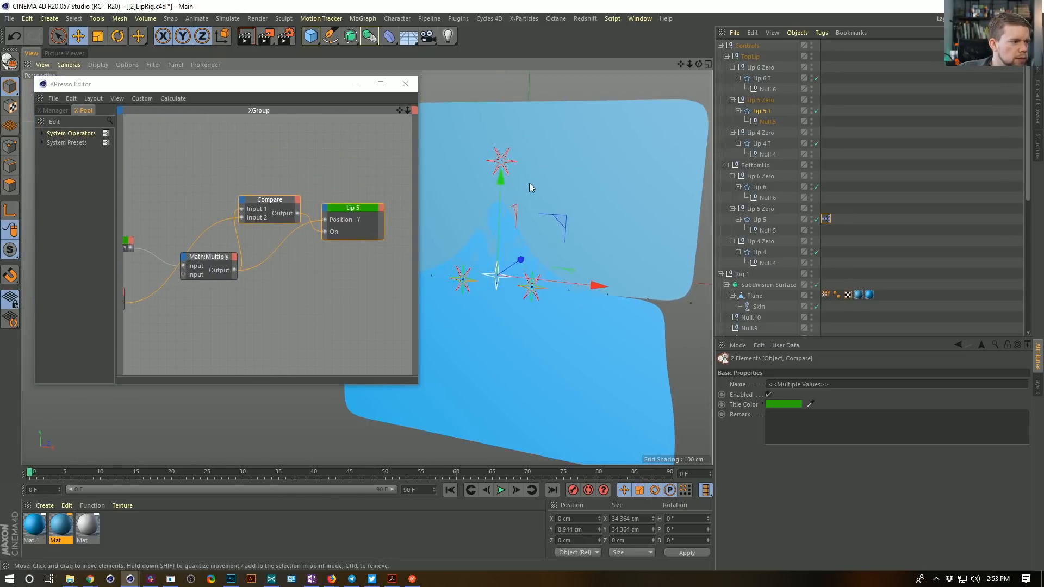
Set the Compare node's function to >= and test by lowering the Lip 5 T control to about Y -14 cm.
{"action": "left_click", "coordinate": [260, 211]}
{"action": "left_click", "coordinate": [779, 402]}
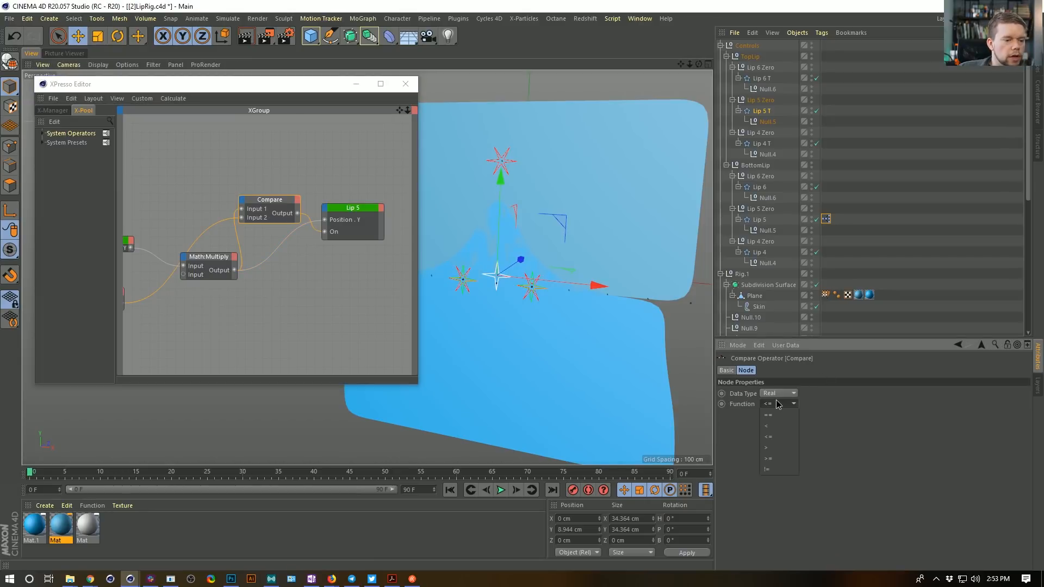
{"action": "left_click", "coordinate": [779, 461]}
{"action": "left_click_drag", "start_coordinate": [501, 185], "coordinate": [541, 207]}
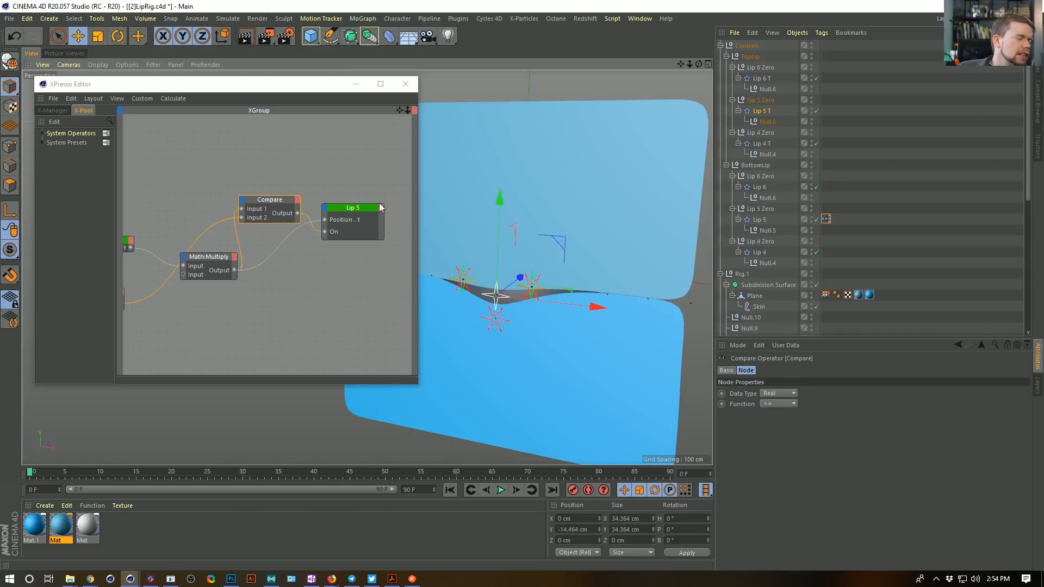
Widen the XPresso Editor and rearrange the nodes with Compare below Multiply and the source Lip 5 node aligned under Lip 5 T.
{"action": "left_click_drag", "start_coordinate": [418, 153], "coordinate": [589, 137]}
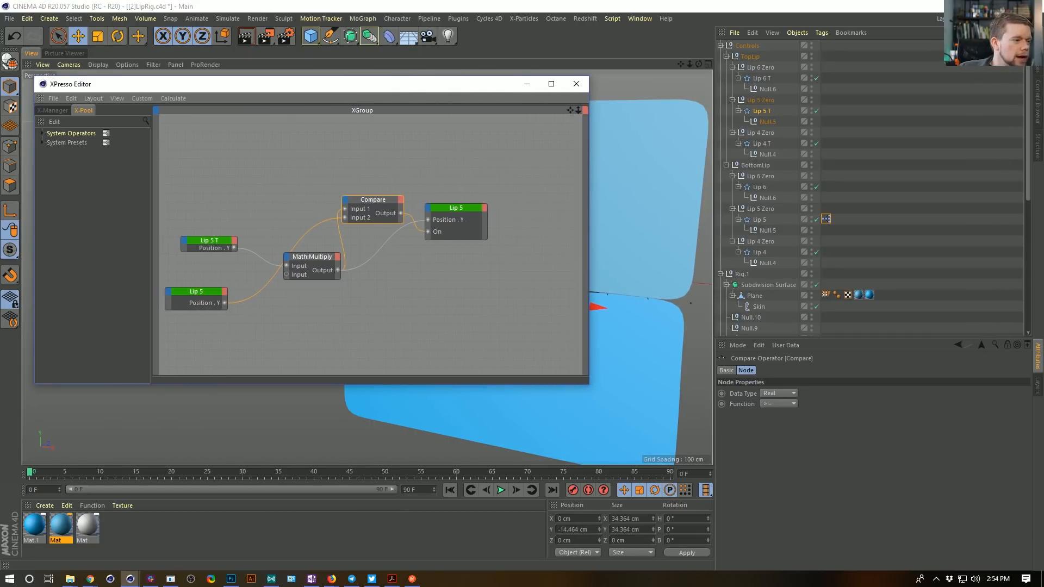
{"action": "middle_click_drag", "start_coordinate": [340, 223], "coordinate": [373, 205], "text": "alt"}
{"action": "left_click_drag", "start_coordinate": [406, 179], "coordinate": [412, 172]}
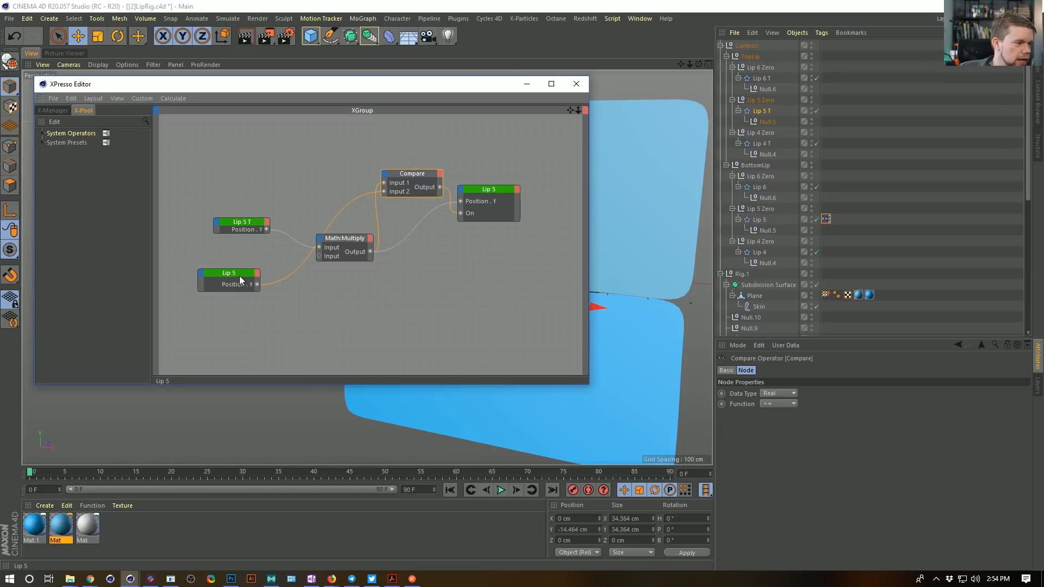
{"action": "left_click_drag", "start_coordinate": [239, 281], "coordinate": [241, 275]}
{"action": "left_click_drag", "start_coordinate": [434, 173], "coordinate": [434, 283]}
{"action": "left_click", "coordinate": [478, 197]}
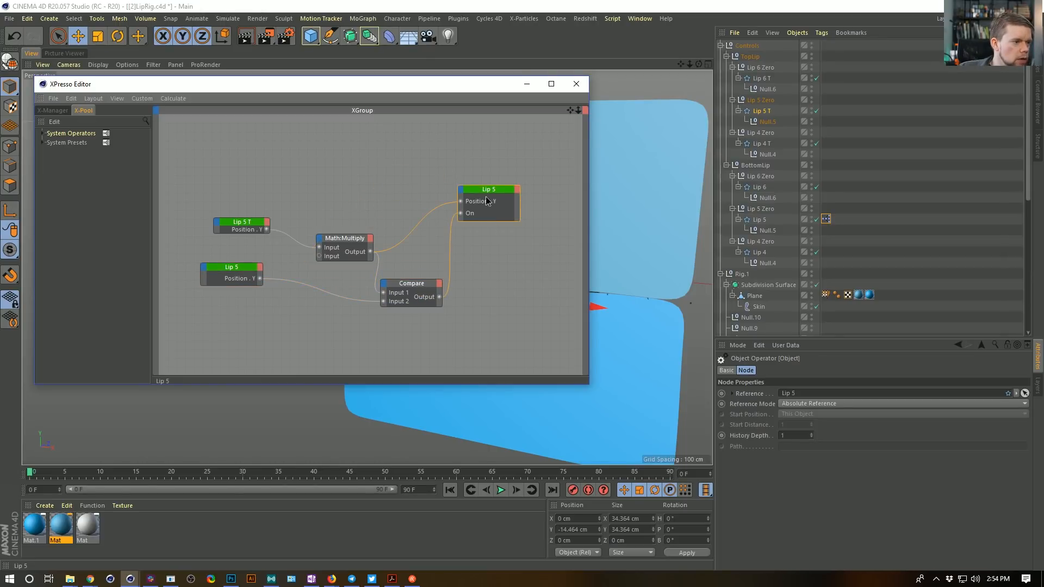
{"action": "left_click_drag", "start_coordinate": [480, 190], "coordinate": [501, 216]}
{"action": "left_click_drag", "start_coordinate": [250, 267], "coordinate": [262, 300]}
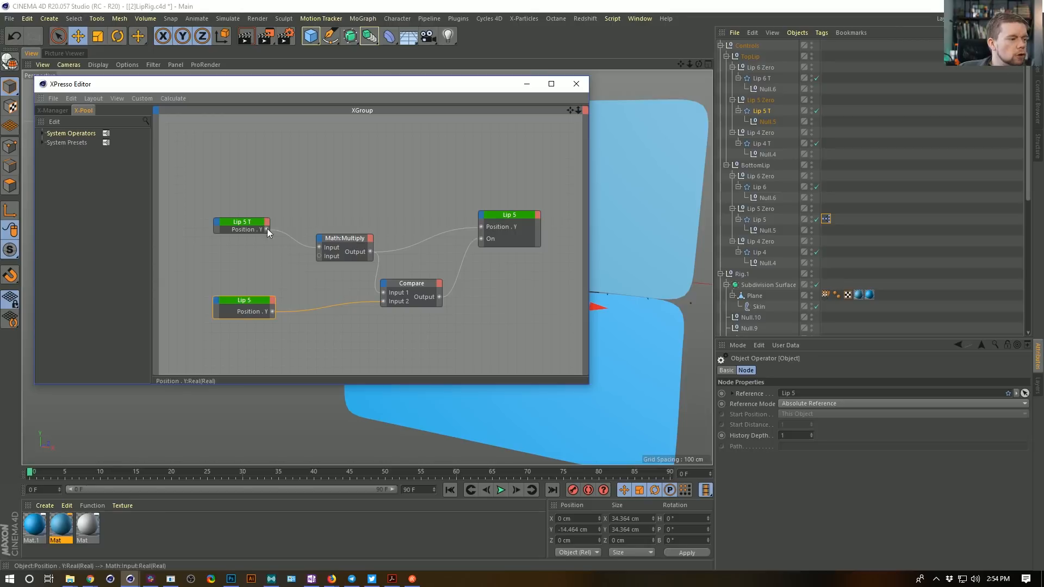
{"action": "left_click", "coordinate": [420, 298]}
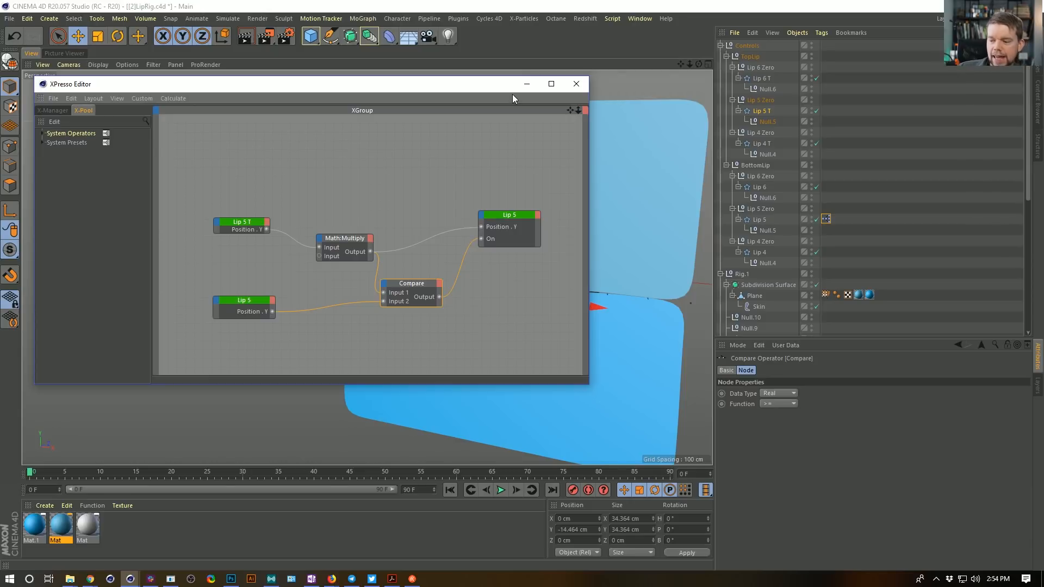
Close the XPresso Editor and test the link by moving the Lip 5 and Lip 5 T controls vertically in the viewport.
{"action": "left_click", "coordinate": [576, 84]}
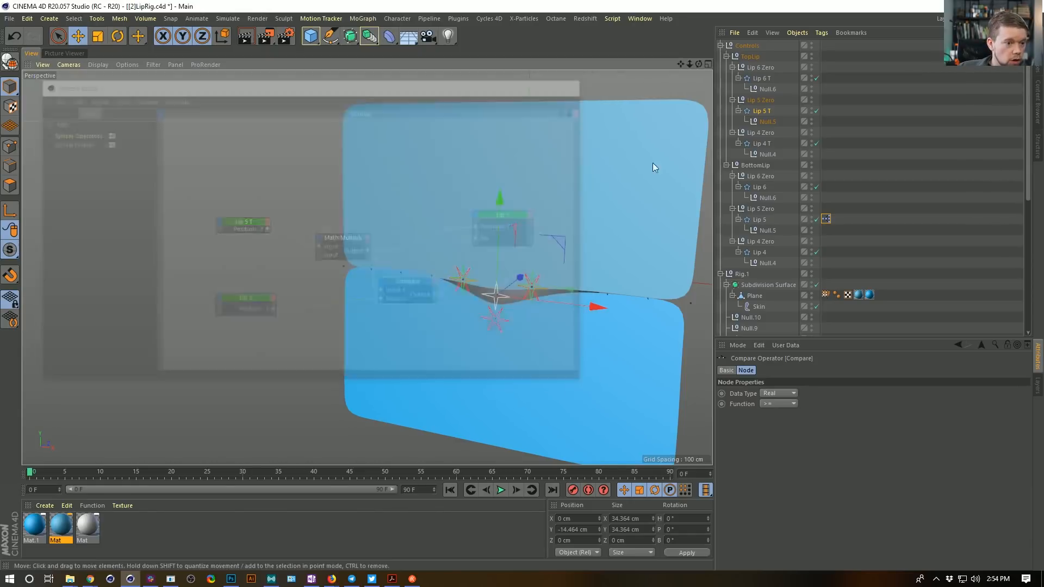
{"action": "left_click", "coordinate": [758, 220]}
{"action": "left_click_drag", "start_coordinate": [492, 368], "coordinate": [502, 113]}
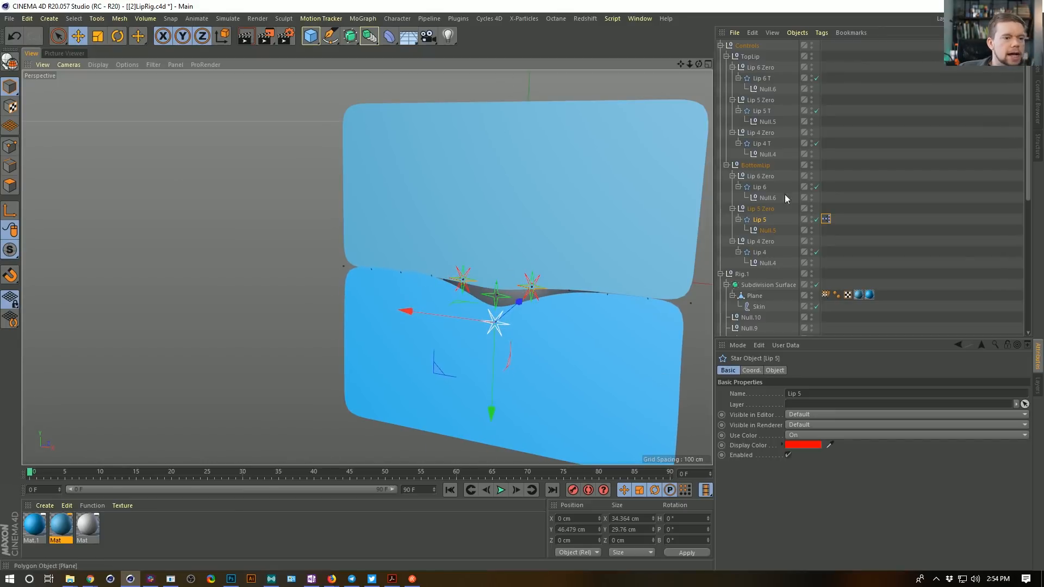
{"action": "left_click", "coordinate": [772, 113]}
{"action": "left_click_drag", "start_coordinate": [498, 245], "coordinate": [510, 210]}
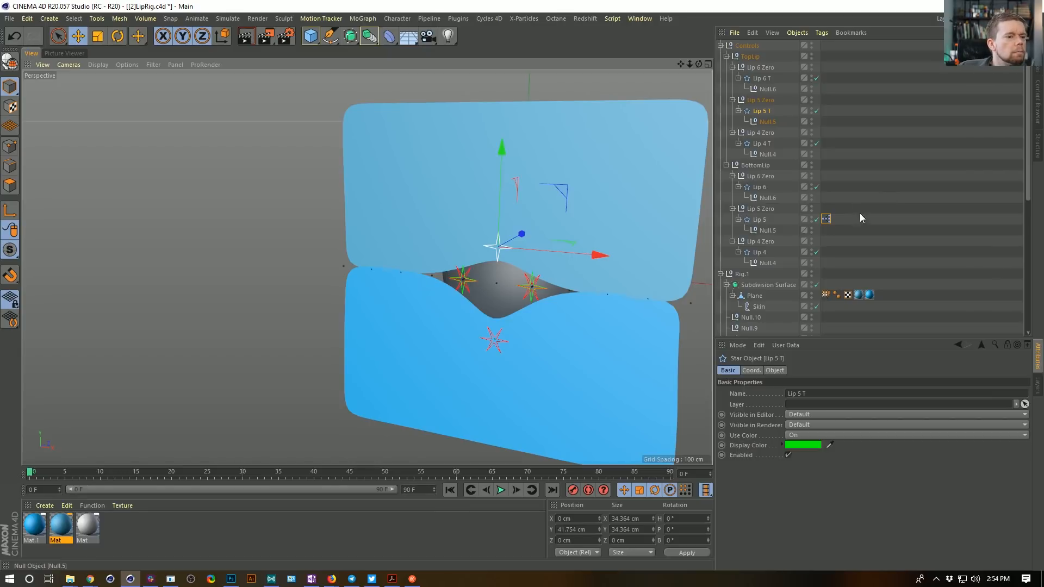
Reopen the Lip 5 XPresso tag and duplicate all five connected nodes below the original network.
{"action": "double_click", "coordinate": [825, 220]}
{"action": "left_click_drag", "start_coordinate": [683, 211], "coordinate": [144, 66]}
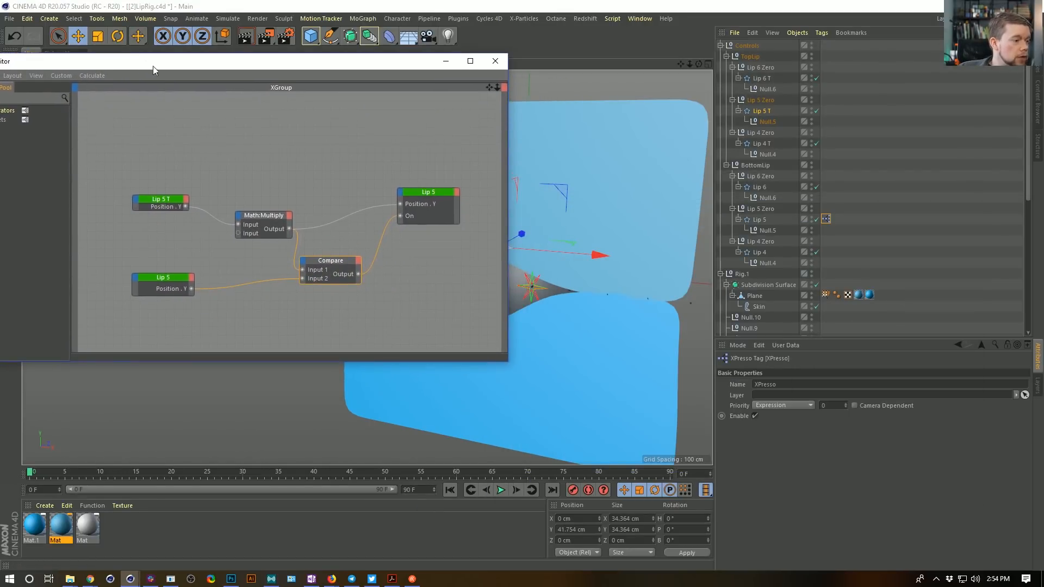
{"action": "left_click_drag", "start_coordinate": [411, 120], "coordinate": [111, 267]}
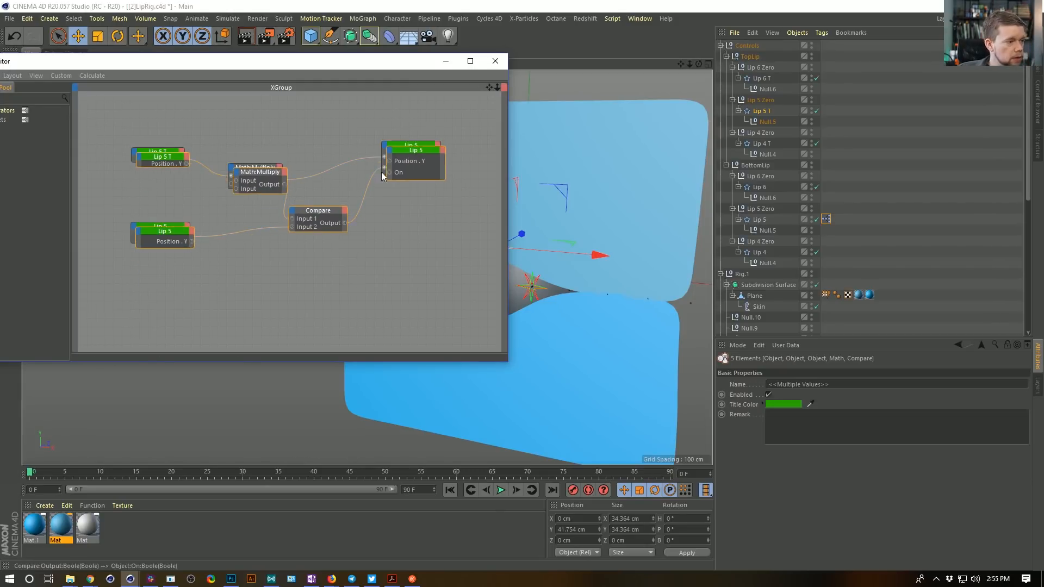
{"action": "left_click_drag", "start_coordinate": [407, 154], "coordinate": [405, 272], "text": "ctrl"}
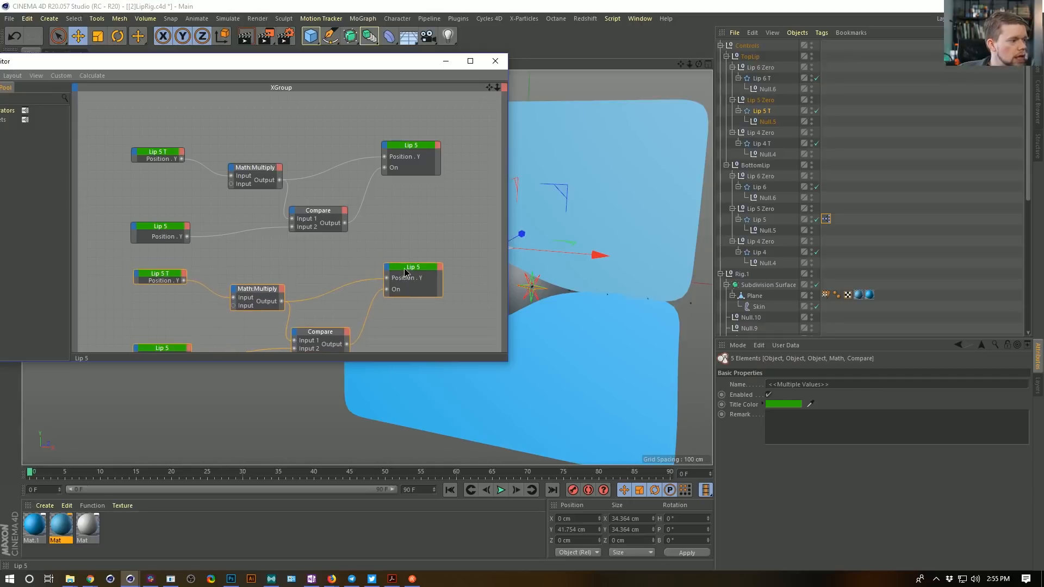
{"action": "middle_click_drag", "start_coordinate": [360, 272], "coordinate": [359, 218], "text": "alt"}
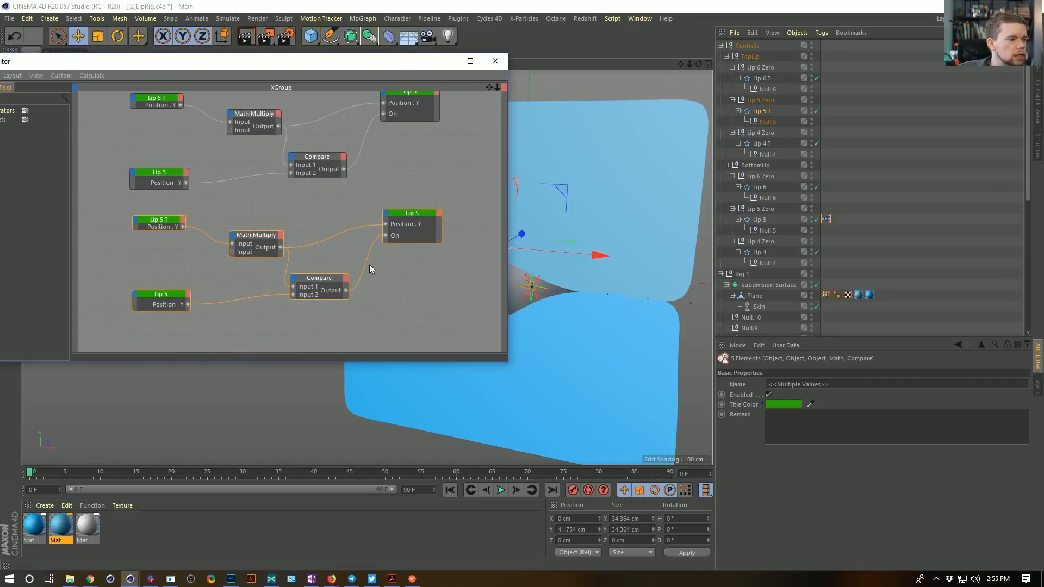
Swap the references in the duplicated network: Lip 5 T for the target and Compare source, Lip 5 for the Multiply source.
{"action": "left_click", "coordinate": [413, 224]}
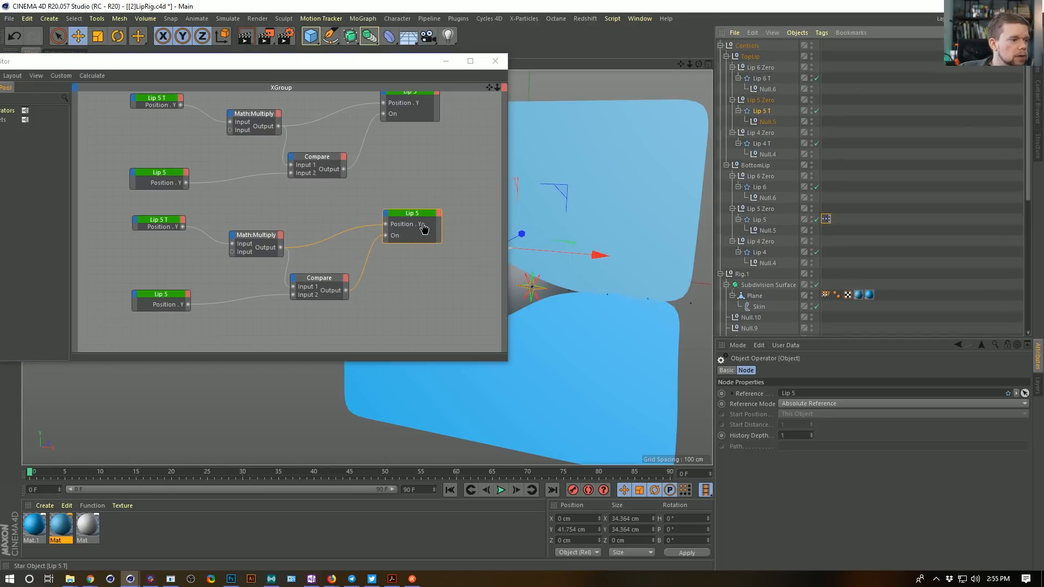
{"action": "left_click_drag", "start_coordinate": [417, 229], "coordinate": [421, 220]}
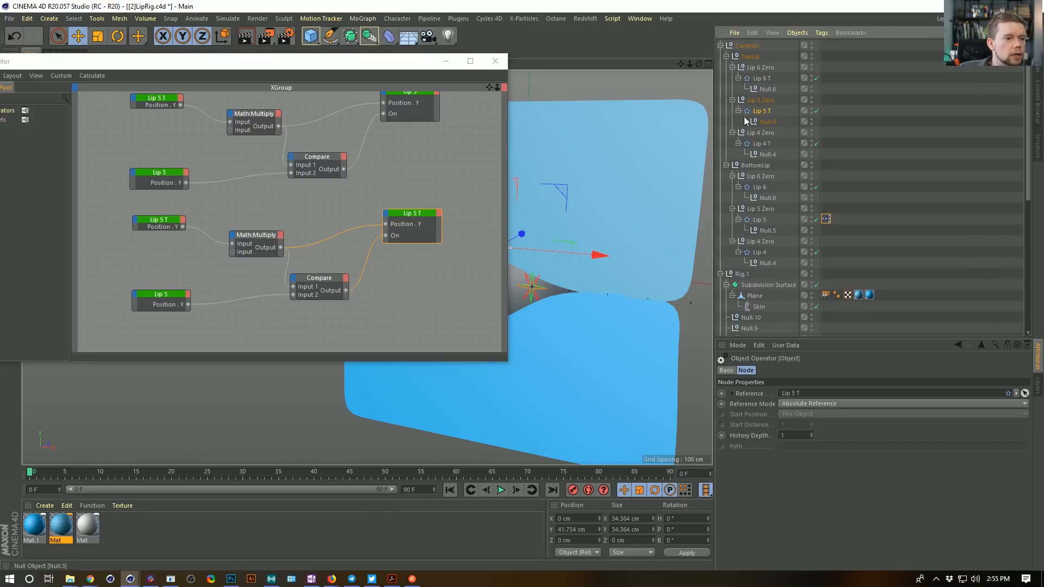
{"action": "left_click_drag", "start_coordinate": [166, 305], "coordinate": [165, 302]}
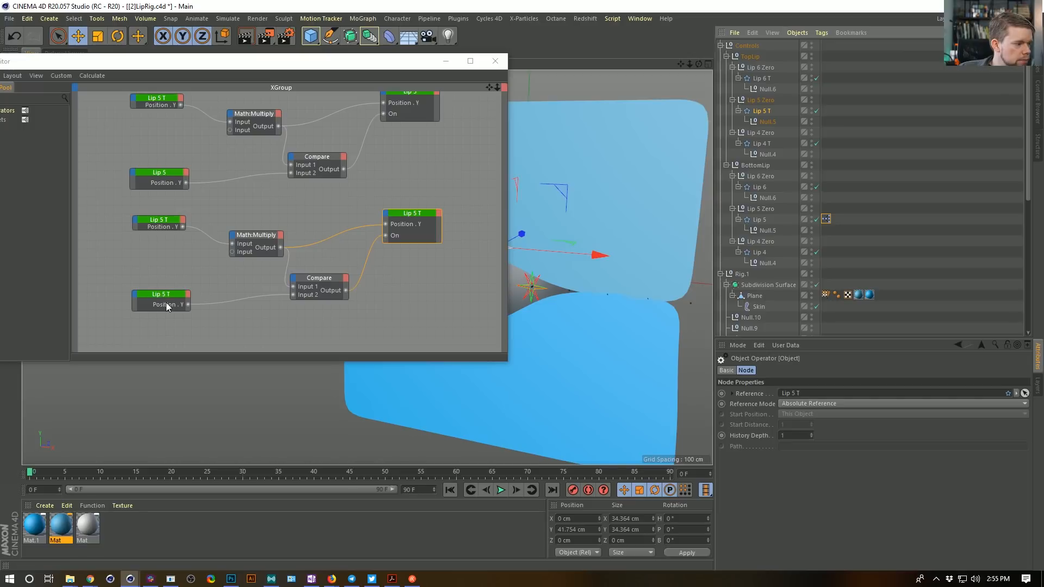
{"action": "left_click_drag", "start_coordinate": [759, 221], "coordinate": [170, 223]}
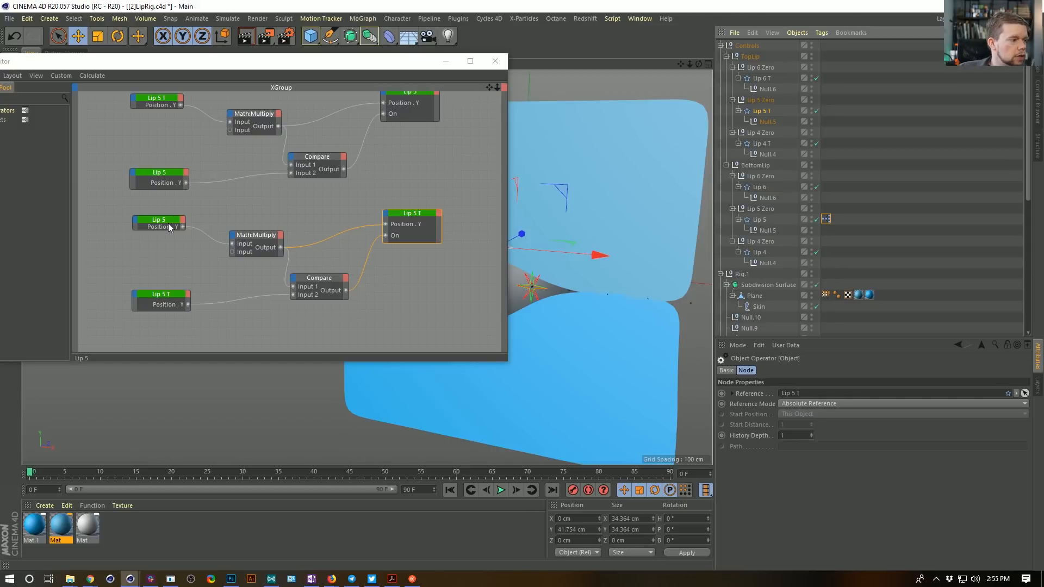
Try the <= function on the duplicated Compare node and test it by moving the Lip 5 control to about Y 111 cm.
{"action": "left_click", "coordinate": [324, 282]}
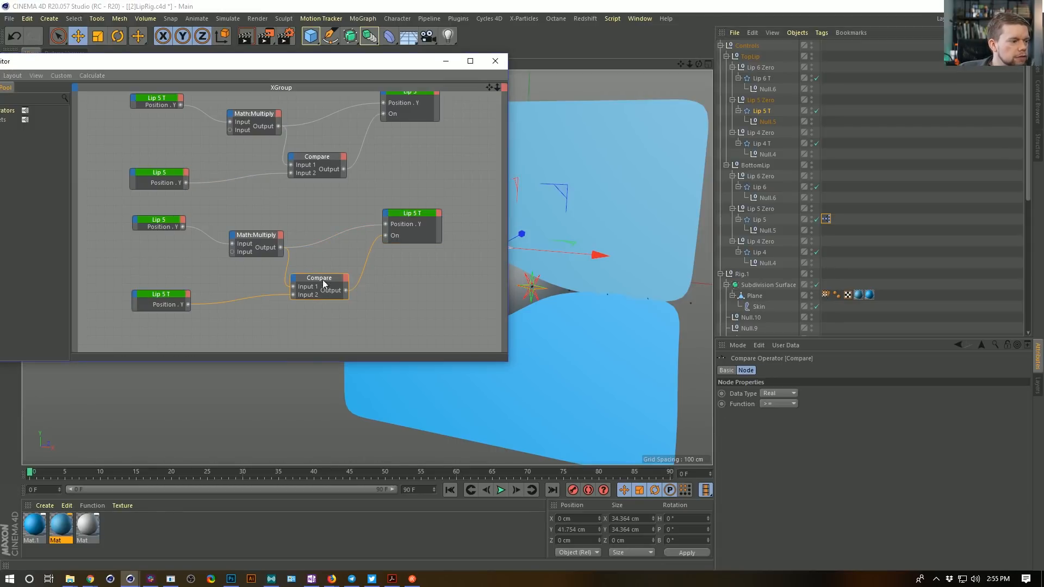
{"action": "left_click", "coordinate": [771, 405]}
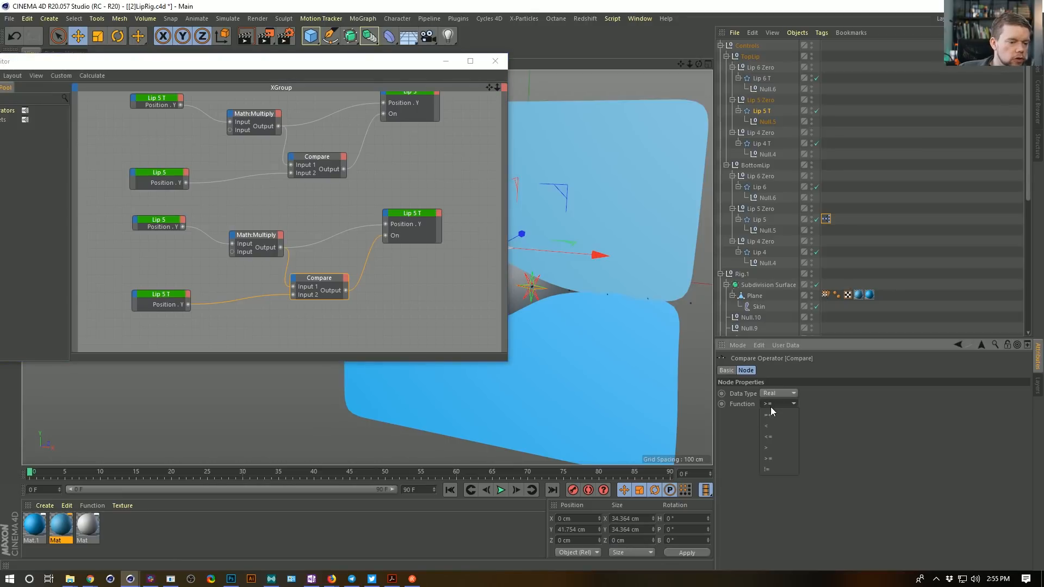
{"action": "left_click", "coordinate": [770, 437]}
{"action": "left_click_drag", "start_coordinate": [370, 68], "coordinate": [229, 73]}
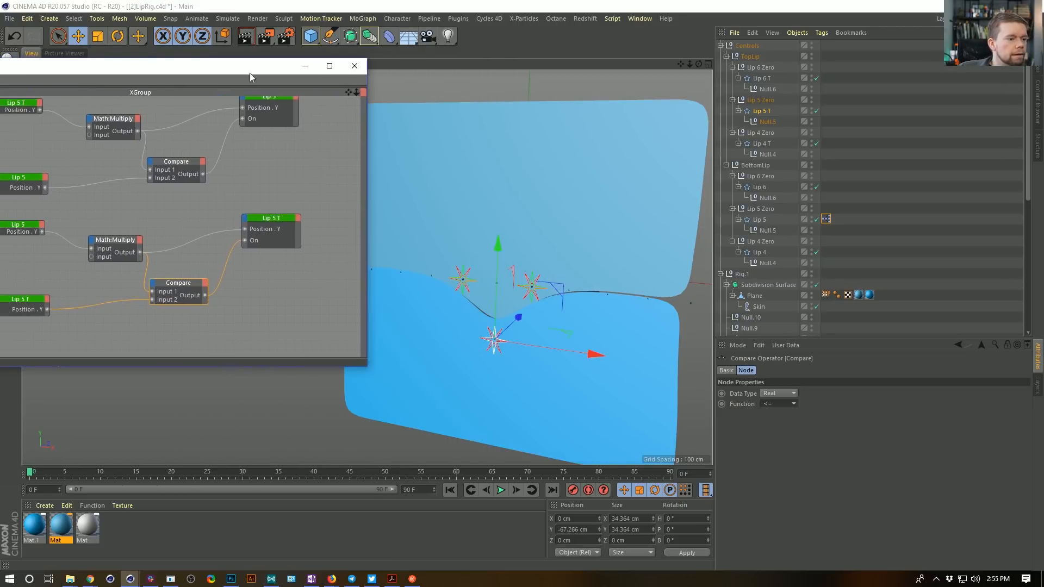
{"action": "left_click", "coordinate": [765, 218]}
{"action": "left_click_drag", "start_coordinate": [492, 386], "coordinate": [502, 346]}
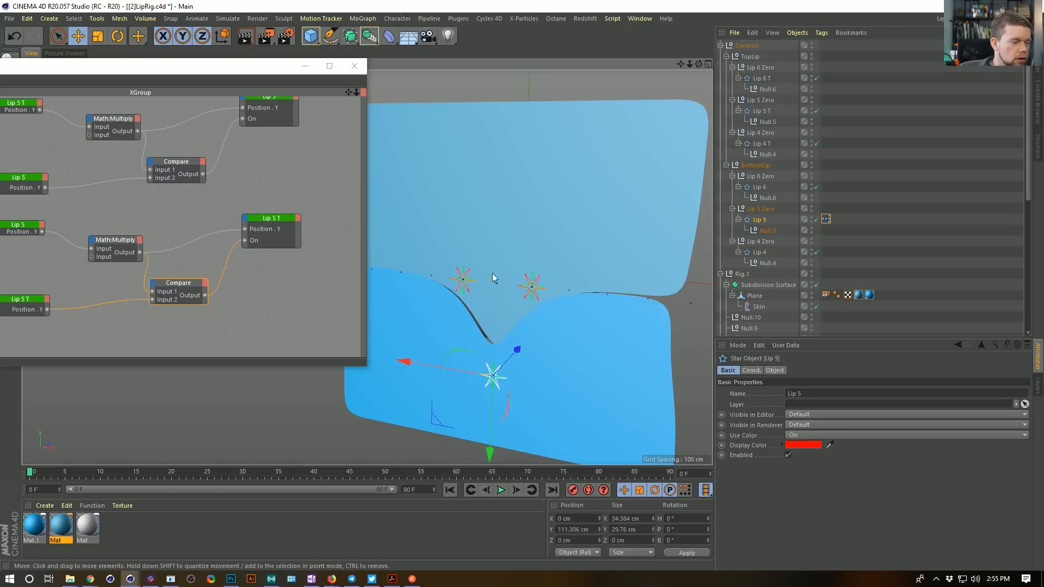
Set the duplicated Compare node's function to >= and test both directions by moving the Lip 5 and Lip 5 T controls.
{"action": "left_click", "coordinate": [184, 282]}
{"action": "left_click", "coordinate": [779, 404]}
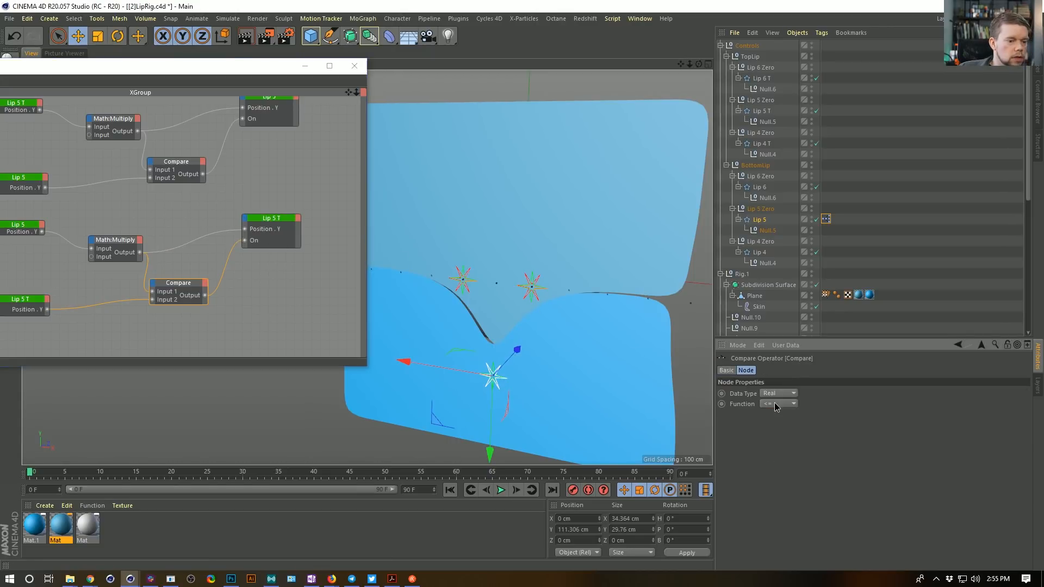
{"action": "left_click", "coordinate": [778, 460]}
{"action": "left_click_drag", "start_coordinate": [488, 422], "coordinate": [504, 355]}
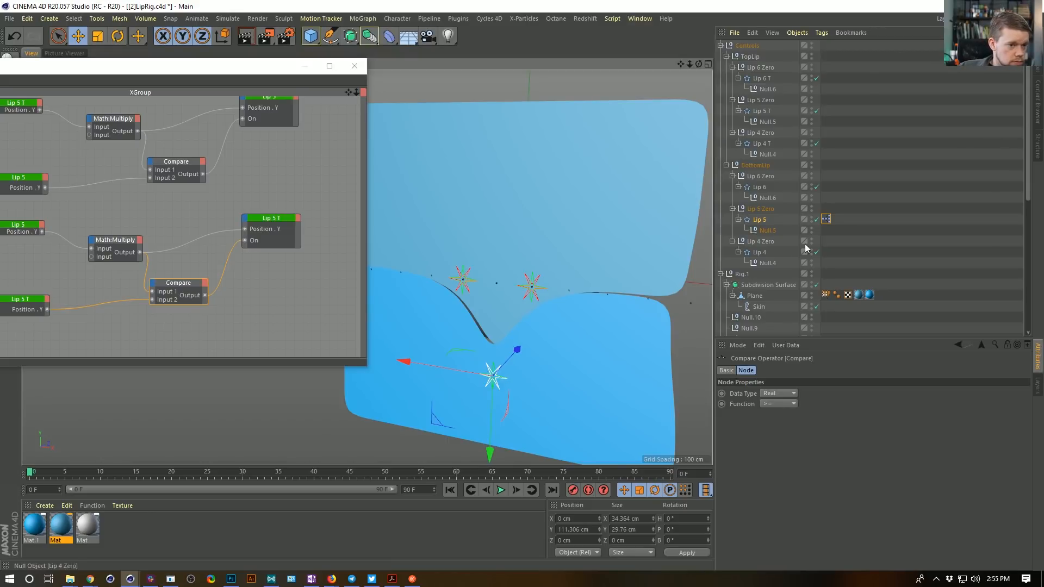
{"action": "left_click", "coordinate": [764, 112]}
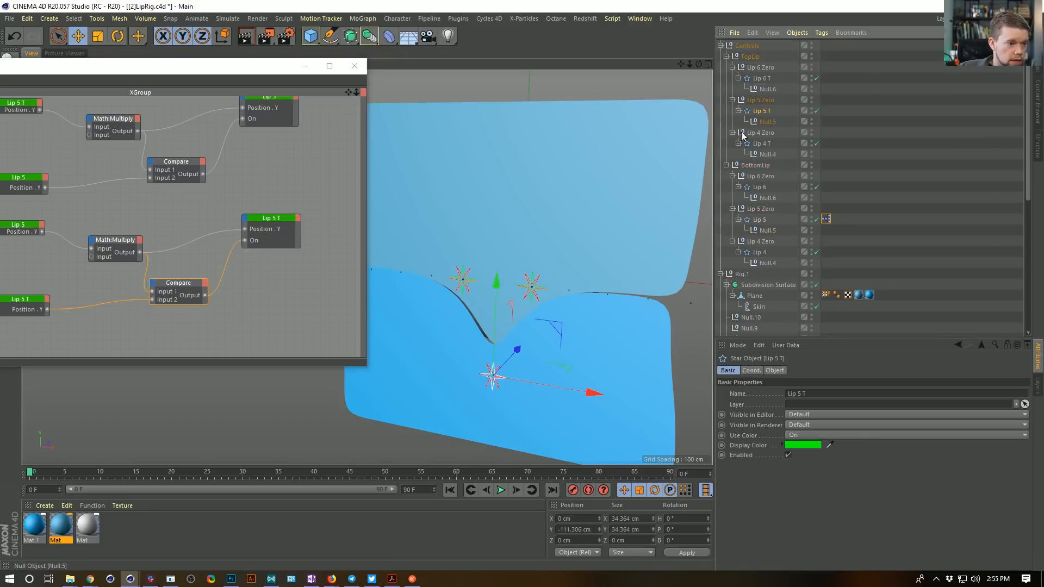
{"action": "left_click_drag", "start_coordinate": [503, 331], "coordinate": [527, 123]}
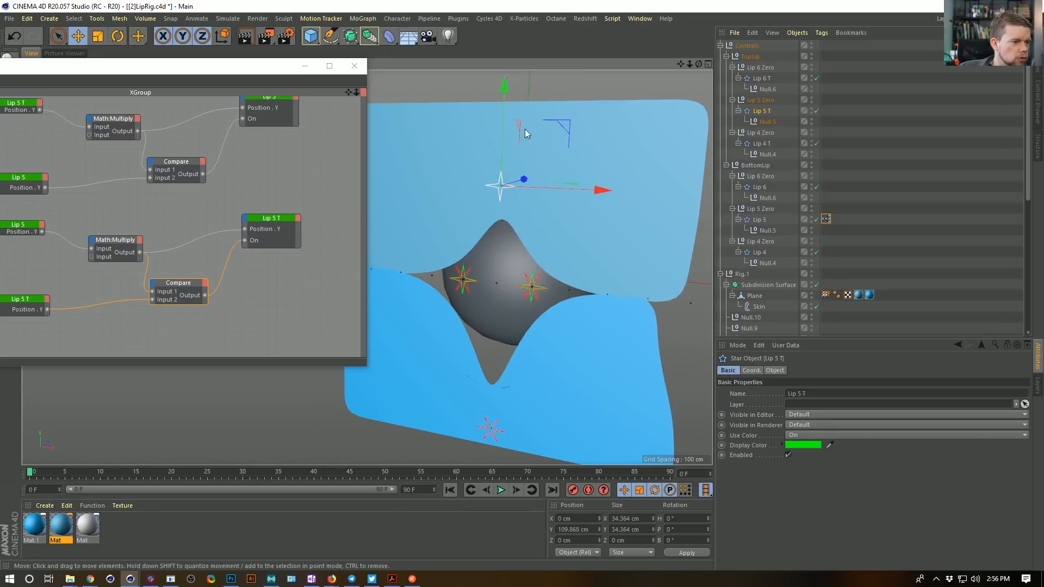
Test the link by moving the Lip 5 control along Y, with the XPresso window enlarged to show both networks.
{"action": "left_click", "coordinate": [779, 218]}
{"action": "left_click_drag", "start_coordinate": [497, 455], "coordinate": [517, 207]}
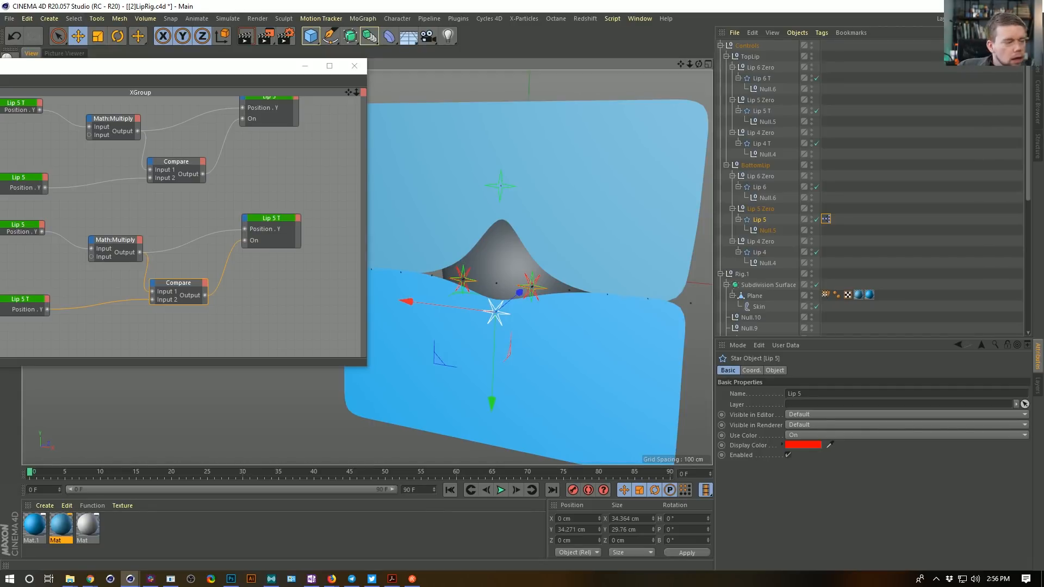
{"action": "left_click_drag", "start_coordinate": [366, 366], "coordinate": [469, 433]}
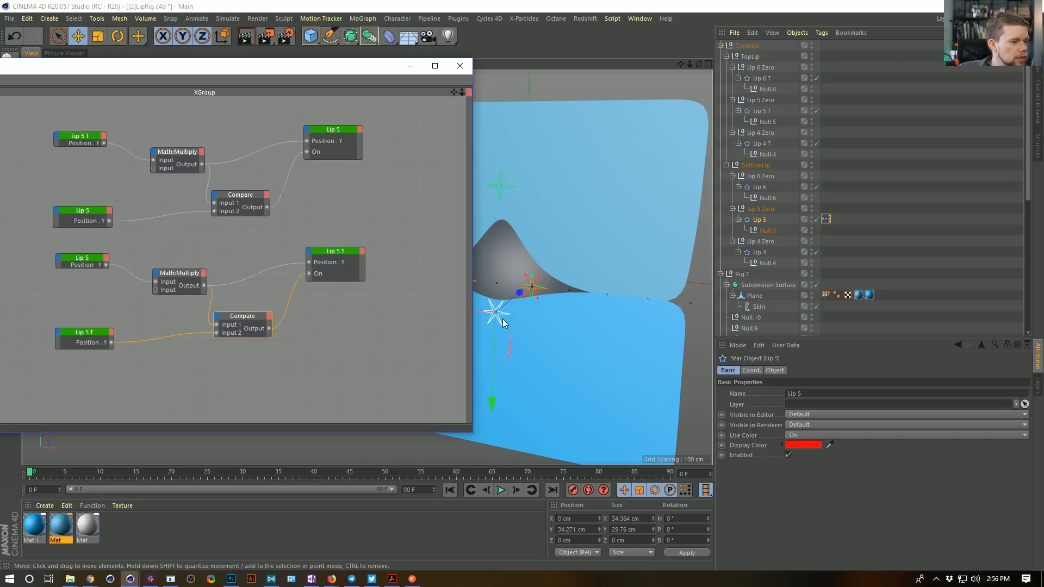
{"action": "left_click", "coordinate": [765, 219]}
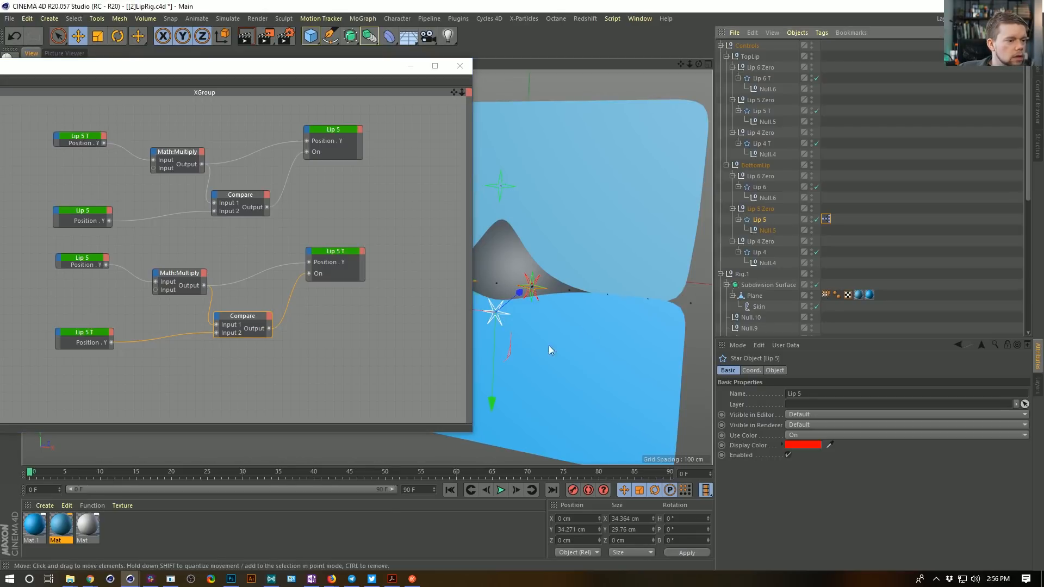
{"action": "left_click_drag", "start_coordinate": [489, 355], "coordinate": [511, 307]}
{"action": "key", "text": "ctrl+z"}
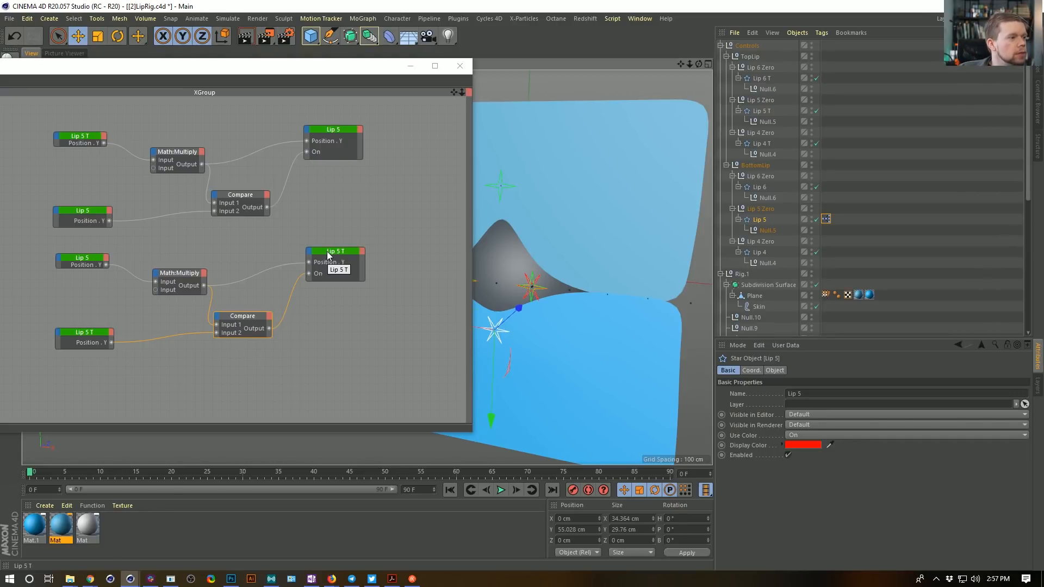
Shift the original five-node network slightly away from the duplicated one and move the Lip 5 control to about Y 11 cm.
{"action": "left_click_drag", "start_coordinate": [69, 111], "coordinate": [331, 223]}
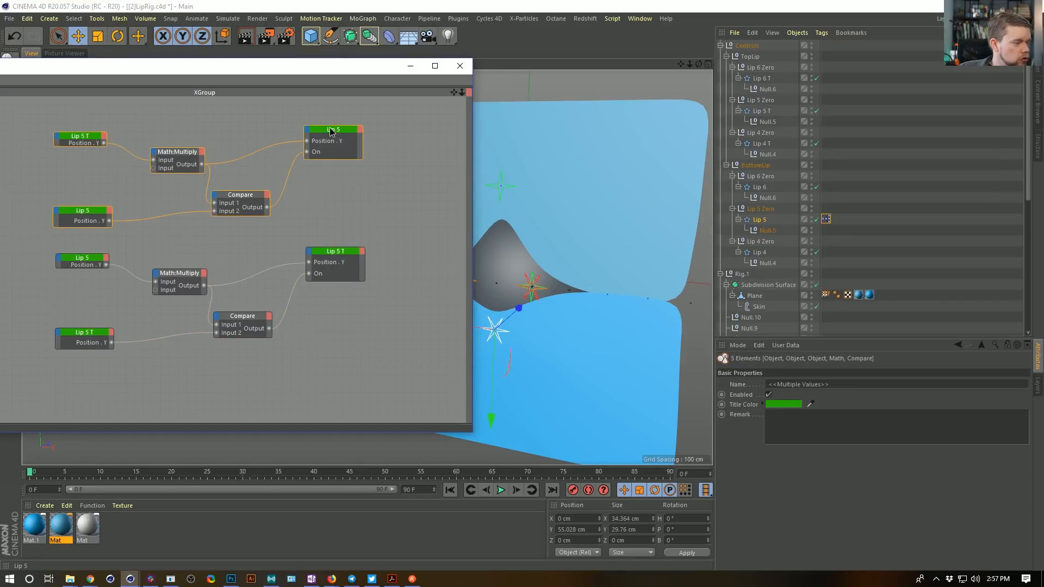
{"action": "left_click_drag", "start_coordinate": [330, 130], "coordinate": [323, 122]}
{"action": "left_click_drag", "start_coordinate": [331, 243], "coordinate": [38, 382]}
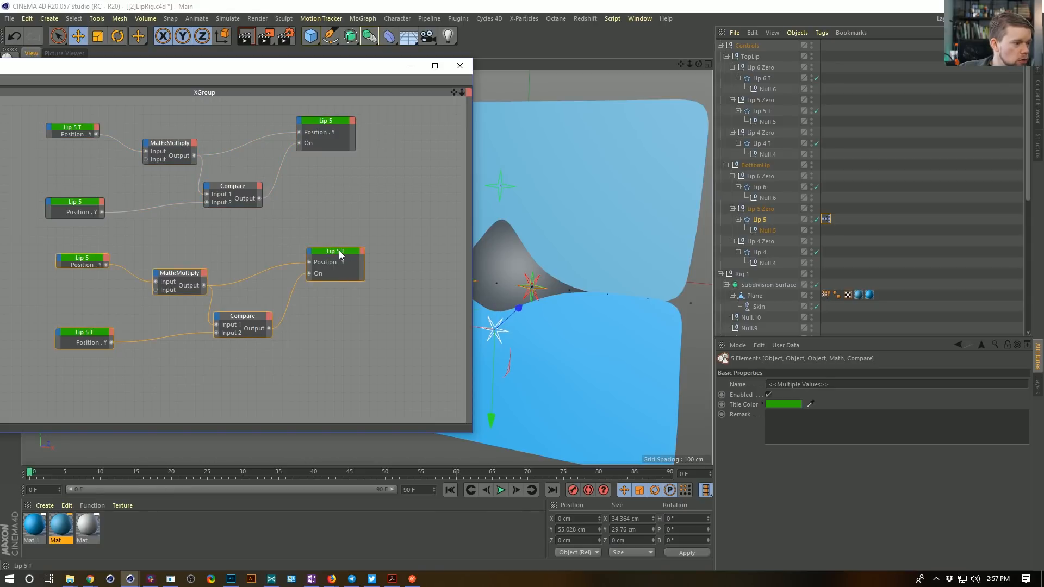
{"action": "left_click_drag", "start_coordinate": [492, 388], "coordinate": [504, 102]}
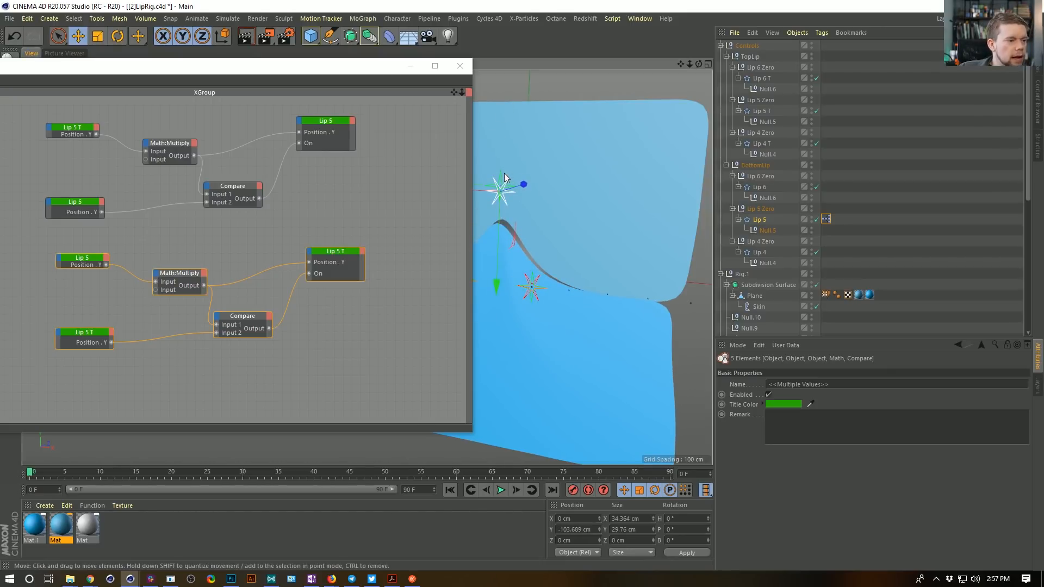
{"action": "left_click_drag", "start_coordinate": [494, 273], "coordinate": [500, 158]}
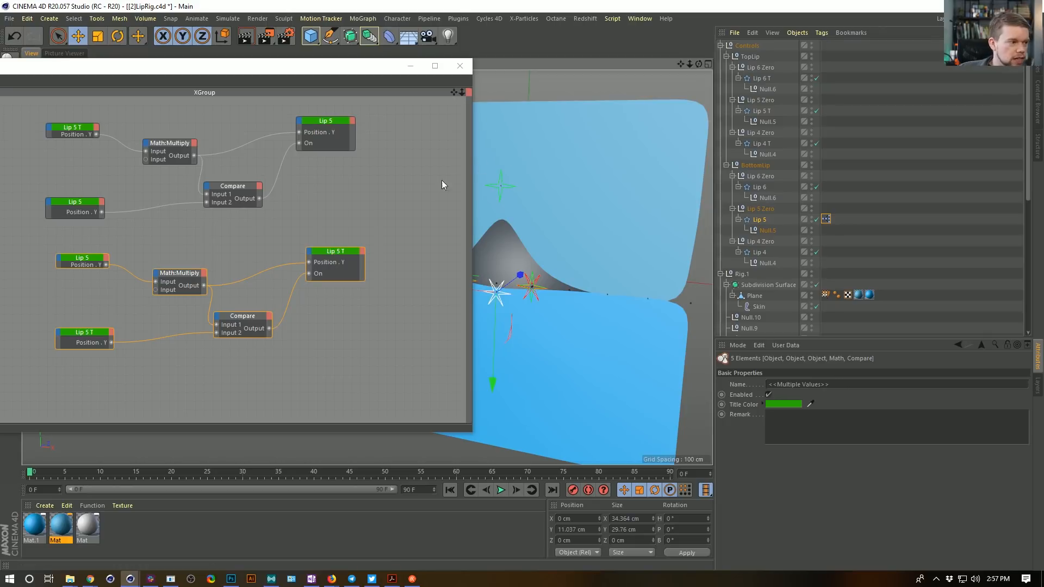
Add a General Memory node to the XPresso network and place it by the original network's Multiply node.
{"action": "middle_click_drag", "start_coordinate": [281, 230], "coordinate": [342, 215], "text": "alt"}
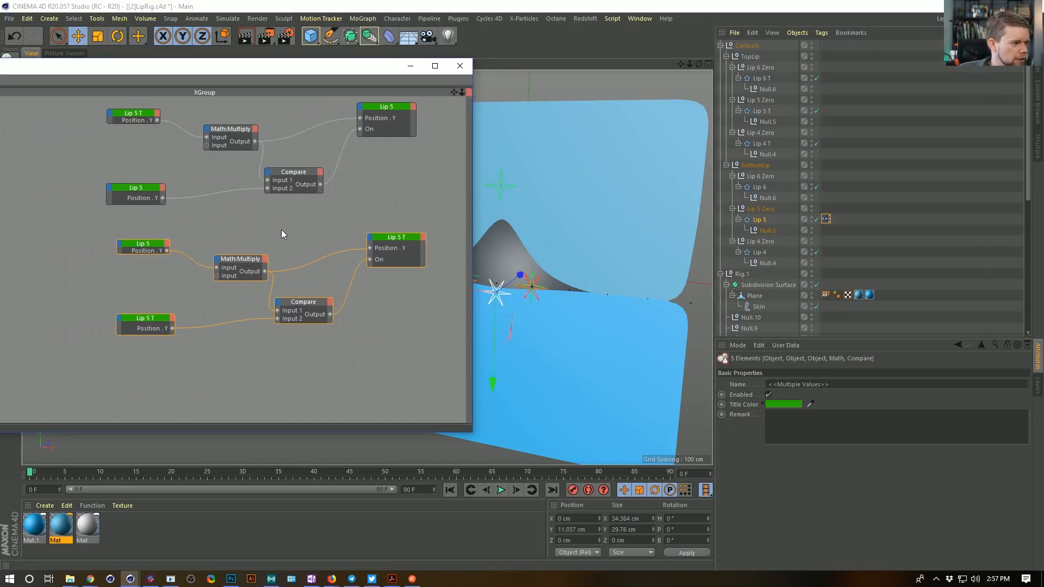
{"action": "right_click", "coordinate": [256, 219]}
{"action": "mouse_move", "coordinate": [260, 224]}
{"action": "left_click", "coordinate": [241, 207]}
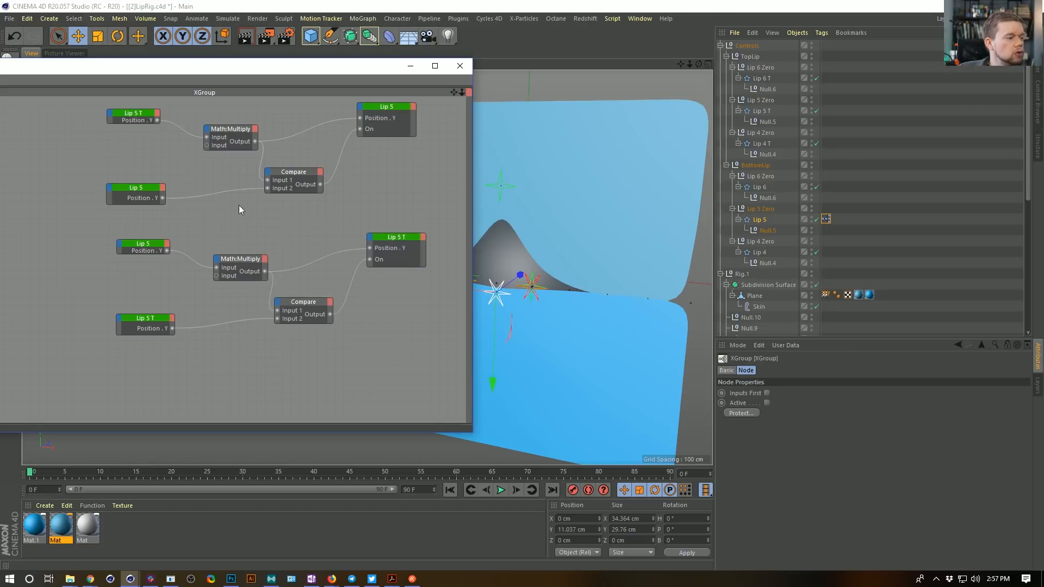
{"action": "right_click", "coordinate": [239, 206]}
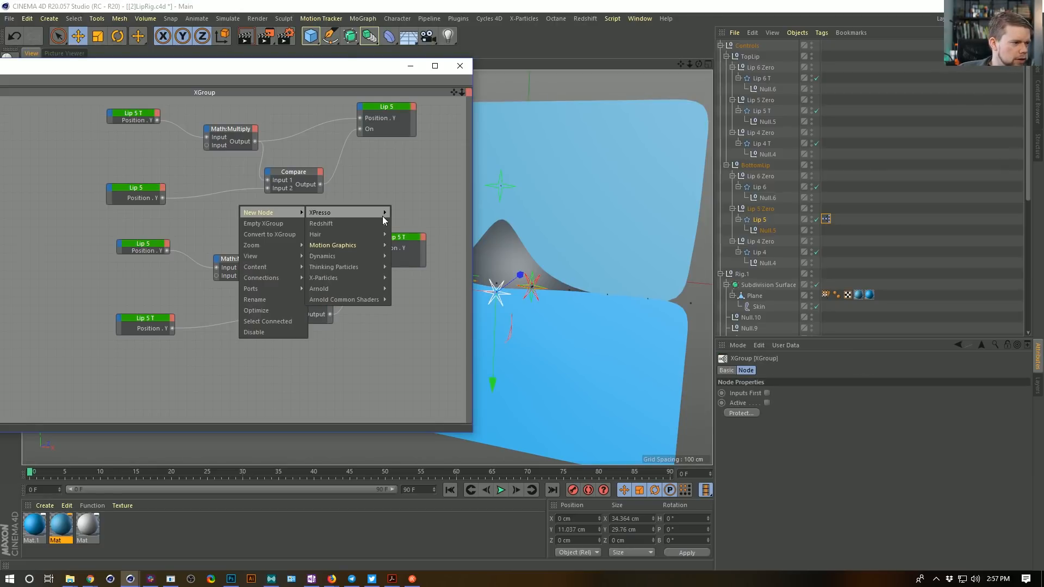
{"action": "mouse_move", "coordinate": [383, 216]}
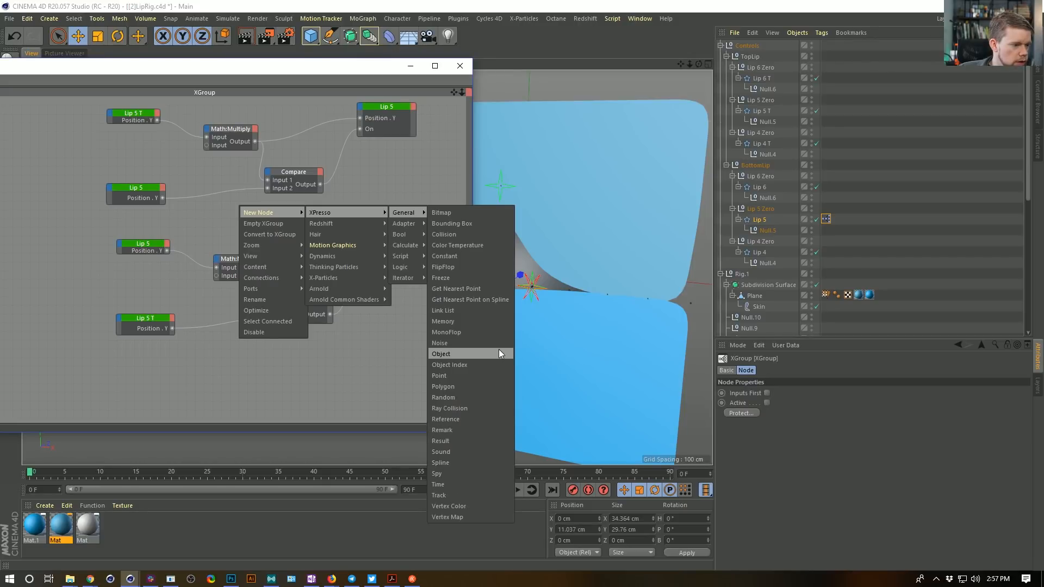
{"action": "left_click", "coordinate": [472, 322]}
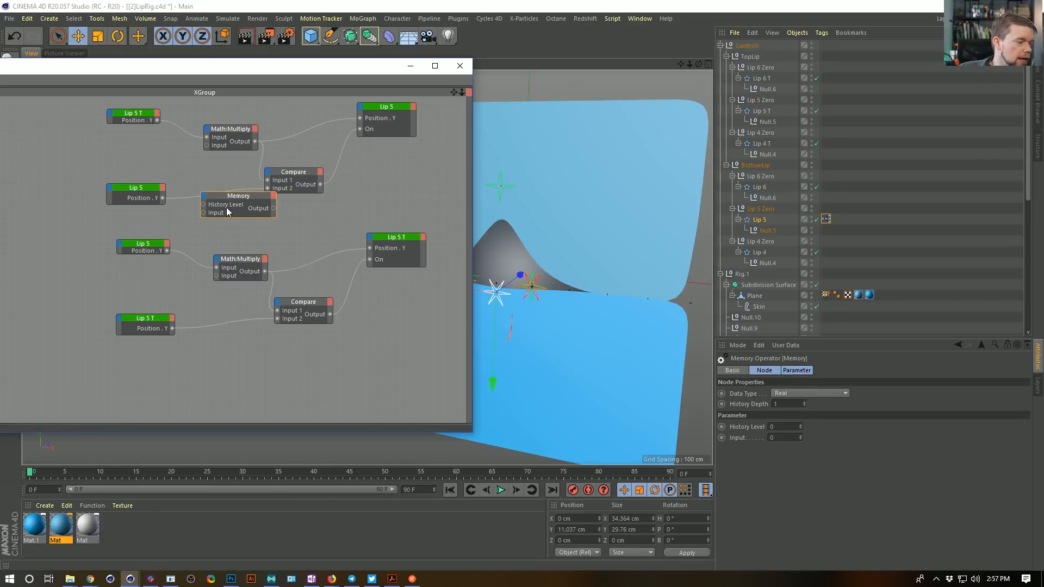
{"action": "left_click_drag", "start_coordinate": [235, 201], "coordinate": [235, 118]}
Disable all five nodes of the duplicated network and move them farther below the original network.
{"action": "middle_click_drag", "start_coordinate": [231, 155], "coordinate": [238, 249], "text": "alt"}
{"action": "left_click_drag", "start_coordinate": [425, 314], "coordinate": [111, 432]}
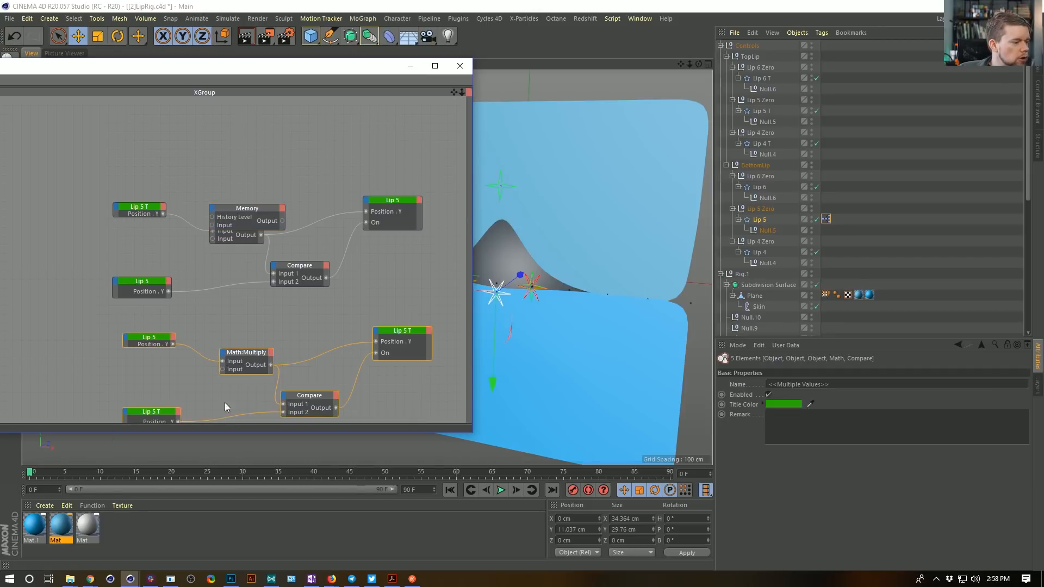
{"action": "left_click", "coordinate": [769, 395]}
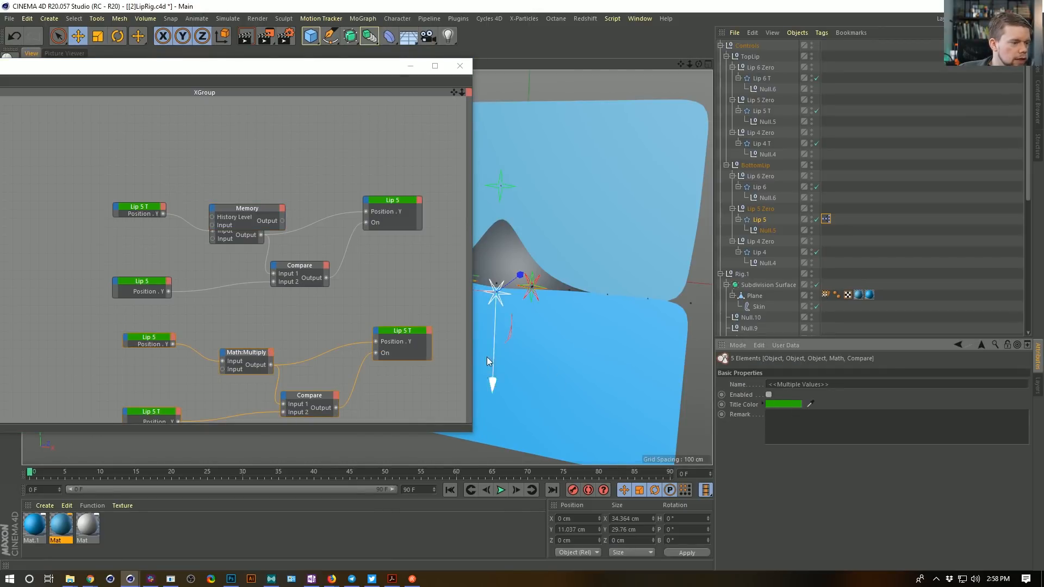
{"action": "left_click", "coordinate": [387, 331]}
{"action": "left_click_drag", "start_coordinate": [387, 331], "coordinate": [385, 419]}
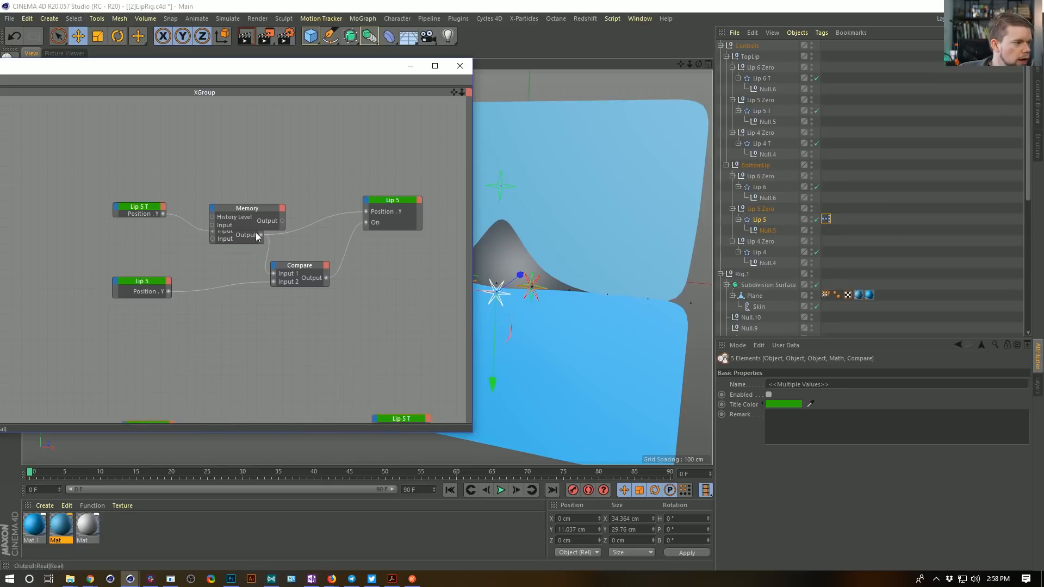
Feed the Lip 5 T Position Y output into the Memory node's Input, with History Depth 2 and History Level 1.
{"action": "left_click_drag", "start_coordinate": [244, 208], "coordinate": [224, 130]}
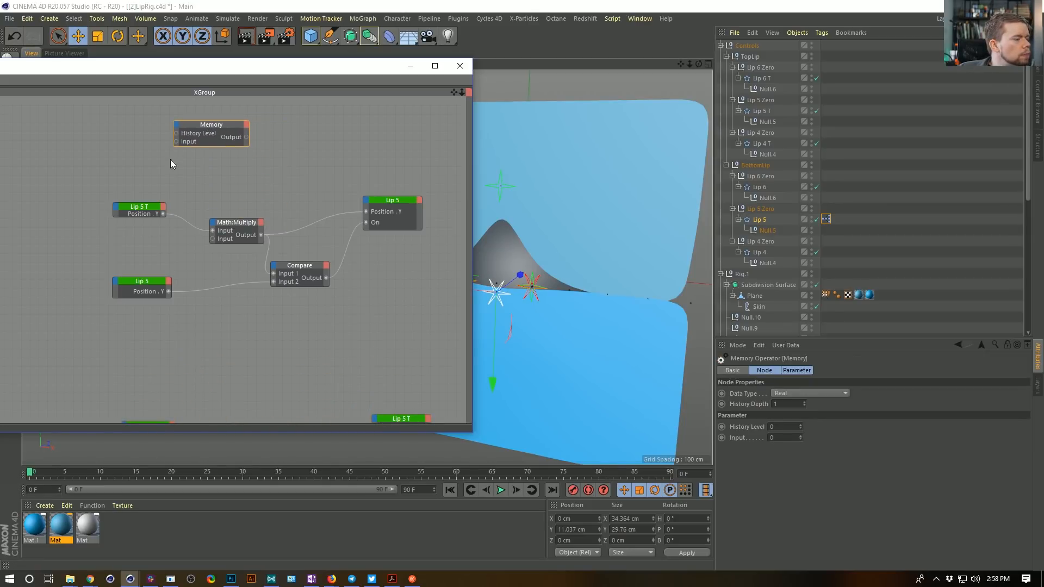
{"action": "left_click_drag", "start_coordinate": [163, 213], "coordinate": [237, 131]}
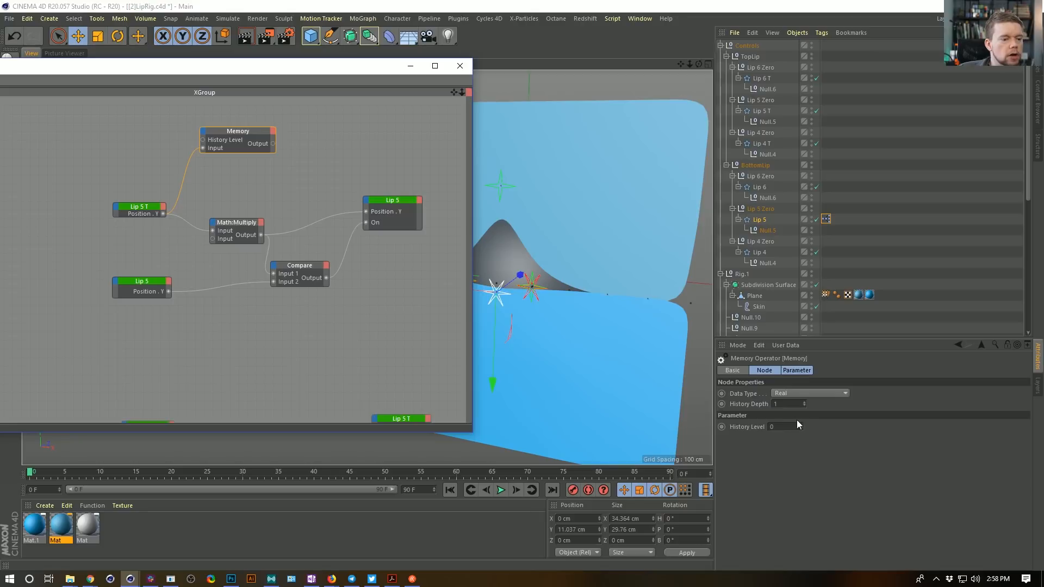
{"action": "left_click", "coordinate": [755, 426]}
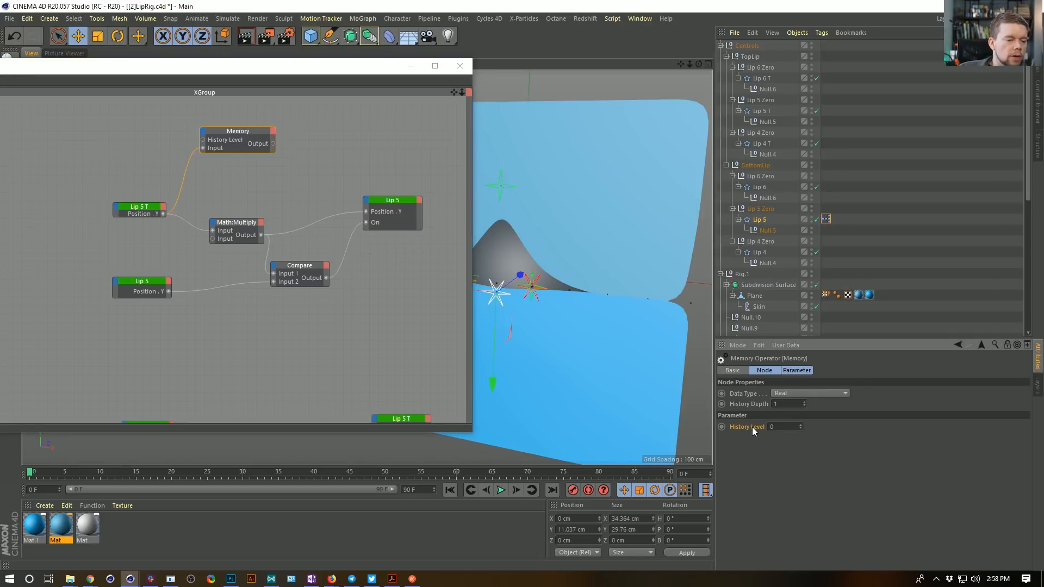
{"action": "left_click", "coordinate": [804, 402]}
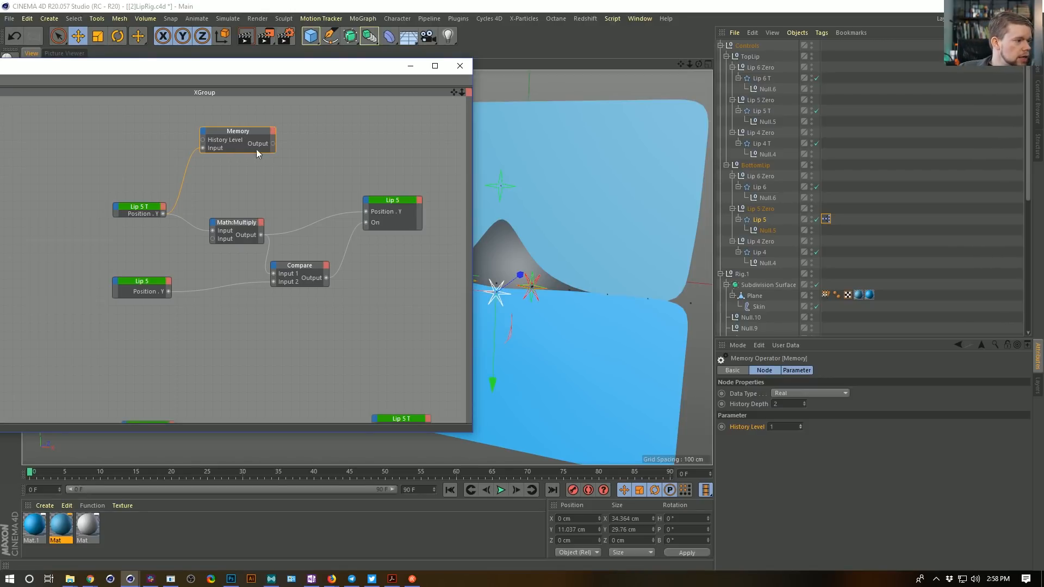
Duplicate the Compare node beside Memory, wiring Memory's output to Input 1 and Lip 5 T Position Y to Input 2.
{"action": "right_click", "coordinate": [281, 167]}
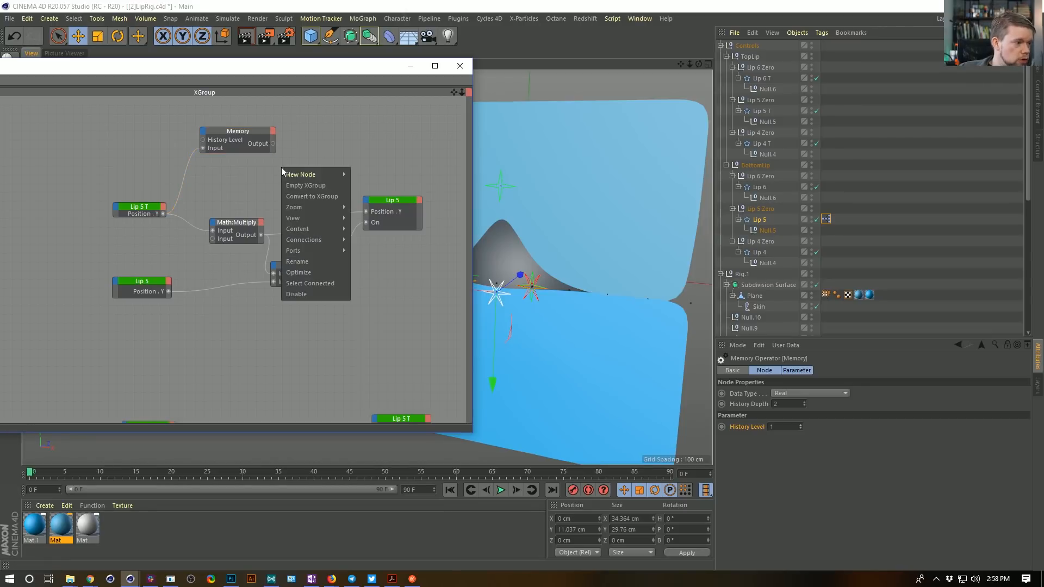
{"action": "left_click", "coordinate": [276, 185]}
{"action": "left_click_drag", "start_coordinate": [301, 266], "coordinate": [287, 170], "text": "ctrl"}
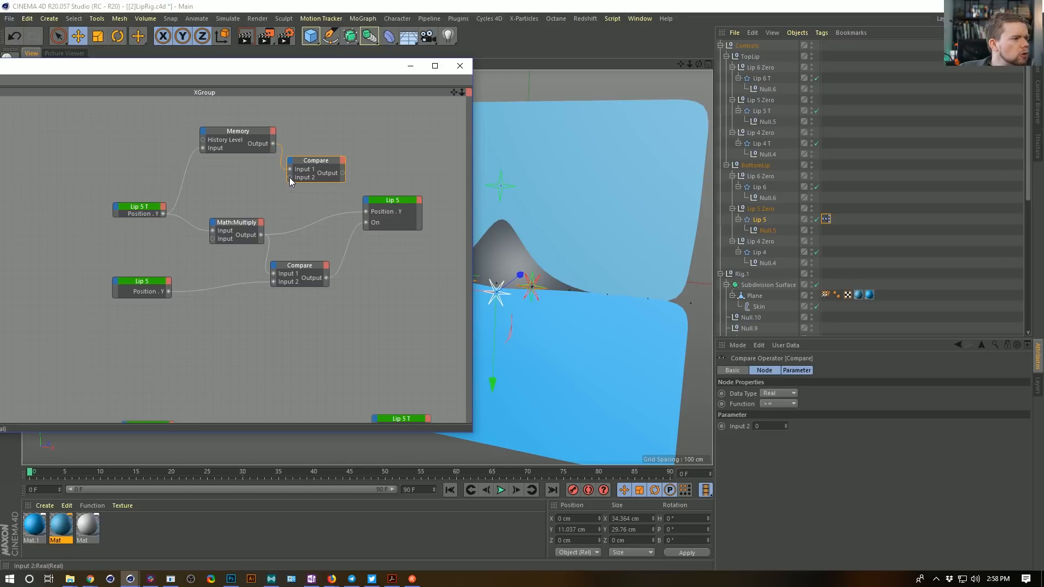
{"action": "left_click_drag", "start_coordinate": [241, 143], "coordinate": [222, 139]}
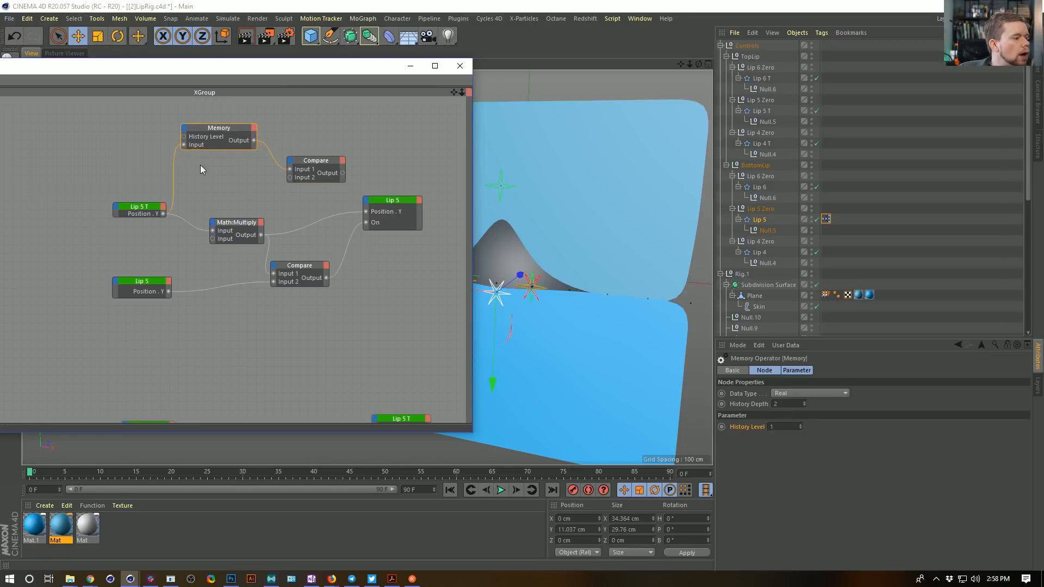
{"action": "left_click_drag", "start_coordinate": [290, 178], "coordinate": [163, 214]}
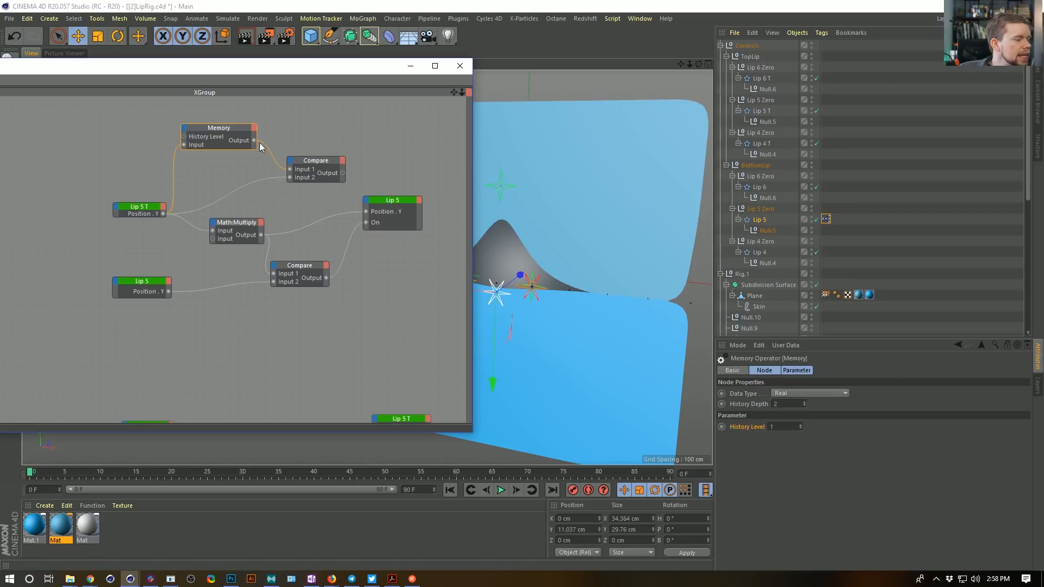
Swap the new Compare node's inputs to Lip 5 T Position Y on Input 1 and Memory on Input 2, and rearrange both nodes.
{"action": "left_click", "coordinate": [323, 175]}
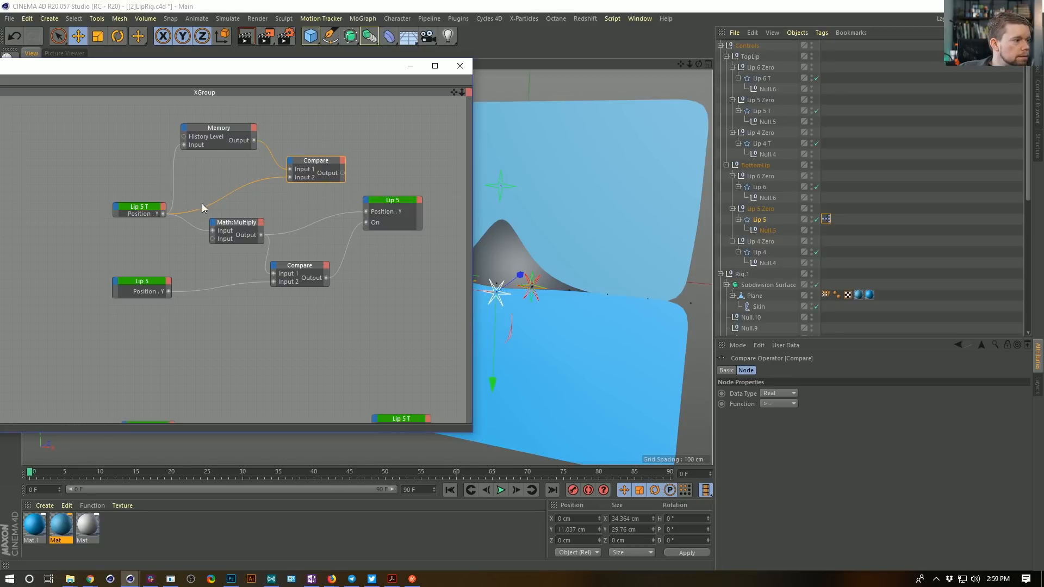
{"action": "left_click_drag", "start_coordinate": [163, 213], "coordinate": [290, 170]}
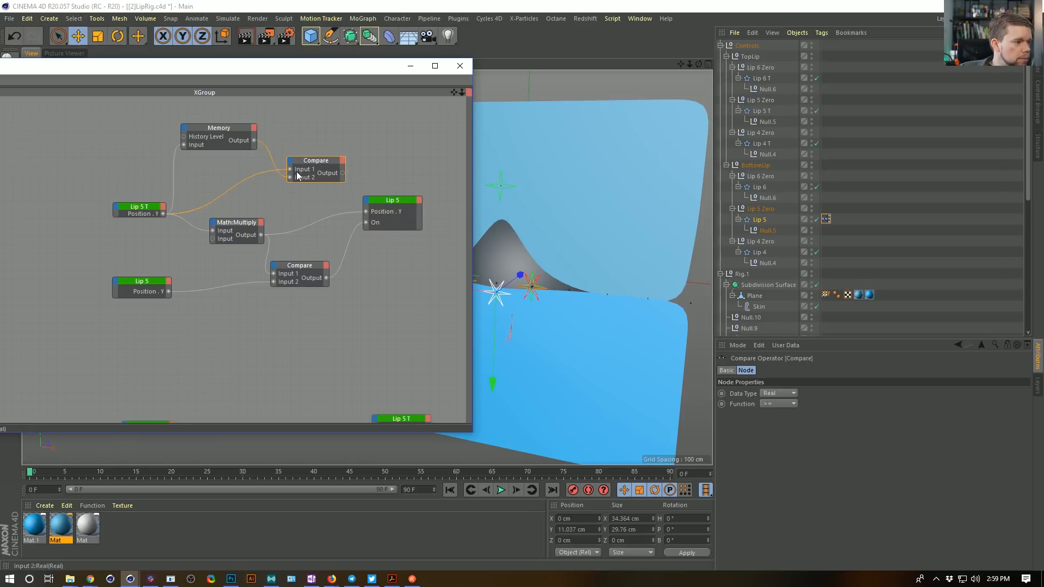
{"action": "left_click_drag", "start_coordinate": [309, 161], "coordinate": [296, 120]}
{"action": "left_click_drag", "start_coordinate": [226, 124], "coordinate": [256, 192]}
{"action": "left_click_drag", "start_coordinate": [297, 129], "coordinate": [262, 115]}
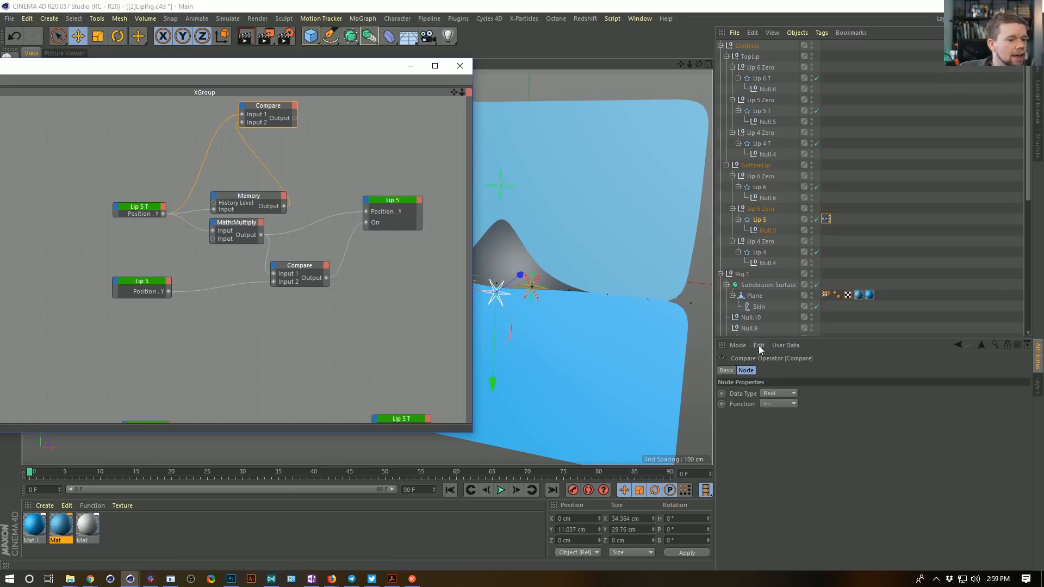
Rewire the Multiply output into Memory's Input and the new Compare node's Input 1, and spread the two nodes apart.
{"action": "left_click", "coordinate": [765, 404]}
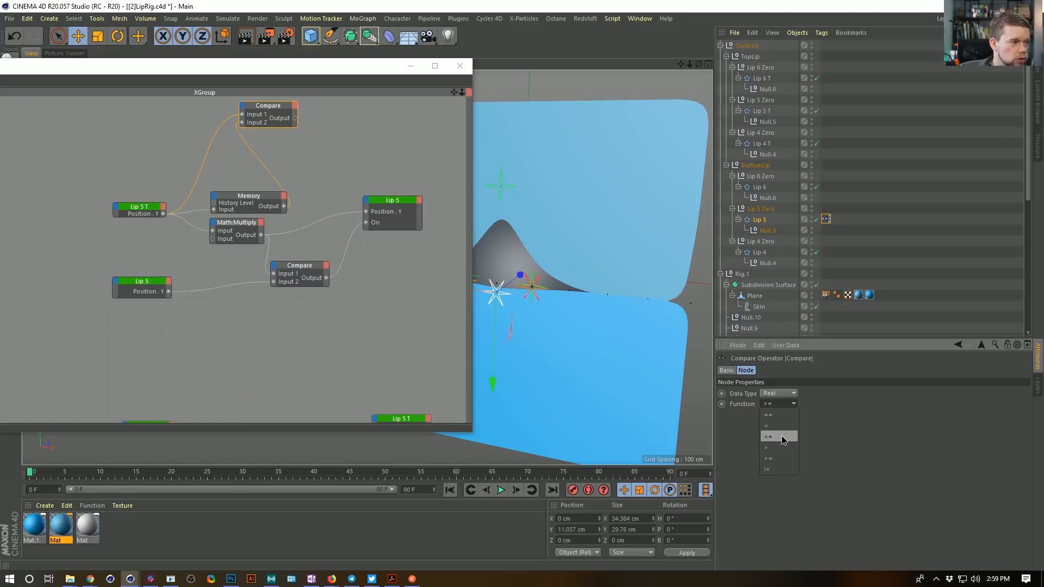
{"action": "left_click", "coordinate": [840, 447]}
{"action": "left_click_drag", "start_coordinate": [263, 235], "coordinate": [214, 210]}
{"action": "left_click_drag", "start_coordinate": [263, 237], "coordinate": [243, 117]}
{"action": "left_click_drag", "start_coordinate": [259, 199], "coordinate": [330, 167]}
{"action": "left_click_drag", "start_coordinate": [273, 113], "coordinate": [417, 125]}
{"action": "middle_click_drag", "start_coordinate": [404, 138], "coordinate": [366, 143]}
{"action": "middle_click_drag", "start_coordinate": [297, 193], "coordinate": [272, 199]}
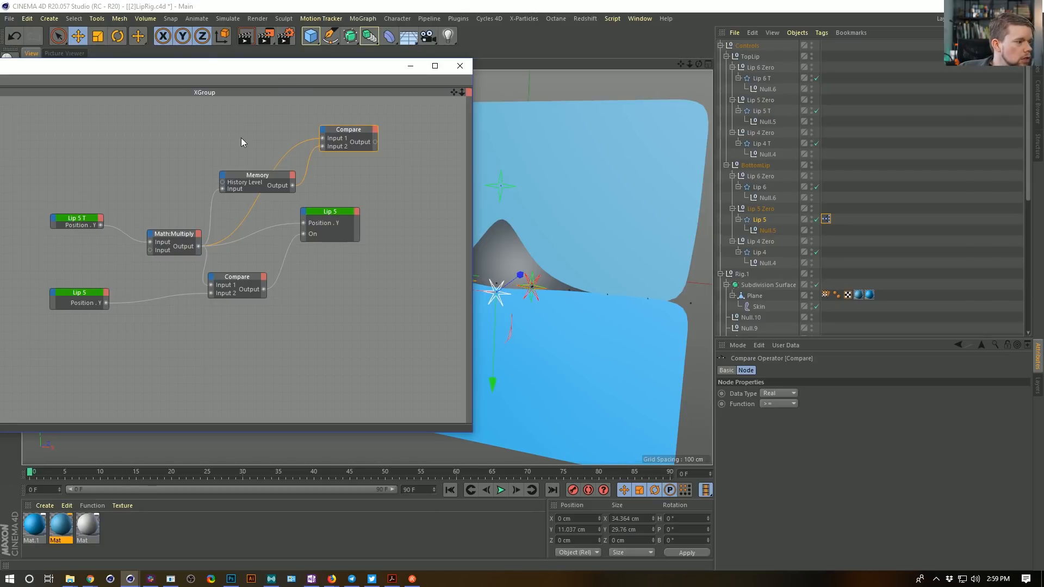
Create a Text spline, scale it to about 256 by 108 cm, and move it to about X -617 cm, Y 89 cm.
{"action": "left_click_drag", "start_coordinate": [293, 71], "coordinate": [259, 232]}
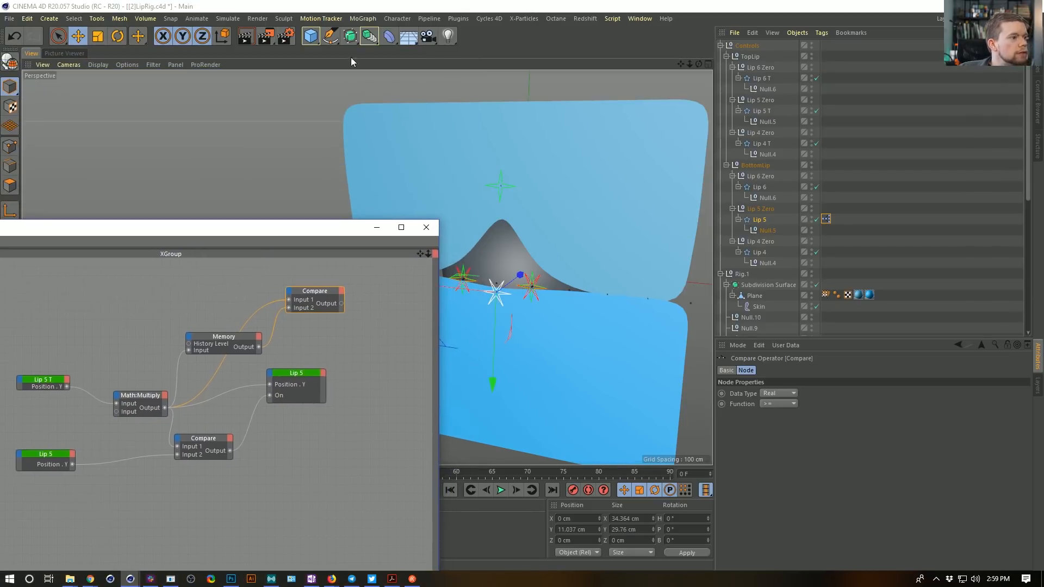
{"action": "left_click", "coordinate": [330, 36]}
{"action": "left_click", "coordinate": [532, 73]}
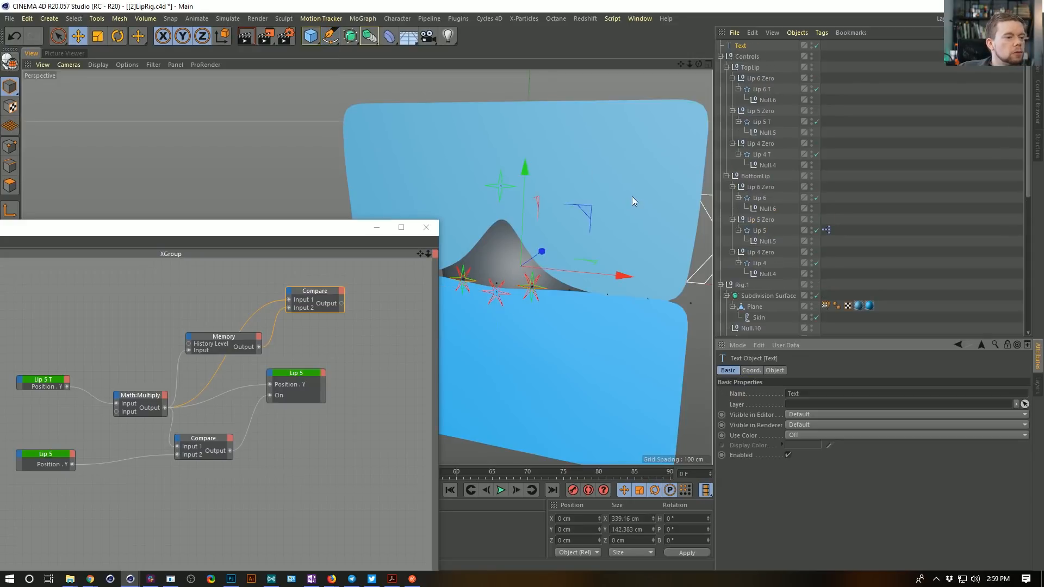
{"action": "key", "text": "e"}
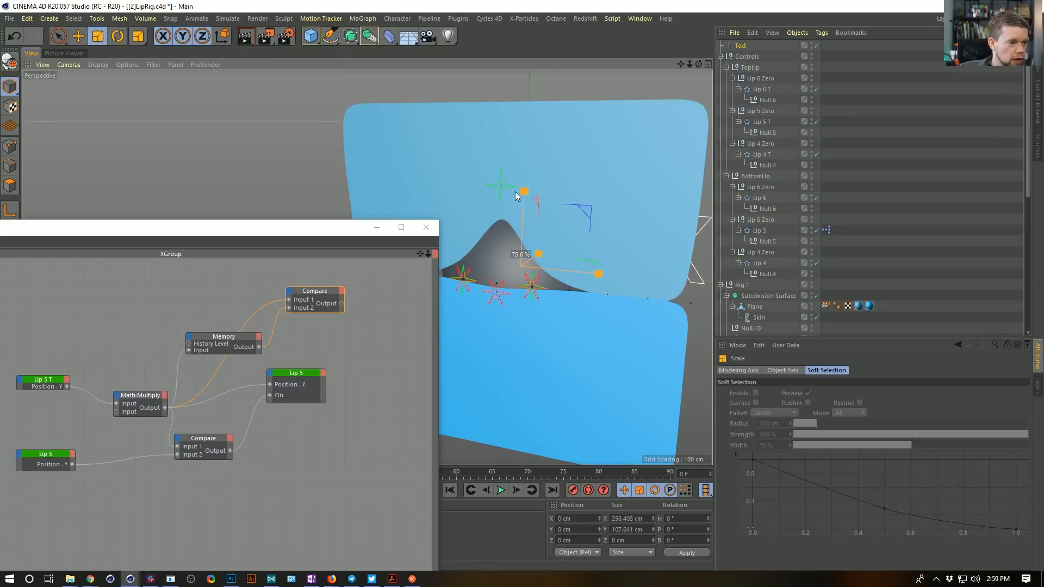
{"action": "left_click_drag", "start_coordinate": [579, 214], "coordinate": [206, 126]}
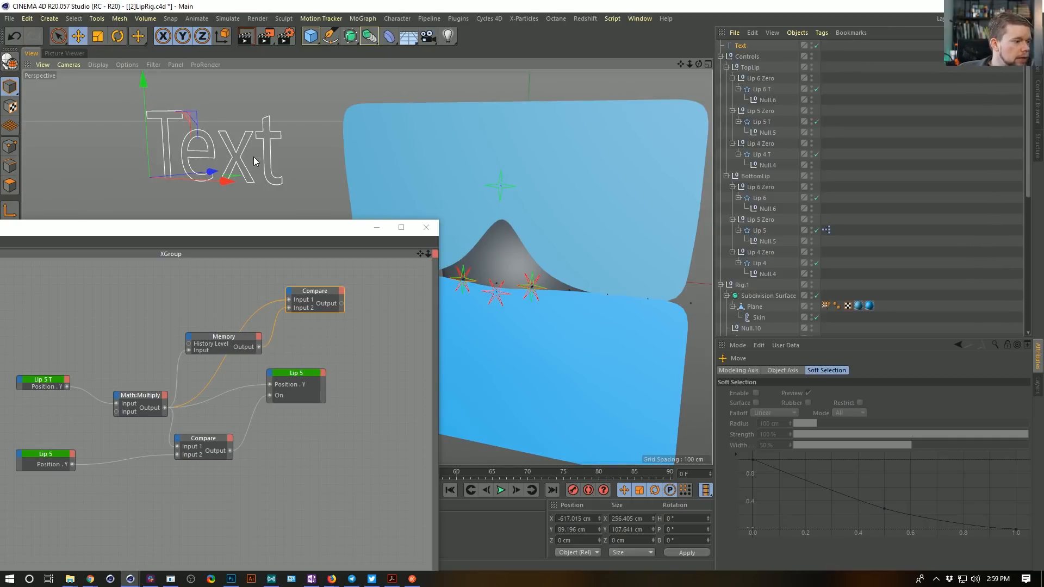
Add the Text spline to the XPresso graph with a Text input port and connect the upper Compare node's output to it.
{"action": "left_click_drag", "start_coordinate": [742, 46], "coordinate": [382, 343]}
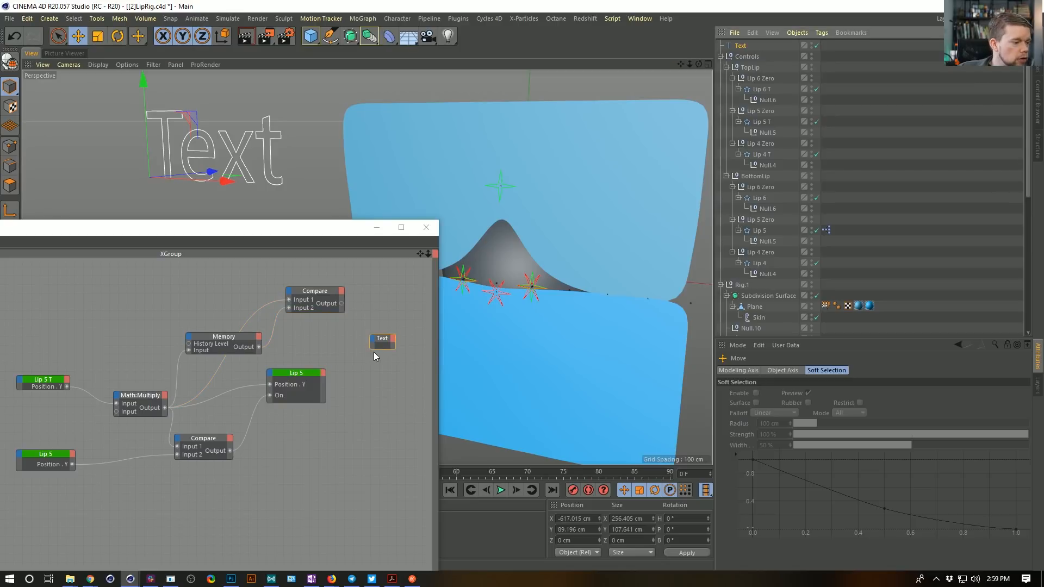
{"action": "left_click", "coordinate": [375, 341]}
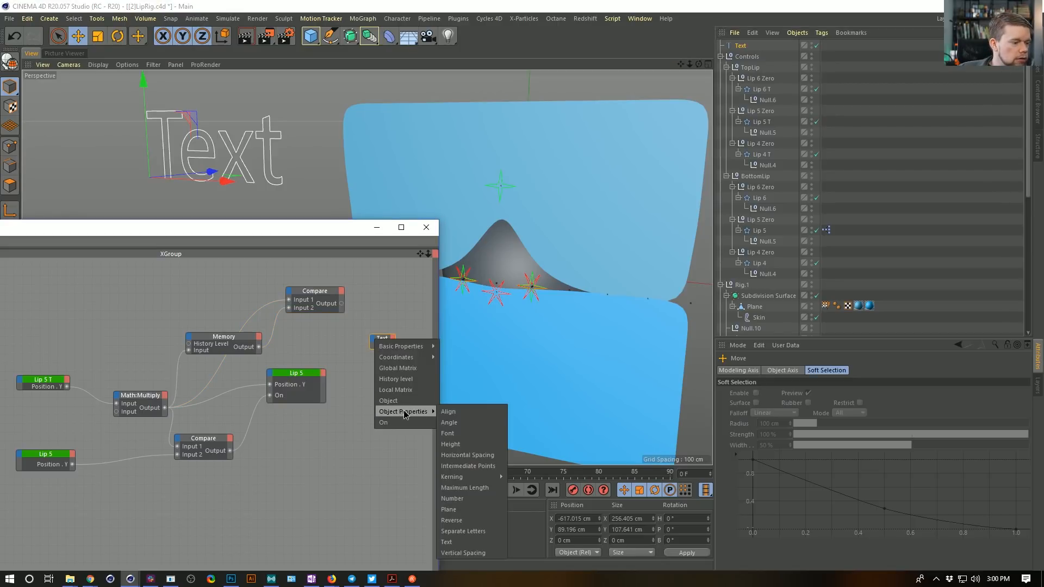
{"action": "mouse_move", "coordinate": [405, 411]}
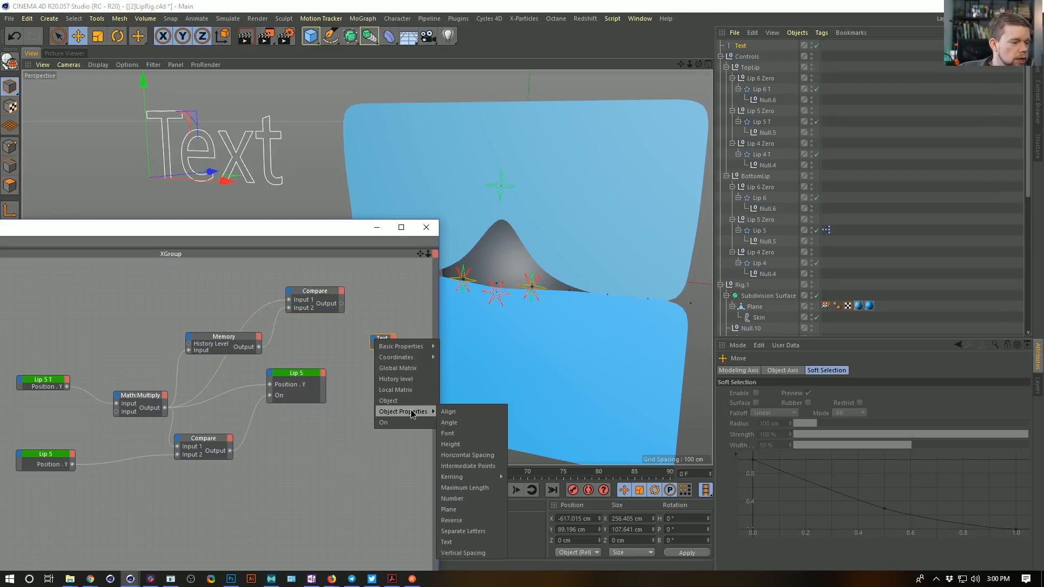
{"action": "left_click", "coordinate": [465, 542]}
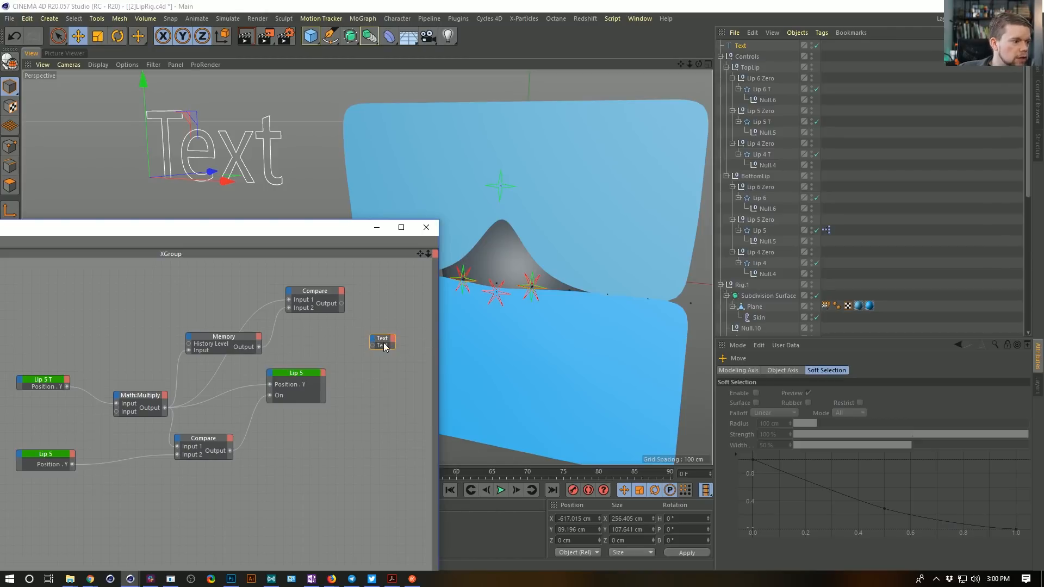
{"action": "left_click", "coordinate": [341, 305]}
{"action": "left_click_drag", "start_coordinate": [341, 303], "coordinate": [372, 345]}
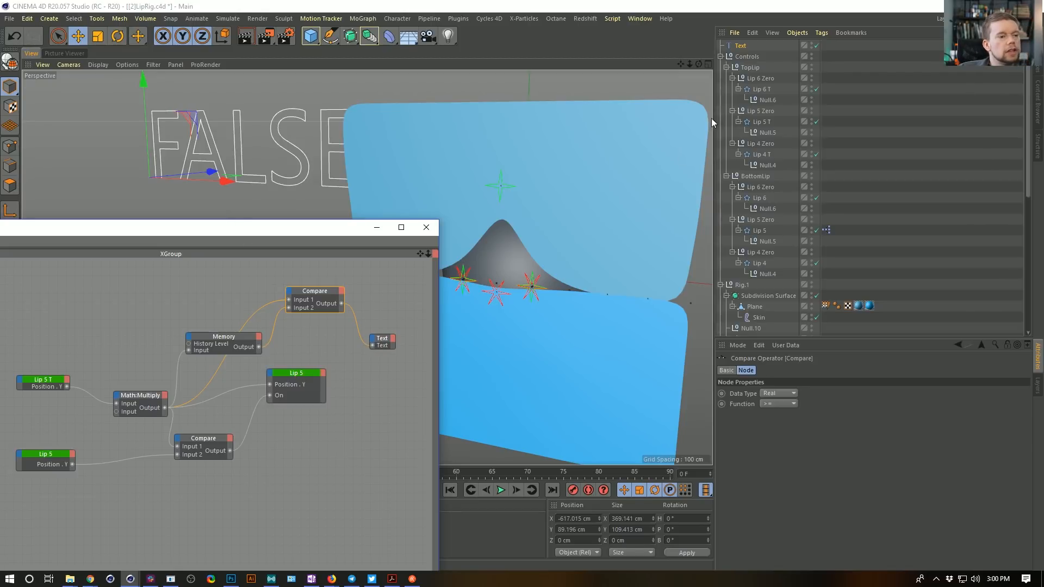
Advance to frame 4 and move the Lip 5 T control up and down along Y to test the Compare readout.
{"action": "left_click", "coordinate": [776, 125]}
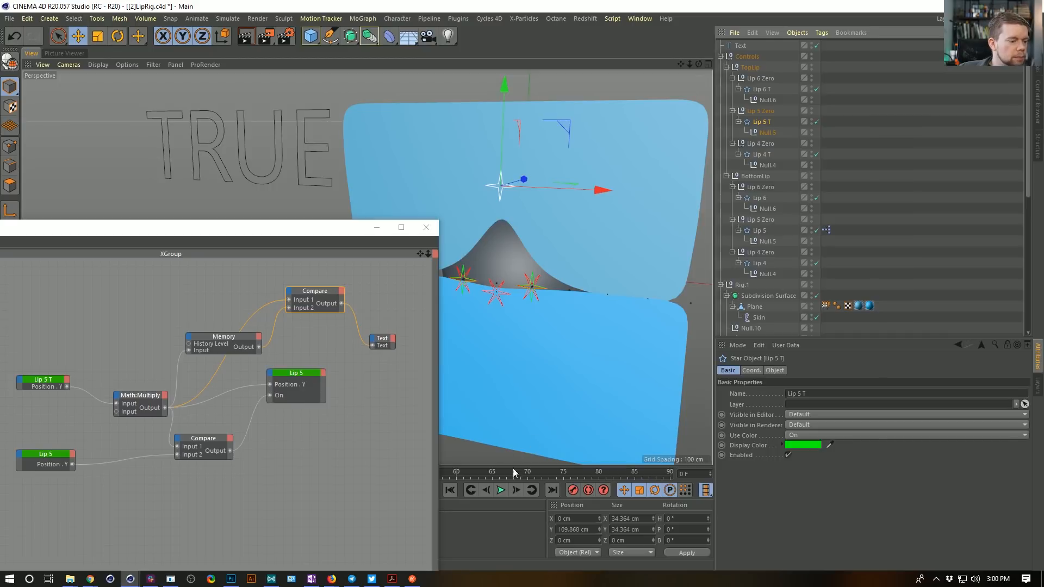
{"action": "double_click", "coordinate": [516, 492]}
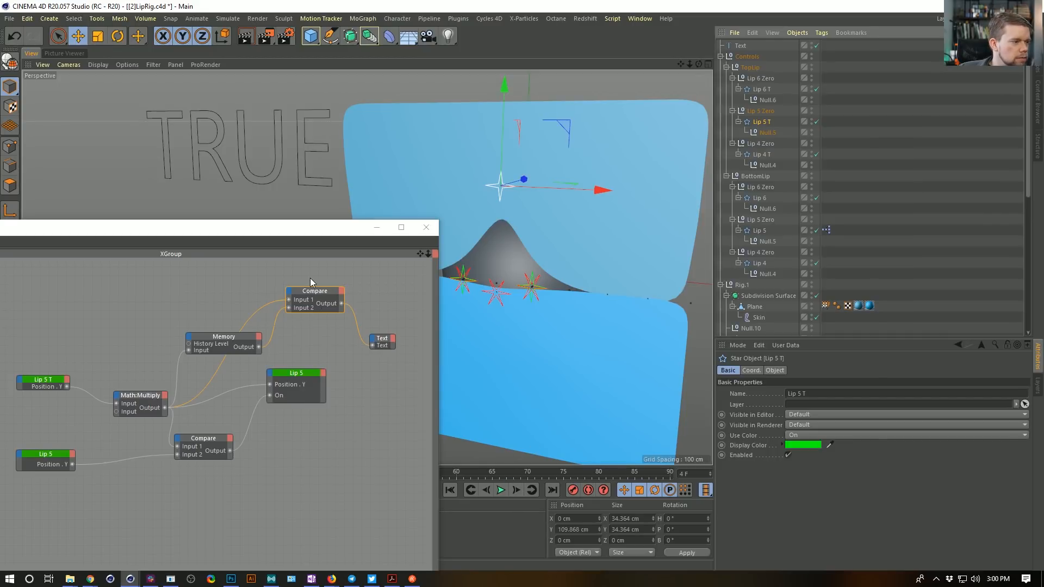
{"action": "left_click_drag", "start_coordinate": [504, 102], "coordinate": [505, 57]}
{"action": "left_click_drag", "start_coordinate": [541, 21], "coordinate": [508, 173]}
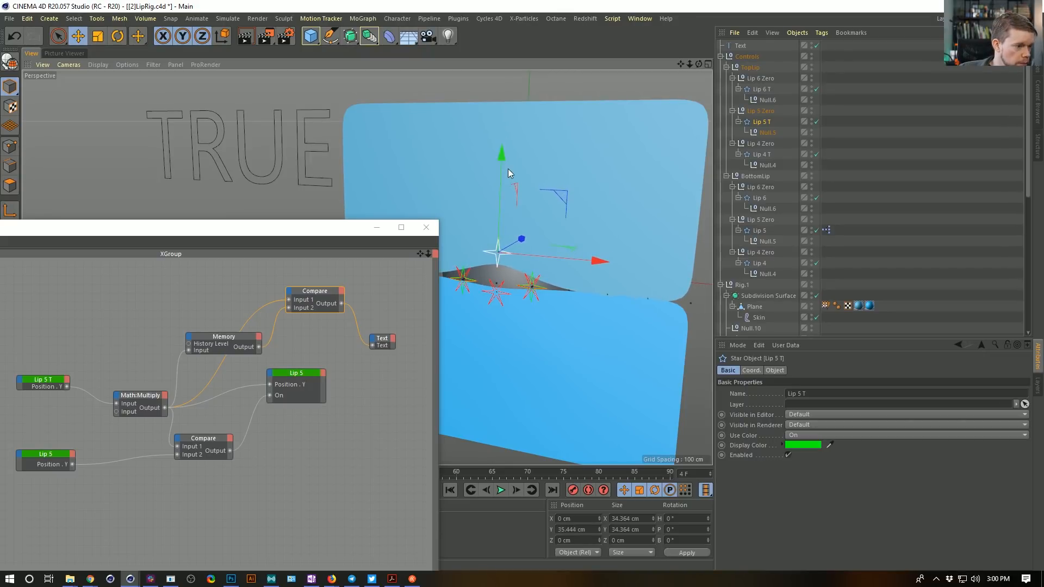
Set the upper Compare node's function to >= and move Lip 5 T to about Y 90 cm to test it.
{"action": "left_click", "coordinate": [337, 291]}
{"action": "left_click", "coordinate": [769, 408]}
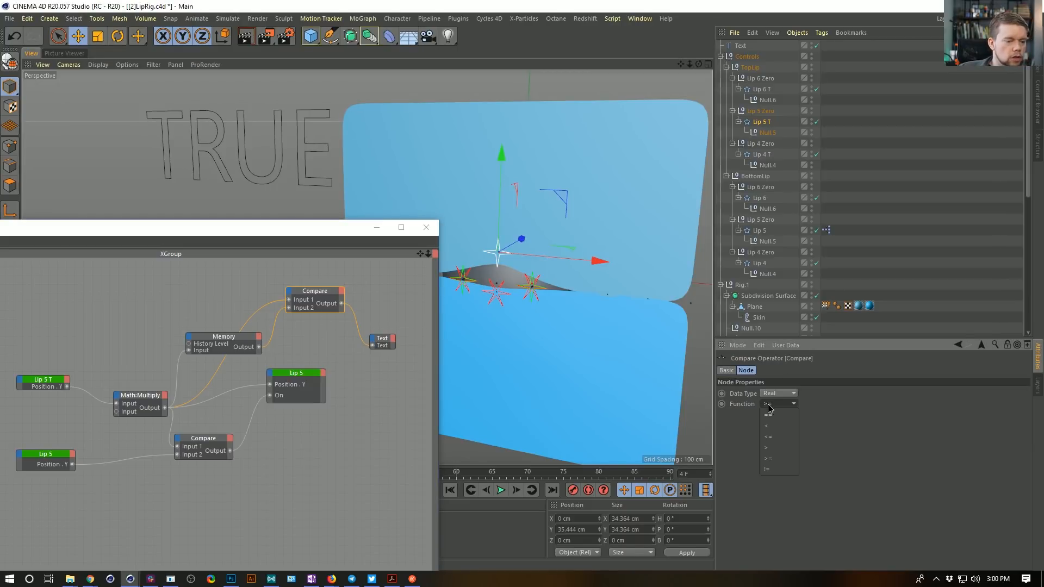
{"action": "left_click_drag", "start_coordinate": [505, 161], "coordinate": [502, 121]}
{"action": "left_click", "coordinate": [769, 404]}
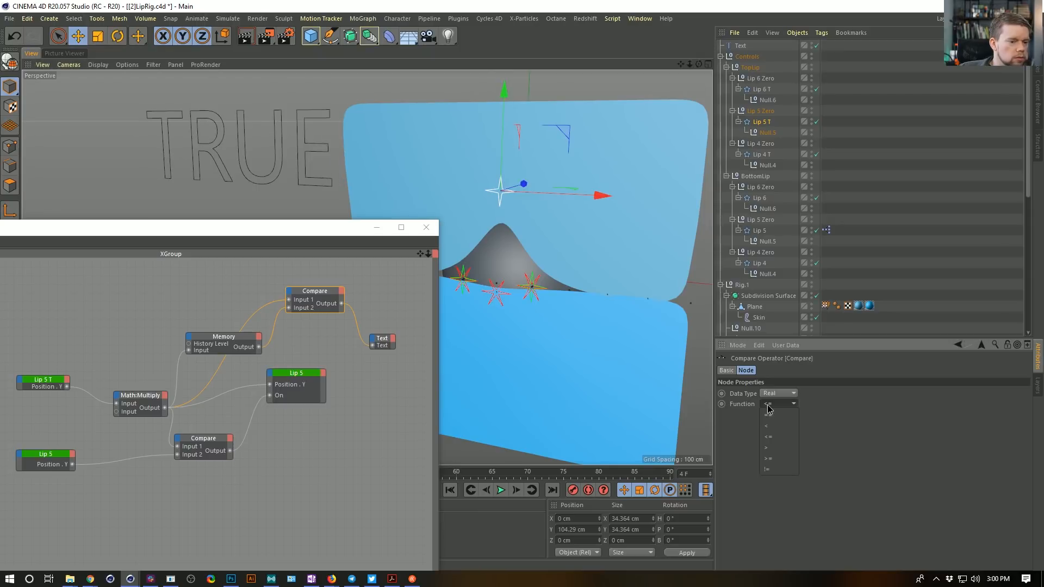
{"action": "left_click", "coordinate": [769, 458]}
{"action": "mouse_move", "coordinate": [503, 107]}
{"action": "left_mouse_down"}
{"action": "mouse_move", "coordinate": [504, 132]}
{"action": "mouse_move", "coordinate": [504, 81]}
{"action": "mouse_move", "coordinate": [510, 146]}
{"action": "mouse_move", "coordinate": [517, 122]}
{"action": "mouse_move", "coordinate": [549, 103]}
{"action": "mouse_move", "coordinate": [517, 122]}
{"action": "left_mouse_up"}
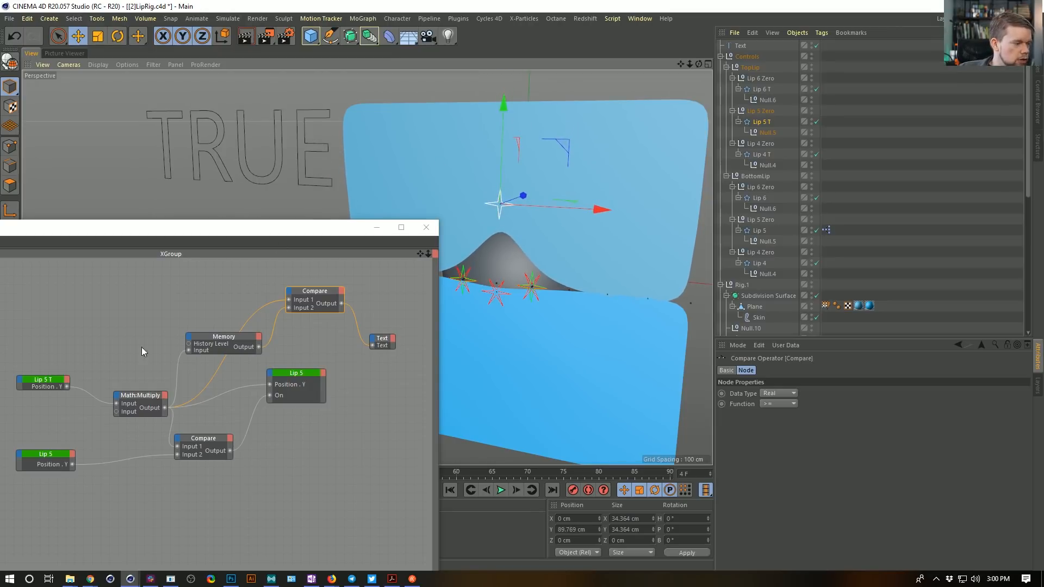
Shift the Lip 5 output node aside and add a Boole node set to AND between the upper Compare node and Lip 5.
{"action": "middle_click_drag", "start_coordinate": [104, 351], "coordinate": [120, 338]}
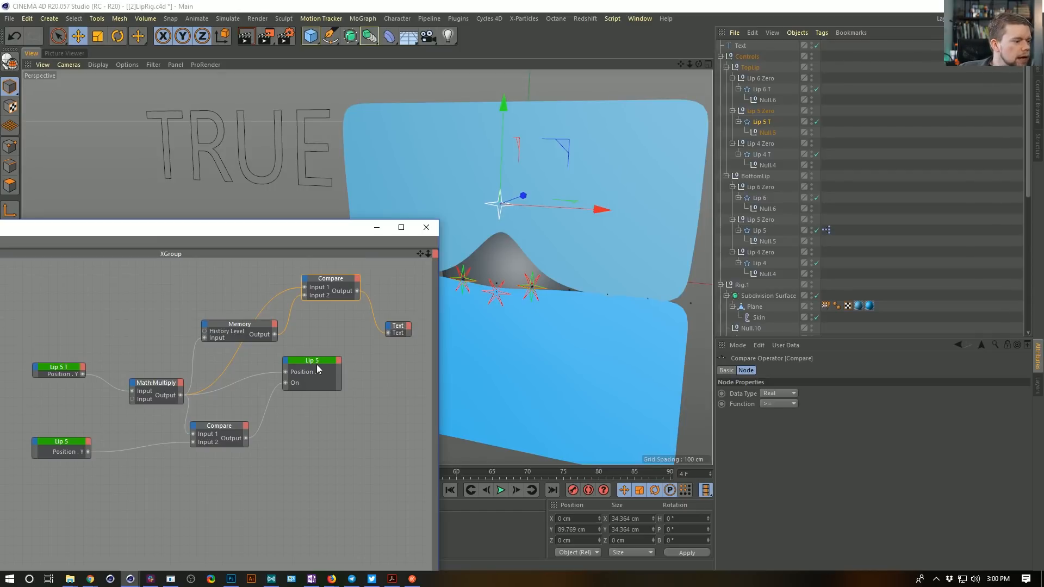
{"action": "left_click_drag", "start_coordinate": [319, 362], "coordinate": [362, 381]}
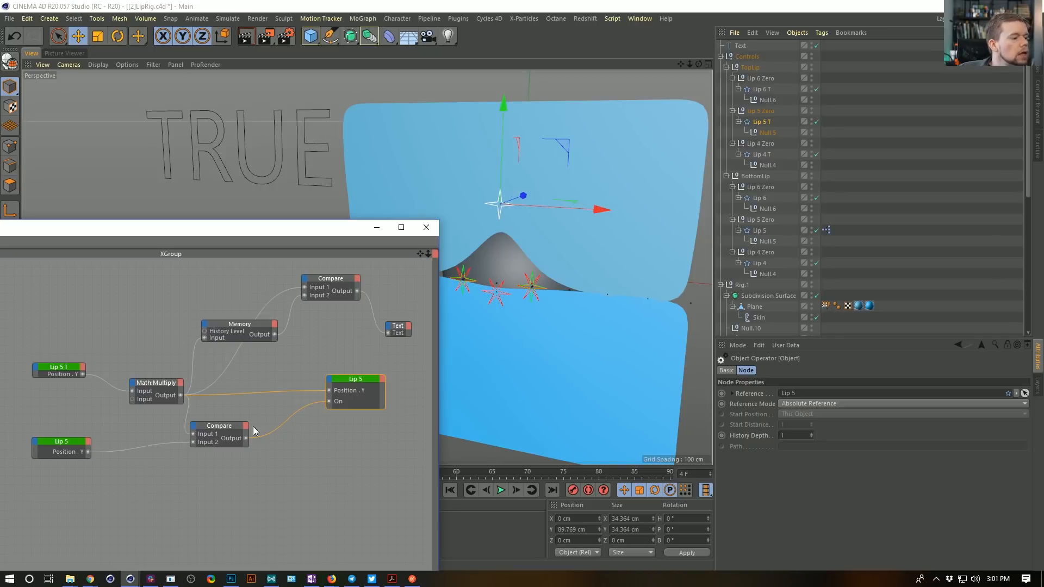
{"action": "left_click", "coordinate": [224, 441]}
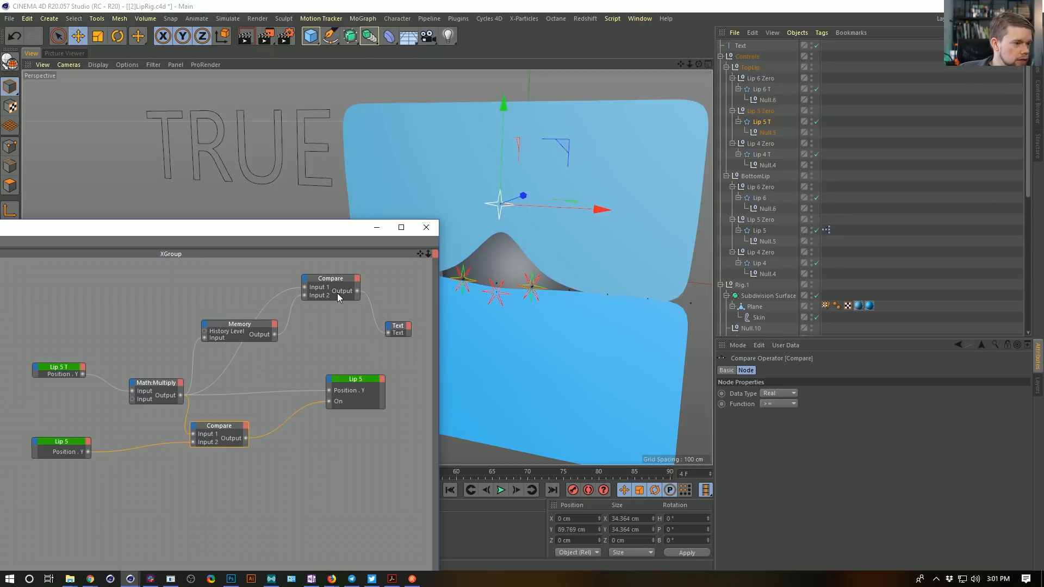
{"action": "right_click", "coordinate": [316, 345]}
{"action": "mouse_move", "coordinate": [412, 349]}
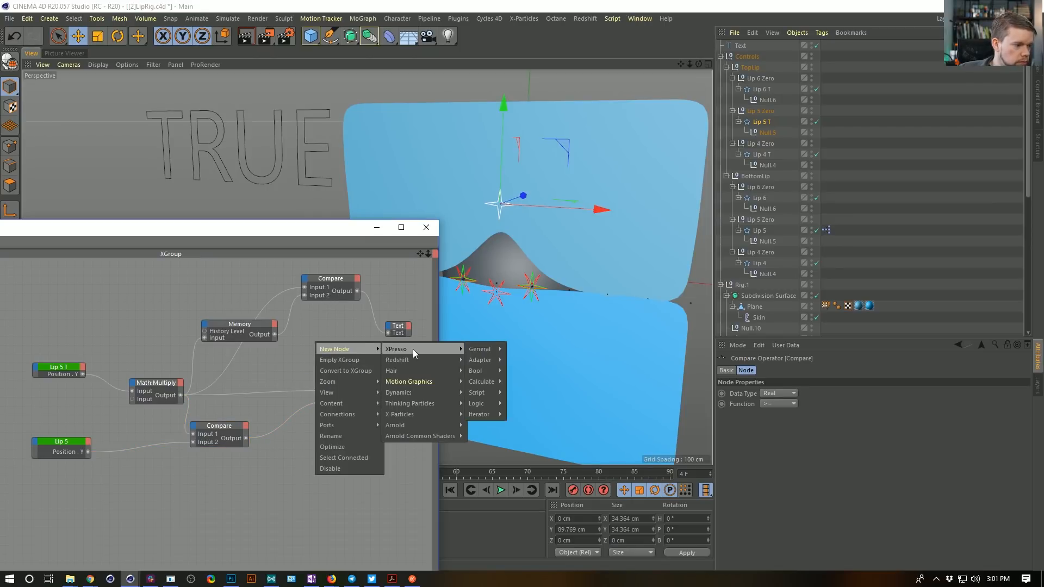
{"action": "mouse_move", "coordinate": [496, 395]}
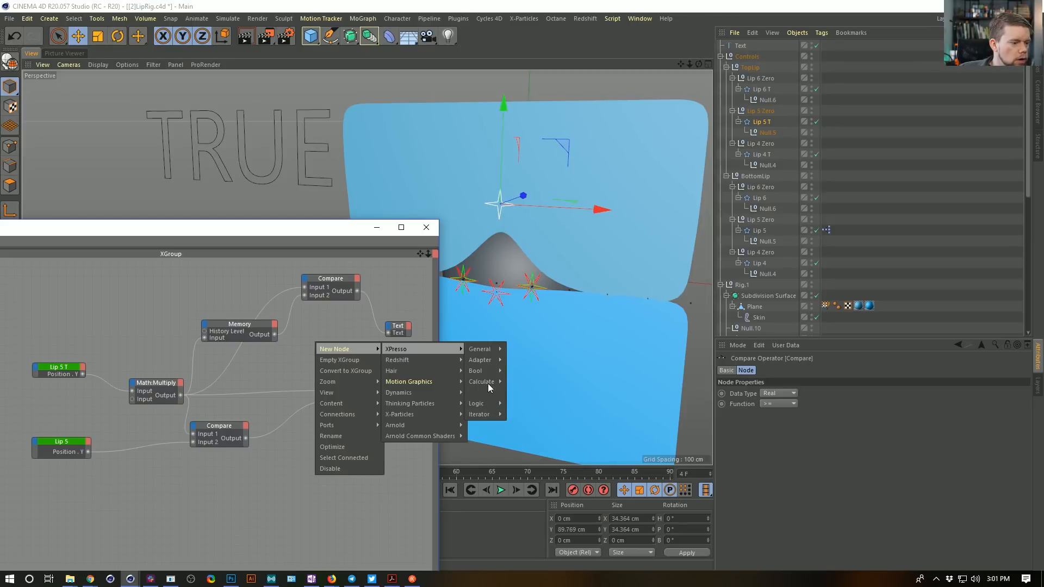
{"action": "mouse_move", "coordinate": [482, 370]}
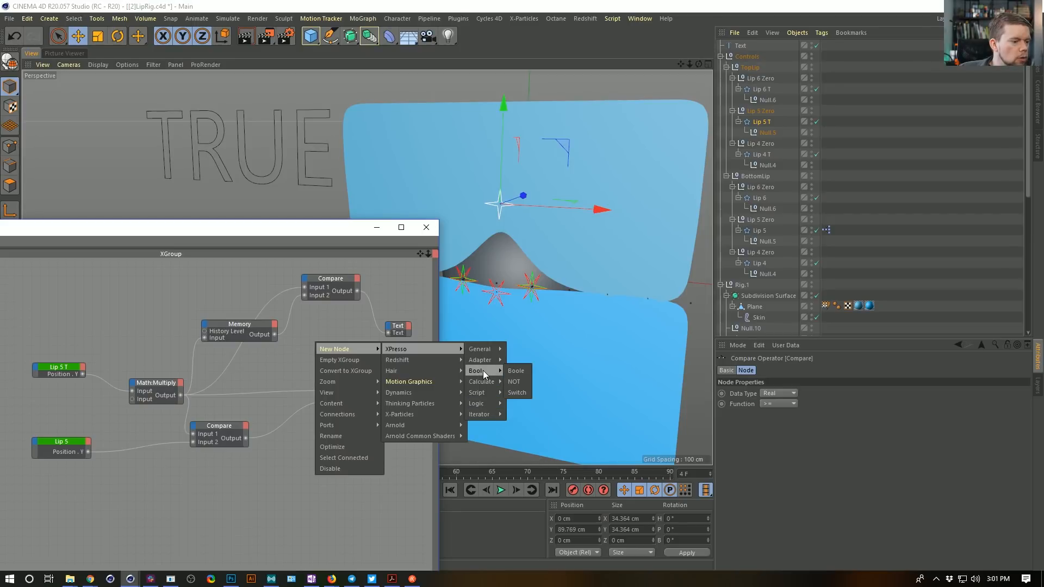
{"action": "left_click", "coordinate": [515, 372]}
{"action": "left_click_drag", "start_coordinate": [316, 332], "coordinate": [343, 342]}
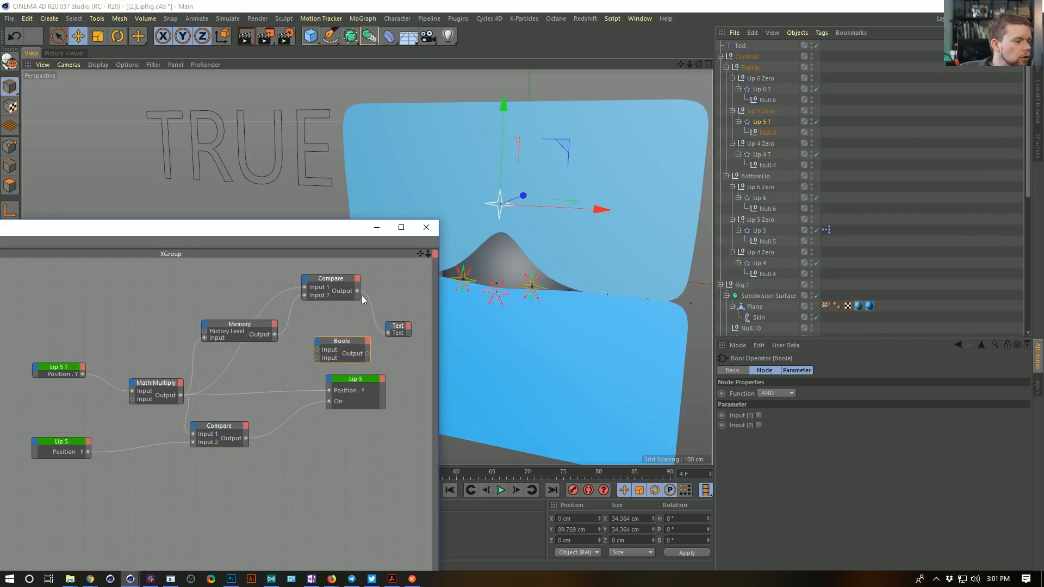
Wire both Compare outputs into the Boole inputs, and the Boole output into Lip 5's On port and the Text node.
{"action": "left_click_drag", "start_coordinate": [358, 292], "coordinate": [242, 440]}
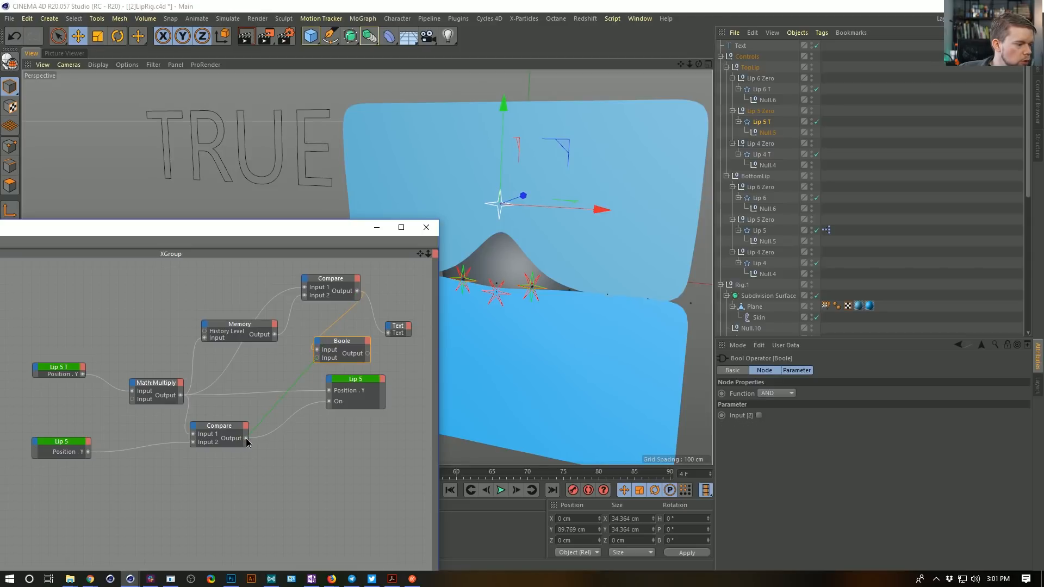
{"action": "left_click_drag", "start_coordinate": [367, 354], "coordinate": [329, 402]}
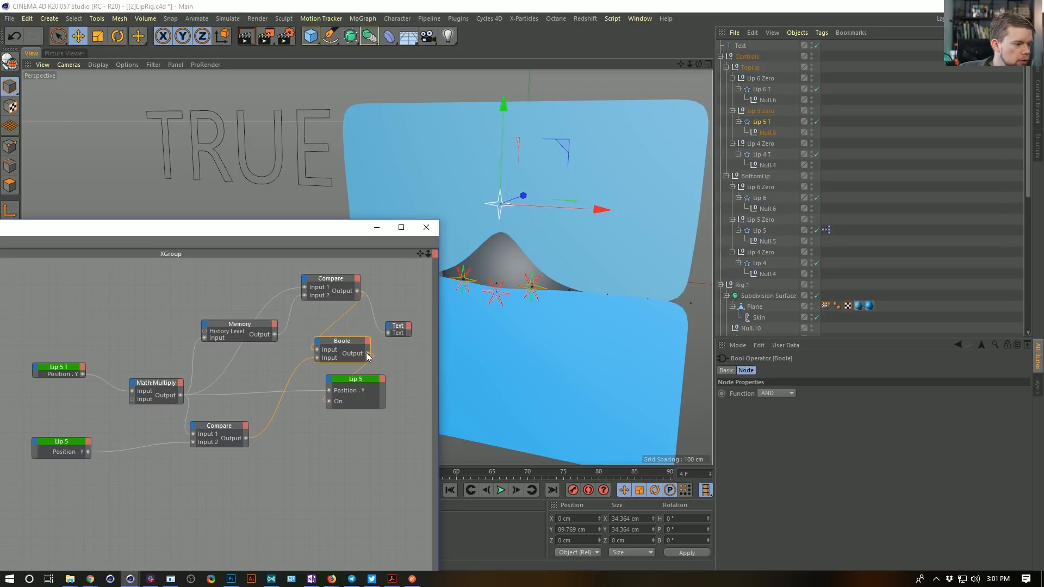
{"action": "left_click_drag", "start_coordinate": [389, 337], "coordinate": [389, 338]}
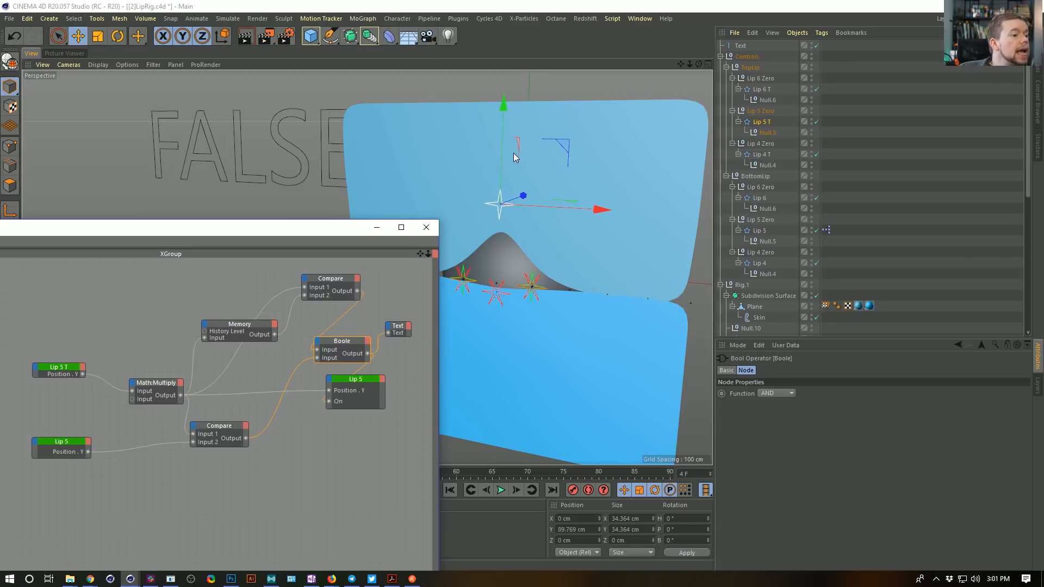
Test the Boole wiring by lowering Lip 5 T to about Y 32 cm and raising Lip 5 to about Y -48 cm.
{"action": "left_click_drag", "start_coordinate": [503, 120], "coordinate": [514, 172]}
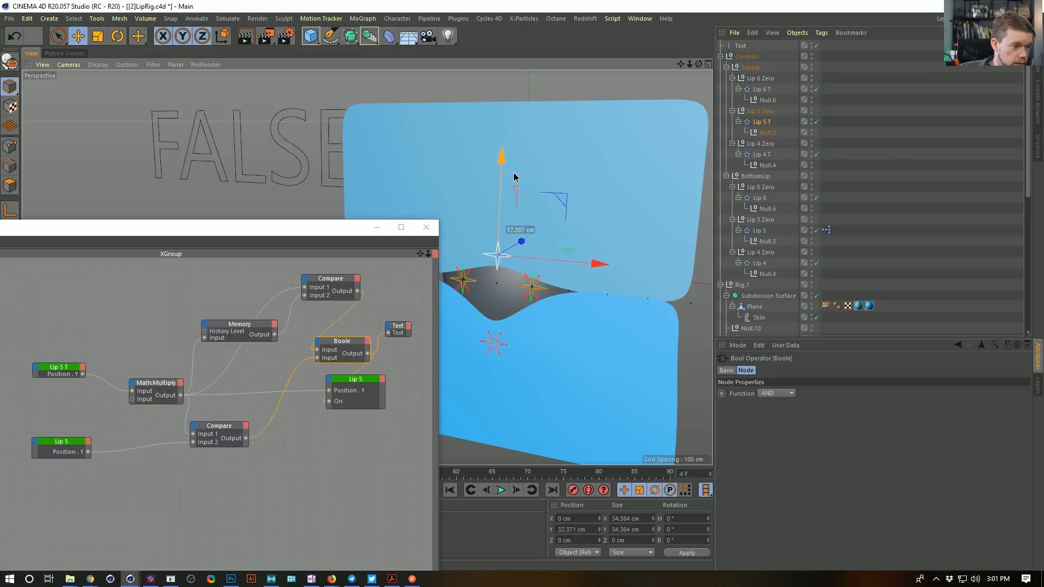
{"action": "left_click", "coordinate": [764, 233]}
{"action": "left_click_drag", "start_coordinate": [480, 346], "coordinate": [499, 265]}
{"action": "mouse_move", "coordinate": [498, 161]}
{"action": "left_mouse_down"}
{"action": "mouse_move", "coordinate": [498, 185]}
{"action": "mouse_move", "coordinate": [506, 98]}
{"action": "mouse_move", "coordinate": [498, 161]}
{"action": "left_mouse_up"}
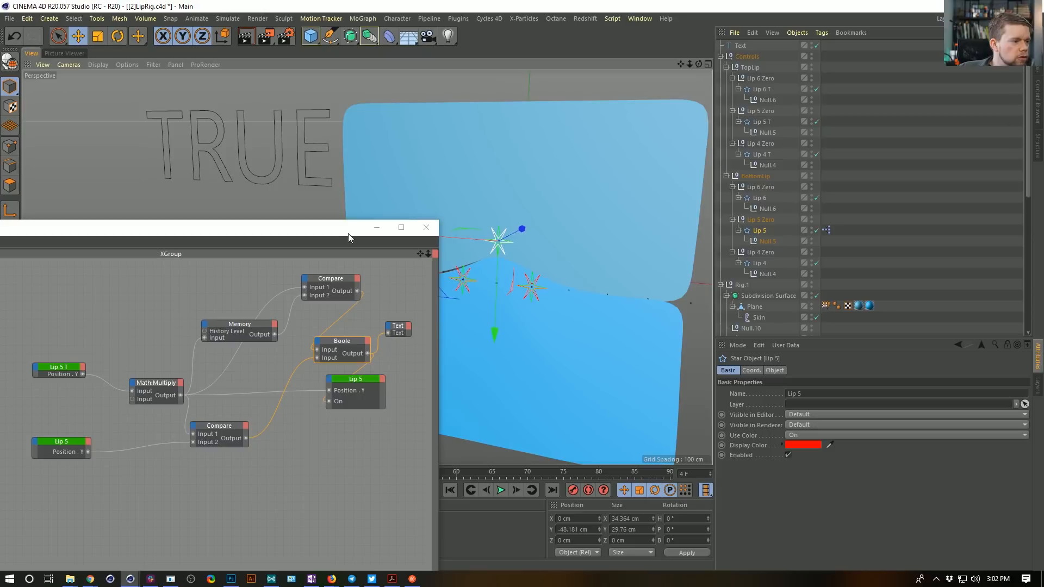
Delete the old five-node network in the lower part of the graph that drives Lip 5 T from Lip 5.
{"action": "left_click_drag", "start_coordinate": [339, 227], "coordinate": [348, 144]}
{"action": "left_click_drag", "start_coordinate": [373, 297], "coordinate": [395, 314]}
{"action": "middle_click_drag", "start_coordinate": [347, 416], "coordinate": [352, 332], "text": "alt"}
{"action": "left_click_drag", "start_coordinate": [347, 383], "coordinate": [39, 572]}
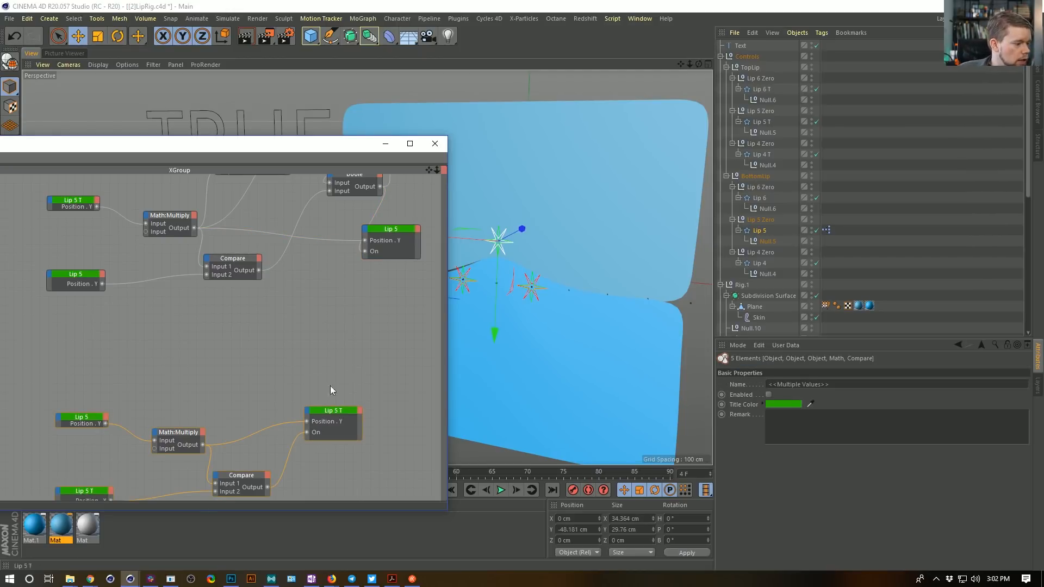
{"action": "key", "text": "Delete"}
Duplicate the whole Memory, Compare and Boole network below the original, and delete the Text node from the original network.
{"action": "scroll", "coordinate": [326, 335], "scroll_direction": "down", "scroll_amount": 3}
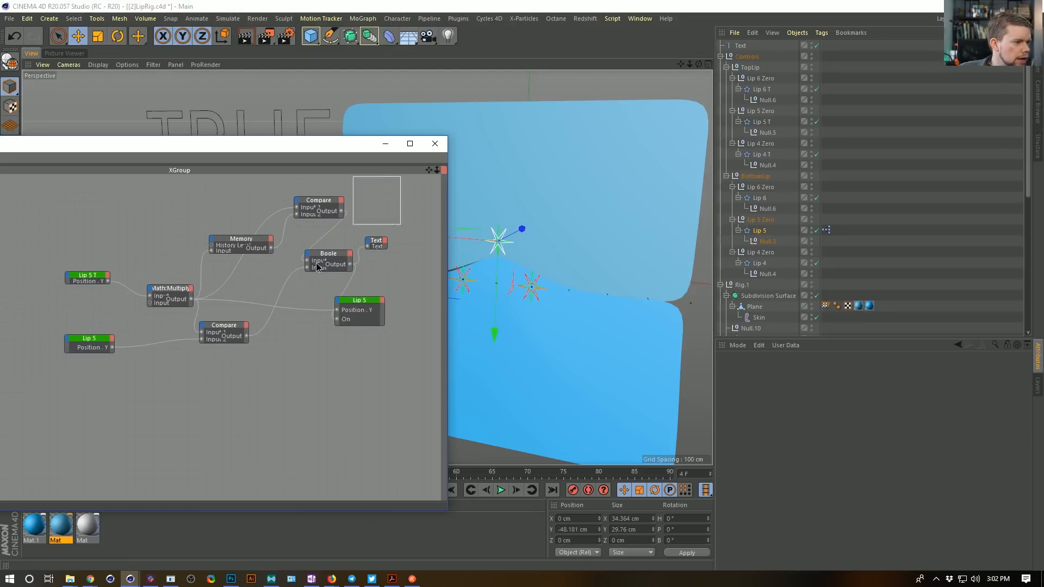
{"action": "left_click_drag", "start_coordinate": [400, 177], "coordinate": [72, 424]}
{"action": "left_click_drag", "start_coordinate": [267, 242], "coordinate": [265, 405], "text": "ctrl"}
{"action": "left_click", "coordinate": [380, 403]}
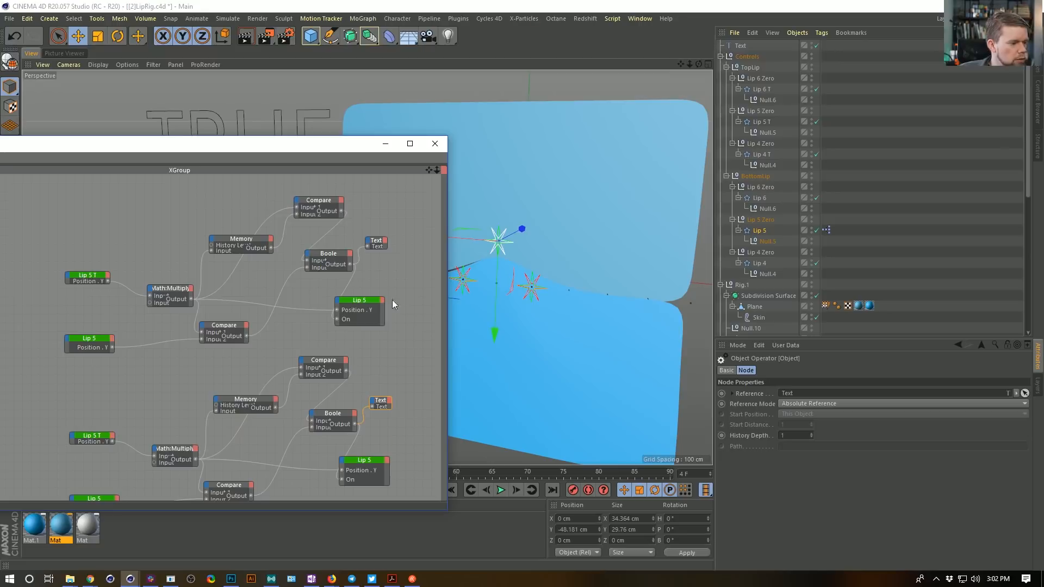
{"action": "left_click", "coordinate": [380, 246]}
{"action": "key", "text": "Delete"}
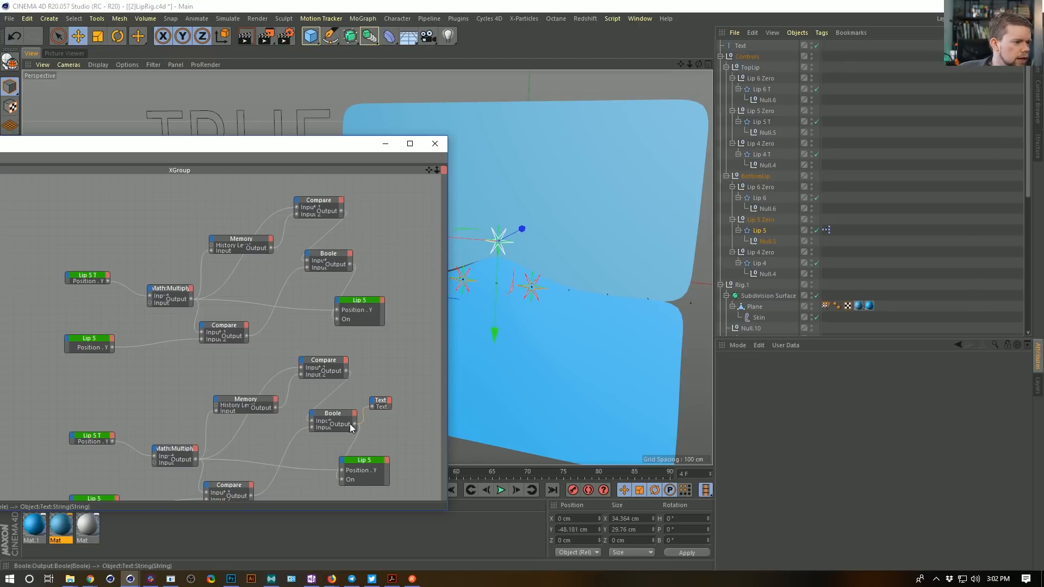
Swap the copied network's object references, using Lip 5 for the Multiply source and Lip 5 T for the Compare source and output node.
{"action": "scroll", "coordinate": [358, 380], "scroll_direction": "down", "scroll_amount": 3}
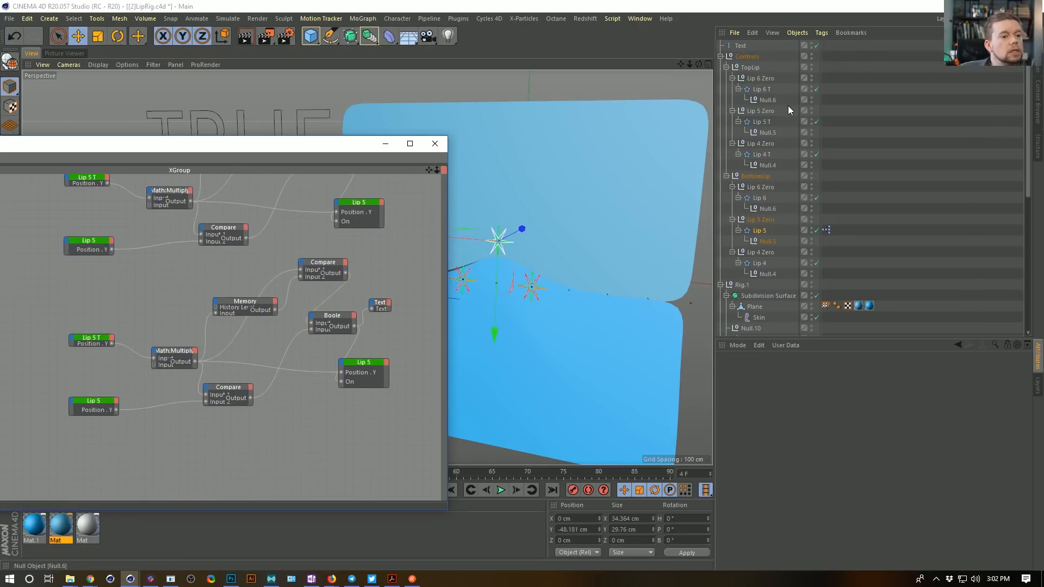
{"action": "left_click", "coordinate": [764, 233]}
{"action": "left_click_drag", "start_coordinate": [764, 233], "coordinate": [102, 343]}
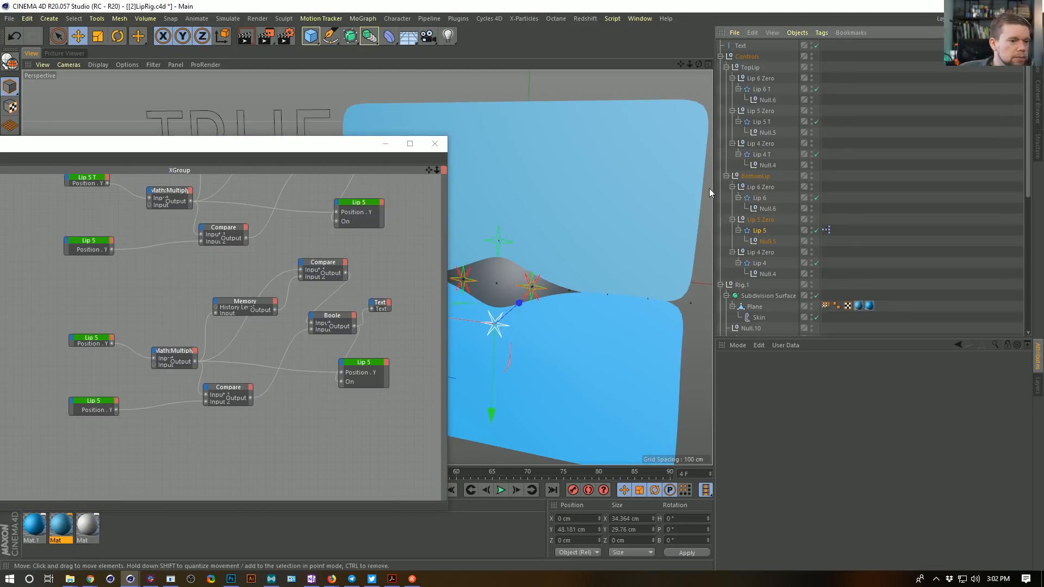
{"action": "left_click_drag", "start_coordinate": [762, 122], "coordinate": [368, 375]}
{"action": "left_click_drag", "start_coordinate": [33, 444], "coordinate": [100, 412]}
Test the two-way push by moving Lip 5 and Lip 5 T along Y, ending at about 3.5 cm and 70.5 cm.
{"action": "left_click_drag", "start_coordinate": [491, 374], "coordinate": [532, 226]}
{"action": "left_click", "coordinate": [761, 122]}
{"action": "left_click_drag", "start_coordinate": [506, 152], "coordinate": [526, 203]}
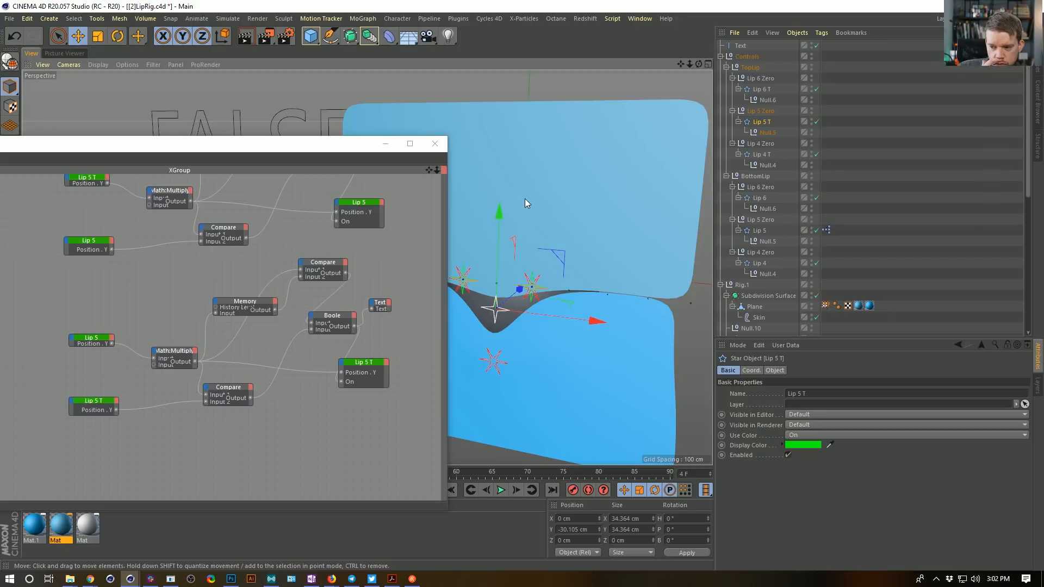
{"action": "left_click_drag", "start_coordinate": [498, 211], "coordinate": [510, 152]}
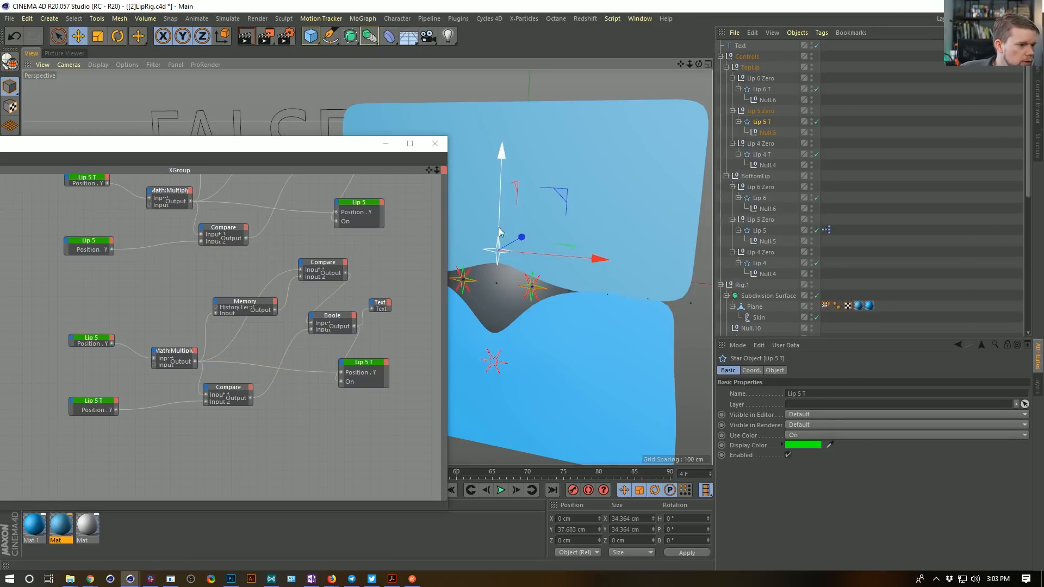
{"action": "left_click_drag", "start_coordinate": [502, 165], "coordinate": [489, 130]}
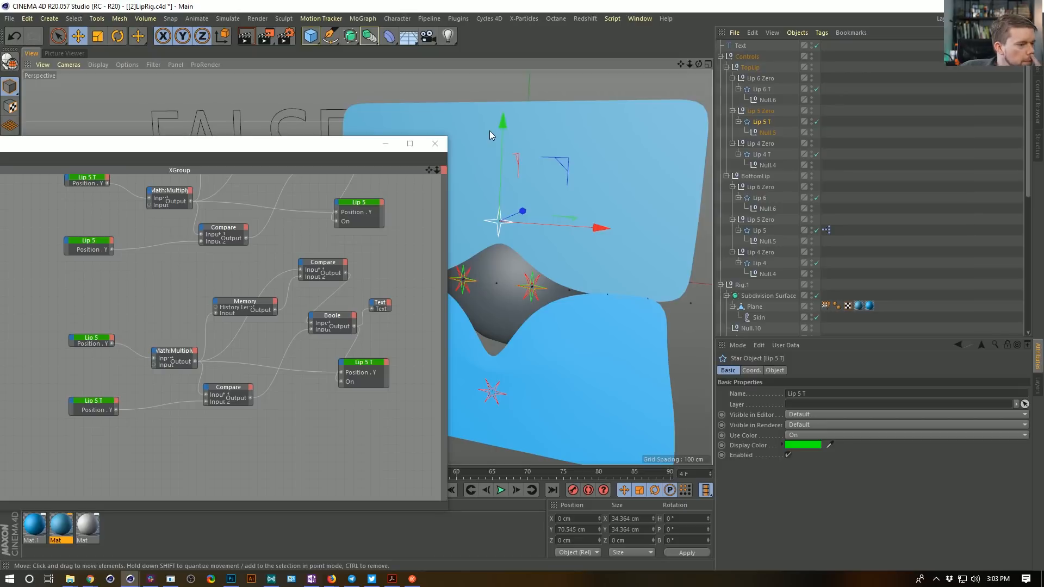
{"action": "left_click", "coordinate": [760, 230]}
{"action": "left_click_drag", "start_coordinate": [488, 429], "coordinate": [501, 259]}
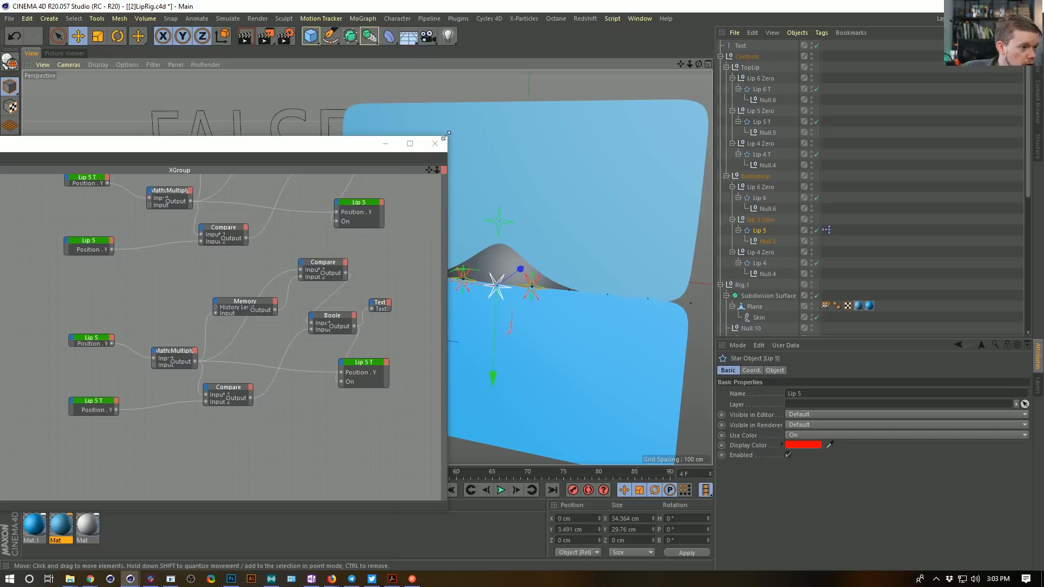
Disable all eight nodes of the upper network that drives Lip 5, and test by moving Lip 5 along Y to about 5.5 cm.
{"action": "mouse_move", "coordinate": [445, 138]}
{"action": "left_mouse_down"}
{"action": "mouse_move", "coordinate": [525, 38]}
{"action": "mouse_move", "coordinate": [463, 128]}
{"action": "left_mouse_up"}
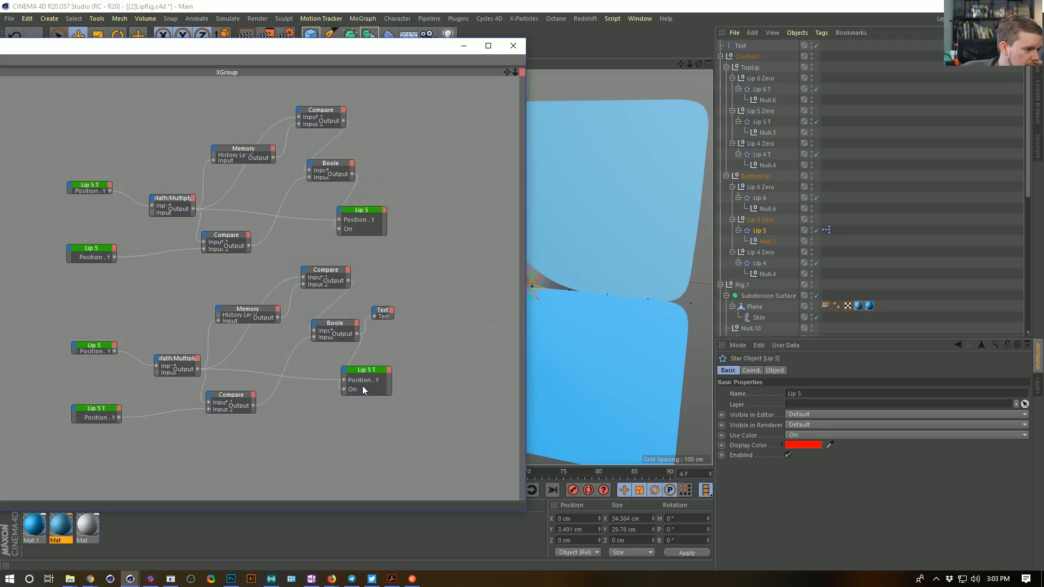
{"action": "left_click_drag", "start_coordinate": [376, 93], "coordinate": [90, 266]}
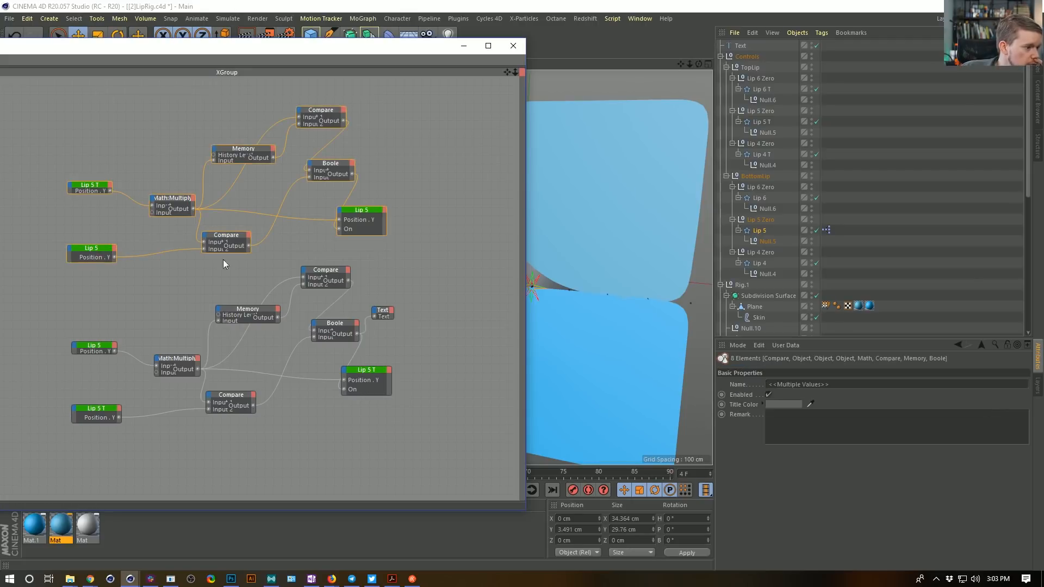
{"action": "left_click", "coordinate": [768, 395]}
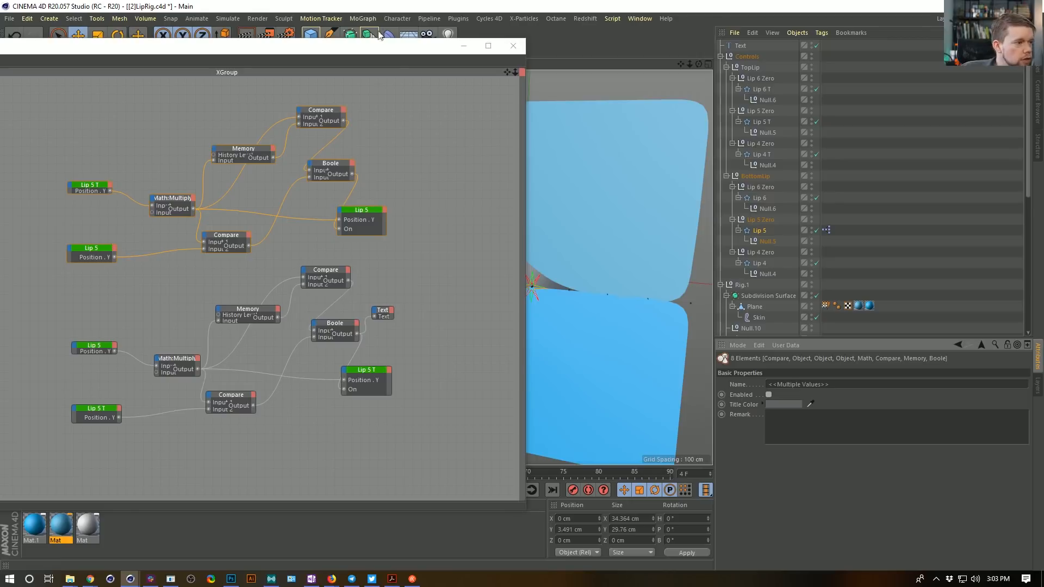
{"action": "left_click_drag", "start_coordinate": [392, 51], "coordinate": [394, 437]}
{"action": "left_click", "coordinate": [760, 230]}
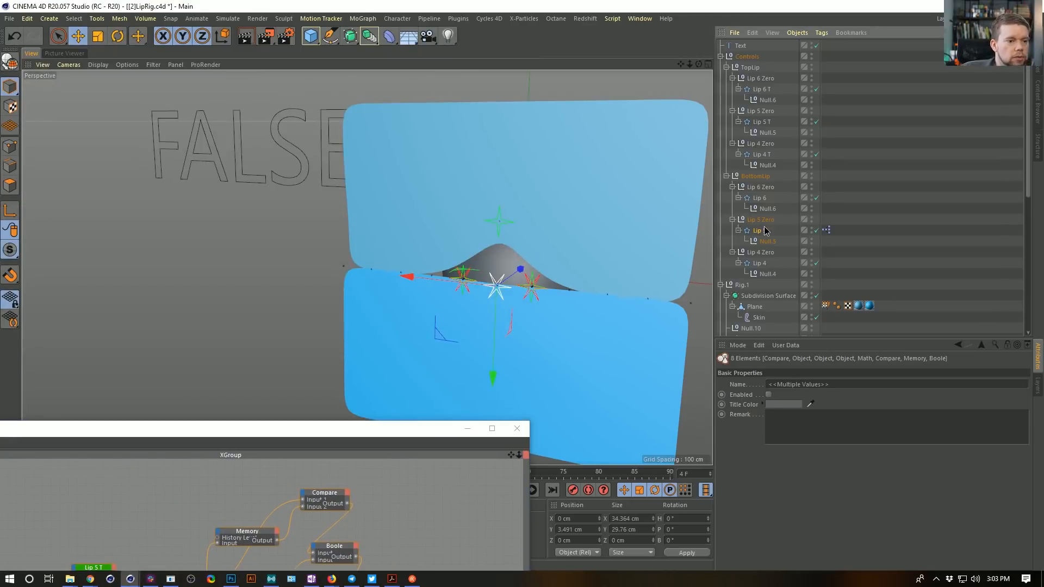
{"action": "left_click_drag", "start_coordinate": [495, 344], "coordinate": [496, 287]}
Re-enable the eight nodes of the upper network that drives Lip 5.
{"action": "left_click_drag", "start_coordinate": [405, 437], "coordinate": [417, 156]}
{"action": "left_click_drag", "start_coordinate": [415, 195], "coordinate": [102, 363]}
{"action": "left_click", "coordinate": [768, 395]}
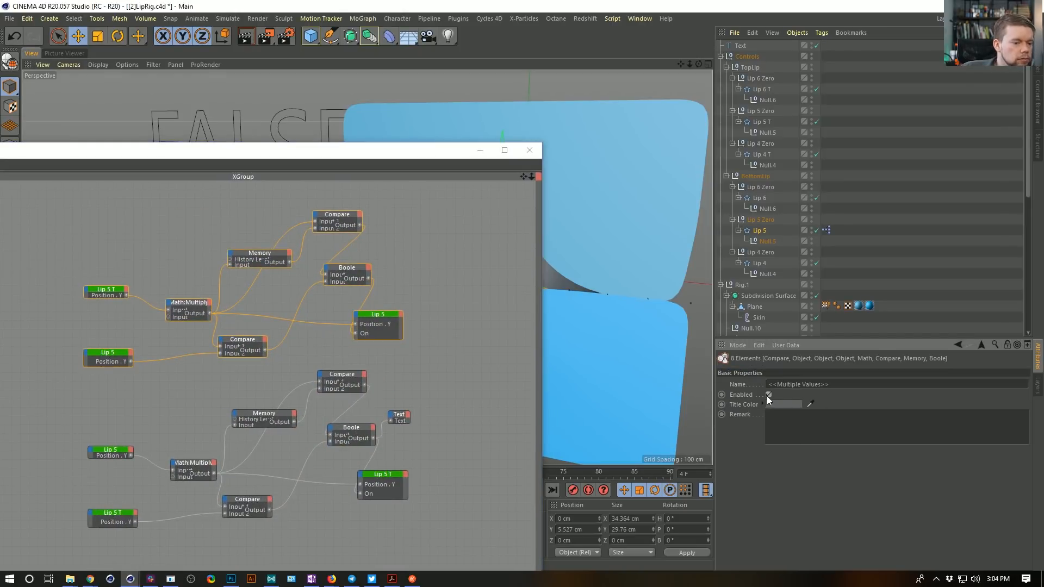
Test the push with both networks enabled by moving Lip 5 along Y, ending at about -87.7 cm.
{"action": "left_click_drag", "start_coordinate": [465, 158], "coordinate": [415, 200]}
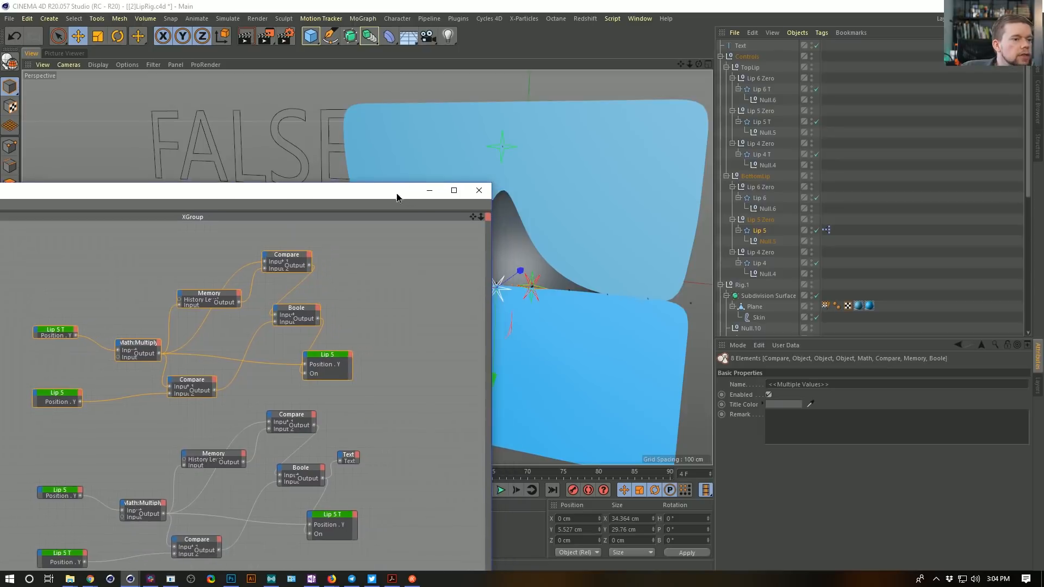
{"action": "left_click", "coordinate": [756, 232]}
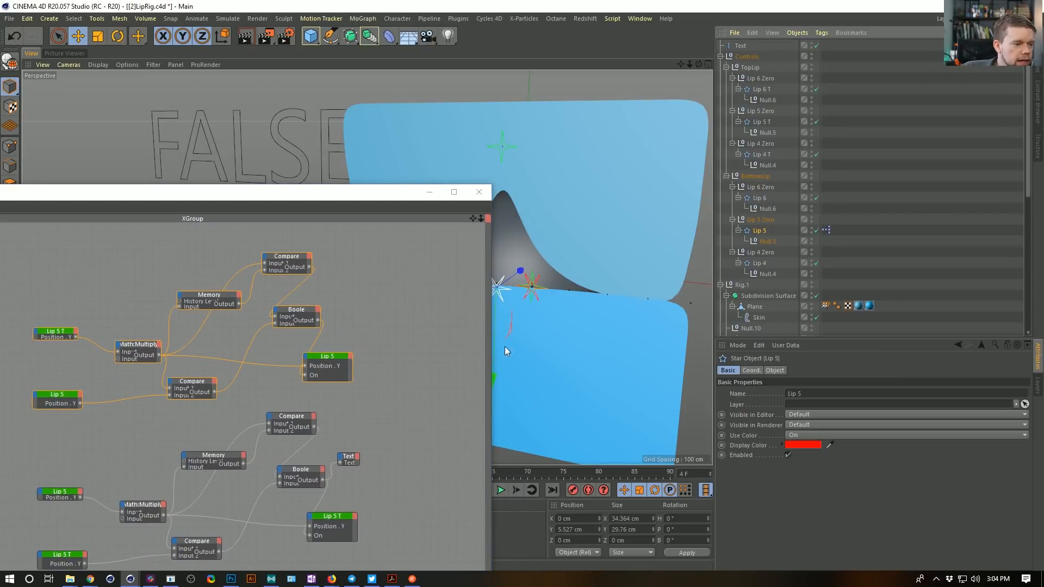
{"action": "left_click_drag", "start_coordinate": [396, 194], "coordinate": [332, 199]}
{"action": "left_click_drag", "start_coordinate": [495, 362], "coordinate": [516, 153]}
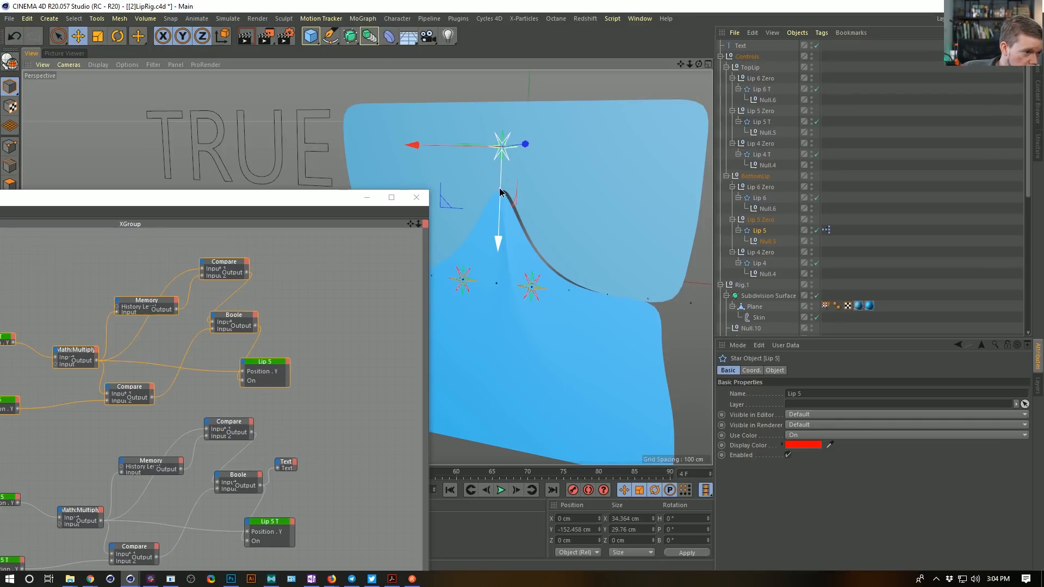
{"action": "left_click_drag", "start_coordinate": [498, 240], "coordinate": [393, 267]}
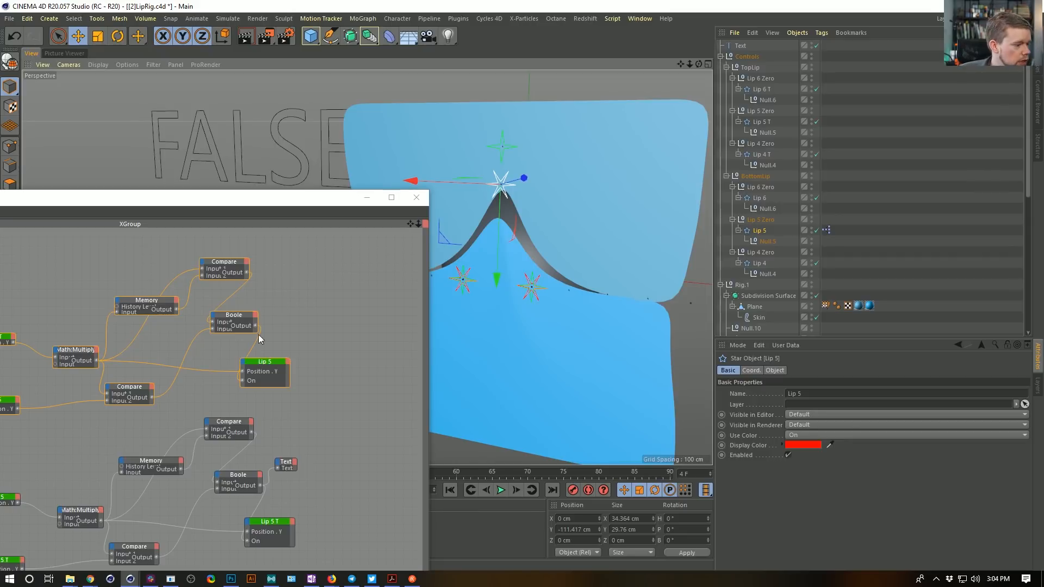
{"action": "middle_click_drag", "start_coordinate": [252, 328], "coordinate": [312, 306], "text": "alt"}
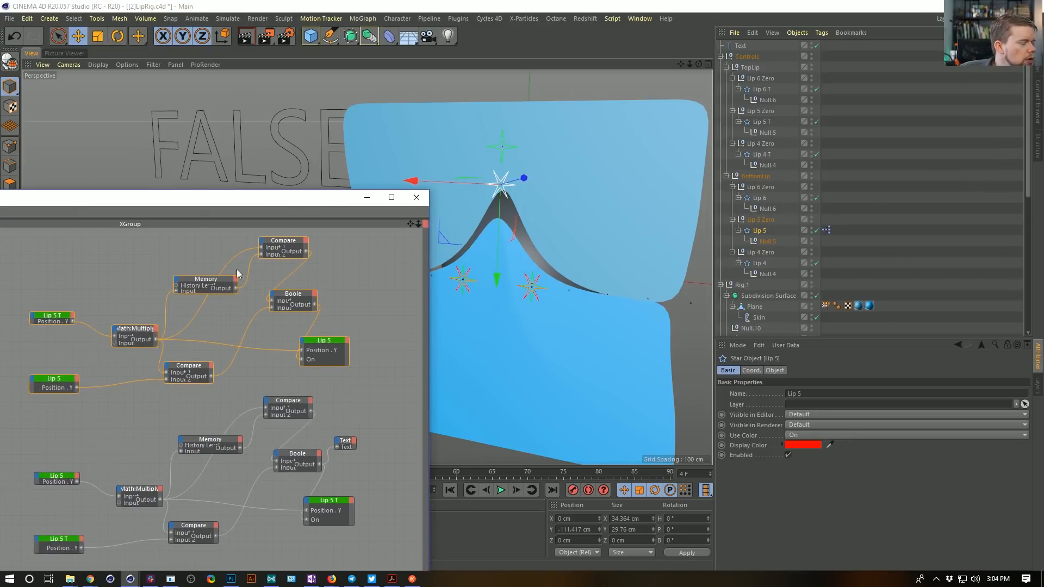
{"action": "mouse_move", "coordinate": [500, 235]}
{"action": "left_mouse_down"}
{"action": "mouse_move", "coordinate": [502, 190]}
{"action": "mouse_move", "coordinate": [485, 244]}
{"action": "mouse_move", "coordinate": [501, 243]}
{"action": "left_mouse_up"}
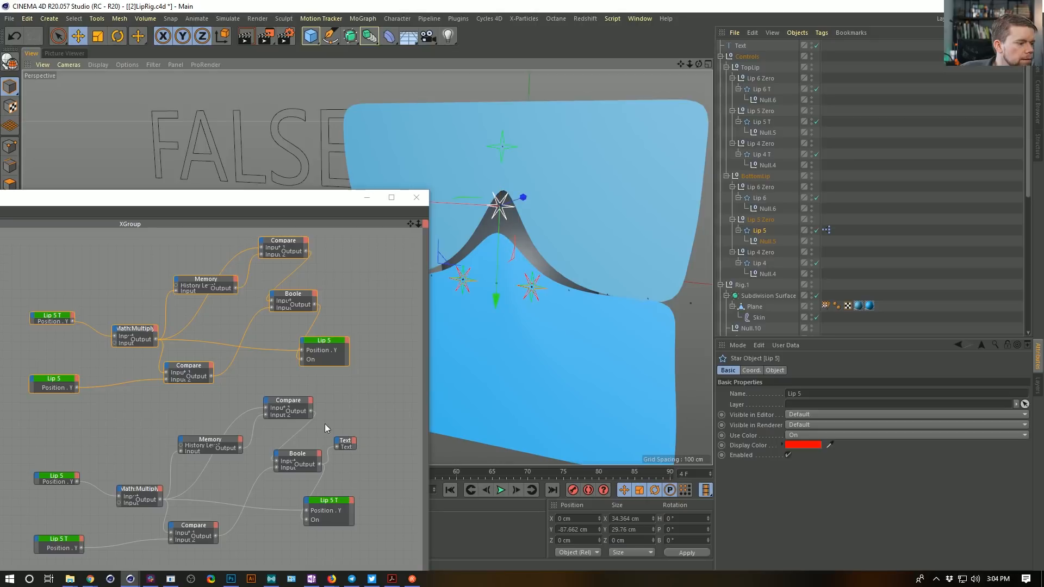
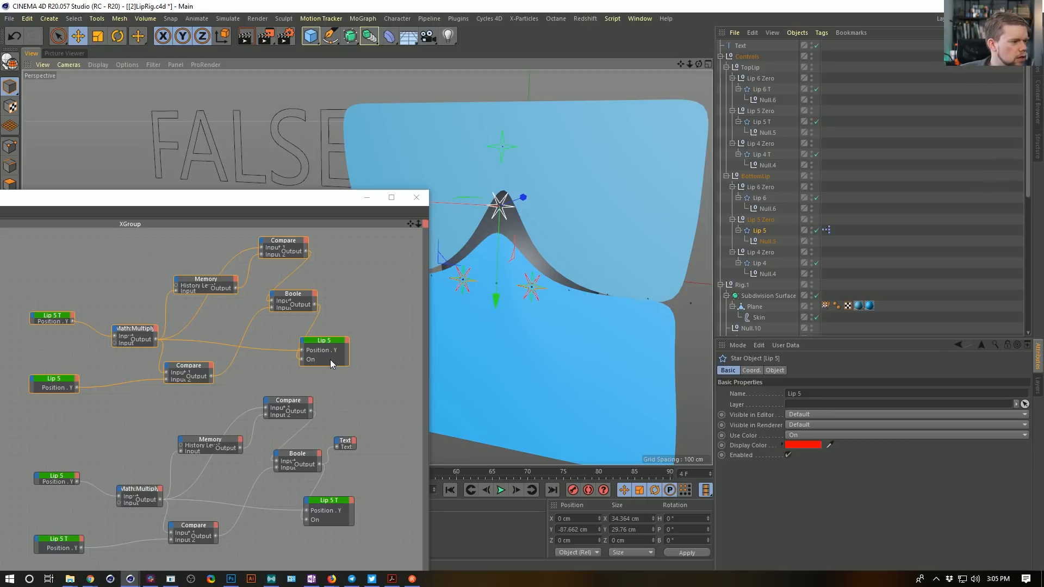
Duplicate the upper network's Boole node to the right of the networks, and add a NOT node beside the lower Compare node.
{"action": "left_click", "coordinate": [302, 401]}
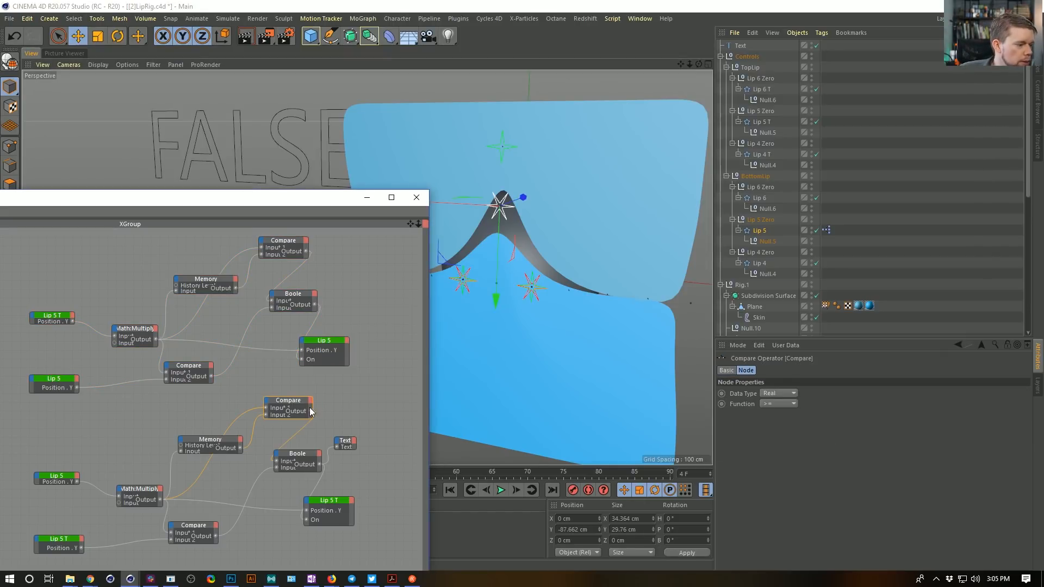
{"action": "mouse_move", "coordinate": [299, 298]}
{"action": "left_mouse_down", "text": "ctrl"}
{"action": "mouse_move", "coordinate": [395, 393]}
{"action": "mouse_move", "coordinate": [333, 307]}
{"action": "mouse_move", "coordinate": [309, 303]}
{"action": "mouse_move", "coordinate": [315, 309]}
{"action": "left_mouse_up", "text": "ctrl"}
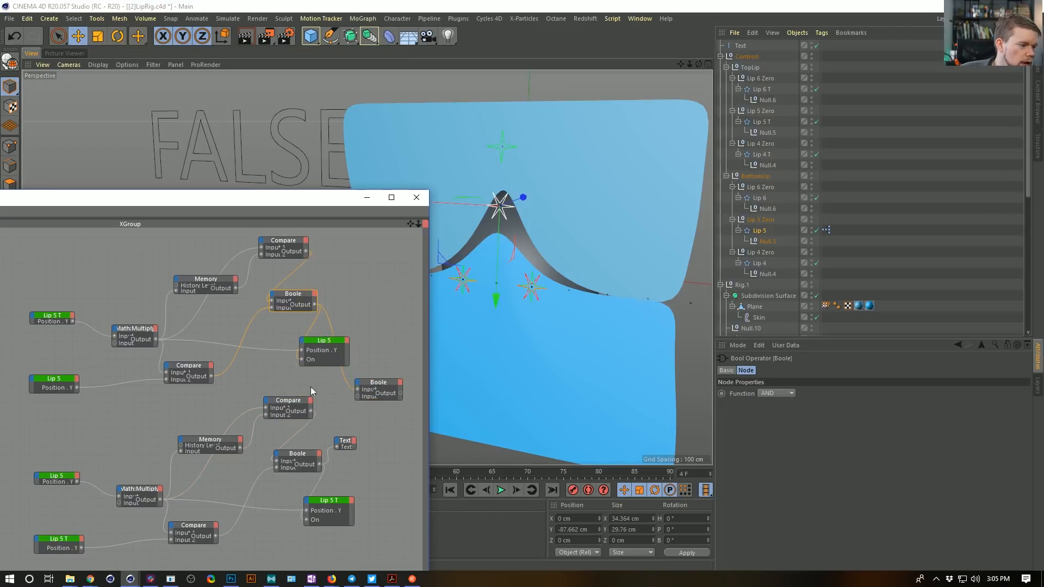
{"action": "right_click", "coordinate": [344, 426]}
{"action": "mouse_move", "coordinate": [363, 430]}
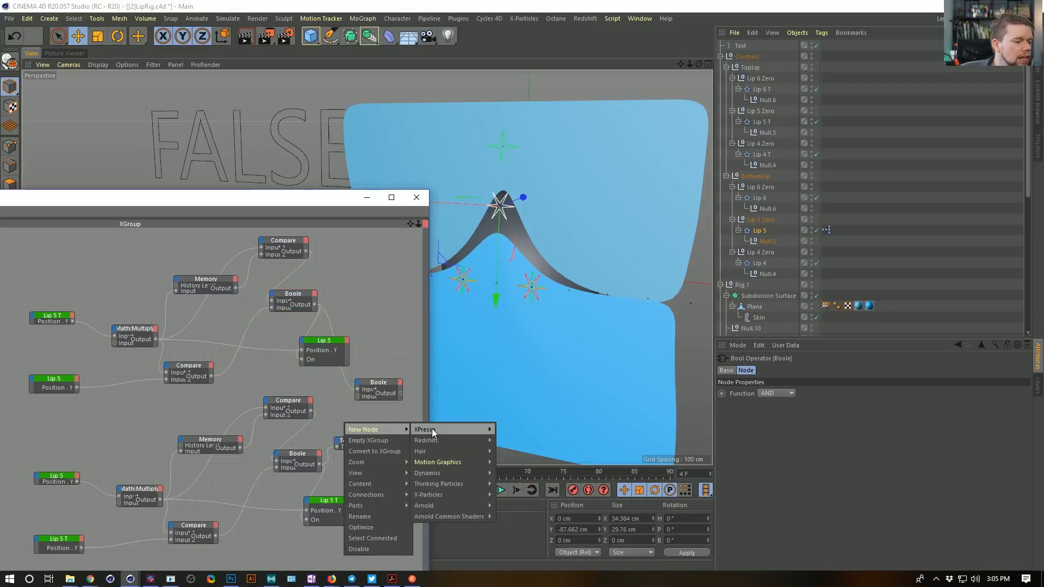
{"action": "mouse_move", "coordinate": [433, 429]}
{"action": "mouse_move", "coordinate": [519, 449]}
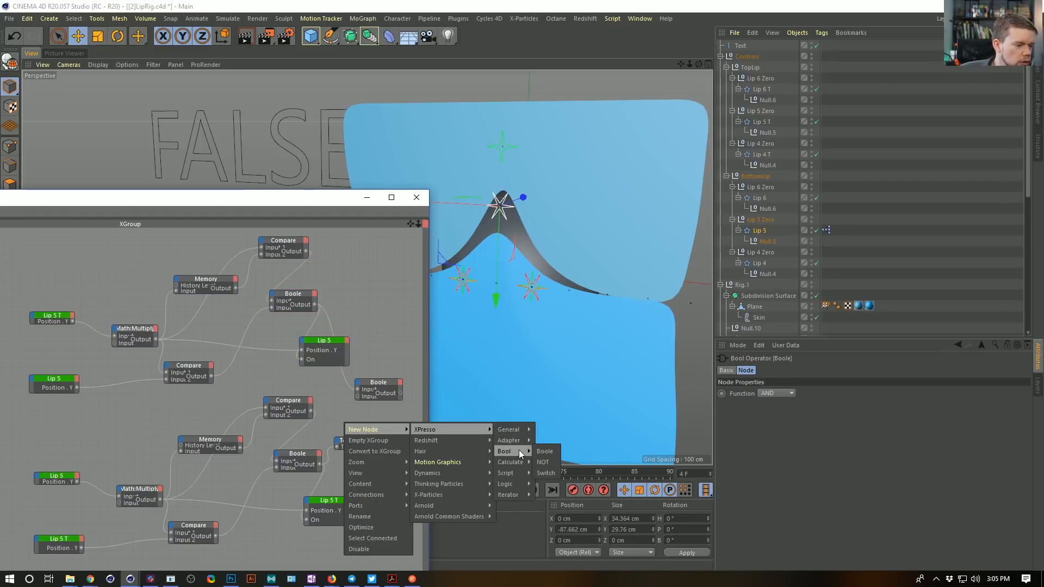
{"action": "left_click", "coordinate": [542, 462]}
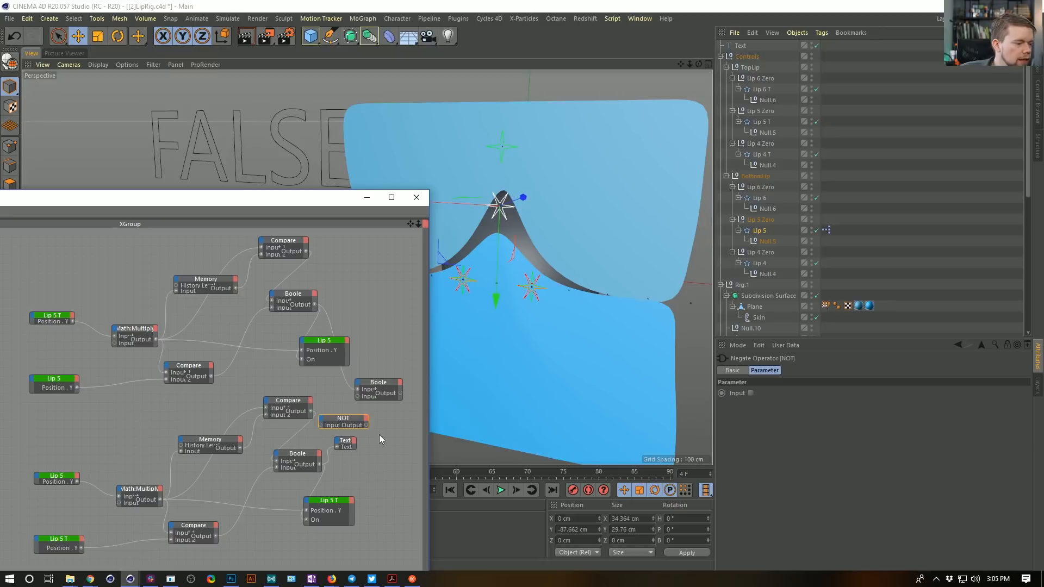
Wire the NOT node into the copied Boole and its output into Lip 5's On port, and space out the nodes.
{"action": "left_click_drag", "start_coordinate": [311, 411], "coordinate": [392, 316]}
{"action": "middle_click_drag", "start_coordinate": [417, 329], "coordinate": [348, 333], "text": "alt"}
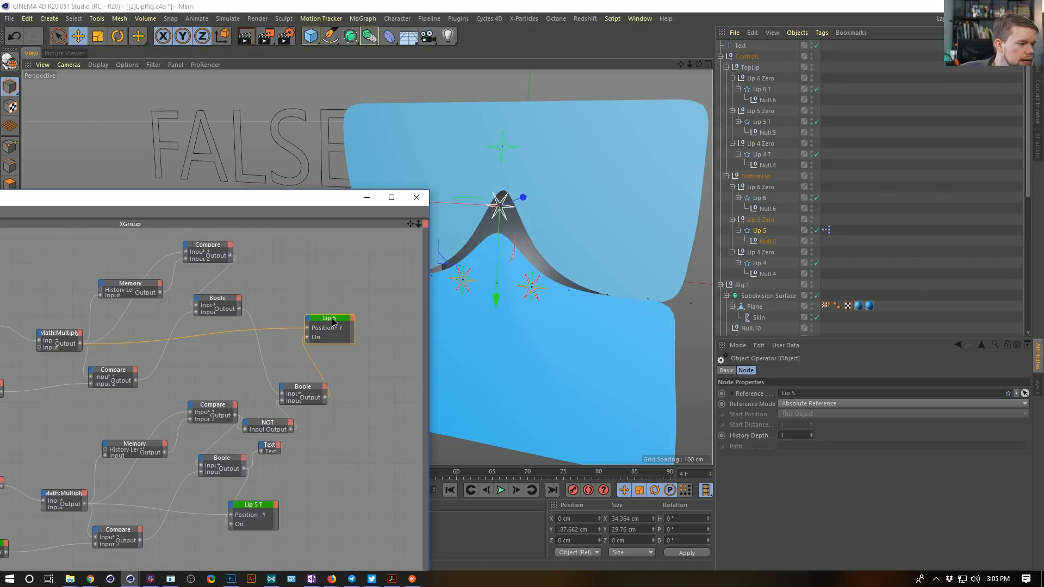
{"action": "left_click_drag", "start_coordinate": [333, 322], "coordinate": [357, 322]}
{"action": "left_click", "coordinate": [193, 298]}
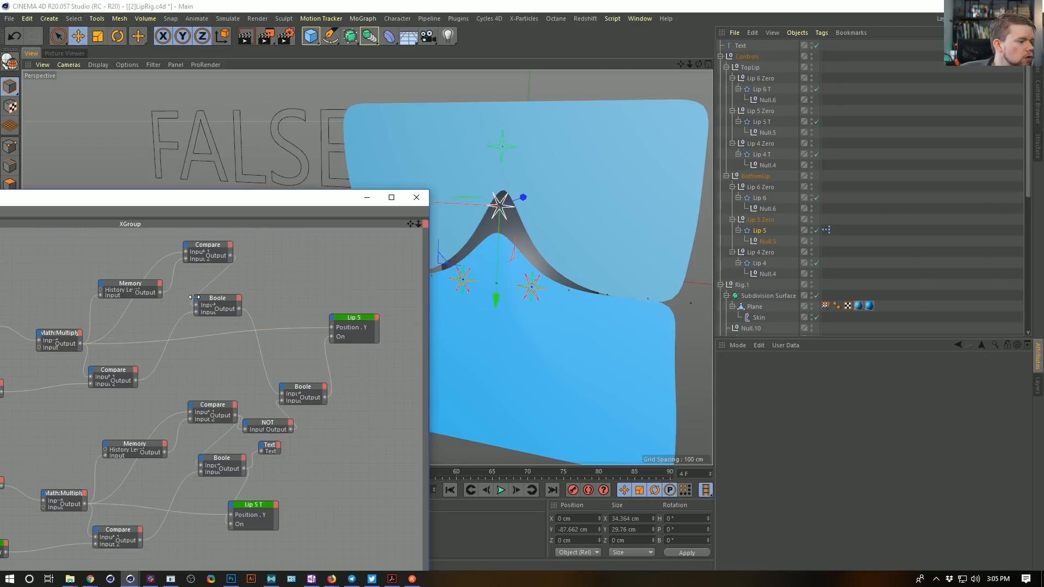
{"action": "left_click", "coordinate": [197, 299]}
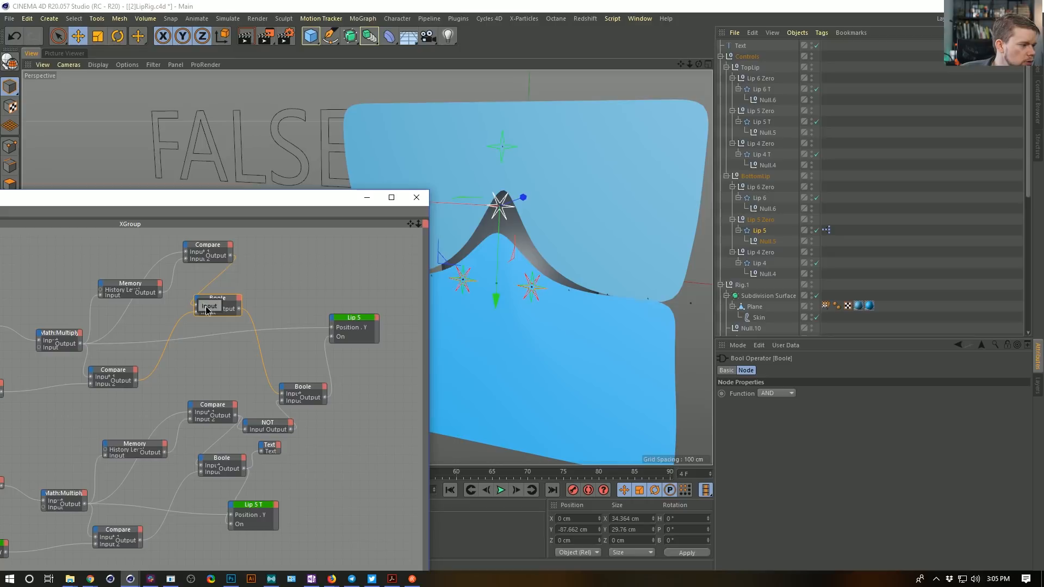
{"action": "left_click_drag", "start_coordinate": [312, 384], "coordinate": [319, 364]}
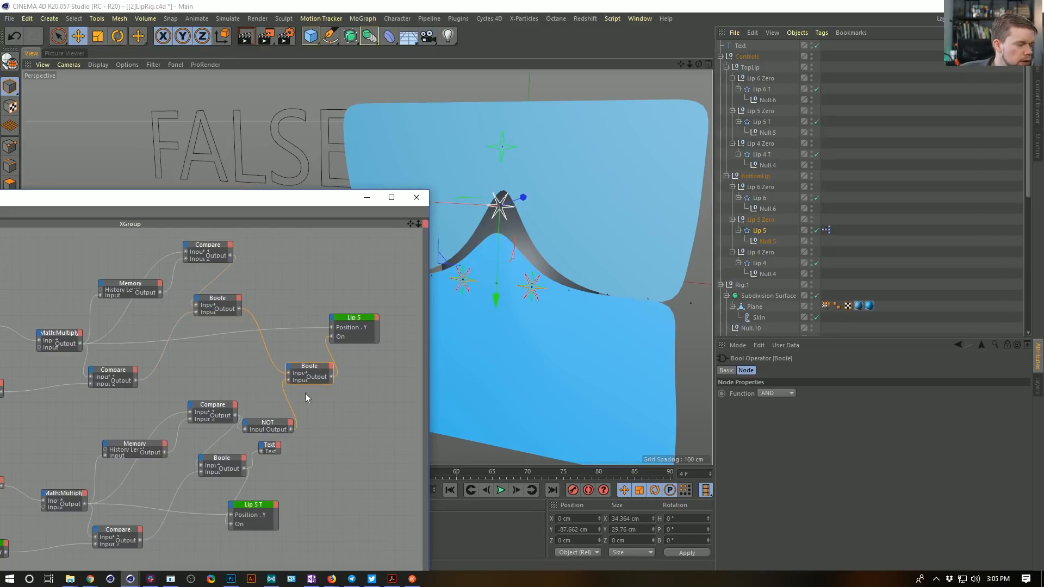
{"action": "left_click", "coordinate": [350, 307]}
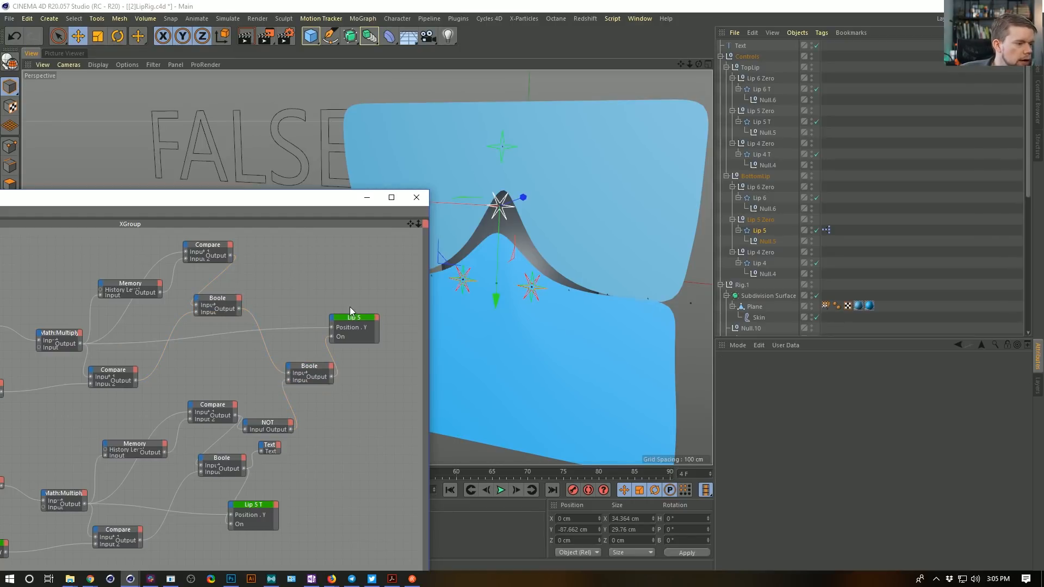
Test the NOT condition by moving Lip 5 T along Y, ending at about 87.7 cm.
{"action": "left_click", "coordinate": [763, 123]}
{"action": "left_click_drag", "start_coordinate": [504, 83], "coordinate": [487, 233]}
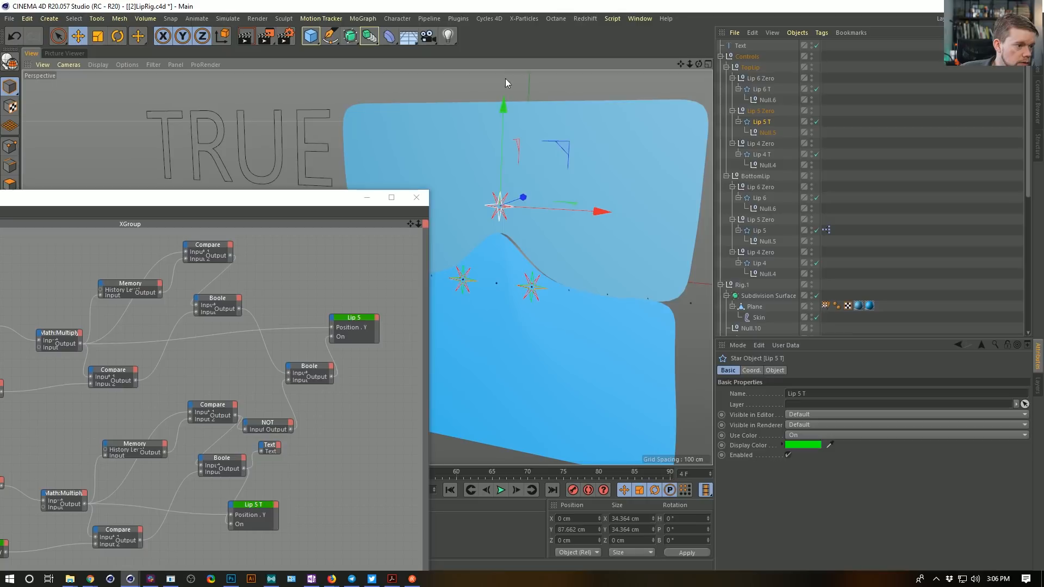
{"action": "left_click_drag", "start_coordinate": [503, 119], "coordinate": [502, 168]}
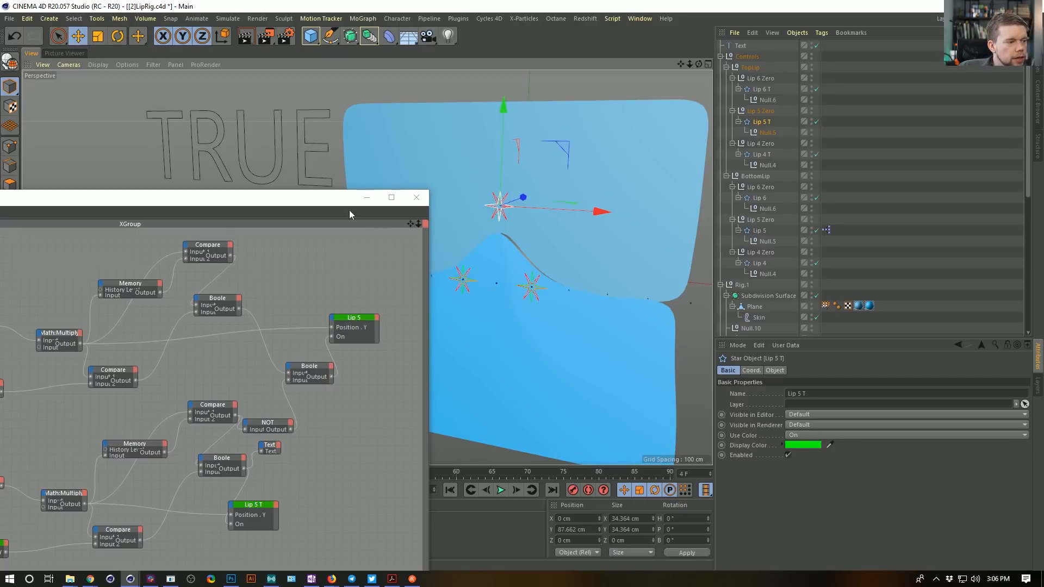
Delete the extra Boole, the NOT node and the entire lower network, and connect the remaining Boole to Lip 5's On port.
{"action": "left_click_drag", "start_coordinate": [354, 197], "coordinate": [436, 95]}
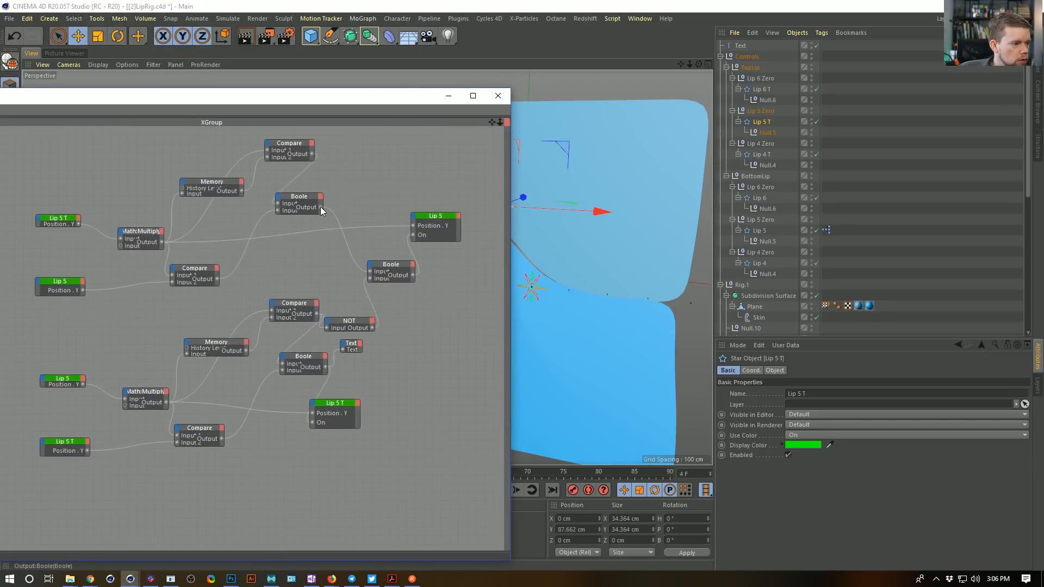
{"action": "left_click_drag", "start_coordinate": [417, 240], "coordinate": [323, 357]}
{"action": "key", "text": "Delete"}
{"action": "left_click_drag", "start_coordinate": [406, 312], "coordinate": [3, 550]}
{"action": "key", "text": "Delete"}
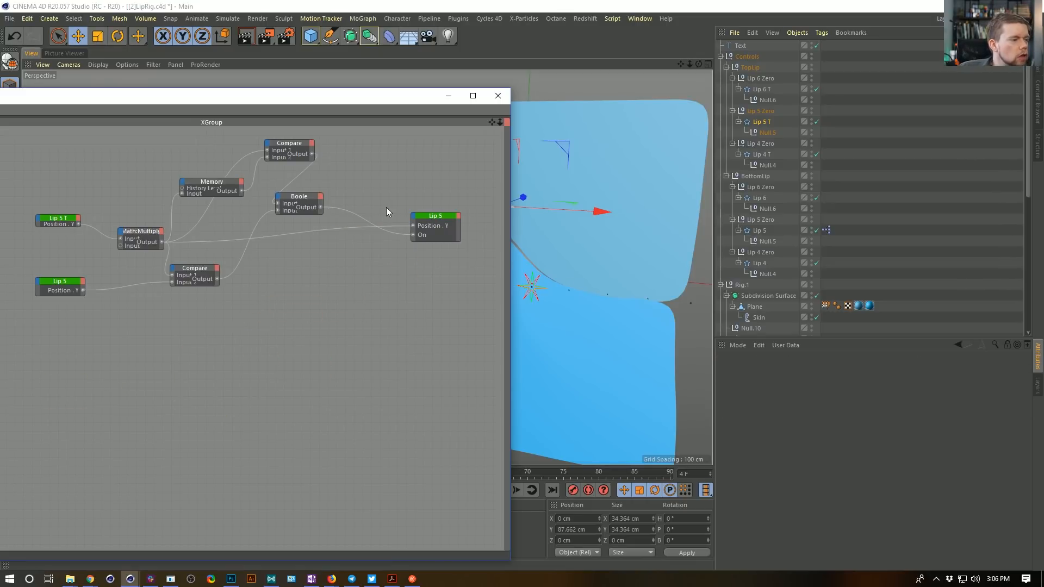
Copy Lip 5's XPresso tag onto Lip 5 T and swap its references, with Lip 5 feeding Multiply and Lip 5 T for Compare and output.
{"action": "left_click", "coordinate": [827, 231]}
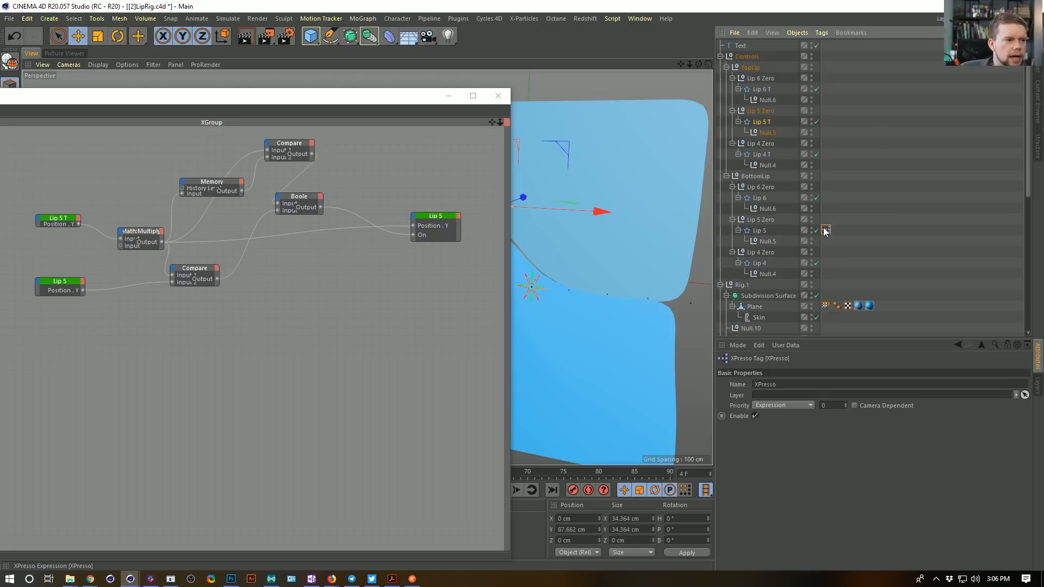
{"action": "left_click_drag", "start_coordinate": [844, 218], "coordinate": [828, 122], "text": "ctrl"}
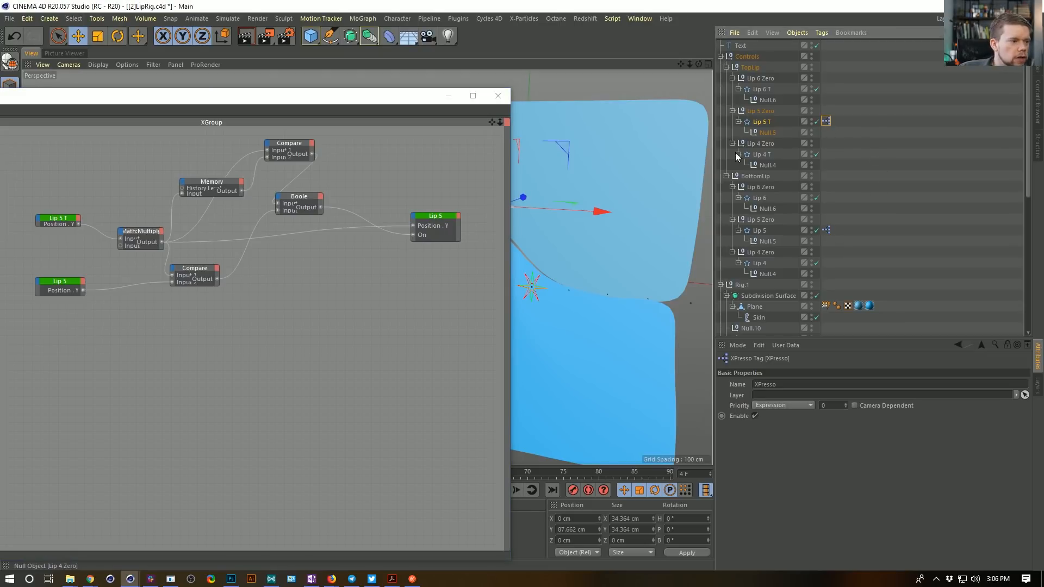
{"action": "left_click_drag", "start_coordinate": [763, 120], "coordinate": [436, 227]}
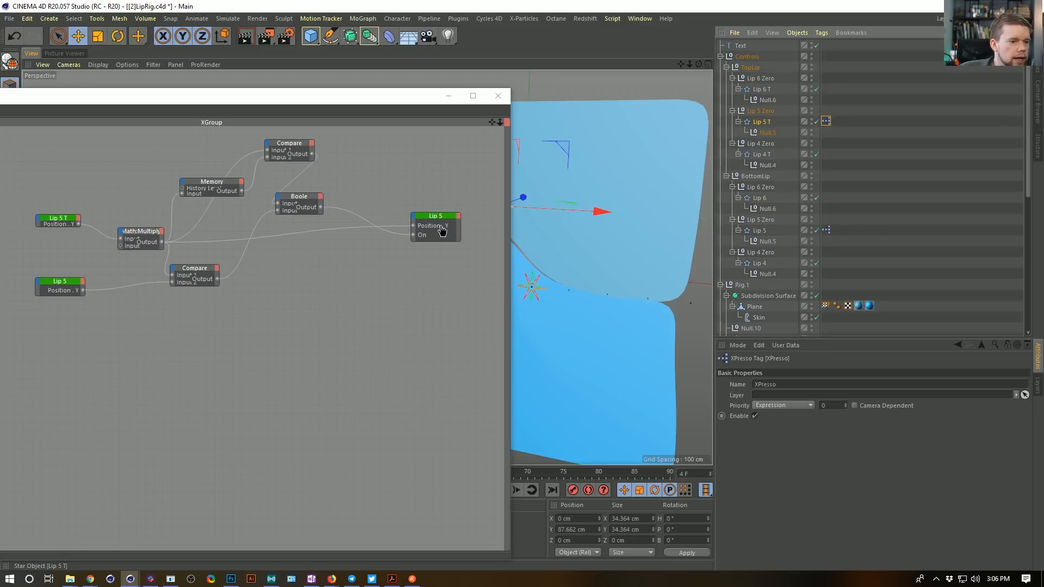
{"action": "left_click_drag", "start_coordinate": [764, 125], "coordinate": [74, 292]}
{"action": "left_click_drag", "start_coordinate": [765, 233], "coordinate": [50, 224]}
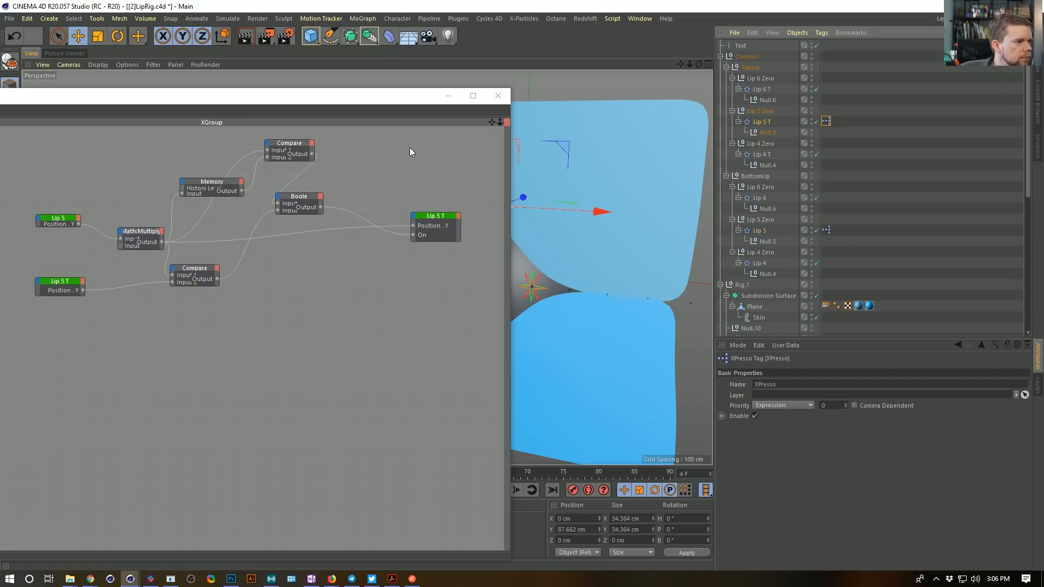
Test both tags by lowering Lip 5 T along Y to about 69.2 cm and raising Lip 5 to about -44.5 cm.
{"action": "left_click_drag", "start_coordinate": [370, 102], "coordinate": [215, 137]}
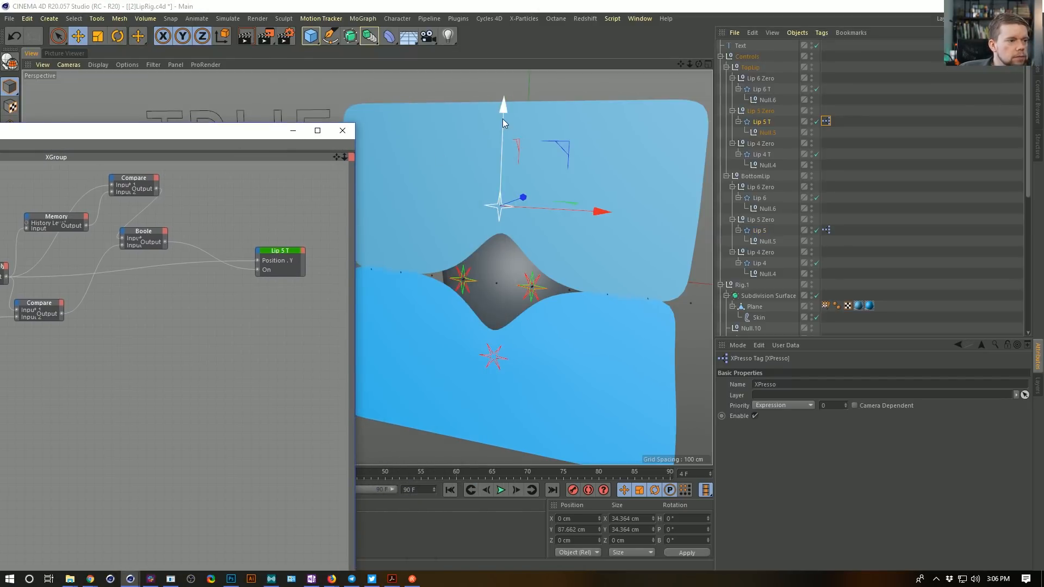
{"action": "left_click_drag", "start_coordinate": [504, 116], "coordinate": [498, 292]}
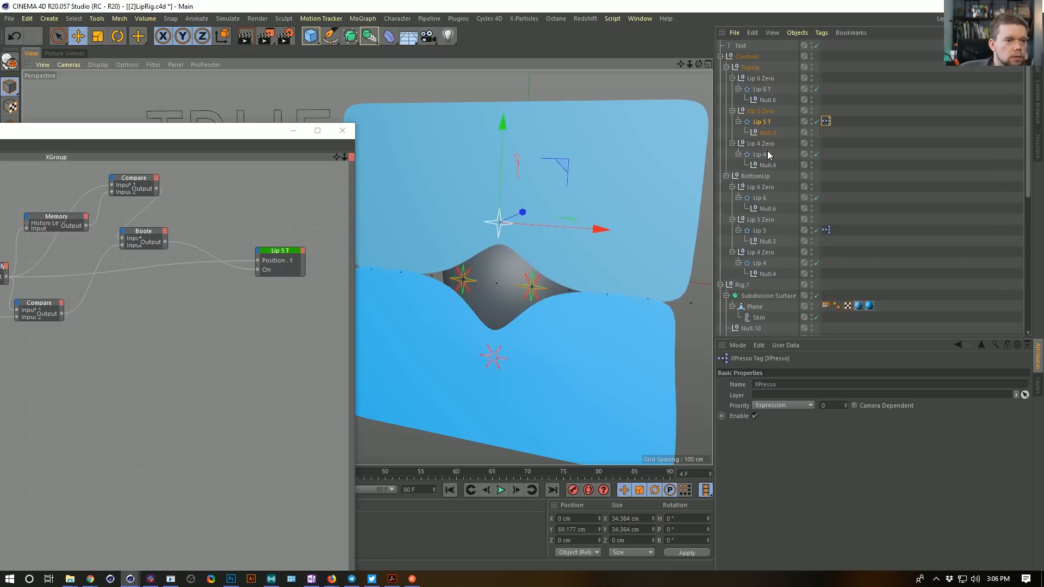
{"action": "left_click", "coordinate": [760, 230]}
{"action": "left_click_drag", "start_coordinate": [493, 409], "coordinate": [496, 303]}
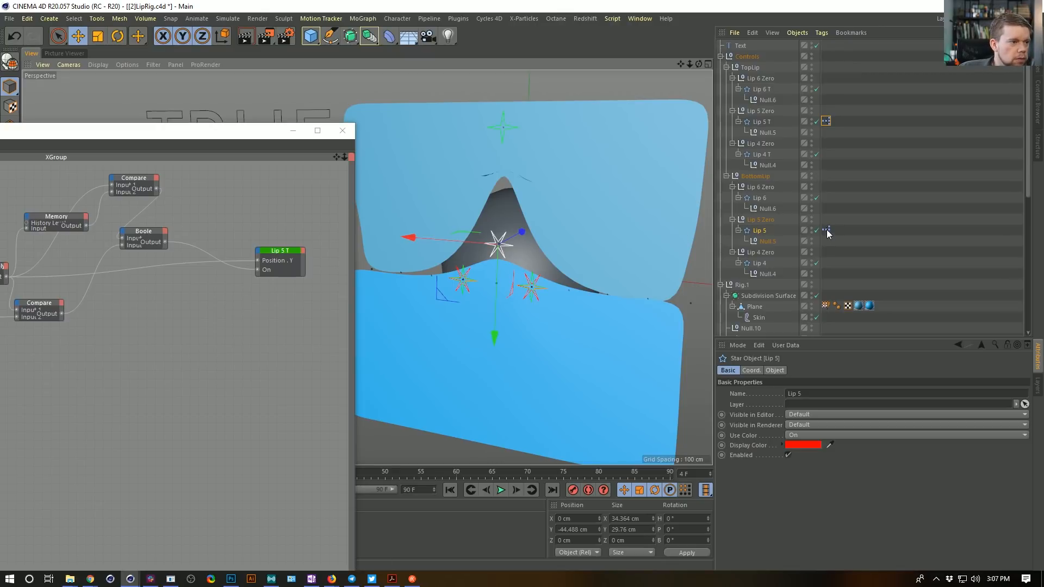
Test the pushing again by lowering Lip 5 T to about 84.2 cm and Lip 5 to about -10.5 cm along Y.
{"action": "left_click", "coordinate": [826, 121]}
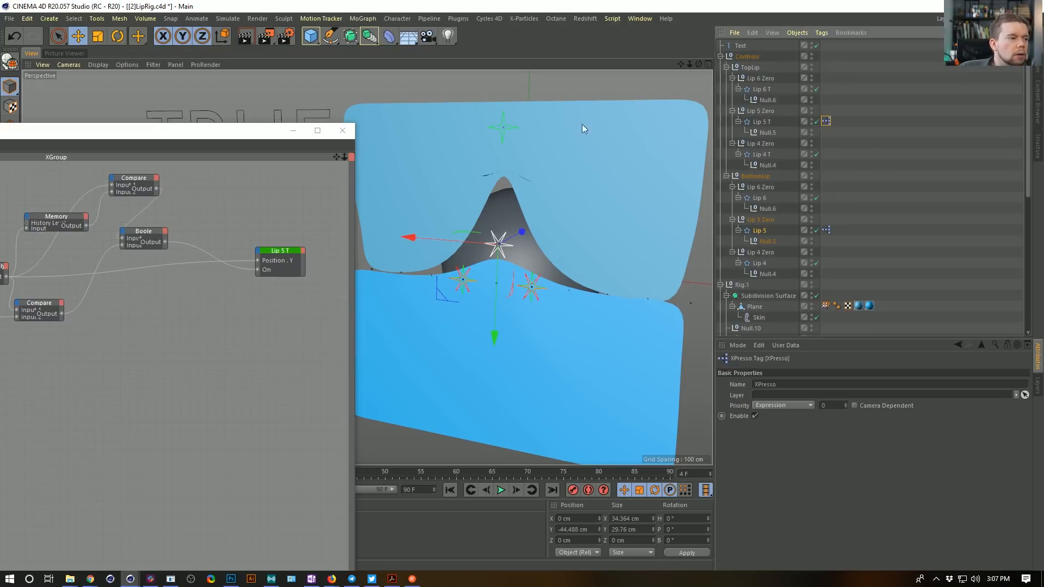
{"action": "left_click", "coordinate": [750, 233]}
{"action": "left_click", "coordinate": [761, 122]}
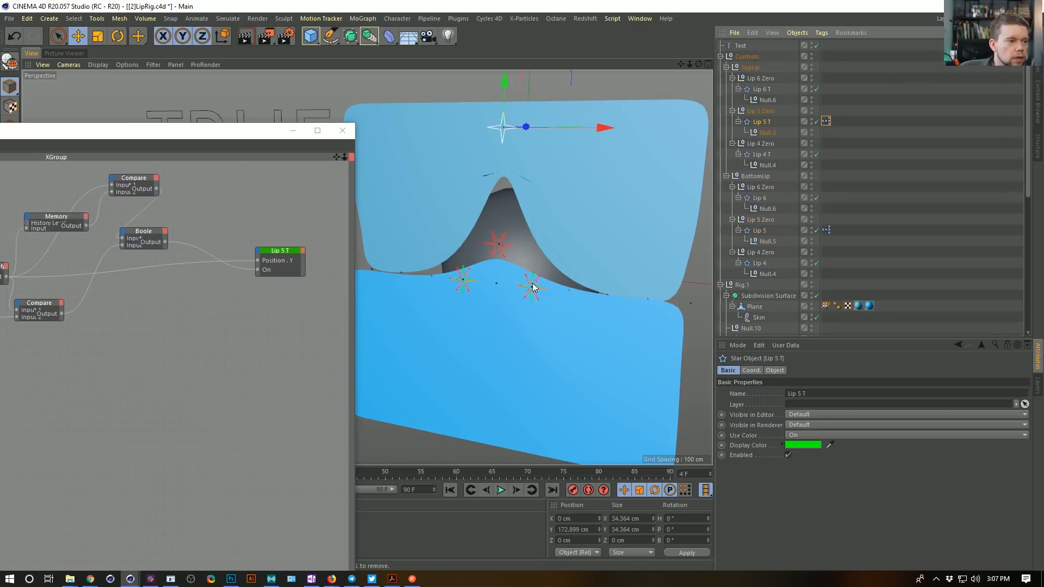
{"action": "left_click_drag", "start_coordinate": [495, 80], "coordinate": [476, 460]}
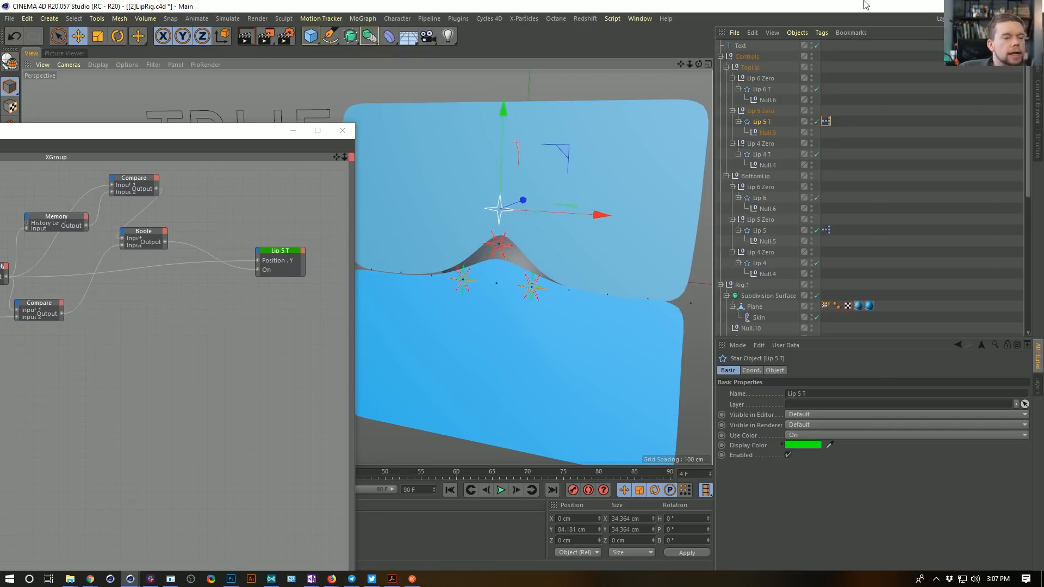
{"action": "left_click", "coordinate": [759, 231]}
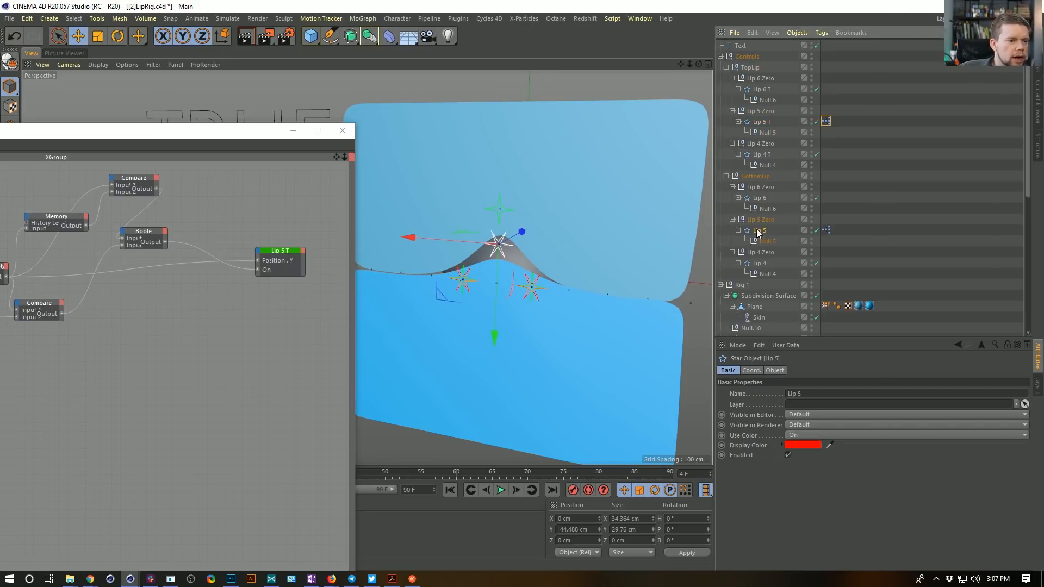
{"action": "left_click_drag", "start_coordinate": [497, 315], "coordinate": [493, 355]}
Set the priority of Lip 5 T's XPresso tag to 1 and test it by moving Lip 5 T and Lip 5 along Y.
{"action": "left_click", "coordinate": [826, 121]}
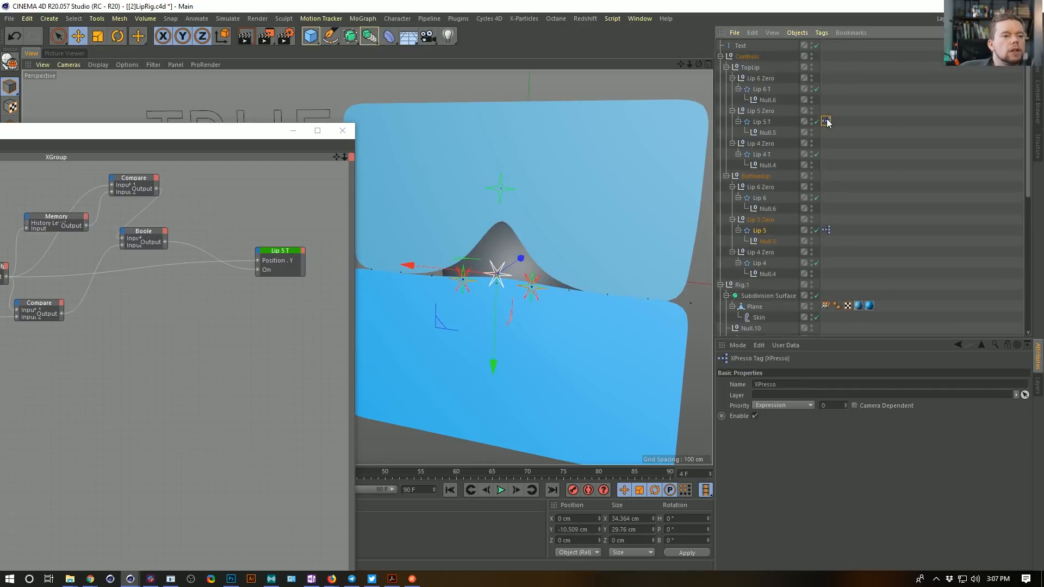
{"action": "left_click", "coordinate": [847, 403]}
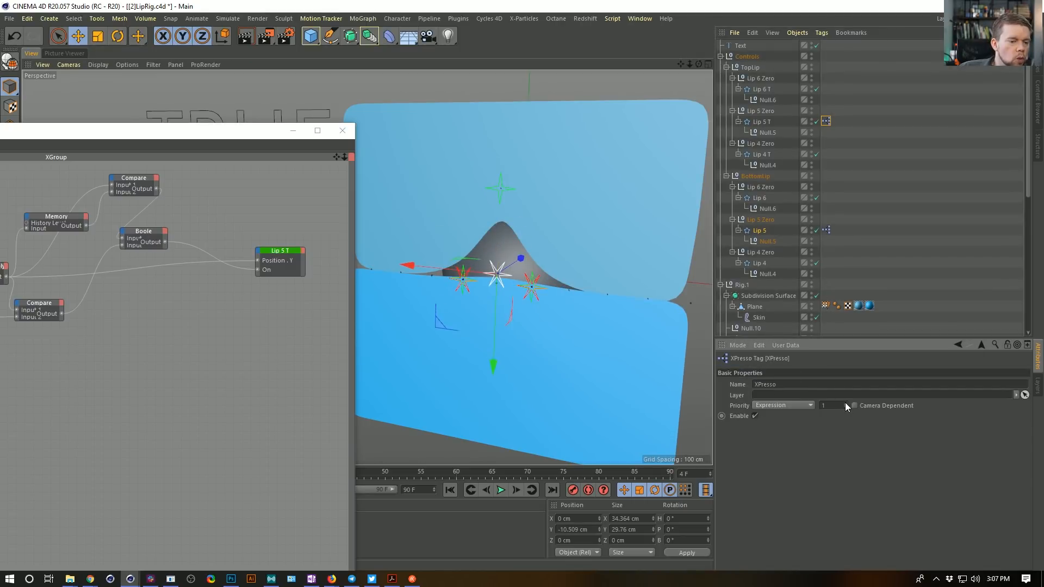
{"action": "left_click", "coordinate": [761, 122]}
{"action": "left_click_drag", "start_coordinate": [500, 142], "coordinate": [514, 112]}
{"action": "left_click", "coordinate": [761, 220]}
{"action": "left_click", "coordinate": [760, 231]}
{"action": "left_click_drag", "start_coordinate": [499, 390], "coordinate": [556, 276]}
{"action": "left_click", "coordinate": [559, 261]}
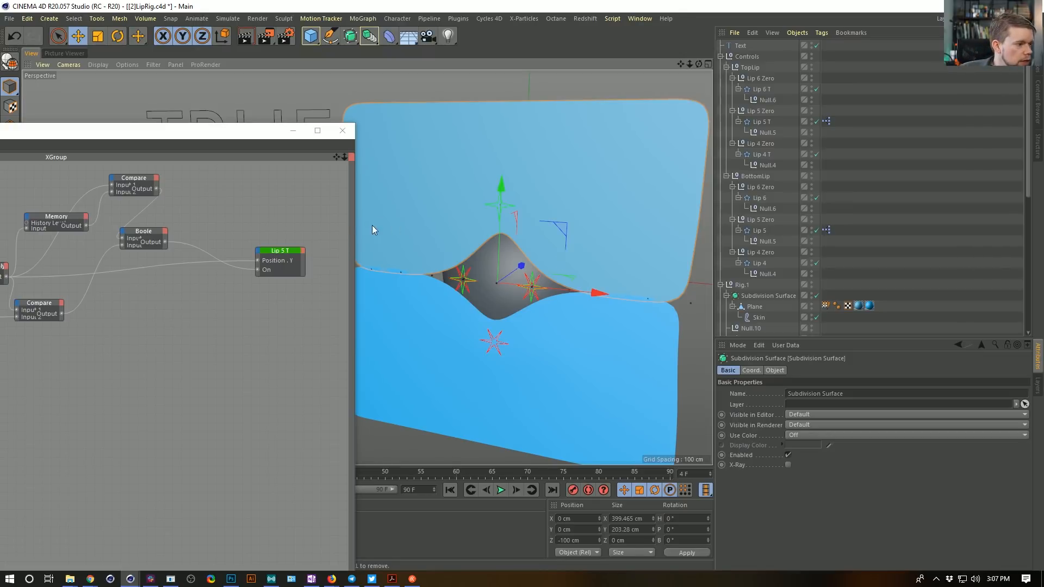
Set the priority of Lip 5 T's XPresso tag back to 0 and show its whole network.
{"action": "left_click", "coordinate": [827, 121]}
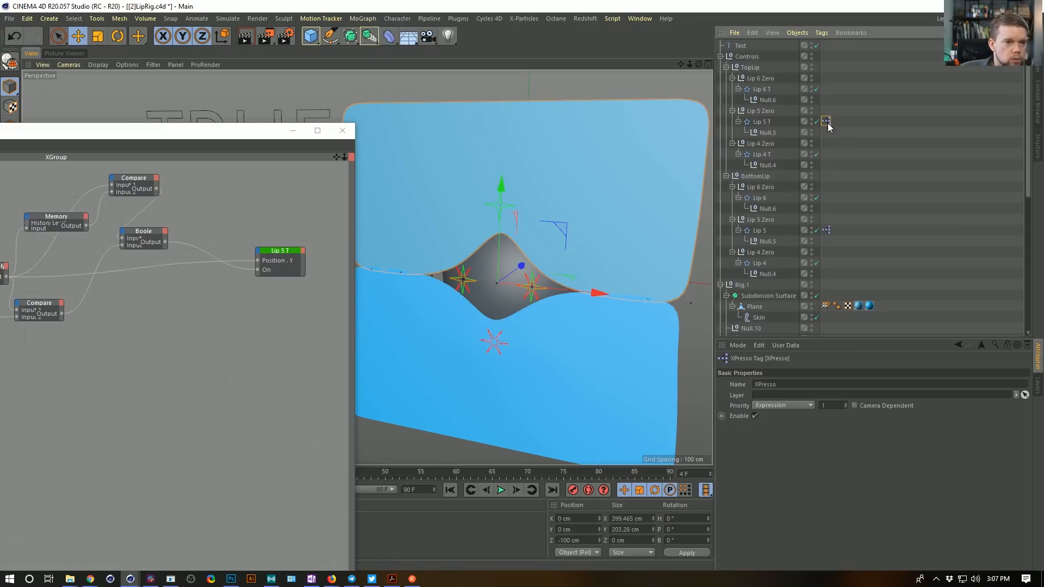
{"action": "left_click", "coordinate": [845, 408]}
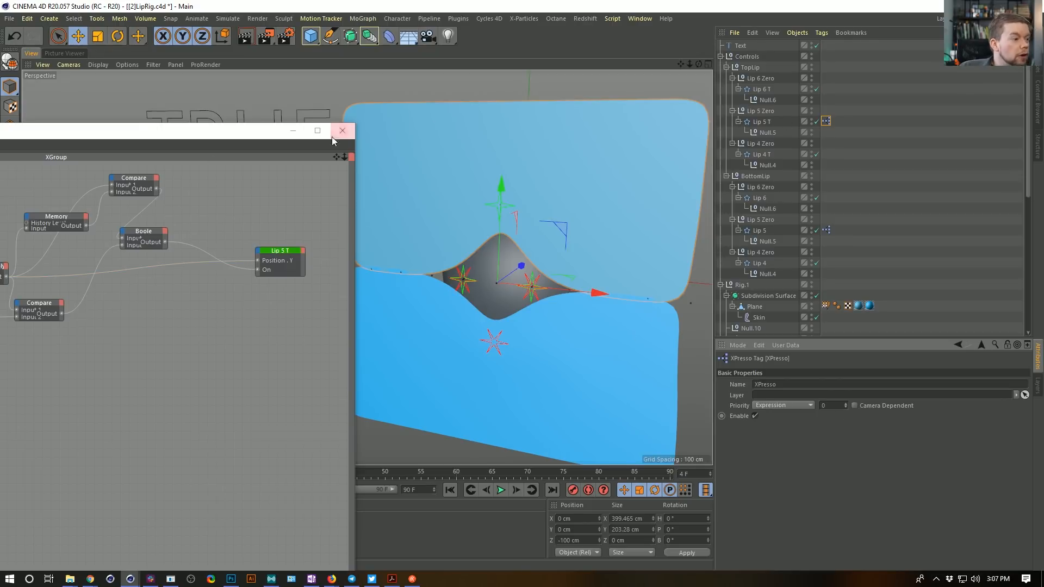
{"action": "left_click_drag", "start_coordinate": [262, 134], "coordinate": [377, 58]}
{"action": "left_click_drag", "start_coordinate": [471, 125], "coordinate": [553, 125]}
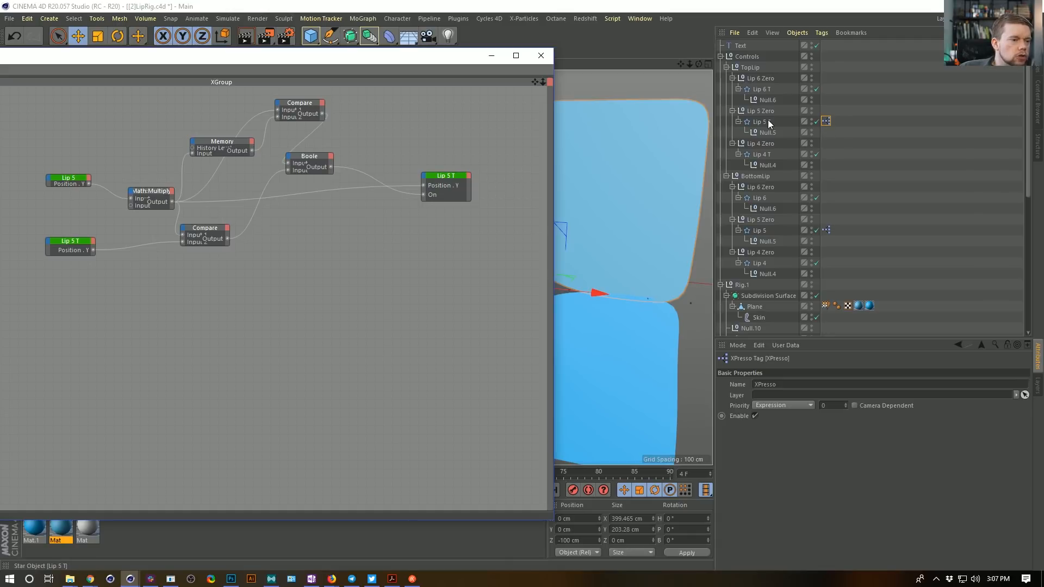
Add Lip 5's XPresso tag as a node in Lip 5 T's network, below the Lip 5 T output node.
{"action": "left_click_drag", "start_coordinate": [396, 56], "coordinate": [237, 72]}
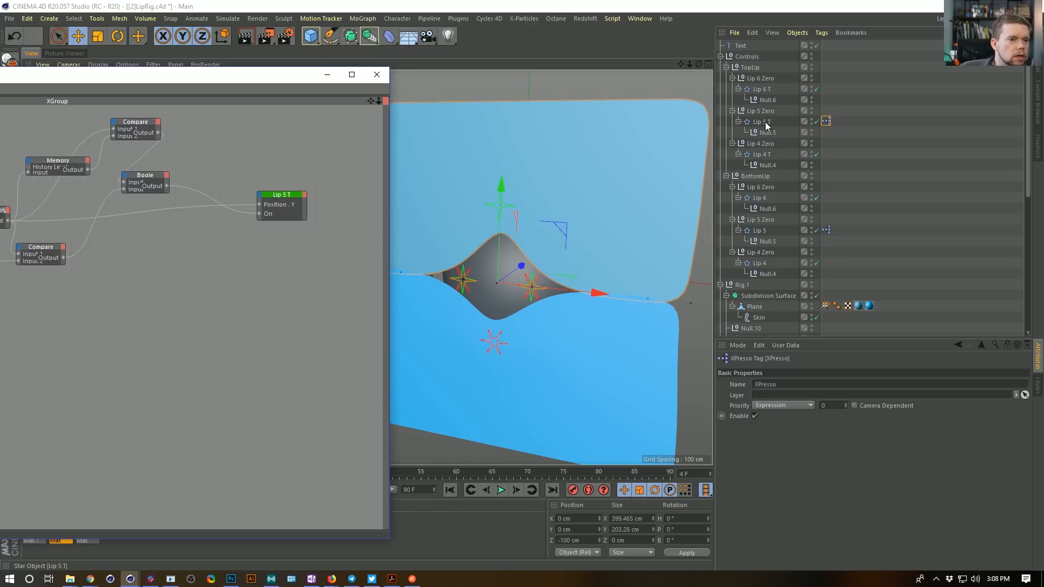
{"action": "left_click", "coordinate": [826, 230]}
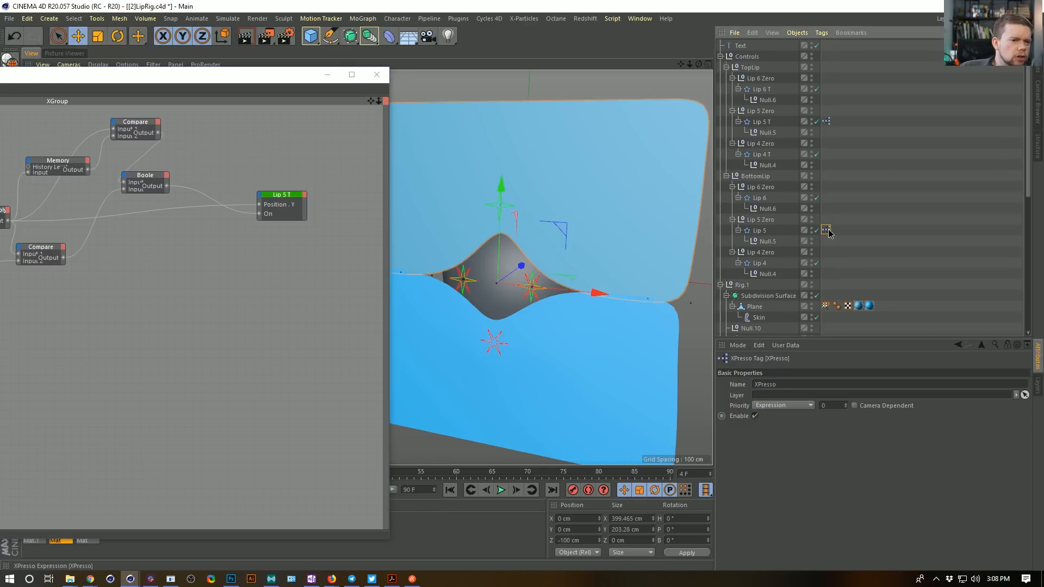
{"action": "left_click_drag", "start_coordinate": [828, 233], "coordinate": [381, 309]}
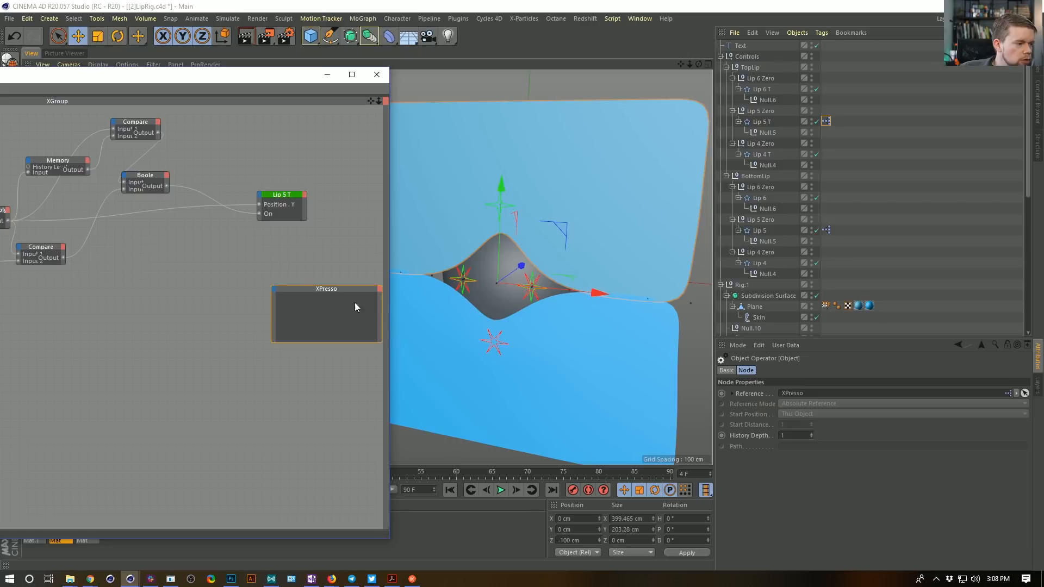
Colour the XPresso node's title a saturated purple with hue 297° and place the node slightly lower in the network.
{"action": "left_click", "coordinate": [726, 370]}
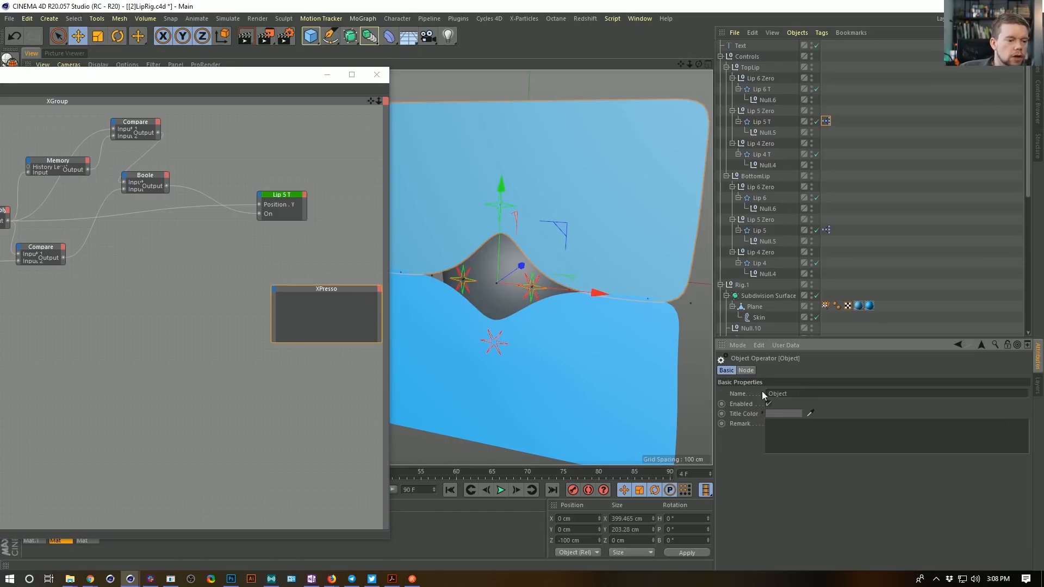
{"action": "left_click", "coordinate": [785, 414]}
{"action": "left_click_drag", "start_coordinate": [788, 415], "coordinate": [863, 413]}
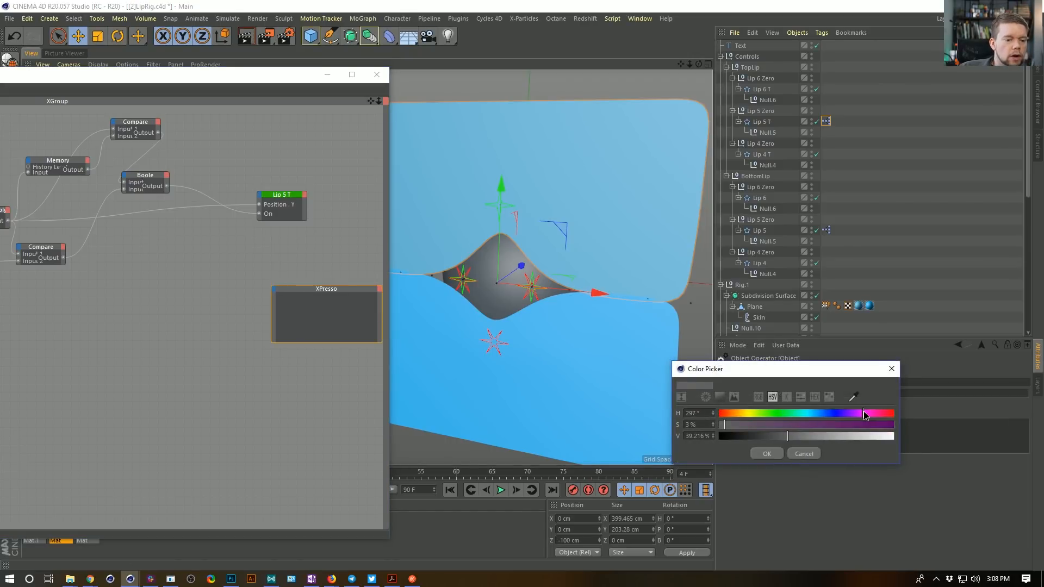
{"action": "left_click", "coordinate": [885, 425]}
{"action": "left_click", "coordinate": [766, 454]}
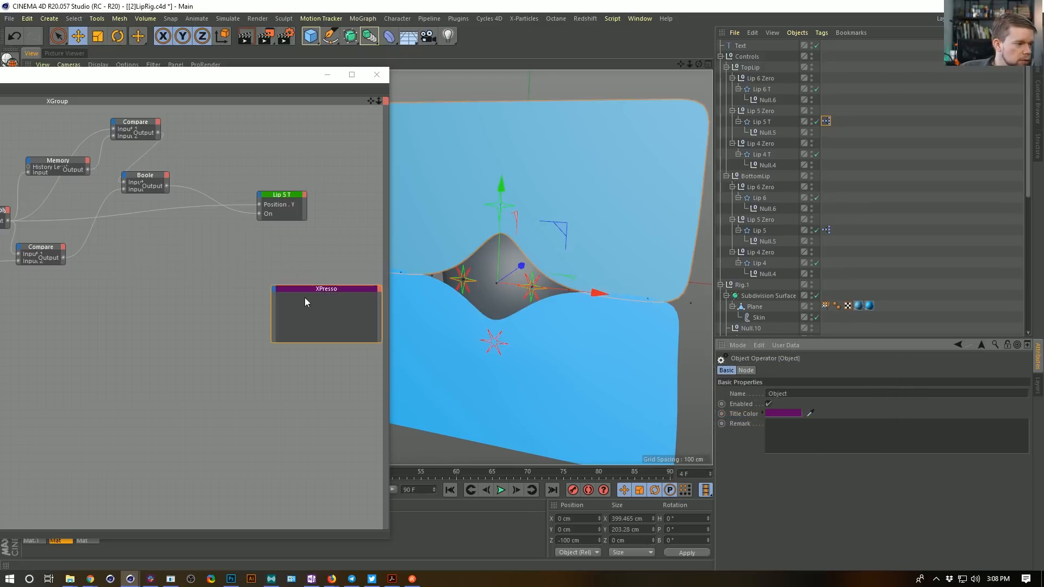
{"action": "left_click_drag", "start_coordinate": [324, 296], "coordinate": [301, 324]}
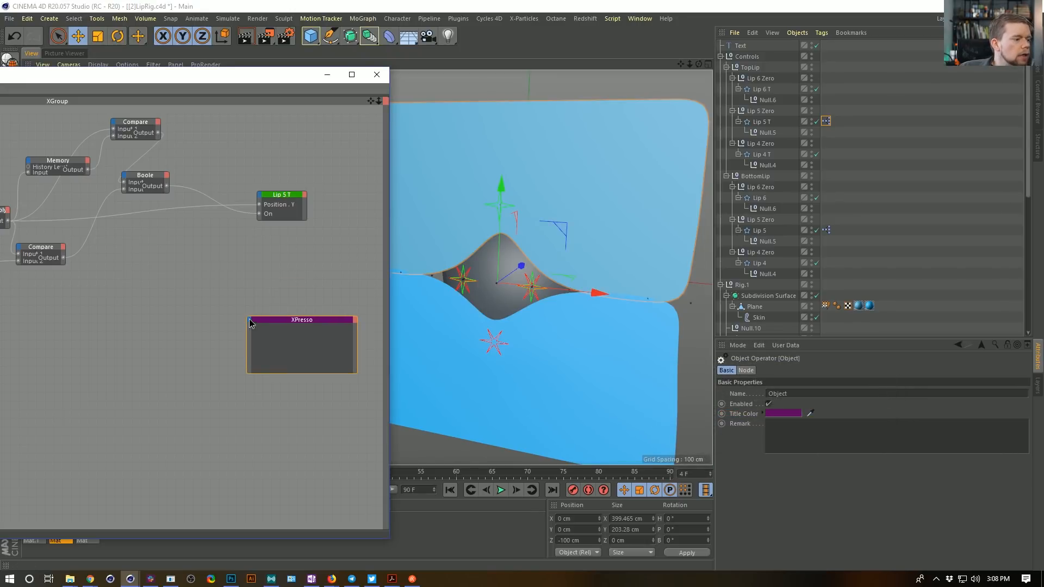
Add an Enable input port to the XPresso node and connect the upper Compare node's output to it.
{"action": "left_click", "coordinate": [250, 320]}
{"action": "mouse_move", "coordinate": [283, 327]}
{"action": "left_click", "coordinate": [322, 326]}
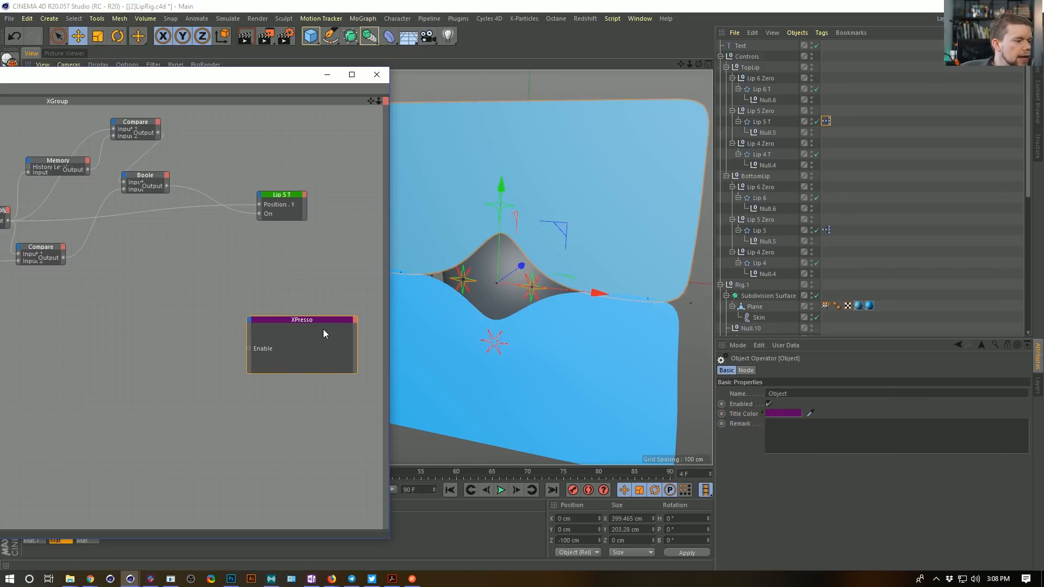
{"action": "middle_click_drag", "start_coordinate": [256, 273], "coordinate": [307, 259], "text": "alt"}
{"action": "left_click_drag", "start_coordinate": [385, 253], "coordinate": [500, 252]}
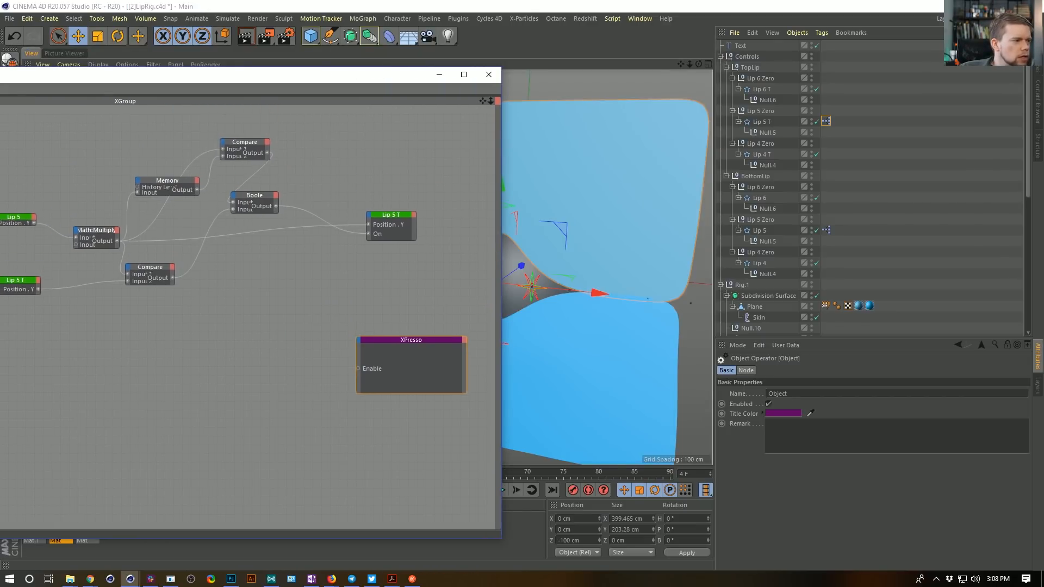
{"action": "left_click_drag", "start_coordinate": [266, 154], "coordinate": [357, 369]}
Test the Enable connection by lowering Lip 5 T along Y to about 61.8 cm.
{"action": "left_click_drag", "start_coordinate": [380, 82], "coordinate": [177, 151]}
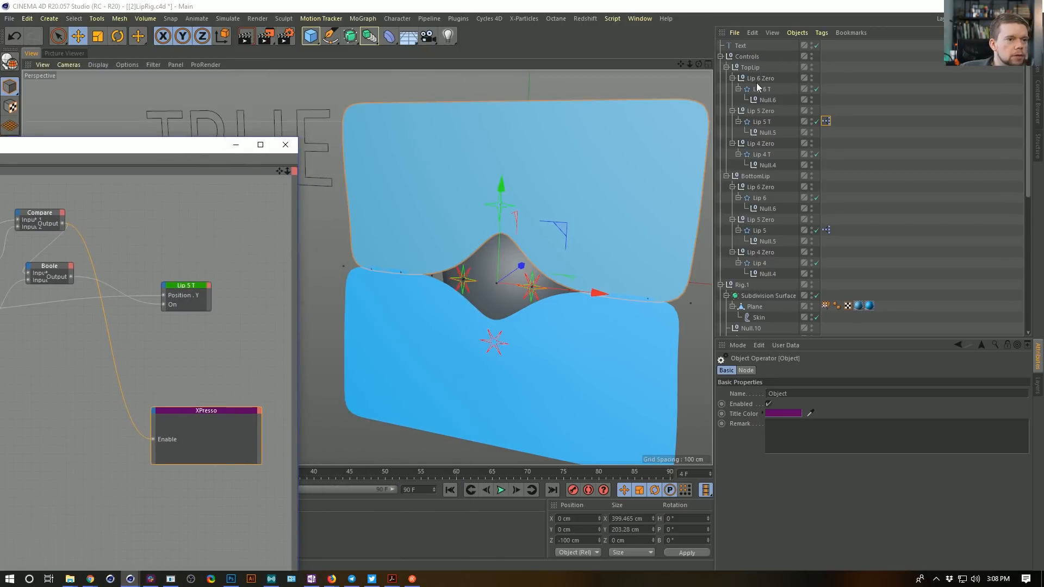
{"action": "left_click", "coordinate": [761, 122]}
{"action": "left_click_drag", "start_coordinate": [502, 129], "coordinate": [507, 292]}
{"action": "key", "text": "ctrl+z"}
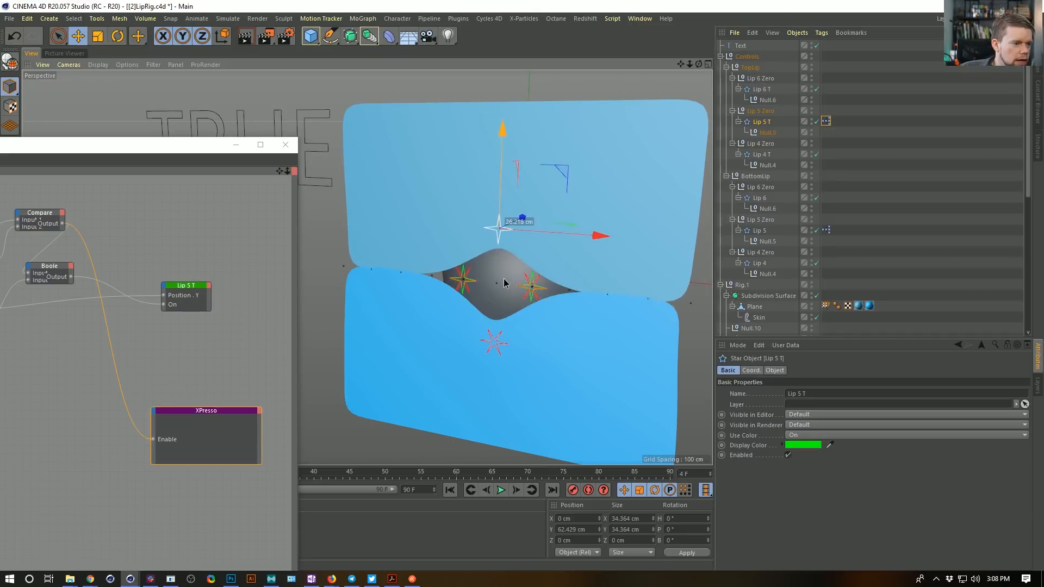
Add a NOT node and wire it between the upper Compare node's output and the XPresso node's Enable port.
{"action": "right_click", "coordinate": [77, 343]}
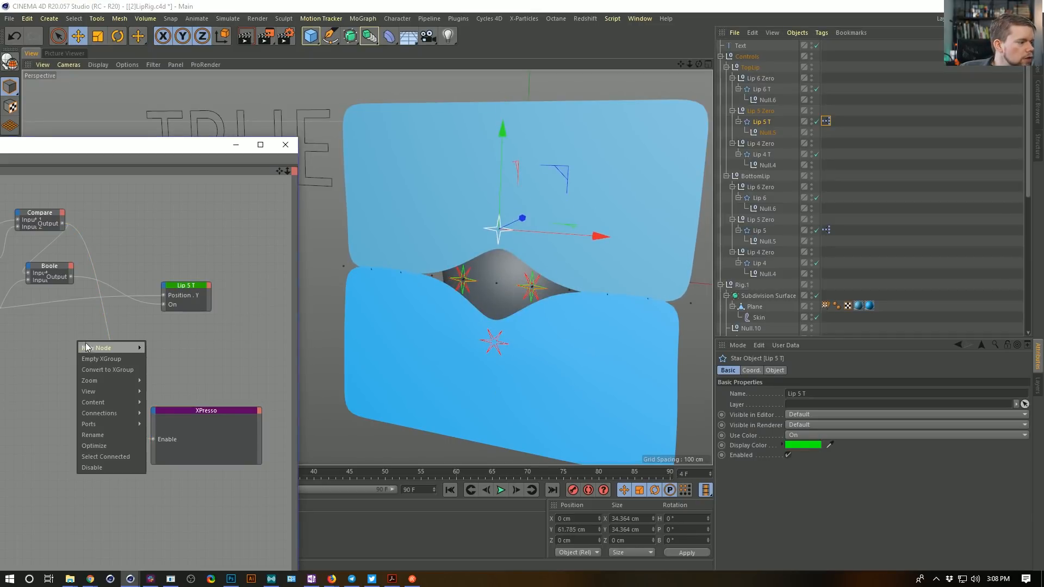
{"action": "mouse_move", "coordinate": [109, 348]}
{"action": "mouse_move", "coordinate": [184, 349]}
{"action": "mouse_move", "coordinate": [242, 371]}
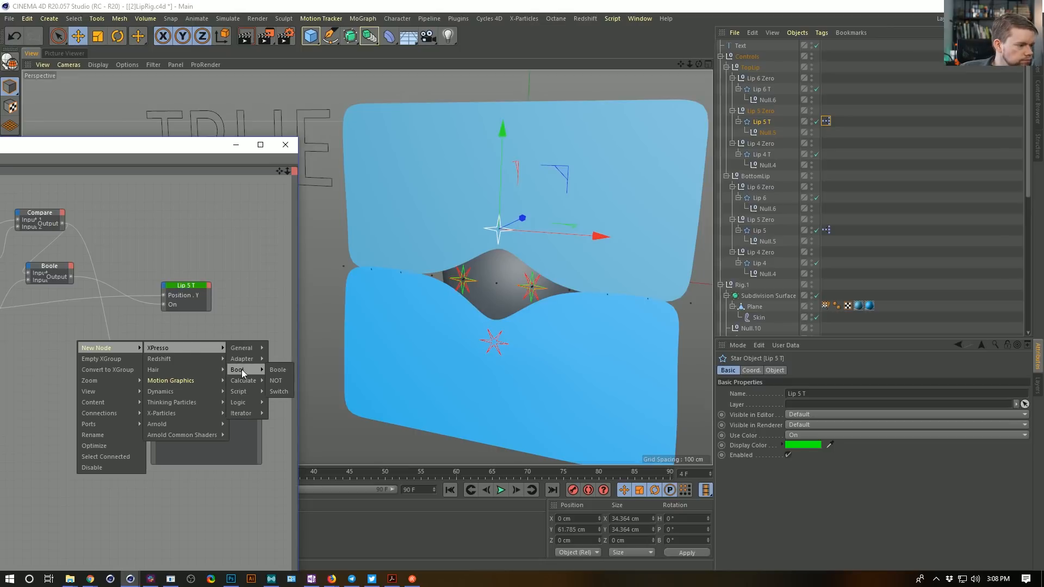
{"action": "left_click", "coordinate": [276, 381]}
{"action": "mouse_move", "coordinate": [63, 227]}
{"action": "left_mouse_down"}
{"action": "mouse_move", "coordinate": [68, 345]}
{"action": "mouse_move", "coordinate": [54, 348]}
{"action": "mouse_move", "coordinate": [72, 238]}
{"action": "mouse_move", "coordinate": [61, 229]}
{"action": "left_mouse_up"}
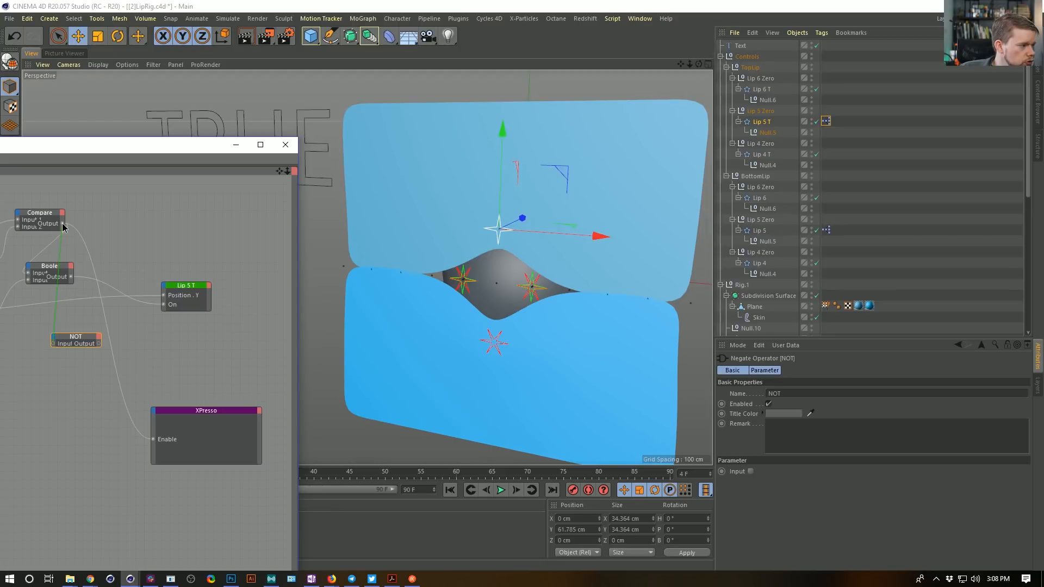
{"action": "left_click_drag", "start_coordinate": [98, 343], "coordinate": [155, 442]}
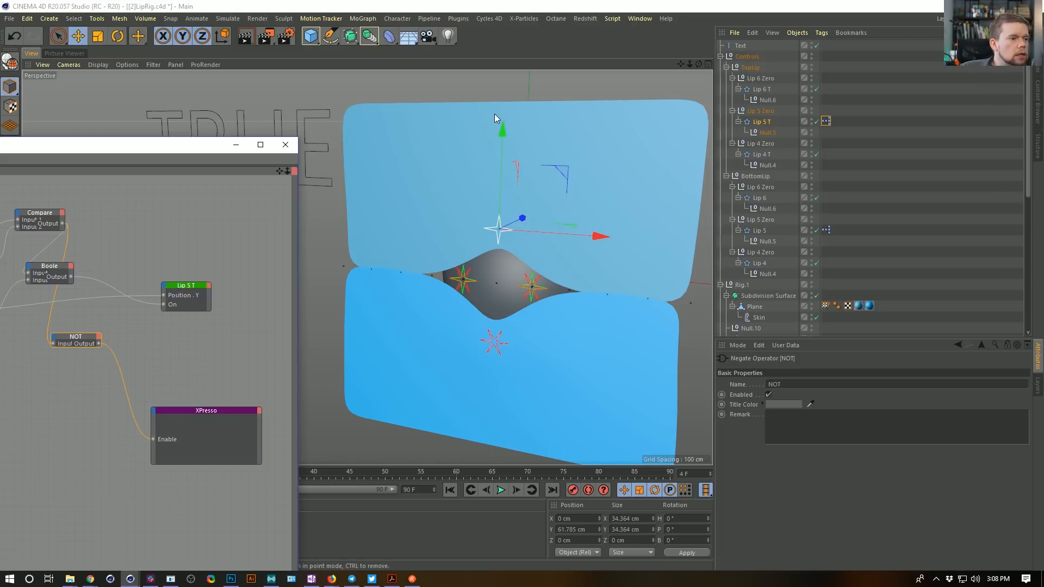
Test the negated Enable condition by raising Lip 5 T along Y to about 88.7 cm, and inspect the node connections.
{"action": "left_click_drag", "start_coordinate": [500, 129], "coordinate": [510, 109]}
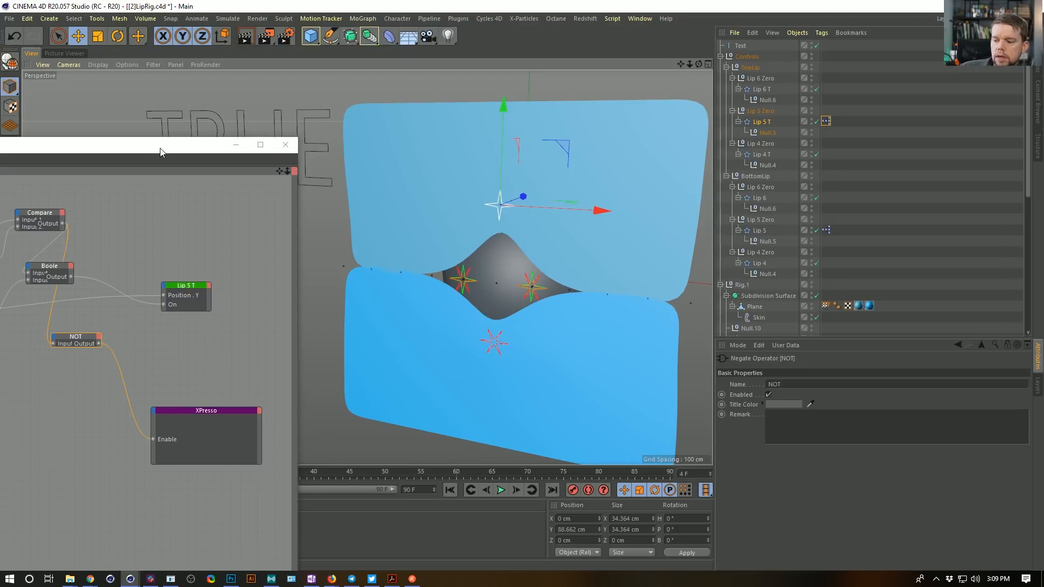
{"action": "left_click_drag", "start_coordinate": [160, 151], "coordinate": [322, 90]}
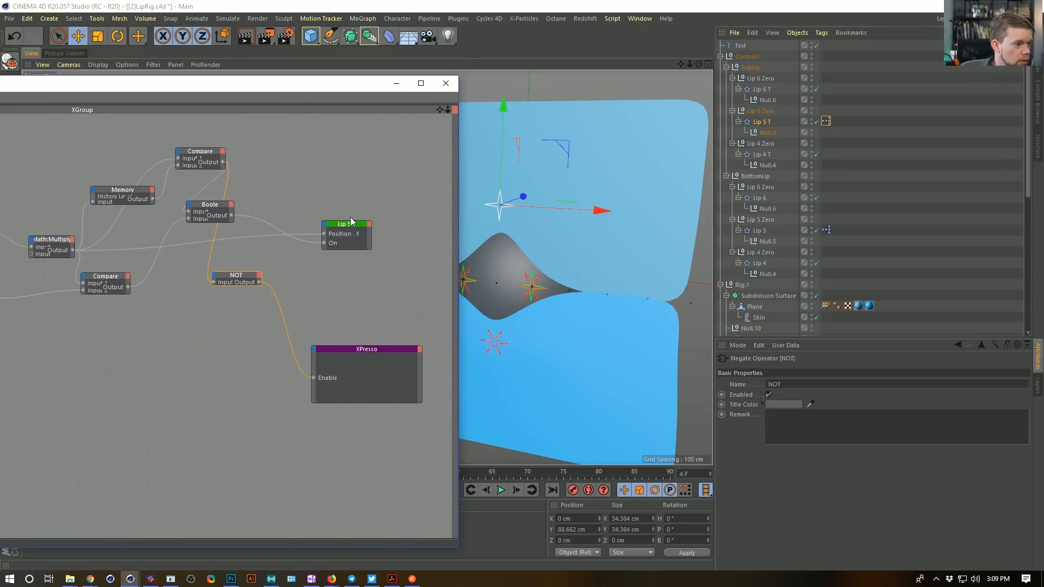
{"action": "left_click_drag", "start_coordinate": [339, 252], "coordinate": [338, 263]}
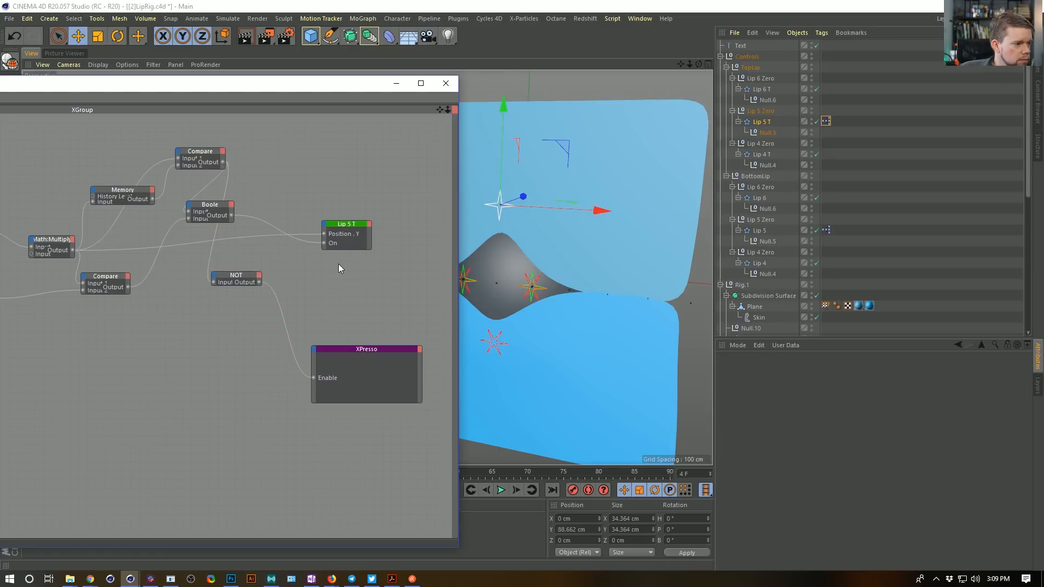
{"action": "left_click", "coordinate": [362, 378]}
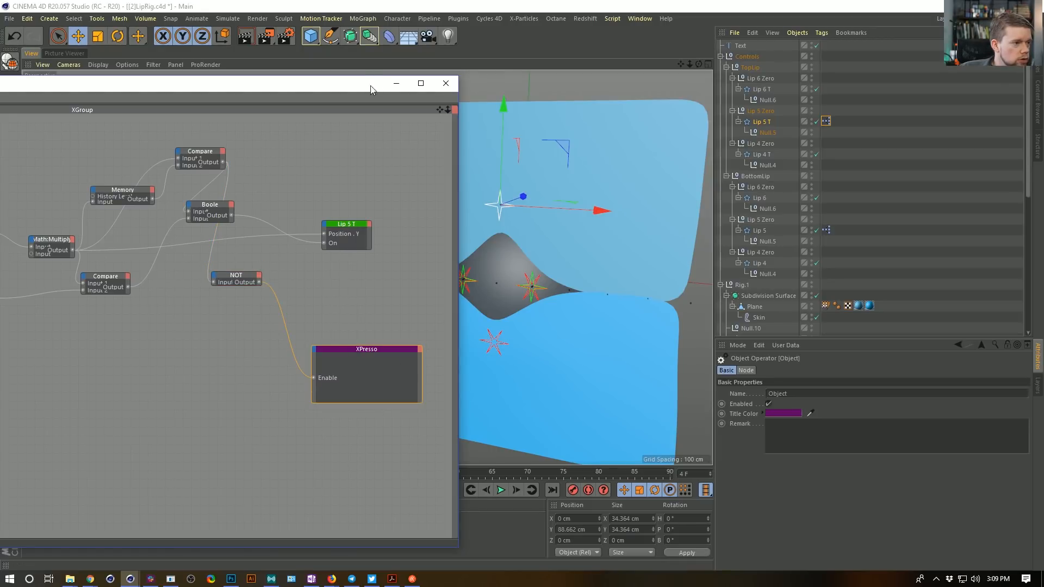
Add the Text object as a node above the Lip 5 T output node and give it a Text input port.
{"action": "left_click_drag", "start_coordinate": [350, 86], "coordinate": [327, 199]}
{"action": "left_click_drag", "start_coordinate": [741, 46], "coordinate": [322, 282]}
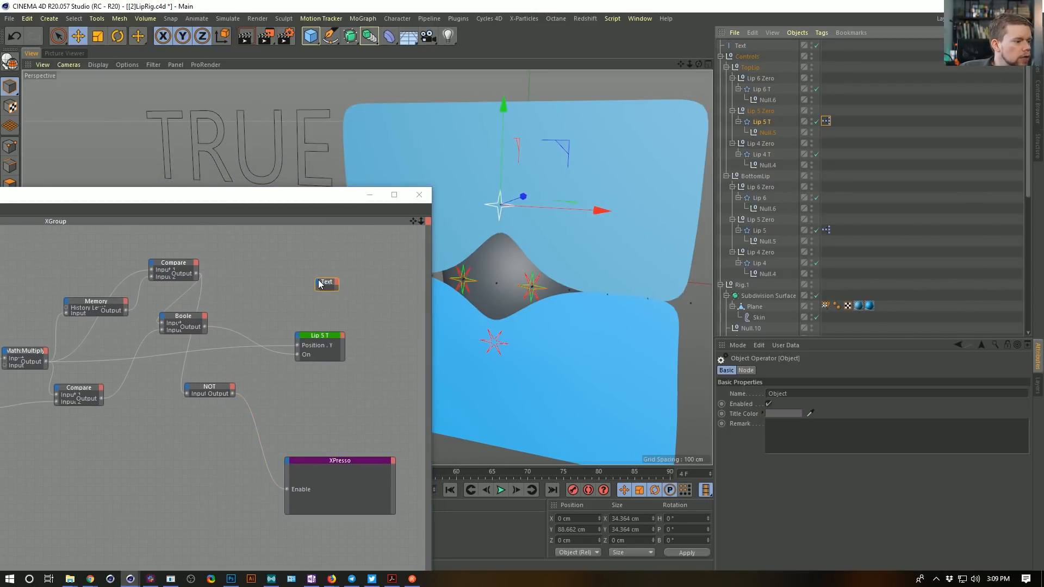
{"action": "left_click", "coordinate": [320, 283]}
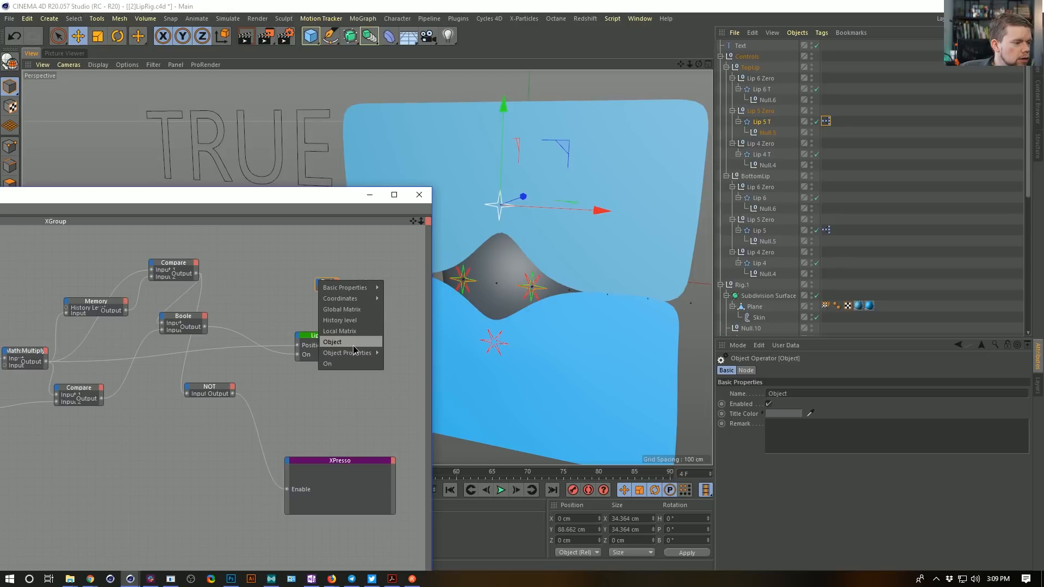
{"action": "left_click", "coordinate": [400, 475]}
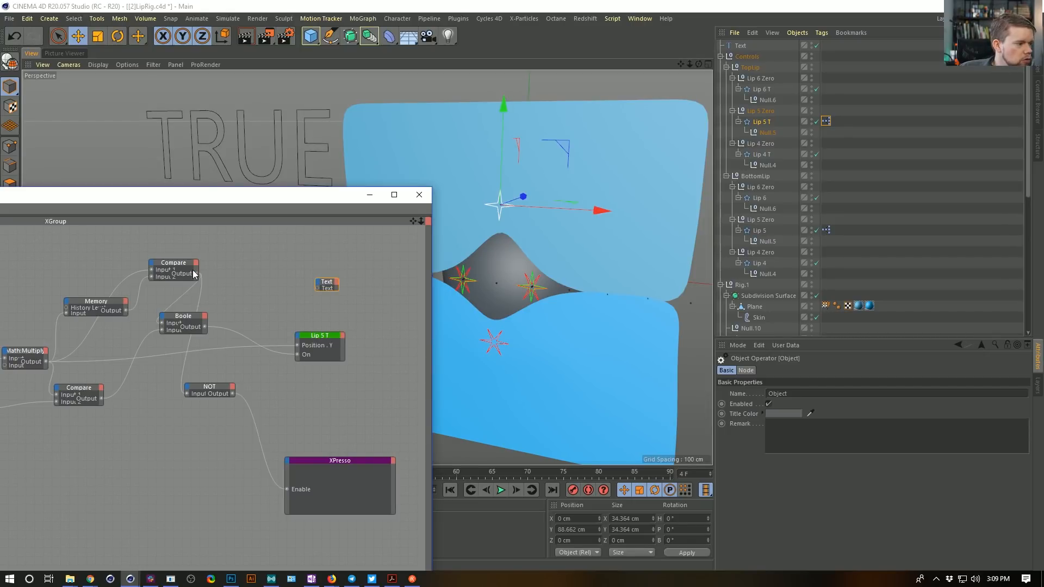
Wire the upper Compare node's output into the Text node's Text port, and test it by moving Lip 5 T and Lip 5 along Y.
{"action": "left_click_drag", "start_coordinate": [197, 274], "coordinate": [318, 288]}
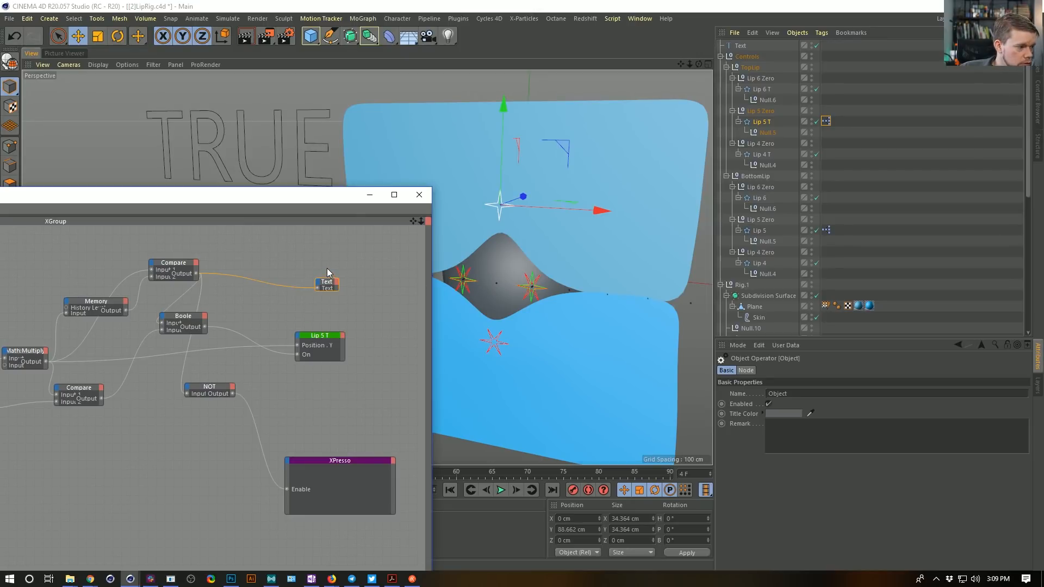
{"action": "mouse_move", "coordinate": [505, 116]}
{"action": "left_mouse_down"}
{"action": "mouse_move", "coordinate": [513, 67]}
{"action": "mouse_move", "coordinate": [509, 152]}
{"action": "mouse_move", "coordinate": [502, 110]}
{"action": "mouse_move", "coordinate": [496, 146]}
{"action": "mouse_move", "coordinate": [492, 126]}
{"action": "left_mouse_up"}
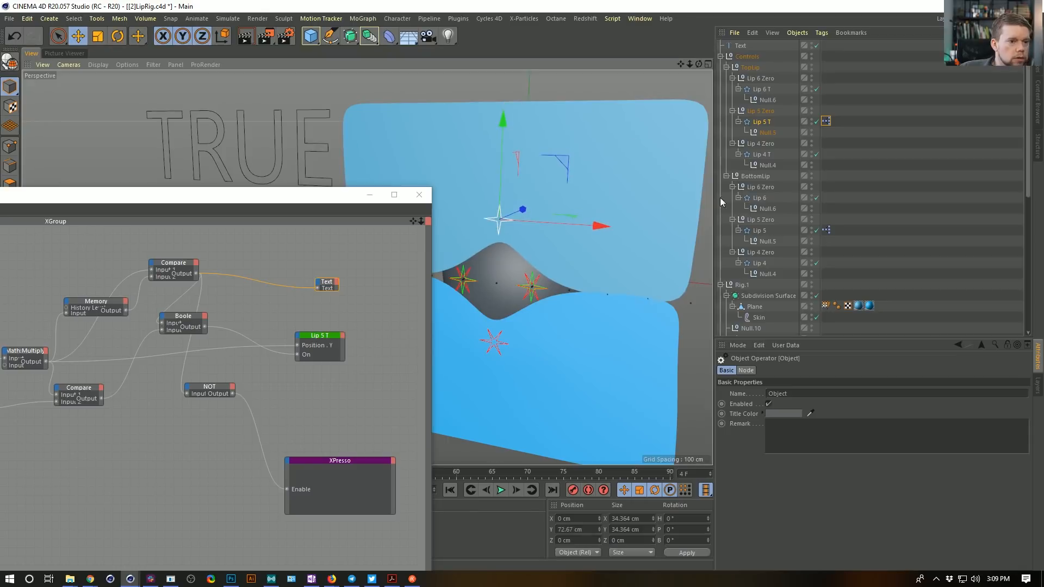
{"action": "left_click", "coordinate": [762, 232]}
{"action": "mouse_move", "coordinate": [491, 387]}
{"action": "left_mouse_down"}
{"action": "mouse_move", "coordinate": [492, 354]}
{"action": "mouse_move", "coordinate": [490, 416]}
{"action": "mouse_move", "coordinate": [485, 350]}
{"action": "mouse_move", "coordinate": [485, 397]}
{"action": "mouse_move", "coordinate": [497, 324]}
{"action": "mouse_move", "coordinate": [493, 403]}
{"action": "mouse_move", "coordinate": [504, 353]}
{"action": "mouse_move", "coordinate": [505, 377]}
{"action": "left_mouse_up"}
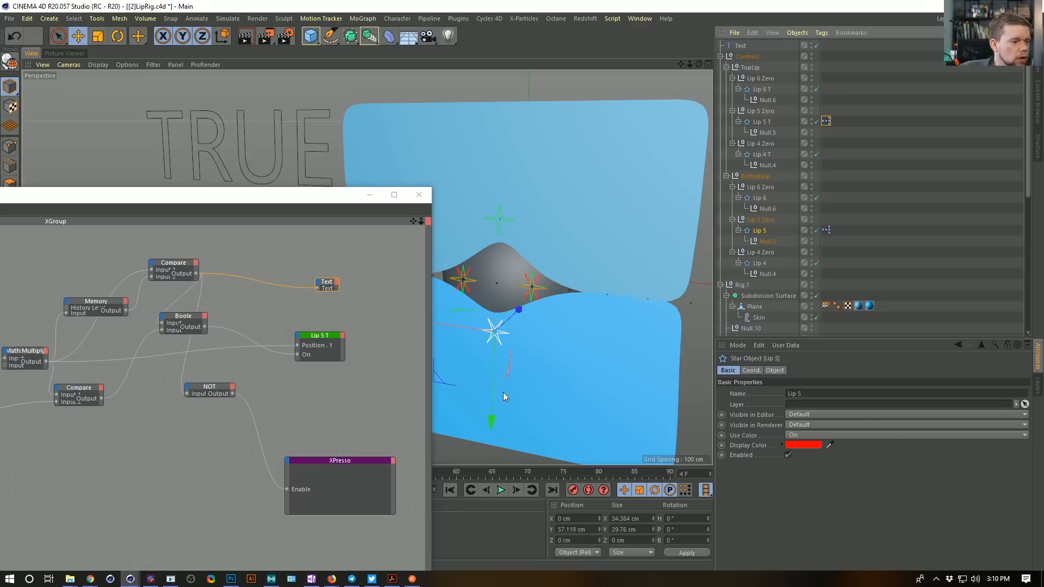
{"action": "mouse_move", "coordinate": [497, 396]}
{"action": "left_mouse_down"}
{"action": "mouse_move", "coordinate": [466, 218]}
{"action": "mouse_move", "coordinate": [475, 416]}
{"action": "mouse_move", "coordinate": [481, 292]}
{"action": "mouse_move", "coordinate": [505, 411]}
{"action": "left_mouse_up"}
Feed the Text node from the NOT node's output instead, and test it by moving Lip 5 along Y to about 16.4 cm.
{"action": "left_click_drag", "start_coordinate": [234, 394], "coordinate": [317, 288]}
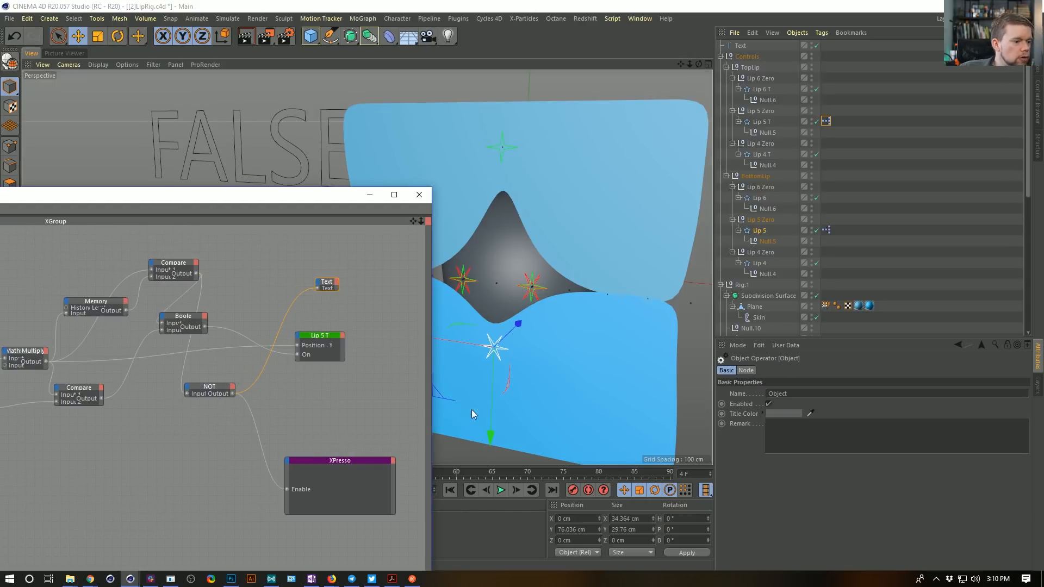
{"action": "left_click_drag", "start_coordinate": [495, 392], "coordinate": [505, 297]}
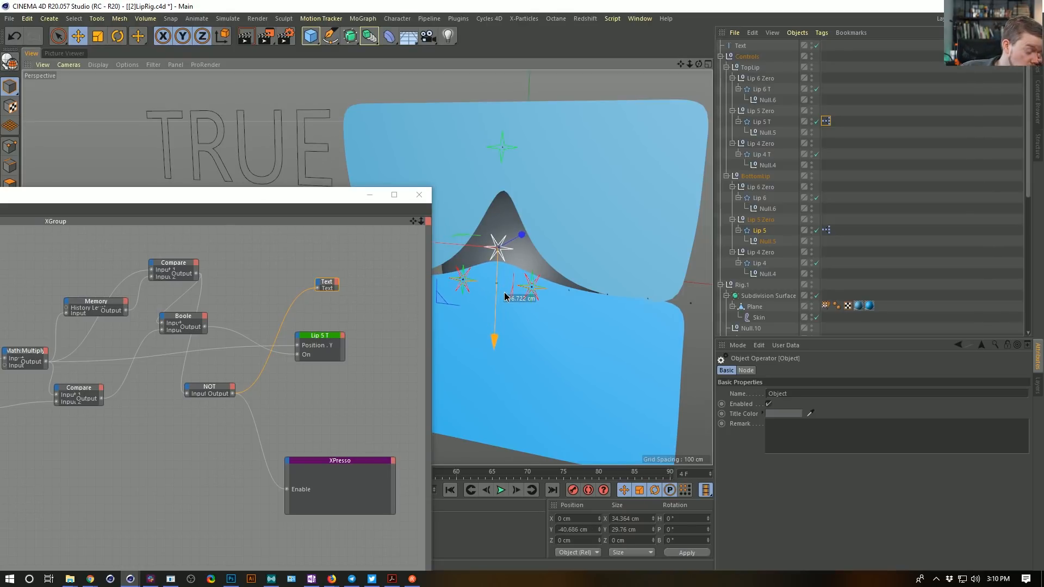
{"action": "left_click_drag", "start_coordinate": [505, 294], "coordinate": [562, 348]}
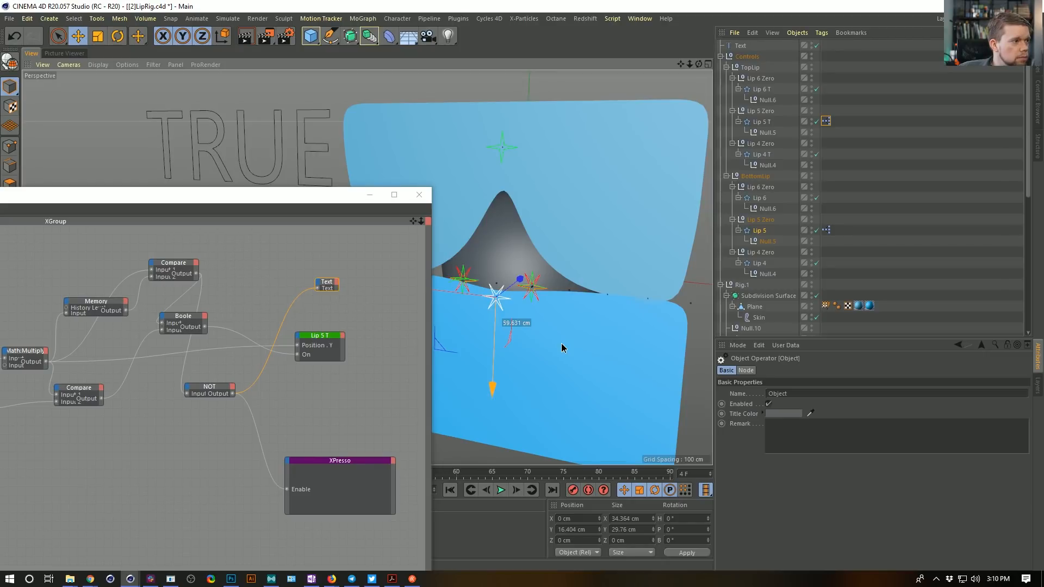
{"action": "left_click_drag", "start_coordinate": [562, 344], "coordinate": [561, 344]}
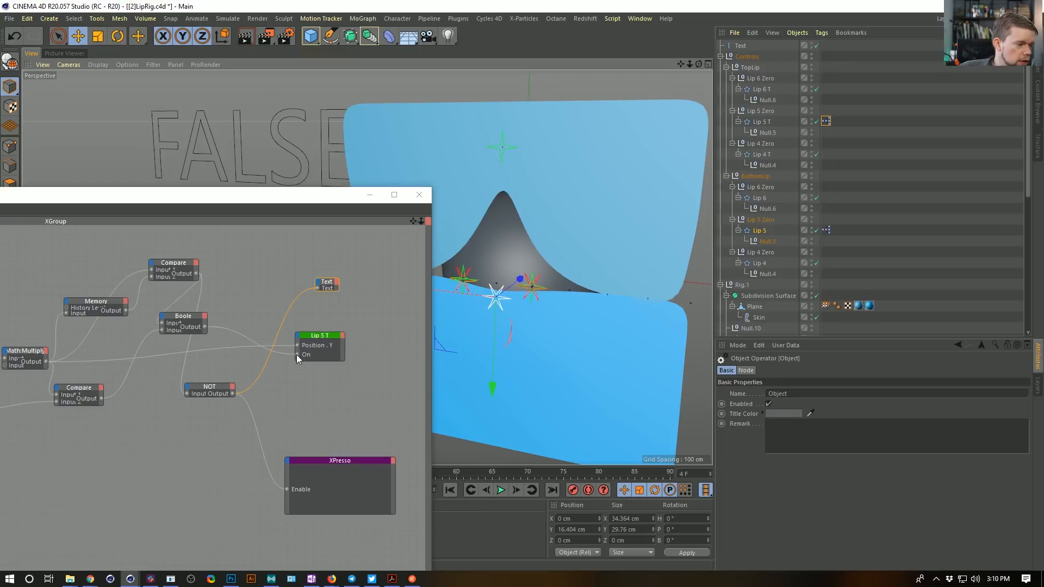
Place the Boole node closer to the Lip 5 T output node, and retest by moving Lip 5 along Y to about 25.4 cm.
{"action": "left_click_drag", "start_coordinate": [182, 321], "coordinate": [234, 321]}
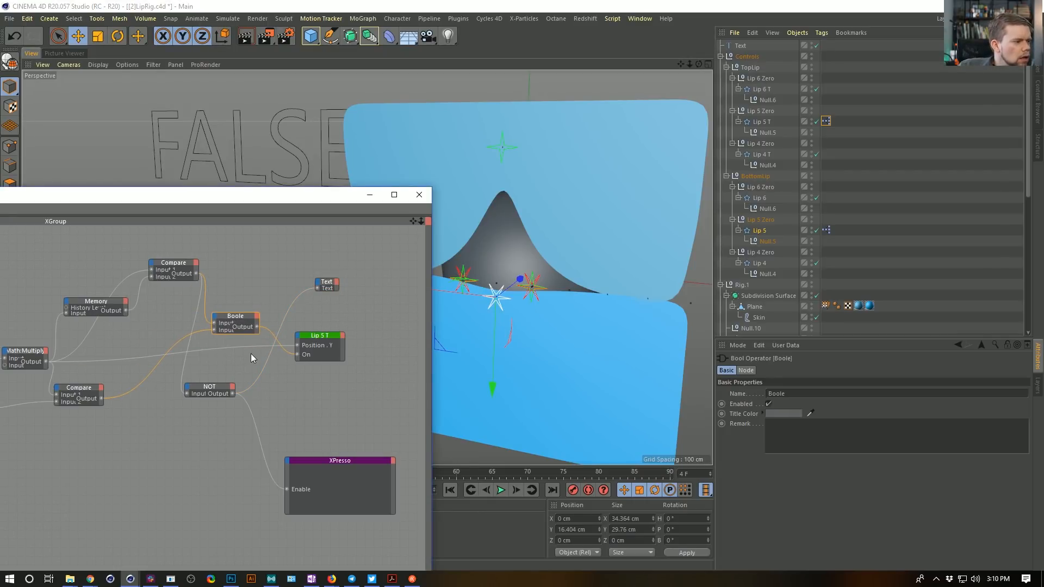
{"action": "mouse_move", "coordinate": [493, 369]}
{"action": "left_mouse_down"}
{"action": "mouse_move", "coordinate": [494, 355]}
{"action": "mouse_move", "coordinate": [492, 409]}
{"action": "mouse_move", "coordinate": [491, 381]}
{"action": "left_mouse_up"}
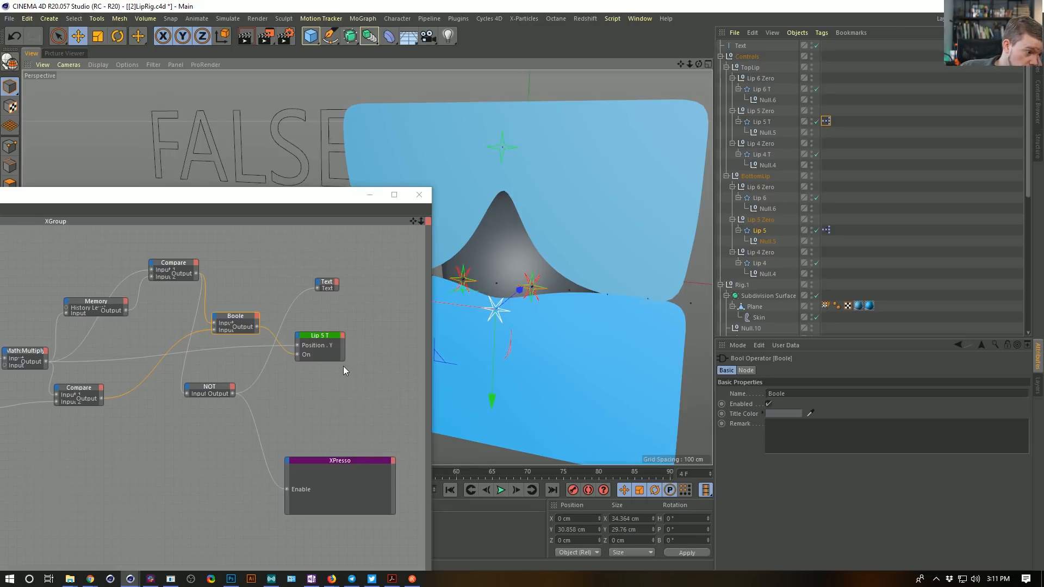
{"action": "left_click_drag", "start_coordinate": [495, 355], "coordinate": [513, 331]}
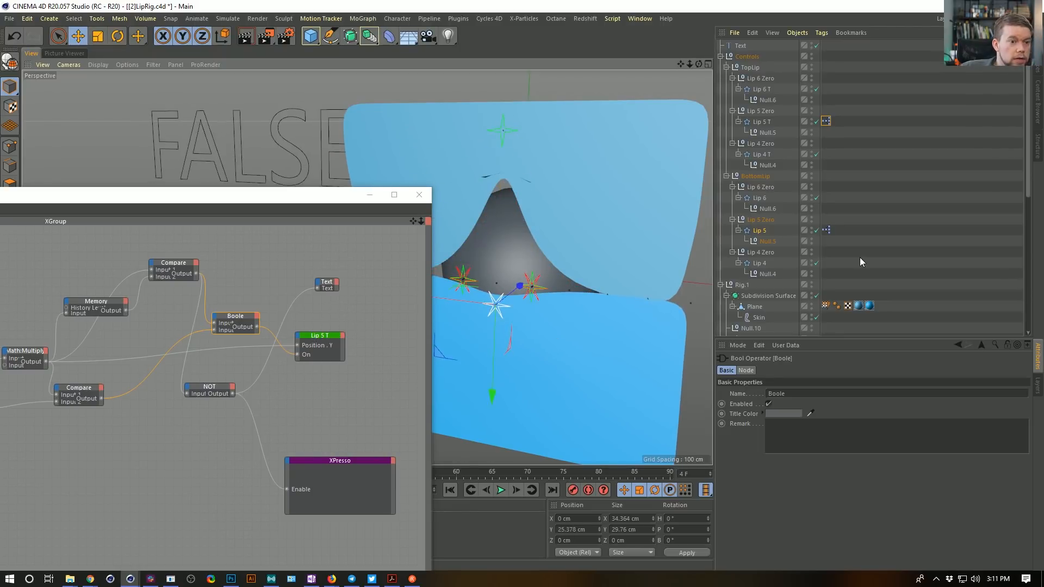
Cut the NOT, XPresso and Text nodes out of Lip 5 T's XPresso graph.
{"action": "left_click", "coordinate": [826, 122]}
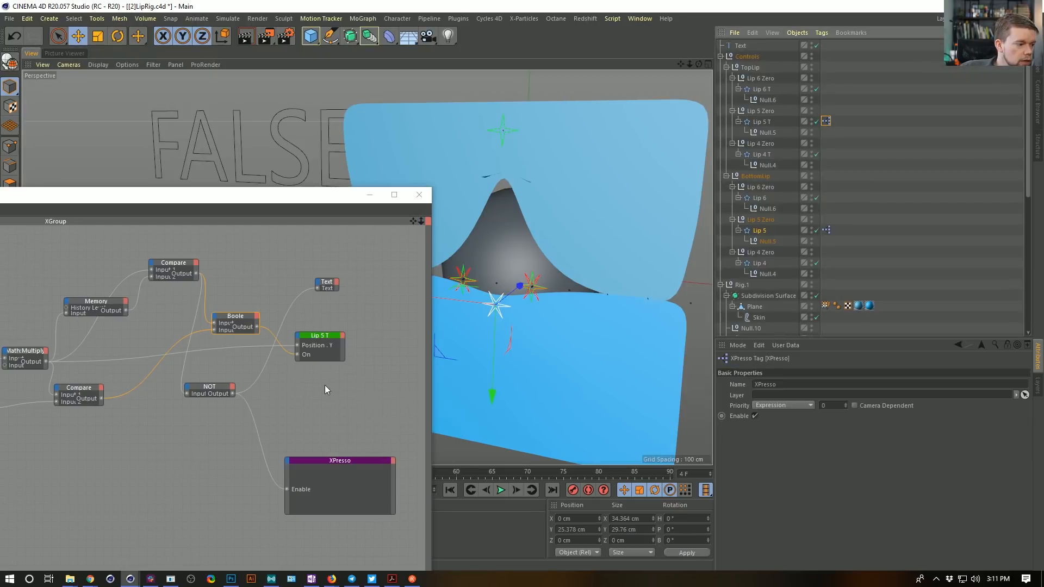
{"action": "left_click_drag", "start_coordinate": [214, 370], "coordinate": [337, 462]}
{"action": "left_click", "coordinate": [324, 288], "text": "shift"}
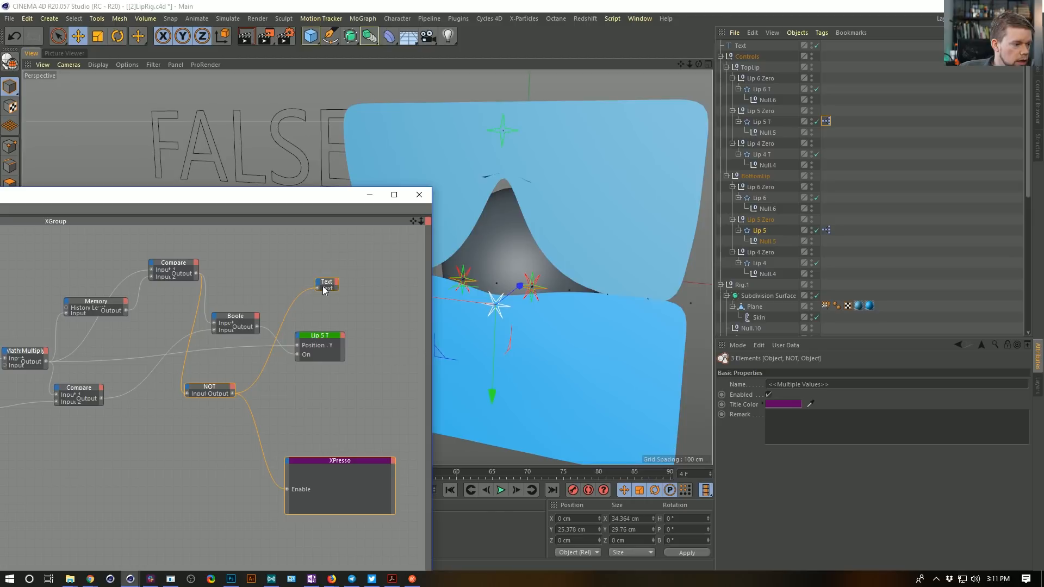
{"action": "key", "text": "Delete"}
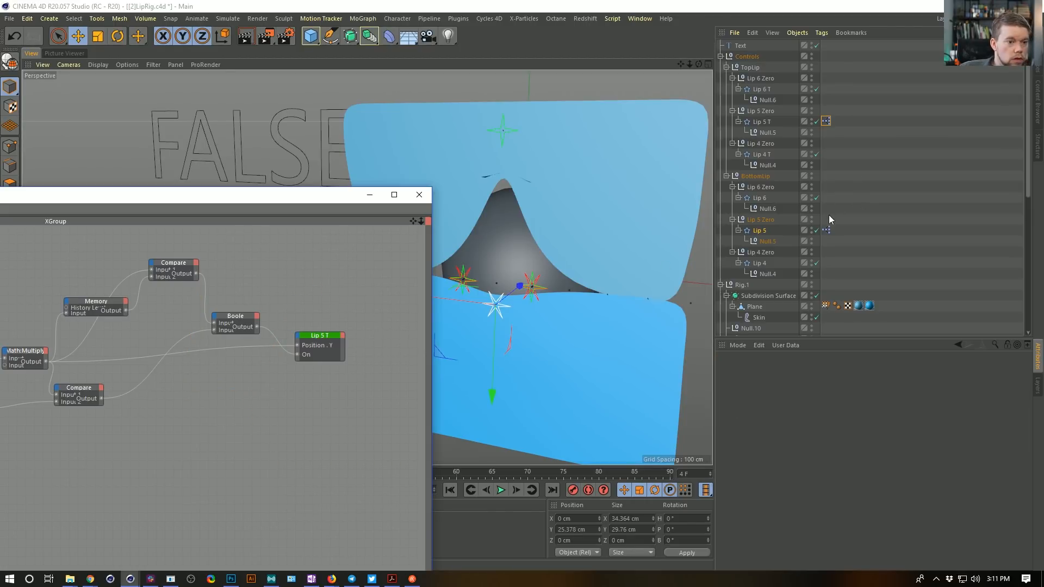
Paste the NOT, Text and XPresso nodes into Lip 5's graph, fed by the upper Compare and referencing Lip 5 T's XPresso tag.
{"action": "left_click", "coordinate": [826, 231]}
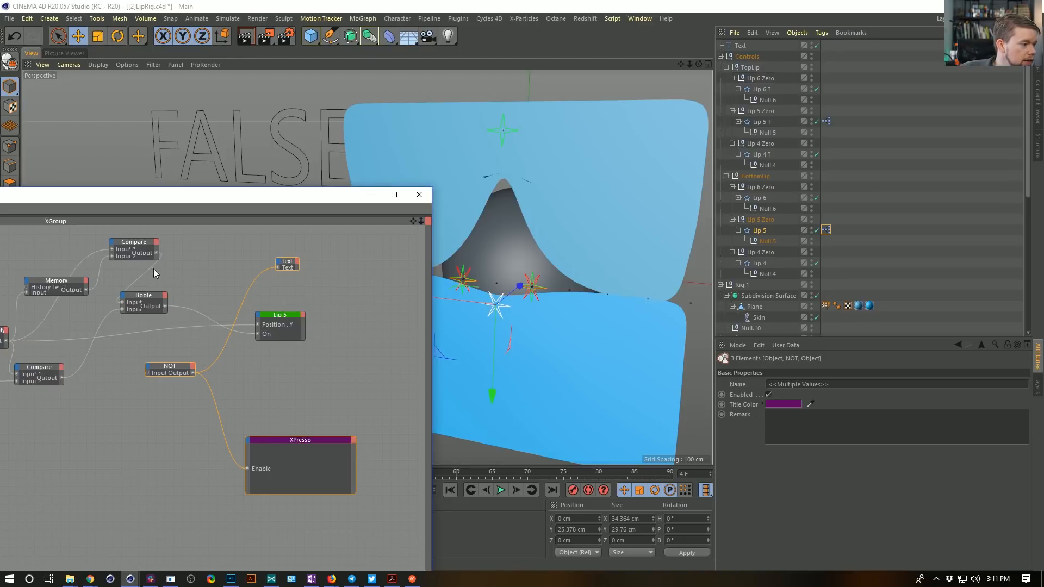
{"action": "mouse_move", "coordinate": [155, 253]}
{"action": "left_mouse_down"}
{"action": "mouse_move", "coordinate": [149, 373]}
{"action": "mouse_move", "coordinate": [158, 253]}
{"action": "left_mouse_up"}
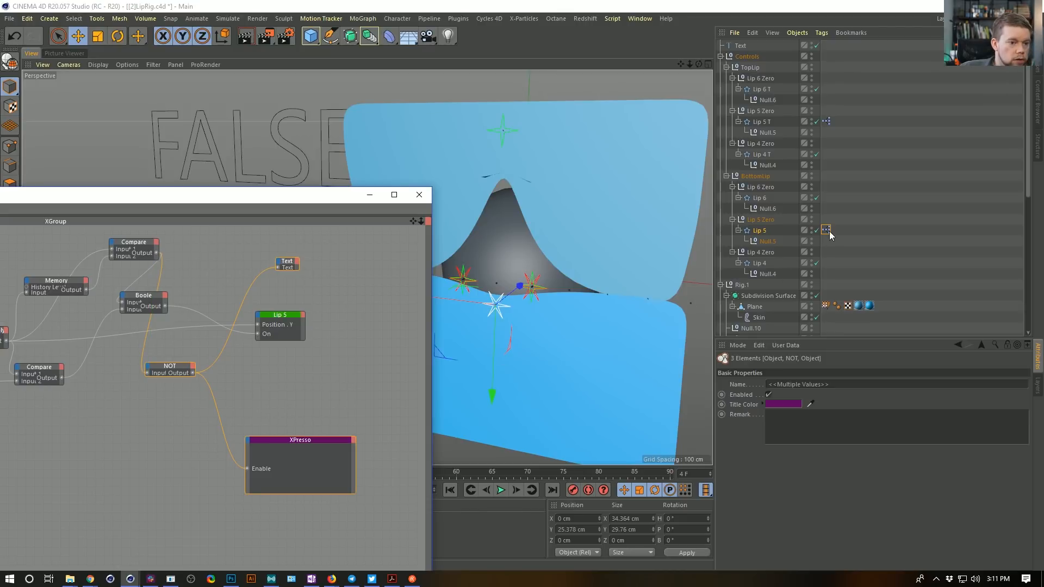
{"action": "left_click_drag", "start_coordinate": [828, 120], "coordinate": [304, 458]}
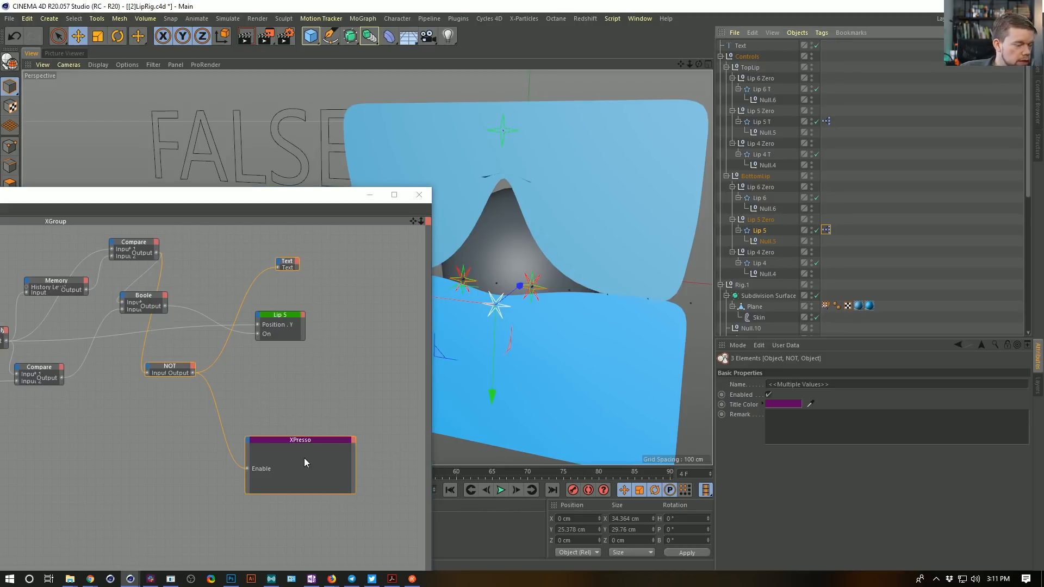
Test the relocated switch by moving Lip 5 T along Y to about 55 cm, and check the Enable state of both XPresso tags.
{"action": "left_click", "coordinate": [761, 121]}
{"action": "left_click_drag", "start_coordinate": [508, 87], "coordinate": [513, 259]}
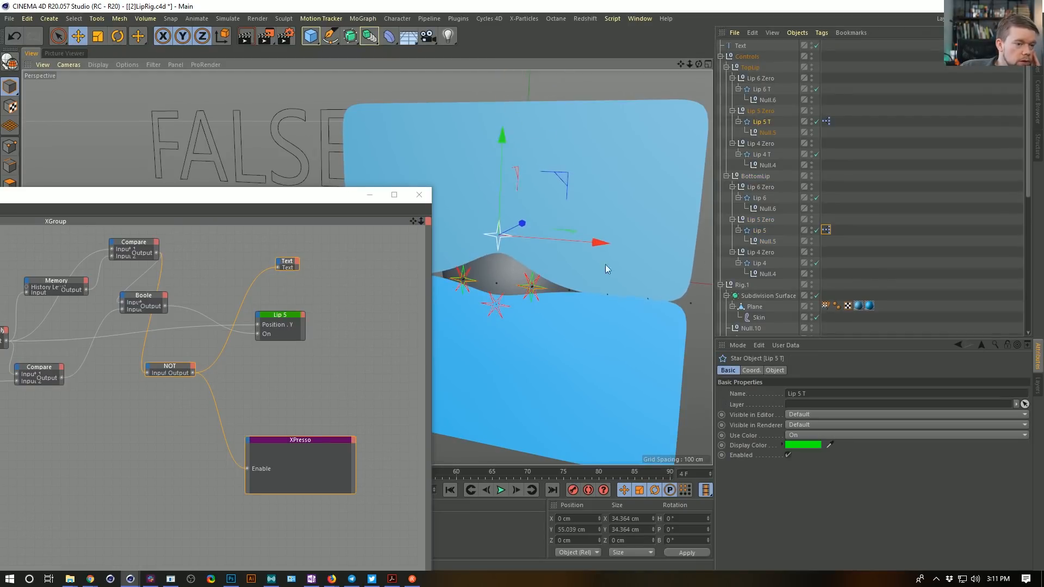
{"action": "left_click", "coordinate": [826, 230]}
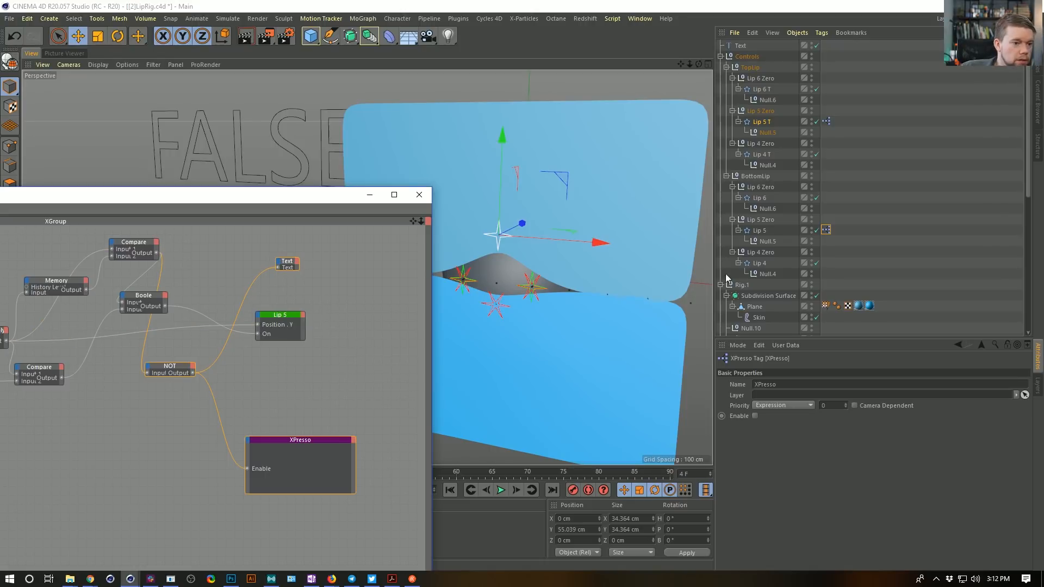
{"action": "left_click_drag", "start_coordinate": [826, 124], "coordinate": [826, 122], "text": "ctrl"}
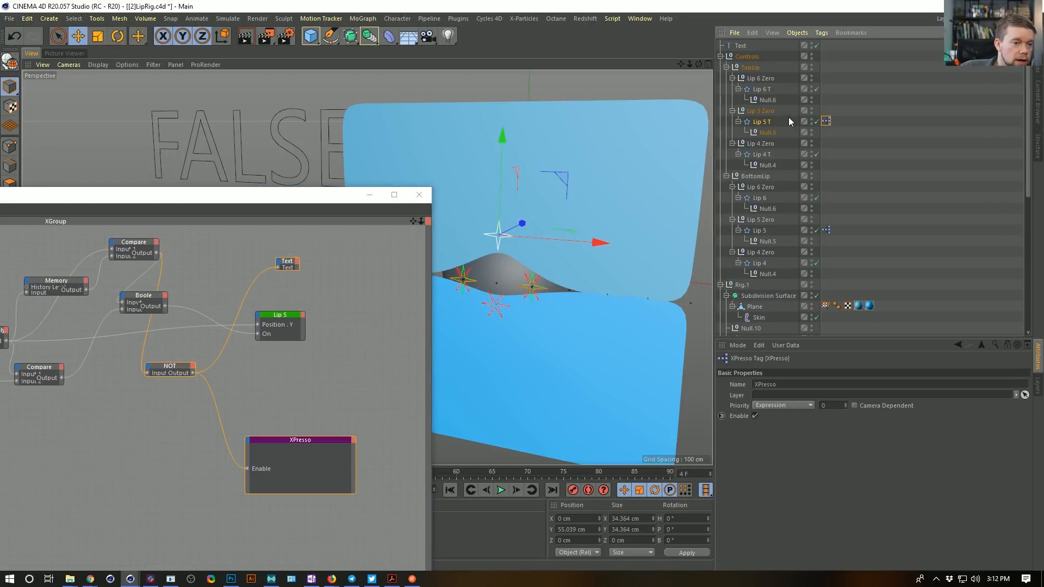
Test the lip contact by moving Lip 5 T along Y to about 75 cm, down to about -25.4 cm, and back up.
{"action": "left_click", "coordinate": [765, 121]}
{"action": "left_click_drag", "start_coordinate": [496, 151], "coordinate": [533, 129]}
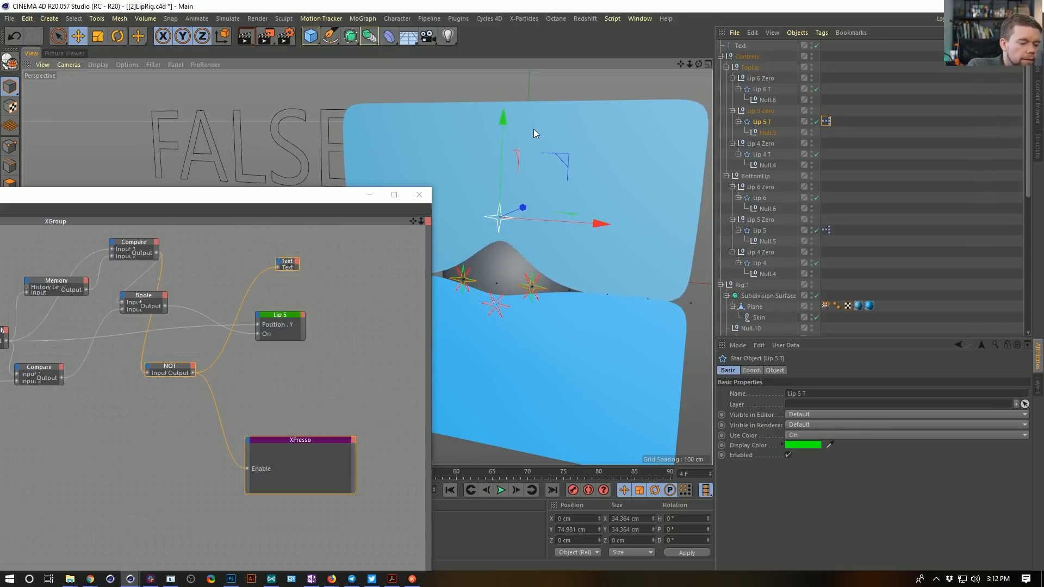
{"action": "left_click_drag", "start_coordinate": [526, 211], "coordinate": [500, 206]}
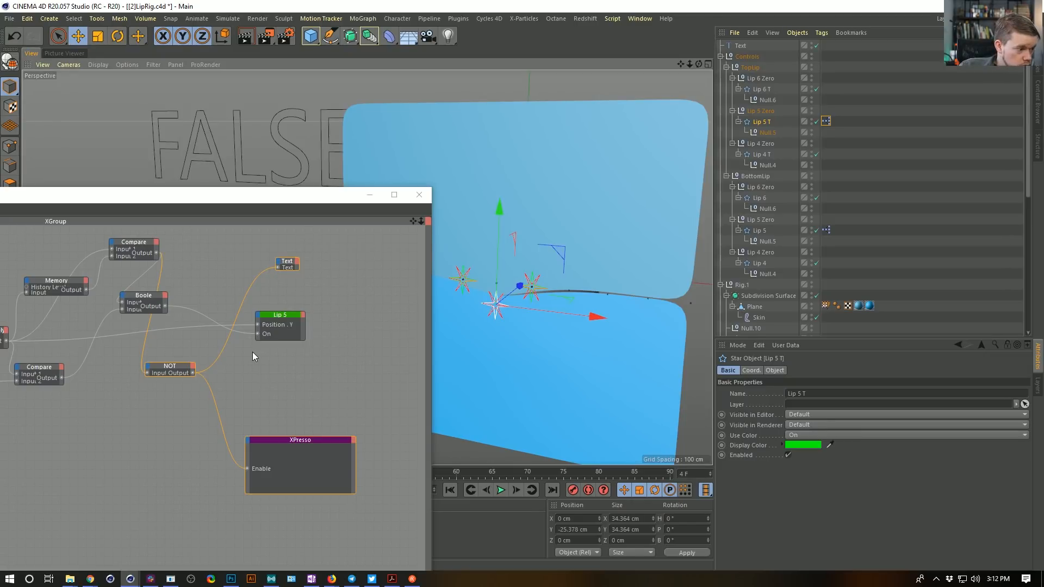
{"action": "left_click_drag", "start_coordinate": [506, 207], "coordinate": [509, 176]}
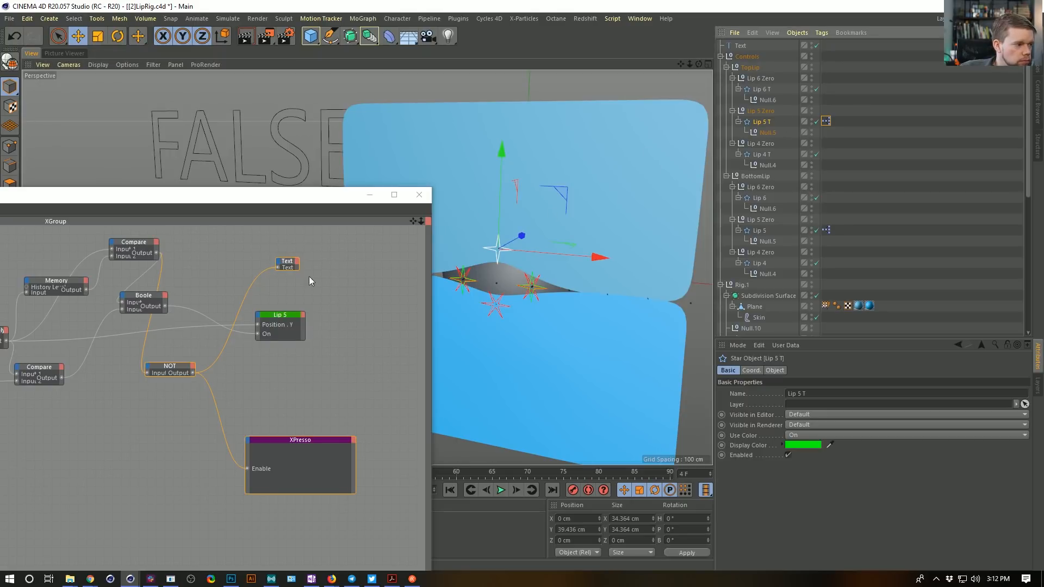
{"action": "left_click_drag", "start_coordinate": [503, 174], "coordinate": [531, 158]}
Test pushing from below by moving Lip 5 along Y to about -12.1 cm and -47.2 cm, checking both XPresso tags' Enable states.
{"action": "left_click", "coordinate": [760, 231]}
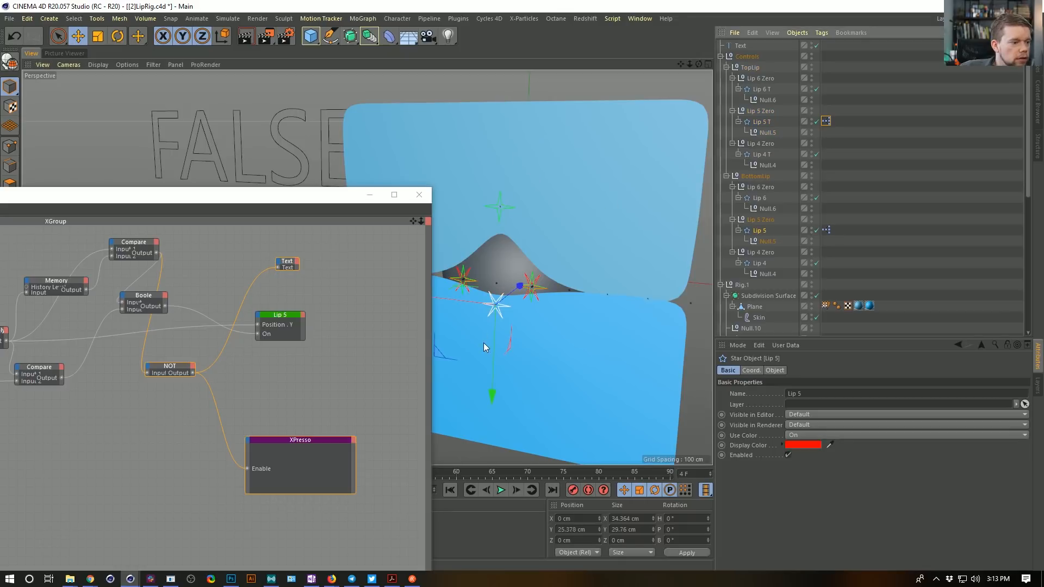
{"action": "left_click_drag", "start_coordinate": [492, 359], "coordinate": [508, 330]}
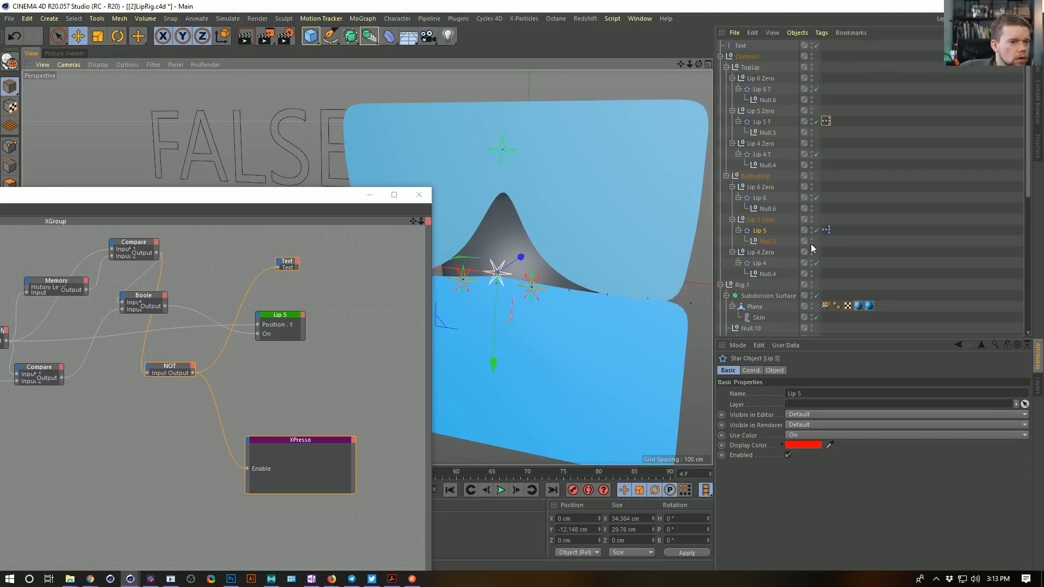
{"action": "left_click", "coordinate": [826, 230]}
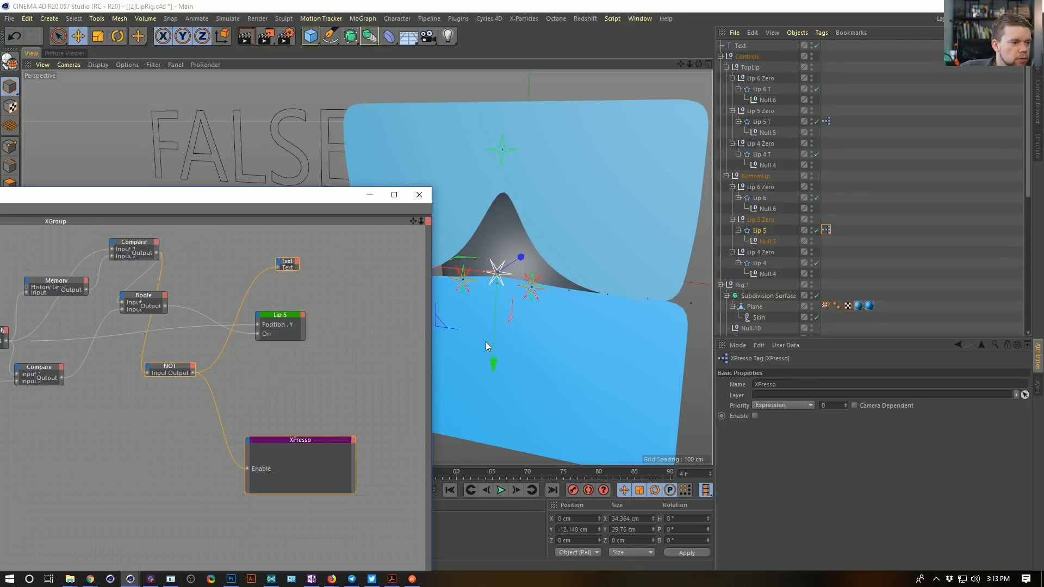
{"action": "left_click_drag", "start_coordinate": [495, 335], "coordinate": [603, 259]}
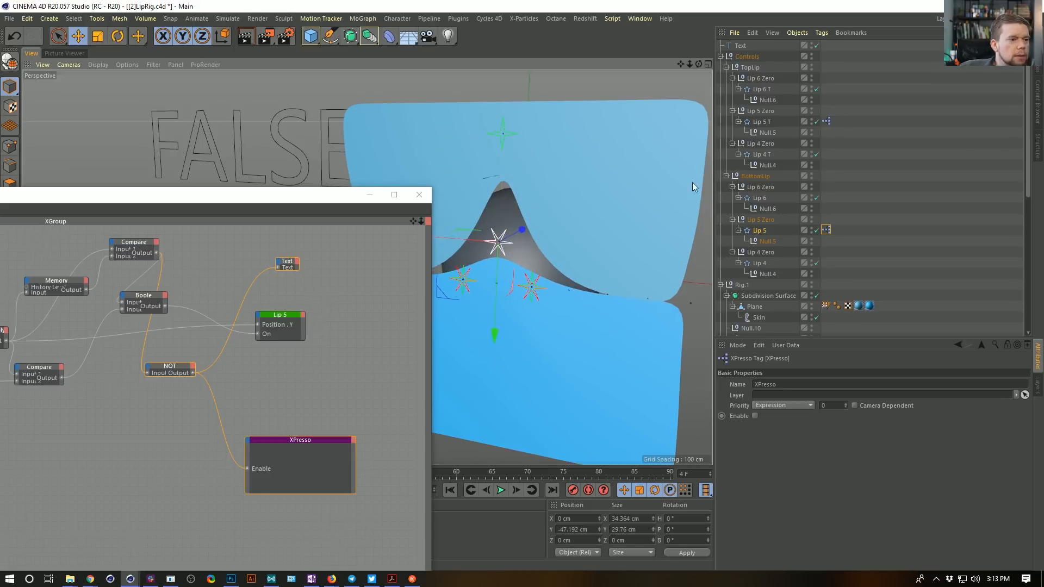
{"action": "left_click", "coordinate": [827, 122]}
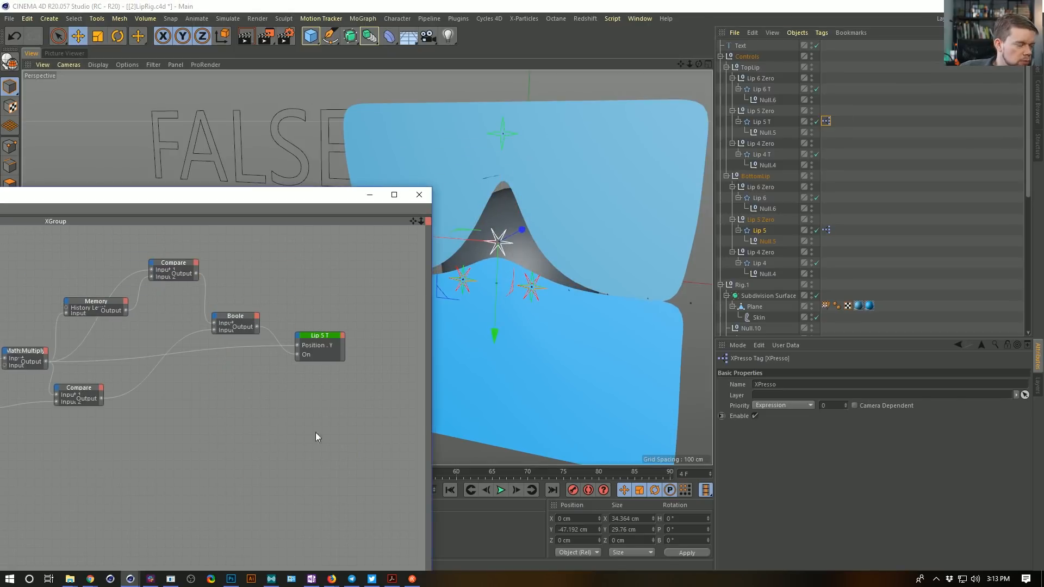
Move the NOT, Text and XPresso nodes back into Lip 5 T's graph, fed by the upper Compare and referencing Lip 5's XPresso tag.
{"action": "left_click", "coordinate": [826, 232]}
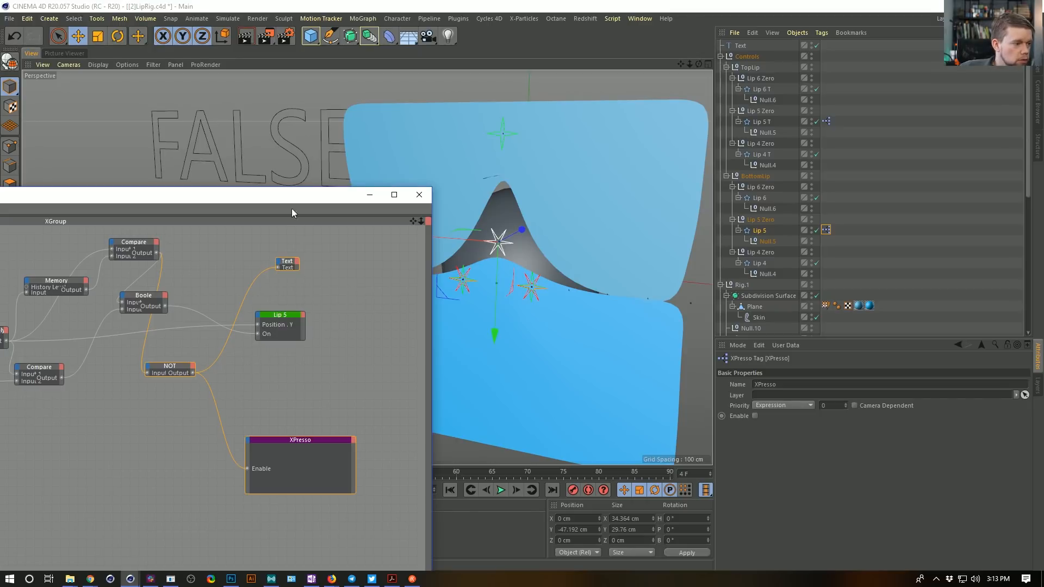
{"action": "key", "text": "Delete"}
{"action": "left_click", "coordinate": [826, 120]}
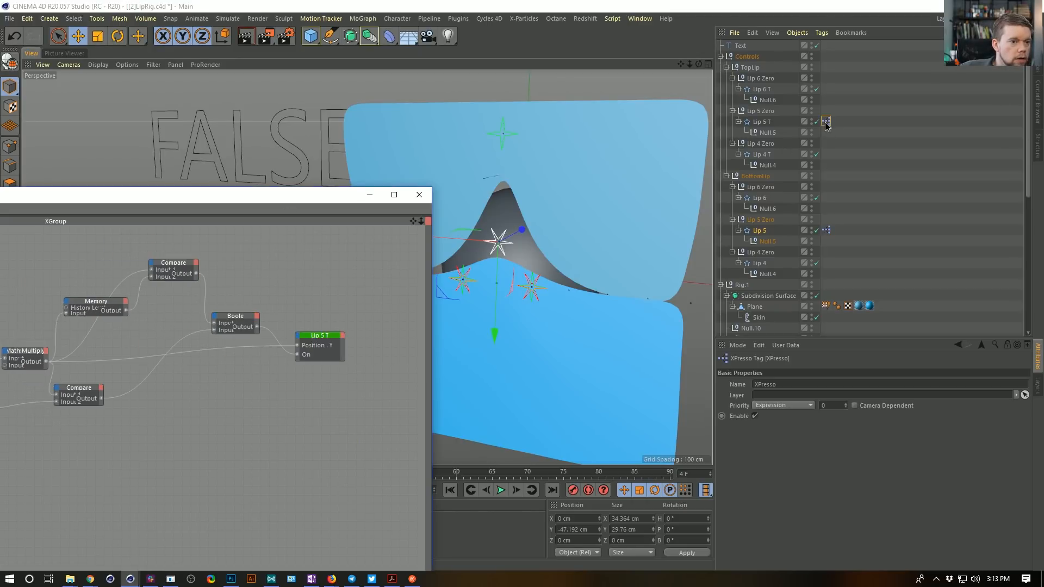
{"action": "key", "text": "ctrl+v"}
{"action": "left_click_drag", "start_coordinate": [188, 393], "coordinate": [196, 273]}
{"action": "left_click_drag", "start_coordinate": [827, 229], "coordinate": [343, 489]}
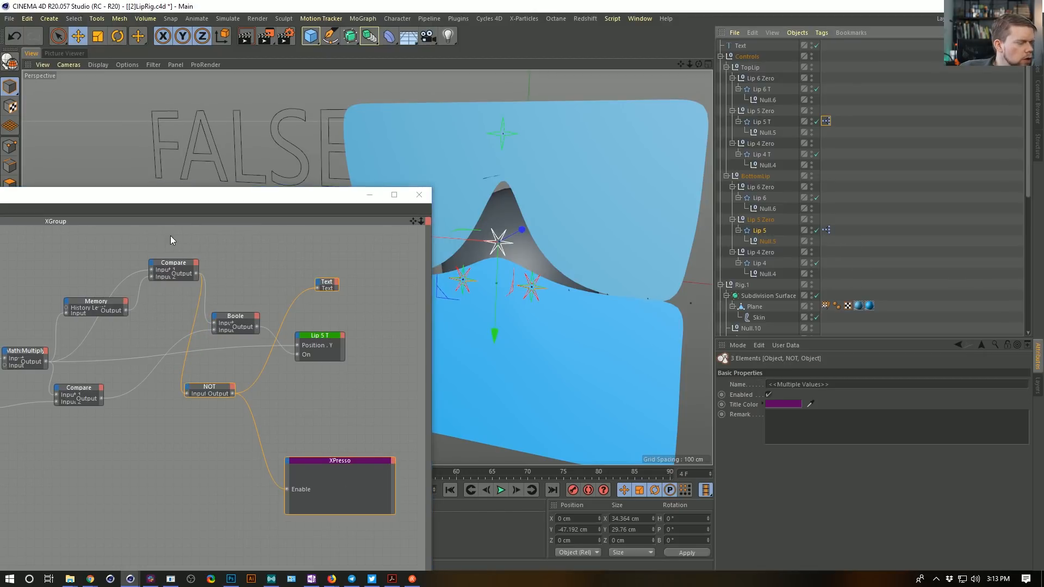
Inspect the upper Compare node's connections and select Lip 5 T for a movement test.
{"action": "left_click", "coordinate": [171, 274]}
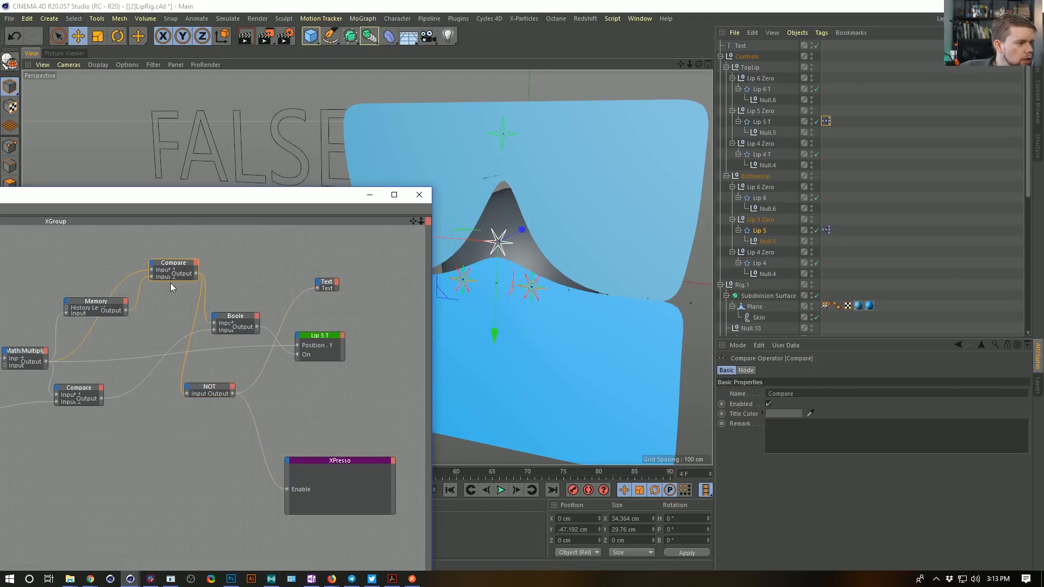
{"action": "left_click", "coordinate": [767, 122]}
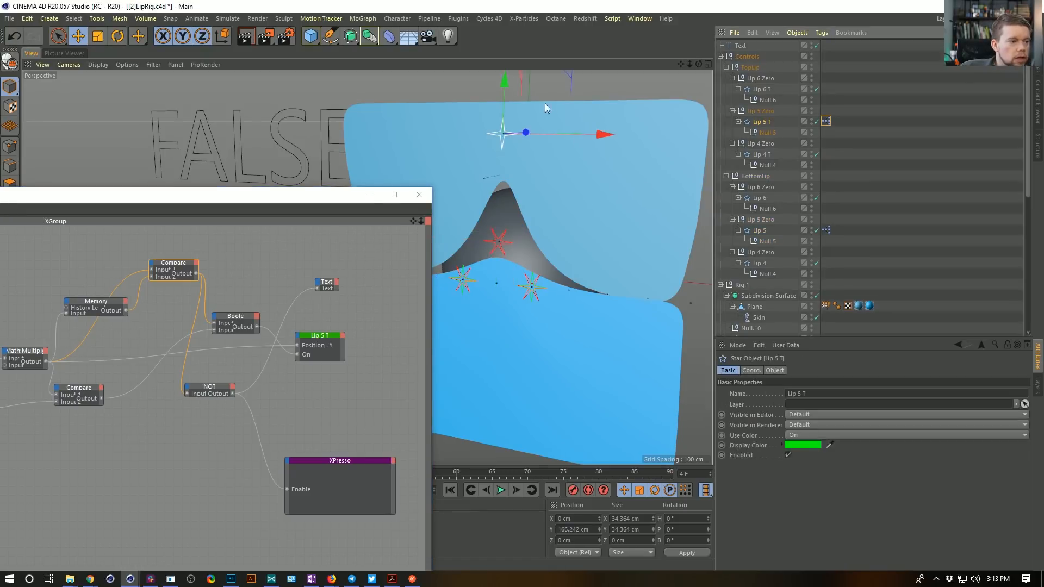
Lower the Lip 5 T control to about 118 cm in Y and nudge the Lip 5 control slightly down.
{"action": "left_click_drag", "start_coordinate": [503, 83], "coordinate": [581, 132]}
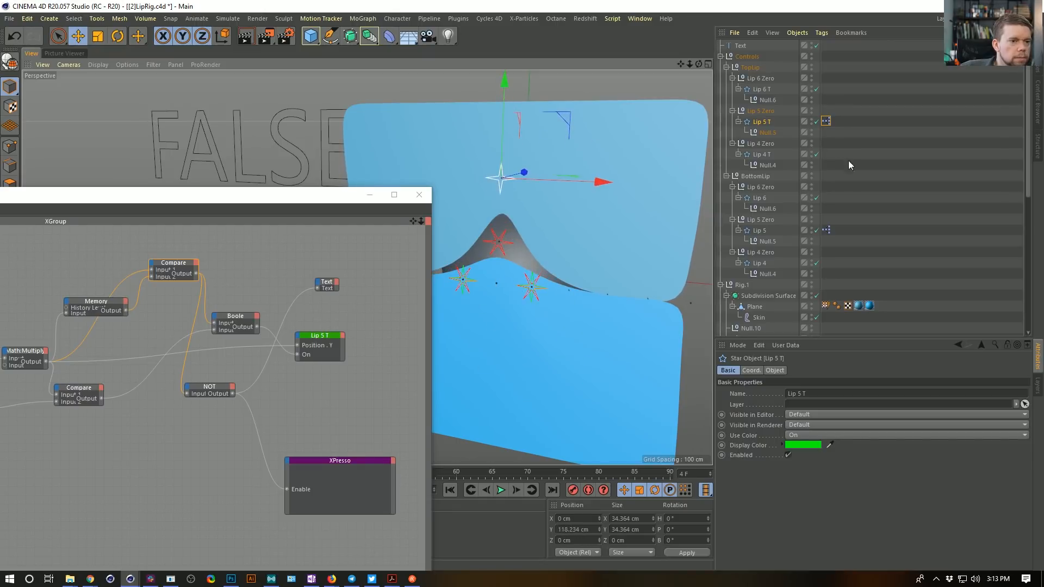
{"action": "left_click", "coordinate": [769, 231]}
{"action": "mouse_move", "coordinate": [497, 310]}
{"action": "left_mouse_down"}
{"action": "mouse_move", "coordinate": [501, 145]}
{"action": "mouse_move", "coordinate": [499, 317]}
{"action": "left_mouse_up"}
Enable the XPresso tags on both Lip 5 T and Lip 5 together.
{"action": "left_click_drag", "start_coordinate": [829, 251], "coordinate": [820, 97]}
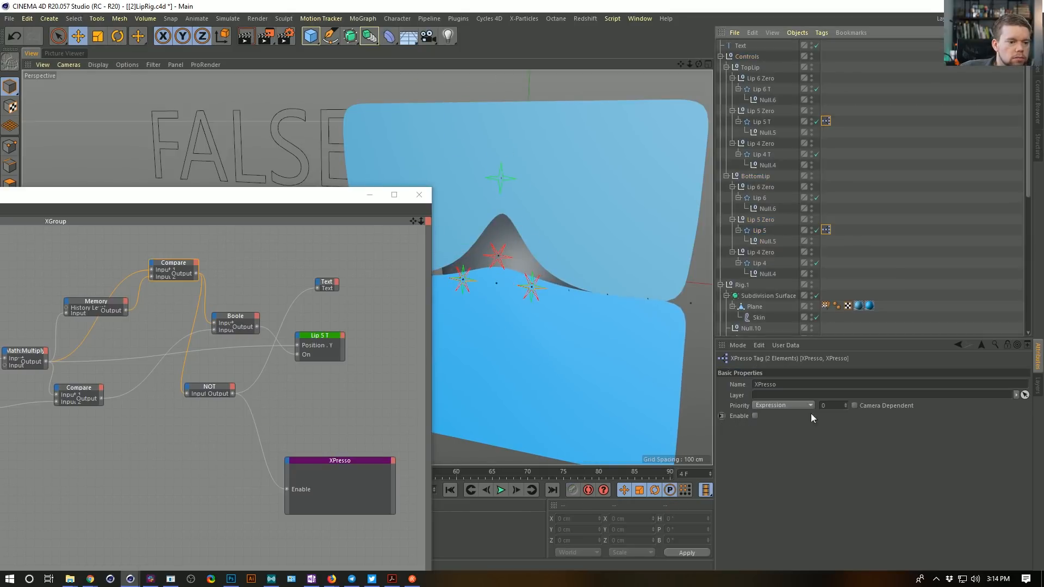
{"action": "left_click", "coordinate": [754, 416]}
{"action": "left_click", "coordinate": [893, 257]}
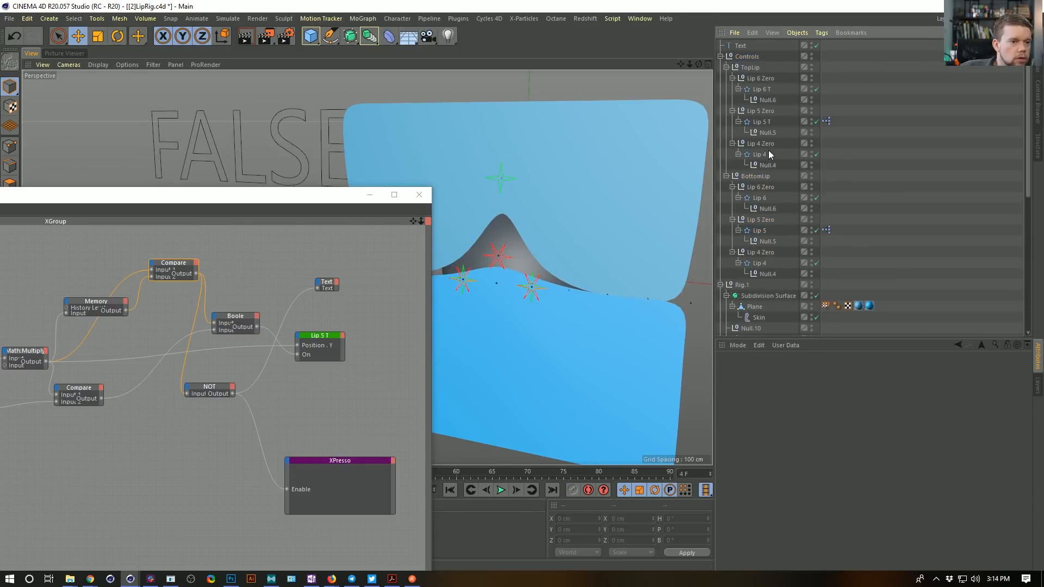
Move the Lip 5 control to about -14.8 cm in Y and lower Lip 5 T until the lips meet.
{"action": "left_click", "coordinate": [761, 230]}
{"action": "left_click_drag", "start_coordinate": [496, 312], "coordinate": [516, 328]}
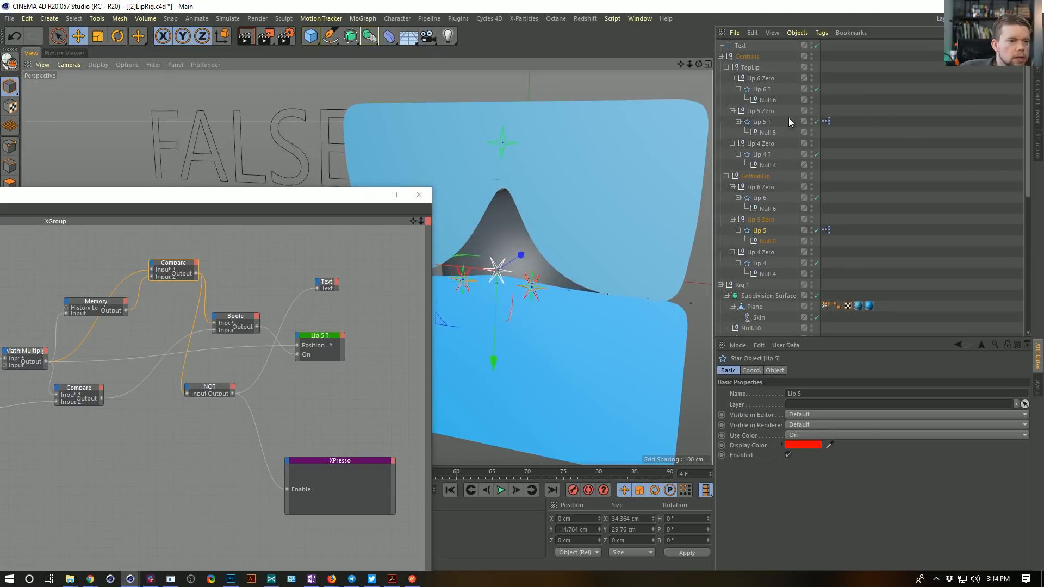
{"action": "left_click", "coordinate": [761, 122]}
{"action": "left_click_drag", "start_coordinate": [504, 105], "coordinate": [498, 234]}
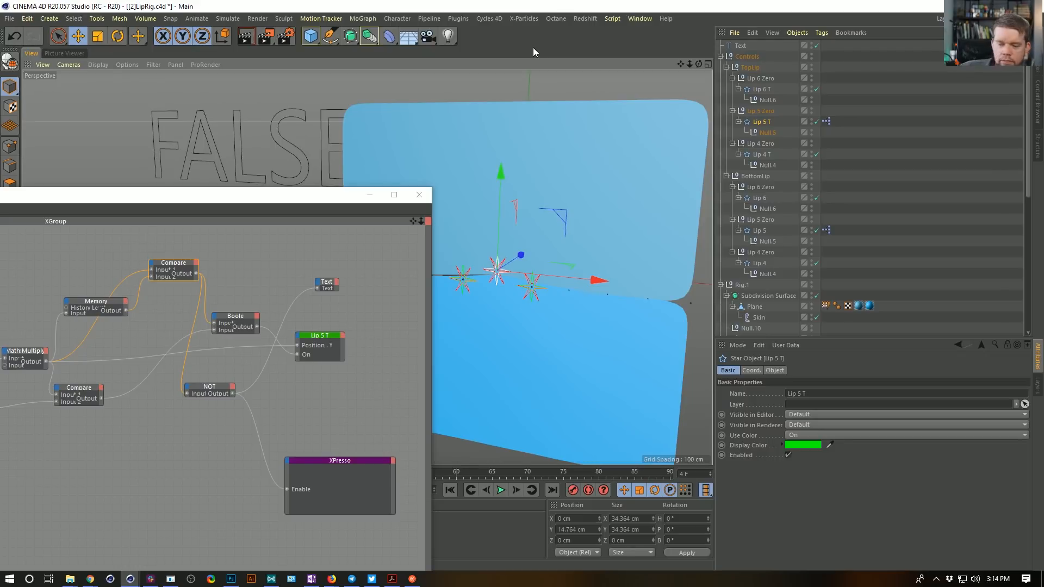
Examine the whole XPresso node network of the lip rig and close the editor.
{"action": "left_click_drag", "start_coordinate": [264, 195], "coordinate": [733, 71]}
{"action": "middle_click_drag", "start_coordinate": [724, 200], "coordinate": [586, 226], "text": "alt"}
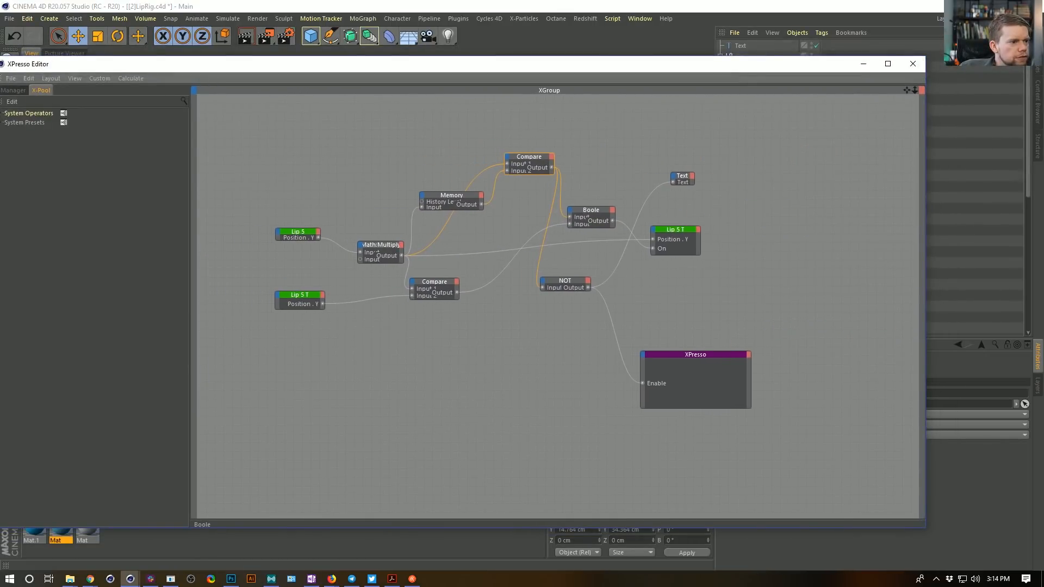
{"action": "left_click", "coordinate": [640, 152]}
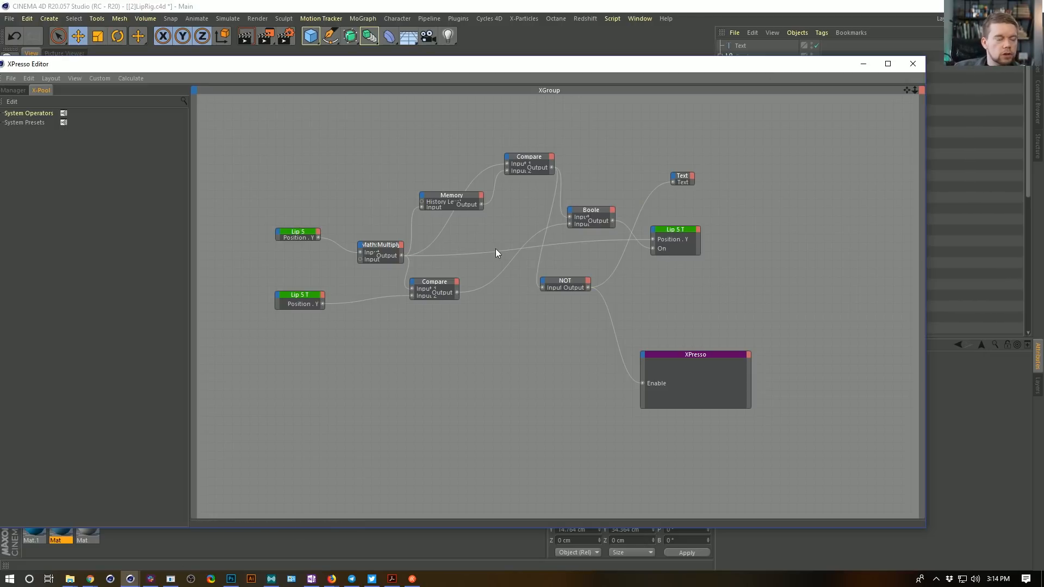
{"action": "left_click", "coordinate": [914, 61]}
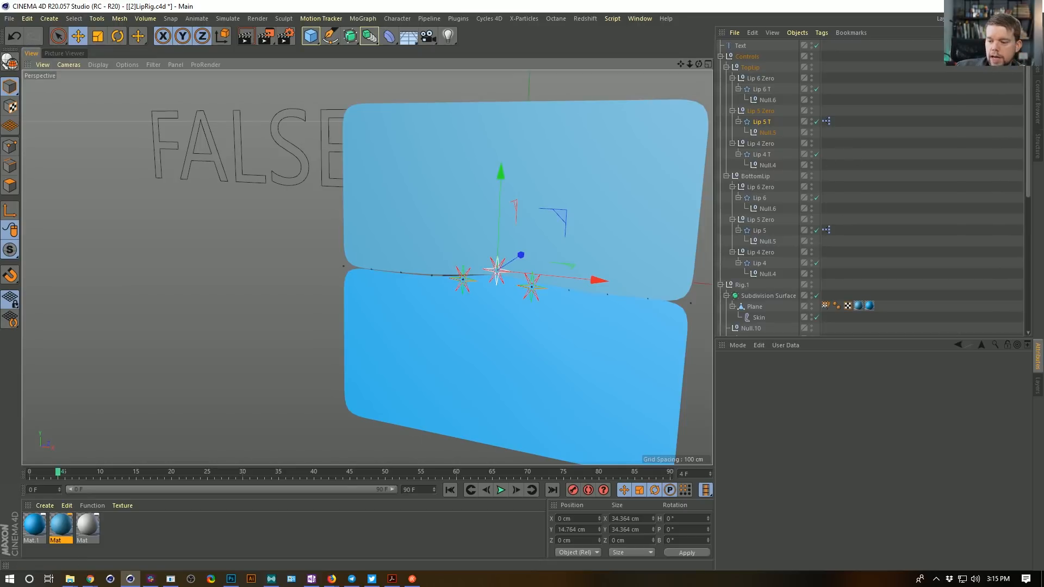
Reopen the Lip 5 T XPresso graph and add an Is Same Object node from the system logic presets.
{"action": "double_click", "coordinate": [827, 121]}
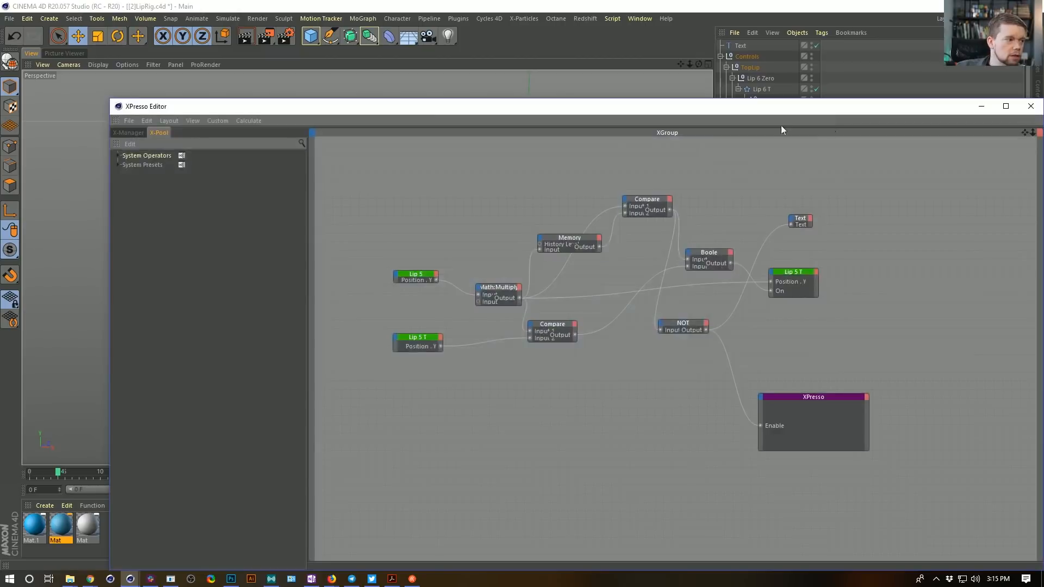
{"action": "left_click", "coordinate": [118, 165]}
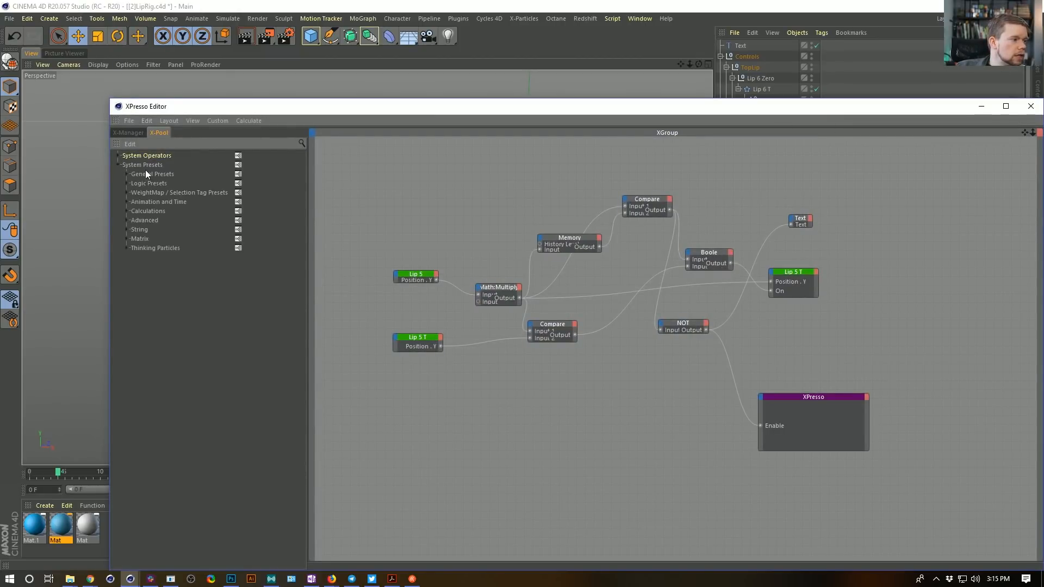
{"action": "left_click", "coordinate": [127, 174]}
{"action": "left_click", "coordinate": [128, 211]}
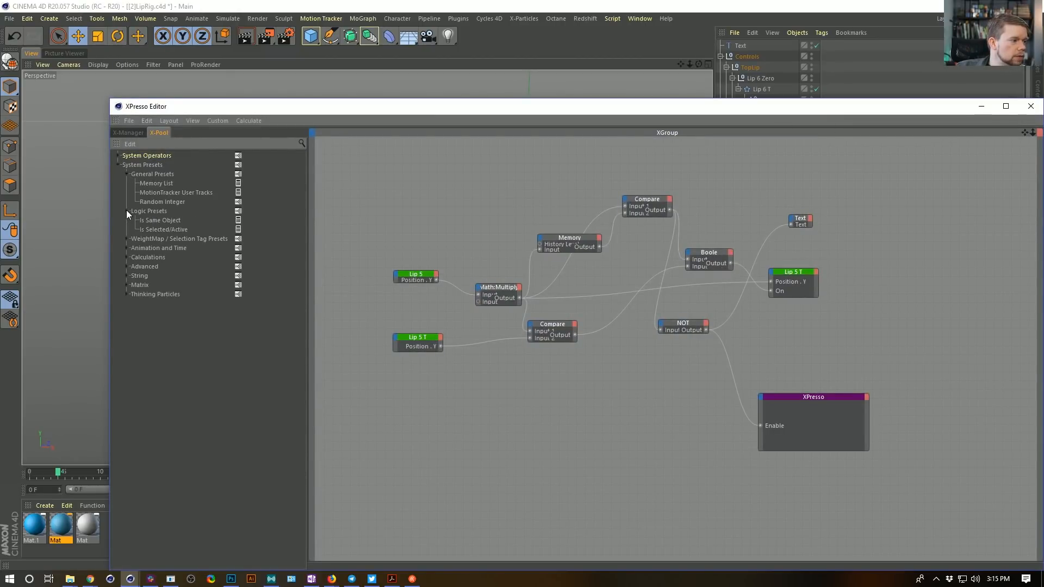
{"action": "left_click", "coordinate": [127, 239]}
{"action": "left_click", "coordinate": [128, 295]}
{"action": "left_click", "coordinate": [126, 285]}
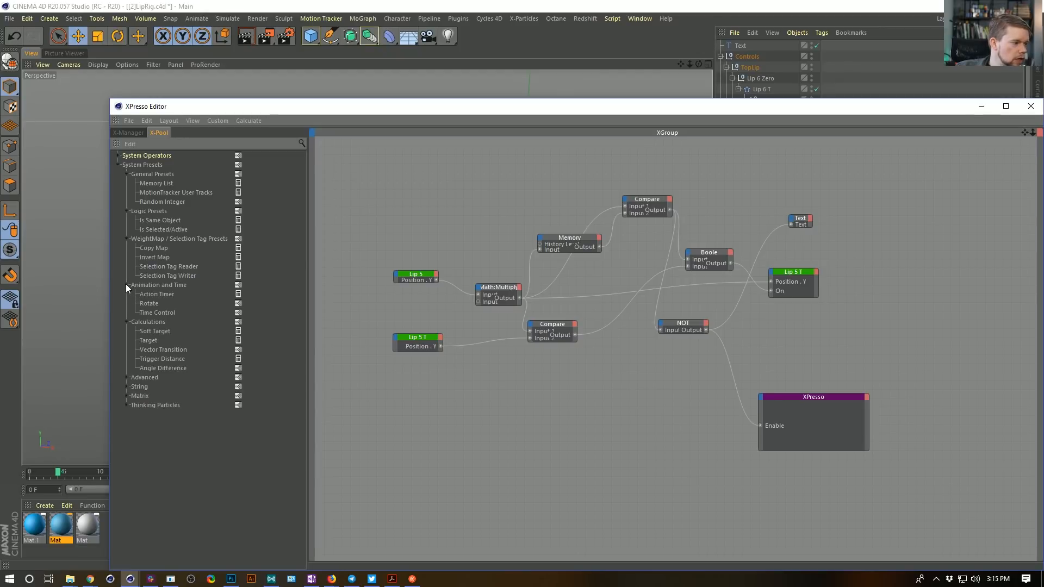
{"action": "left_click", "coordinate": [127, 396]}
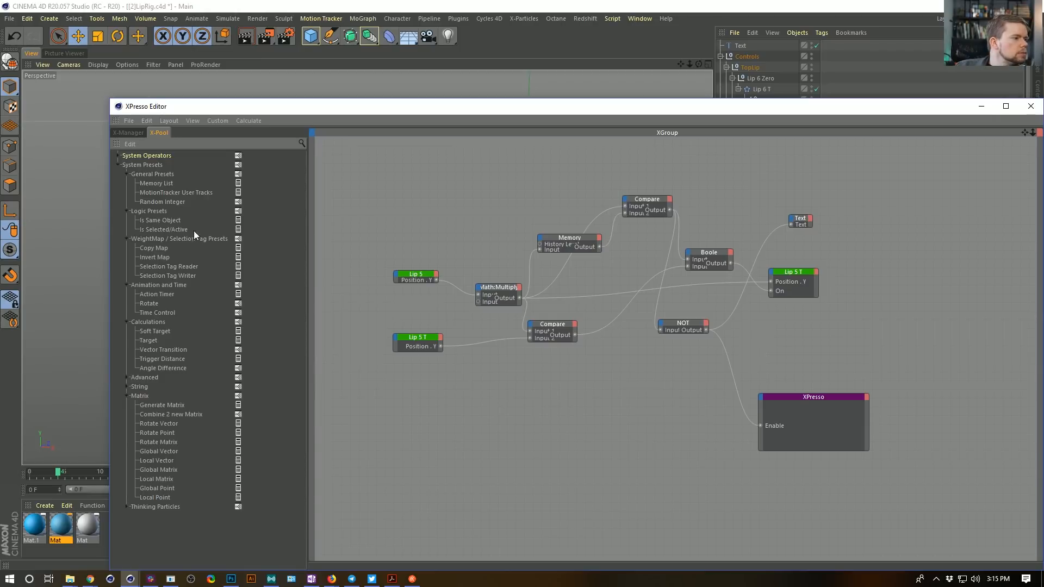
{"action": "left_click_drag", "start_coordinate": [156, 222], "coordinate": [418, 191]}
Inspect the Python code of the Is Same Object node.
{"action": "left_click_drag", "start_coordinate": [595, 111], "coordinate": [165, 68]}
{"action": "left_click", "coordinate": [765, 370]}
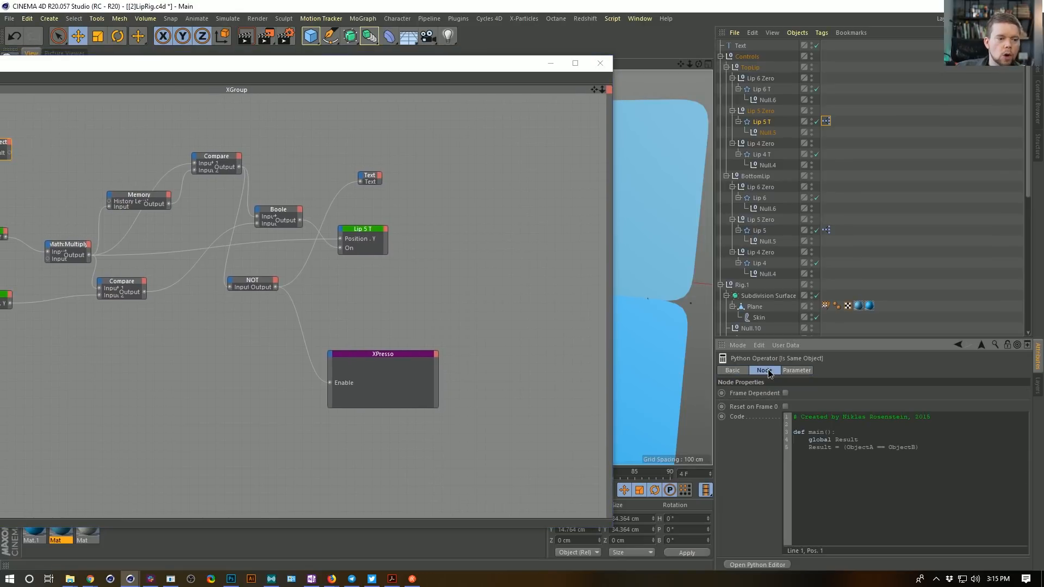
{"action": "key", "text": "ctrl+a"}
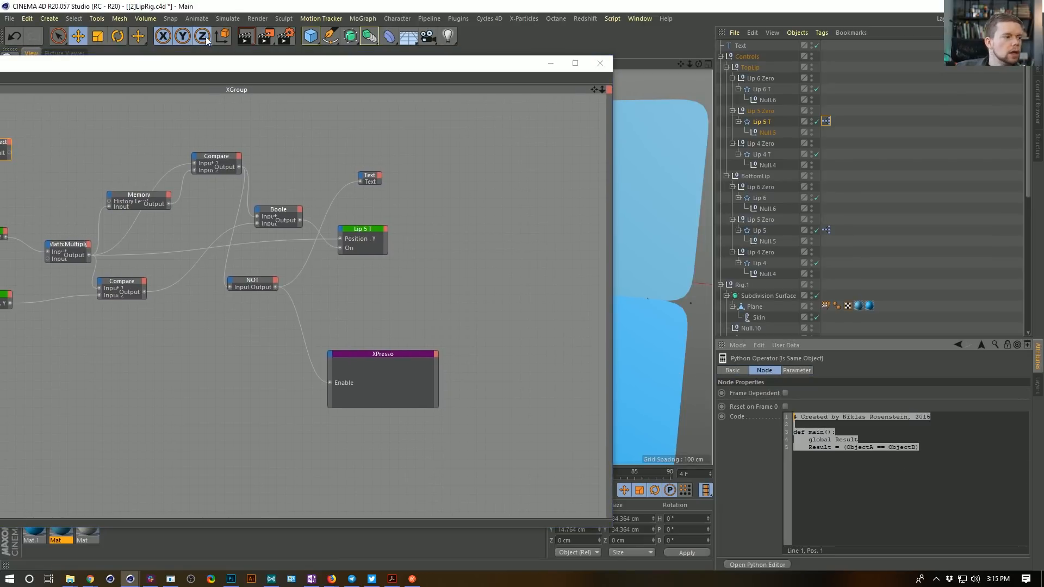
Add a Memory List node from the general presets to the empty area of the graph.
{"action": "middle_click_drag", "start_coordinate": [256, 130], "coordinate": [476, 149], "text": "alt"}
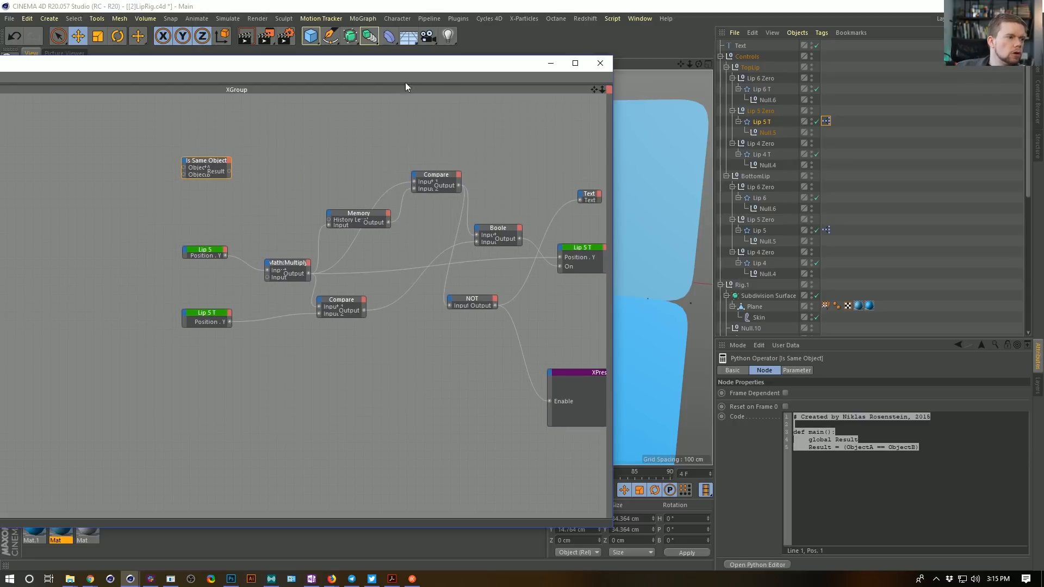
{"action": "left_click_drag", "start_coordinate": [472, 65], "coordinate": [861, 75]}
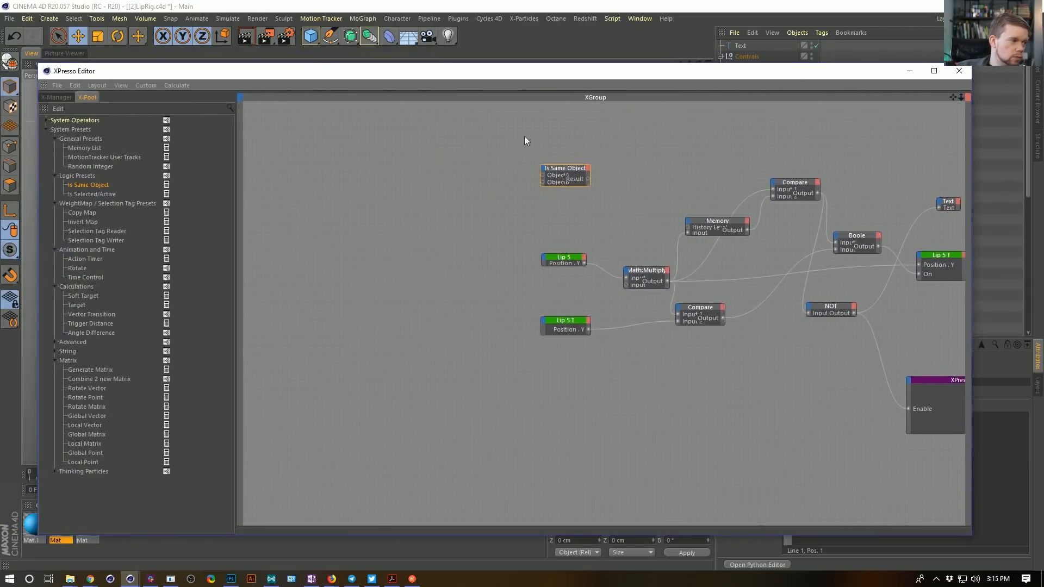
{"action": "left_click_drag", "start_coordinate": [83, 148], "coordinate": [387, 214]}
Look through the system operator groups and the calculation options, and collapse the node pool.
{"action": "left_click_drag", "start_coordinate": [578, 71], "coordinate": [676, 81]}
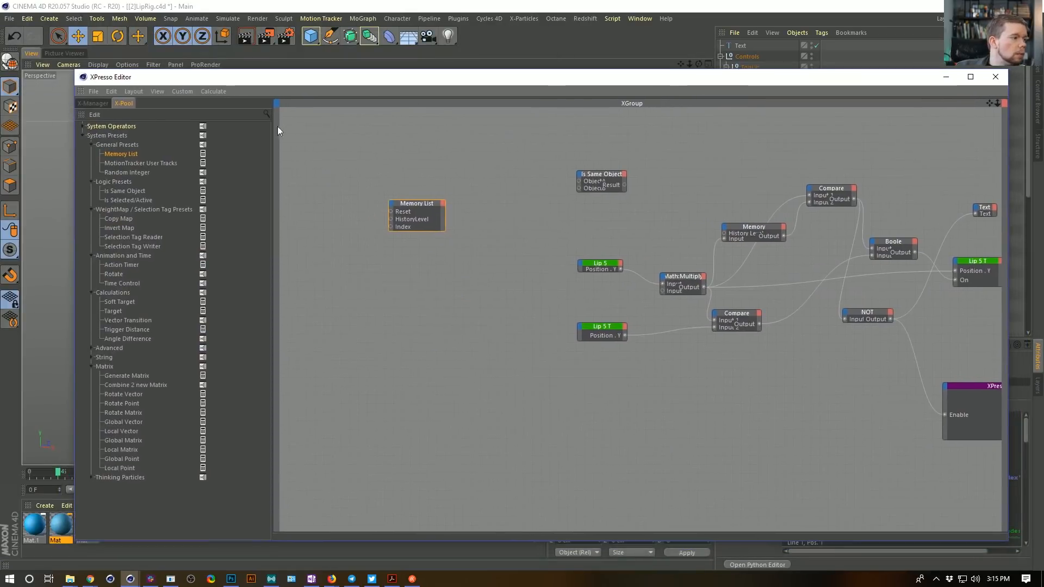
{"action": "left_click", "coordinate": [82, 126]}
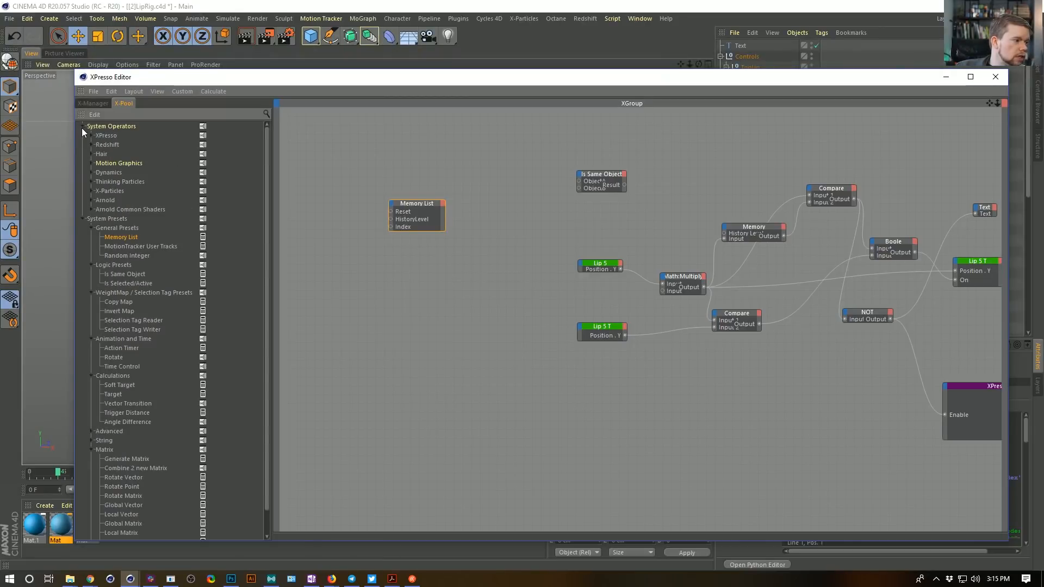
{"action": "left_click", "coordinate": [98, 103]}
{"action": "left_click", "coordinate": [82, 130]}
{"action": "left_click", "coordinate": [130, 105]}
{"action": "left_click", "coordinate": [212, 91]}
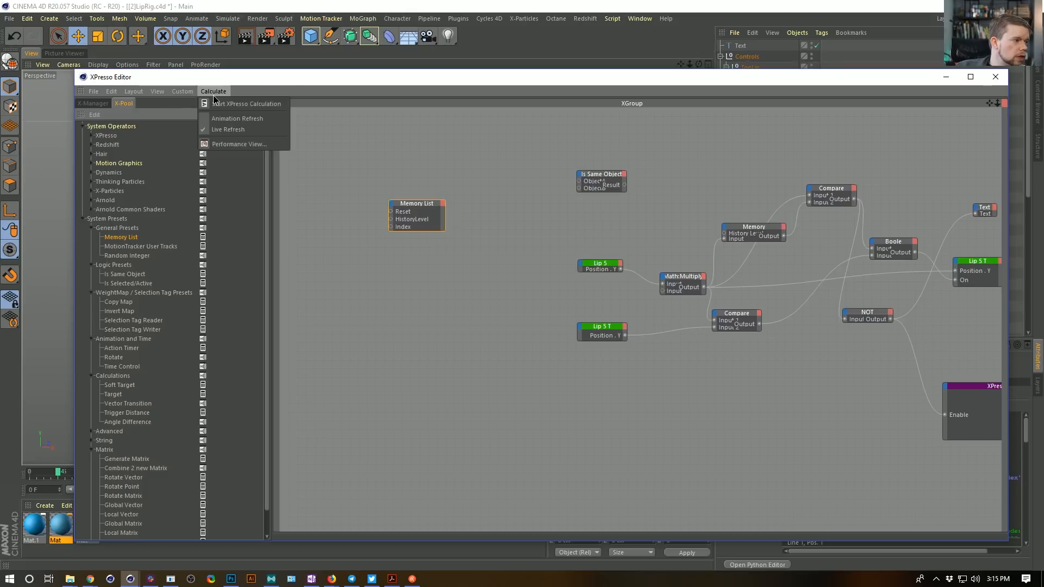
{"action": "left_click", "coordinate": [168, 77]}
{"action": "left_click", "coordinate": [83, 127]}
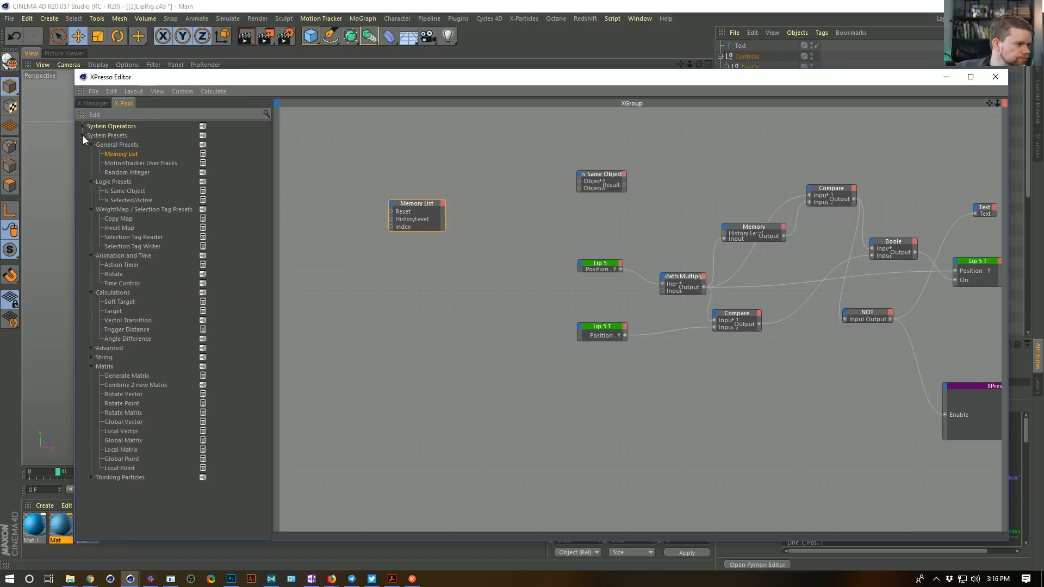
{"action": "left_click", "coordinate": [83, 135]}
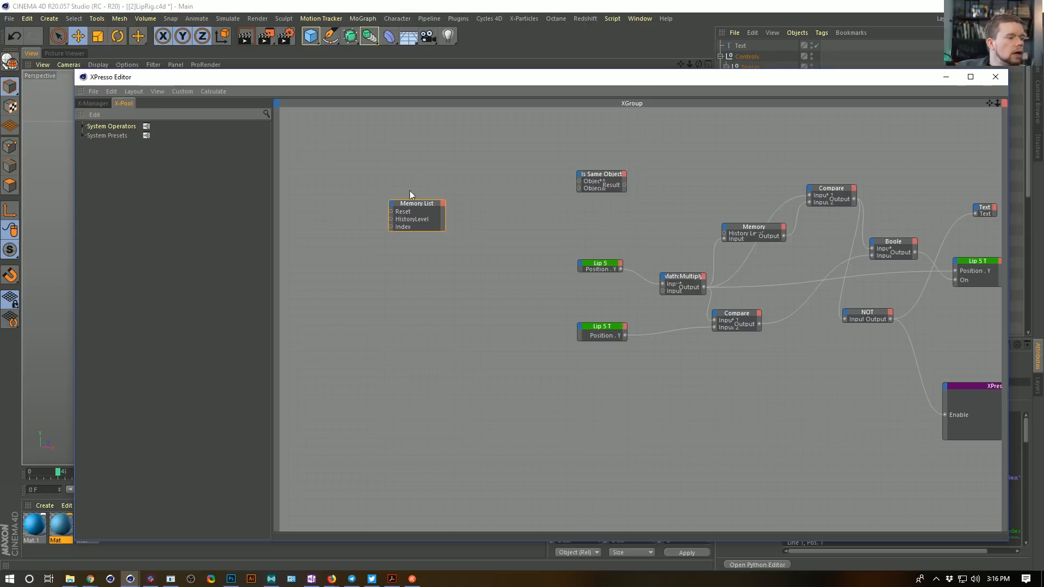
Delete the Memory List node and move the Is Same Object node closer to the Memory node.
{"action": "key", "text": "Delete"}
{"action": "key", "text": "h"}
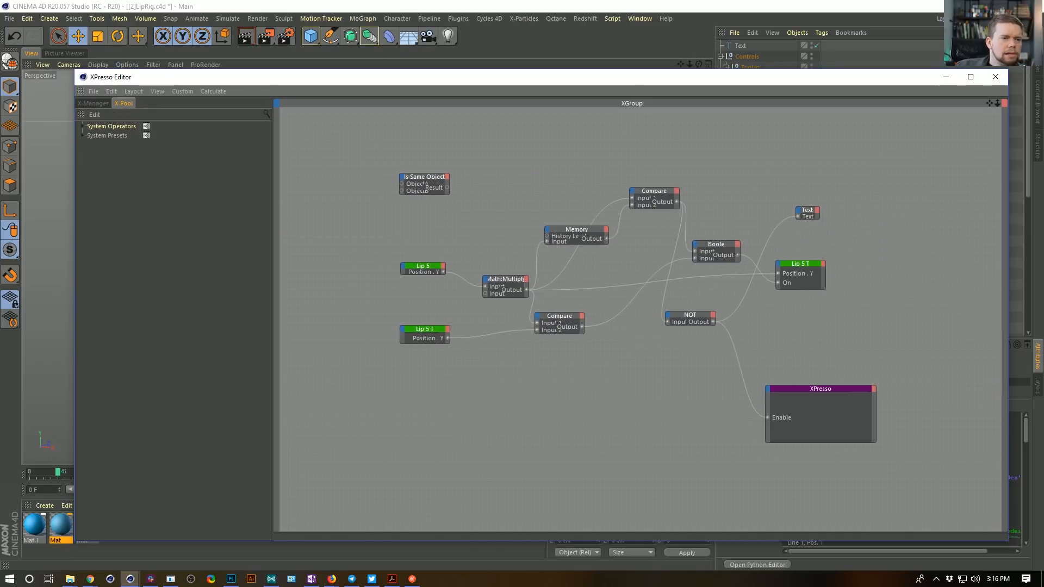
{"action": "left_click", "coordinate": [516, 183]}
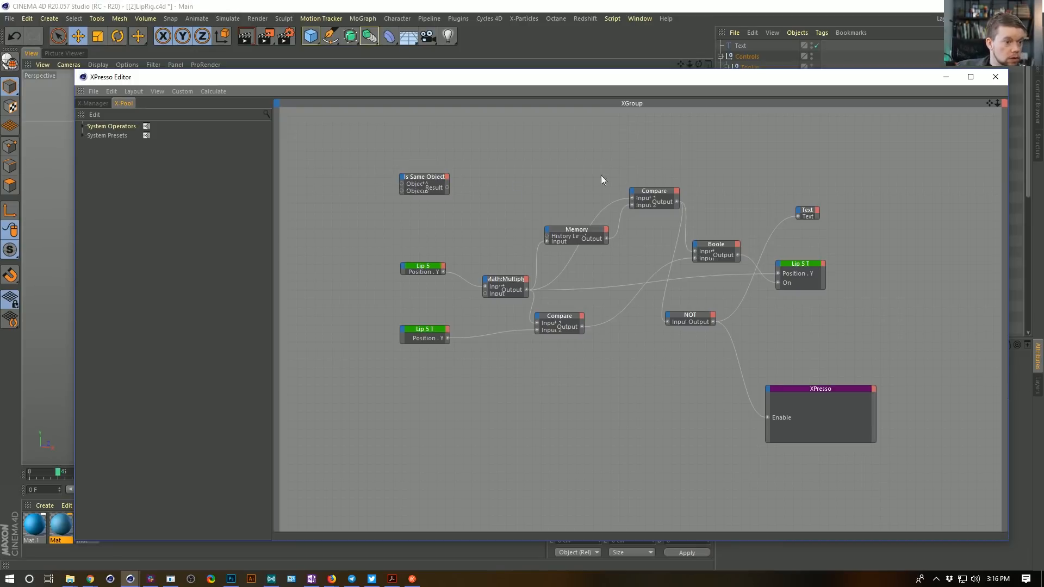
{"action": "middle_click_drag", "start_coordinate": [684, 176], "coordinate": [652, 167]}
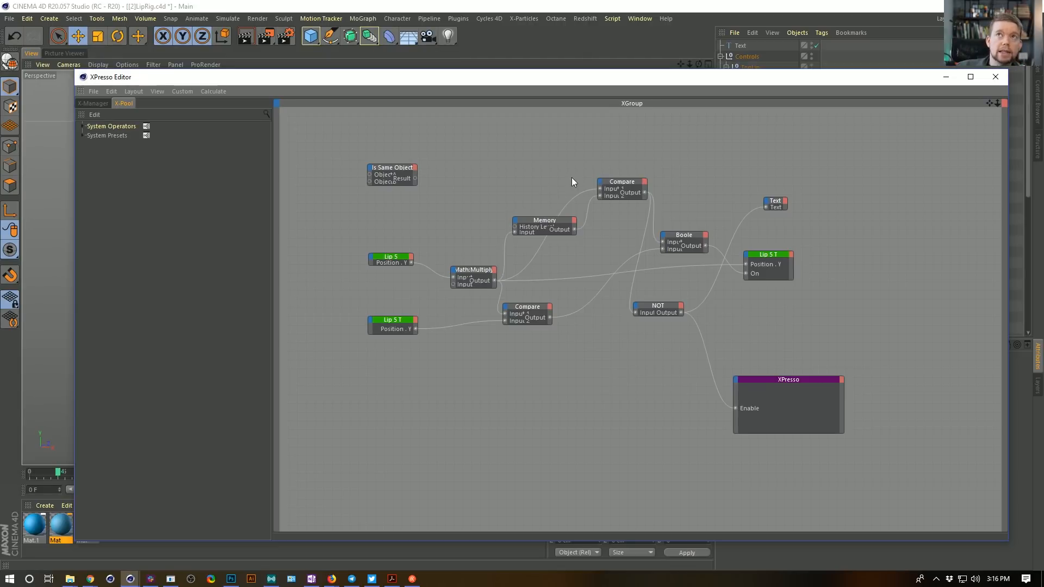
{"action": "left_click_drag", "start_coordinate": [395, 172], "coordinate": [435, 187]}
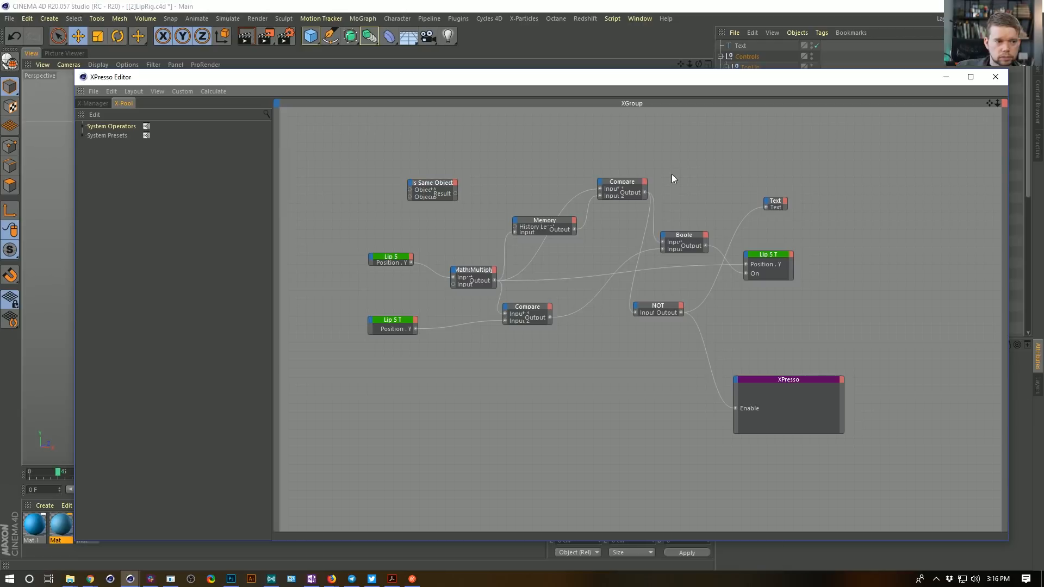
Shrink the XPresso editor window and move it down so the lip model is uncovered.
{"action": "left_click_drag", "start_coordinate": [533, 140], "coordinate": [552, 215]}
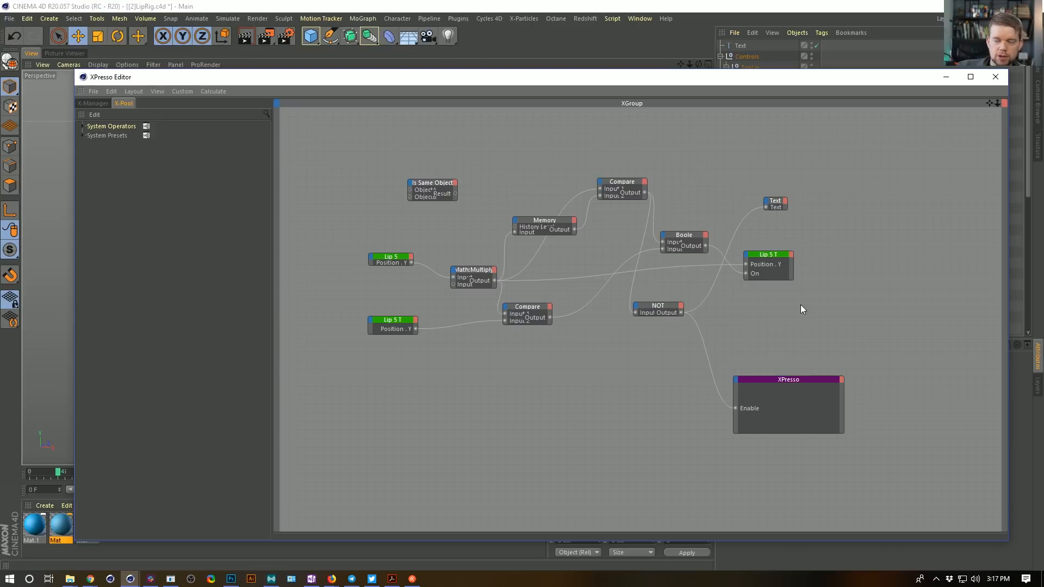
{"action": "middle_click_drag", "start_coordinate": [713, 171], "coordinate": [675, 194]}
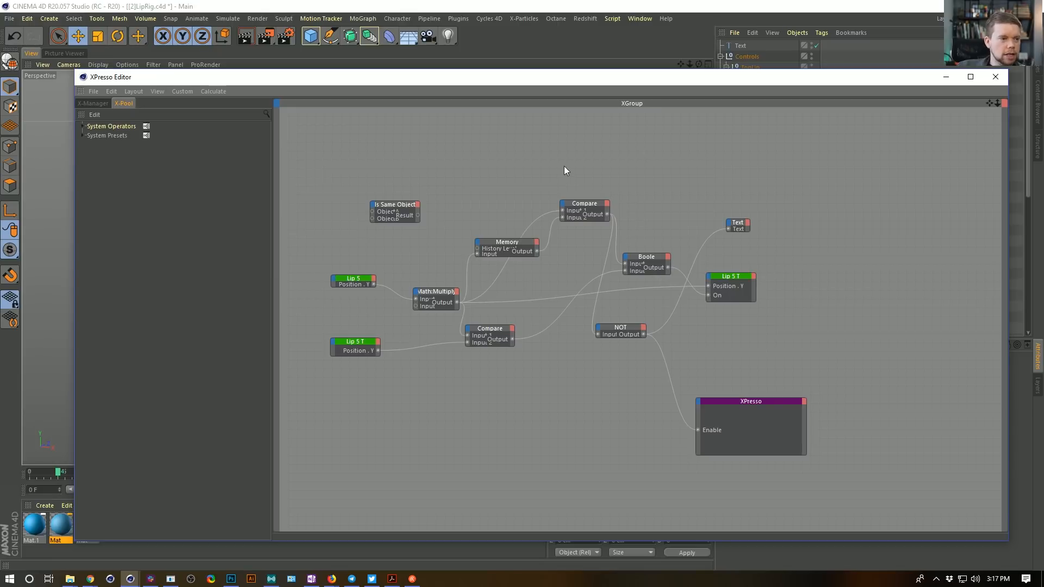
{"action": "mouse_move", "coordinate": [903, 83]}
{"action": "left_mouse_down"}
{"action": "mouse_move", "coordinate": [875, 84]}
{"action": "mouse_move", "coordinate": [874, 121]}
{"action": "mouse_move", "coordinate": [890, 89]}
{"action": "left_mouse_up"}
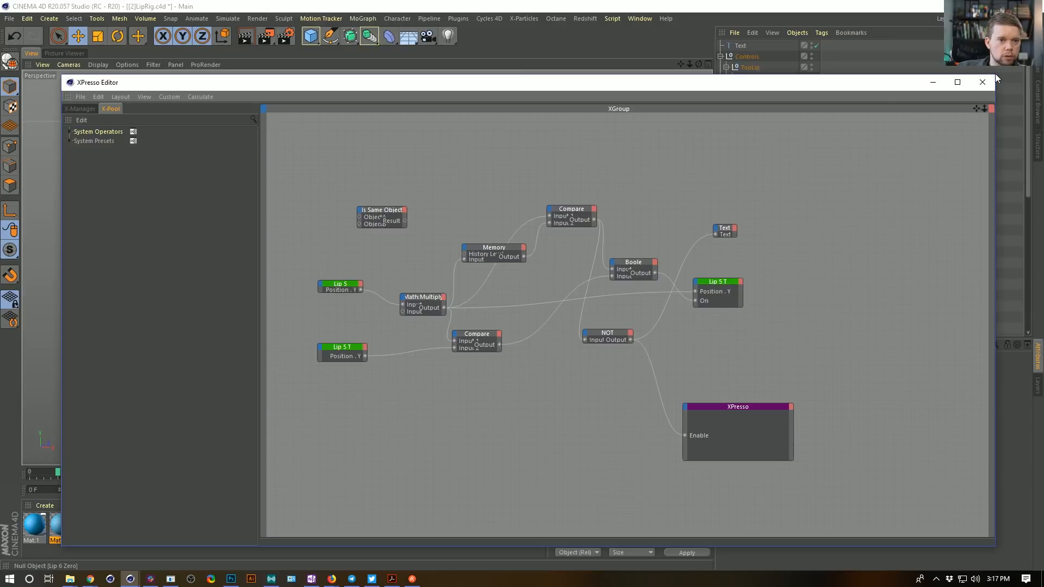
{"action": "left_click_drag", "start_coordinate": [996, 77], "coordinate": [696, 112]}
{"action": "mouse_move", "coordinate": [379, 225]}
{"action": "middle_mouse_down", "text": "alt"}
{"action": "mouse_move", "coordinate": [456, 211]}
{"action": "mouse_move", "coordinate": [396, 228]}
{"action": "middle_mouse_up", "text": "alt"}
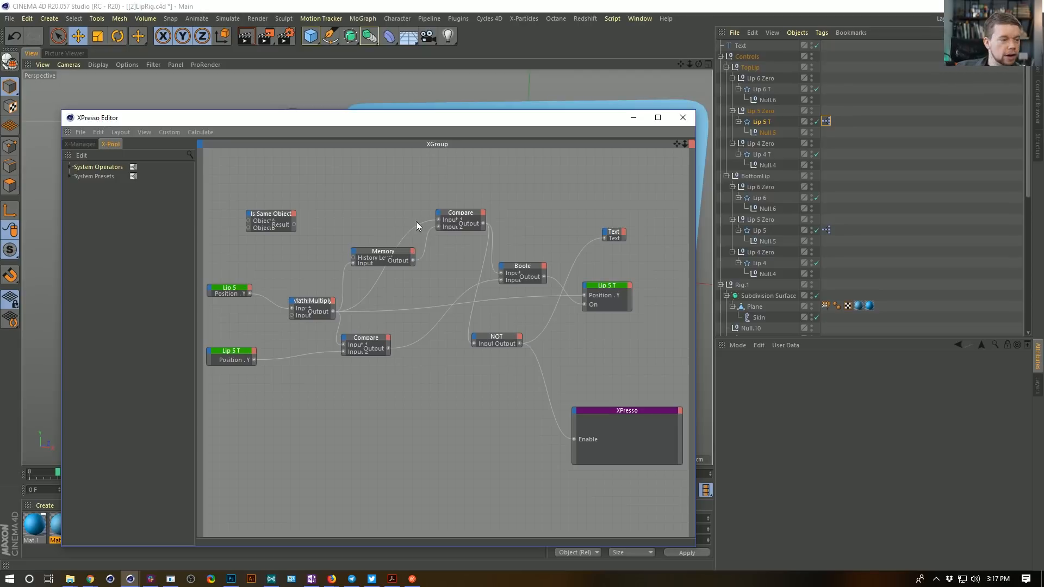
{"action": "left_click_drag", "start_coordinate": [511, 118], "coordinate": [453, 408]}
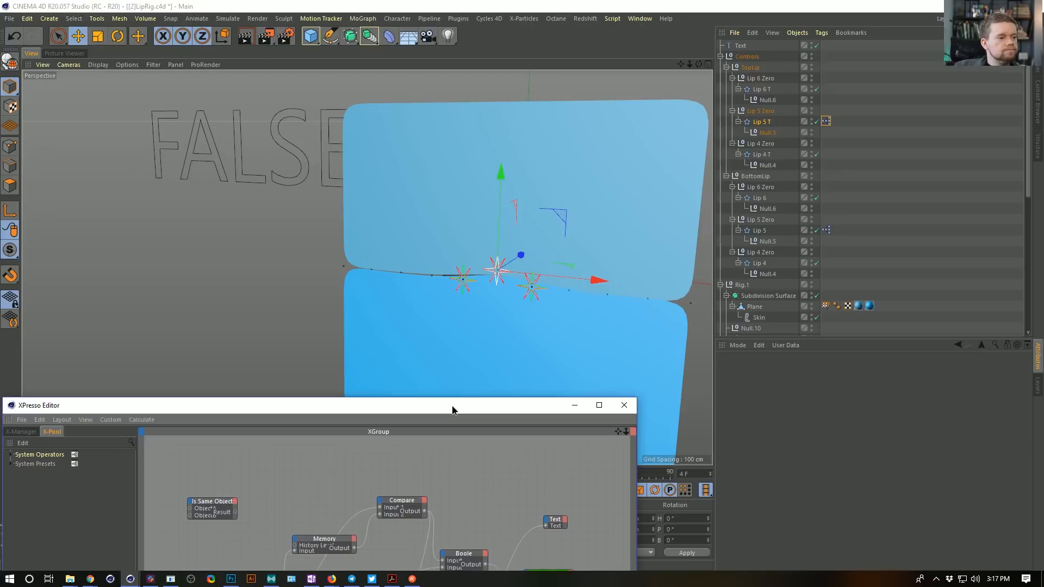
Raise the Lip 5 T control slightly to part the lips, and undo the last trial move.
{"action": "left_click_drag", "start_coordinate": [497, 207], "coordinate": [500, 239]}
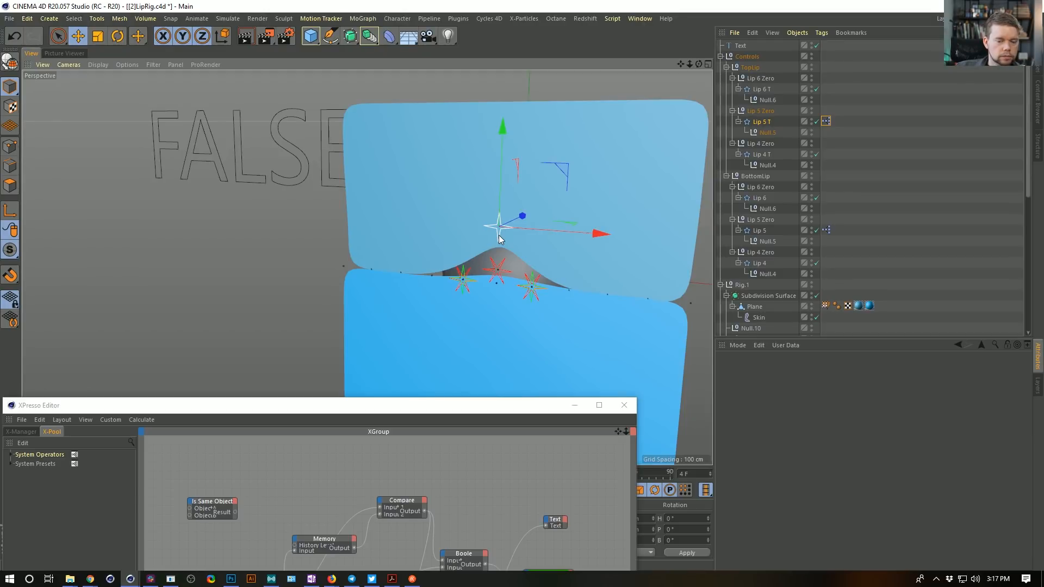
{"action": "left_click_drag", "start_coordinate": [506, 406], "coordinate": [580, 403]}
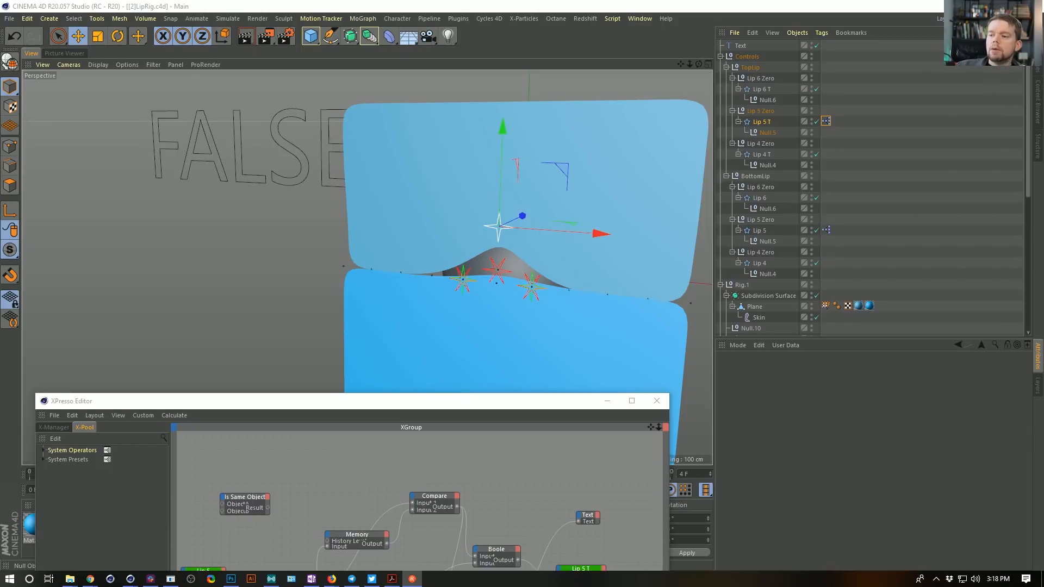
{"action": "left_click", "coordinate": [672, 8]}
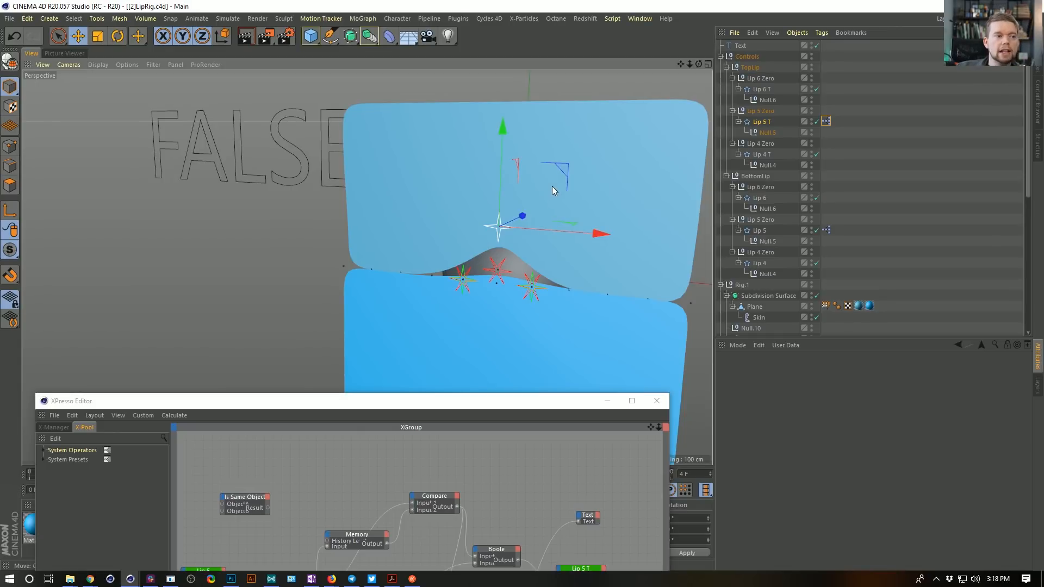
{"action": "left_click_drag", "start_coordinate": [562, 168], "coordinate": [487, 156]}
{"action": "key", "text": "ctrl+z"}
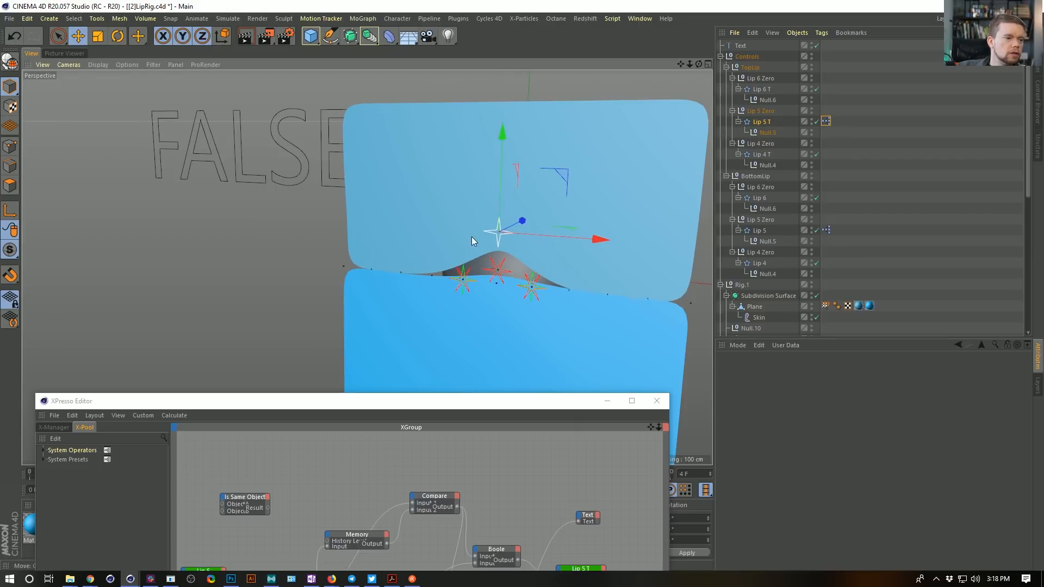
Try raising the bottom Lip 5 control up past the upper lip, and undo the move.
{"action": "left_click", "coordinate": [501, 266]}
{"action": "left_click_drag", "start_coordinate": [496, 367], "coordinate": [432, 305]}
{"action": "mouse_move", "coordinate": [521, 254]}
{"action": "left_mouse_down", "text": "alt"}
{"action": "mouse_move", "coordinate": [536, 256]}
{"action": "mouse_move", "coordinate": [519, 261]}
{"action": "left_mouse_up", "text": "alt"}
{"action": "left_click_drag", "start_coordinate": [458, 308], "coordinate": [462, 181]}
{"action": "left_click_drag", "start_coordinate": [475, 227], "coordinate": [494, 249], "text": "alt"}
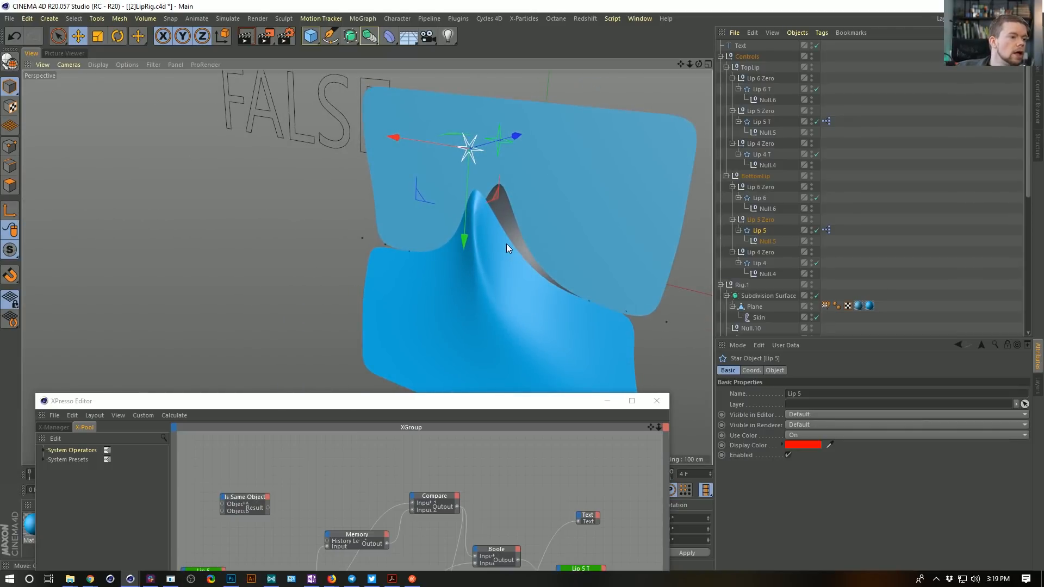
{"action": "key", "text": "ctrl+z"}
{"action": "key", "text": "ctrl+z"}
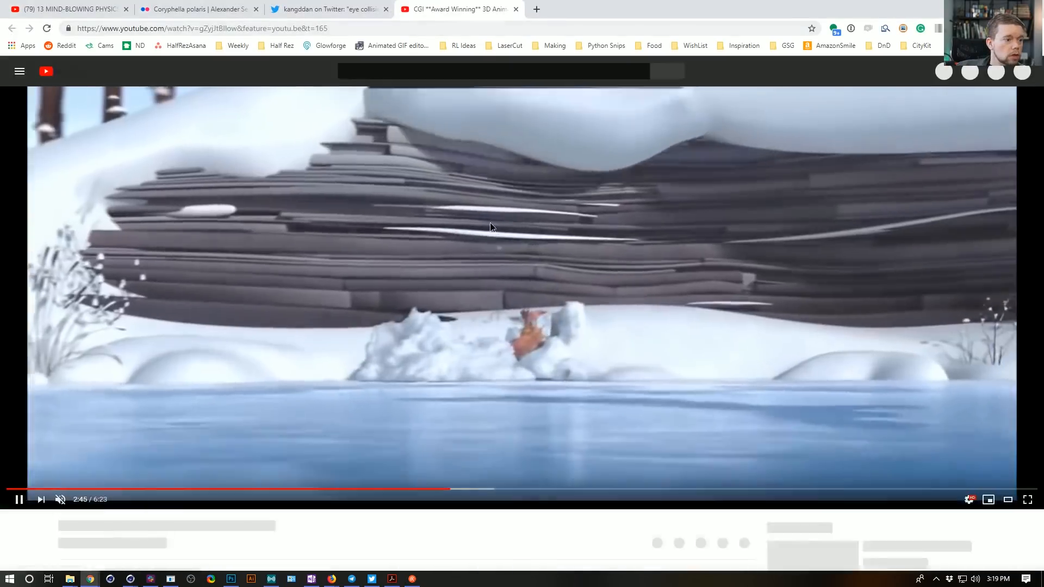
Pause the "A Fox And A Mouse" short and read through its full description.
{"action": "left_click", "coordinate": [490, 223]}
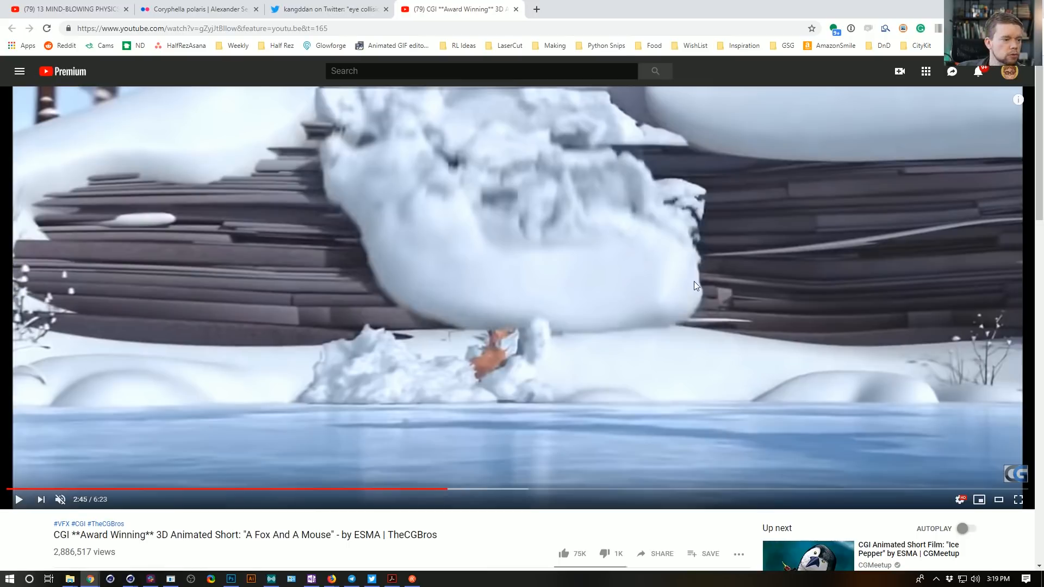
{"action": "scroll", "coordinate": [449, 341], "scroll_direction": "down", "scroll_amount": 4}
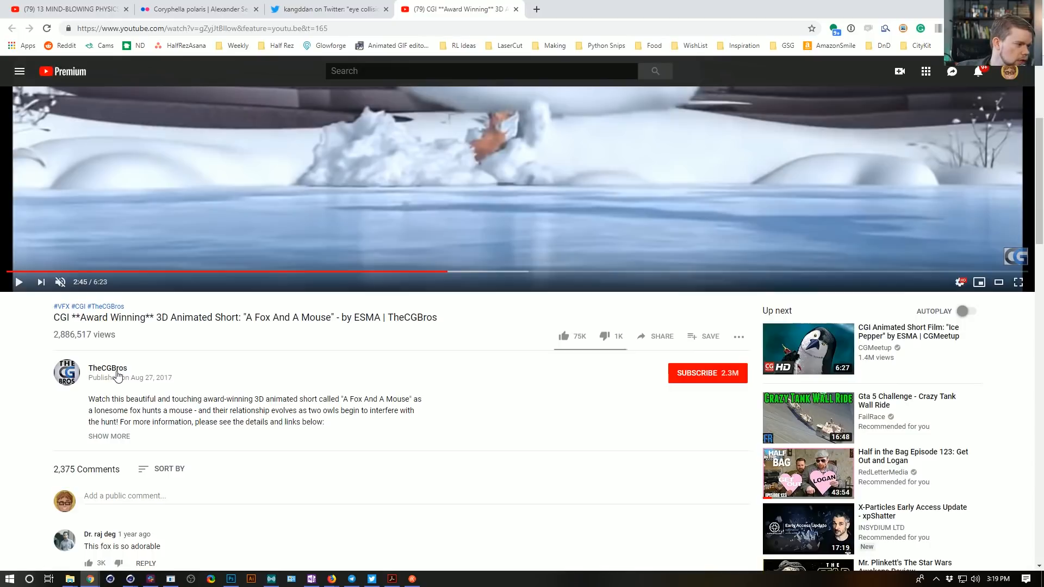
{"action": "left_click", "coordinate": [121, 437]}
{"action": "scroll", "coordinate": [121, 442], "scroll_direction": "down", "scroll_amount": 3}
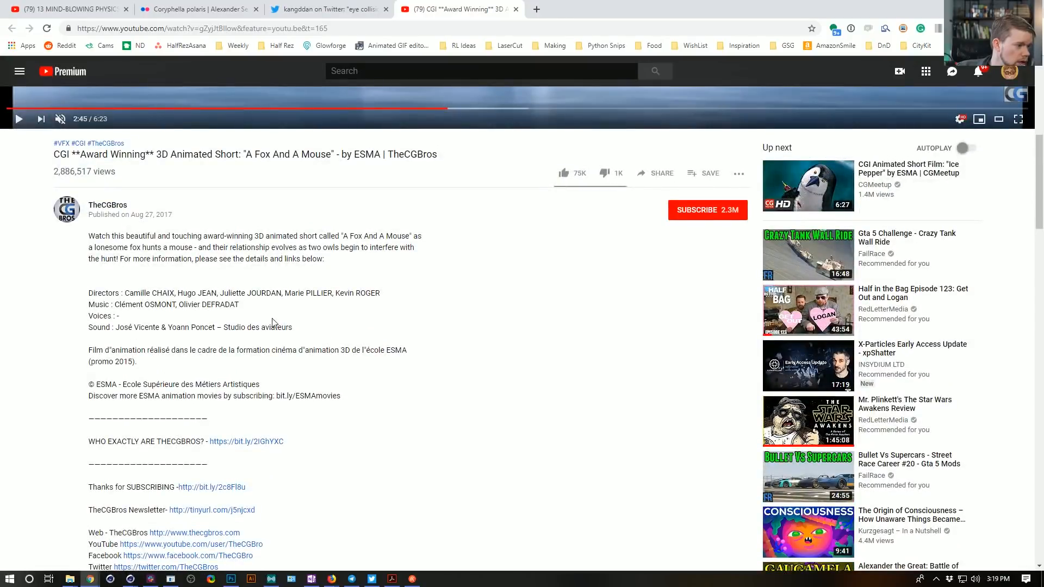
{"action": "scroll", "coordinate": [272, 322], "scroll_direction": "up", "scroll_amount": 2}
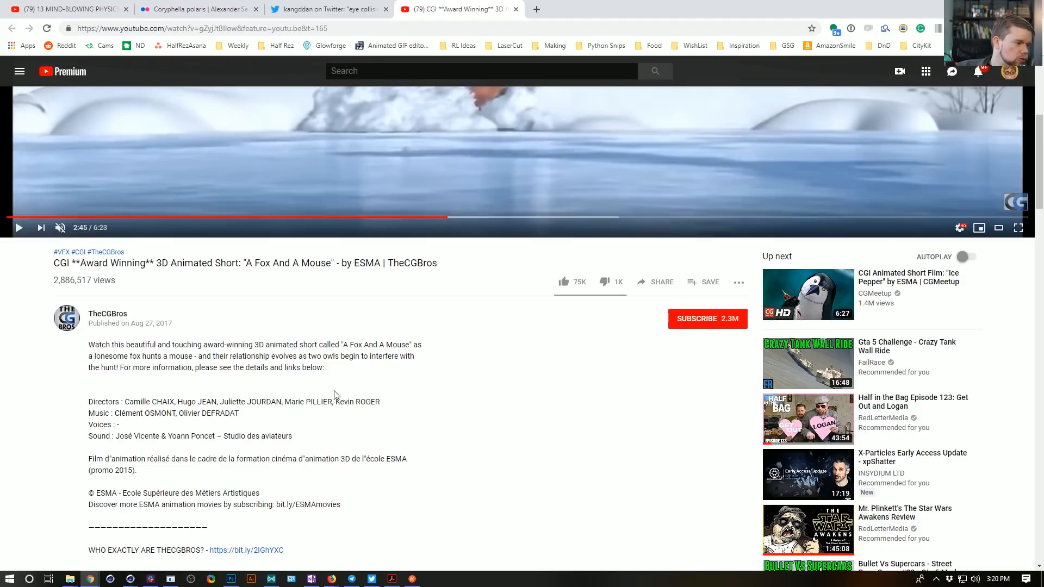
{"action": "scroll", "coordinate": [236, 403], "scroll_direction": "up", "scroll_amount": 3}
{"action": "scroll", "coordinate": [236, 403], "scroll_direction": "up", "scroll_amount": 2}
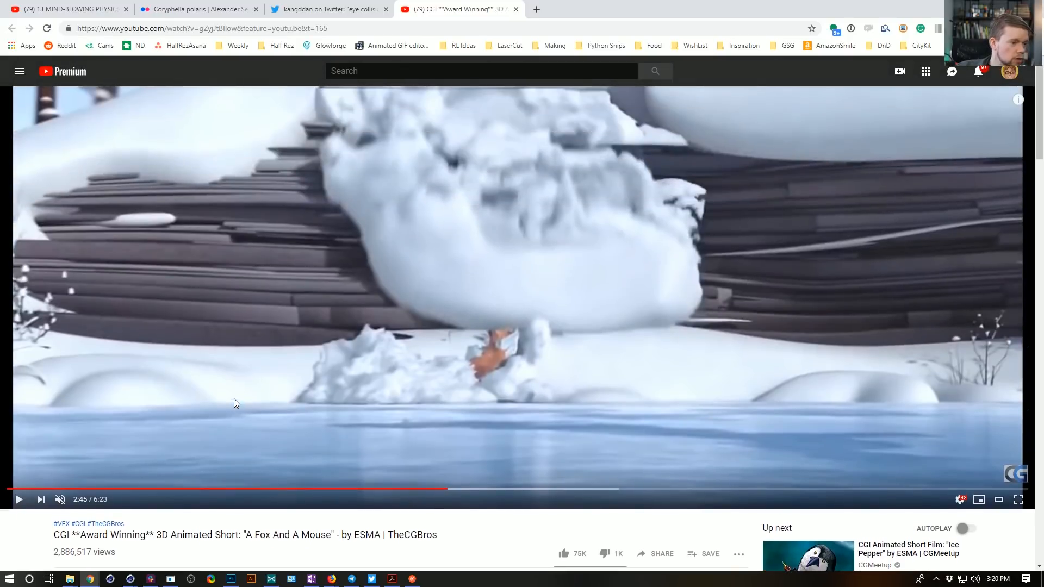
Play the short, jump back to replay the falling snow, and pause once the snow has landed.
{"action": "left_click", "coordinate": [398, 398]}
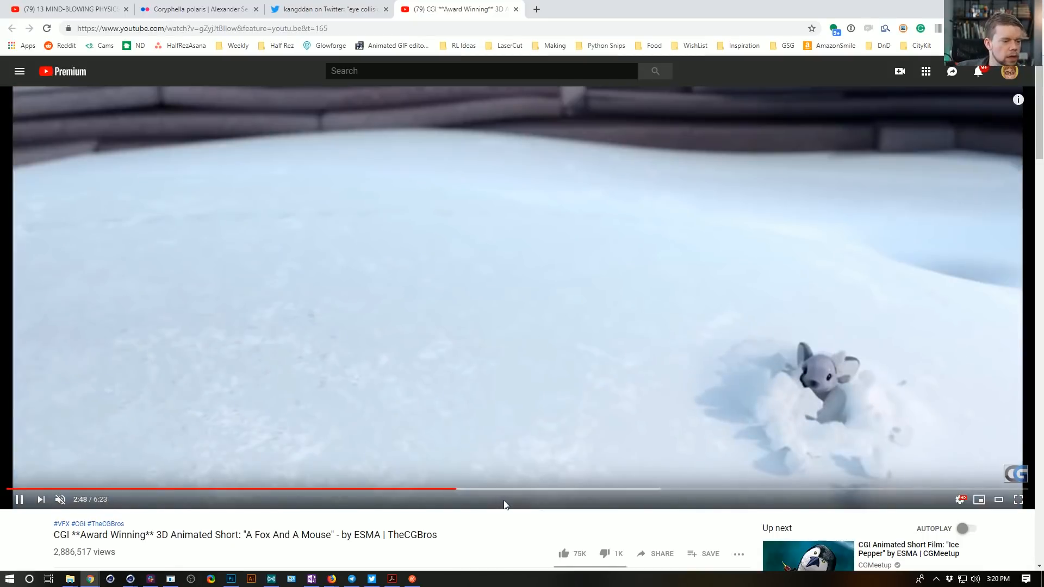
{"action": "key", "text": "Left"}
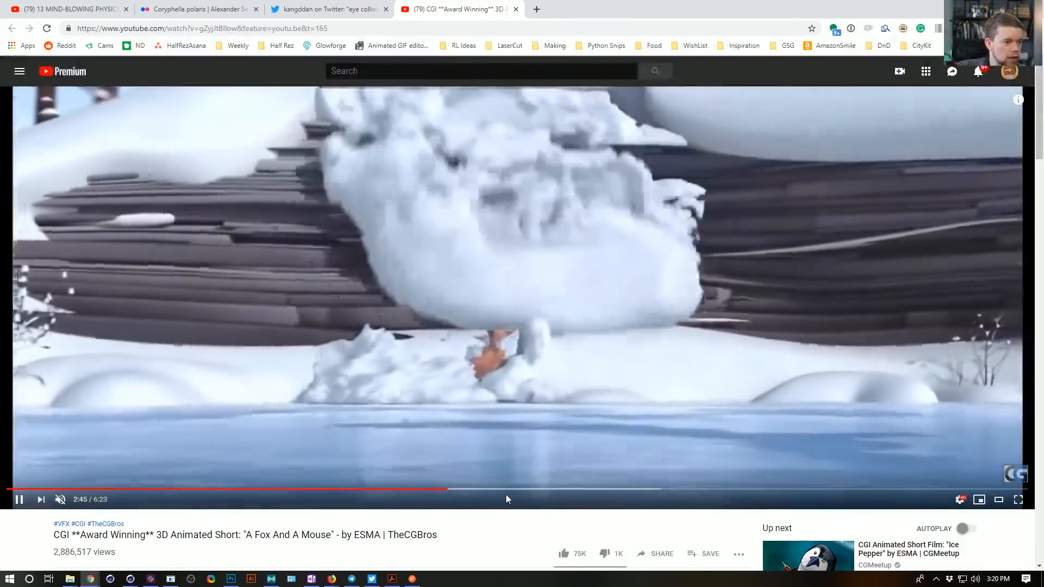
{"action": "key", "text": "space"}
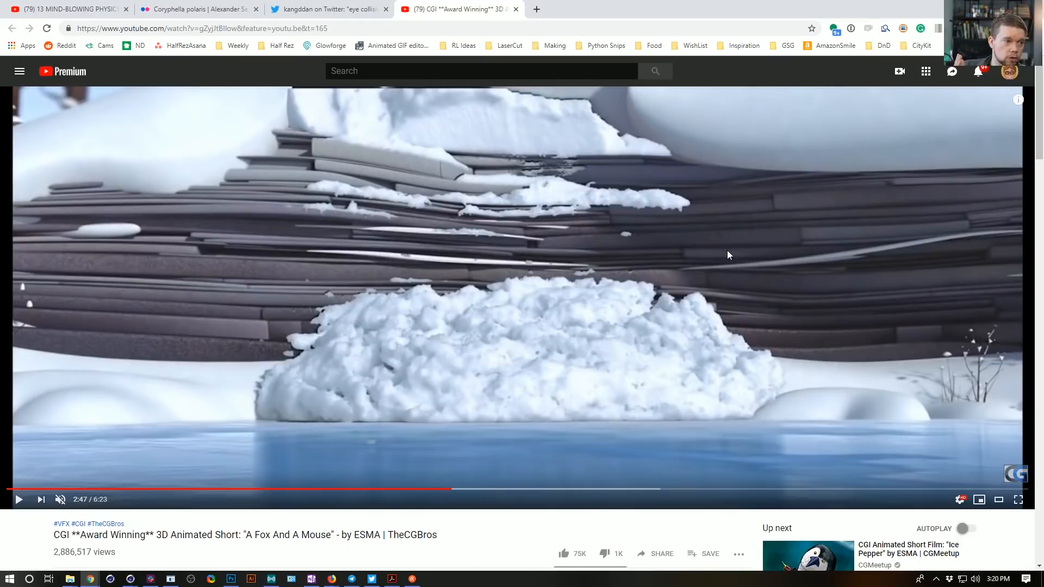
Search the web in a new tab for "XParticles snow clumping" and open the "C4d / Xparticles 4 Snow animation" video.
{"action": "left_click", "coordinate": [537, 10]}
{"action": "type", "text": "XParticles snow clumping"}
{"action": "key", "text": "Return"}
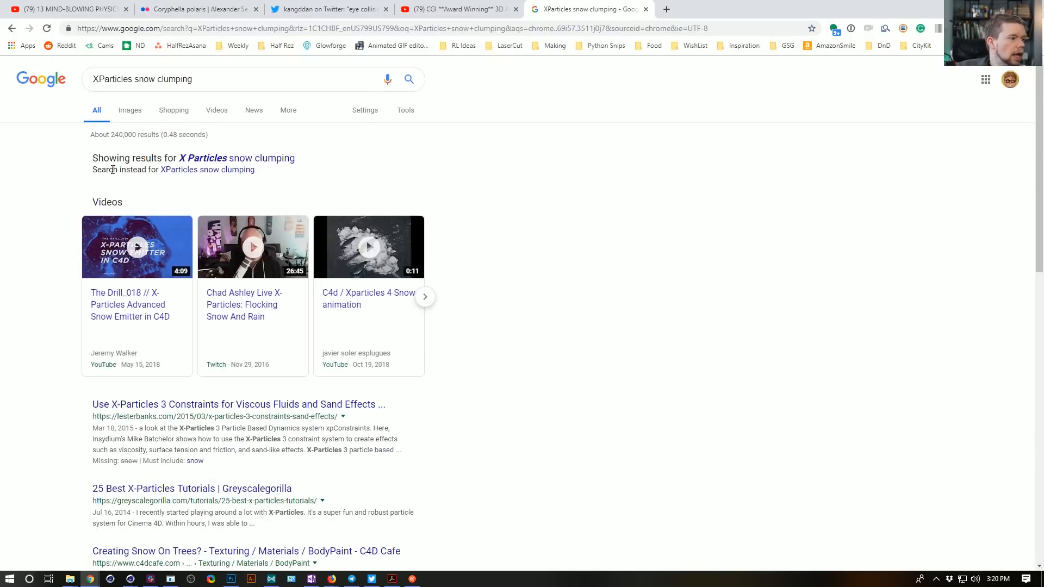
{"action": "left_click", "coordinate": [280, 159]}
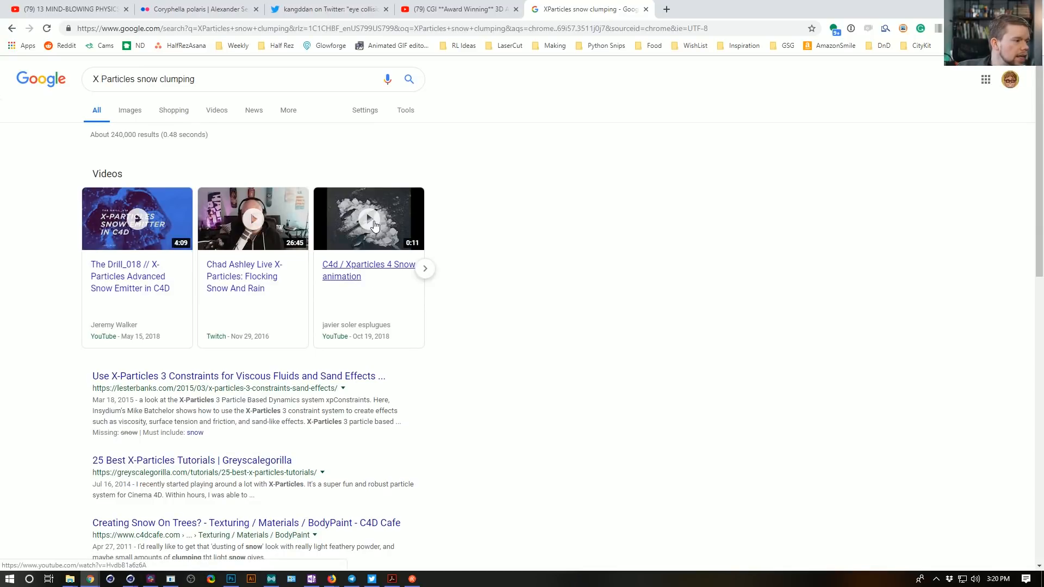
{"action": "left_click", "coordinate": [374, 225]}
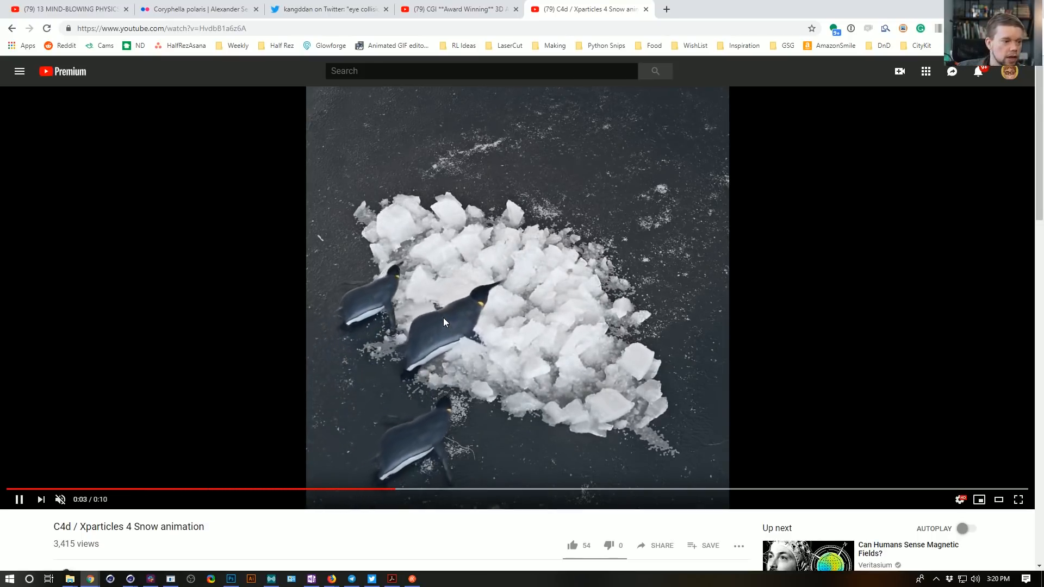
Pause the snow animation video, read its description and comments, and return to the search results.
{"action": "left_click", "coordinate": [440, 272]}
{"action": "scroll", "coordinate": [439, 271], "scroll_direction": "down", "scroll_amount": 4}
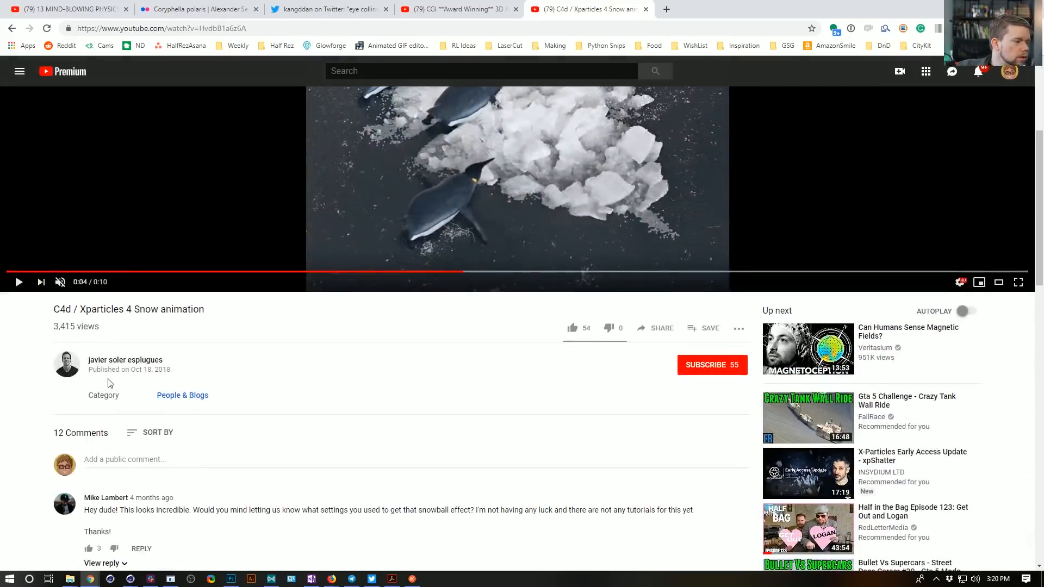
{"action": "scroll", "coordinate": [272, 429], "scroll_direction": "down", "scroll_amount": 2}
{"action": "scroll", "coordinate": [286, 433], "scroll_direction": "down", "scroll_amount": 4}
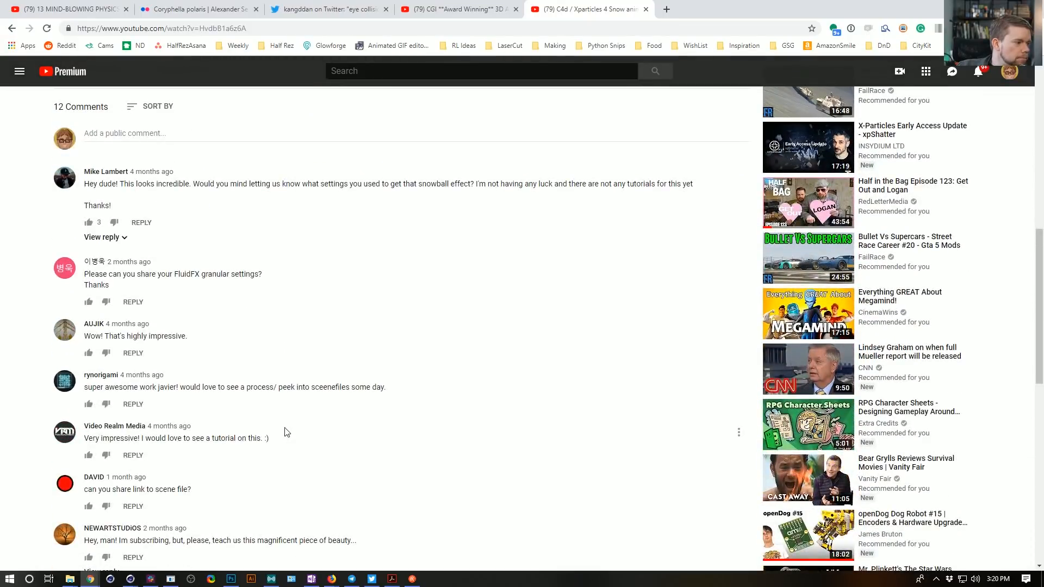
{"action": "scroll", "coordinate": [289, 424], "scroll_direction": "up", "scroll_amount": 6}
{"action": "scroll", "coordinate": [288, 425], "scroll_direction": "up", "scroll_amount": 4}
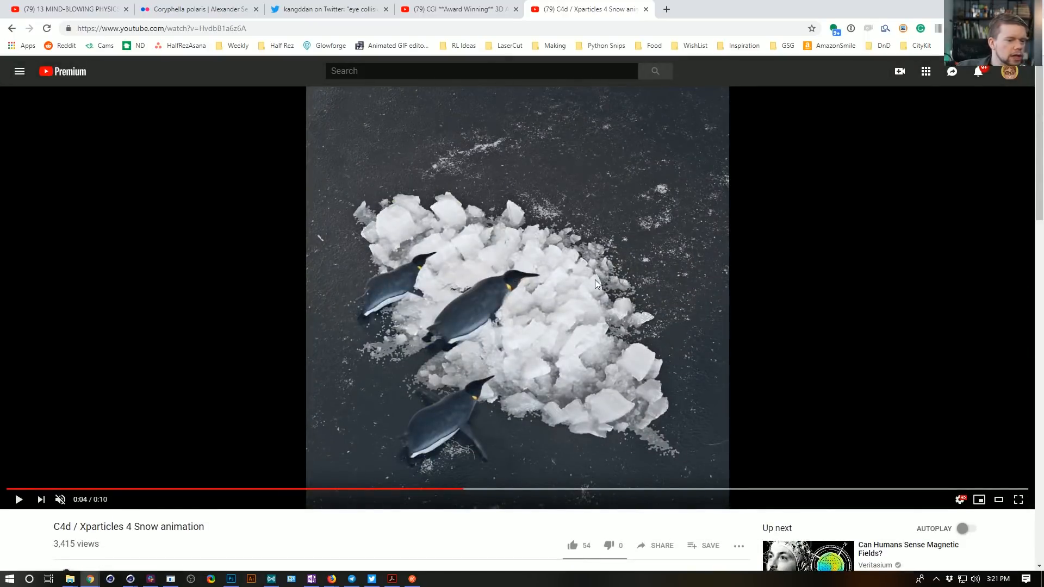
{"action": "scroll", "coordinate": [582, 211], "scroll_direction": "down", "scroll_amount": 4}
{"action": "scroll", "coordinate": [585, 213], "scroll_direction": "up", "scroll_amount": 3}
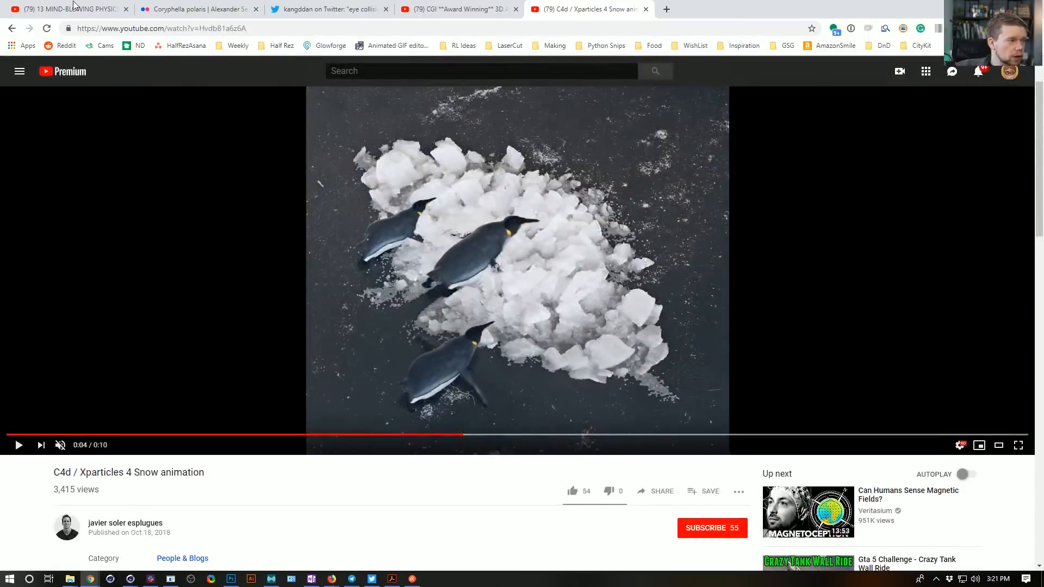
{"action": "left_click", "coordinate": [16, 26]}
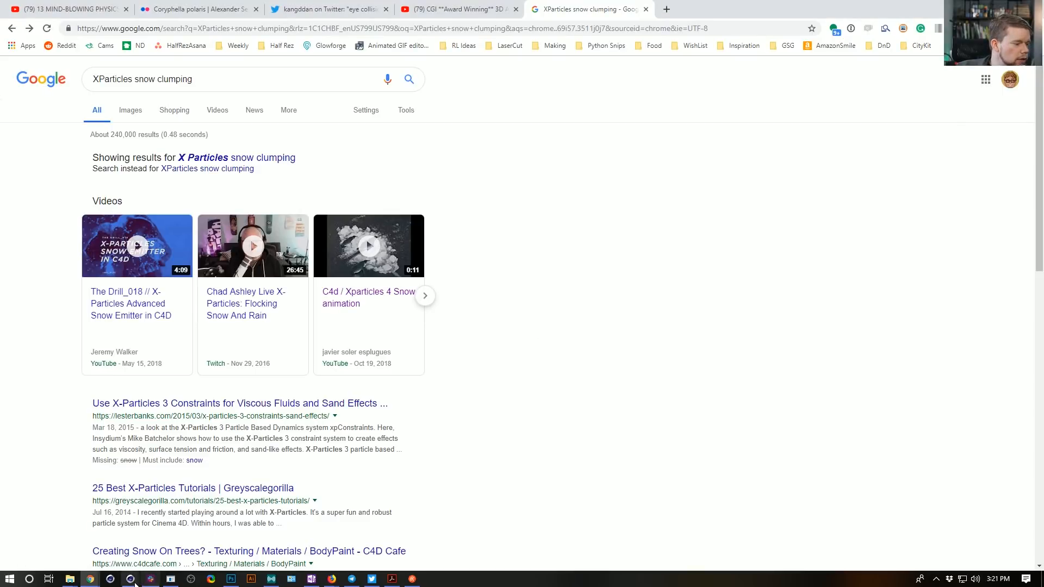
Switch to Cinema 4D, close the XPresso Editor and create a new empty project.
{"action": "mouse_move", "coordinate": [130, 577]}
{"action": "left_click", "coordinate": [114, 538]}
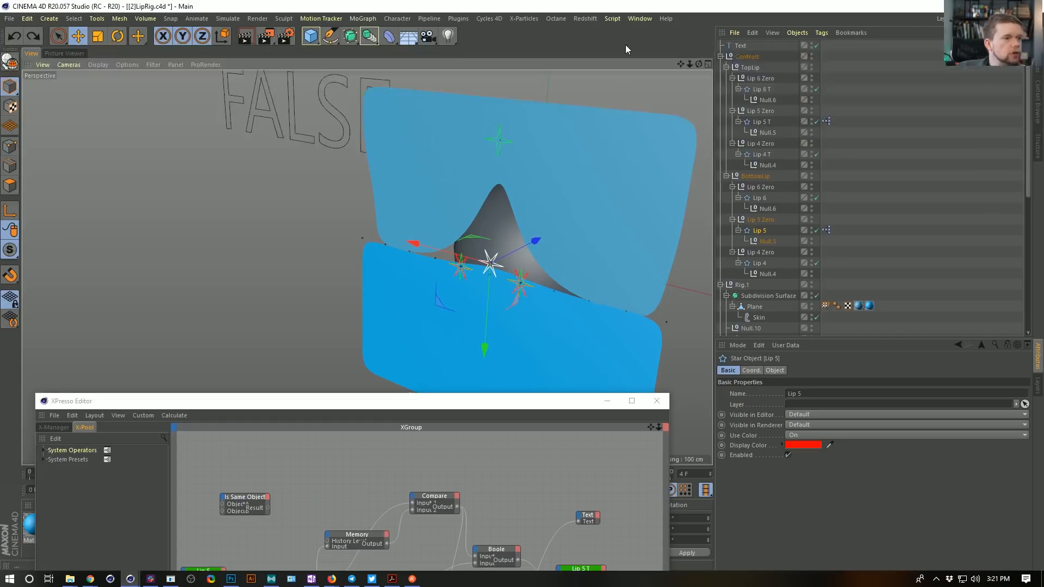
{"action": "left_click", "coordinate": [656, 401]}
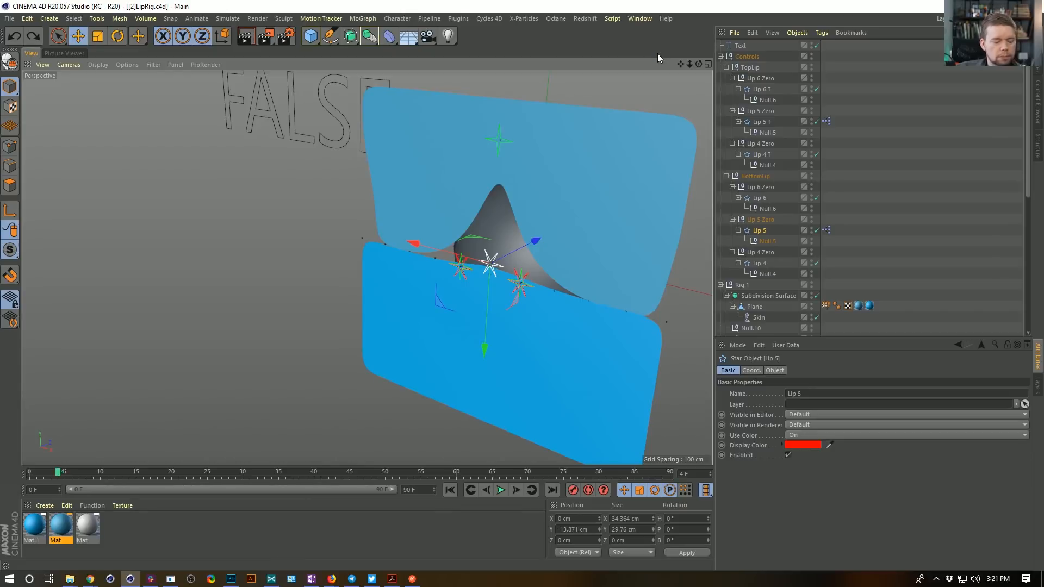
{"action": "key", "text": "ctrl+n"}
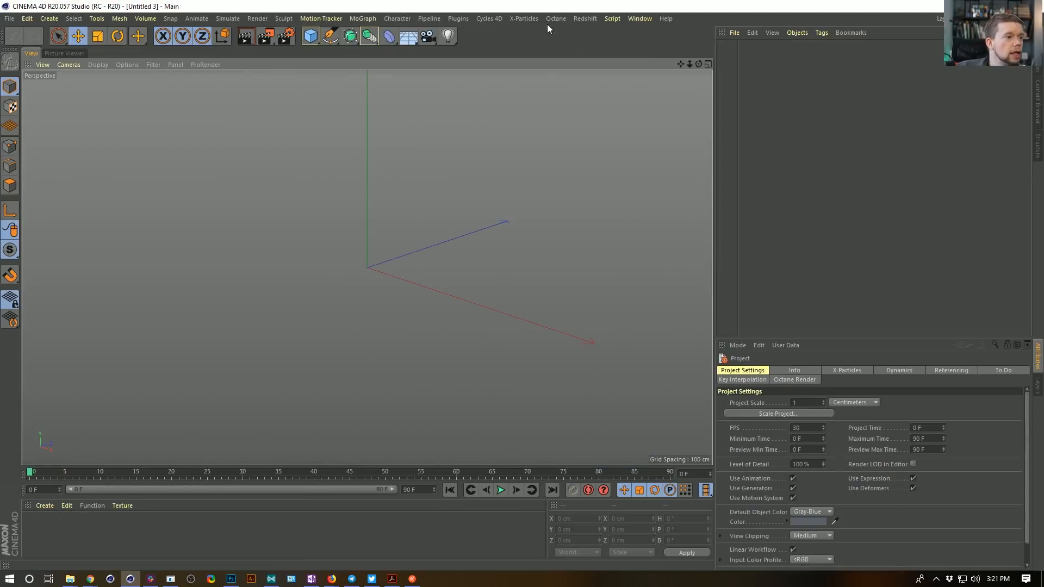
Add an X-Particles emitter (xpEmitter) to the empty scene.
{"action": "left_click", "coordinate": [363, 19]}
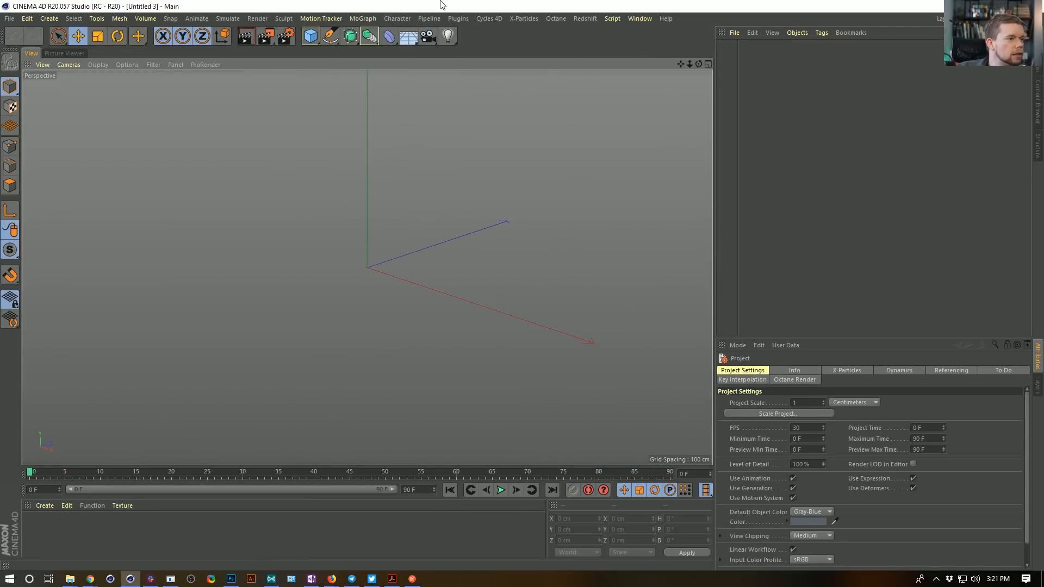
{"action": "left_click", "coordinate": [484, 18]}
{"action": "mouse_move", "coordinate": [514, 20]}
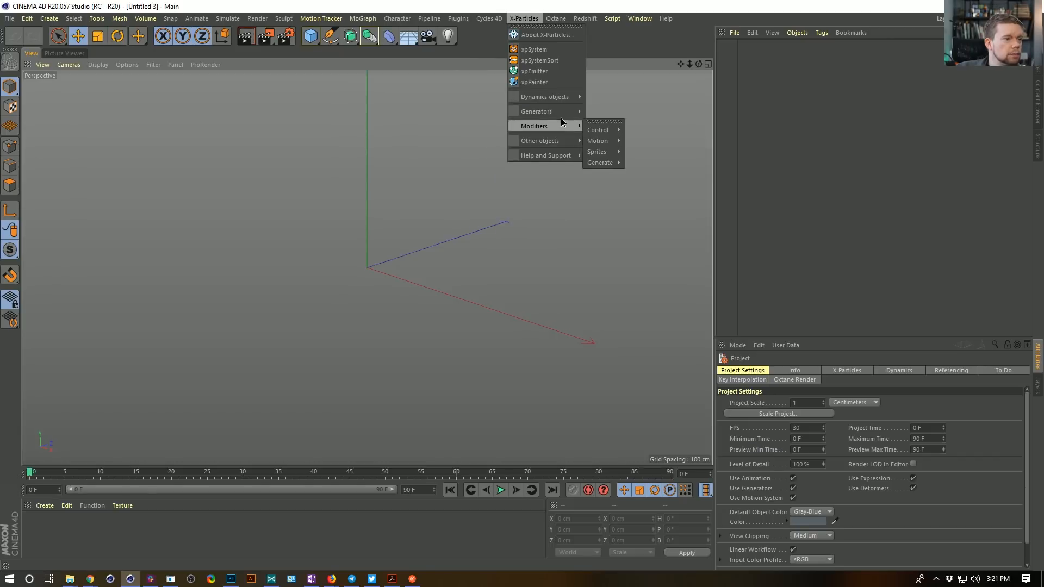
{"action": "left_click", "coordinate": [544, 71]}
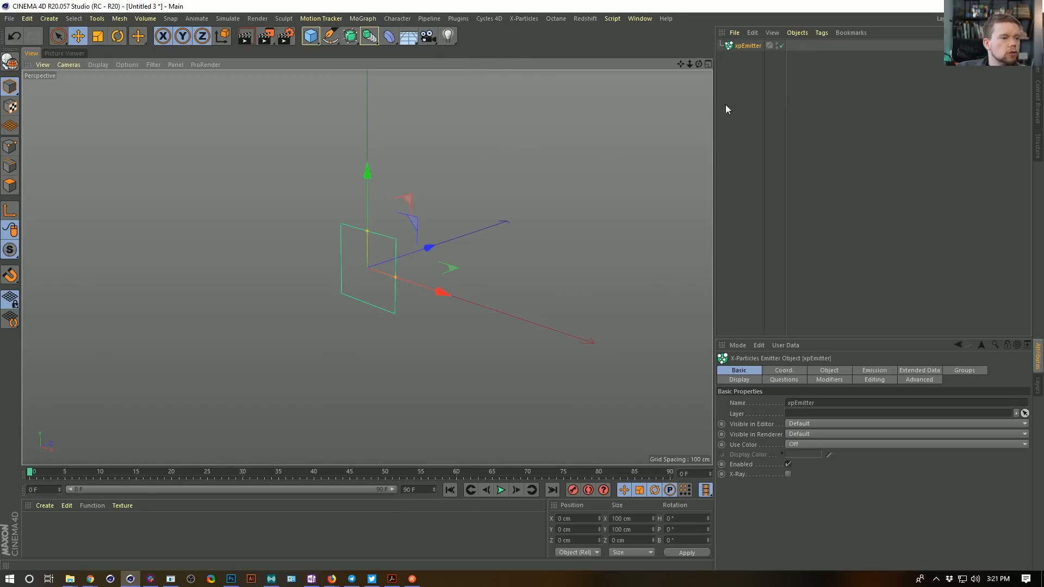
Set the emitter shape to Defined Emission and its mode to 3D Grid.
{"action": "left_click", "coordinate": [845, 371]}
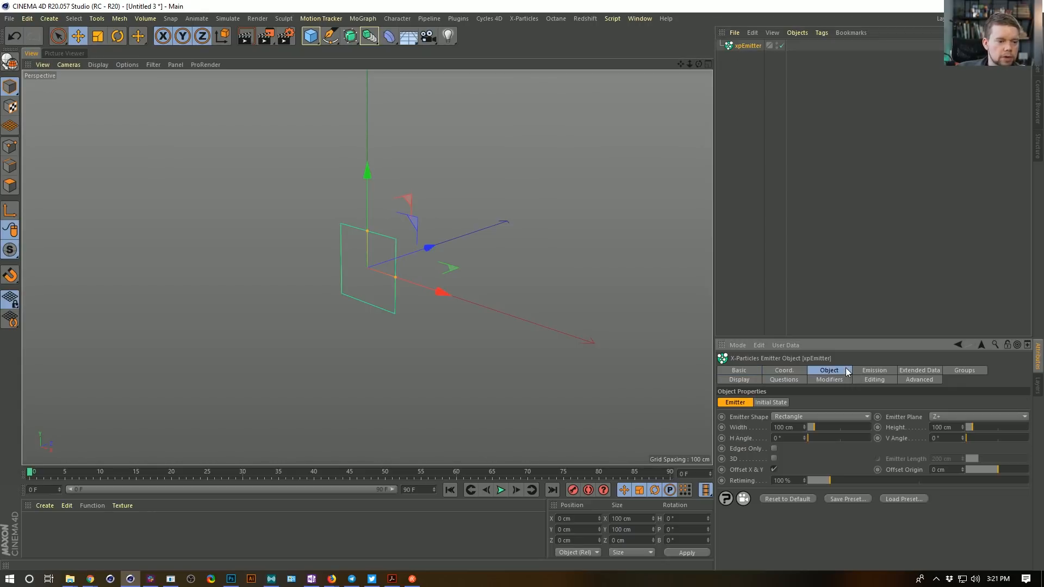
{"action": "left_click", "coordinate": [799, 416]}
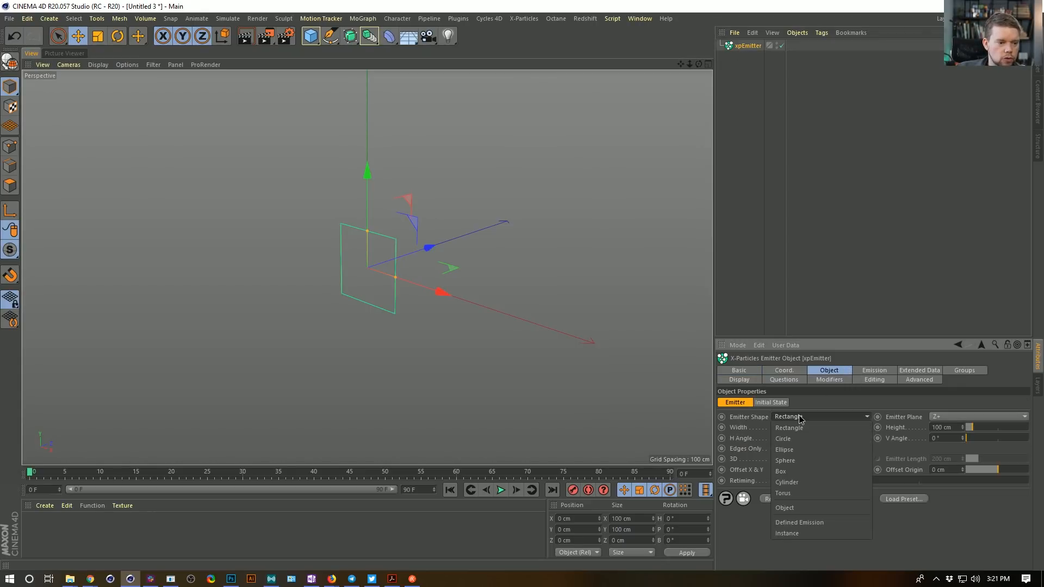
{"action": "left_click", "coordinate": [838, 522]}
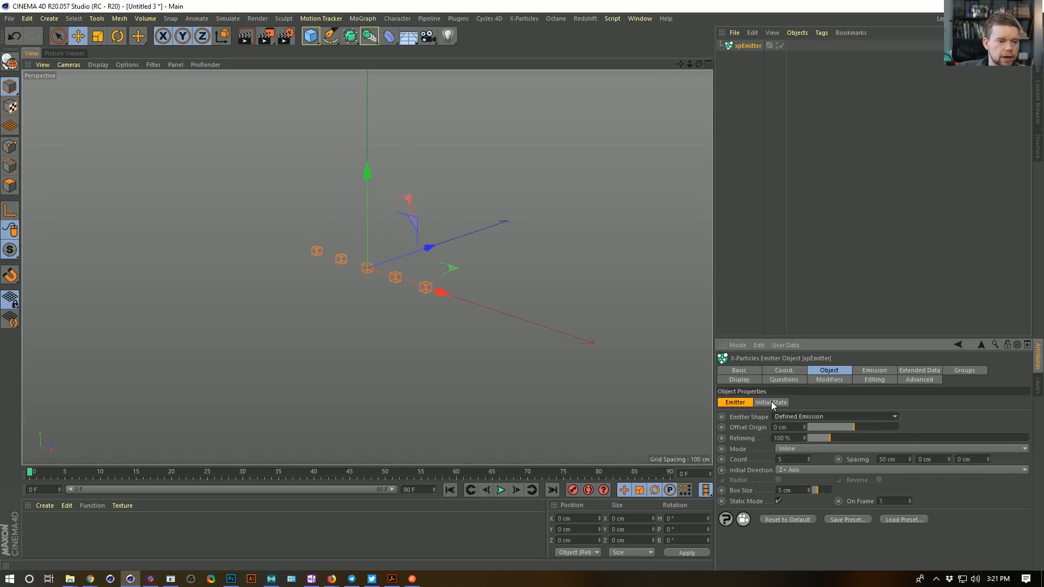
{"action": "left_click", "coordinate": [791, 448]}
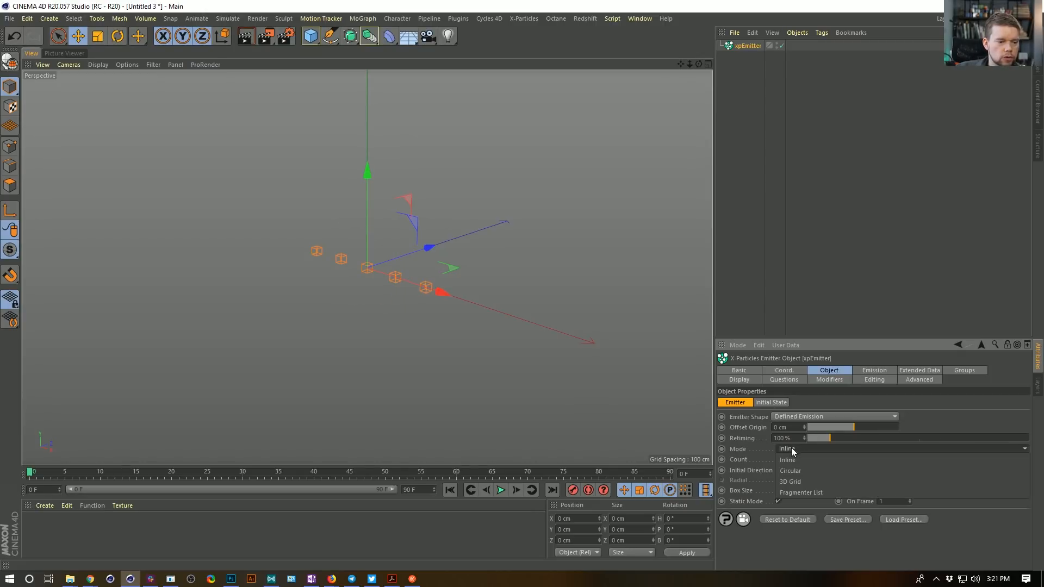
{"action": "left_click", "coordinate": [817, 482]}
Set the 3D grid's particle count to 22 in all three directions.
{"action": "left_click_drag", "start_coordinate": [799, 462], "coordinate": [760, 459]}
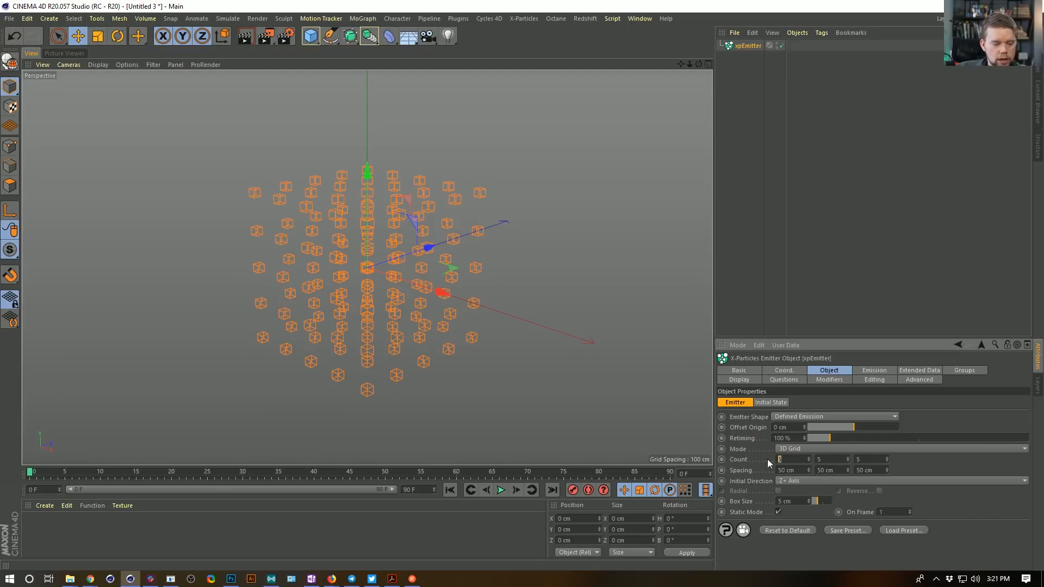
{"action": "type", "text": "1"}
{"action": "key", "text": "BackSpace"}
{"action": "type", "text": "22"}
{"action": "key", "text": "Tab"}
{"action": "type", "text": "22"}
{"action": "key", "text": "Tab"}
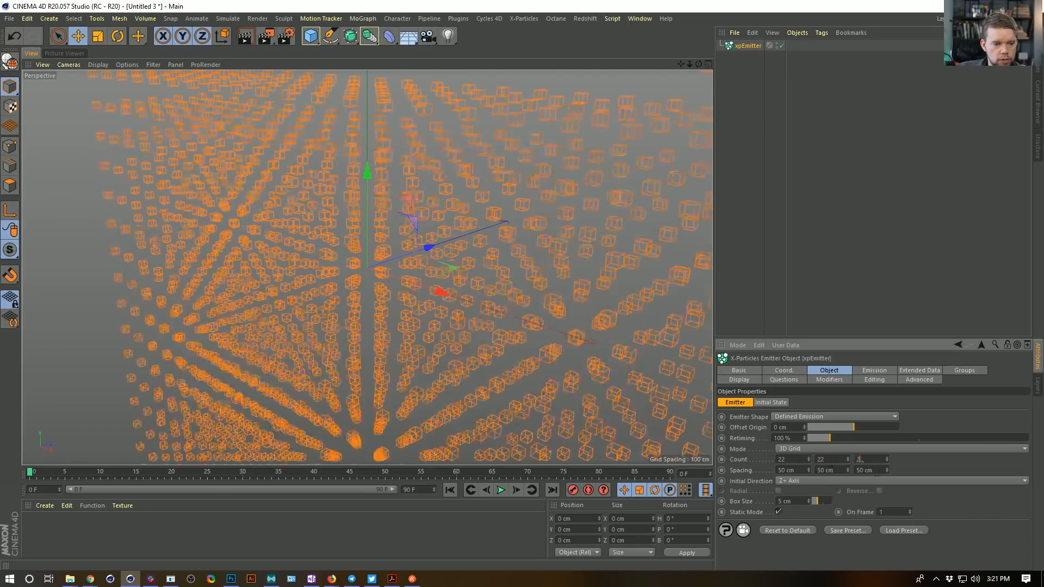
{"action": "type", "text": "22"}
Set the 3D grid's spacing to 5 cm in all three directions.
{"action": "key", "text": "Tab"}
{"action": "type", "text": "5"}
{"action": "key", "text": "shift+Tab"}
{"action": "type", "text": "5"}
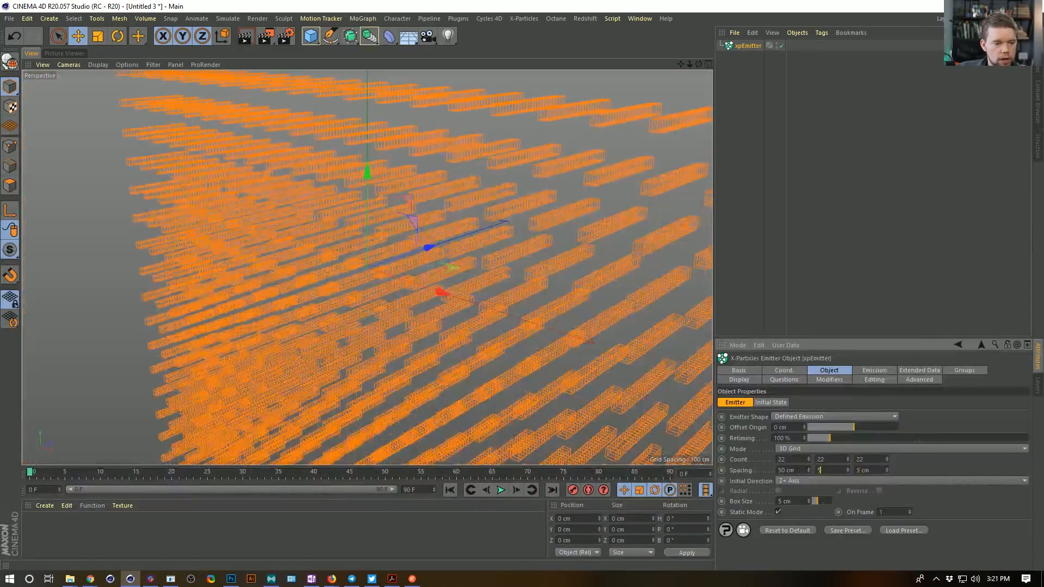
{"action": "key", "text": "shift+Tab"}
{"action": "type", "text": "5"}
{"action": "key", "text": "Return"}
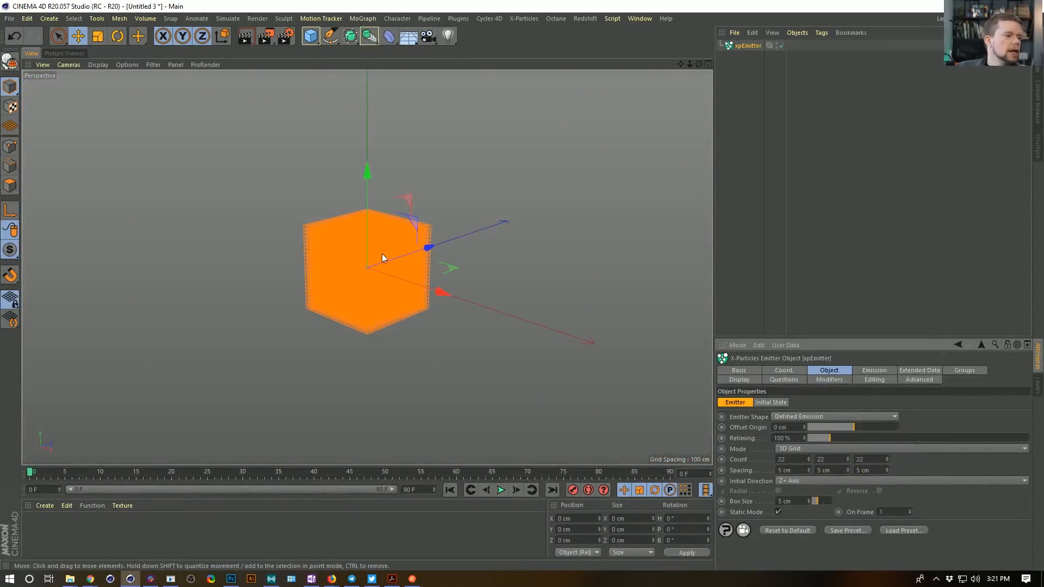
Examine the particle grid up close, check the emitter's emission settings and return to its object properties.
{"action": "left_click_drag", "start_coordinate": [413, 282], "coordinate": [380, 268], "text": "alt"}
{"action": "right_click_drag", "start_coordinate": [381, 269], "coordinate": [442, 246], "text": "alt"}
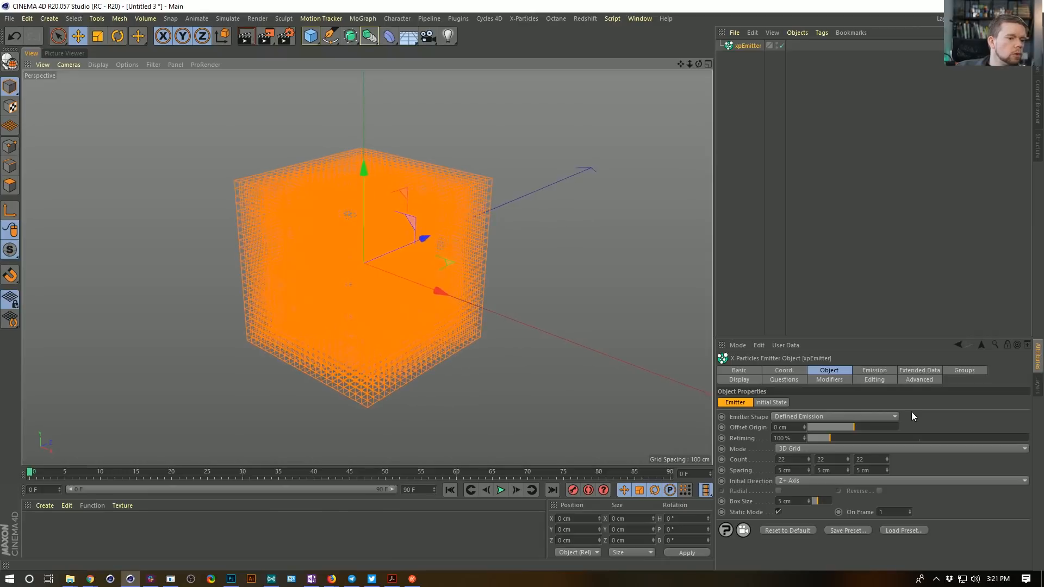
{"action": "left_click", "coordinate": [874, 371]}
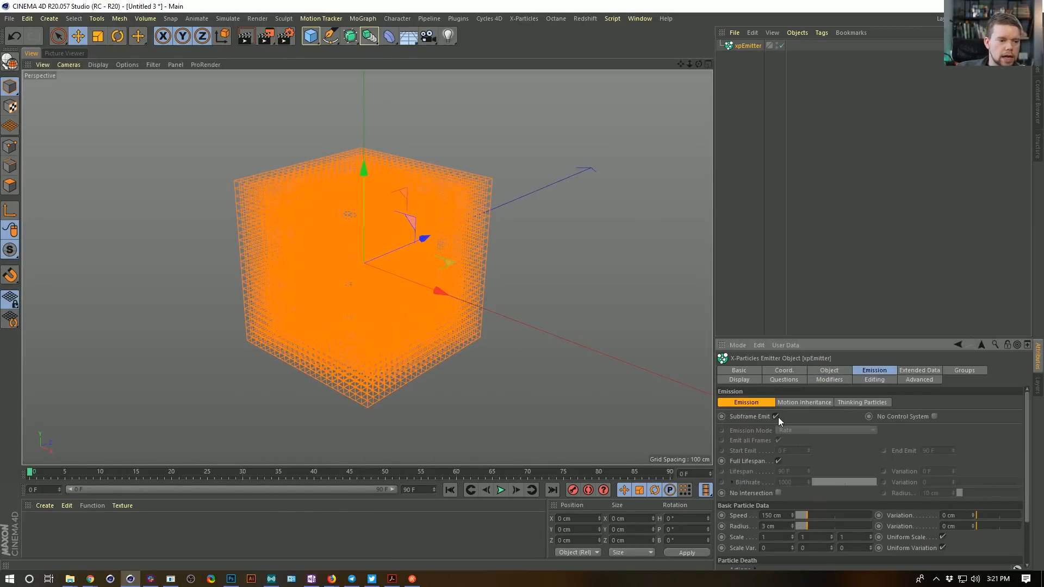
{"action": "left_click", "coordinate": [829, 370]}
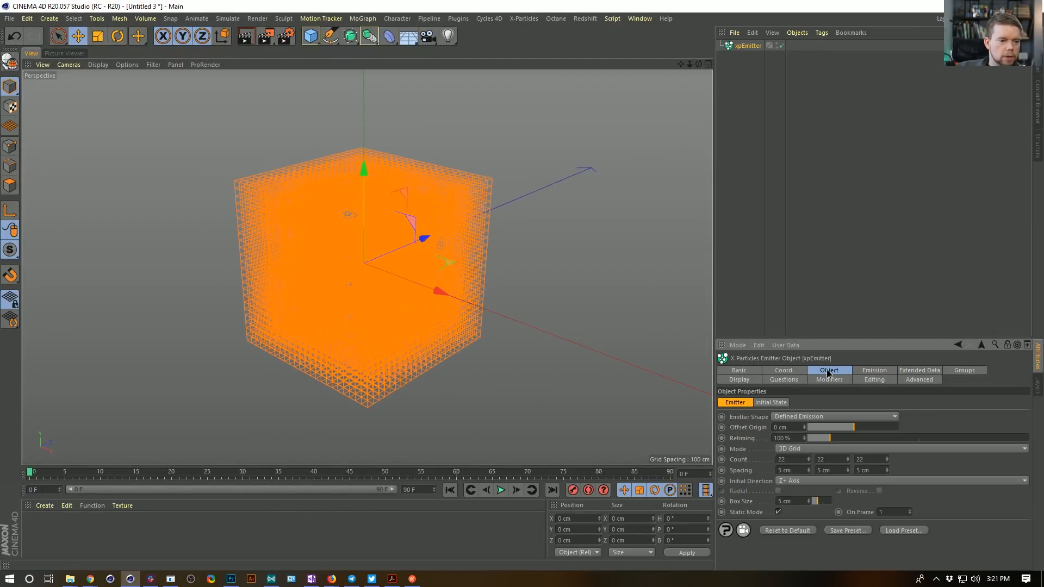
Preview the grid emission, check the emitter's emission settings, and rewind to the first frame with its object properties open.
{"action": "left_click", "coordinate": [501, 490]}
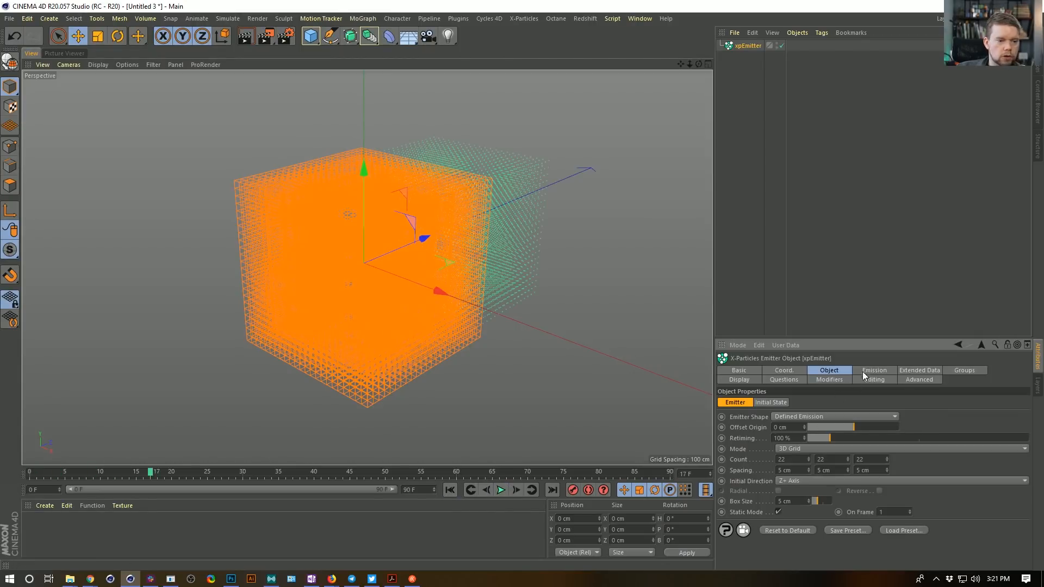
{"action": "left_click", "coordinate": [862, 372]}
{"action": "left_click", "coordinate": [451, 490]}
{"action": "left_click", "coordinate": [500, 490]}
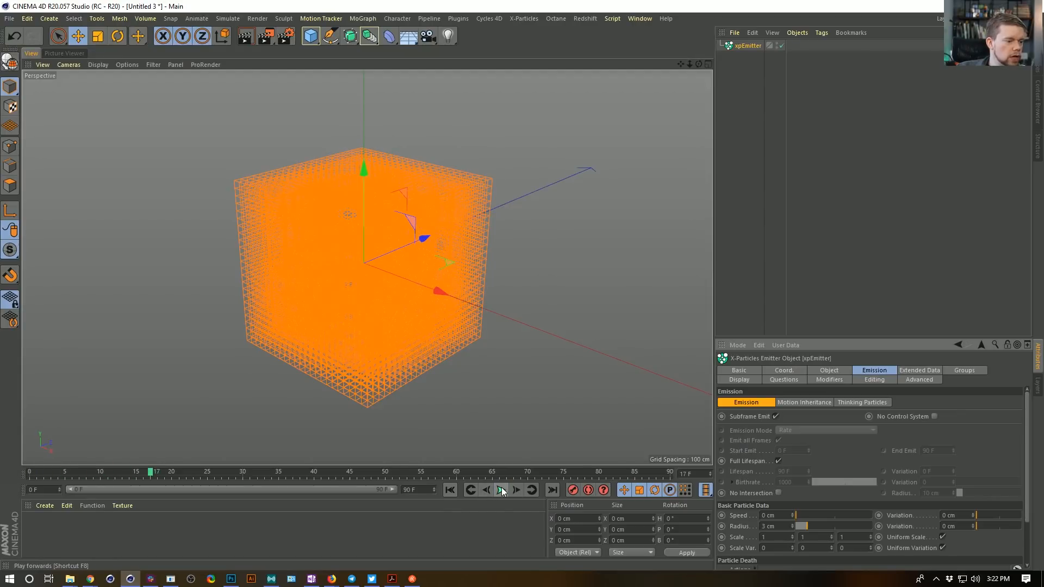
{"action": "left_click", "coordinate": [500, 490]}
{"action": "left_click", "coordinate": [450, 490]}
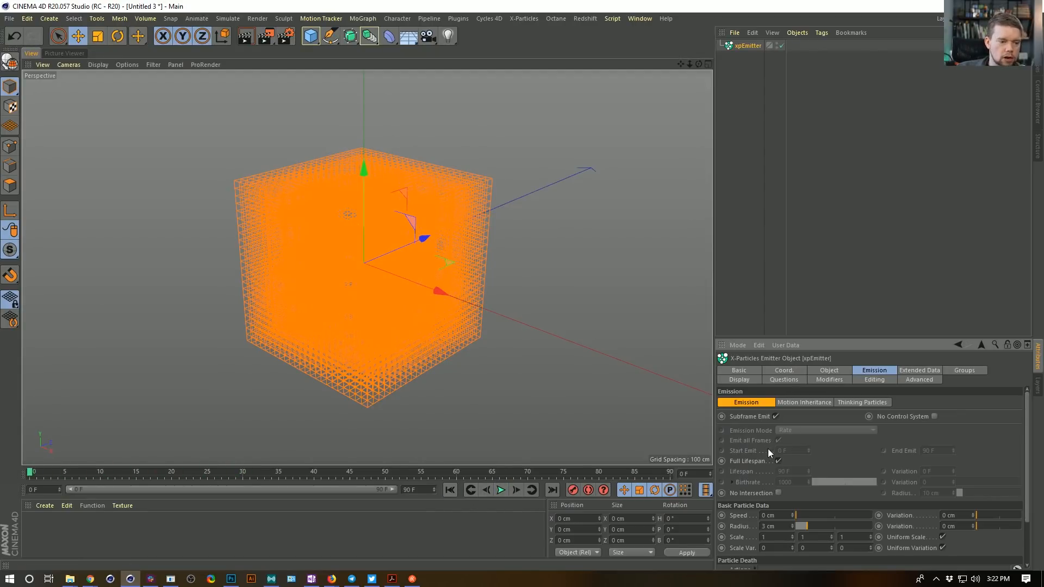
{"action": "left_click", "coordinate": [829, 371]}
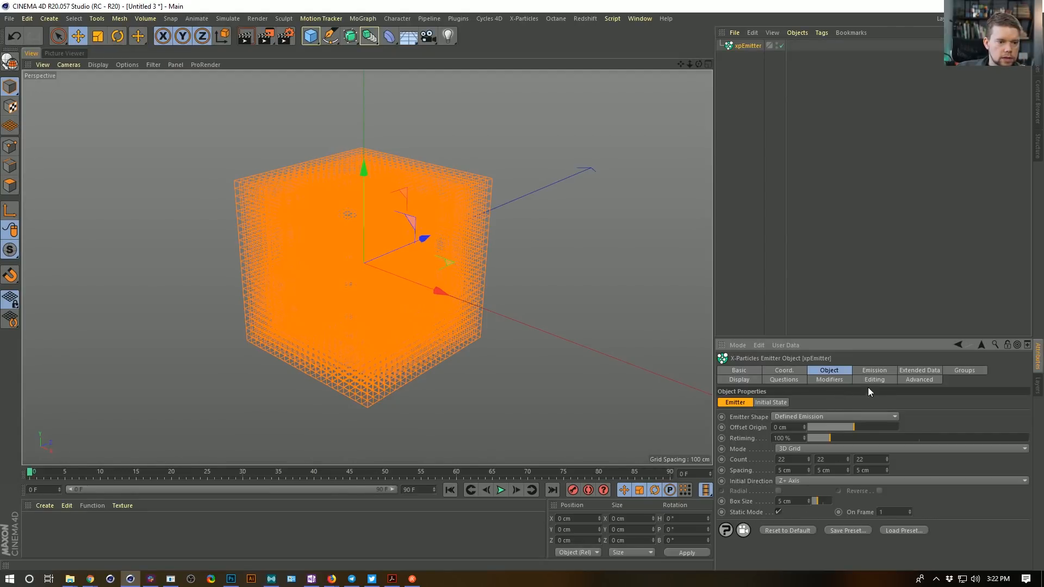
Disable Draw Emitter in the emitter's display settings, preview the bare particles and rewind to the first frame.
{"action": "left_click", "coordinate": [740, 379]}
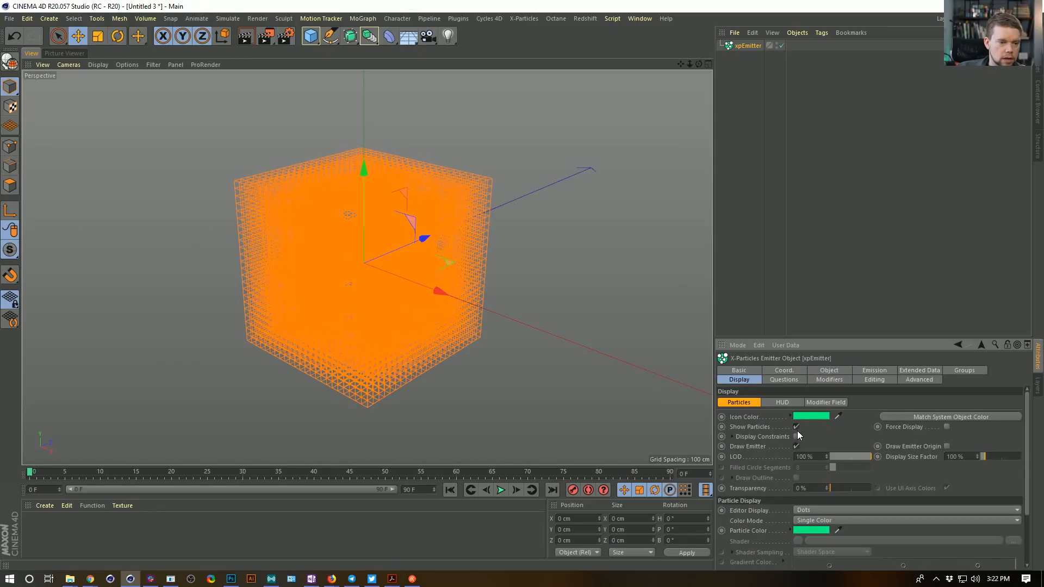
{"action": "left_click", "coordinate": [794, 446]}
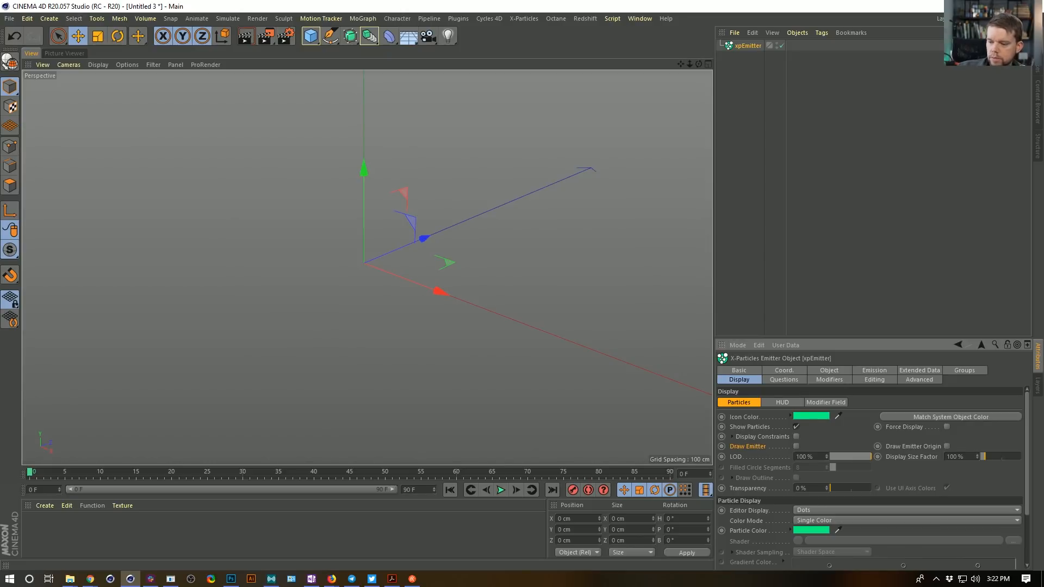
{"action": "left_click", "coordinate": [499, 490]}
{"action": "left_click", "coordinate": [500, 491]}
{"action": "left_click_drag", "start_coordinate": [361, 279], "coordinate": [449, 452], "text": "alt"}
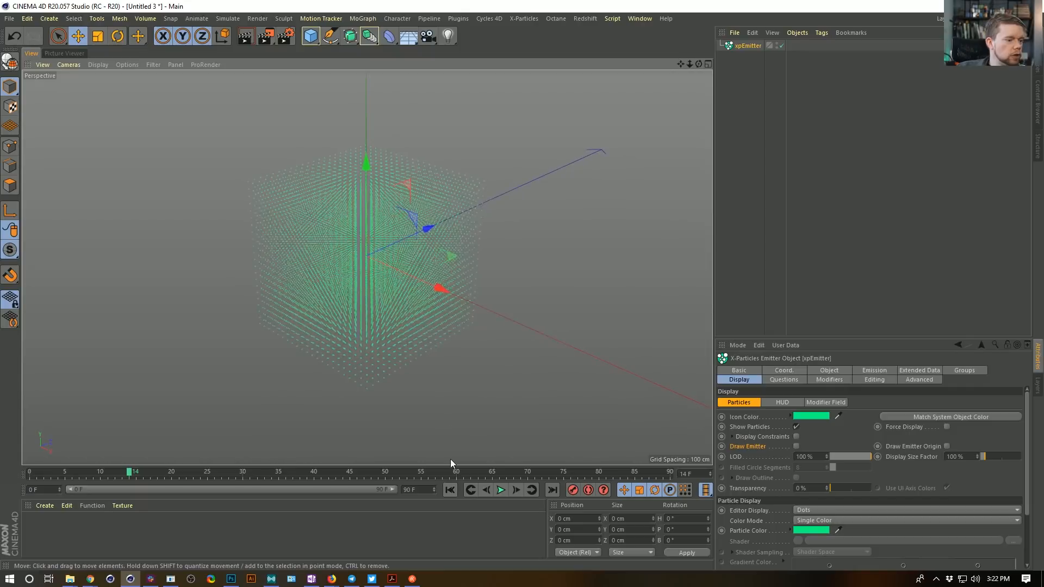
{"action": "left_click", "coordinate": [450, 490]}
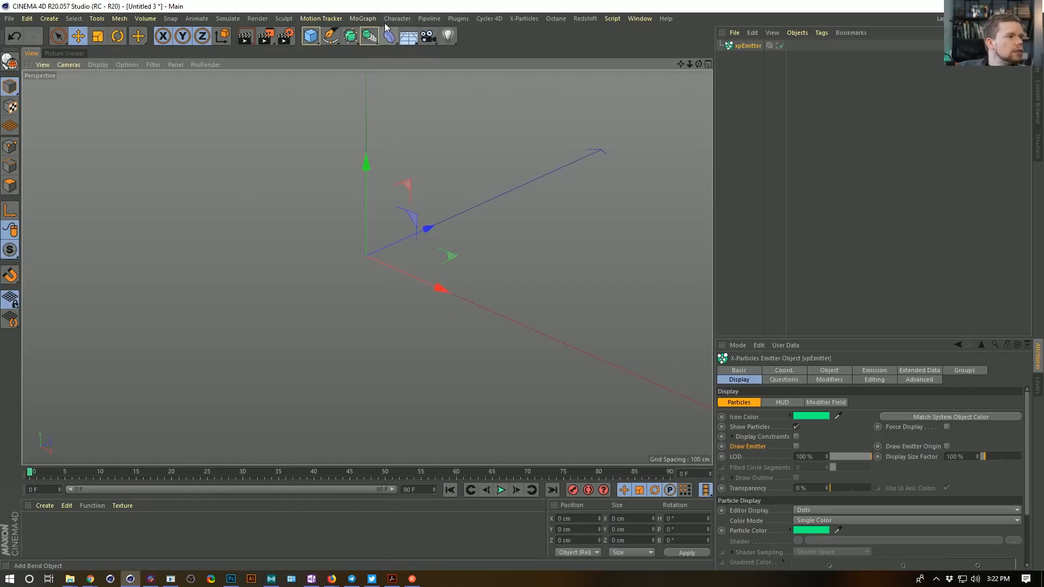
Add a plane and lower it beneath the emitter to a Y position of about -172 cm.
{"action": "left_click", "coordinate": [311, 36]}
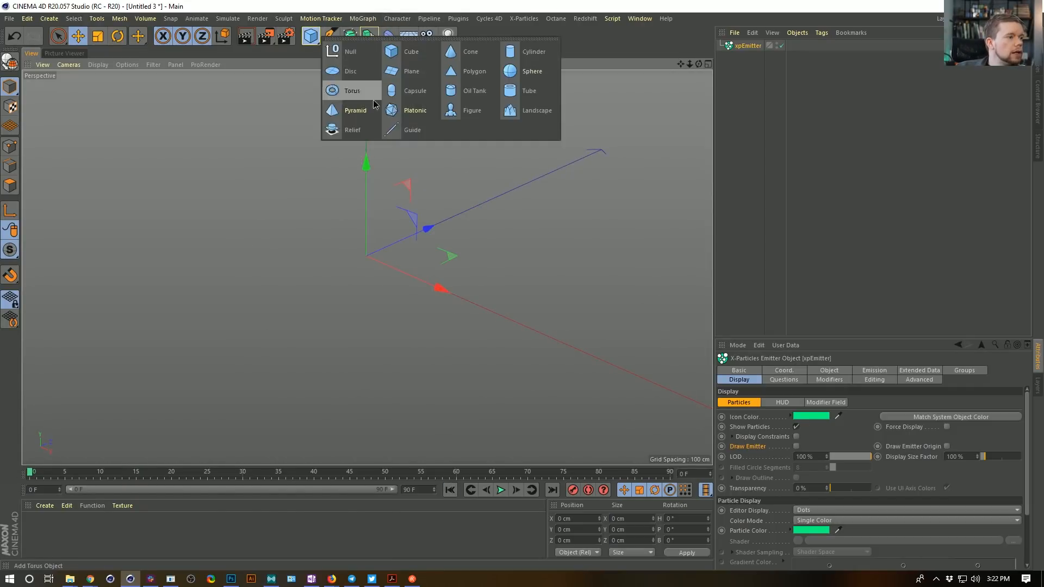
{"action": "left_click", "coordinate": [423, 77]}
{"action": "left_click_drag", "start_coordinate": [367, 166], "coordinate": [384, 342]}
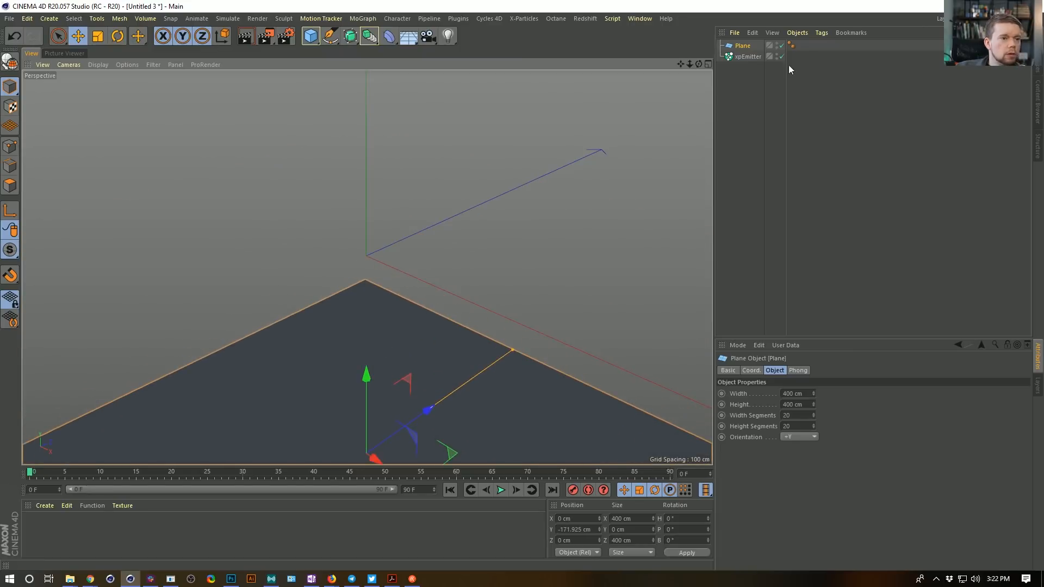
Add an xpCollider tag to the plane.
{"action": "right_click", "coordinate": [746, 47]}
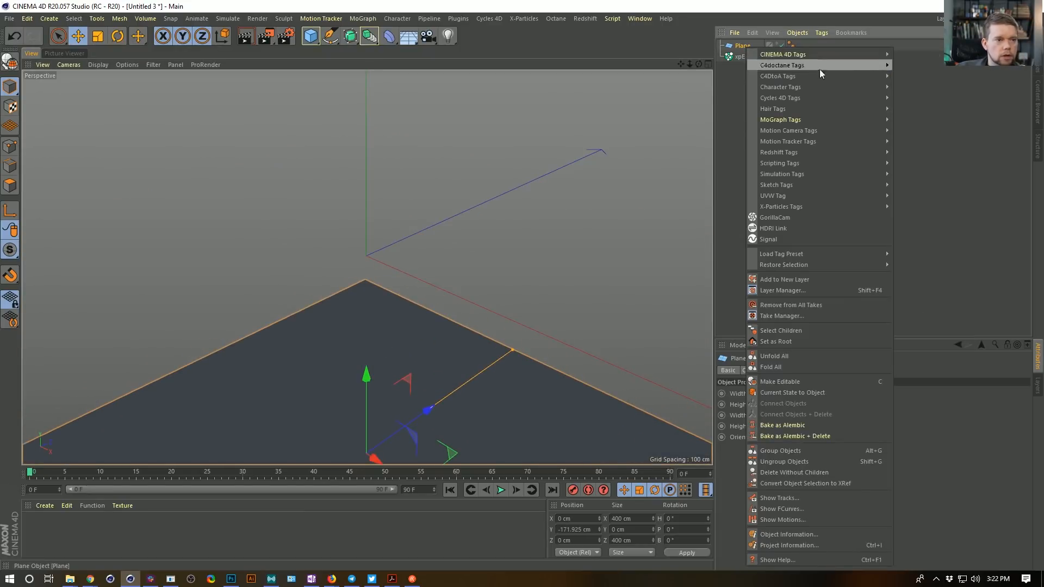
{"action": "mouse_move", "coordinate": [800, 108]}
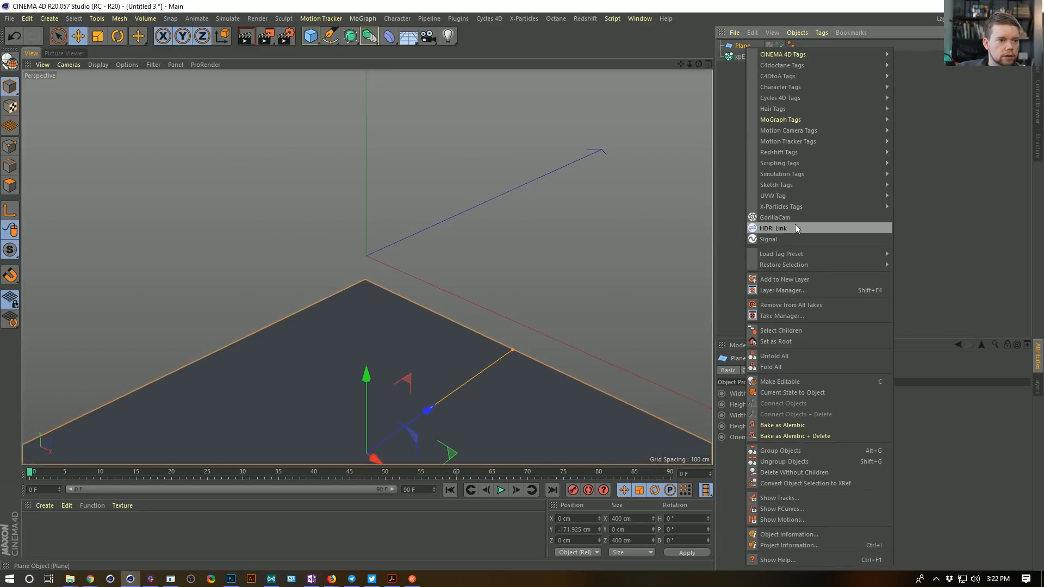
{"action": "mouse_move", "coordinate": [788, 207]}
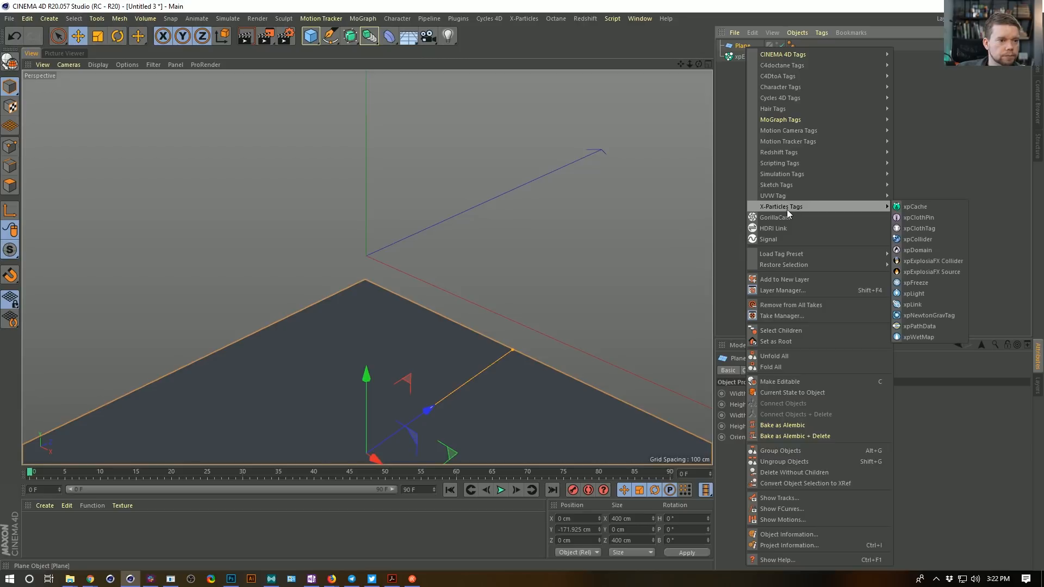
{"action": "left_click", "coordinate": [928, 242]}
{"action": "middle_click_drag", "start_coordinate": [447, 326], "coordinate": [401, 264], "text": "alt"}
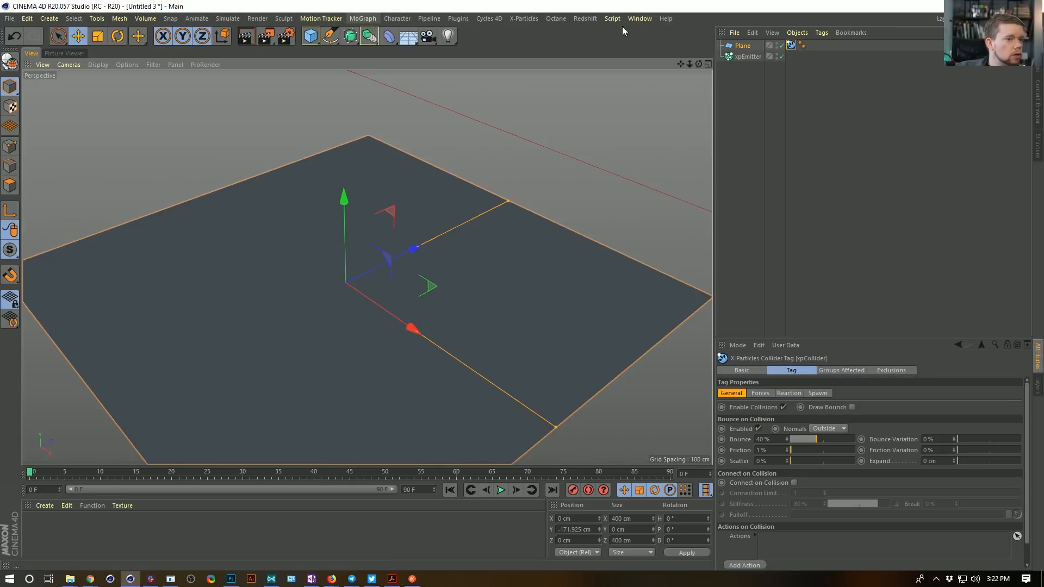
Add an xpGravity modifier, preview the particles falling toward the plane and rewind to the first frame.
{"action": "left_click", "coordinate": [519, 19]}
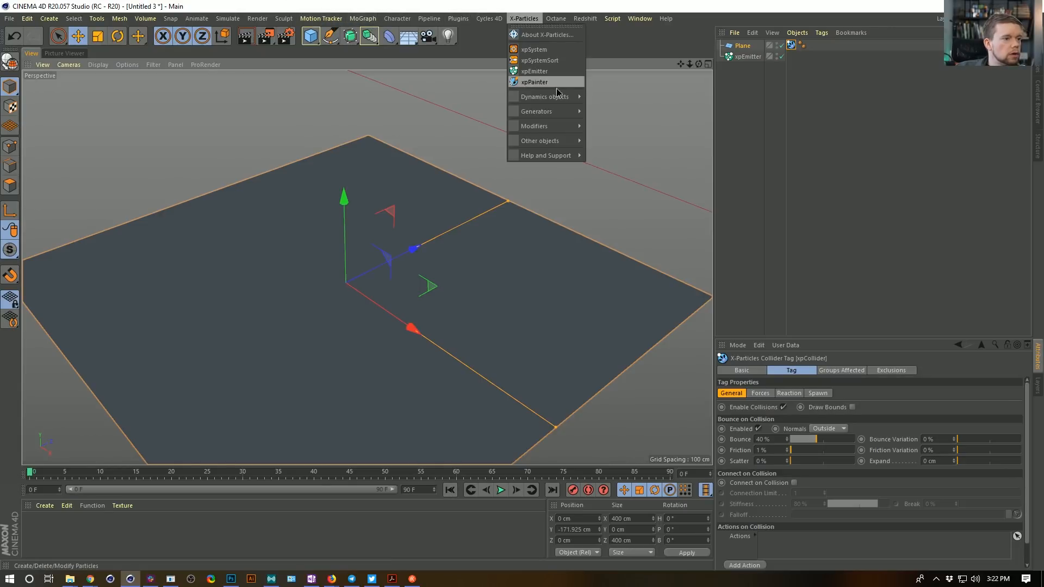
{"action": "mouse_move", "coordinate": [551, 126]}
{"action": "mouse_move", "coordinate": [598, 141]}
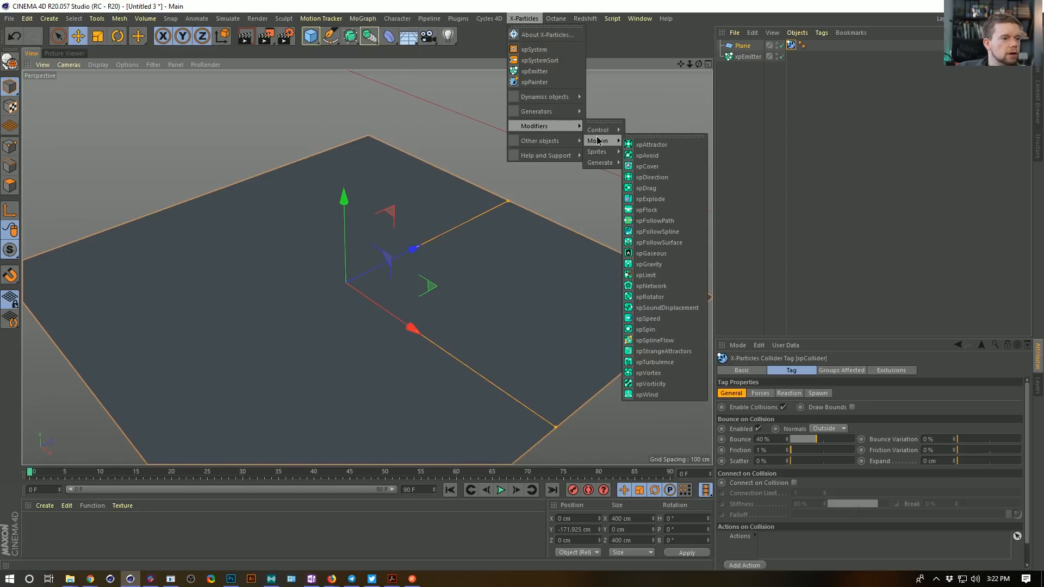
{"action": "left_click", "coordinate": [677, 264]}
{"action": "left_click", "coordinate": [499, 490]}
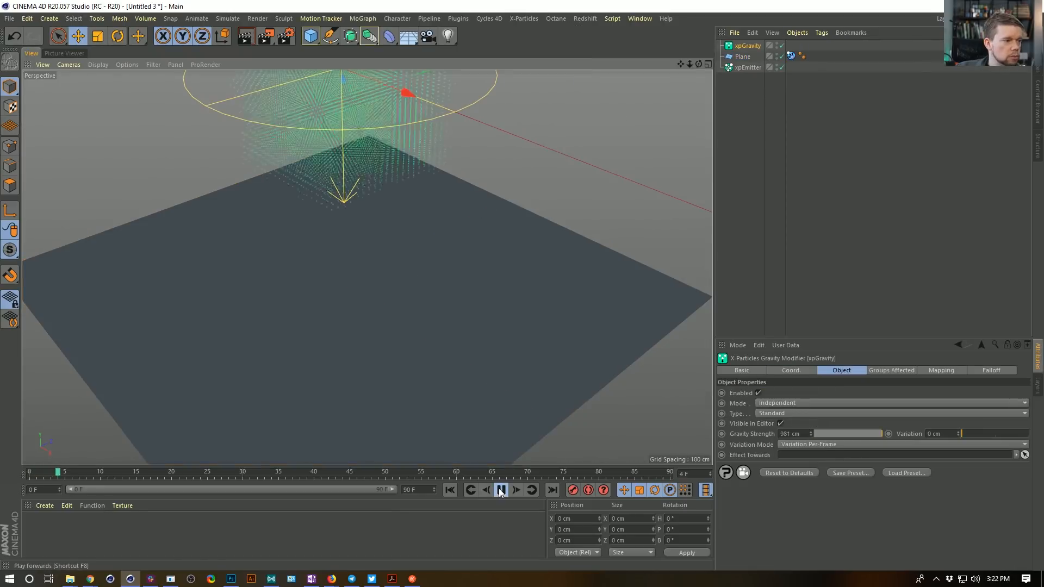
{"action": "left_click", "coordinate": [499, 490]}
{"action": "left_click", "coordinate": [451, 491]}
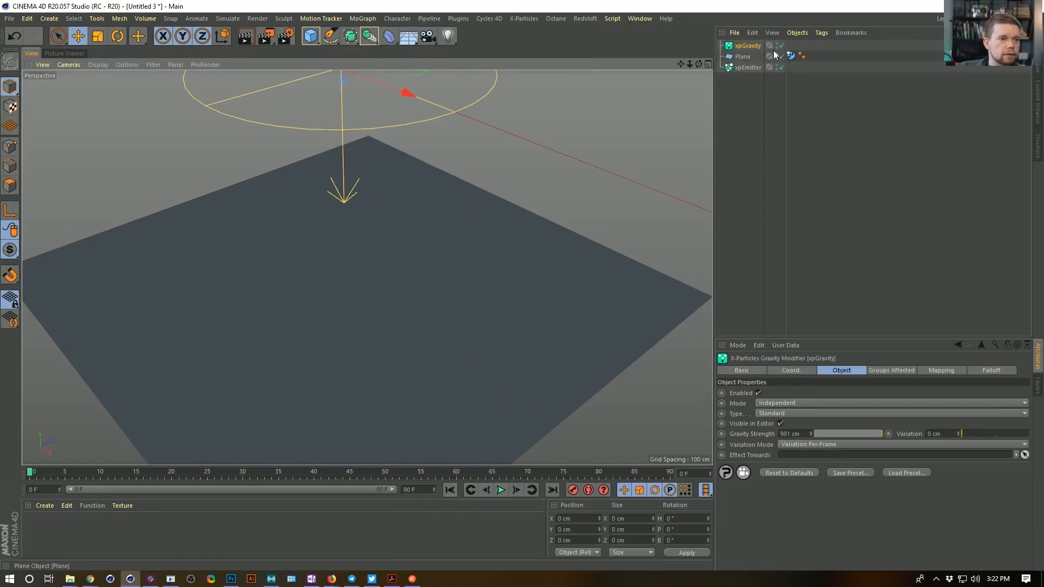
Set the emitter's editor display to Box, preview the fall onto the plane and return to frame 1.
{"action": "left_click_drag", "start_coordinate": [510, 215], "coordinate": [502, 170], "text": "alt"}
{"action": "middle_click_drag", "start_coordinate": [503, 169], "coordinate": [500, 192], "text": "alt"}
{"action": "scroll", "coordinate": [500, 192], "scroll_direction": "down", "scroll_amount": 2}
{"action": "left_click", "coordinate": [748, 67]}
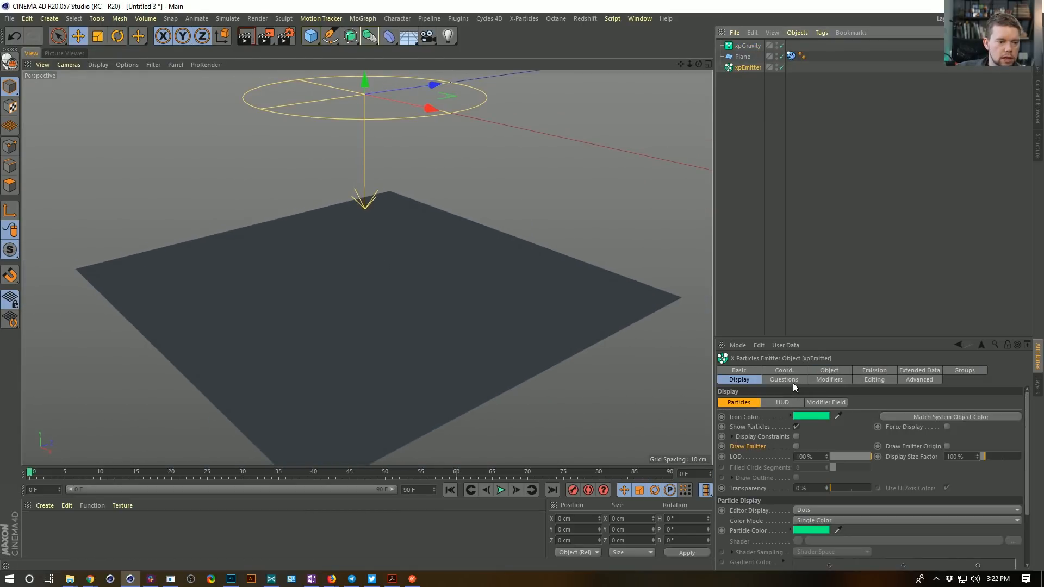
{"action": "left_click", "coordinate": [815, 512]}
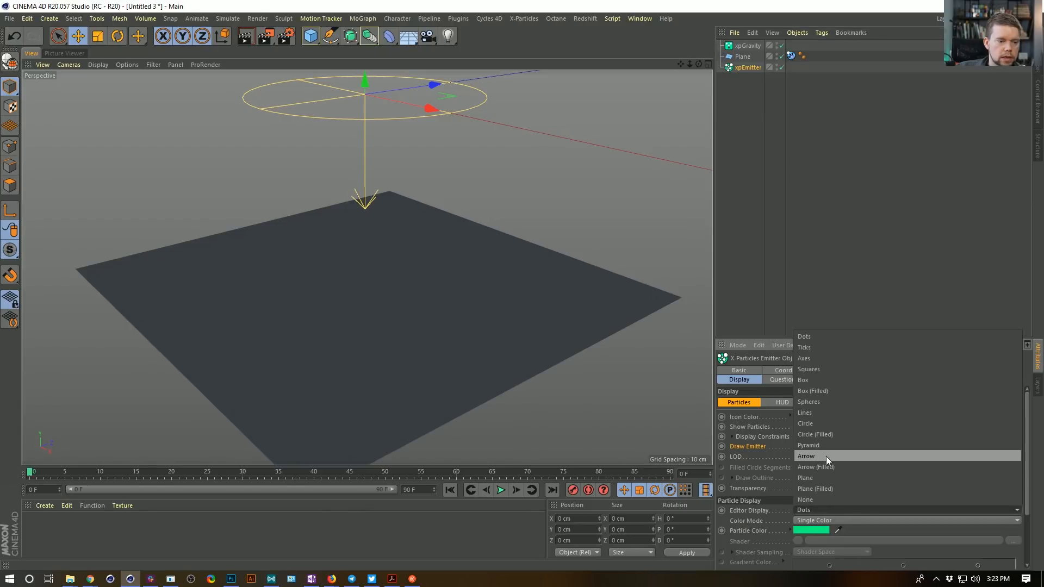
{"action": "left_click", "coordinate": [815, 381]}
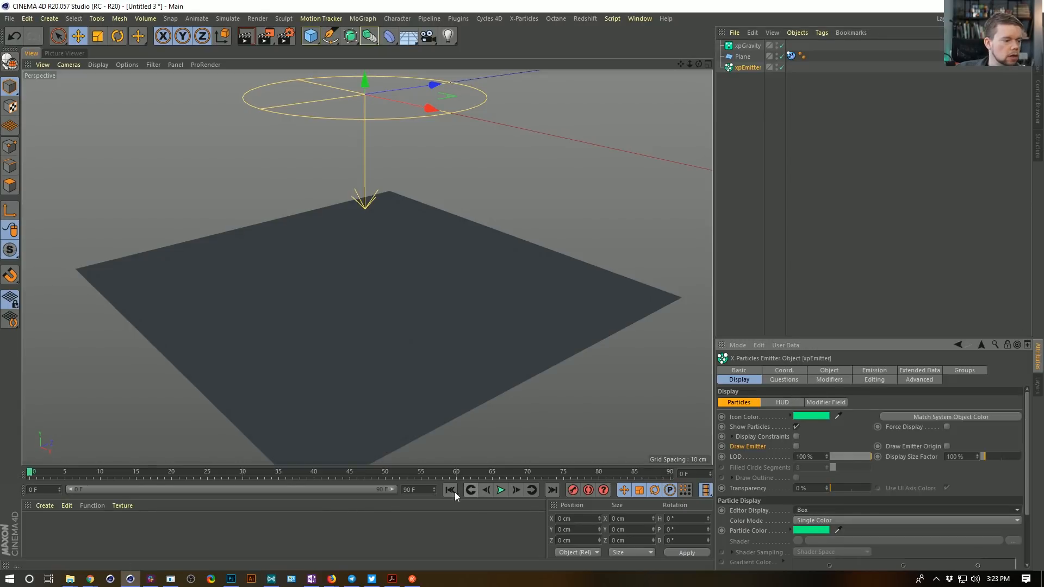
{"action": "left_click", "coordinate": [498, 489]}
{"action": "left_click", "coordinate": [498, 488]}
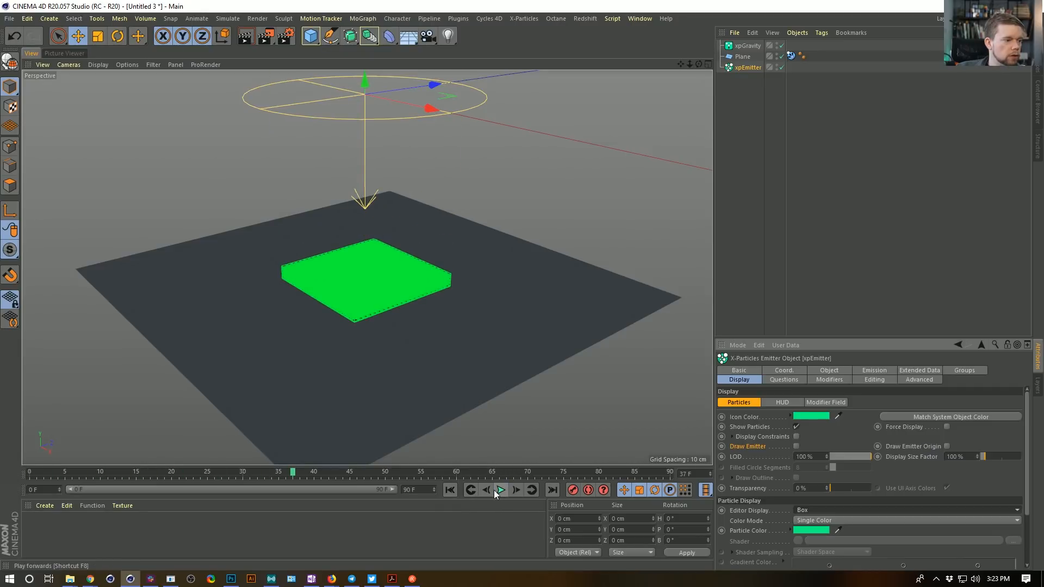
{"action": "left_click", "coordinate": [449, 490]}
{"action": "middle_click_drag", "start_coordinate": [411, 184], "coordinate": [424, 256], "text": "alt"}
{"action": "scroll", "coordinate": [423, 256], "scroll_direction": "down", "scroll_amount": 1}
{"action": "left_click", "coordinate": [516, 490]}
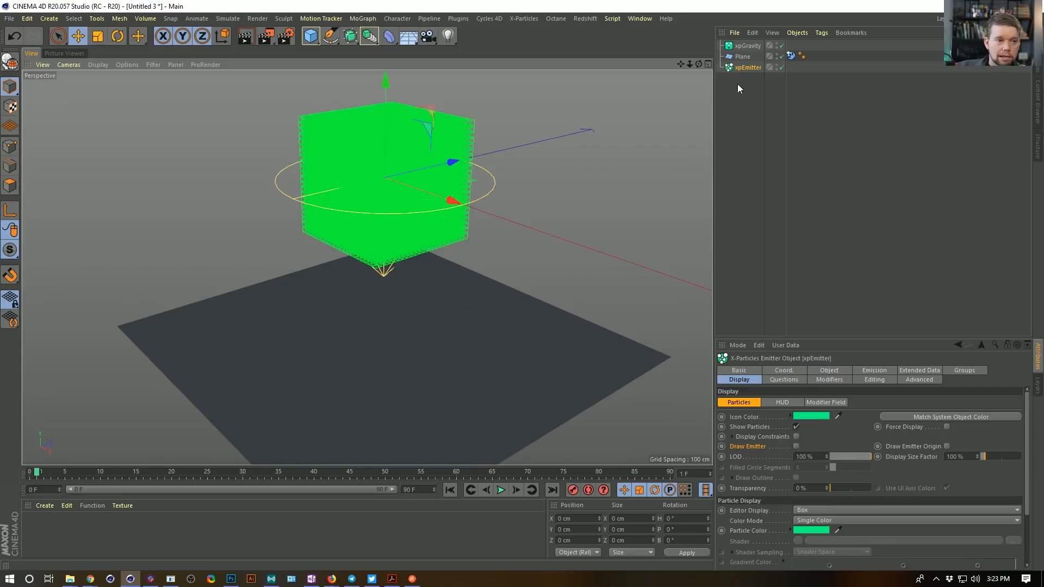
Add an xpConstraints dynamics object and enlarge the area showing its properties.
{"action": "left_click", "coordinate": [524, 18]}
{"action": "mouse_move", "coordinate": [563, 100]}
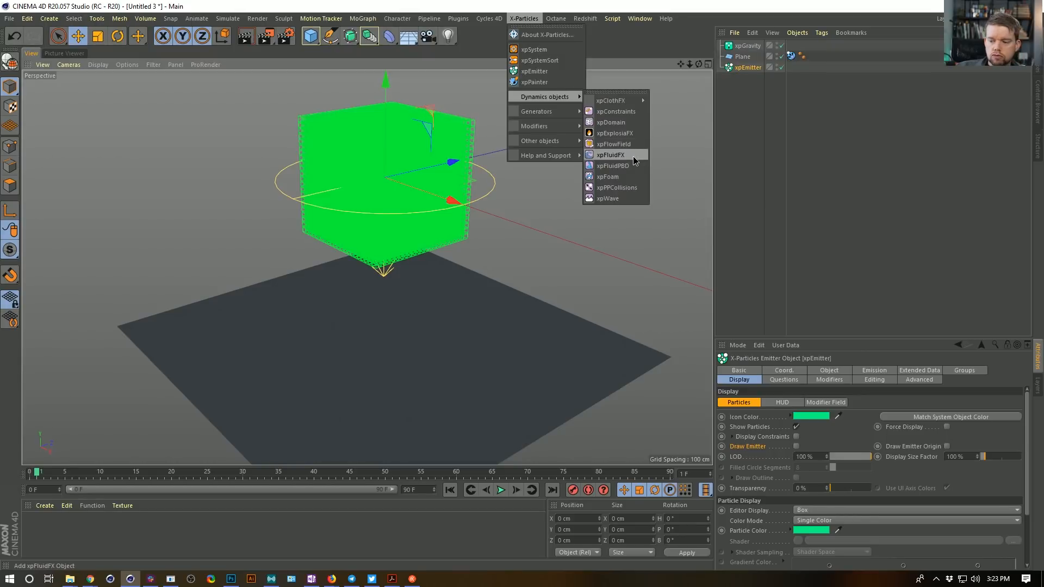
{"action": "left_click", "coordinate": [616, 111]}
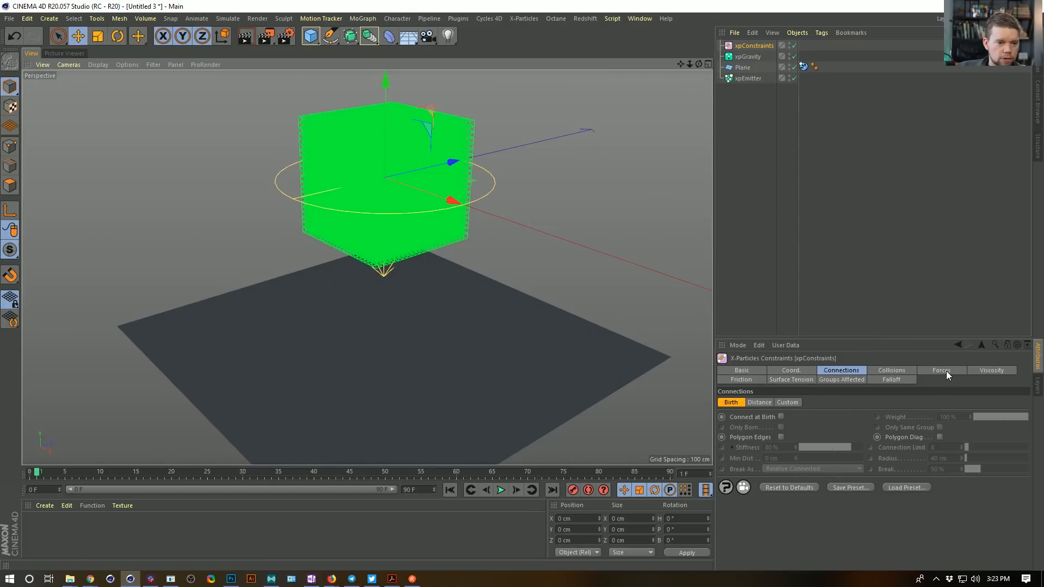
{"action": "left_click_drag", "start_coordinate": [896, 343], "coordinate": [889, 175]}
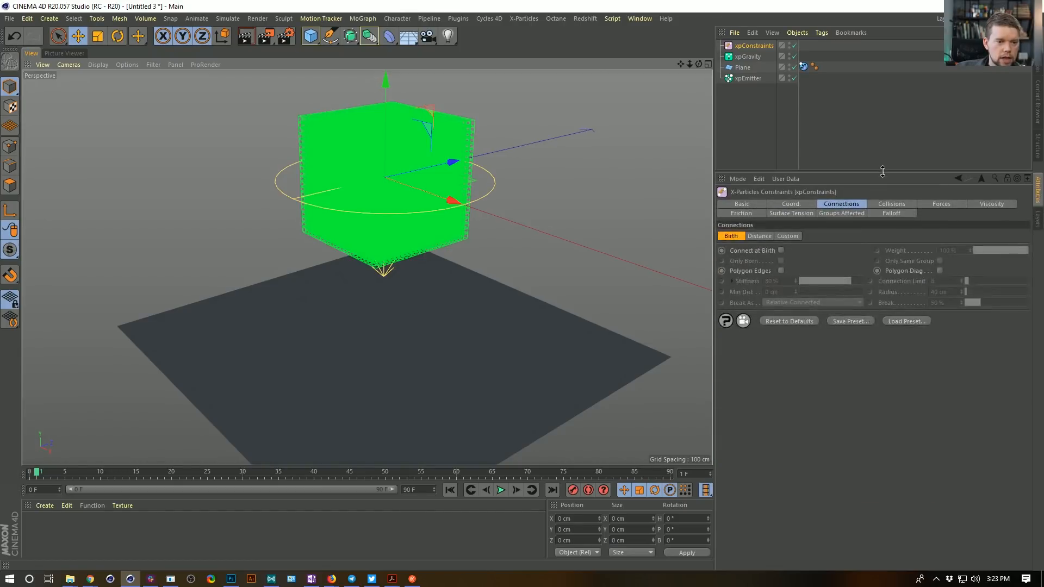
Examine the constraints object's connections, collisions, forces, viscosity and surface tension settings.
{"action": "left_click", "coordinate": [759, 216]}
{"action": "left_click", "coordinate": [799, 215]}
{"action": "left_click", "coordinate": [843, 214]}
{"action": "left_click", "coordinate": [897, 206]}
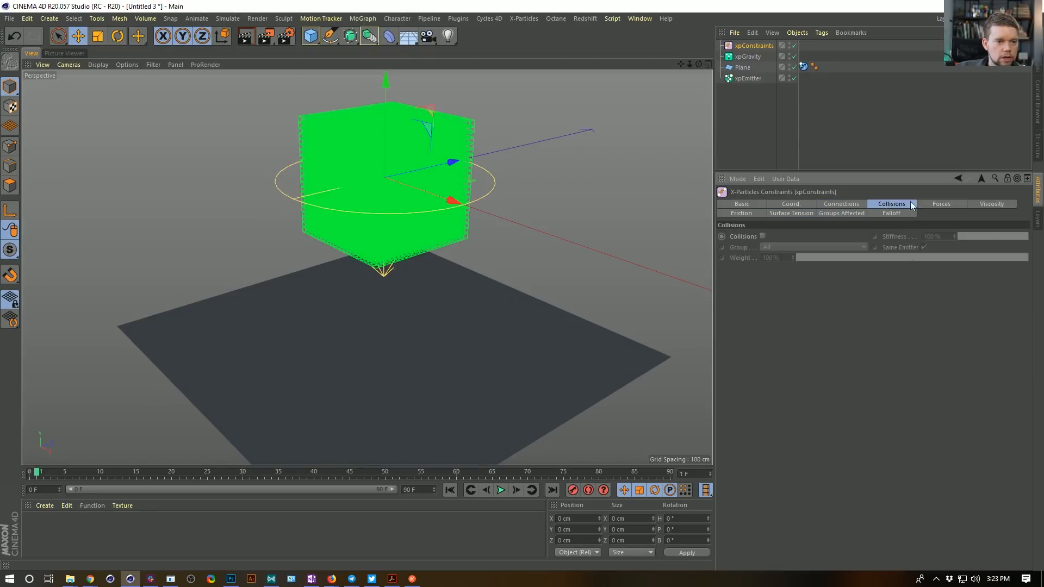
{"action": "left_click", "coordinate": [942, 203]}
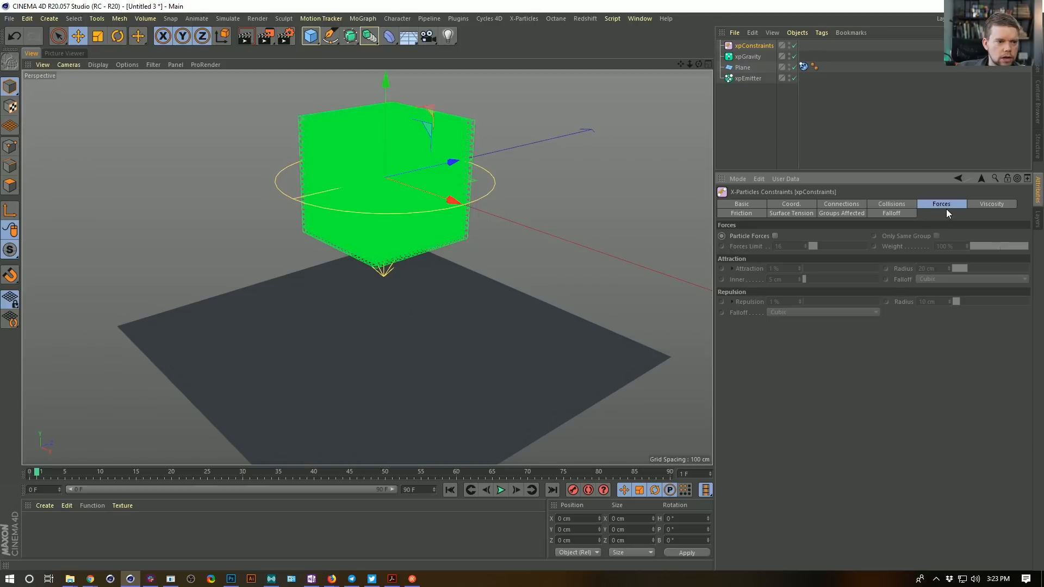
{"action": "left_click", "coordinate": [991, 203]}
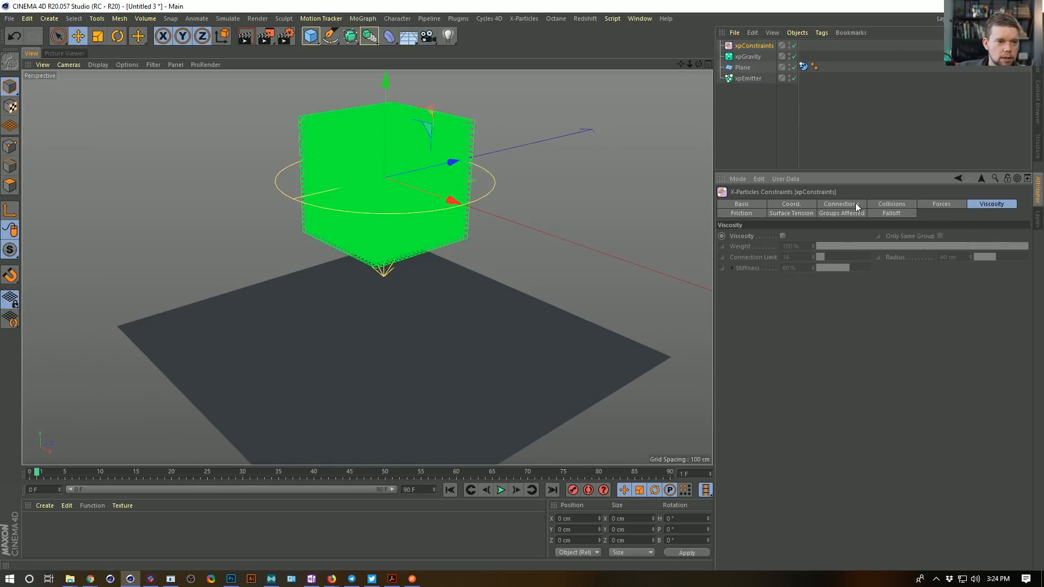
{"action": "left_click", "coordinate": [934, 204]}
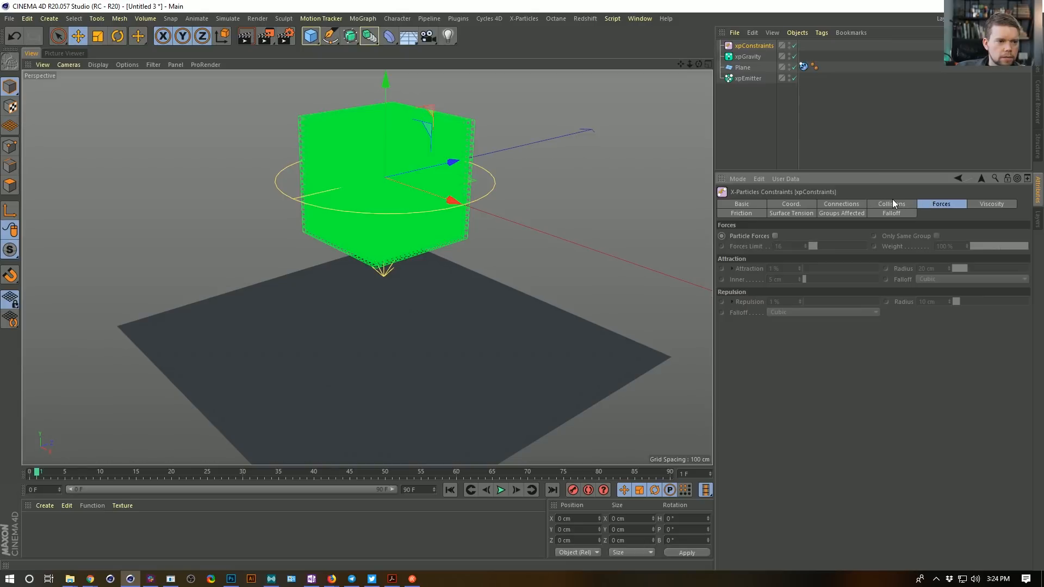
{"action": "left_click", "coordinate": [859, 205]}
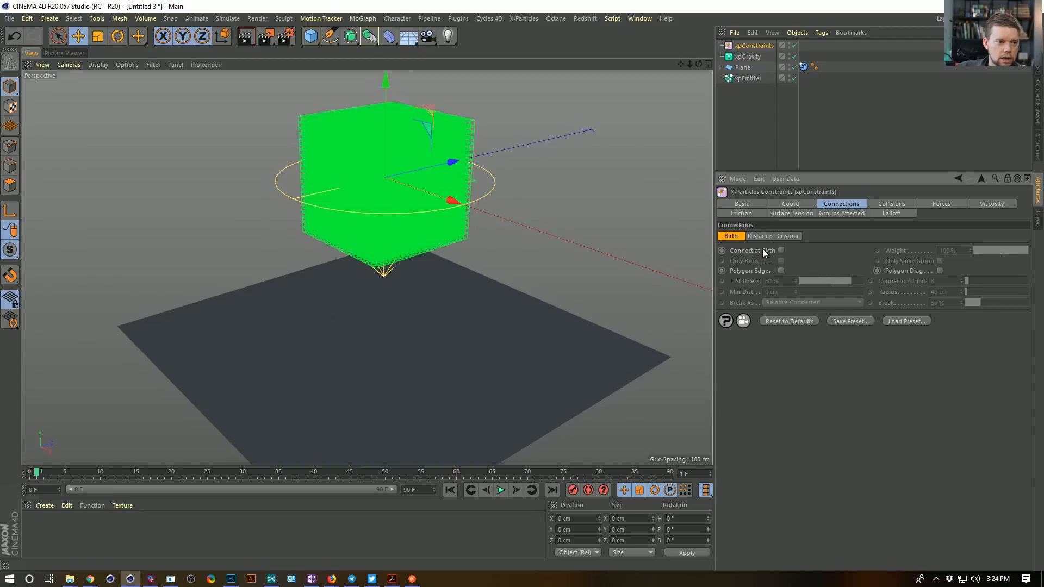
{"action": "left_click", "coordinate": [890, 205]}
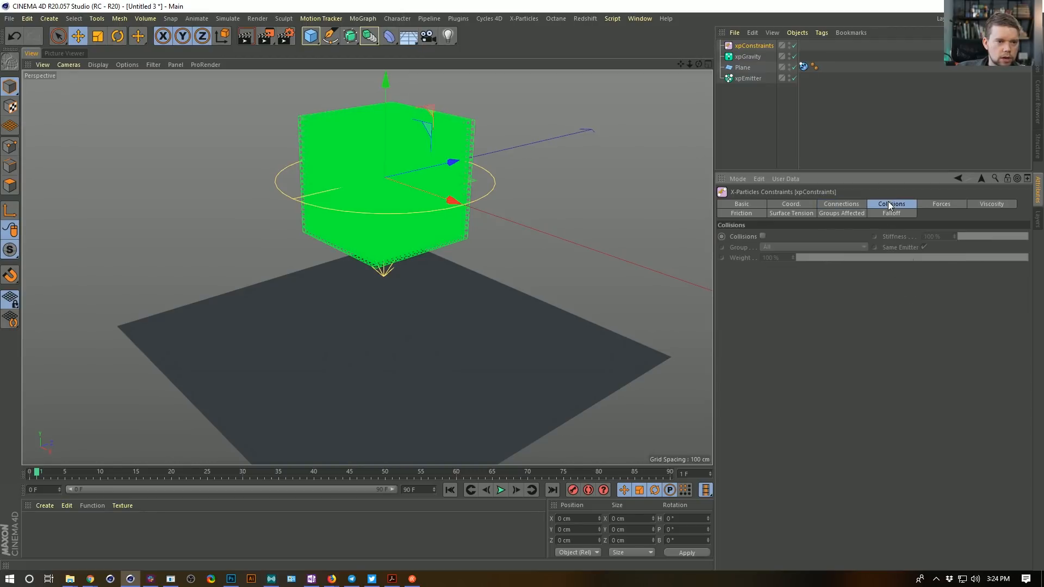
{"action": "left_click", "coordinate": [770, 213]}
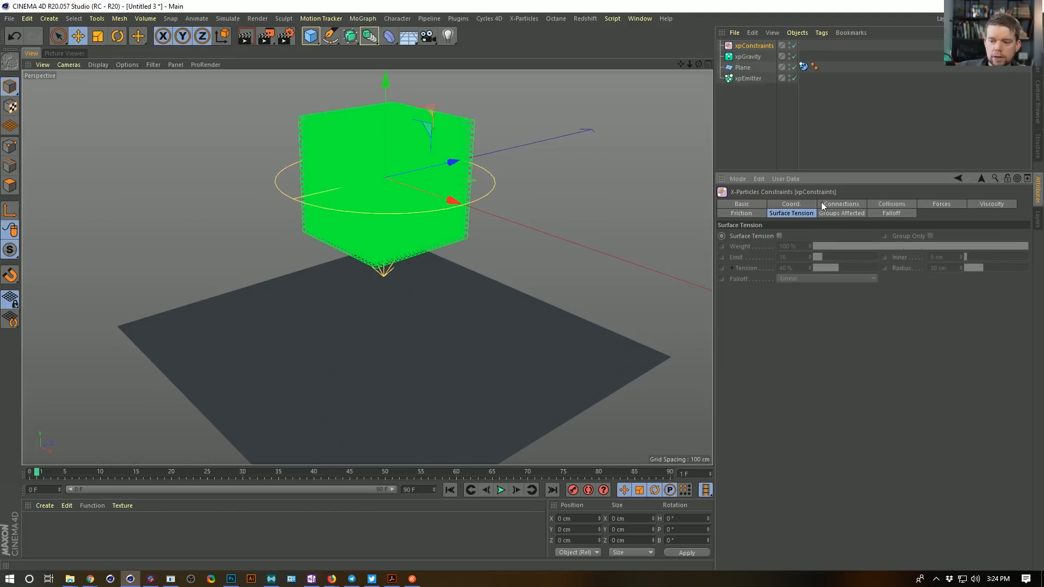
Delete the xpConstraints object from the scene.
{"action": "left_click", "coordinate": [752, 48]}
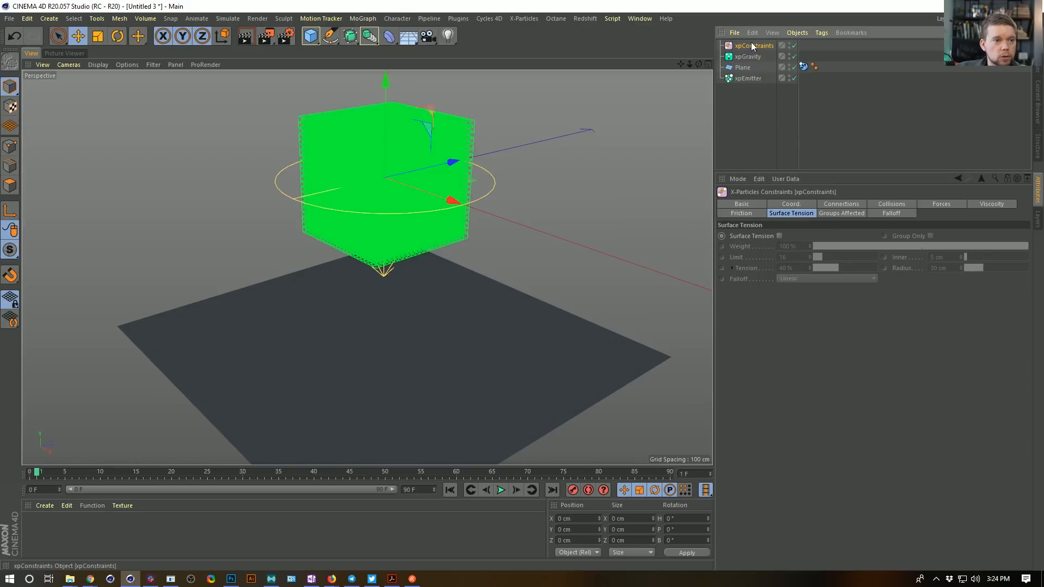
{"action": "key", "text": "Delete"}
Try an xpFluidFX dynamics object, look over its object properties, and remove it from the scene.
{"action": "left_click", "coordinate": [525, 19]}
{"action": "mouse_move", "coordinate": [546, 97]}
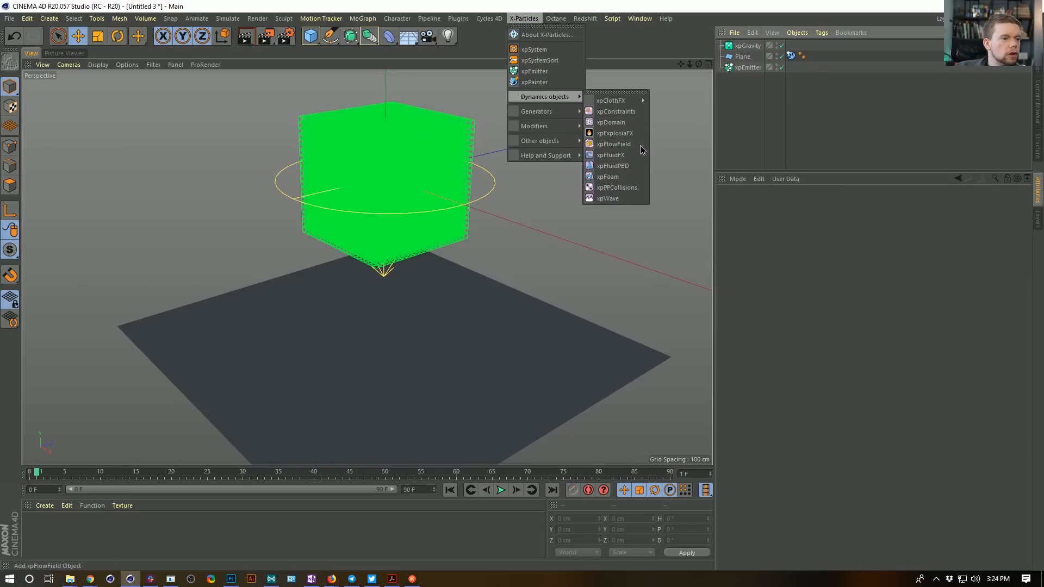
{"action": "left_click", "coordinate": [610, 155]}
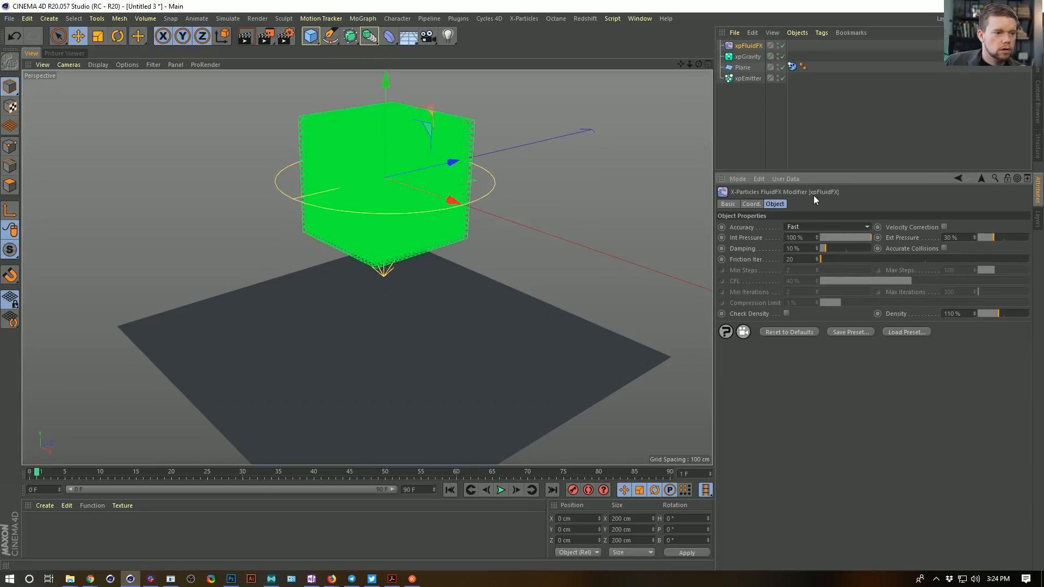
{"action": "key", "text": "Delete"}
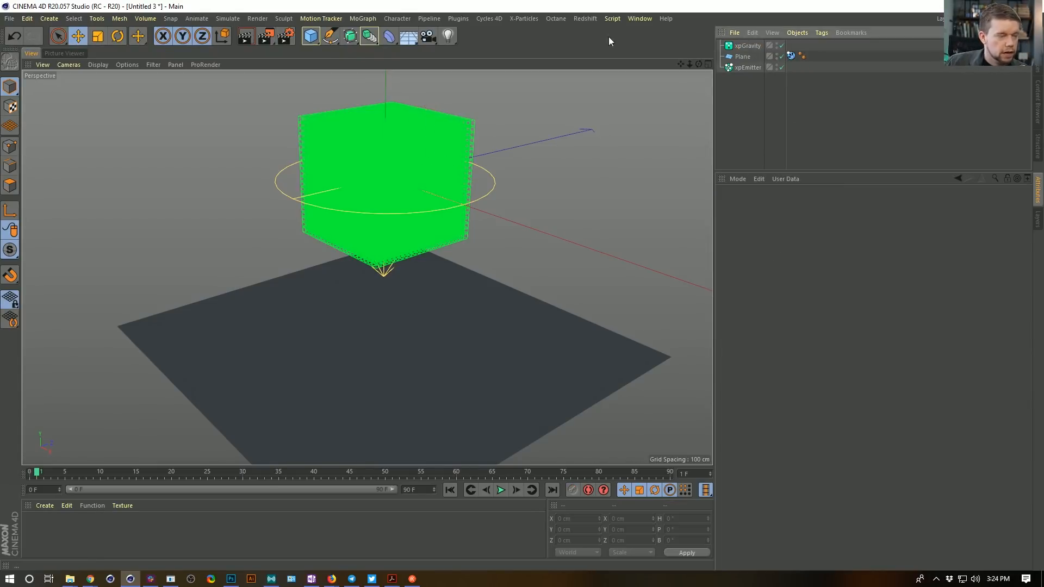
Try an xpFlowField dynamics object, look through its flow, display, actions and import/export settings, and remove it.
{"action": "left_click", "coordinate": [523, 18]}
{"action": "mouse_move", "coordinate": [543, 96]}
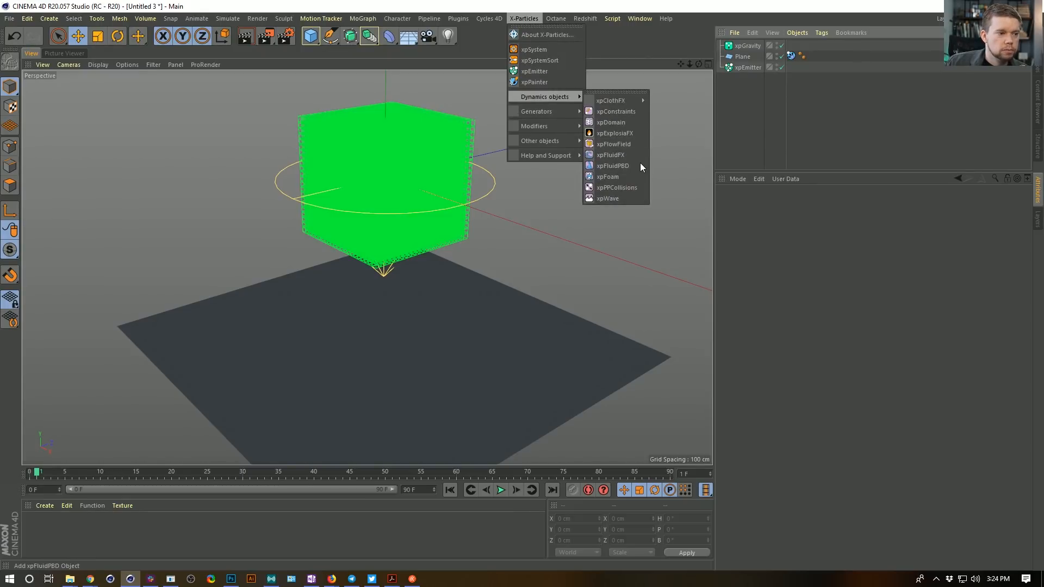
{"action": "left_click", "coordinate": [628, 145]}
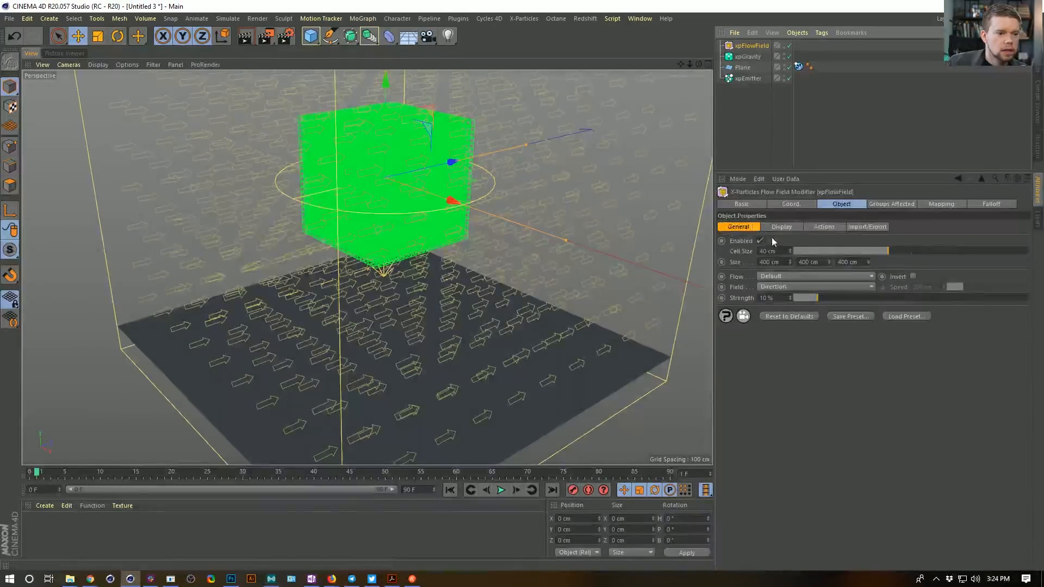
{"action": "left_click", "coordinate": [772, 277]}
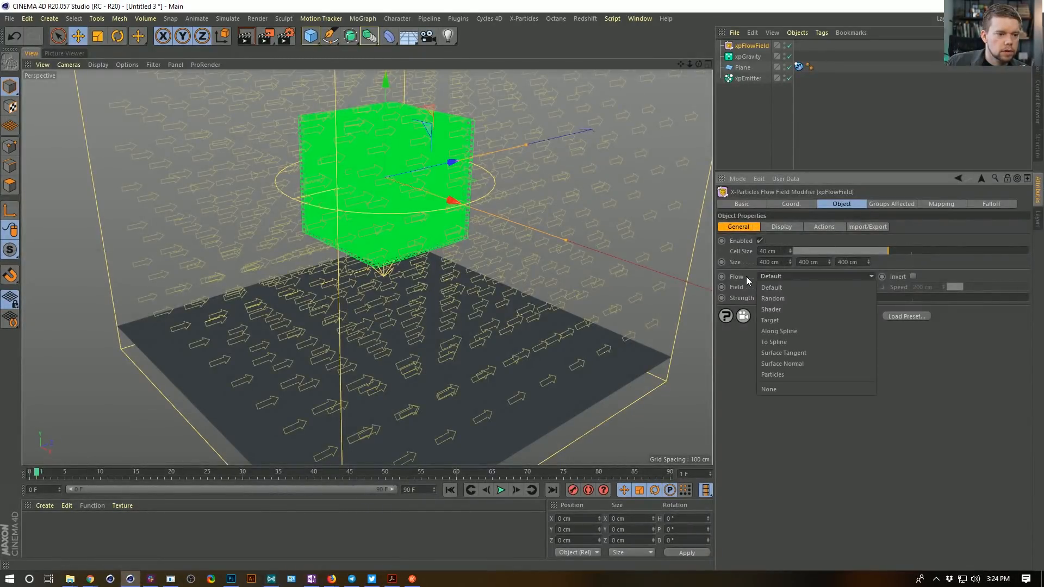
{"action": "left_click", "coordinate": [751, 278]}
{"action": "left_click", "coordinate": [798, 228]}
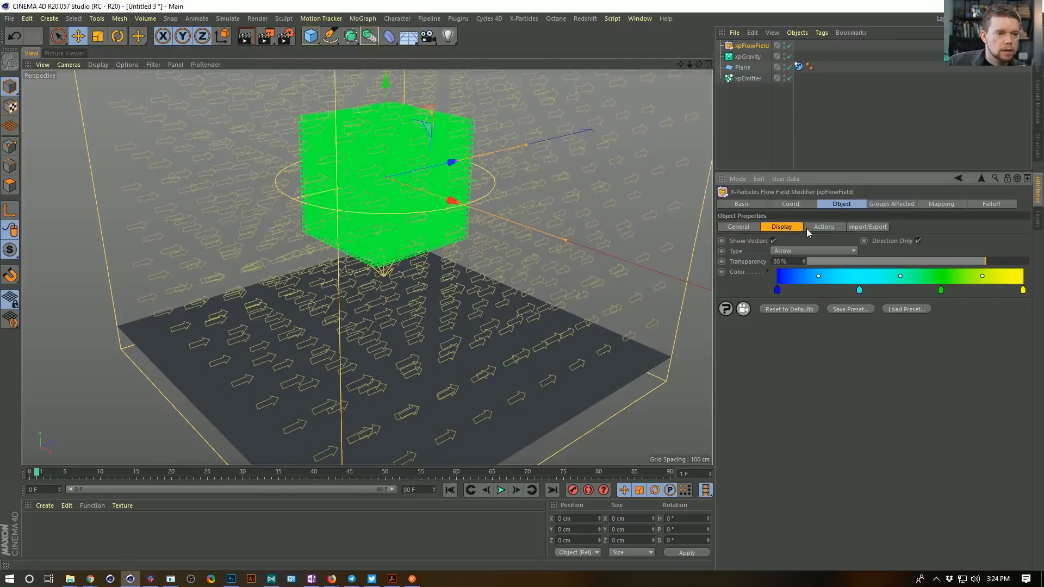
{"action": "left_click", "coordinate": [818, 227]}
{"action": "left_click", "coordinate": [866, 229]}
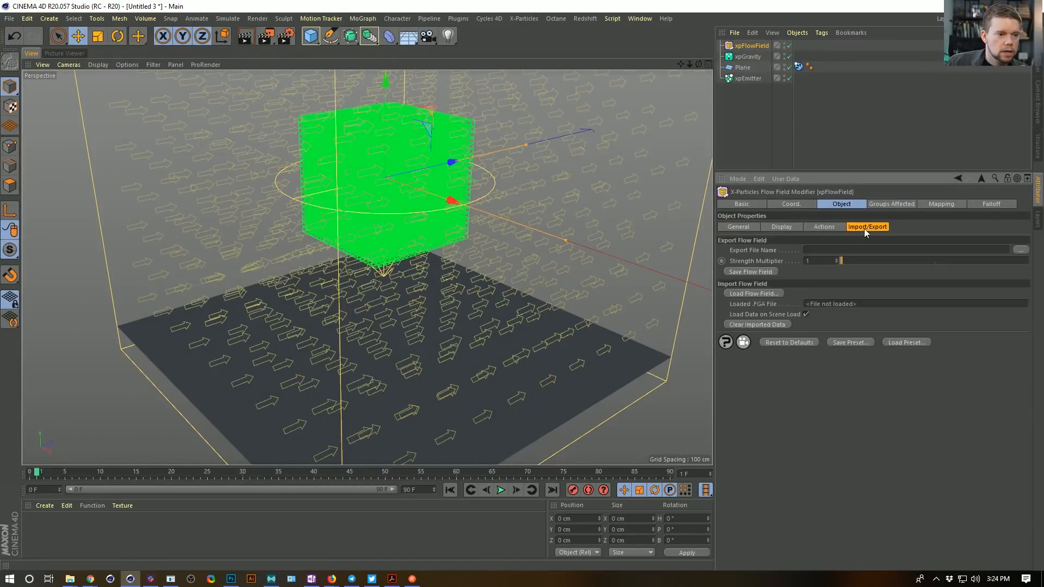
{"action": "left_click", "coordinate": [826, 231]}
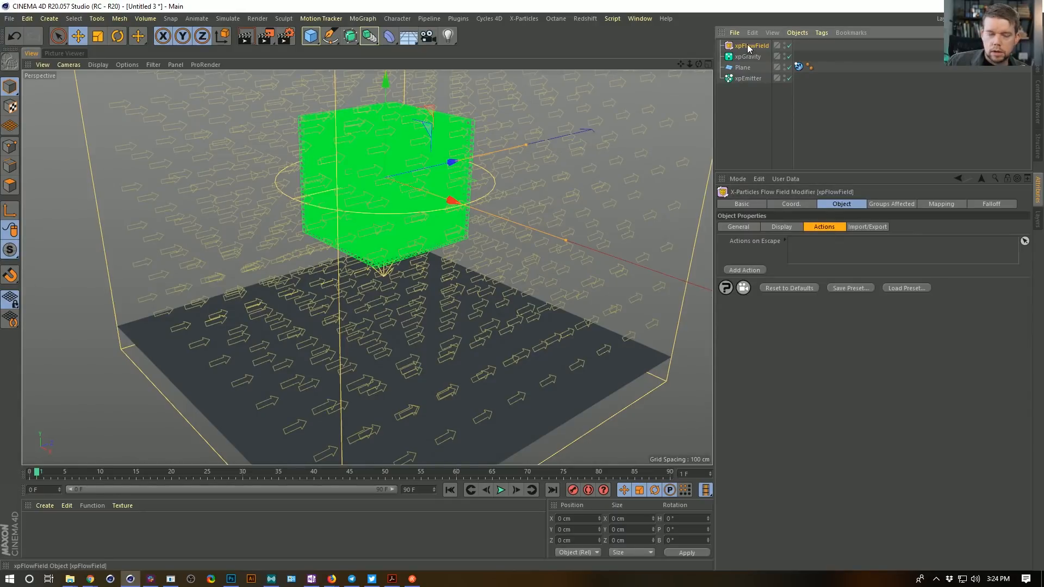
{"action": "key", "text": "Delete"}
Try an xpFluidPBD dynamics object in the scene.
{"action": "left_click", "coordinate": [538, 19]}
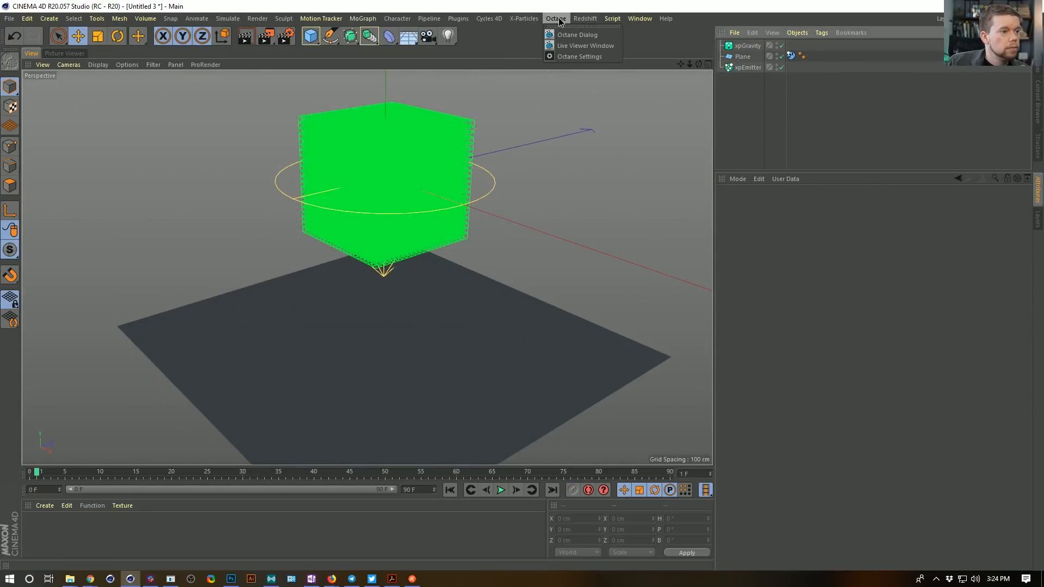
{"action": "mouse_move", "coordinate": [544, 97]}
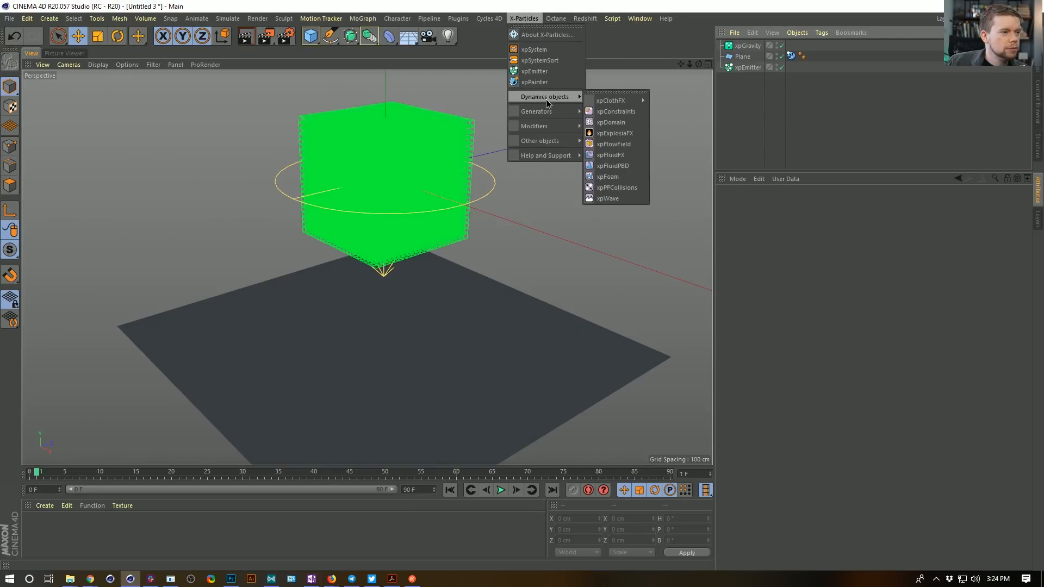
{"action": "left_click", "coordinate": [626, 161]}
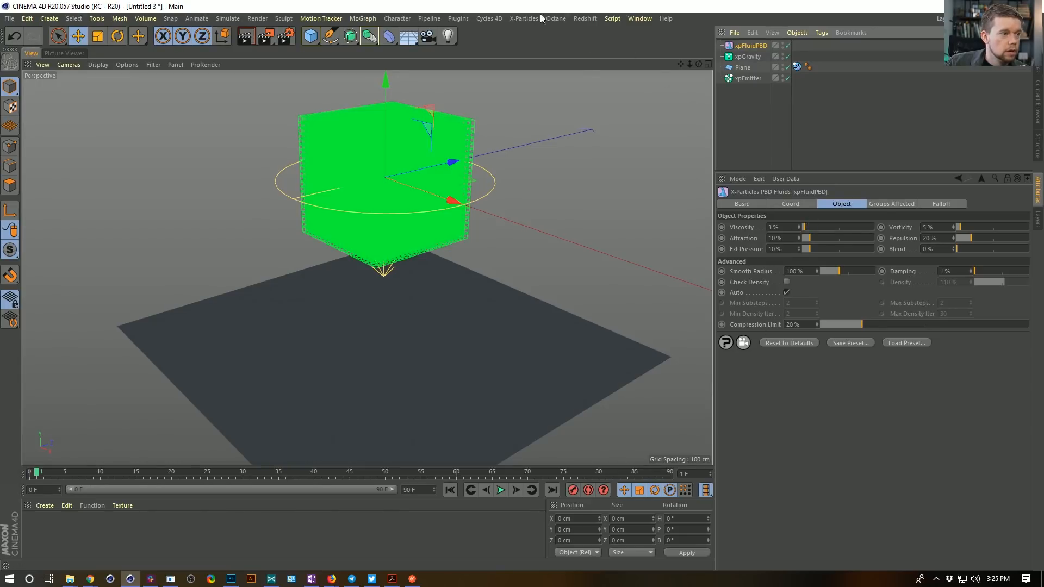
Replace the xpFluidPBD object with an xpDomain dynamics object and examine its domain type setting.
{"action": "left_click", "coordinate": [524, 17]}
{"action": "mouse_move", "coordinate": [552, 128]}
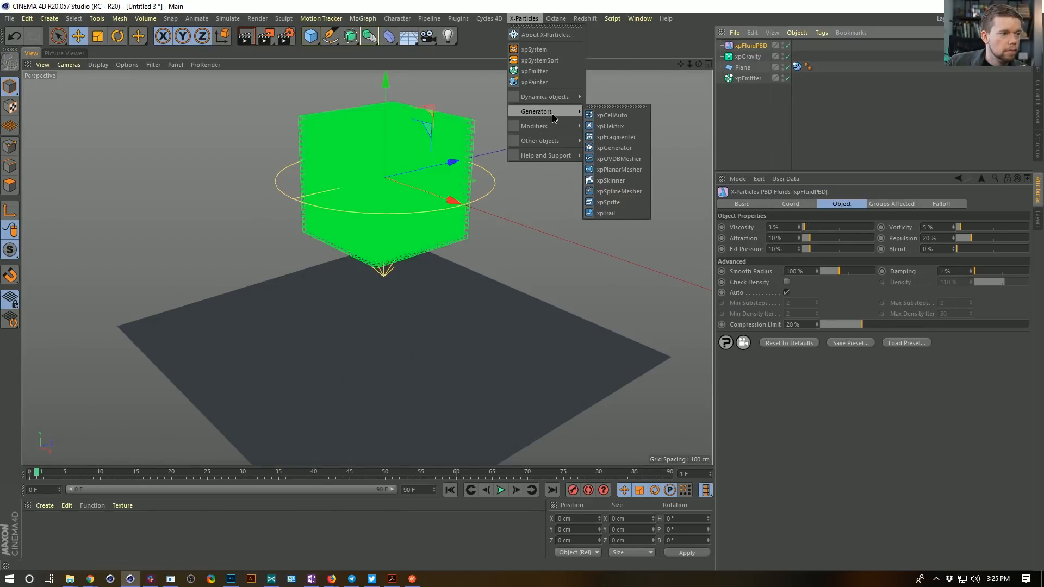
{"action": "mouse_move", "coordinate": [555, 98]}
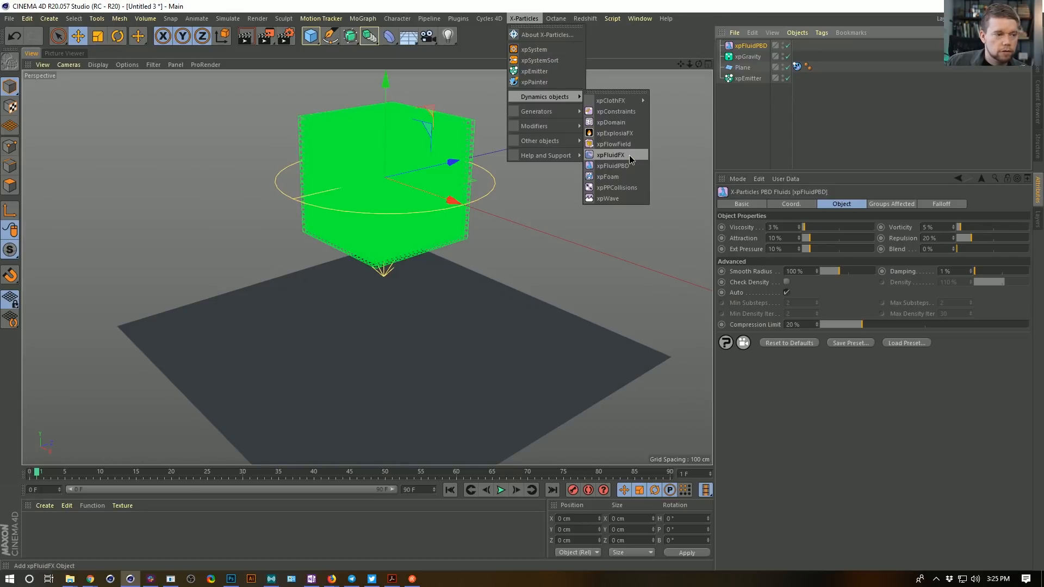
{"action": "left_click", "coordinate": [611, 122]}
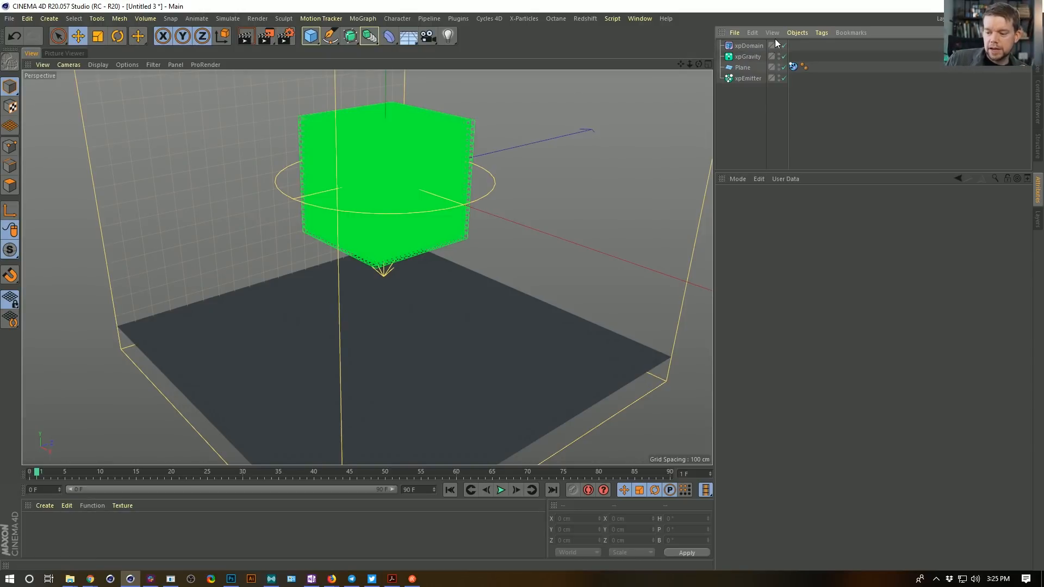
{"action": "left_click", "coordinate": [741, 46]}
{"action": "left_click", "coordinate": [802, 250]}
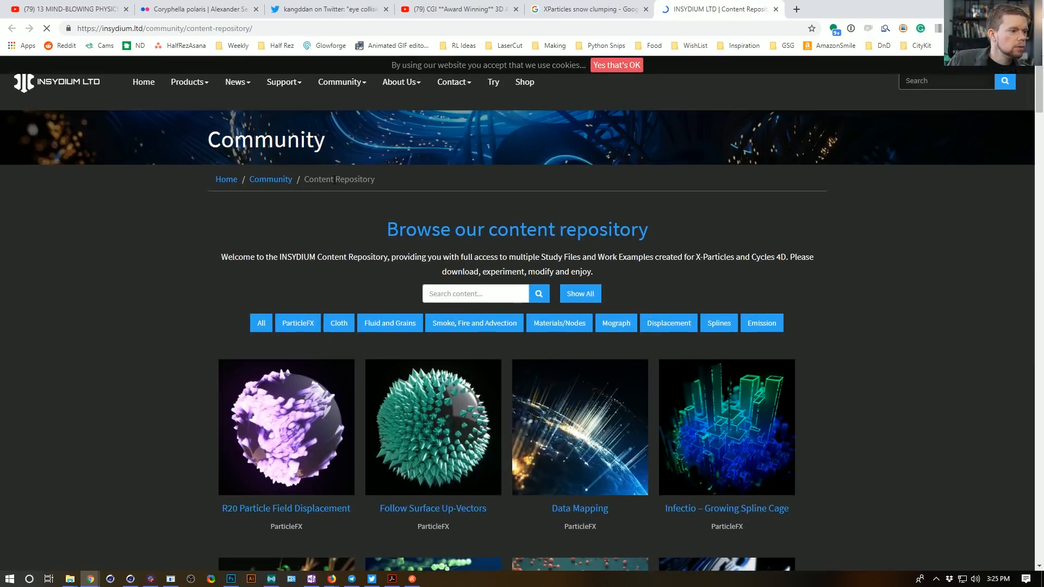
Find the Snowball Friction Test in the INSYDIUM content repository in the browser and download its project file.
{"action": "scroll", "coordinate": [142, 290], "scroll_direction": "down", "scroll_amount": 15}
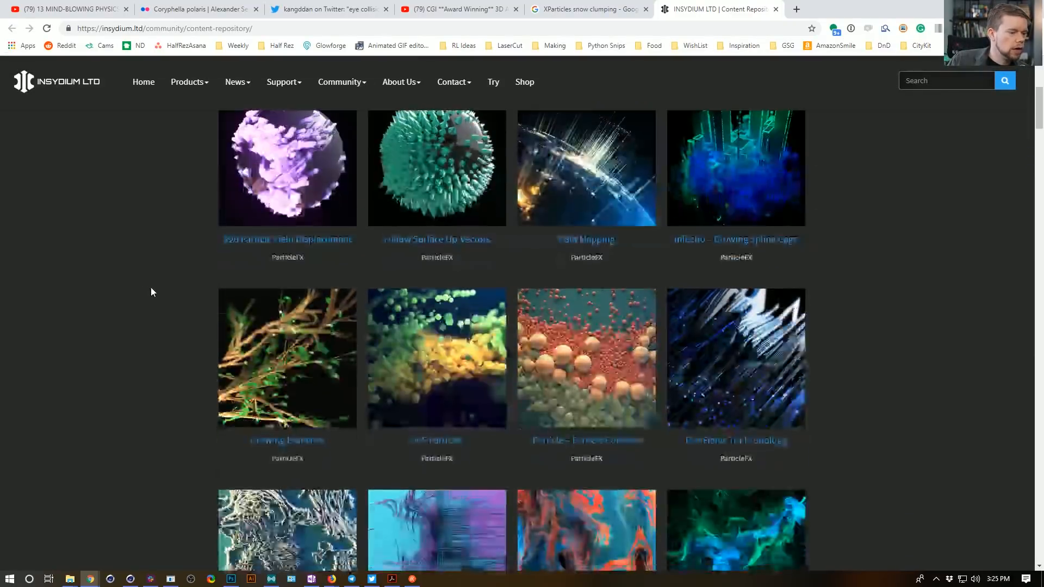
{"action": "scroll", "coordinate": [155, 285], "scroll_direction": "down", "scroll_amount": 10}
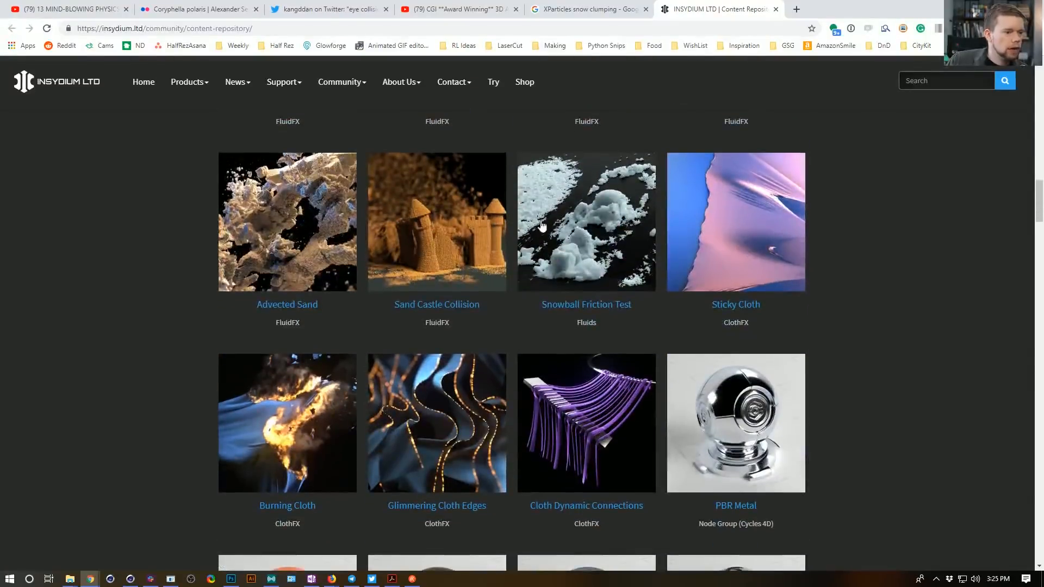
{"action": "left_click", "coordinate": [542, 226]}
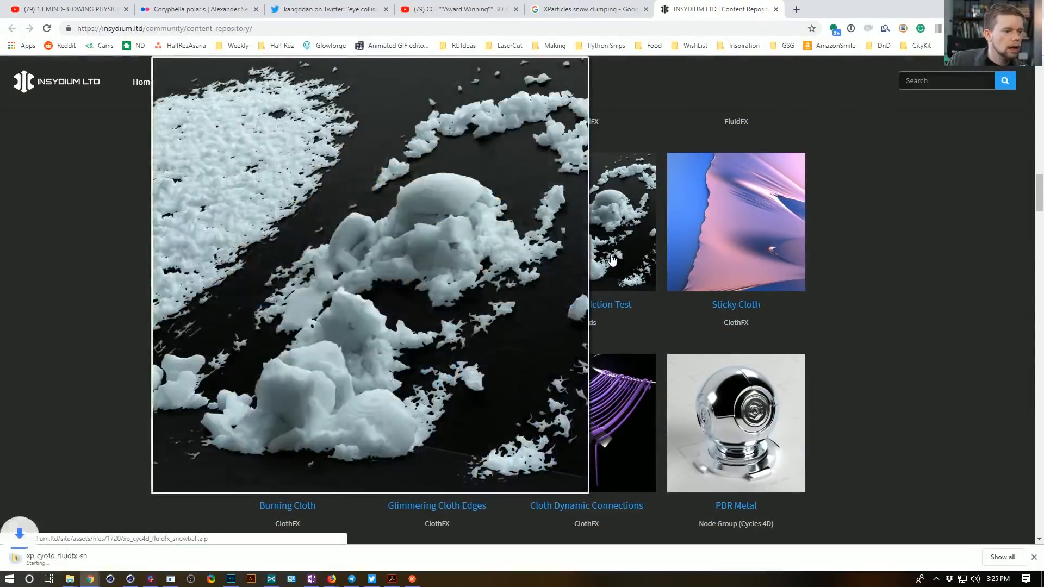
Show the downloaded xp_cyc4d_fluidfx_snowball.zip in its folder, open the archive and move its window out of the way.
{"action": "left_click", "coordinate": [114, 559]}
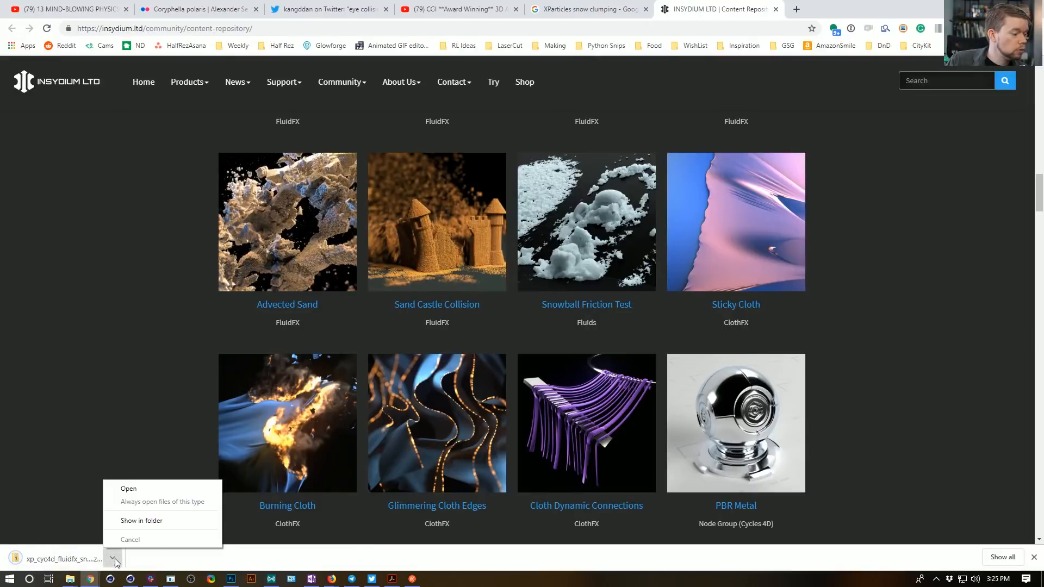
{"action": "left_click", "coordinate": [135, 522]}
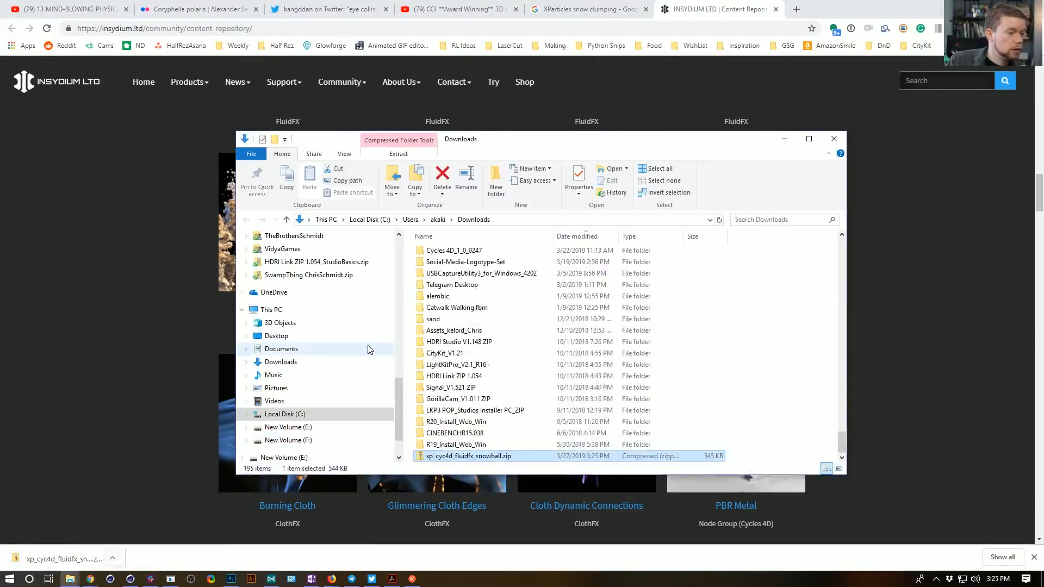
{"action": "double_click", "coordinate": [442, 462]}
{"action": "left_click_drag", "start_coordinate": [576, 138], "coordinate": [1043, 152]}
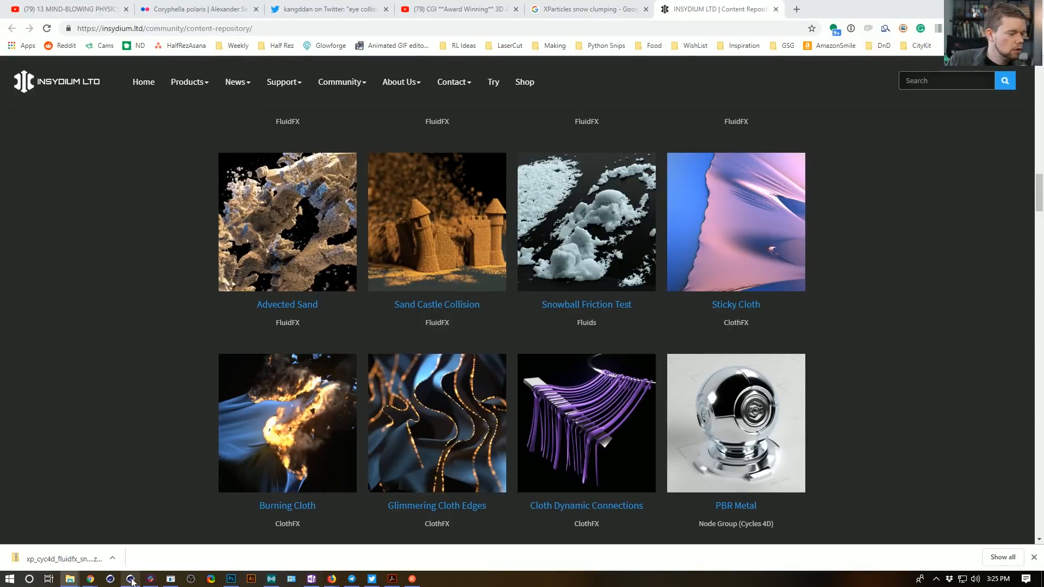
Switch back to Cinema 4D and open the downloaded XP_Cyc4D_FluidFX_Snowball.c4d scene.
{"action": "scroll", "coordinate": [151, 310], "scroll_direction": "up", "scroll_amount": 20}
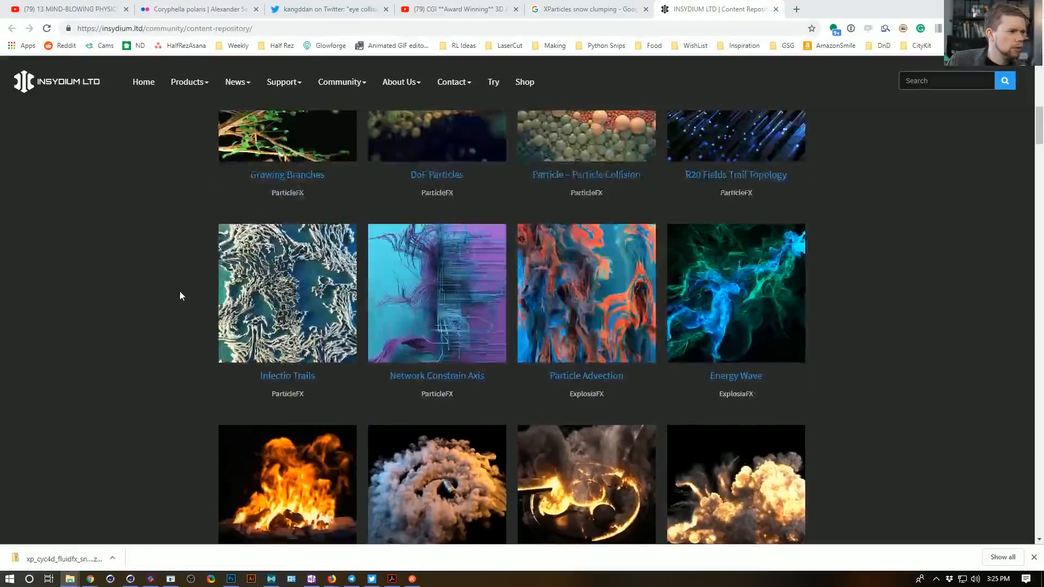
{"action": "scroll", "coordinate": [181, 300], "scroll_direction": "up", "scroll_amount": 2}
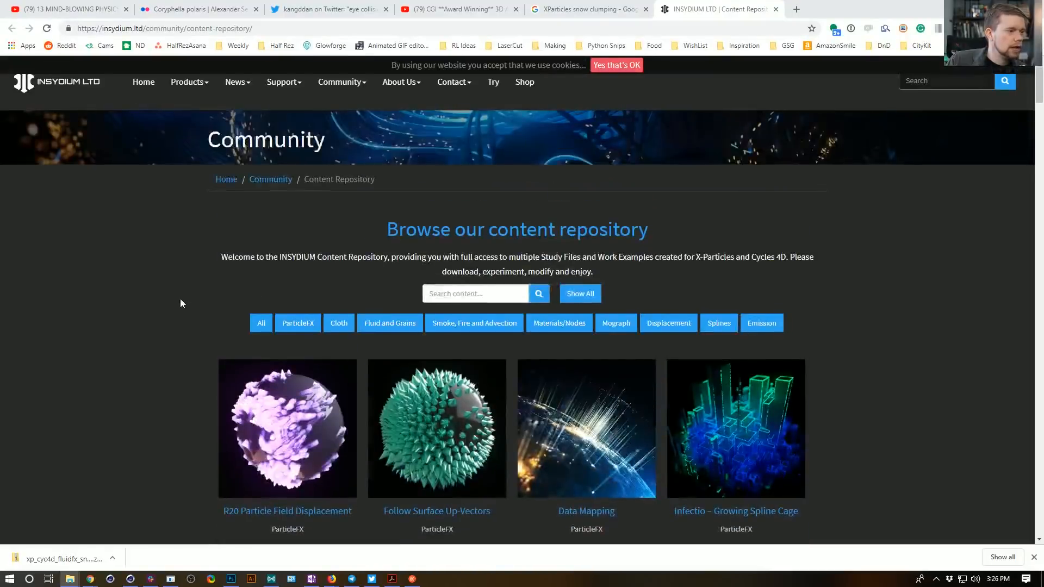
{"action": "left_click", "coordinate": [131, 580]}
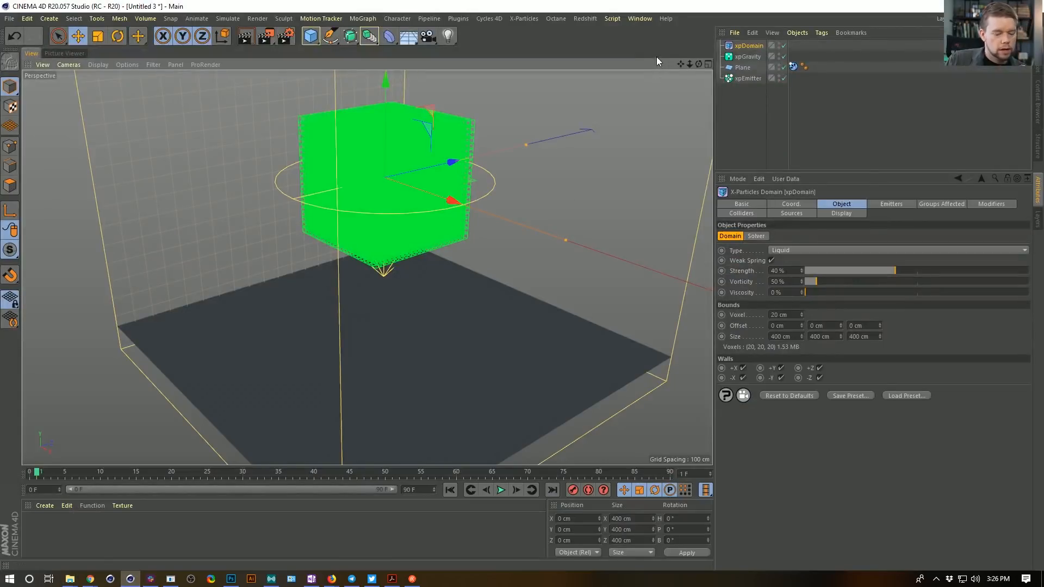
{"action": "key", "text": "ctrl+n"}
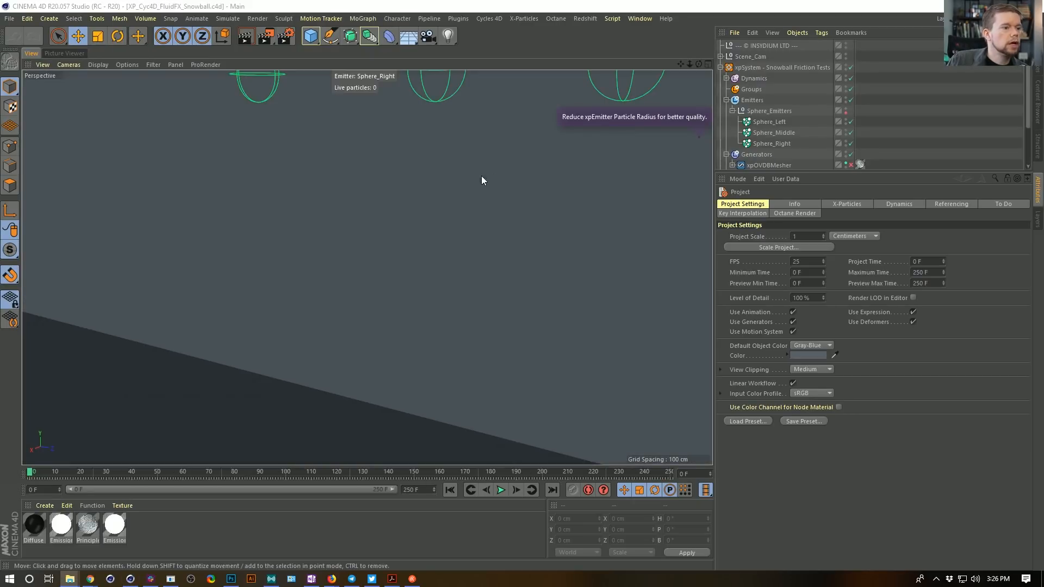
Play the snowball simulation for about 40 frames, stop it and return to frame 0.
{"action": "left_click_drag", "start_coordinate": [494, 174], "coordinate": [416, 193], "text": "alt"}
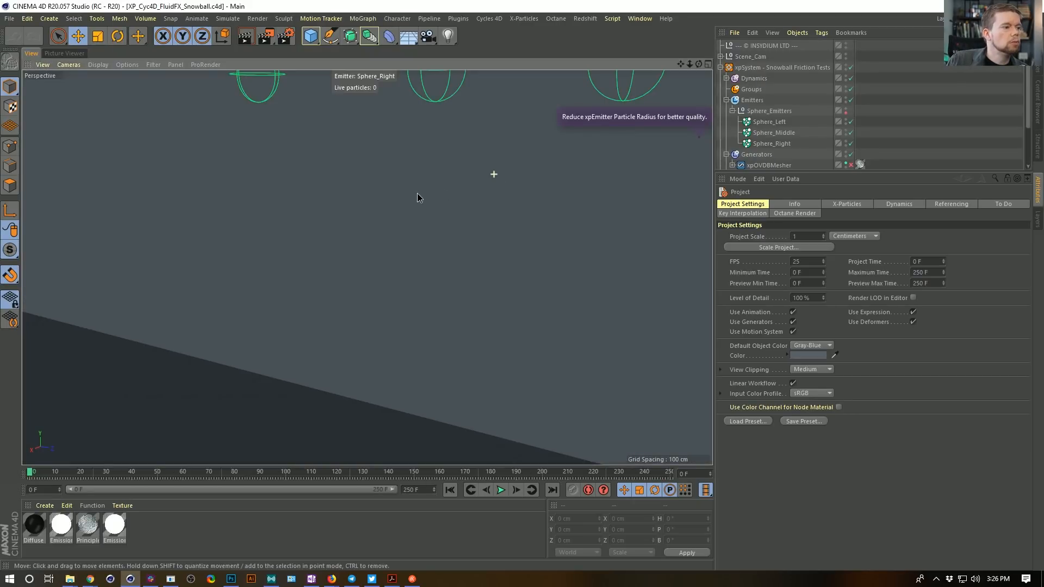
{"action": "left_click", "coordinate": [516, 489]}
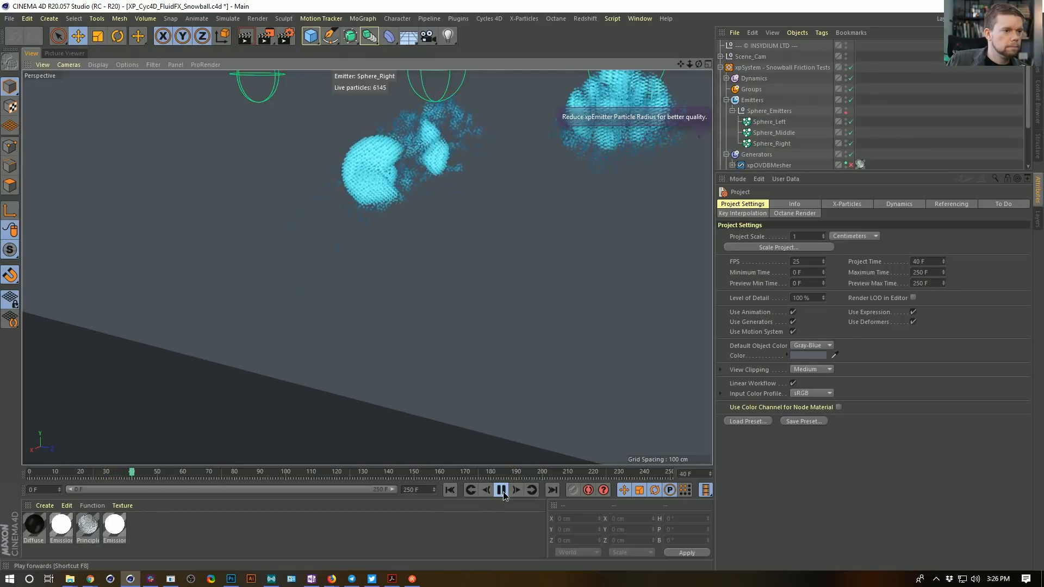
{"action": "left_click", "coordinate": [501, 490]}
{"action": "left_click", "coordinate": [450, 490]}
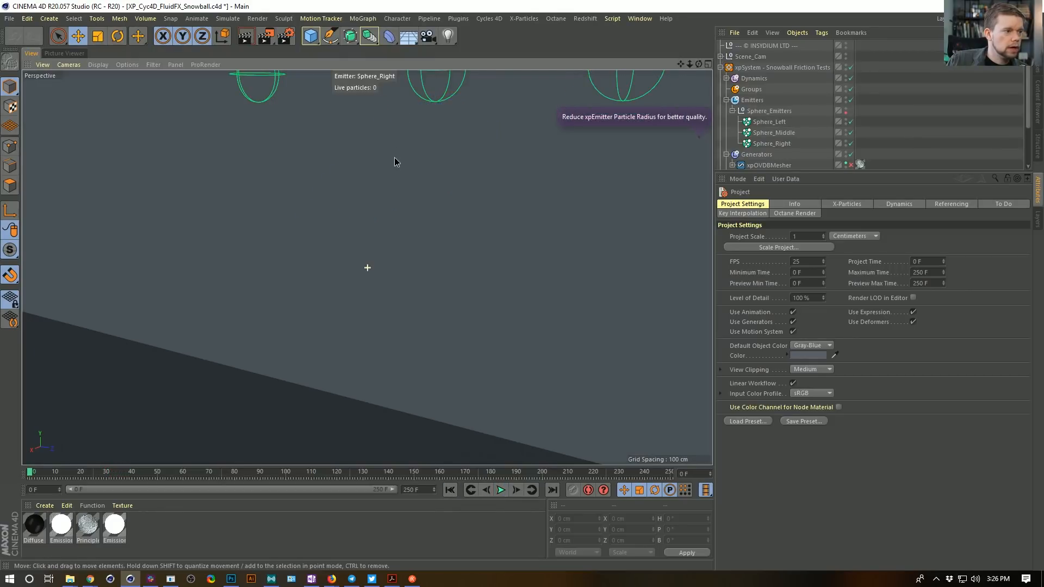
Enlarge the area listing the scene objects and try to set the viewport's camera to Perspective, checking the view's display and options choices.
{"action": "left_click_drag", "start_coordinate": [826, 172], "coordinate": [826, 325]}
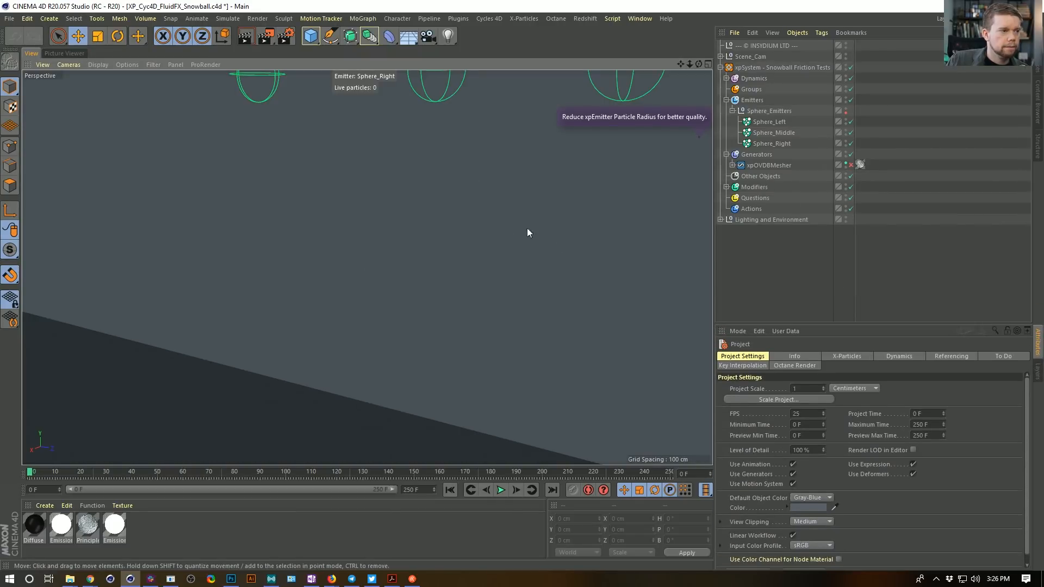
{"action": "left_click", "coordinate": [79, 64]}
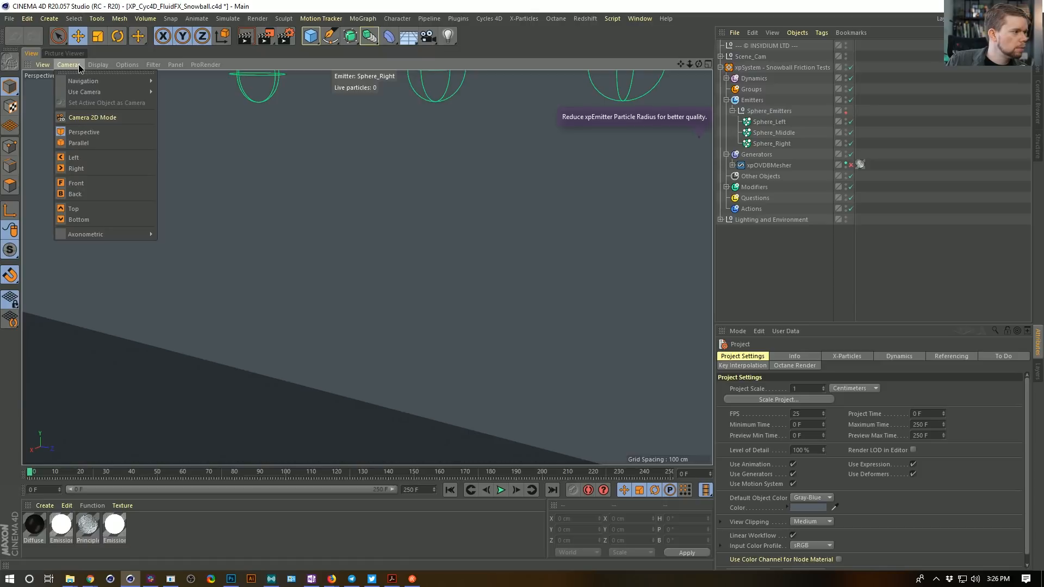
{"action": "left_click", "coordinate": [97, 133]}
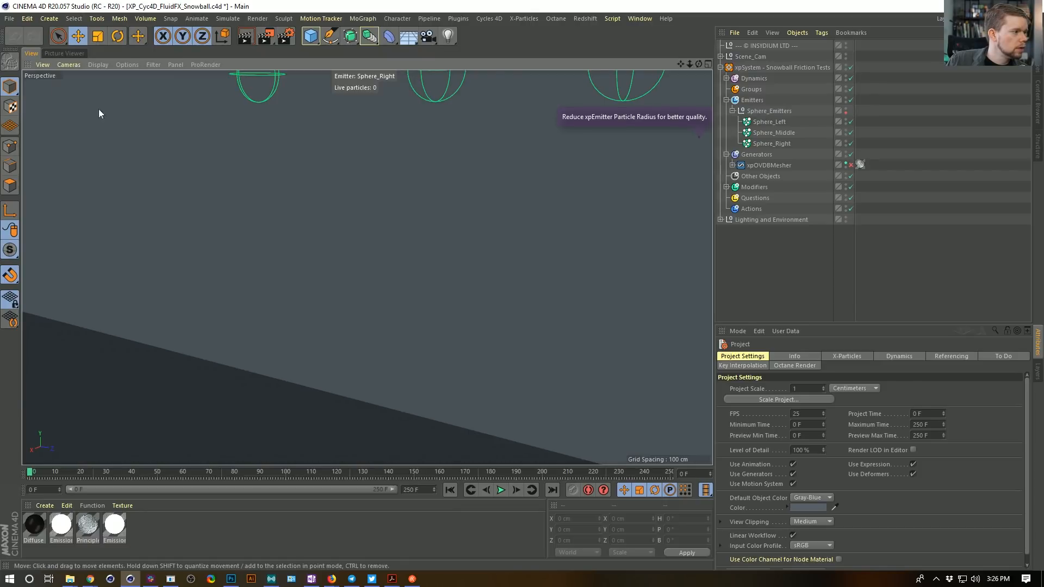
{"action": "left_click", "coordinate": [75, 65]}
{"action": "left_click", "coordinate": [93, 129]}
{"action": "left_click", "coordinate": [97, 65]}
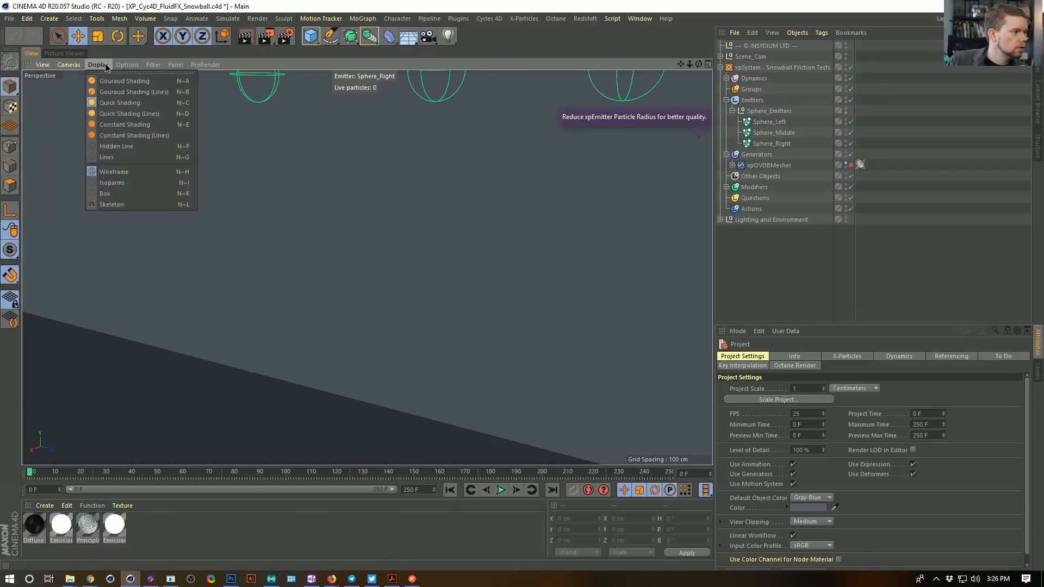
{"action": "mouse_move", "coordinate": [42, 66]}
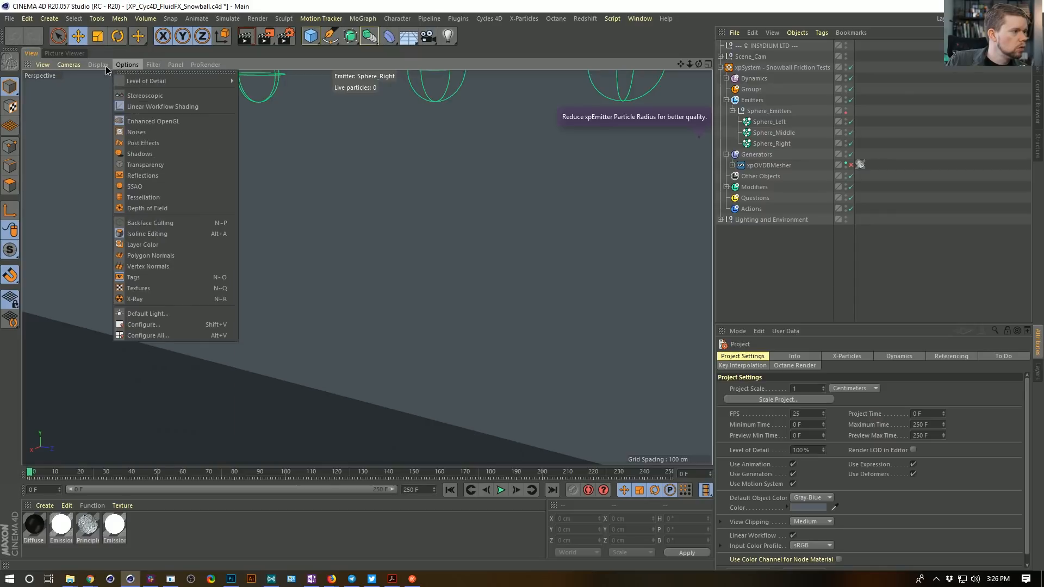
{"action": "mouse_move", "coordinate": [79, 68]}
{"action": "left_click", "coordinate": [384, 236]}
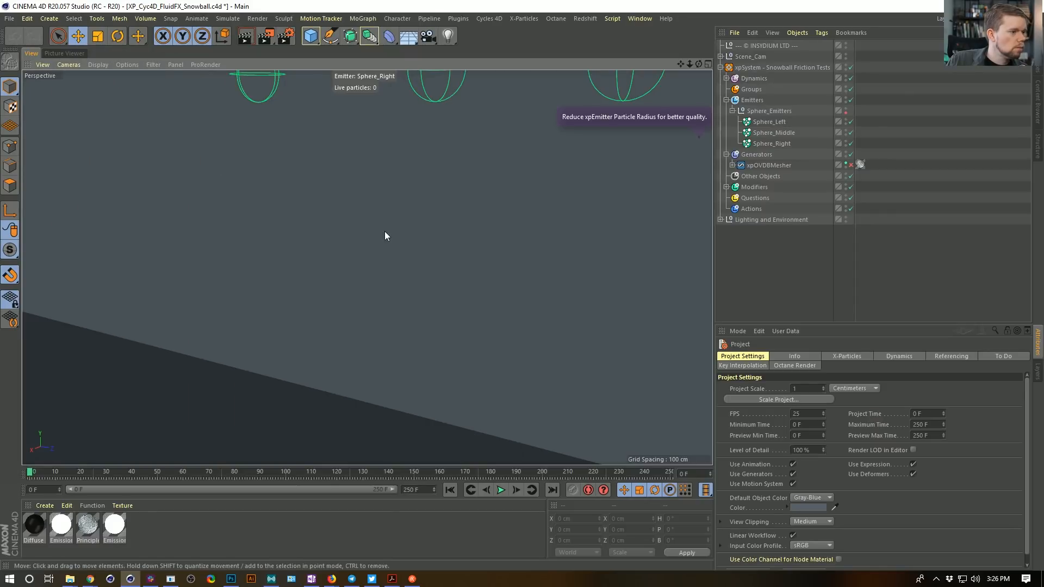
Expand the Lighting and Environment and Scene_Cam groups and stop viewing the scene through Camera.2.
{"action": "middle_click", "coordinate": [384, 235]}
{"action": "middle_click", "coordinate": [301, 198]}
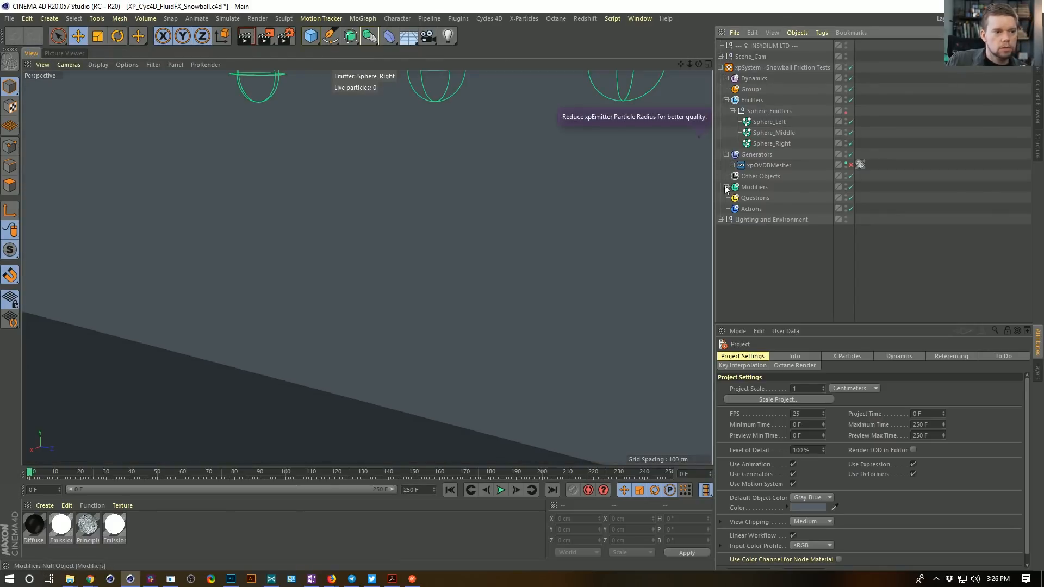
{"action": "left_click", "coordinate": [721, 220]}
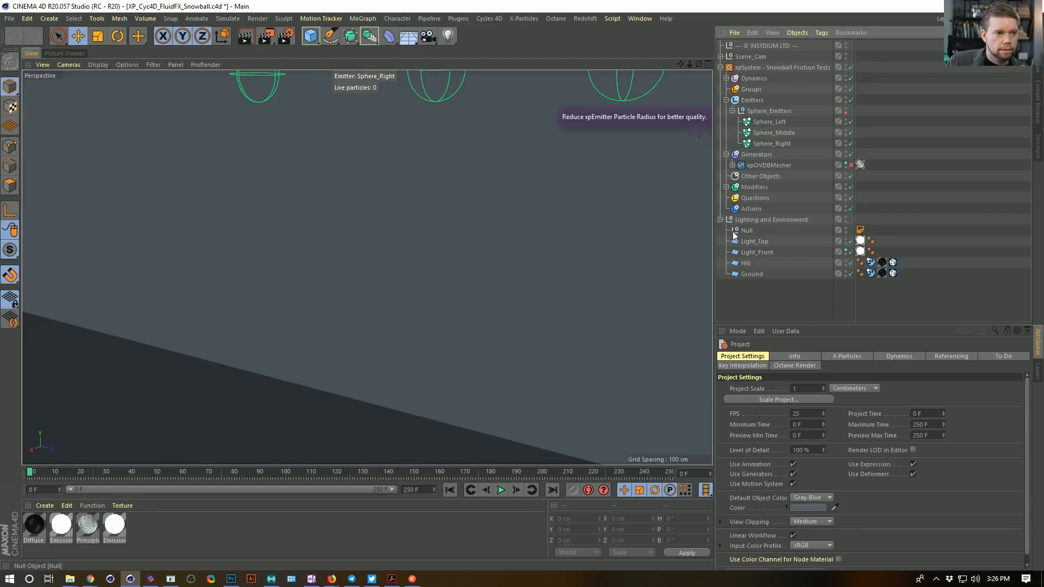
{"action": "left_click", "coordinate": [721, 56]}
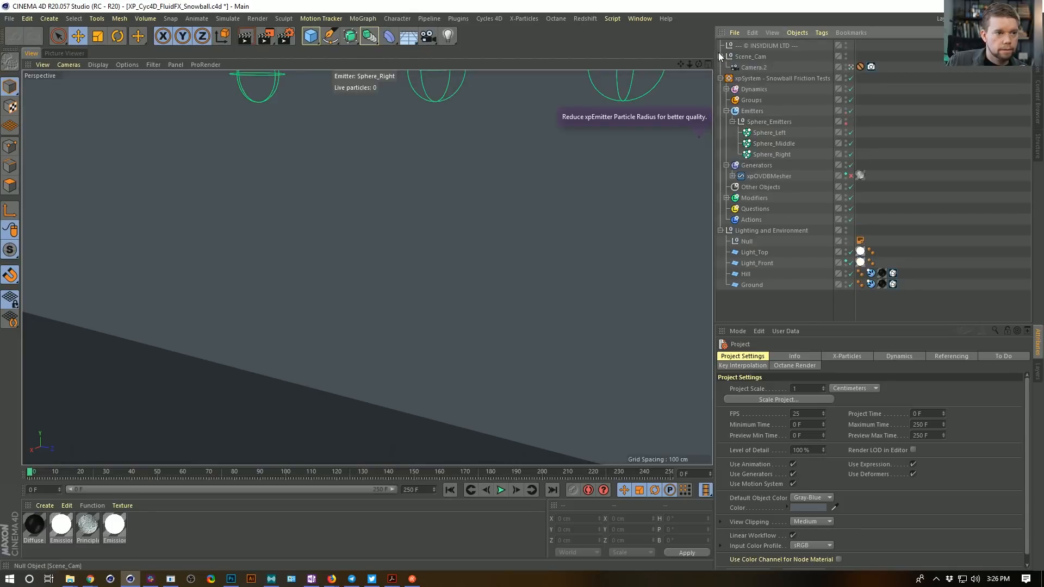
{"action": "left_click", "coordinate": [850, 68]}
Play the snowball simulation to frame 80 with all three sphere emitters in sight, and stop it.
{"action": "left_click_drag", "start_coordinate": [415, 296], "coordinate": [348, 303], "text": "alt"}
{"action": "right_click_drag", "start_coordinate": [347, 303], "coordinate": [417, 284], "text": "alt"}
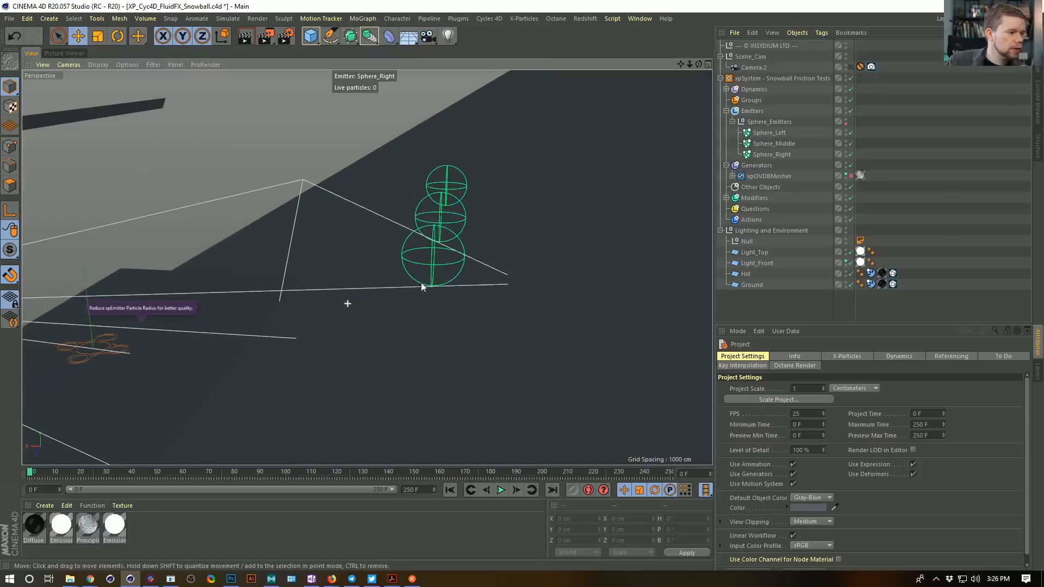
{"action": "left_click_drag", "start_coordinate": [436, 281], "coordinate": [462, 284], "text": "alt"}
{"action": "middle_click_drag", "start_coordinate": [465, 289], "coordinate": [578, 234], "text": "alt"}
{"action": "right_click_drag", "start_coordinate": [578, 234], "coordinate": [531, 268], "text": "alt"}
{"action": "left_click_drag", "start_coordinate": [548, 292], "coordinate": [474, 439], "text": "alt"}
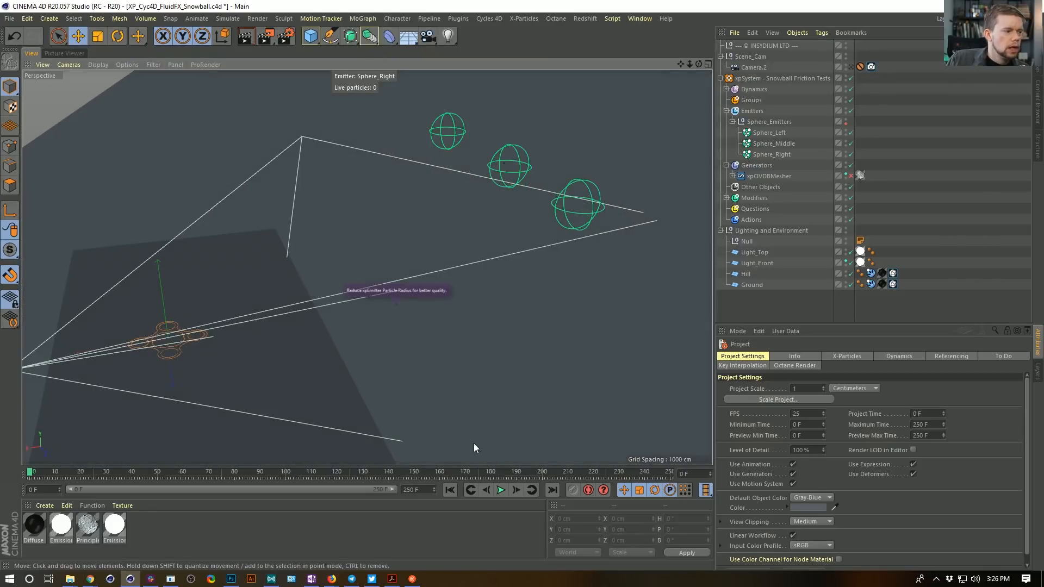
{"action": "left_click", "coordinate": [501, 490]}
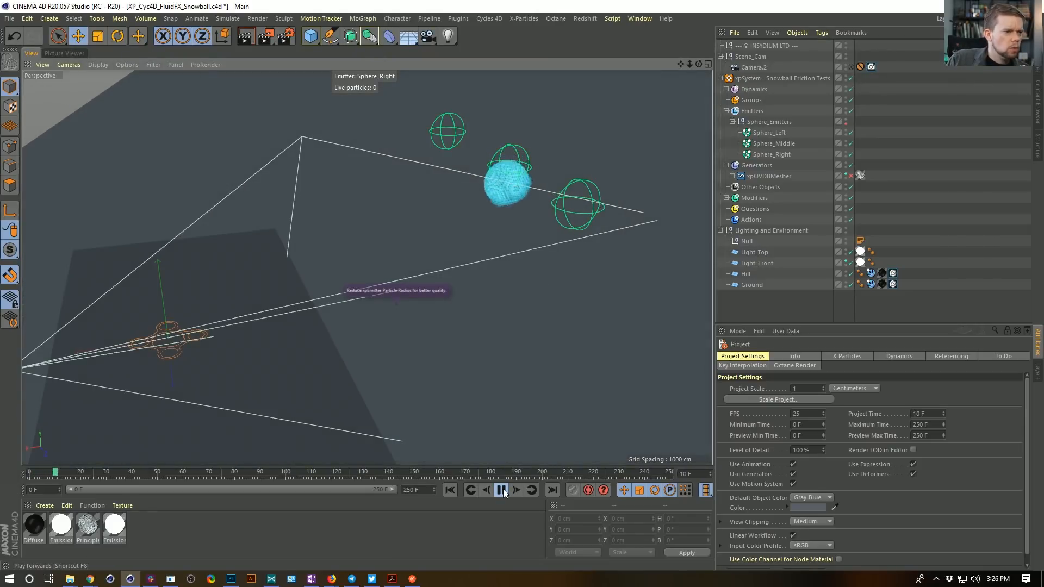
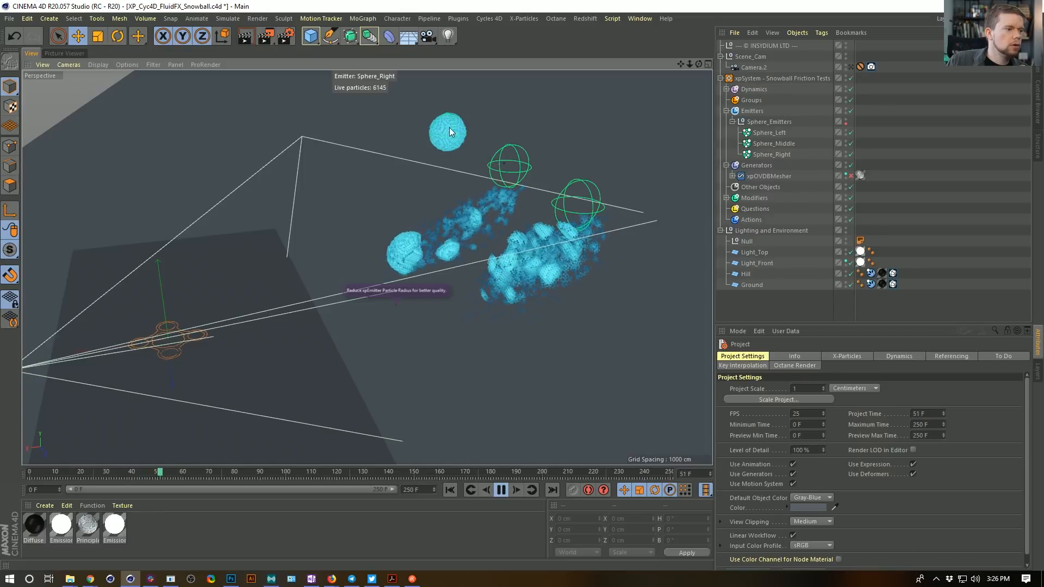
{"action": "left_click", "coordinate": [501, 490]}
Examine the Generators folder, expand xpOVDBMesher to see its Smoothing child, and show the mesher's settings.
{"action": "left_click", "coordinate": [745, 166]}
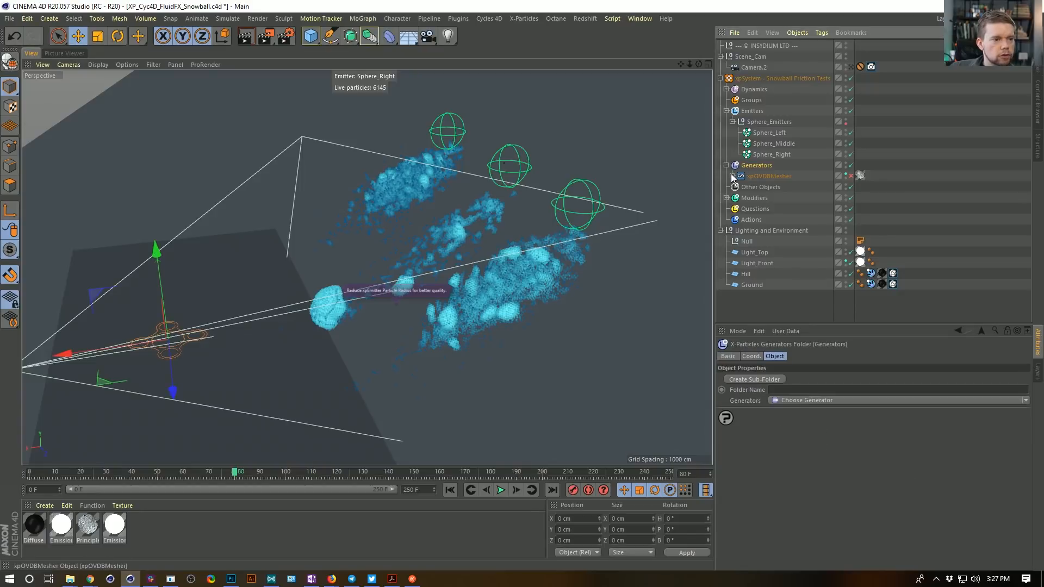
{"action": "left_click", "coordinate": [732, 176]}
{"action": "left_click", "coordinate": [756, 177]}
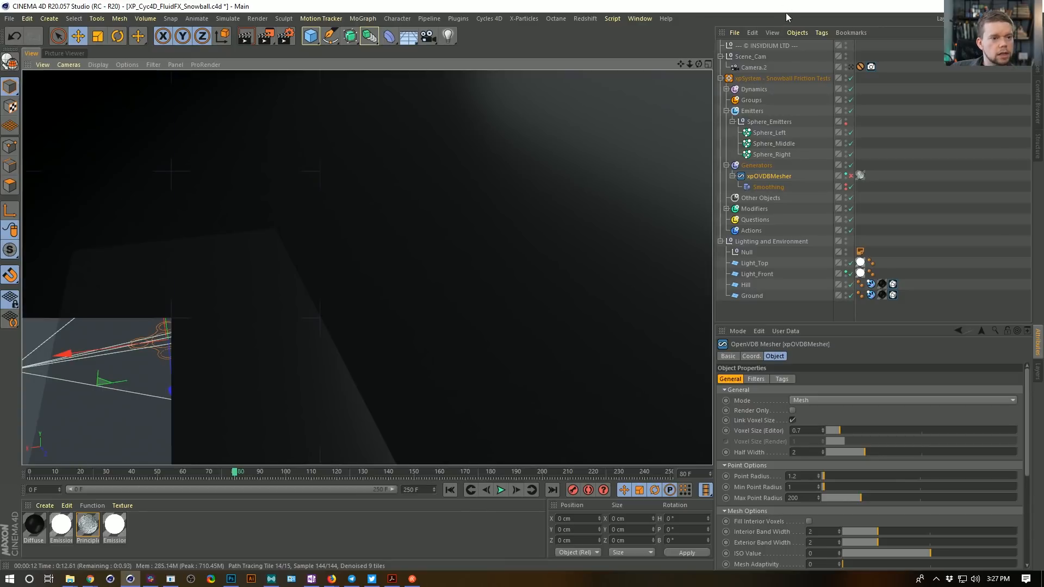
Open the render settings, examine the Cycles 4D device, tile and sampling options, and close them.
{"action": "key", "text": "ctrl+b"}
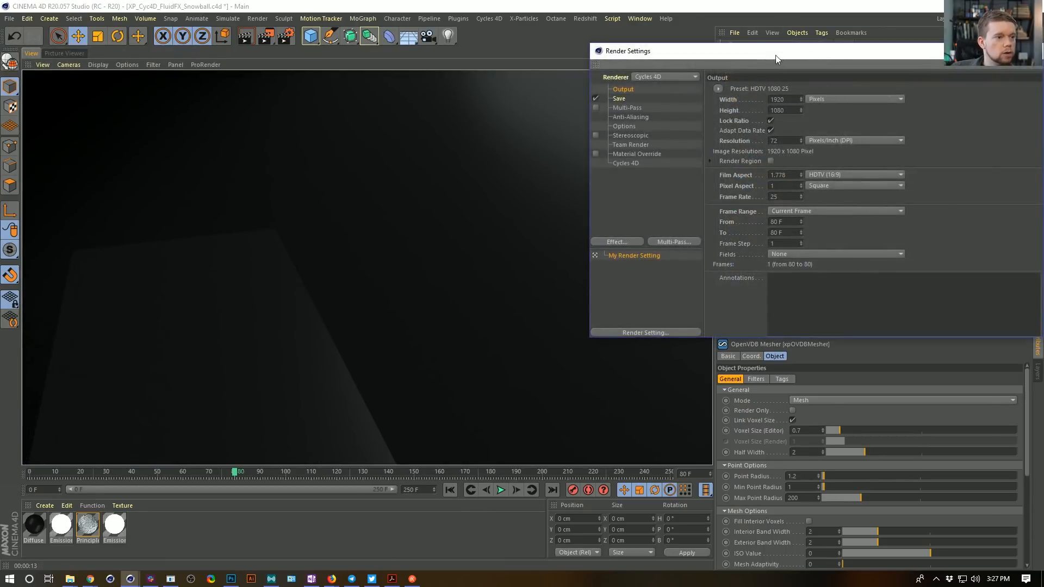
{"action": "left_click_drag", "start_coordinate": [778, 58], "coordinate": [575, 66]}
{"action": "left_click", "coordinate": [432, 172]}
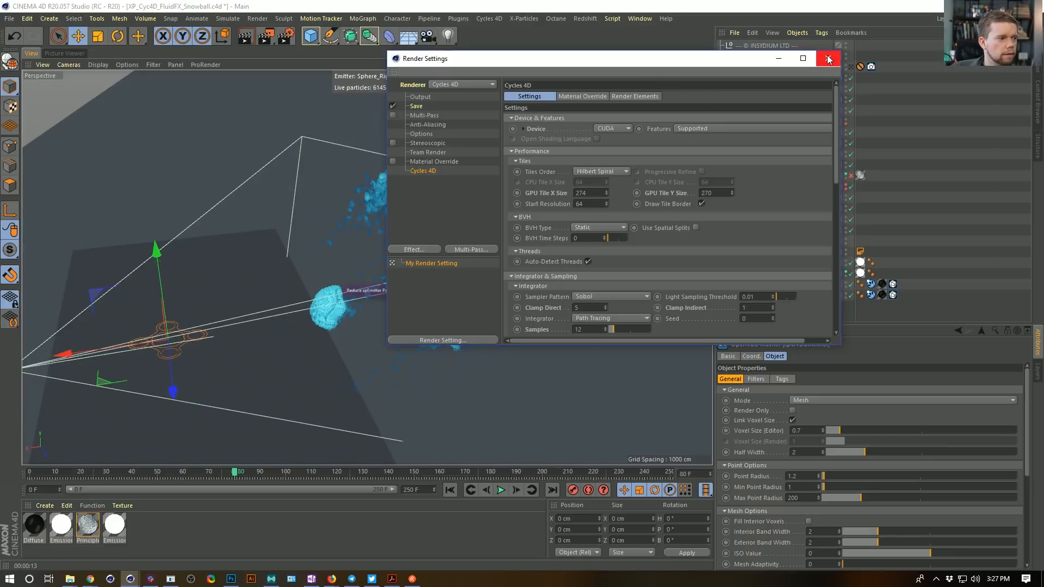
{"action": "left_click", "coordinate": [828, 59]}
Examine the particle clumps, the xpFluidFX settings in the Dynamics folder and the contents of the Modifiers folder.
{"action": "mouse_move", "coordinate": [315, 314]}
{"action": "left_mouse_down", "text": "alt"}
{"action": "mouse_move", "coordinate": [422, 245]}
{"action": "mouse_move", "coordinate": [314, 318]}
{"action": "left_mouse_up", "text": "alt"}
{"action": "scroll", "coordinate": [494, 298], "scroll_direction": "up", "scroll_amount": 2}
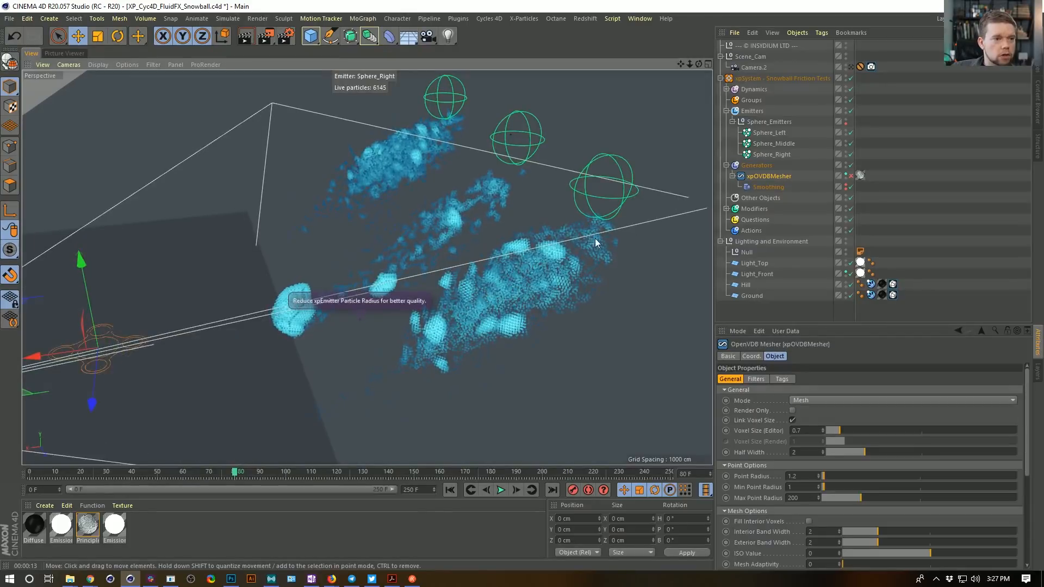
{"action": "left_click", "coordinate": [726, 89]}
{"action": "left_click", "coordinate": [756, 100]}
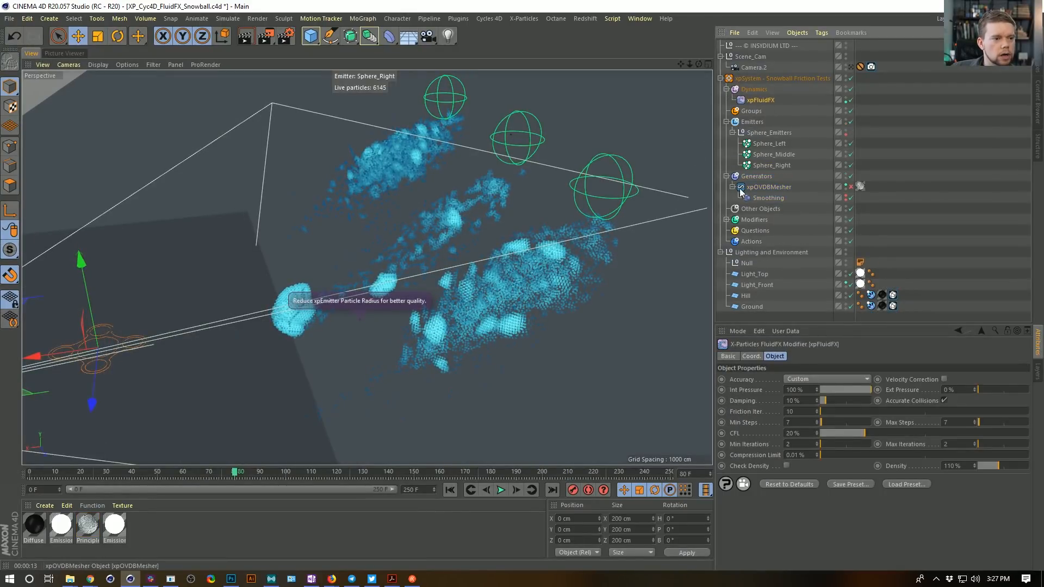
{"action": "left_click", "coordinate": [727, 220]}
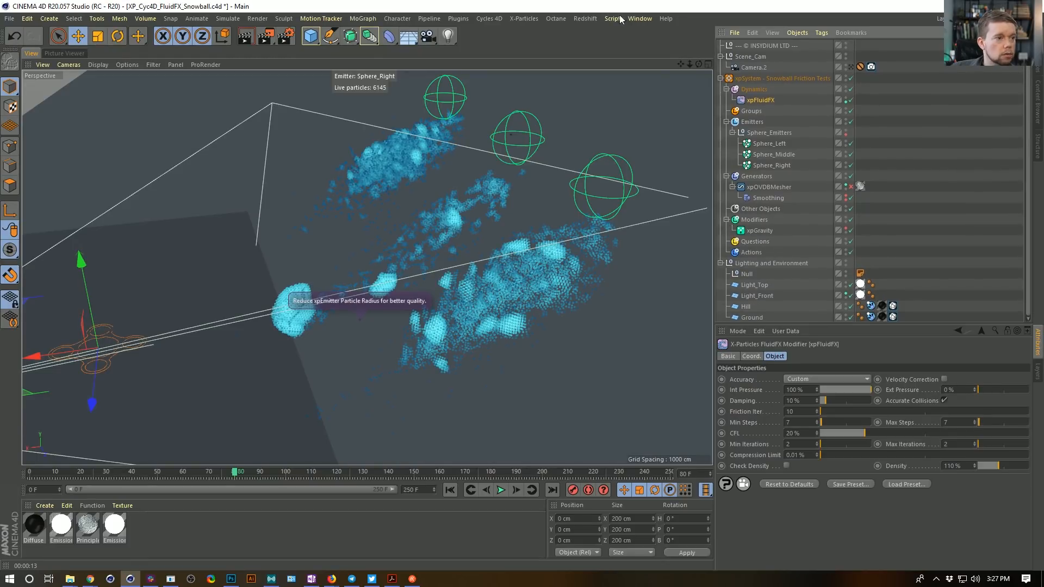
Switch to the Untitled 3 scene and look through the available X-Particles dynamics objects.
{"action": "left_click", "coordinate": [647, 20]}
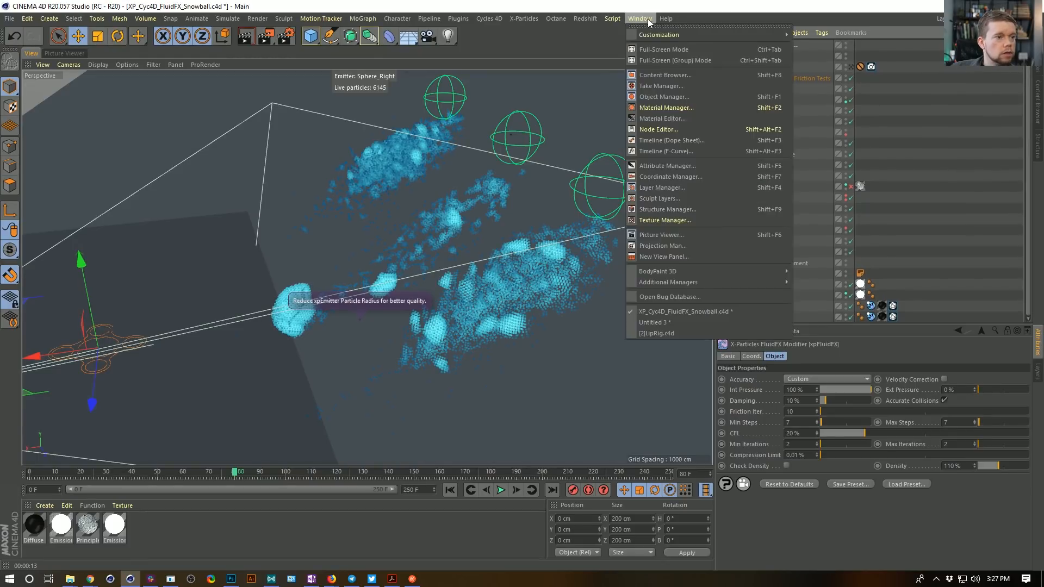
{"action": "left_click", "coordinate": [687, 325]}
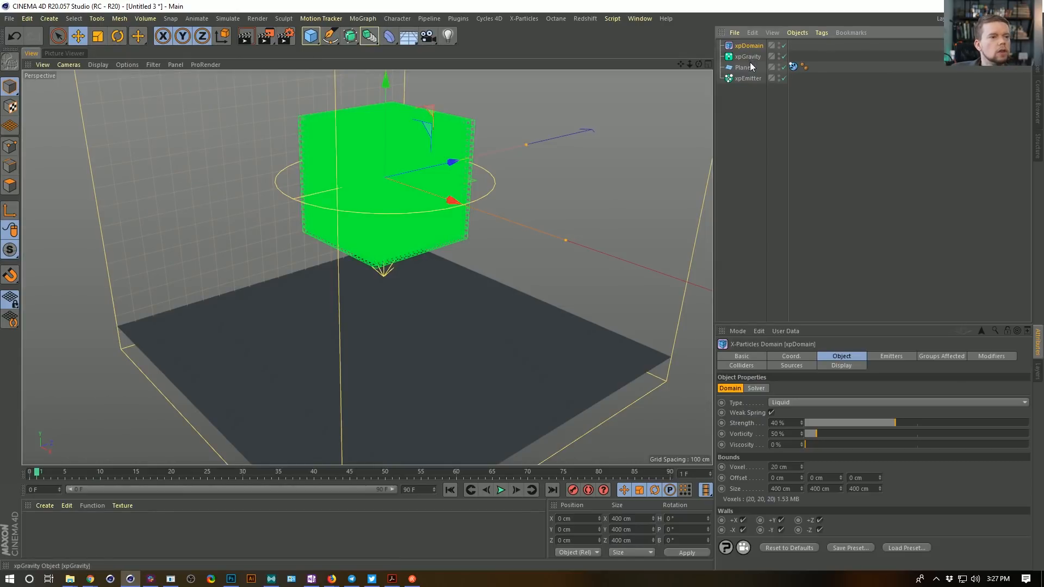
{"action": "left_click", "coordinate": [523, 19]}
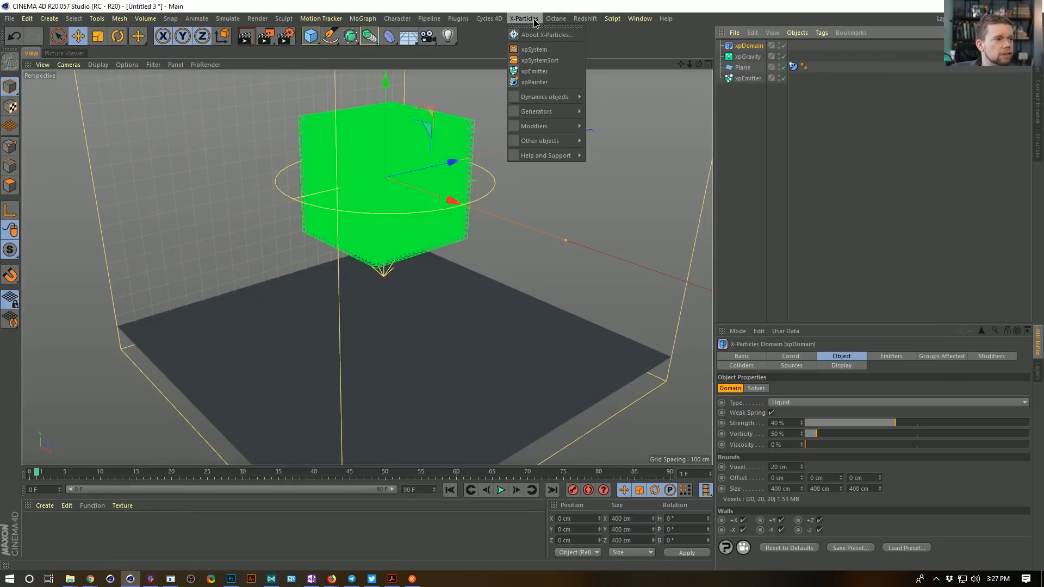
{"action": "mouse_move", "coordinate": [542, 109]}
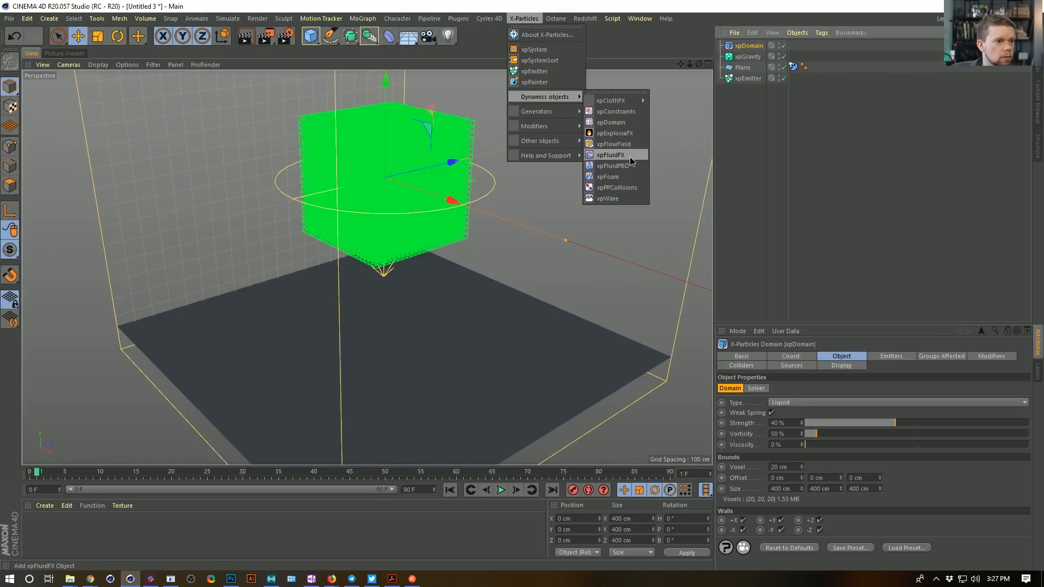
{"action": "mouse_move", "coordinate": [615, 101]}
Return to XP_Cyc4D_FluidFX_Snowball.c4d to check which dynamics object it uses, and switch back to Untitled 3.
{"action": "left_click", "coordinate": [639, 18]}
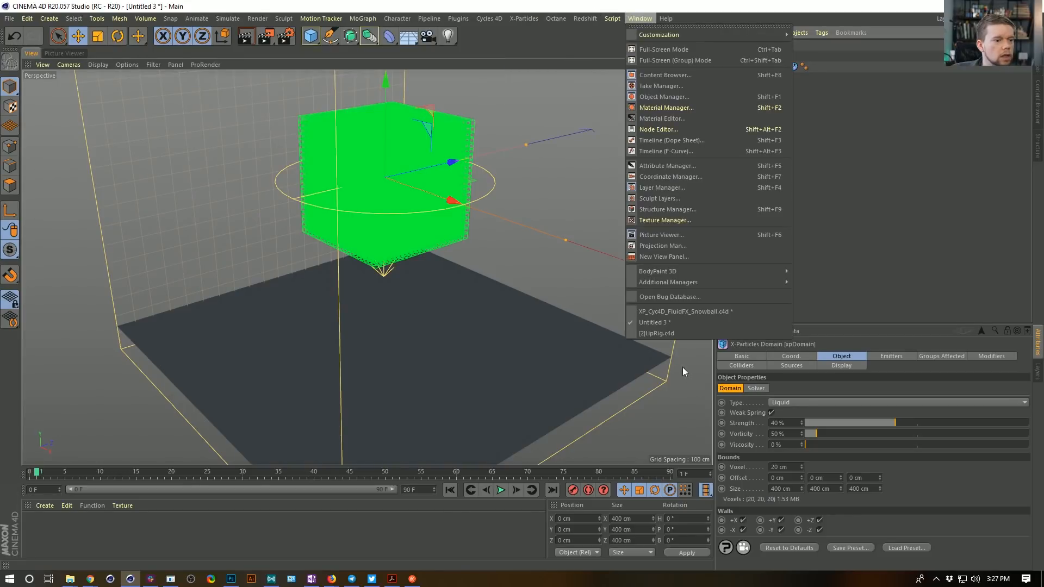
{"action": "left_click", "coordinate": [661, 309]}
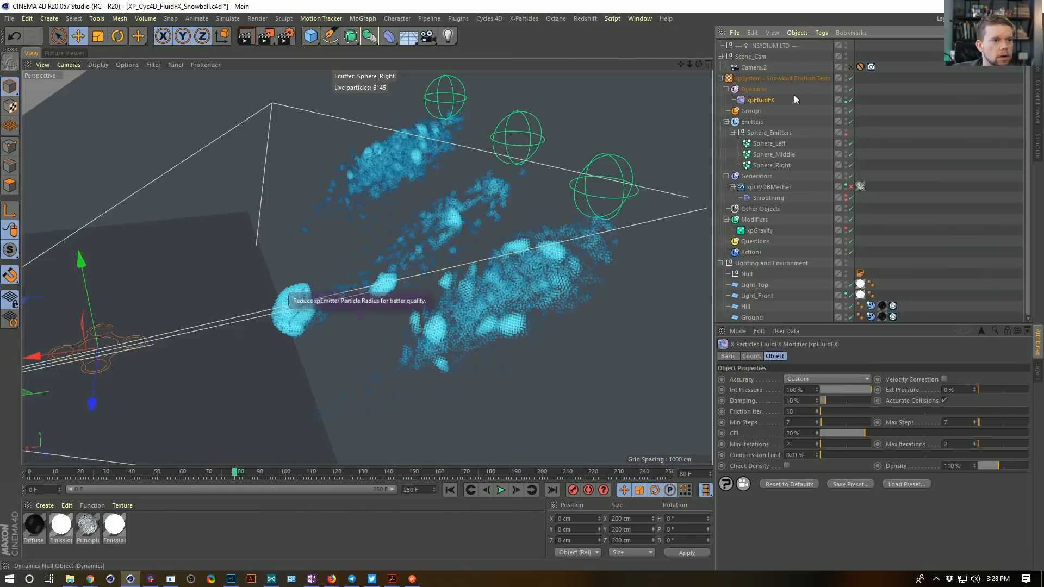
{"action": "left_click", "coordinate": [640, 18]}
{"action": "left_click", "coordinate": [672, 322]}
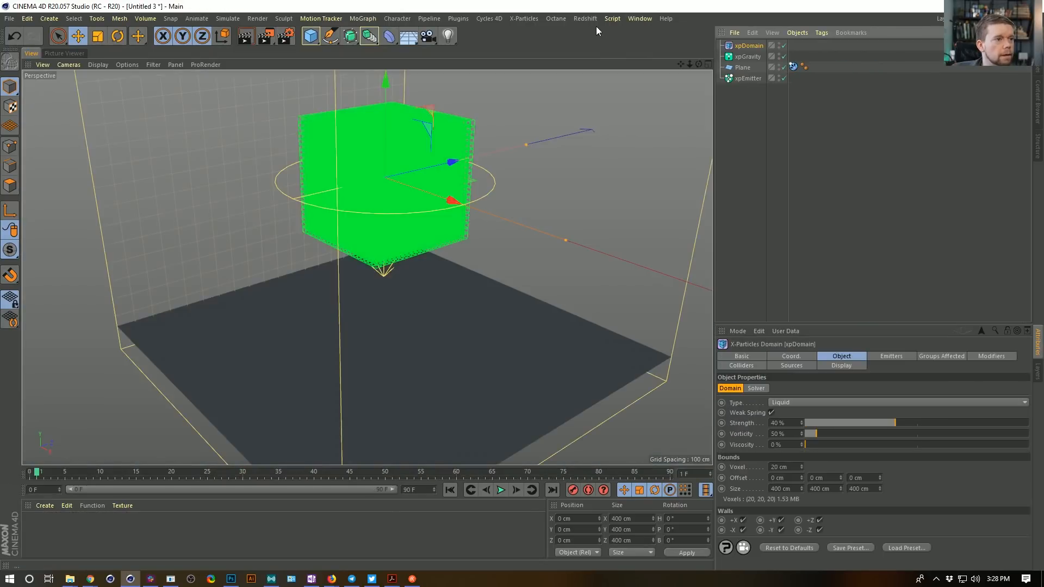
Add an xpFluidFX object, enlarge the area showing its attributes and run the simulation from the start.
{"action": "left_click", "coordinate": [525, 18]}
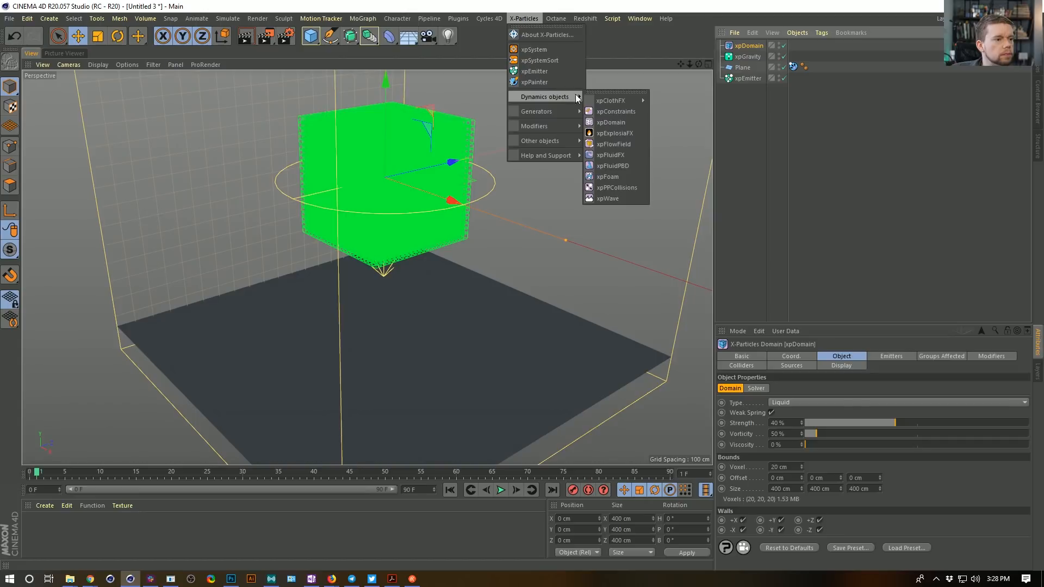
{"action": "left_click", "coordinate": [638, 155]}
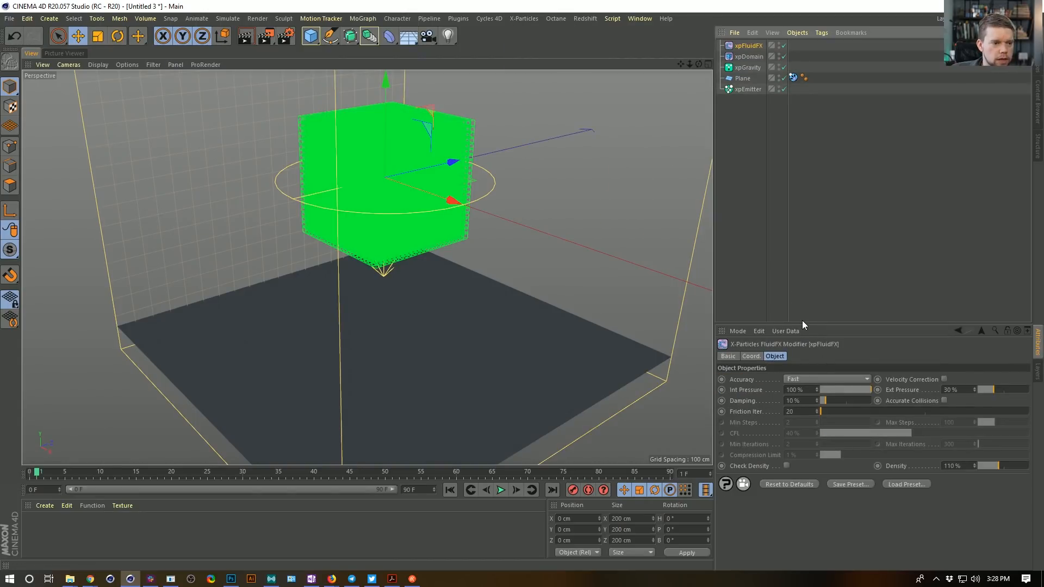
{"action": "left_click_drag", "start_coordinate": [802, 324], "coordinate": [723, 196]}
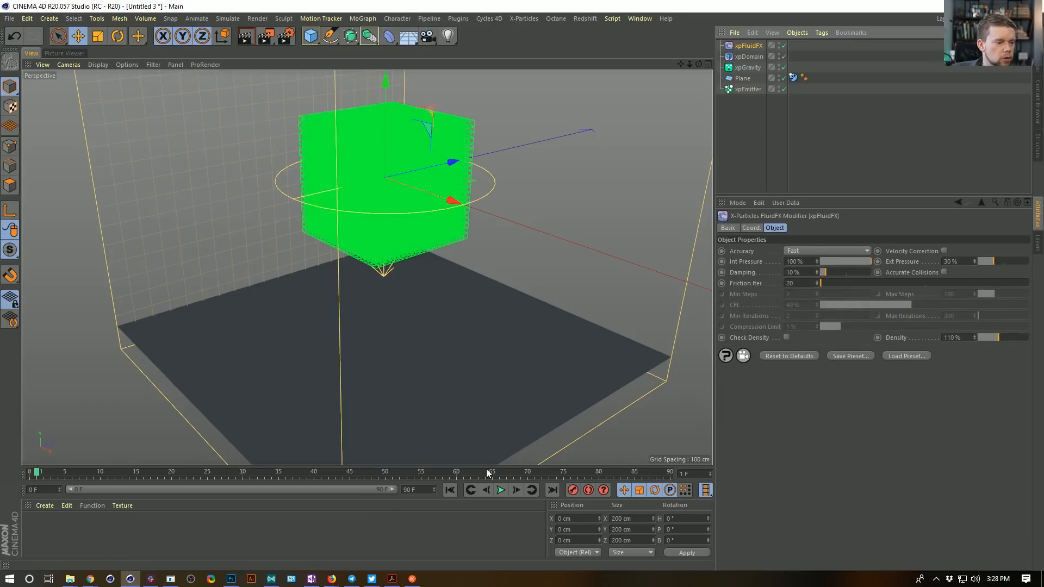
{"action": "left_click", "coordinate": [451, 491]}
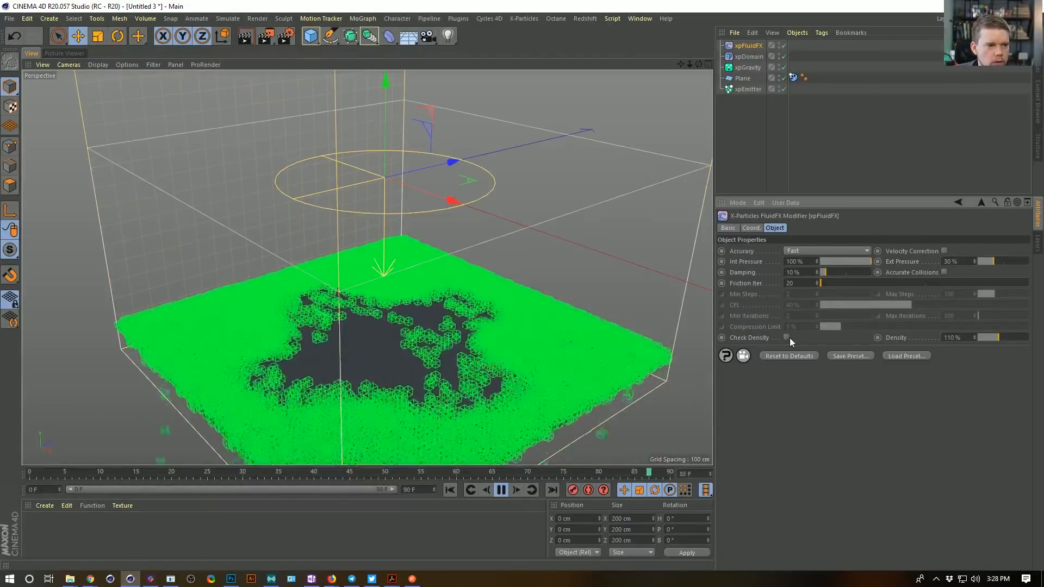
Try Check Density on xpFluidFX with a replay from the start, turn it off again and check the Accuracy choices.
{"action": "left_click", "coordinate": [785, 337]}
{"action": "left_click", "coordinate": [450, 490]}
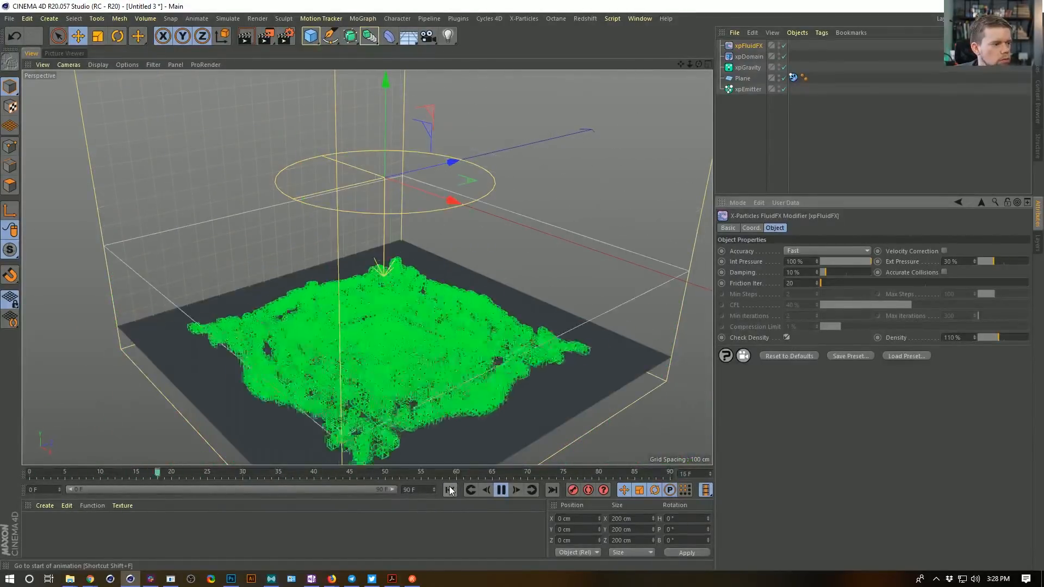
{"action": "left_click", "coordinate": [786, 337]}
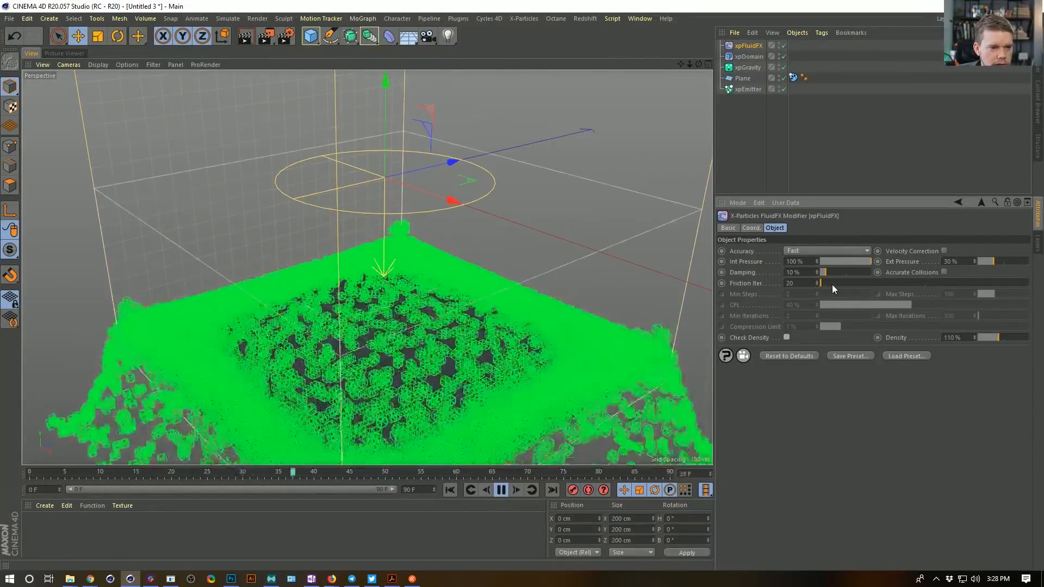
{"action": "left_click", "coordinate": [811, 249]}
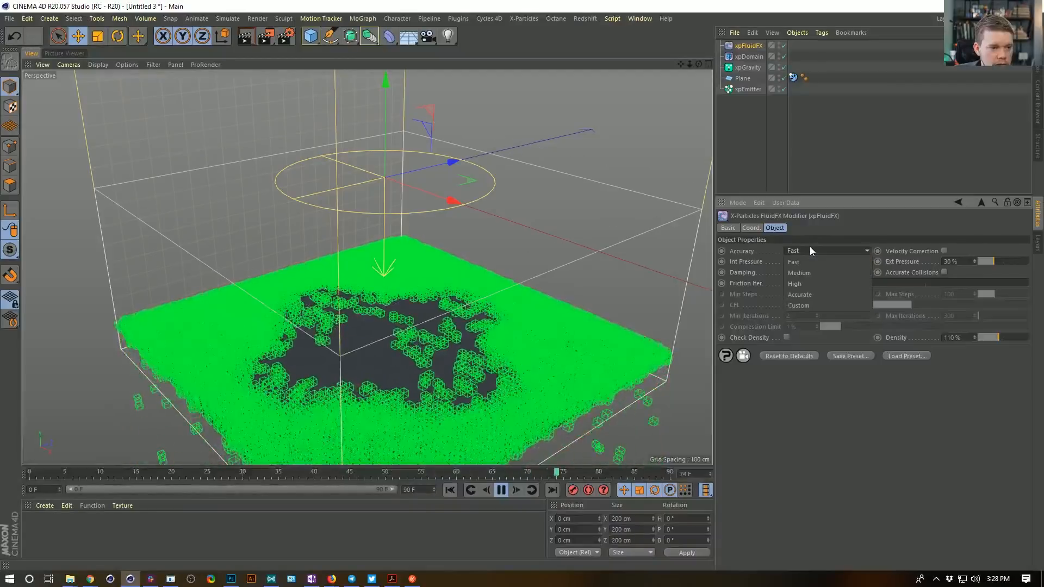
{"action": "left_click", "coordinate": [816, 237]}
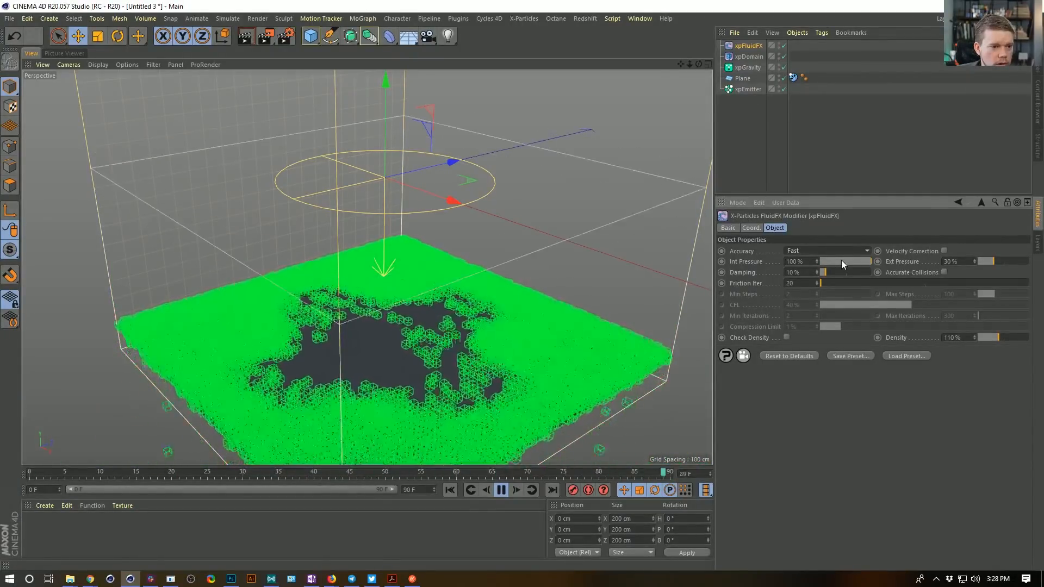
Set the xpFluidFX Ext Pressure to 70 %, replay the simulation from the start and raise the pressure to 86 %.
{"action": "left_click_drag", "start_coordinate": [1010, 264], "coordinate": [1015, 263]}
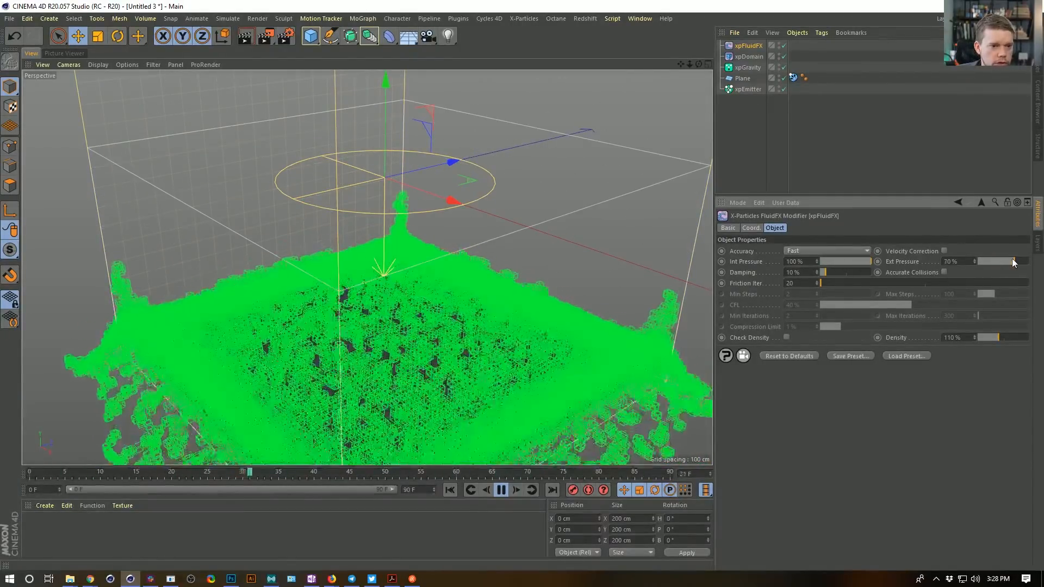
{"action": "left_click", "coordinate": [449, 490]}
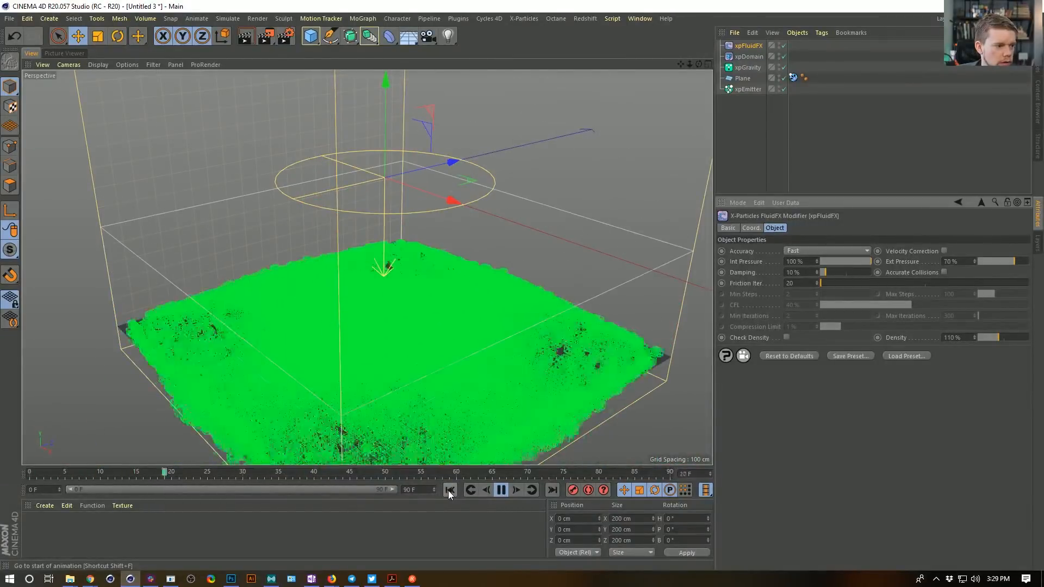
{"action": "mouse_move", "coordinate": [1015, 262]}
{"action": "left_mouse_down"}
{"action": "mouse_move", "coordinate": [993, 264]}
{"action": "mouse_move", "coordinate": [1020, 262]}
{"action": "left_mouse_up"}
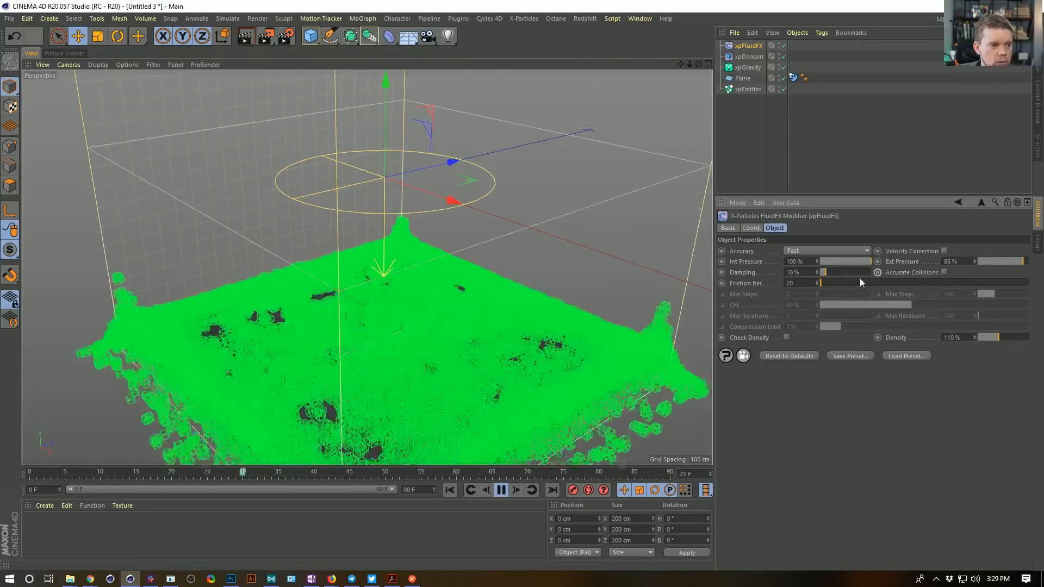
Set the xpFluidFX Damping to 39 %, replay the simulation from the start and set Friction Iter to 4547.
{"action": "left_click_drag", "start_coordinate": [824, 272], "coordinate": [841, 273]}
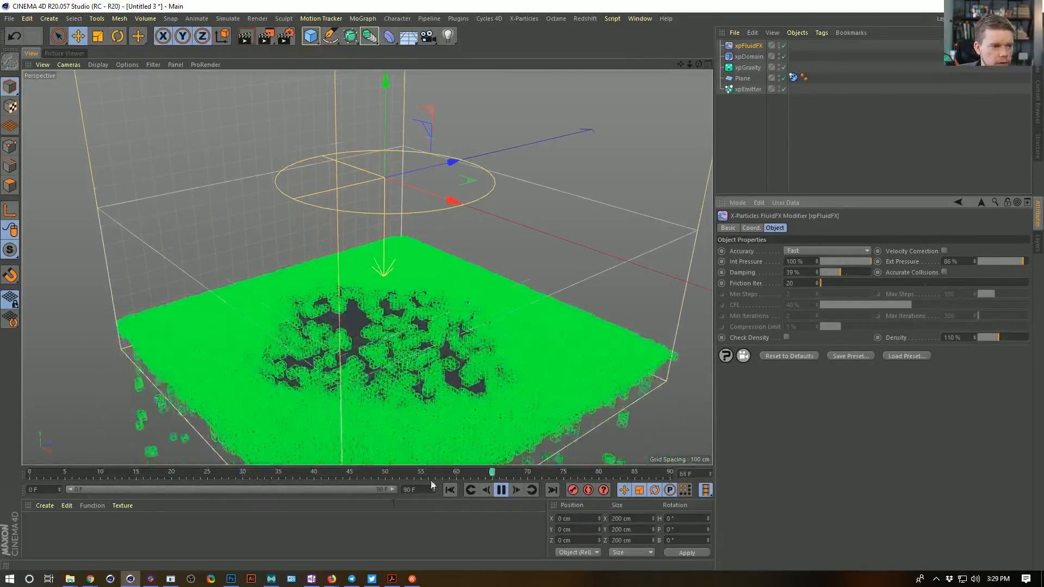
{"action": "left_click", "coordinate": [450, 490]}
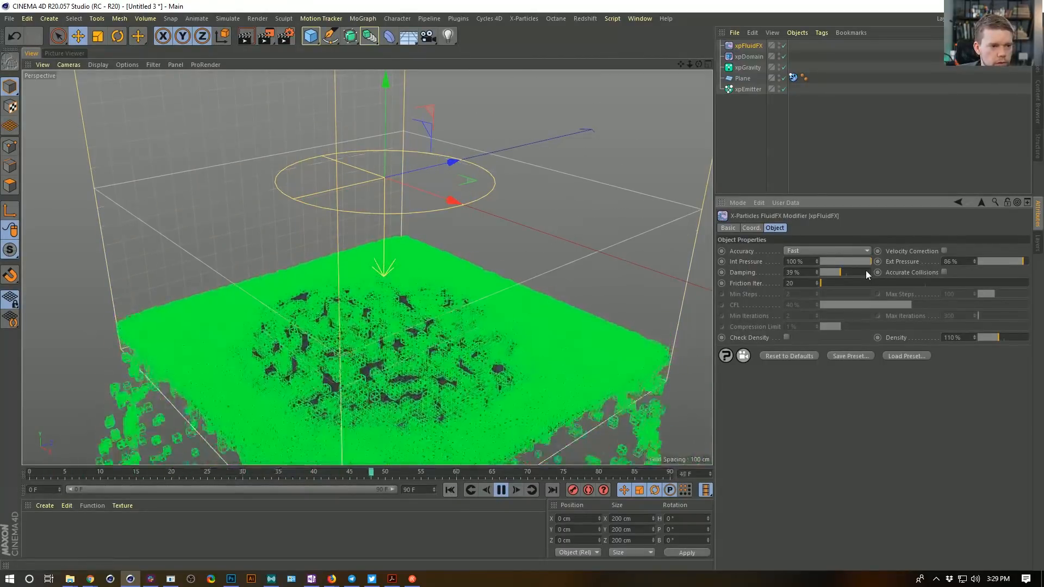
{"action": "left_click_drag", "start_coordinate": [897, 283], "coordinate": [916, 283]}
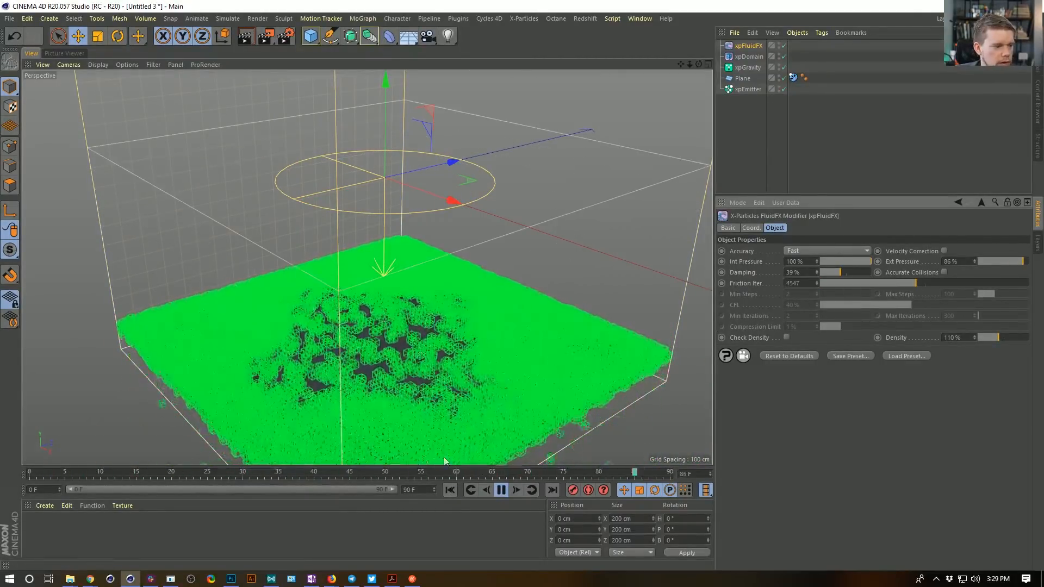
Raise the xpFluidFX Friction Iter to 9999, replaying the simulation from the start before and after the change.
{"action": "left_click", "coordinate": [449, 489]}
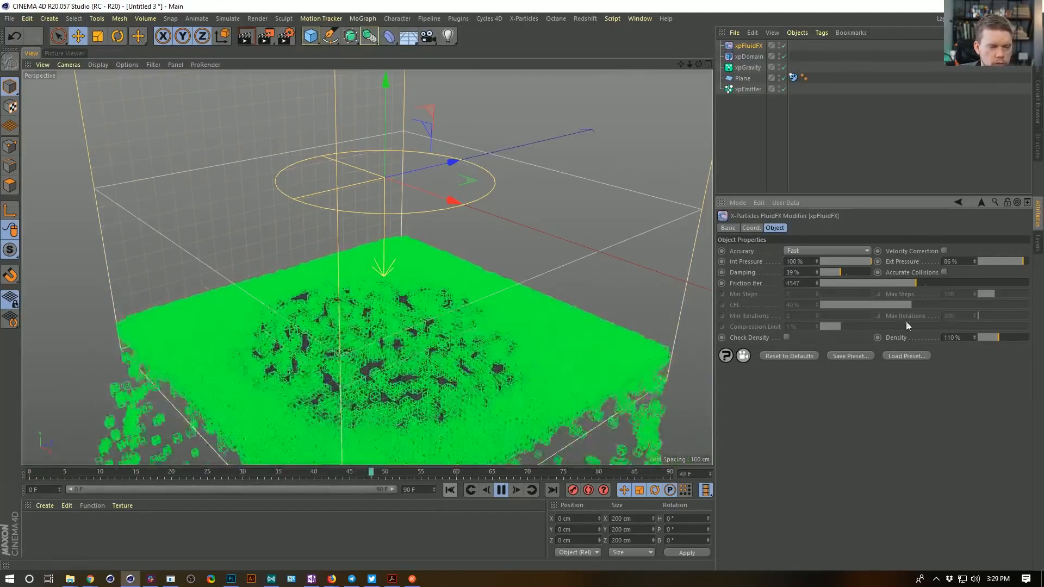
{"action": "left_click_drag", "start_coordinate": [984, 285], "coordinate": [992, 296]}
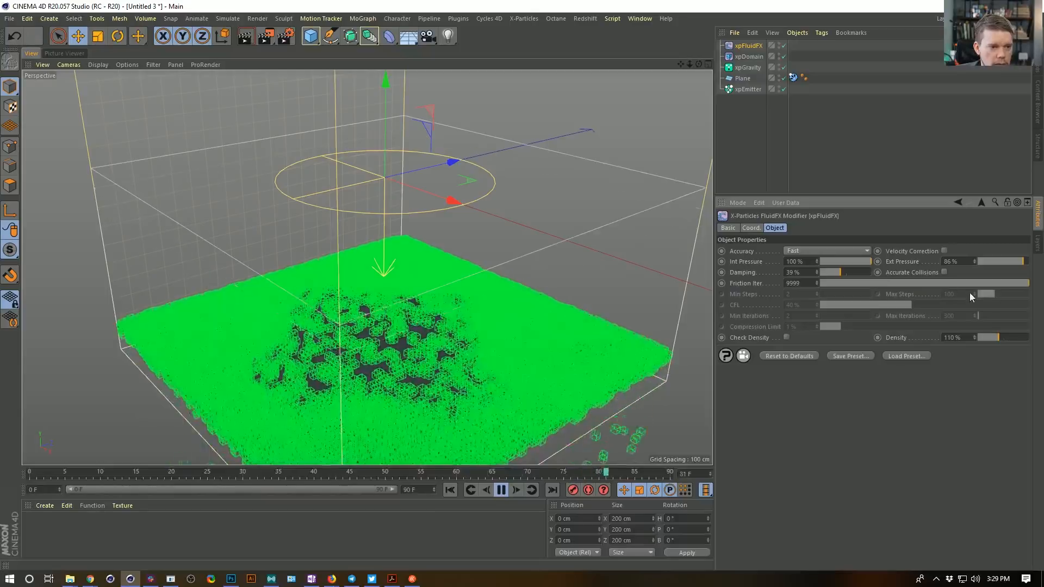
{"action": "left_click", "coordinate": [450, 490]}
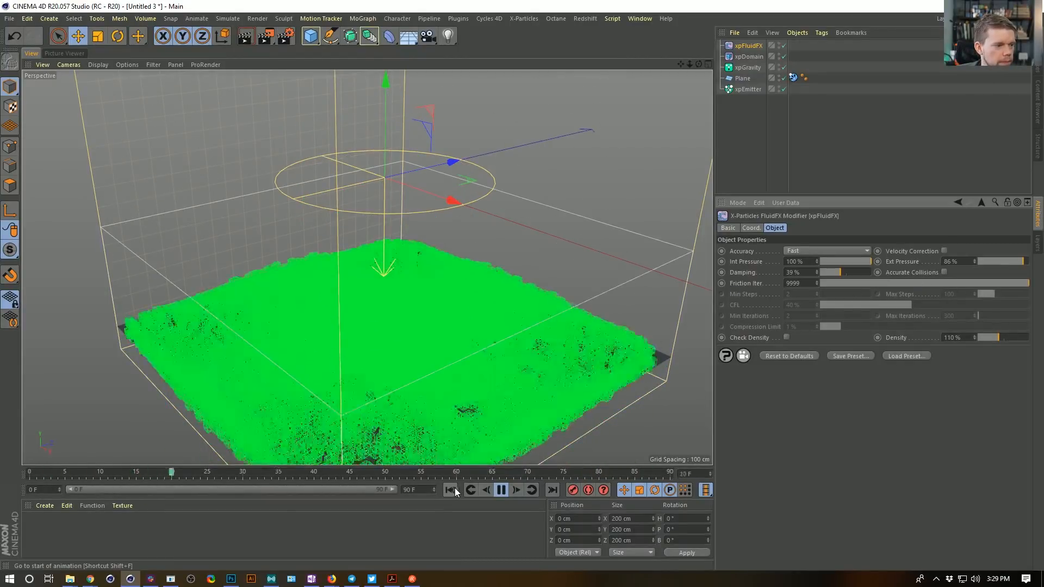
{"action": "left_click", "coordinate": [836, 282]}
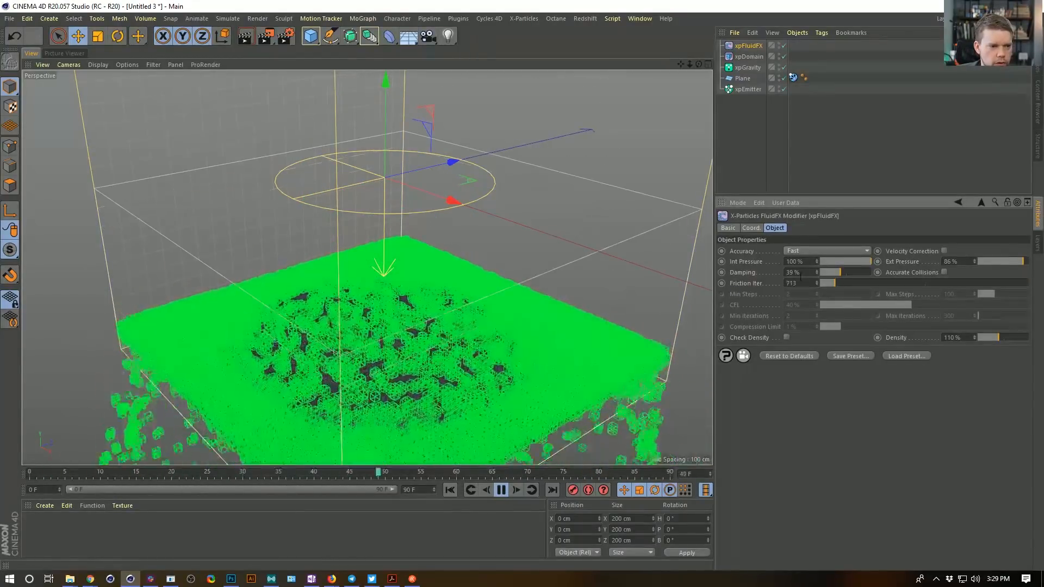
{"action": "type", "text": "99999"}
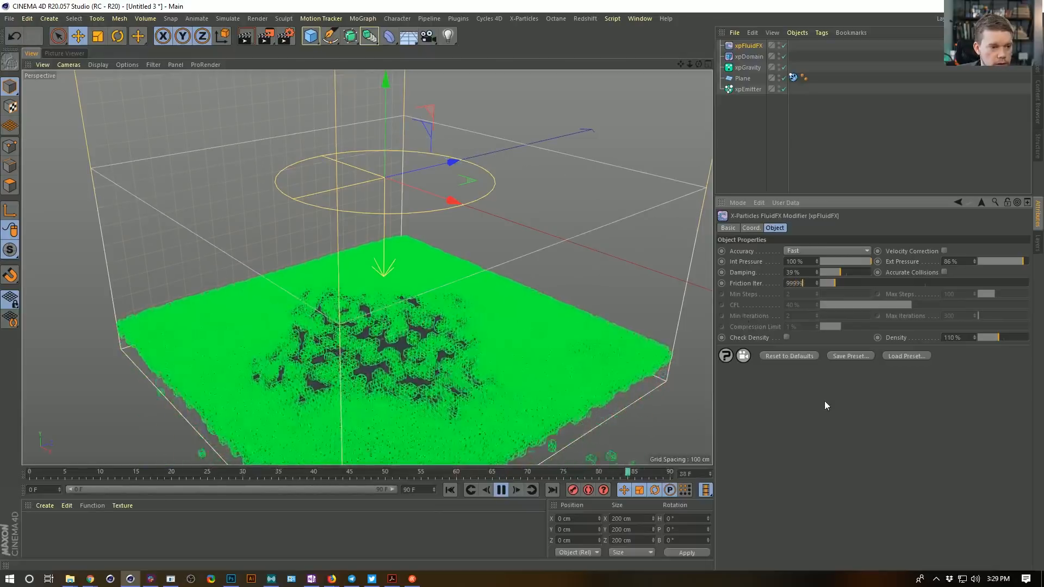
{"action": "key", "text": "Return"}
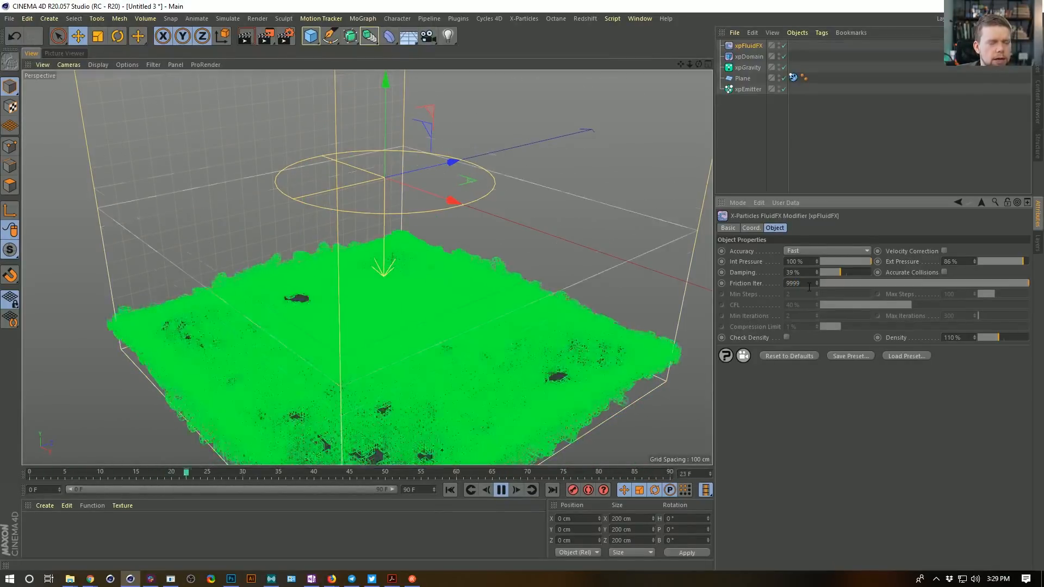
Try Custom Accuracy with a Compression Limit of 5.53 % on xpFluidFX, replay the simulation and stop it.
{"action": "left_click", "coordinate": [811, 249]}
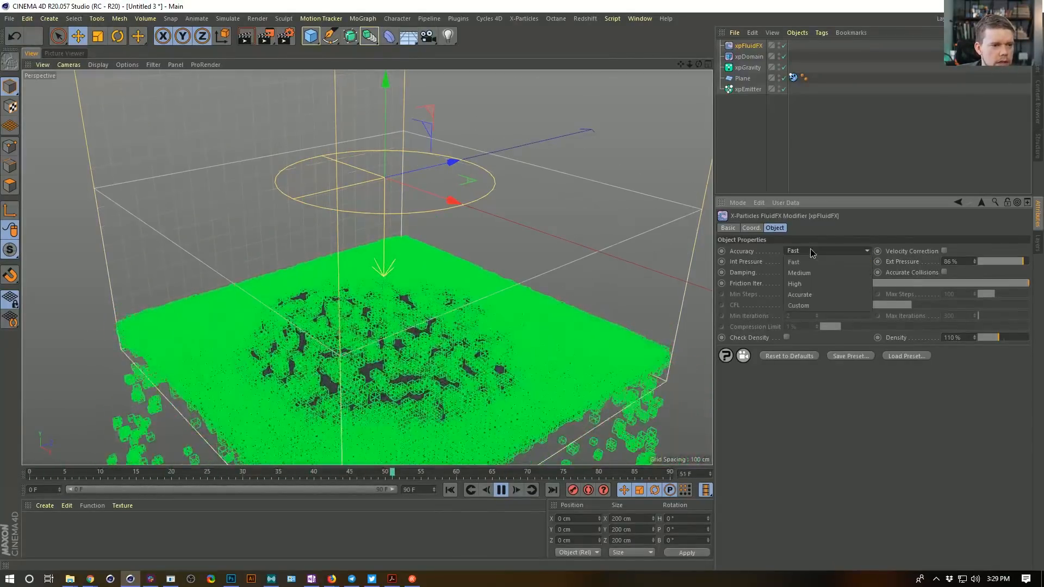
{"action": "left_click", "coordinate": [809, 312]}
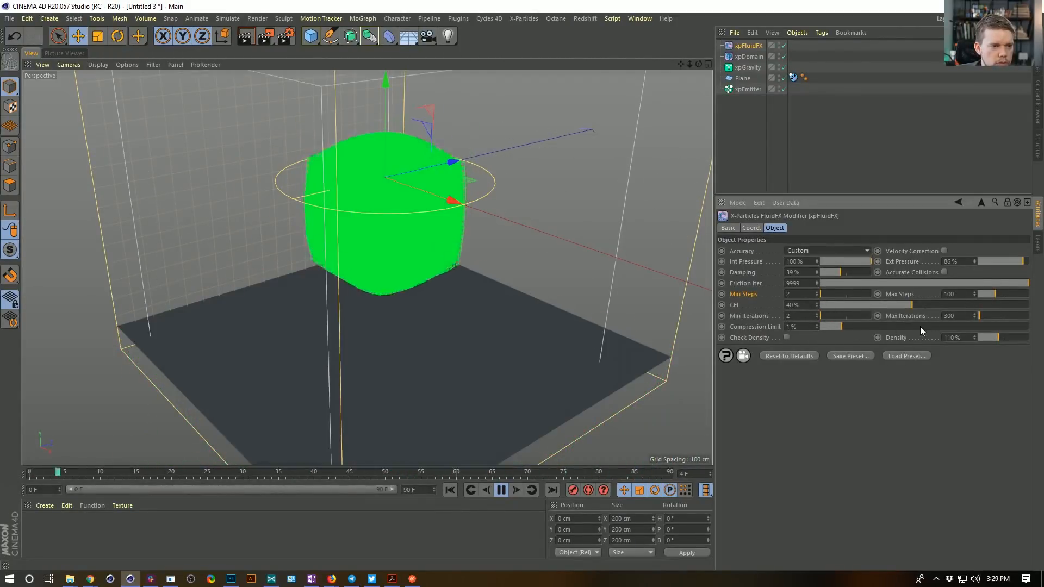
{"action": "left_click", "coordinate": [936, 326]}
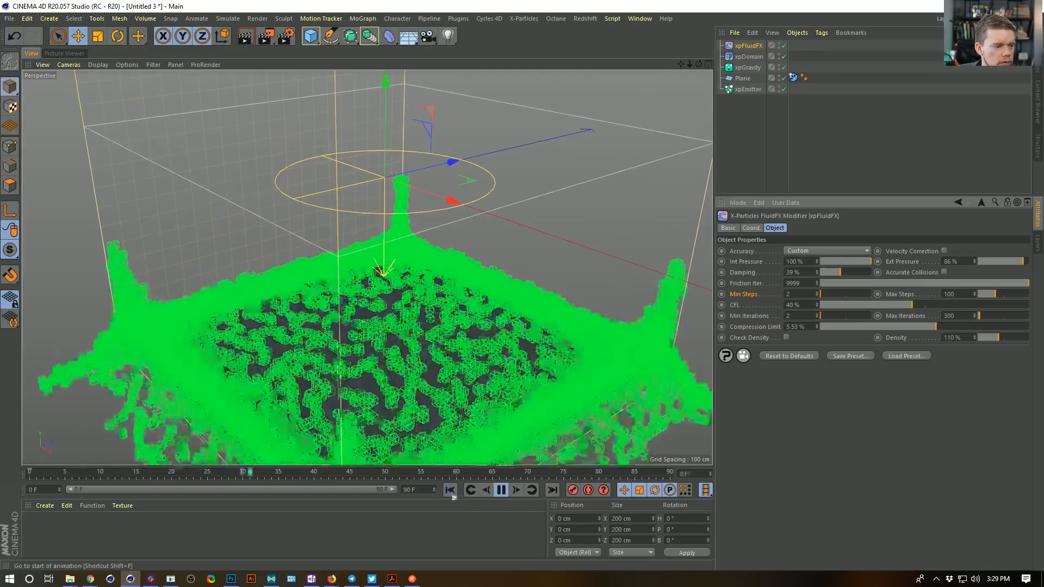
{"action": "left_click", "coordinate": [499, 491]}
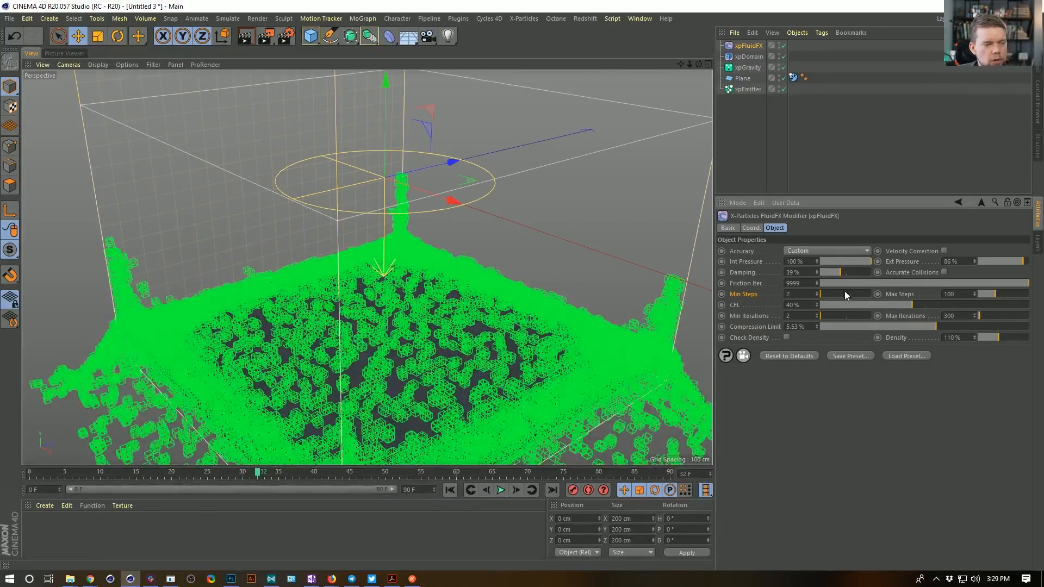
Switch to the XP_Cyc4D_FluidFX_Snowball.c4d scene, enlarge its object list and disable the Smoothing object under xpOVDBMesher.
{"action": "left_click", "coordinate": [640, 18]}
{"action": "left_click", "coordinate": [680, 312]}
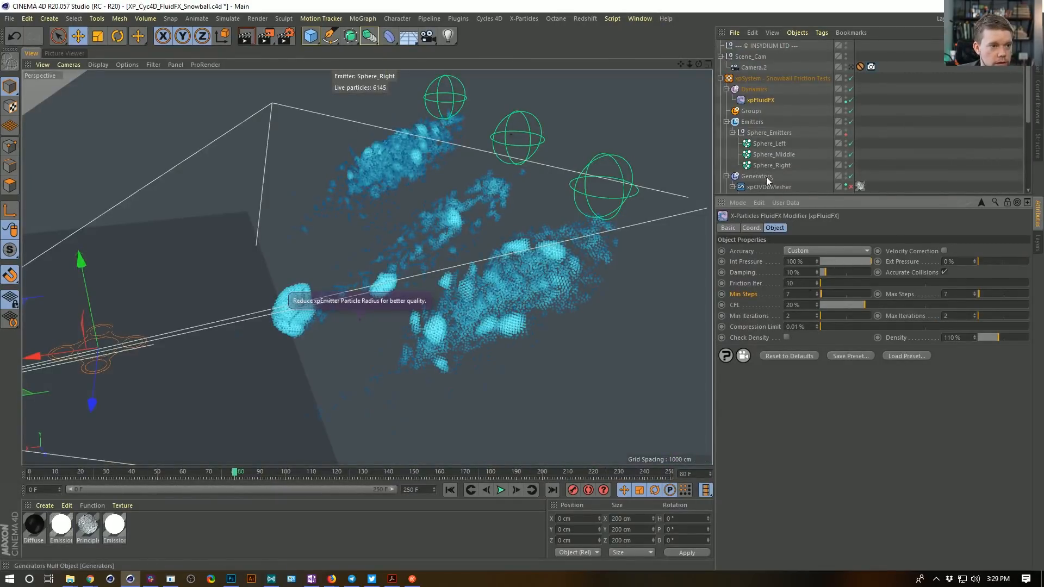
{"action": "left_click_drag", "start_coordinate": [802, 195], "coordinate": [803, 363]}
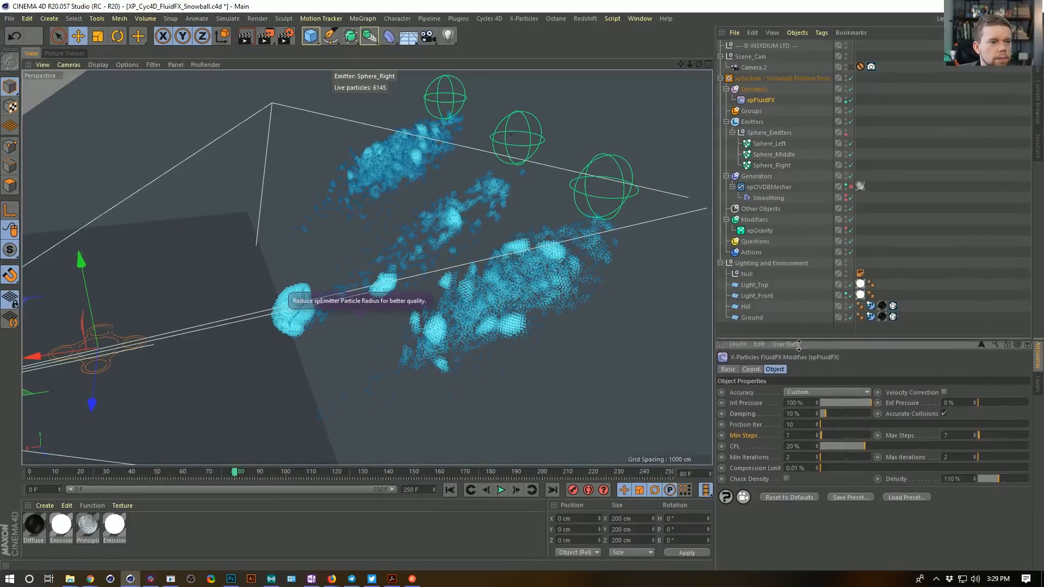
{"action": "left_click", "coordinate": [843, 199]}
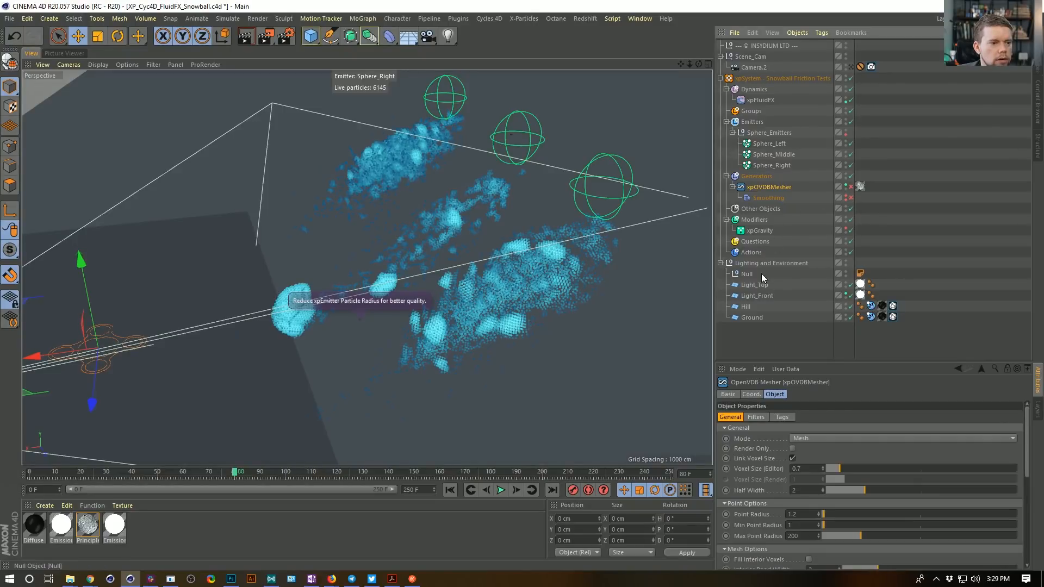
{"action": "left_click", "coordinate": [851, 186]}
Disable the Sphere_Right and Sphere_Left emitters and play the simulation from the start with only Sphere_Middle.
{"action": "left_click", "coordinate": [851, 165]}
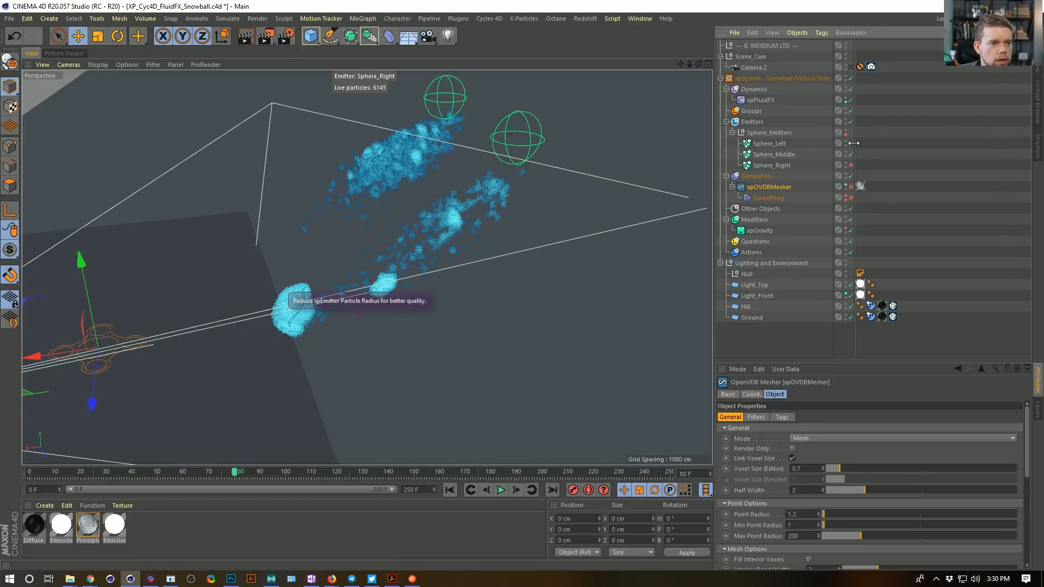
{"action": "left_click", "coordinate": [851, 144]}
{"action": "left_click", "coordinate": [450, 490]}
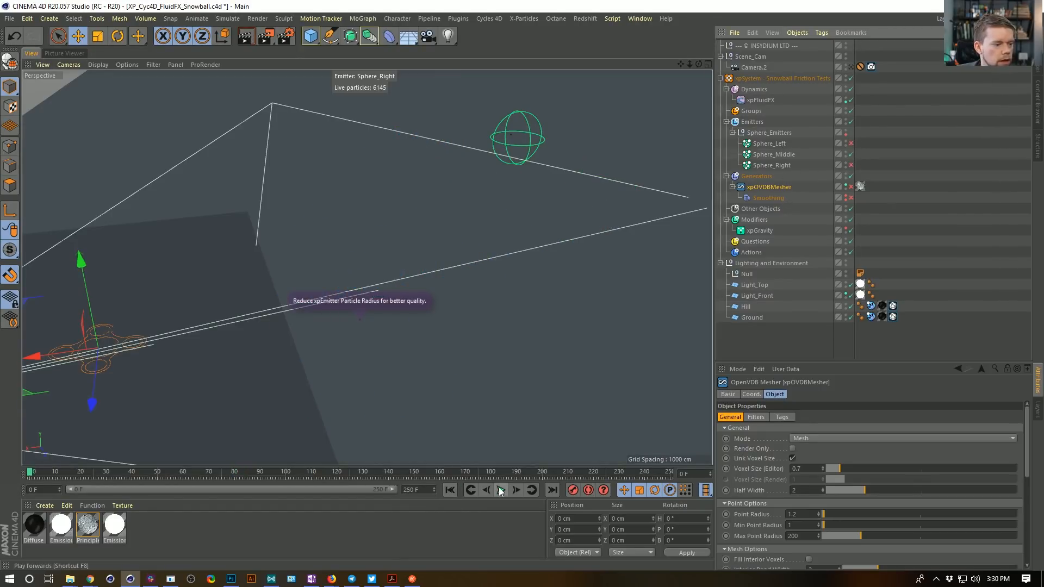
{"action": "left_click", "coordinate": [501, 490]}
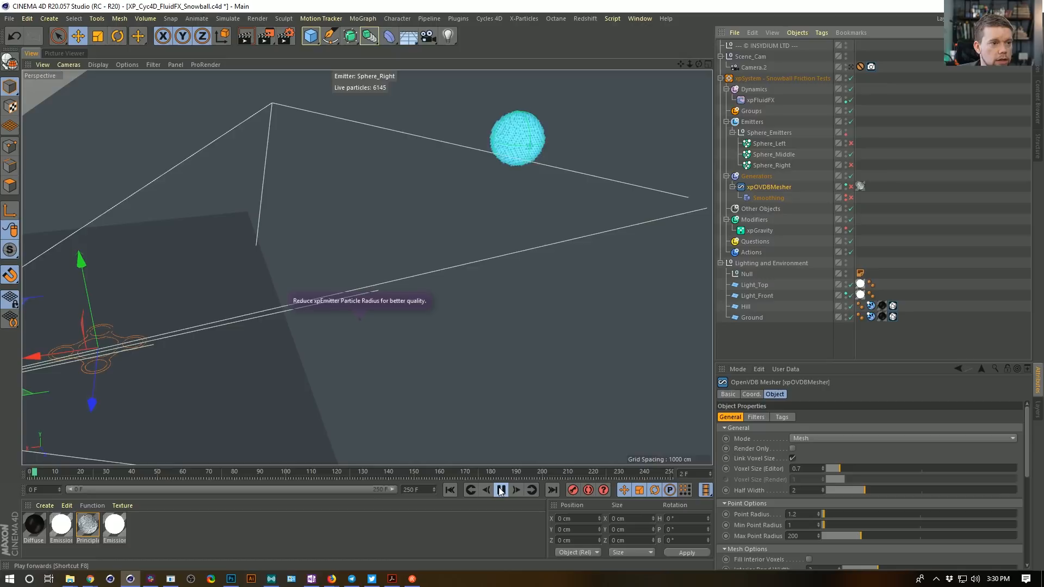
Disable the snowball scene's xpFluidFX modifier, replay from the start and stop to inspect the sphere's particles.
{"action": "left_click", "coordinate": [759, 100]}
{"action": "left_click", "coordinate": [851, 100]}
{"action": "left_click", "coordinate": [450, 490]}
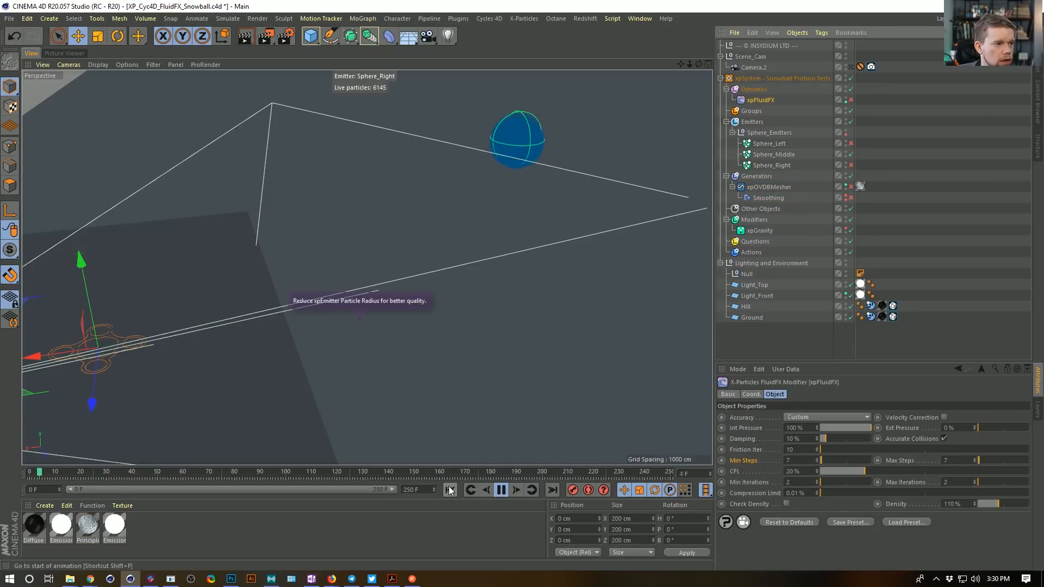
{"action": "left_click", "coordinate": [501, 491]}
{"action": "left_click_drag", "start_coordinate": [494, 248], "coordinate": [498, 279], "text": "alt"}
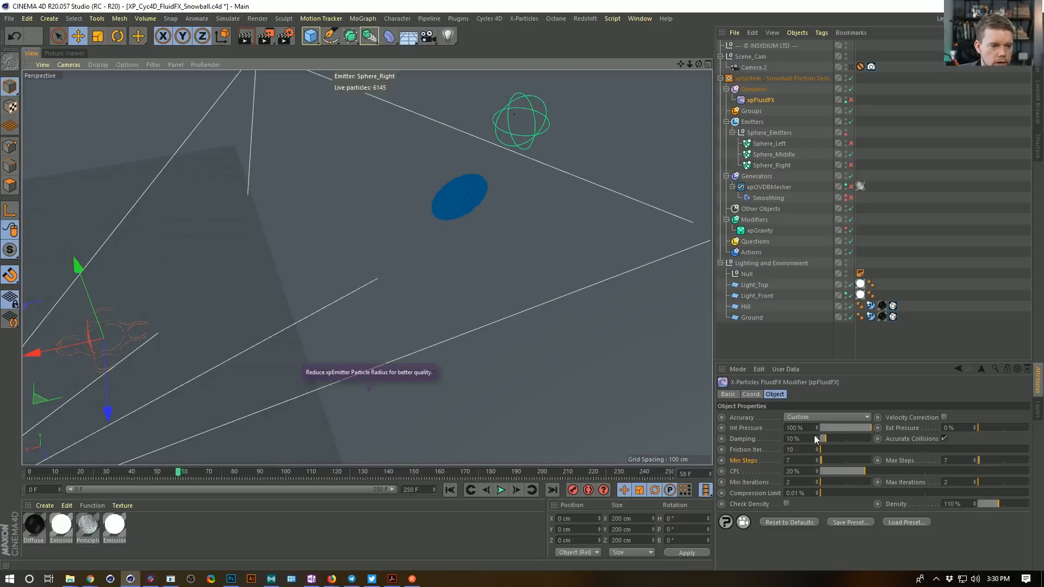
Copy all xpFluidFX object properties from the snowball scene and paste them identically onto the xpFluidFX in Untitled 3.
{"action": "left_click_drag", "start_coordinate": [742, 413], "coordinate": [921, 497]}
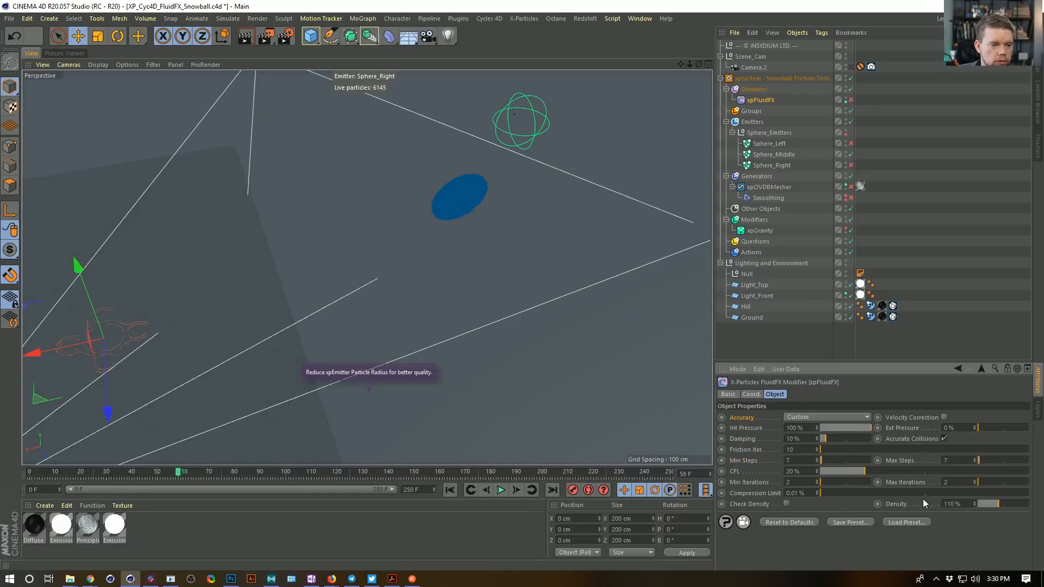
{"action": "right_click", "coordinate": [903, 501]}
{"action": "left_click", "coordinate": [925, 440]}
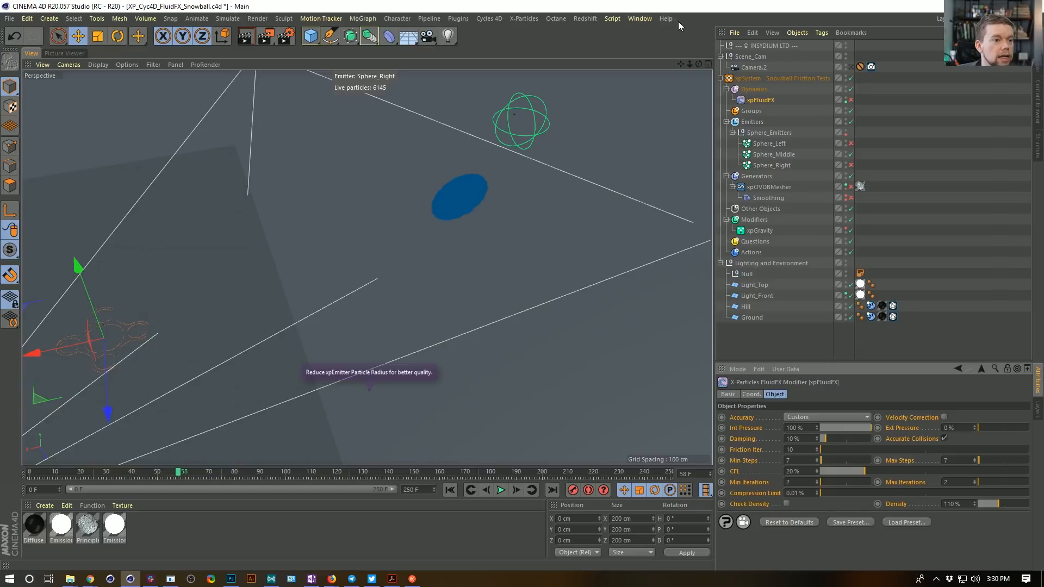
{"action": "left_click", "coordinate": [640, 17]}
{"action": "left_click", "coordinate": [667, 323]}
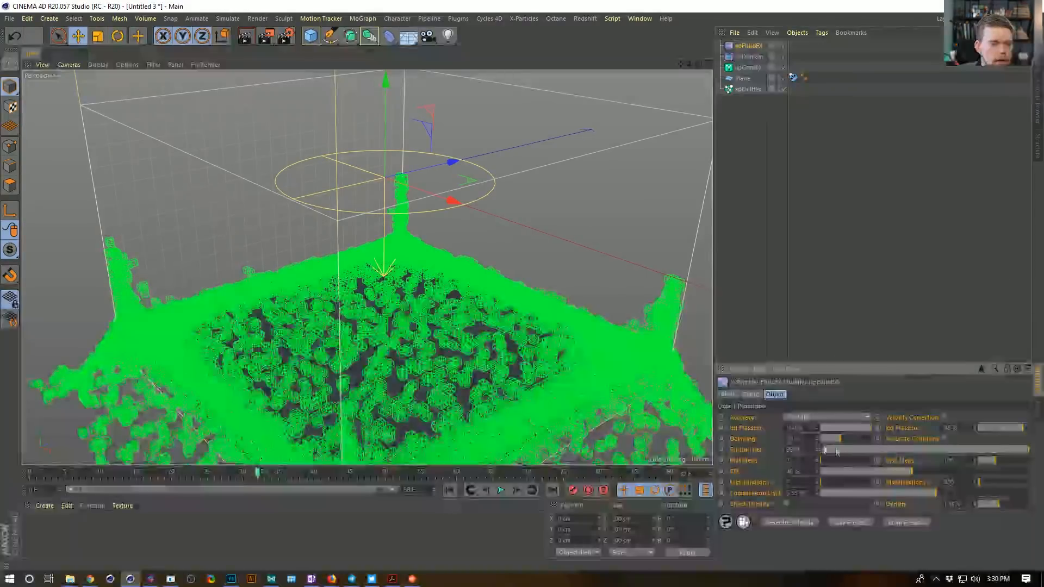
{"action": "right_click", "coordinate": [743, 417]}
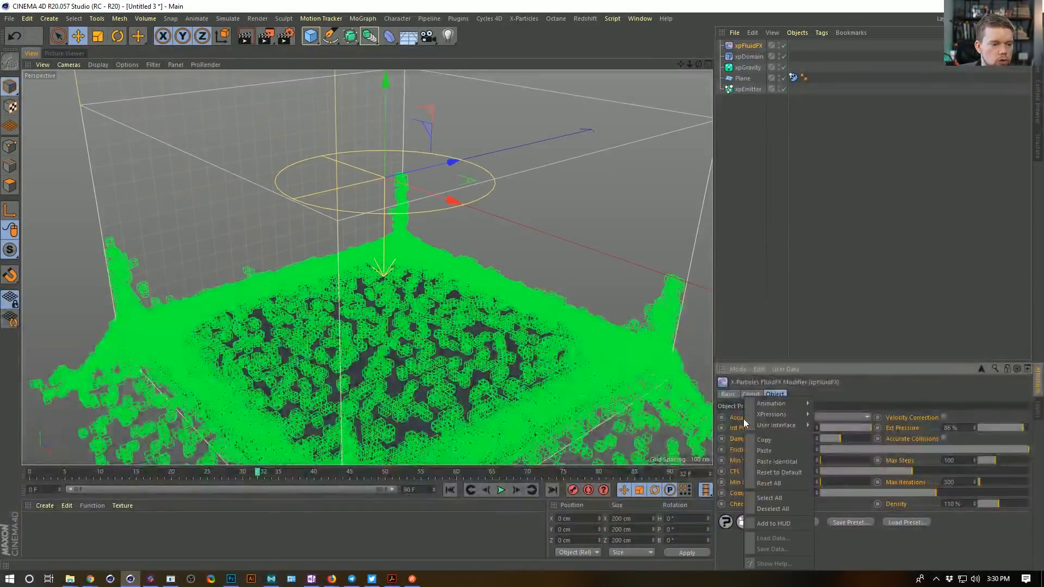
{"action": "left_click", "coordinate": [777, 461]}
Replay the simulation from the start with the pasted xpFluidFX settings and stop it.
{"action": "left_click", "coordinate": [450, 491]}
{"action": "left_click", "coordinate": [501, 490]}
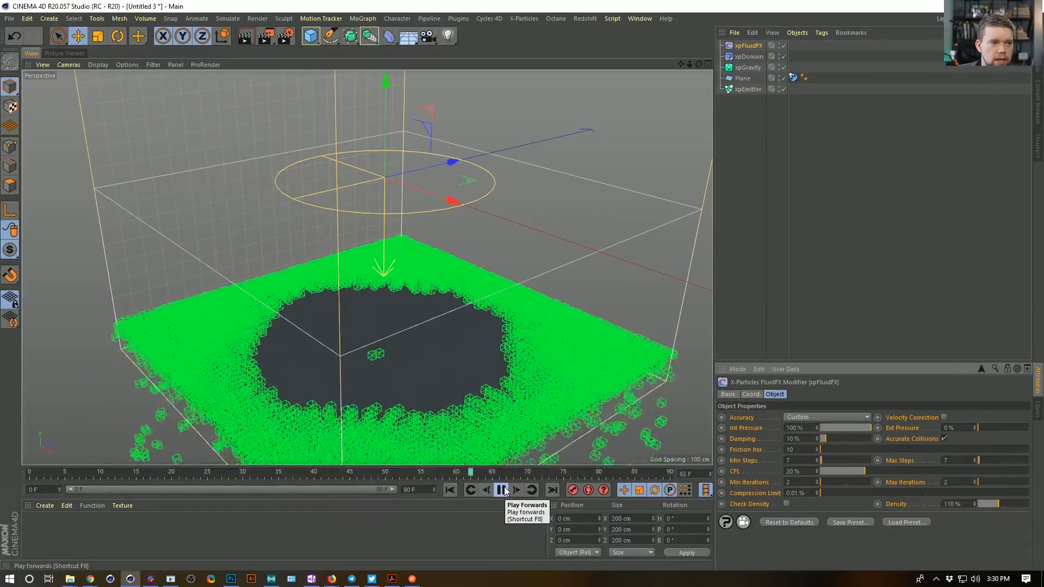
{"action": "left_click", "coordinate": [503, 490]}
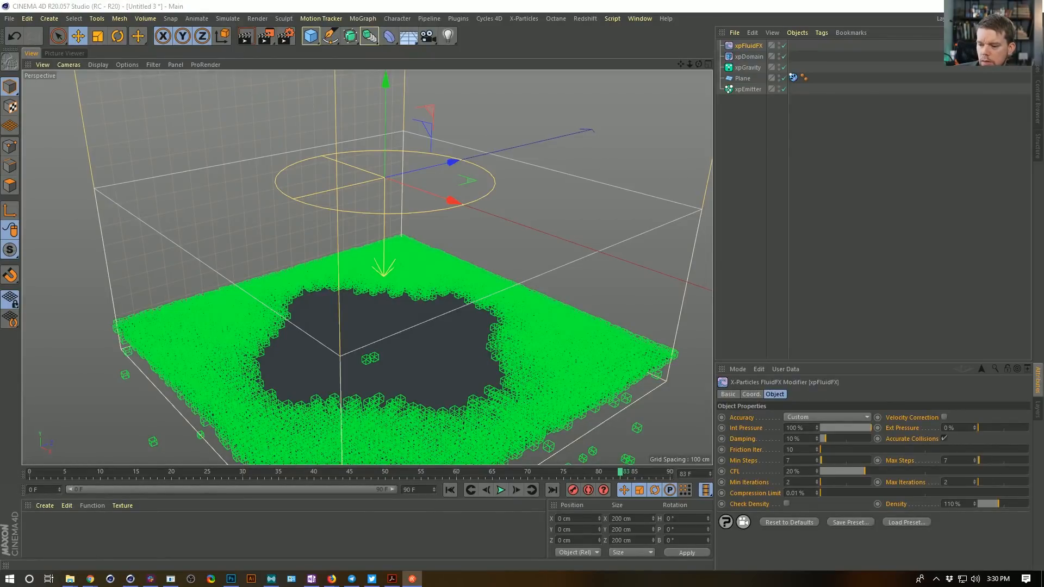
Delete the xpDomain object, play the simulation from the start without it and stop playback.
{"action": "left_click", "coordinate": [750, 54]}
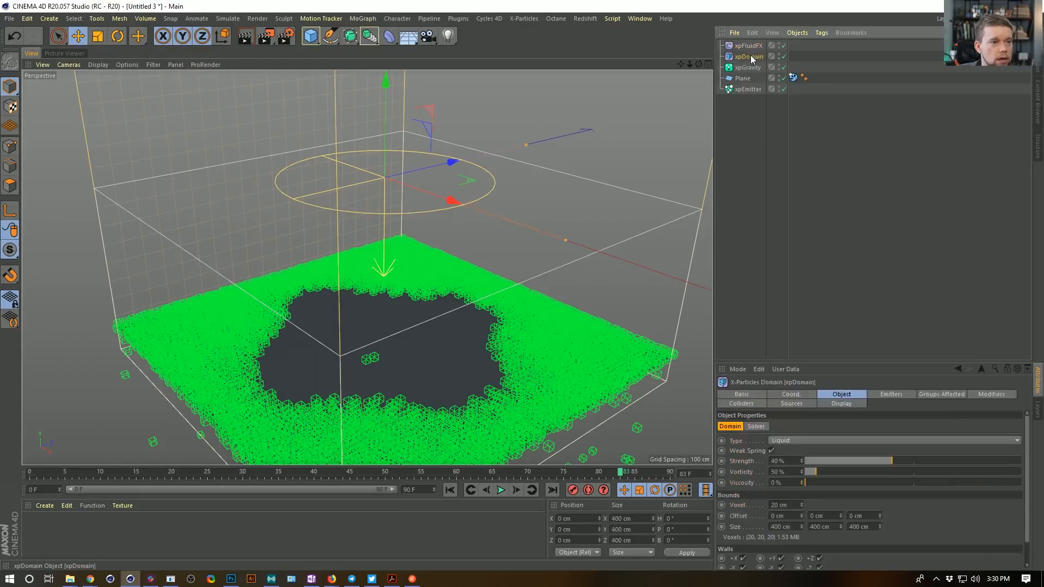
{"action": "key", "text": "Delete"}
{"action": "left_click", "coordinate": [451, 490]}
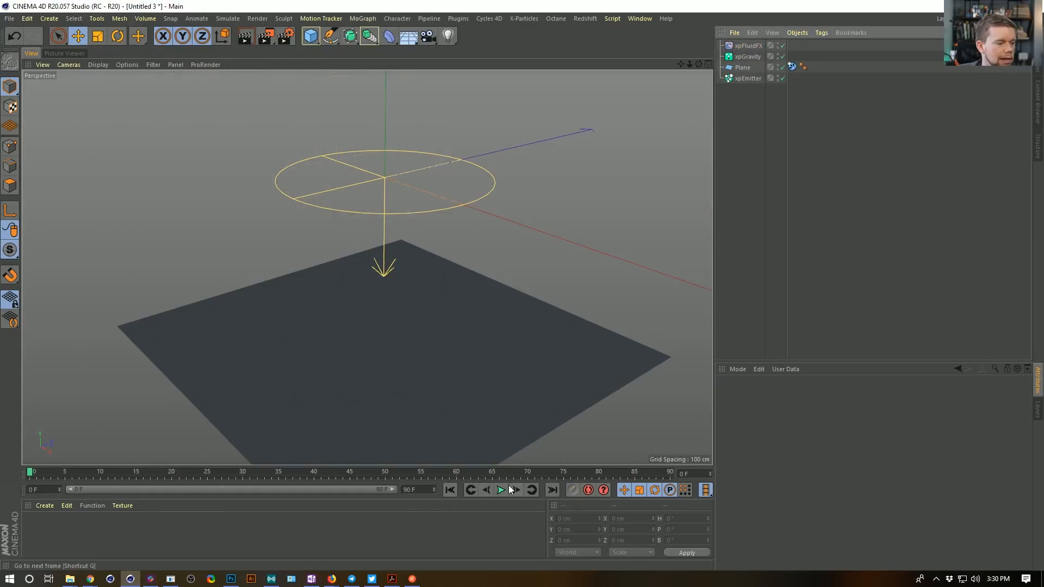
{"action": "left_click", "coordinate": [501, 490]}
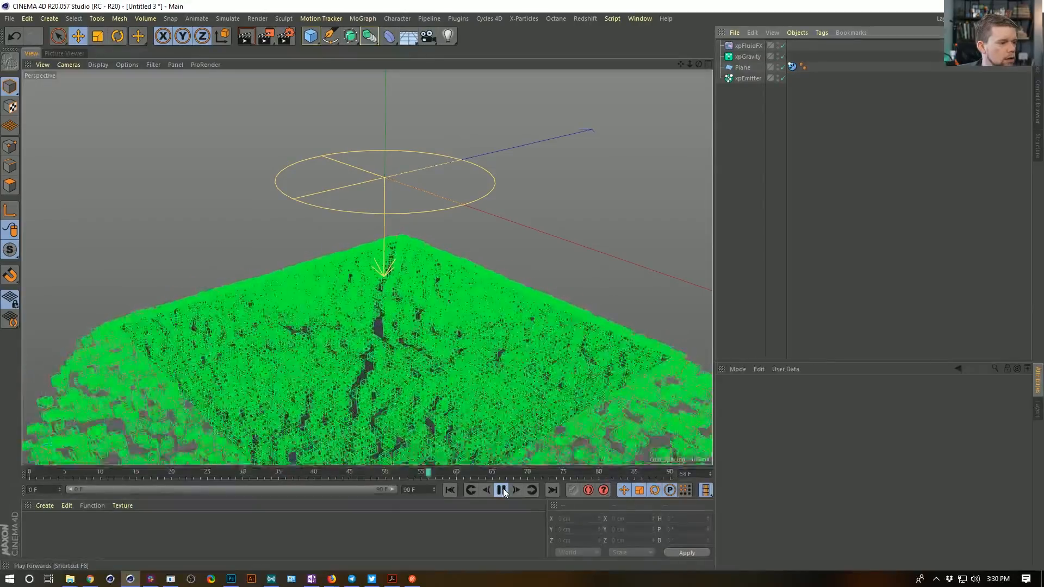
{"action": "left_click", "coordinate": [503, 489]}
Replay the domain-free simulation from the start and pause it partway to examine how the particles spread and clump.
{"action": "left_click_drag", "start_coordinate": [483, 403], "coordinate": [433, 275], "text": "alt"}
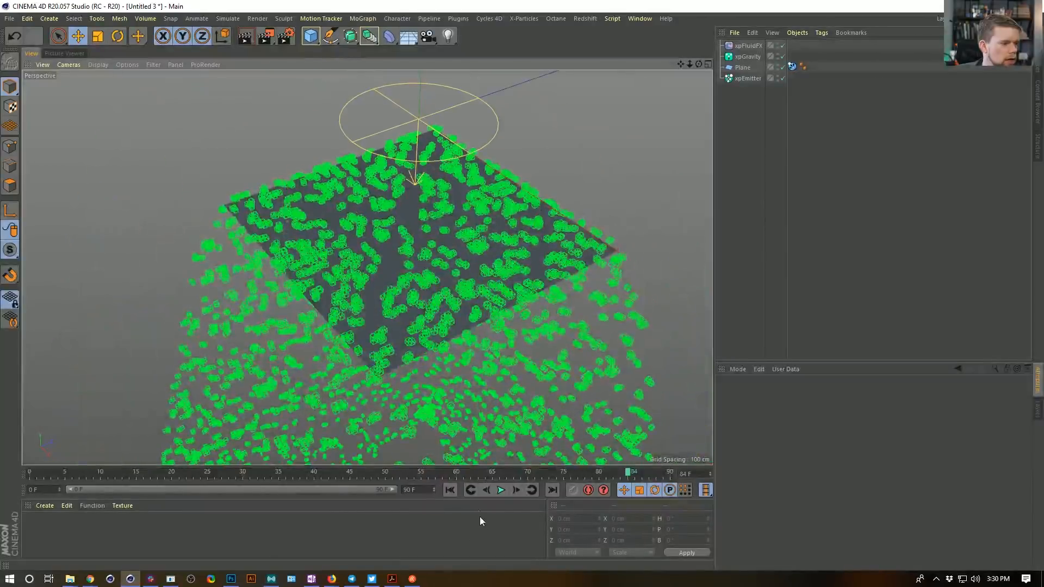
{"action": "left_click", "coordinate": [450, 491]}
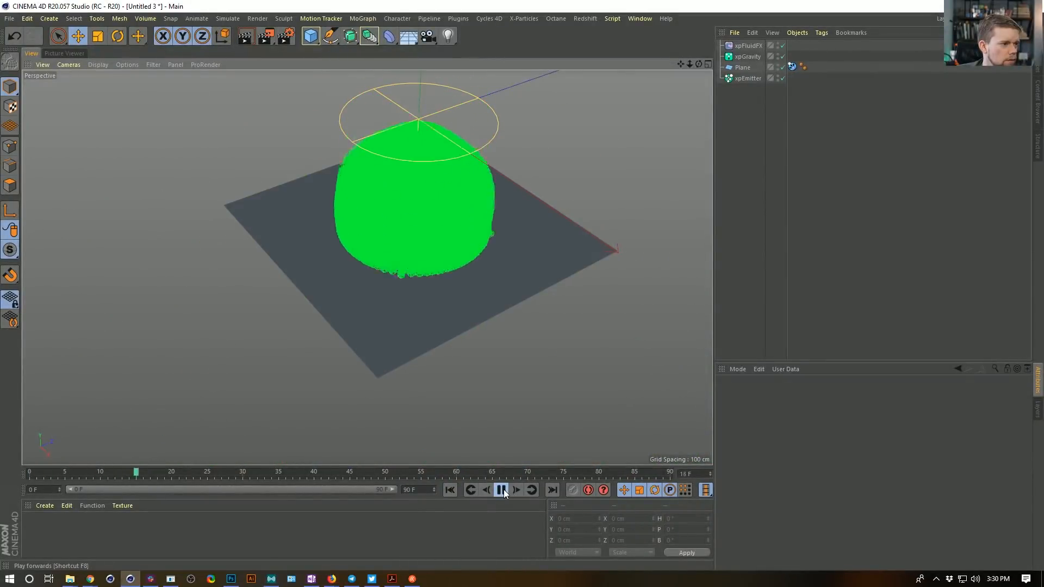
{"action": "left_click", "coordinate": [503, 491]}
{"action": "mouse_move", "coordinate": [482, 231]}
{"action": "left_mouse_down", "text": "alt"}
{"action": "mouse_move", "coordinate": [462, 165]}
{"action": "mouse_move", "coordinate": [478, 245]}
{"action": "left_mouse_up", "text": "alt"}
{"action": "left_click", "coordinate": [450, 489]}
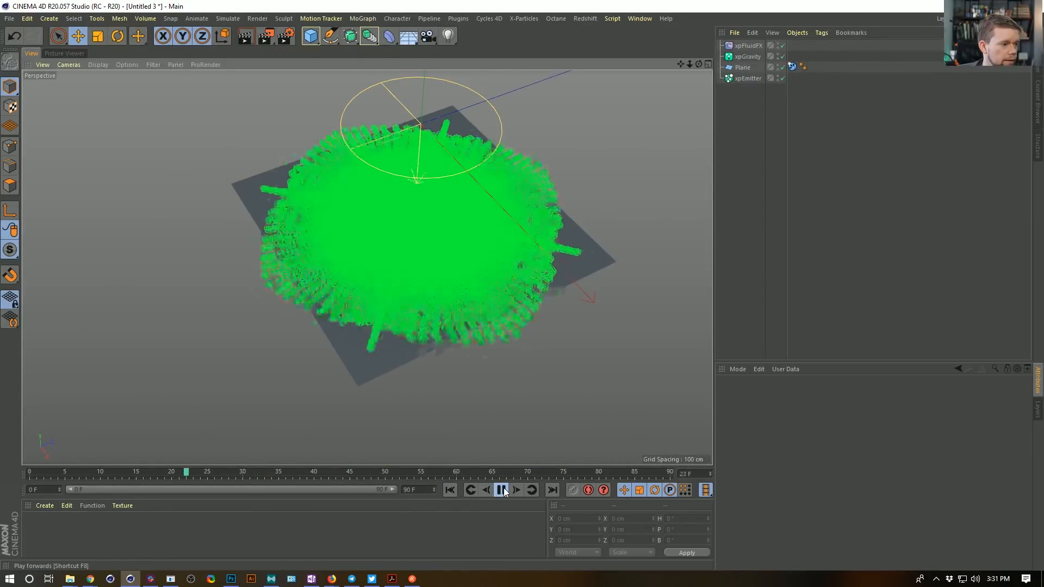
{"action": "left_click", "coordinate": [503, 490]}
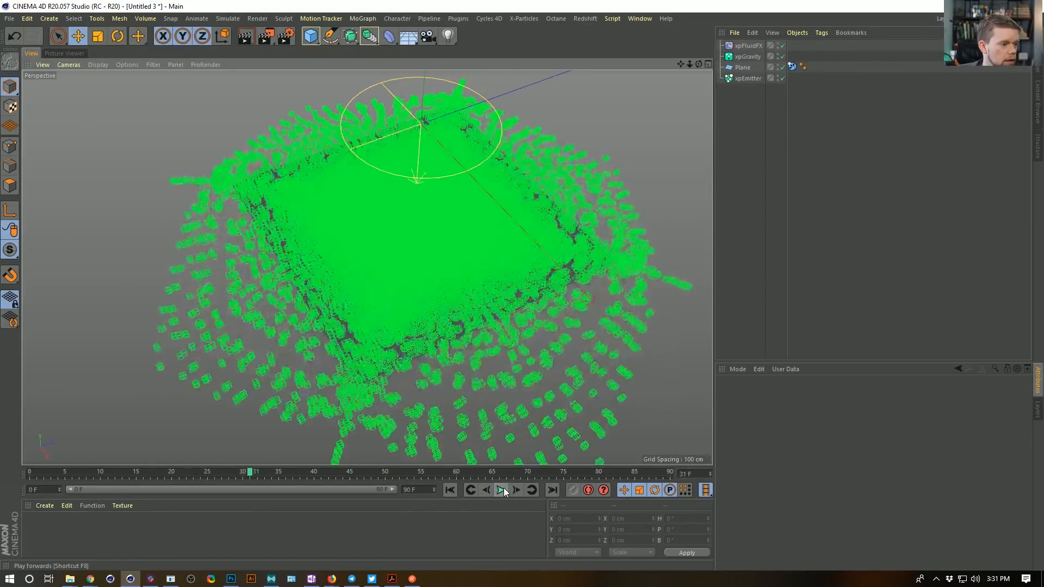
Check the xpFluidFX properties, open the xpEmitter's Emission settings and enlarge the area showing its attributes.
{"action": "left_click", "coordinate": [751, 47]}
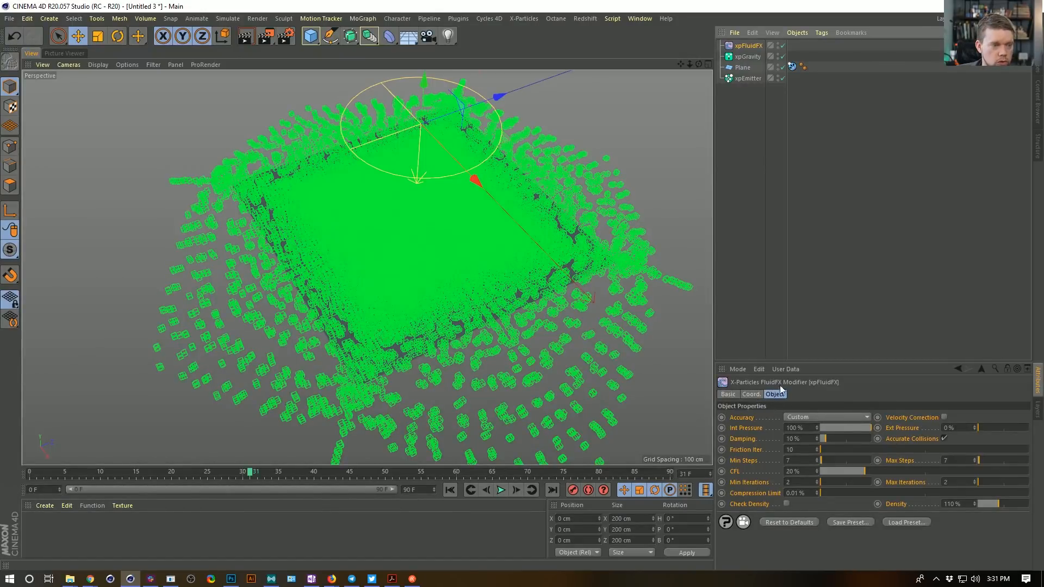
{"action": "left_click", "coordinate": [752, 78]}
{"action": "left_click", "coordinate": [846, 398]}
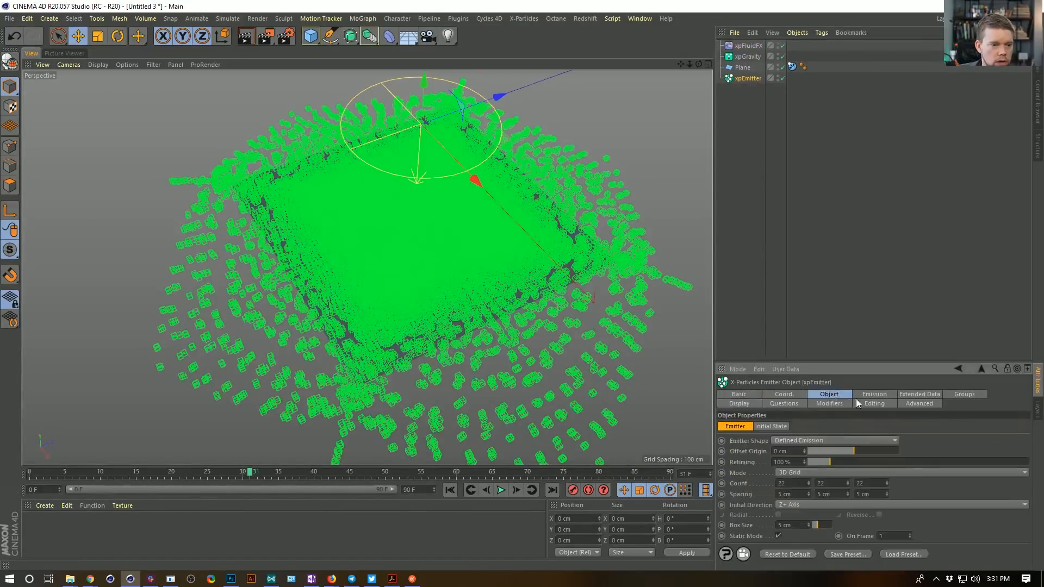
{"action": "left_click", "coordinate": [867, 394]}
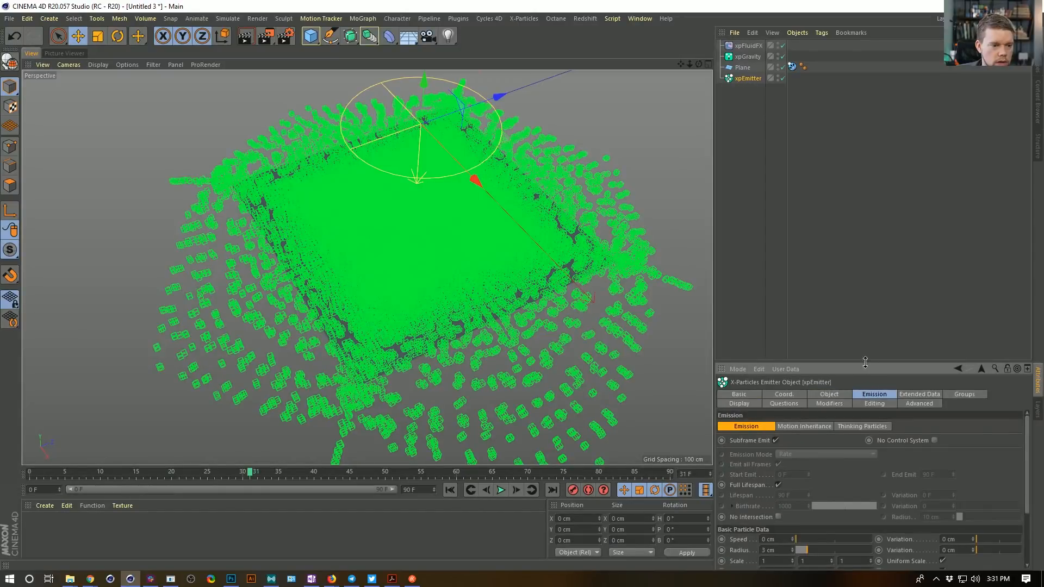
{"action": "left_click_drag", "start_coordinate": [865, 363], "coordinate": [857, 142]}
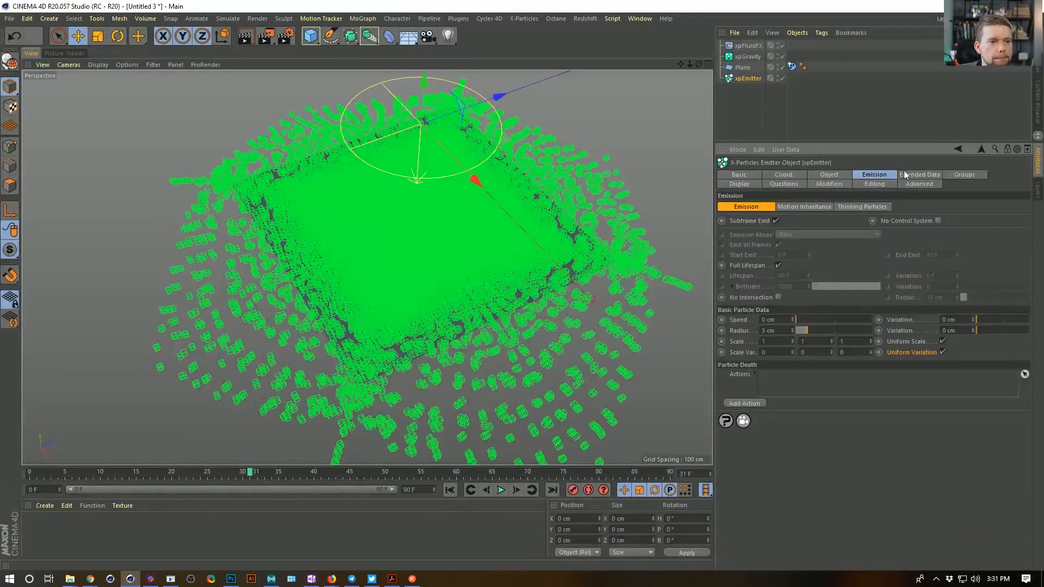
Check the xpEmitter's Object and Emission settings, and switch to the XP_Cyc4D_FluidFX_Snowball.c4d scene.
{"action": "left_click", "coordinate": [830, 174]}
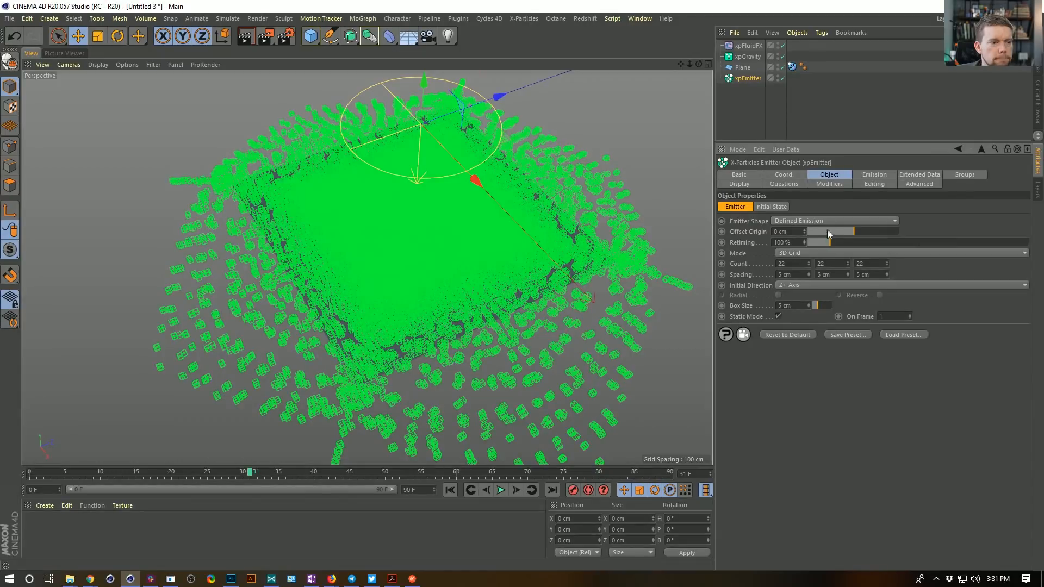
{"action": "left_click", "coordinate": [867, 176]}
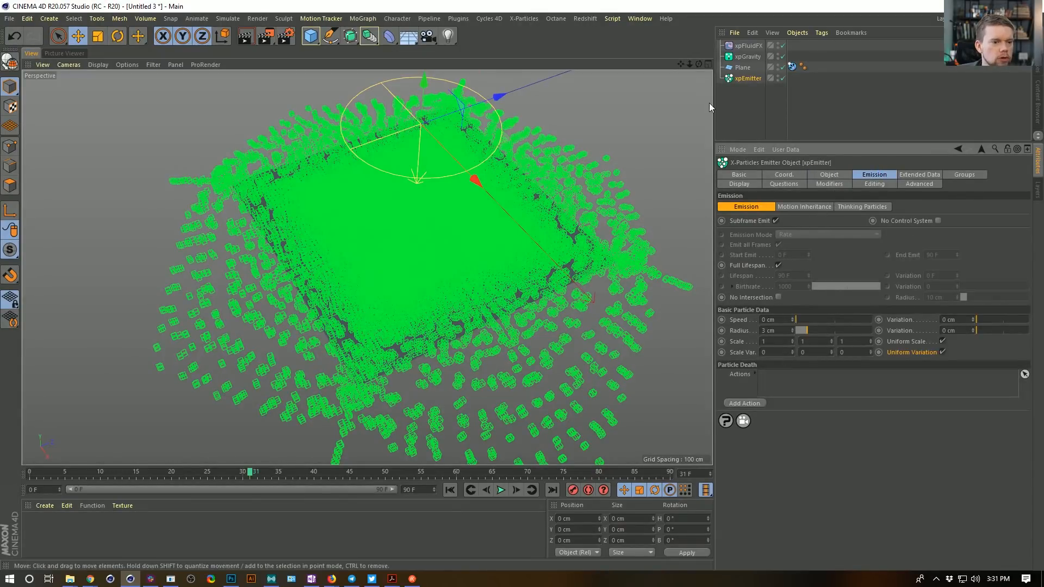
{"action": "left_click", "coordinate": [634, 20]}
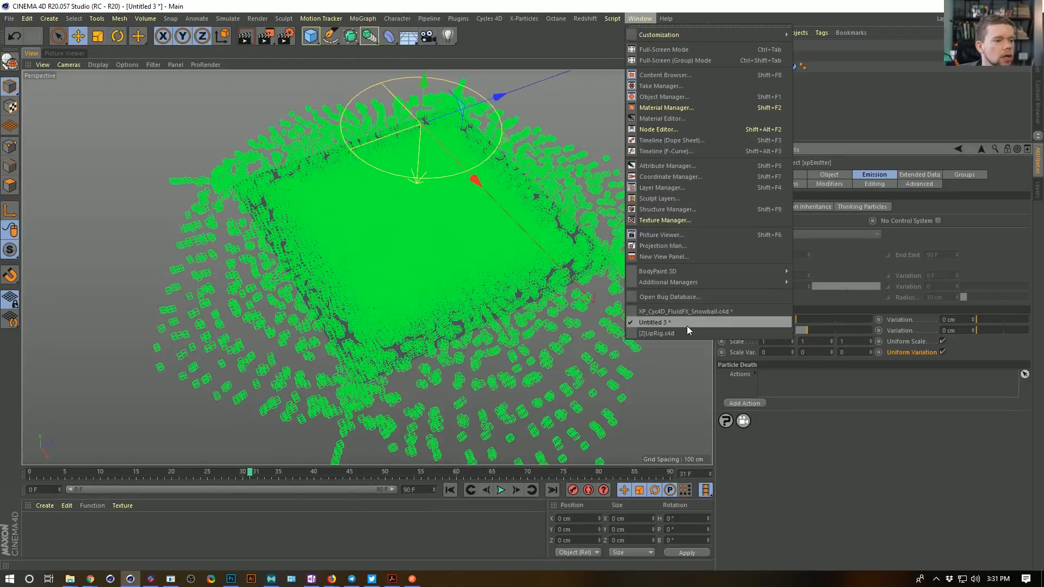
{"action": "left_click", "coordinate": [687, 311]}
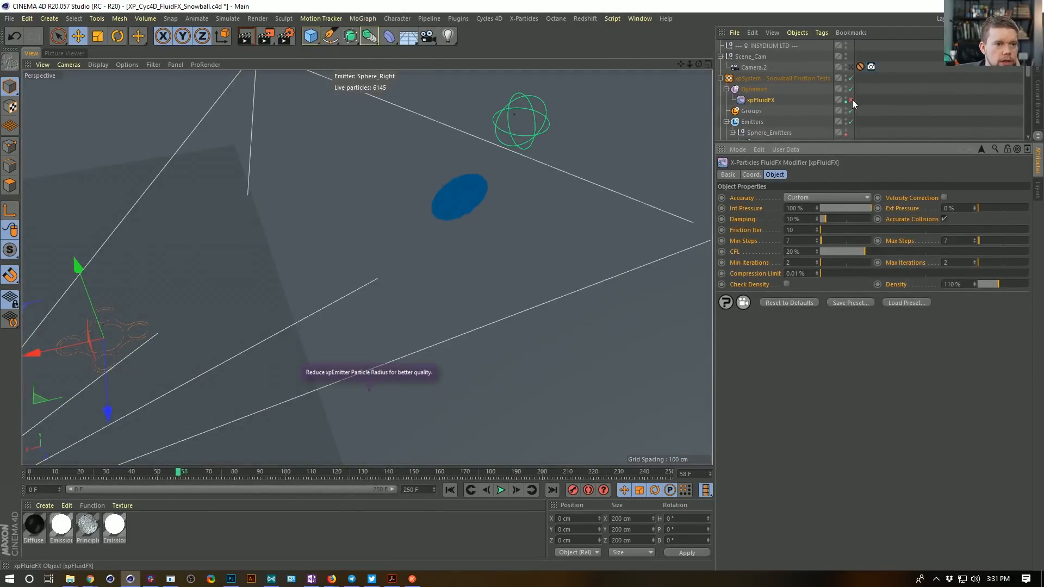
Enlarge the object list of the snowball scene and examine the Sphere_Middle emitter's Emission settings.
{"action": "scroll", "coordinate": [783, 109], "scroll_direction": "down", "scroll_amount": 5}
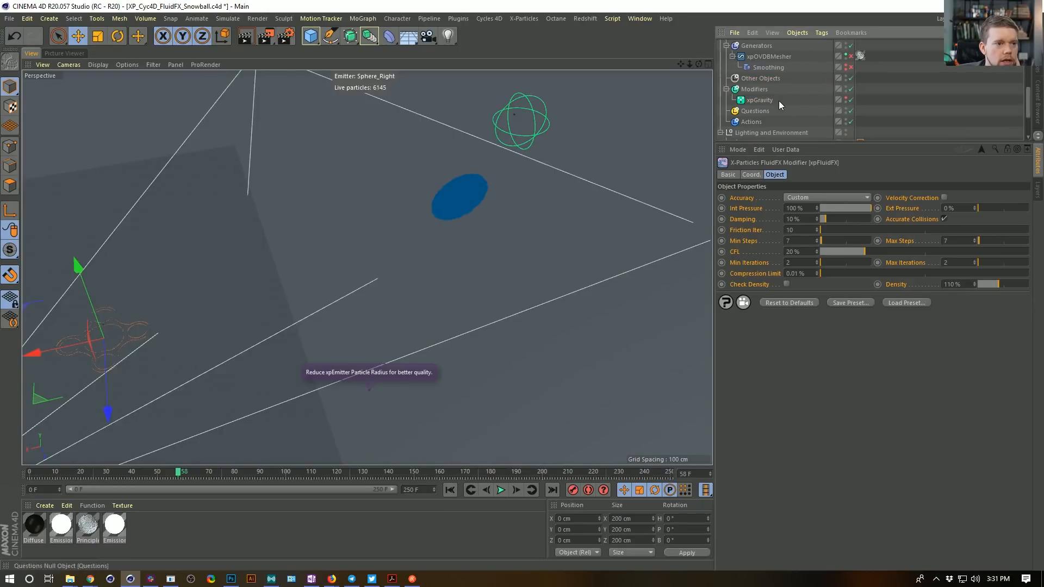
{"action": "left_click_drag", "start_coordinate": [794, 144], "coordinate": [791, 329]}
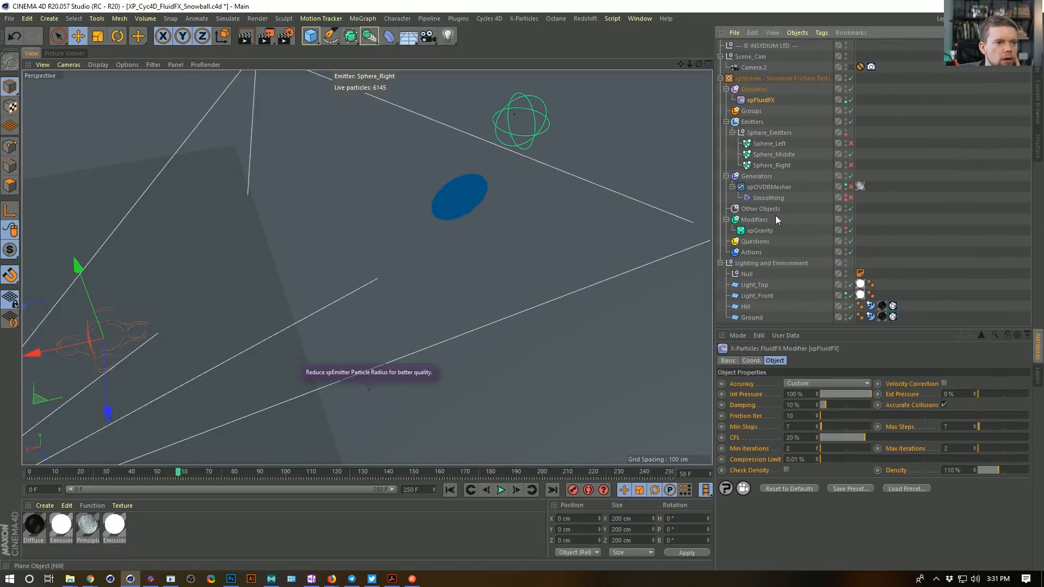
{"action": "left_click", "coordinate": [782, 158]}
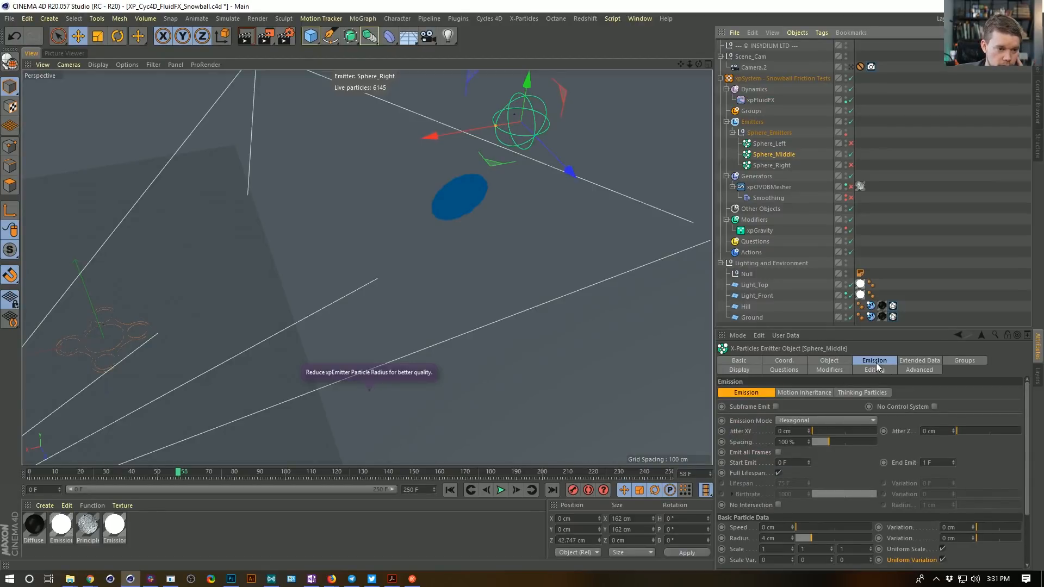
{"action": "scroll", "coordinate": [752, 457], "scroll_direction": "down", "scroll_amount": 3}
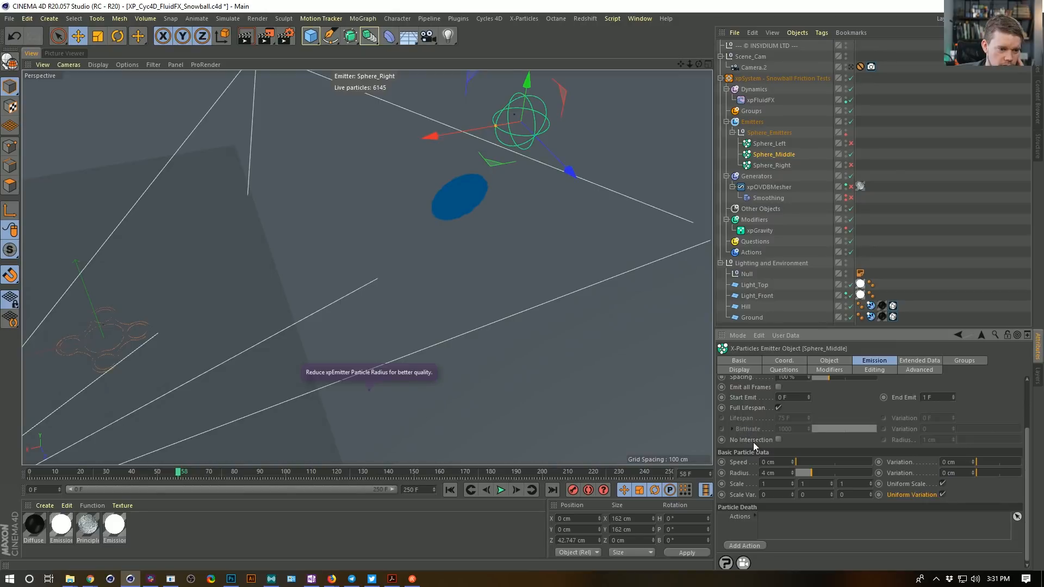
{"action": "scroll", "coordinate": [761, 407], "scroll_direction": "up", "scroll_amount": 3}
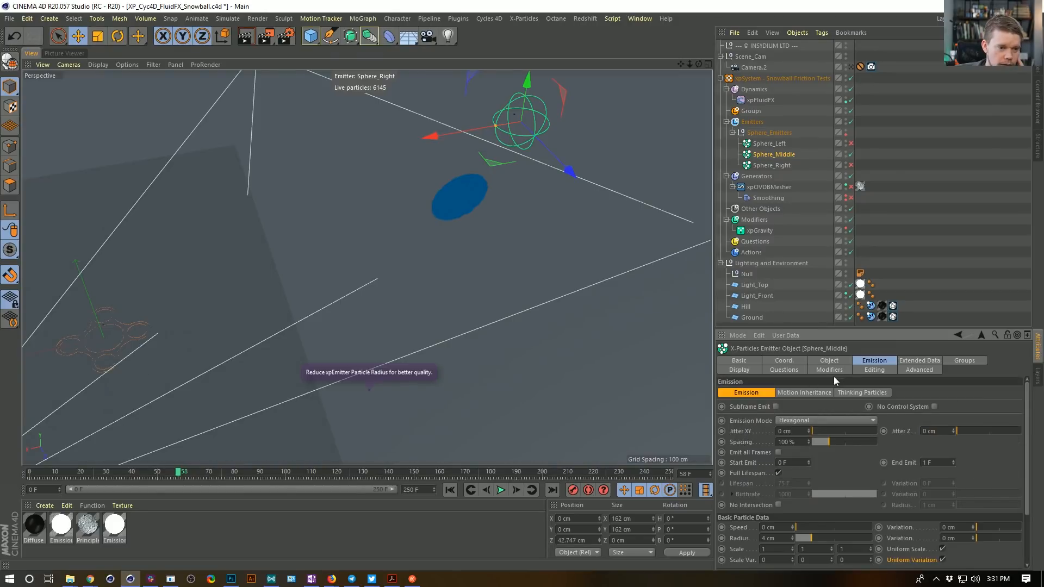
Examine Sphere_Middle's Extended Data, comparing its General, Physical and Fluid Data settings.
{"action": "left_click", "coordinate": [924, 361]}
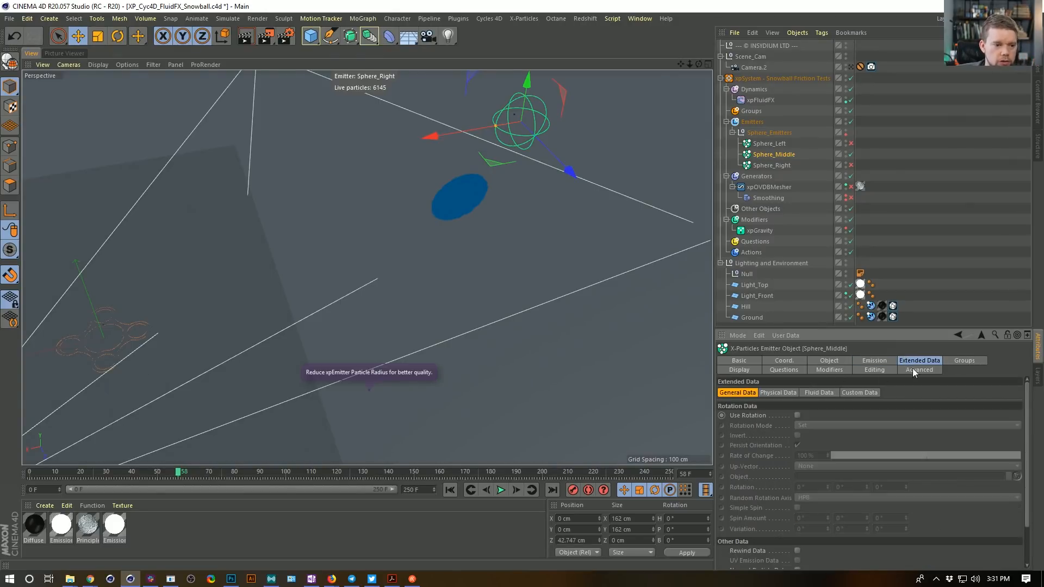
{"action": "left_click", "coordinate": [807, 392]}
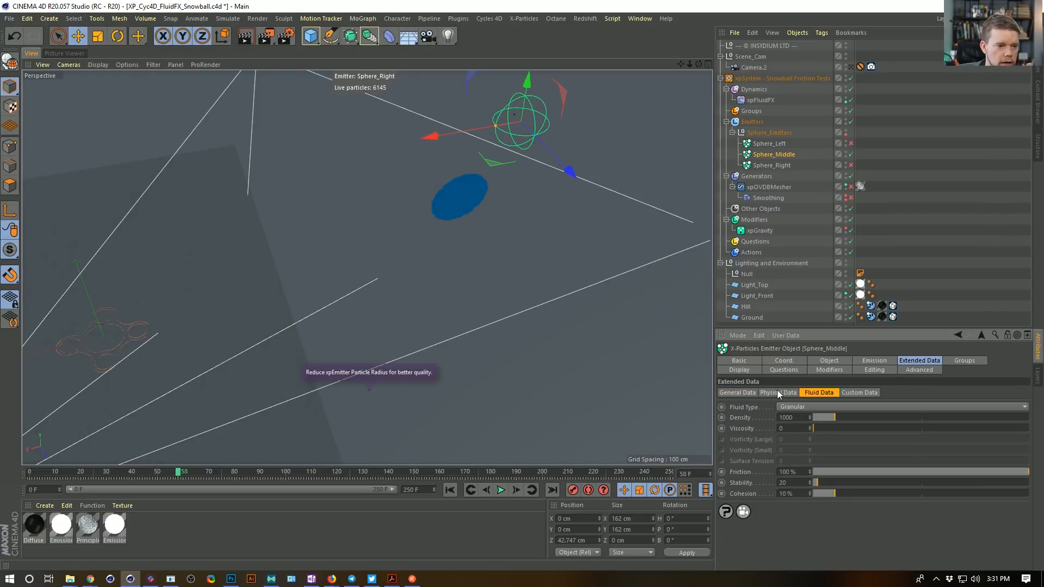
{"action": "left_click", "coordinate": [782, 392]}
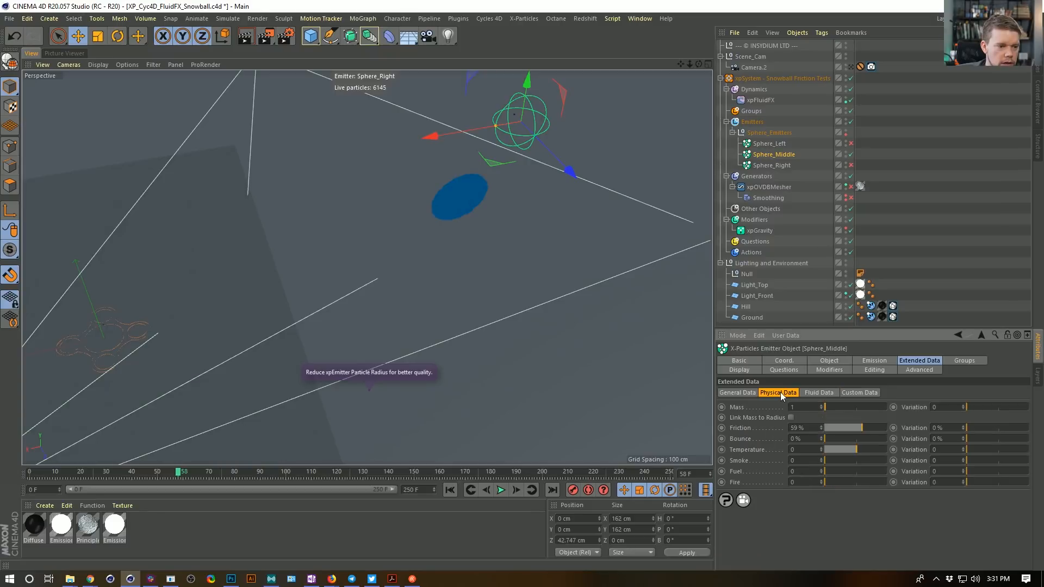
{"action": "left_click", "coordinate": [736, 391]}
{"action": "left_click", "coordinate": [775, 392]}
{"action": "left_click", "coordinate": [811, 392]}
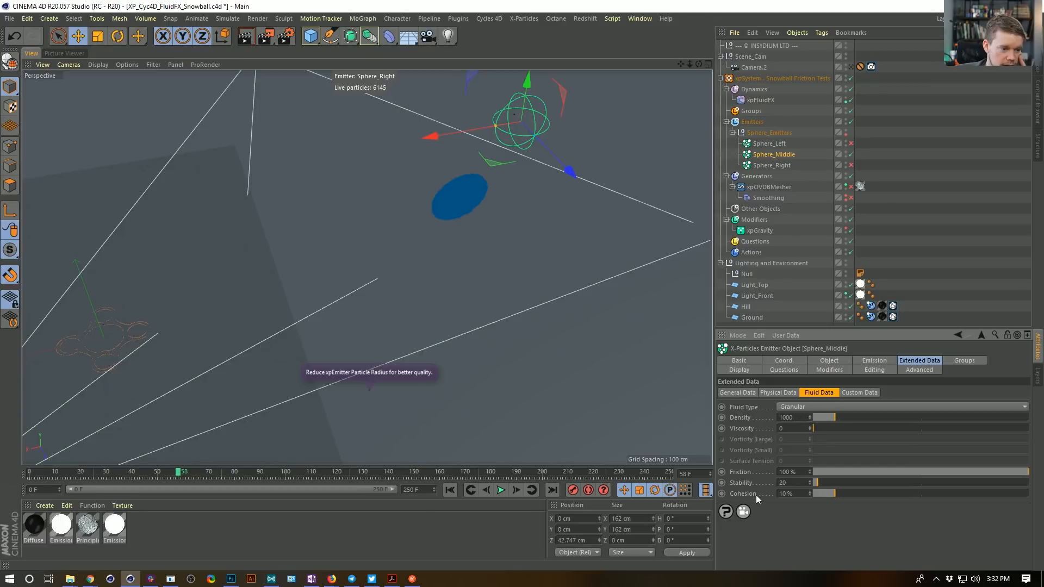
Return to the Untitled 3 scene and set the xpEmitter's Fluid Type to Granular in its Extended Data.
{"action": "mouse_move", "coordinate": [633, 6]}
{"action": "left_mouse_down"}
{"action": "mouse_move", "coordinate": [639, 16]}
{"action": "mouse_move", "coordinate": [638, 2]}
{"action": "left_mouse_up"}
{"action": "left_click", "coordinate": [640, 18]}
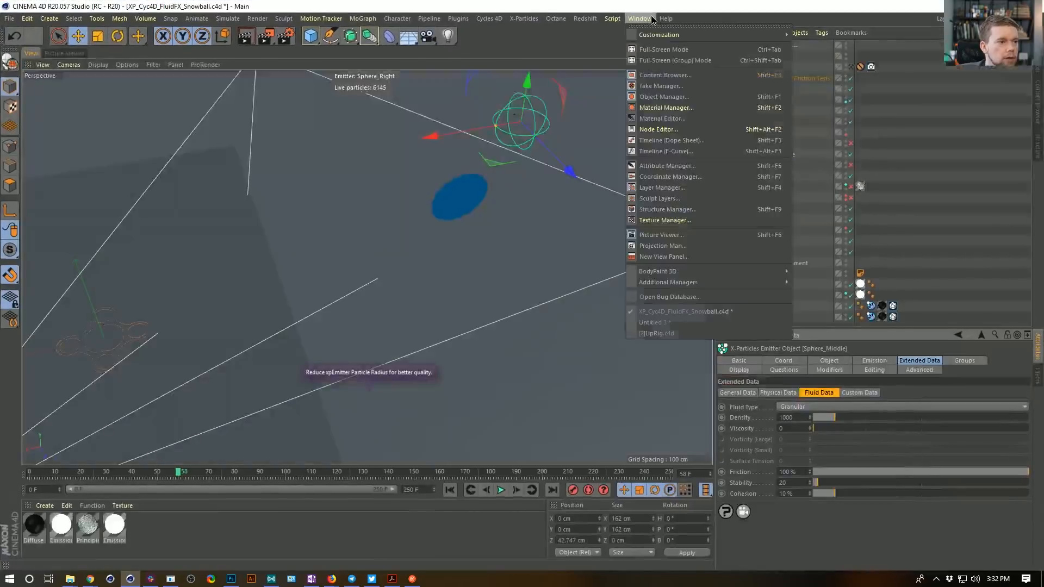
{"action": "left_click", "coordinate": [687, 324]}
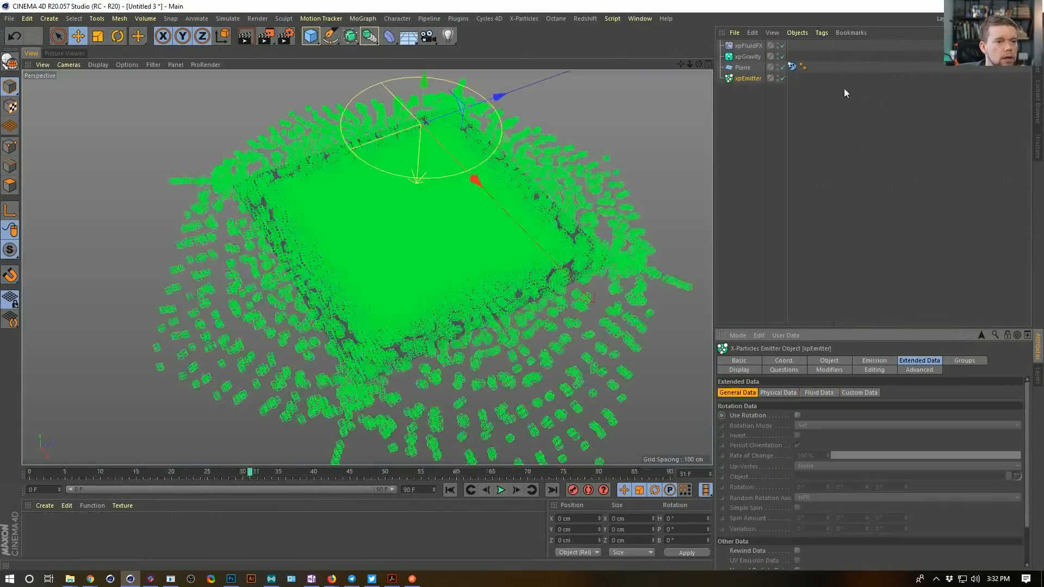
{"action": "left_click", "coordinate": [749, 56]}
{"action": "left_click", "coordinate": [747, 79]}
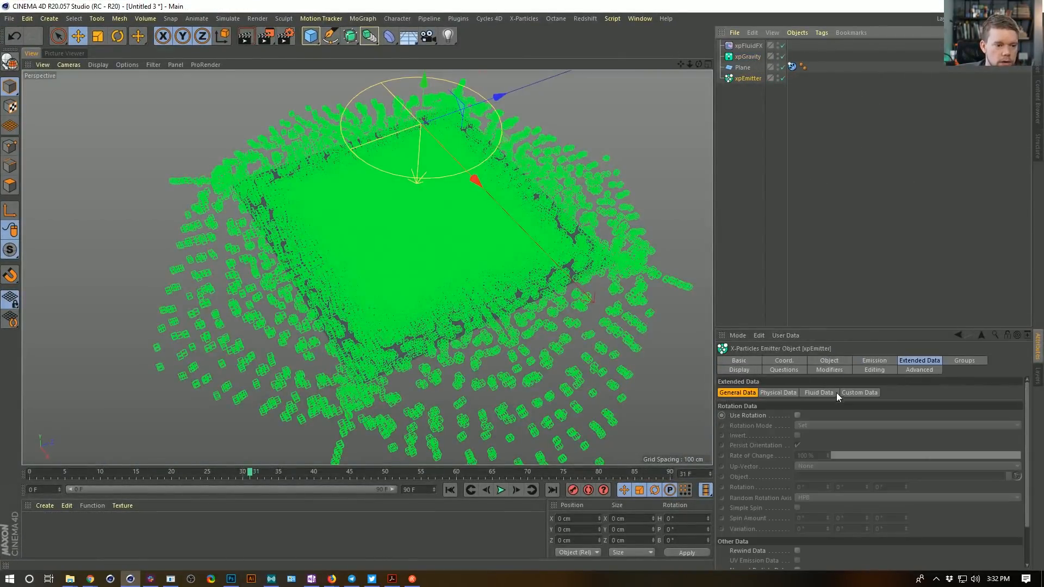
{"action": "left_click", "coordinate": [817, 392]}
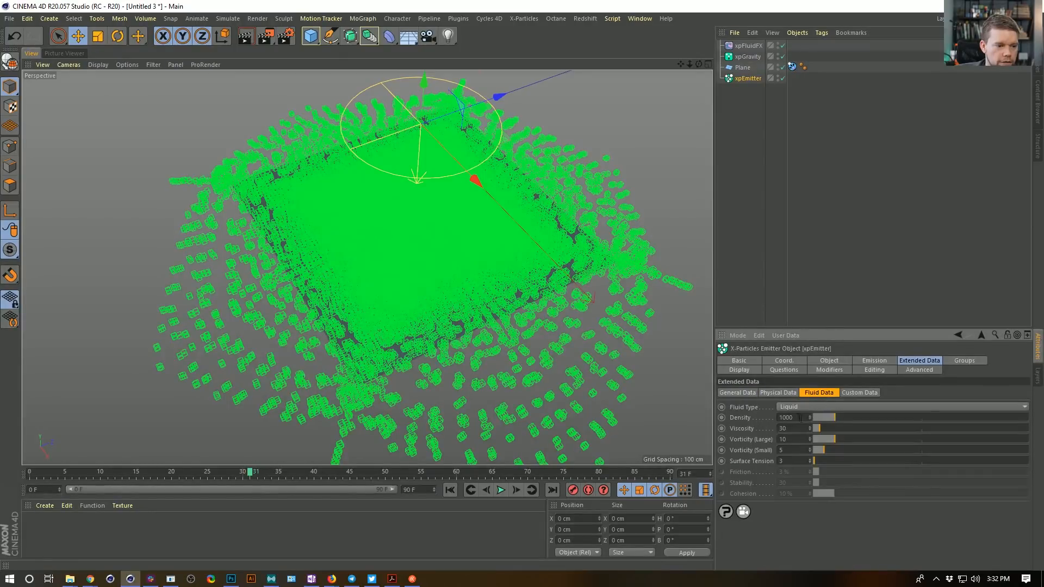
{"action": "left_click", "coordinate": [805, 407]}
{"action": "left_click", "coordinate": [794, 430]}
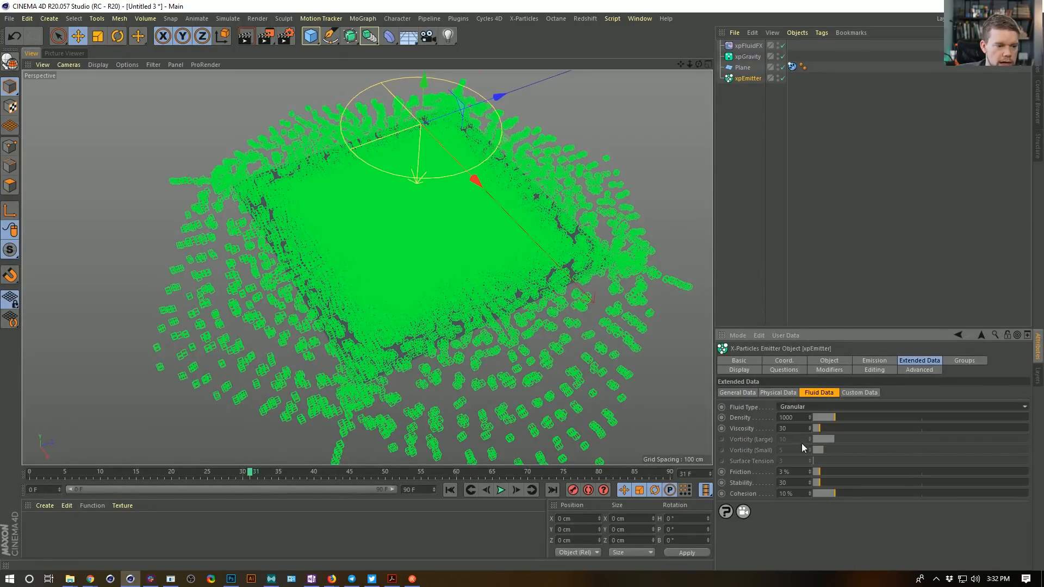
Replay the simulation from the start with the Granular fluid type and stop it.
{"action": "left_click", "coordinate": [449, 490]}
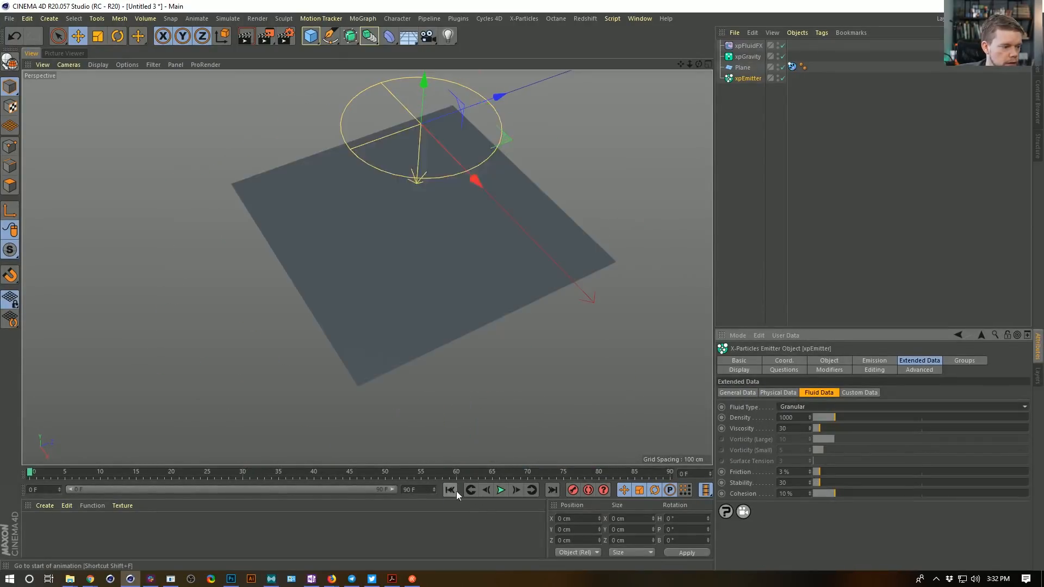
{"action": "left_click", "coordinate": [501, 490]}
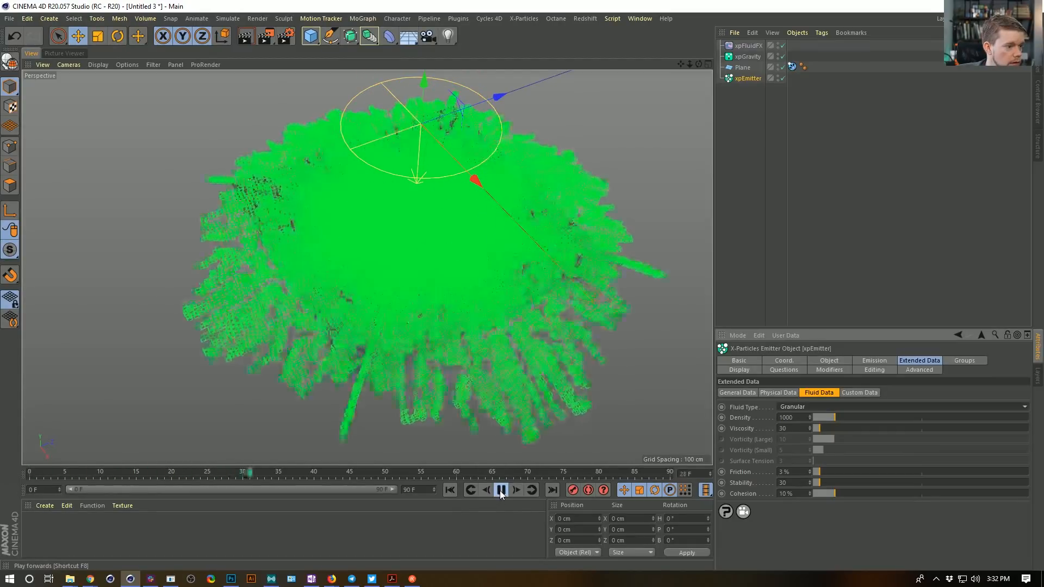
{"action": "left_click", "coordinate": [500, 490]}
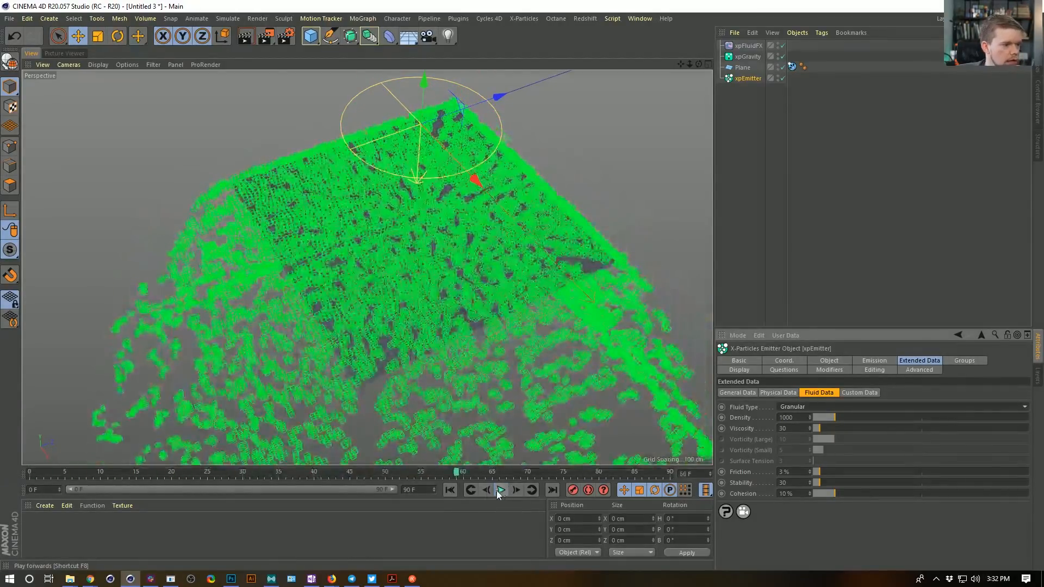
Rewind the simulation and set the Plane's xpCollider tag to 0% Bounce and 100% Friction.
{"action": "left_click", "coordinate": [449, 490]}
{"action": "left_click", "coordinate": [793, 66]}
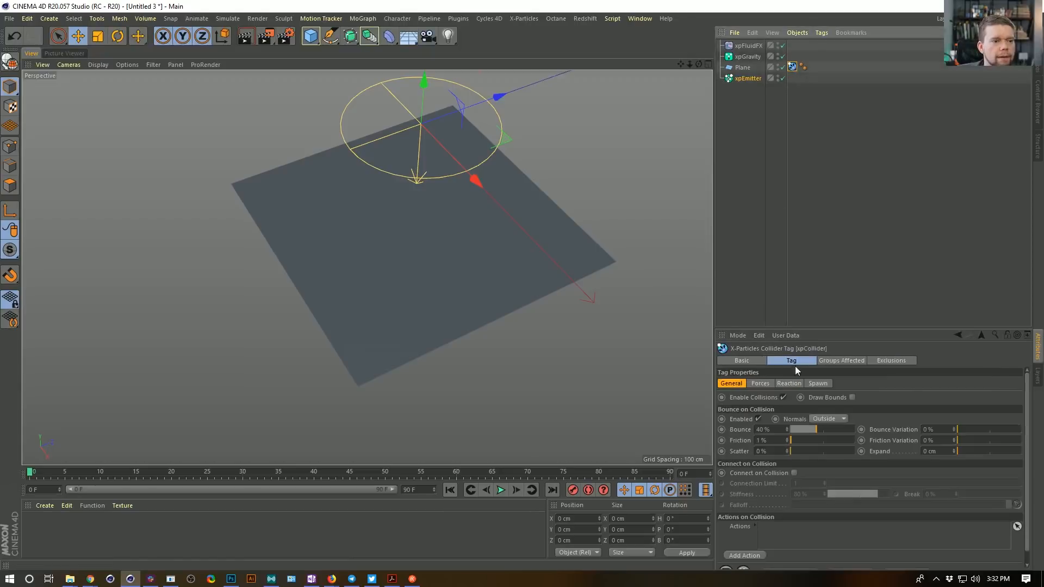
{"action": "left_click_drag", "start_coordinate": [813, 431], "coordinate": [790, 430]}
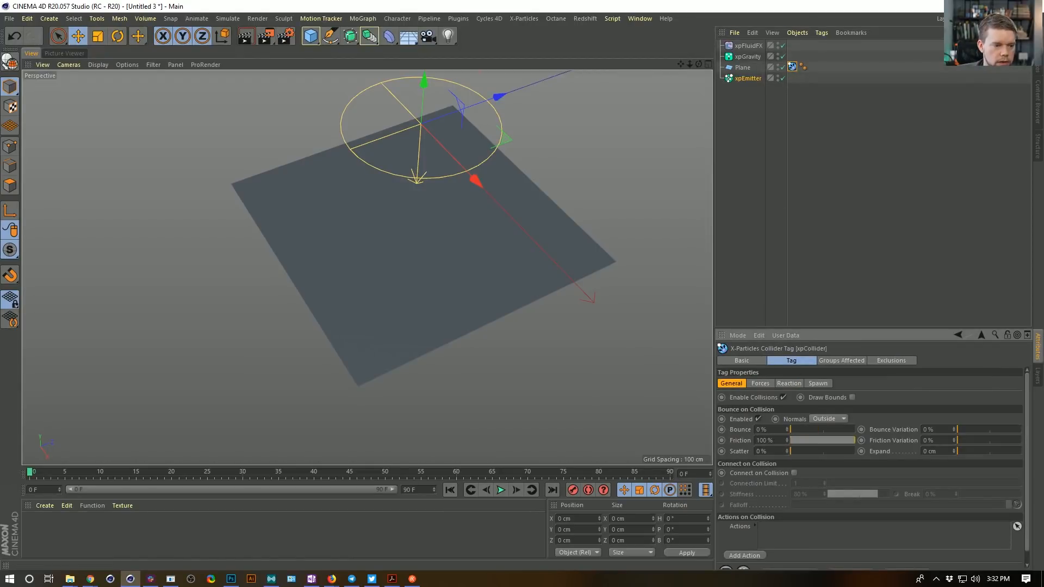
Play the simulation with the new collider values, viewing the plane from closer up, and stop it partway.
{"action": "left_click", "coordinate": [501, 490]}
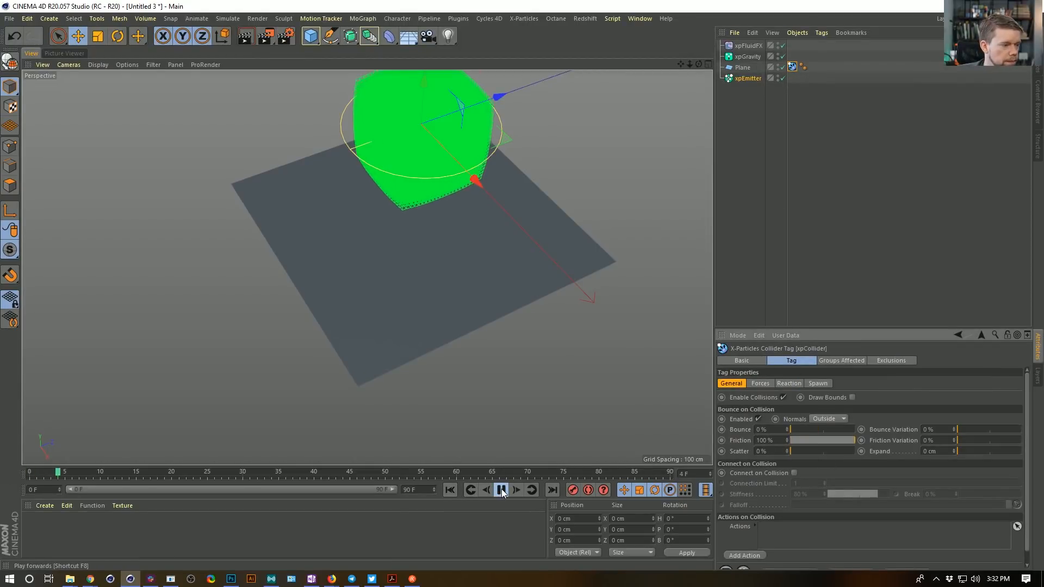
{"action": "left_click", "coordinate": [501, 492]}
{"action": "left_click_drag", "start_coordinate": [517, 276], "coordinate": [519, 217], "text": "alt"}
{"action": "scroll", "coordinate": [509, 225], "scroll_direction": "up", "scroll_amount": 4}
{"action": "left_click_drag", "start_coordinate": [497, 256], "coordinate": [486, 297], "text": "alt"}
{"action": "left_click", "coordinate": [501, 492]}
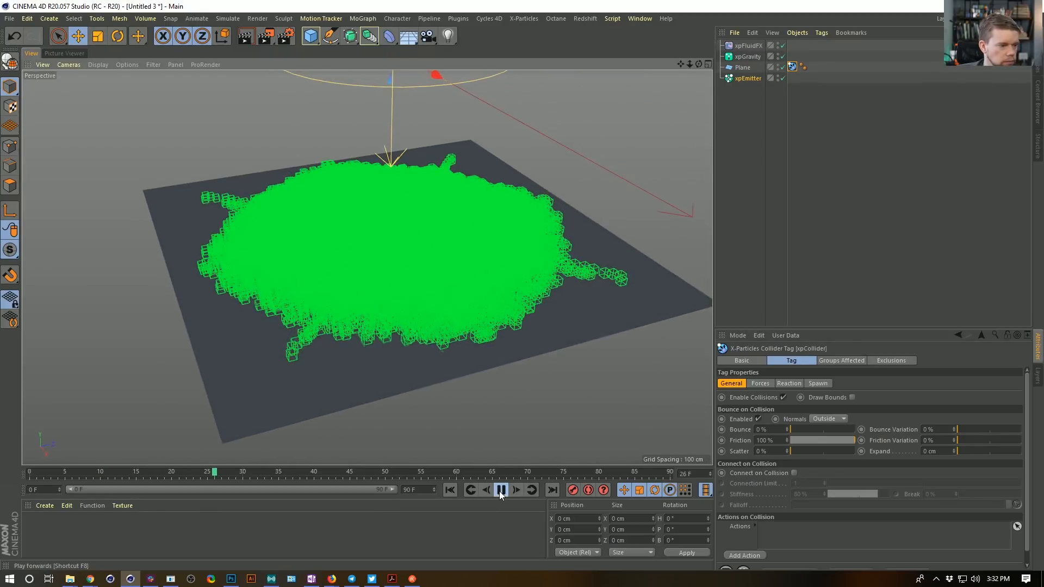
{"action": "left_click", "coordinate": [501, 492]}
{"action": "left_click_drag", "start_coordinate": [508, 393], "coordinate": [461, 288], "text": "alt"}
Open the xpEmitter's Fluid Data in an enlarged separate Attributes window and set Cohesion to 90.9% and Stability to 518.
{"action": "left_click", "coordinate": [748, 79]}
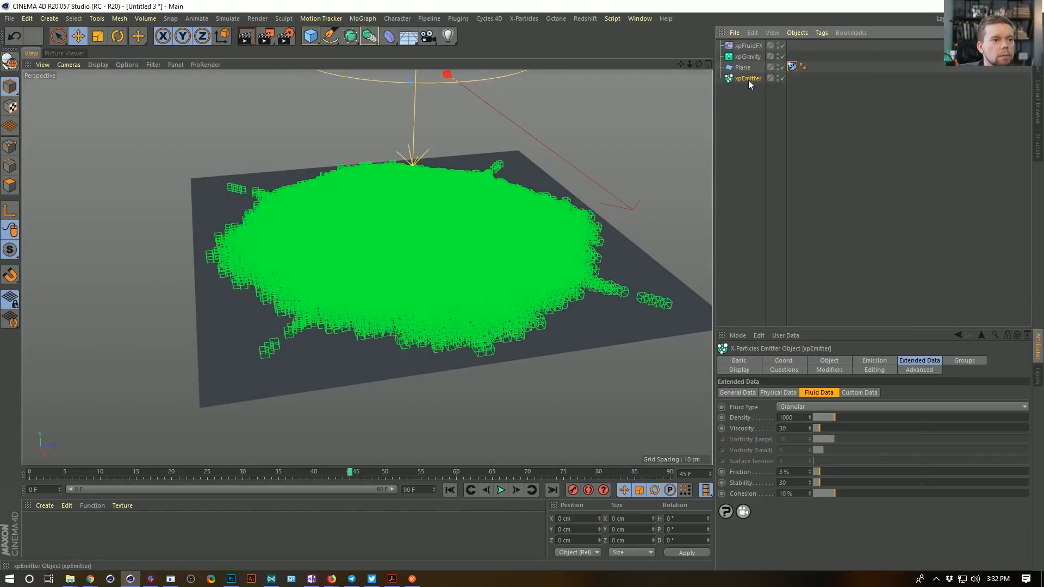
{"action": "left_click", "coordinate": [1007, 336]}
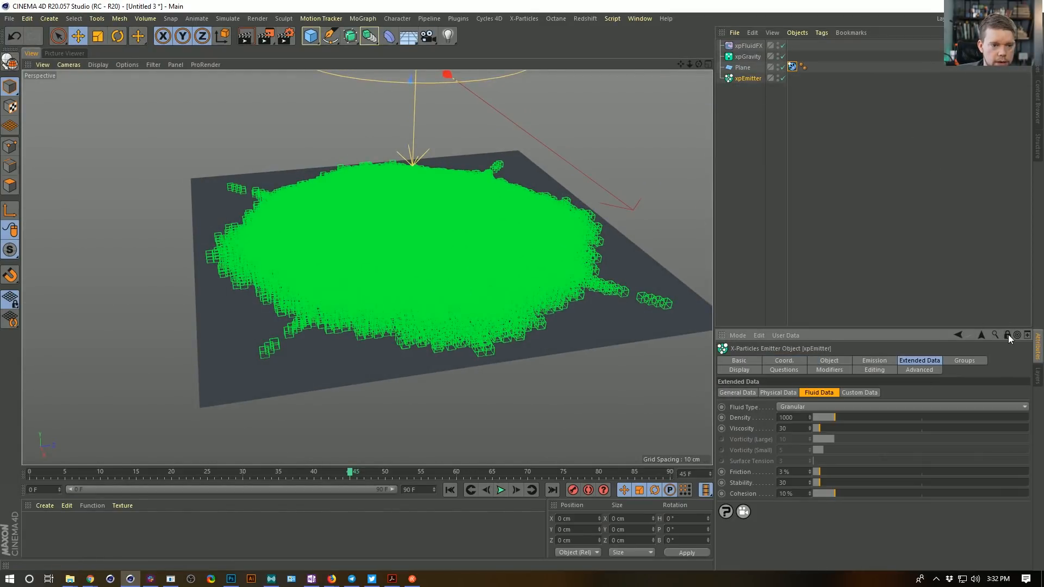
{"action": "left_click", "coordinate": [1027, 335]}
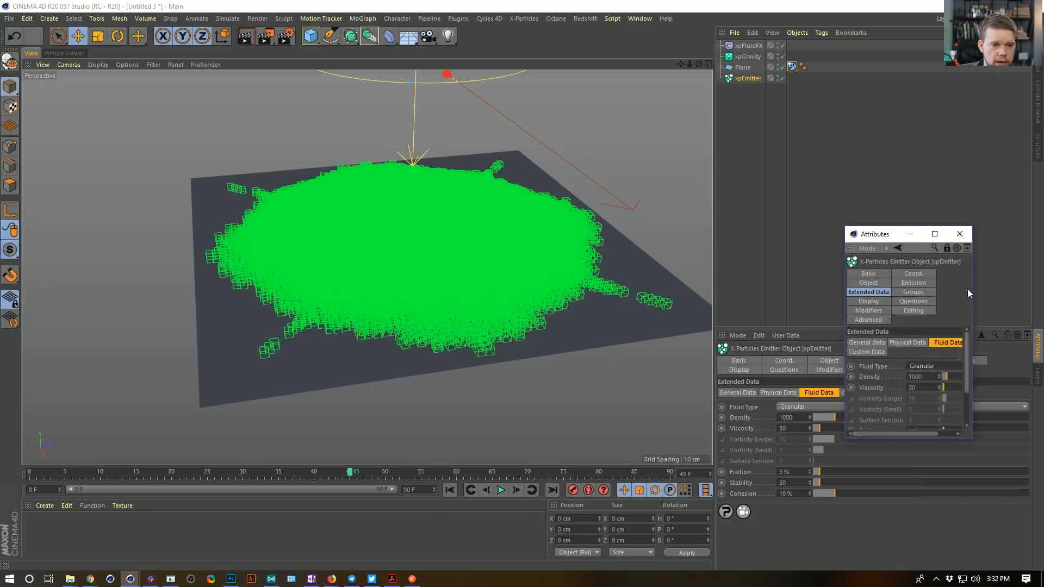
{"action": "left_click_drag", "start_coordinate": [844, 227], "coordinate": [696, 49]}
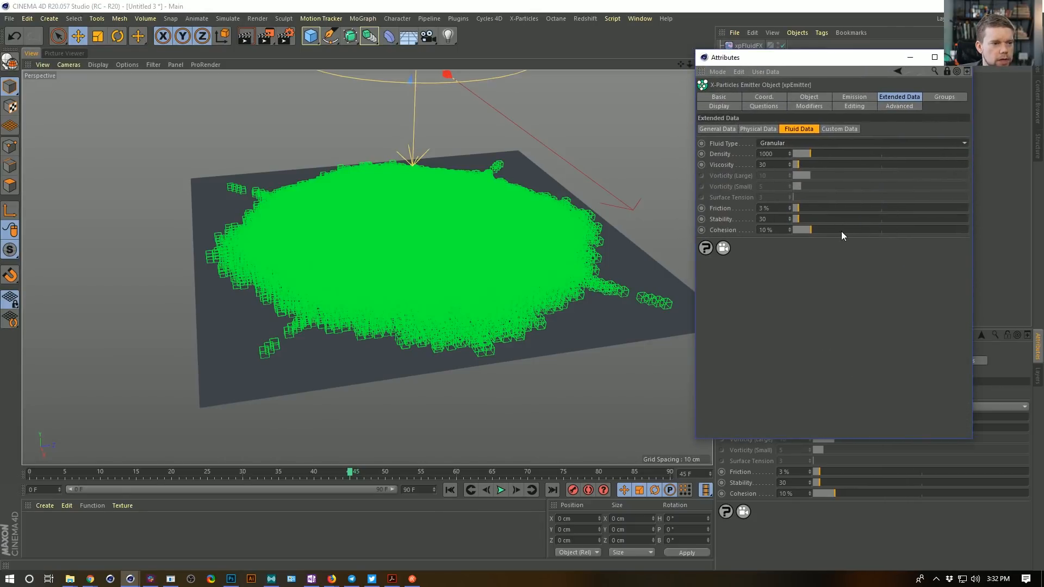
{"action": "left_click_drag", "start_coordinate": [890, 232], "coordinate": [953, 231]}
{"action": "left_click", "coordinate": [885, 220]}
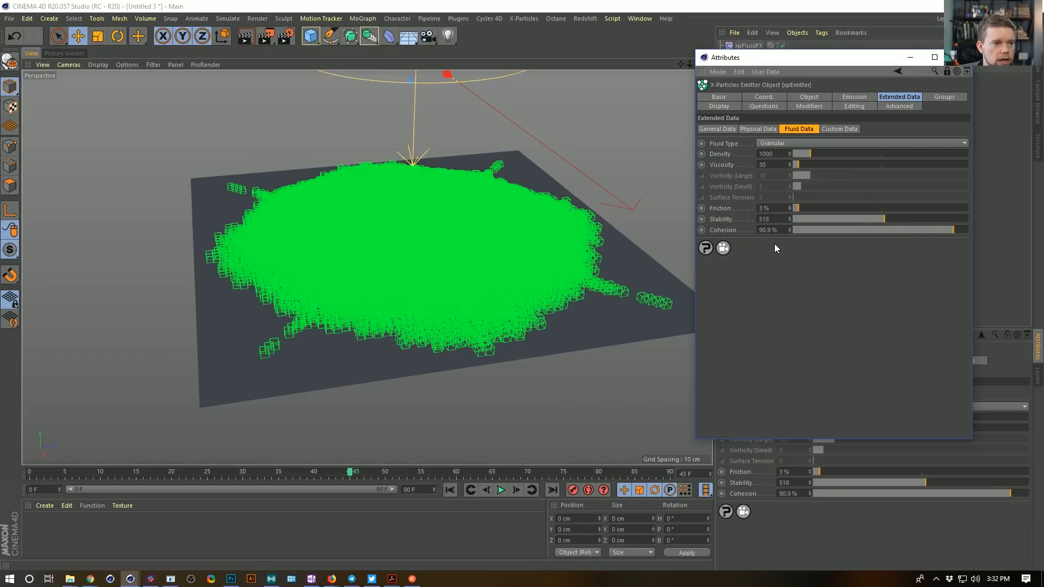
Replay the simulation from the start with the higher Cohesion and Stability and stop it to examine the spread.
{"action": "left_click", "coordinate": [449, 490]}
{"action": "left_click", "coordinate": [501, 490]}
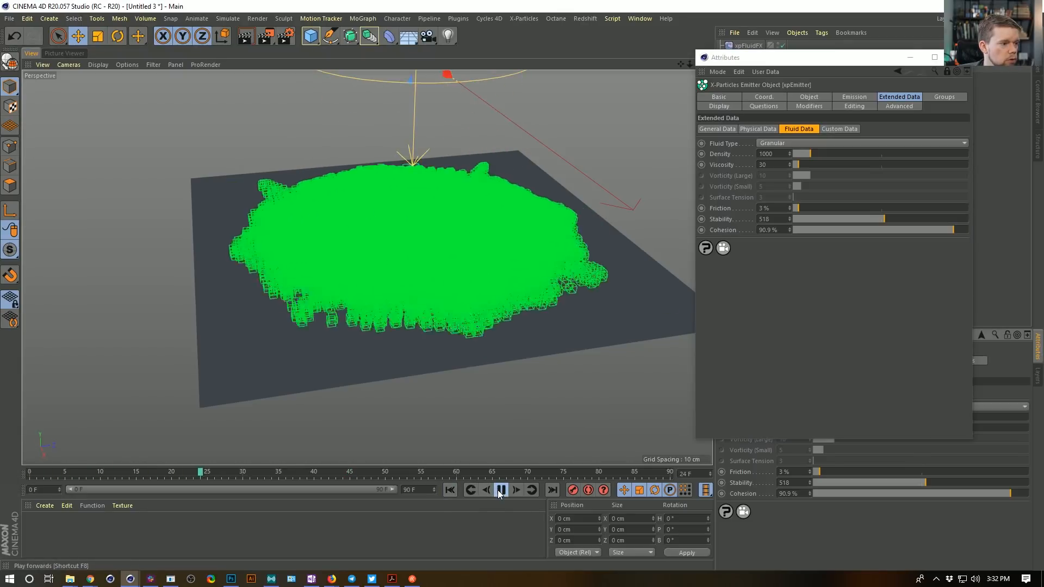
{"action": "left_click", "coordinate": [501, 494]}
{"action": "left_click_drag", "start_coordinate": [419, 308], "coordinate": [460, 325], "text": "alt"}
{"action": "scroll", "coordinate": [423, 262], "scroll_direction": "down", "scroll_amount": 3}
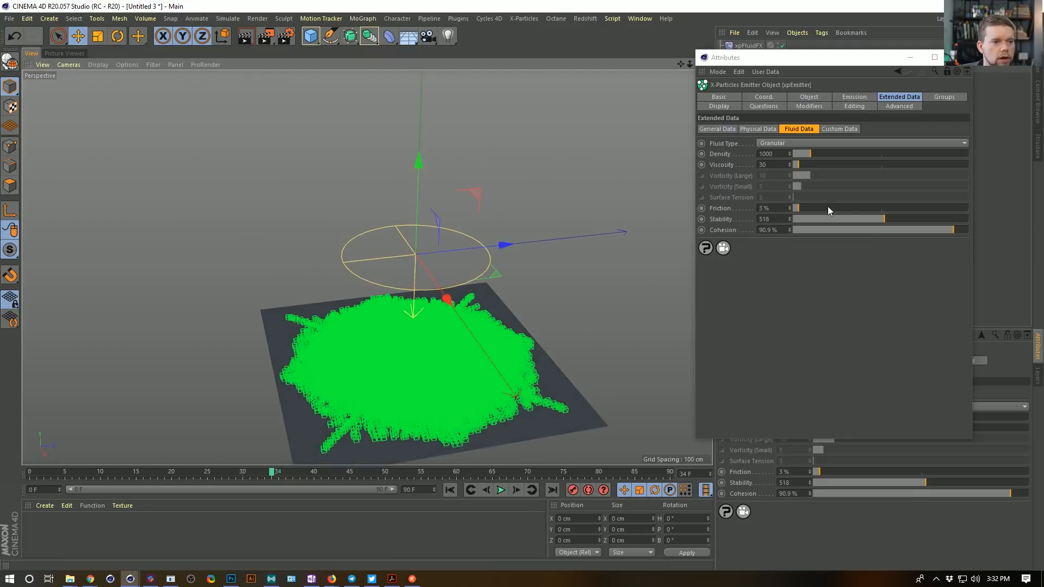
Set the xpEmitter's fluid Friction to 46% and its emission particle Radius to 7 cm, moving the floating window aside.
{"action": "left_click", "coordinate": [874, 208]}
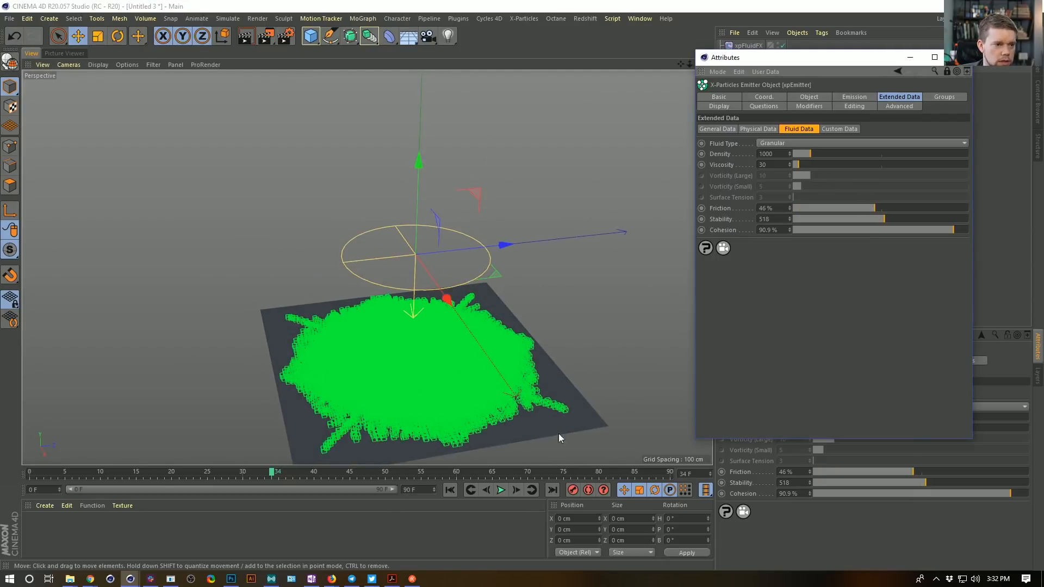
{"action": "left_click_drag", "start_coordinate": [772, 63], "coordinate": [110, 68]}
{"action": "left_click", "coordinate": [873, 361]}
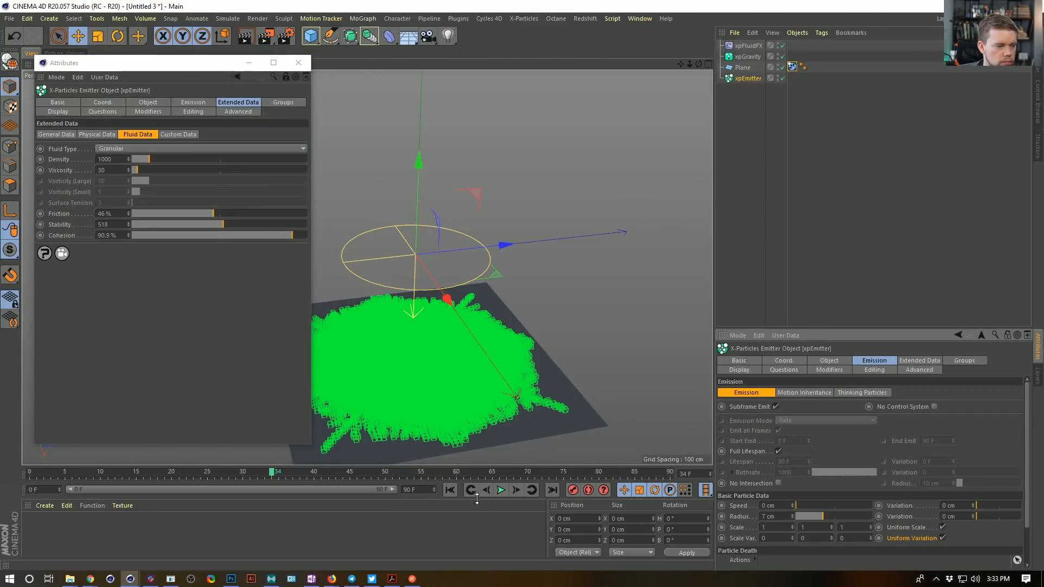
Replay the simulation with the new Friction and Radius values, stop it at frame 20 and inspect the clumps around the plane from several angles.
{"action": "key", "text": "shift+f"}
{"action": "left_click", "coordinate": [500, 490]}
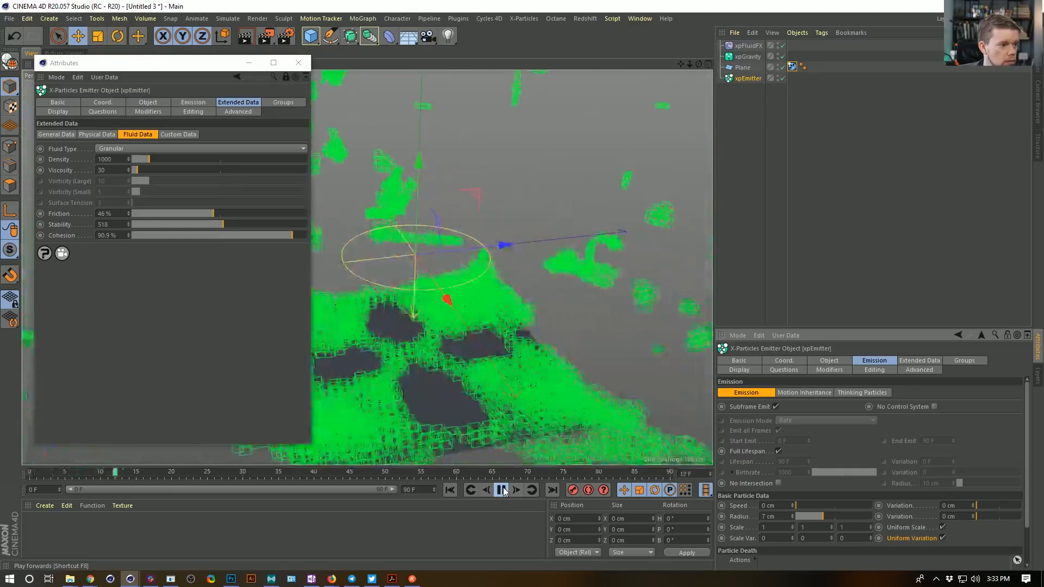
{"action": "left_click", "coordinate": [501, 490]}
{"action": "scroll", "coordinate": [401, 330], "scroll_direction": "down", "scroll_amount": 5}
{"action": "left_click_drag", "start_coordinate": [400, 330], "coordinate": [469, 365], "text": "alt"}
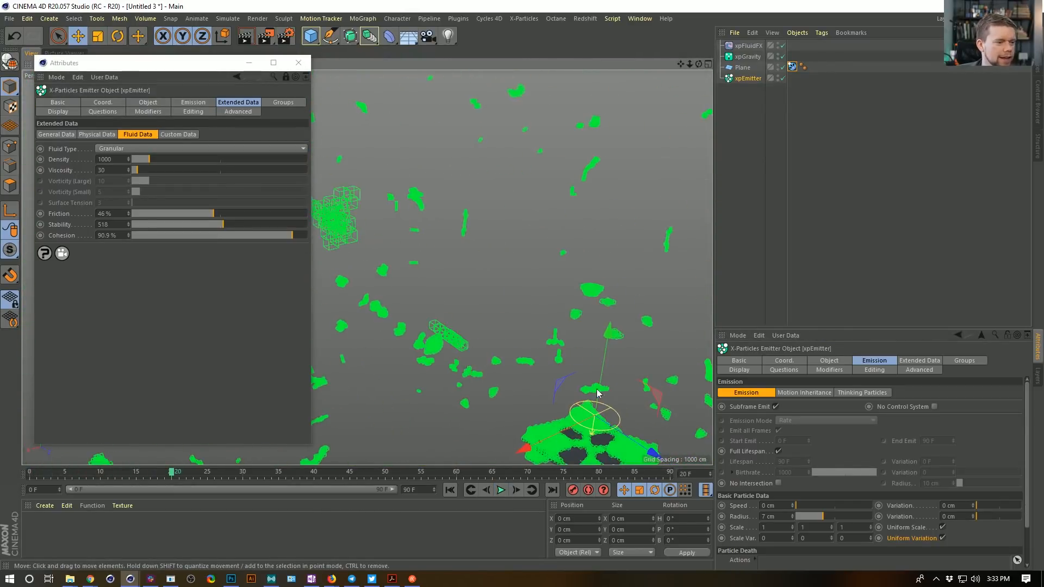
{"action": "middle_click_drag", "start_coordinate": [596, 391], "coordinate": [539, 213], "text": "alt"}
{"action": "left_click_drag", "start_coordinate": [553, 253], "coordinate": [549, 302], "text": "alt"}
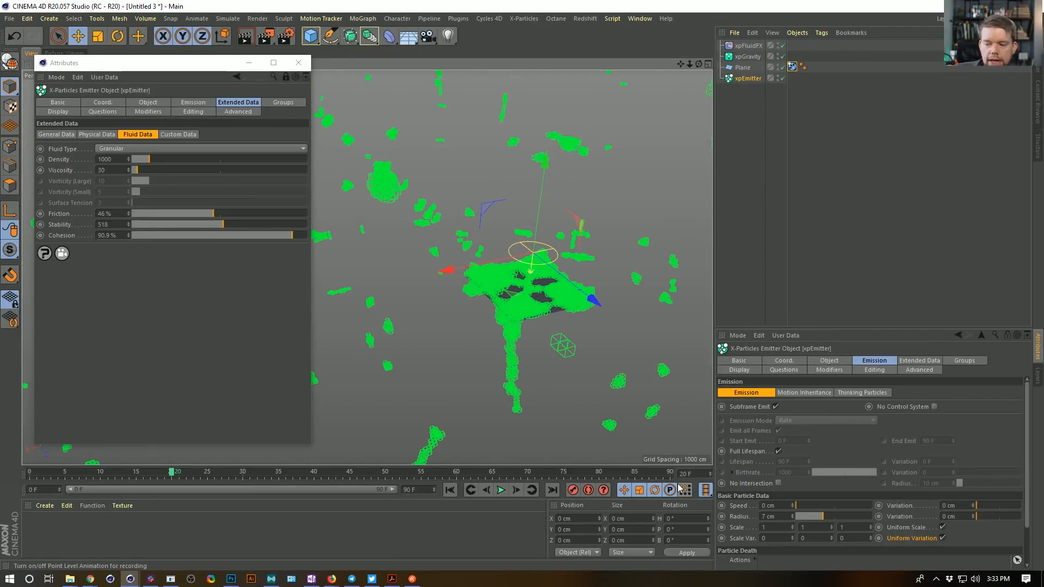
{"action": "right_click_drag", "start_coordinate": [519, 295], "coordinate": [653, 273], "text": "alt"}
{"action": "left_click_drag", "start_coordinate": [652, 273], "coordinate": [511, 318], "text": "alt"}
{"action": "left_click_drag", "start_coordinate": [237, 62], "coordinate": [205, 61]}
{"action": "left_click_drag", "start_coordinate": [533, 331], "coordinate": [531, 351], "text": "alt"}
Set the emission particle Radius to 5 cm and replay the simulation from the start, stopping it after about ten frames.
{"action": "left_click", "coordinate": [794, 520]}
{"action": "left_click", "coordinate": [794, 519]}
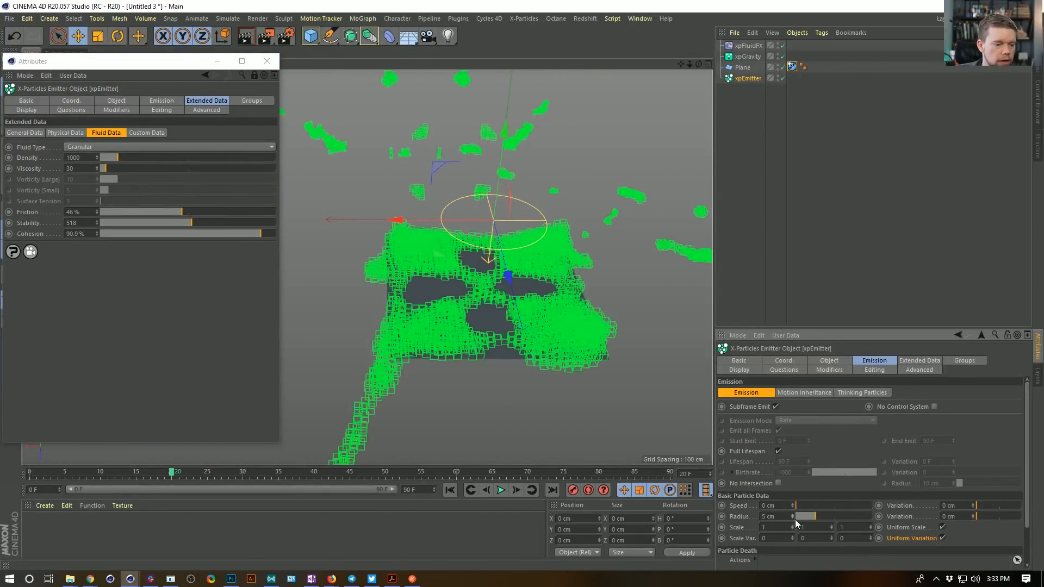
{"action": "left_click", "coordinate": [450, 490]}
{"action": "left_click", "coordinate": [501, 489]}
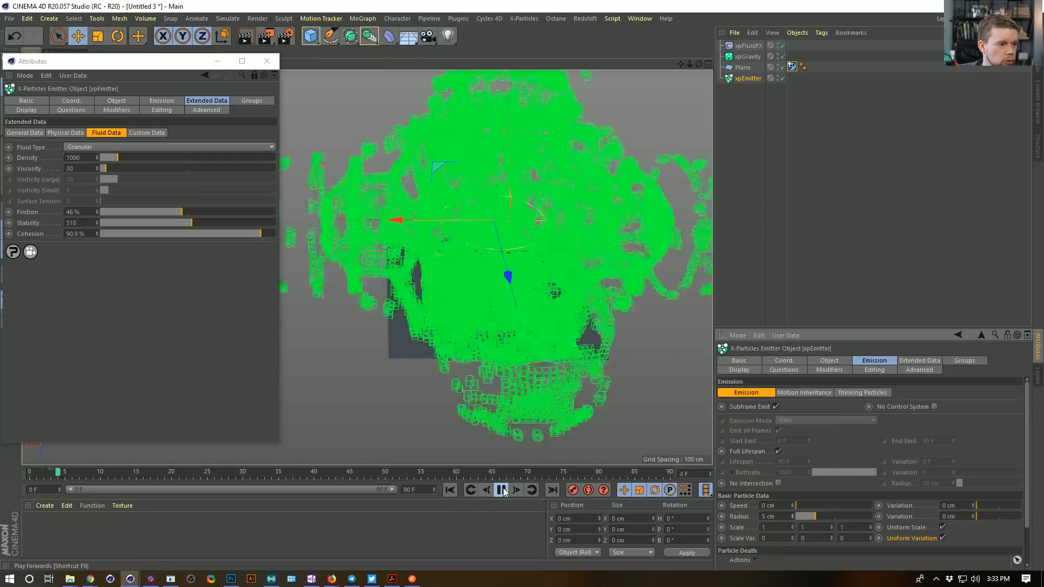
{"action": "left_click", "coordinate": [503, 491]}
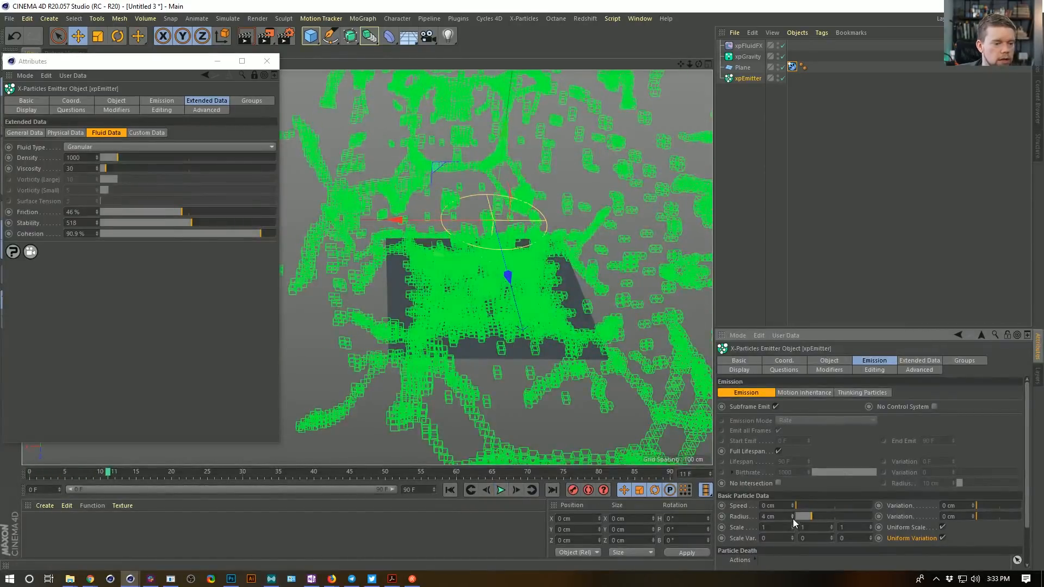
Set the emission particle Radius to 4 cm, play the simulation twice from the start and rewind to frame 0.
{"action": "left_click", "coordinate": [450, 490]}
{"action": "left_click", "coordinate": [501, 490]}
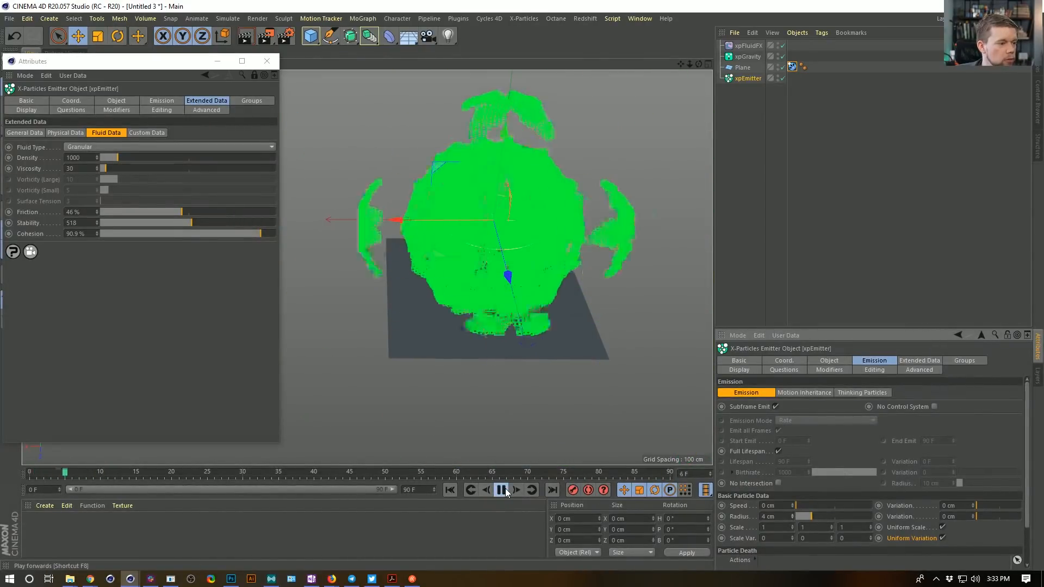
{"action": "left_click", "coordinate": [504, 490]}
{"action": "mouse_move", "coordinate": [595, 311]}
{"action": "left_mouse_down", "text": "alt"}
{"action": "mouse_move", "coordinate": [507, 282]}
{"action": "mouse_move", "coordinate": [678, 268]}
{"action": "mouse_move", "coordinate": [596, 312]}
{"action": "mouse_move", "coordinate": [517, 277]}
{"action": "mouse_move", "coordinate": [587, 313]}
{"action": "left_mouse_up", "text": "alt"}
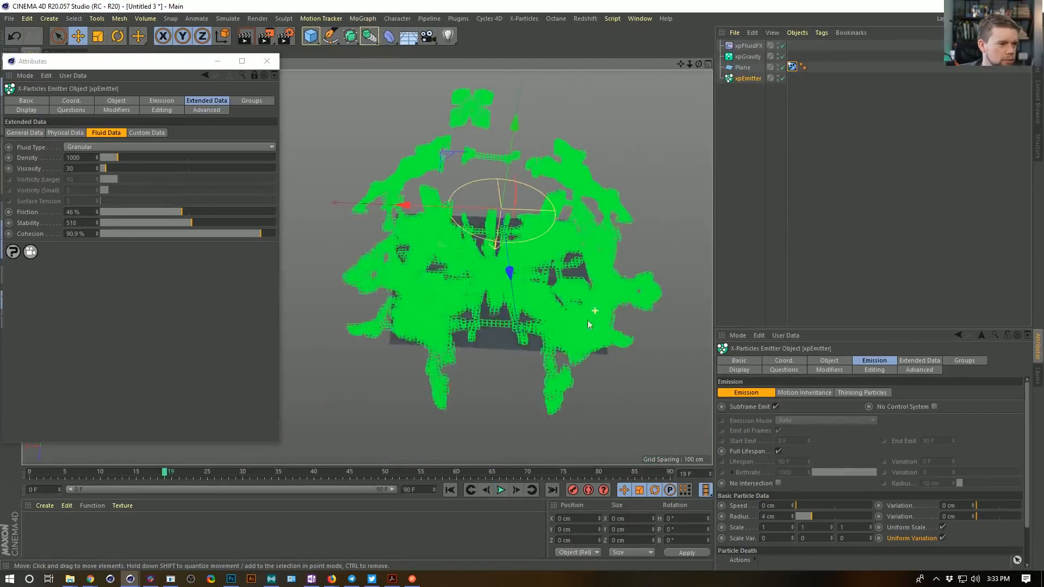
{"action": "left_click", "coordinate": [451, 490]}
{"action": "left_click", "coordinate": [501, 490]}
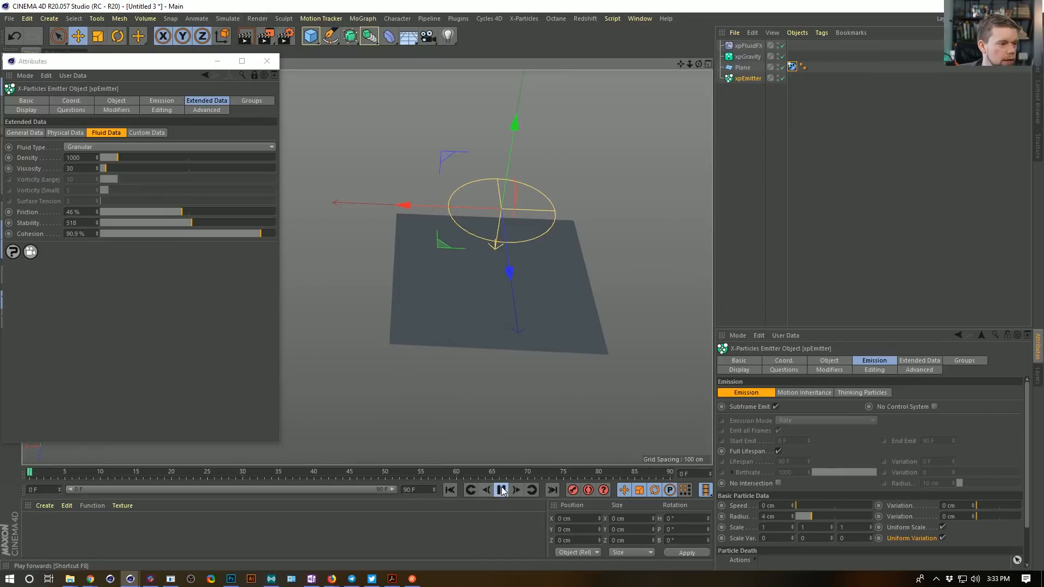
{"action": "left_click", "coordinate": [502, 490]}
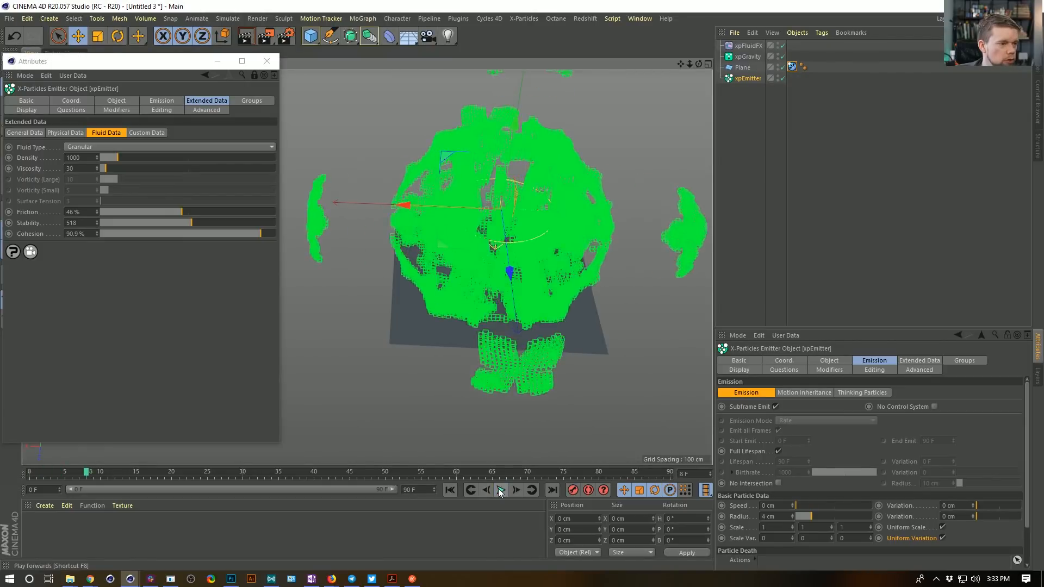
{"action": "left_click", "coordinate": [455, 490]}
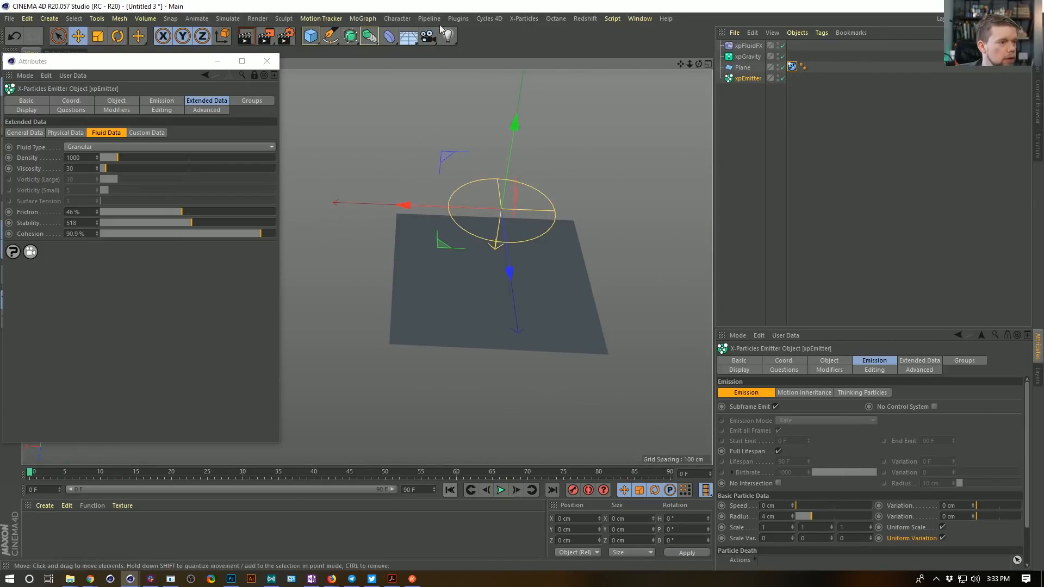
Add an xpSkinner generator and assign the xpEmitter as its source object.
{"action": "left_click", "coordinate": [525, 20]}
{"action": "mouse_move", "coordinate": [554, 121]}
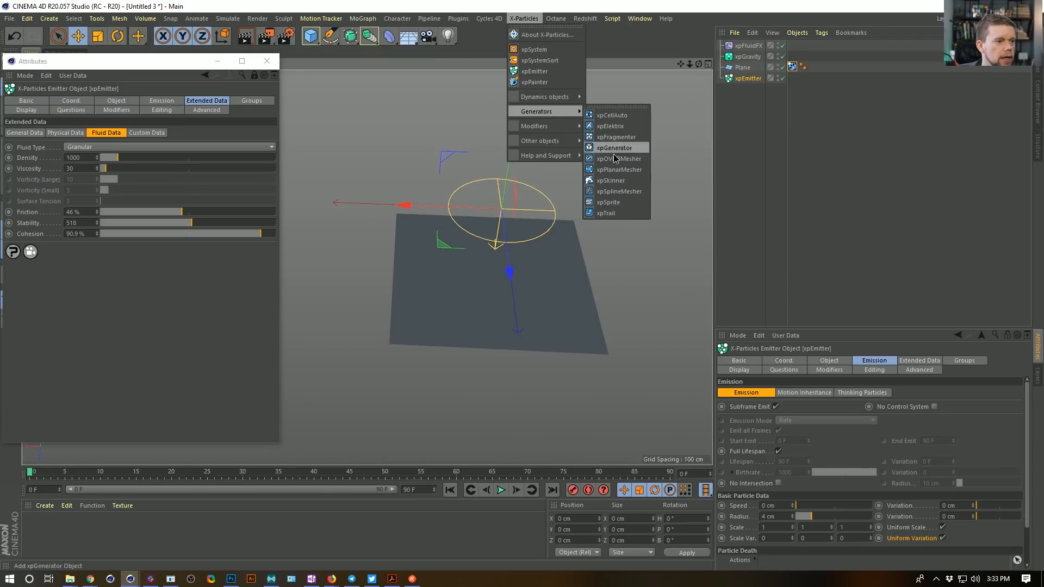
{"action": "left_click", "coordinate": [612, 181]}
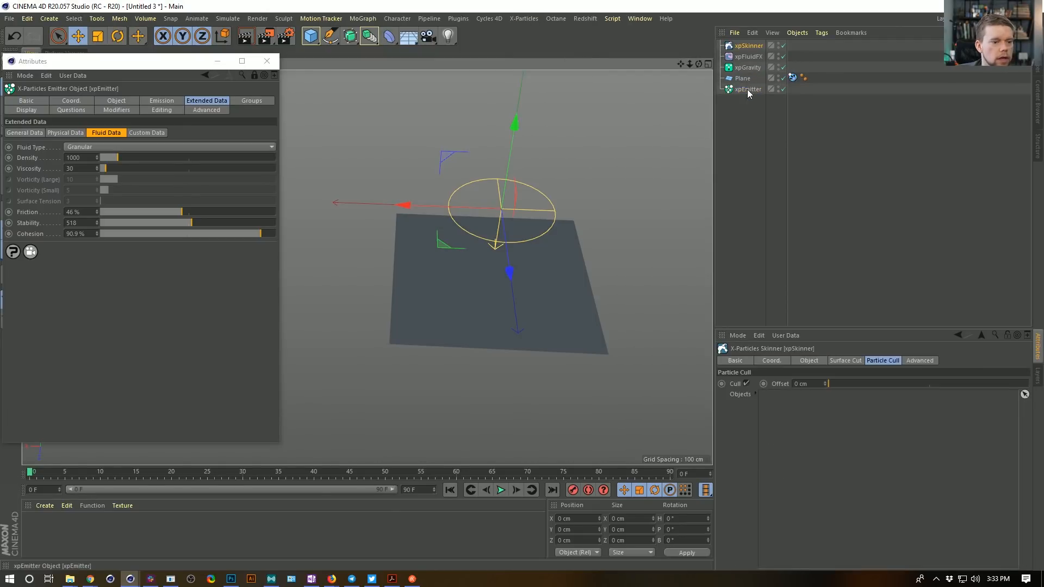
{"action": "left_click", "coordinate": [846, 361]}
{"action": "left_click", "coordinate": [809, 361]}
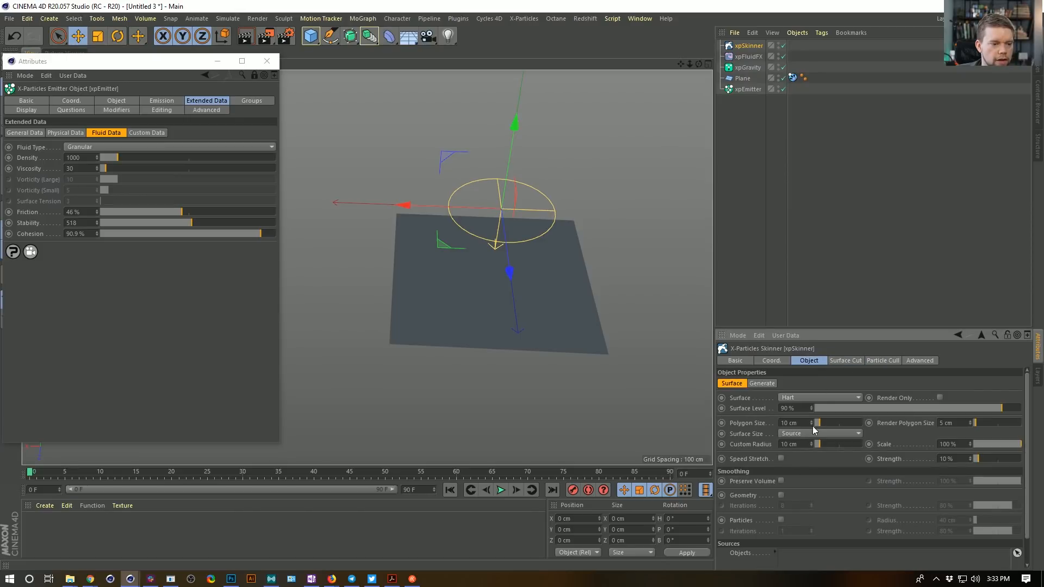
{"action": "left_click_drag", "start_coordinate": [755, 95], "coordinate": [744, 92]}
{"action": "left_click_drag", "start_coordinate": [815, 555], "coordinate": [815, 559]}
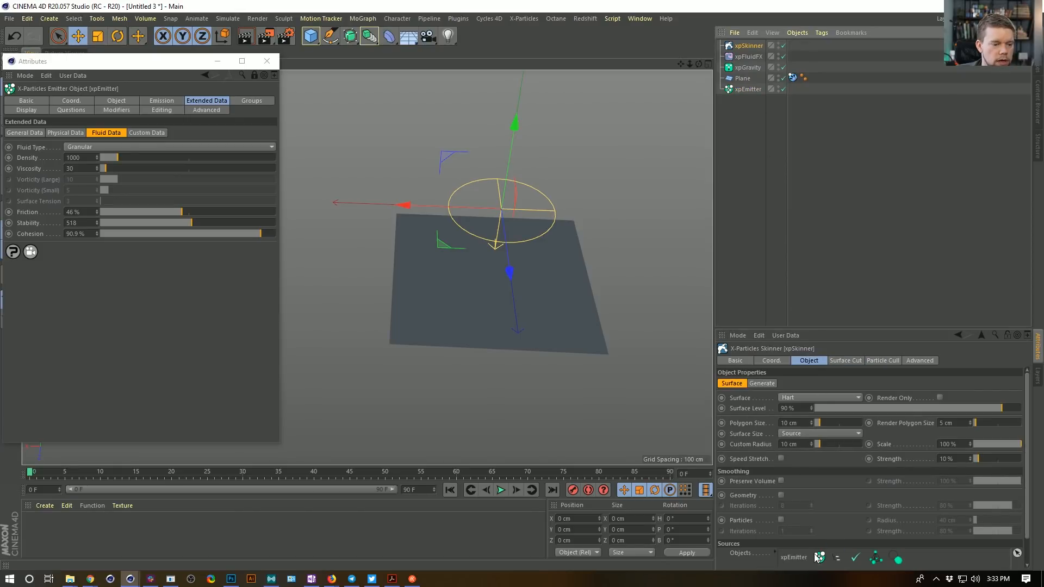
Advance the simulation frame by frame to frame 5 to examine the skinned particle surface.
{"action": "left_click", "coordinate": [516, 490]}
{"action": "left_click", "coordinate": [516, 490]}
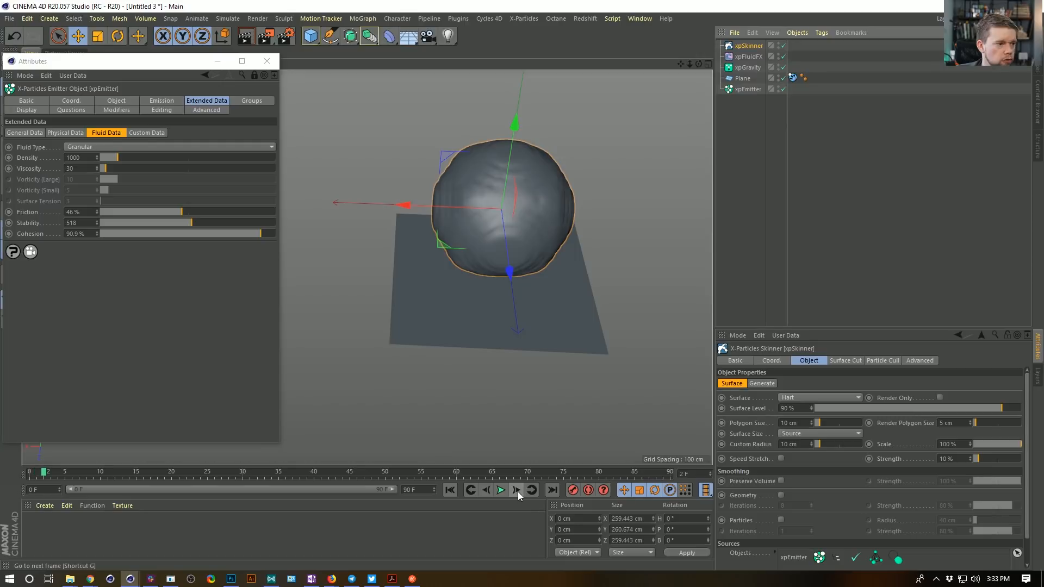
{"action": "left_click", "coordinate": [517, 491]}
{"action": "left_click", "coordinate": [517, 490]}
{"action": "left_click", "coordinate": [517, 491]}
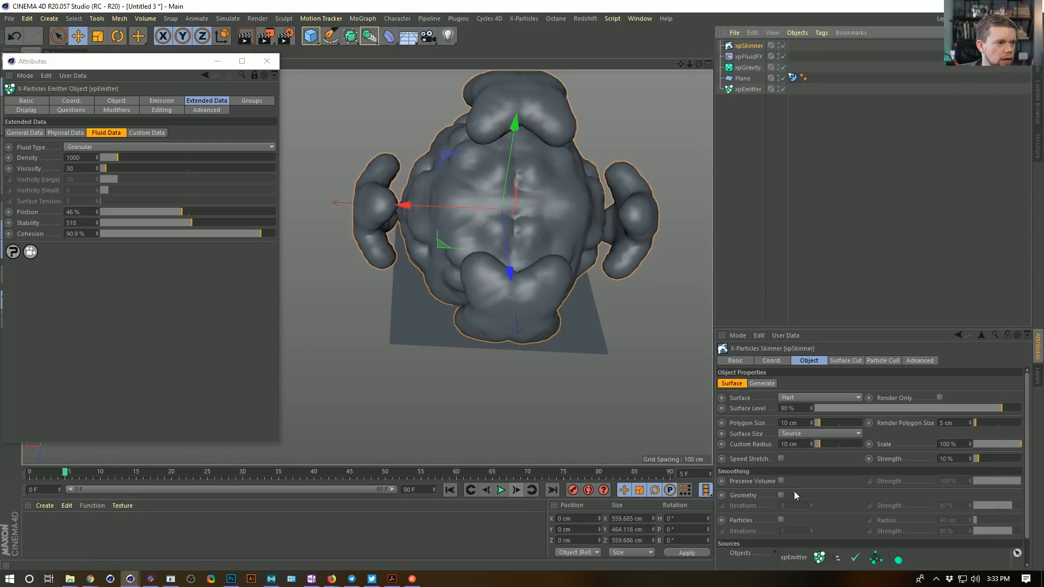
Set the xpSkinner's Surface Level to 100% and its Polygon Size and Custom Radius to 5 cm, enlarging the attributes area.
{"action": "left_click_drag", "start_coordinate": [966, 414], "coordinate": [1033, 416]}
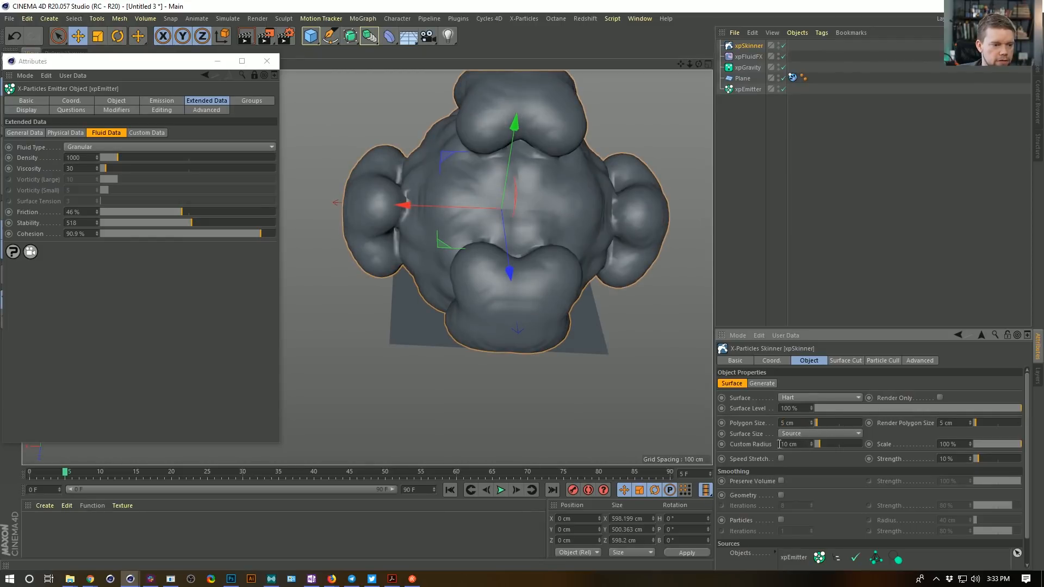
{"action": "left_click", "coordinate": [929, 362]}
{"action": "left_click", "coordinate": [809, 362]}
{"action": "left_click_drag", "start_coordinate": [821, 326], "coordinate": [821, 199]}
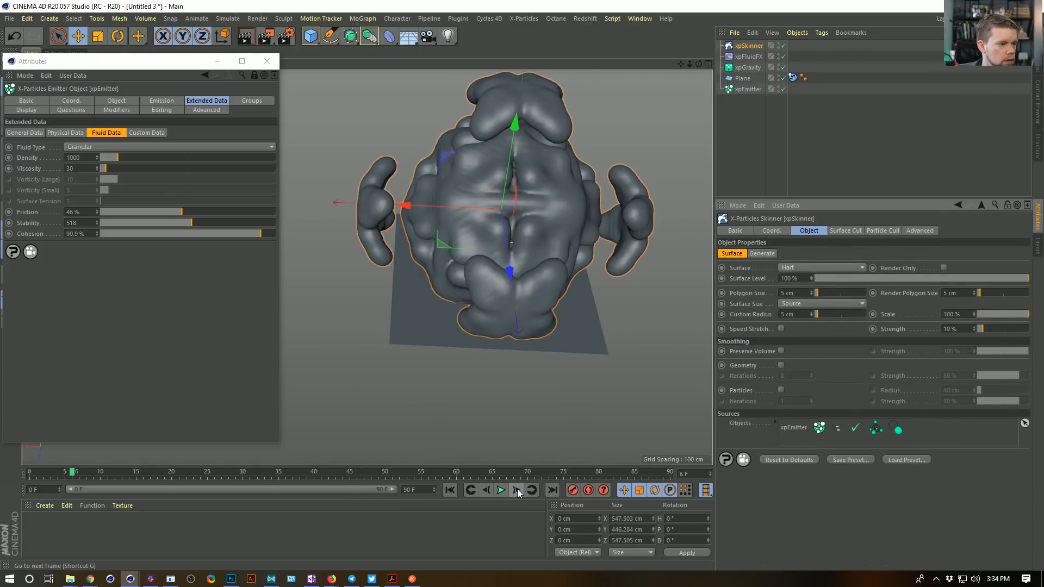
Set the xpSkinner's Polygon Size and Render Polygon Size to 11 cm and its Custom Radius to 1 cm.
{"action": "left_click", "coordinate": [787, 293]}
{"action": "left_click", "coordinate": [801, 312]}
{"action": "type", "text": "1"}
{"action": "key", "text": "Return"}
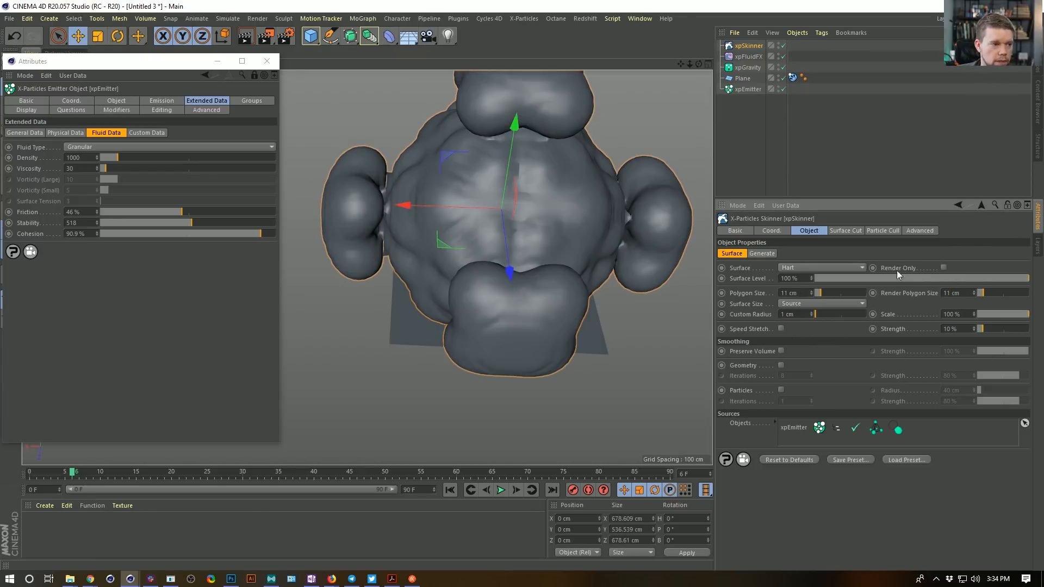
Restart the simulation, stop at frame 2 and reduce the xpSkinner's surface Scale to 39%.
{"action": "key", "text": "shift+f"}
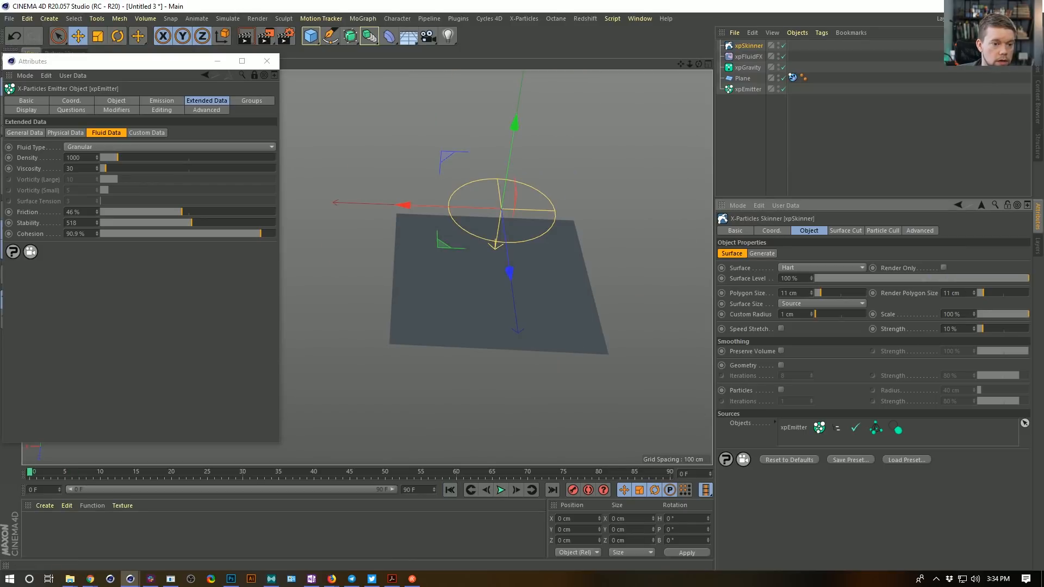
{"action": "left_click", "coordinate": [501, 490]}
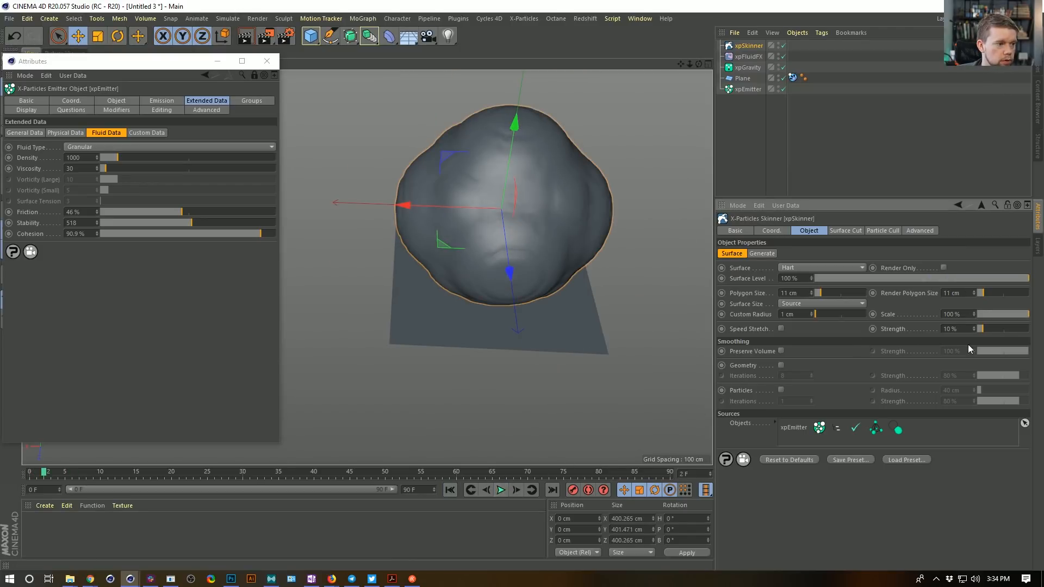
{"action": "mouse_move", "coordinate": [1013, 314]}
{"action": "left_mouse_down"}
{"action": "mouse_move", "coordinate": [989, 315]}
{"action": "mouse_move", "coordinate": [1000, 320]}
{"action": "left_mouse_up"}
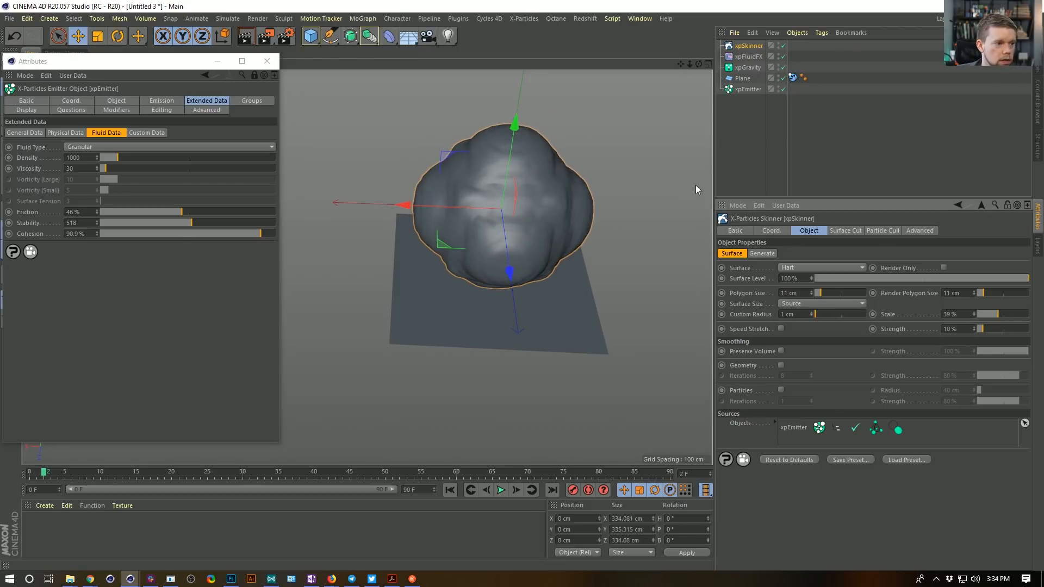
Play the skinned simulation on to frame 28, pausing midway to view the mesh from another angle.
{"action": "left_click", "coordinate": [501, 490]}
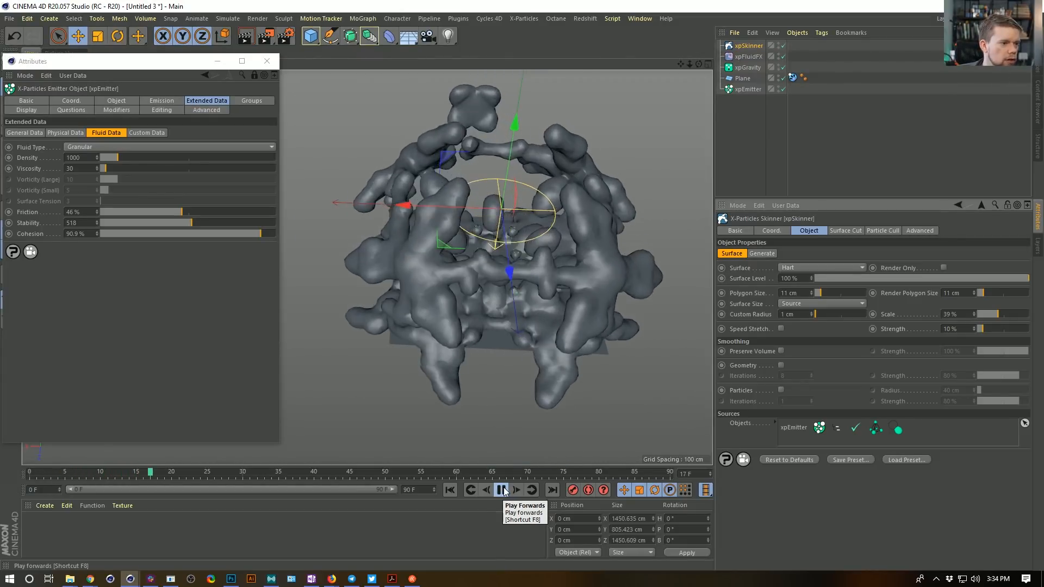
{"action": "left_click", "coordinate": [509, 488]}
{"action": "left_click_drag", "start_coordinate": [440, 218], "coordinate": [522, 240], "text": "alt"}
{"action": "left_click", "coordinate": [501, 490]}
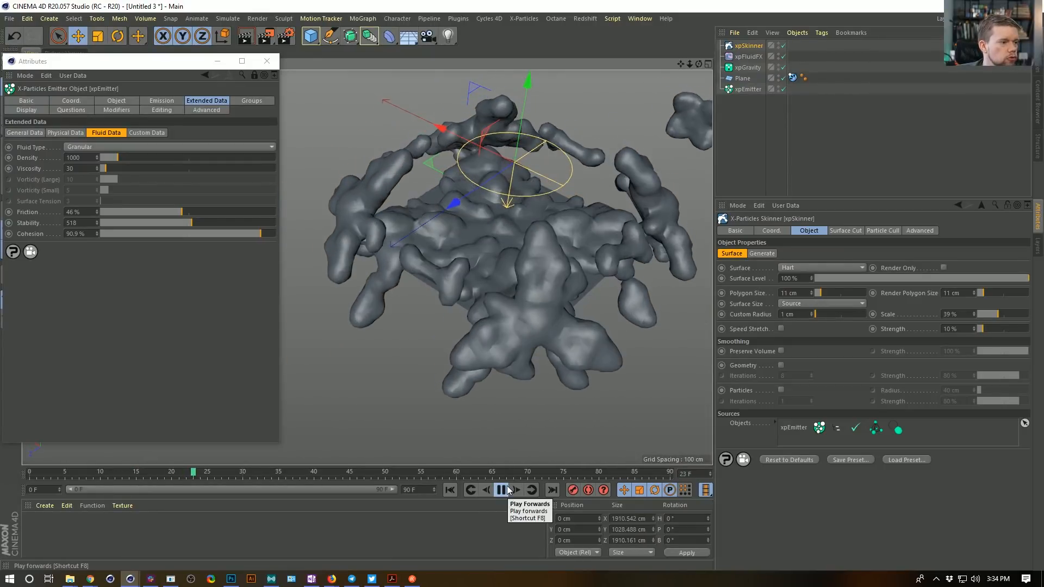
{"action": "left_click", "coordinate": [501, 490]}
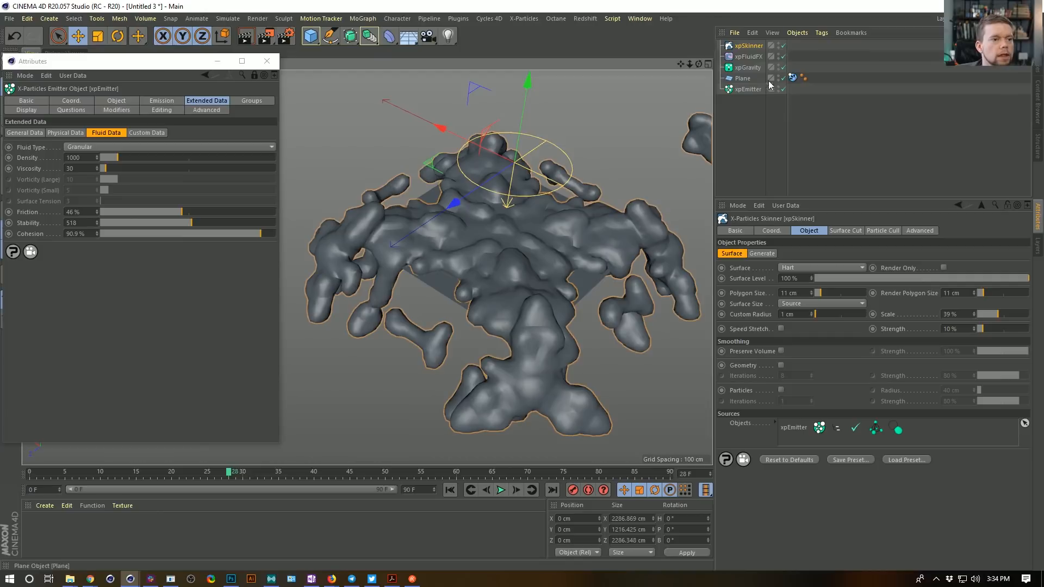
Select the xpEmitter and lower its fluid Density to 231.75.
{"action": "left_click", "coordinate": [750, 90]}
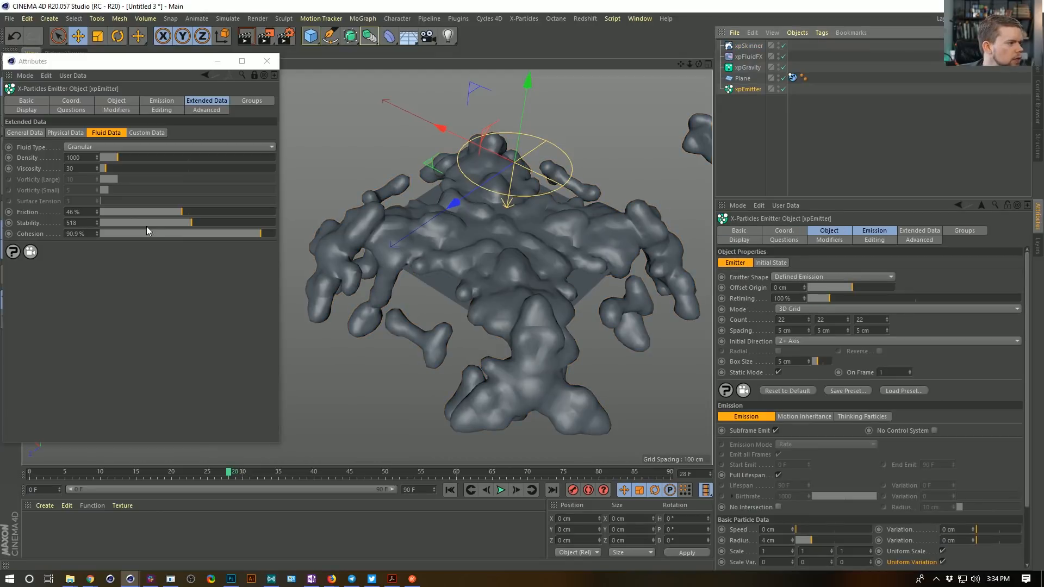
{"action": "left_click", "coordinate": [31, 158]}
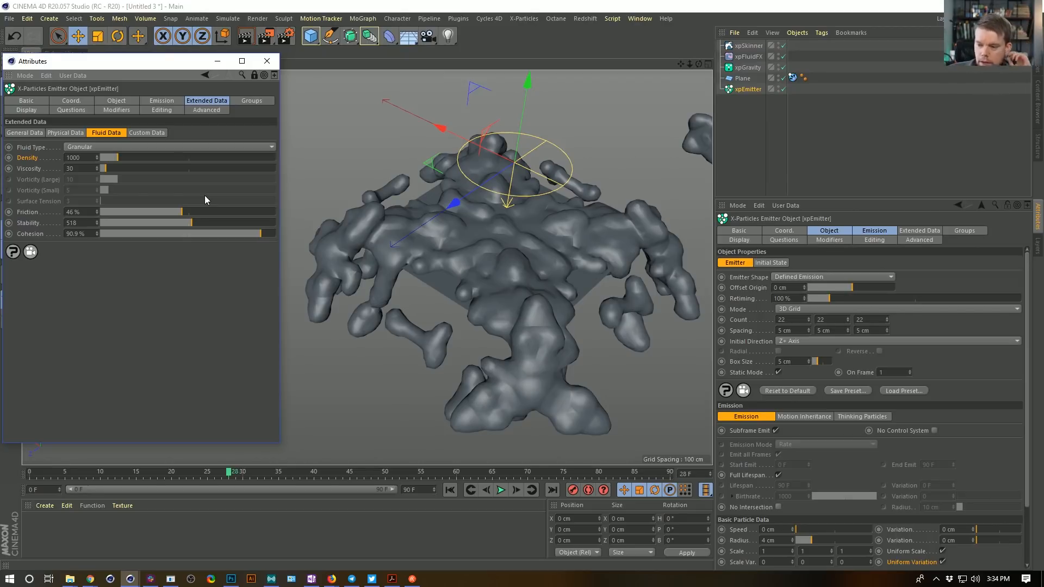
{"action": "left_click", "coordinate": [107, 169]}
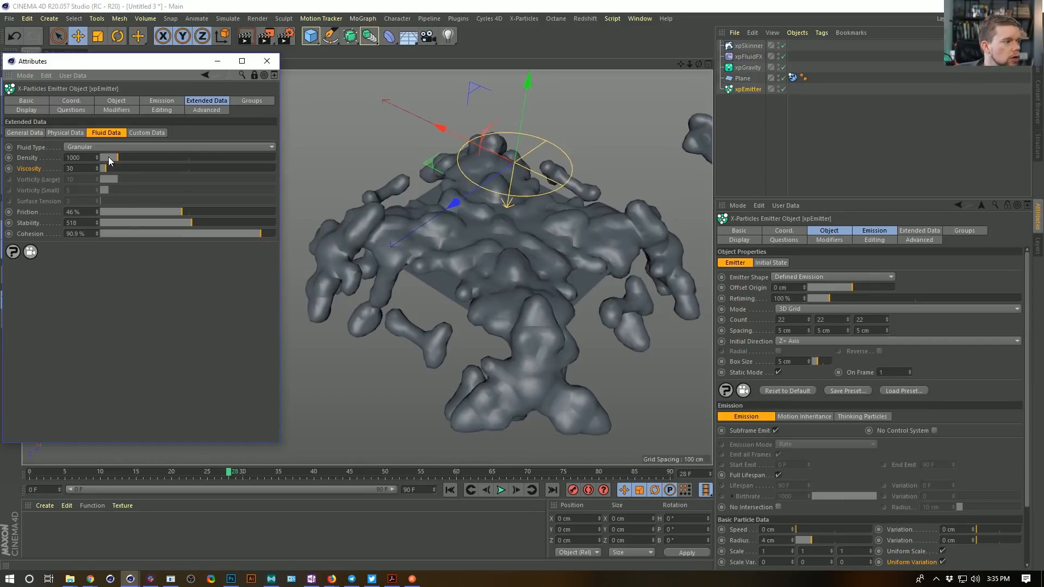
{"action": "left_click_drag", "start_coordinate": [107, 158], "coordinate": [100, 158]}
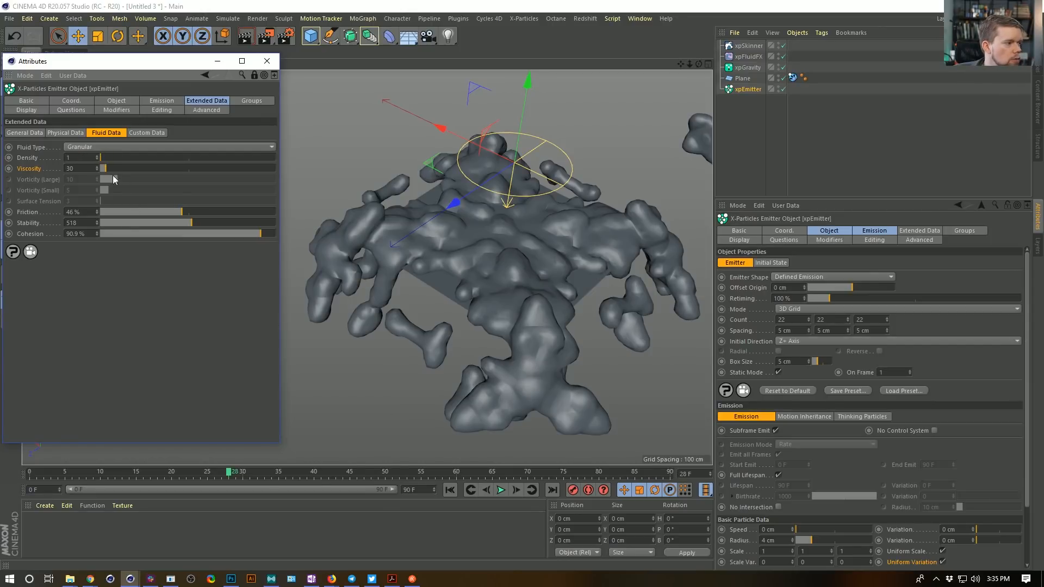
{"action": "left_click", "coordinate": [102, 158]}
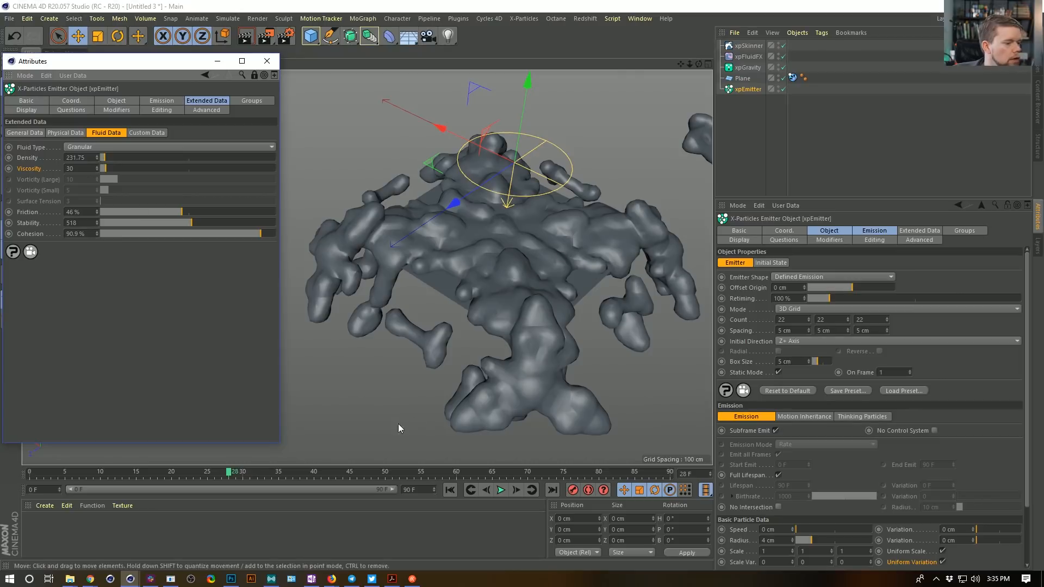
Replay the simulation from the start with the lower Density and stop it at frame 17.
{"action": "left_click", "coordinate": [448, 491]}
{"action": "left_click", "coordinate": [502, 491]}
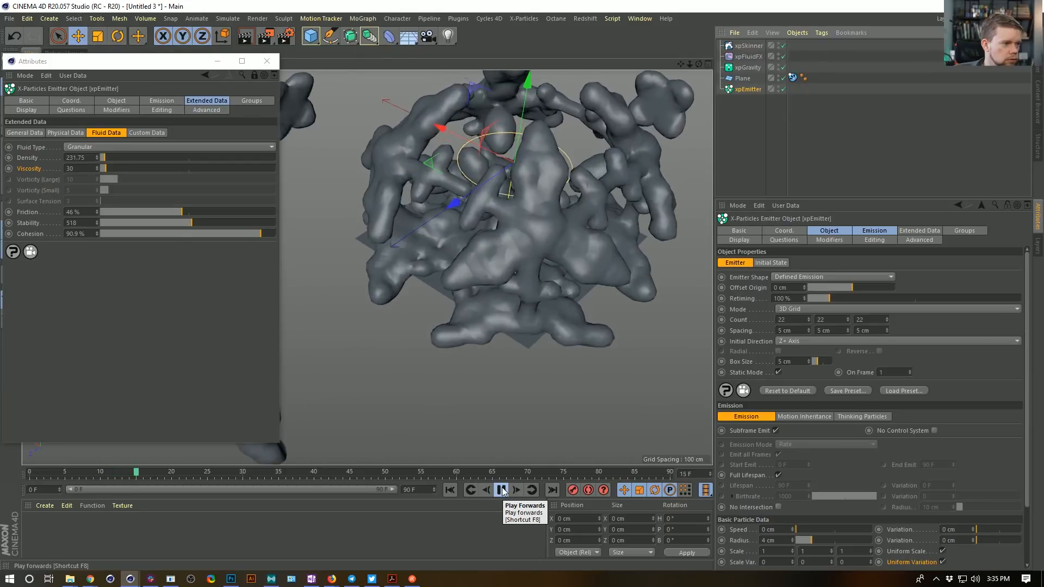
{"action": "left_click", "coordinate": [502, 490]}
Set the emitter's fluid Density to 11111 and replay the simulation from the start, stopping at frame 10.
{"action": "left_click", "coordinate": [90, 158]}
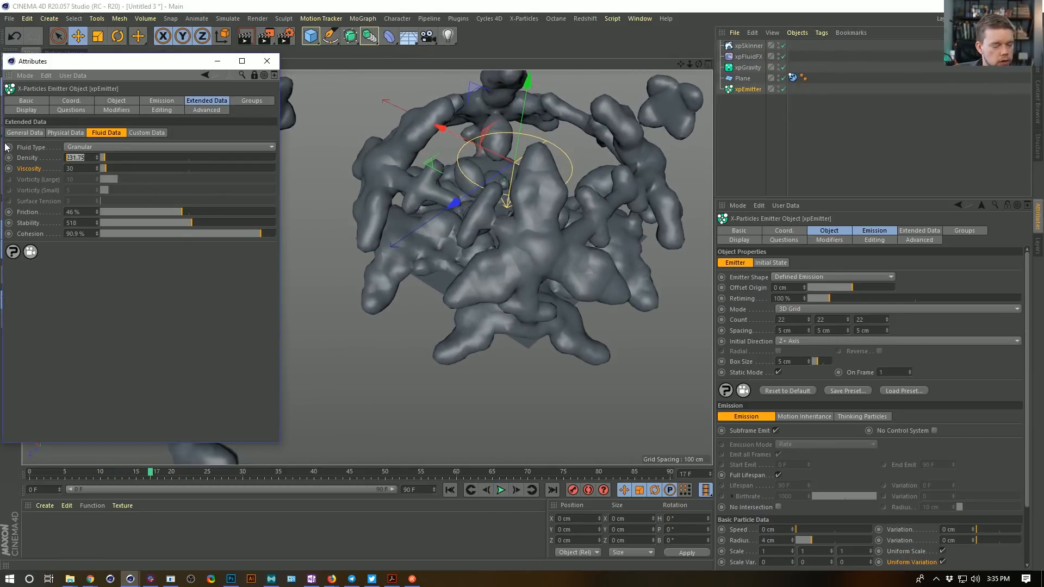
{"action": "type", "text": "11111"}
{"action": "key", "text": "Return"}
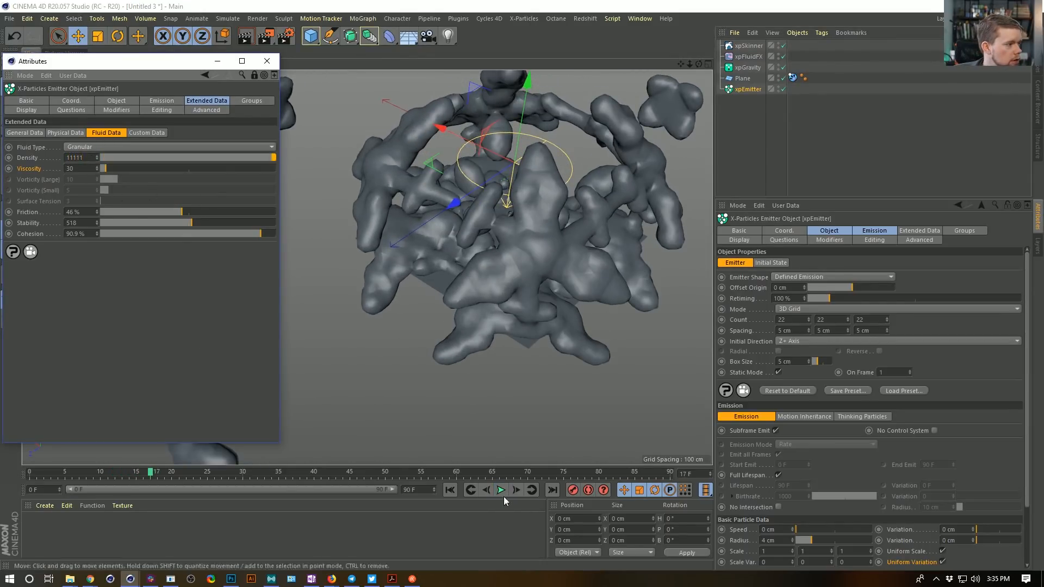
{"action": "left_click", "coordinate": [450, 490]}
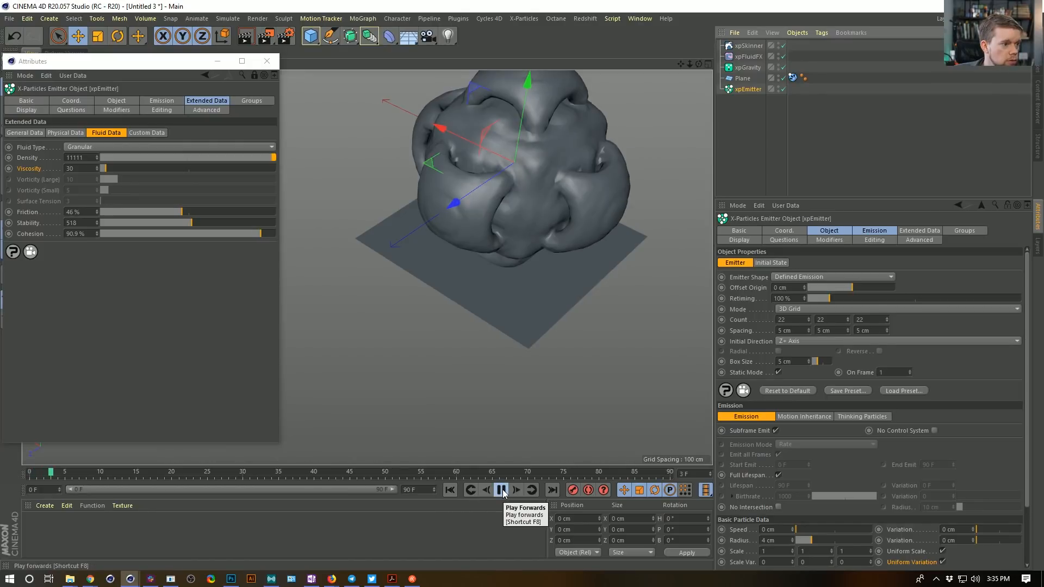
{"action": "left_click", "coordinate": [502, 490]}
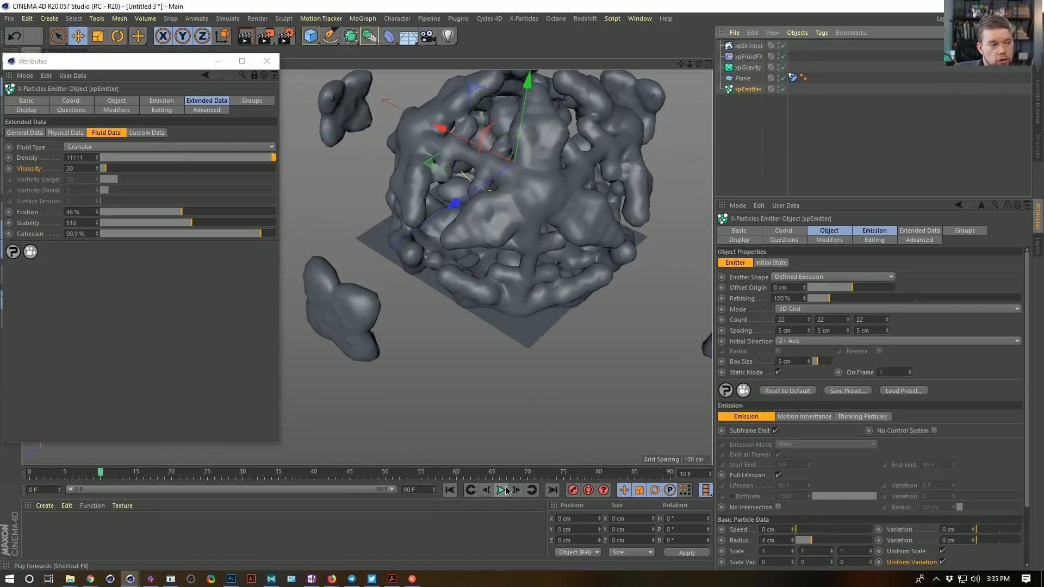
Set Density to 1111 and Viscosity to 767.7, and replay the simulation while viewing the mesh from other angles.
{"action": "left_click", "coordinate": [87, 158]}
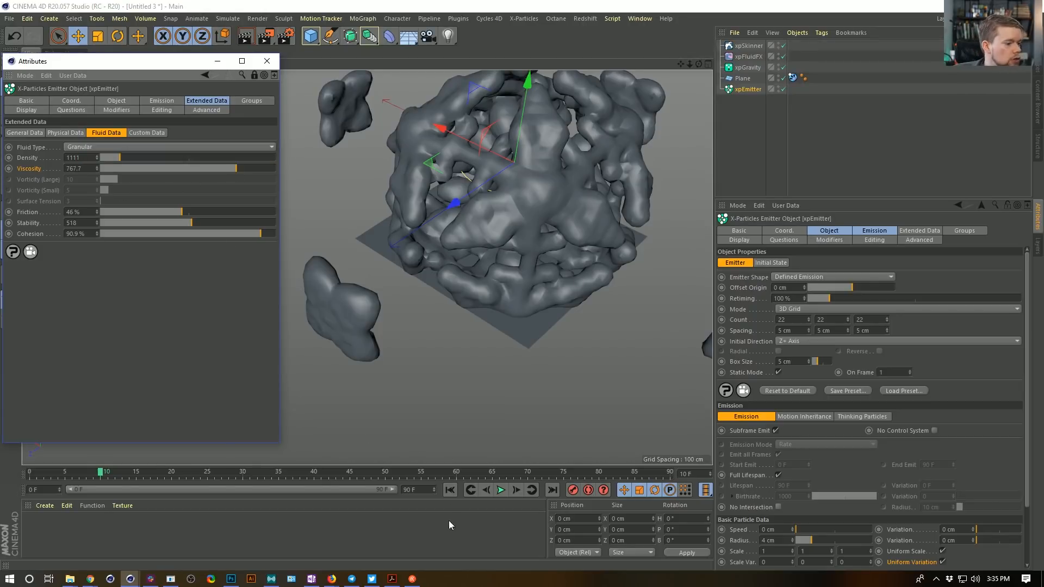
{"action": "left_click", "coordinate": [450, 490]}
{"action": "left_click", "coordinate": [502, 491]}
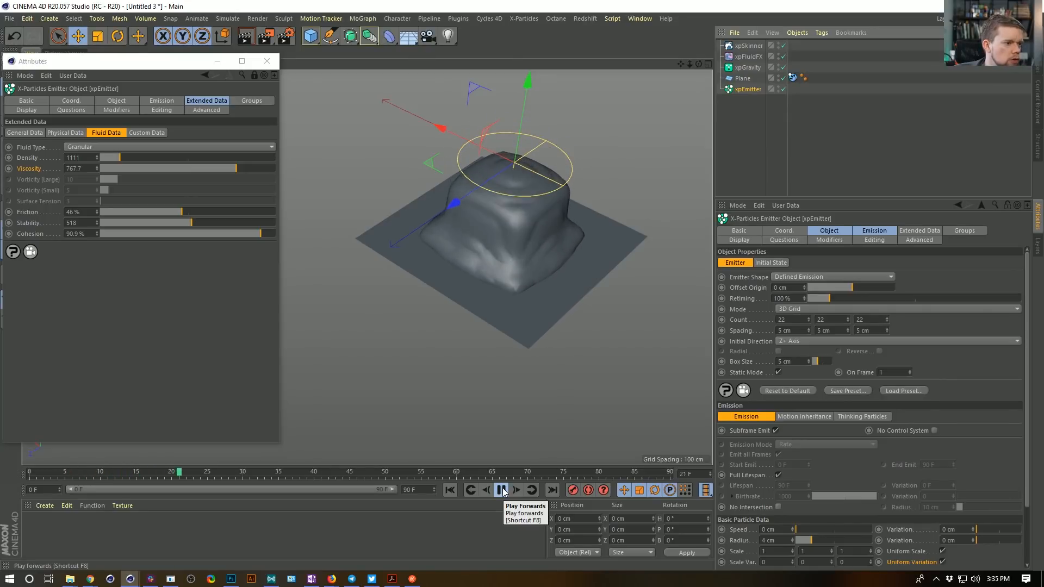
{"action": "left_click_drag", "start_coordinate": [542, 236], "coordinate": [527, 220], "text": "alt"}
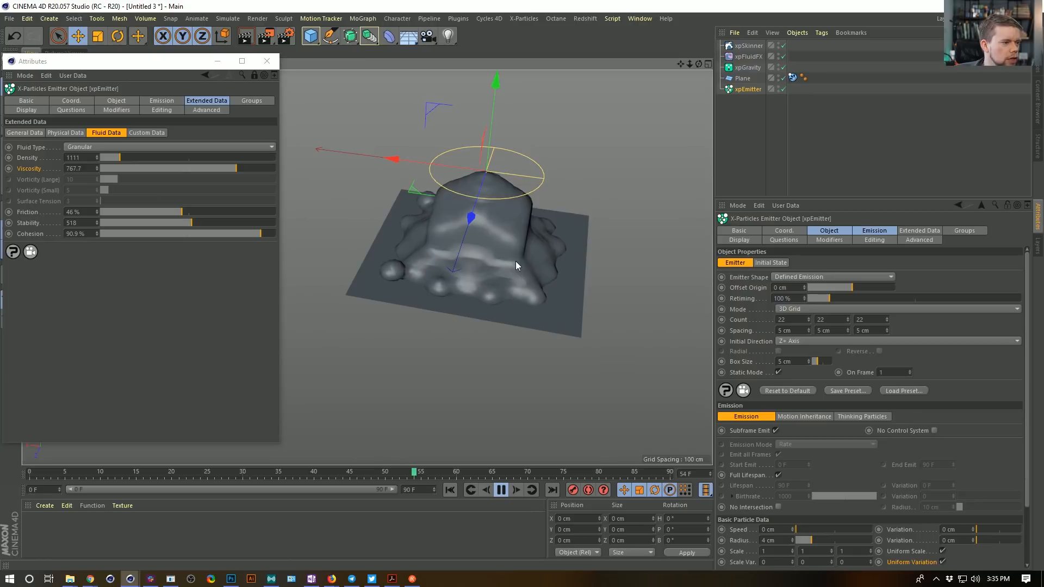
{"action": "left_click_drag", "start_coordinate": [490, 242], "coordinate": [459, 243], "text": "alt"}
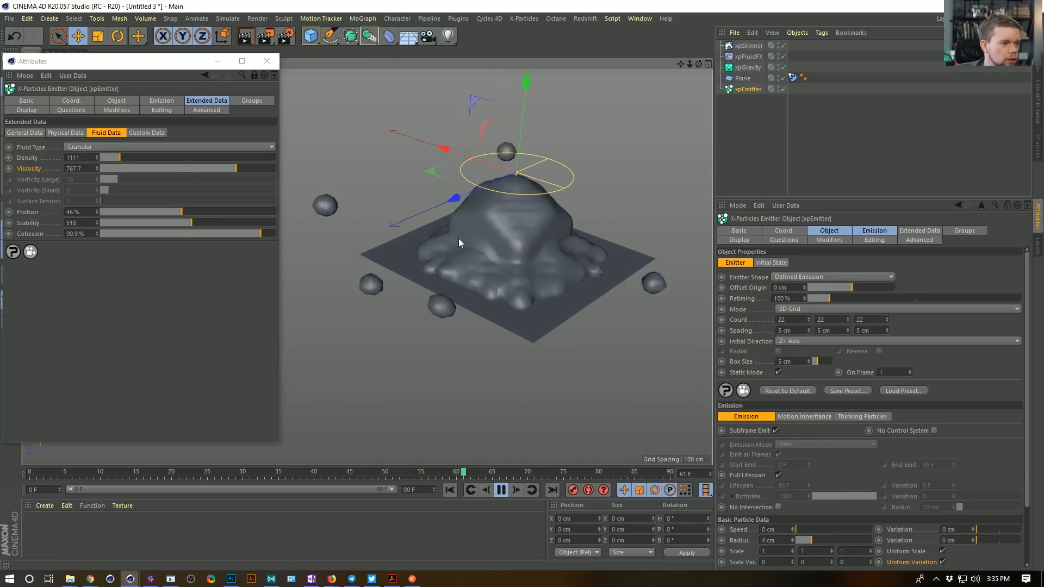
Lower Viscosity to 192.3, replay the simulation briefly and return to the first frame.
{"action": "left_click", "coordinate": [134, 168]}
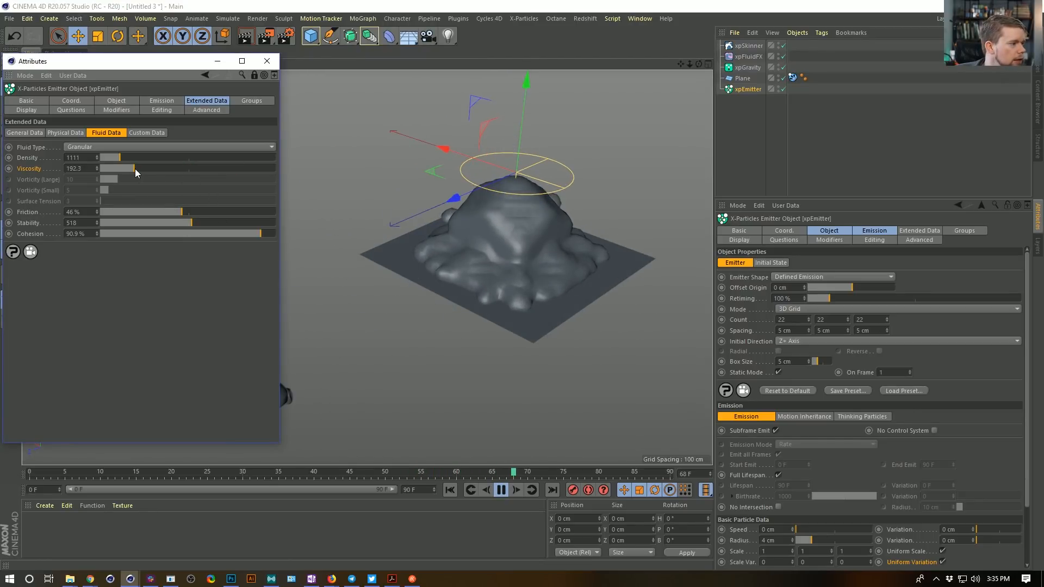
{"action": "left_click", "coordinate": [449, 489]}
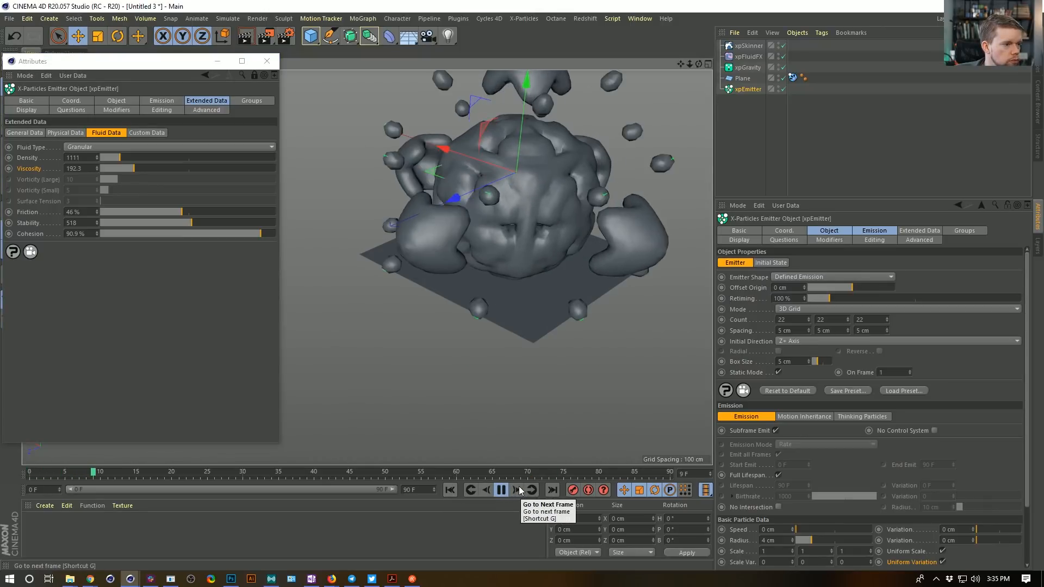
{"action": "left_click", "coordinate": [501, 490]}
{"action": "left_click", "coordinate": [450, 490]}
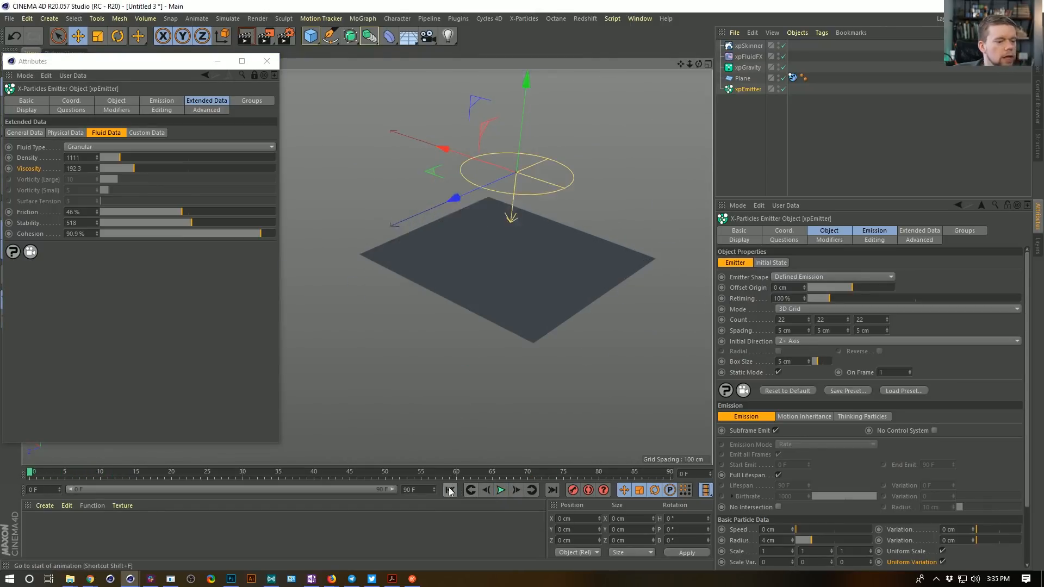
Reduce the emitter's particle Radius to 2 cm and play the simulation to frame 35.
{"action": "left_click_drag", "start_coordinate": [790, 541], "coordinate": [737, 541]}
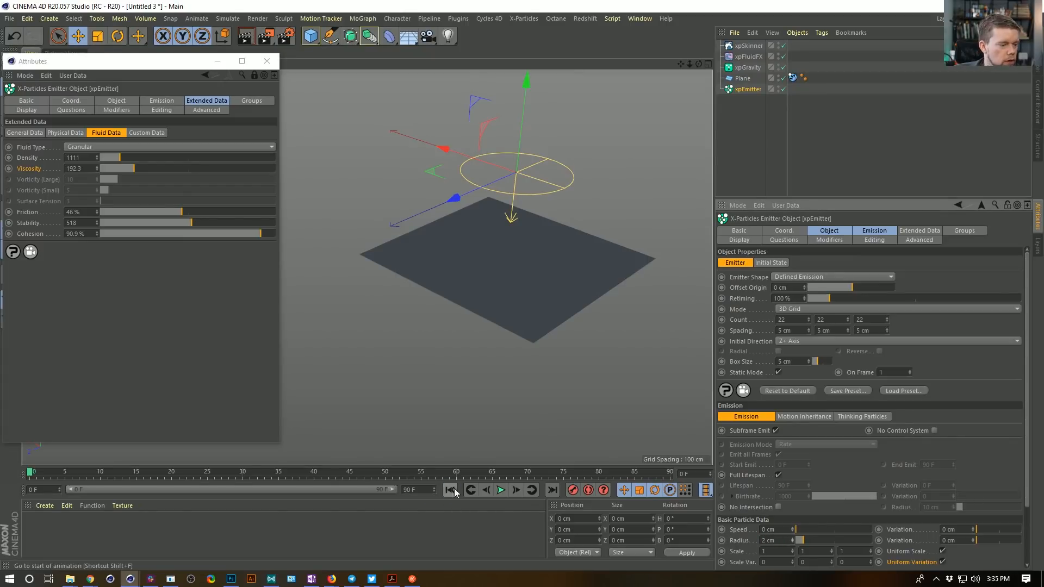
{"action": "left_click", "coordinate": [501, 490]}
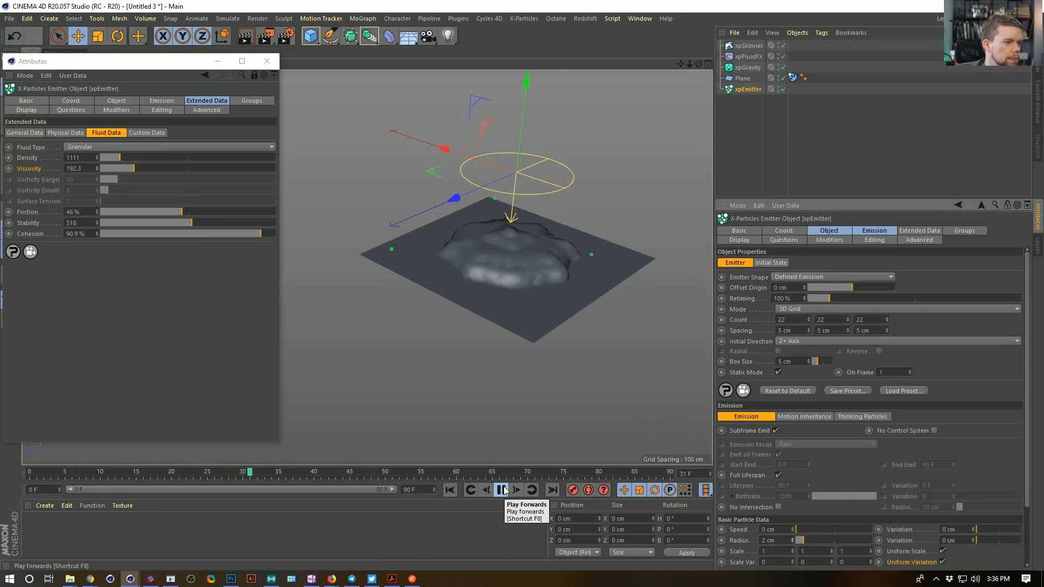
{"action": "left_click", "coordinate": [502, 491]}
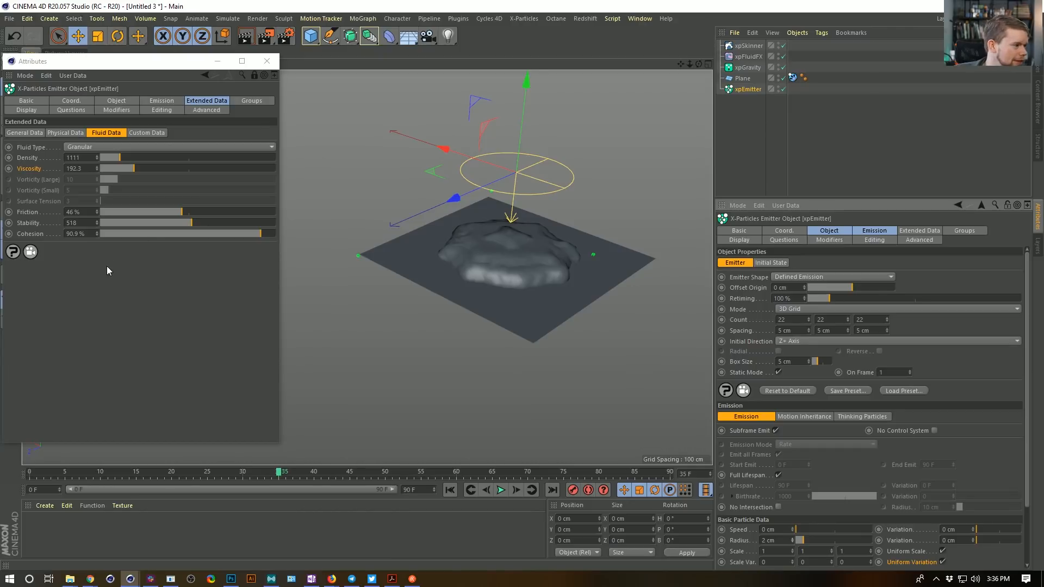
Try the granular Friction at 100% and at 2%, replaying the simulation from the start each time.
{"action": "left_click_drag", "start_coordinate": [182, 213], "coordinate": [294, 216]}
{"action": "left_click", "coordinate": [451, 490]}
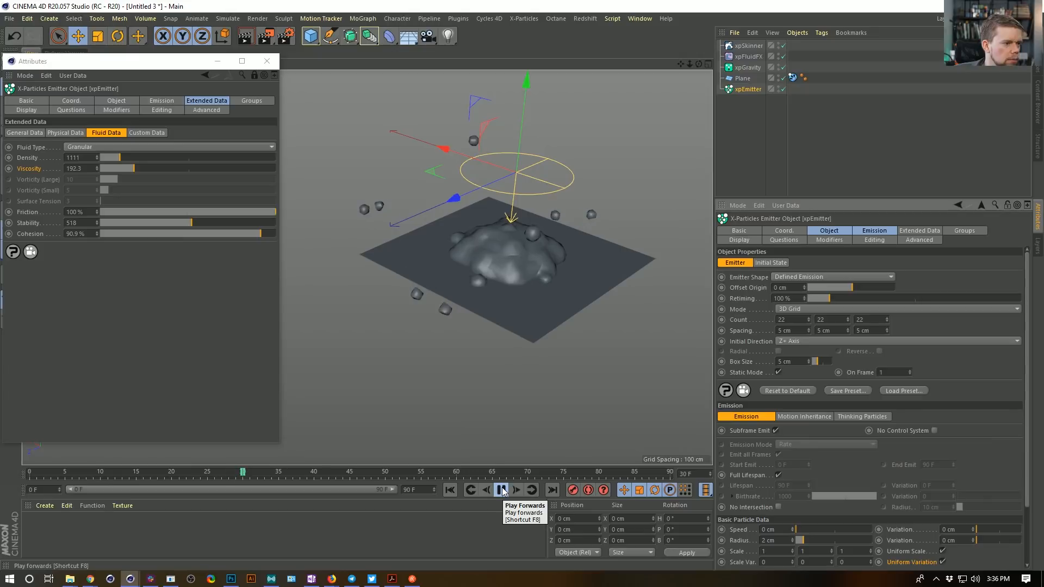
{"action": "left_click", "coordinate": [103, 212]}
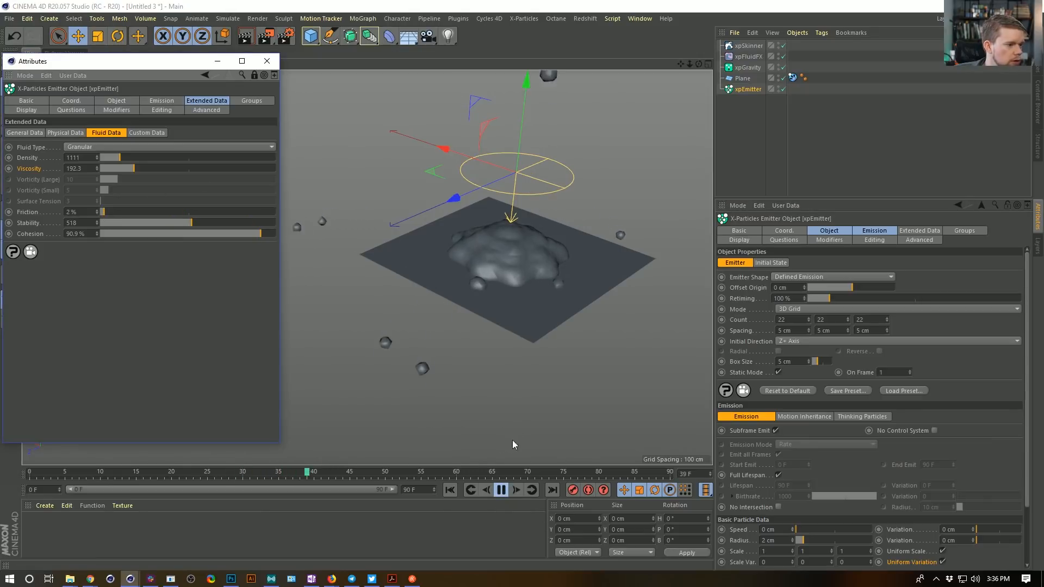
{"action": "left_click", "coordinate": [450, 491]}
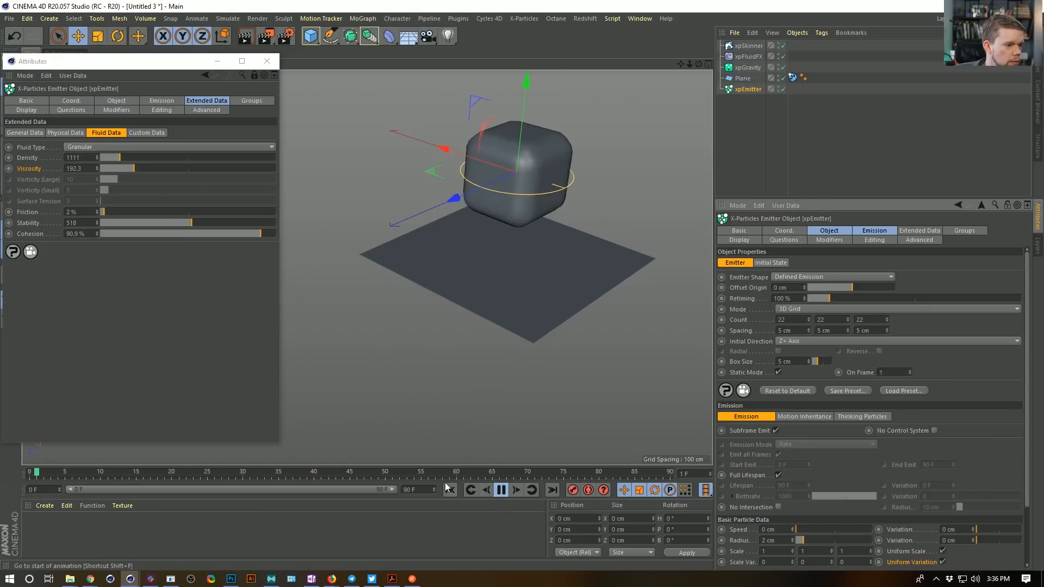
{"action": "left_click", "coordinate": [501, 490]}
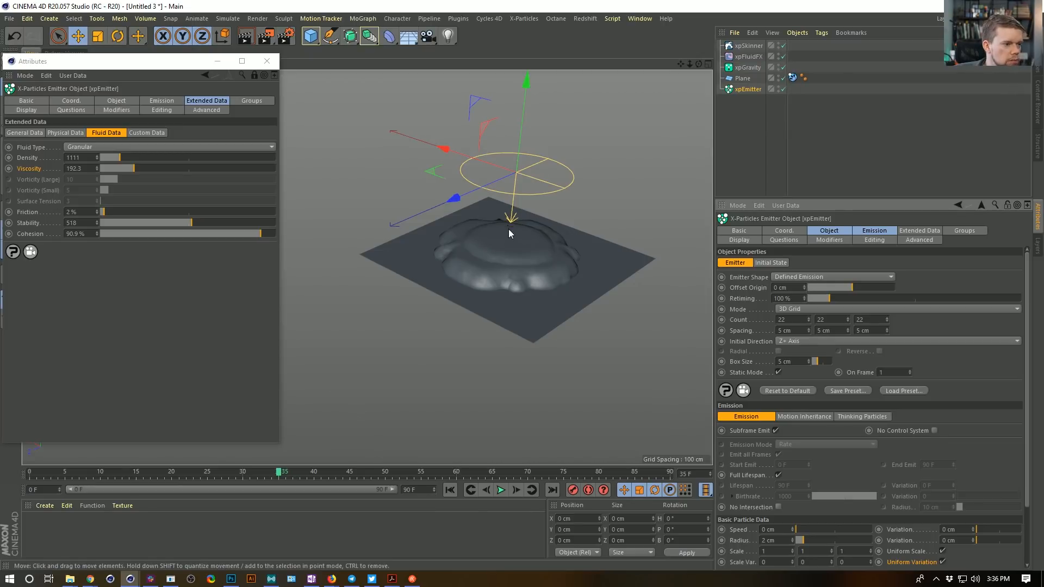
Raise Friction to 1010%, replay the simulation to frame 33 and view the mesh from another angle.
{"action": "left_click_drag", "start_coordinate": [218, 214], "coordinate": [278, 213]}
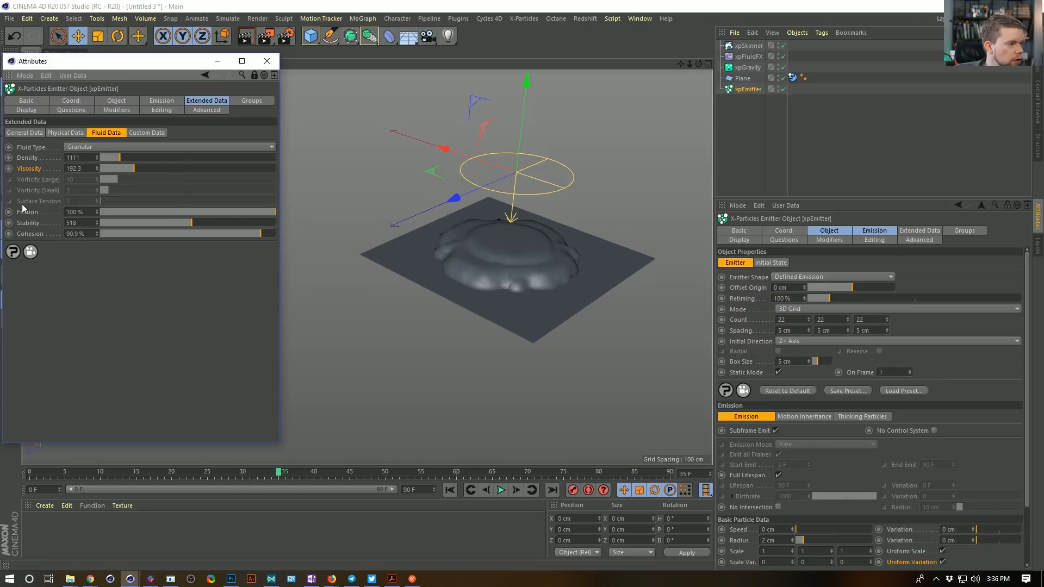
{"action": "left_click", "coordinate": [453, 492]}
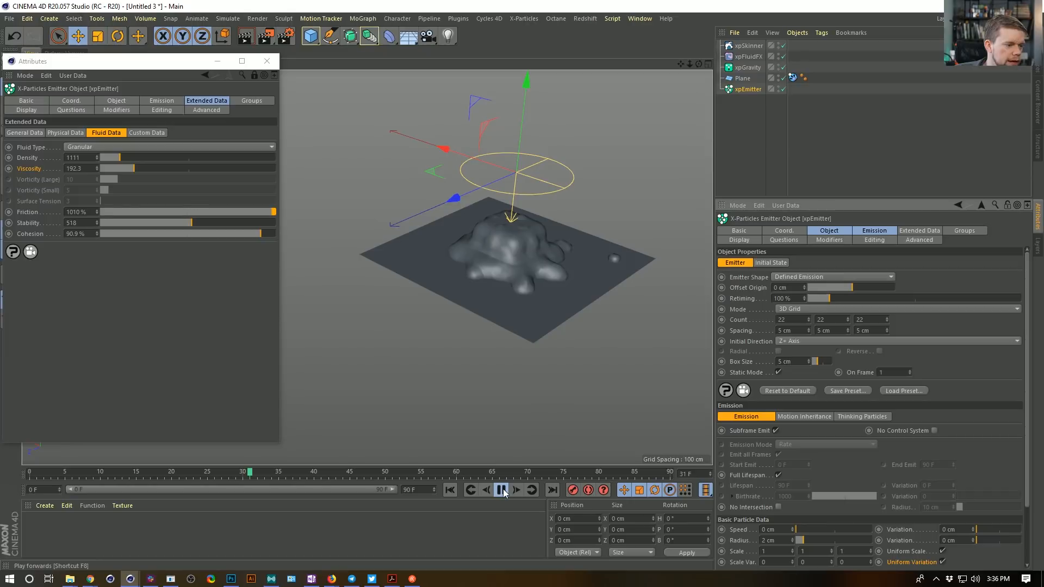
{"action": "left_click_drag", "start_coordinate": [523, 230], "coordinate": [481, 263], "text": "alt"}
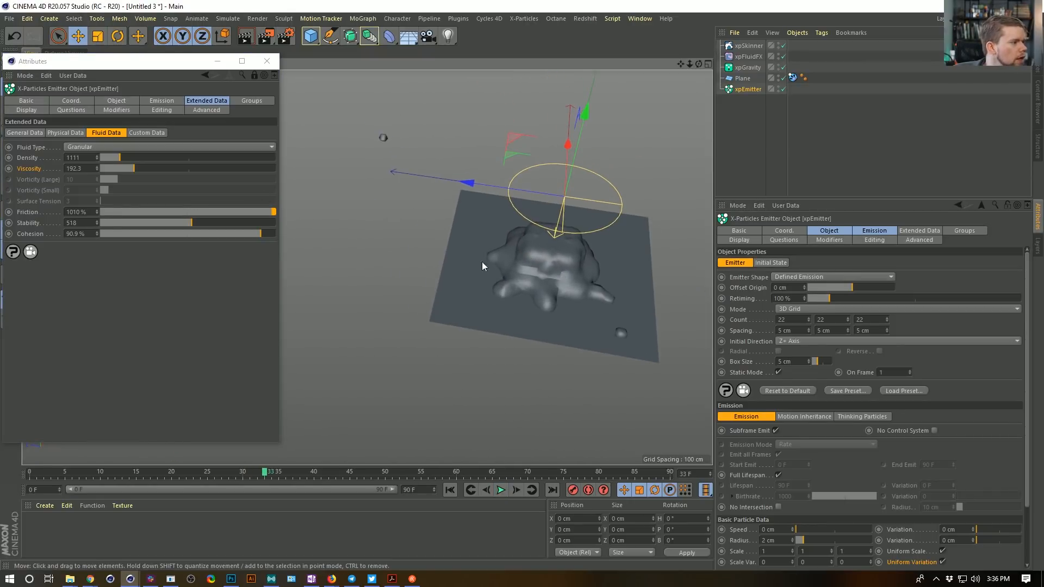
Set Friction to 200%, lower Cohesion to 3.8% and reset Viscosity to its default.
{"action": "left_click", "coordinate": [116, 235]}
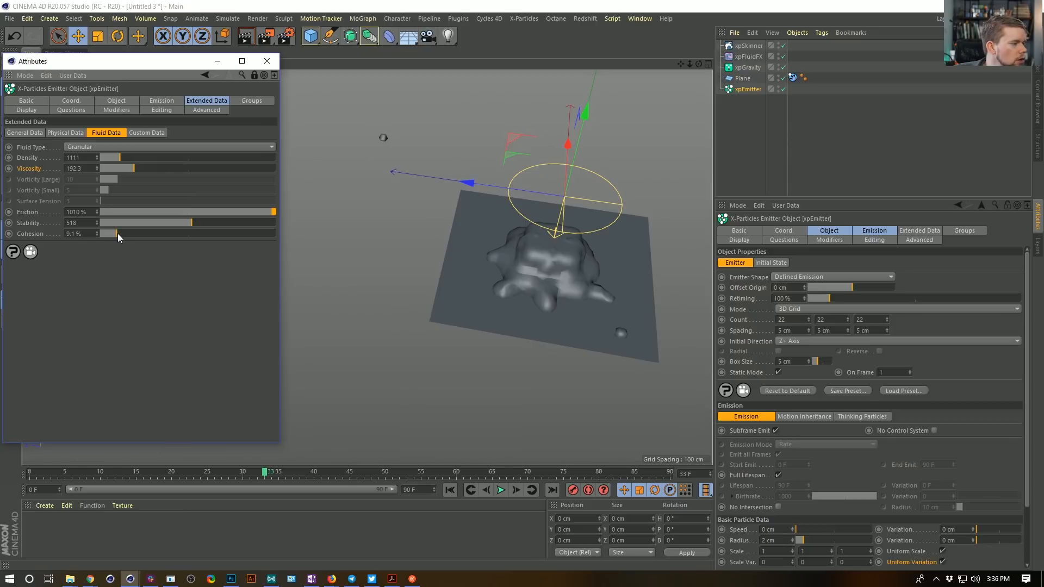
{"action": "left_click_drag", "start_coordinate": [157, 213], "coordinate": [454, 223]}
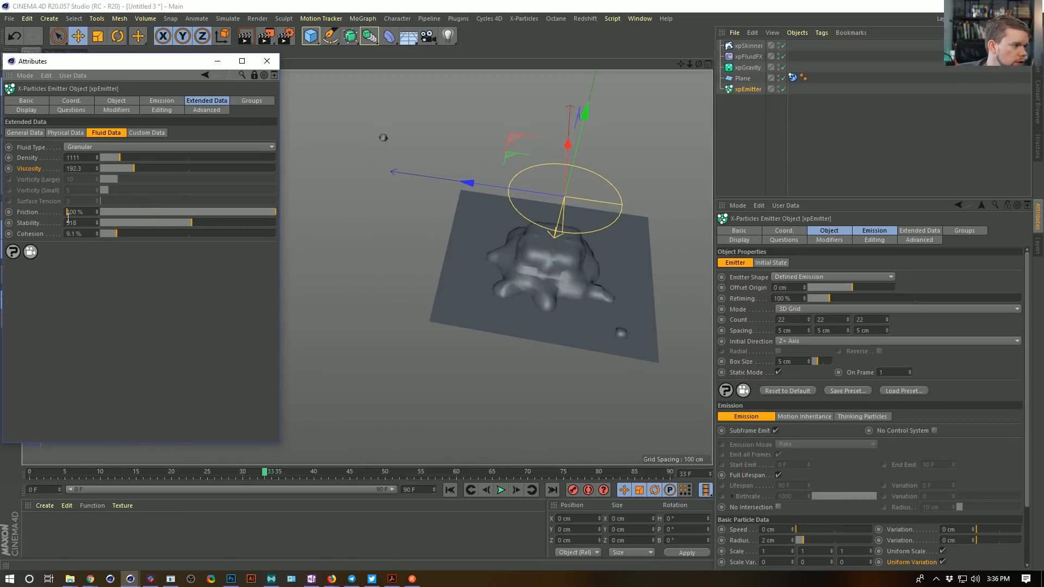
{"action": "left_click", "coordinate": [122, 287]}
{"action": "right_click", "coordinate": [47, 173]}
{"action": "left_click", "coordinate": [28, 169]}
{"action": "right_click", "coordinate": [28, 167]}
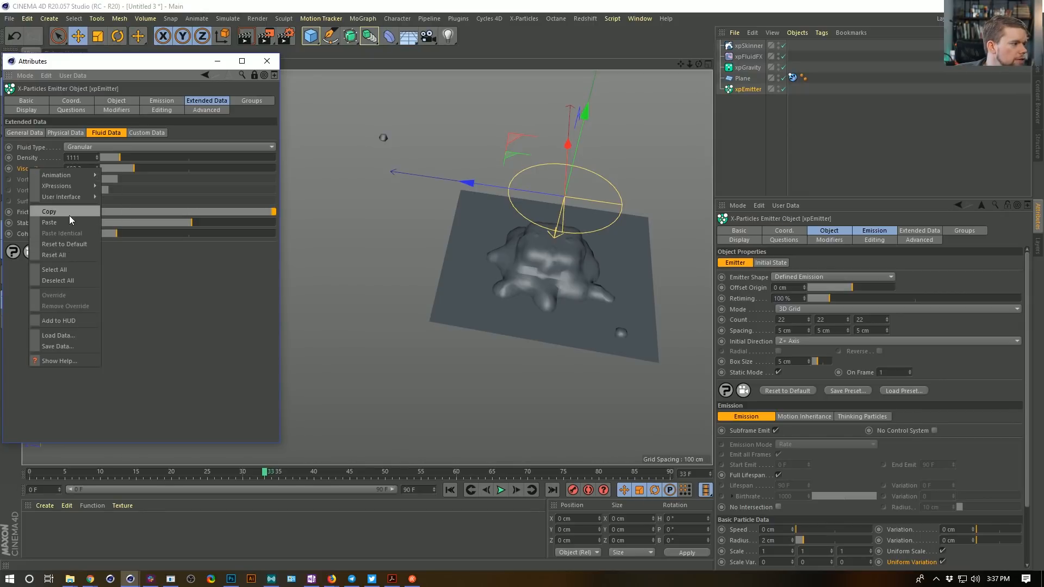
{"action": "left_click", "coordinate": [77, 244]}
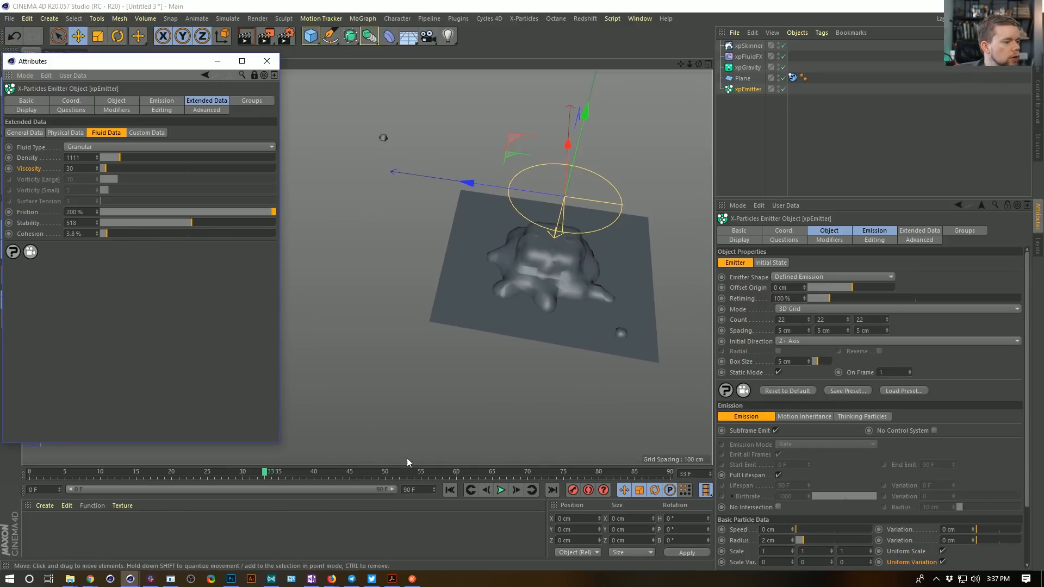
Replay the simulation from the start with the low Cohesion and stop it at frame 40.
{"action": "left_click", "coordinate": [450, 490]}
{"action": "left_click", "coordinate": [501, 490]}
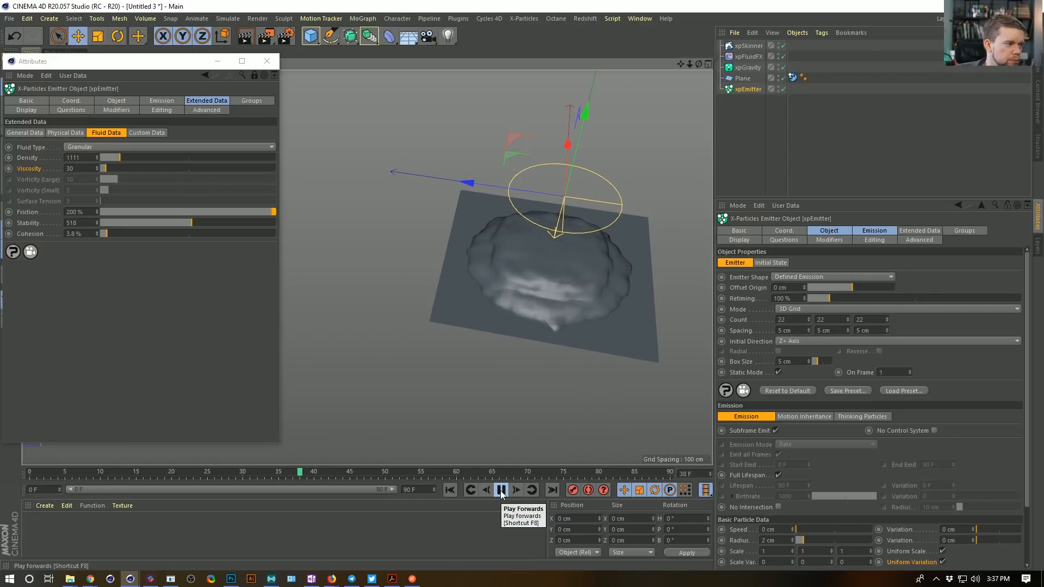
{"action": "left_click", "coordinate": [502, 492]}
Raise Cohesion to 100%, replay the simulation to frame 24 and view the mesh from a lower angle.
{"action": "left_click", "coordinate": [228, 234]}
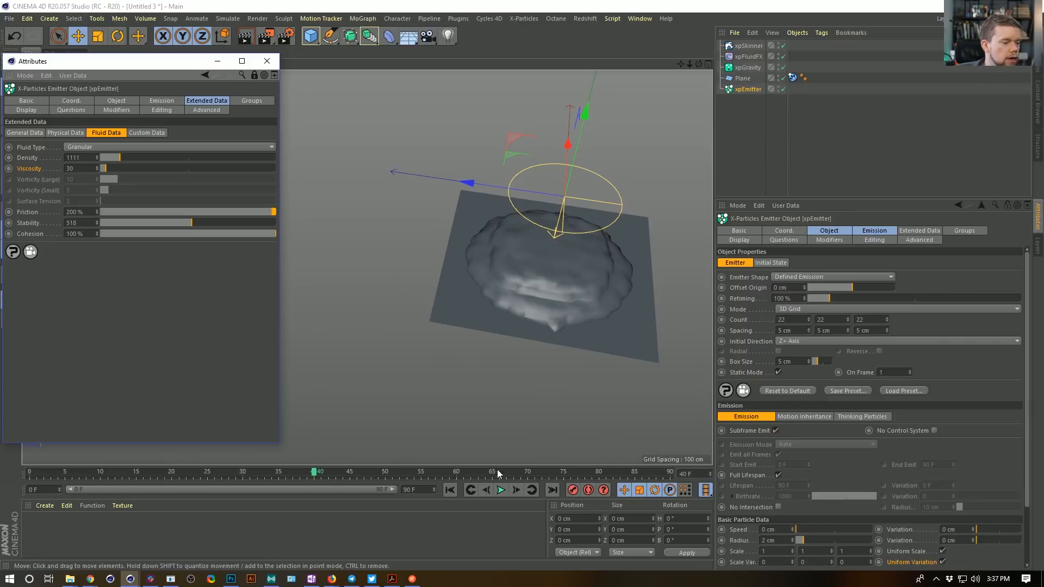
{"action": "left_click", "coordinate": [449, 490]}
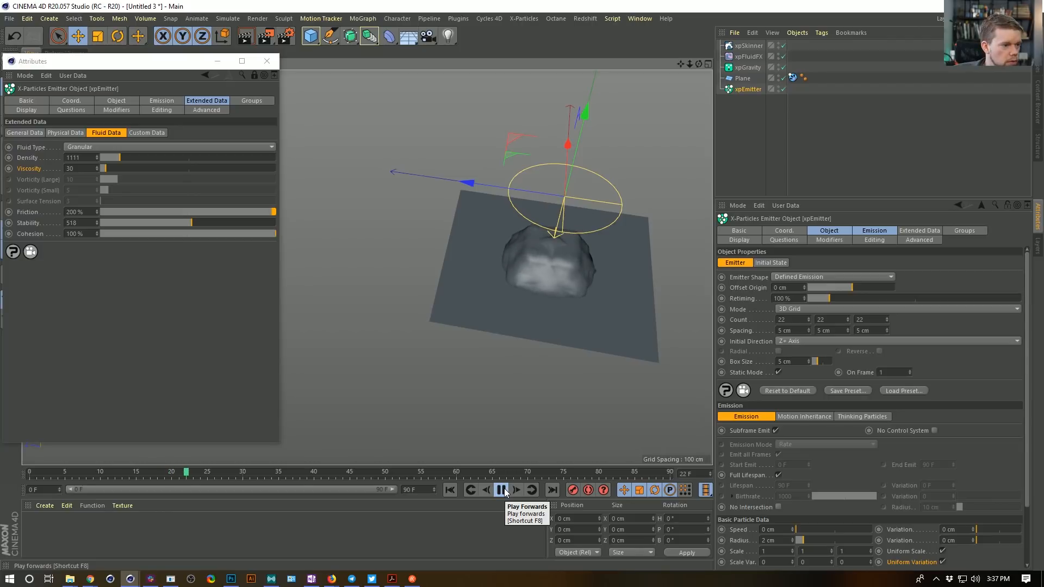
{"action": "left_click", "coordinate": [505, 492]}
{"action": "left_click_drag", "start_coordinate": [552, 278], "coordinate": [533, 241], "text": "alt"}
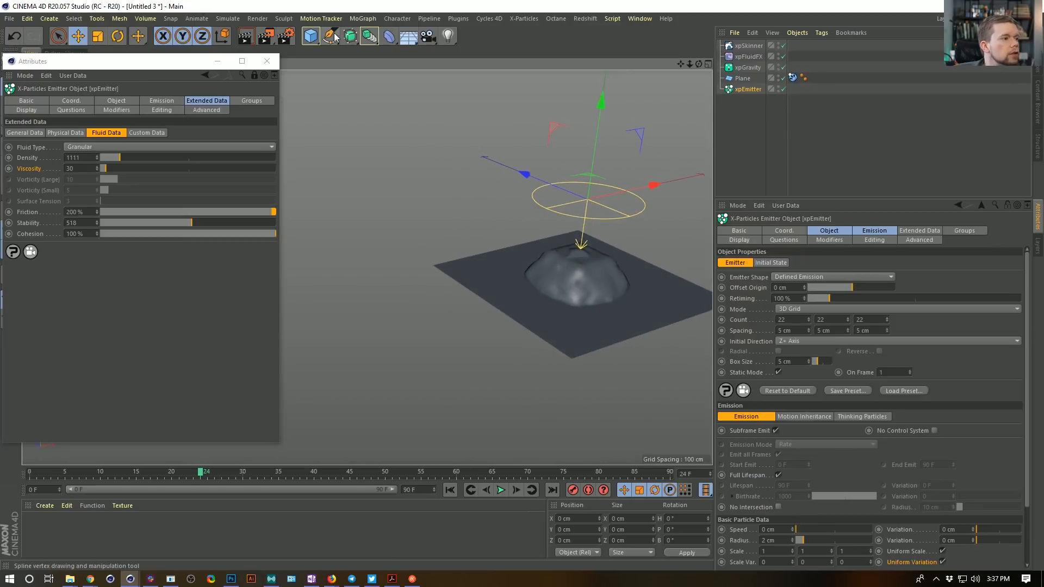
Add a Cube primitive and tilt it to a bank rotation of 45°.
{"action": "left_click", "coordinate": [315, 37]}
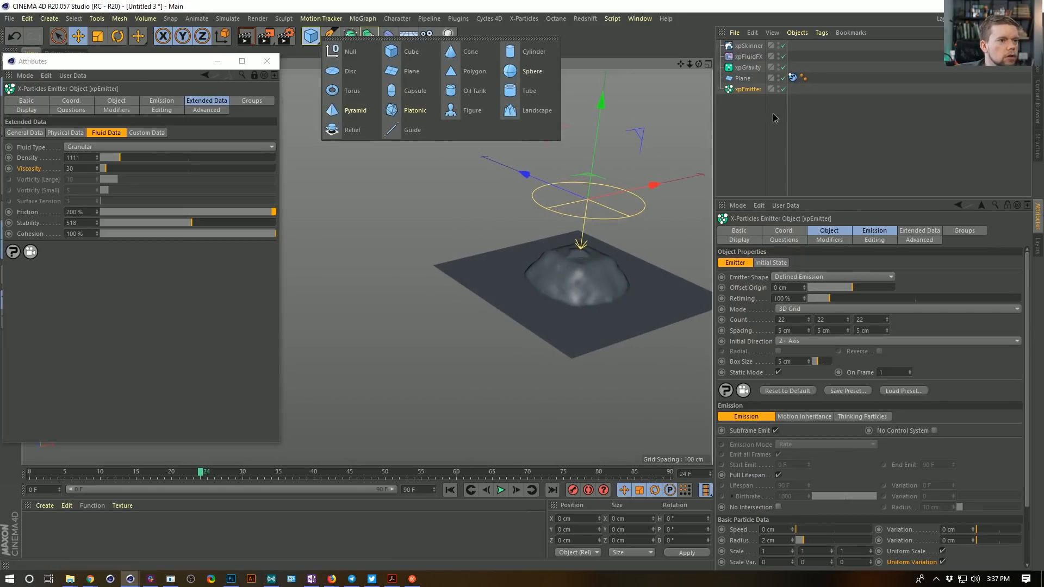
{"action": "left_click", "coordinate": [412, 52]}
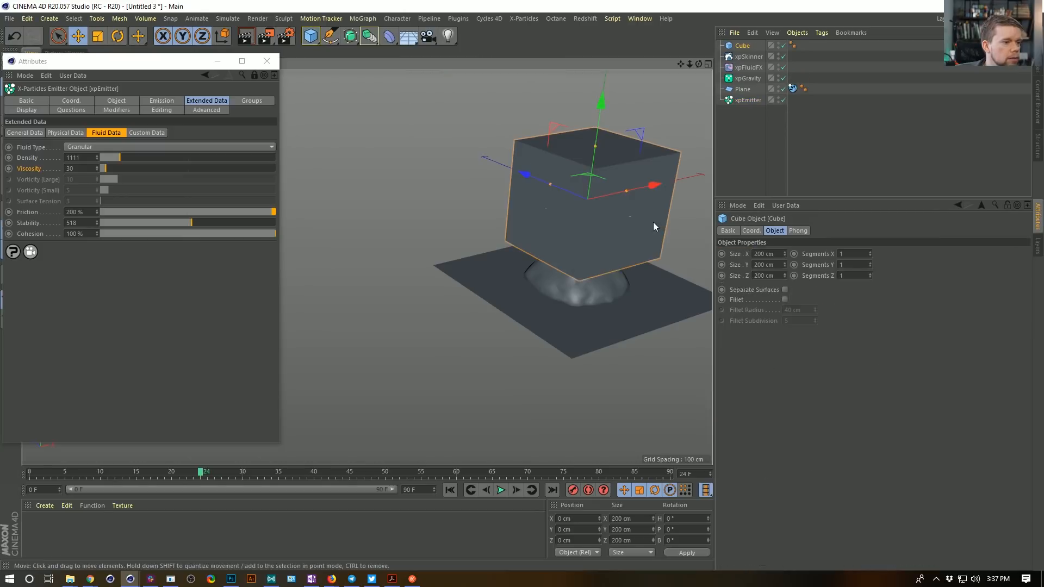
{"action": "key", "text": "r"}
{"action": "left_click_drag", "start_coordinate": [567, 156], "coordinate": [545, 221]}
{"action": "double_click", "coordinate": [674, 541]}
{"action": "type", "text": "45"}
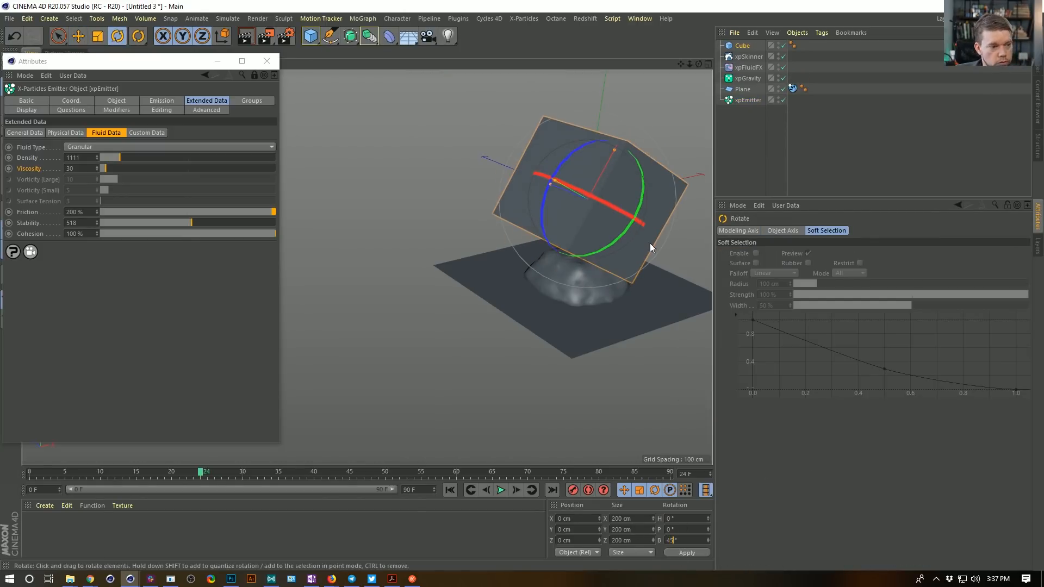
{"action": "left_click", "coordinate": [683, 553]}
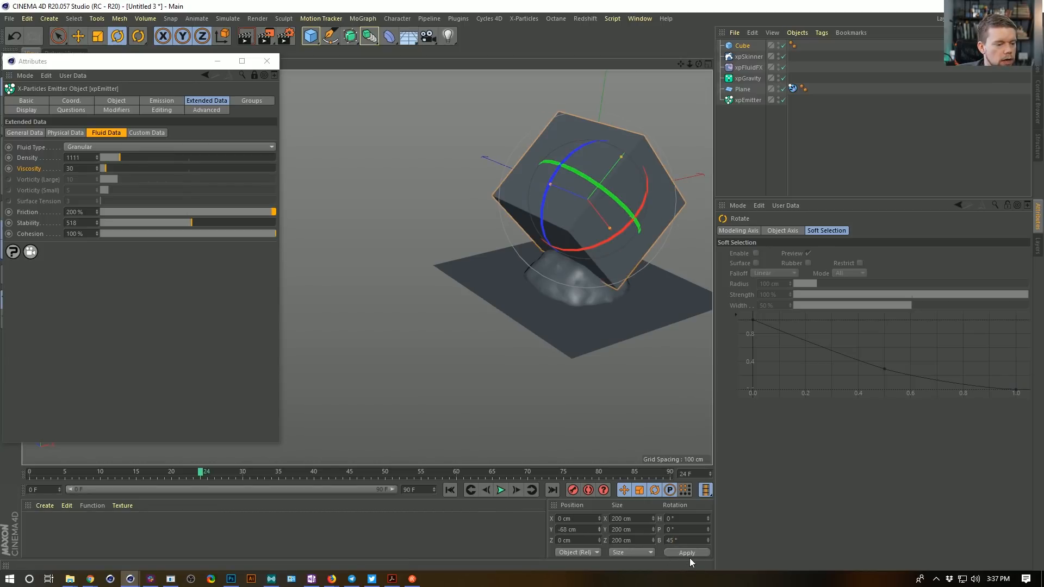
Lower the cube to about Y -247.75 cm so its edge crosses the plane, and copy the Plane's xpCollider tag onto it.
{"action": "left_click", "coordinate": [78, 35]}
{"action": "left_click_drag", "start_coordinate": [599, 103], "coordinate": [611, 235]}
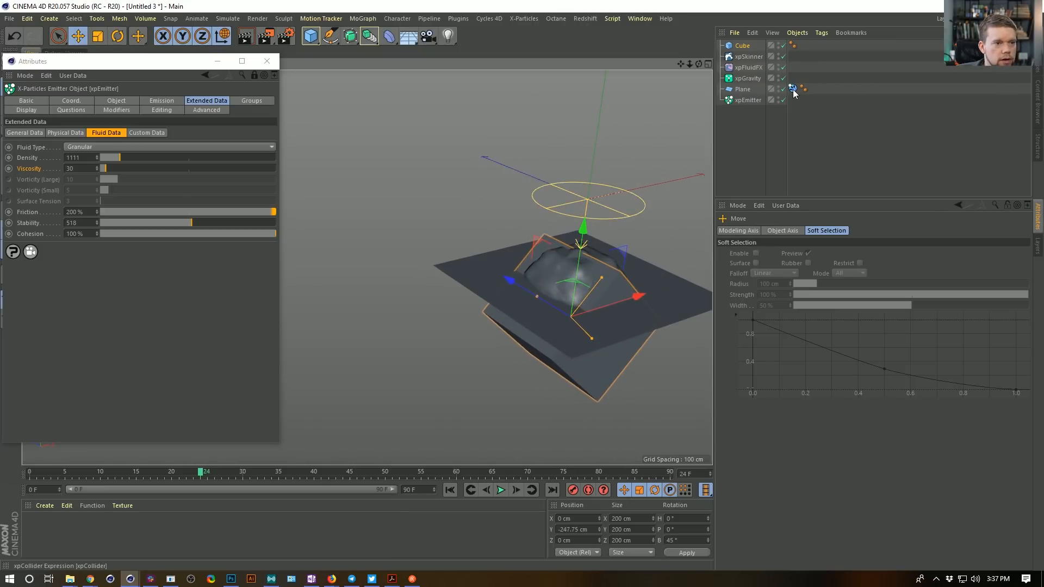
{"action": "left_click_drag", "start_coordinate": [793, 89], "coordinate": [803, 45], "text": "ctrl"}
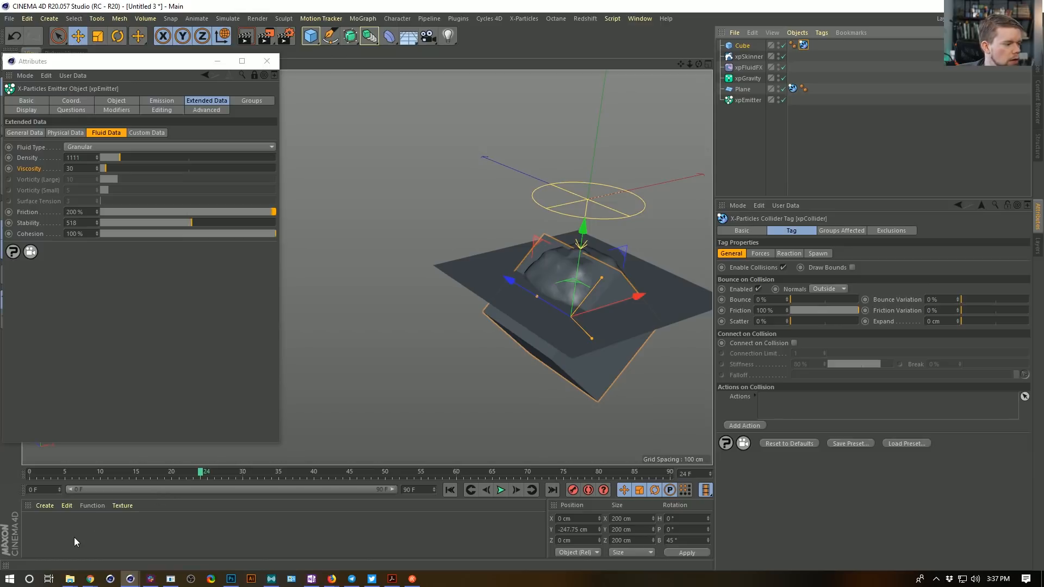
Create a new material, apply it to the xpSkinner mesh and make its colour blue with 100% saturation.
{"action": "double_click", "coordinate": [34, 526]}
{"action": "left_click_drag", "start_coordinate": [554, 268], "coordinate": [556, 270]}
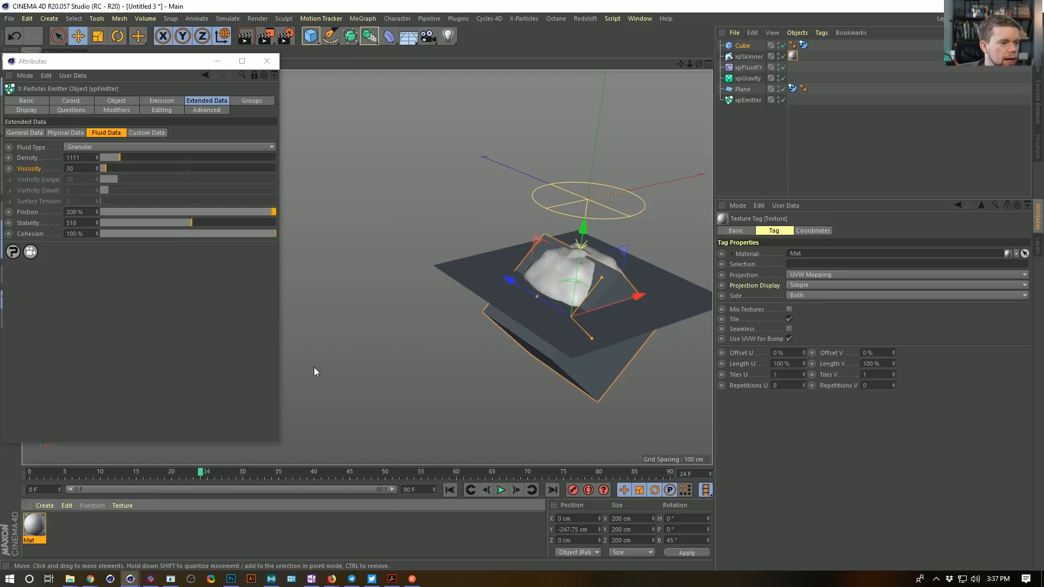
{"action": "double_click", "coordinate": [34, 526]}
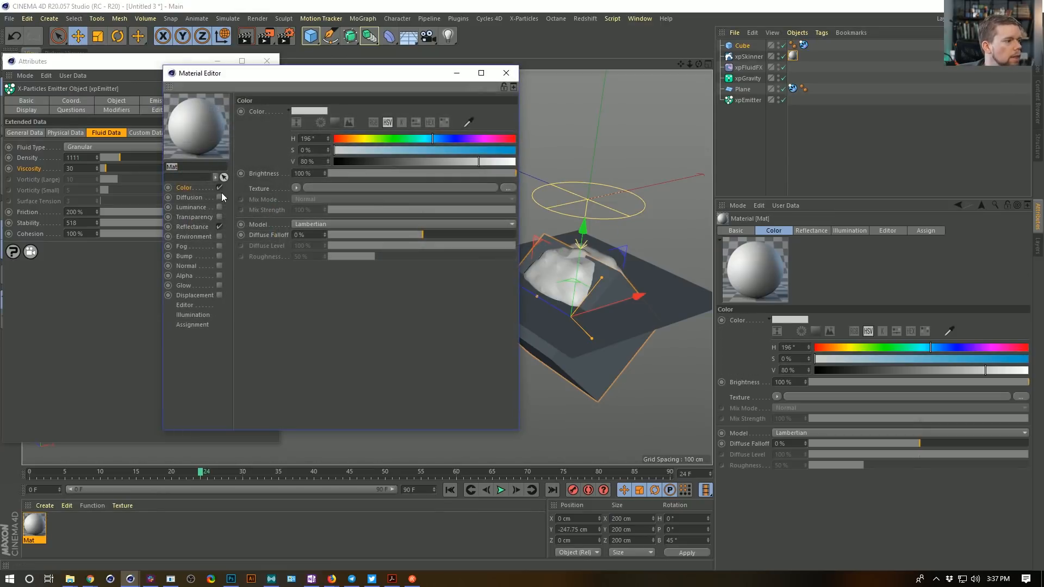
{"action": "left_click_drag", "start_coordinate": [422, 153], "coordinate": [516, 151]}
{"action": "left_click", "coordinate": [504, 76]}
Deselect all objects and play the simulation over the cube from the start to about frame 54 before rewinding it.
{"action": "left_click_drag", "start_coordinate": [611, 197], "coordinate": [348, 272], "text": "alt"}
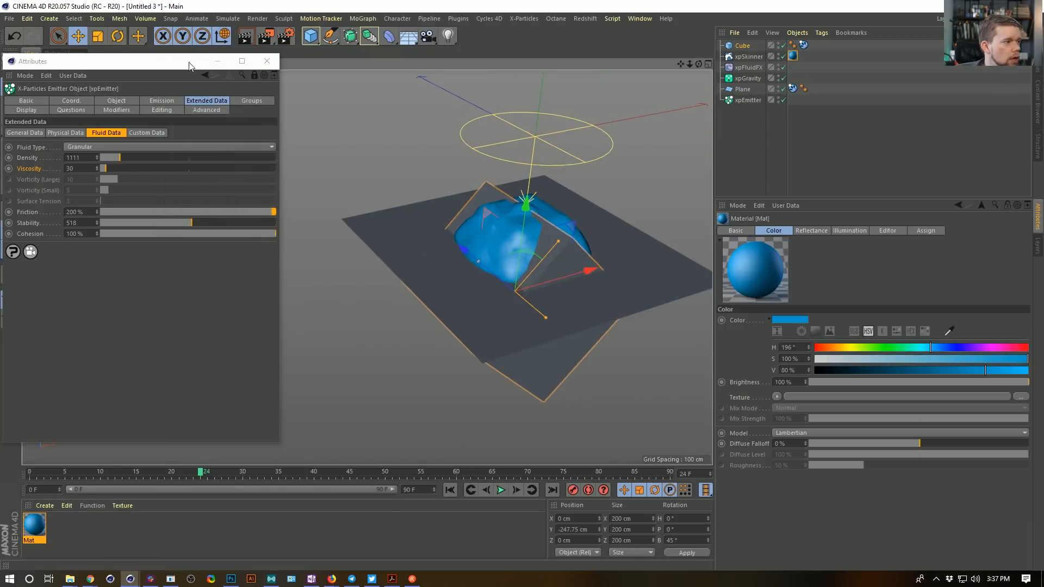
{"action": "left_click_drag", "start_coordinate": [191, 62], "coordinate": [191, 82]}
{"action": "left_click", "coordinate": [128, 65]}
{"action": "left_click", "coordinate": [146, 186]}
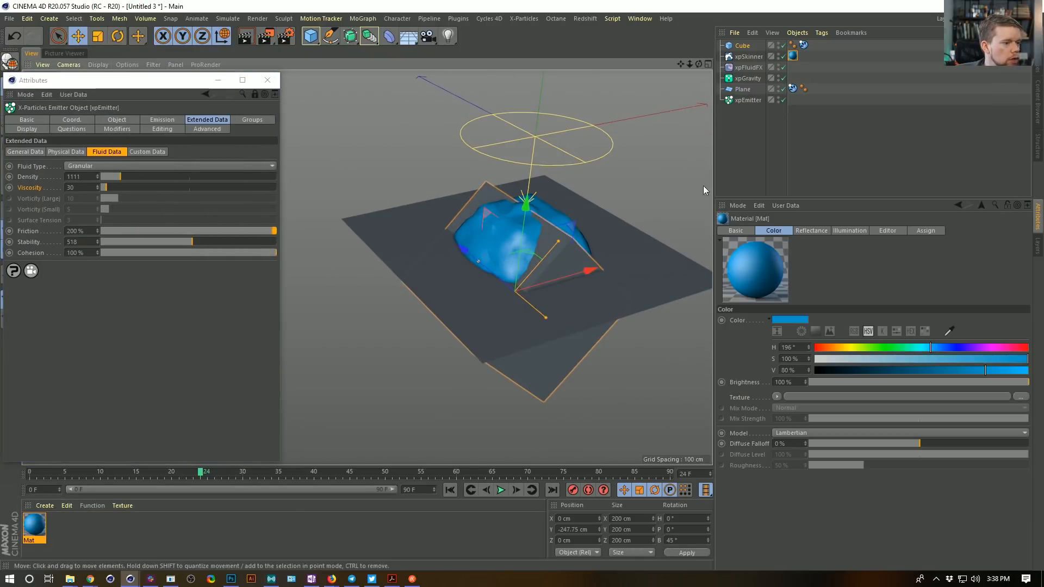
{"action": "left_click", "coordinate": [804, 149]}
{"action": "left_click_drag", "start_coordinate": [626, 250], "coordinate": [488, 284], "text": "alt"}
{"action": "right_click_drag", "start_coordinate": [489, 284], "coordinate": [521, 224], "text": "alt"}
{"action": "left_click", "coordinate": [450, 490]}
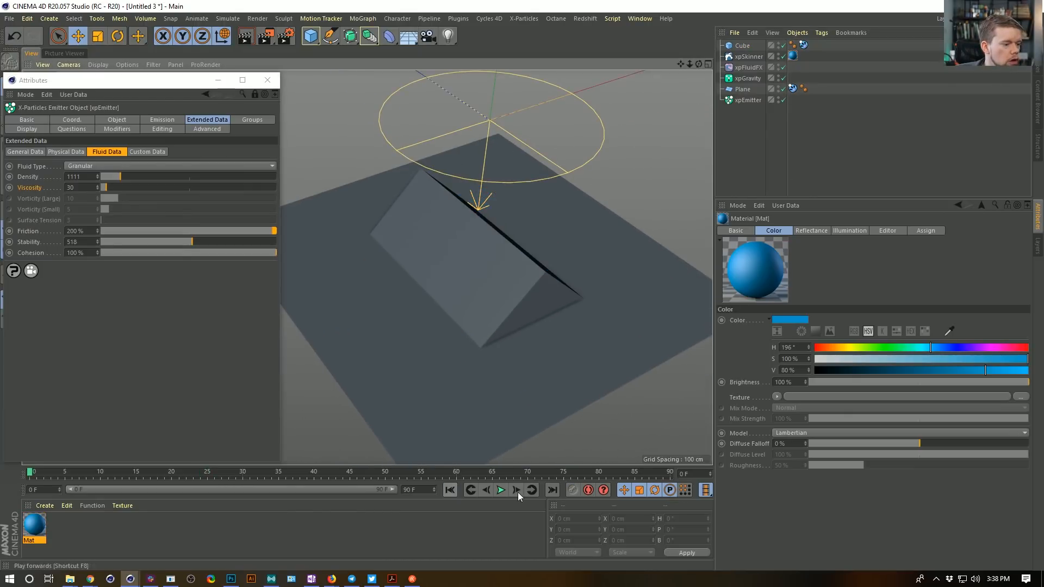
{"action": "left_click", "coordinate": [500, 490]}
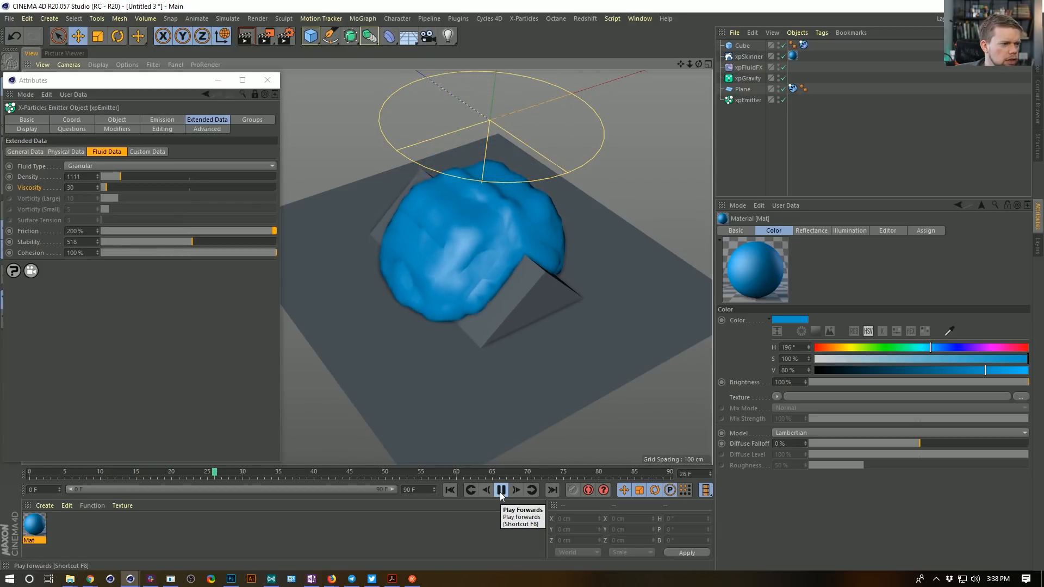
{"action": "left_click_drag", "start_coordinate": [461, 246], "coordinate": [473, 277], "text": "alt"}
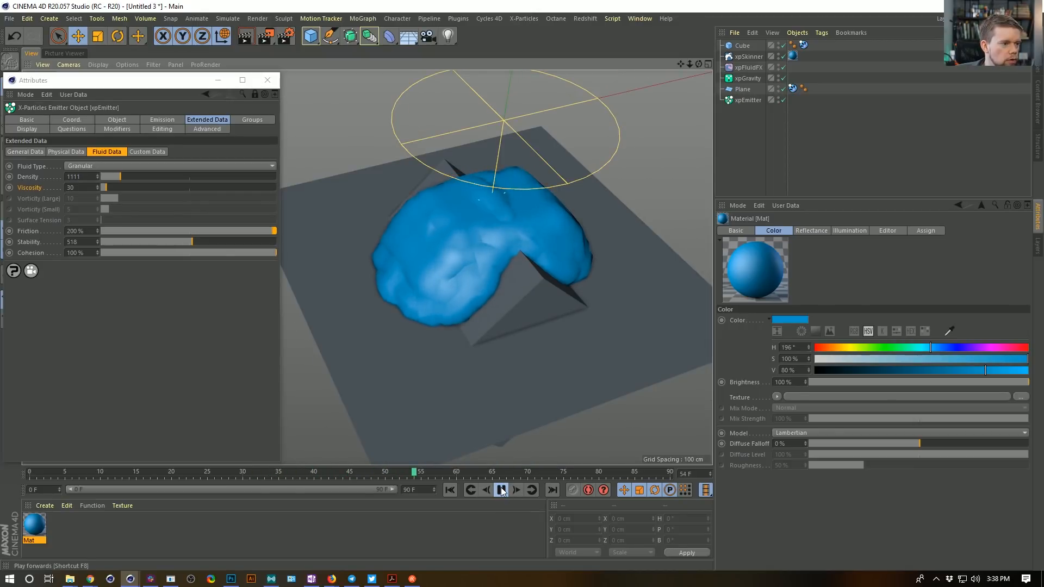
{"action": "left_click", "coordinate": [450, 490]}
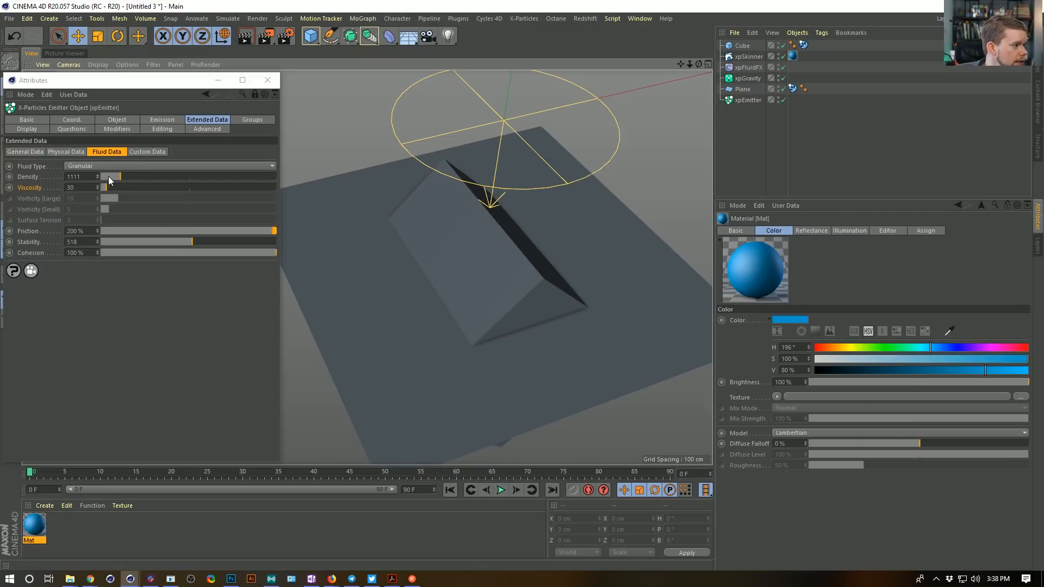
Lower the emitter's Stability to 20 and replay the simulation from the start to about frame 36.
{"action": "left_click", "coordinate": [104, 242]}
{"action": "left_click", "coordinate": [450, 489]}
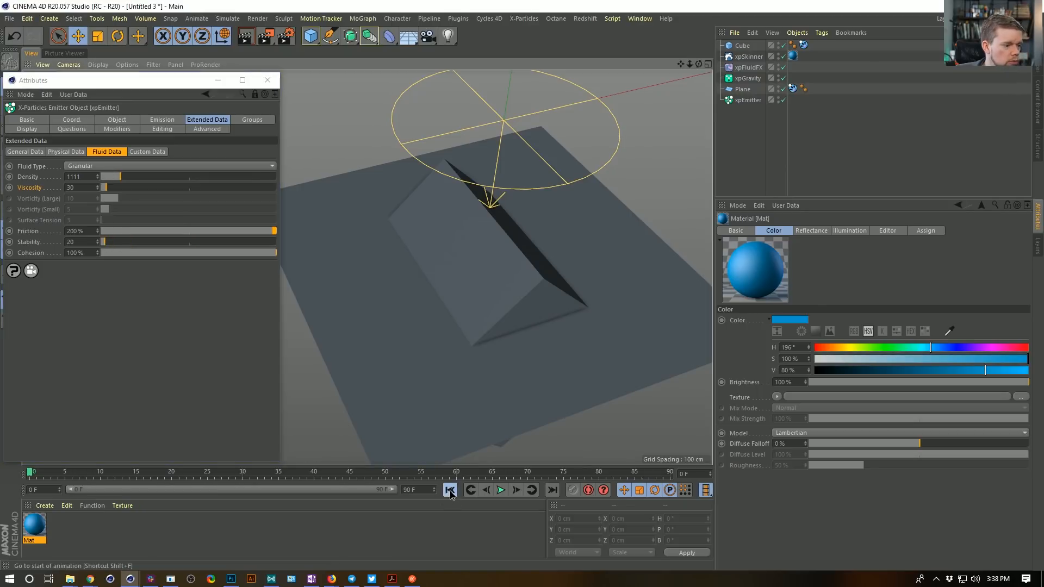
{"action": "left_click", "coordinate": [501, 490]}
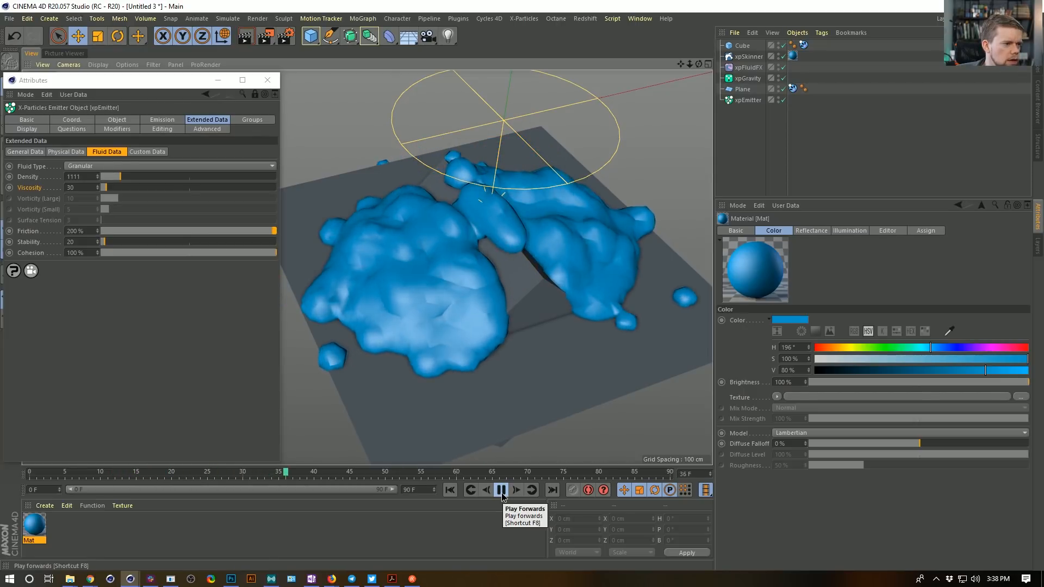
{"action": "left_click", "coordinate": [501, 490]}
{"action": "left_click_drag", "start_coordinate": [524, 269], "coordinate": [428, 252], "text": "alt"}
Replay the Stability 20 simulation twice from the new angle, stopping around frame 30 each time, and return to frame 0.
{"action": "left_click", "coordinate": [453, 492]}
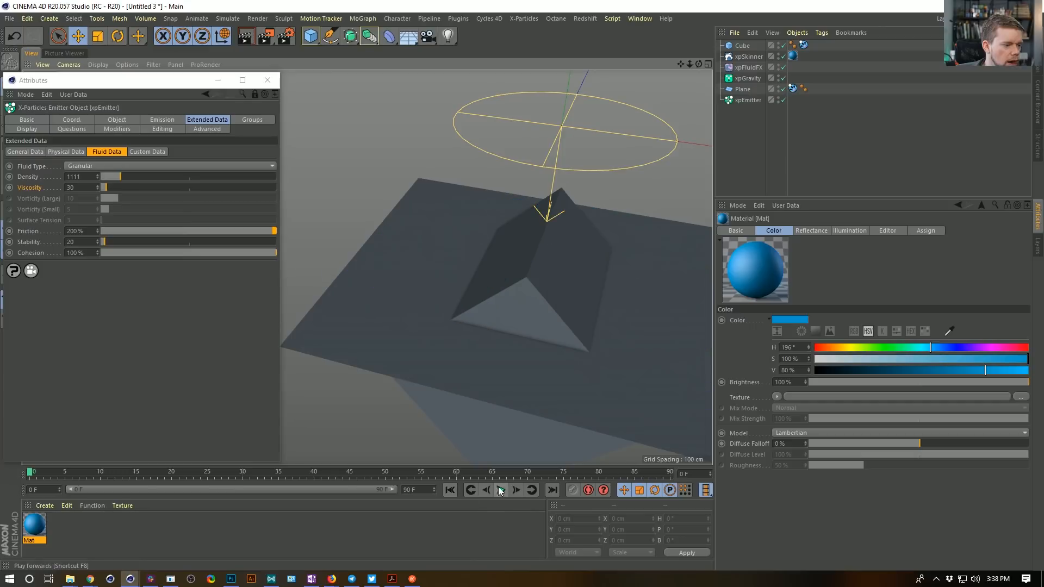
{"action": "left_click", "coordinate": [501, 490]}
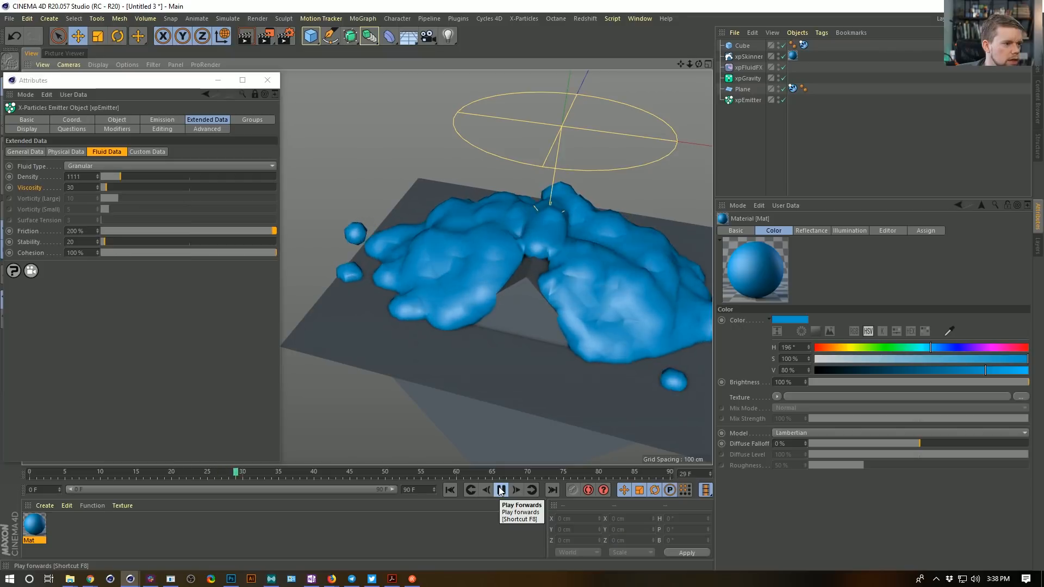
{"action": "left_click", "coordinate": [501, 490]}
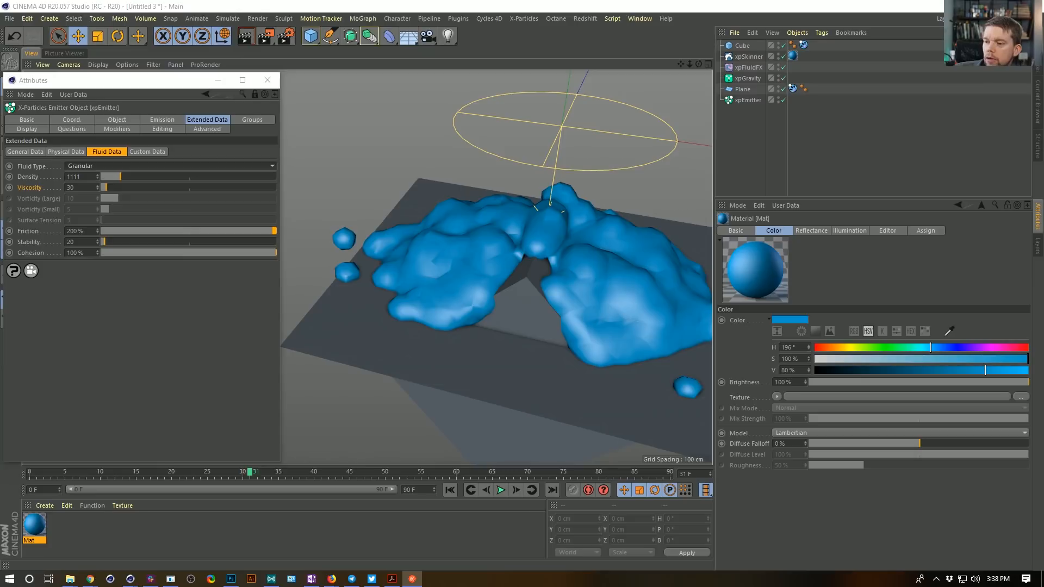
{"action": "left_click", "coordinate": [542, 31]}
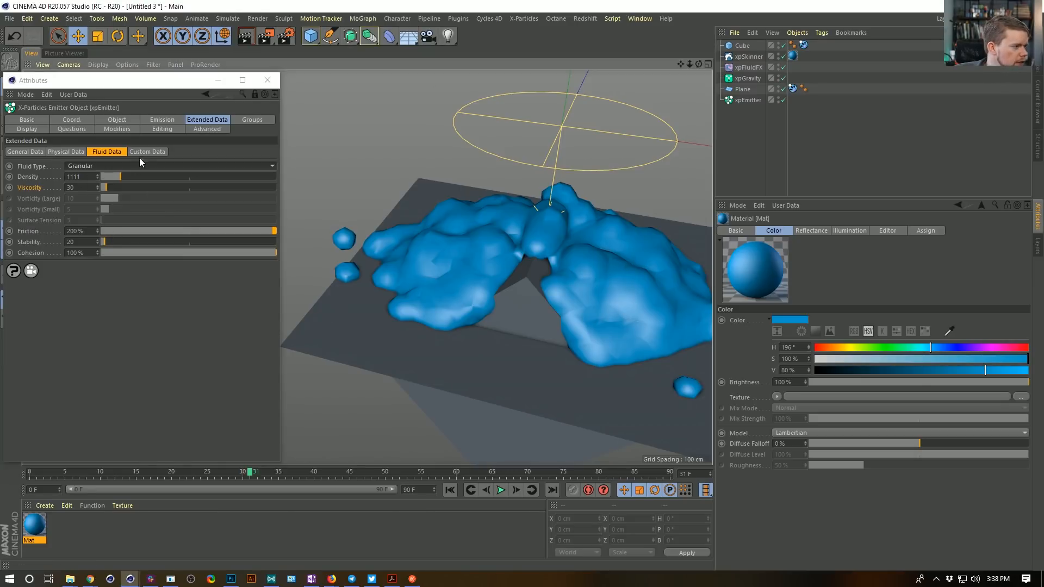
{"action": "left_click", "coordinate": [450, 489]}
{"action": "left_click", "coordinate": [501, 490]}
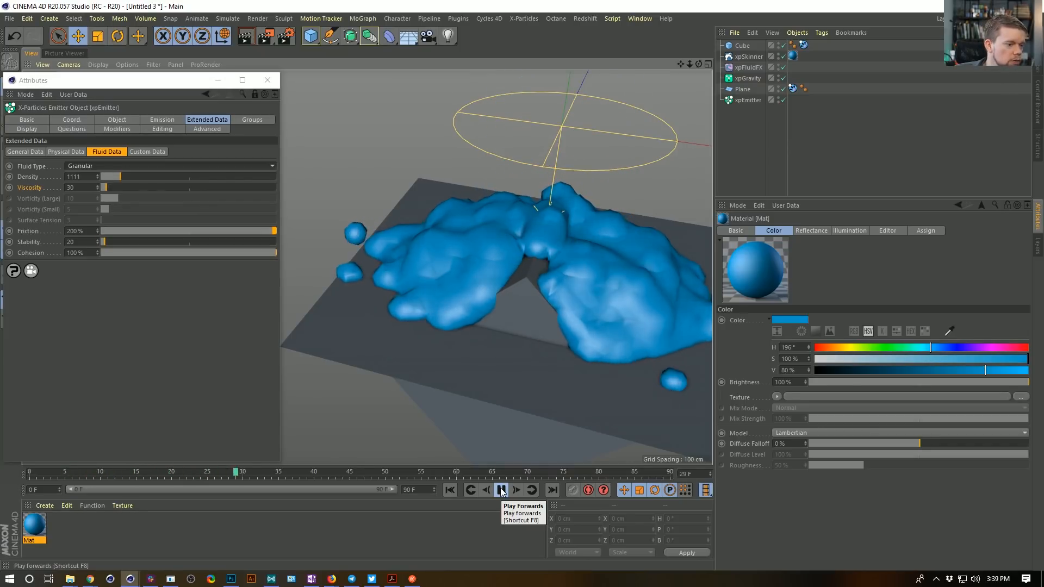
{"action": "left_click", "coordinate": [500, 491]}
{"action": "left_click", "coordinate": [450, 490]}
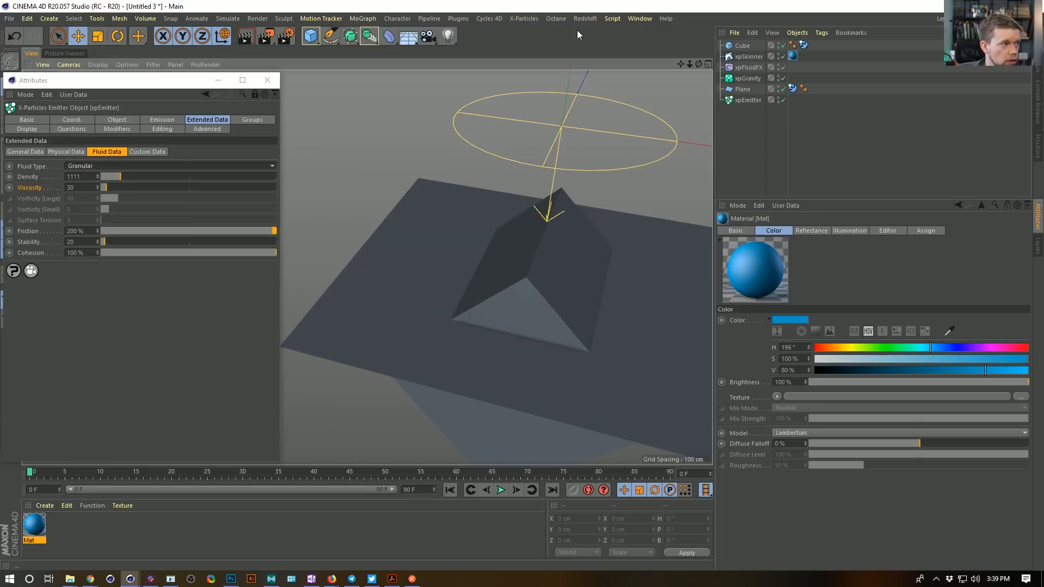
Start a new empty project and close the floating Attributes window.
{"action": "key", "text": "ctrl+n"}
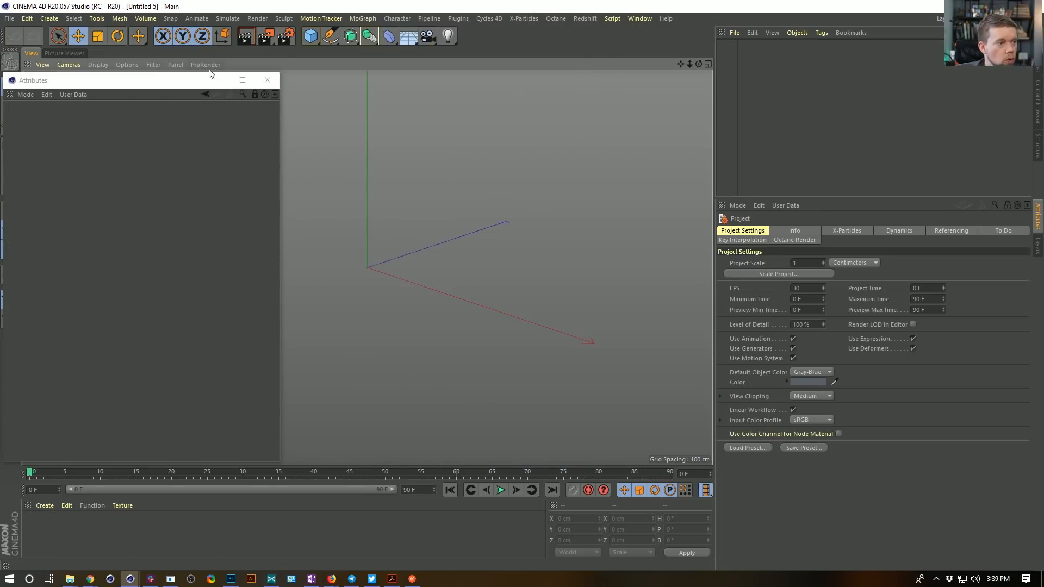
{"action": "left_click", "coordinate": [267, 81]}
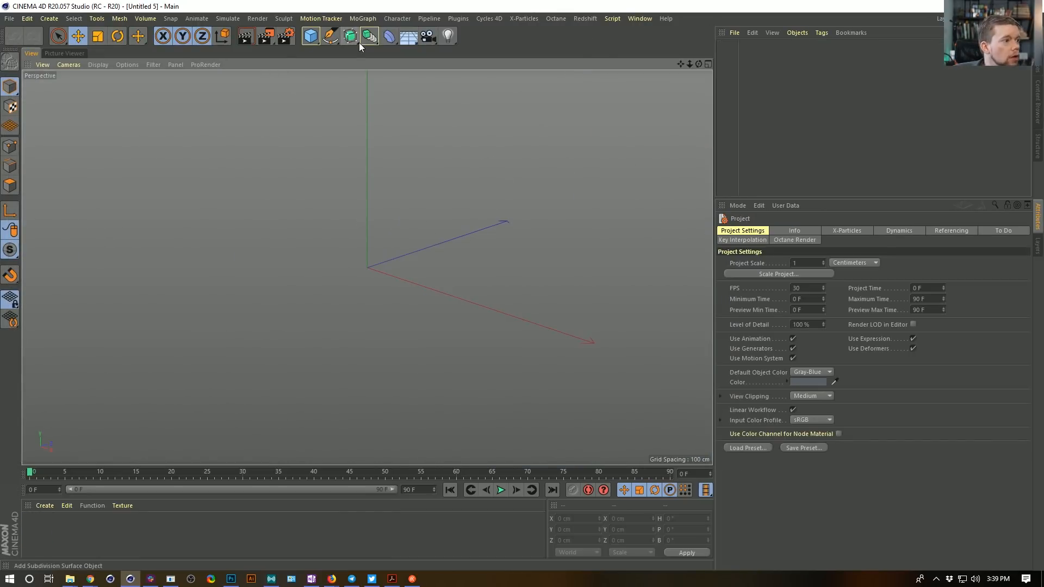
Add a Floor object and give it a Collider Body simulation tag.
{"action": "left_click", "coordinate": [310, 36]}
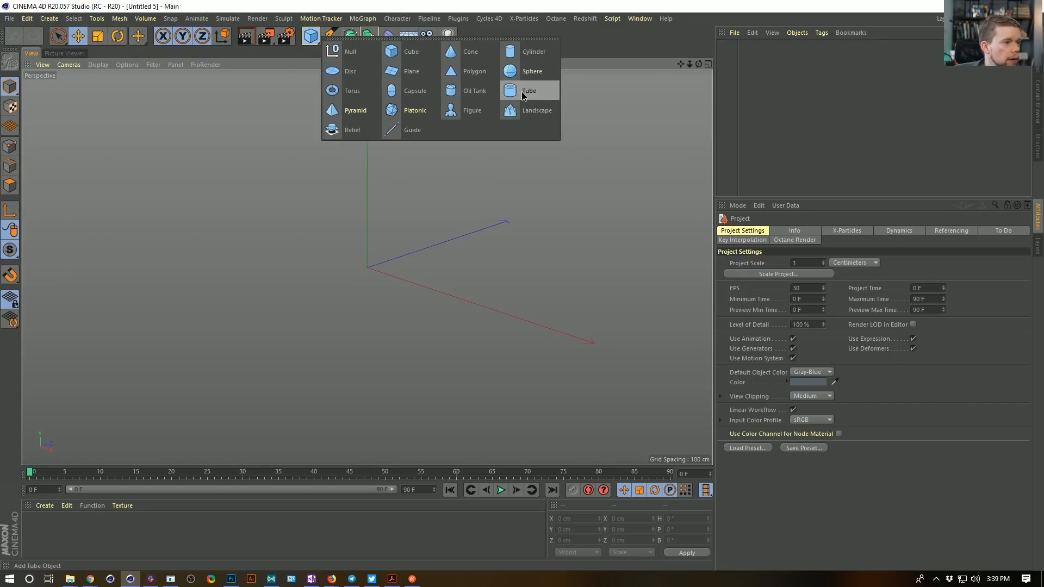
{"action": "left_click", "coordinate": [416, 6]}
{"action": "left_click", "coordinate": [409, 36]}
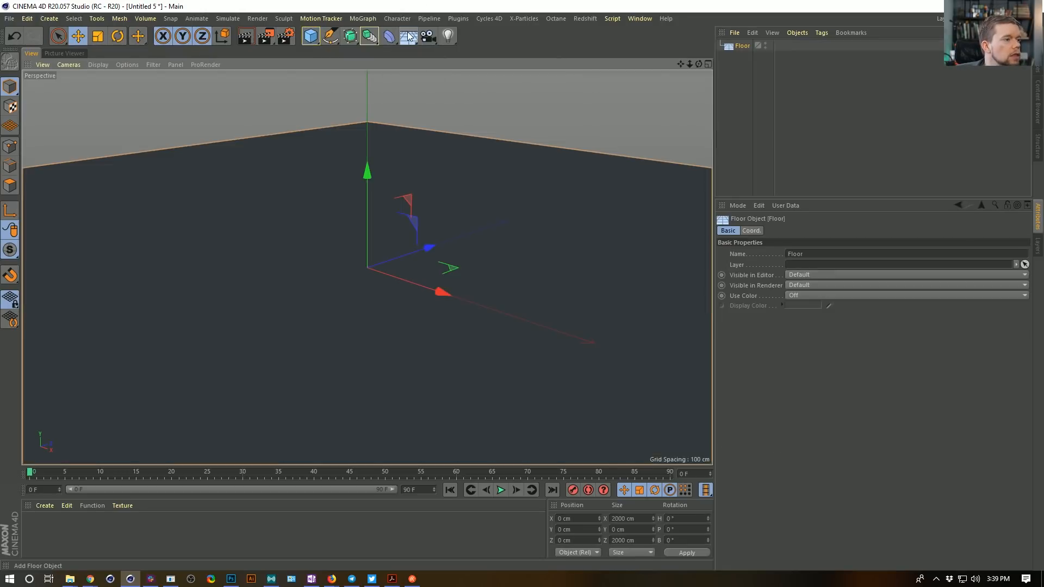
{"action": "left_click_drag", "start_coordinate": [430, 227], "coordinate": [407, 272], "text": "alt"}
{"action": "mouse_move", "coordinate": [407, 272]}
{"action": "right_mouse_down", "text": "alt"}
{"action": "mouse_move", "coordinate": [342, 281]}
{"action": "mouse_move", "coordinate": [372, 297]}
{"action": "right_mouse_up", "text": "alt"}
{"action": "left_click_drag", "start_coordinate": [505, 225], "coordinate": [507, 215], "text": "alt"}
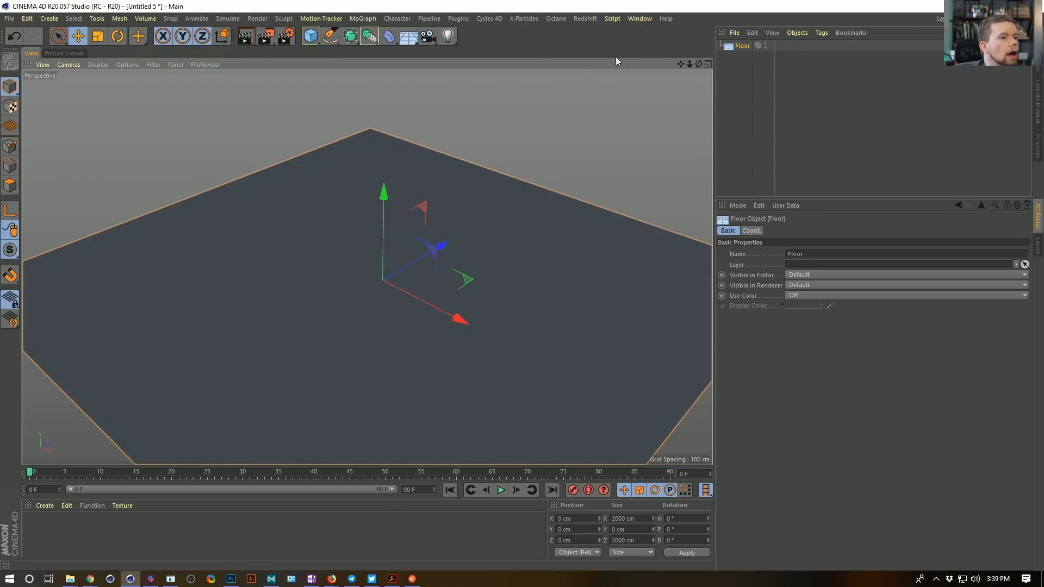
{"action": "right_click", "coordinate": [734, 47]}
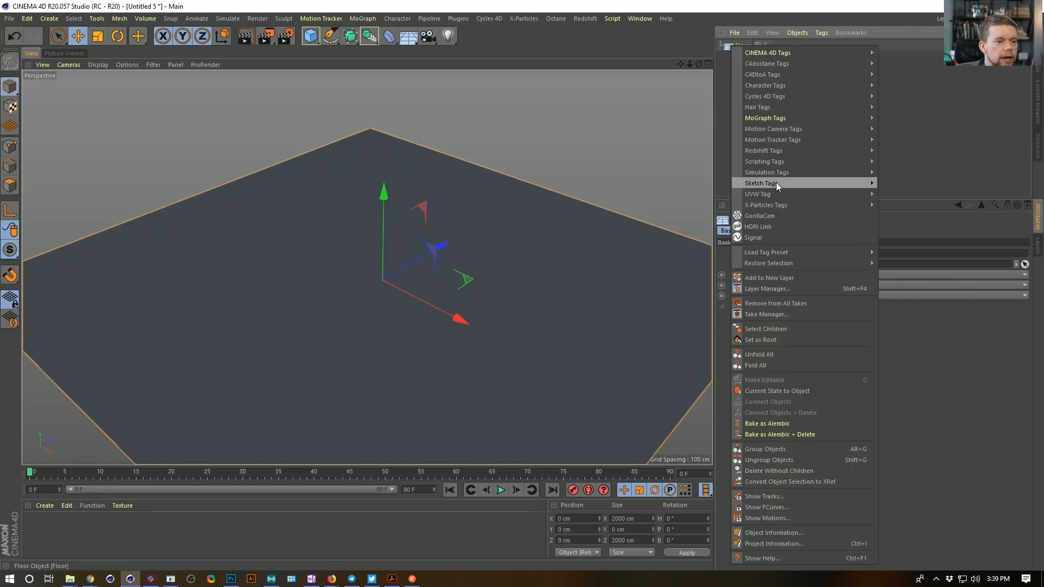
{"action": "mouse_move", "coordinate": [779, 171]}
{"action": "left_click", "coordinate": [888, 173]}
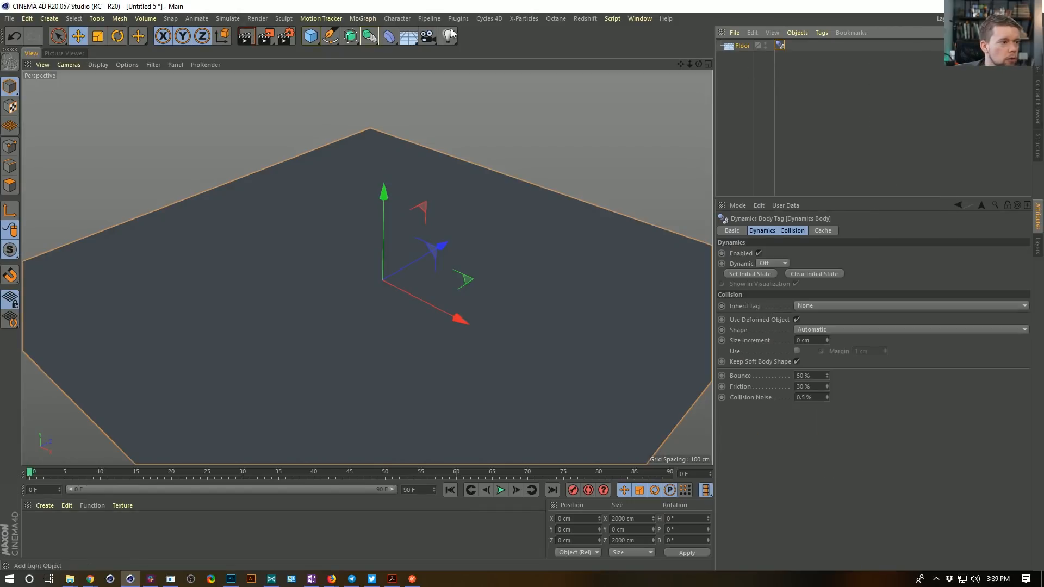
Open the list of MoGraph objects.
{"action": "left_click", "coordinate": [363, 19]}
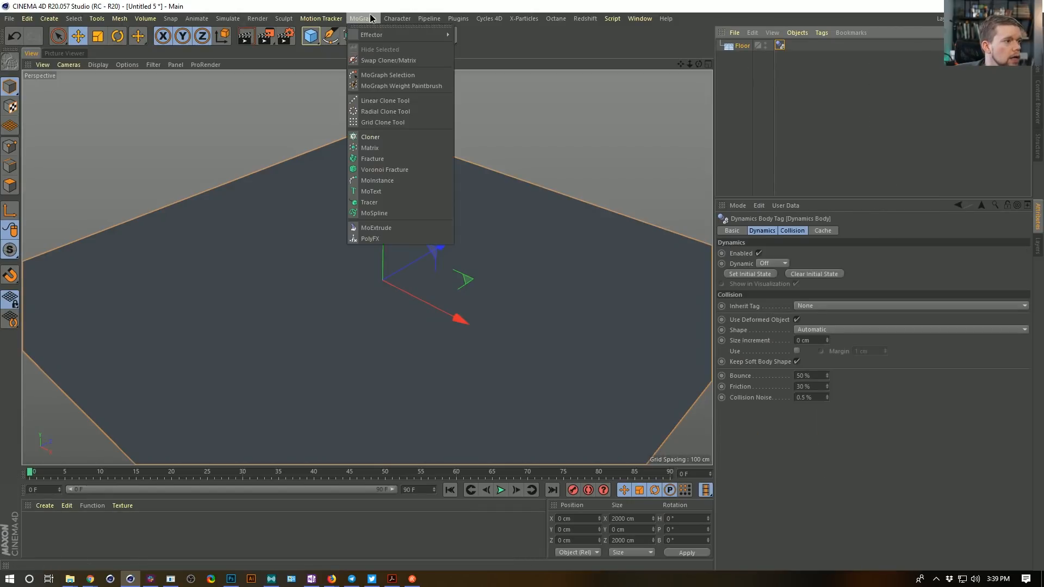
Add a MoGraph Cloner and a cube, and make the cube a child of the Cloner.
{"action": "left_click", "coordinate": [387, 135]}
{"action": "left_click", "coordinate": [311, 36]}
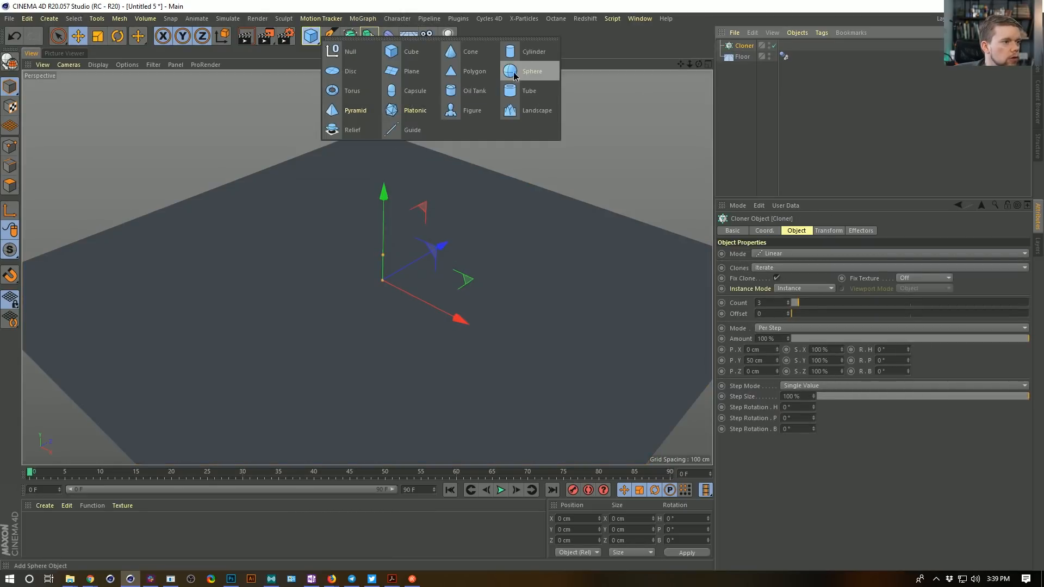
{"action": "left_click", "coordinate": [410, 51]}
{"action": "mouse_move", "coordinate": [742, 46]}
{"action": "left_mouse_down"}
{"action": "mouse_move", "coordinate": [749, 66]}
{"action": "mouse_move", "coordinate": [747, 56]}
{"action": "left_mouse_up"}
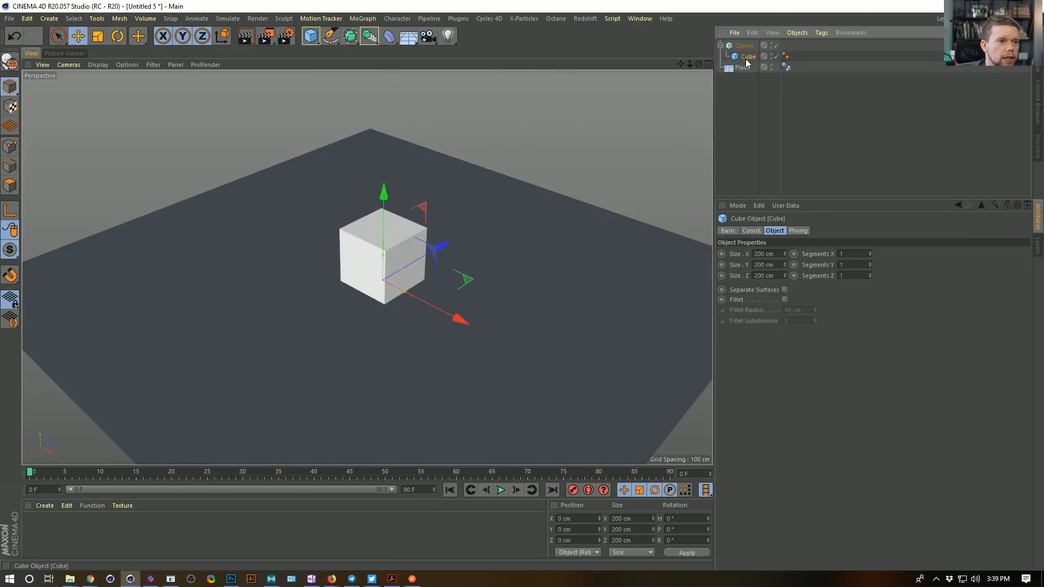
Enable the cube's fillet with a subdivision of 1 and a radius of about 56 cm.
{"action": "left_click", "coordinate": [785, 299]}
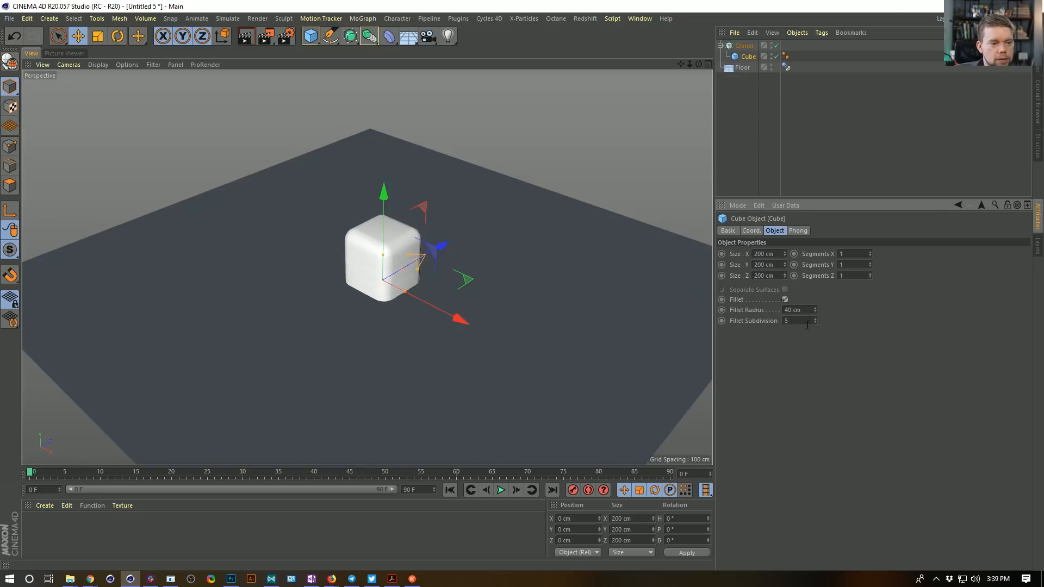
{"action": "type", "text": "1"}
{"action": "key", "text": "Return"}
{"action": "left_click_drag", "start_coordinate": [814, 310], "coordinate": [823, 308]}
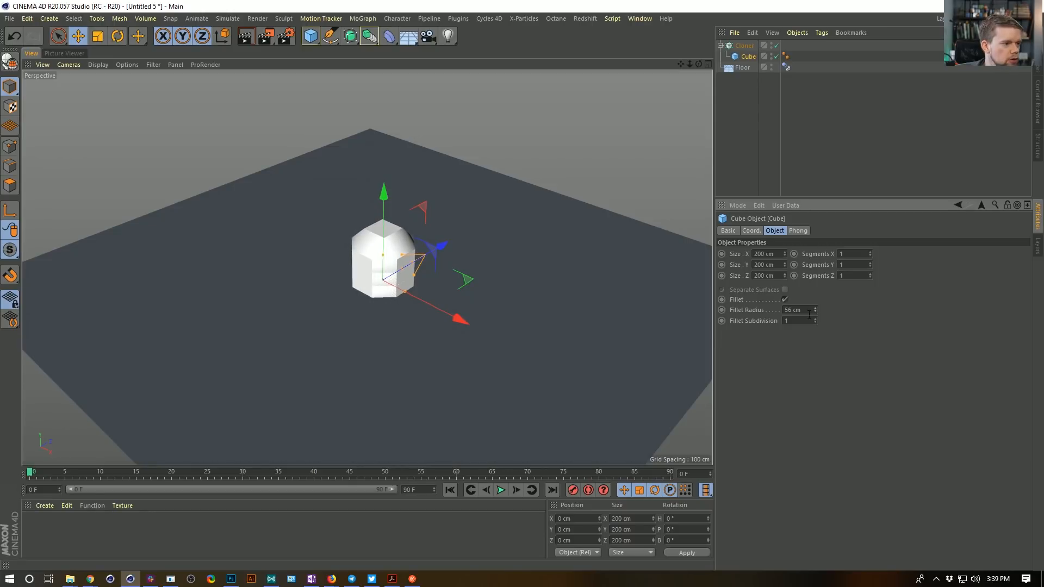
Remove the cube's Phong tag for flat shading and increase its fillet radius to about 68 cm.
{"action": "left_click", "coordinate": [786, 56]}
{"action": "key", "text": "Delete"}
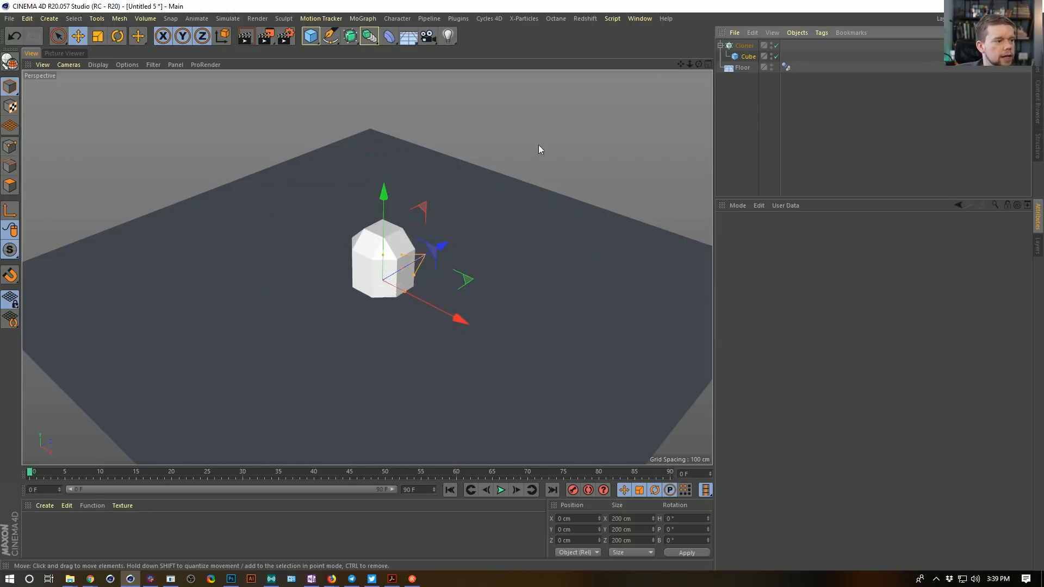
{"action": "left_click", "coordinate": [748, 57]}
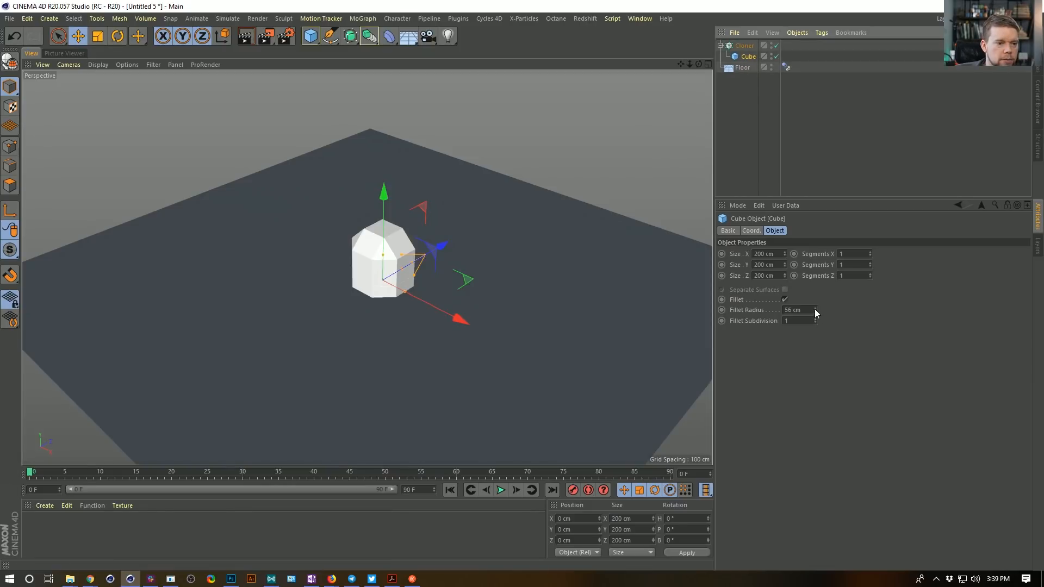
{"action": "left_click_drag", "start_coordinate": [814, 309], "coordinate": [815, 305]}
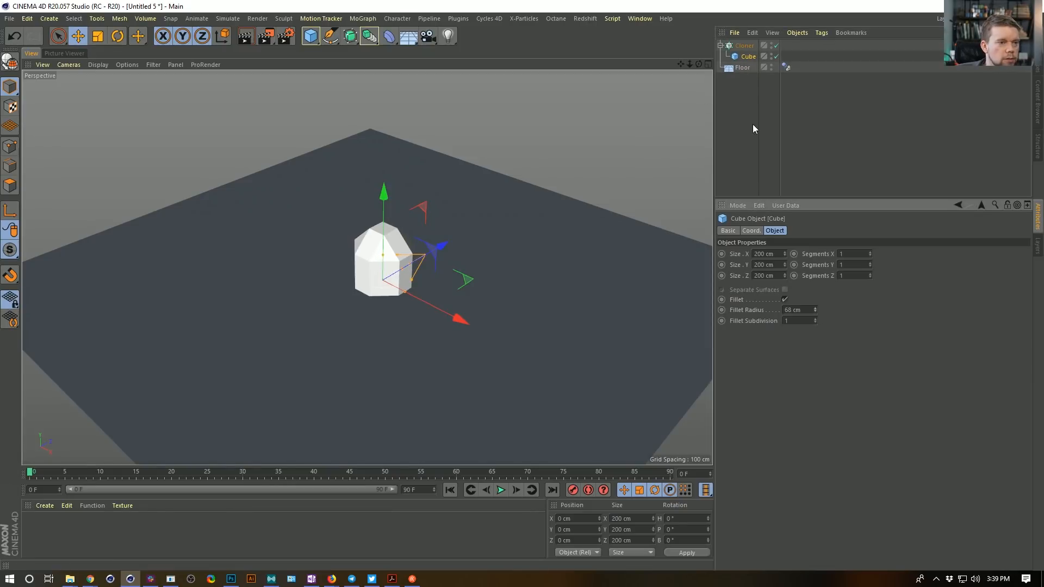
Set the Cloner's mode to Grid Array.
{"action": "left_click", "coordinate": [744, 46]}
{"action": "left_click", "coordinate": [778, 254]}
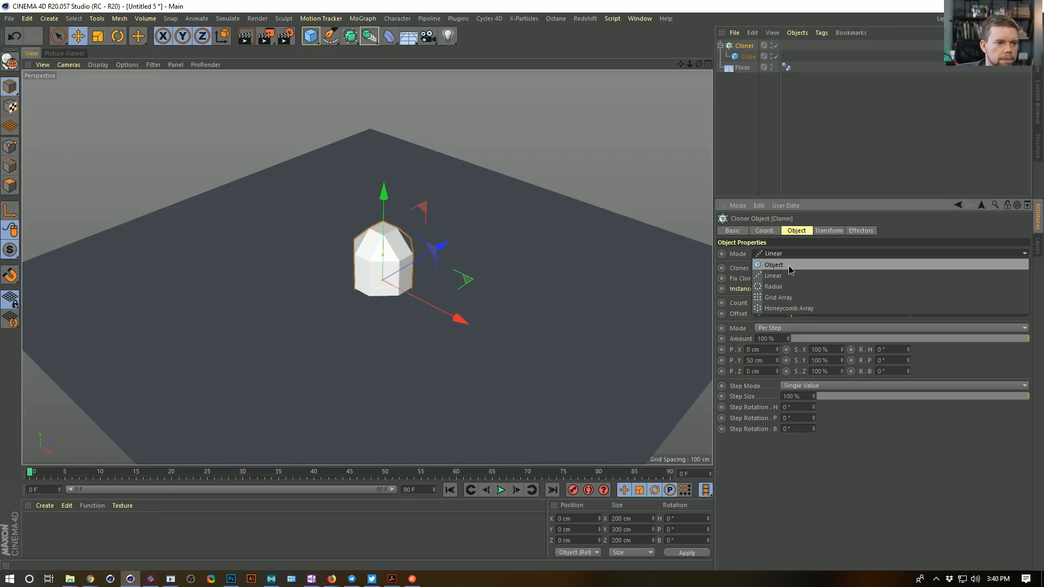
{"action": "left_click", "coordinate": [787, 296]}
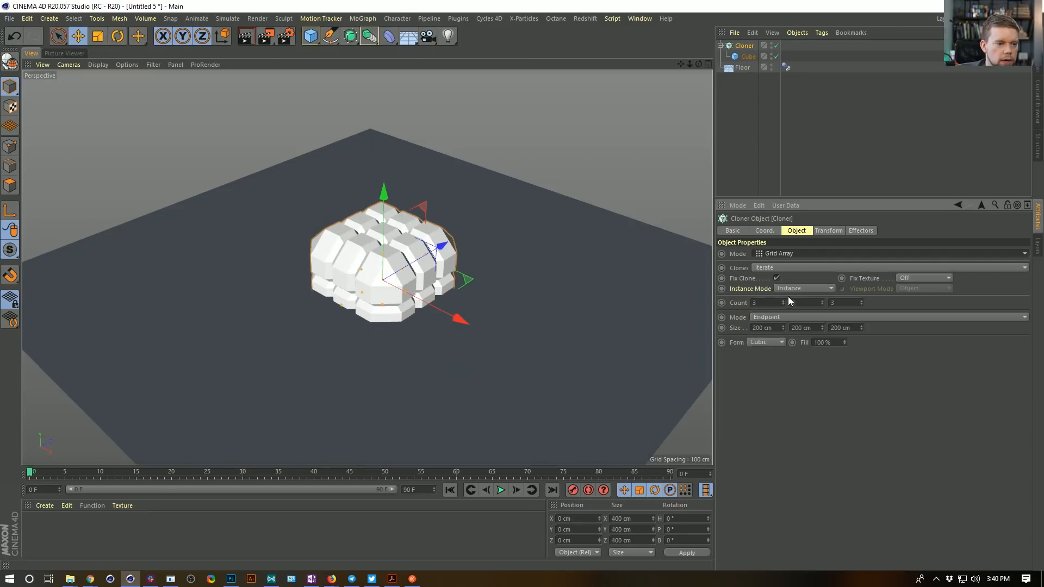
Set the Cloner's grid count to 15 in all three directions and its instance mode to Render Instance.
{"action": "left_click", "coordinate": [768, 303]}
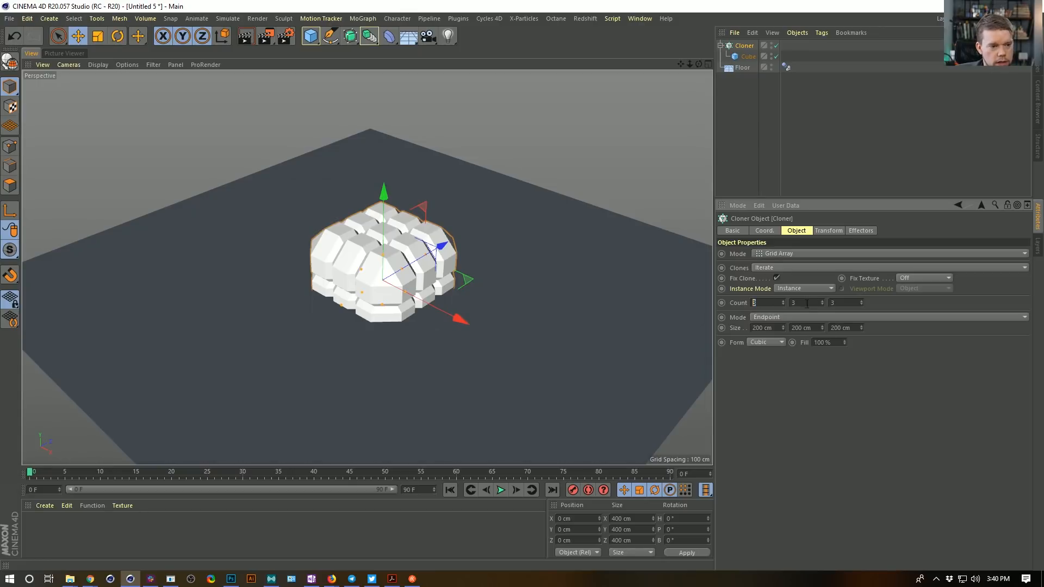
{"action": "type", "text": "15"}
{"action": "key", "text": "Tab"}
{"action": "type", "text": "15"}
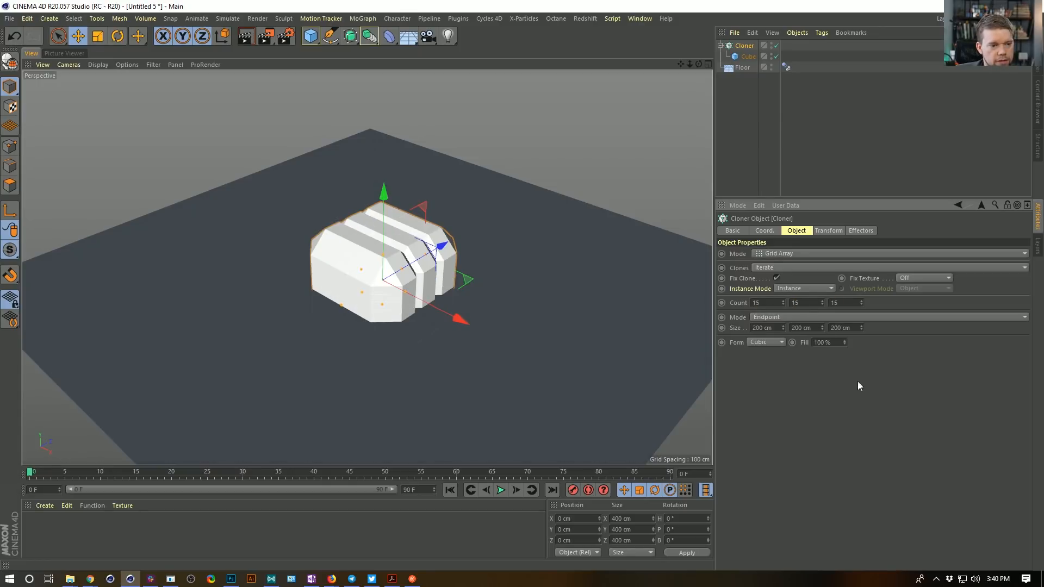
{"action": "key", "text": "Return"}
{"action": "left_click", "coordinate": [795, 290]}
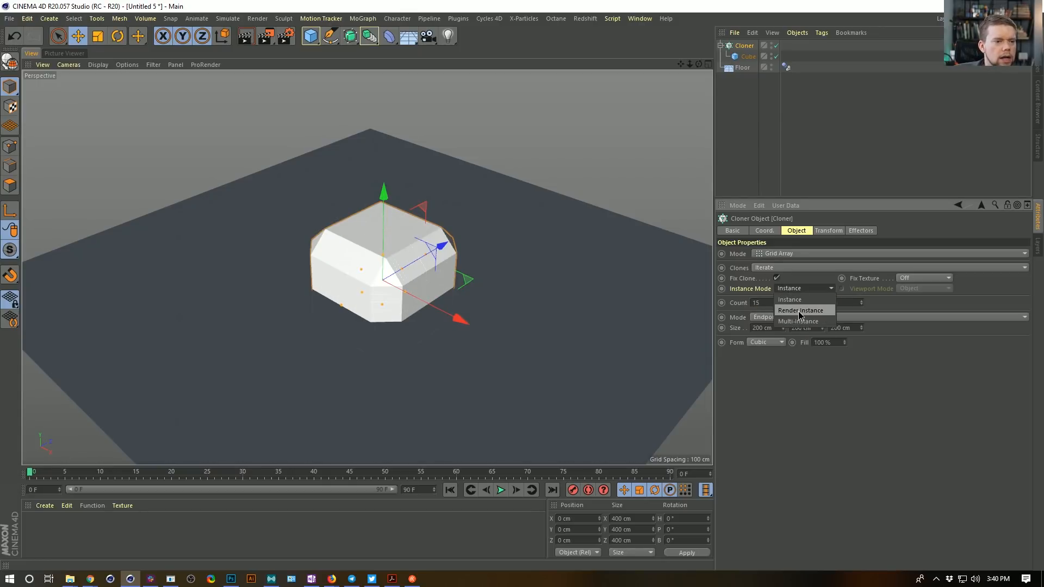
{"action": "left_click", "coordinate": [800, 310]}
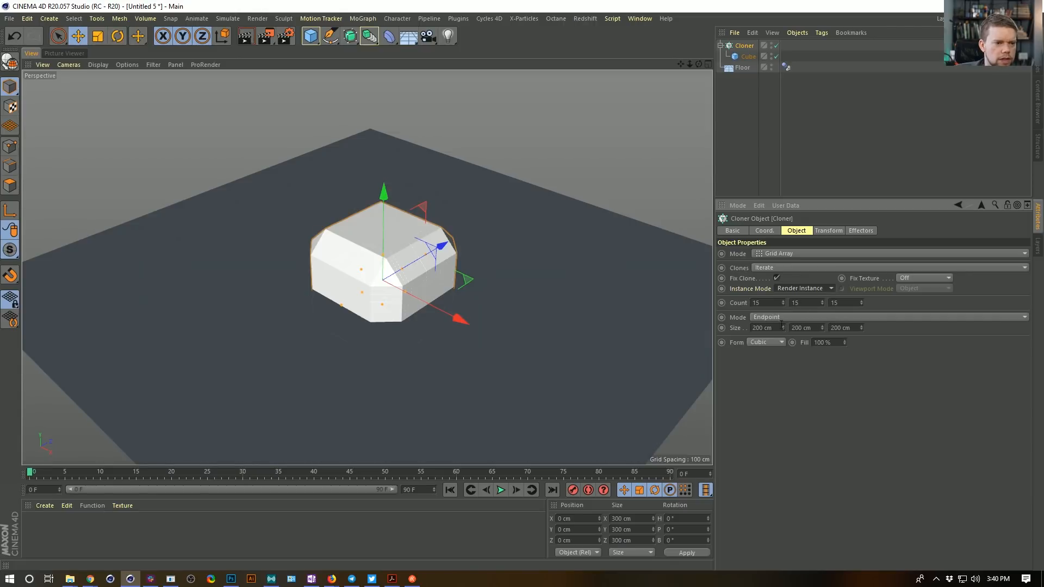
Scale the cube inside the Cloner down uniformly to about 58.6 cm.
{"action": "left_click", "coordinate": [748, 56]}
{"action": "key", "text": "t"}
{"action": "left_click_drag", "start_coordinate": [578, 194], "coordinate": [397, 296]}
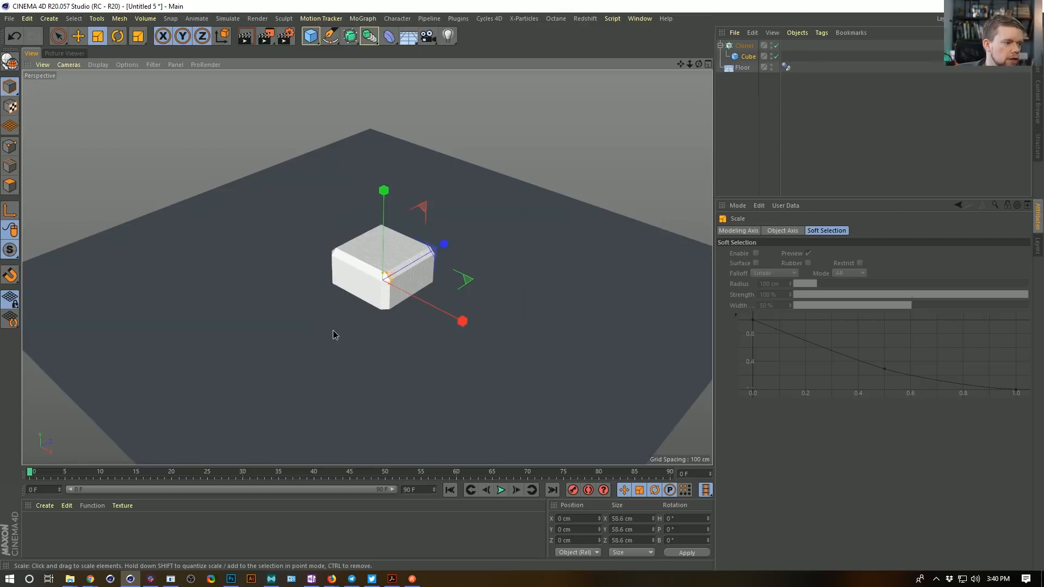
Spread the clones apart by setting the Cloner's grid size to 846 cm in all three directions.
{"action": "left_click", "coordinate": [749, 48]}
{"action": "mouse_move", "coordinate": [784, 328]}
{"action": "left_mouse_down"}
{"action": "mouse_move", "coordinate": [892, 327]}
{"action": "mouse_move", "coordinate": [784, 328]}
{"action": "left_mouse_up"}
{"action": "mouse_move", "coordinate": [392, 286]}
{"action": "left_mouse_down", "text": "alt"}
{"action": "mouse_move", "coordinate": [488, 315]}
{"action": "mouse_move", "coordinate": [455, 293]}
{"action": "left_mouse_up", "text": "alt"}
{"action": "right_click_drag", "start_coordinate": [455, 293], "coordinate": [589, 234], "text": "alt"}
{"action": "left_click_drag", "start_coordinate": [590, 233], "coordinate": [506, 255], "text": "alt"}
{"action": "left_click", "coordinate": [761, 327]}
{"action": "key", "text": "ctrl+c"}
{"action": "key", "text": "Tab"}
{"action": "key", "text": "ctrl+v"}
{"action": "key", "text": "Tab"}
{"action": "key", "text": "ctrl+v"}
{"action": "key", "text": "Return"}
{"action": "mouse_move", "coordinate": [489, 210]}
{"action": "right_mouse_down", "text": "alt"}
{"action": "mouse_move", "coordinate": [261, 221]}
{"action": "mouse_move", "coordinate": [146, 195]}
{"action": "right_mouse_up", "text": "alt"}
{"action": "left_click_drag", "start_coordinate": [145, 194], "coordinate": [381, 152], "text": "alt"}
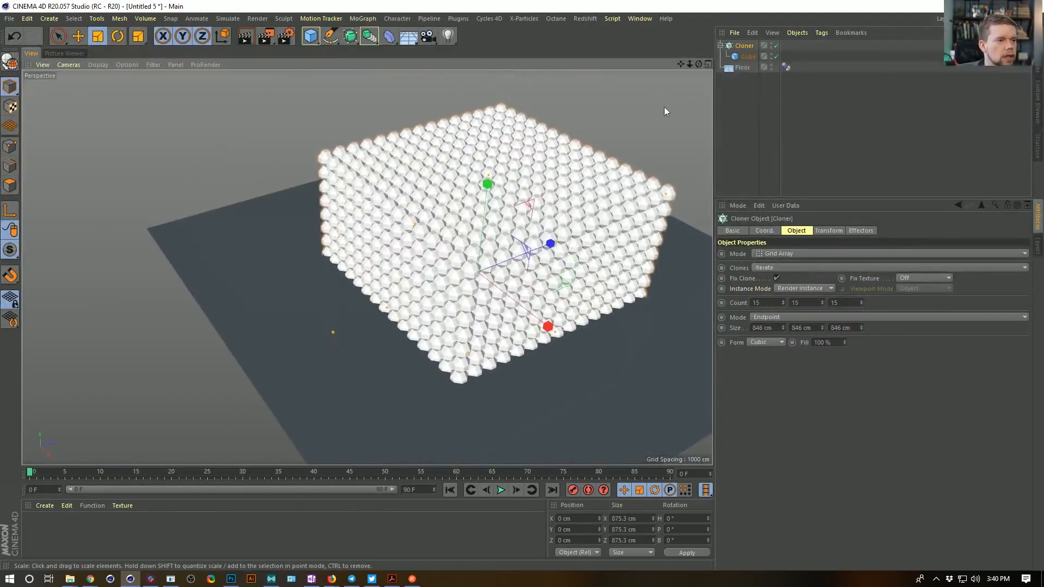
Raise the Cloner along the Y axis to about 663 cm above the floor.
{"action": "left_click", "coordinate": [746, 46]}
{"action": "key", "text": "e"}
{"action": "left_click_drag", "start_coordinate": [487, 196], "coordinate": [497, 39]}
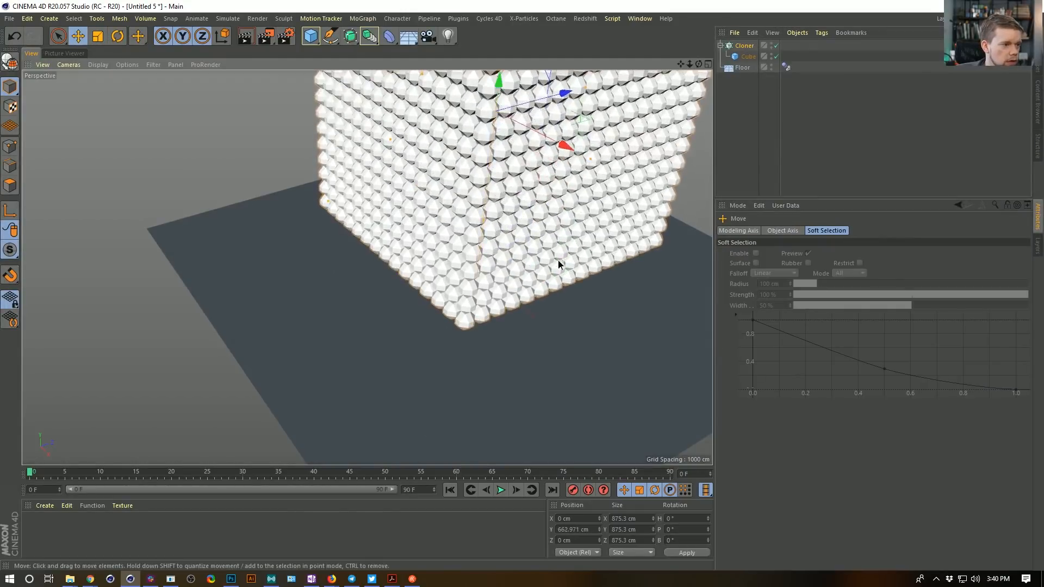
{"action": "right_click_drag", "start_coordinate": [556, 263], "coordinate": [478, 258], "text": "alt"}
{"action": "middle_click_drag", "start_coordinate": [479, 258], "coordinate": [432, 319], "text": "alt"}
Add a Rigid Body simulation tag to the cube inside the Cloner.
{"action": "right_click", "coordinate": [740, 62]}
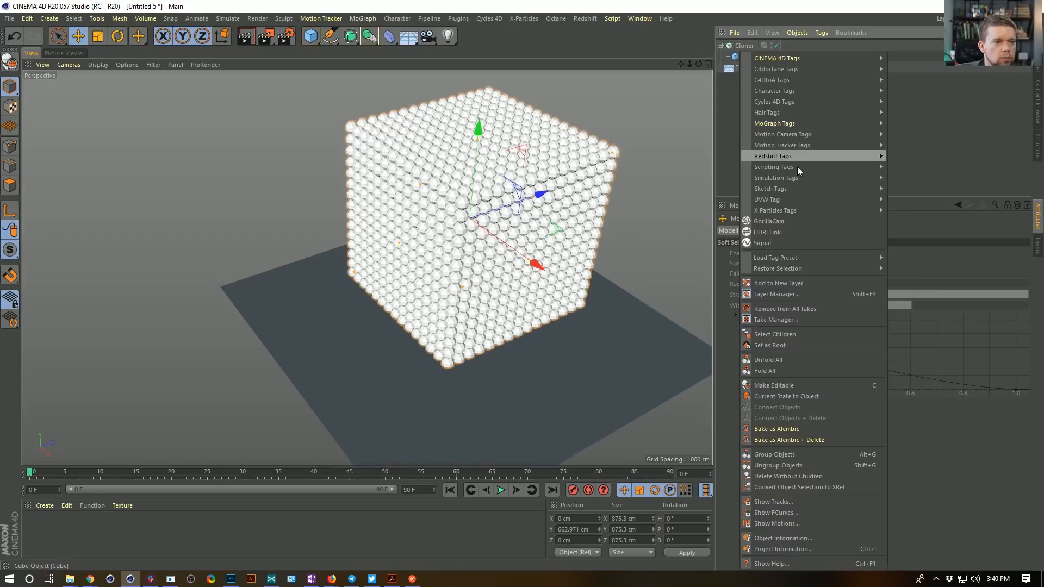
{"action": "mouse_move", "coordinate": [797, 173]}
{"action": "left_click", "coordinate": [907, 177]}
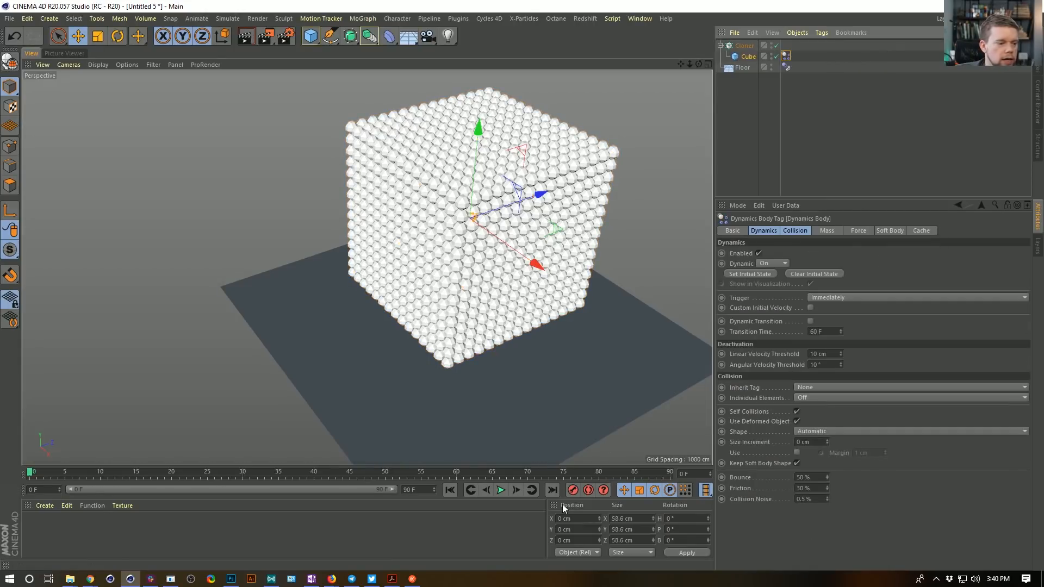
Preview the falling clones by playing the simulation, and return to the first frame.
{"action": "left_click", "coordinate": [516, 490]}
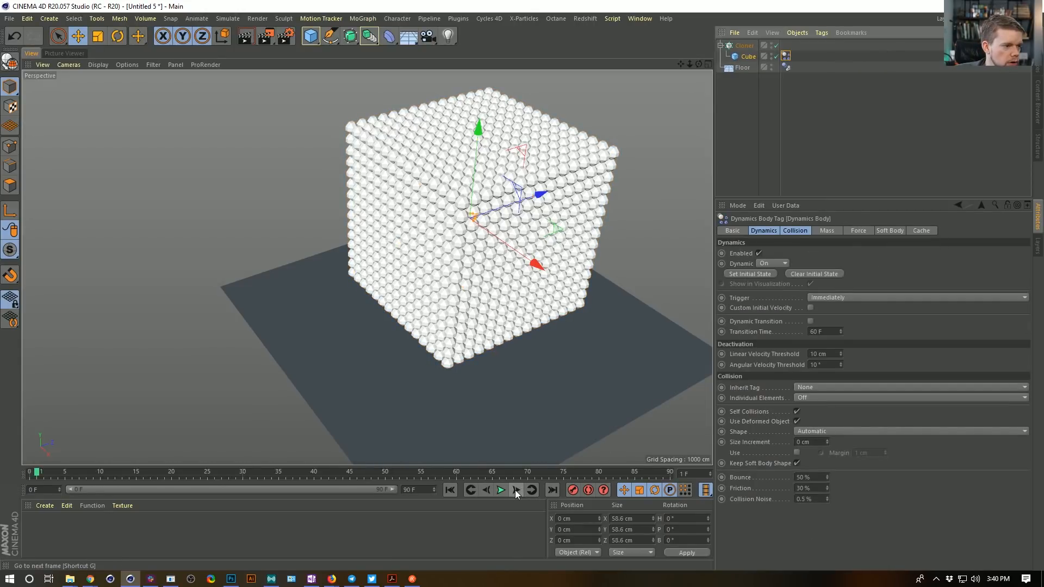
{"action": "left_click", "coordinate": [514, 490]}
{"action": "left_click", "coordinate": [507, 491]}
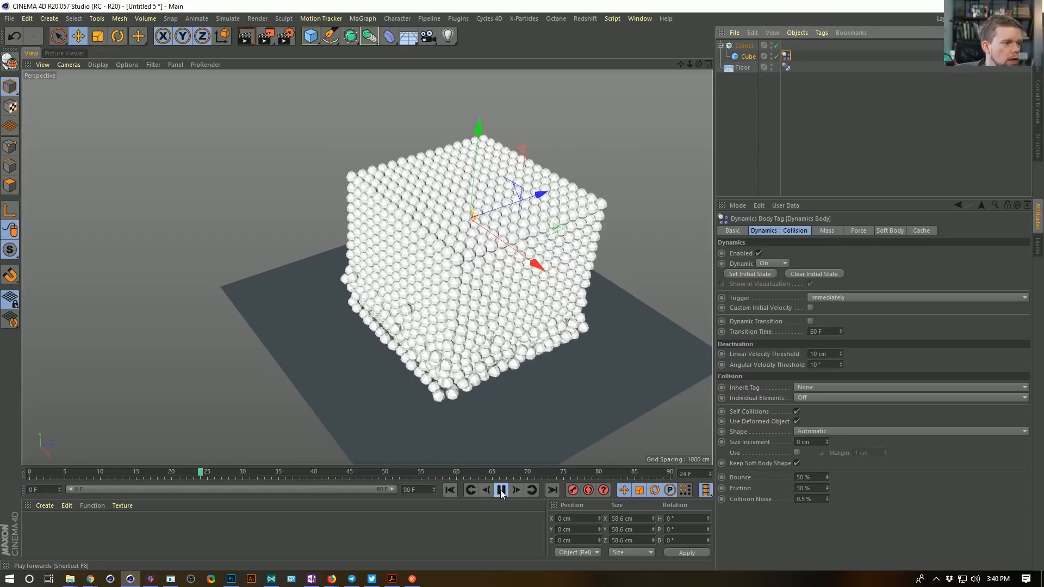
{"action": "left_click", "coordinate": [502, 490]}
{"action": "left_click", "coordinate": [450, 490]}
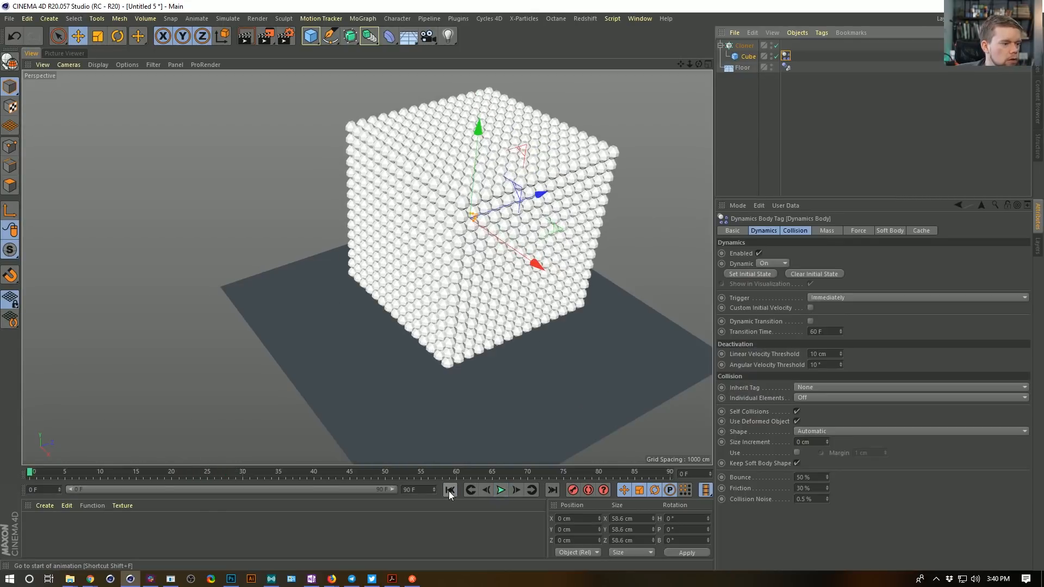
Switch the Cloner's grid sizing to Per-Step and reduce the count to 12 in all three directions.
{"action": "left_click", "coordinate": [741, 46]}
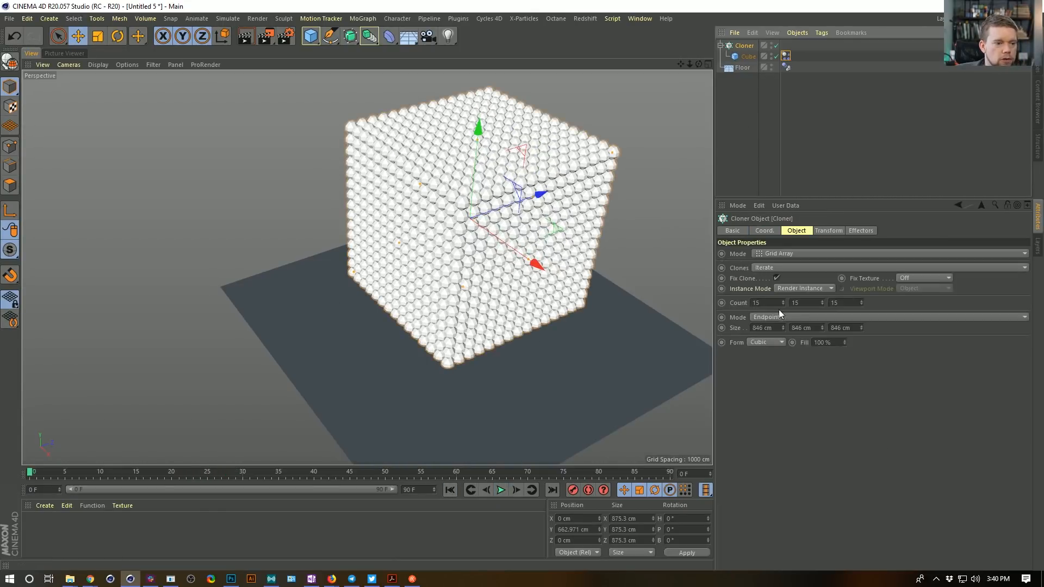
{"action": "left_click", "coordinate": [781, 315]}
{"action": "left_click", "coordinate": [782, 329]}
{"action": "left_click", "coordinate": [783, 305]}
{"action": "left_click", "coordinate": [783, 305]}
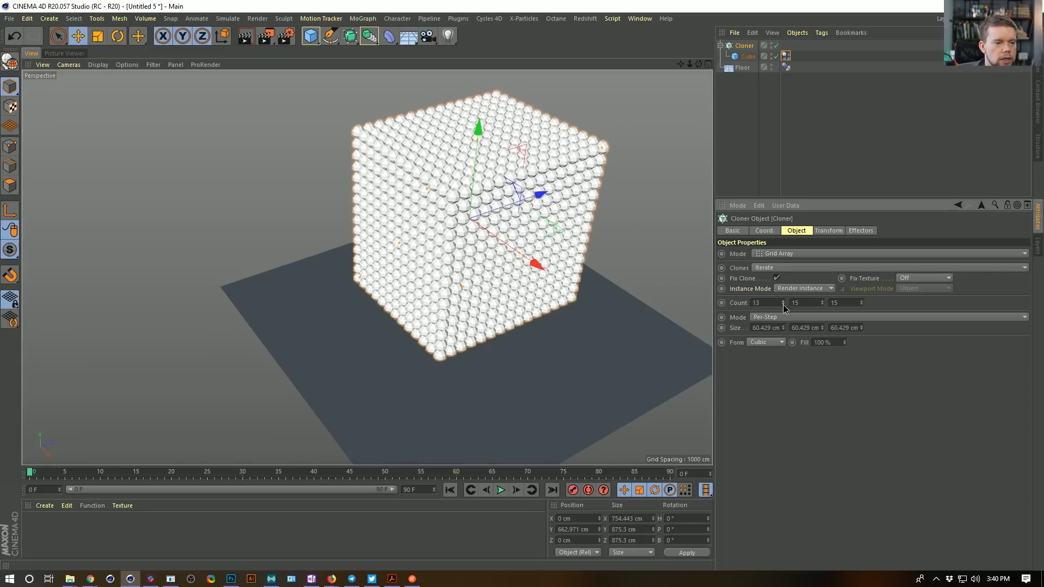
{"action": "left_click", "coordinate": [783, 305]}
{"action": "left_click", "coordinate": [823, 304]}
{"action": "left_click", "coordinate": [823, 304]}
{"action": "left_click", "coordinate": [823, 305]}
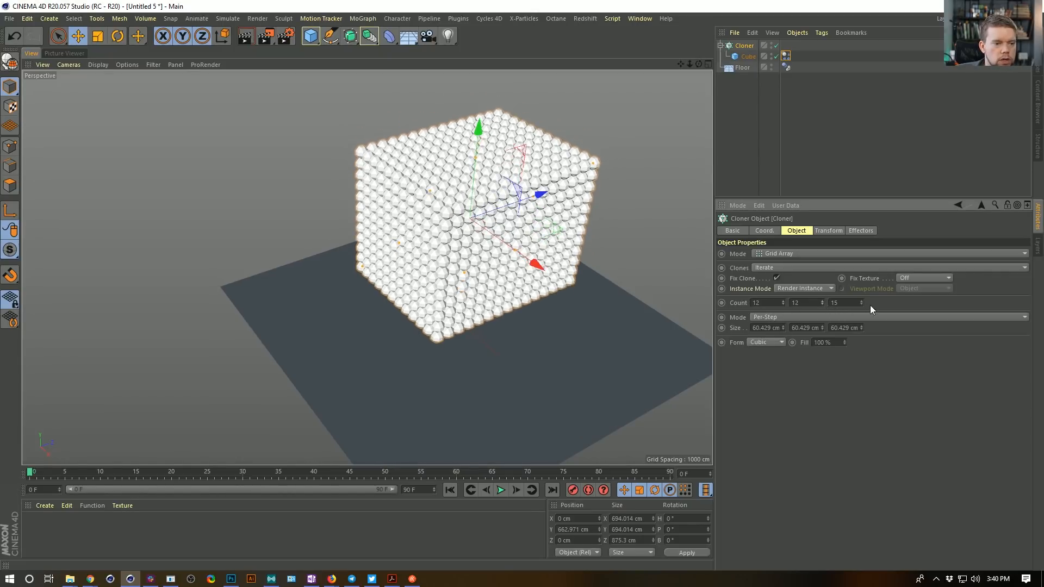
{"action": "left_click", "coordinate": [862, 305]}
{"action": "left_click", "coordinate": [862, 304]}
{"action": "left_click", "coordinate": [862, 304]}
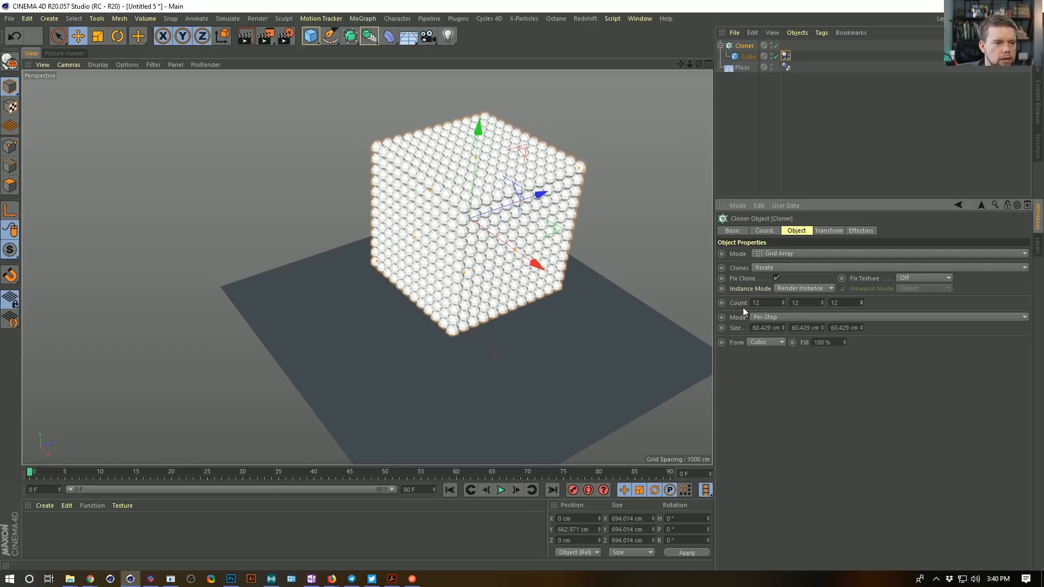
Play the simulation with the reduced clone grid and rewind to the start.
{"action": "left_click", "coordinate": [501, 490]}
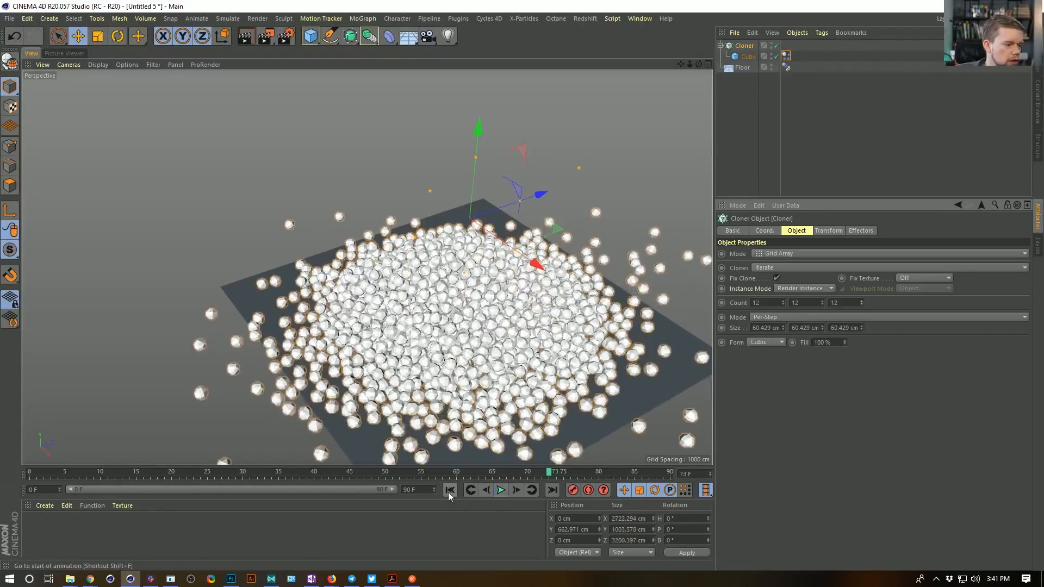
{"action": "left_click", "coordinate": [450, 490]}
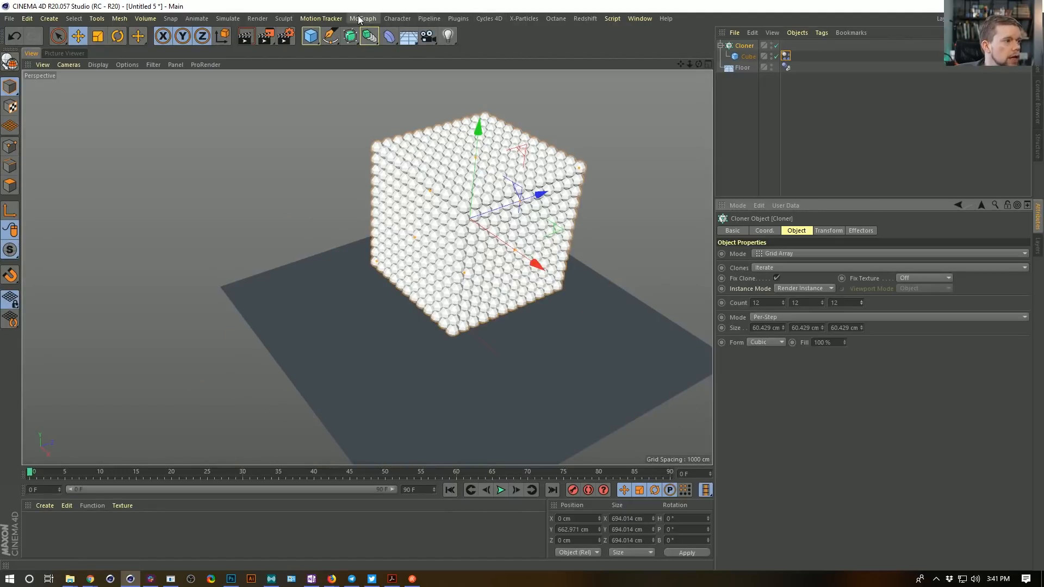
Add a dynamics Force object to the scene.
{"action": "left_click", "coordinate": [241, 18]}
{"action": "mouse_move", "coordinate": [239, 45]}
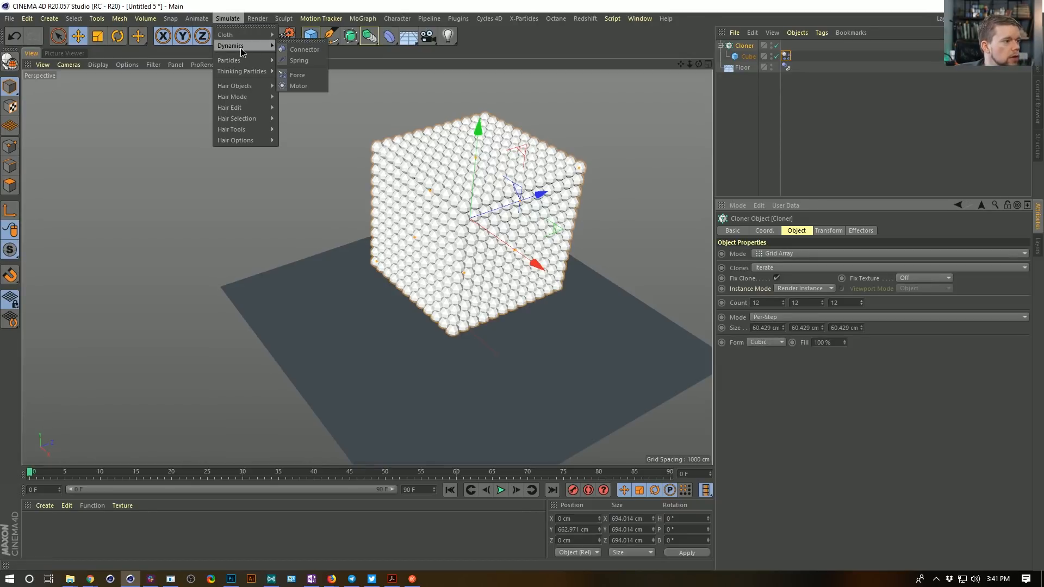
{"action": "left_click", "coordinate": [308, 75]}
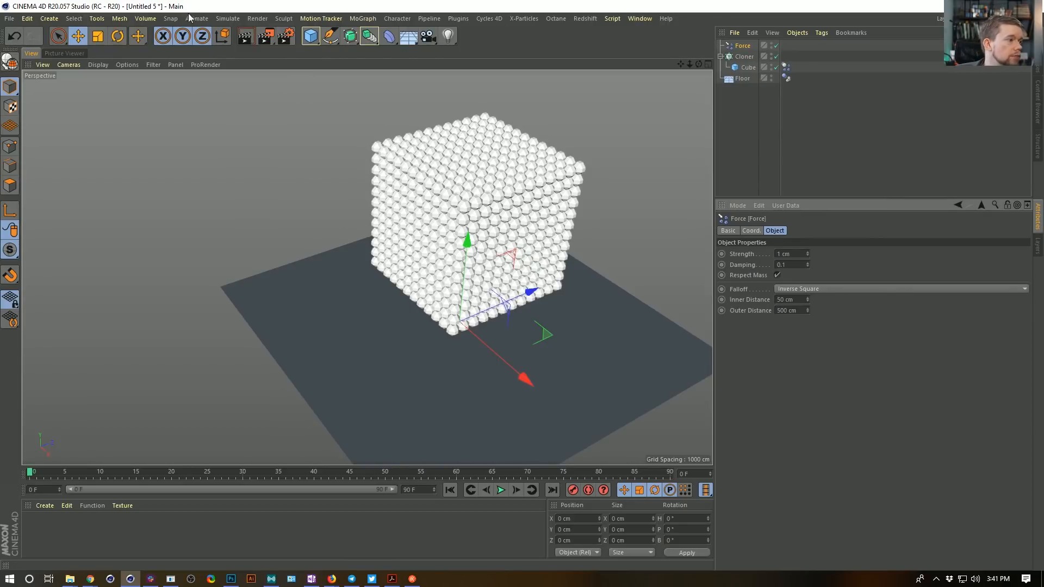
{"action": "left_click", "coordinate": [228, 18]}
{"action": "mouse_move", "coordinate": [247, 61]}
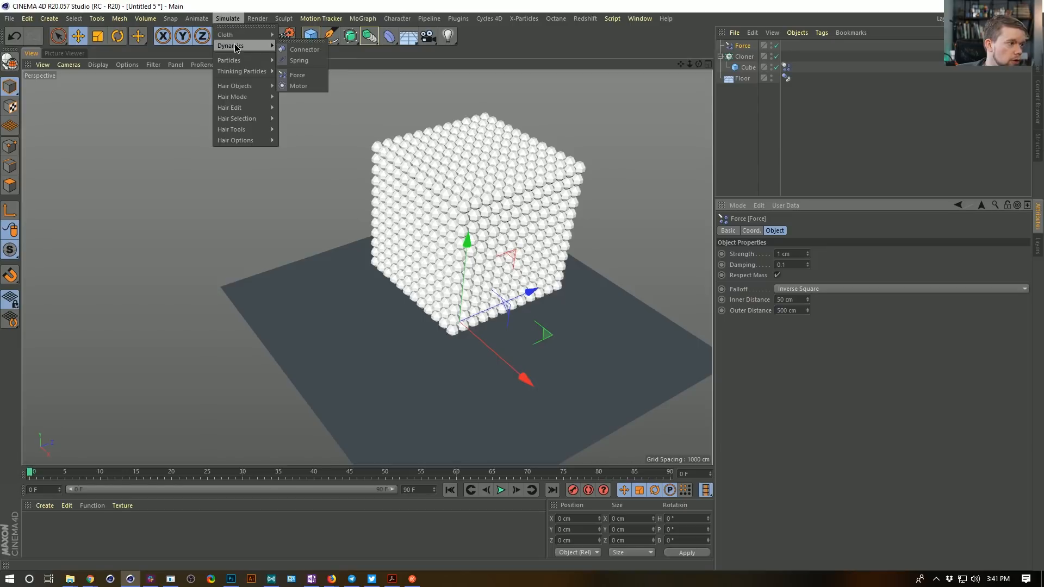
{"action": "left_click", "coordinate": [570, 47]}
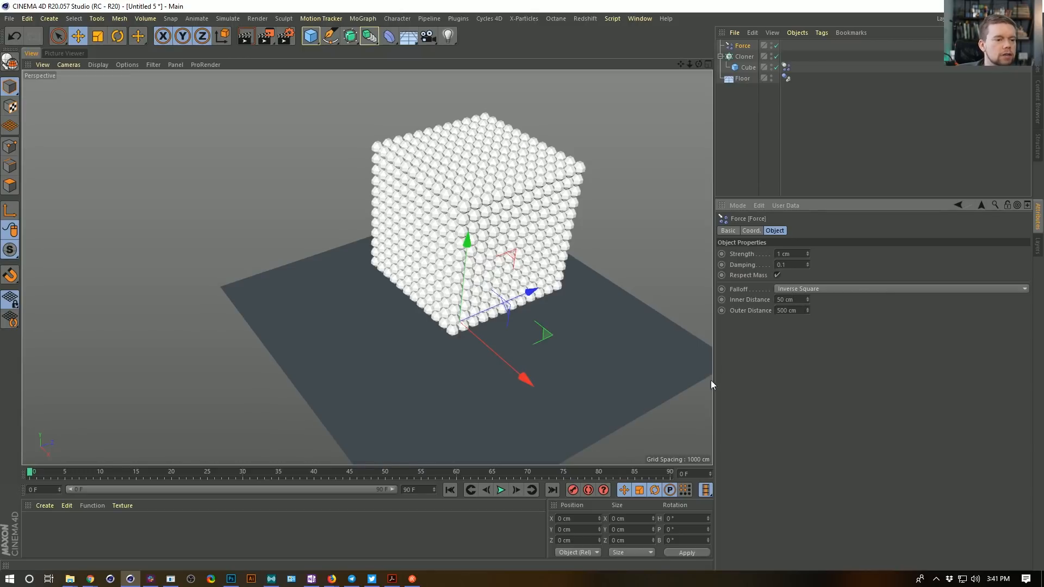
Set the Force's strength to -100 cm, preview the first frames of the simulation, and return to the start.
{"action": "left_click", "coordinate": [798, 257]}
{"action": "type", "text": "-100"}
{"action": "key", "text": "Return"}
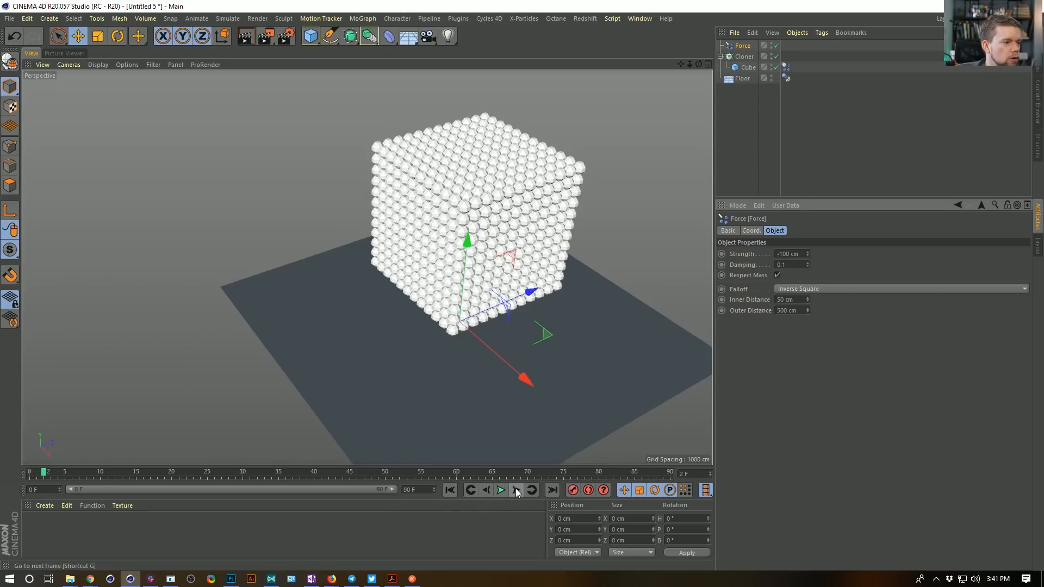
{"action": "left_click", "coordinate": [516, 488]}
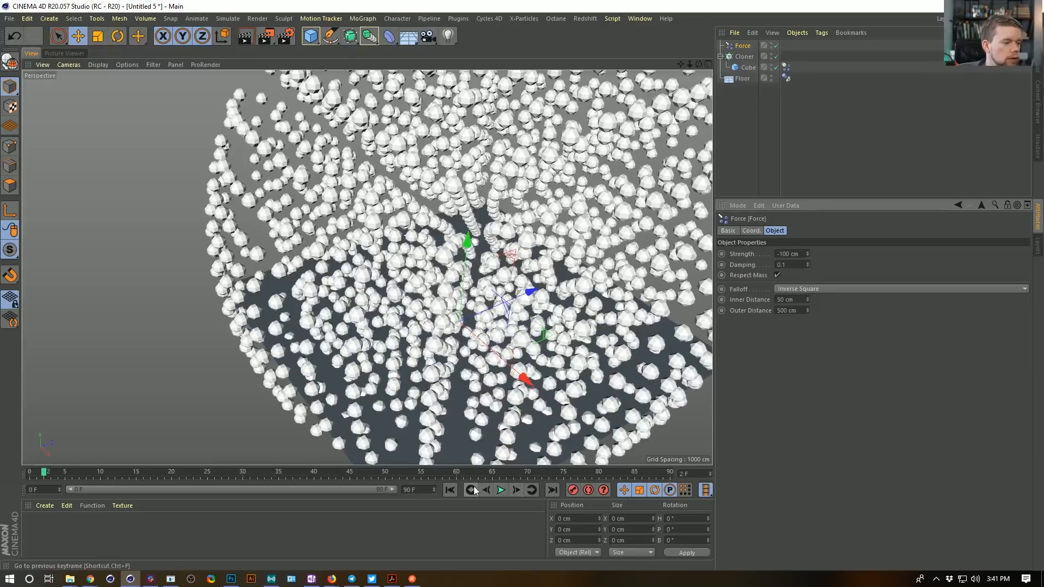
{"action": "left_click_drag", "start_coordinate": [500, 329], "coordinate": [532, 445], "text": "alt"}
{"action": "key", "text": "shift+f"}
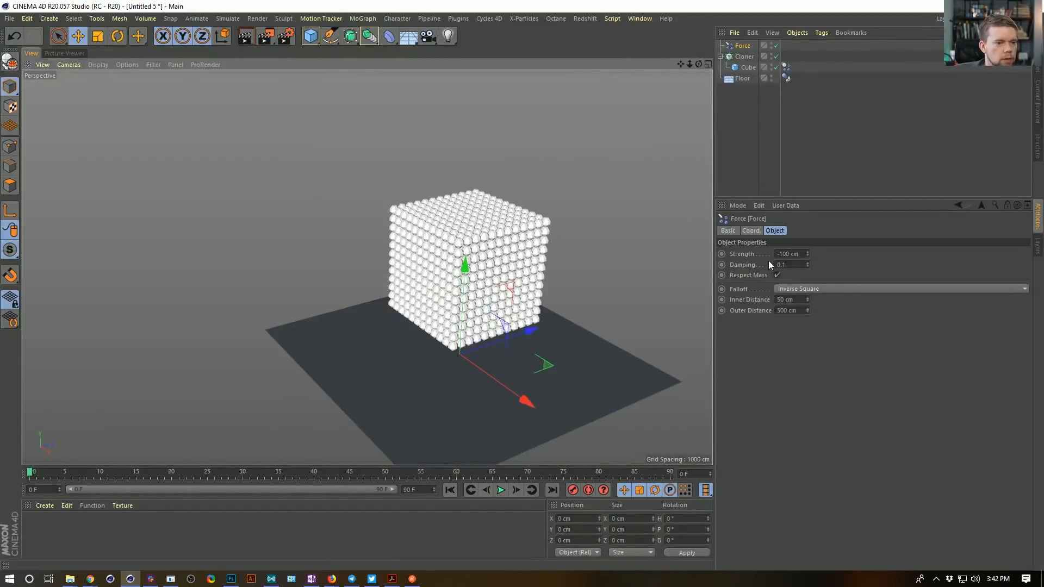
Set the Force's strength to -10 cm.
{"action": "left_click", "coordinate": [787, 253]}
{"action": "key", "text": "BackSpace"}
{"action": "key", "text": "Return"}
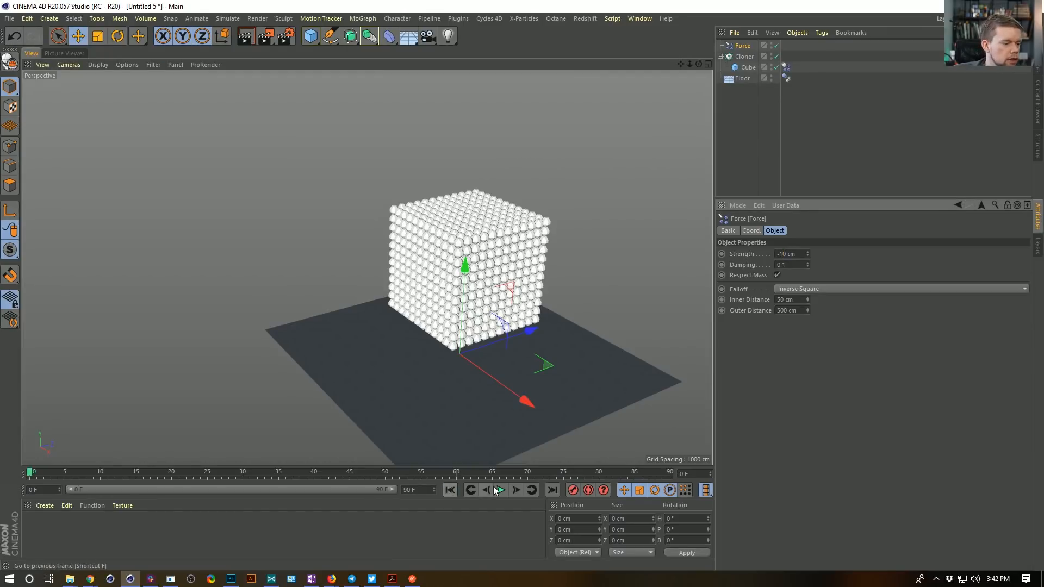
Step the simulation forward to frame 7, examine the spreading clones from several angles, and return to the start.
{"action": "left_click", "coordinate": [517, 491]}
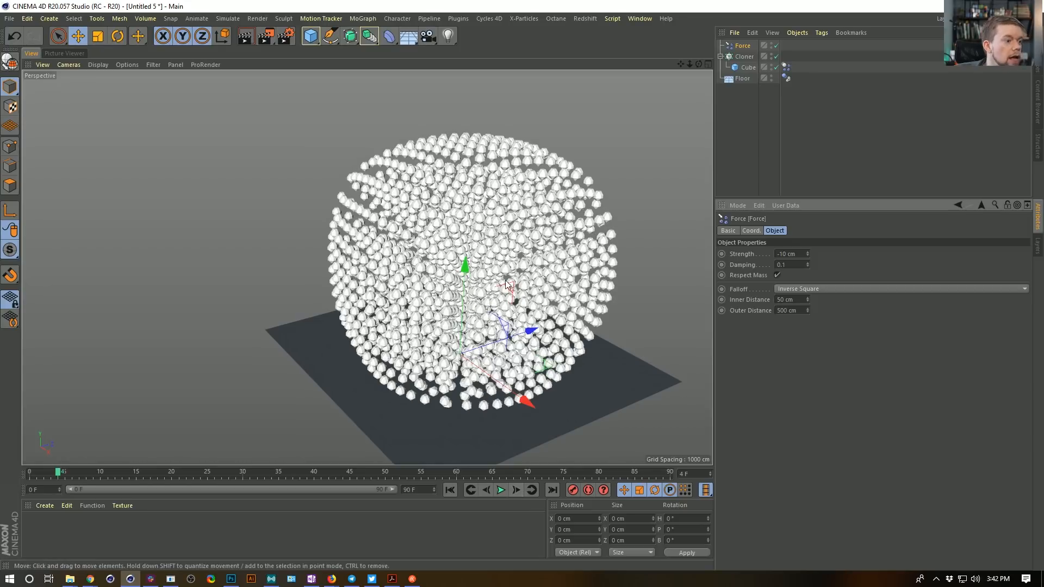
{"action": "left_click_drag", "start_coordinate": [472, 268], "coordinate": [550, 354], "text": "alt"}
{"action": "left_click", "coordinate": [516, 490]}
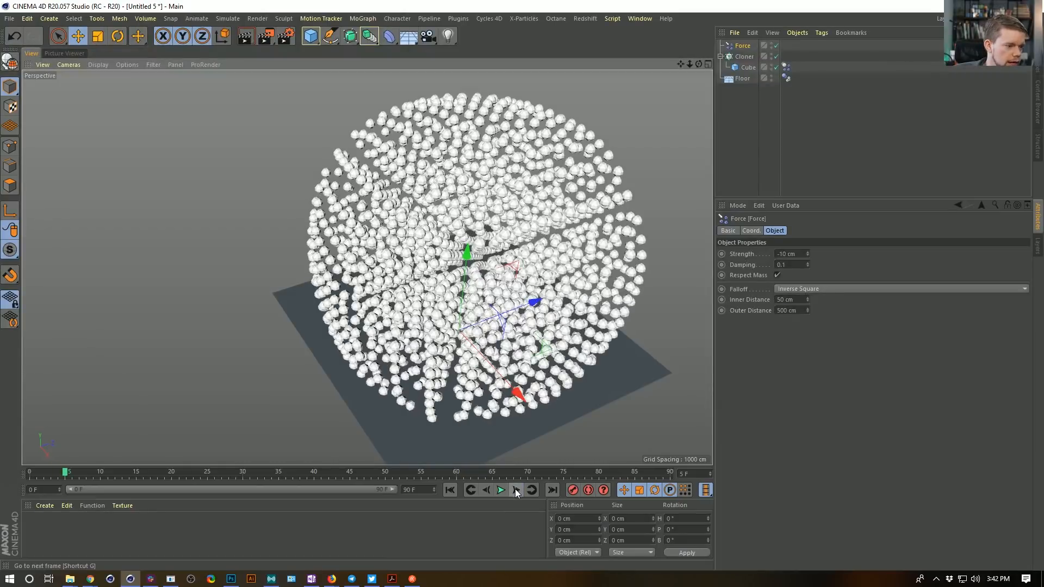
{"action": "left_click", "coordinate": [516, 489]}
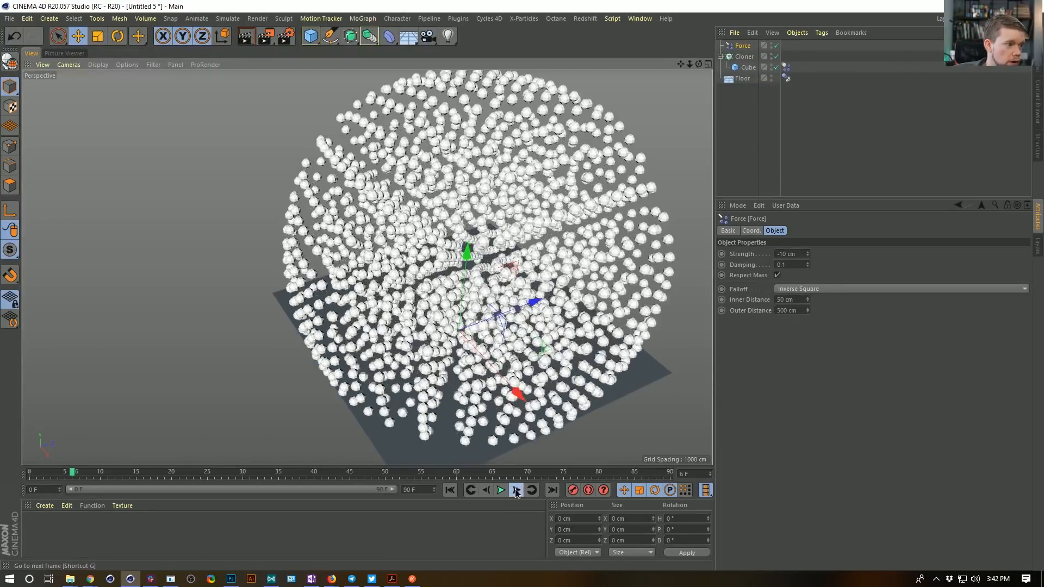
{"action": "left_click_drag", "start_coordinate": [559, 348], "coordinate": [522, 261], "text": "alt"}
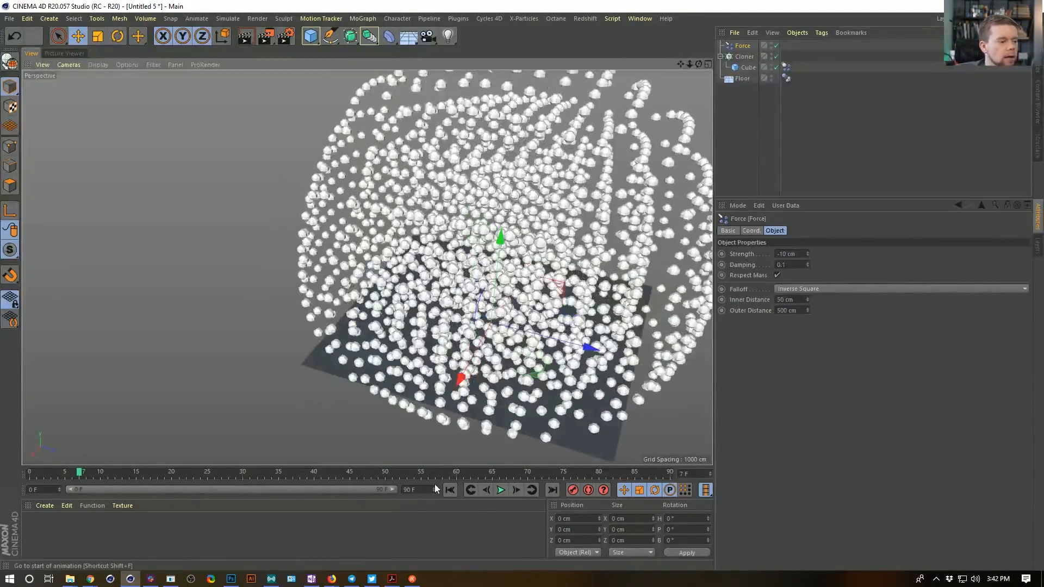
{"action": "left_click", "coordinate": [450, 489]}
Reduce the Cloner's grid count to 10 in X, Y and Z.
{"action": "left_click", "coordinate": [744, 57]}
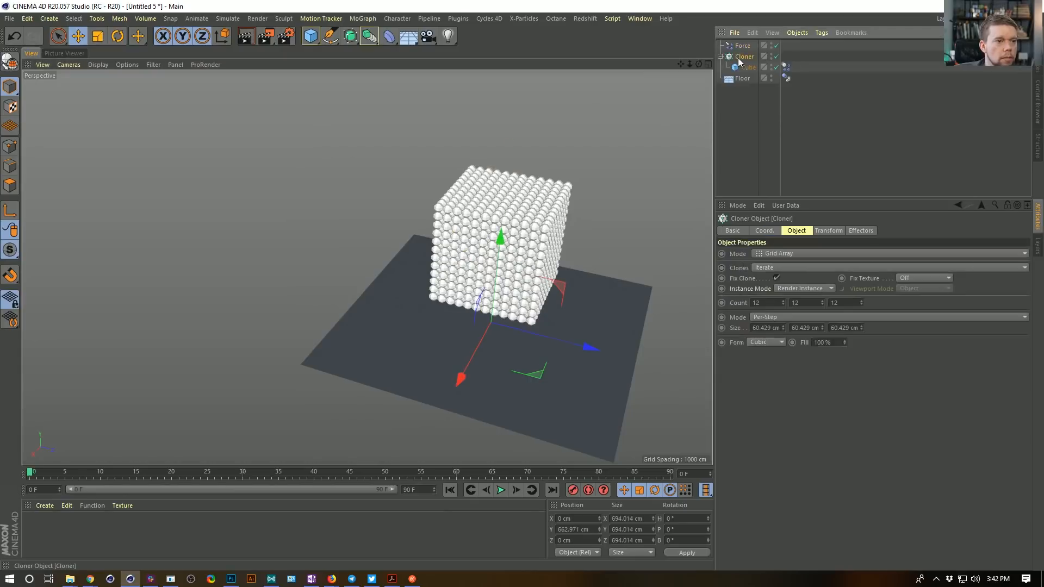
{"action": "left_click", "coordinate": [783, 305]}
{"action": "left_click", "coordinate": [783, 304]}
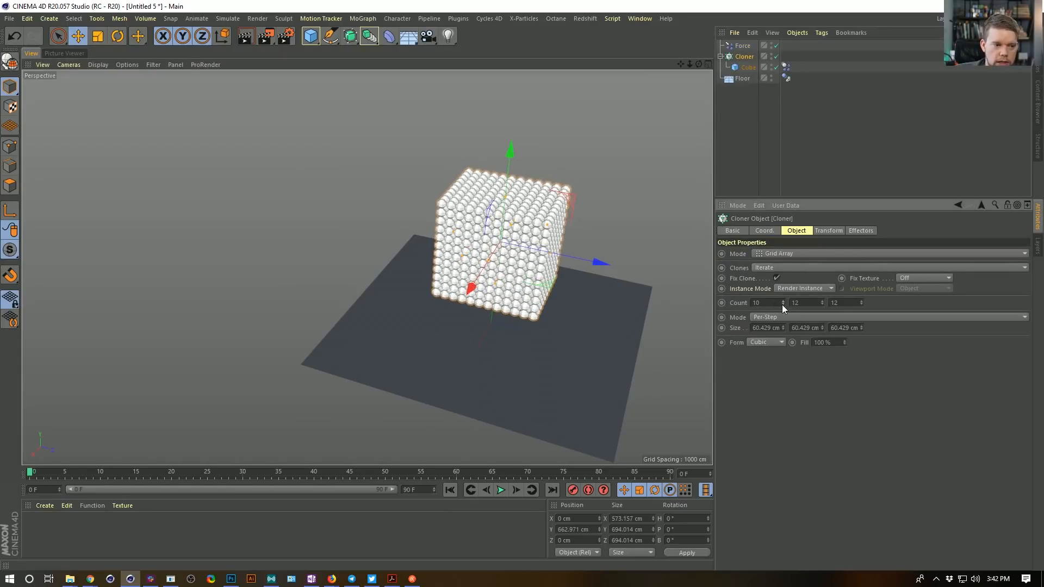
{"action": "left_click", "coordinate": [822, 305]}
{"action": "left_click", "coordinate": [822, 304]}
{"action": "left_click", "coordinate": [861, 305]}
{"action": "left_click", "coordinate": [861, 305]}
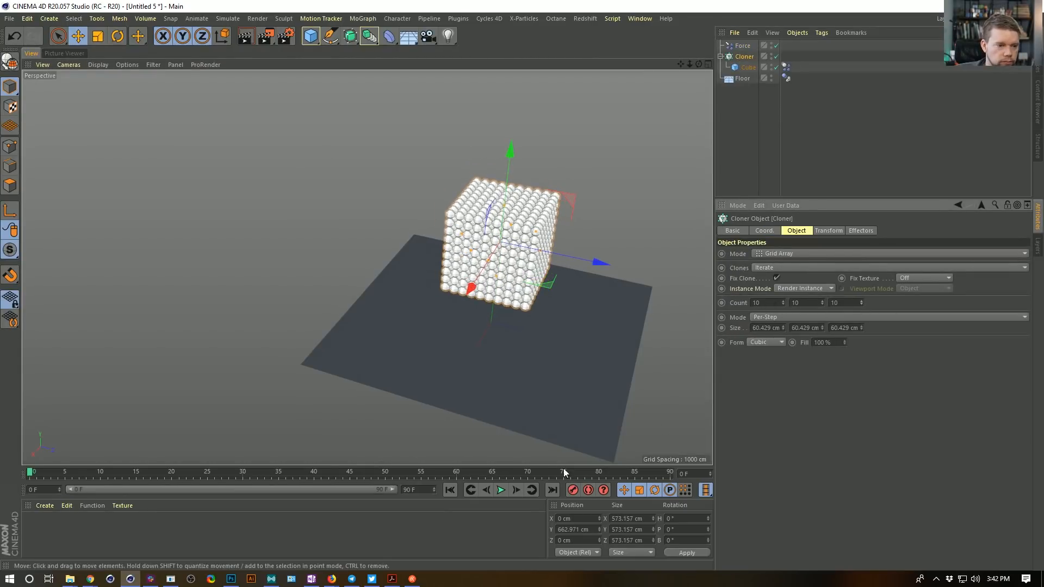
Play the first frames of the simulation with the 10 × 10 × 10 clone grid and rewind to the start.
{"action": "left_click", "coordinate": [501, 490]}
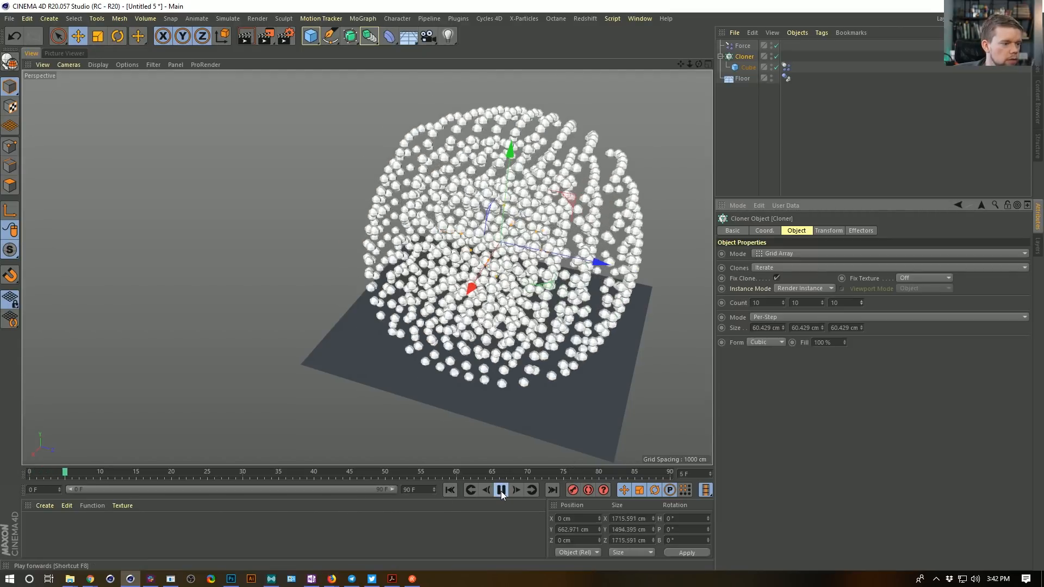
{"action": "left_click", "coordinate": [501, 491]}
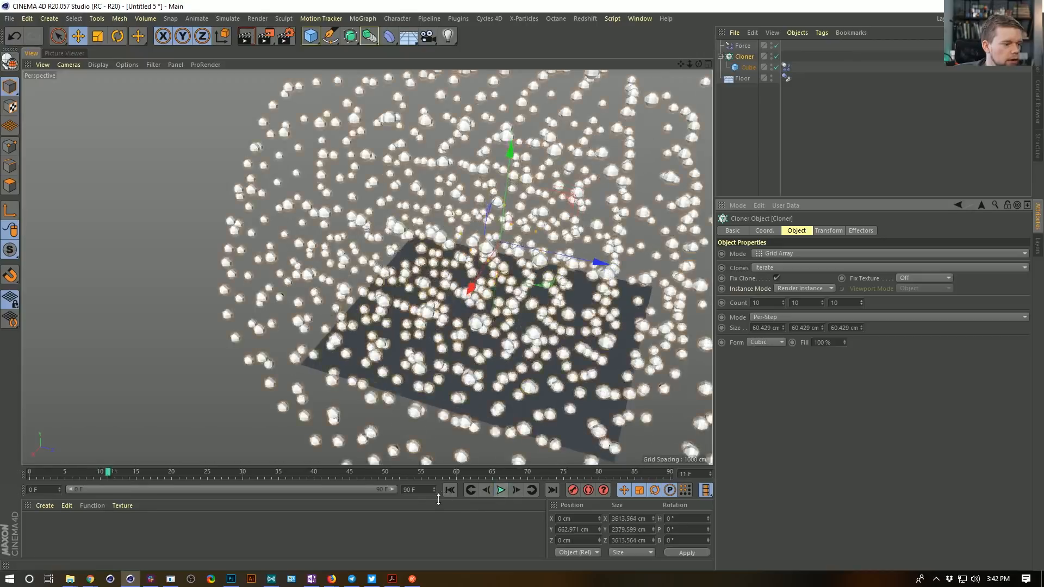
{"action": "left_click", "coordinate": [450, 492]}
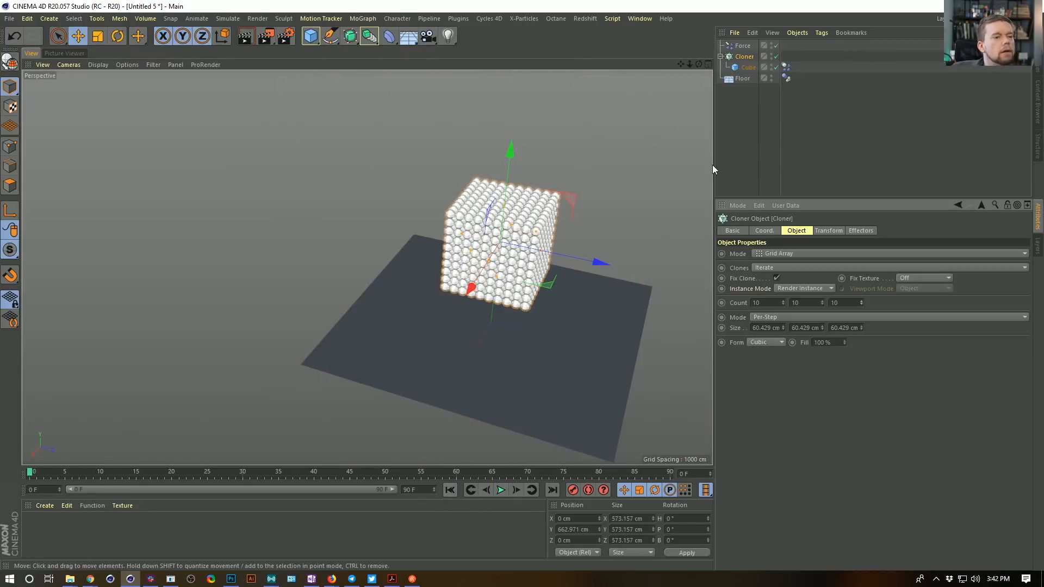
Set the Force's strength to 10 cm and play the first frames, viewing the clones from another angle.
{"action": "left_click", "coordinate": [743, 47]}
{"action": "left_click", "coordinate": [782, 254]}
{"action": "key", "text": "BackSpace"}
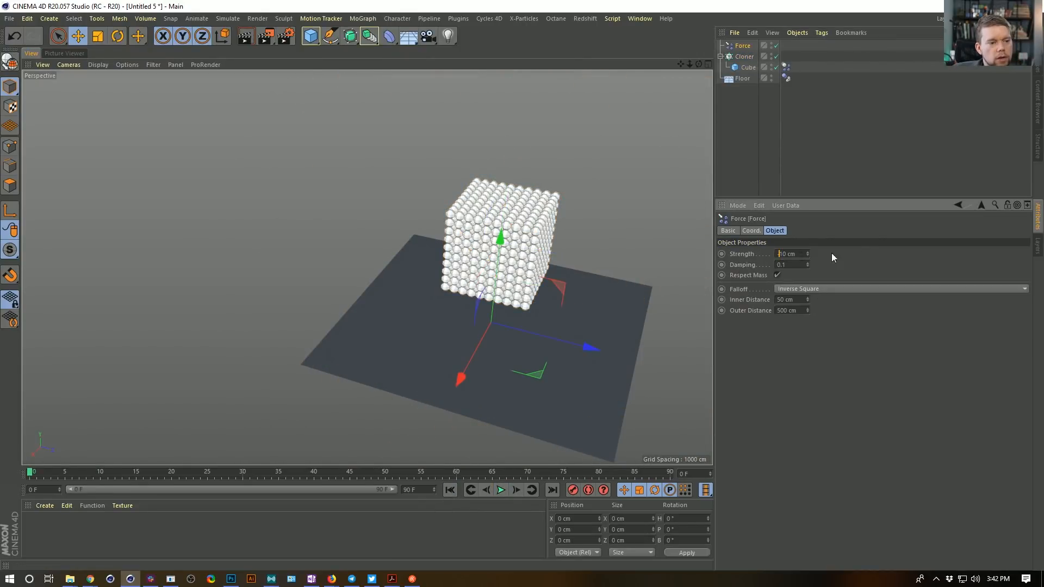
{"action": "left_click", "coordinate": [501, 491]}
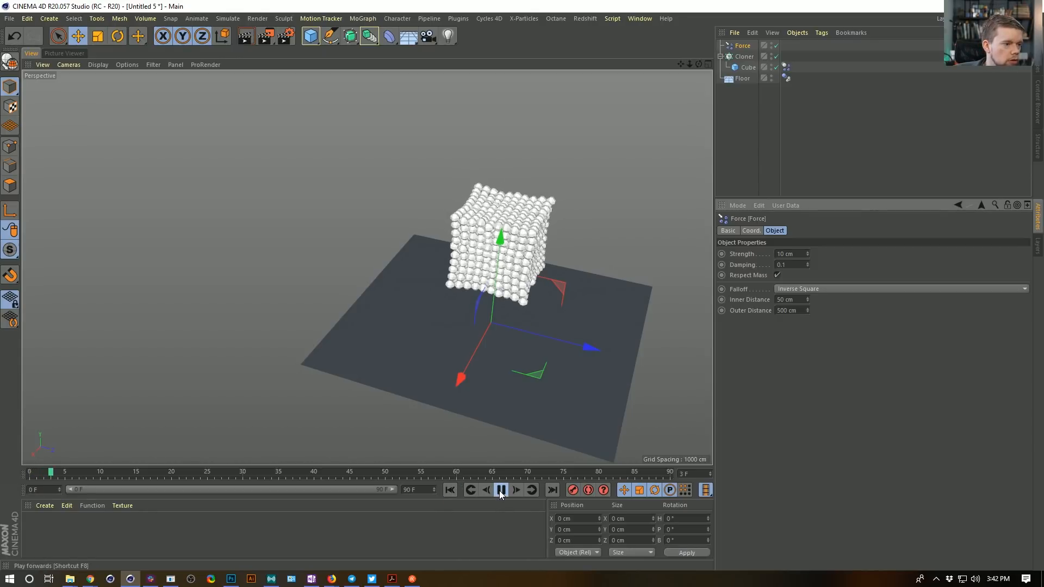
{"action": "left_click_drag", "start_coordinate": [488, 256], "coordinate": [546, 246], "text": "alt"}
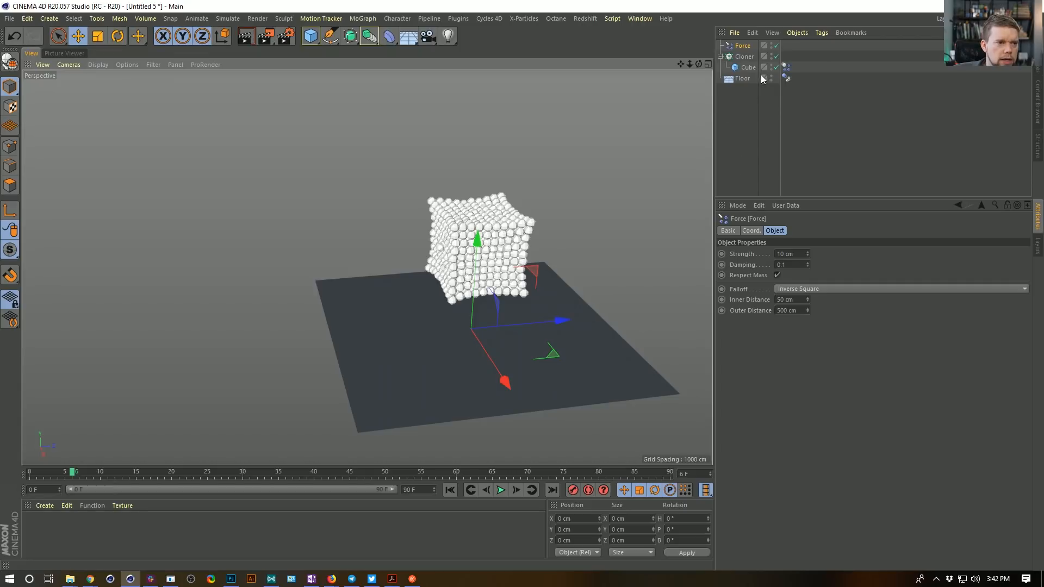
Look through the Force's falloff options and check the cloned cube's size with the simulation rewound.
{"action": "left_click", "coordinate": [782, 288]}
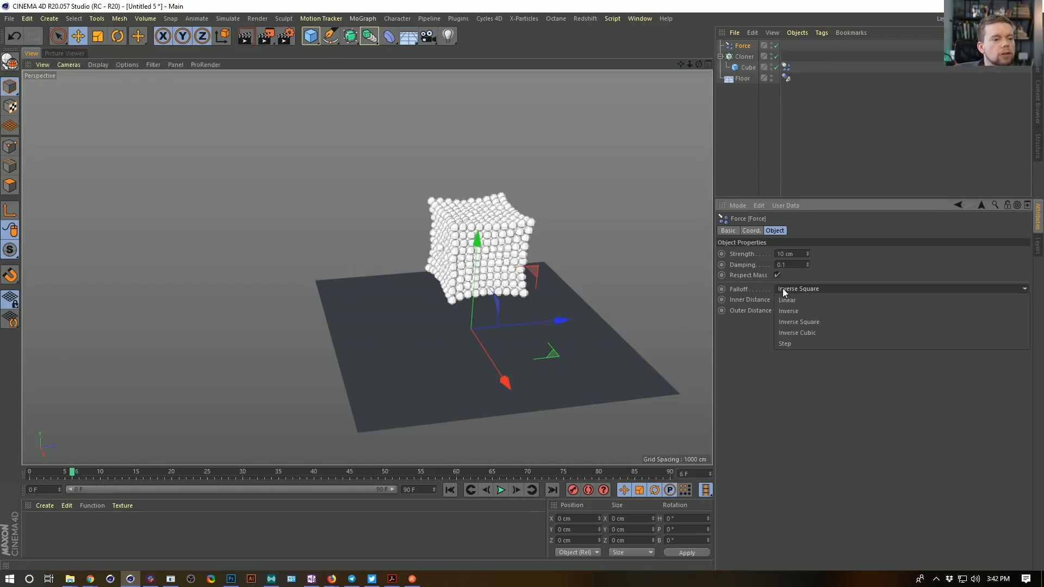
{"action": "left_click", "coordinate": [807, 296]}
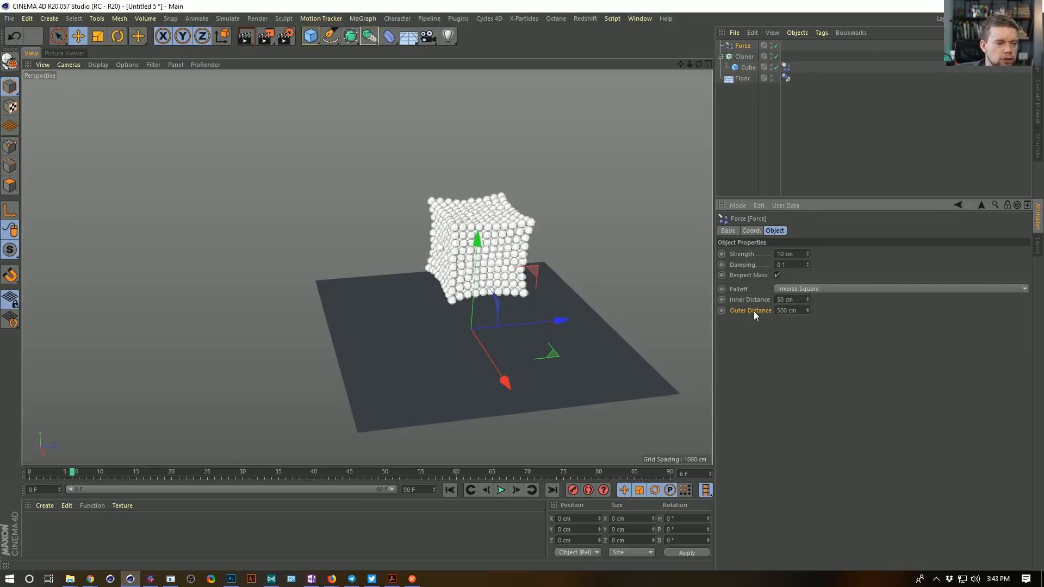
{"action": "left_click", "coordinate": [450, 490]}
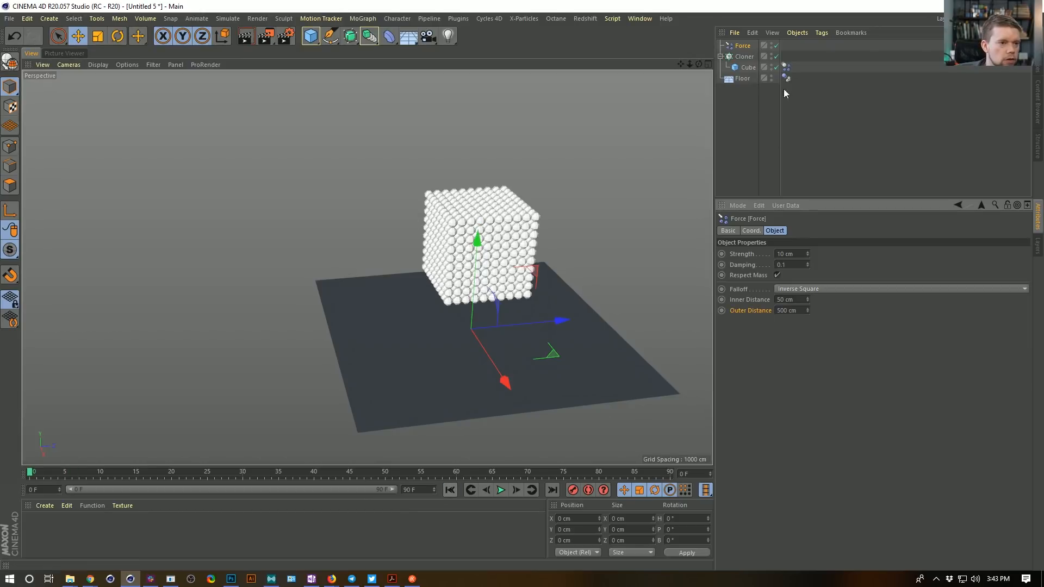
{"action": "left_click", "coordinate": [745, 67]}
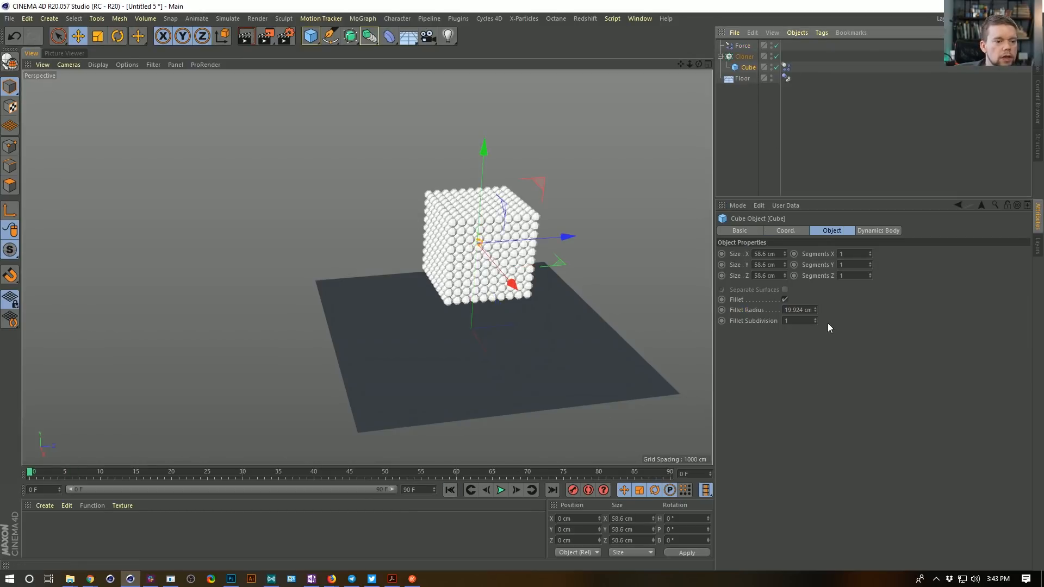
{"action": "left_click", "coordinate": [775, 252]}
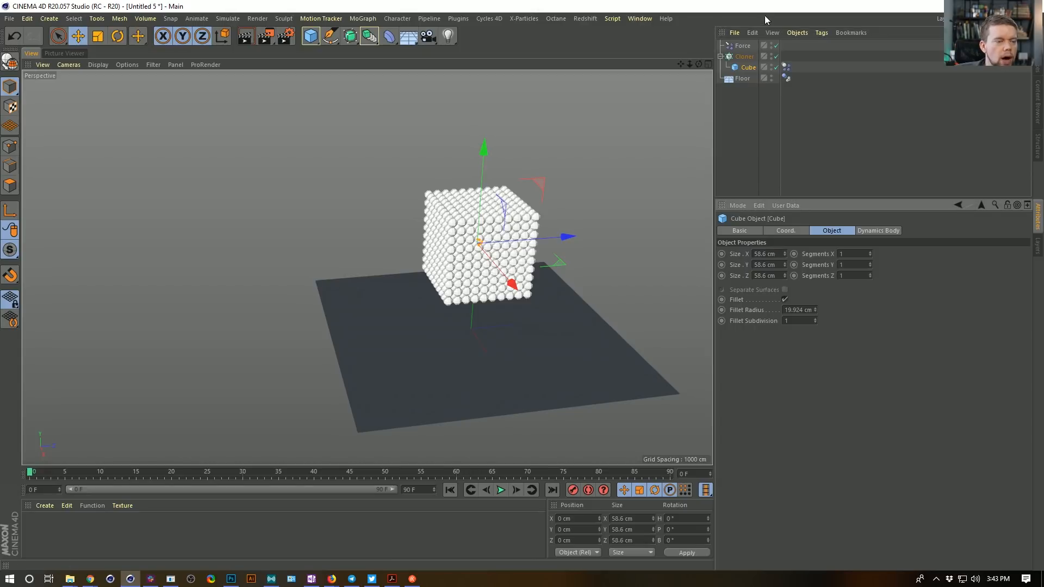
Set the Force's inner distance to 120 cm and outer distance to 122 cm, and preview the simulation before rewinding it.
{"action": "left_click", "coordinate": [743, 47]}
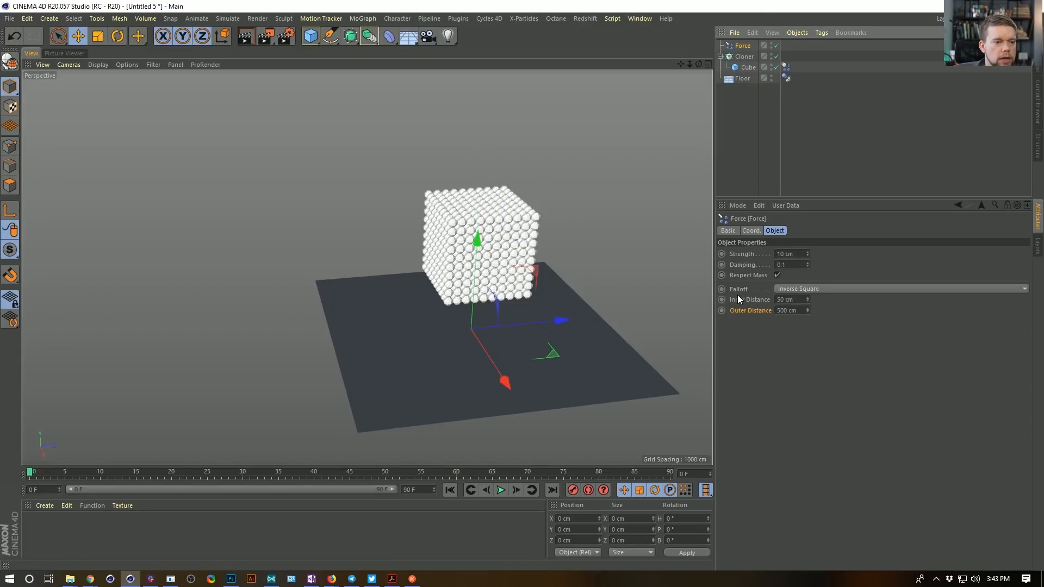
{"action": "left_click", "coordinate": [799, 300]}
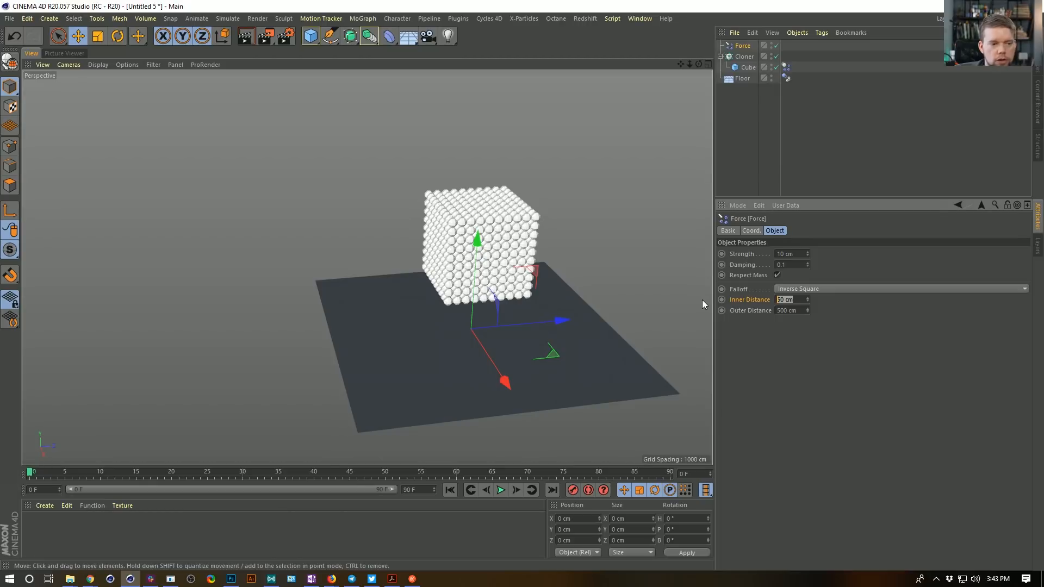
{"action": "key", "text": "Tab"}
{"action": "type", "text": "10"}
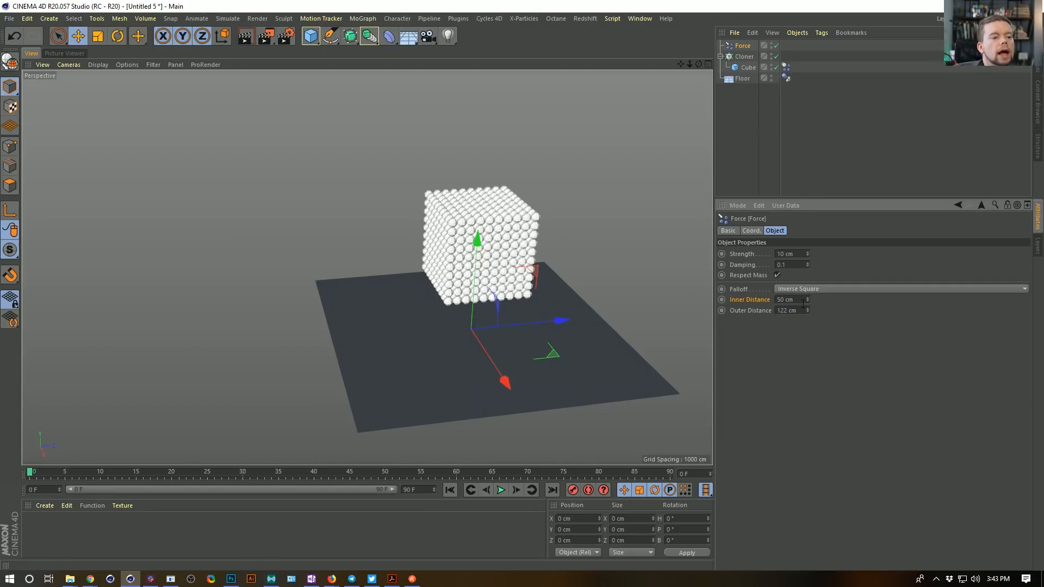
{"action": "key", "text": "Tab"}
{"action": "key", "text": "ctrl+c"}
{"action": "key", "text": "shift+Tab"}
{"action": "key", "text": "ctrl+v"}
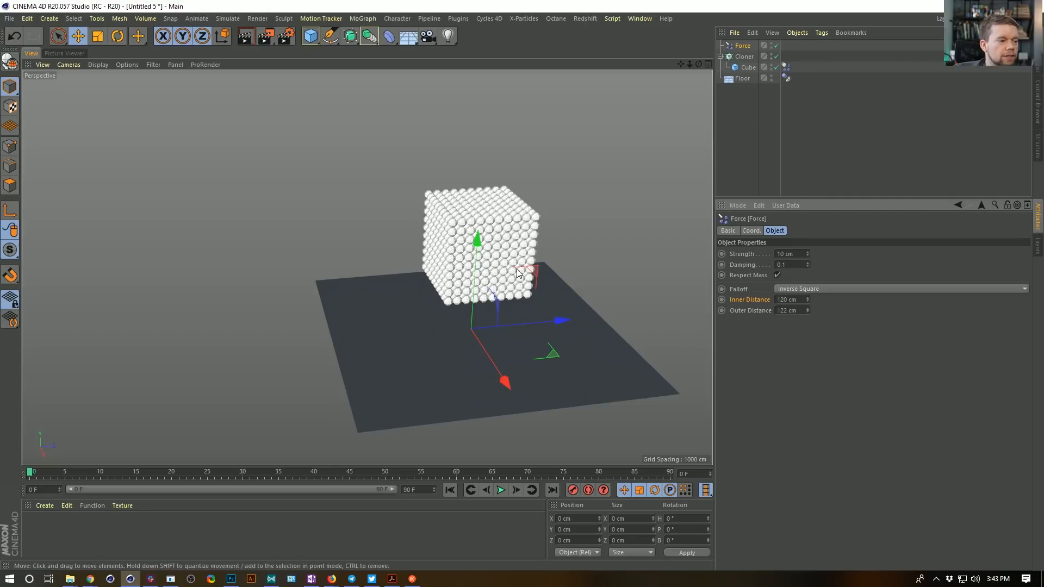
{"action": "left_click", "coordinate": [495, 490]}
{"action": "left_click", "coordinate": [448, 490]}
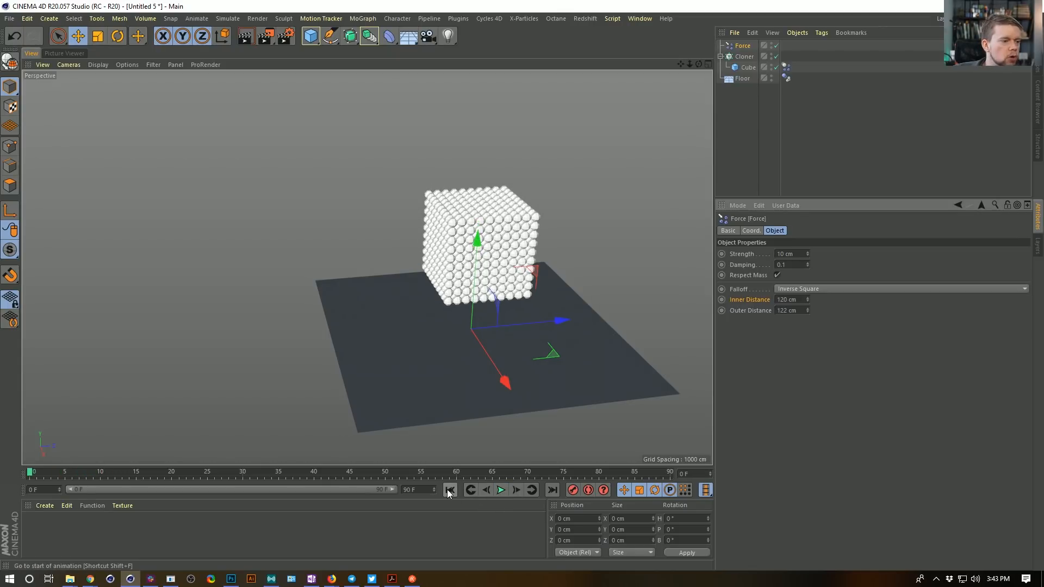
Add a cube at the origin, tilted to about -75°, -29°, -35° and scaled to about 592 cm per side.
{"action": "left_click", "coordinate": [310, 36]}
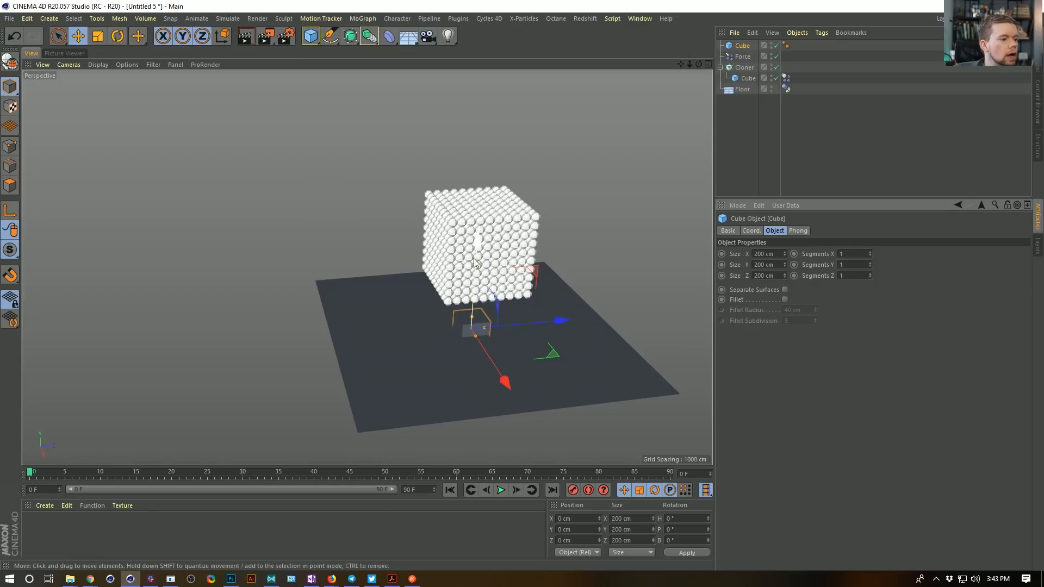
{"action": "key", "text": "r"}
{"action": "left_click_drag", "start_coordinate": [446, 302], "coordinate": [525, 317]}
{"action": "key", "text": "t"}
{"action": "left_click_drag", "start_coordinate": [329, 316], "coordinate": [378, 316]}
{"action": "key", "text": "e"}
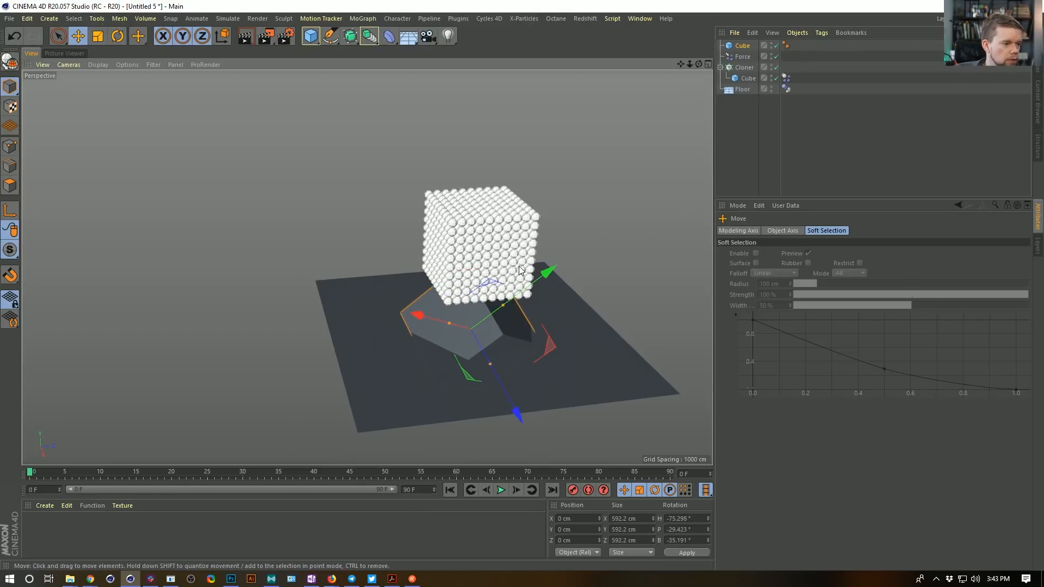
Lower the tilted cube along the world Y axis to about -424 cm and enlarge it to about 1091 cm per side.
{"action": "left_click", "coordinate": [222, 36]}
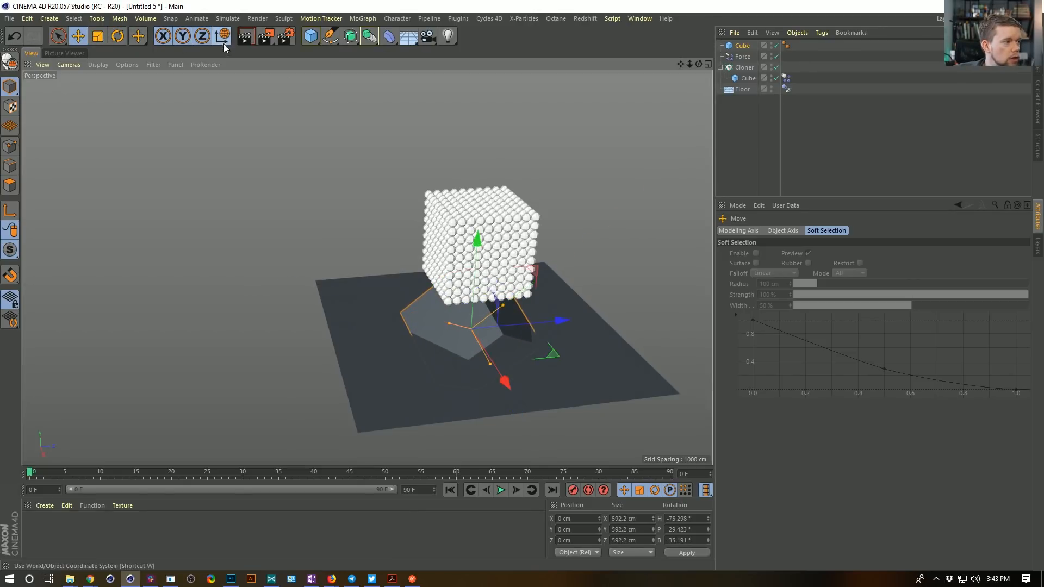
{"action": "left_click_drag", "start_coordinate": [470, 261], "coordinate": [312, 400]}
{"action": "key", "text": "t"}
{"action": "key", "text": "e"}
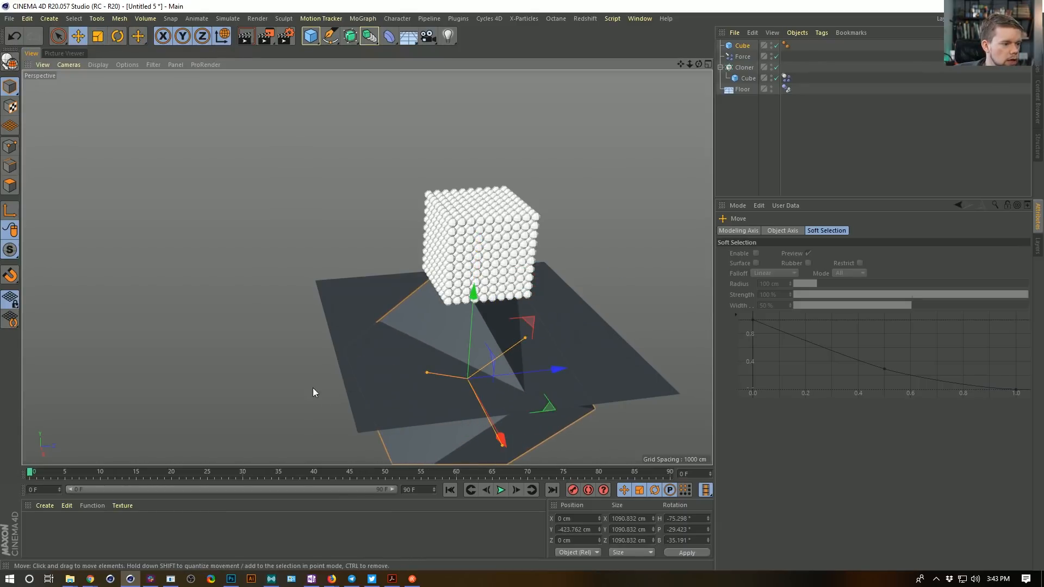
Move the tilted cube horizontally beneath the clones to about X 42 cm and Z 110 cm, undoing the last sideways shift.
{"action": "left_click_drag", "start_coordinate": [483, 377], "coordinate": [558, 399], "text": "alt"}
{"action": "left_click_drag", "start_coordinate": [485, 408], "coordinate": [521, 421]}
{"action": "left_click_drag", "start_coordinate": [467, 337], "coordinate": [359, 327], "text": "alt"}
{"action": "left_click_drag", "start_coordinate": [577, 426], "coordinate": [594, 429]}
{"action": "left_click_drag", "start_coordinate": [496, 434], "coordinate": [506, 326], "text": "alt"}
{"action": "left_click_drag", "start_coordinate": [496, 284], "coordinate": [471, 294]}
{"action": "left_click_drag", "start_coordinate": [473, 285], "coordinate": [404, 288]}
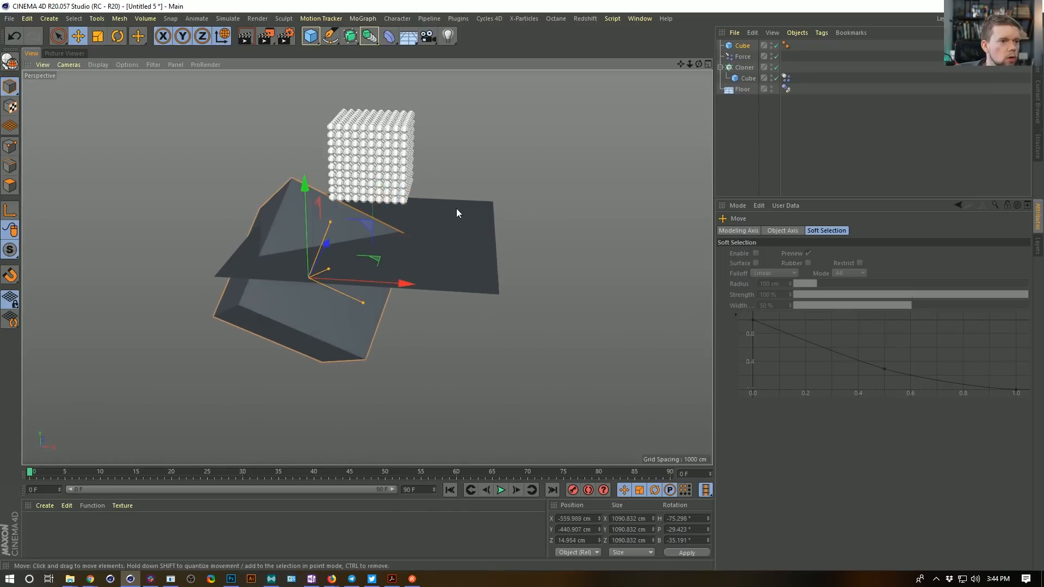
{"action": "key", "text": "ctrl+z"}
Copy the Floor's Dynamics Body tag onto the tilted cube and nest the cube under the Floor.
{"action": "left_click_drag", "start_coordinate": [786, 89], "coordinate": [745, 90]}
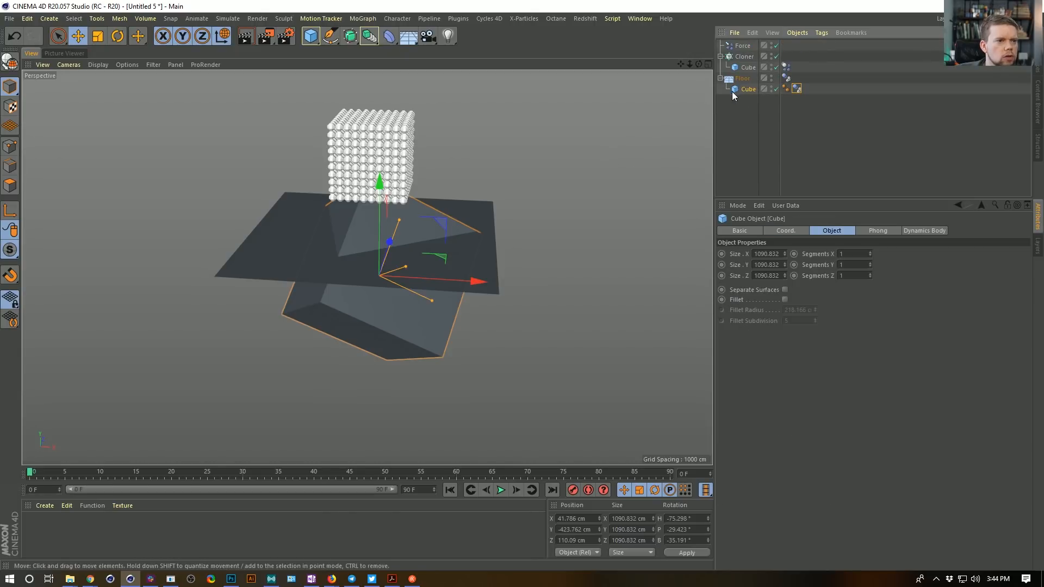
Raise the Cloner above the tilted cube to about Y 977 cm.
{"action": "left_click_drag", "start_coordinate": [467, 197], "coordinate": [372, 199], "text": "alt"}
{"action": "middle_click_drag", "start_coordinate": [371, 199], "coordinate": [440, 258], "text": "alt"}
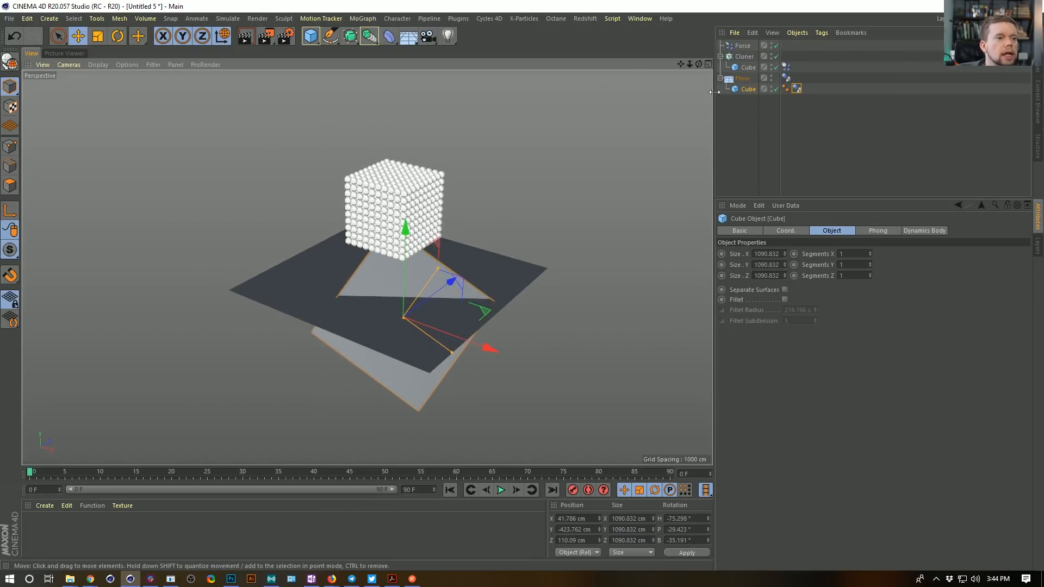
{"action": "left_click", "coordinate": [745, 57]}
{"action": "left_click_drag", "start_coordinate": [403, 112], "coordinate": [400, 71]}
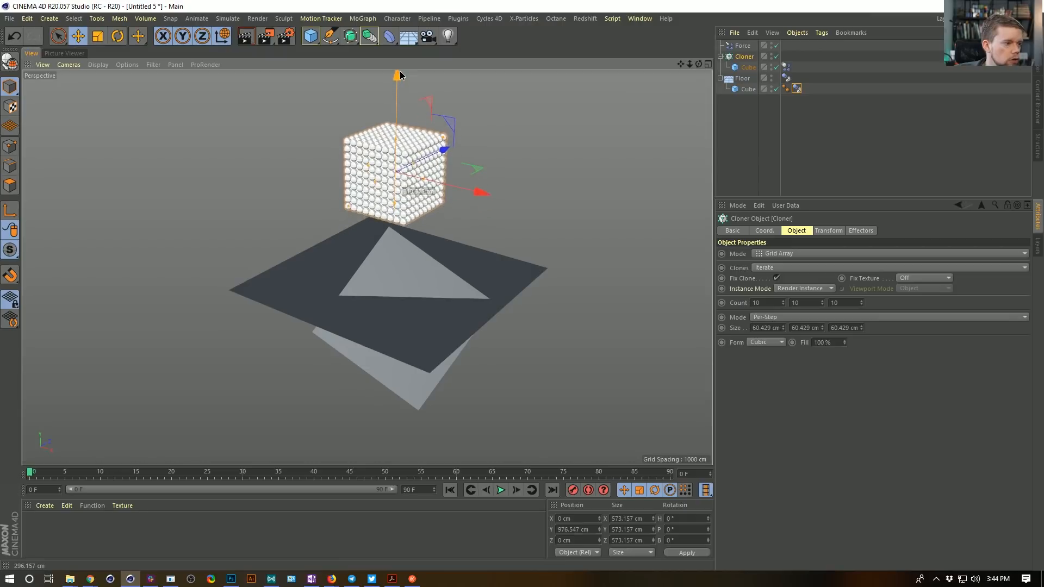
Check the general dynamics values in the project settings and view the scene from a slightly different angle.
{"action": "key", "text": "ctrl+d"}
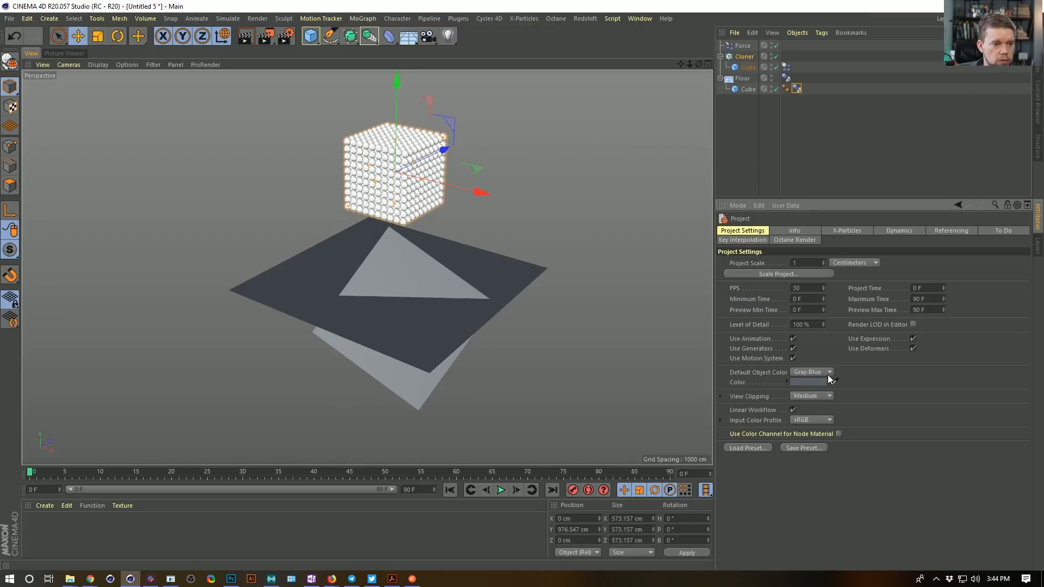
{"action": "left_click", "coordinate": [889, 230]}
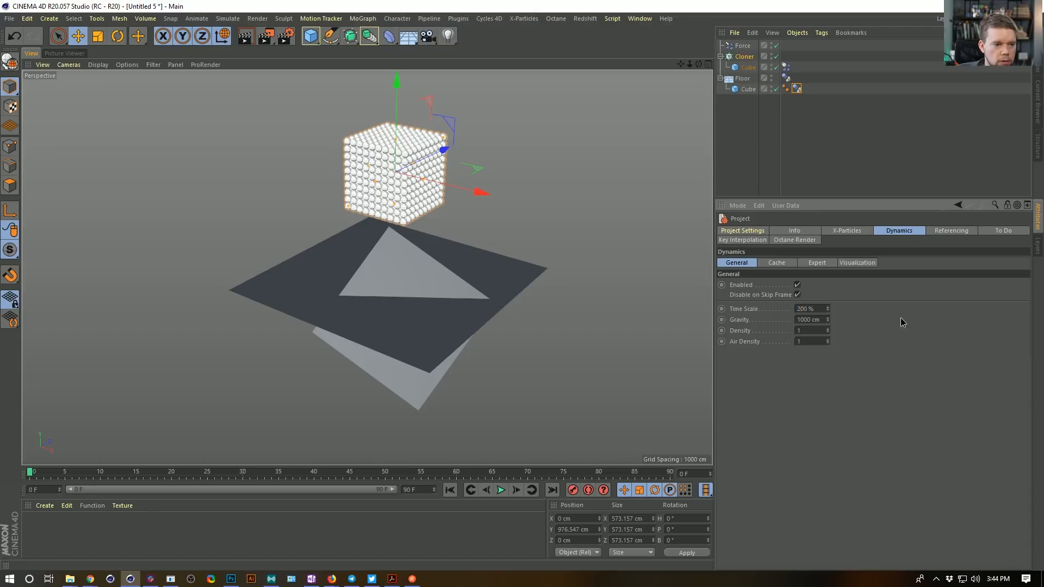
{"action": "left_click_drag", "start_coordinate": [430, 286], "coordinate": [417, 280], "text": "alt"}
{"action": "middle_click_drag", "start_coordinate": [416, 280], "coordinate": [408, 321], "text": "alt"}
{"action": "left_click_drag", "start_coordinate": [409, 321], "coordinate": [443, 319], "text": "alt"}
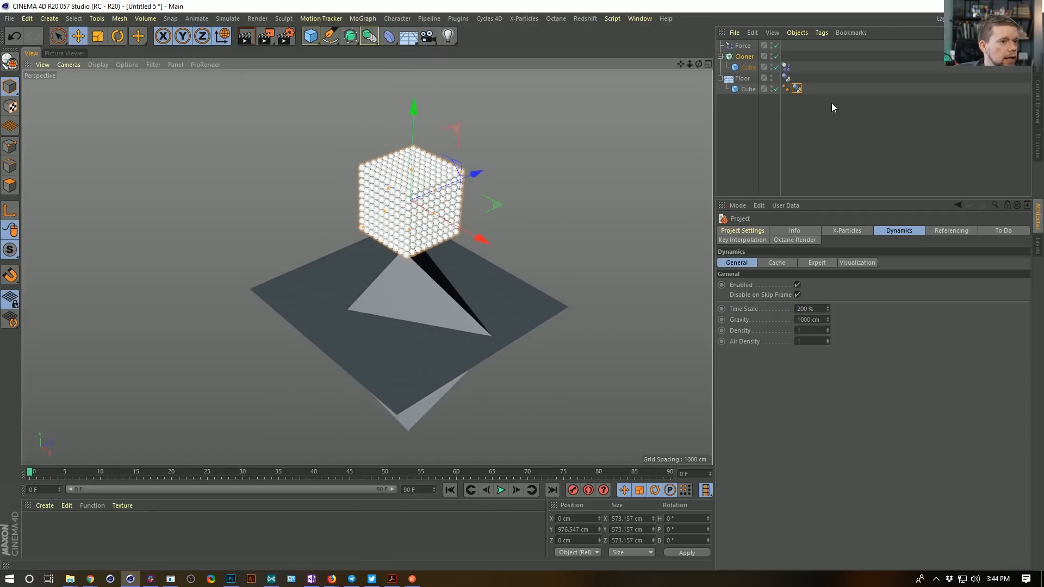
Set the Cloner's grid count to 9 × 9 × 9.
{"action": "left_click", "coordinate": [732, 56]}
{"action": "left_click", "coordinate": [784, 305]}
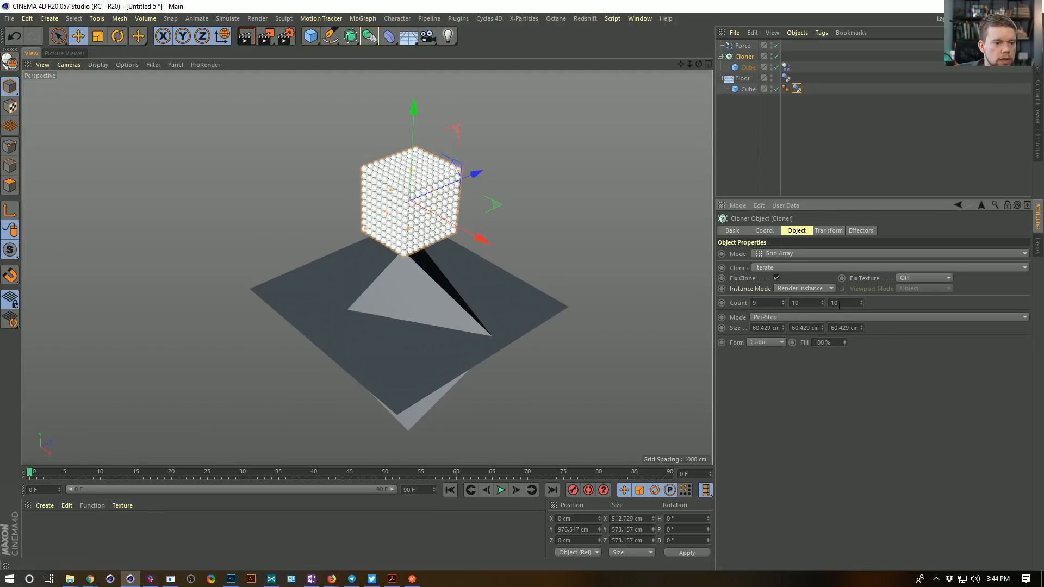
{"action": "left_click", "coordinate": [822, 303]}
{"action": "left_click", "coordinate": [862, 305]}
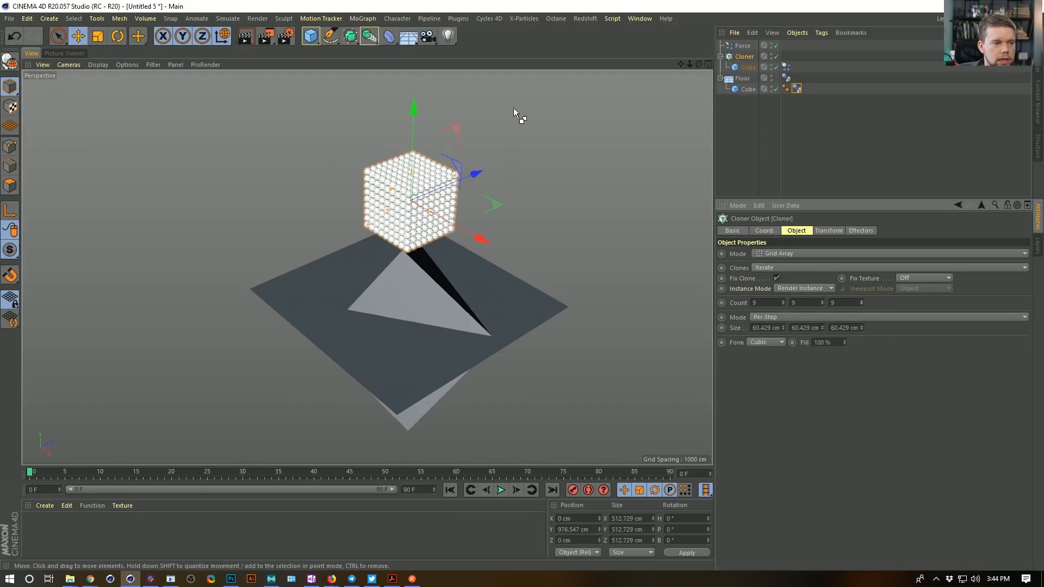
Save the scene in the SceneFiles folder as [3]DynamicClumping.c4d.
{"action": "key", "text": "ctrl+shift+s"}
{"action": "left_click", "coordinate": [208, 100]}
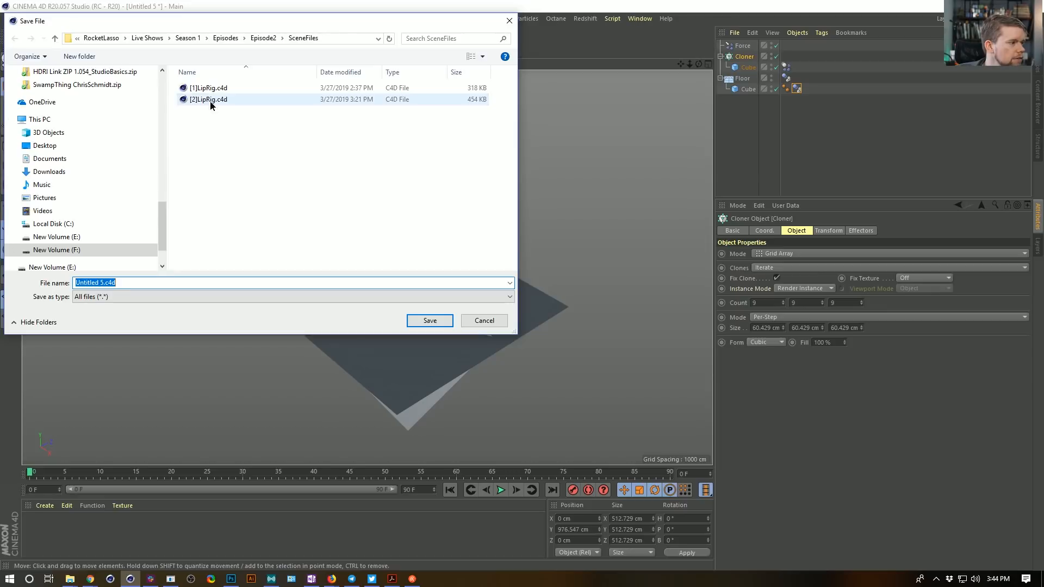
{"action": "left_click", "coordinate": [85, 283]}
{"action": "left_click", "coordinate": [83, 283]}
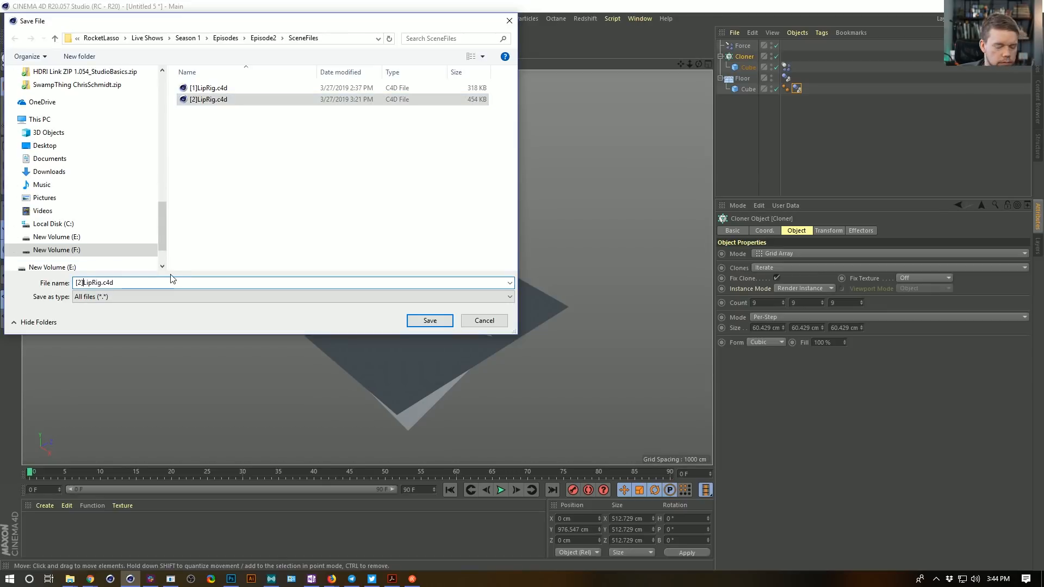
{"action": "key", "text": "BackSpace"}
{"action": "type", "text": "3"}
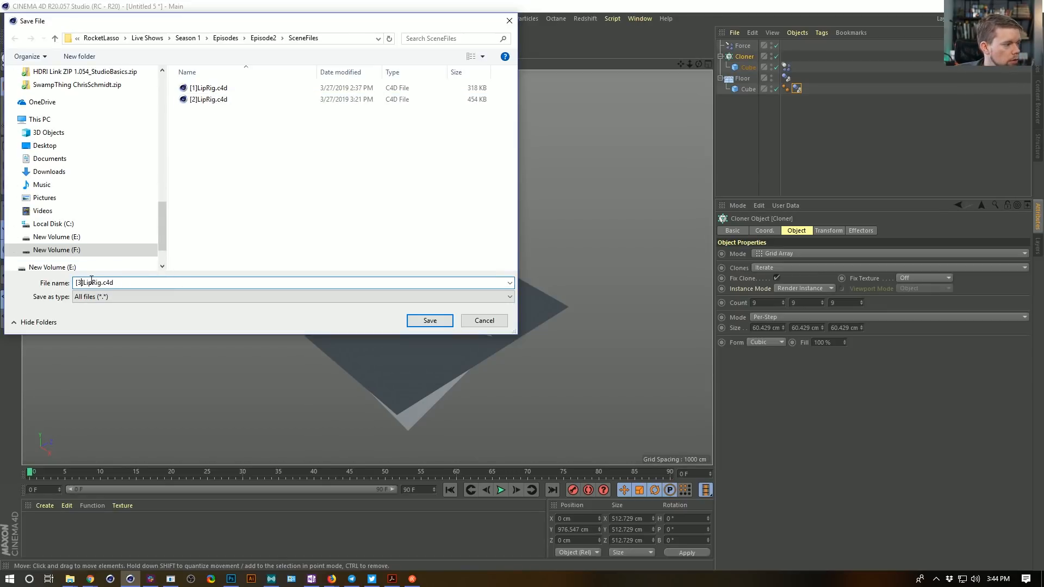
{"action": "left_click_drag", "start_coordinate": [90, 283], "coordinate": [85, 285]}
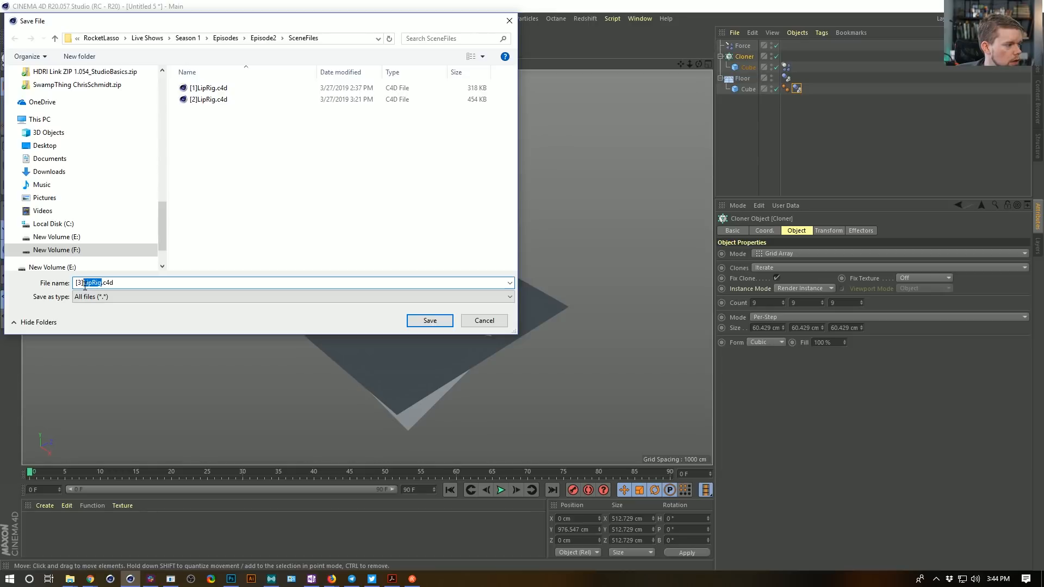
{"action": "type", "text": "DynamicClumping"}
{"action": "key", "text": "Return"}
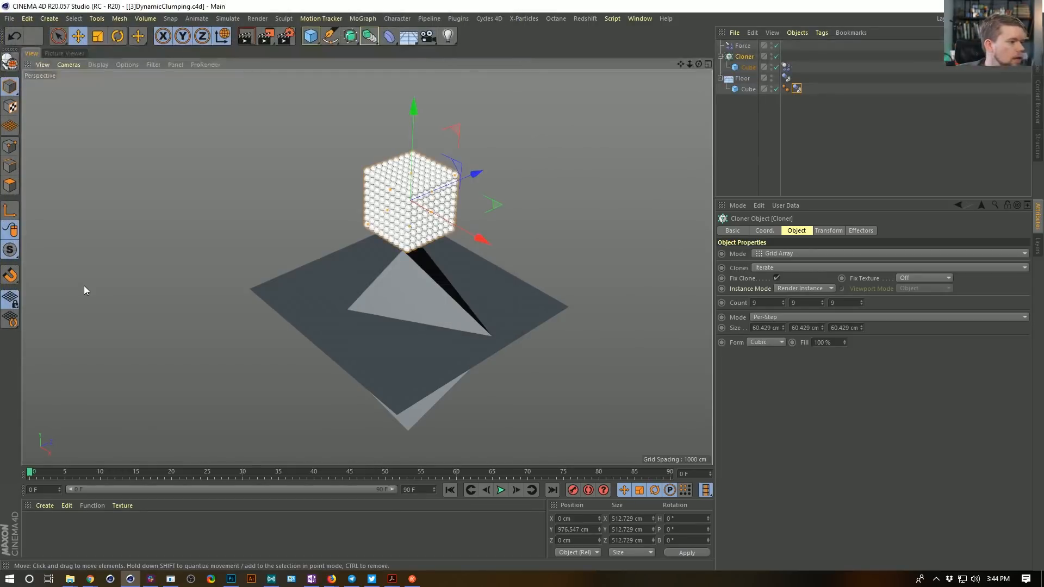
Play the simulation of the clones falling onto the tilted cube and return to the first frame.
{"action": "left_click", "coordinate": [503, 493]}
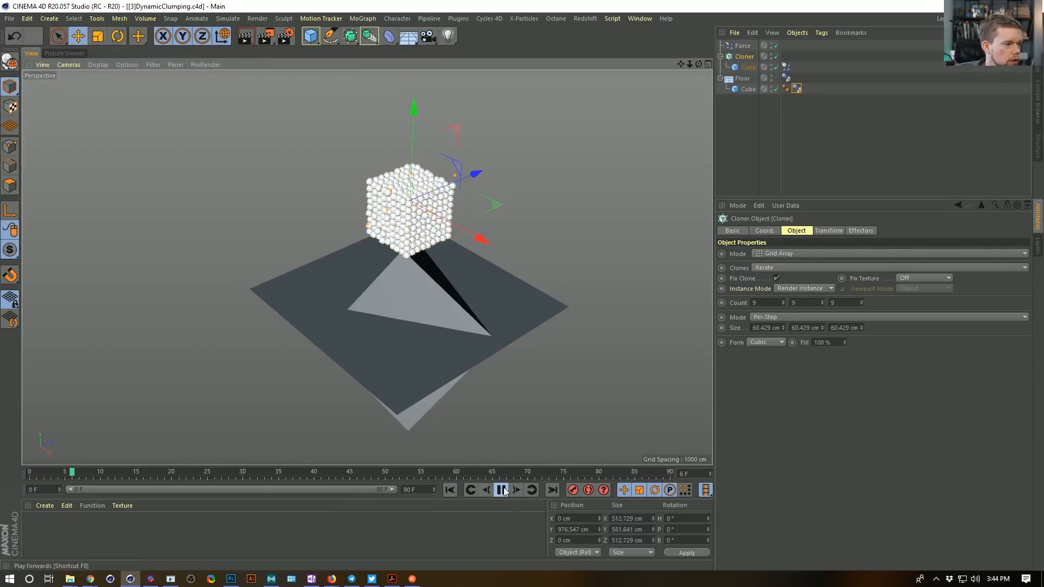
{"action": "left_click", "coordinate": [777, 189]}
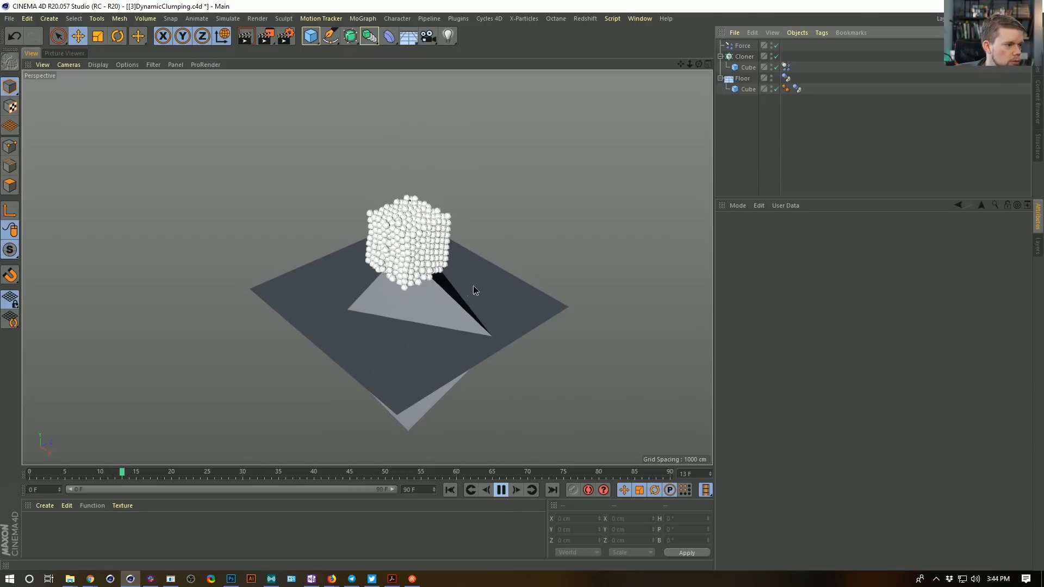
{"action": "scroll", "coordinate": [520, 272], "scroll_direction": "up", "scroll_amount": 2}
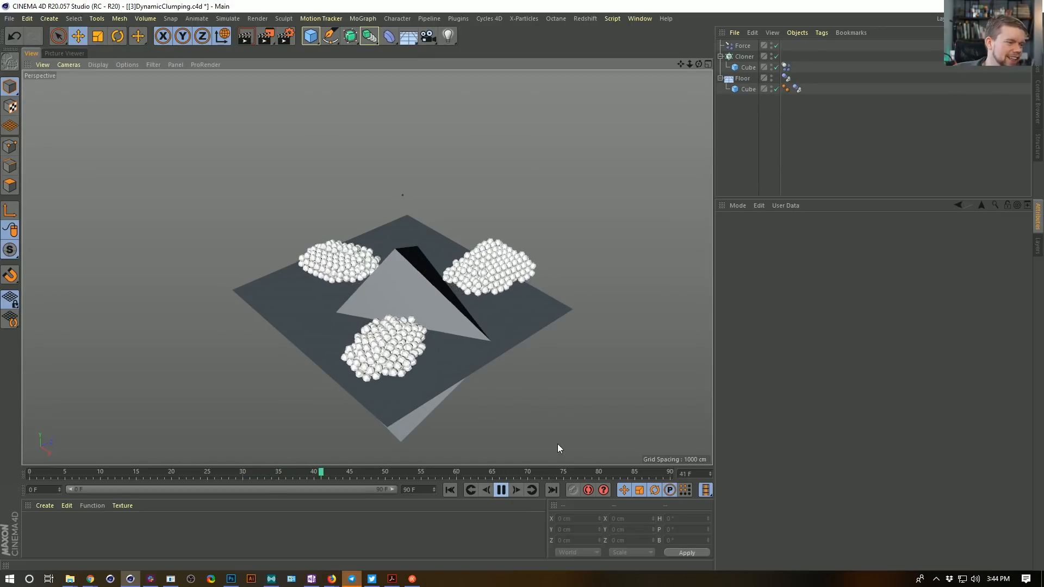
{"action": "left_click", "coordinate": [450, 490]}
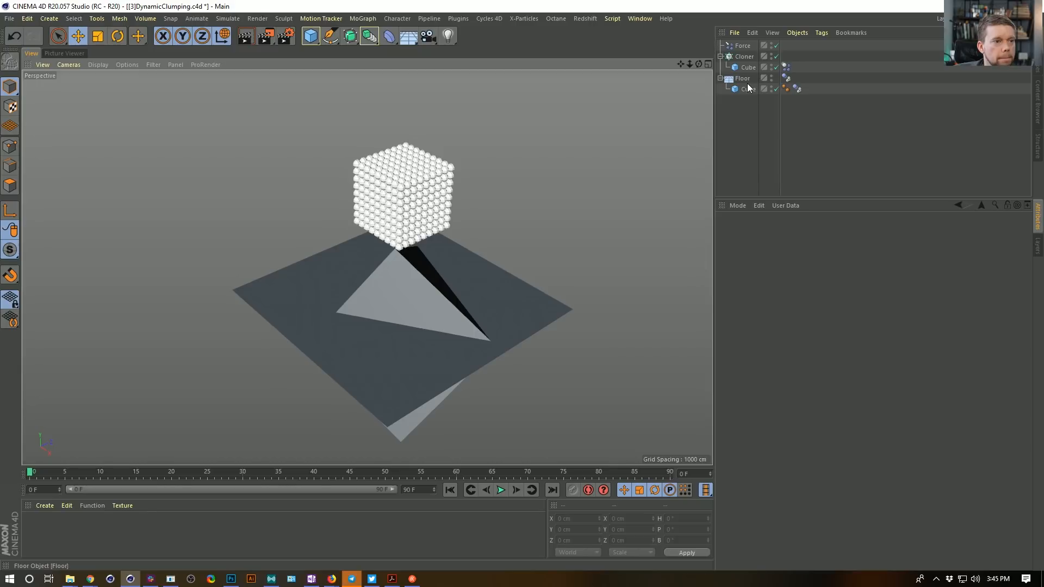
Disable the tilted cube and set bounce to 0% and friction to 100% on all three Dynamics Body tags.
{"action": "left_click", "coordinate": [776, 89]}
{"action": "left_click", "coordinate": [785, 67]}
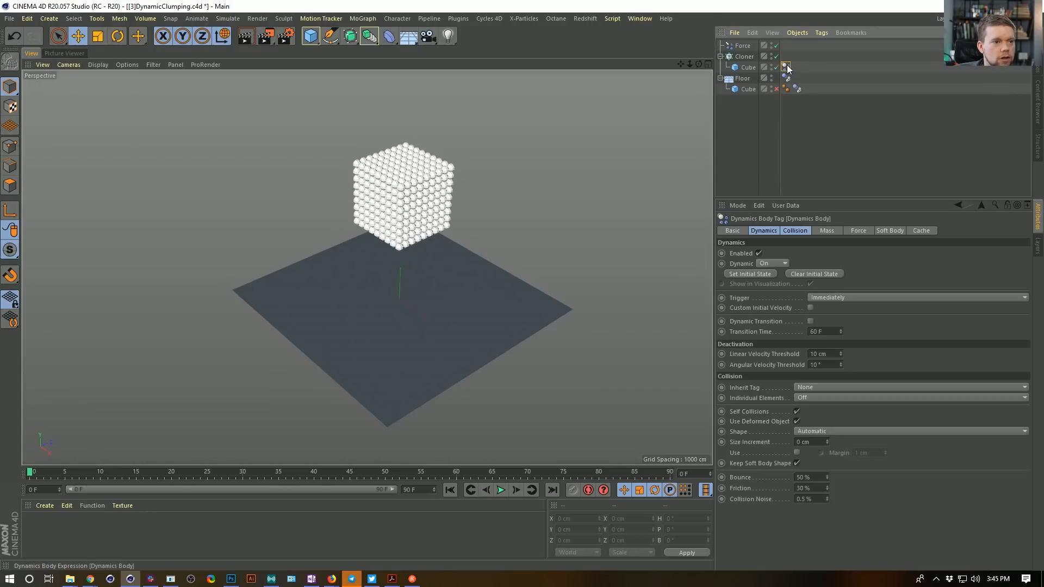
{"action": "left_click", "coordinate": [786, 78], "text": "ctrl"}
{"action": "left_click", "coordinate": [797, 88], "text": "ctrl"}
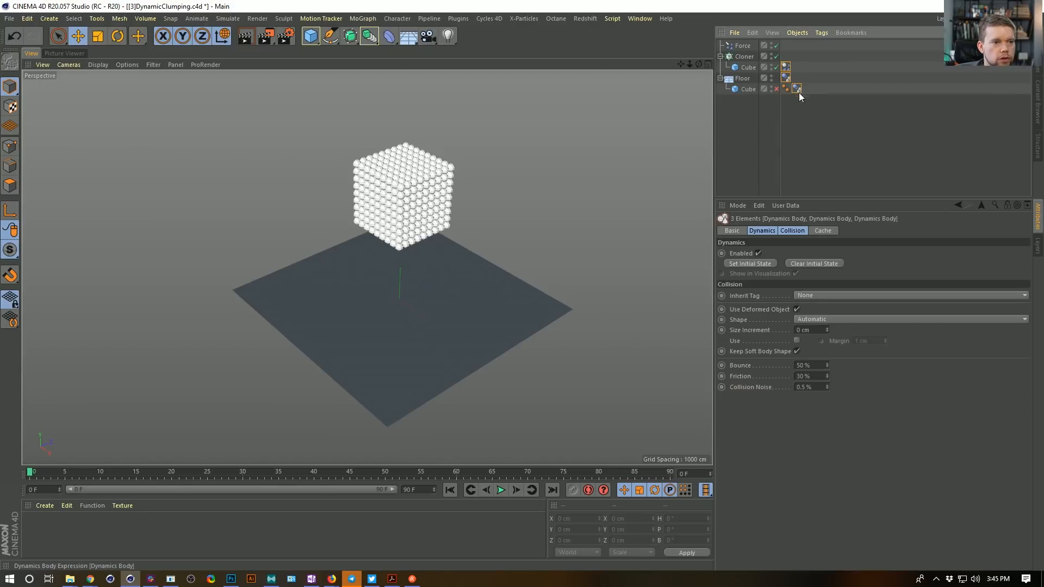
{"action": "left_click", "coordinate": [819, 366]}
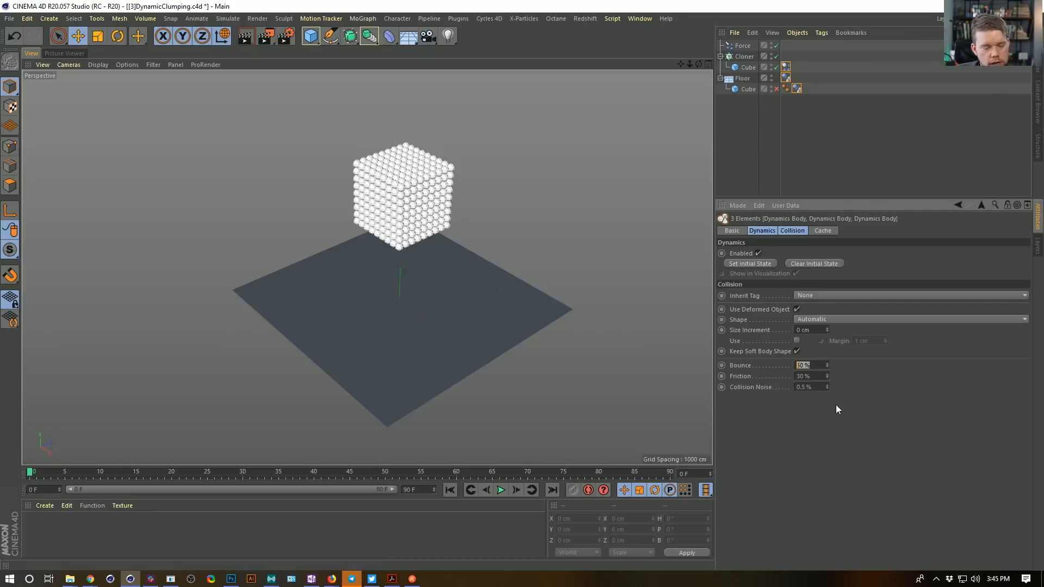
{"action": "left_click_drag", "start_coordinate": [820, 377], "coordinate": [735, 368]}
{"action": "type", "text": "10"}
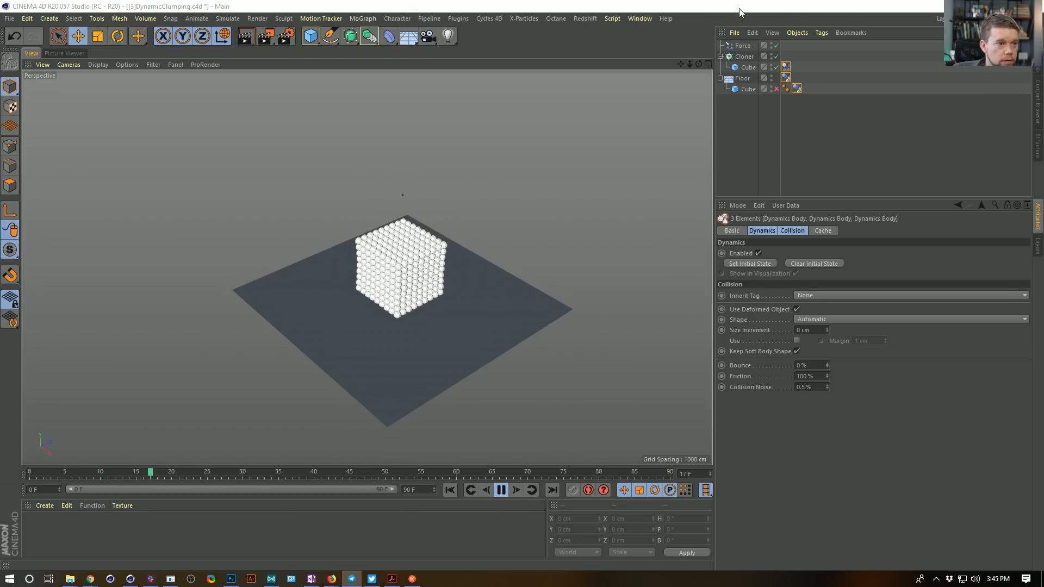
Stop the running simulation, rewind to the start, and view the clones with their Dynamics Body settings shown.
{"action": "left_click", "coordinate": [502, 489]}
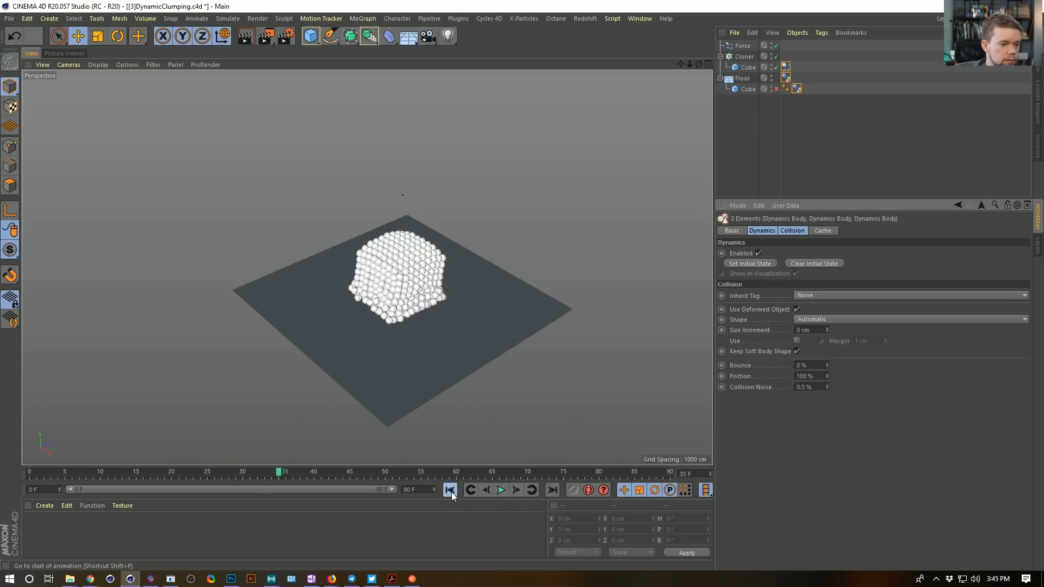
{"action": "left_click", "coordinate": [450, 490]}
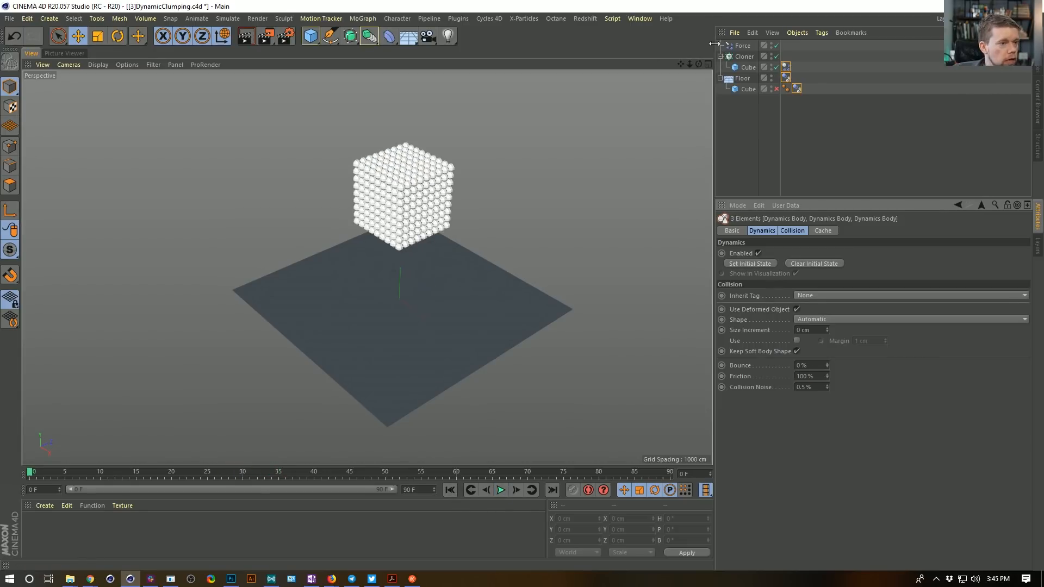
{"action": "left_click", "coordinate": [786, 67]}
{"action": "left_click_drag", "start_coordinate": [452, 289], "coordinate": [418, 288], "text": "alt"}
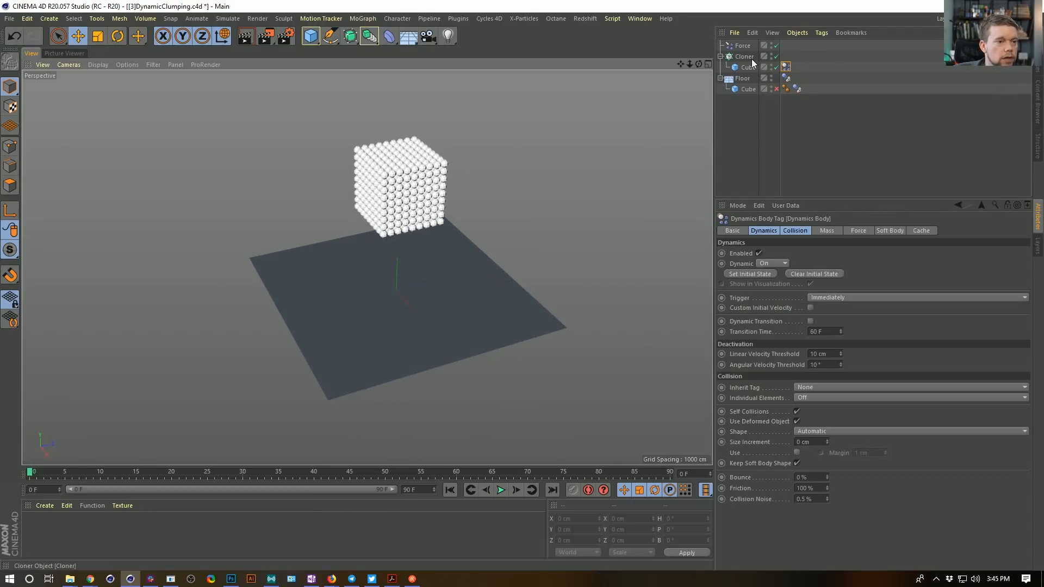
Try a Force inner distance of 60 cm and outer distance of 61 cm in the simulation.
{"action": "left_click", "coordinate": [742, 45]}
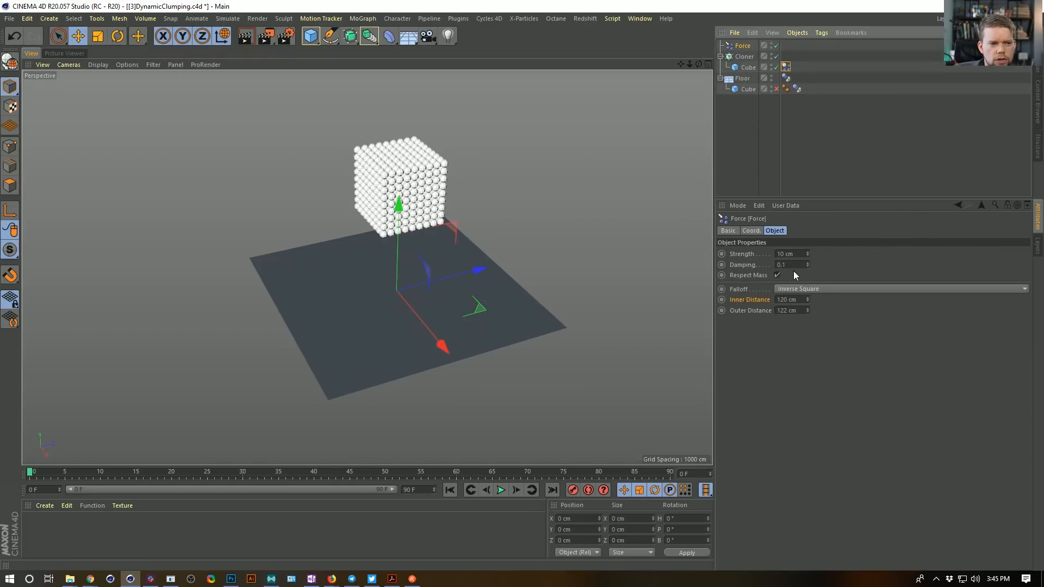
{"action": "left_click", "coordinate": [800, 299]}
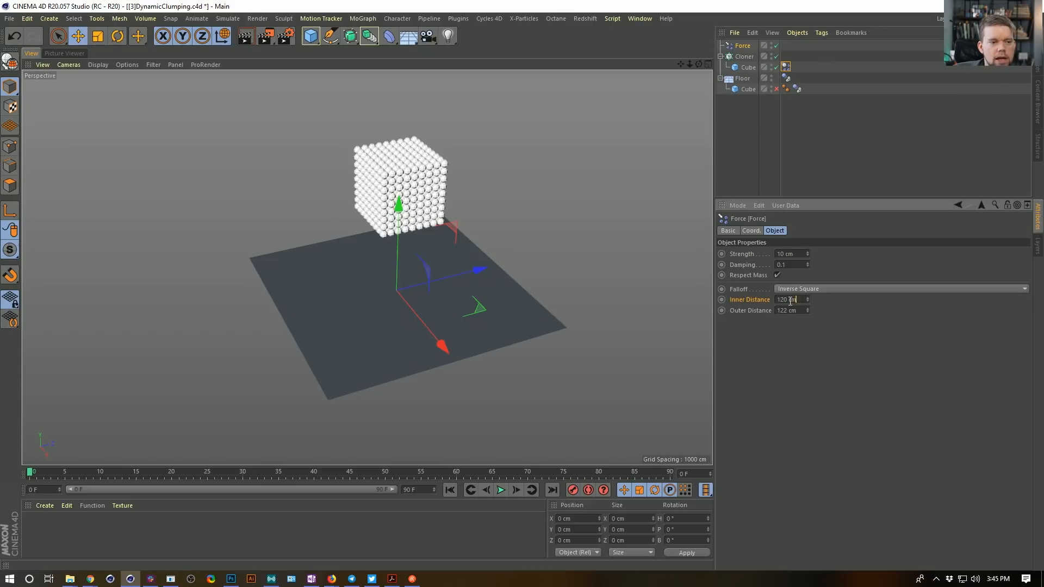
{"action": "left_click", "coordinate": [801, 299]}
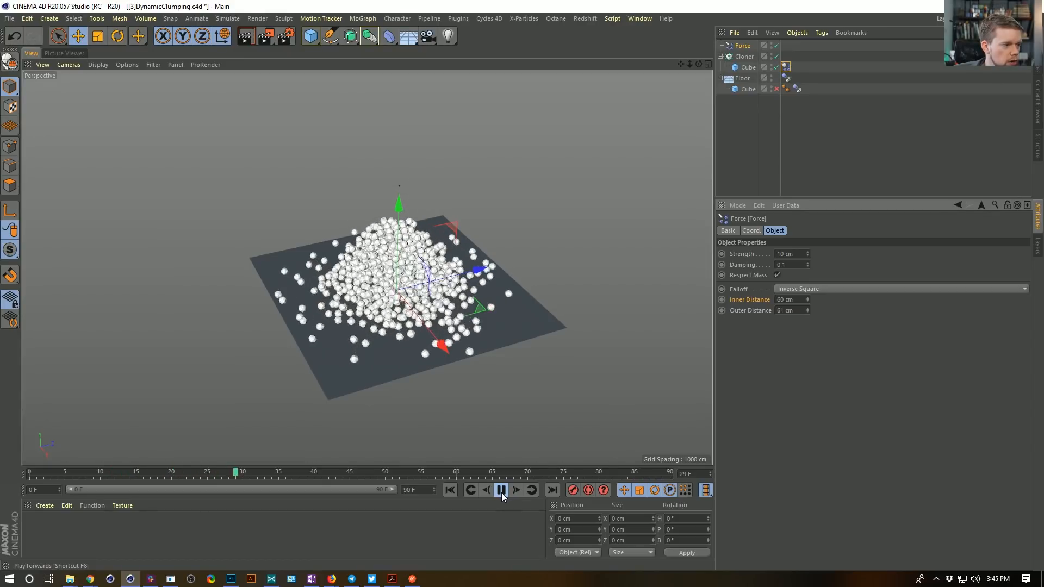
{"action": "left_click", "coordinate": [501, 491]}
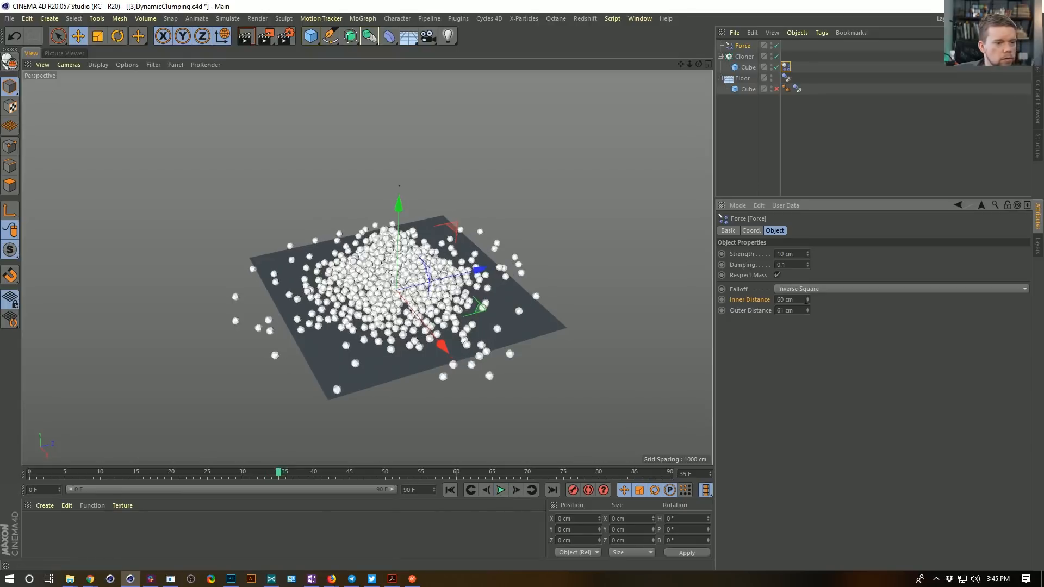
Set the Force's inner distance to 80 cm and its outer distance to 90 cm.
{"action": "double_click", "coordinate": [800, 299]}
{"action": "type", "text": "80"}
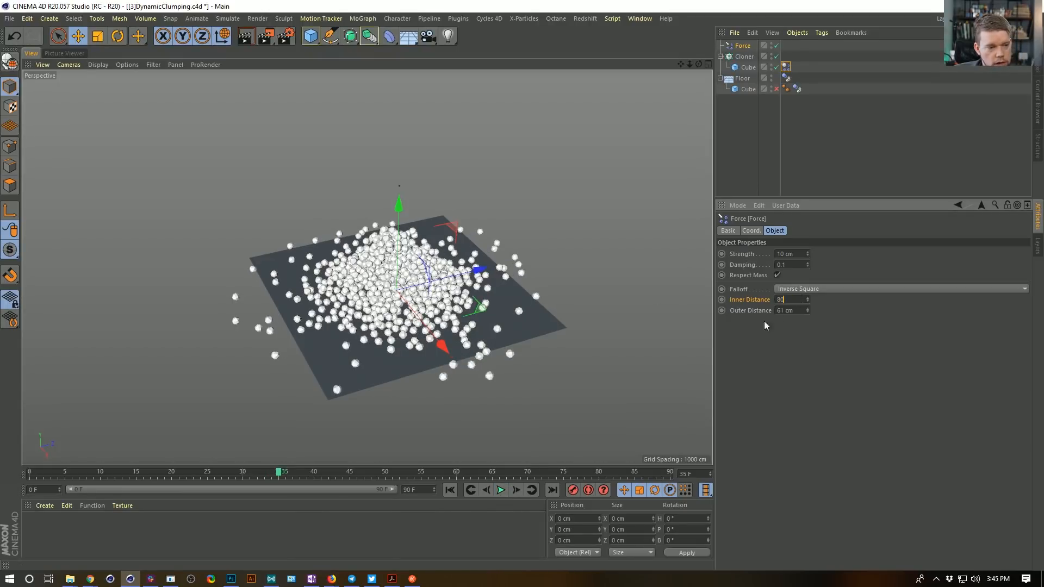
{"action": "double_click", "coordinate": [795, 308]}
{"action": "type", "text": "90"}
{"action": "key", "text": "Return"}
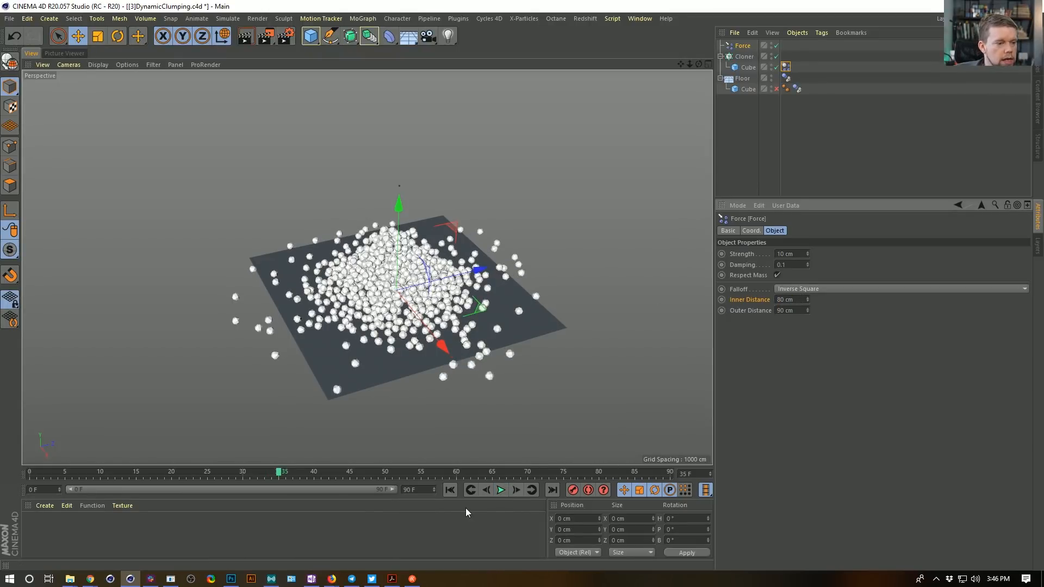
Replay the simulation from the first frame with the new force distances, then stop and rewind it.
{"action": "left_click", "coordinate": [450, 489]}
{"action": "left_click", "coordinate": [501, 490]}
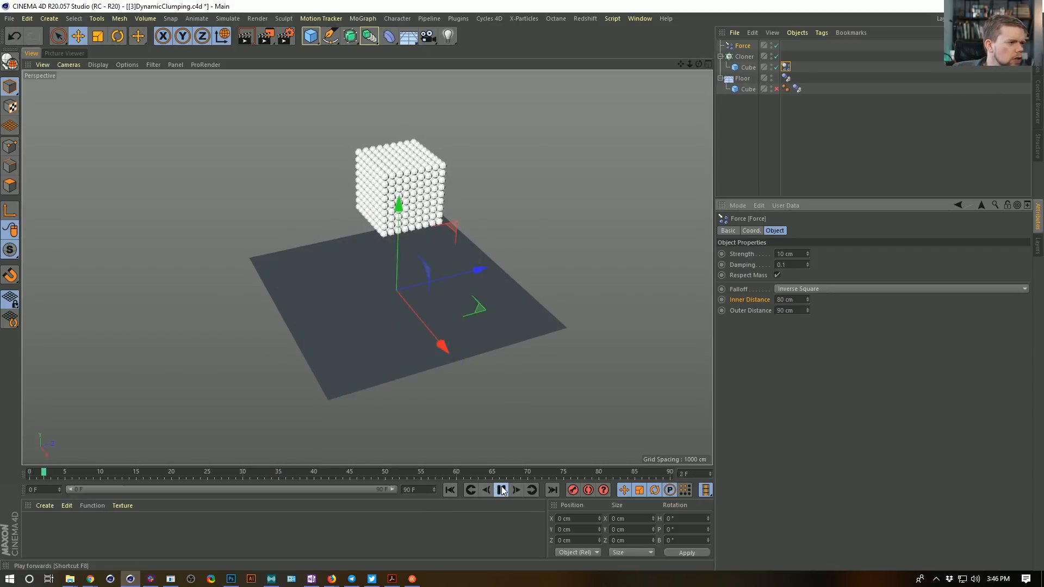
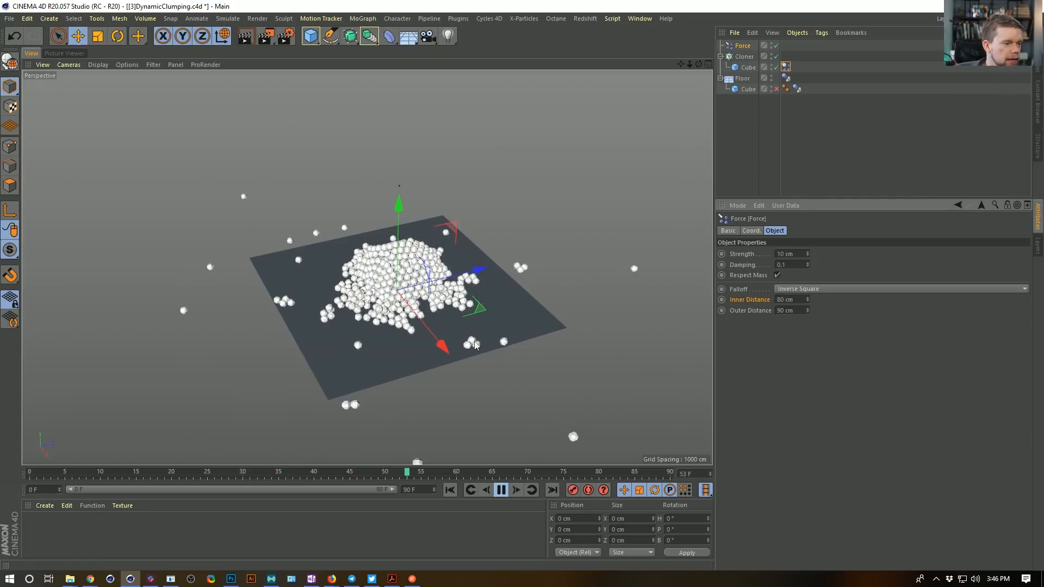
{"action": "left_click", "coordinate": [501, 492]}
{"action": "left_click", "coordinate": [449, 490]}
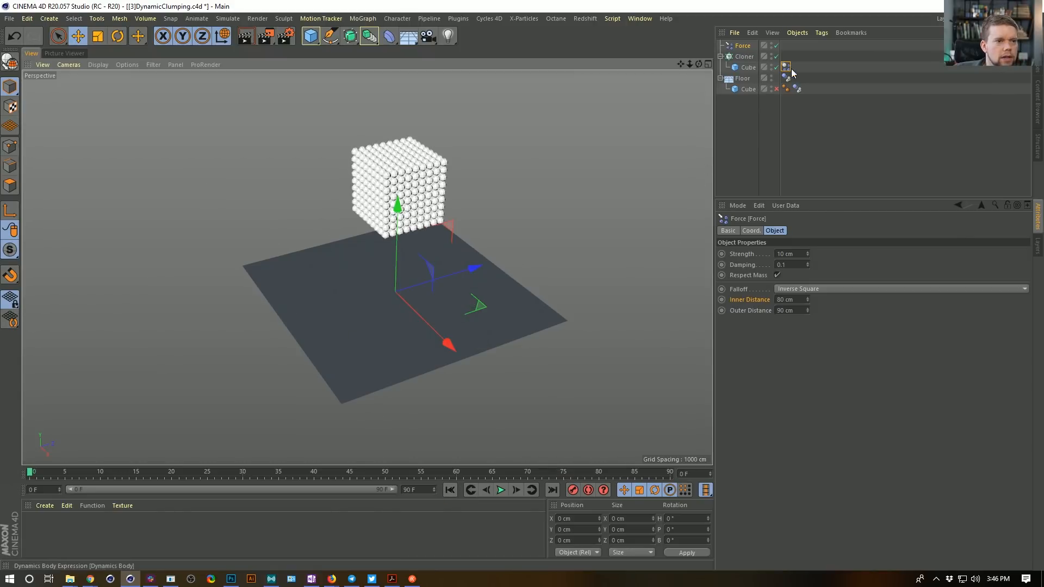
On the cloned cube's Dynamics Body tag, set bounce to 55% and a custom initial linear Y velocity of -555 cm.
{"action": "left_click", "coordinate": [786, 67]}
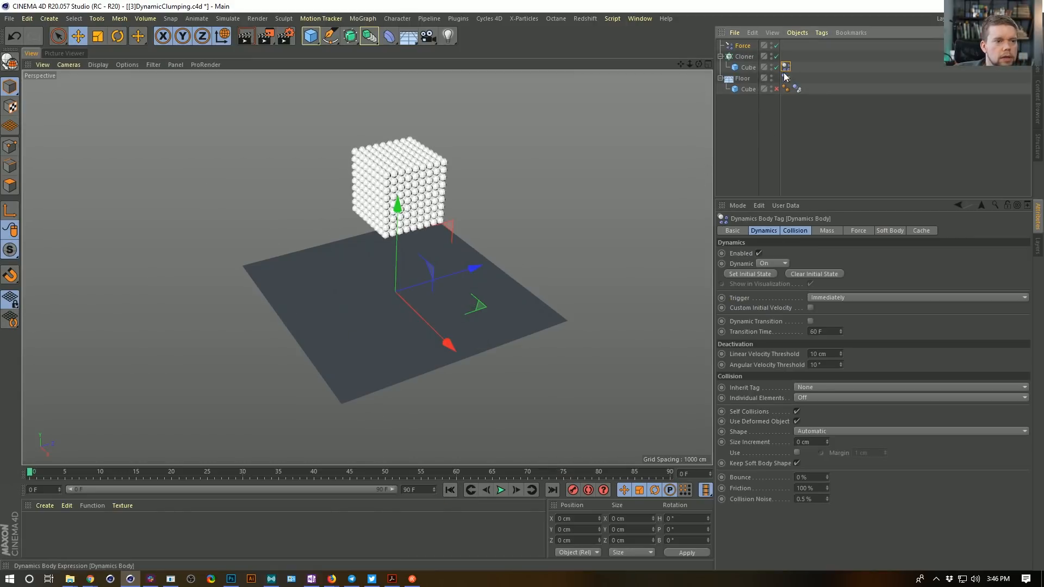
{"action": "double_click", "coordinate": [802, 477]}
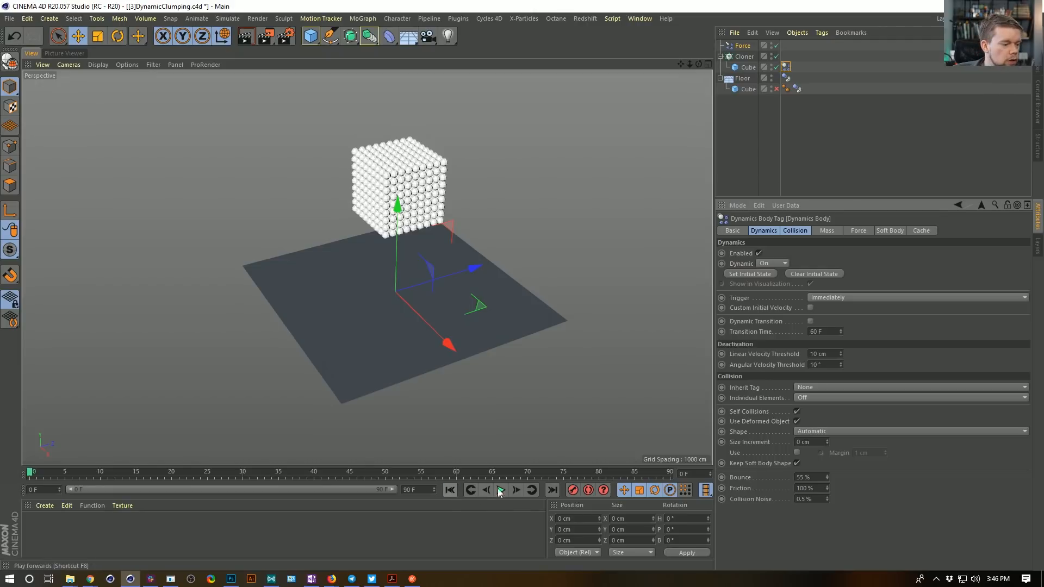
{"action": "left_click", "coordinate": [745, 56]}
{"action": "left_click", "coordinate": [786, 67]}
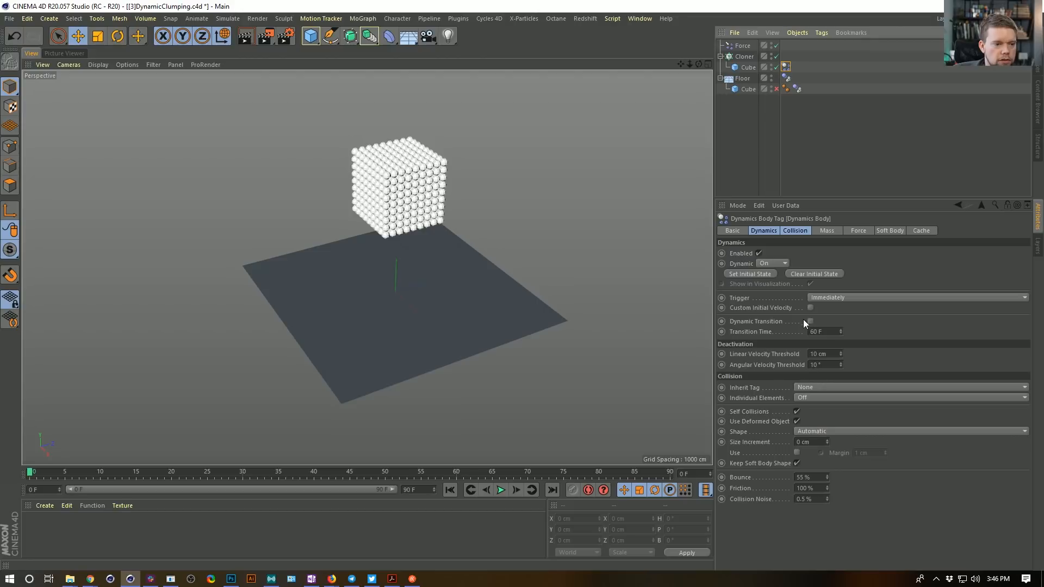
{"action": "left_click", "coordinate": [811, 308]}
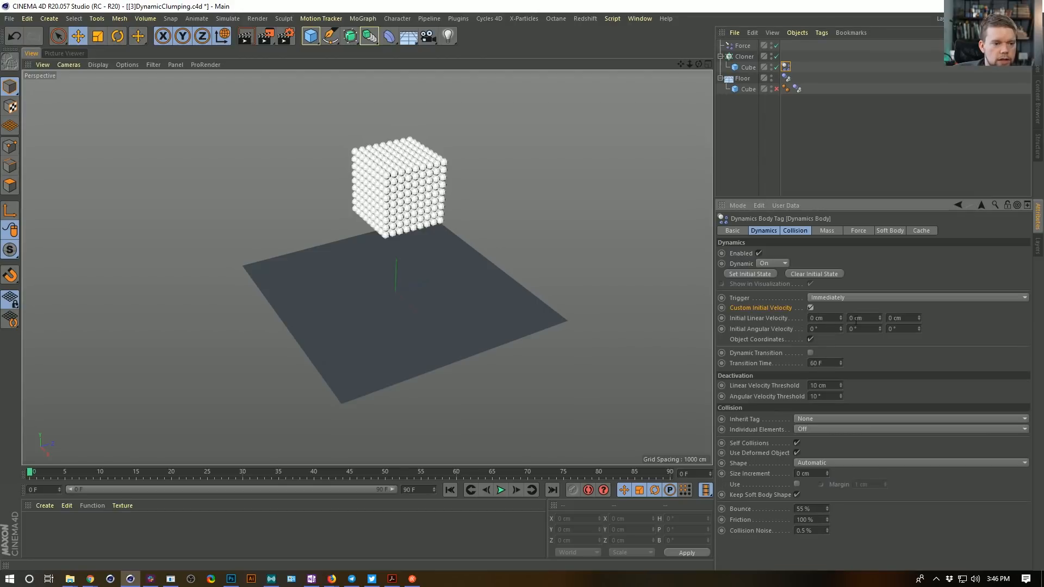
{"action": "type", "text": "-555"}
{"action": "key", "text": "Return"}
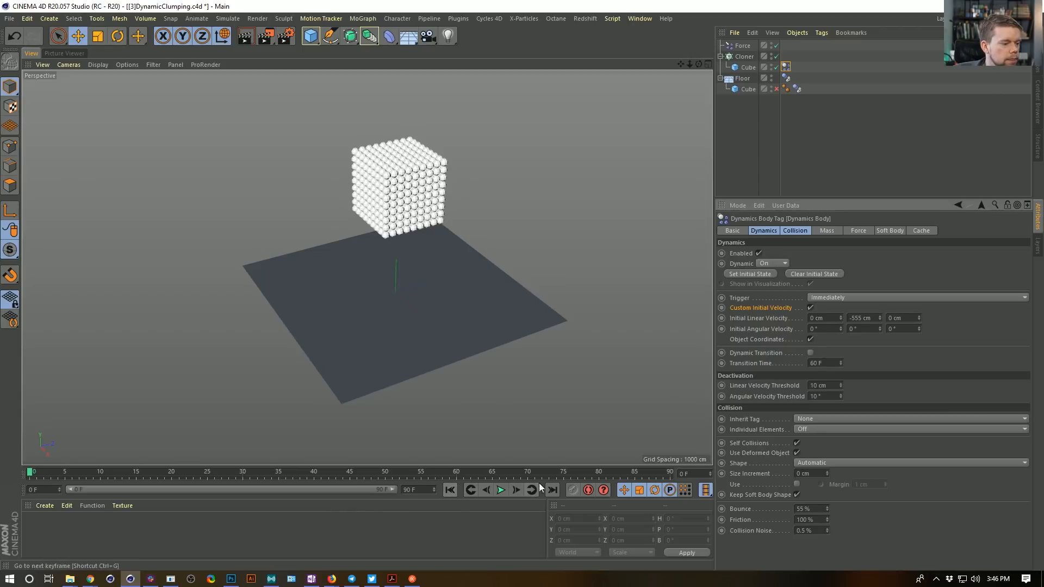
Raise the Cloner to about Y 1548 cm and advance the simulation a couple of frames.
{"action": "left_click", "coordinate": [745, 57]}
{"action": "key", "text": "e"}
{"action": "left_click_drag", "start_coordinate": [408, 112], "coordinate": [409, 43]}
{"action": "left_click", "coordinate": [517, 490]}
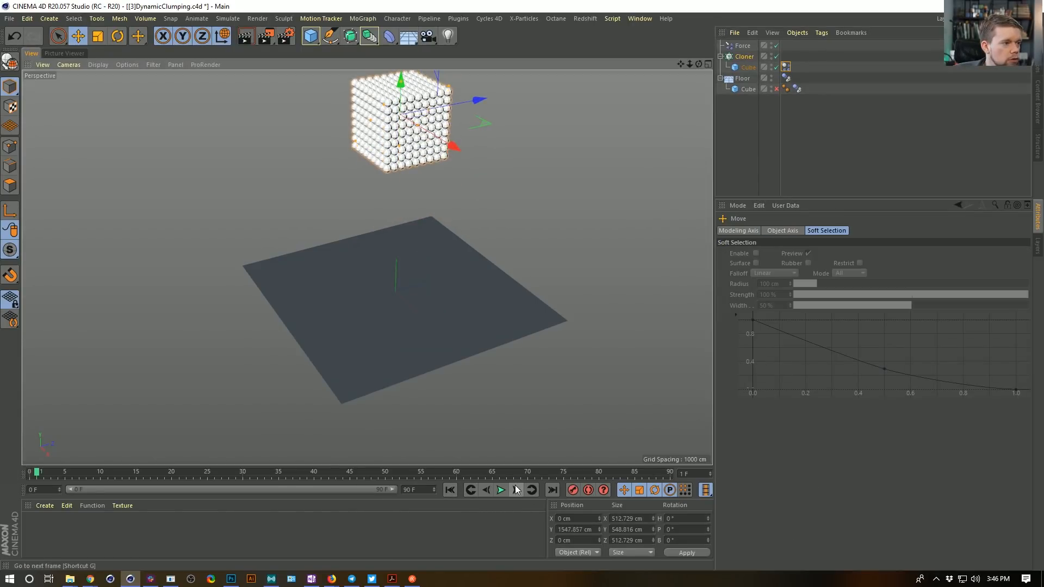
{"action": "left_click", "coordinate": [517, 490]}
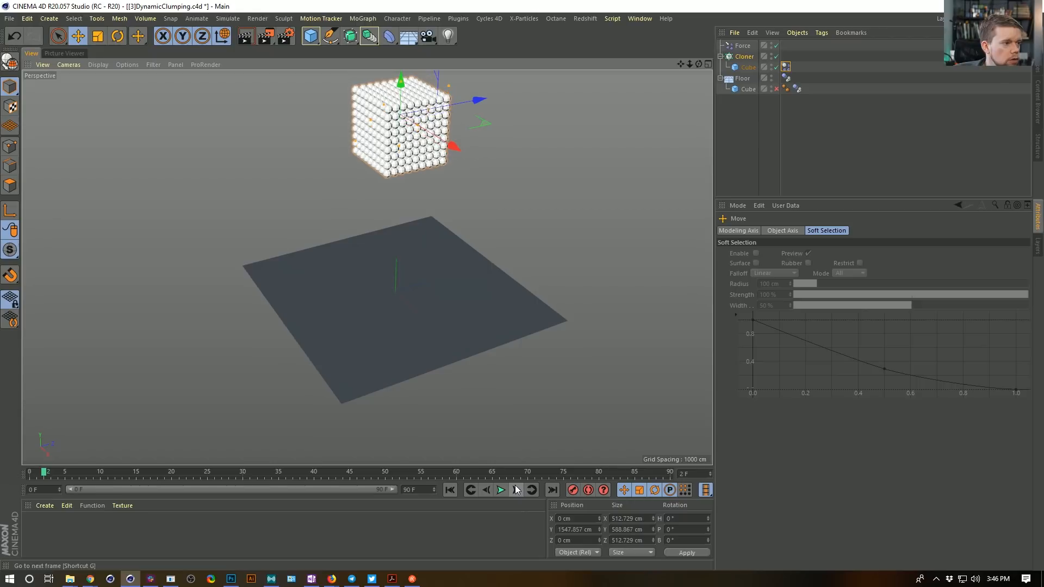
Set the cloned cube's initial linear Y velocity to -1555 cm.
{"action": "left_click", "coordinate": [786, 67]}
{"action": "left_click", "coordinate": [853, 317]}
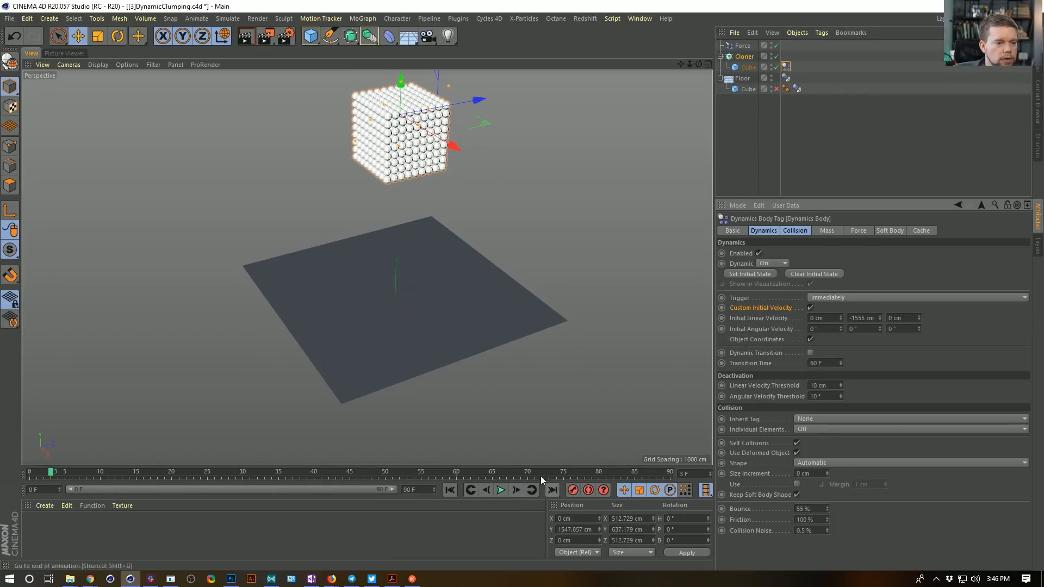
Replay the simulation from the first frame with the faster initial velocity, then stop and rewind it.
{"action": "left_click", "coordinate": [449, 490]}
{"action": "left_click", "coordinate": [501, 490]}
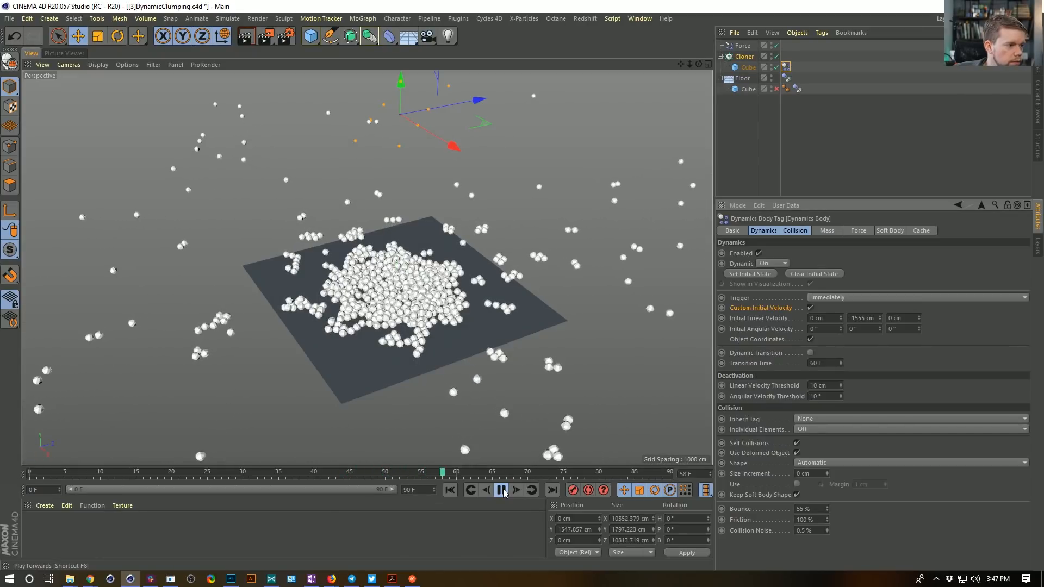
{"action": "left_click", "coordinate": [501, 491]}
{"action": "left_click", "coordinate": [451, 491]}
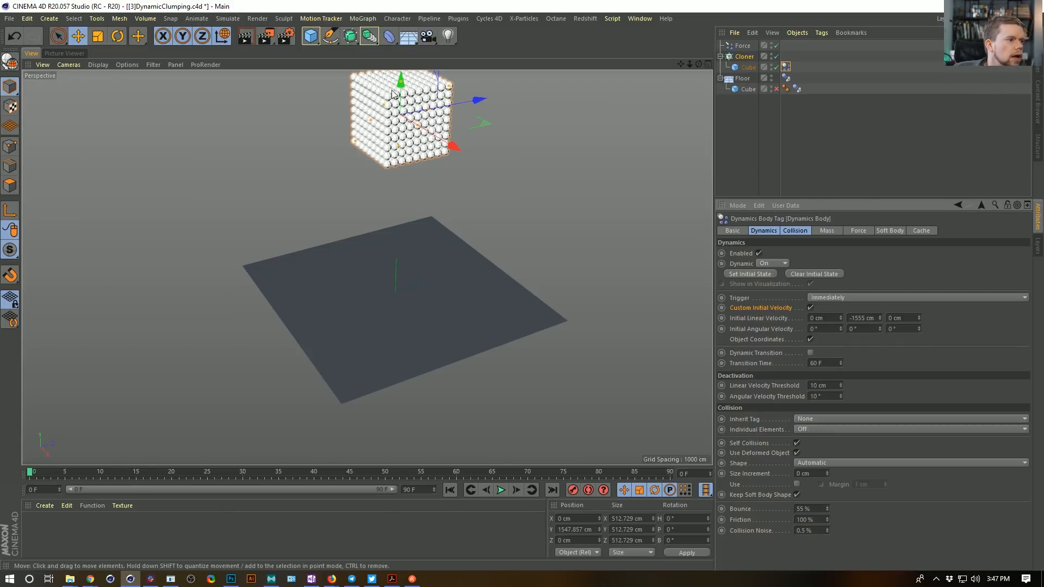
Add a Cube primitive at the origin and stretch it into a slab about 2931 × 471 × 2244 cm.
{"action": "middle_click_drag", "start_coordinate": [426, 131], "coordinate": [424, 236], "text": "alt"}
{"action": "mouse_move", "coordinate": [424, 236]}
{"action": "left_mouse_down", "text": "alt"}
{"action": "mouse_move", "coordinate": [392, 241]}
{"action": "mouse_move", "coordinate": [412, 247]}
{"action": "left_mouse_up", "text": "alt"}
{"action": "right_click_drag", "start_coordinate": [388, 225], "coordinate": [536, 217], "text": "alt"}
{"action": "left_click_drag", "start_coordinate": [536, 217], "coordinate": [510, 239], "text": "alt"}
{"action": "right_click_drag", "start_coordinate": [510, 239], "coordinate": [375, 304], "text": "alt"}
{"action": "middle_click_drag", "start_coordinate": [451, 304], "coordinate": [443, 240], "text": "alt"}
{"action": "left_click_drag", "start_coordinate": [507, 217], "coordinate": [513, 243], "text": "alt"}
{"action": "right_click_drag", "start_coordinate": [513, 244], "coordinate": [435, 218], "text": "alt"}
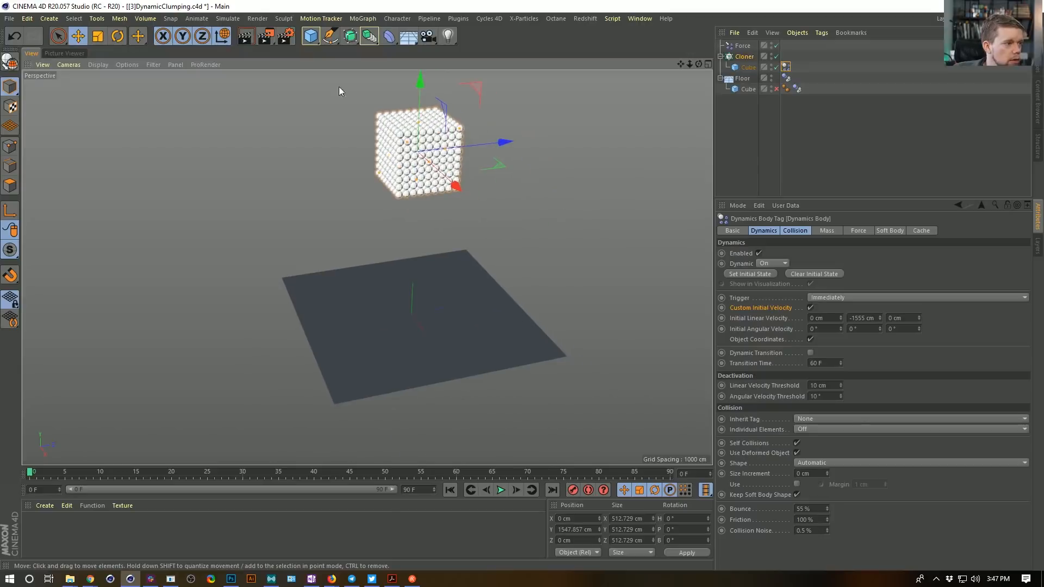
{"action": "left_click", "coordinate": [309, 37]}
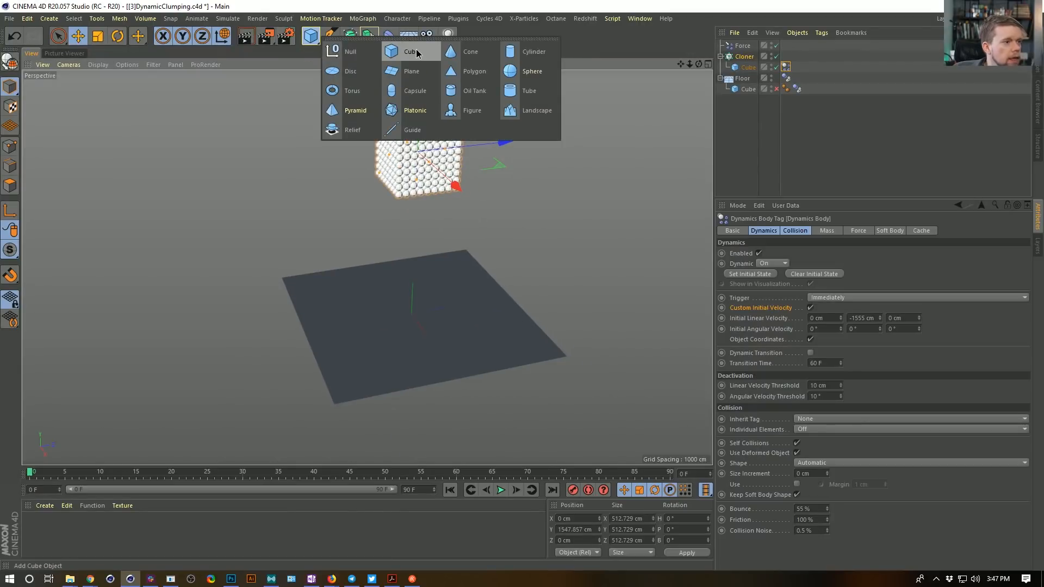
{"action": "left_click", "coordinate": [413, 52]}
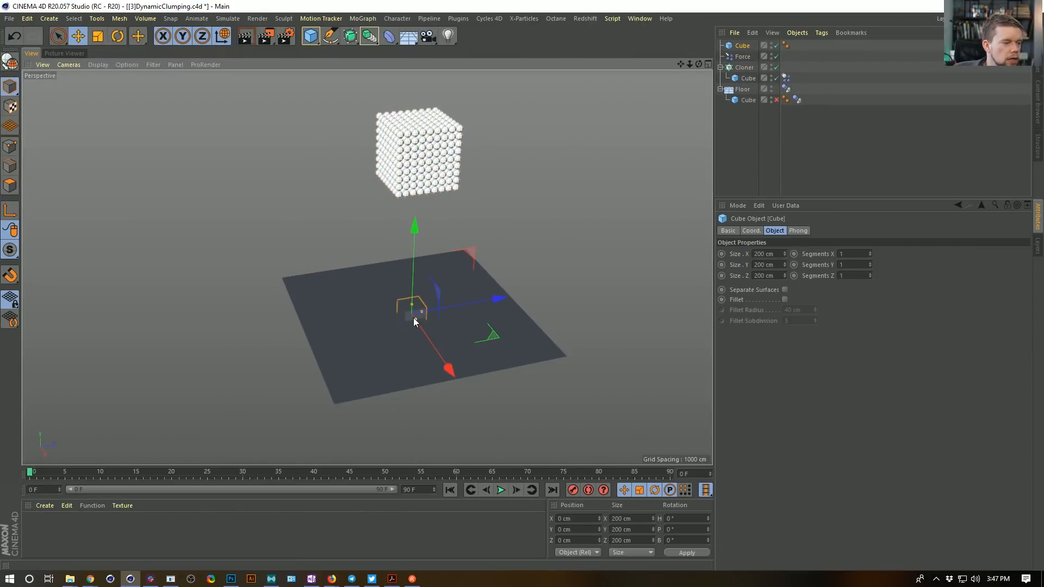
{"action": "left_click_drag", "start_coordinate": [414, 318], "coordinate": [511, 406]}
{"action": "left_click_drag", "start_coordinate": [419, 311], "coordinate": [510, 309]}
{"action": "left_click_drag", "start_coordinate": [411, 308], "coordinate": [413, 292]}
Put the slab cube in a new linear Cloner with 11 clones, offset per step by 389 cm in Y and 555 cm in Z.
{"action": "left_click_drag", "start_coordinate": [350, 36], "coordinate": [404, 143]}
{"action": "left_click_drag", "start_coordinate": [733, 60], "coordinate": [745, 45]}
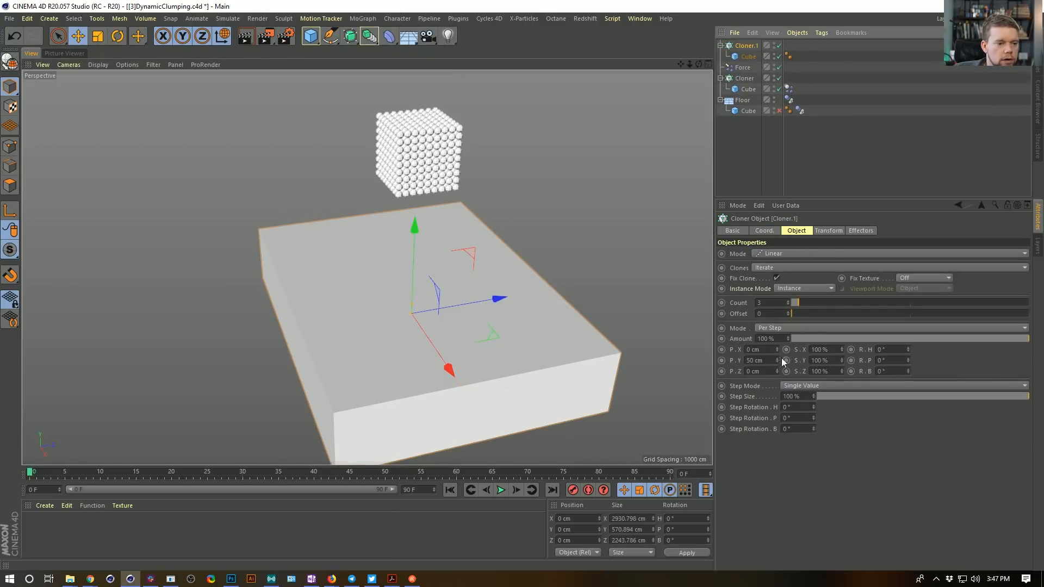
{"action": "left_click_drag", "start_coordinate": [776, 349], "coordinate": [794, 350]}
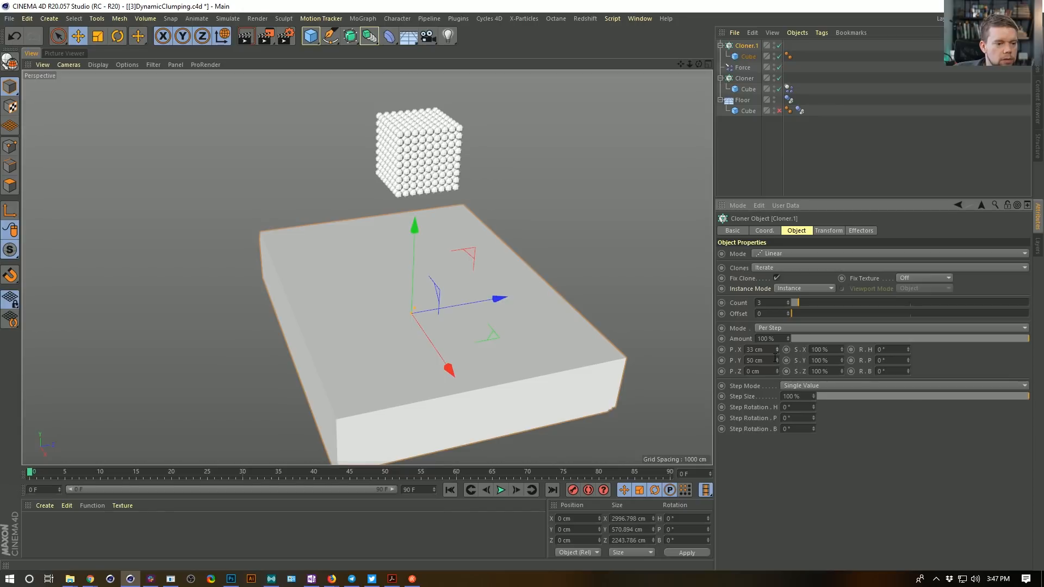
{"action": "key", "text": "ctrl+z"}
{"action": "mouse_move", "coordinate": [776, 360]}
{"action": "left_mouse_down"}
{"action": "mouse_move", "coordinate": [826, 360]}
{"action": "mouse_move", "coordinate": [813, 360]}
{"action": "mouse_move", "coordinate": [810, 420]}
{"action": "left_mouse_up"}
{"action": "left_click_drag", "start_coordinate": [777, 371], "coordinate": [821, 371]}
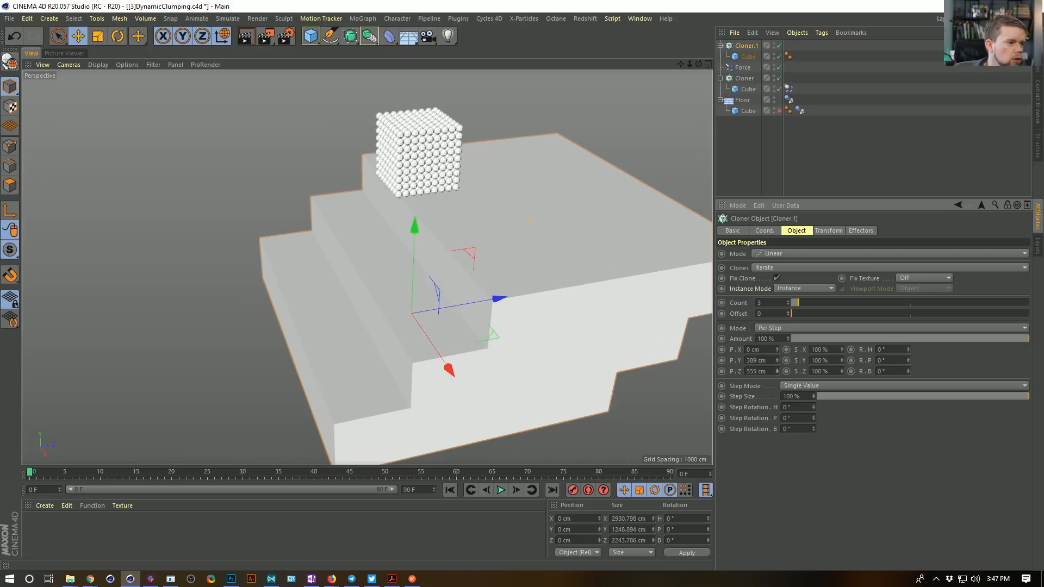
{"action": "left_click_drag", "start_coordinate": [798, 302], "coordinate": [816, 302]}
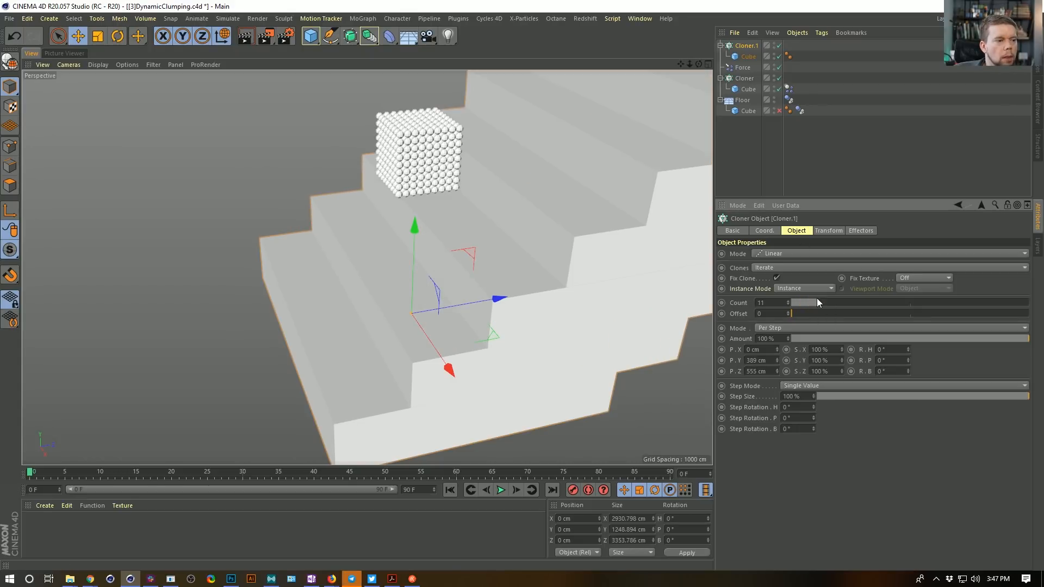
Copy the Floor's Dynamics Body tag onto the slab cube of the stairs, and delete the Floor with its child cube.
{"action": "scroll", "coordinate": [524, 226], "scroll_direction": "down", "scroll_amount": 6}
{"action": "middle_click_drag", "start_coordinate": [269, 304], "coordinate": [226, 349], "text": "alt"}
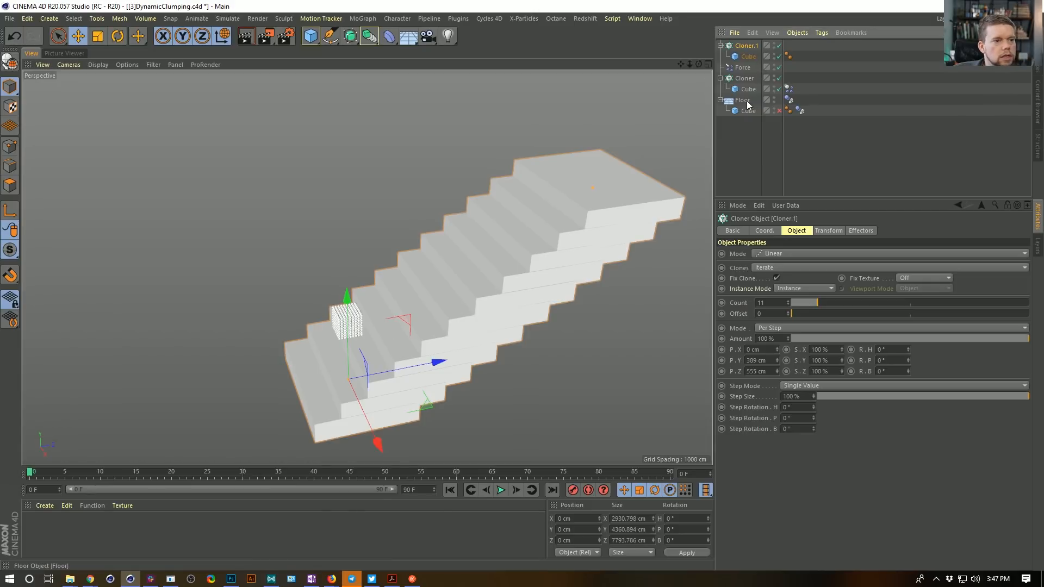
{"action": "left_click", "coordinate": [789, 100]}
{"action": "left_click_drag", "start_coordinate": [802, 47], "coordinate": [801, 57]}
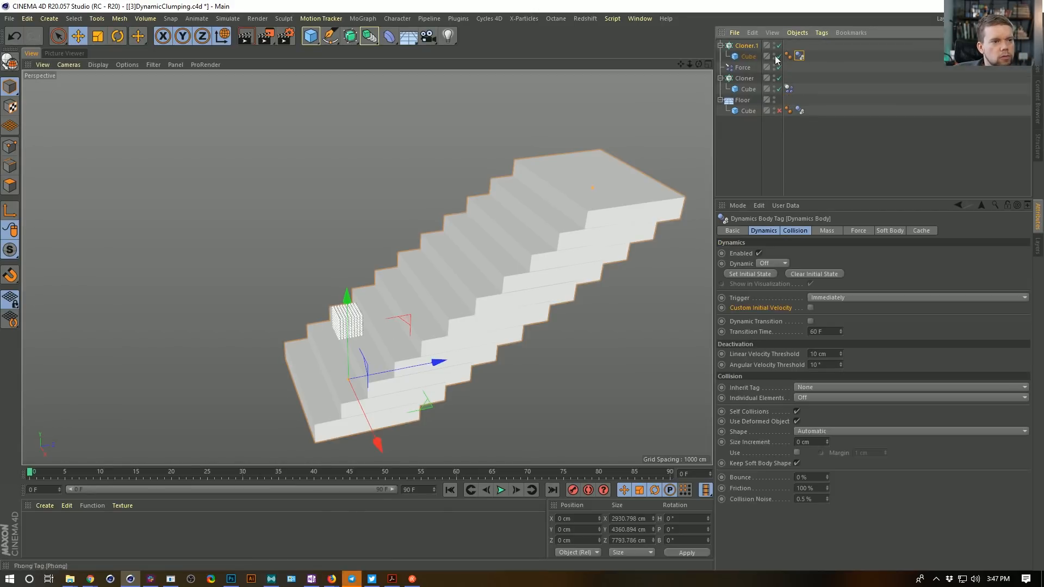
{"action": "left_click", "coordinate": [744, 100]}
{"action": "key", "text": "Delete"}
Move the stair Cloner to about X 324, Y -2986, Z -4527 cm so its top steps lie beneath the small cubes.
{"action": "left_click", "coordinate": [746, 47]}
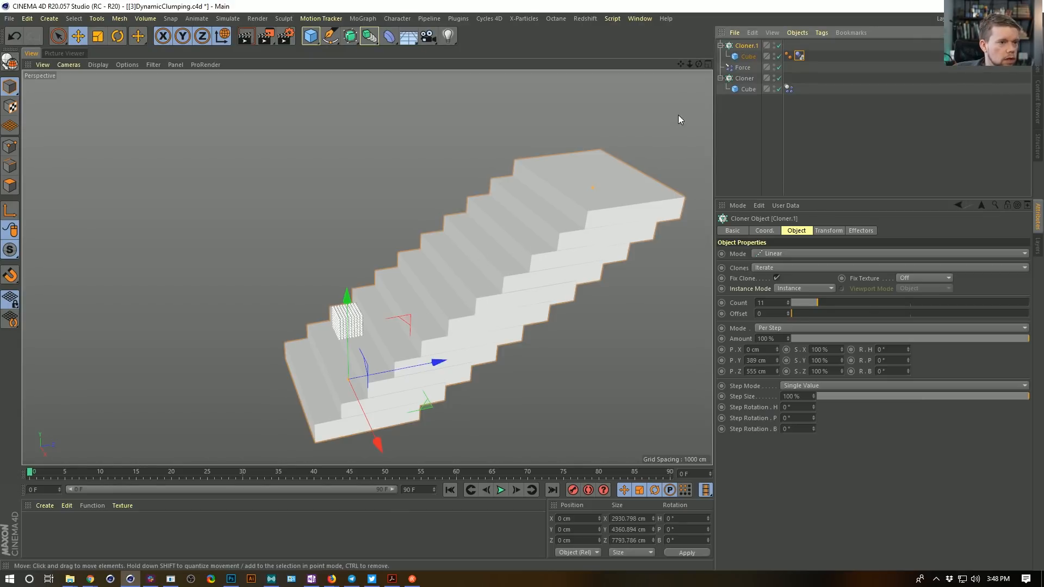
{"action": "left_click_drag", "start_coordinate": [413, 325], "coordinate": [231, 476]}
{"action": "middle_click_drag", "start_coordinate": [442, 295], "coordinate": [531, 170], "text": "alt"}
{"action": "left_click_drag", "start_coordinate": [528, 174], "coordinate": [524, 187], "text": "alt"}
Play the simulation of the small cubes falling onto the stairs, then stop and rewind it.
{"action": "left_click", "coordinate": [501, 490]}
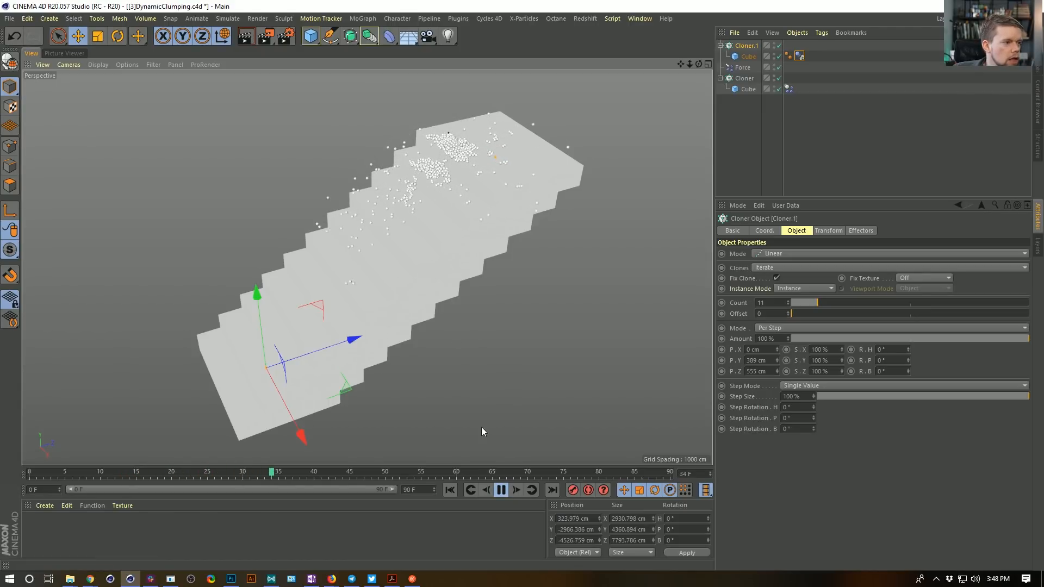
{"action": "left_click", "coordinate": [501, 491]}
{"action": "left_click", "coordinate": [450, 490]}
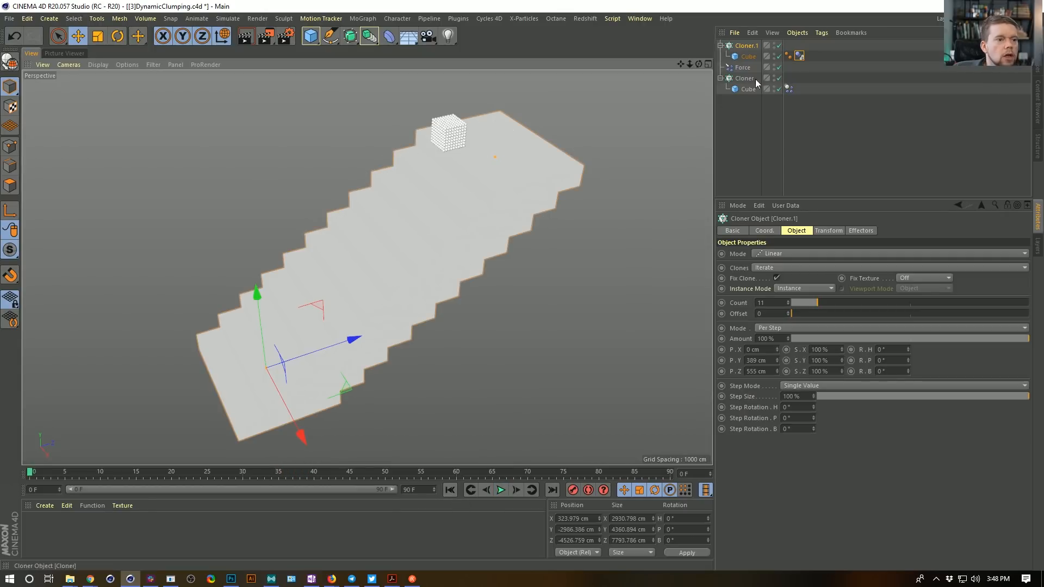
Set the Force object's strength to 100 cm and play the simulation.
{"action": "left_click", "coordinate": [741, 68]}
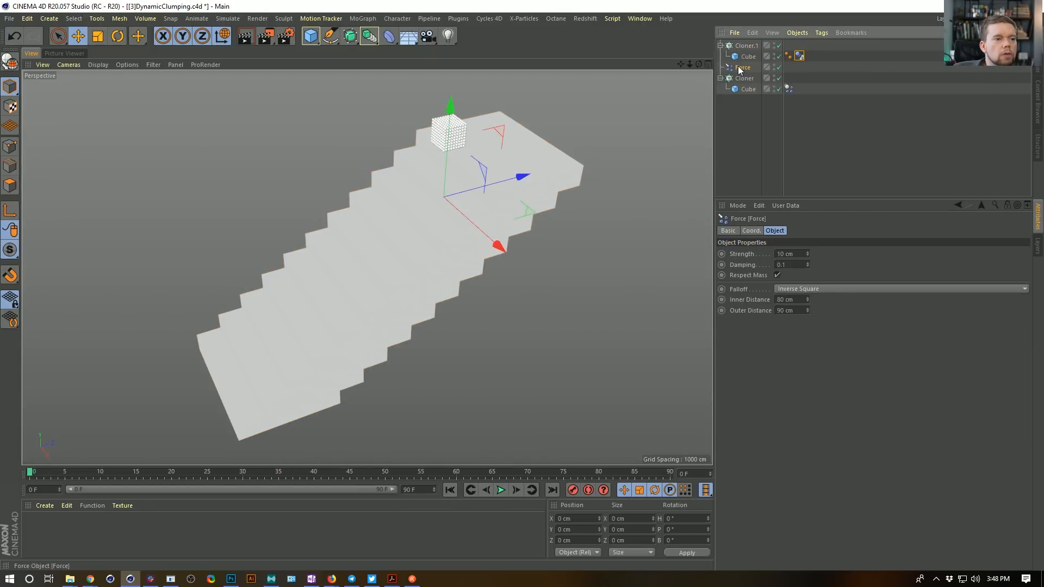
{"action": "double_click", "coordinate": [798, 254]}
{"action": "type", "text": "100"}
{"action": "key", "text": "Return"}
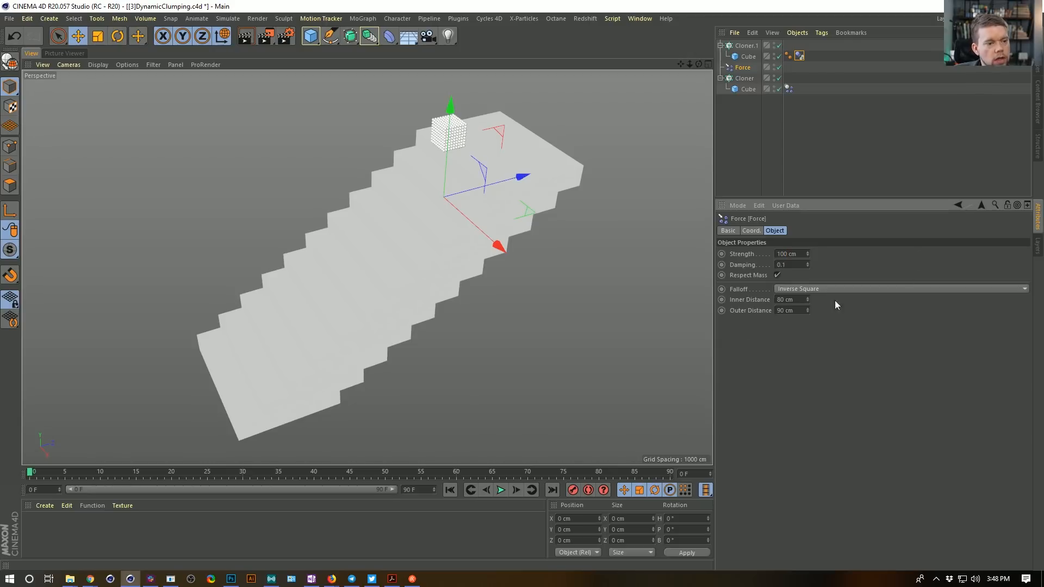
{"action": "left_click", "coordinate": [502, 490]}
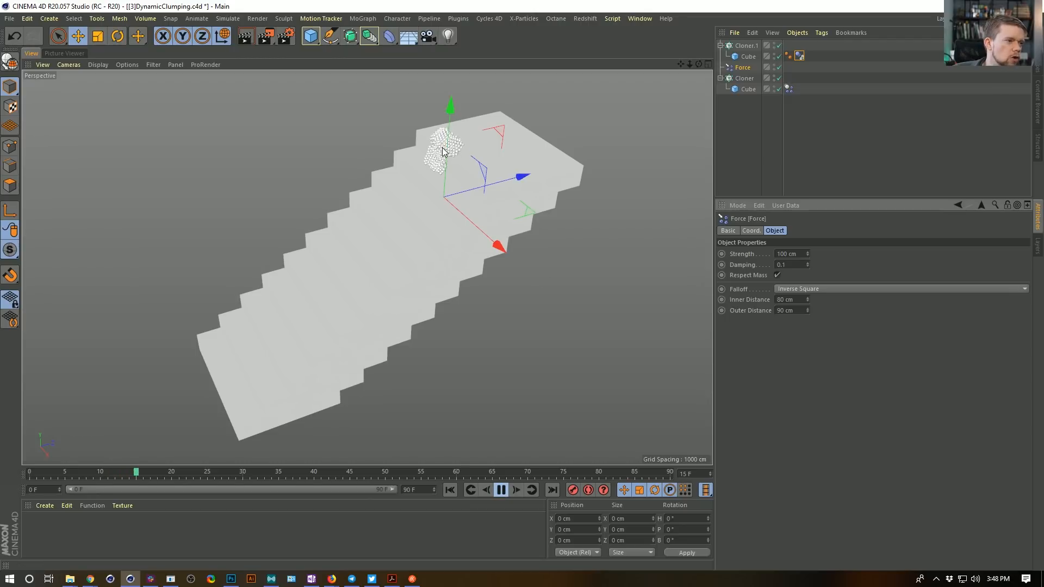
Set the Force's inner distance to 60 cm and outer distance to 61 cm, and restart playback from the first frame.
{"action": "left_click", "coordinate": [792, 299]}
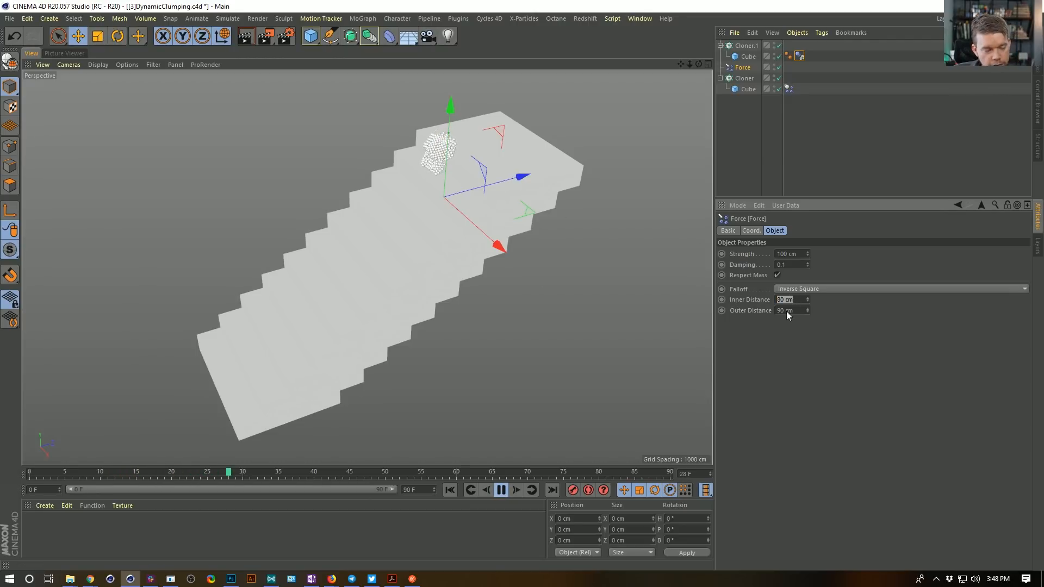
{"action": "type", "text": "60"}
{"action": "key", "text": "Tab"}
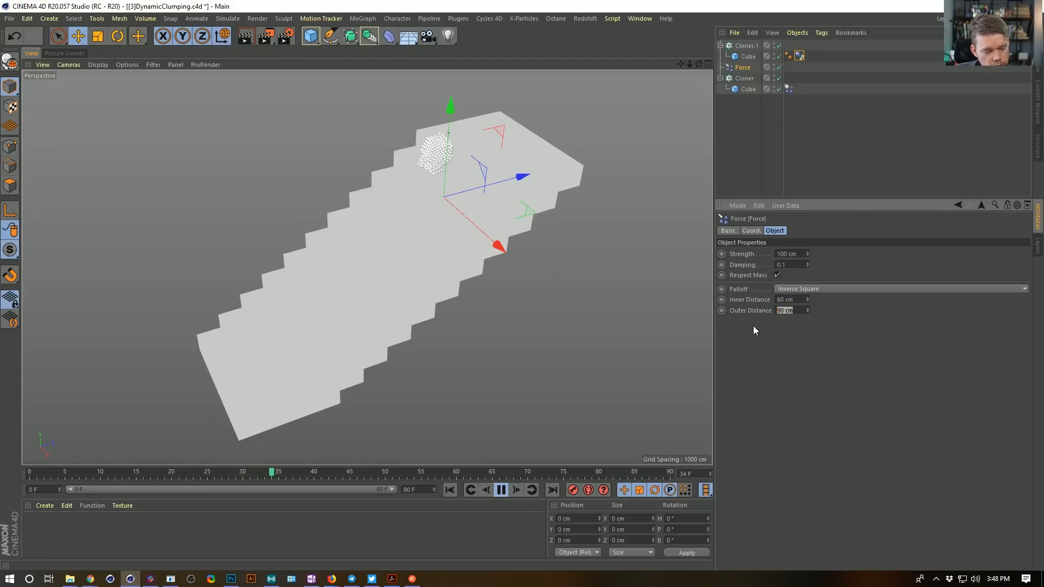
{"action": "type", "text": "61"}
{"action": "key", "text": "Return"}
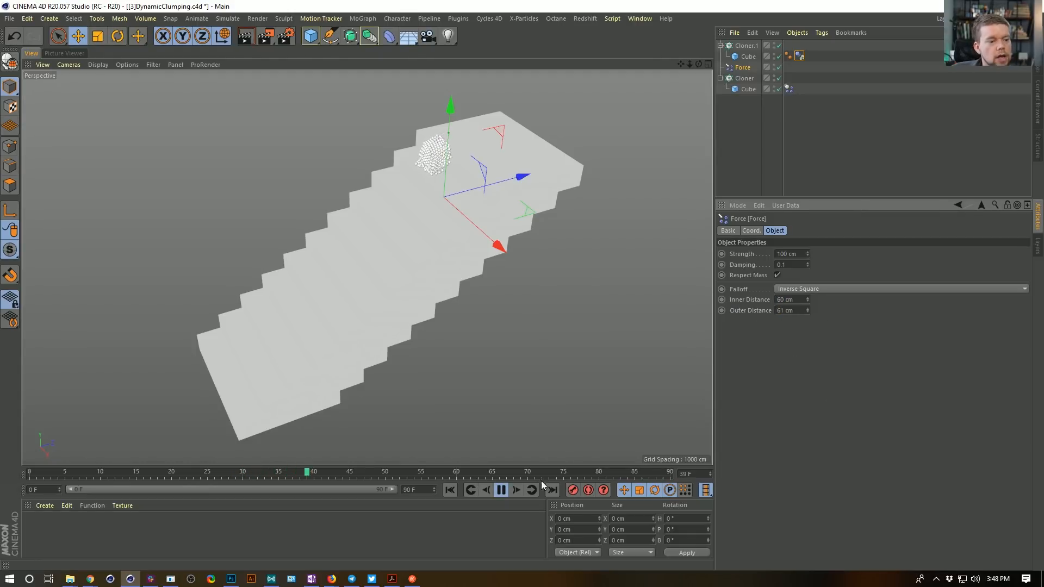
{"action": "left_click", "coordinate": [452, 488]}
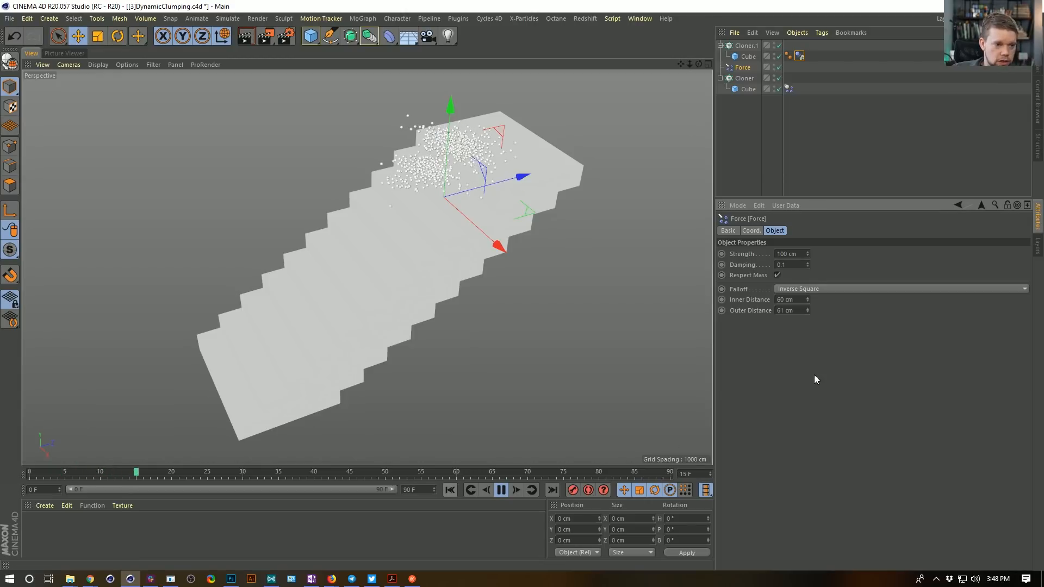
Raise the Force's outer distance to 64 cm, and rewind the simulation.
{"action": "left_click_drag", "start_coordinate": [808, 309], "coordinate": [808, 308]}
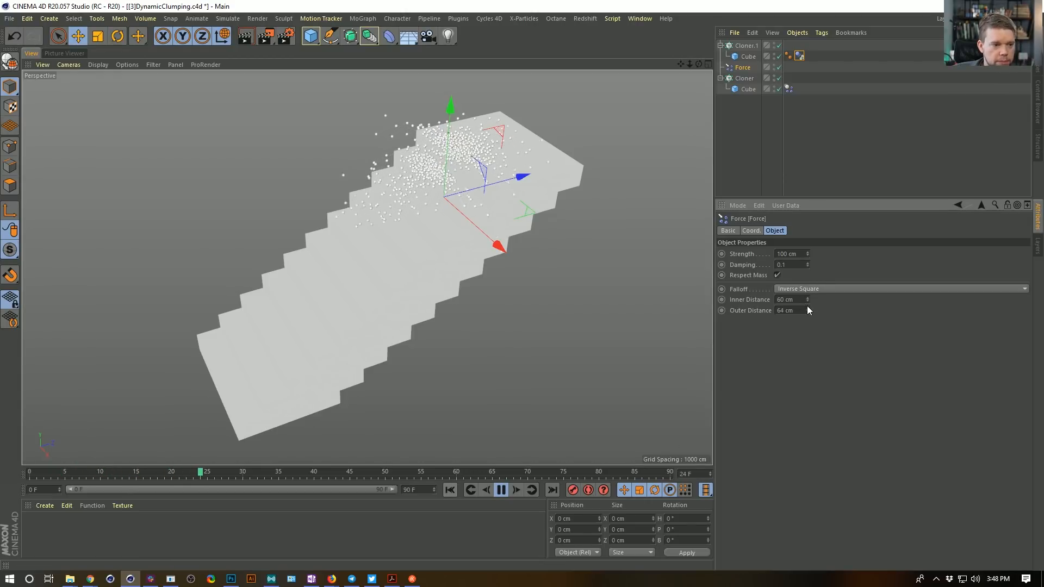
{"action": "left_click", "coordinate": [746, 57]}
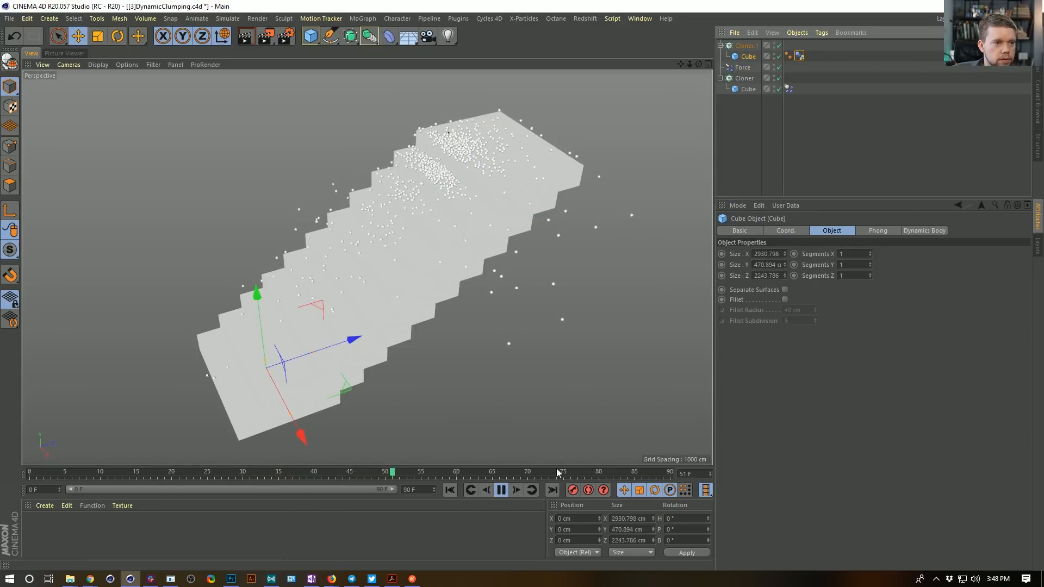
{"action": "left_click", "coordinate": [451, 490]}
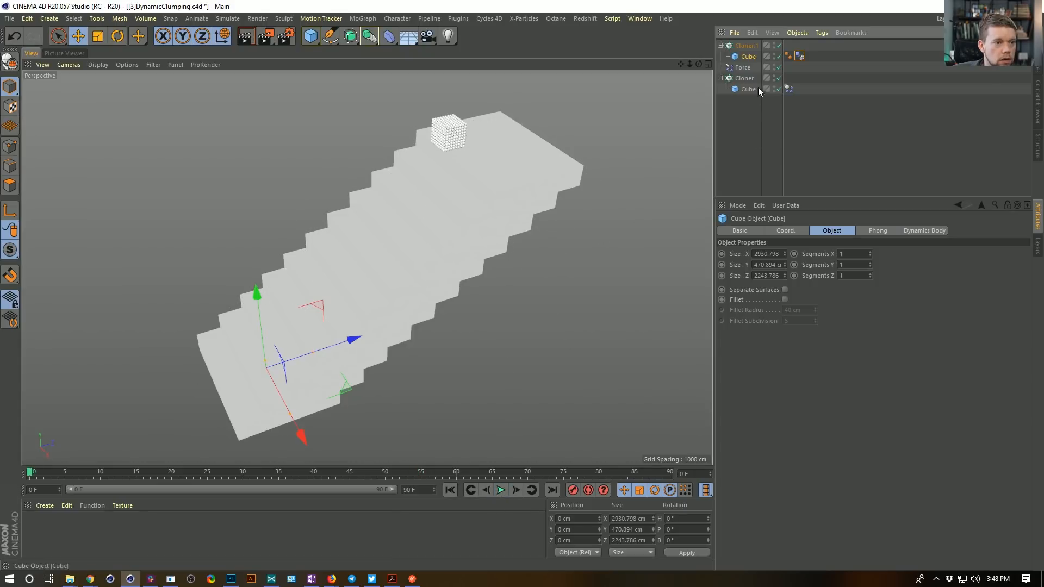
Move the stair Cloner below the small cubes' Cloner in the object hierarchy and rename it Cloner.Stair.
{"action": "left_click", "coordinate": [799, 57]}
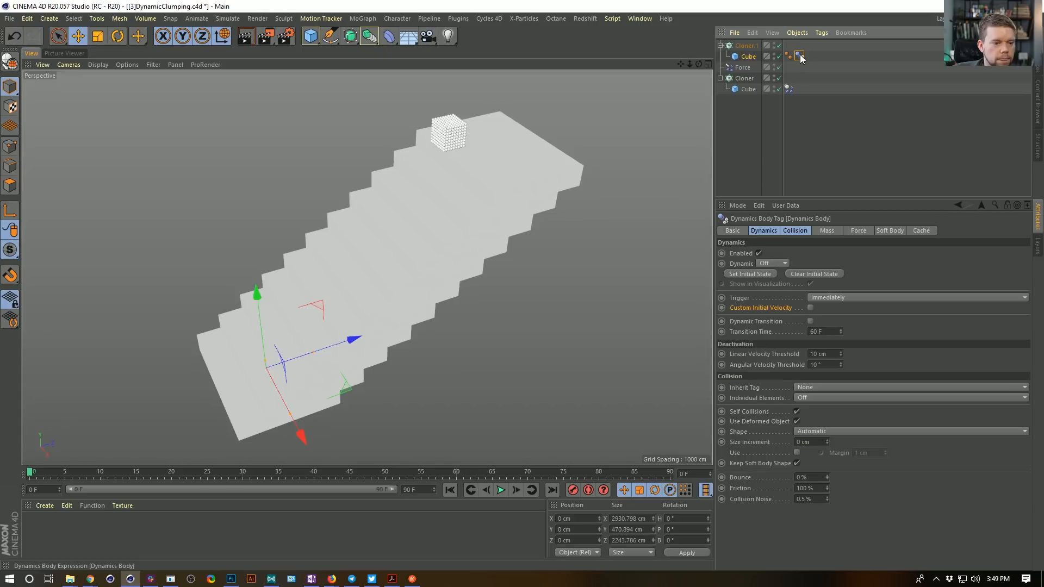
{"action": "left_click", "coordinate": [743, 68]}
{"action": "left_click_drag", "start_coordinate": [744, 102], "coordinate": [745, 101]}
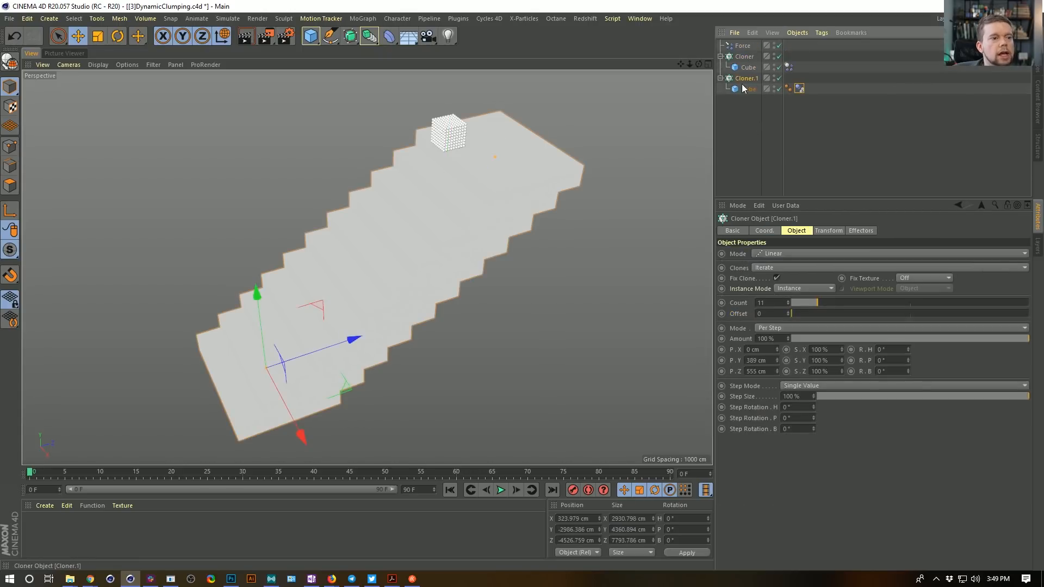
{"action": "double_click", "coordinate": [747, 79]}
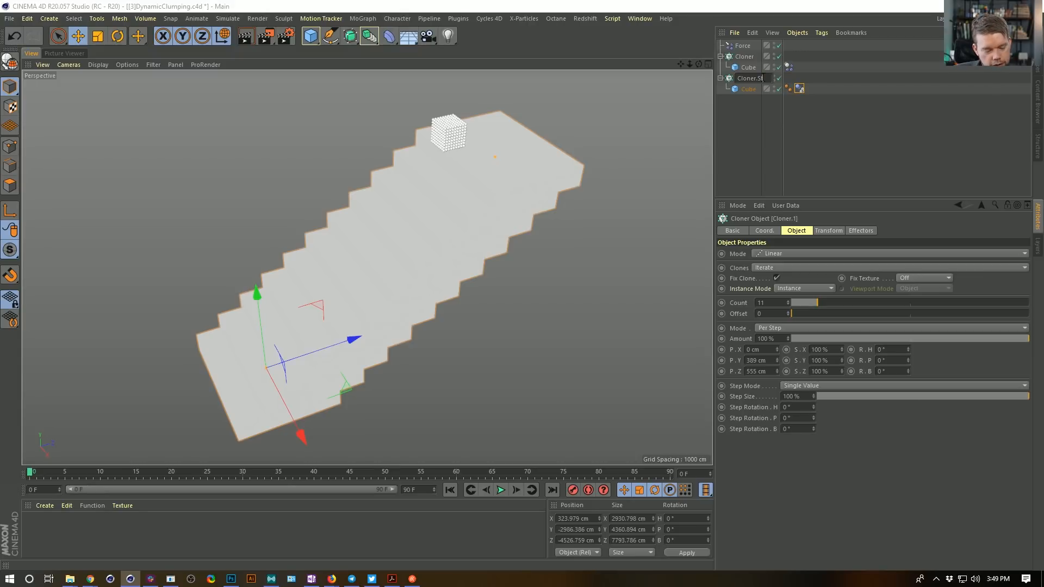
{"action": "key", "text": "Return"}
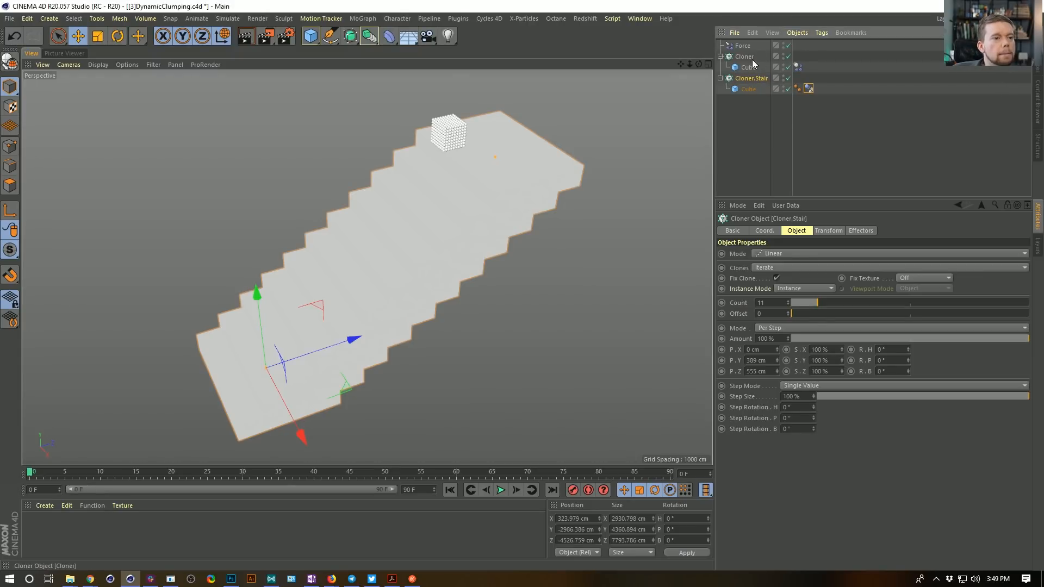
Check the small cube's dynamics settings and size, and set the Force's inner distance to 62 cm and outer distance to 68 cm.
{"action": "left_click", "coordinate": [751, 67]}
{"action": "left_click", "coordinate": [798, 67]}
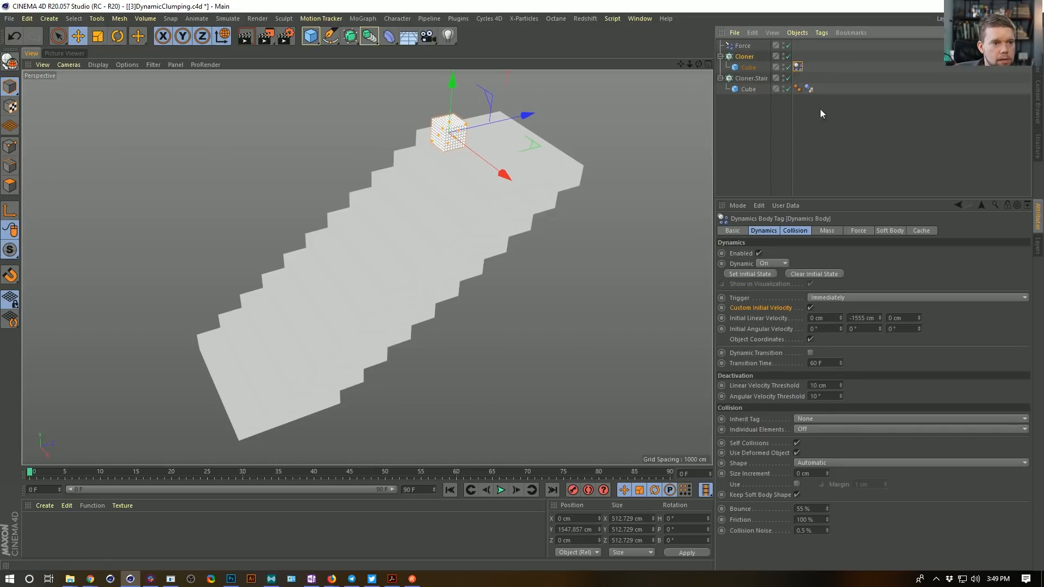
{"action": "left_click", "coordinate": [743, 47]}
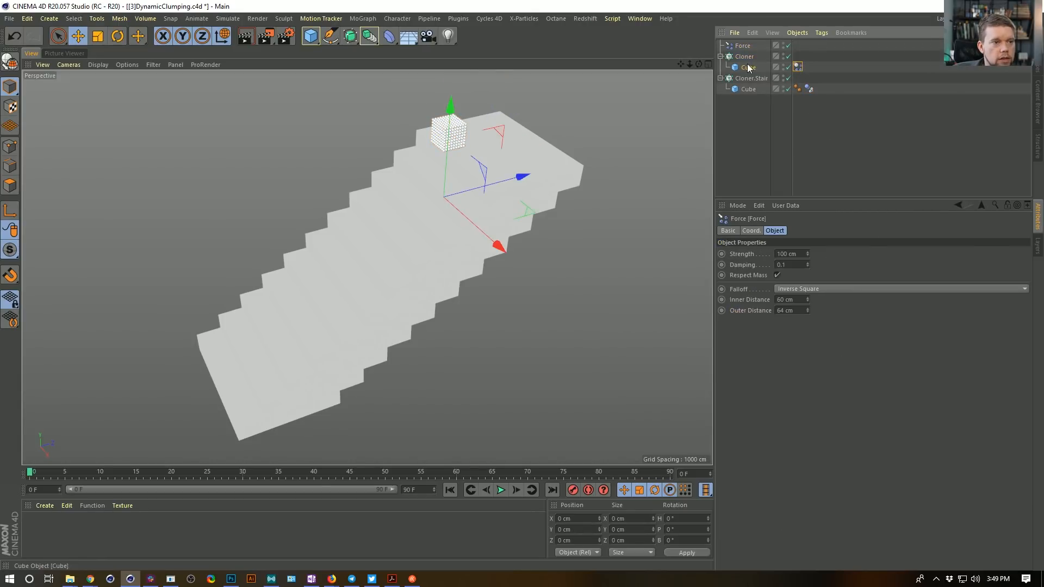
{"action": "left_click", "coordinate": [748, 68]}
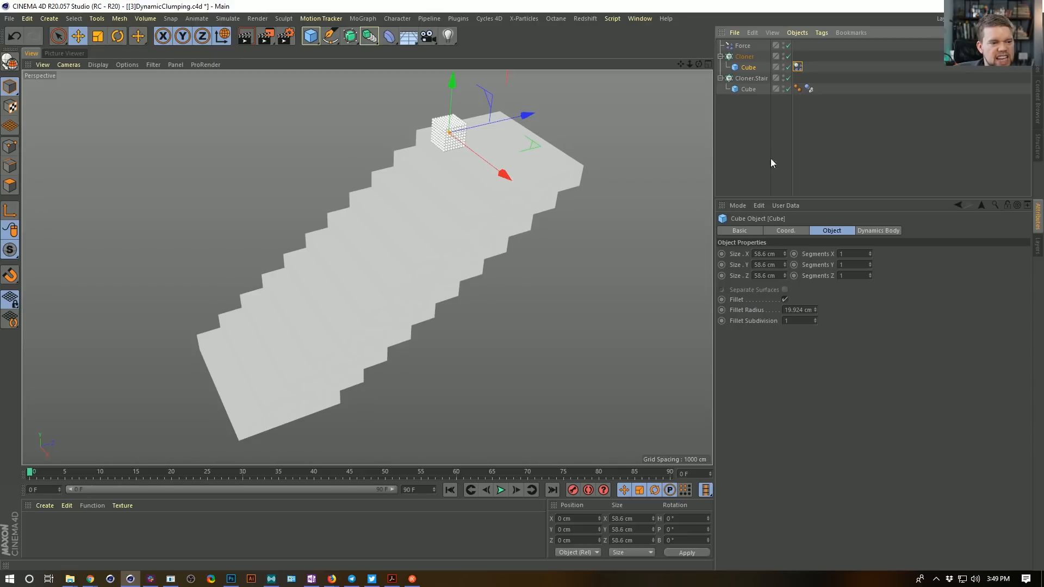
{"action": "left_click", "coordinate": [743, 46]}
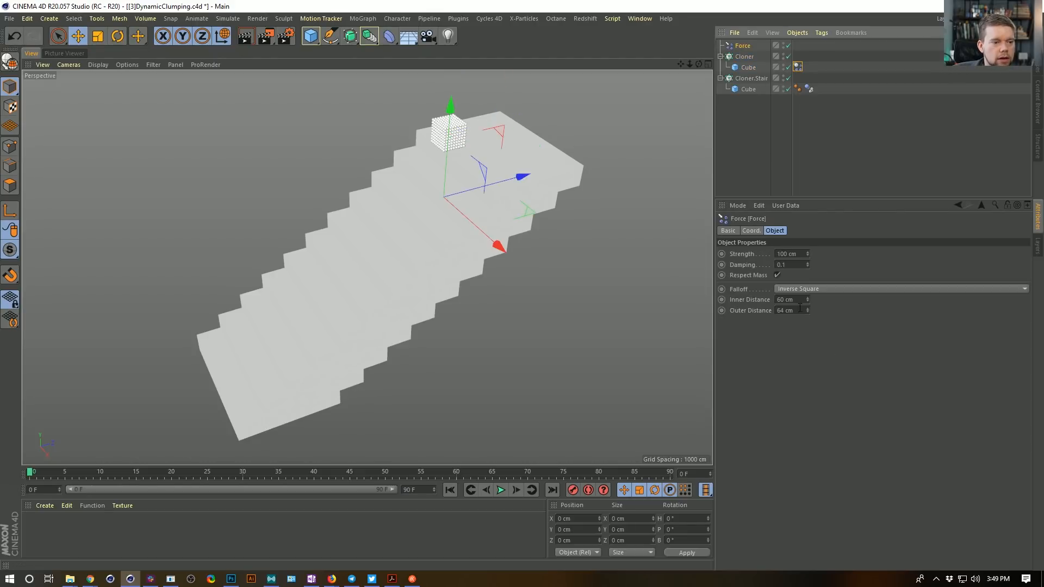
{"action": "left_click", "coordinate": [807, 298]}
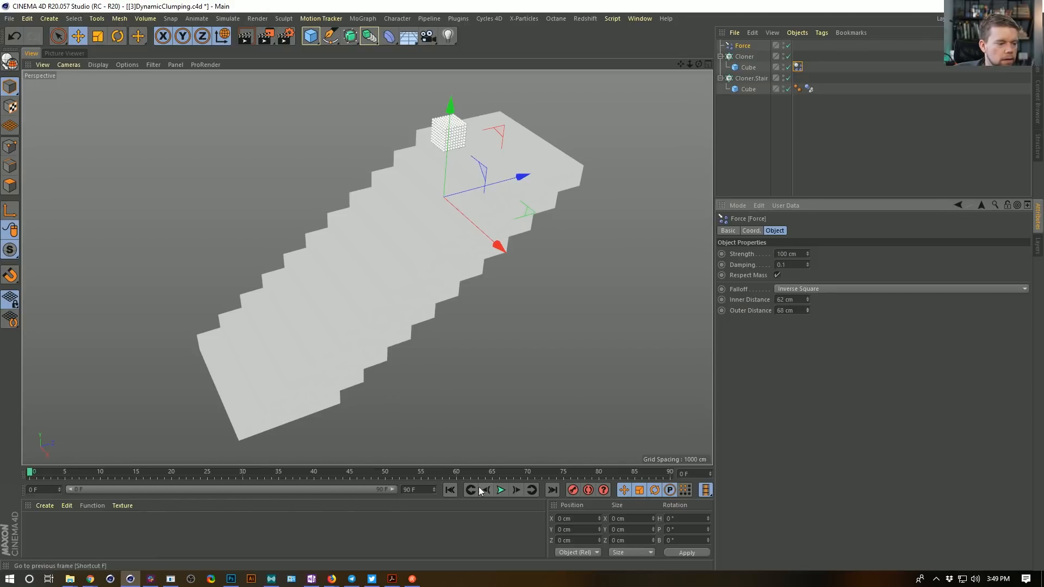
Play the simulation with the new force distances and examine the cubes on the upper stairs up close.
{"action": "left_click", "coordinate": [501, 490]}
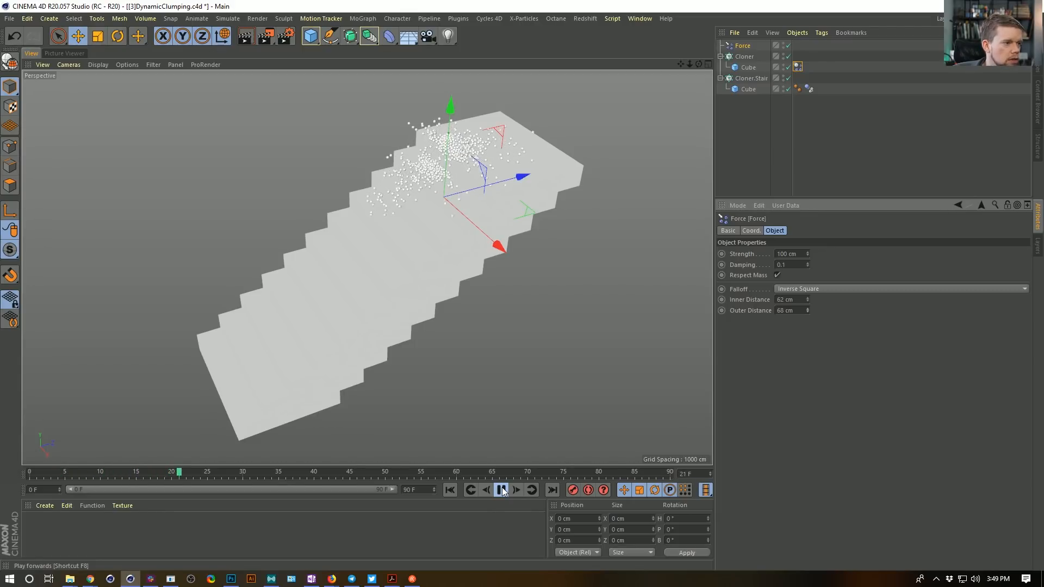
{"action": "left_click", "coordinate": [501, 490]}
{"action": "scroll", "coordinate": [566, 158], "scroll_direction": "up", "scroll_amount": 5}
{"action": "left_click_drag", "start_coordinate": [553, 182], "coordinate": [488, 410], "text": "alt"}
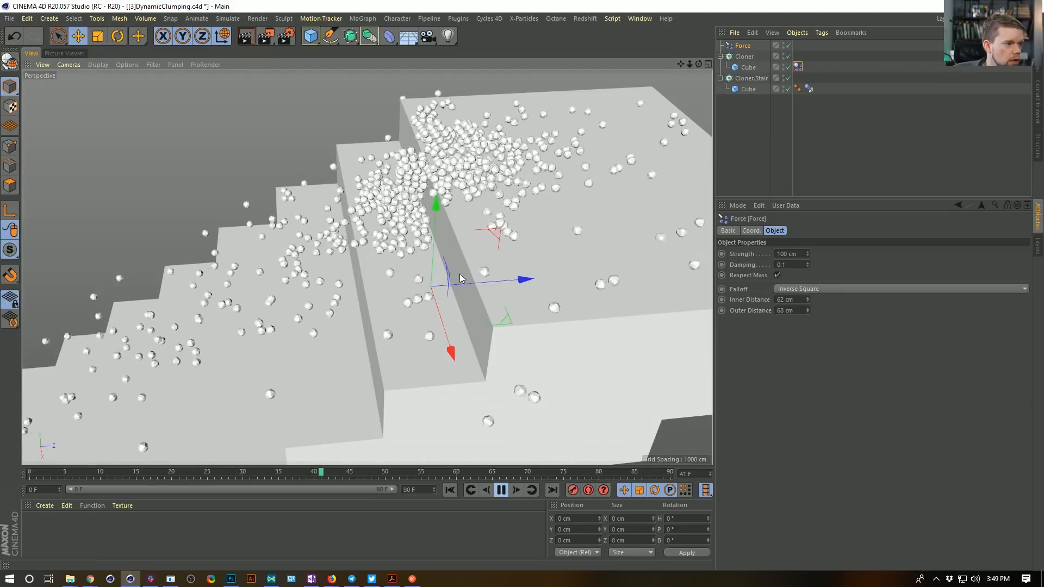
Try a Force strength of 1000 cm and restart the simulation.
{"action": "left_click", "coordinate": [746, 49]}
{"action": "double_click", "coordinate": [785, 254]}
{"action": "type", "text": "1000"}
{"action": "key", "text": "Return"}
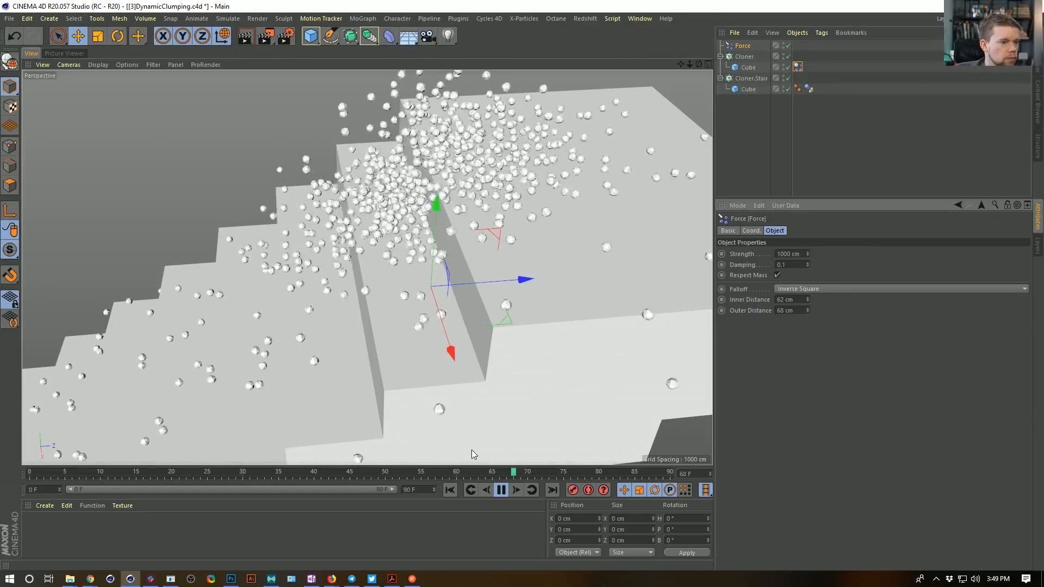
{"action": "left_click", "coordinate": [450, 490]}
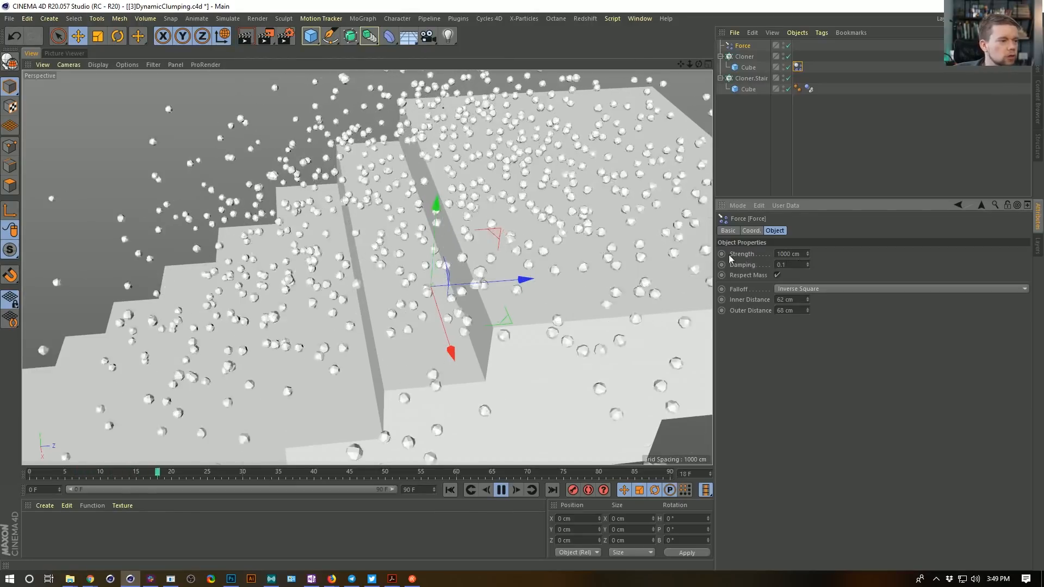
Raise the Force's damping to 1, 11 and finally 111, restarting the simulation after each change.
{"action": "left_click", "coordinate": [778, 264]}
{"action": "type", "text": "1"}
{"action": "left_click", "coordinate": [449, 490]}
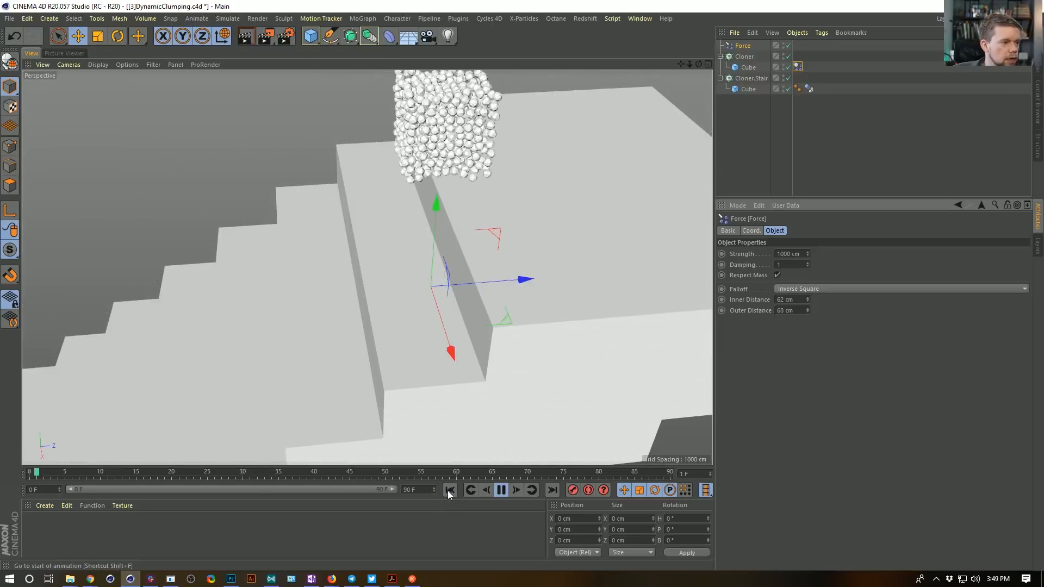
{"action": "type", "text": "1"}
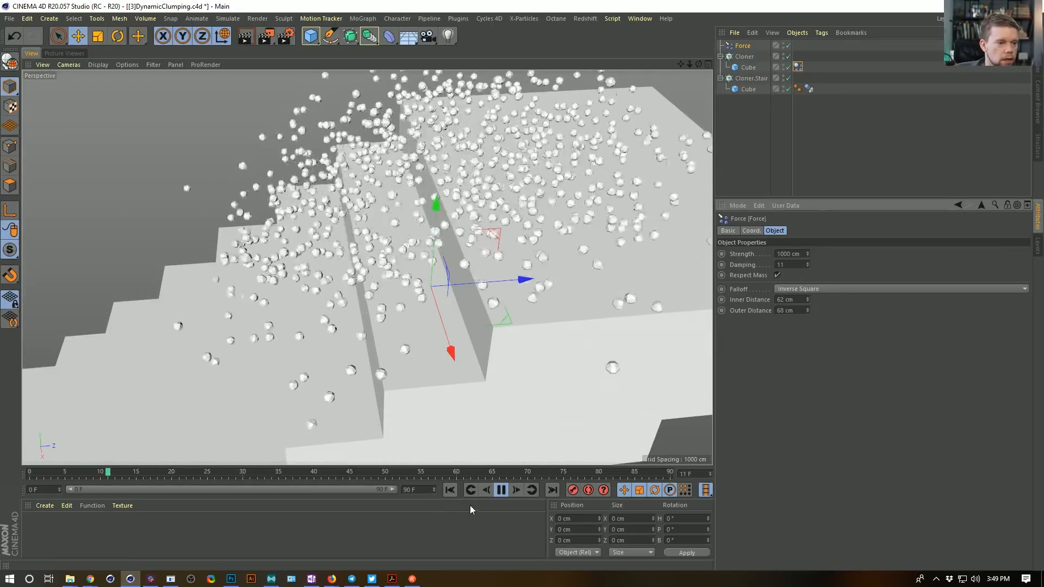
{"action": "left_click", "coordinate": [449, 490]}
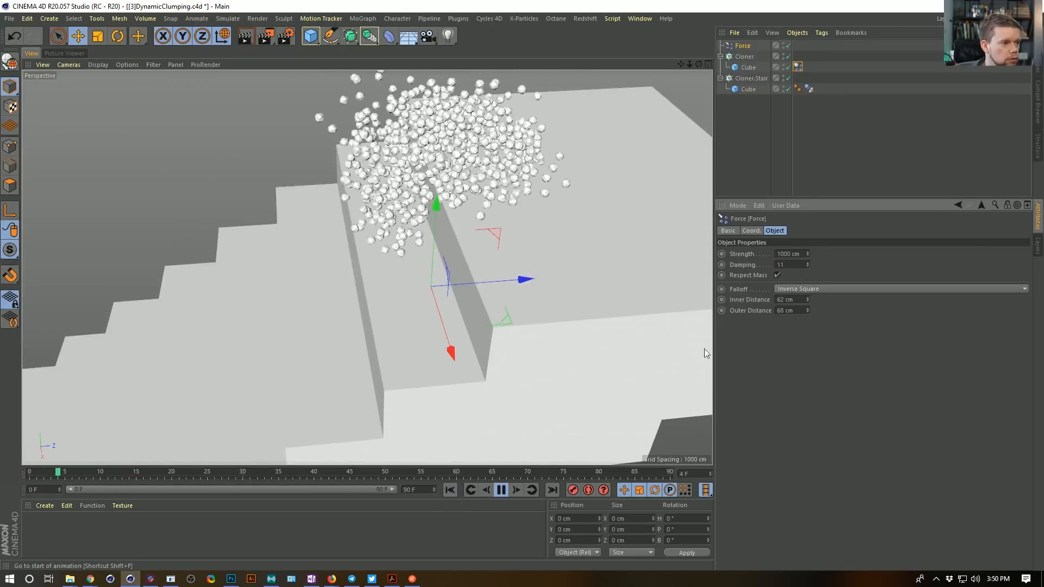
{"action": "type", "text": "1"}
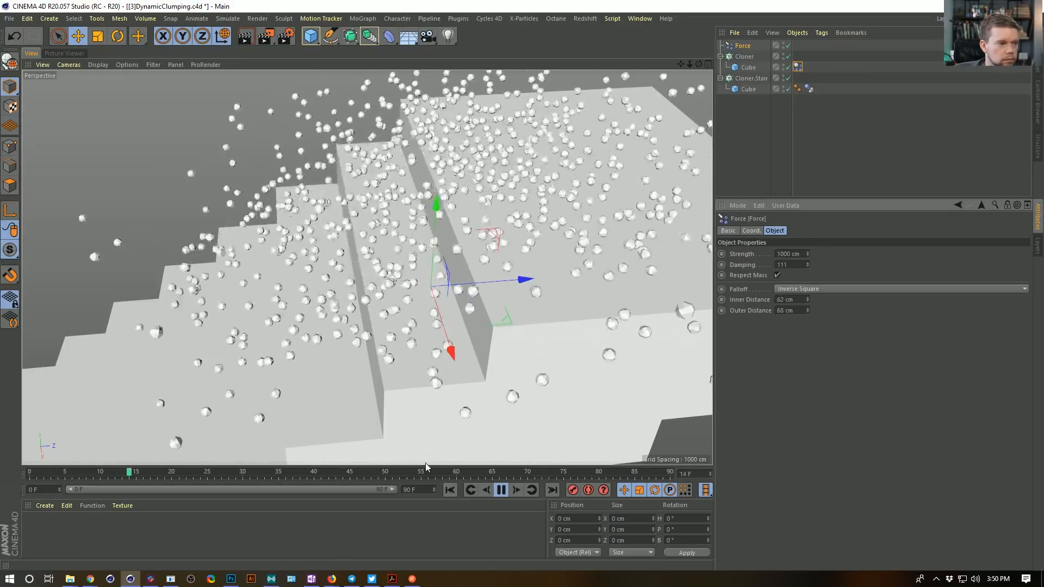
{"action": "left_click", "coordinate": [450, 490]}
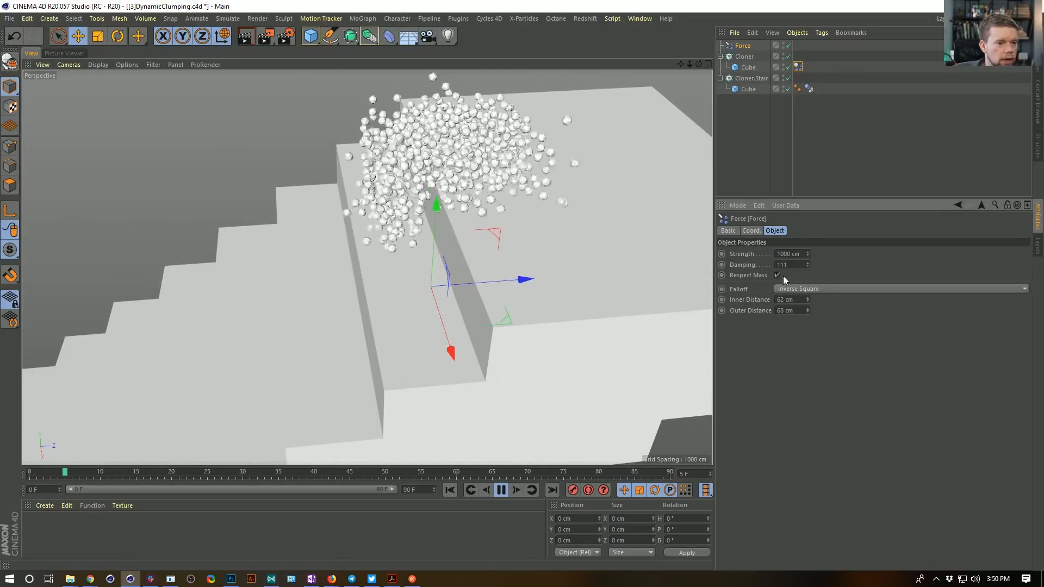
Try the simulation with the Force's Respect Mass option turned off, and turn the option back on.
{"action": "left_click", "coordinate": [779, 275]}
{"action": "left_click", "coordinate": [449, 490]}
{"action": "left_click", "coordinate": [777, 275]}
Set the Force's strength to 100 cm and restart the simulation.
{"action": "left_click", "coordinate": [783, 254]}
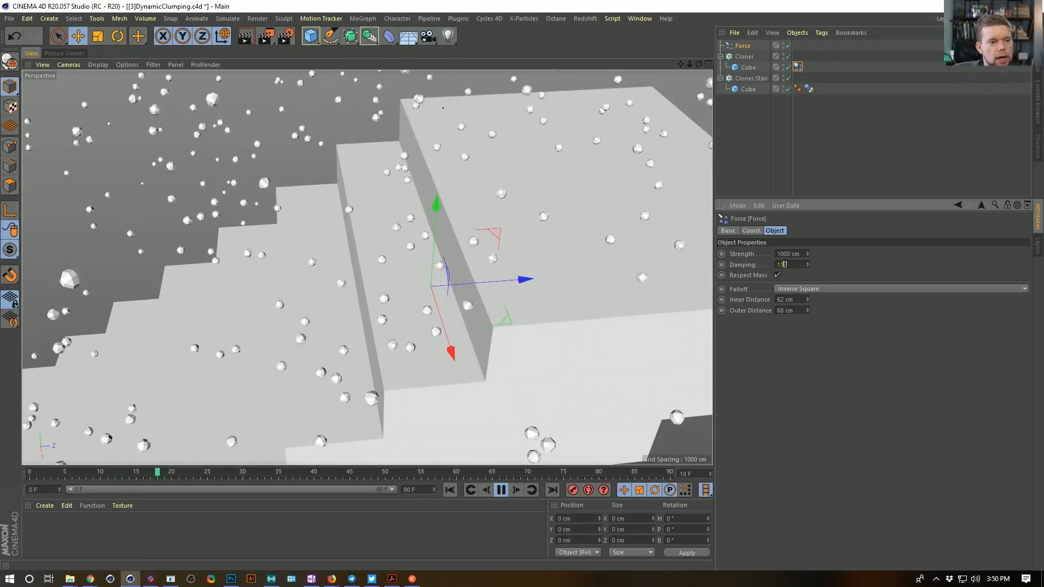
{"action": "key", "text": "Delete"}
{"action": "key", "text": "Return"}
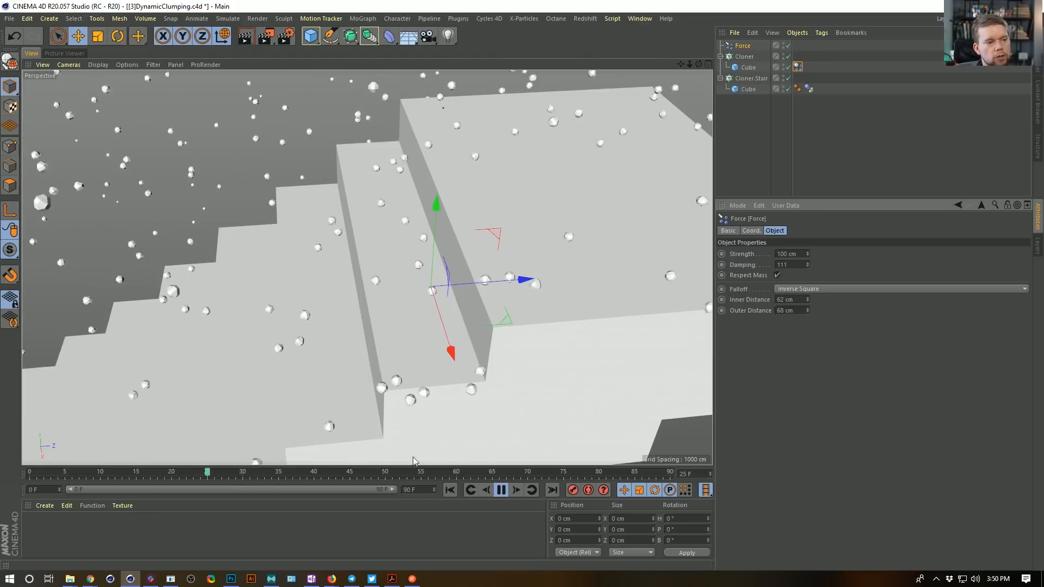
{"action": "left_click", "coordinate": [450, 490]}
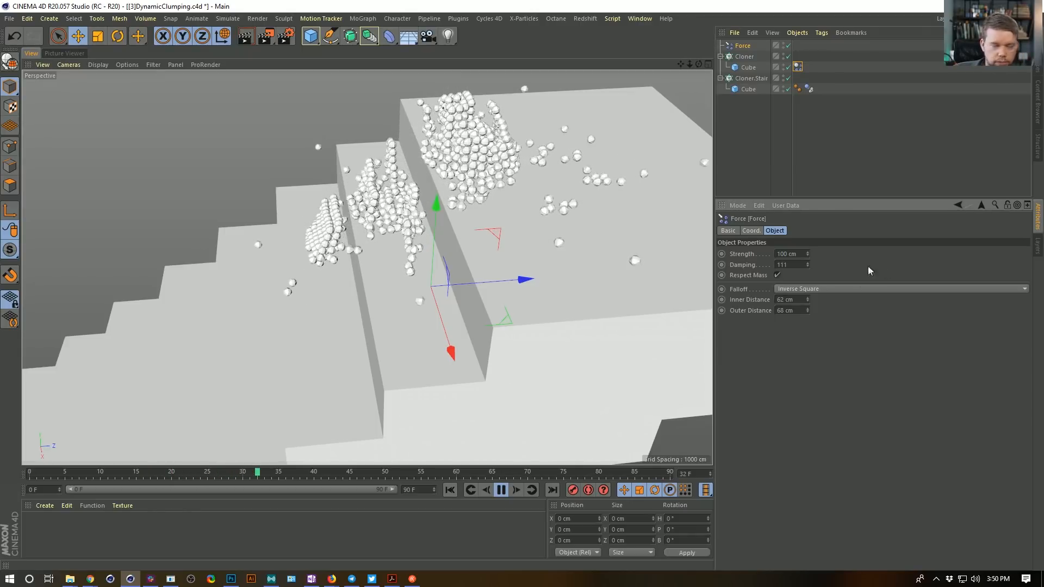
Examine from several angles how the cubes clump on the stairs during the simulation, and stop playback.
{"action": "left_click_drag", "start_coordinate": [389, 249], "coordinate": [385, 162], "text": "alt"}
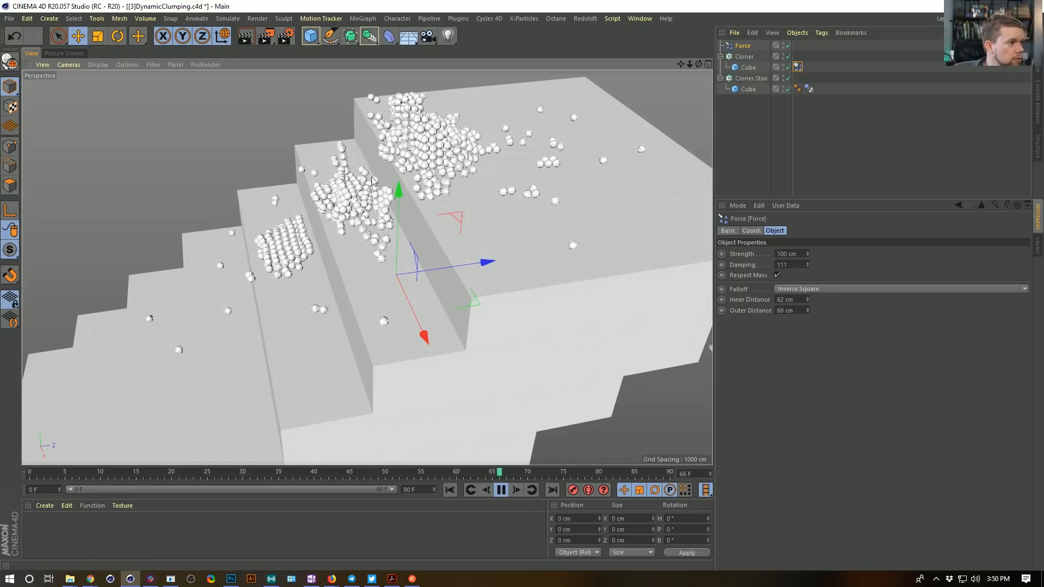
{"action": "left_click_drag", "start_coordinate": [377, 188], "coordinate": [359, 214], "text": "alt"}
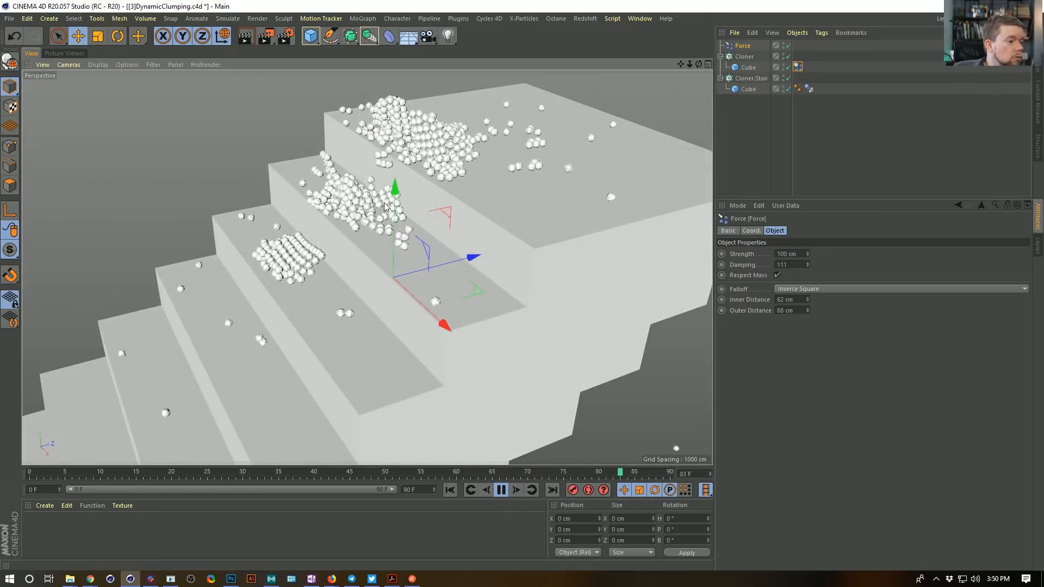
{"action": "left_click_drag", "start_coordinate": [385, 202], "coordinate": [486, 393], "text": "alt"}
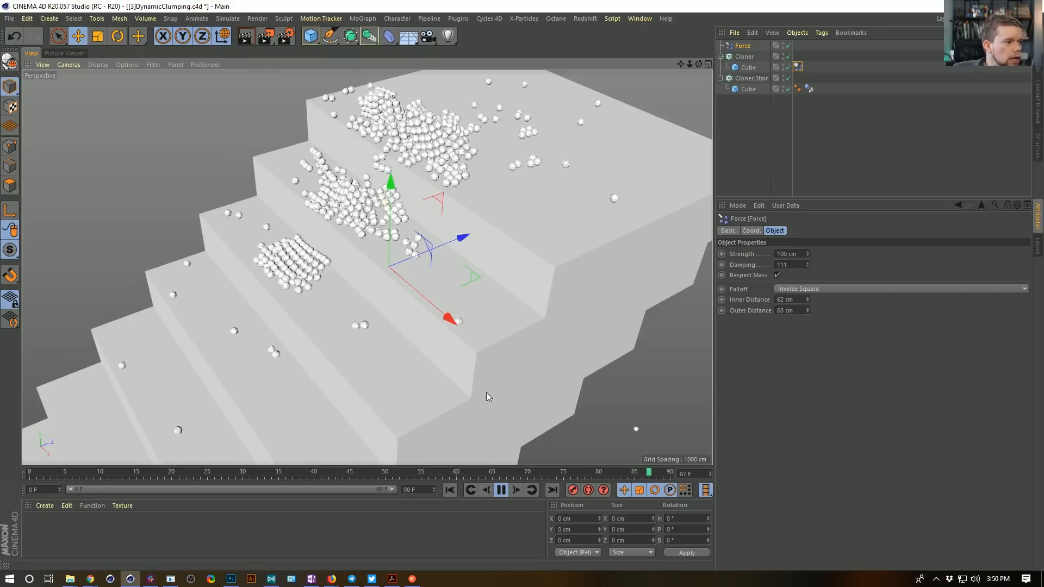
{"action": "left_click", "coordinate": [501, 491]}
{"action": "left_click_drag", "start_coordinate": [413, 228], "coordinate": [451, 163], "text": "alt"}
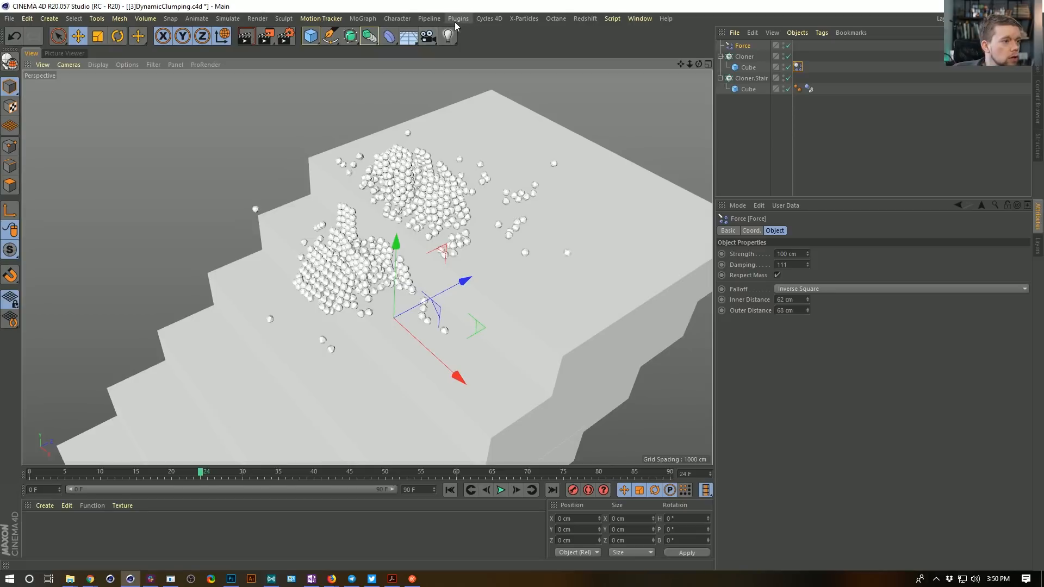
Add a Volume Builder and a Volume Mesher, and place the small cubes' Cloner inside the Volume Builder.
{"action": "left_click", "coordinate": [366, 19]}
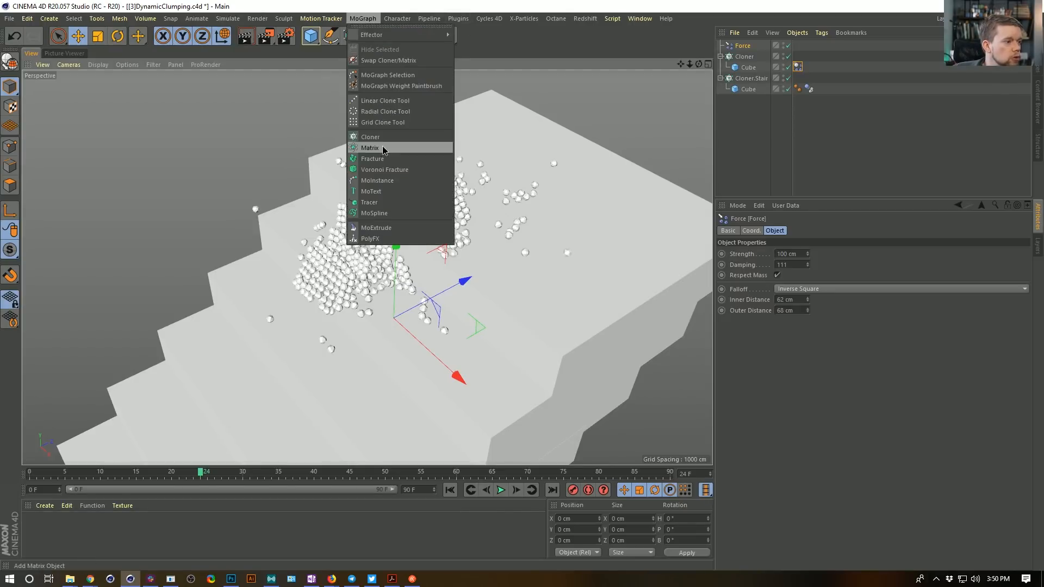
{"action": "left_click", "coordinate": [388, 12]}
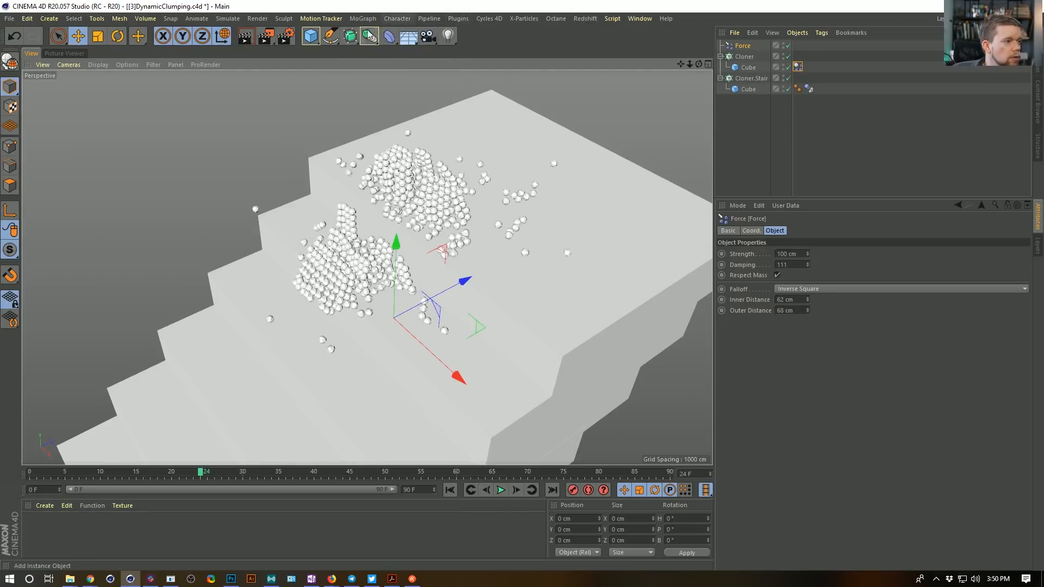
{"action": "left_click", "coordinate": [371, 37]}
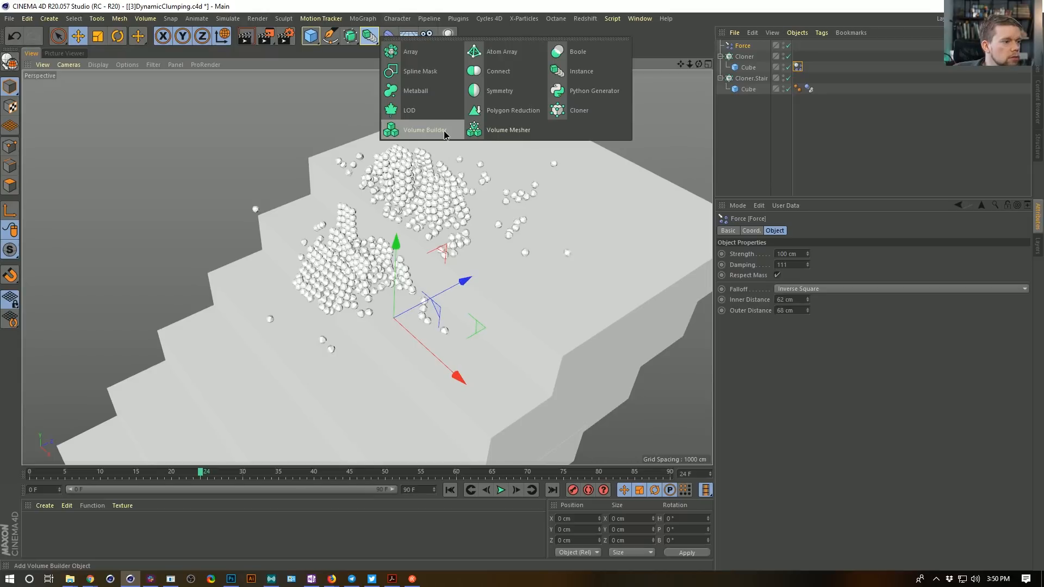
{"action": "left_click", "coordinate": [424, 130]}
{"action": "left_click", "coordinate": [370, 36]}
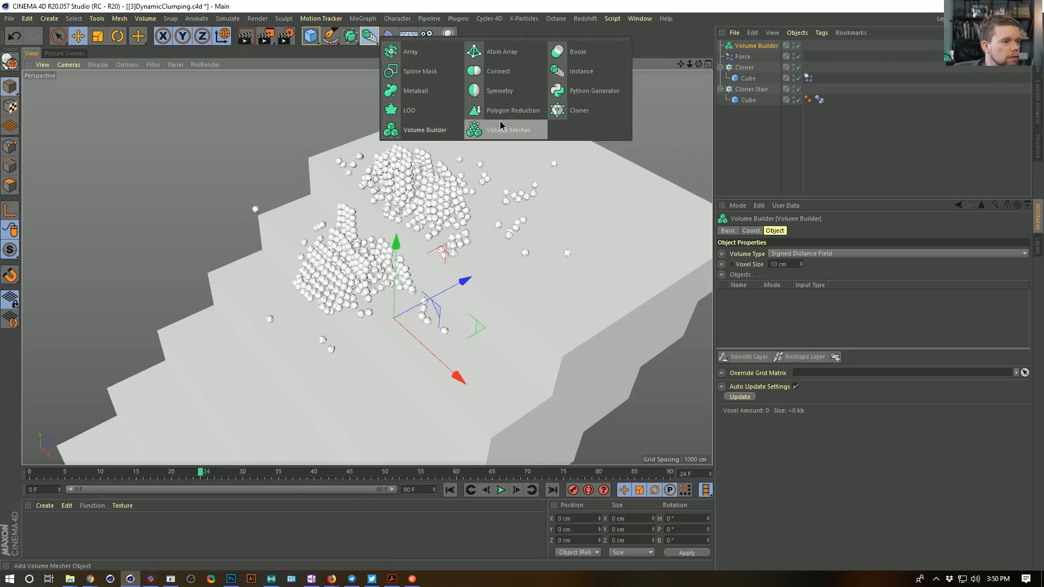
{"action": "left_click", "coordinate": [508, 130]}
{"action": "left_click_drag", "start_coordinate": [739, 80], "coordinate": [772, 55]}
{"action": "left_click_drag", "start_coordinate": [413, 275], "coordinate": [401, 261], "text": "alt"}
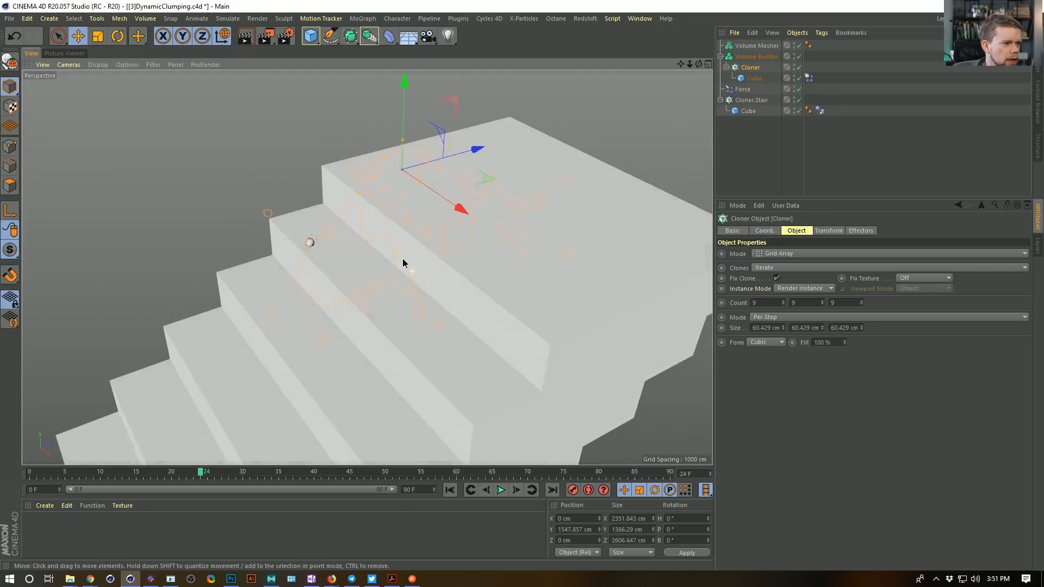
Rewind the simulation and try Volume Builder voxel sizes of 5 cm, 3 cm and 11.5 cm, advancing a few frames.
{"action": "left_click", "coordinate": [450, 490]}
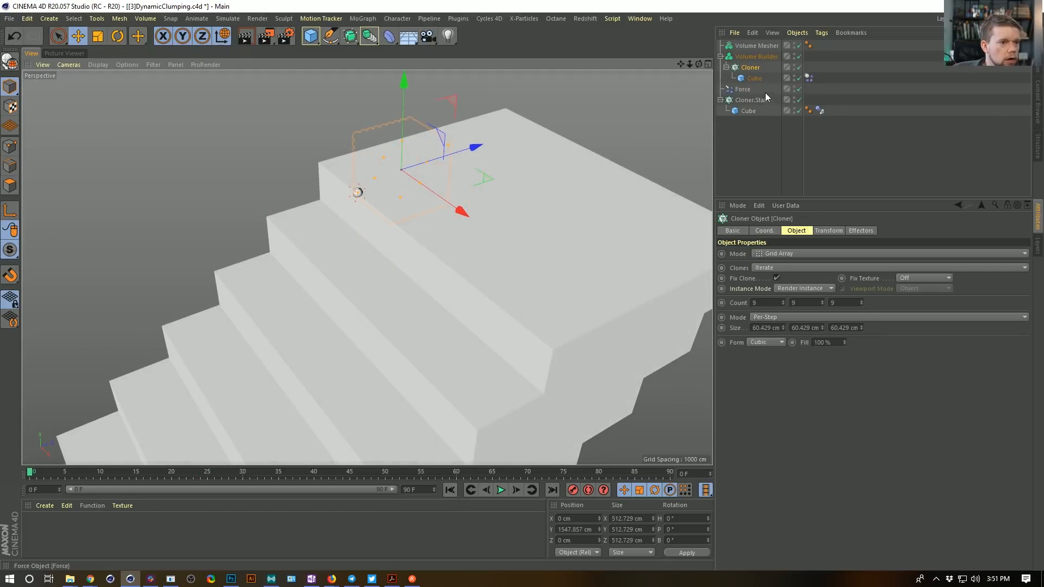
{"action": "left_click", "coordinate": [755, 57]}
{"action": "left_click", "coordinate": [790, 264]}
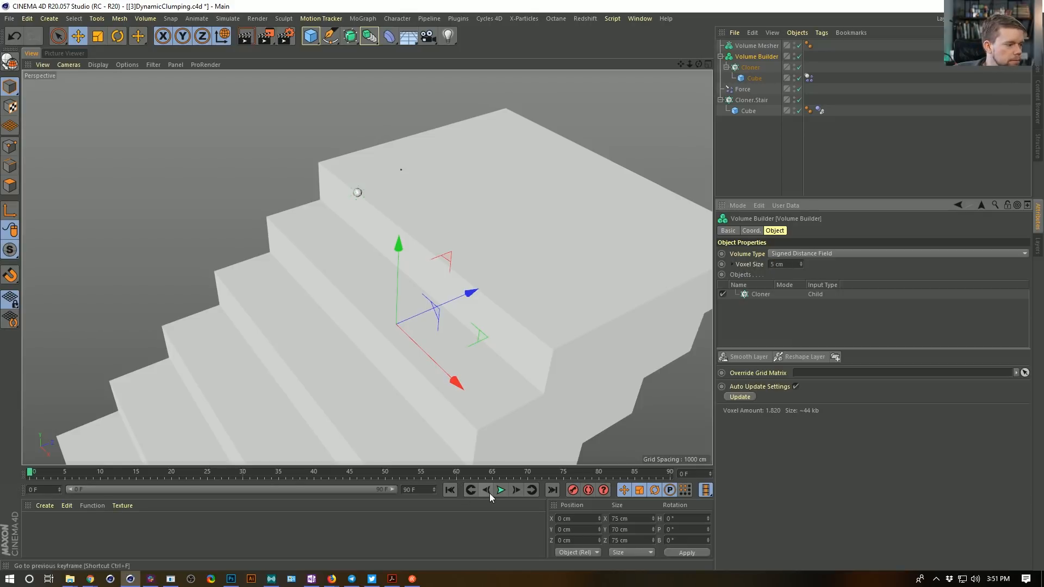
{"action": "left_click", "coordinate": [518, 488]}
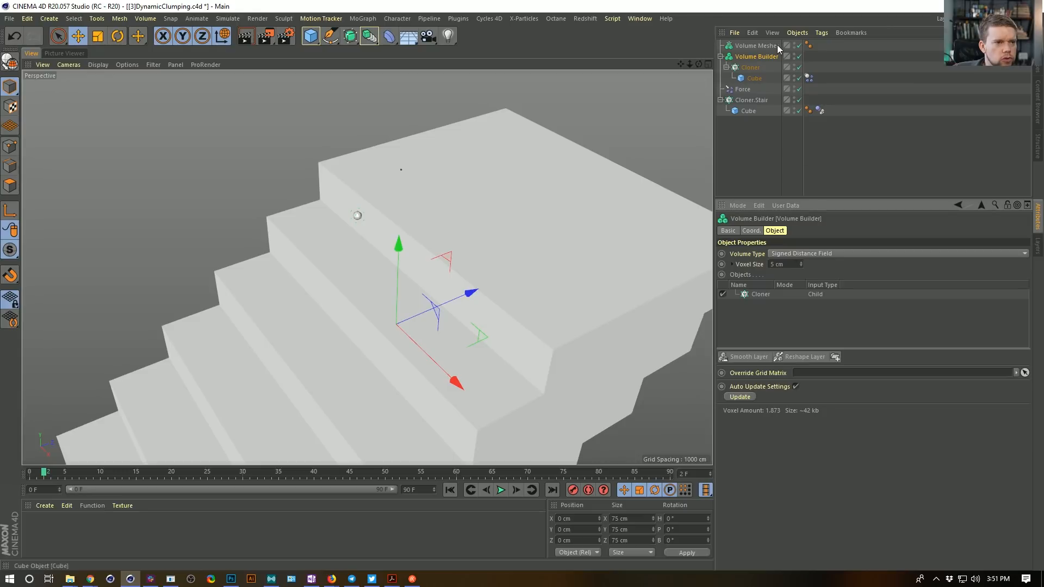
{"action": "left_click", "coordinate": [516, 489]}
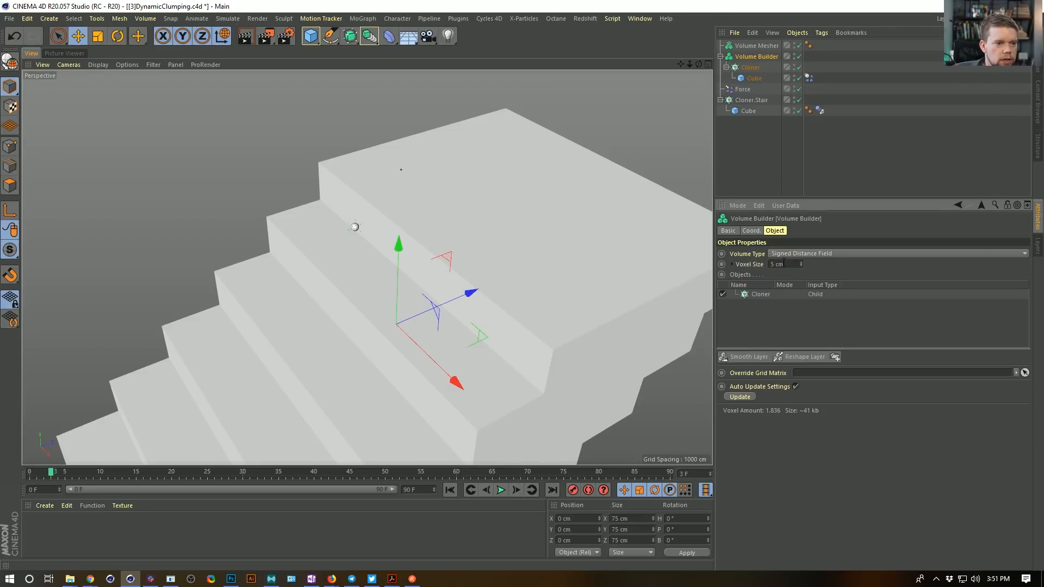
{"action": "type", "text": "3"}
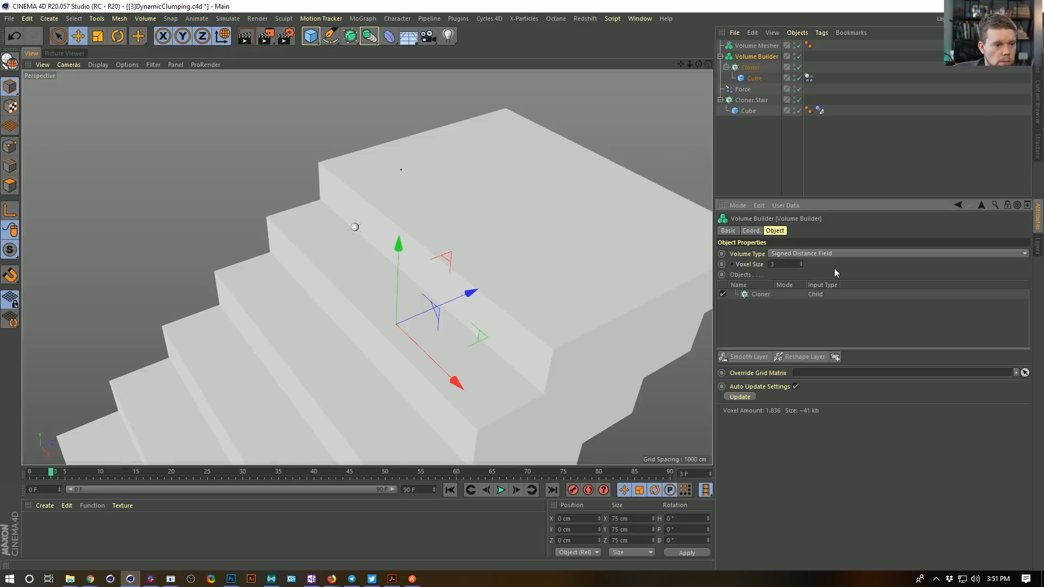
{"action": "key", "text": "Return"}
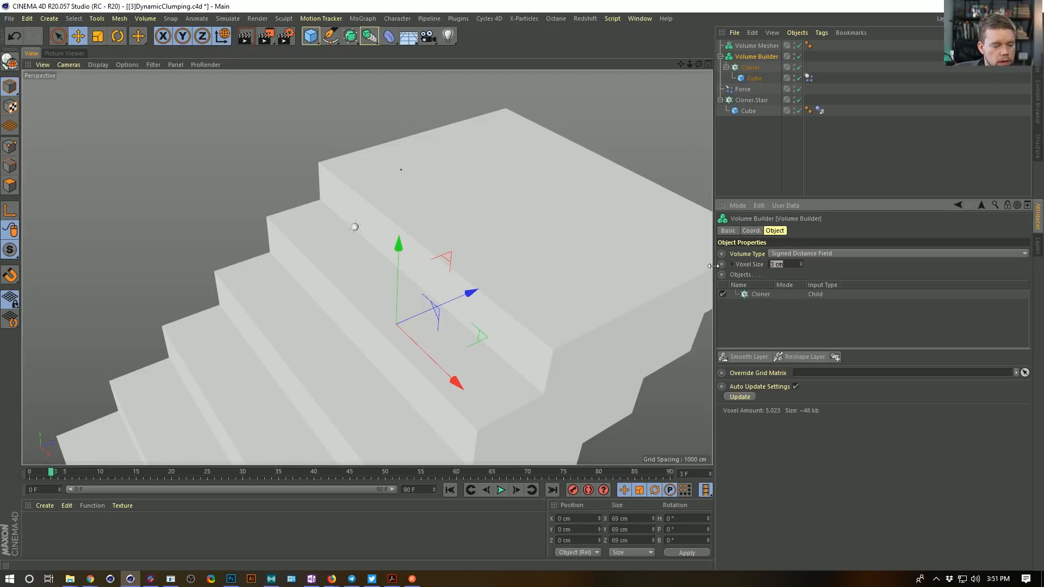
{"action": "key", "text": "Return"}
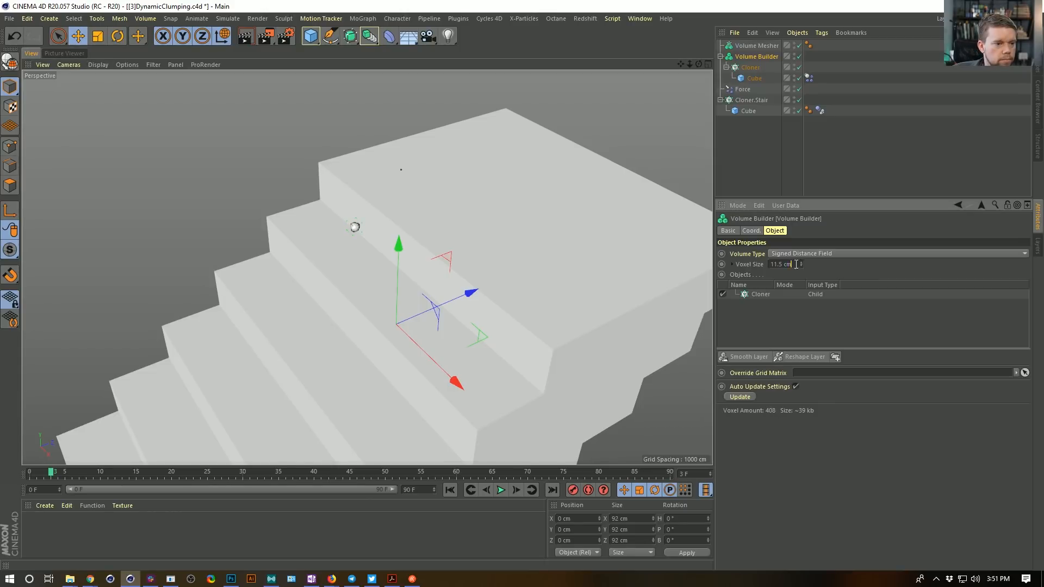
Wrap the small cubes' Cloner in a Connect object, and nest the Volume Builder under the Volume Mesher.
{"action": "left_click", "coordinate": [746, 67]}
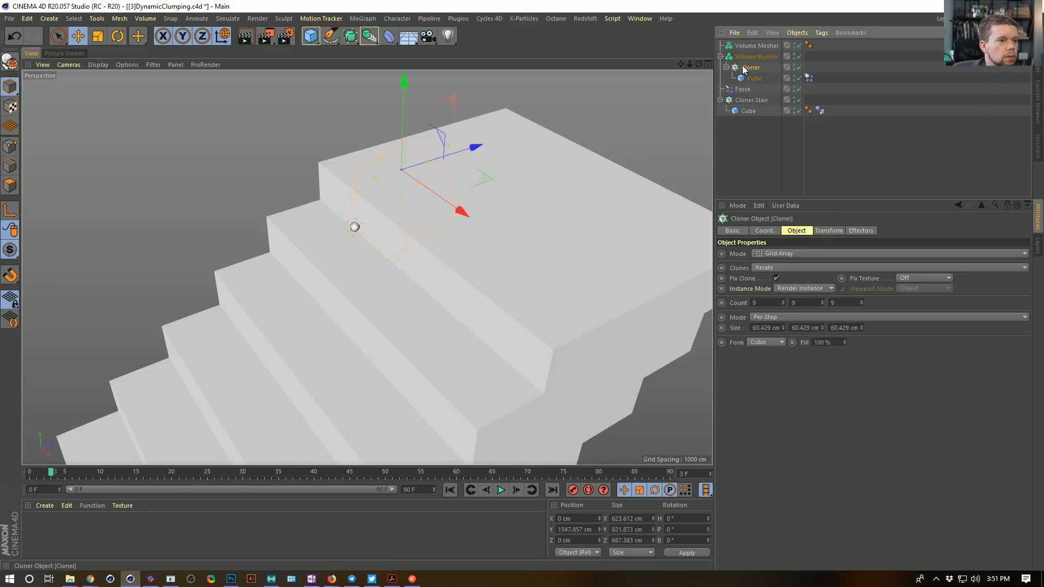
{"action": "left_click", "coordinate": [369, 36]}
{"action": "left_click", "coordinate": [502, 73], "text": "alt"}
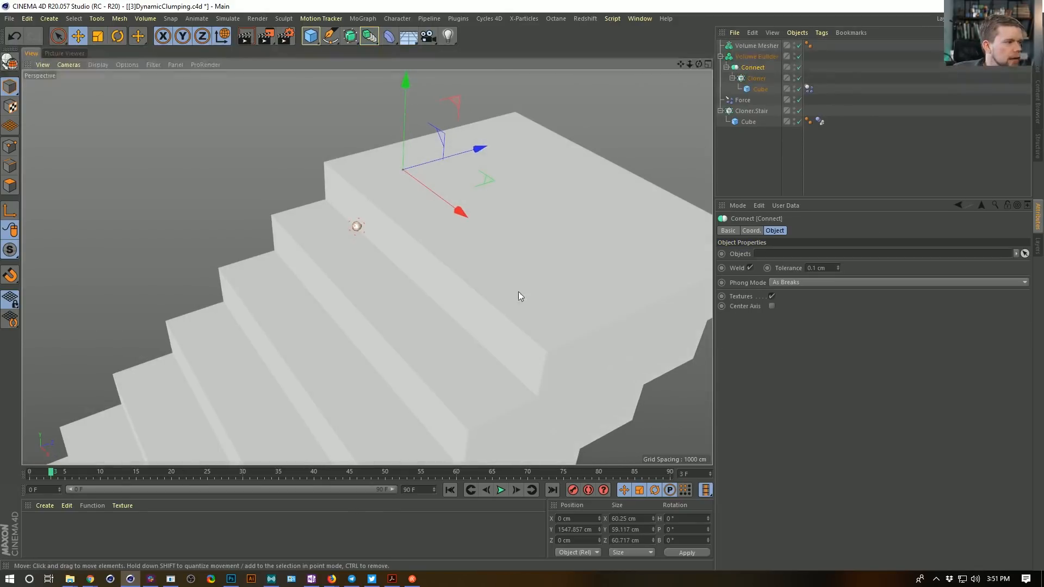
{"action": "left_click_drag", "start_coordinate": [769, 57], "coordinate": [775, 48]}
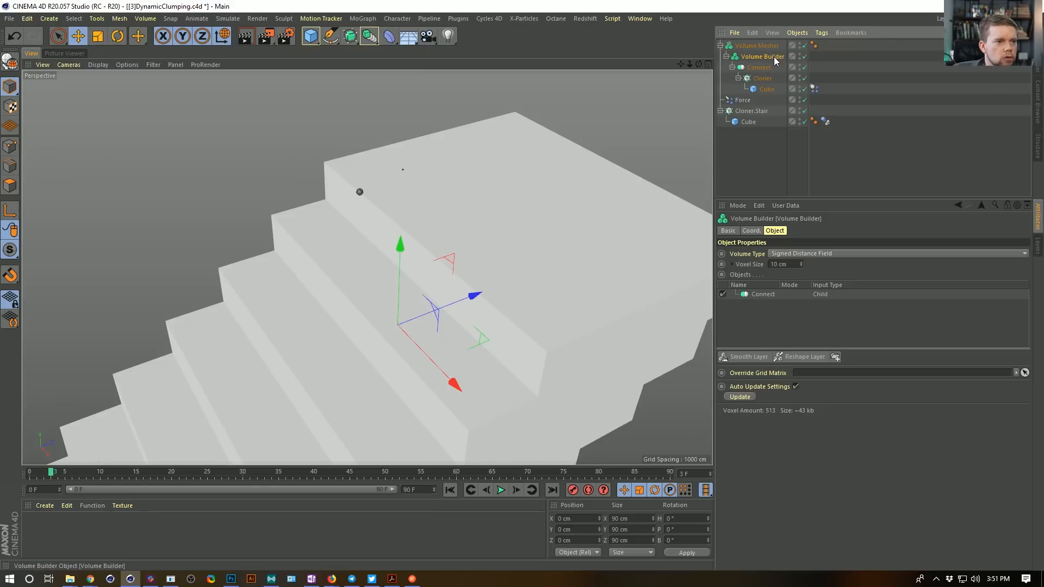
Set the small cubes' Cloner to the Instance mode "Instance", and disable the Connect object.
{"action": "left_click", "coordinate": [763, 78]}
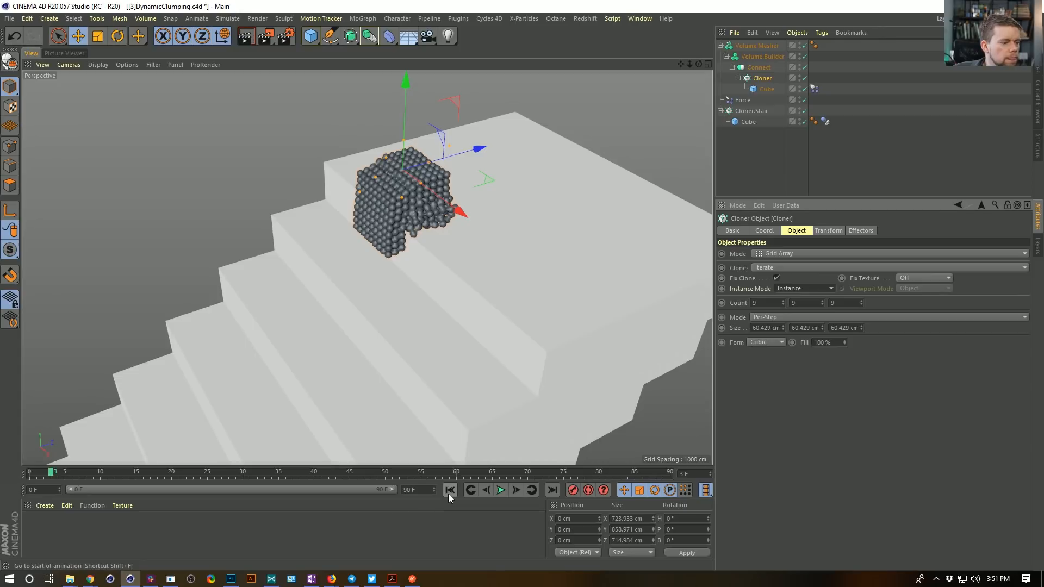
{"action": "left_click", "coordinate": [805, 67]}
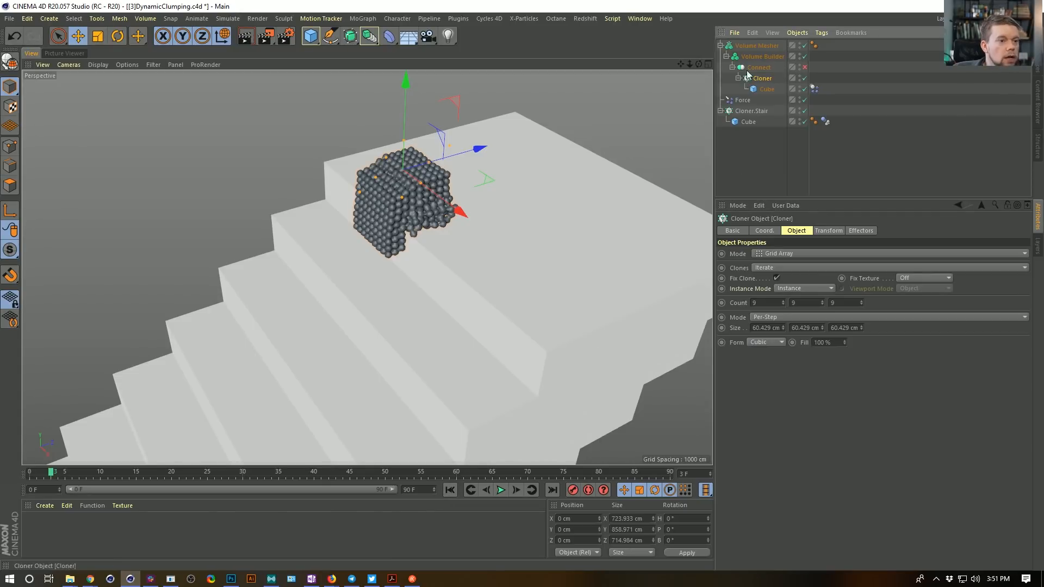
Try a Volume Builder voxel size of 55 cm, reduce it to 33 cm, and open the Volume Mesher's object properties.
{"action": "left_click", "coordinate": [756, 58]}
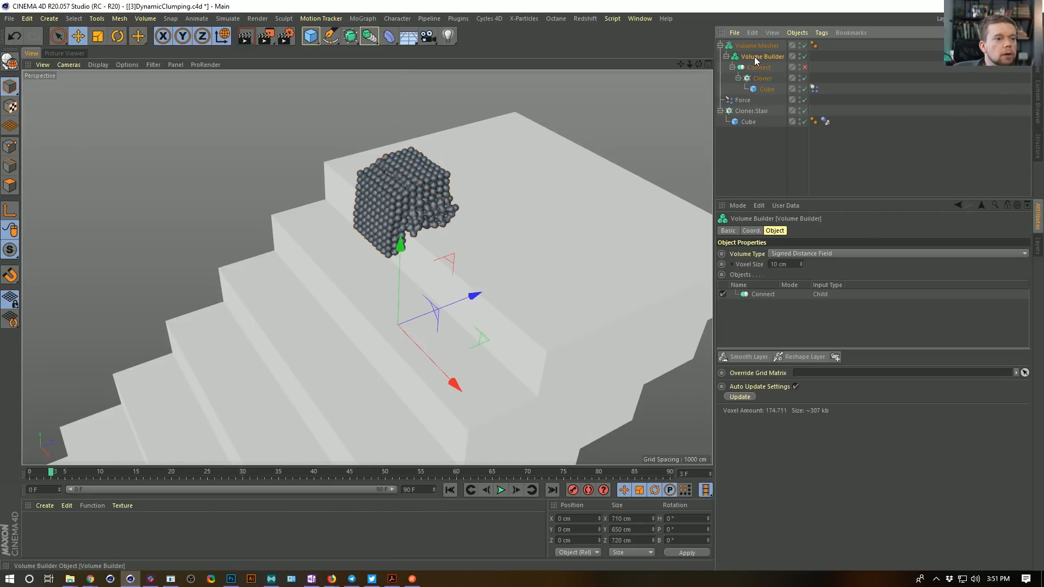
{"action": "left_click", "coordinate": [790, 264]}
{"action": "type", "text": "55"}
{"action": "key", "text": "Return"}
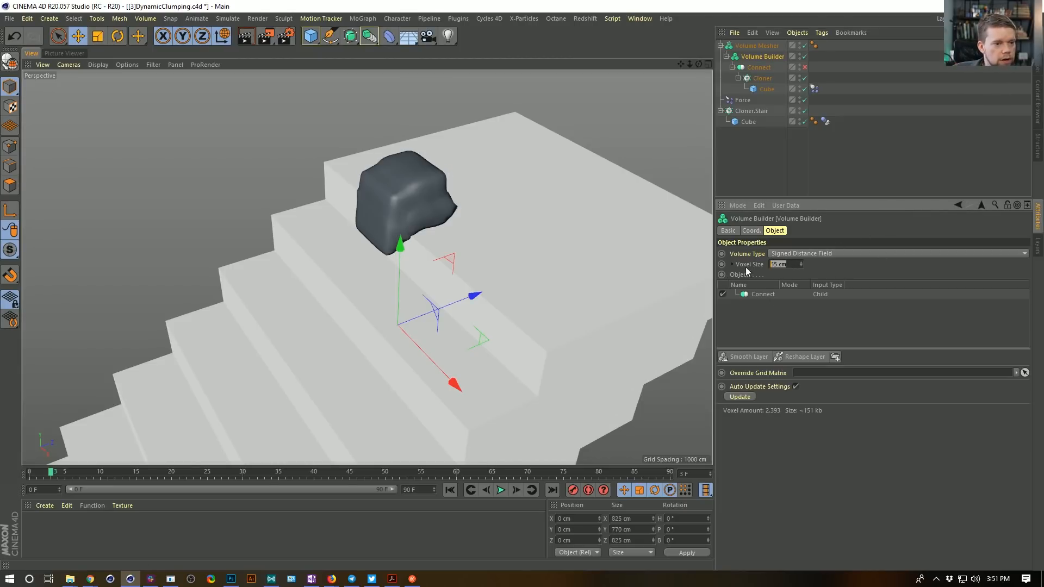
{"action": "type", "text": "33"}
{"action": "key", "text": "Return"}
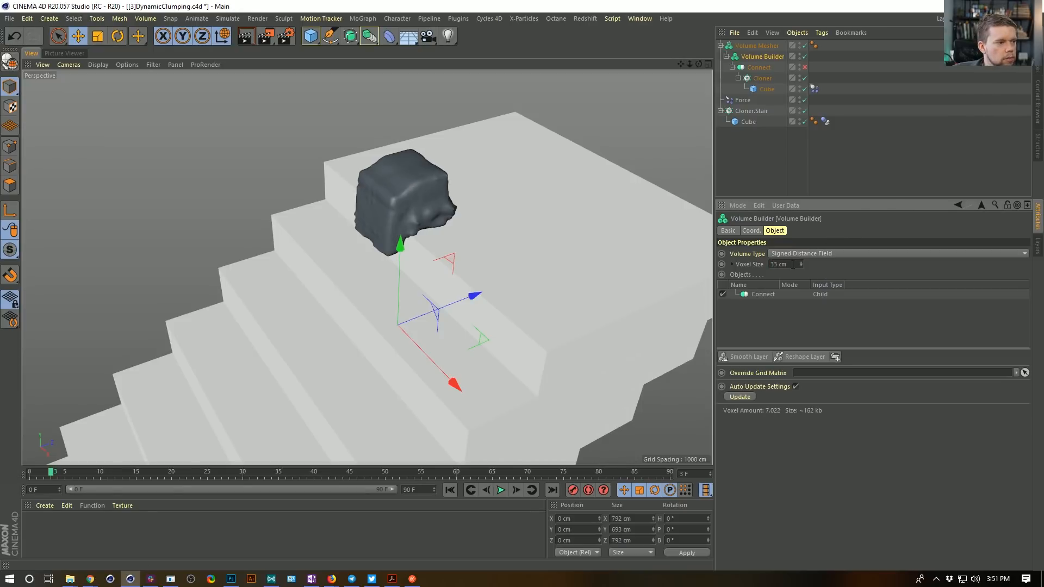
{"action": "left_click", "coordinate": [761, 45]}
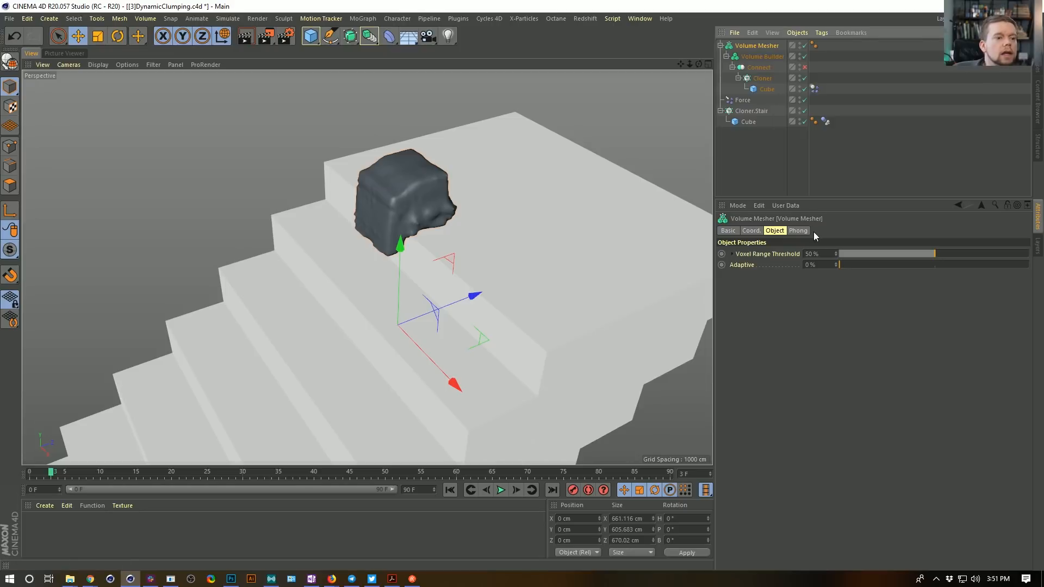
Switch the Volume Builder's volume type to Fog and try voxel sizes of 22 cm and 33 cm.
{"action": "left_click", "coordinate": [763, 56]}
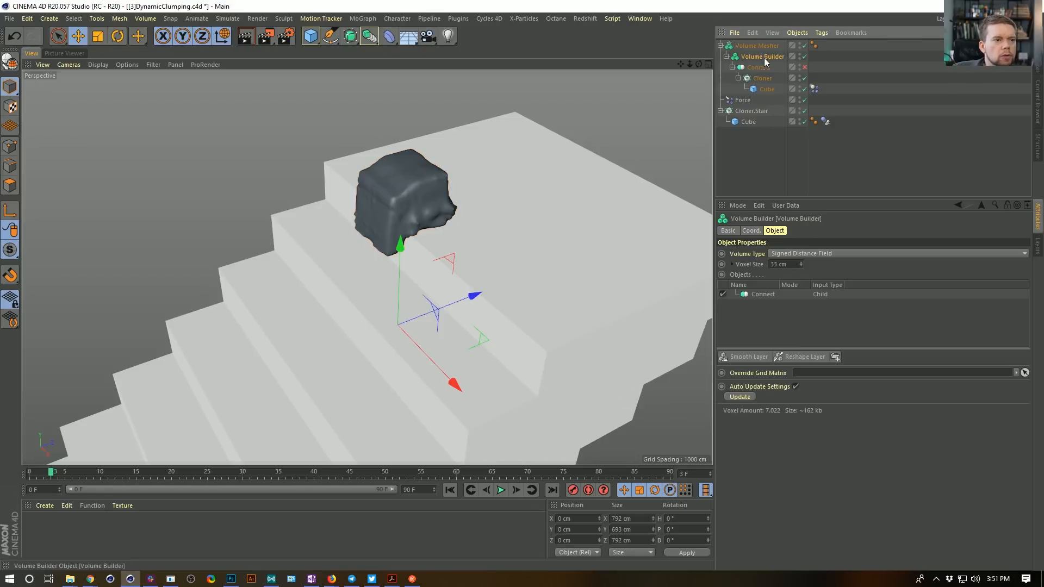
{"action": "left_click", "coordinate": [799, 254]}
{"action": "left_click", "coordinate": [798, 273]}
{"action": "left_click", "coordinate": [783, 264]}
{"action": "type", "text": "22"}
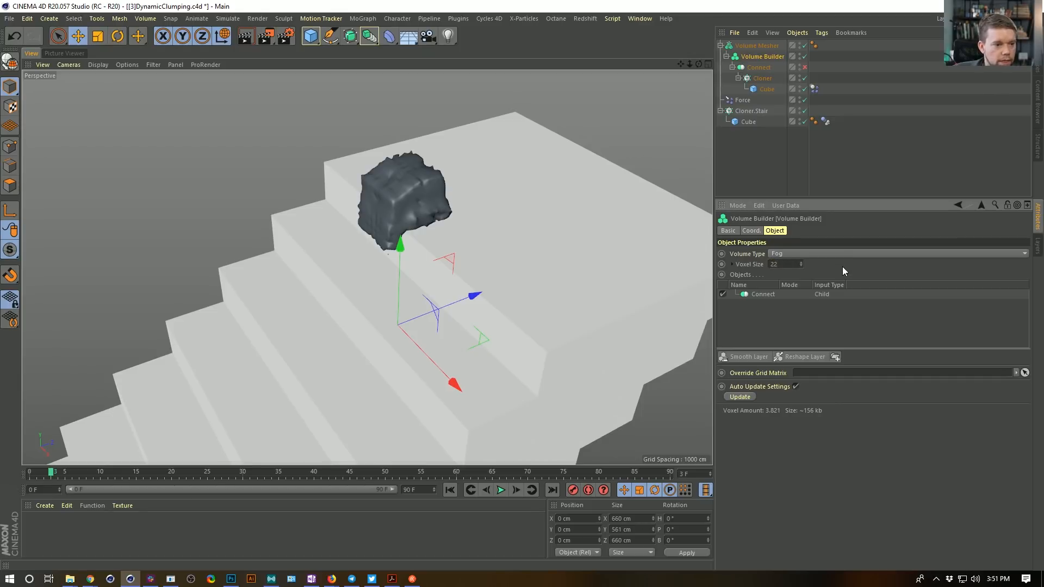
{"action": "key", "text": "Return"}
{"action": "double_click", "coordinate": [778, 265]}
{"action": "type", "text": "33"}
{"action": "key", "text": "Return"}
Add a Smooth Layer to the Fog volume in the Volume Builder and set its strength to 32%.
{"action": "left_click", "coordinate": [755, 357]}
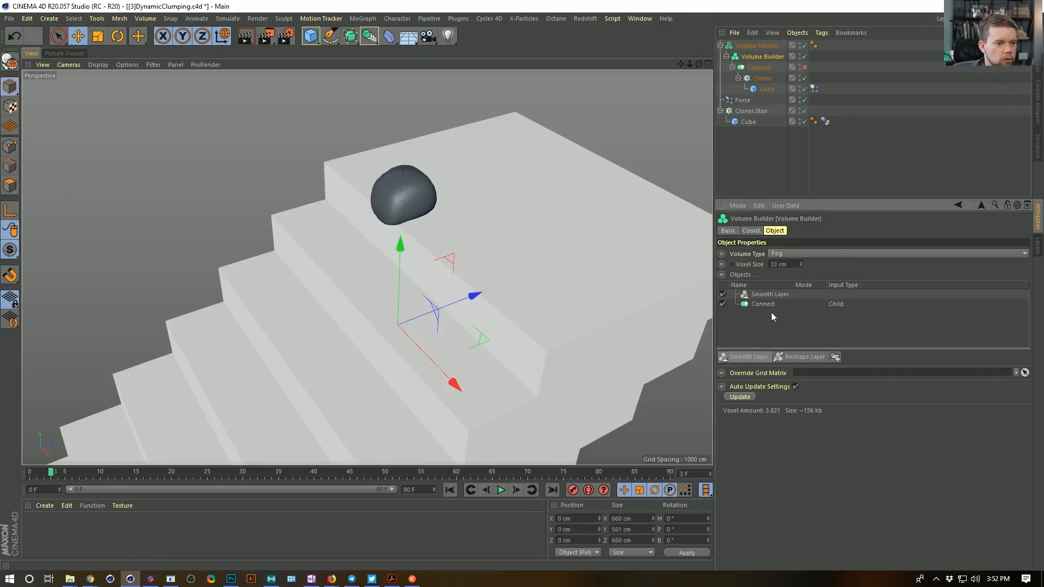
{"action": "left_click", "coordinate": [770, 294]}
{"action": "left_click", "coordinate": [827, 390]}
{"action": "left_click_drag", "start_coordinate": [837, 390], "coordinate": [880, 391]}
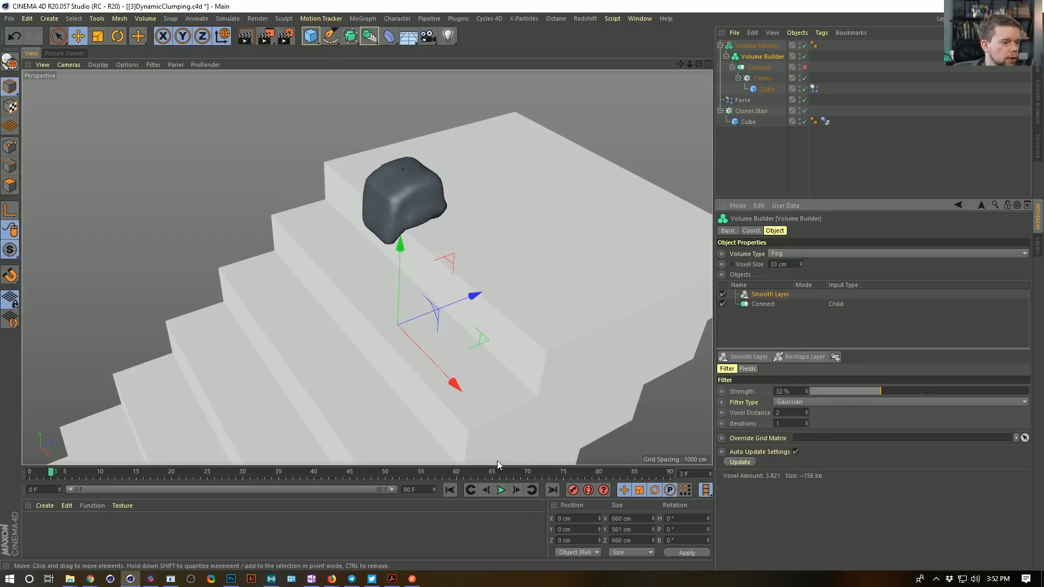
Rewind the simulation and play it to about frame 22 to examine the smoothed Fog mesh.
{"action": "key", "text": "shift+f"}
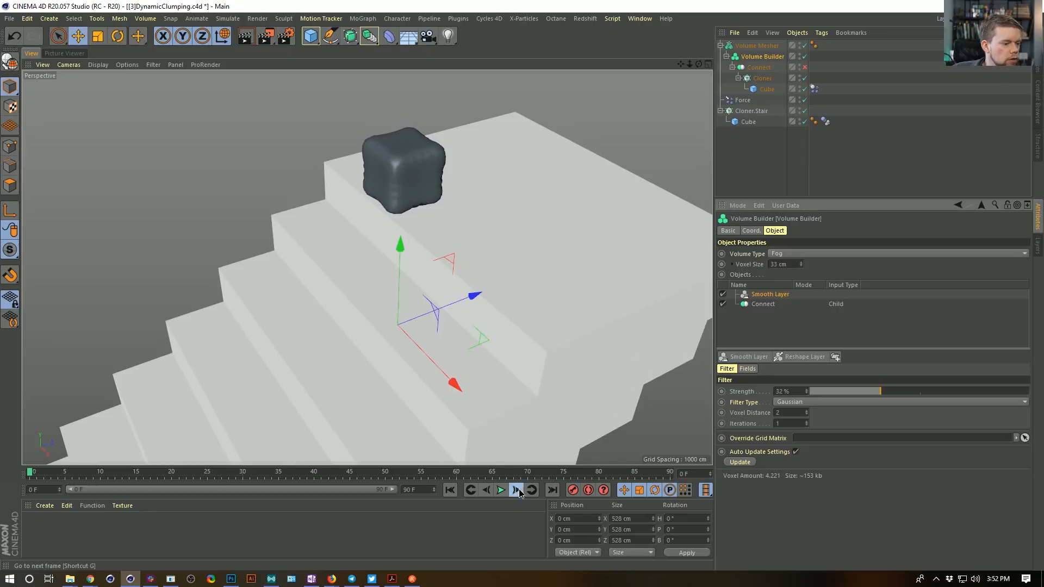
{"action": "double_click", "coordinate": [517, 490]}
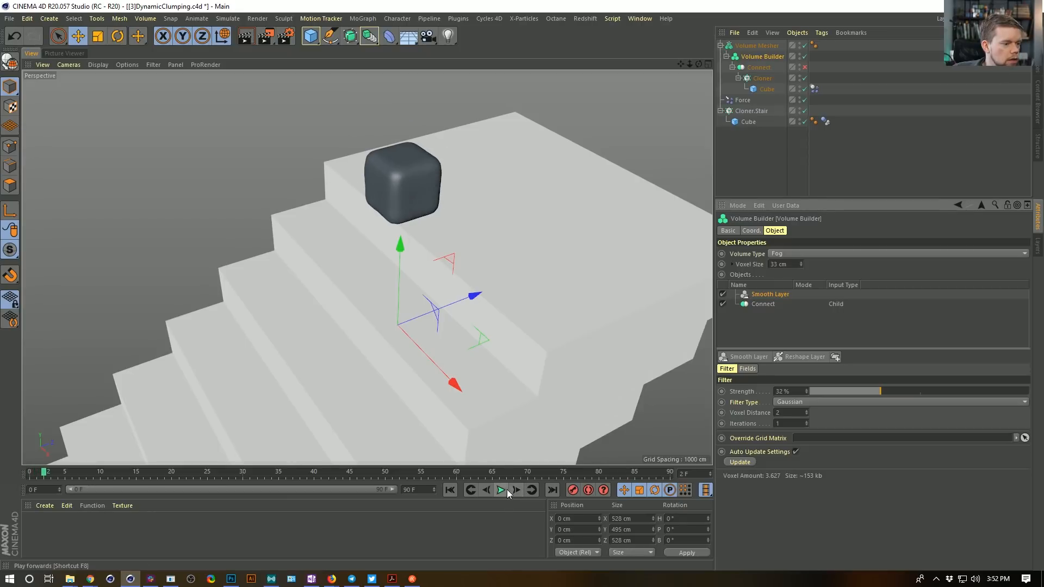
{"action": "left_click", "coordinate": [501, 490]}
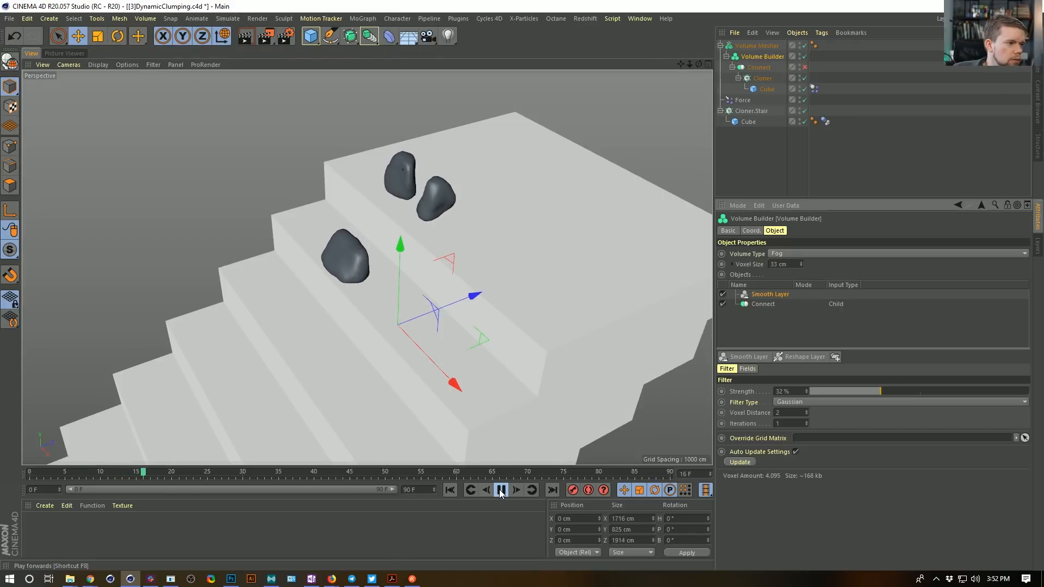
{"action": "left_click", "coordinate": [501, 490]}
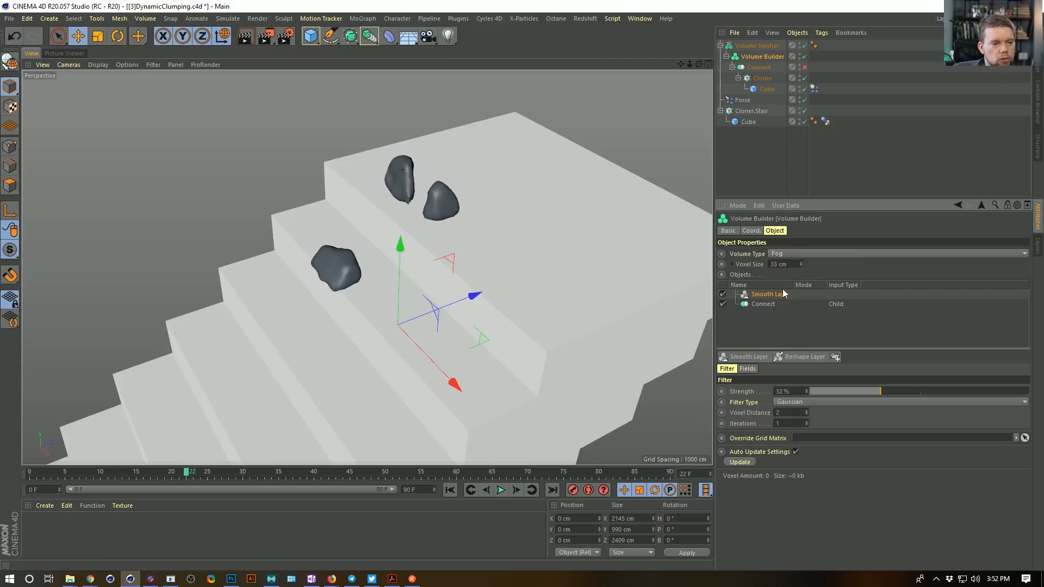
Delete the Smooth Layer and switch the Volume Builder back to Signed Distance Field.
{"action": "key", "text": "Delete"}
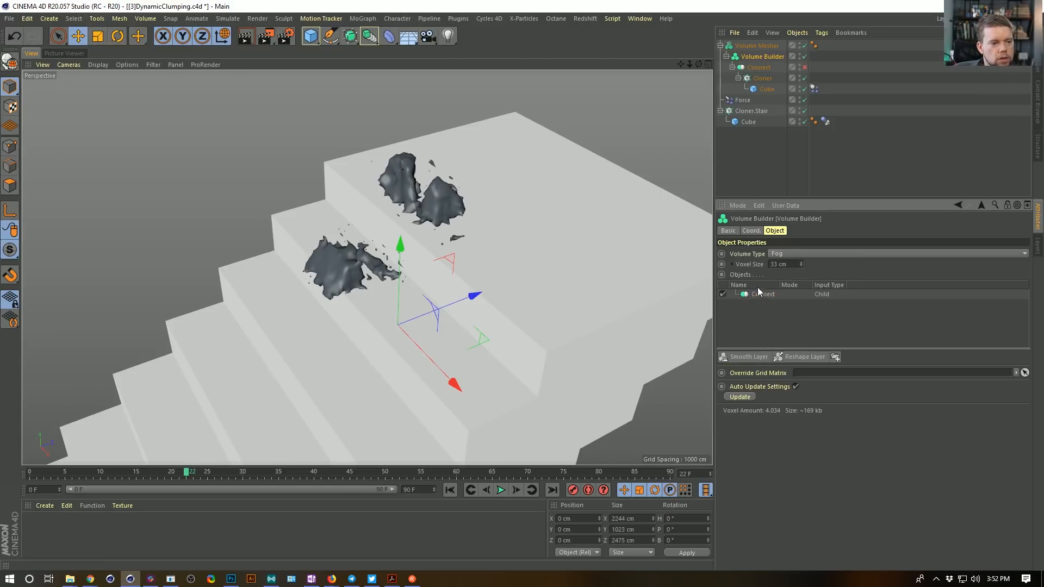
{"action": "left_click", "coordinate": [793, 259]}
{"action": "left_click", "coordinate": [809, 267]}
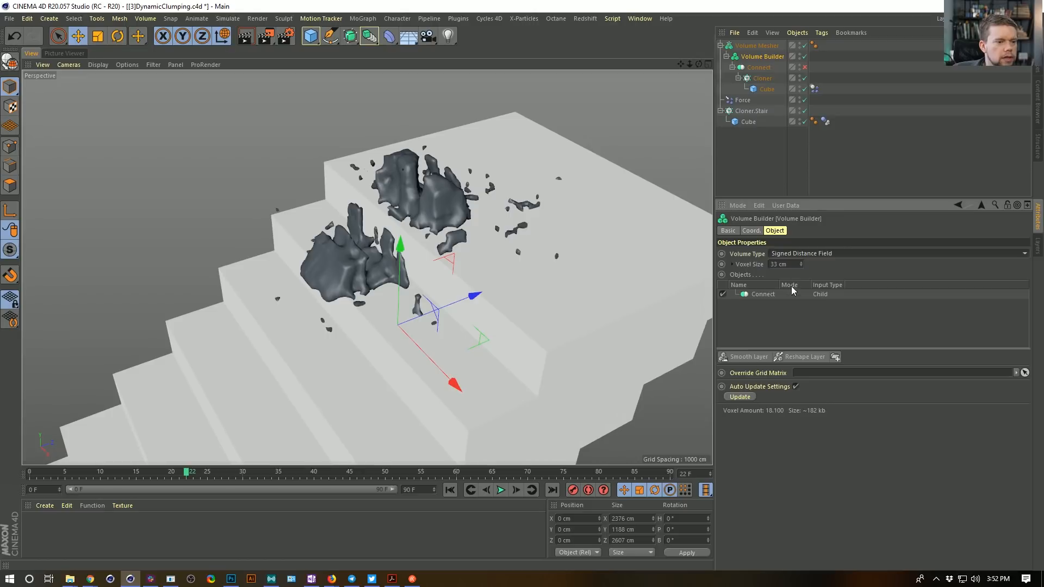
Add a Smooth Layer to the Signed Distance Field volume, with a voxel size of 20 cm and a layer strength of 38%.
{"action": "left_click", "coordinate": [750, 357]}
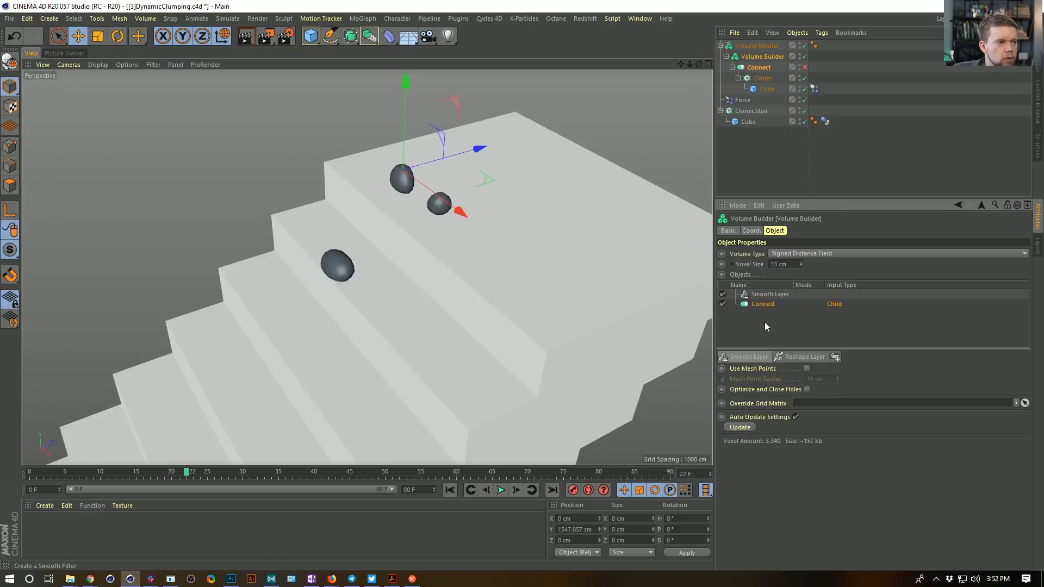
{"action": "left_click", "coordinate": [774, 294]}
{"action": "left_click_drag", "start_coordinate": [816, 391], "coordinate": [855, 399]}
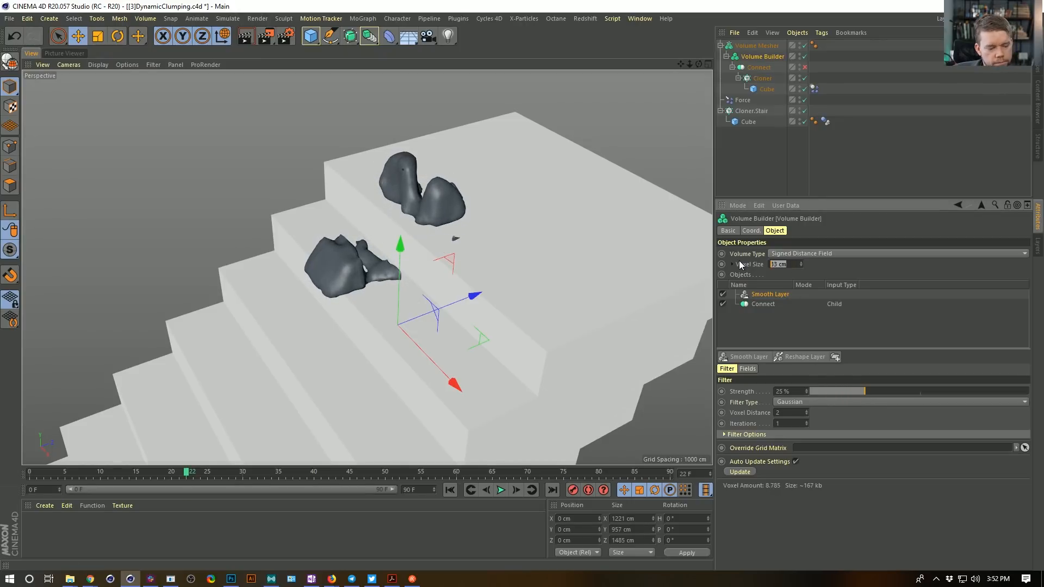
{"action": "type", "text": "20"}
{"action": "key", "text": "Return"}
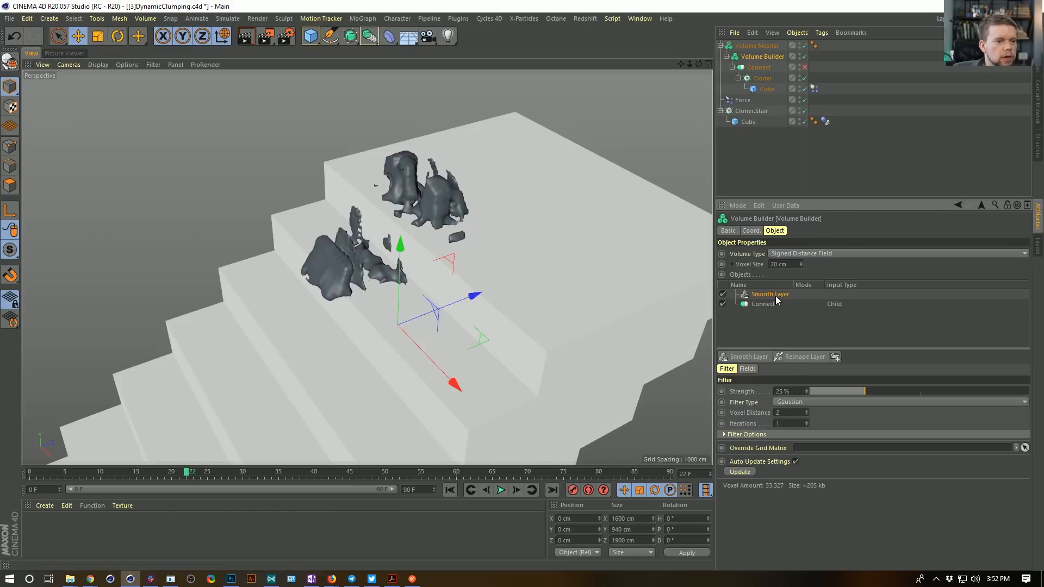
{"action": "left_click_drag", "start_coordinate": [860, 391], "coordinate": [892, 397]}
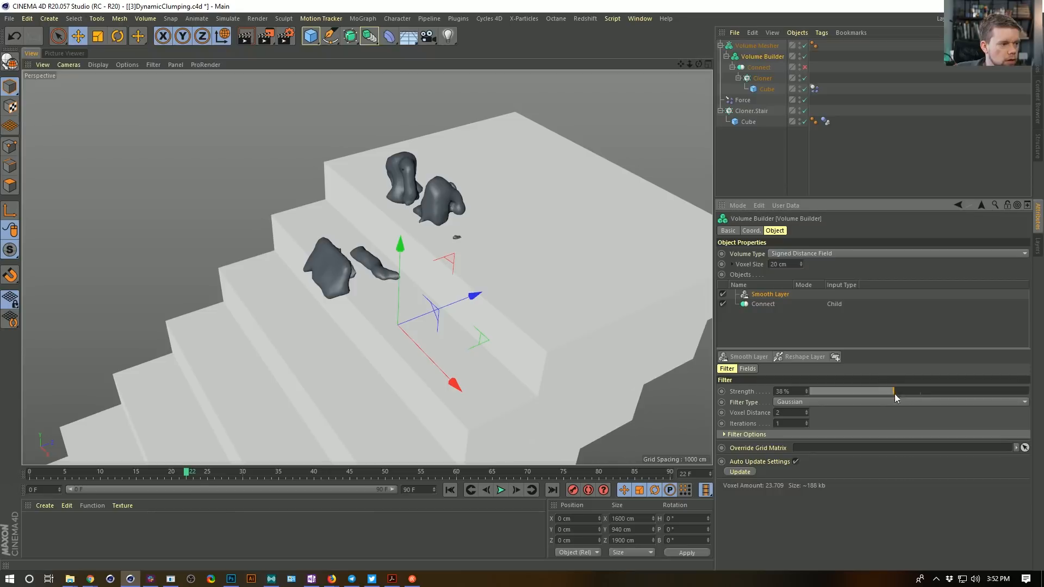
Replay and rewind the simulation, and move the Connect object out of the Volume Builder to the top level of the hierarchy.
{"action": "left_click", "coordinate": [450, 490]}
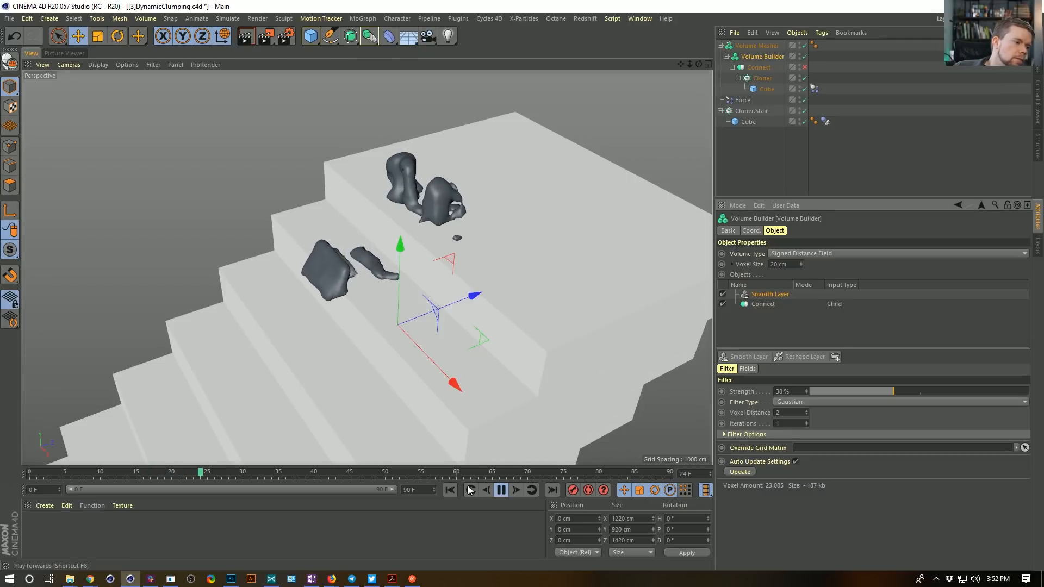
{"action": "left_click", "coordinate": [450, 490]}
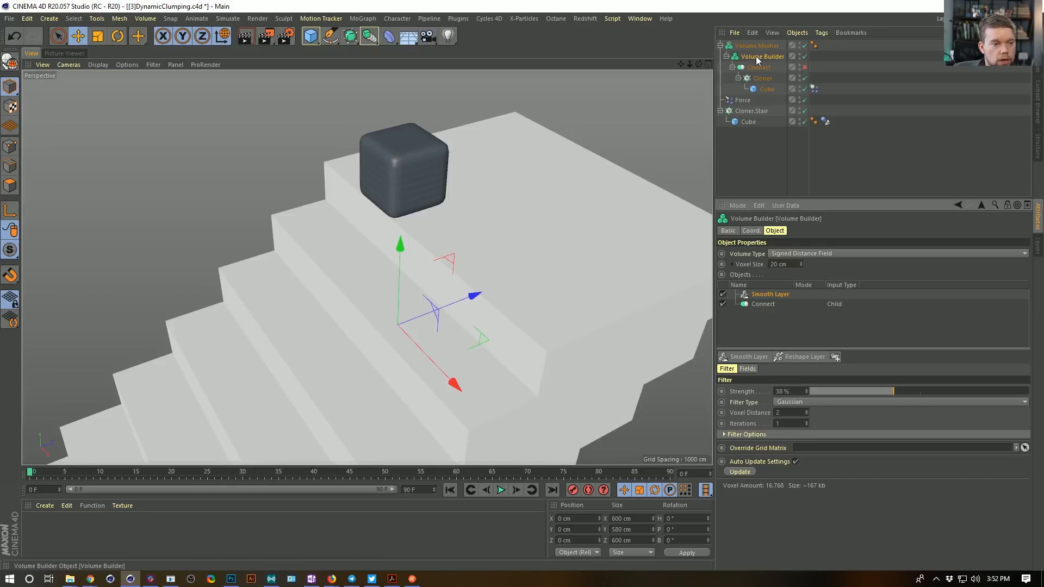
{"action": "left_click_drag", "start_coordinate": [758, 67], "coordinate": [759, 42]}
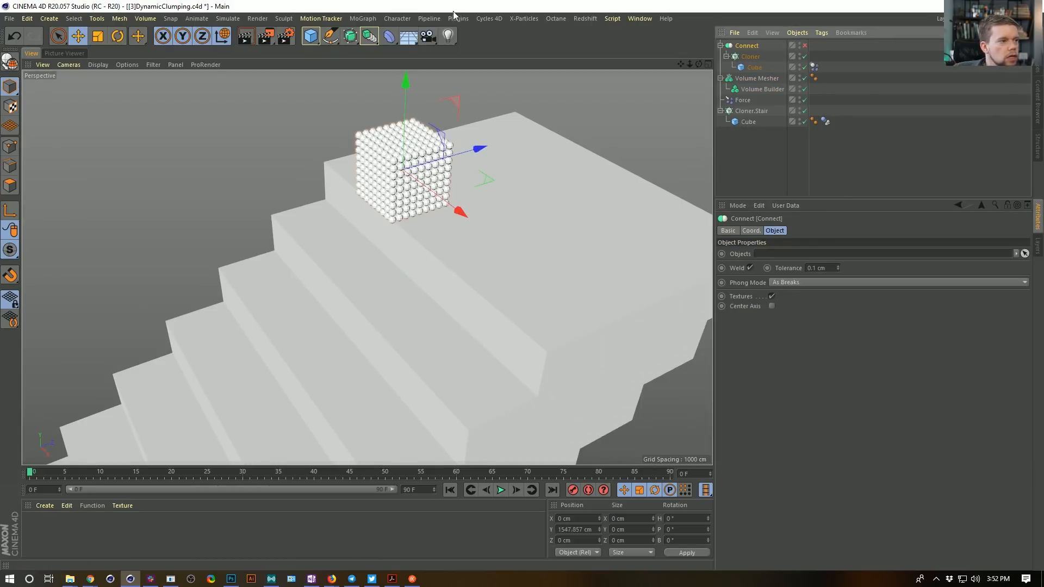
Add an X-Particles xpSkinner generator and assign the small cubes' Cloner as its source object.
{"action": "left_click", "coordinate": [495, 19]}
{"action": "left_click", "coordinate": [496, 19]}
{"action": "left_click", "coordinate": [495, 19]}
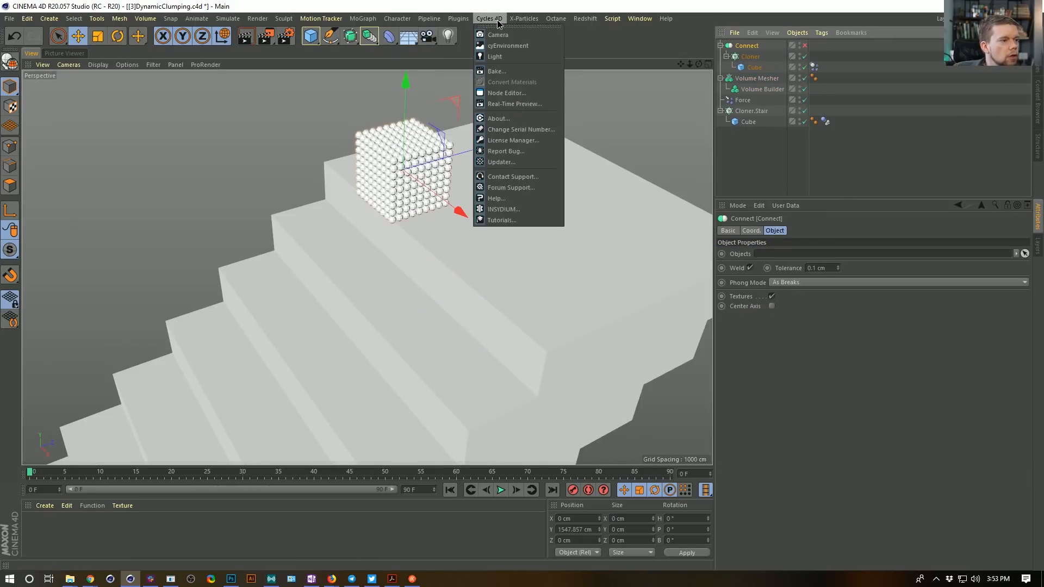
{"action": "mouse_move", "coordinate": [554, 102]}
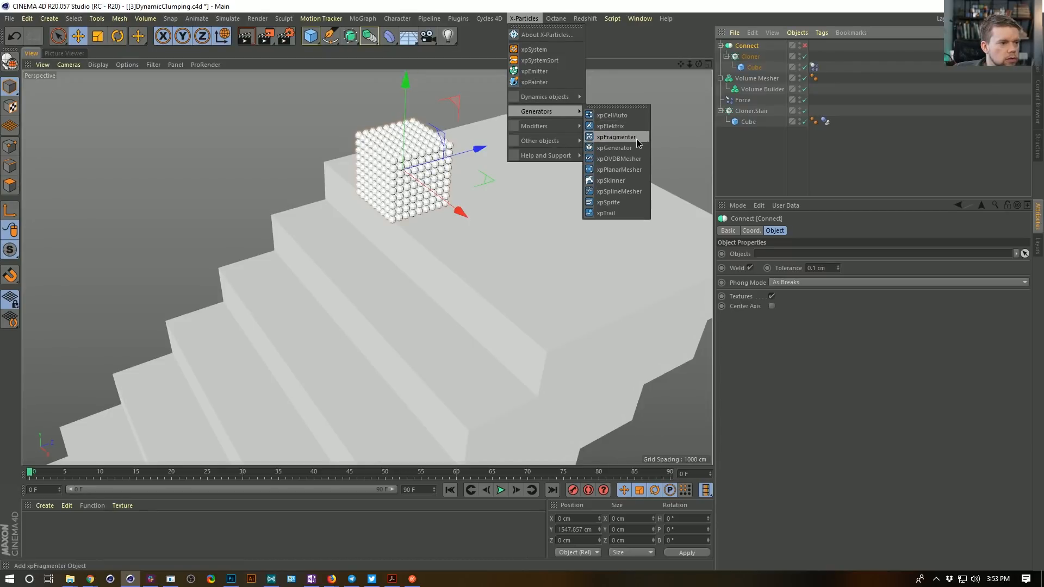
{"action": "left_click", "coordinate": [631, 181]}
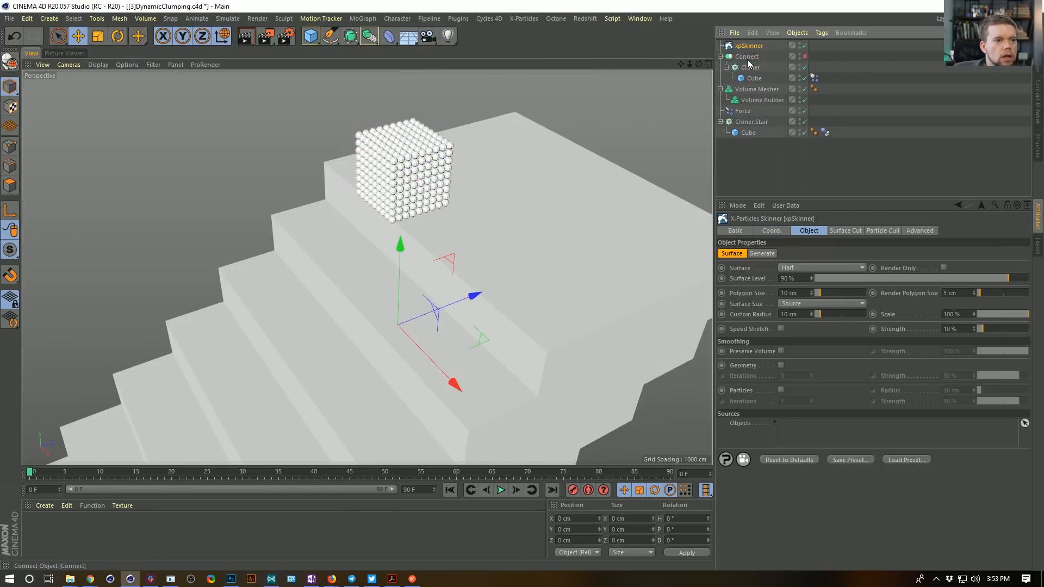
{"action": "left_click_drag", "start_coordinate": [787, 408], "coordinate": [809, 433]}
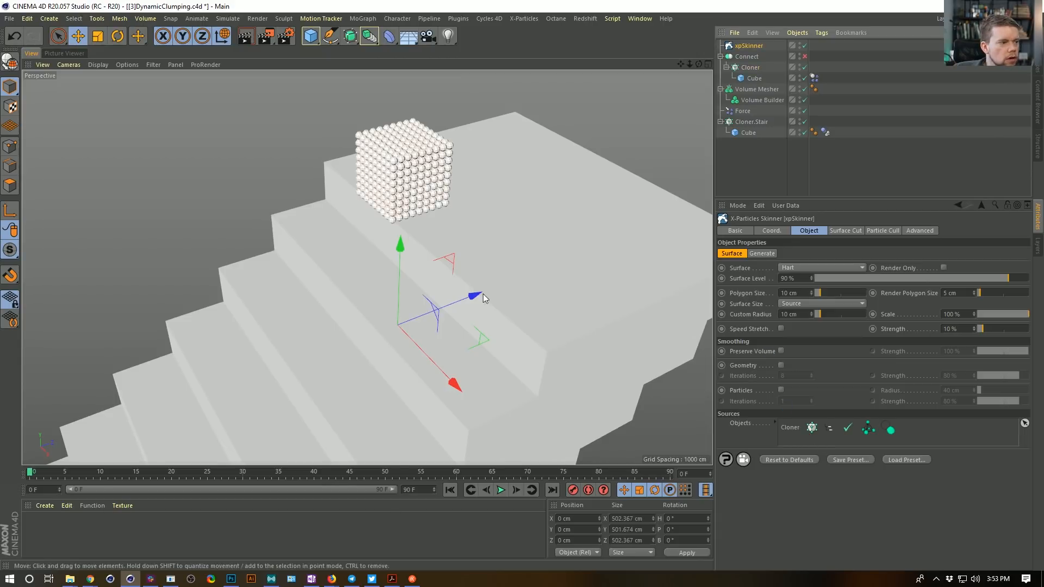
Set the xpSkinner's surface level to 100%, enable the Connect object, and make it the skinner's source instead of the Cloner.
{"action": "left_click", "coordinate": [794, 426]}
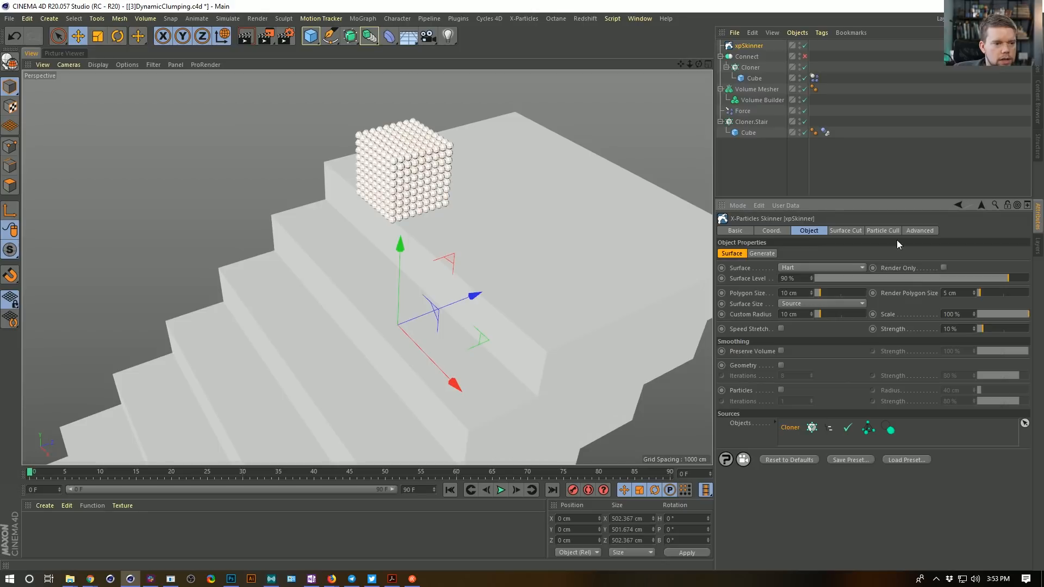
{"action": "left_click", "coordinate": [1028, 278]}
{"action": "left_click", "coordinate": [805, 56]}
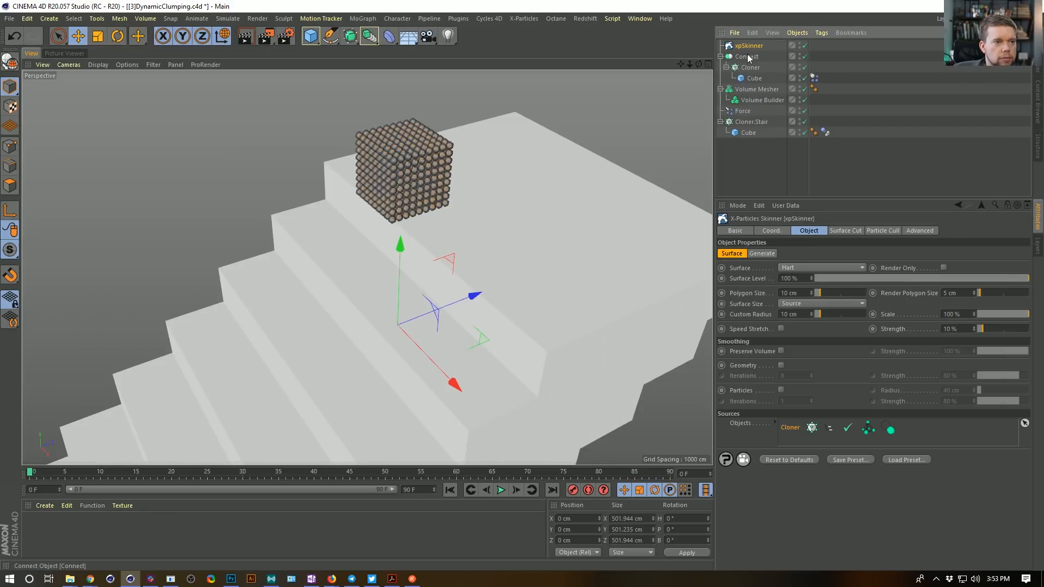
{"action": "left_click_drag", "start_coordinate": [795, 442], "coordinate": [791, 425]}
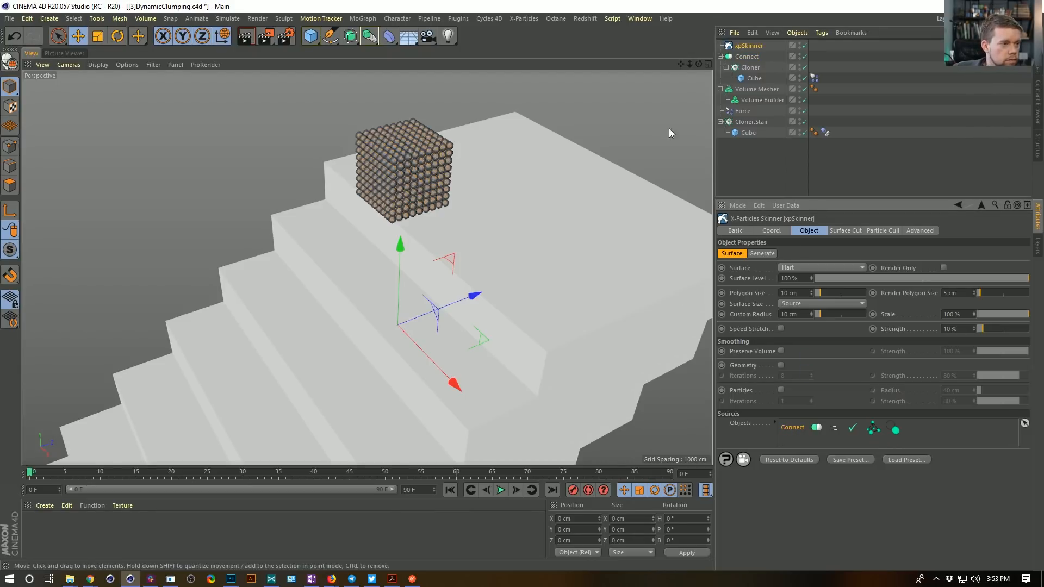
Toggle the Connect object's viewport visibility and turn off its Weld option to test the xpSkinner.
{"action": "double_click", "coordinate": [799, 55]}
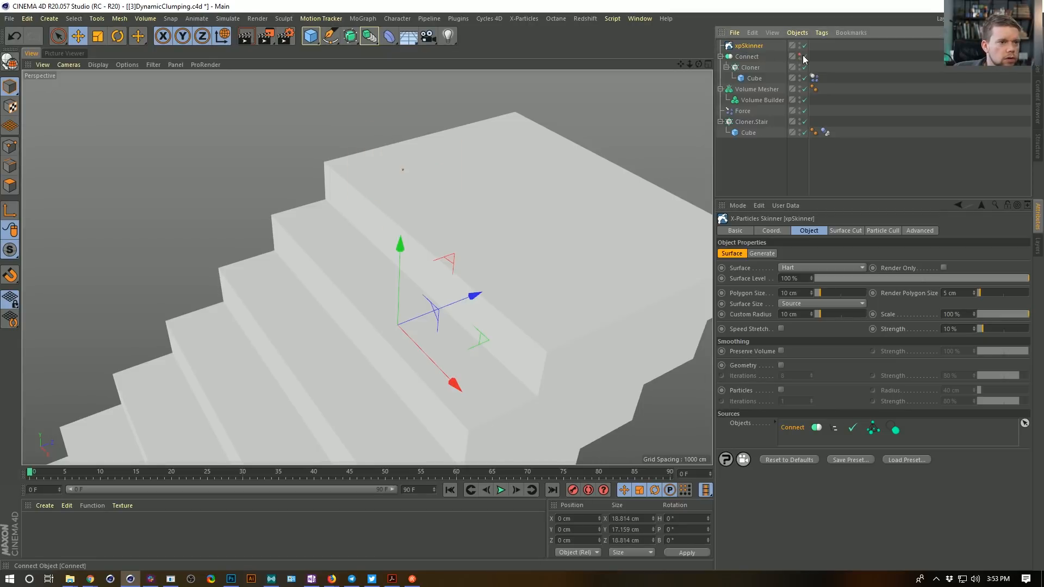
{"action": "left_click", "coordinate": [800, 55]}
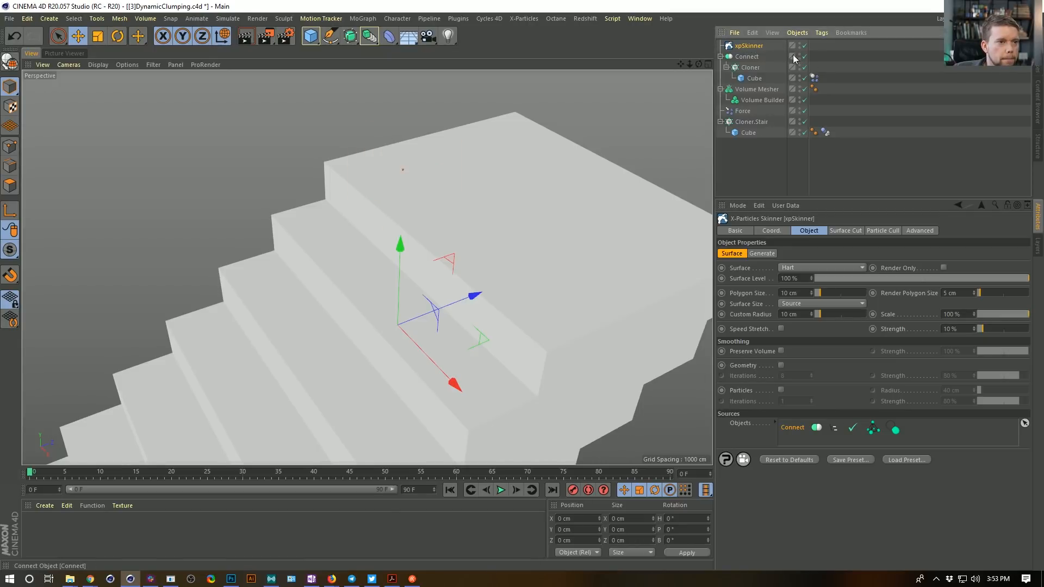
{"action": "left_click", "coordinate": [753, 58]}
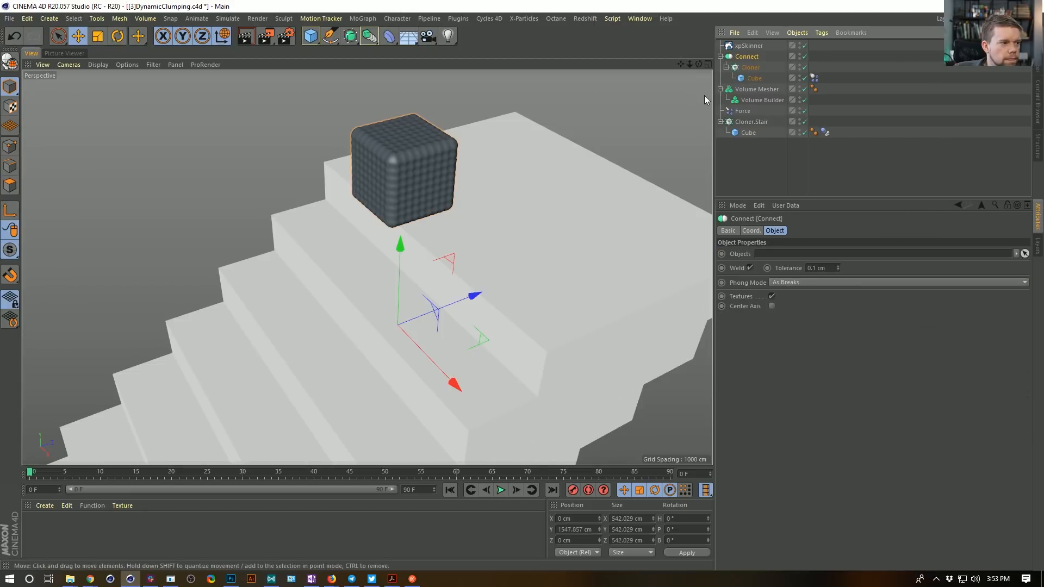
{"action": "left_click", "coordinate": [750, 268]}
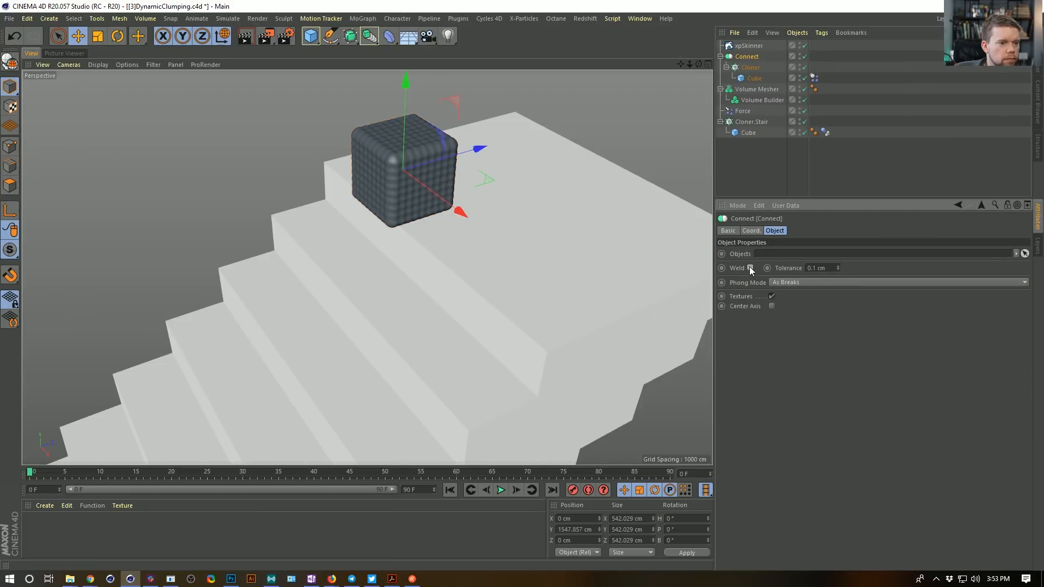
Hide the Connect object in the viewport again and delete the xpSkinner.
{"action": "left_click", "coordinate": [750, 46]}
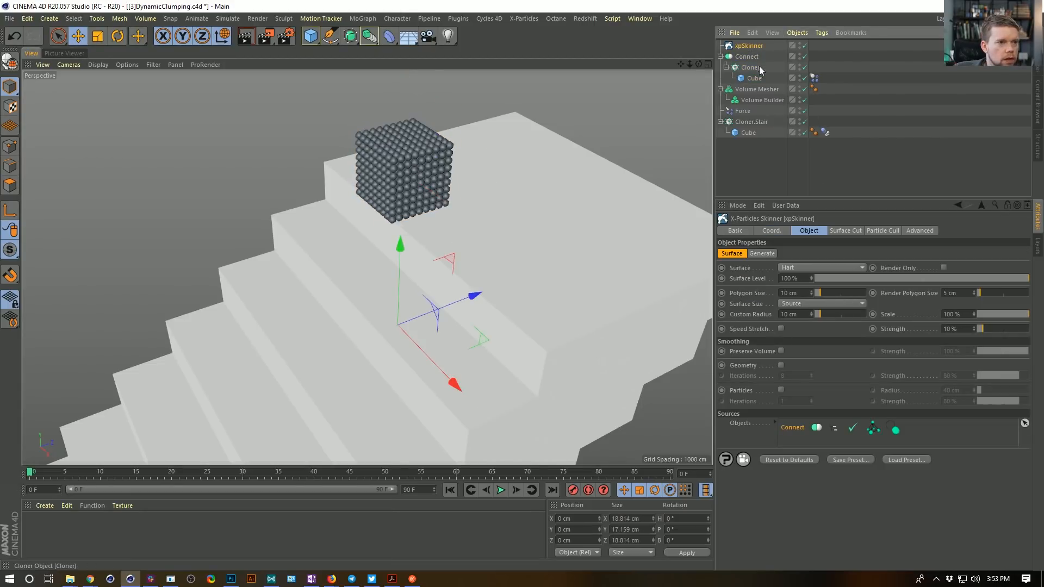
{"action": "left_click", "coordinate": [800, 54]}
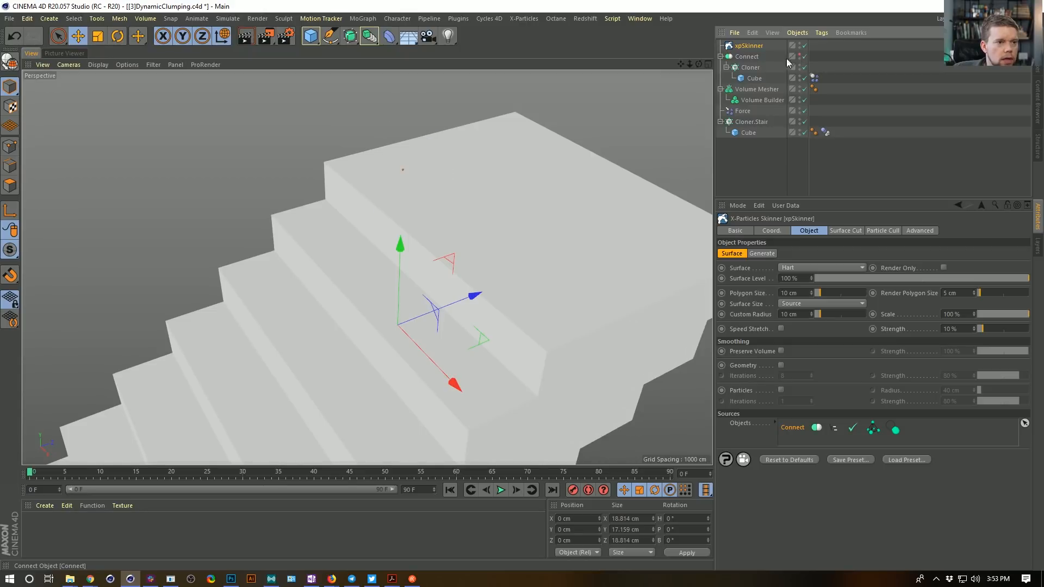
{"action": "key", "text": "Delete"}
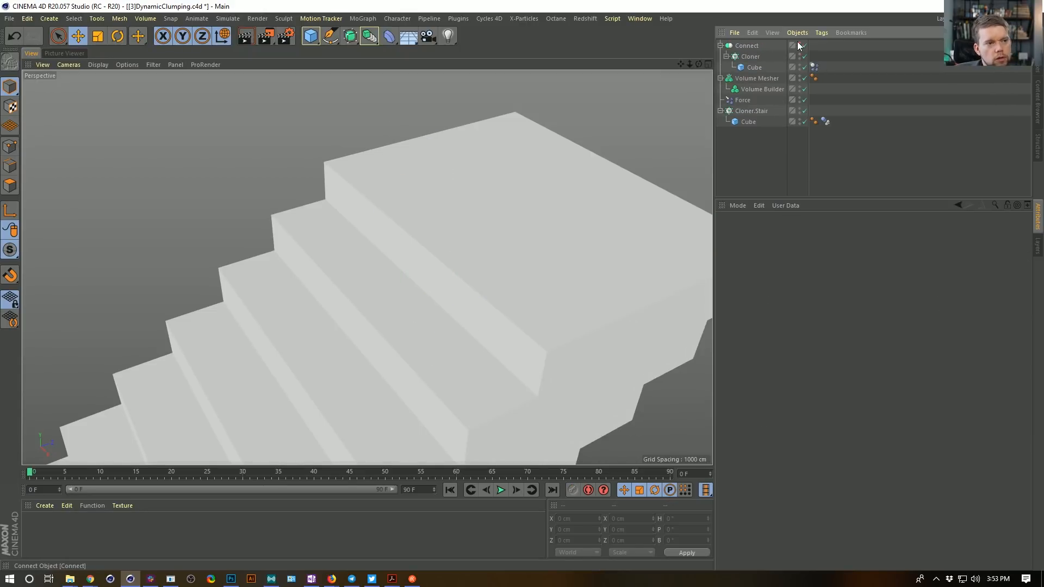
Move the small cubes' Cloner out of the Connect object, delete the Connect object, and select the Cloner.
{"action": "left_click_drag", "start_coordinate": [749, 42], "coordinate": [749, 41]}
{"action": "left_click", "coordinate": [752, 68]}
{"action": "key", "text": "Delete"}
{"action": "left_click", "coordinate": [744, 47]}
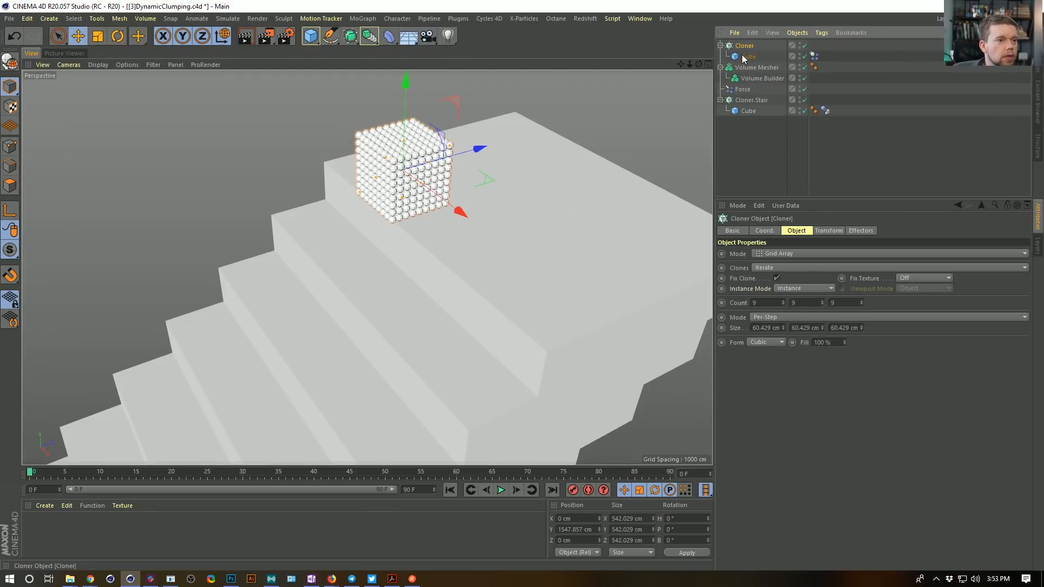
Save the scene, and save a copy of it as [3b]DynamicClumping.c4d in the SceneFiles folder.
{"action": "key", "text": "ctrl+s"}
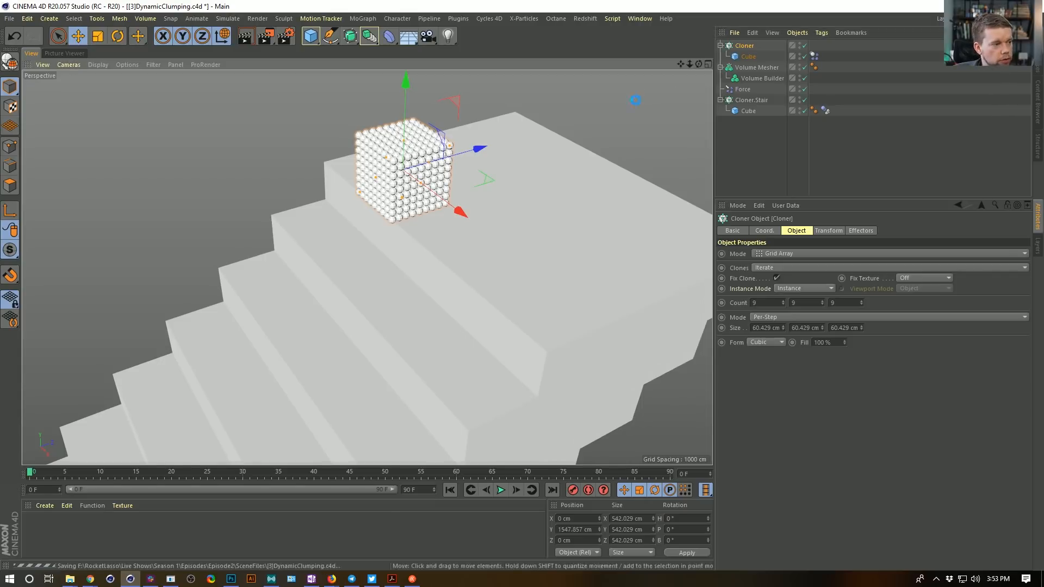
{"action": "key", "text": "ctrl+shift+s"}
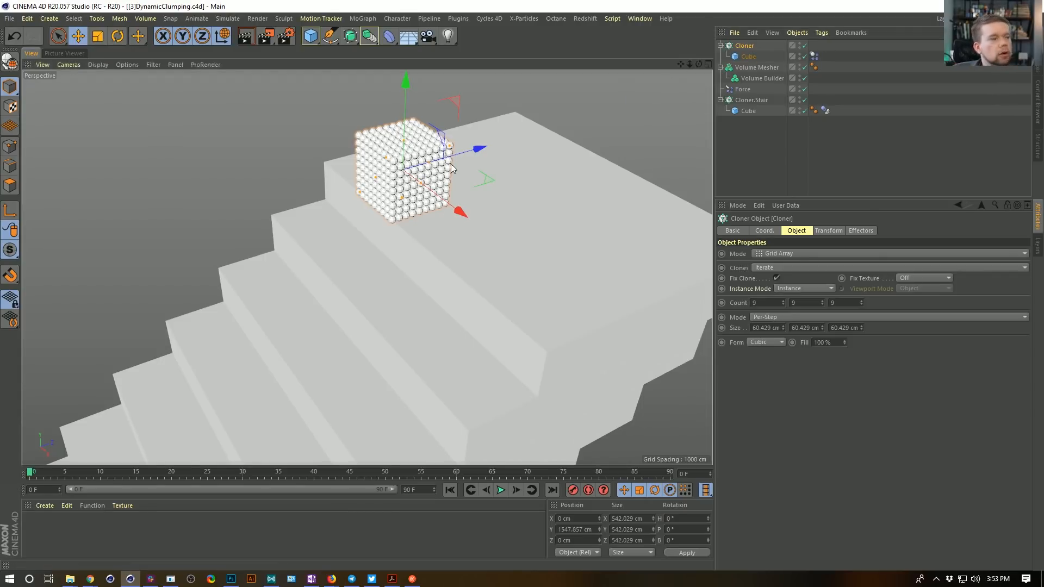
{"action": "left_click", "coordinate": [80, 283]}
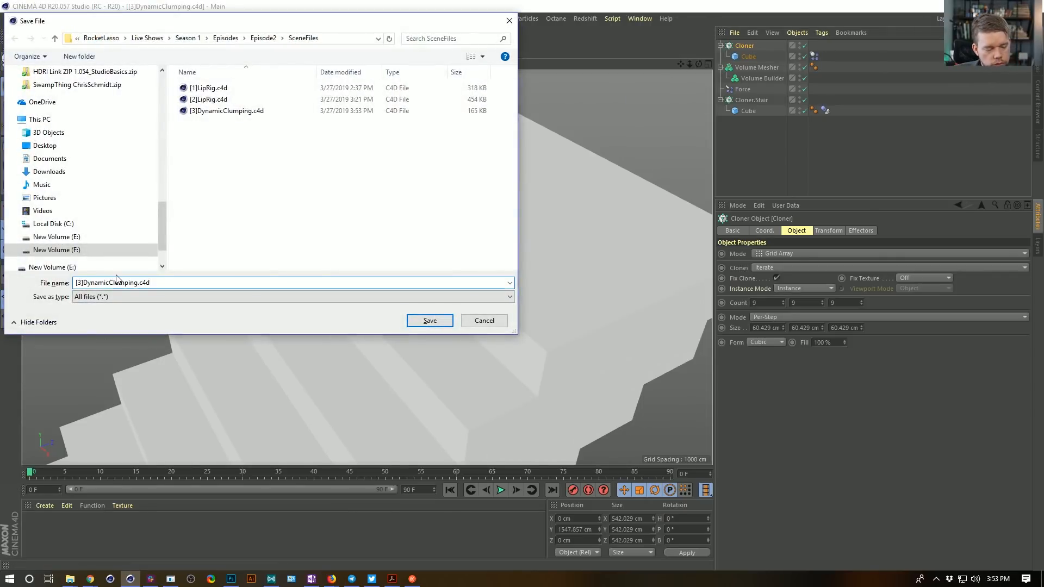
{"action": "type", "text": "b"}
{"action": "key", "text": "Return"}
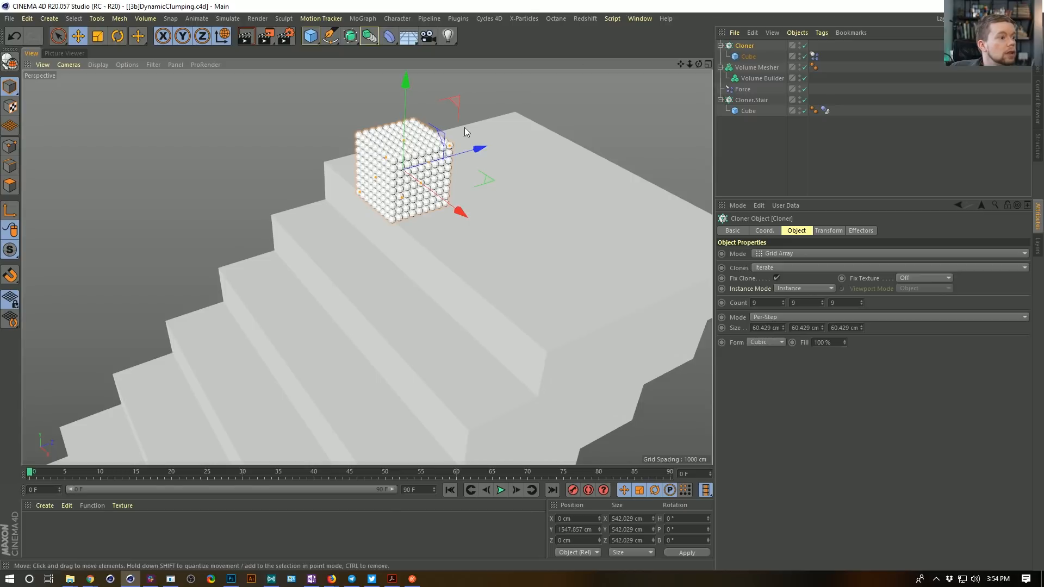
Set the size of the cloned small cube to 50 cm on X, Y and Z.
{"action": "scroll", "coordinate": [479, 142], "scroll_direction": "up", "scroll_amount": 6}
{"action": "mouse_move", "coordinate": [477, 139]}
{"action": "left_mouse_down", "text": "alt"}
{"action": "mouse_move", "coordinate": [460, 121]}
{"action": "mouse_move", "coordinate": [408, 141]}
{"action": "left_mouse_up", "text": "alt"}
{"action": "middle_click_drag", "start_coordinate": [374, 94], "coordinate": [411, 214], "text": "alt"}
{"action": "mouse_move", "coordinate": [410, 214]}
{"action": "right_mouse_down", "text": "alt"}
{"action": "mouse_move", "coordinate": [506, 180]}
{"action": "mouse_move", "coordinate": [651, 172]}
{"action": "right_mouse_up", "text": "alt"}
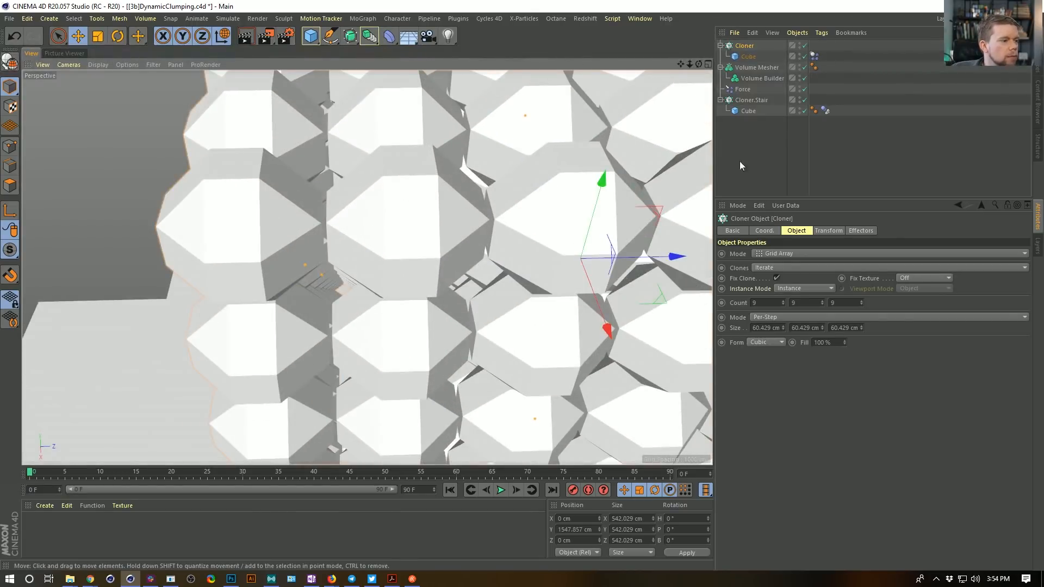
{"action": "left_click", "coordinate": [767, 57]}
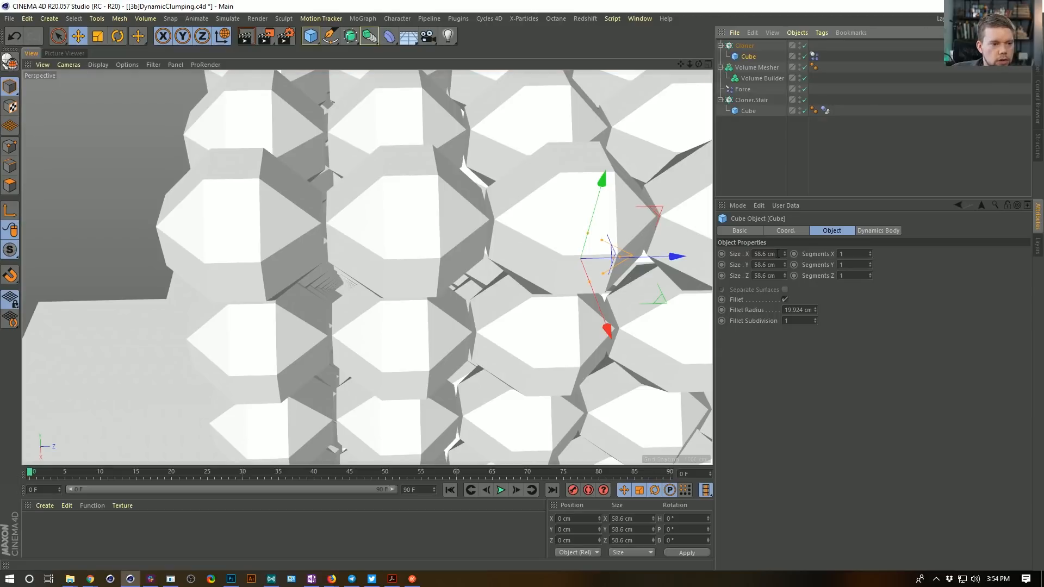
{"action": "double_click", "coordinate": [767, 254]}
{"action": "type", "text": "6"}
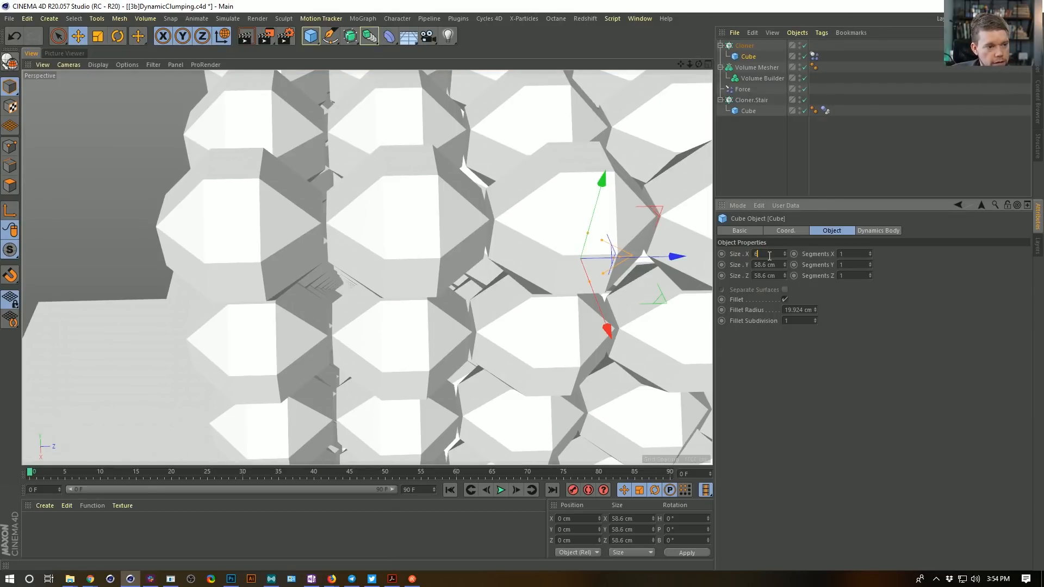
{"action": "type", "text": "0"}
{"action": "key", "text": "Tab"}
{"action": "type", "text": "50"}
{"action": "key", "text": "Tab"}
{"action": "type", "text": "50"}
{"action": "key", "text": "Return"}
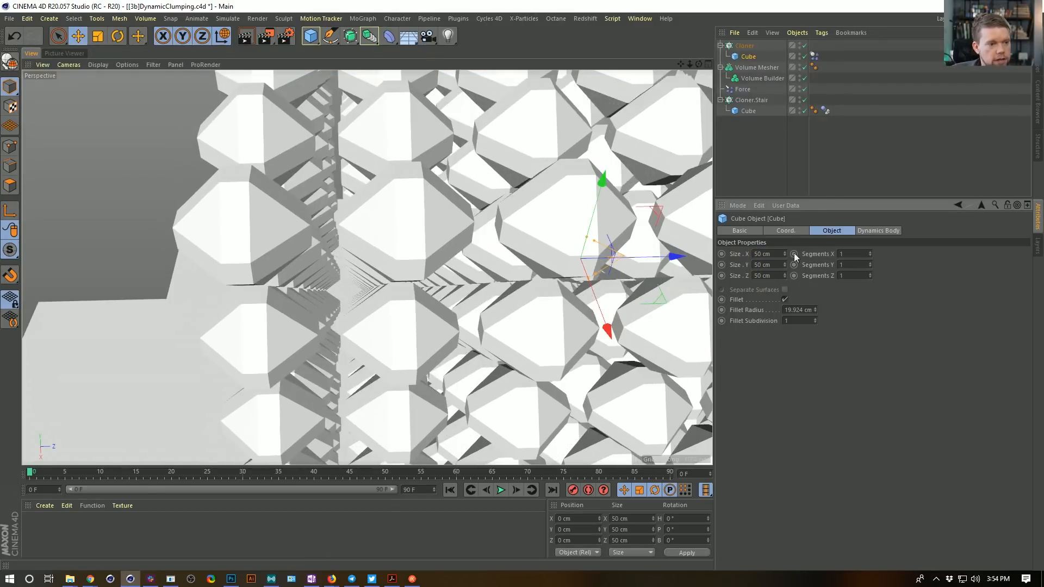
Reduce the small cube's fillet radius to 15.924 cm.
{"action": "left_click", "coordinate": [815, 312]}
{"action": "left_click", "coordinate": [815, 313]}
{"action": "left_click", "coordinate": [815, 313]}
{"action": "left_click", "coordinate": [815, 312]}
{"action": "left_click", "coordinate": [815, 312]}
{"action": "left_click", "coordinate": [815, 307]}
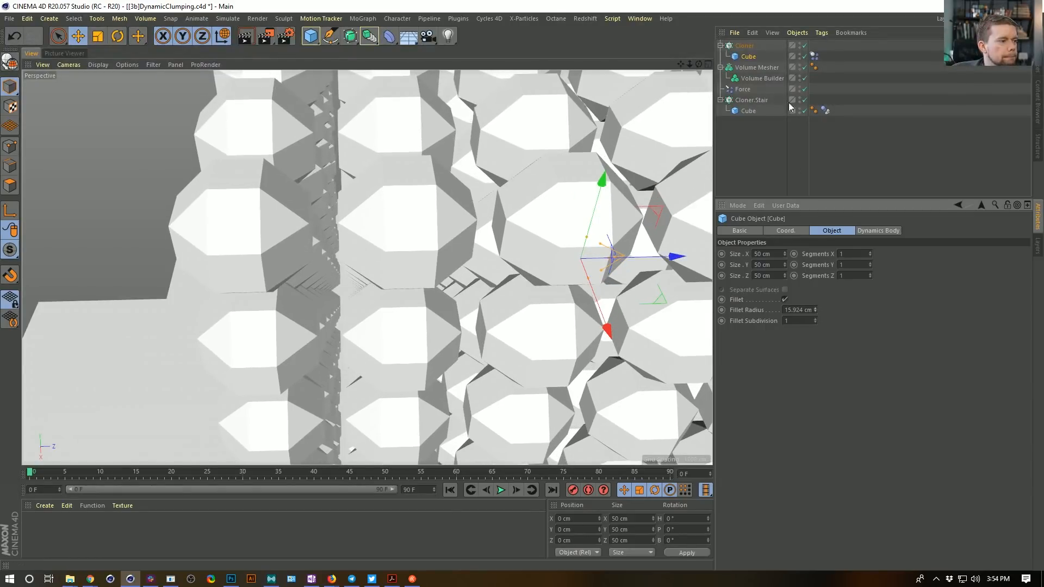
Set the small cubes' Cloner to a per-step size of 50 cm on all three axes.
{"action": "left_click", "coordinate": [745, 46]}
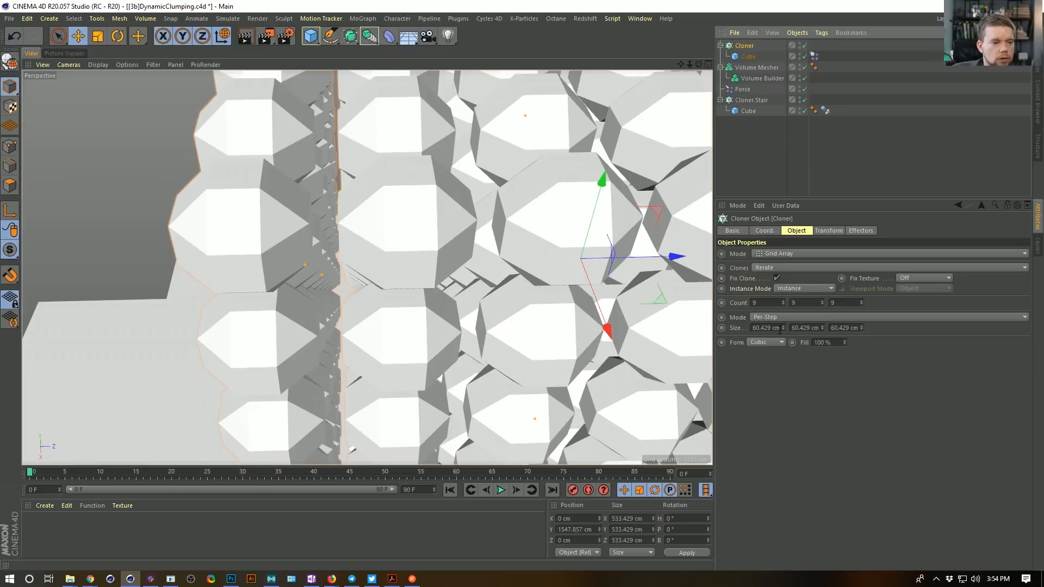
{"action": "type", "text": "50"}
{"action": "key", "text": "Return"}
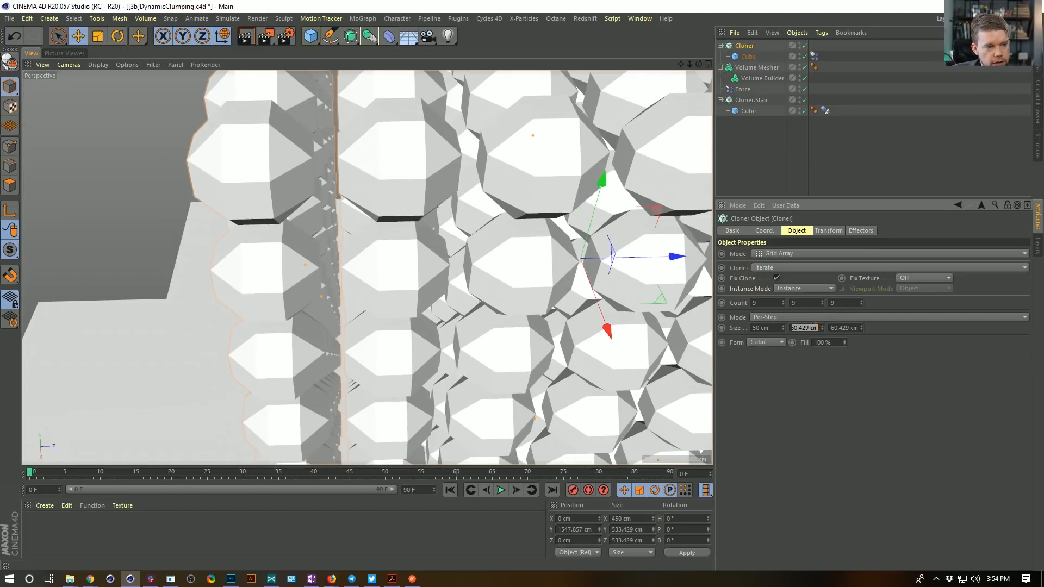
{"action": "key", "text": "Tab"}
{"action": "type", "text": "50"}
{"action": "key", "text": "Return"}
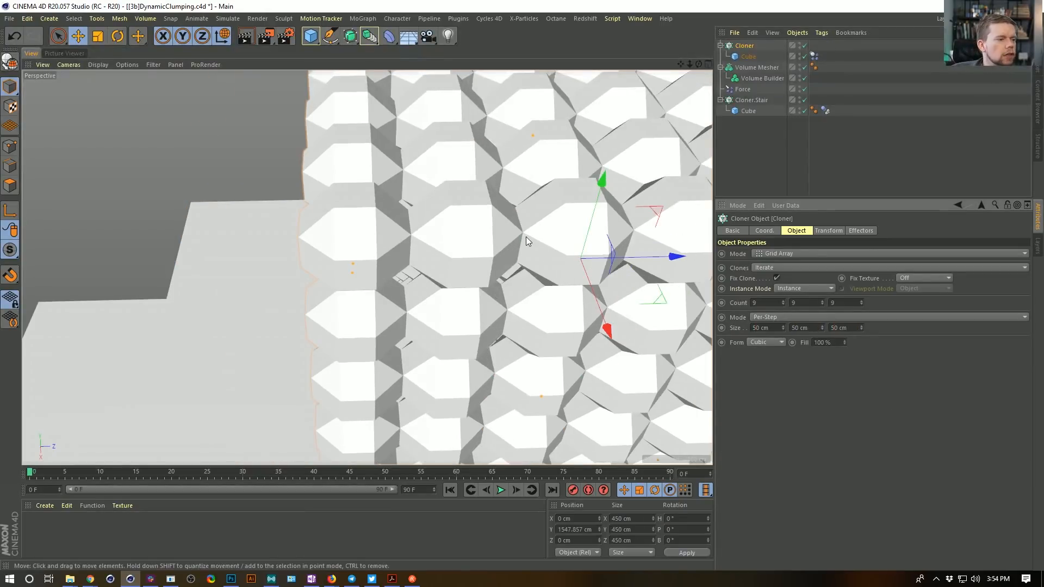
Add a Voronoi Fracture object and make the small cubes' Cloner its child.
{"action": "left_click_drag", "start_coordinate": [527, 237], "coordinate": [585, 237], "text": "alt"}
{"action": "right_click_drag", "start_coordinate": [585, 237], "coordinate": [435, 272], "text": "alt"}
{"action": "left_click_drag", "start_coordinate": [506, 253], "coordinate": [501, 247], "text": "alt"}
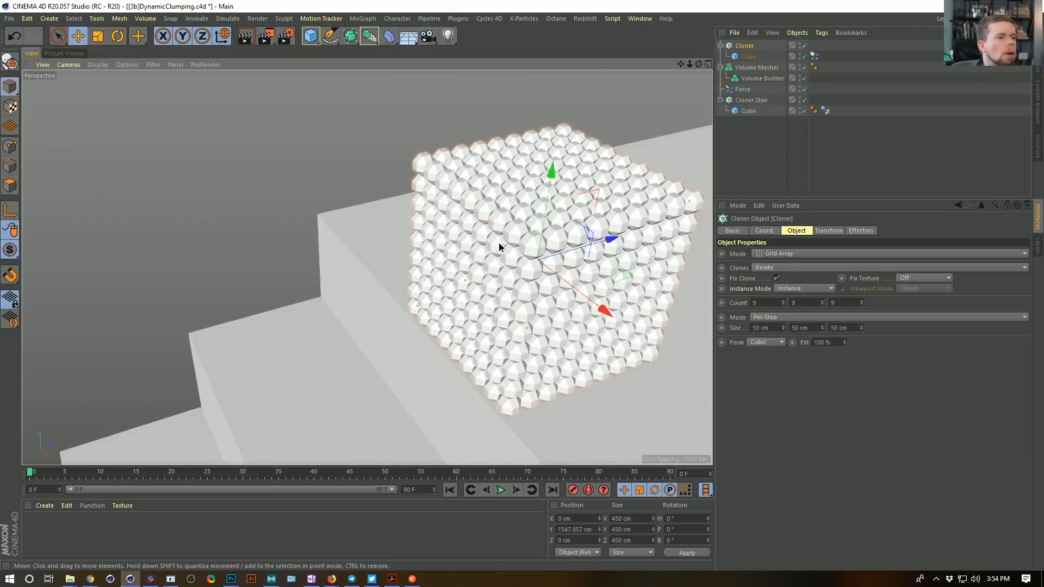
{"action": "middle_click_drag", "start_coordinate": [501, 247], "coordinate": [469, 235], "text": "alt"}
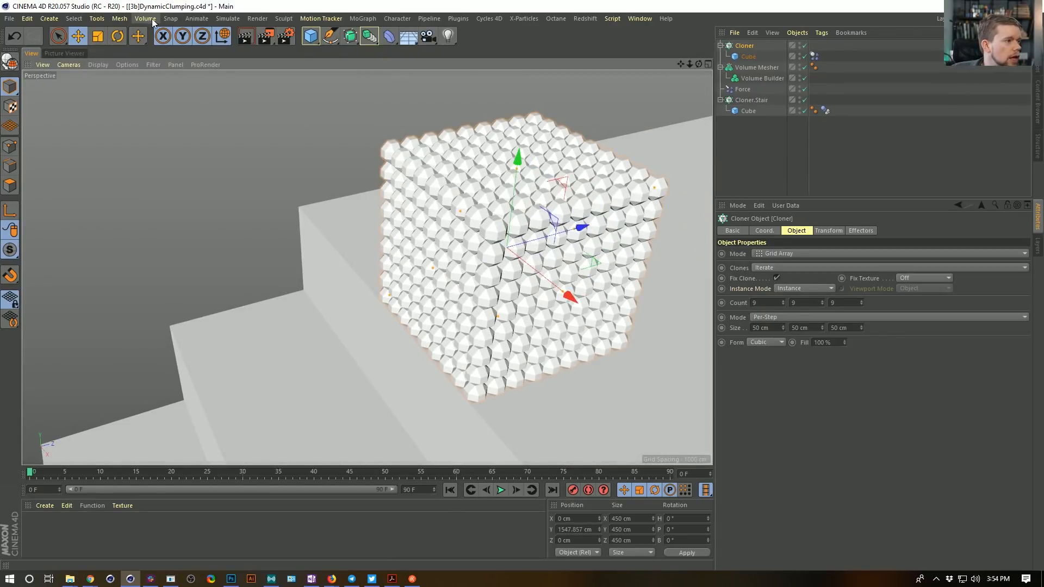
{"action": "left_click", "coordinate": [363, 18]}
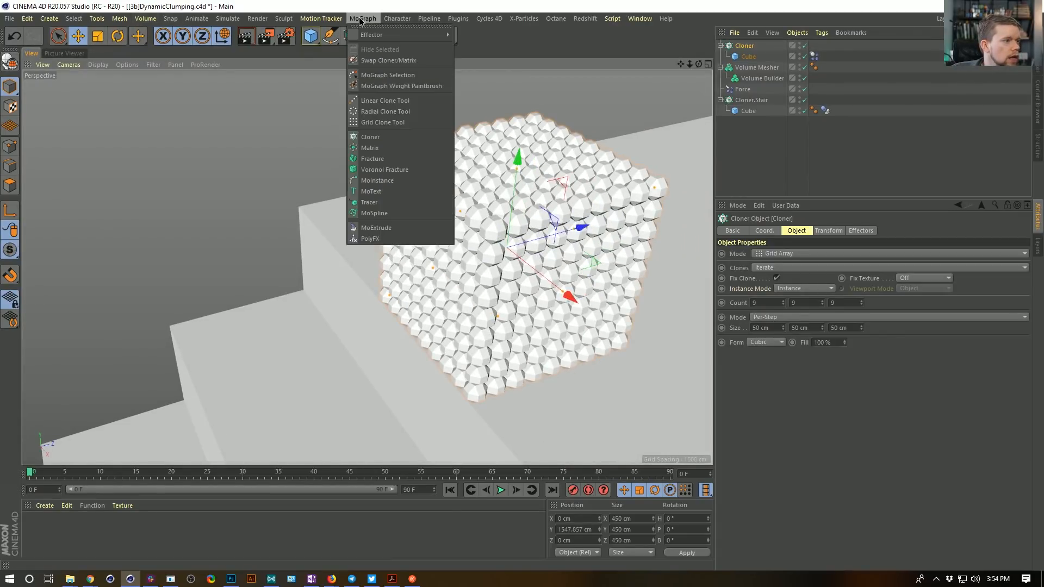
{"action": "left_click", "coordinate": [414, 170]}
{"action": "left_click_drag", "start_coordinate": [742, 58], "coordinate": [761, 47]}
Replace the small cube's Dynamics Body tag with a new Rigid Body tag on the Voronoi Fracture.
{"action": "left_click_drag", "start_coordinate": [814, 67], "coordinate": [815, 46]}
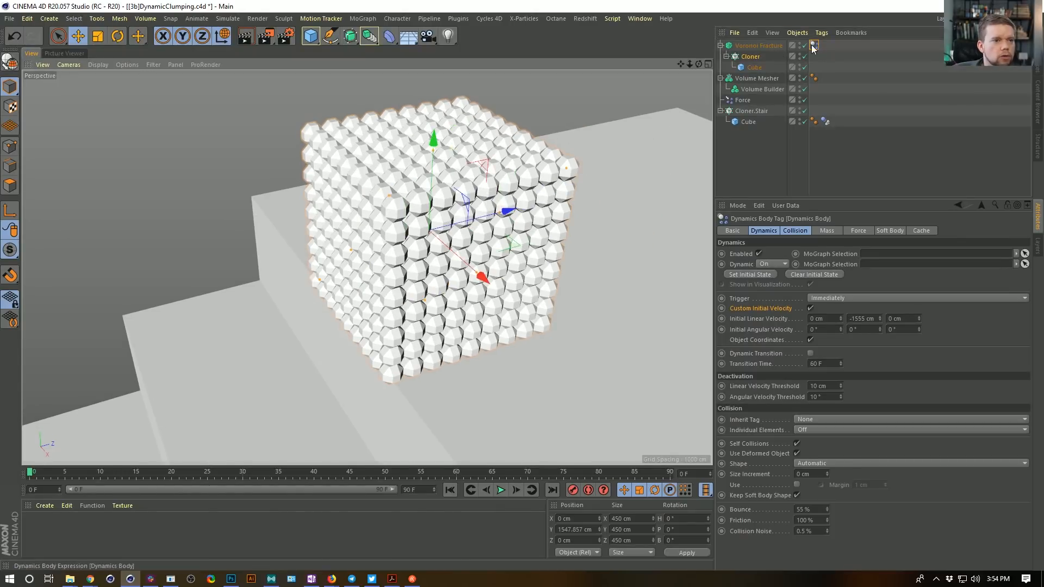
{"action": "right_click", "coordinate": [746, 49]}
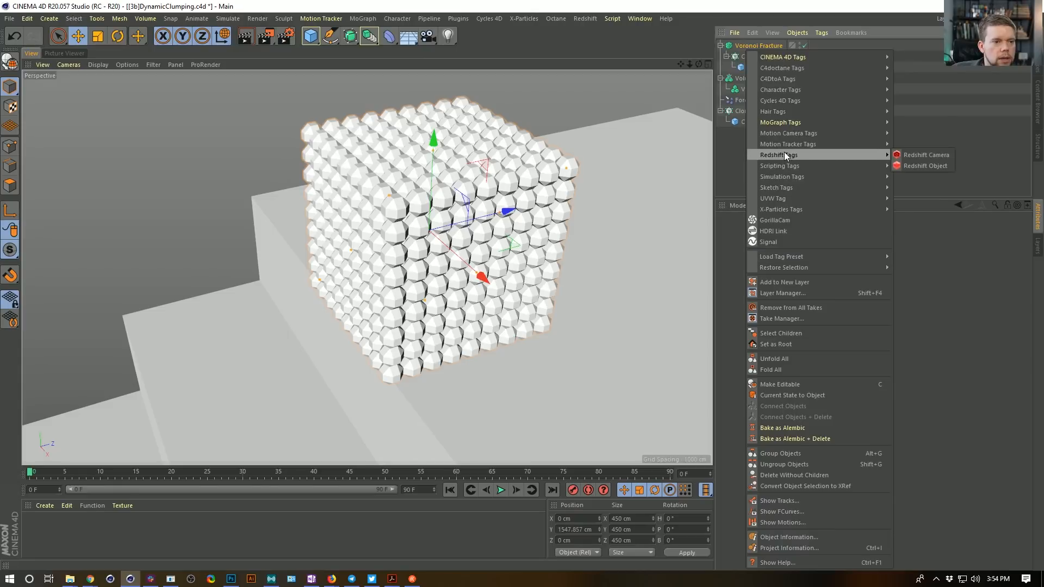
{"action": "mouse_move", "coordinate": [794, 179]}
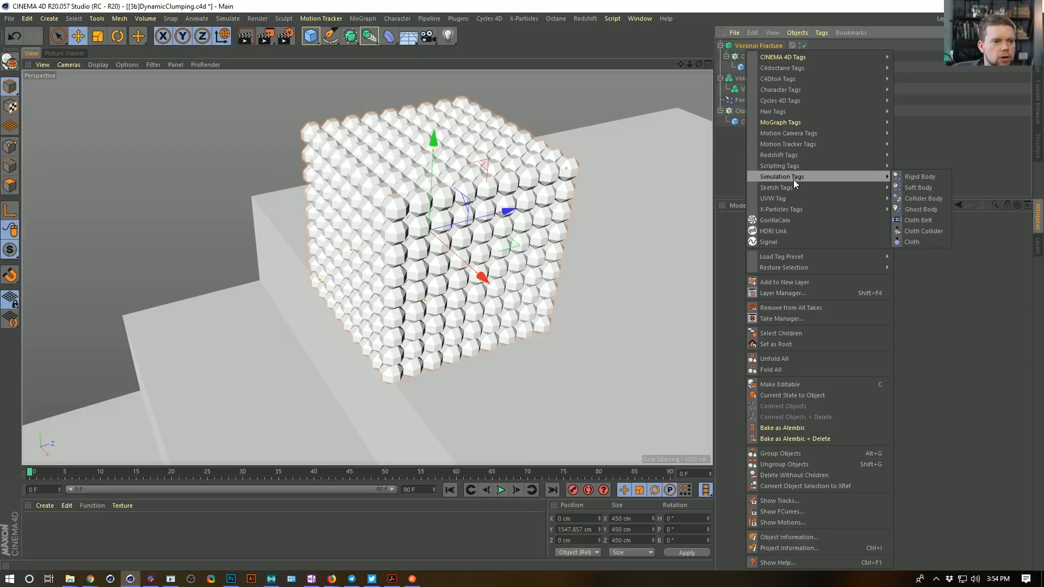
{"action": "left_click", "coordinate": [916, 178]}
{"action": "right_click_drag", "start_coordinate": [562, 210], "coordinate": [465, 231], "text": "alt"}
{"action": "mouse_move", "coordinate": [465, 231]}
{"action": "left_mouse_down", "text": "alt"}
{"action": "mouse_move", "coordinate": [570, 211]}
{"action": "mouse_move", "coordinate": [449, 256]}
{"action": "mouse_move", "coordinate": [475, 242]}
{"action": "left_mouse_up", "text": "alt"}
{"action": "left_click_drag", "start_coordinate": [408, 174], "coordinate": [445, 227], "text": "alt"}
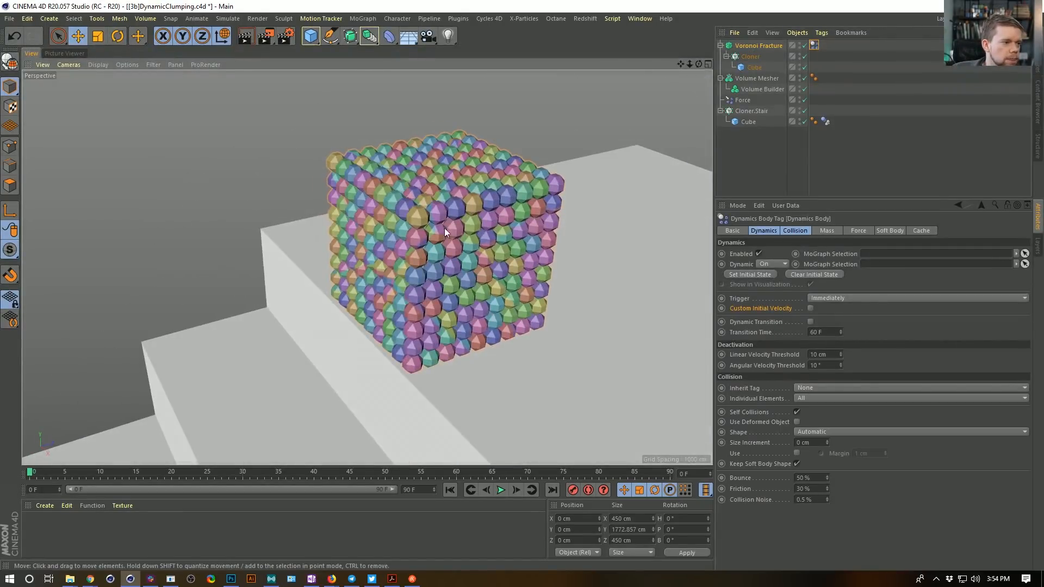
Delete the Point Generator - Distribution source from the Voronoi Fracture.
{"action": "left_click", "coordinate": [759, 46]}
{"action": "left_click", "coordinate": [878, 231]}
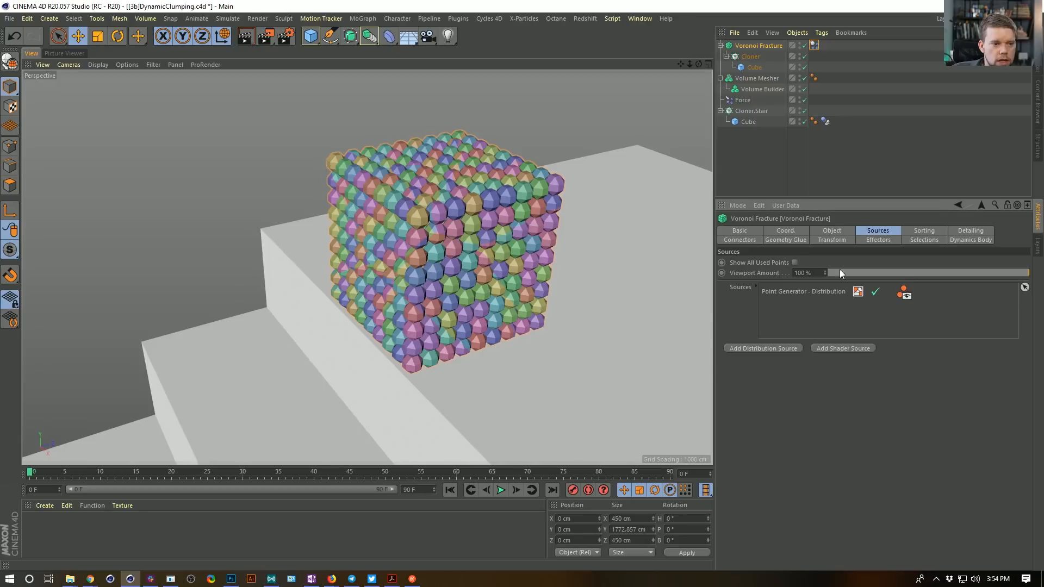
{"action": "left_click", "coordinate": [801, 292]}
{"action": "key", "text": "Delete"}
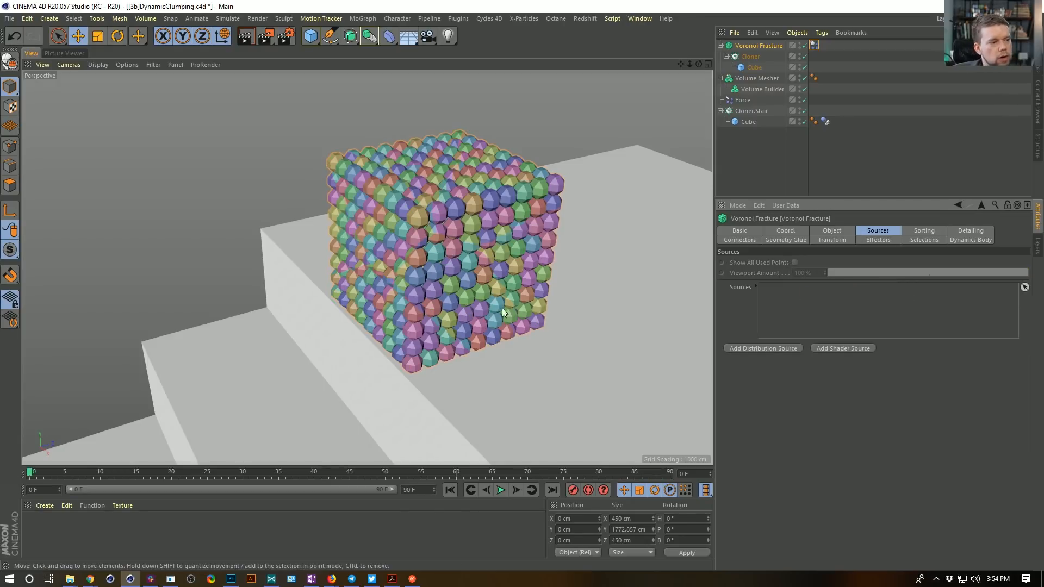
{"action": "scroll", "coordinate": [425, 218], "scroll_direction": "up", "scroll_amount": 10}
{"action": "left_click_drag", "start_coordinate": [417, 201], "coordinate": [381, 205], "text": "alt"}
{"action": "scroll", "coordinate": [381, 204], "scroll_direction": "down", "scroll_amount": 10}
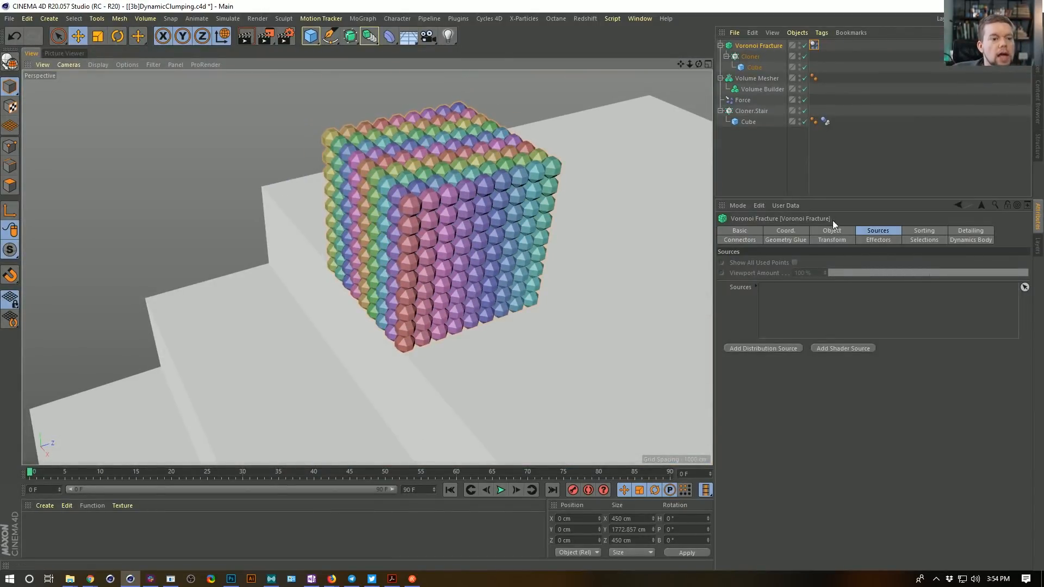
Create a fixed connector for the Voronoi Fracture and select it to show its object properties.
{"action": "left_click", "coordinate": [744, 240]}
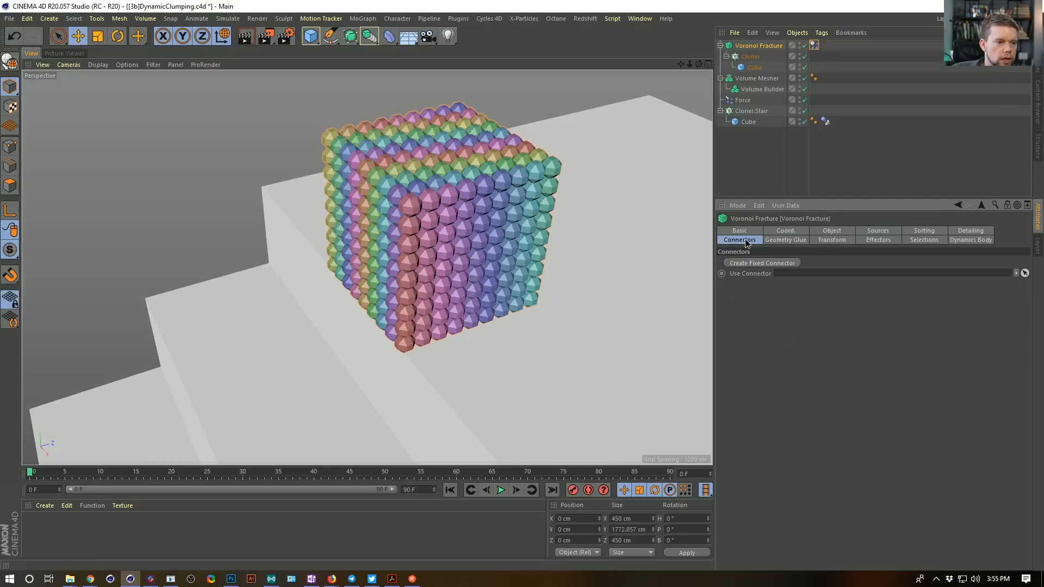
{"action": "left_click", "coordinate": [749, 263]}
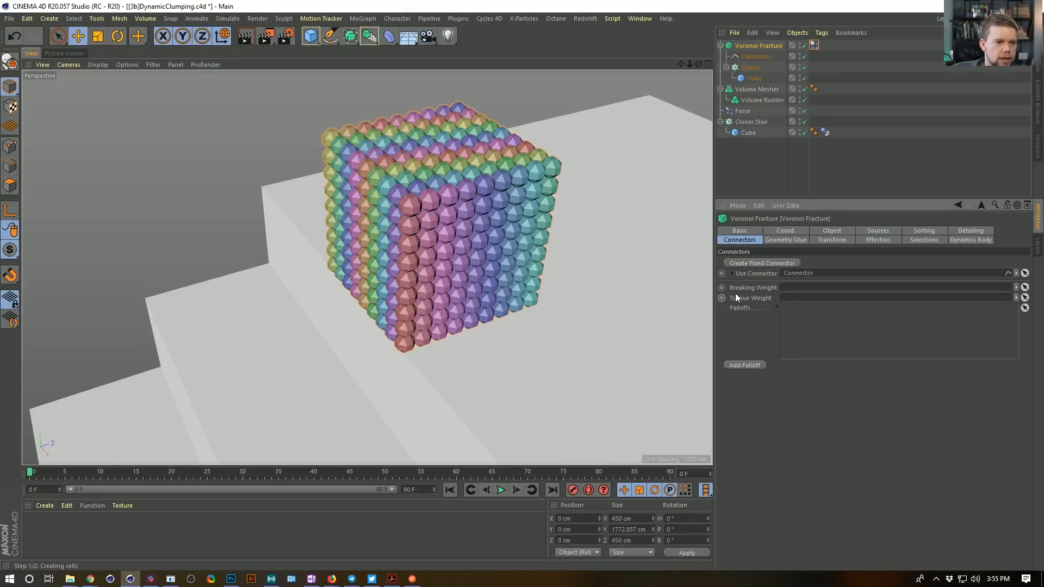
{"action": "left_click", "coordinate": [756, 57]}
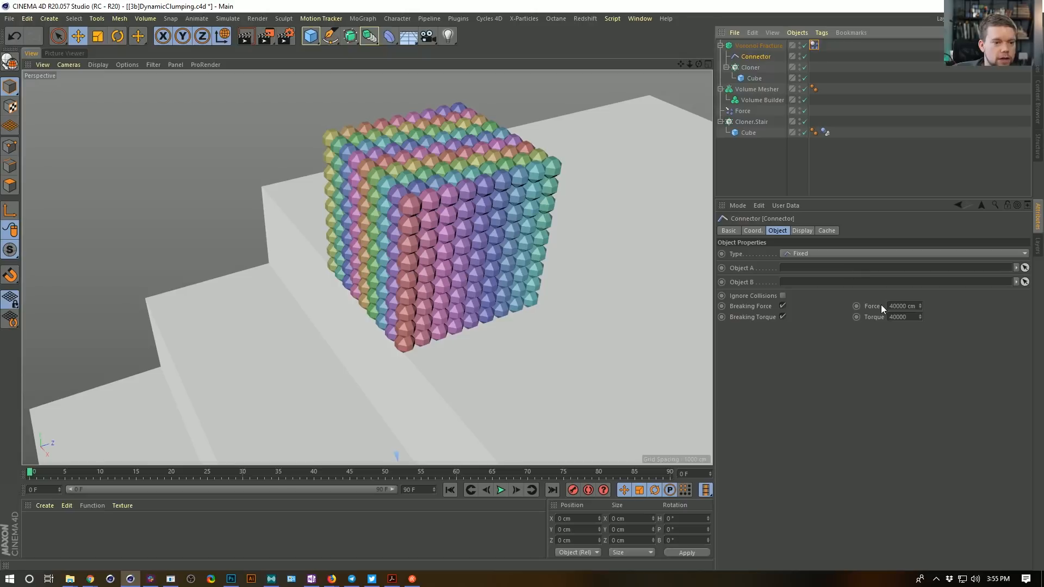
Play the simulation to frame 29 to examine how the connected pieces hold together as they land on the stairs.
{"action": "scroll", "coordinate": [559, 292], "scroll_direction": "down", "scroll_amount": 5}
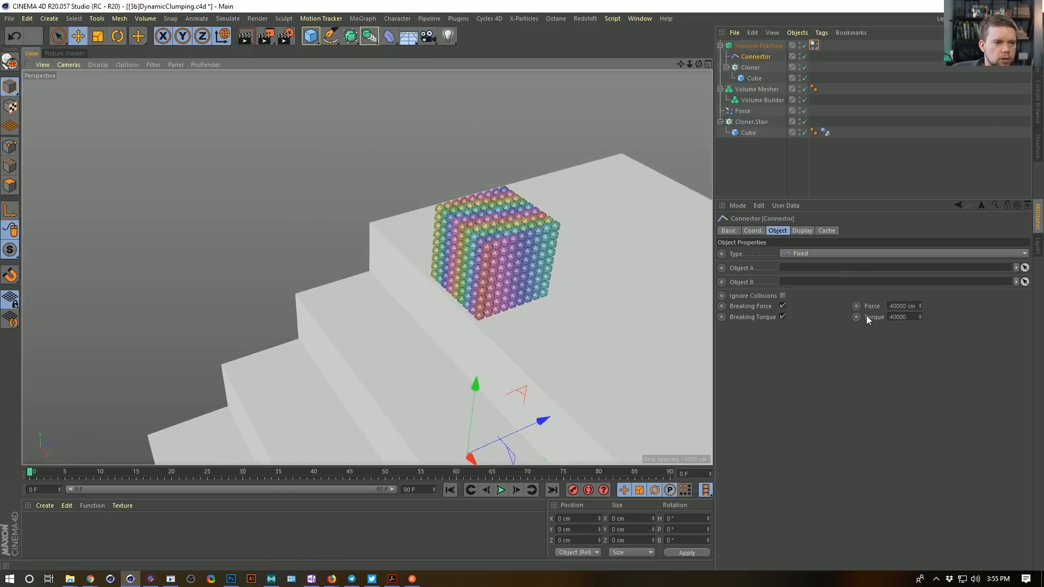
{"action": "middle_click_drag", "start_coordinate": [567, 300], "coordinate": [573, 176], "text": "alt"}
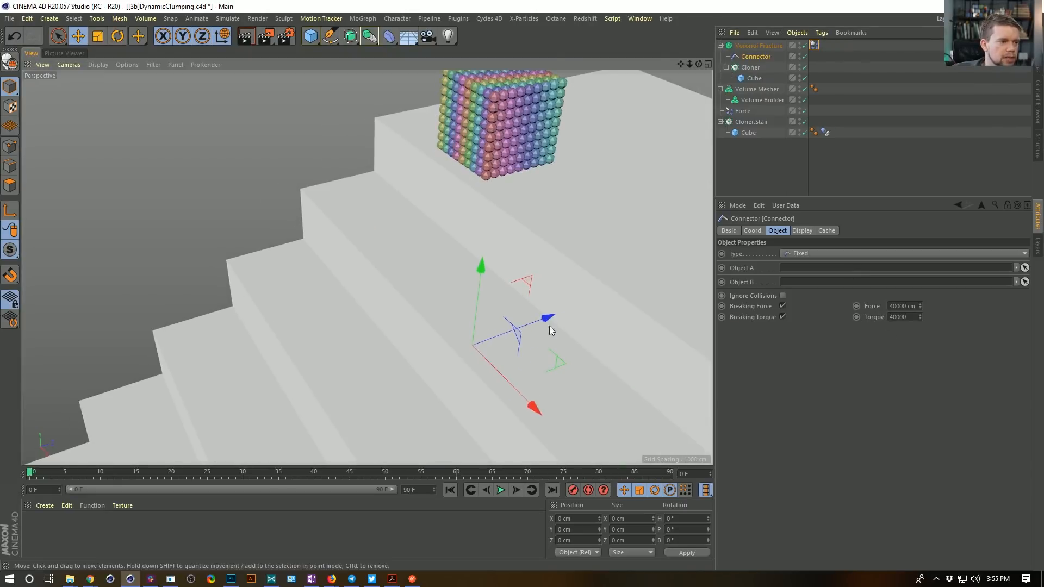
{"action": "scroll", "coordinate": [546, 331], "scroll_direction": "down", "scroll_amount": 3}
{"action": "middle_click_drag", "start_coordinate": [503, 304], "coordinate": [492, 321], "text": "alt"}
{"action": "left_click_drag", "start_coordinate": [496, 156], "coordinate": [543, 141], "text": "alt"}
{"action": "scroll", "coordinate": [409, 322], "scroll_direction": "up", "scroll_amount": 8}
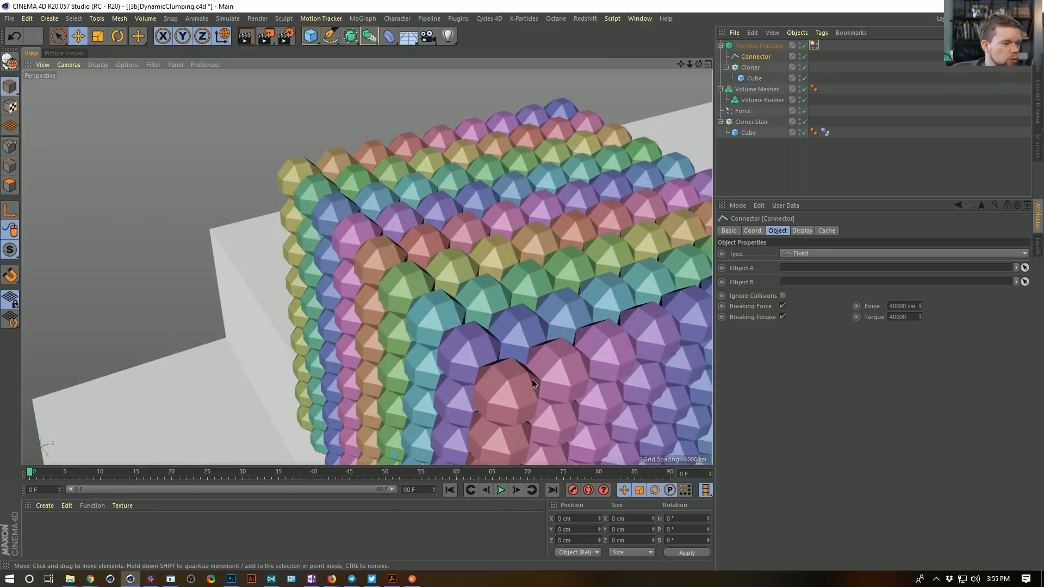
{"action": "scroll", "coordinate": [533, 380], "scroll_direction": "down", "scroll_amount": 10}
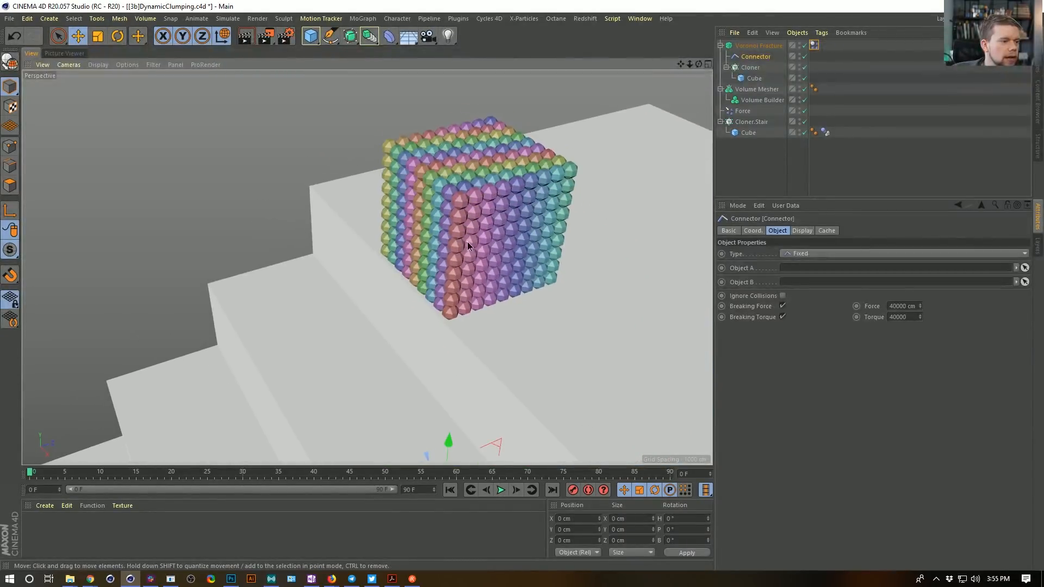
{"action": "left_click", "coordinate": [516, 490]}
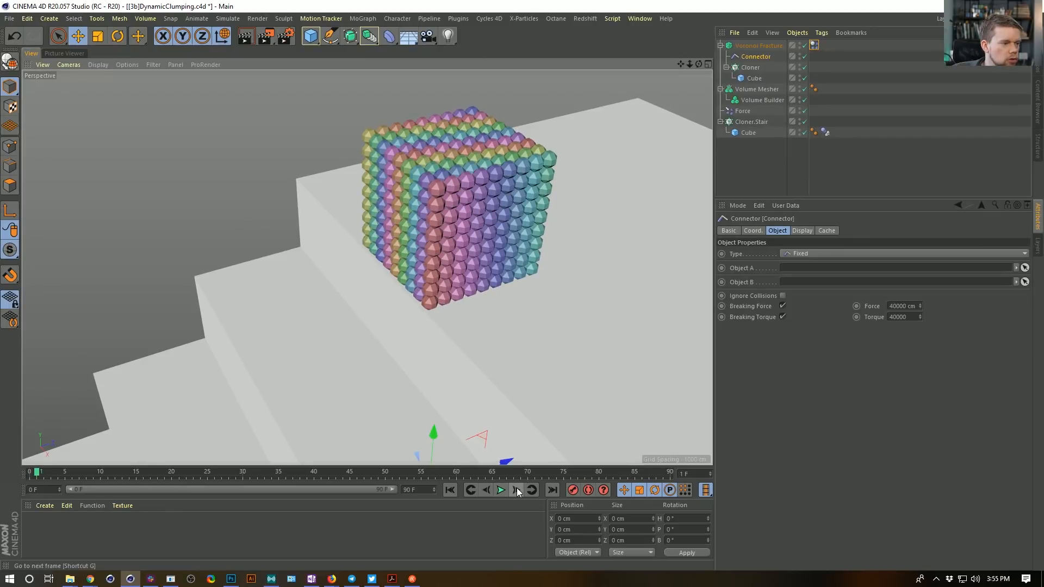
{"action": "left_click", "coordinate": [501, 490]}
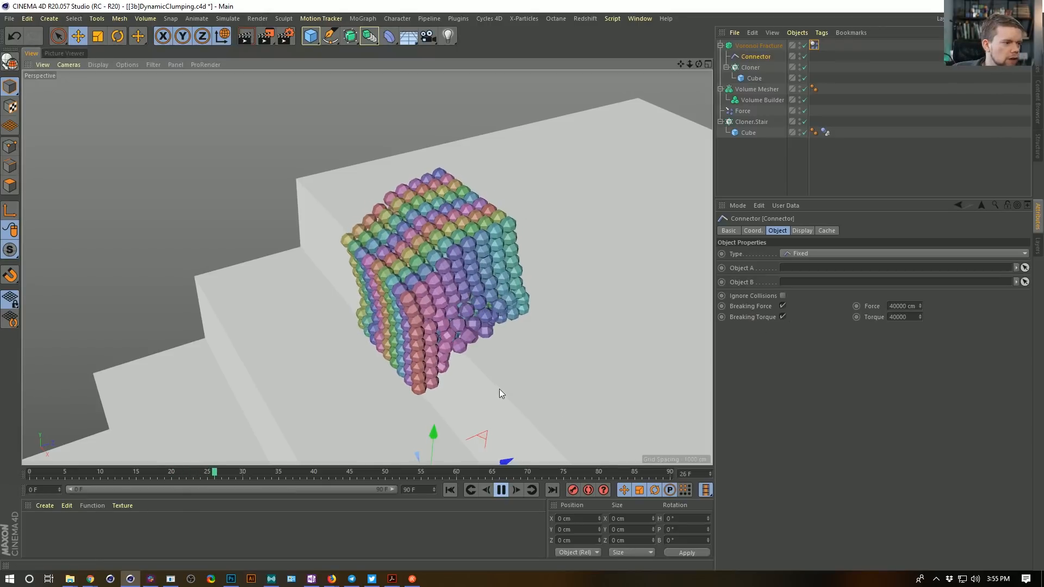
{"action": "left_click", "coordinate": [503, 491]}
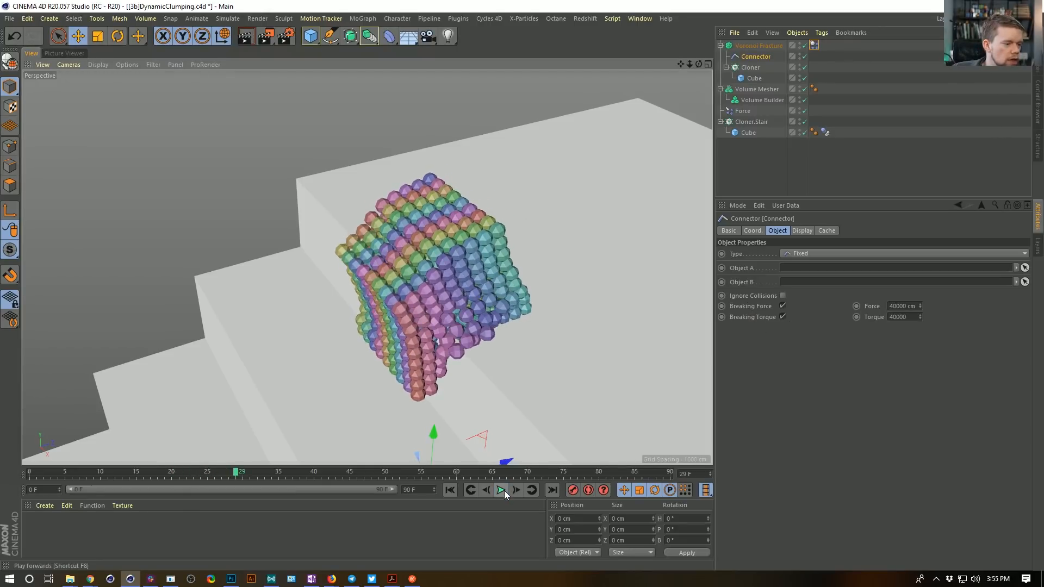
Resume the simulation with more of the staircase in view and pause it at frame 52.
{"action": "middle_click_drag", "start_coordinate": [493, 348], "coordinate": [448, 214], "text": "alt"}
{"action": "scroll", "coordinate": [448, 215], "scroll_direction": "down", "scroll_amount": 3}
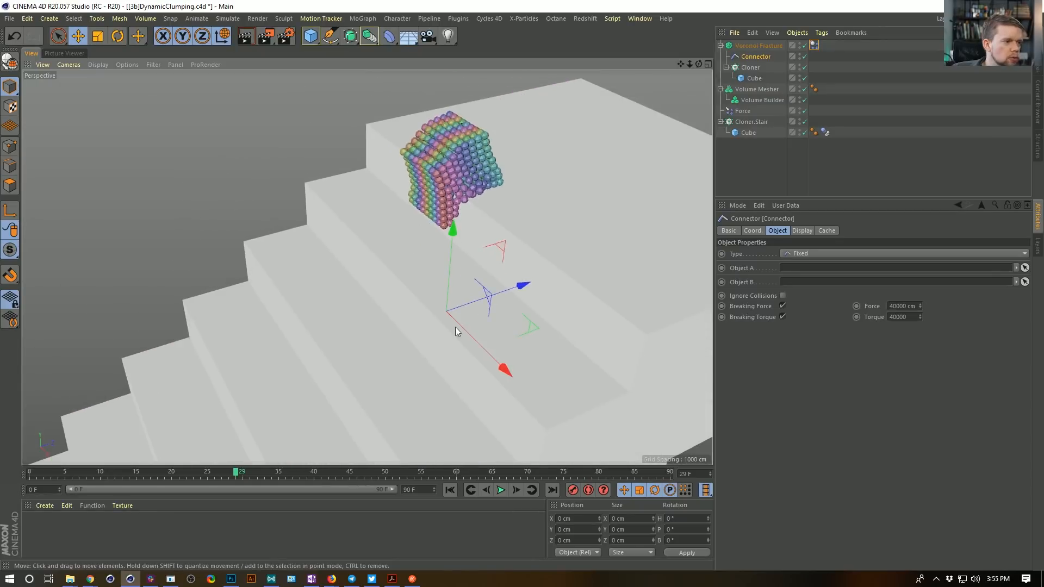
{"action": "left_click", "coordinate": [501, 490]}
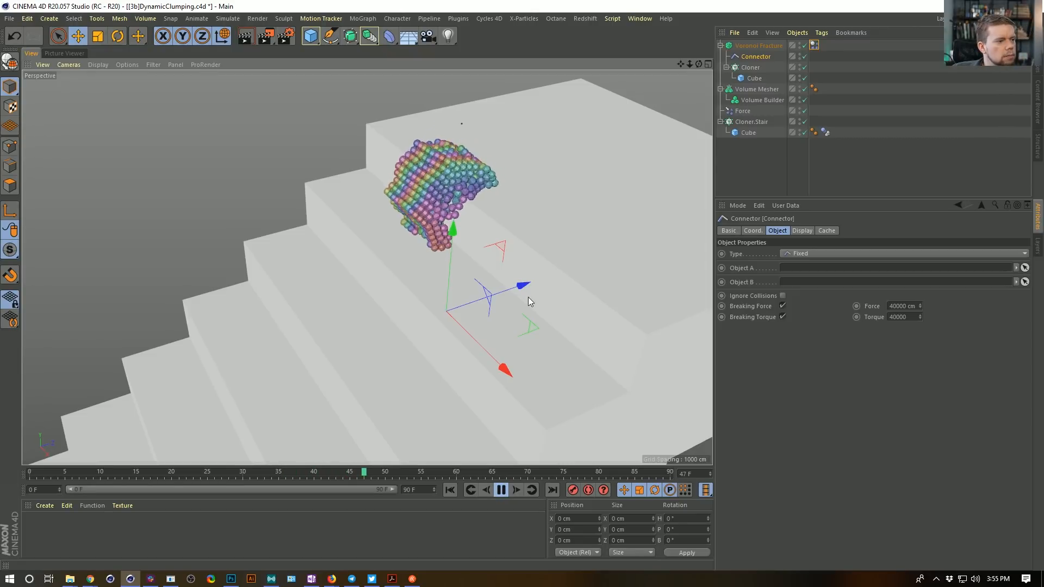
{"action": "left_click", "coordinate": [501, 490]}
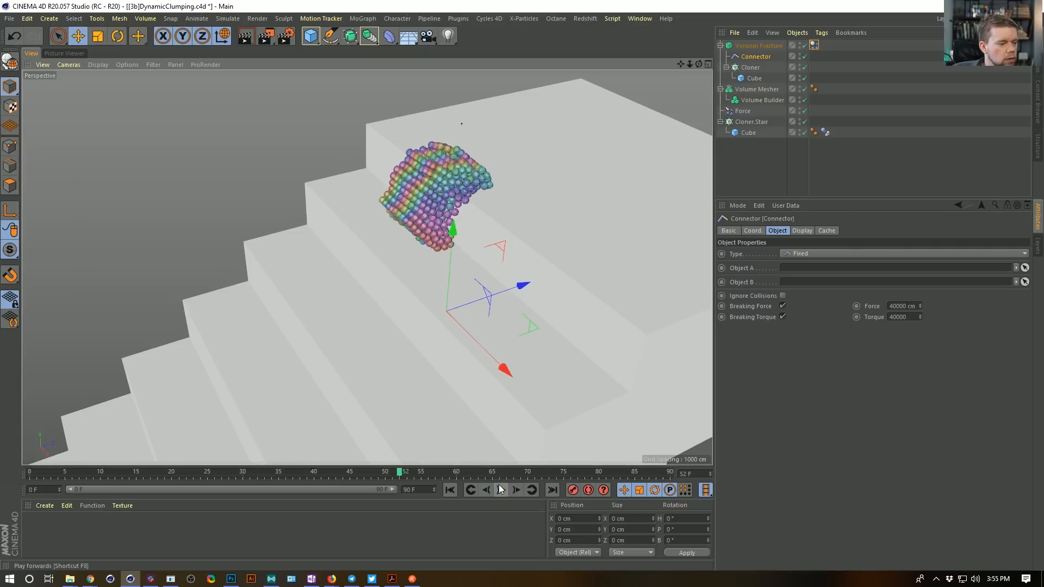
Extend the animation to end at frame 999 and resume playing the simulation.
{"action": "double_click", "coordinate": [413, 490]}
{"action": "type", "text": "999"}
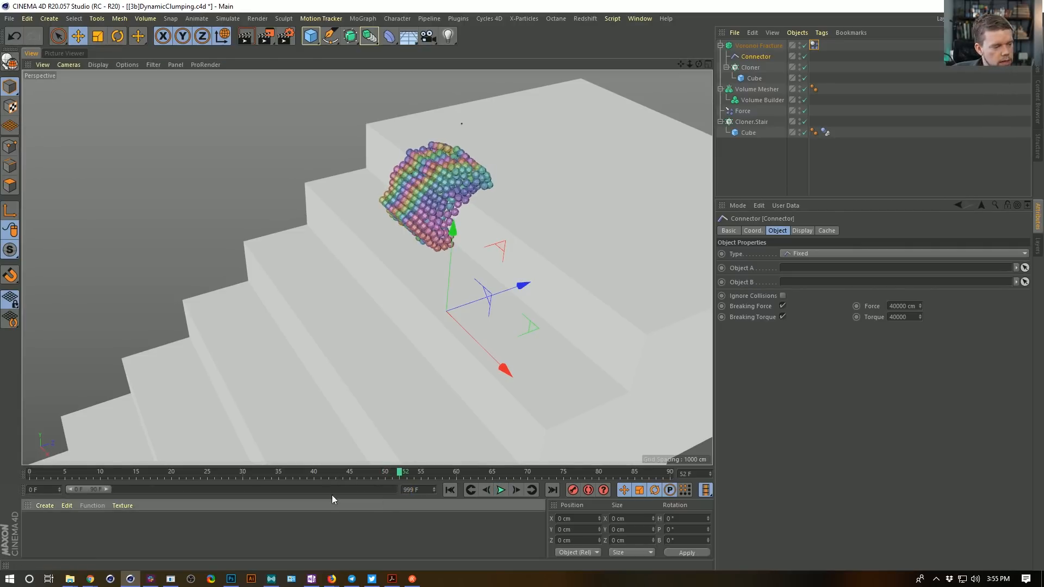
{"action": "key", "text": "Return"}
{"action": "left_click", "coordinate": [501, 490]}
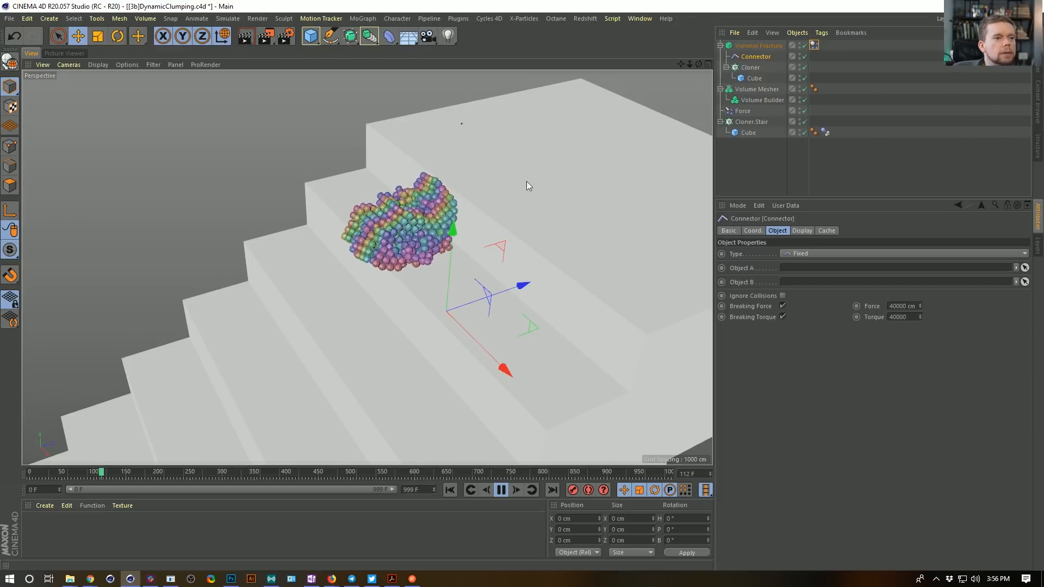
Disable the Force object and replay the simulation from the start, stopping it at frame 92.
{"action": "left_click", "coordinate": [805, 111]}
{"action": "left_click", "coordinate": [447, 490]}
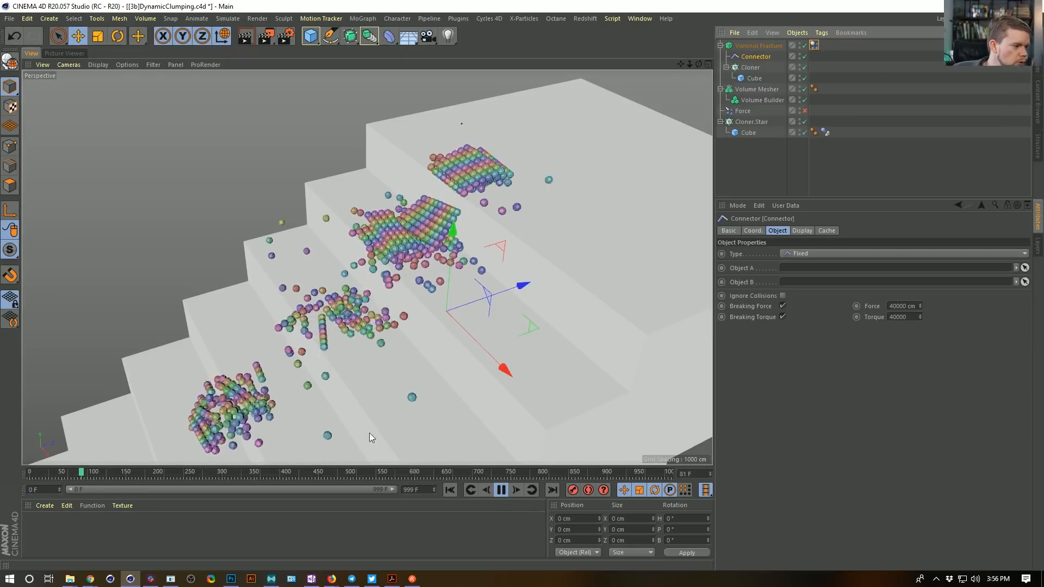
{"action": "left_click", "coordinate": [501, 489]}
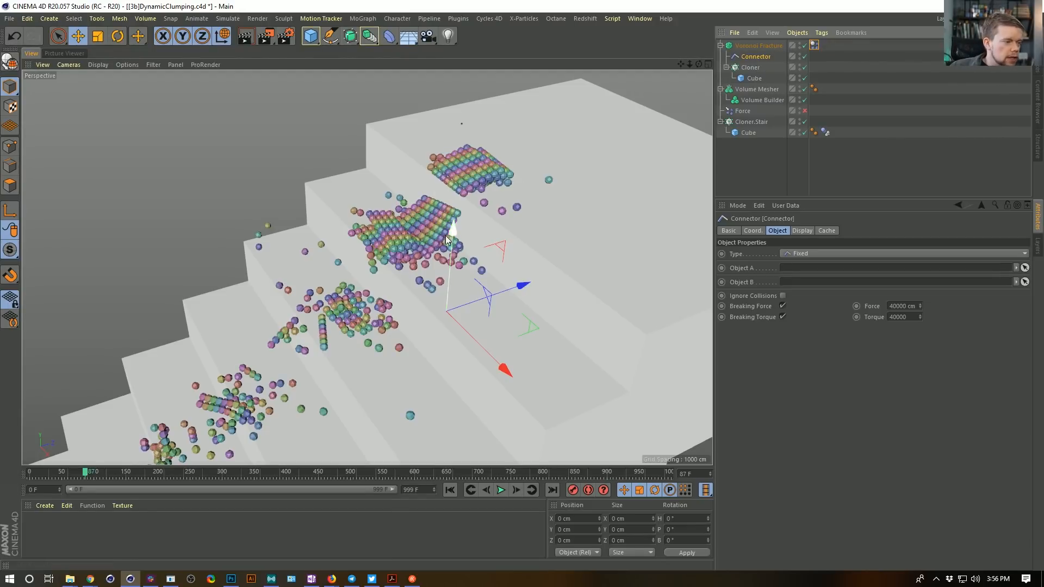
{"action": "left_click", "coordinate": [501, 490]}
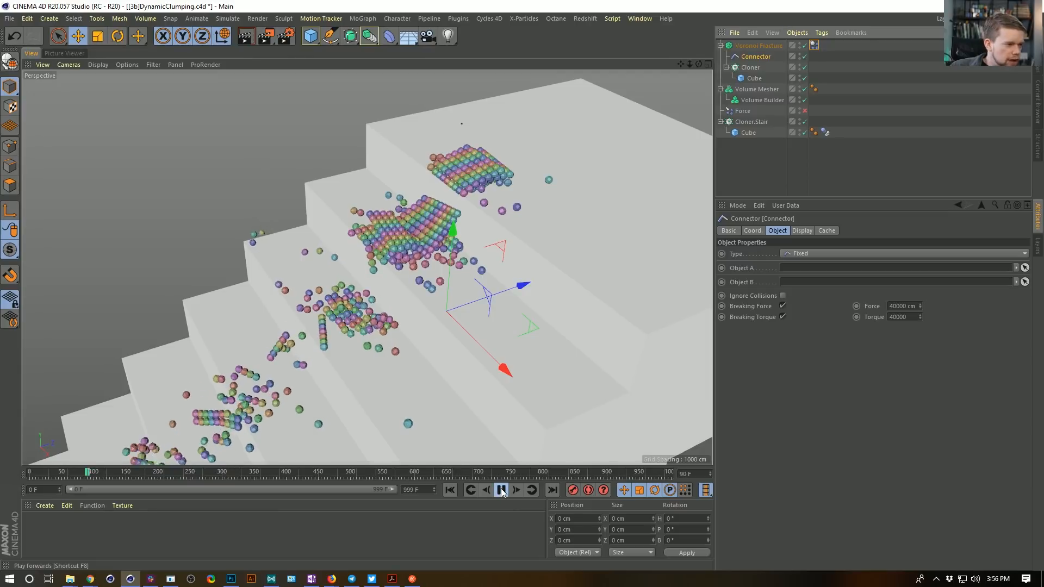
{"action": "left_click", "coordinate": [501, 491]}
Examine how the pieces have broken apart along the whole staircase and up close, and return to frame 0.
{"action": "right_click_drag", "start_coordinate": [429, 301], "coordinate": [358, 342], "text": "alt"}
{"action": "middle_click_drag", "start_coordinate": [375, 362], "coordinate": [398, 282], "text": "alt"}
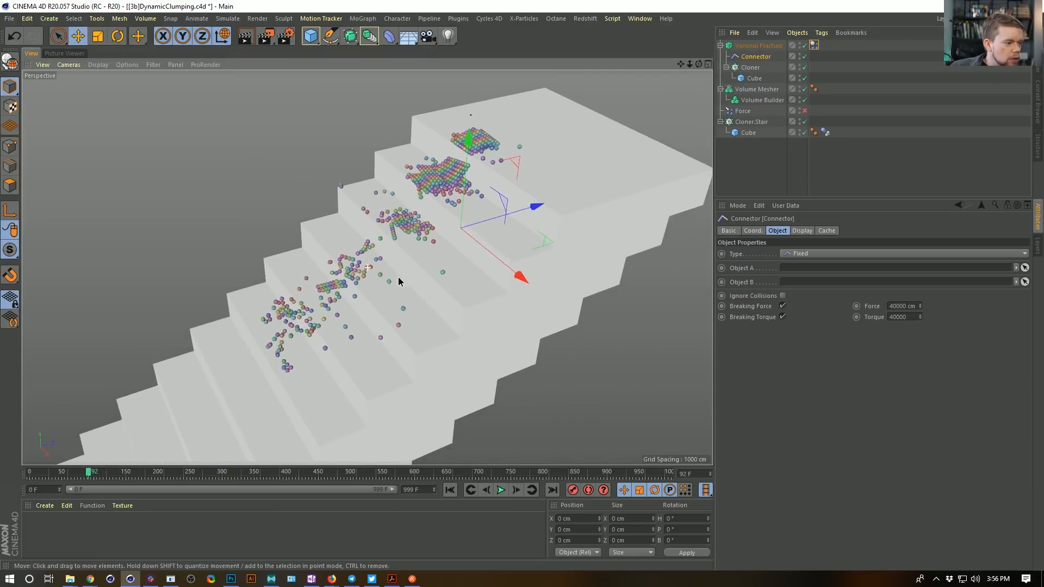
{"action": "middle_click_drag", "start_coordinate": [465, 173], "coordinate": [467, 207], "text": "alt"}
{"action": "middle_click_drag", "start_coordinate": [441, 240], "coordinate": [413, 287], "text": "alt"}
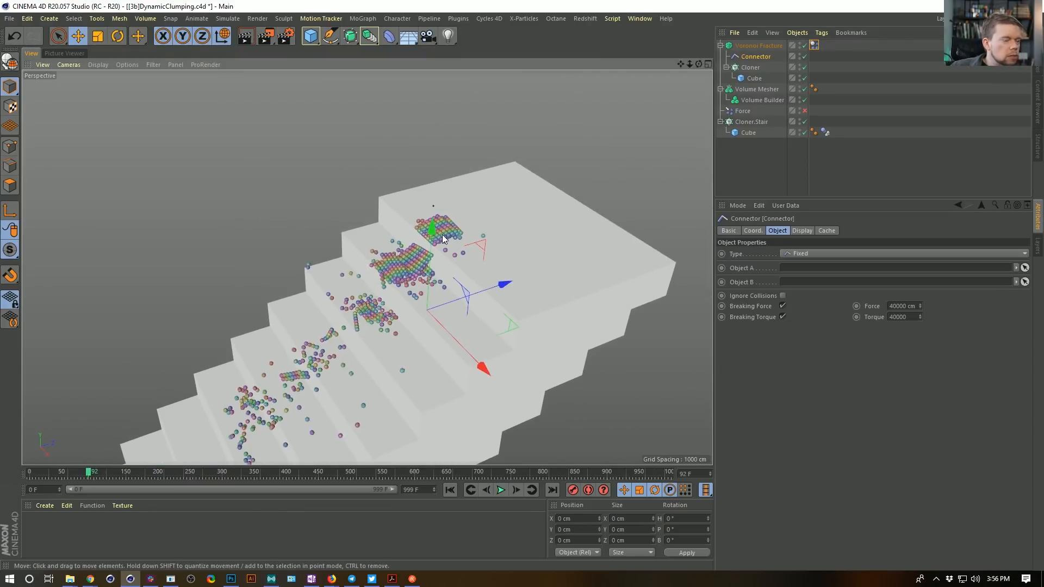
{"action": "right_click_drag", "start_coordinate": [399, 266], "coordinate": [485, 214], "text": "alt"}
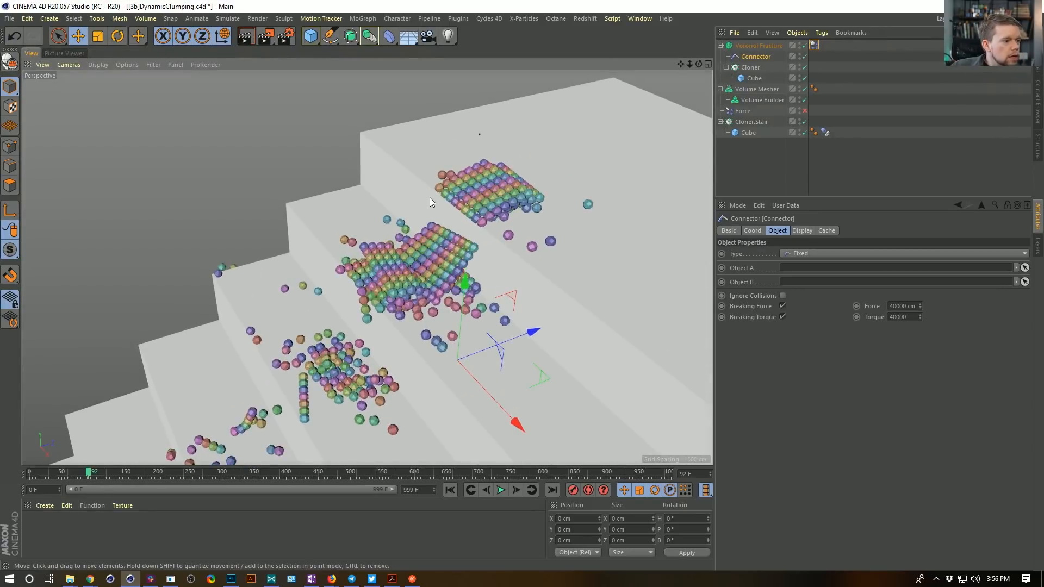
{"action": "mouse_move", "coordinate": [458, 283]}
{"action": "left_mouse_down", "text": "alt"}
{"action": "mouse_move", "coordinate": [361, 264]}
{"action": "mouse_move", "coordinate": [446, 295]}
{"action": "mouse_move", "coordinate": [504, 297]}
{"action": "mouse_move", "coordinate": [477, 283]}
{"action": "left_mouse_up", "text": "alt"}
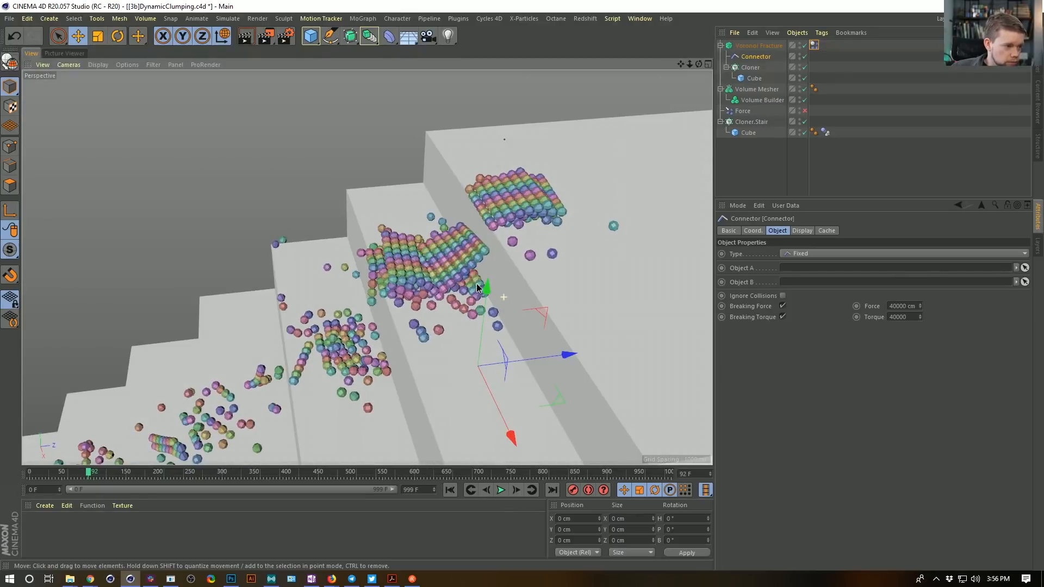
{"action": "left_click", "coordinate": [450, 488]}
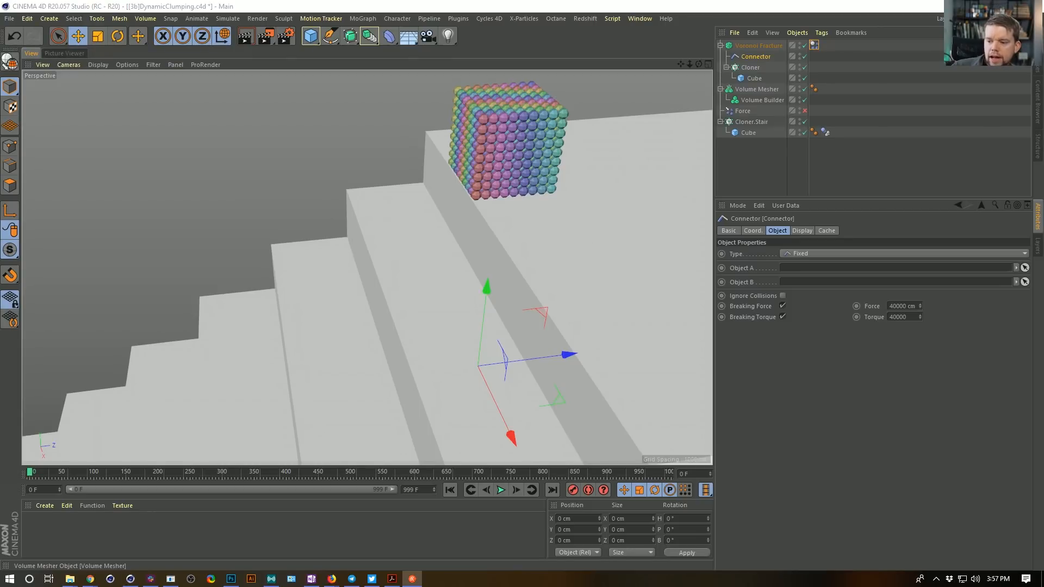
Add a Random effector to the Voronoi Fracture.
{"action": "left_click", "coordinate": [765, 43]}
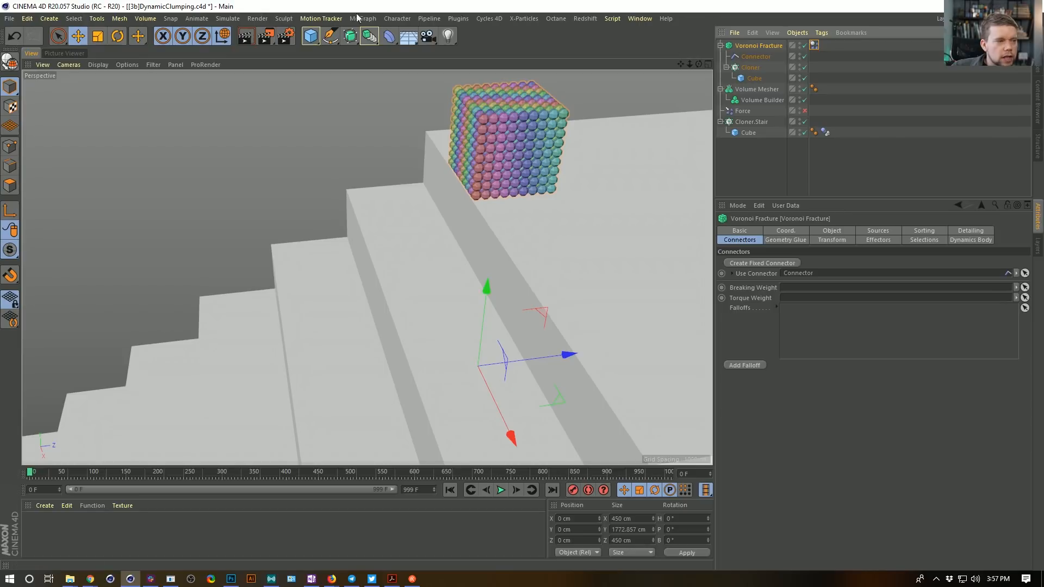
{"action": "left_click", "coordinate": [373, 19]}
{"action": "mouse_move", "coordinate": [393, 33]}
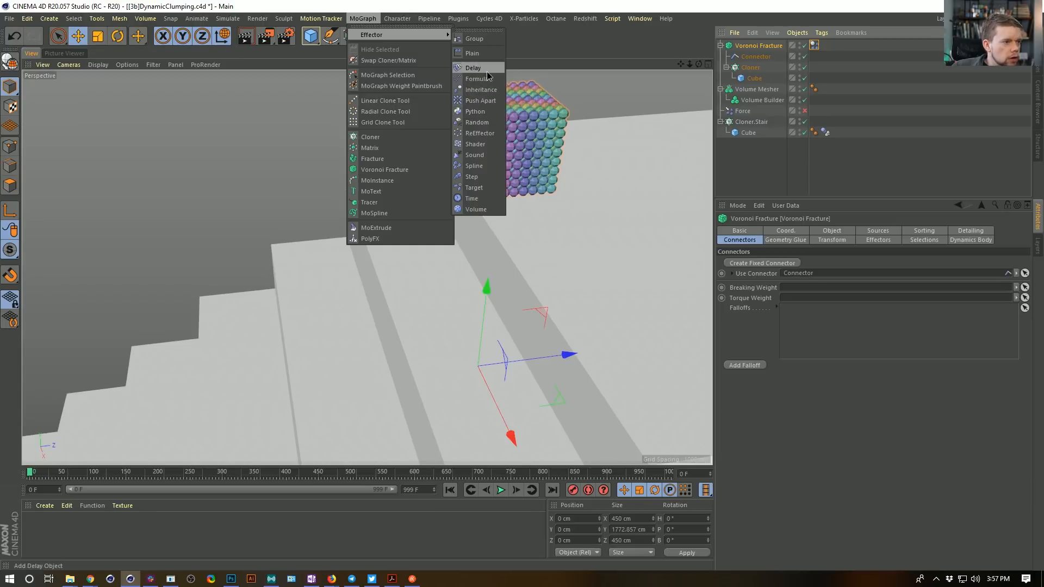
{"action": "left_click", "coordinate": [476, 122]}
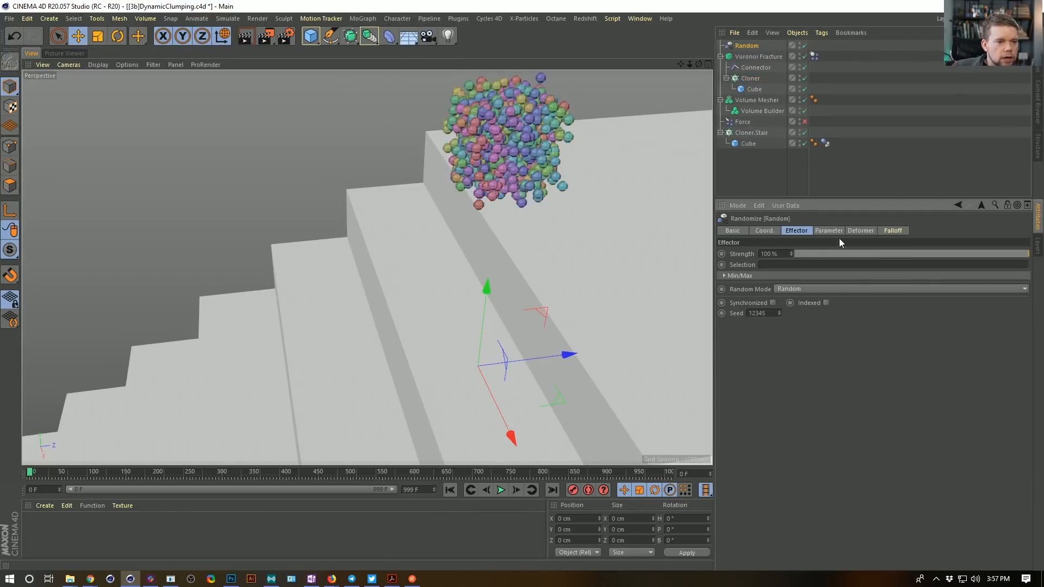
Make the Random effector vary scale instead of position, using a uniform scale of 0.95.
{"action": "left_click", "coordinate": [763, 273]}
{"action": "left_click", "coordinate": [830, 273]}
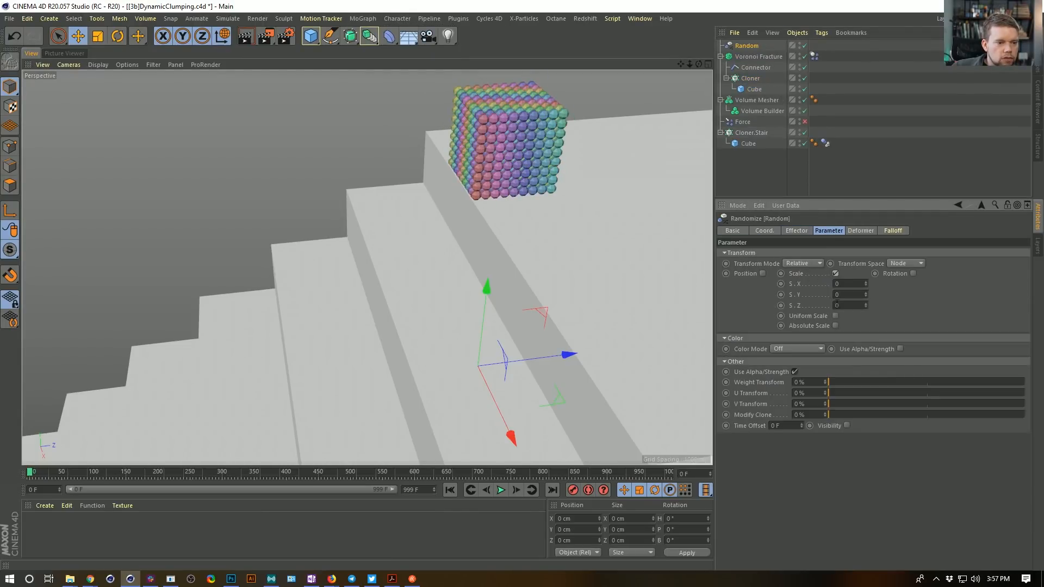
{"action": "left_click", "coordinate": [835, 316]}
{"action": "left_click_drag", "start_coordinate": [867, 286], "coordinate": [867, 267]}
{"action": "left_click_drag", "start_coordinate": [468, 130], "coordinate": [519, 107], "text": "alt"}
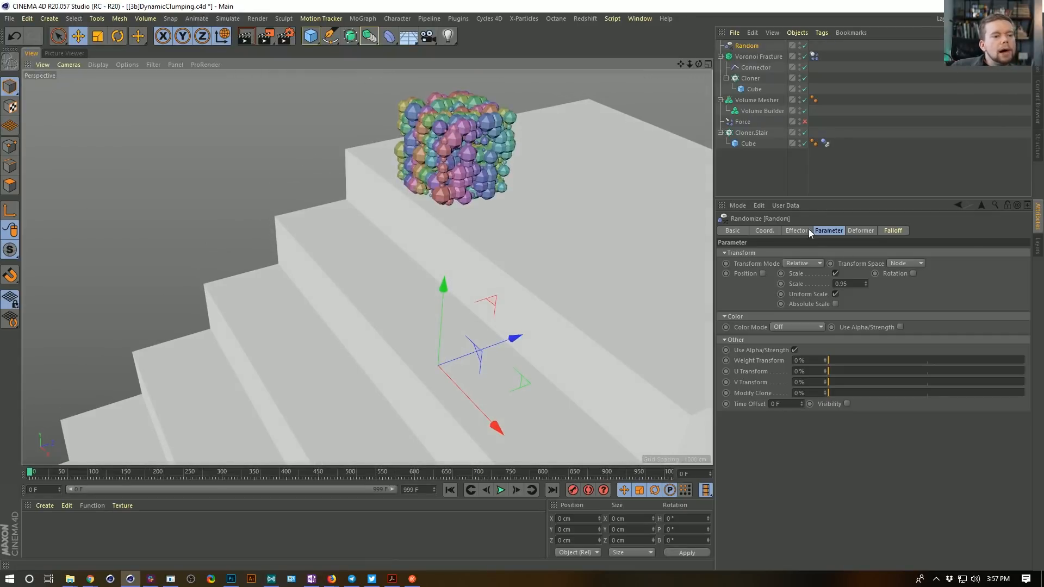
Set the Random effector's strength to 0% and keyframe it at frame 2.
{"action": "left_click", "coordinate": [795, 231]}
{"action": "left_click_drag", "start_coordinate": [810, 254], "coordinate": [791, 254]}
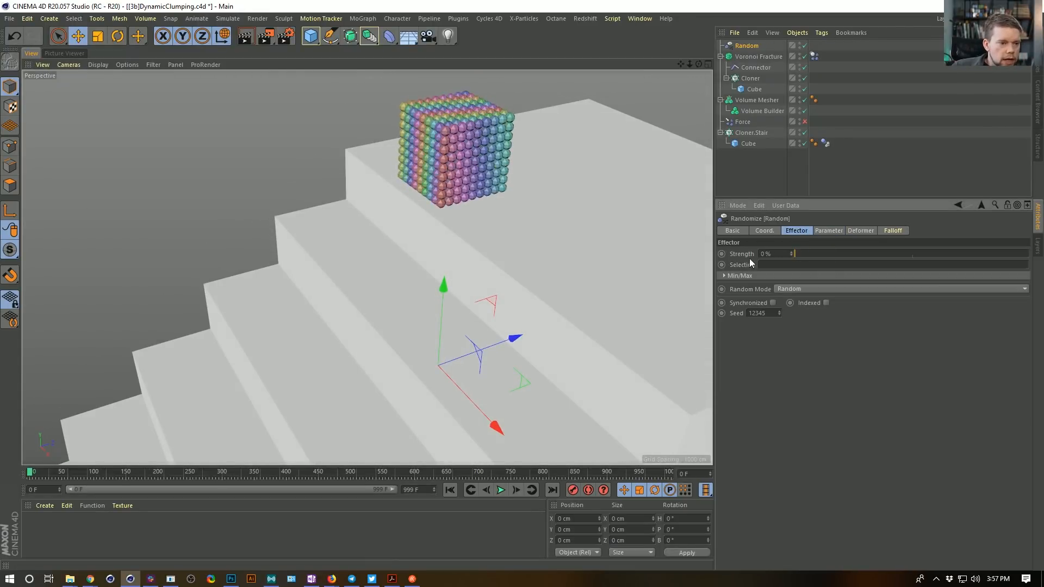
{"action": "left_click", "coordinate": [516, 490]}
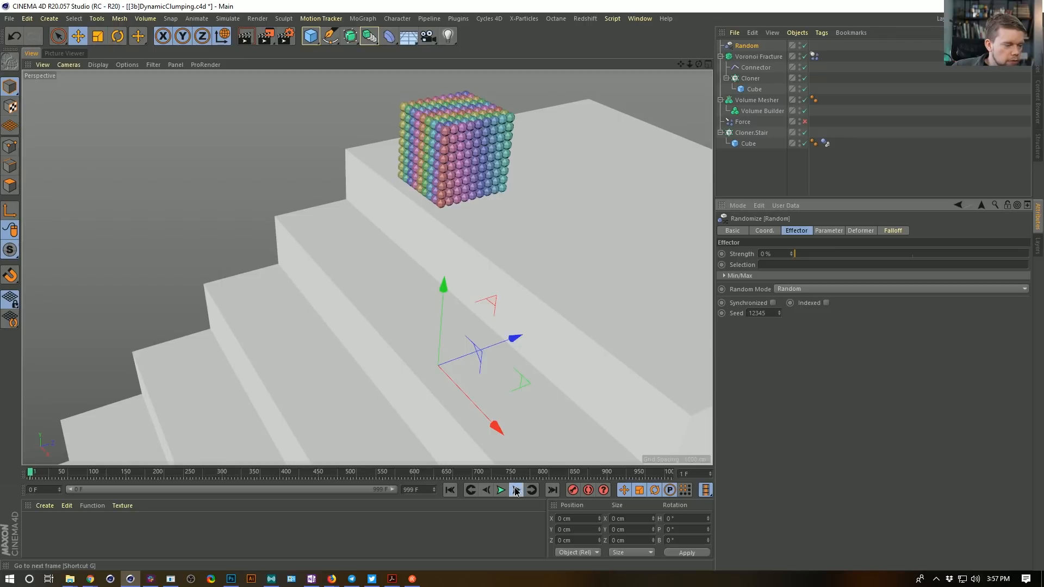
{"action": "left_click", "coordinate": [722, 253], "text": "ctrl"}
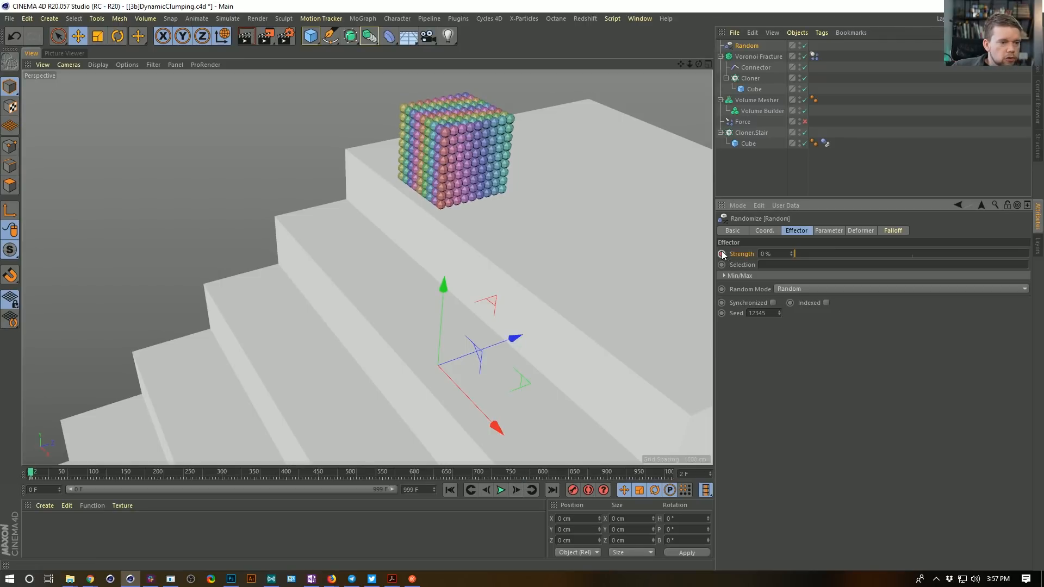
Keyframe the Random effector's strength at 100% on frame 10.
{"action": "left_click", "coordinate": [515, 490]}
{"action": "left_click", "coordinate": [515, 490]}
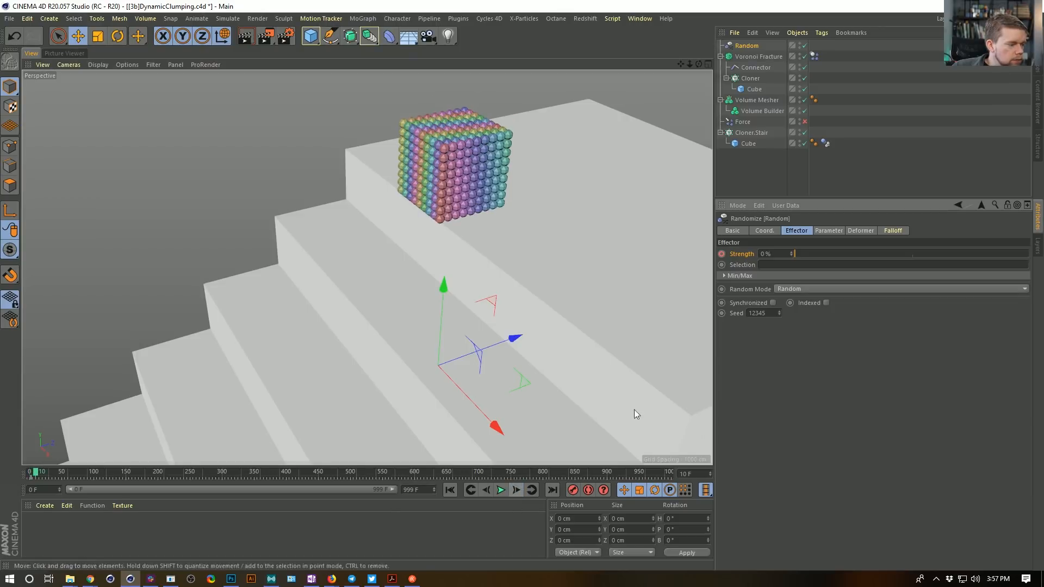
{"action": "left_click_drag", "start_coordinate": [823, 253], "coordinate": [1030, 254]}
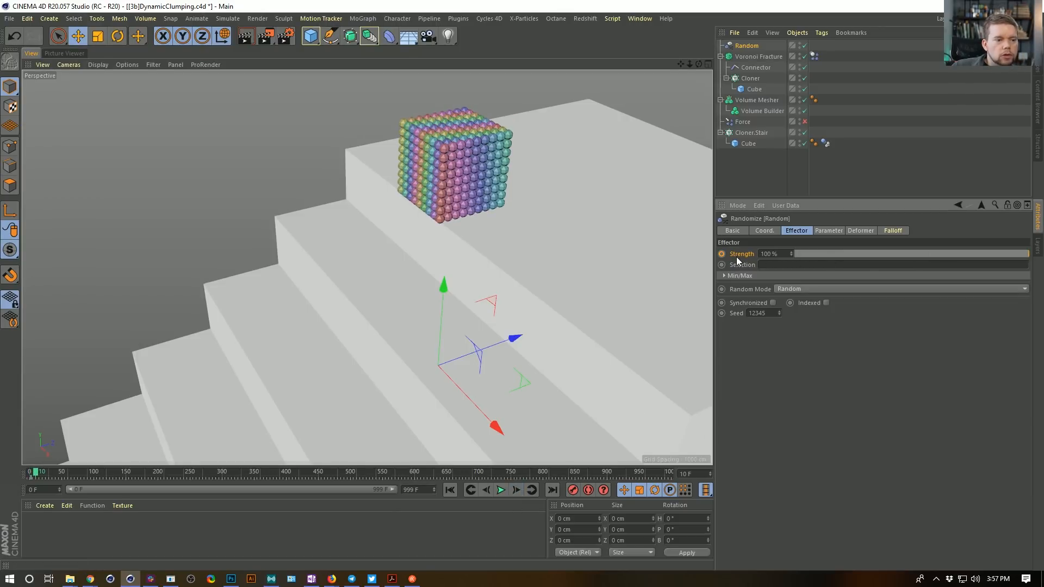
{"action": "left_click", "coordinate": [723, 254]}
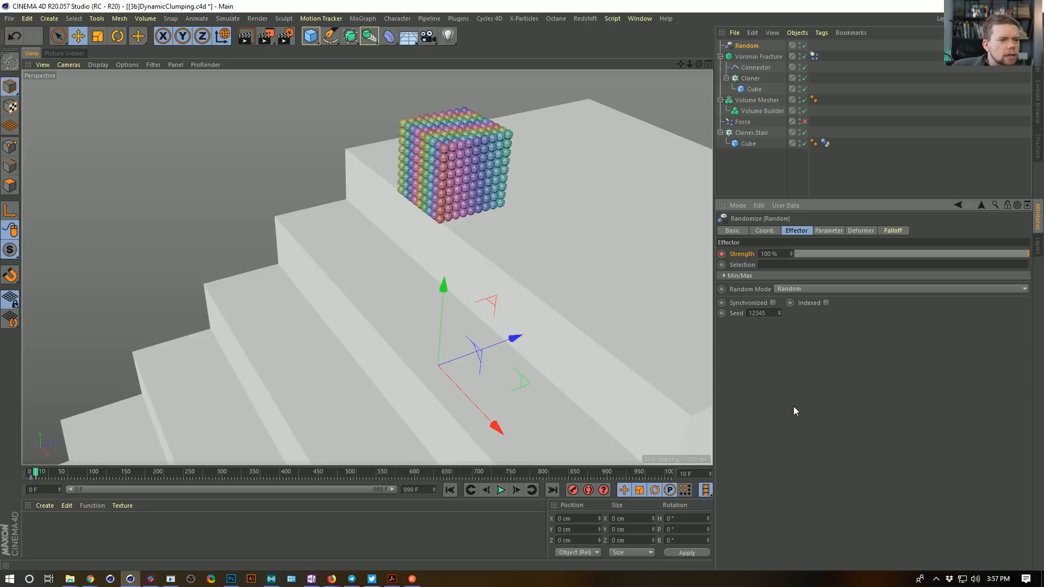
Play the simulation from the start to check the pieces with the animated random scale, and return to frame 0.
{"action": "left_click", "coordinate": [451, 491]}
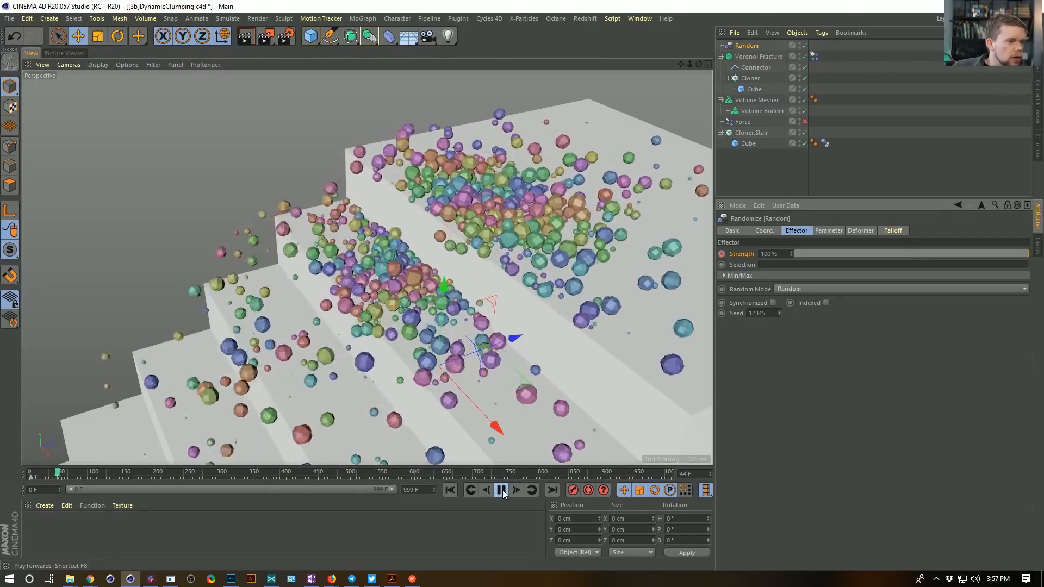
{"action": "left_click", "coordinate": [503, 491]}
{"action": "left_click", "coordinate": [455, 491]}
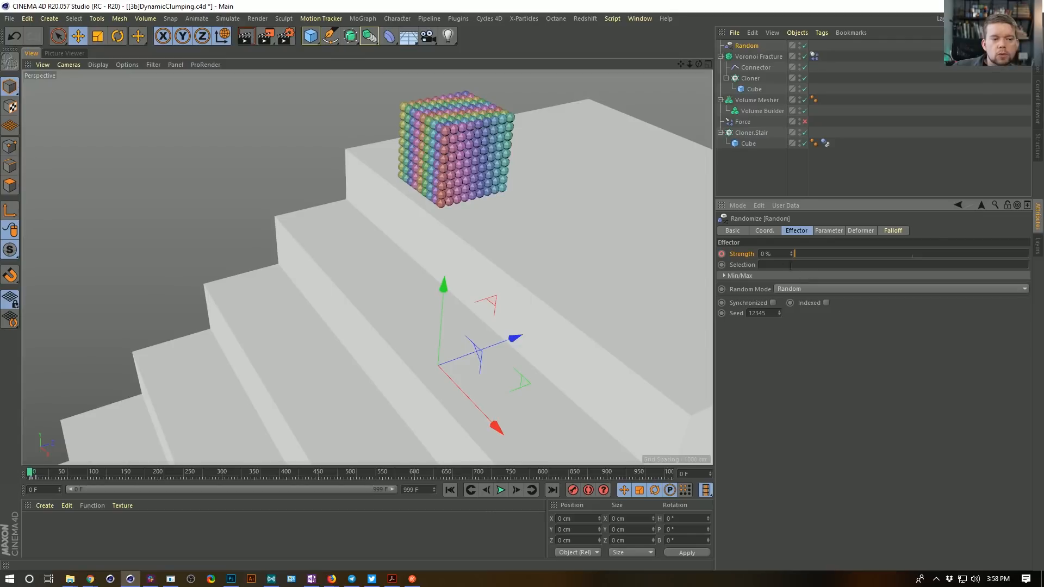
Set the Connector's breaking force to 400000 and play the simulation.
{"action": "left_click", "coordinate": [777, 67]}
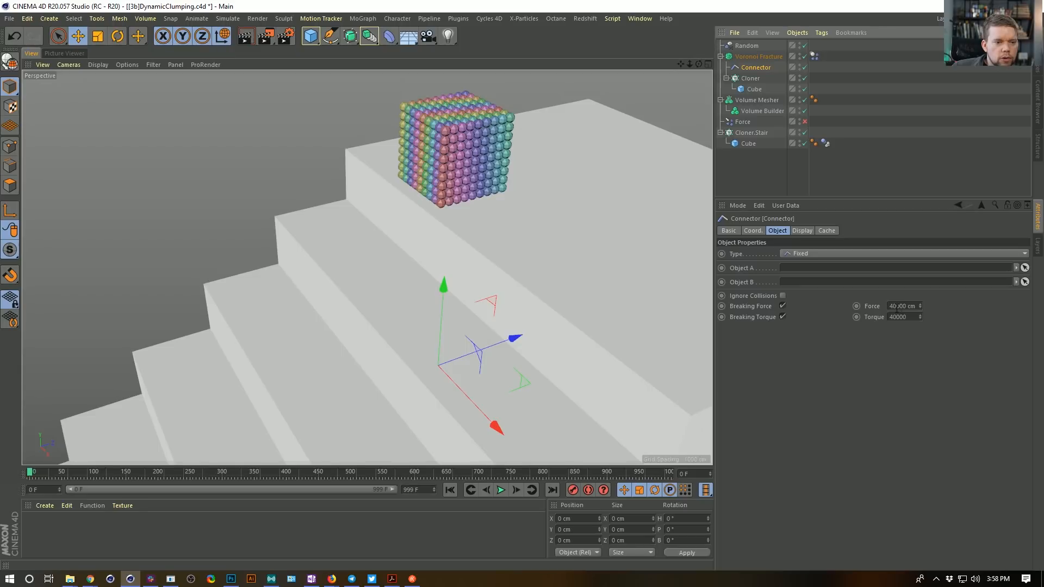
{"action": "left_click", "coordinate": [897, 306]}
{"action": "type", "text": "0"}
{"action": "key", "text": "Return"}
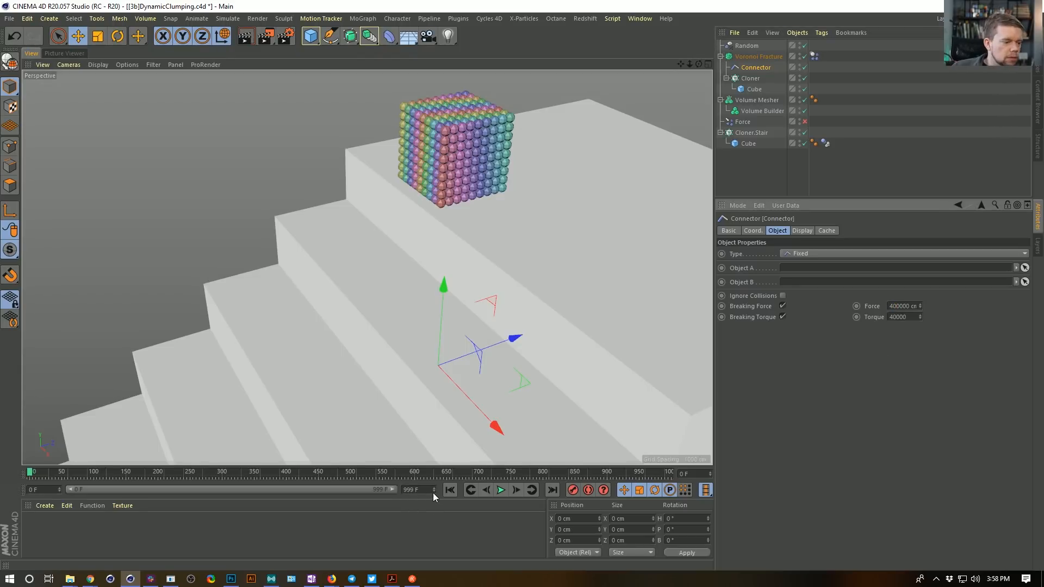
{"action": "left_click", "coordinate": [501, 490]}
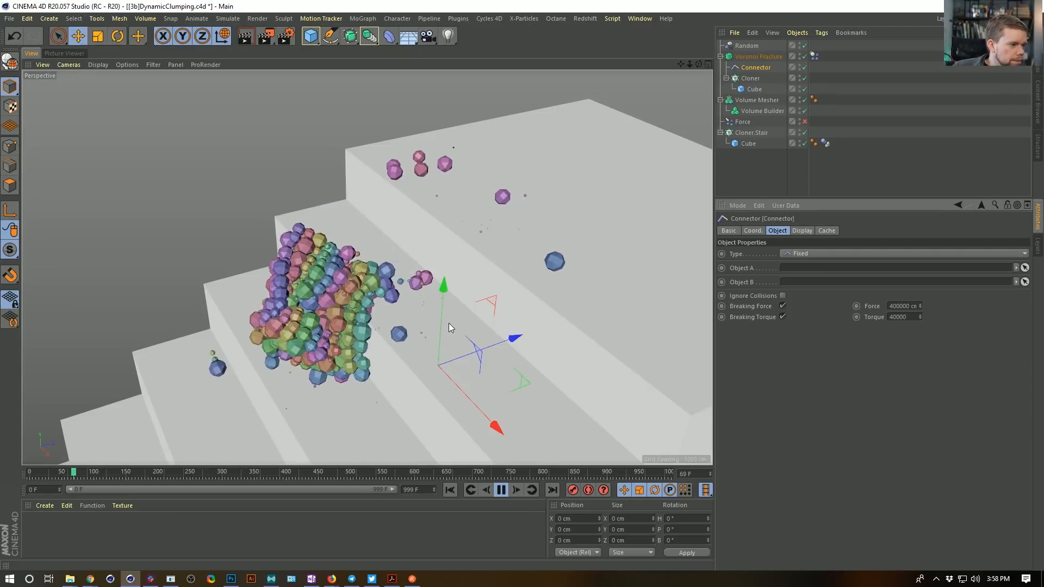
Pause the simulation to bring the lower stairs into view and resume it to watch the clump tumble down.
{"action": "left_click", "coordinate": [501, 489]}
{"action": "right_click_drag", "start_coordinate": [463, 379], "coordinate": [390, 410], "text": "alt"}
{"action": "middle_click_drag", "start_coordinate": [390, 410], "coordinate": [540, 243], "text": "alt"}
{"action": "left_click", "coordinate": [501, 489]}
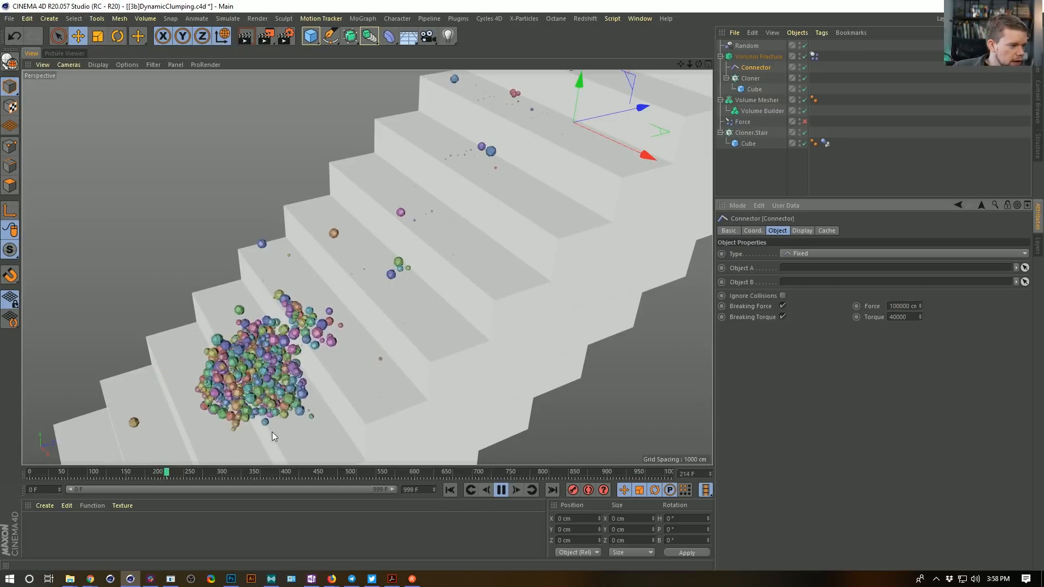
Set the Connector's breaking force to 200000 and replay the simulation from the start with the top stairs in view.
{"action": "double_click", "coordinate": [897, 306]}
{"action": "type", "text": "200000"}
{"action": "key", "text": "Return"}
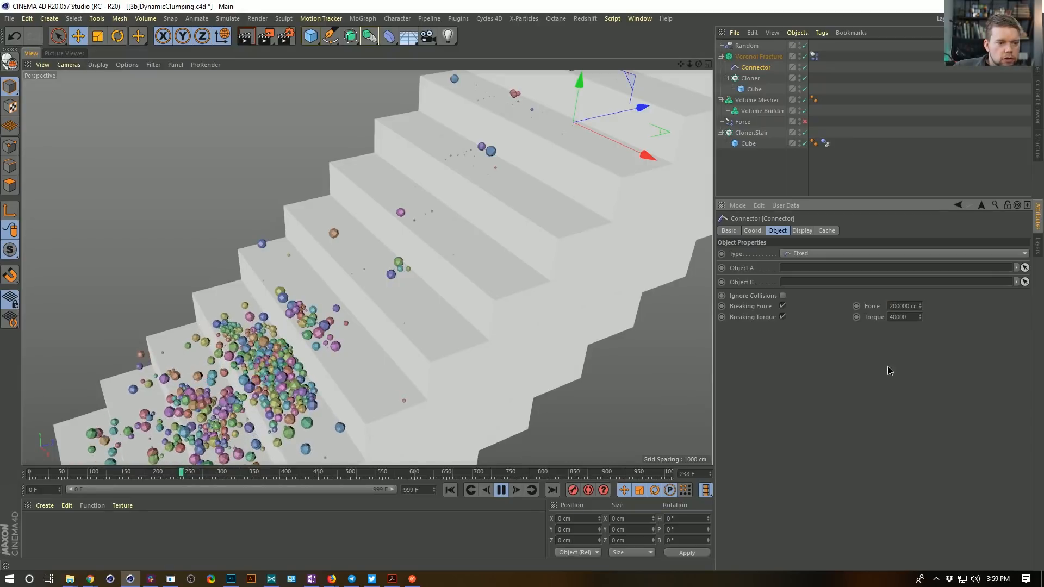
{"action": "left_click", "coordinate": [451, 490]}
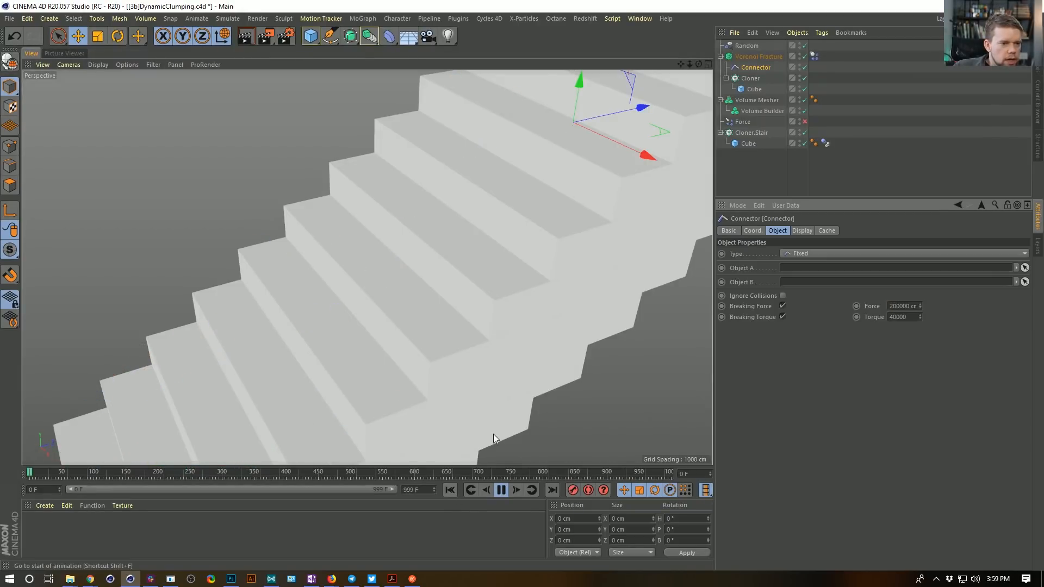
{"action": "left_click_drag", "start_coordinate": [568, 185], "coordinate": [488, 317], "text": "alt"}
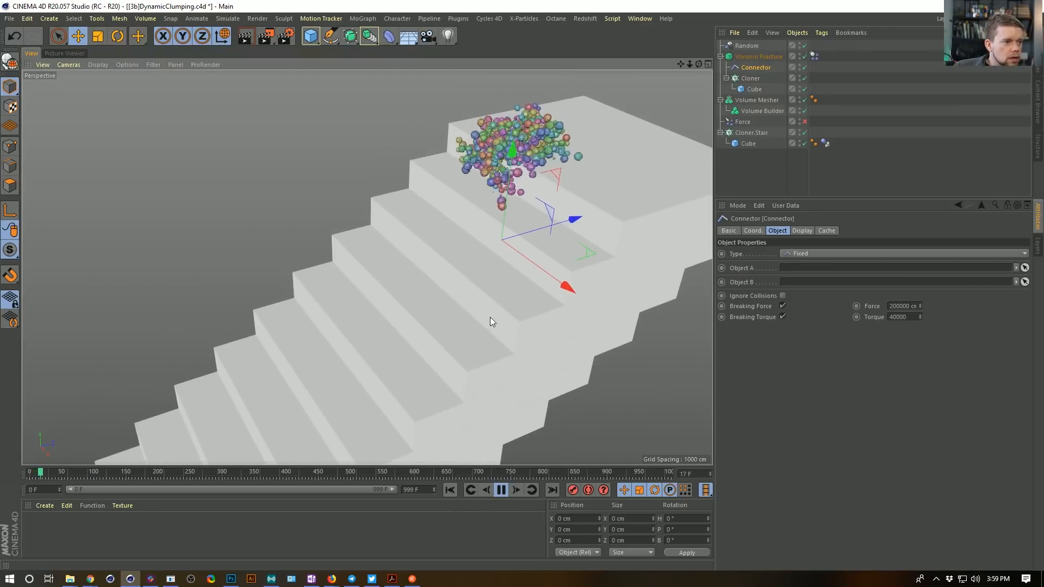
Set the Connector's breaking force to 300000 and restart the simulation.
{"action": "left_click_drag", "start_coordinate": [893, 306], "coordinate": [887, 306]}
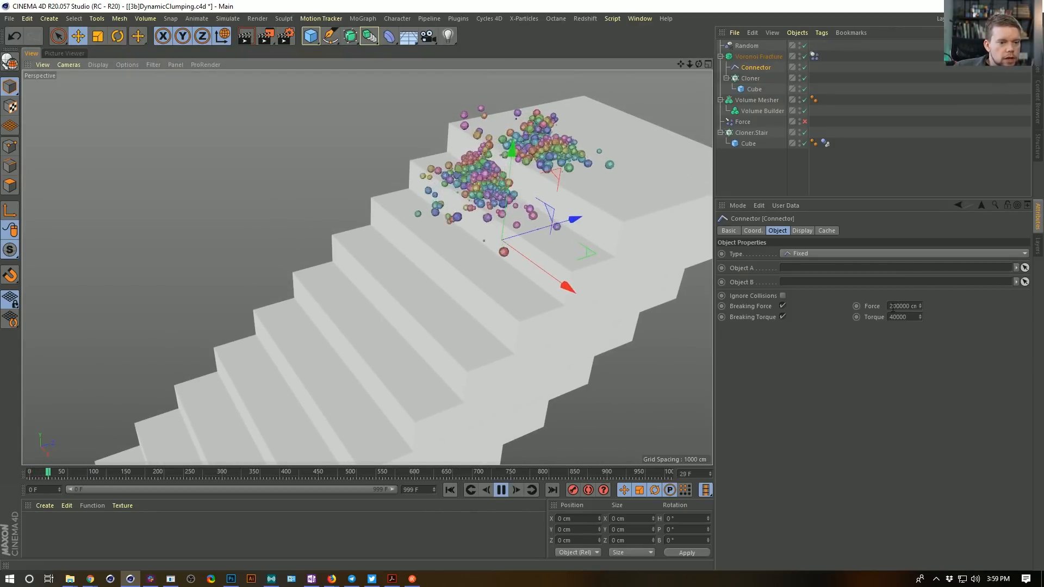
{"action": "type", "text": "3"}
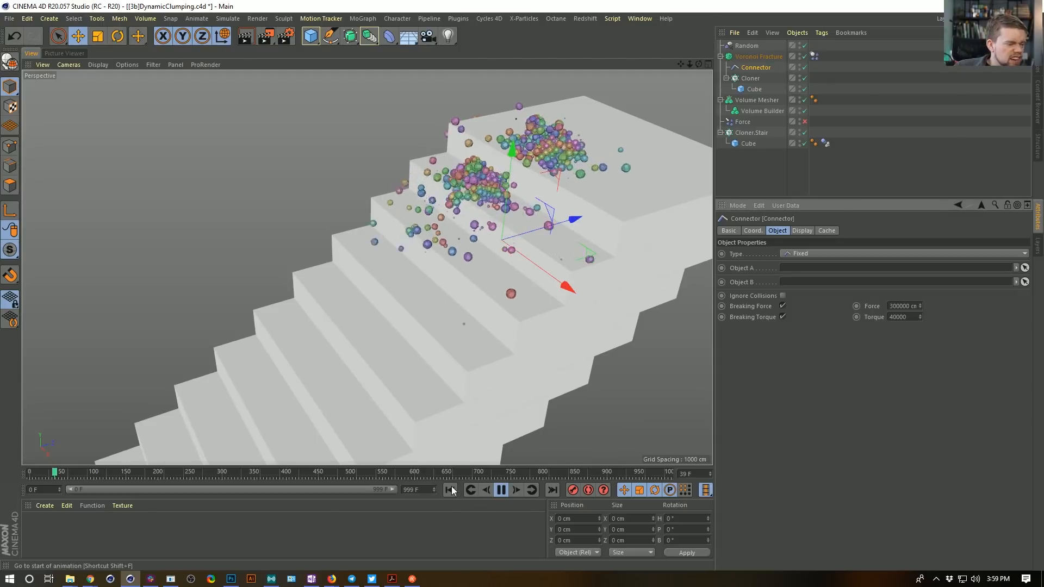
{"action": "left_click", "coordinate": [450, 490]}
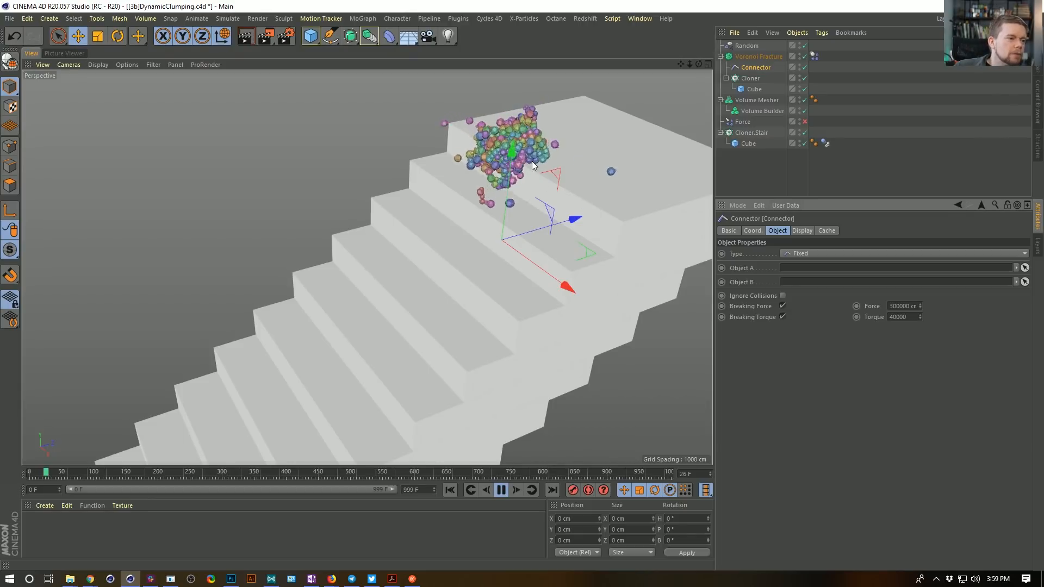
Watch the clumps break and roll down the stairs from closer up, and replay the simulation from the start.
{"action": "right_click_drag", "start_coordinate": [526, 159], "coordinate": [597, 158], "text": "alt"}
{"action": "mouse_move", "coordinate": [488, 197]}
{"action": "left_mouse_down", "text": "alt"}
{"action": "mouse_move", "coordinate": [563, 200]}
{"action": "mouse_move", "coordinate": [489, 197]}
{"action": "left_mouse_up", "text": "alt"}
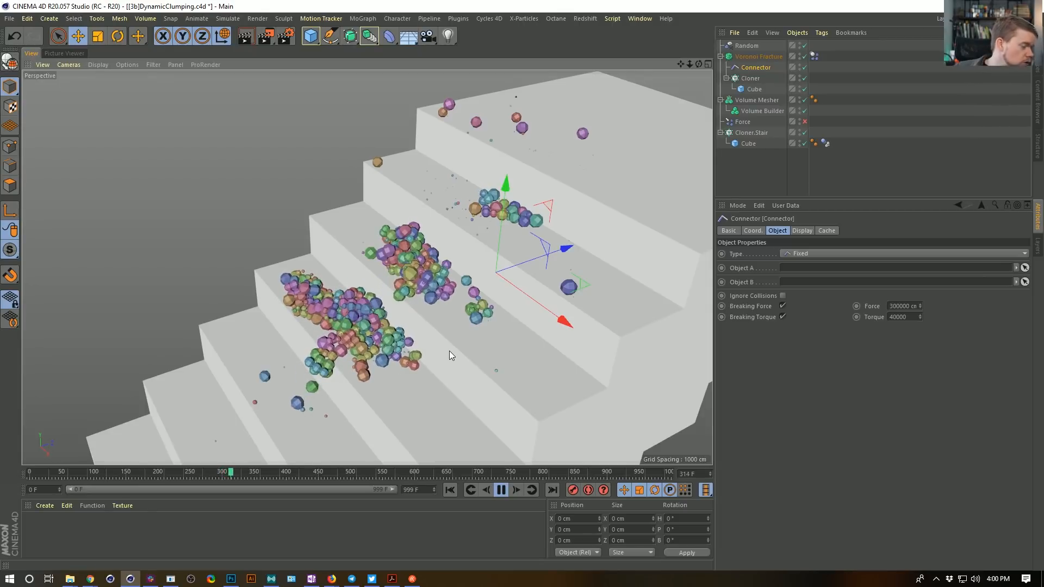
{"action": "left_click", "coordinate": [451, 491]}
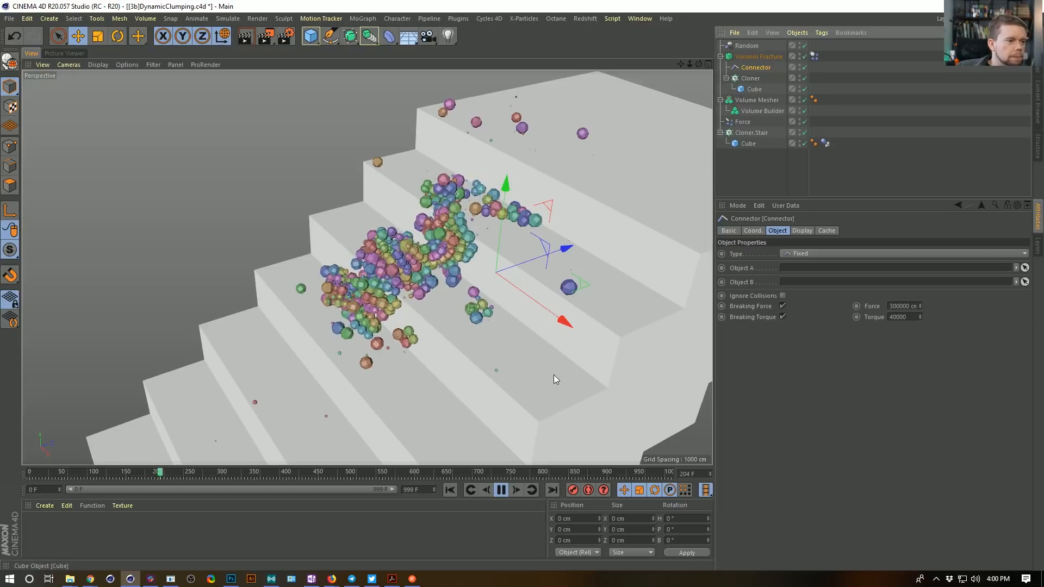
Replay the clumping simulation from the start, stop it, and rewind to frame 0 with the cloned block above the stairs in view.
{"action": "left_click", "coordinate": [445, 488]}
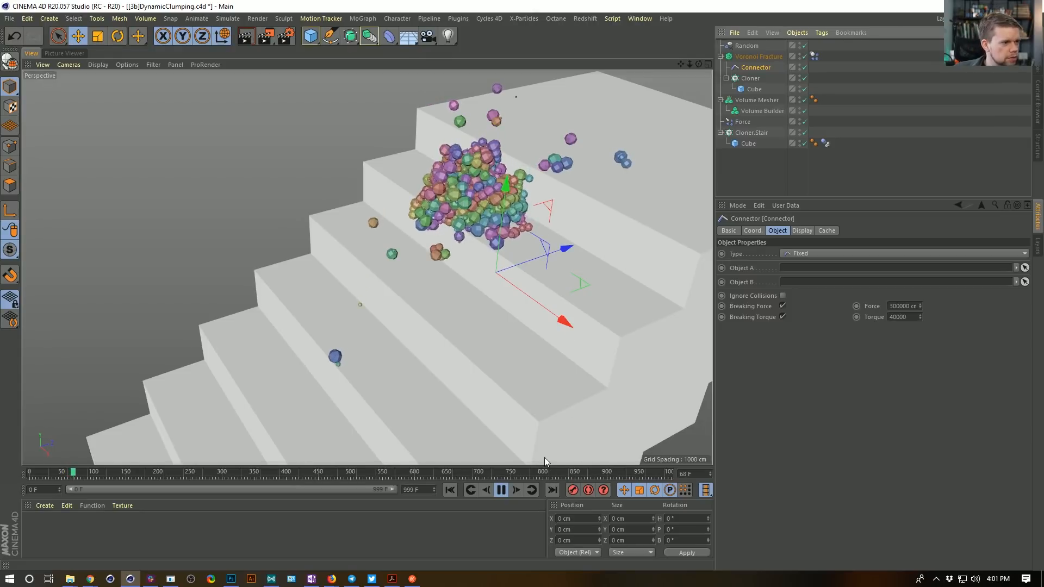
{"action": "left_click", "coordinate": [507, 490]}
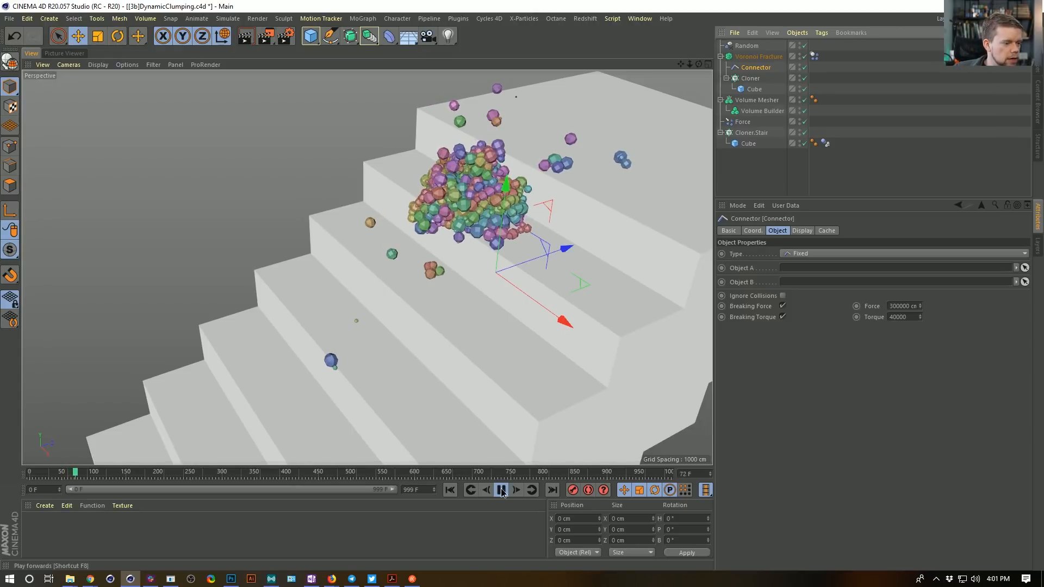
{"action": "left_click", "coordinate": [450, 491]}
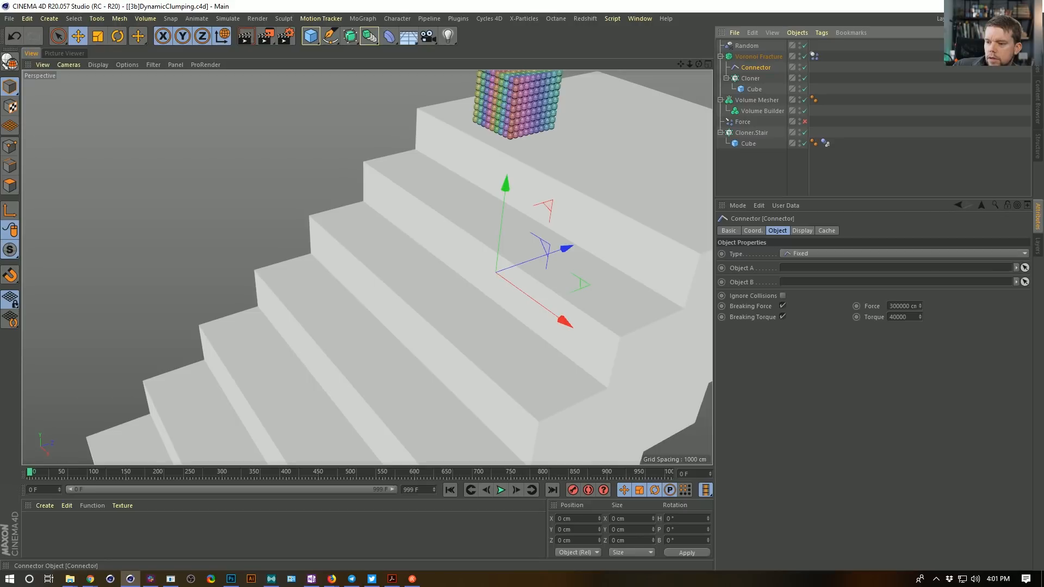
{"action": "middle_click_drag", "start_coordinate": [513, 160], "coordinate": [481, 201], "text": "alt"}
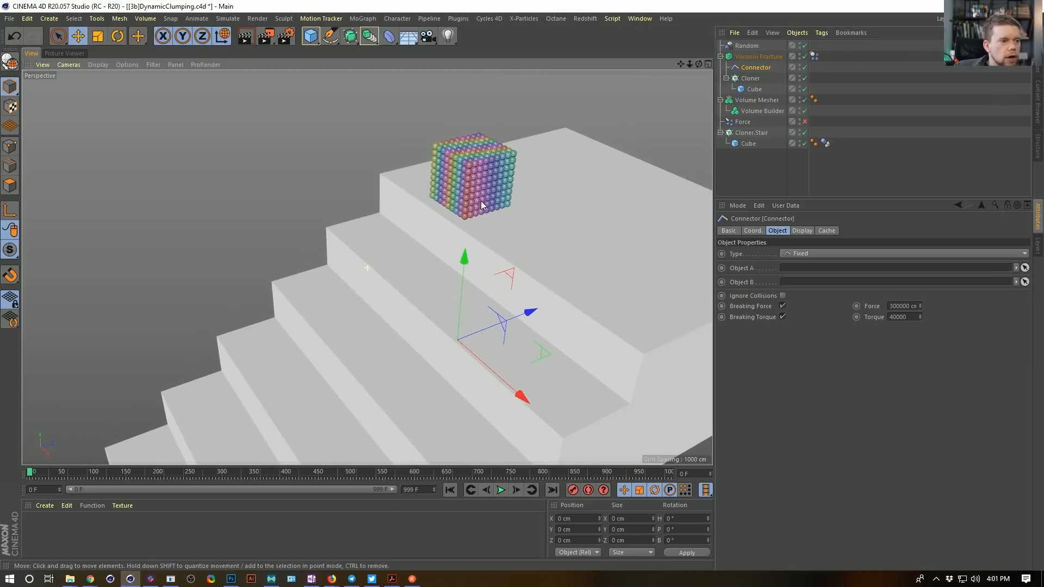
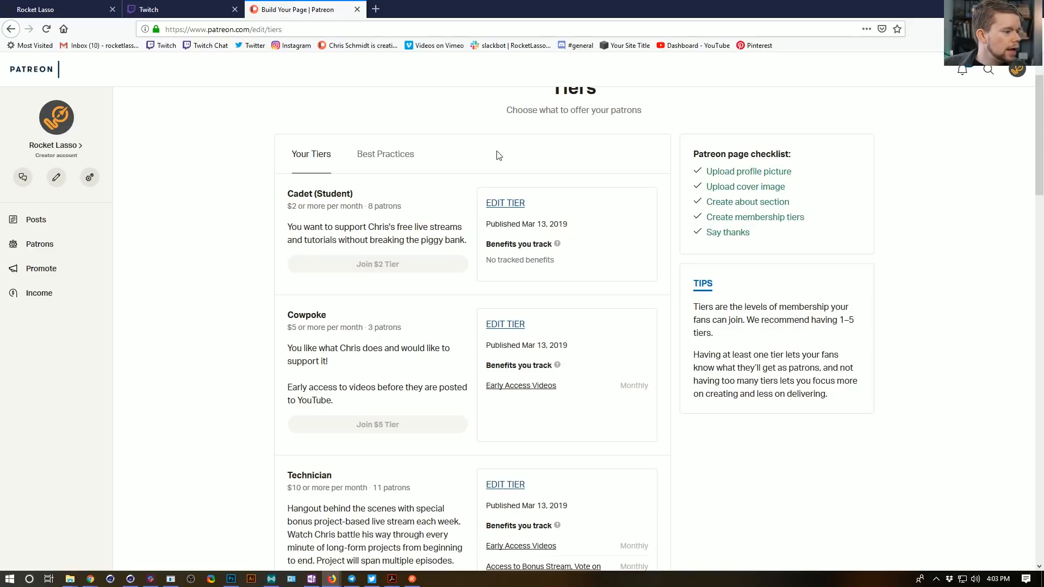
Review the Cadet, Cowpoke and Technician membership tiers and their benefits on the Patreon tiers page.
{"action": "scroll", "coordinate": [416, 216], "scroll_direction": "down", "scroll_amount": 2}
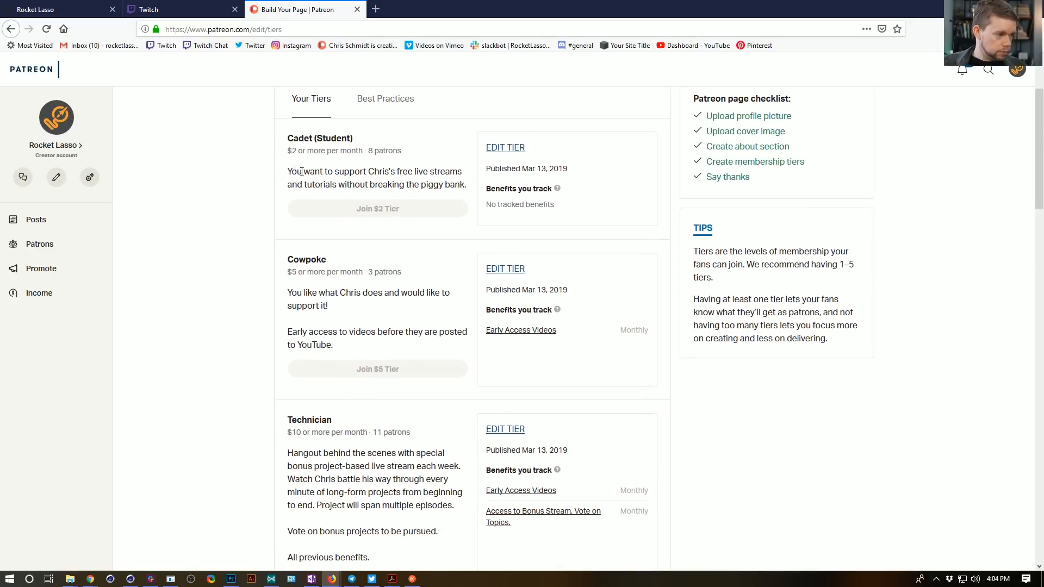
{"action": "scroll", "coordinate": [293, 153], "scroll_direction": "up", "scroll_amount": 3}
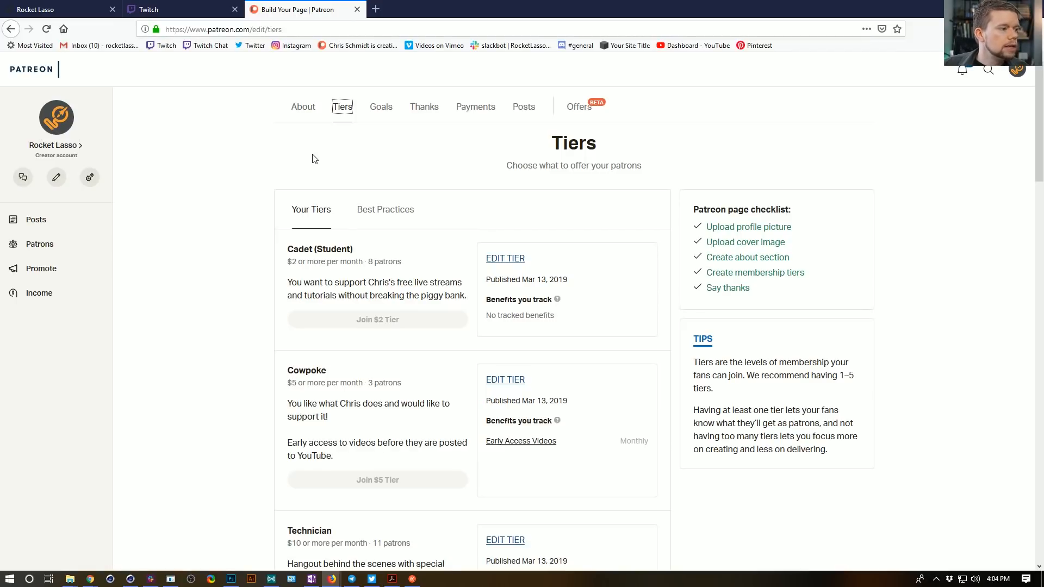
{"action": "scroll", "coordinate": [396, 181], "scroll_direction": "down", "scroll_amount": 2}
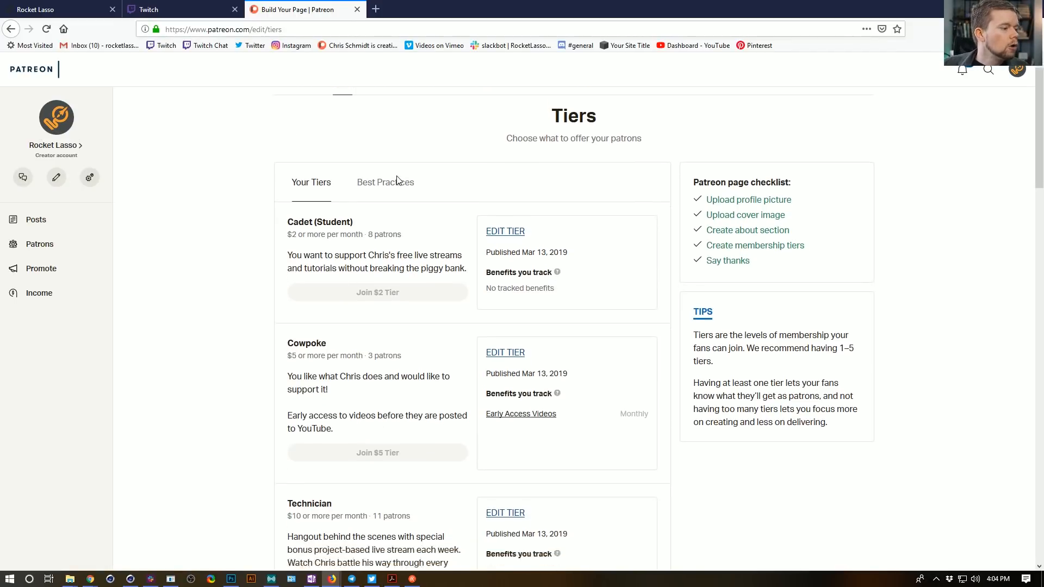
{"action": "scroll", "coordinate": [399, 180], "scroll_direction": "down", "scroll_amount": 2}
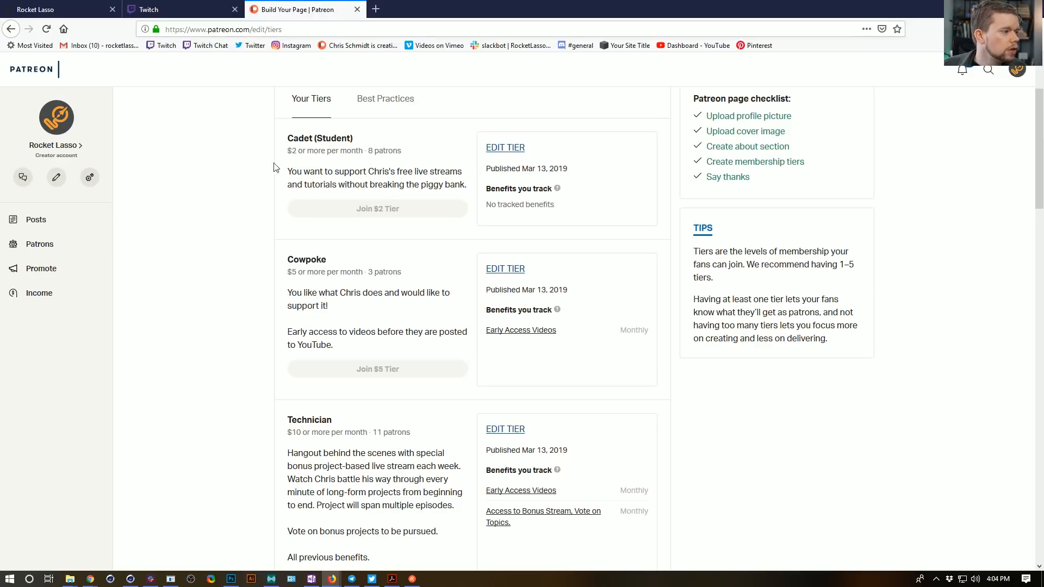
{"action": "scroll", "coordinate": [348, 155], "scroll_direction": "down", "scroll_amount": 4}
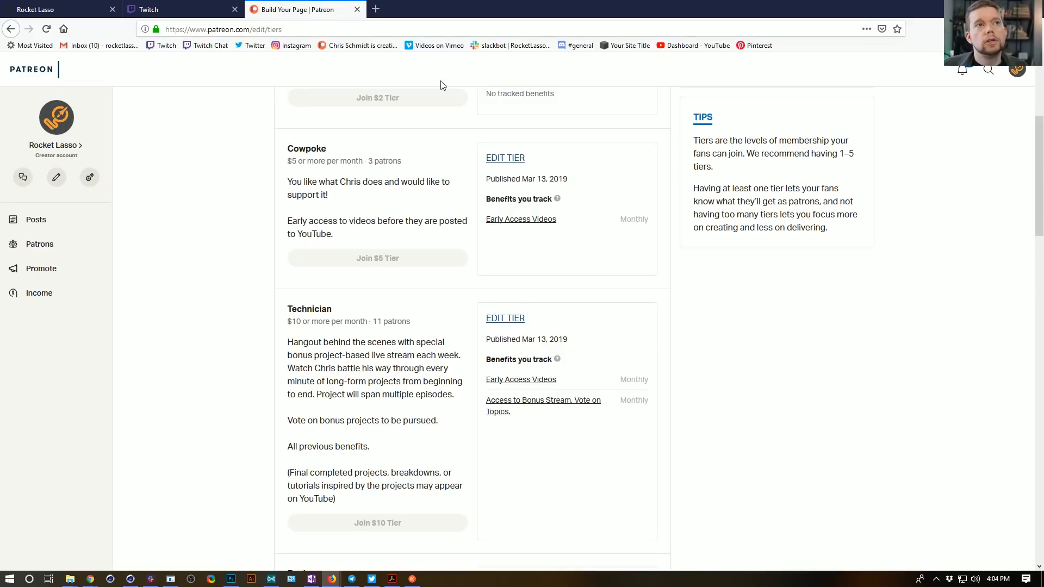
{"action": "scroll", "coordinate": [423, 131], "scroll_direction": "down", "scroll_amount": 2}
{"action": "scroll", "coordinate": [423, 129], "scroll_direction": "down", "scroll_amount": 1}
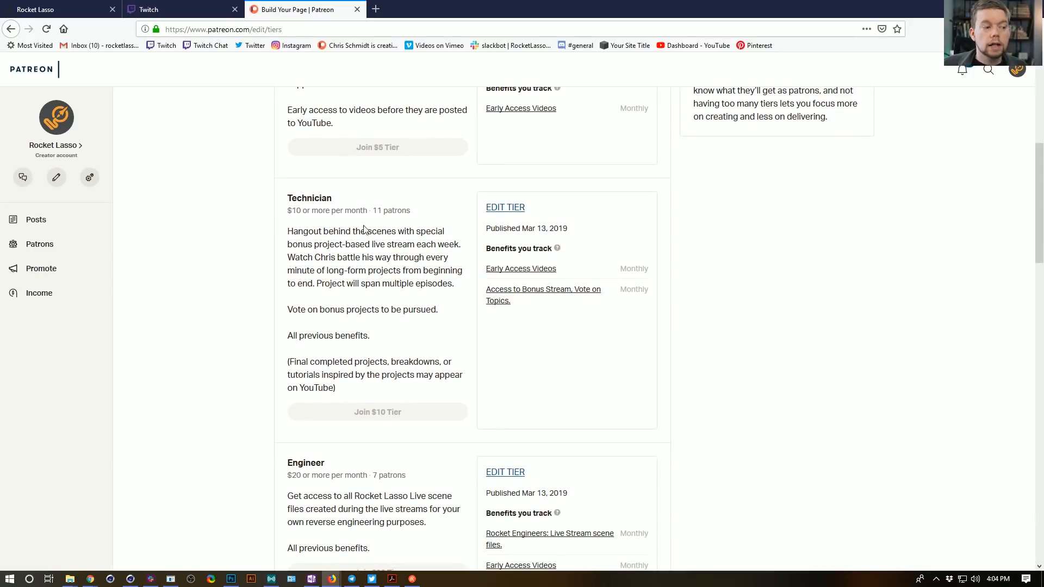
{"action": "scroll", "coordinate": [361, 231], "scroll_direction": "down", "scroll_amount": 1}
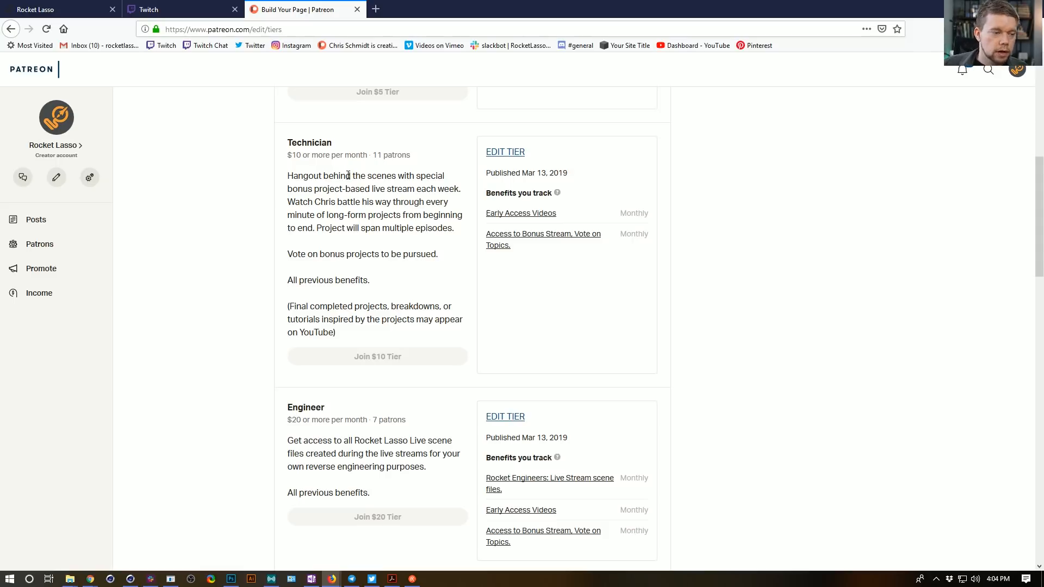
{"action": "left_click_drag", "start_coordinate": [391, 189], "coordinate": [410, 228]}
{"action": "left_click", "coordinate": [409, 228]}
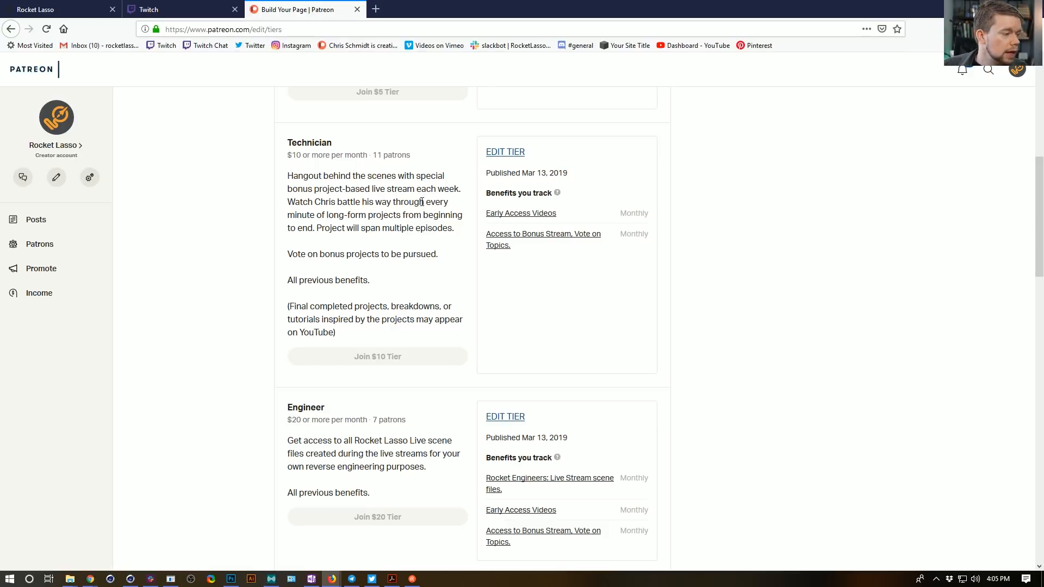
Review the higher Patreon tiers from Engineer through Rocket Wrangler (Studio), and return to the start of the tier list.
{"action": "scroll", "coordinate": [422, 202], "scroll_direction": "down", "scroll_amount": 4}
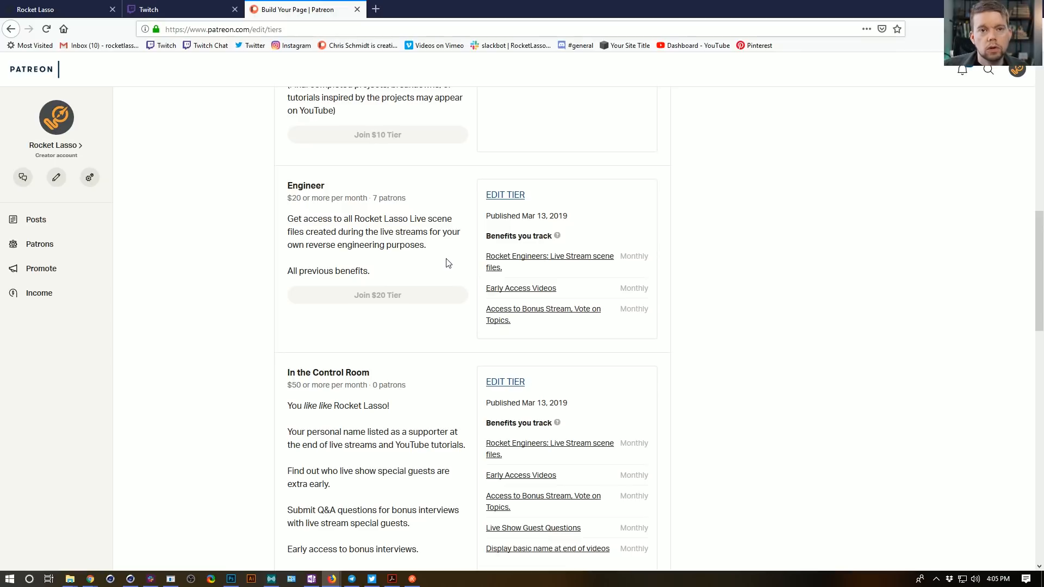
{"action": "scroll", "coordinate": [448, 256], "scroll_direction": "down", "scroll_amount": 3}
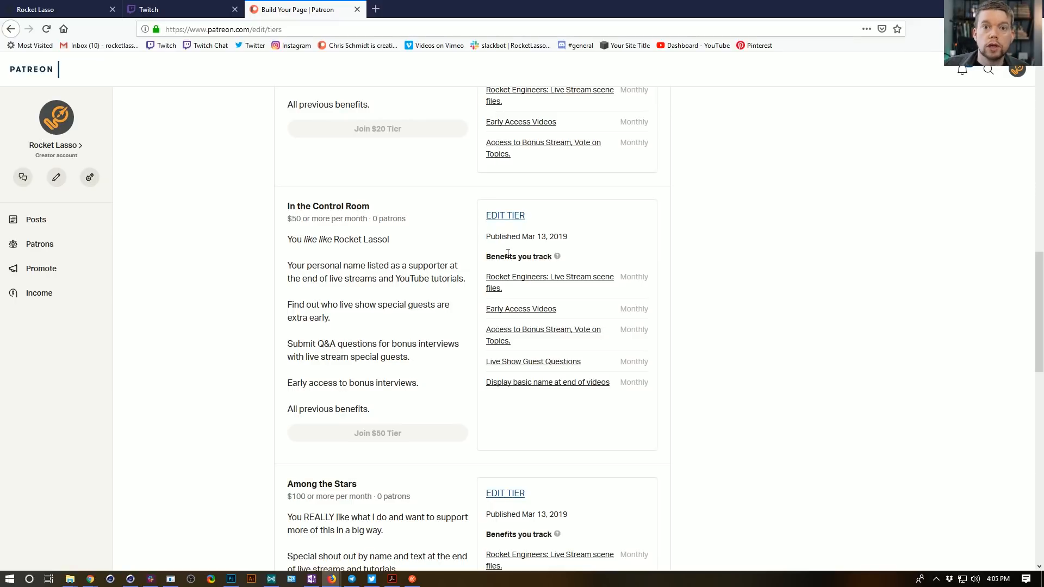
{"action": "scroll", "coordinate": [422, 300], "scroll_direction": "down", "scroll_amount": 4}
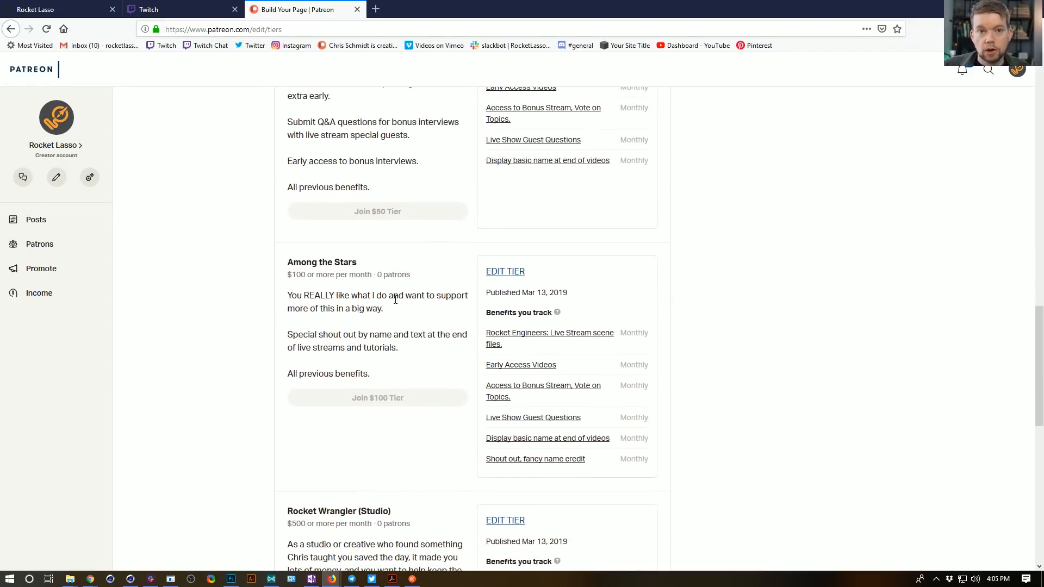
{"action": "scroll", "coordinate": [450, 287], "scroll_direction": "up", "scroll_amount": 2}
{"action": "scroll", "coordinate": [449, 287], "scroll_direction": "down", "scroll_amount": 1}
{"action": "scroll", "coordinate": [440, 290], "scroll_direction": "down", "scroll_amount": 1}
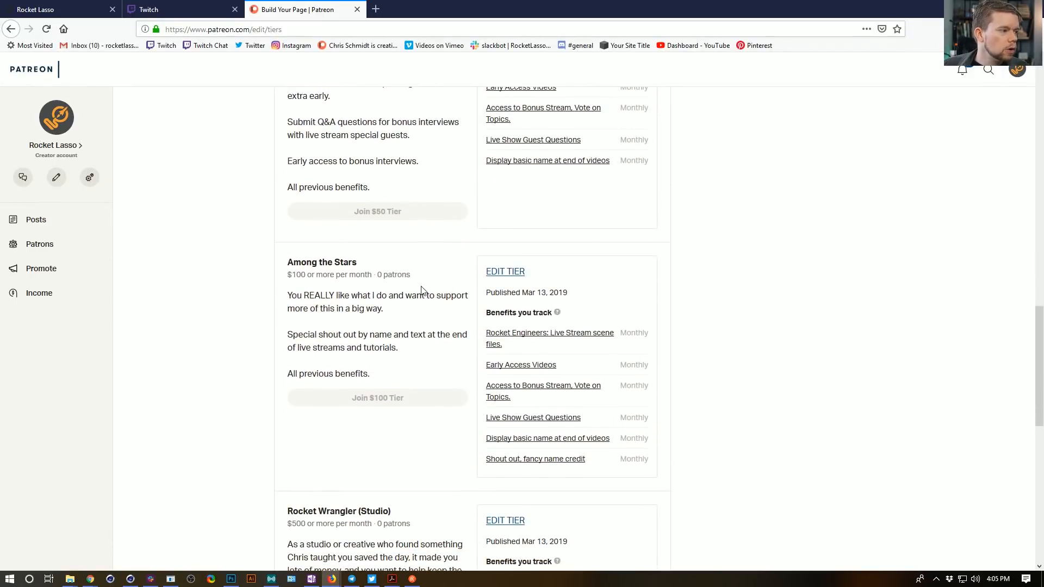
{"action": "scroll", "coordinate": [422, 289], "scroll_direction": "up", "scroll_amount": 3}
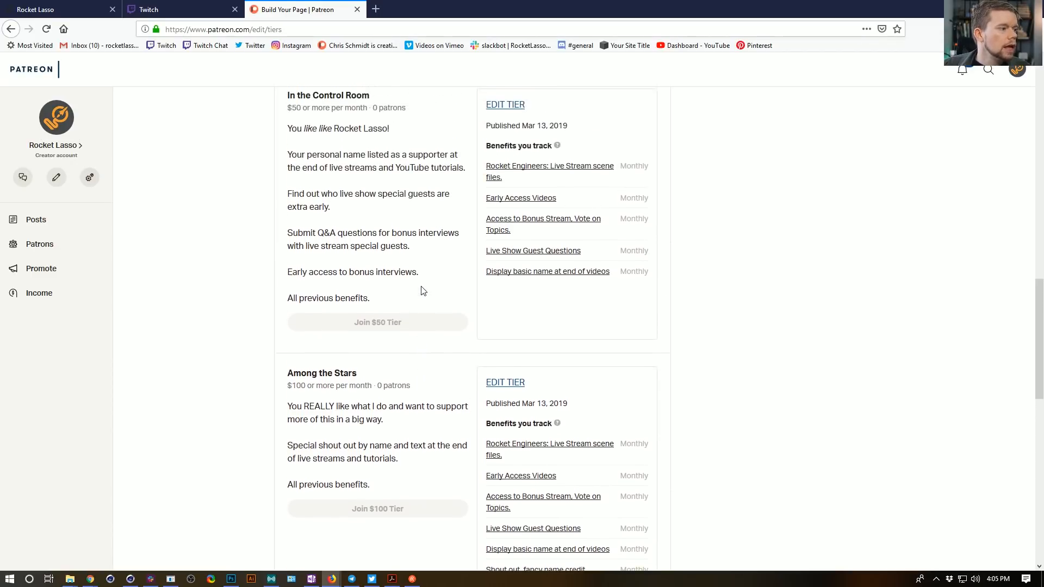
{"action": "scroll", "coordinate": [413, 264], "scroll_direction": "down", "scroll_amount": 4}
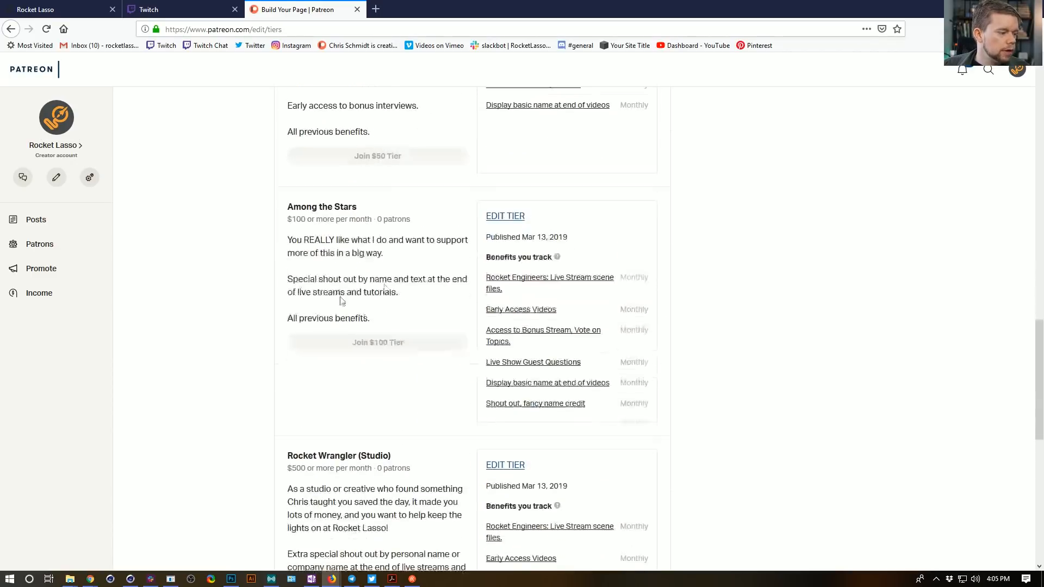
{"action": "scroll", "coordinate": [413, 265], "scroll_direction": "down", "scroll_amount": 3}
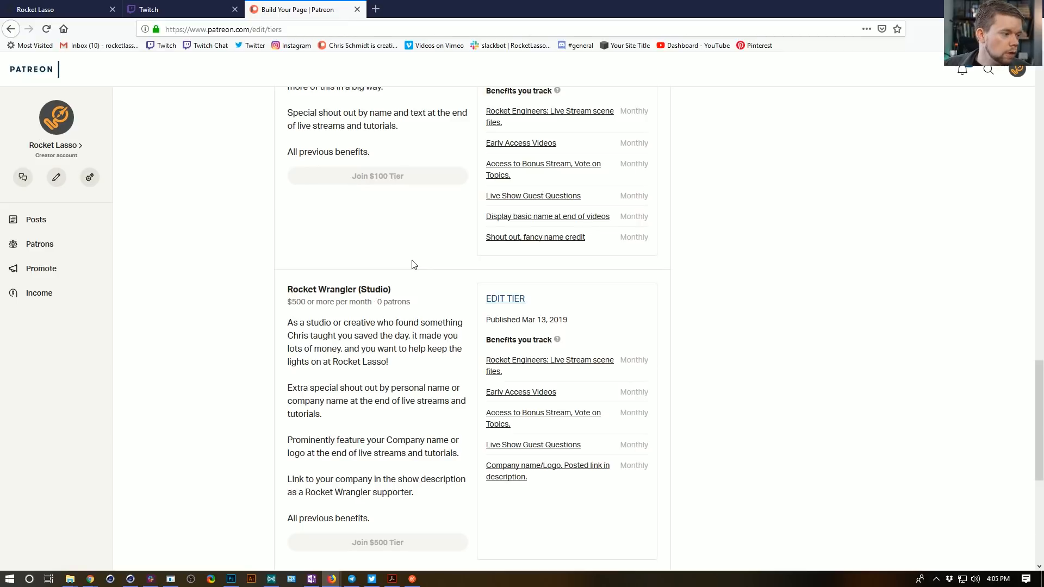
{"action": "scroll", "coordinate": [413, 264], "scroll_direction": "down", "scroll_amount": 2}
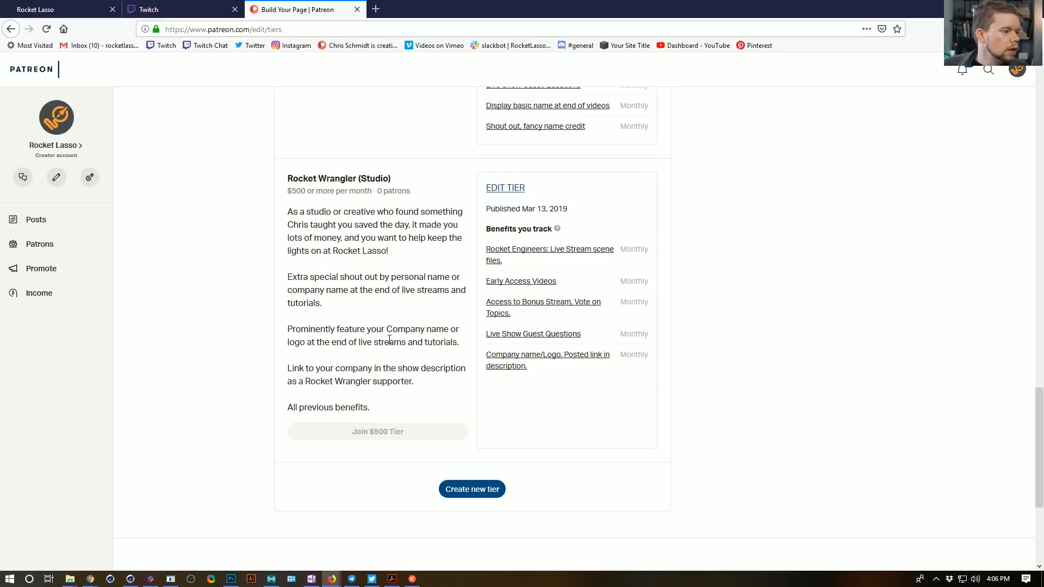
{"action": "scroll", "coordinate": [411, 293], "scroll_direction": "up", "scroll_amount": 1}
{"action": "scroll", "coordinate": [411, 293], "scroll_direction": "up", "scroll_amount": 10}
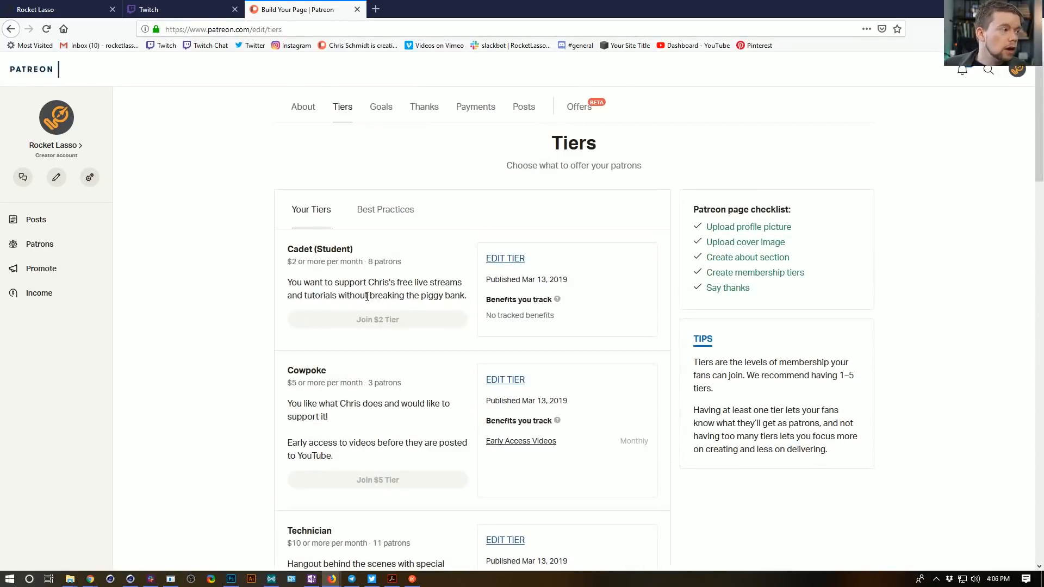
Switch to the Instagram post of the hourglass over moving rods, play its video to study the motion, and pause it.
{"action": "left_click", "coordinate": [82, 10]}
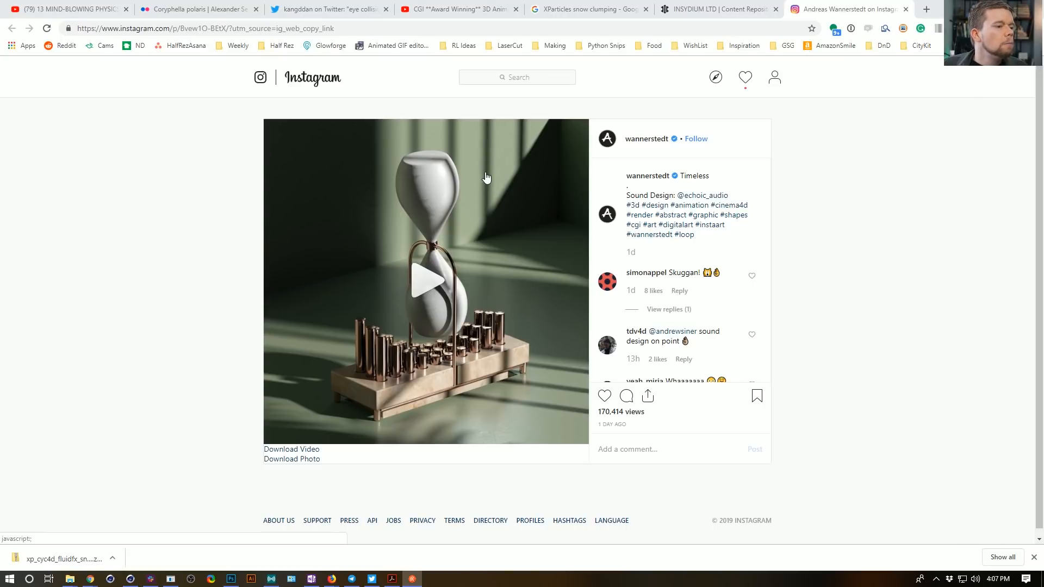
{"action": "left_click", "coordinate": [450, 271]}
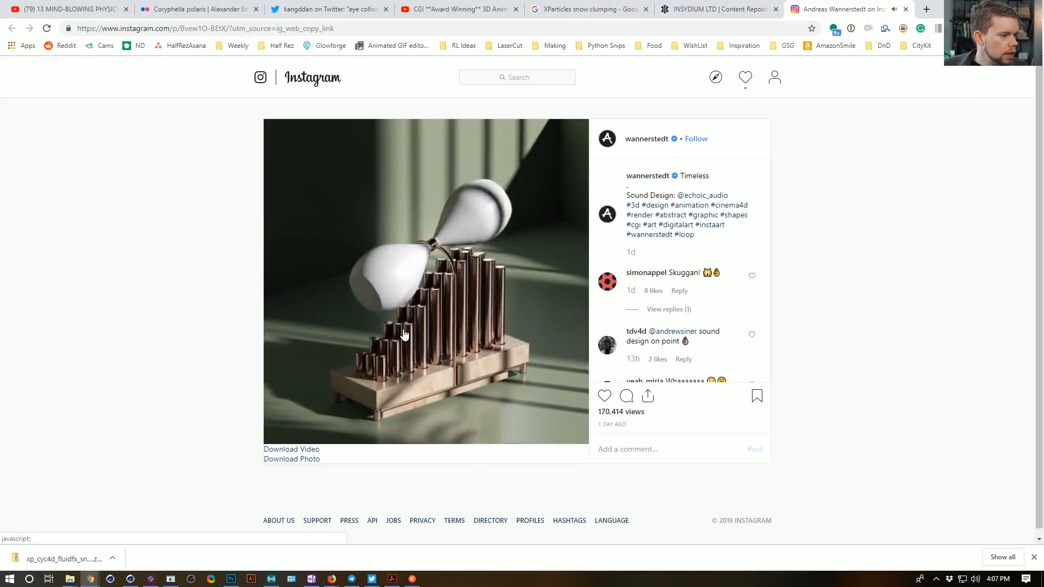
{"action": "left_click", "coordinate": [428, 280]}
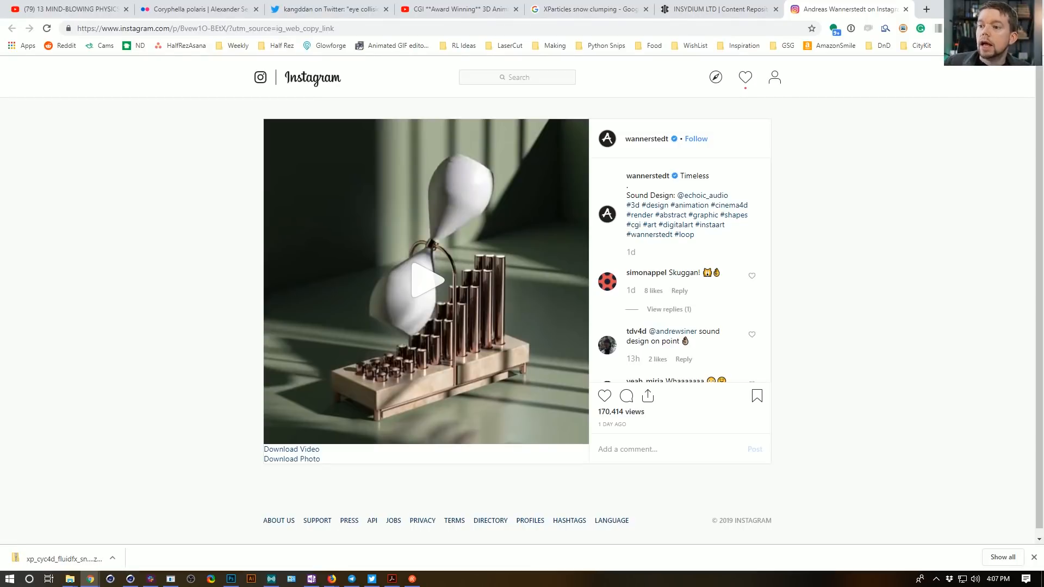
Switch to Cinema 4D, start a new project, and add a cube measuring 20 cm in X, 200 cm in Y and 20 cm in Z.
{"action": "key", "text": "alt+Tab"}
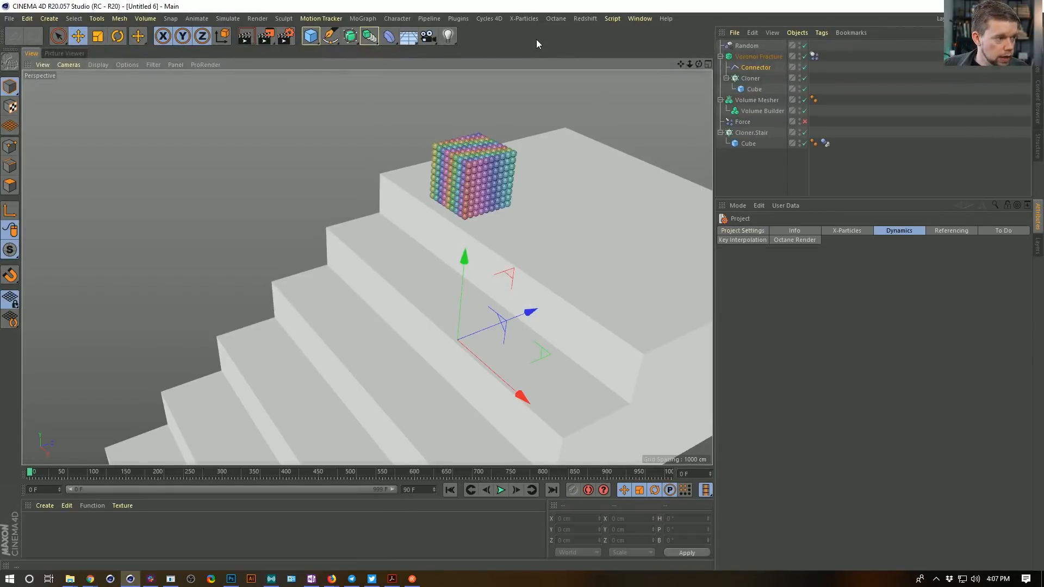
{"action": "key", "text": "ctrl+n"}
{"action": "left_click_drag", "start_coordinate": [311, 36], "coordinate": [405, 52]}
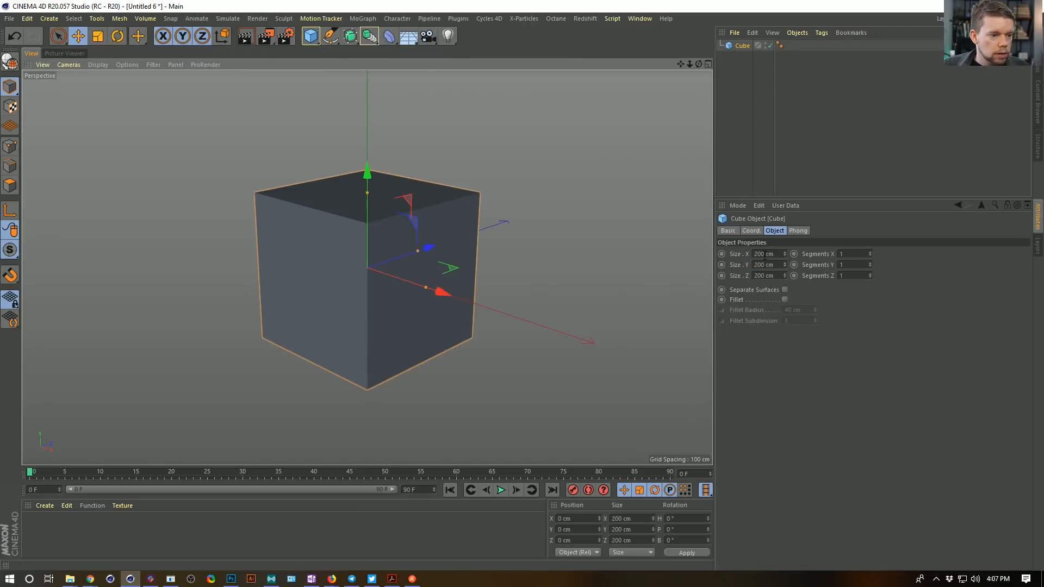
{"action": "left_click", "coordinate": [764, 255]}
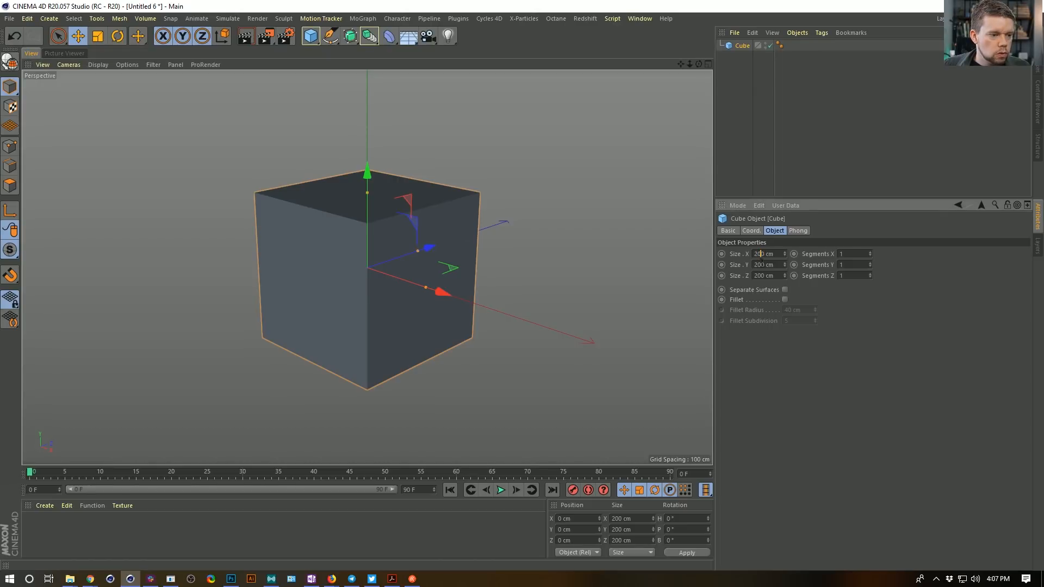
{"action": "key", "text": "BackSpace"}
{"action": "left_click", "coordinate": [776, 317]}
Add a MoGraph Cloner and make the cube its child.
{"action": "left_click", "coordinate": [373, 21]}
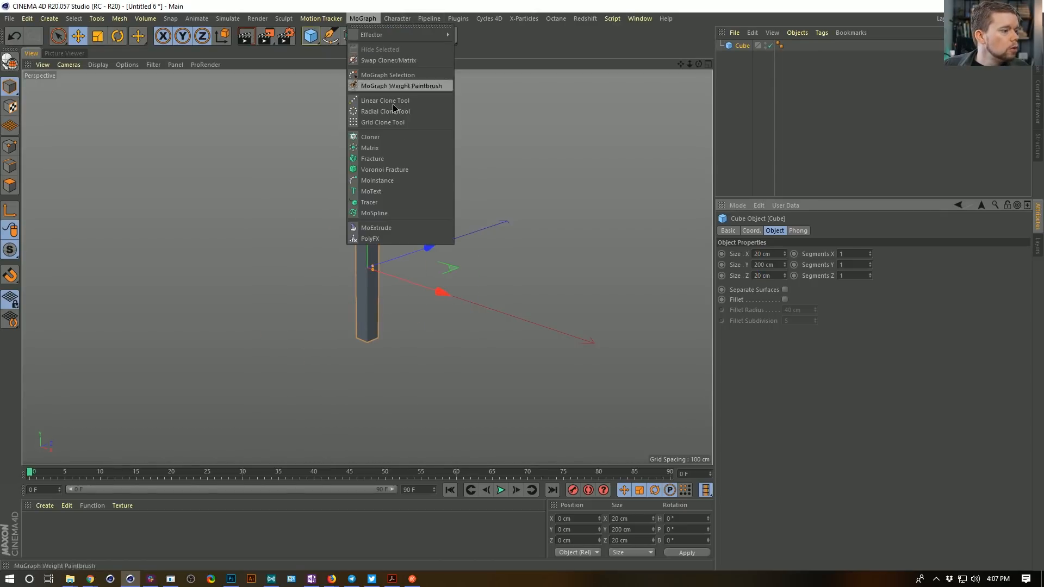
{"action": "left_click", "coordinate": [404, 138]}
{"action": "left_click_drag", "start_coordinate": [748, 57], "coordinate": [741, 50]}
Set the Cloner's mode to Honeycomb Array with the orientation Y (XZ).
{"action": "left_click", "coordinate": [743, 47]}
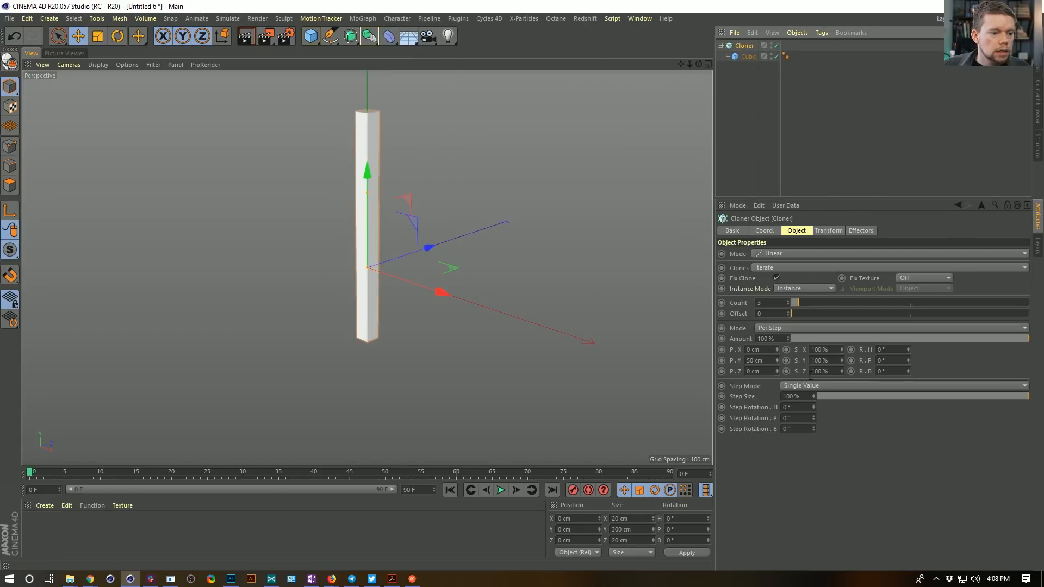
{"action": "left_click", "coordinate": [785, 253]}
{"action": "left_click", "coordinate": [787, 309]}
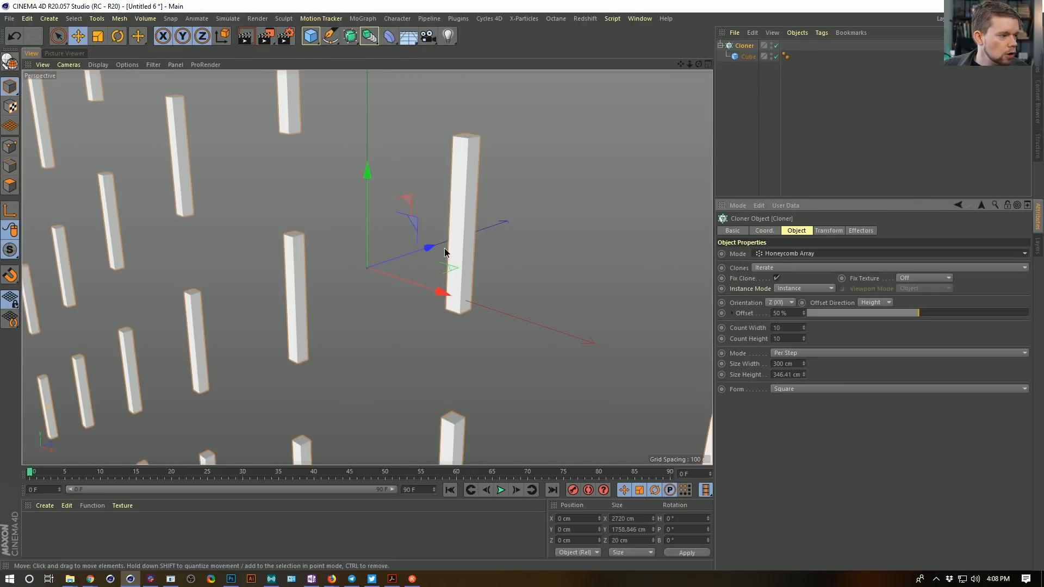
{"action": "left_click", "coordinate": [790, 303]}
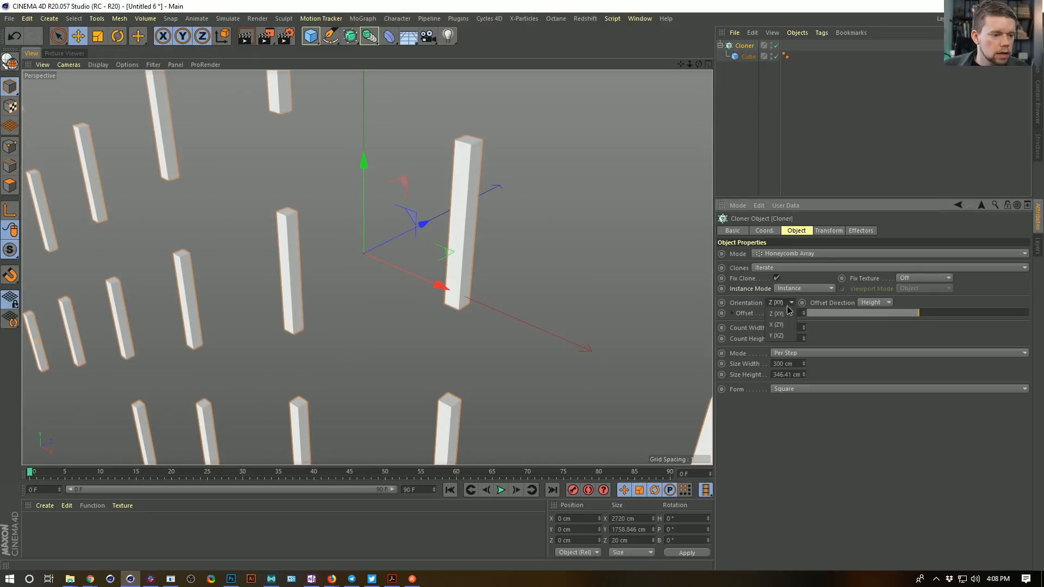
{"action": "left_click", "coordinate": [777, 336]}
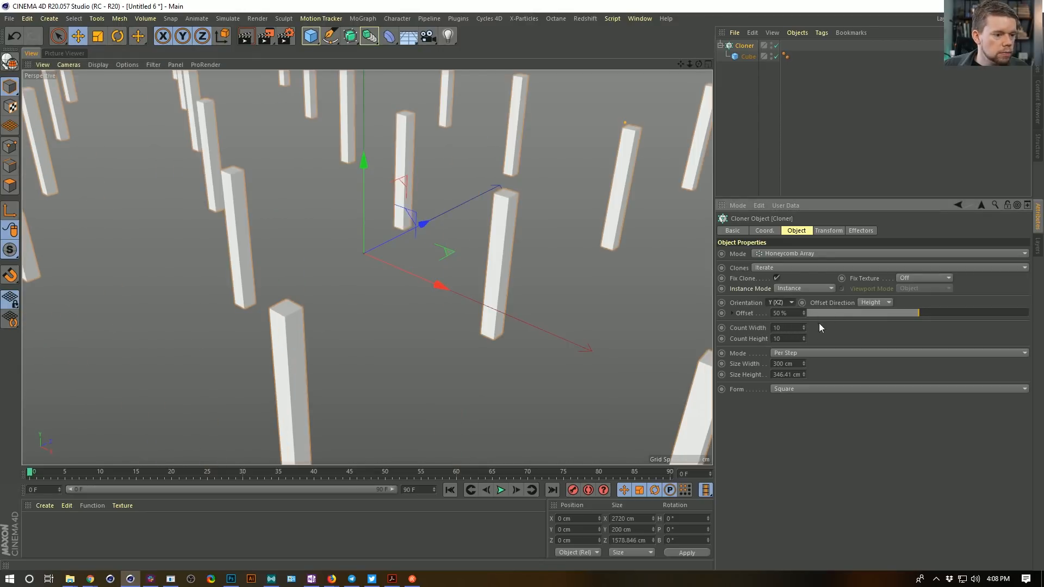
Tighten the honeycomb spacing to a size width of 30 cm and a size height of 34.41 cm.
{"action": "left_click", "coordinate": [783, 364]}
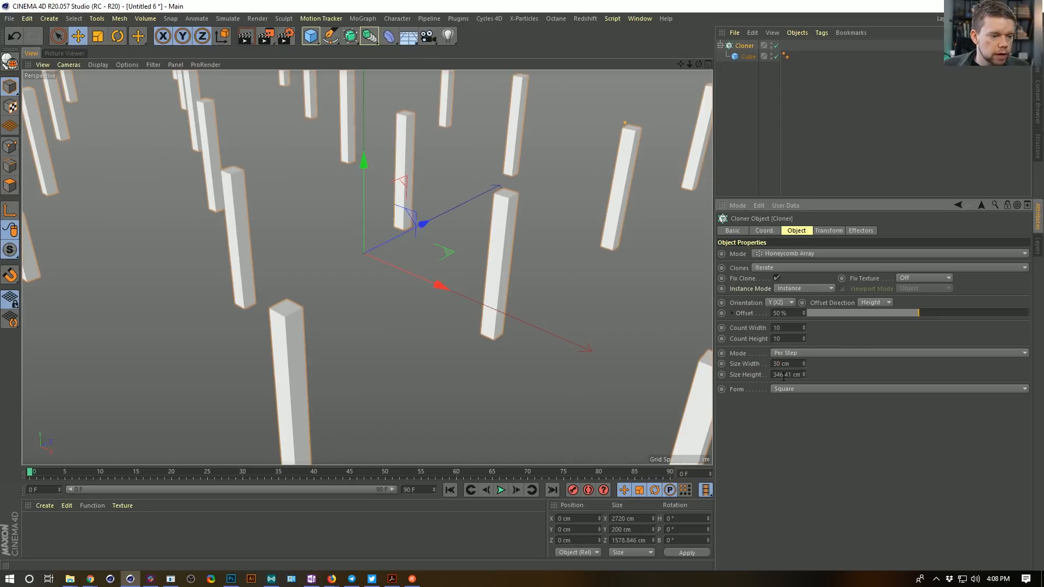
{"action": "key", "text": "BackSpace"}
{"action": "key", "text": "Return"}
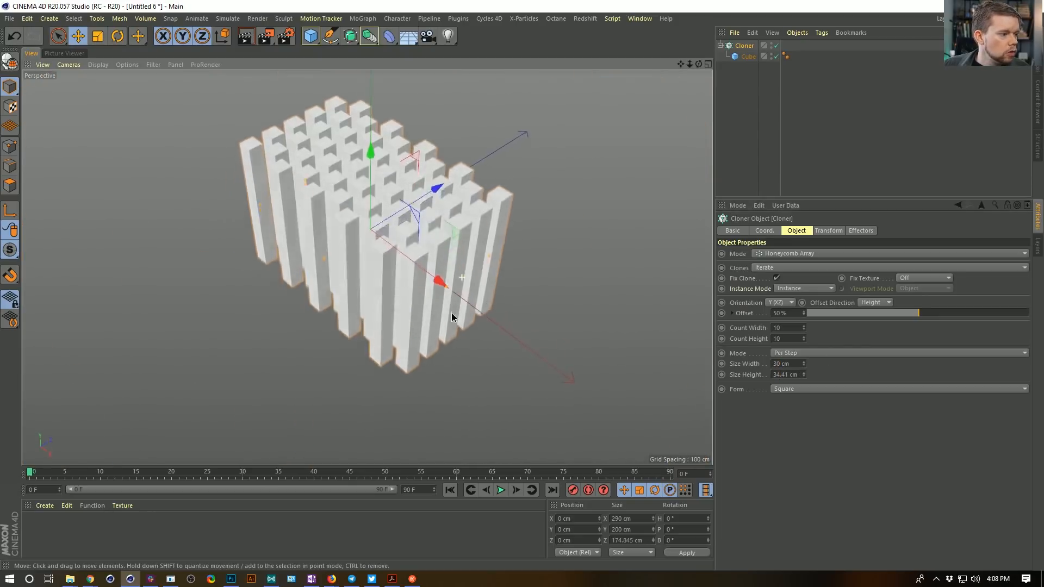
Increase the Cloner's honeycomb width count to 31.
{"action": "double_click", "coordinate": [805, 325]}
{"action": "left_click_drag", "start_coordinate": [805, 328], "coordinate": [804, 325]}
{"action": "mouse_move", "coordinate": [677, 328]}
{"action": "left_mouse_down", "text": "alt"}
{"action": "mouse_move", "coordinate": [662, 296]}
{"action": "mouse_move", "coordinate": [668, 253]}
{"action": "mouse_move", "coordinate": [596, 292]}
{"action": "mouse_move", "coordinate": [625, 236]}
{"action": "mouse_move", "coordinate": [548, 260]}
{"action": "mouse_move", "coordinate": [588, 333]}
{"action": "mouse_move", "coordinate": [559, 254]}
{"action": "mouse_move", "coordinate": [569, 279]}
{"action": "mouse_move", "coordinate": [443, 267]}
{"action": "mouse_move", "coordinate": [459, 268]}
{"action": "mouse_move", "coordinate": [457, 288]}
{"action": "mouse_move", "coordinate": [457, 244]}
{"action": "left_mouse_up", "text": "alt"}
Group the cube under a null inside the Cloner and raise the cube 100 cm in Y within it.
{"action": "left_click", "coordinate": [746, 56]}
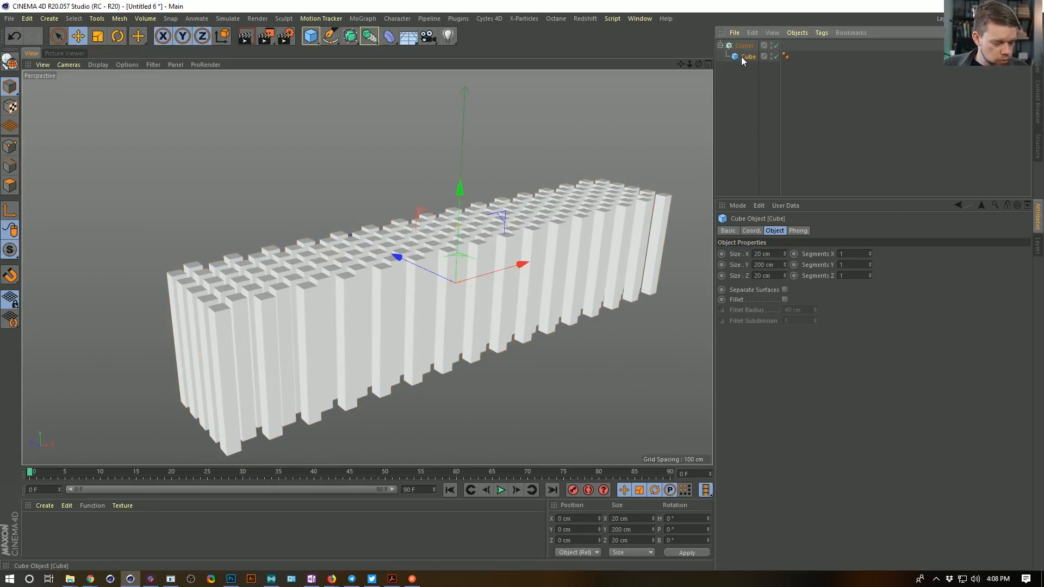
{"action": "key", "text": "alt+g"}
{"action": "left_click", "coordinate": [726, 57]}
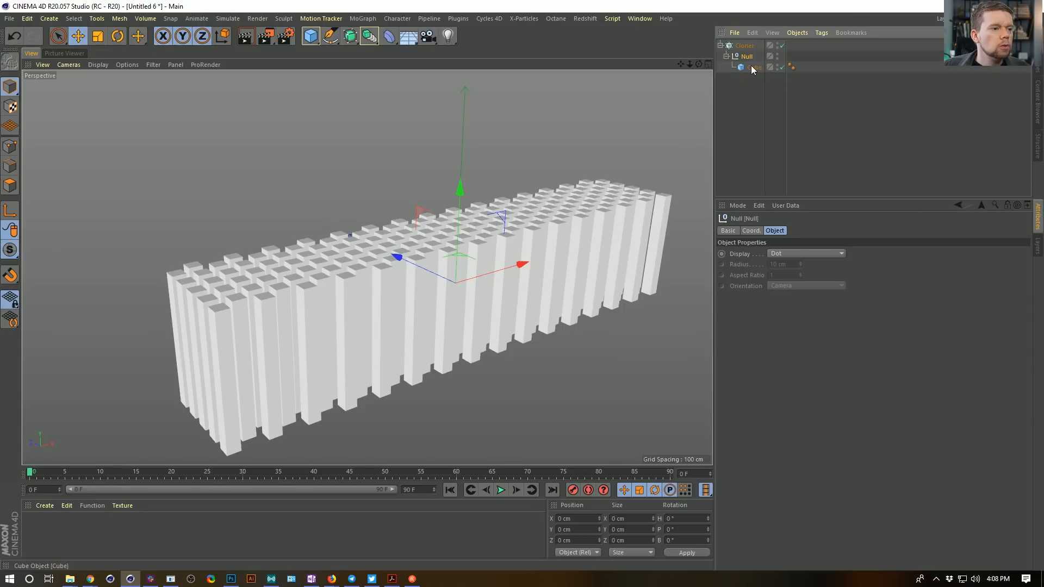
{"action": "left_click", "coordinate": [750, 67]}
{"action": "left_click_drag", "start_coordinate": [465, 189], "coordinate": [468, 130]}
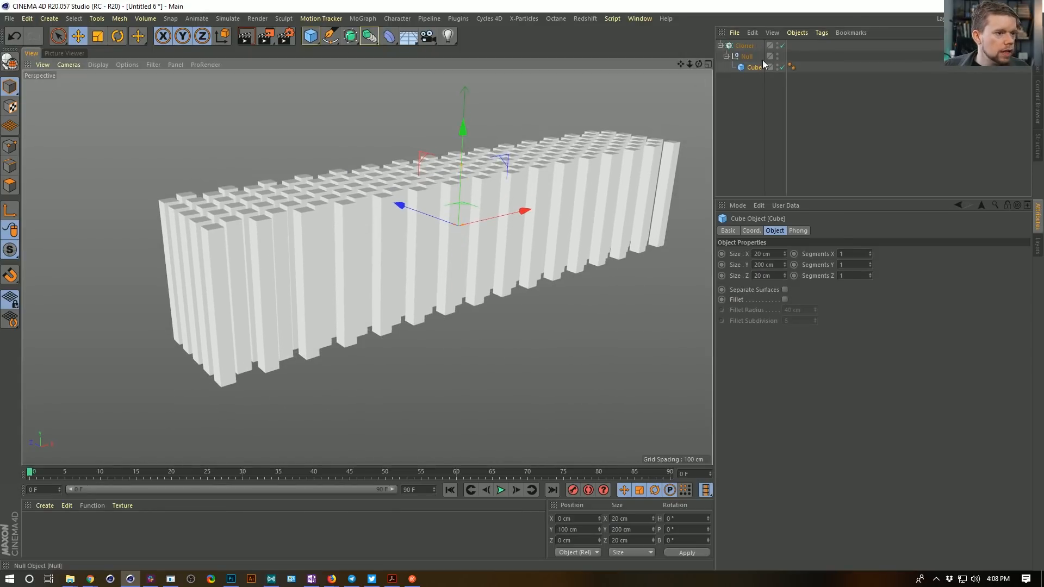
Disable the Cloner temporarily to check the null's axis against the base of the single cube, and enable it again.
{"action": "left_click", "coordinate": [781, 46]}
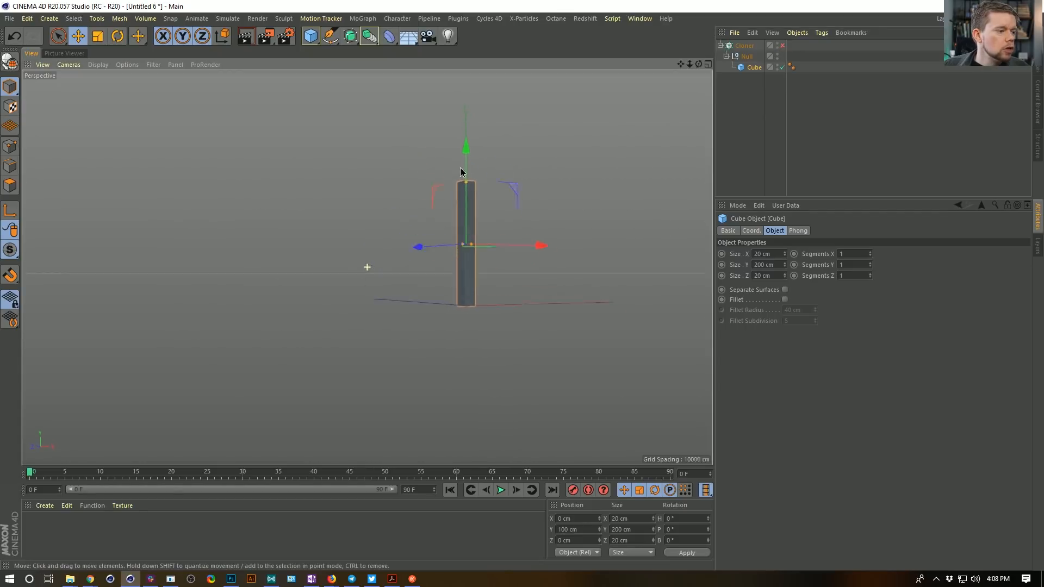
{"action": "left_click", "coordinate": [747, 56]}
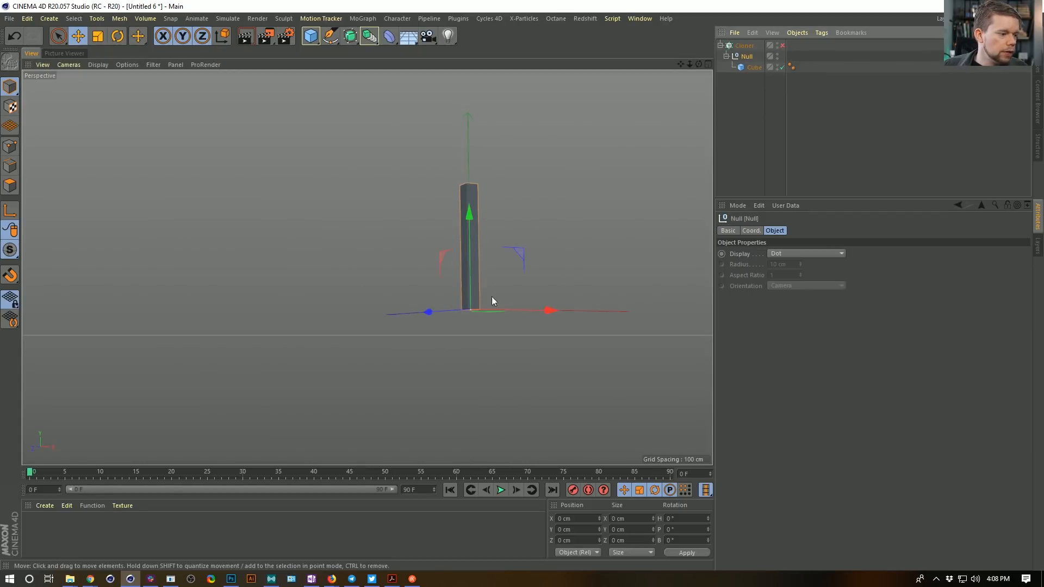
{"action": "left_click", "coordinate": [782, 45]}
{"action": "left_click_drag", "start_coordinate": [437, 218], "coordinate": [478, 296], "text": "alt"}
{"action": "right_click_drag", "start_coordinate": [478, 297], "coordinate": [512, 236], "text": "alt"}
{"action": "middle_click_drag", "start_coordinate": [513, 237], "coordinate": [492, 276], "text": "alt"}
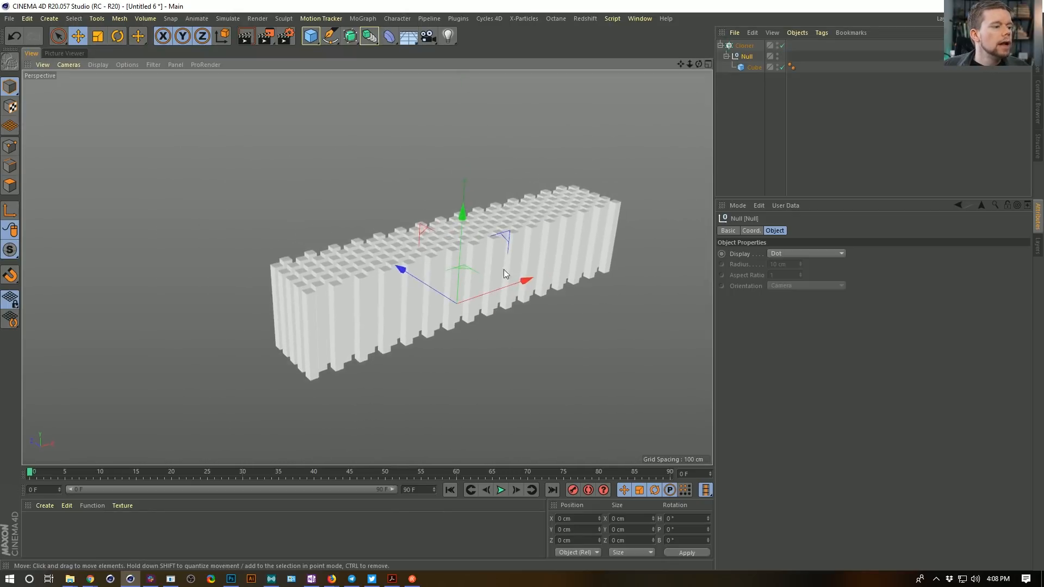
Scale the null and its cube up uniformly until the cube is about 473 cm tall.
{"action": "left_click", "coordinate": [751, 66]}
{"action": "key", "text": "t"}
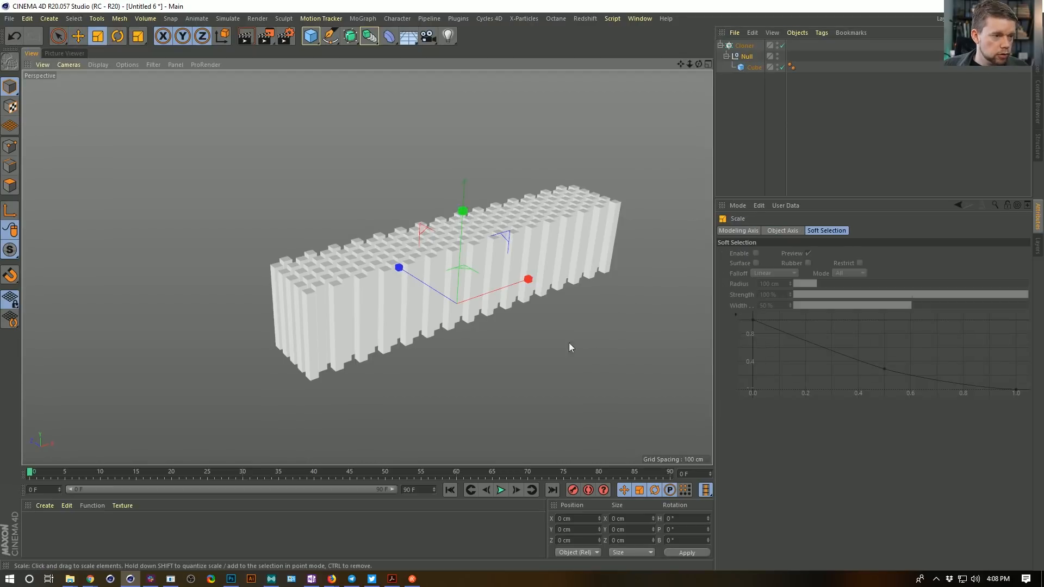
{"action": "left_click_drag", "start_coordinate": [489, 319], "coordinate": [928, 244]}
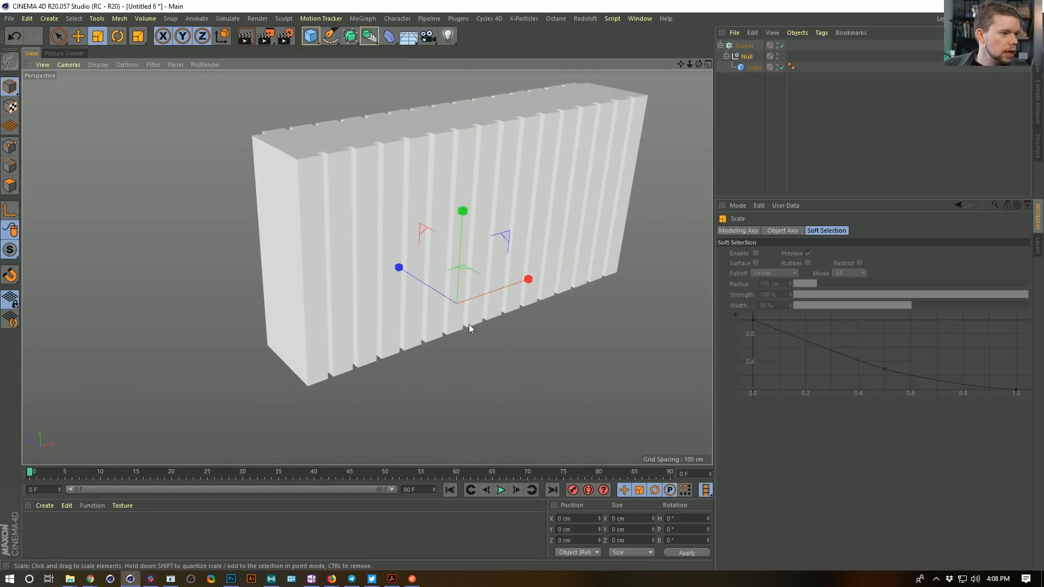
Set the cube's X and Z sizes to 22 cm so the tall rods are thin again.
{"action": "left_click", "coordinate": [754, 67]}
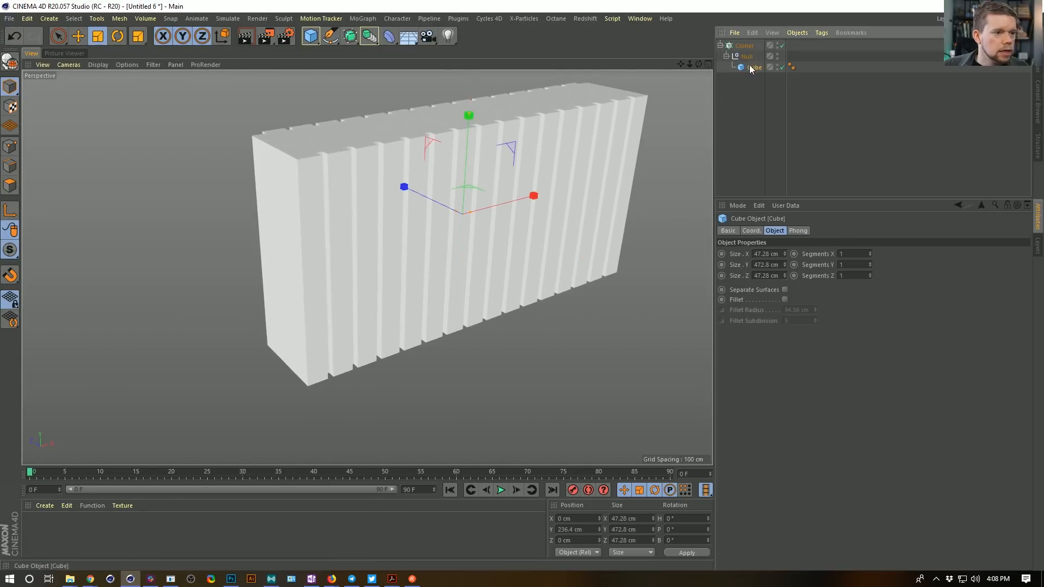
{"action": "type", "text": "22"}
{"action": "key", "text": "Return"}
{"action": "double_click", "coordinate": [768, 276]}
{"action": "type", "text": "22"}
{"action": "key", "text": "Return"}
{"action": "left_click_drag", "start_coordinate": [465, 177], "coordinate": [424, 267], "text": "alt"}
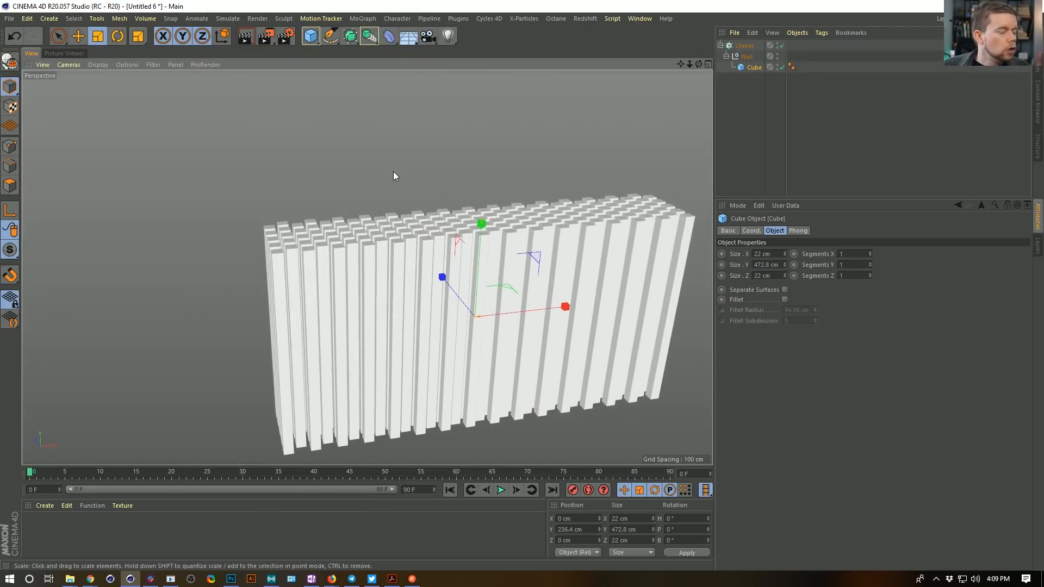
{"action": "left_click", "coordinate": [746, 46]}
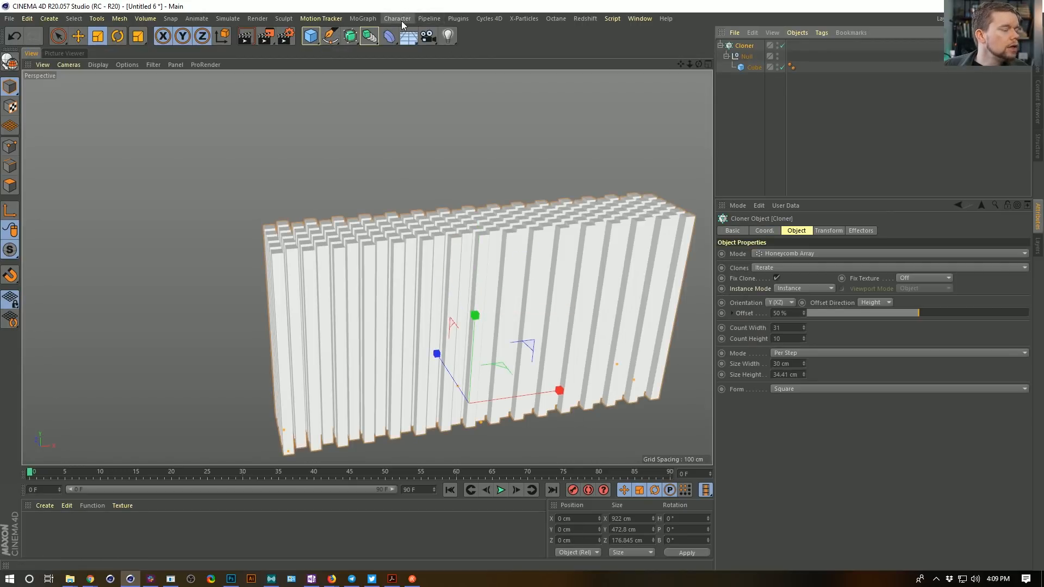
{"action": "left_click", "coordinate": [312, 42]}
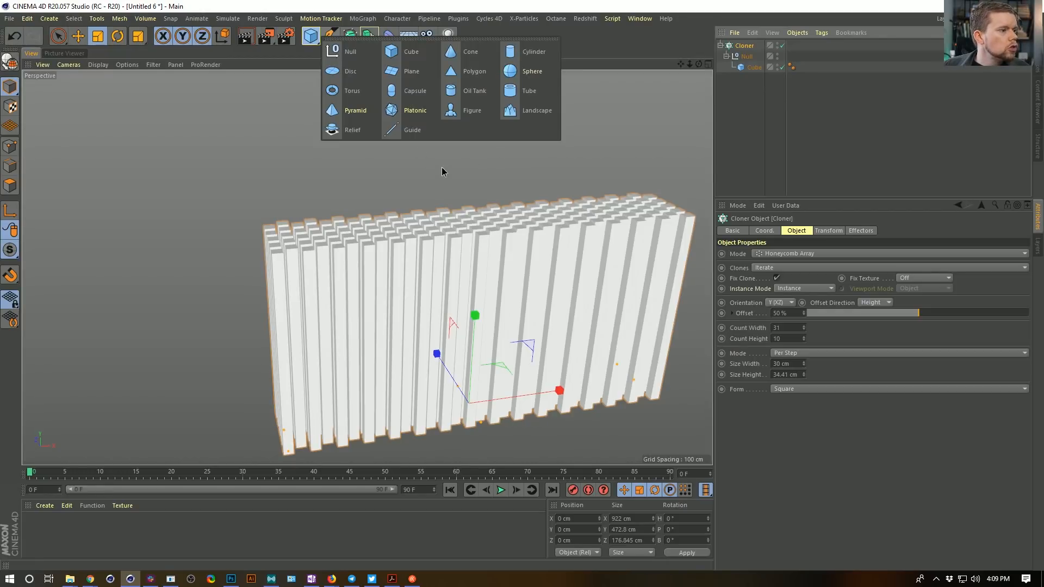
{"action": "left_click", "coordinate": [356, 36]}
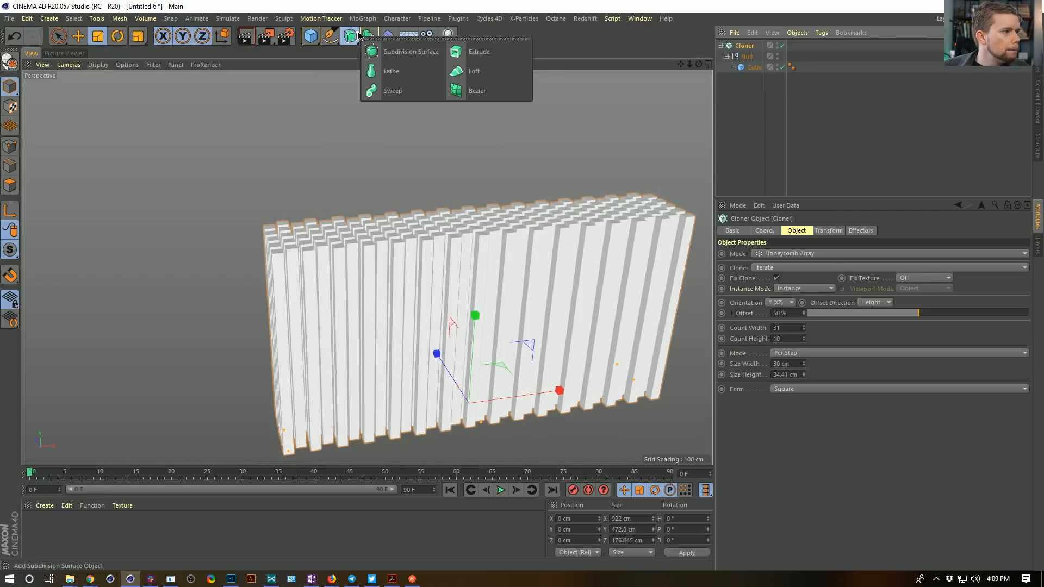
{"action": "left_click", "coordinate": [334, 1]}
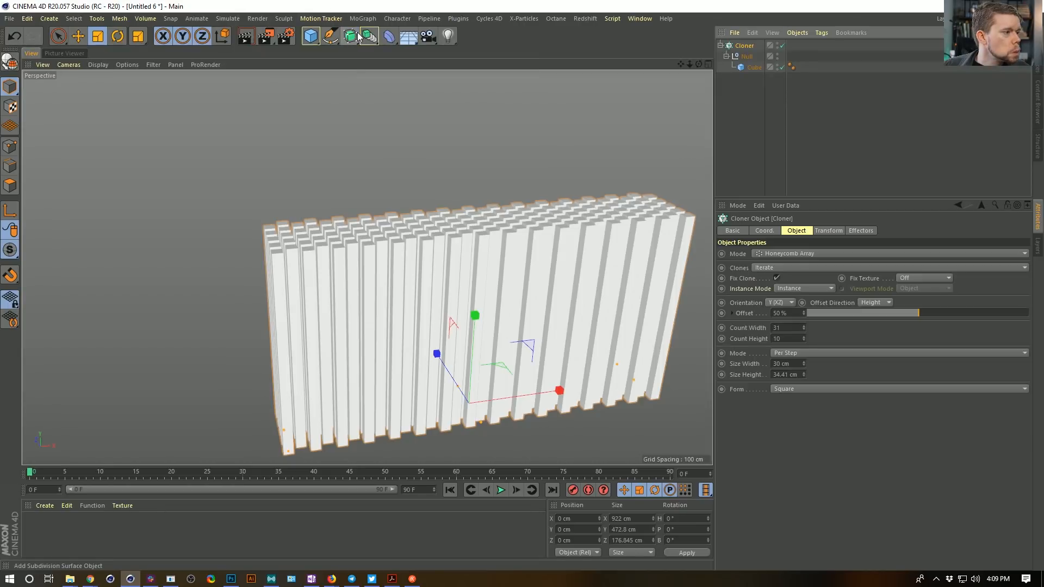
{"action": "left_click", "coordinate": [330, 36]}
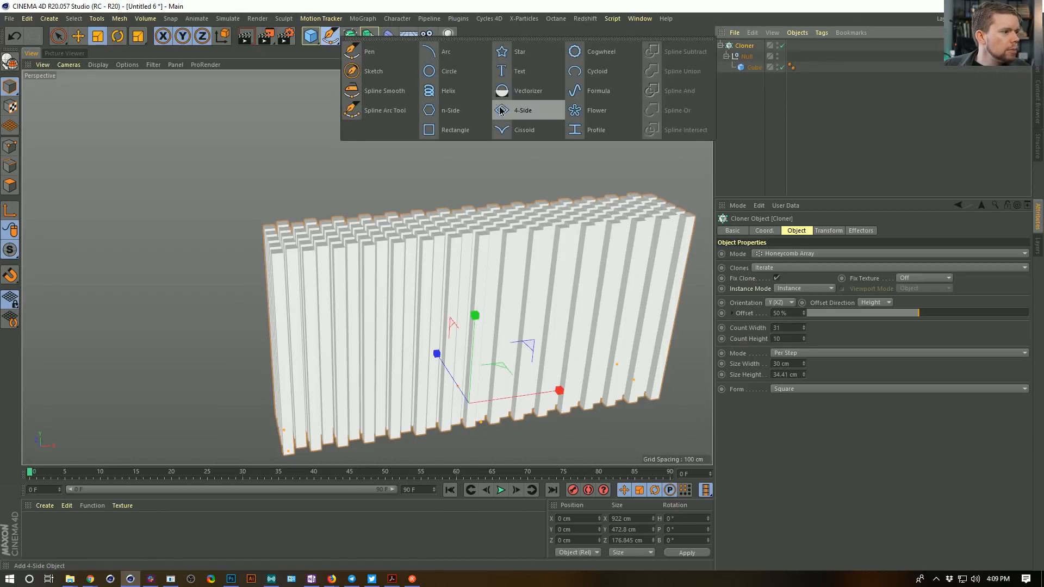
Add a MoGraph MoText object and move it up to about 587 cm in Y, above the bed of rods.
{"action": "left_click", "coordinate": [362, 18]}
{"action": "left_click", "coordinate": [380, 193]}
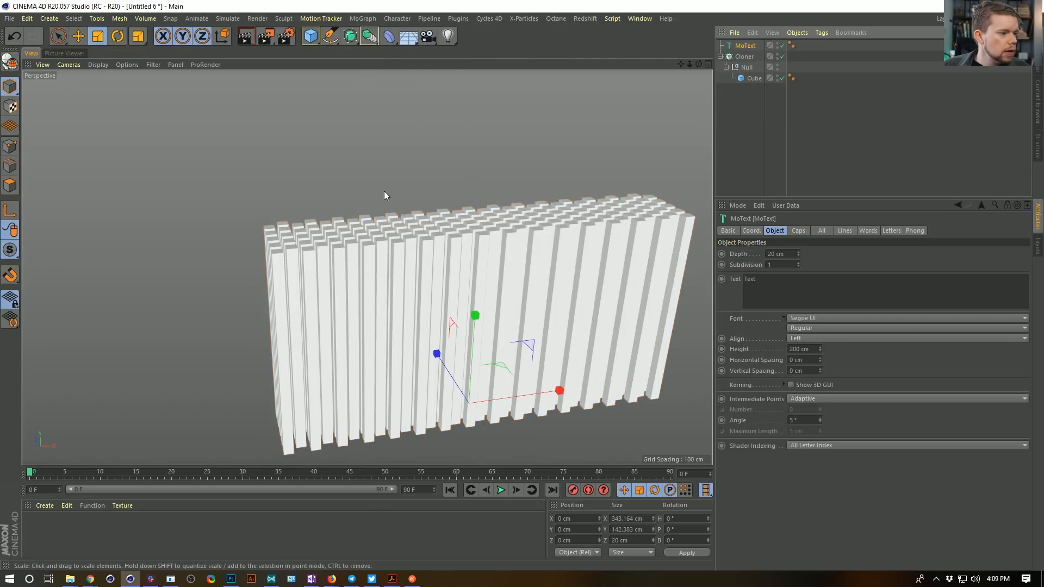
{"action": "key", "text": "e"}
{"action": "left_click_drag", "start_coordinate": [475, 316], "coordinate": [491, 81]}
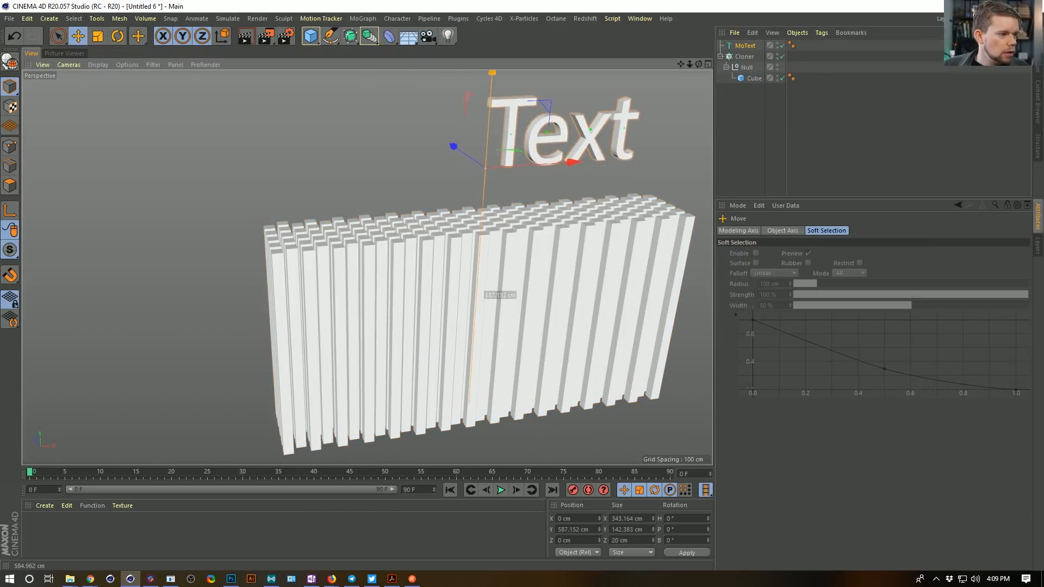
Set the MoText's font to Futura PT Book.
{"action": "left_click", "coordinate": [741, 46]}
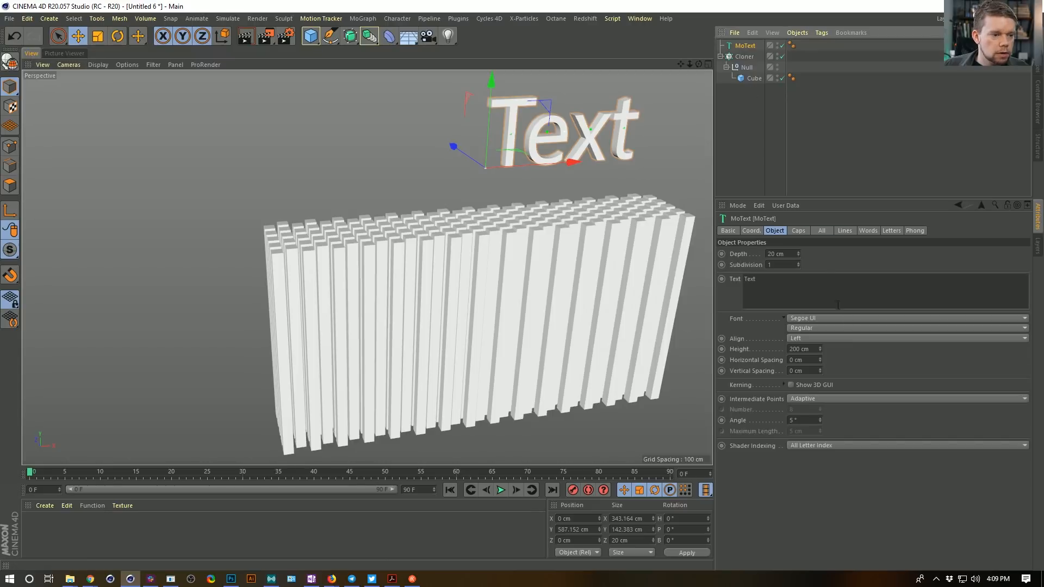
{"action": "left_click", "coordinate": [1018, 318]}
{"action": "scroll", "coordinate": [892, 348], "scroll_direction": "up", "scroll_amount": 5}
{"action": "scroll", "coordinate": [889, 355], "scroll_direction": "up", "scroll_amount": 15}
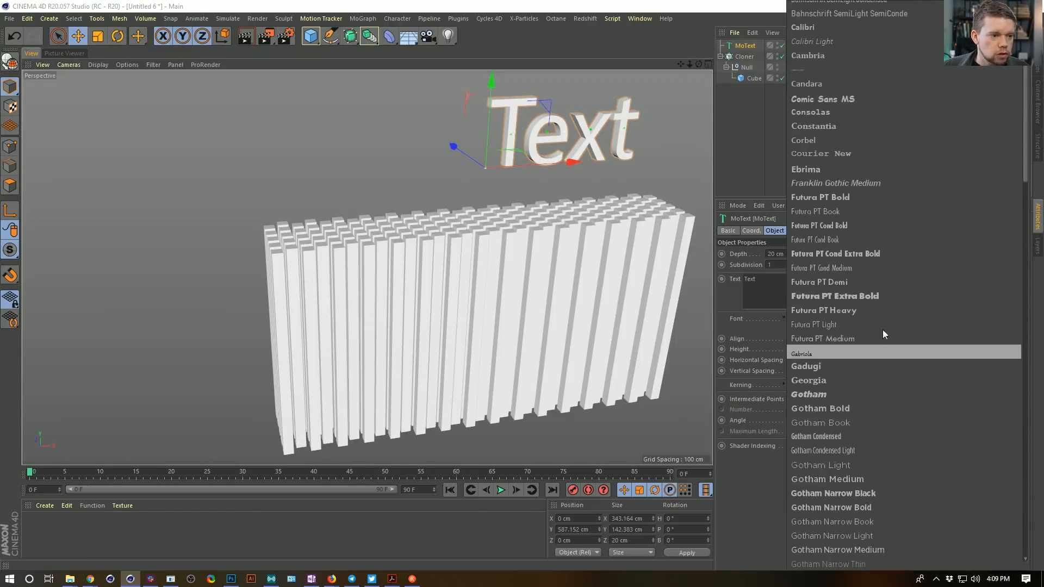
{"action": "left_click", "coordinate": [843, 196]}
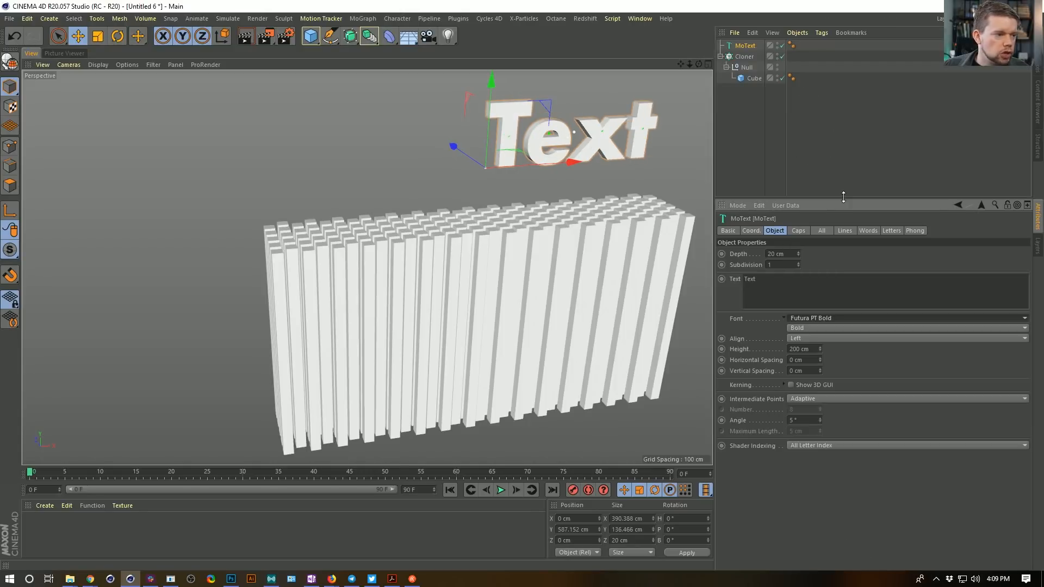
{"action": "left_click", "coordinate": [857, 318]}
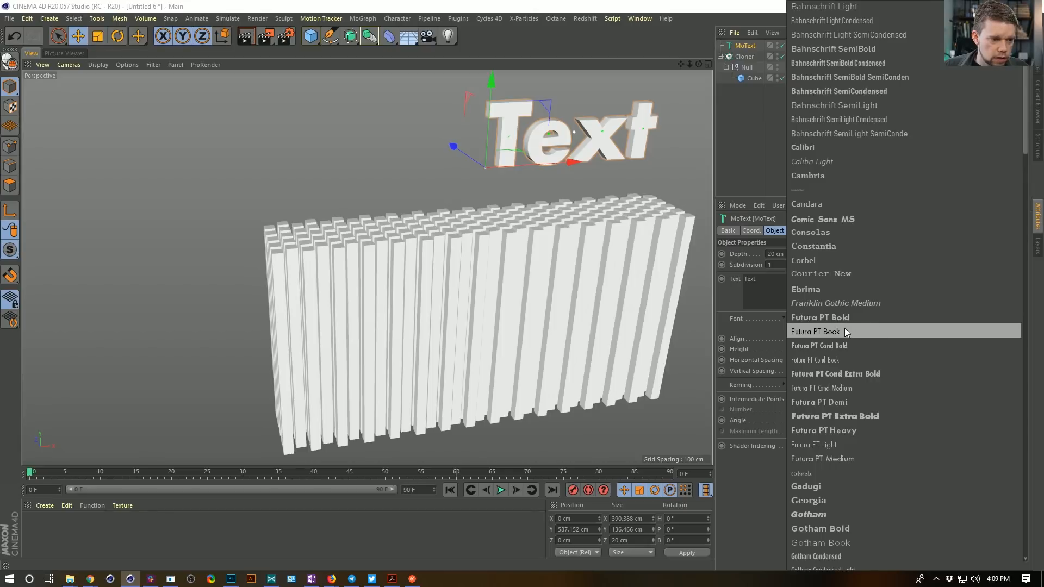
{"action": "left_click", "coordinate": [844, 331]}
Replace the MoText's default wording with "Rocket Lasso".
{"action": "left_click_drag", "start_coordinate": [596, 237], "coordinate": [593, 194], "text": "alt"}
{"action": "left_click_drag", "start_coordinate": [773, 284], "coordinate": [616, 238]}
{"action": "type", "text": "RO"}
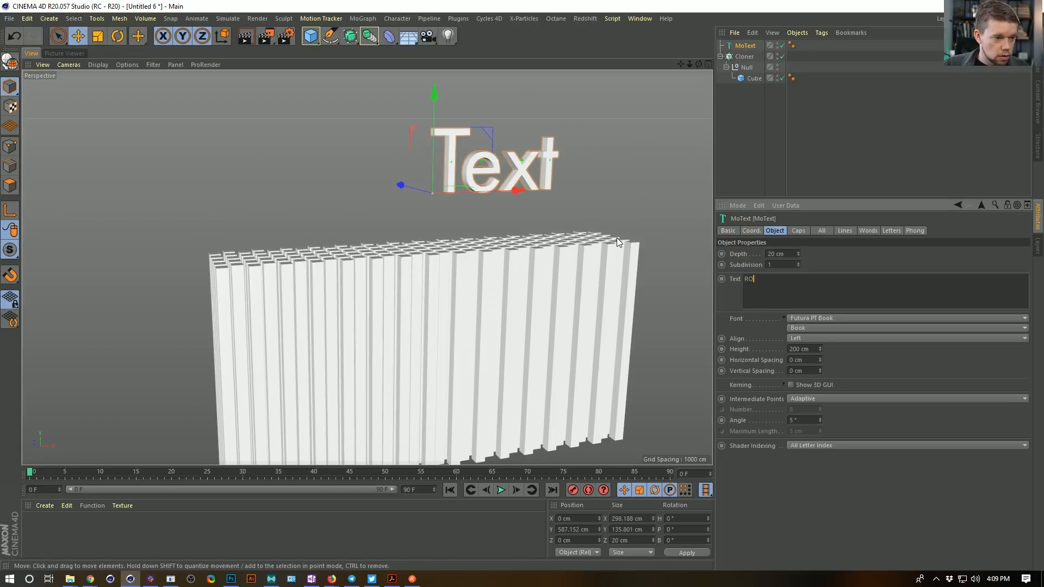
{"action": "key", "text": "BackSpace"}
{"action": "key", "text": "BackSpace"}
{"action": "type", "text": "Roc"}
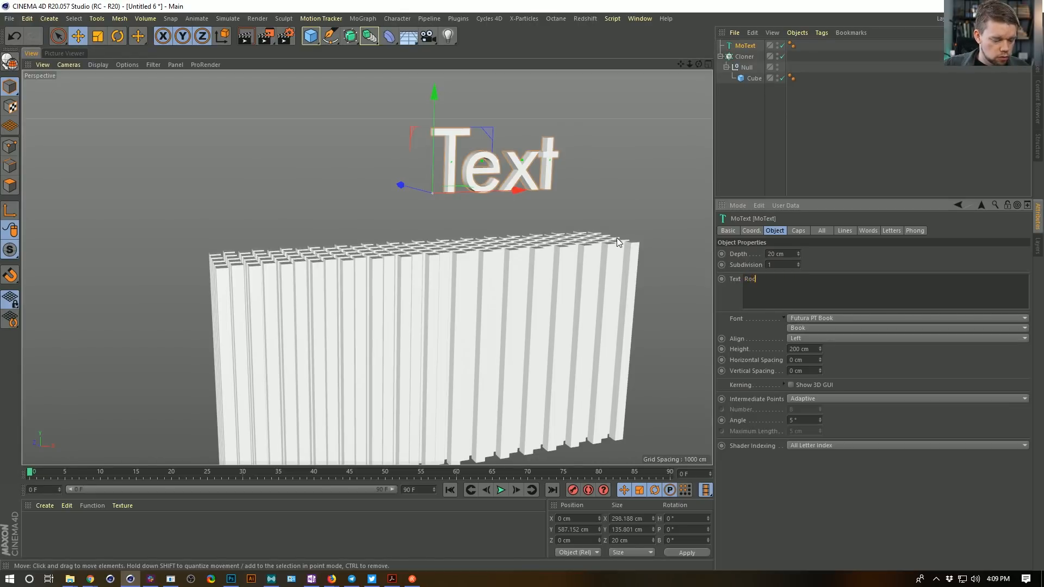
{"action": "type", "text": "ket Lasso"}
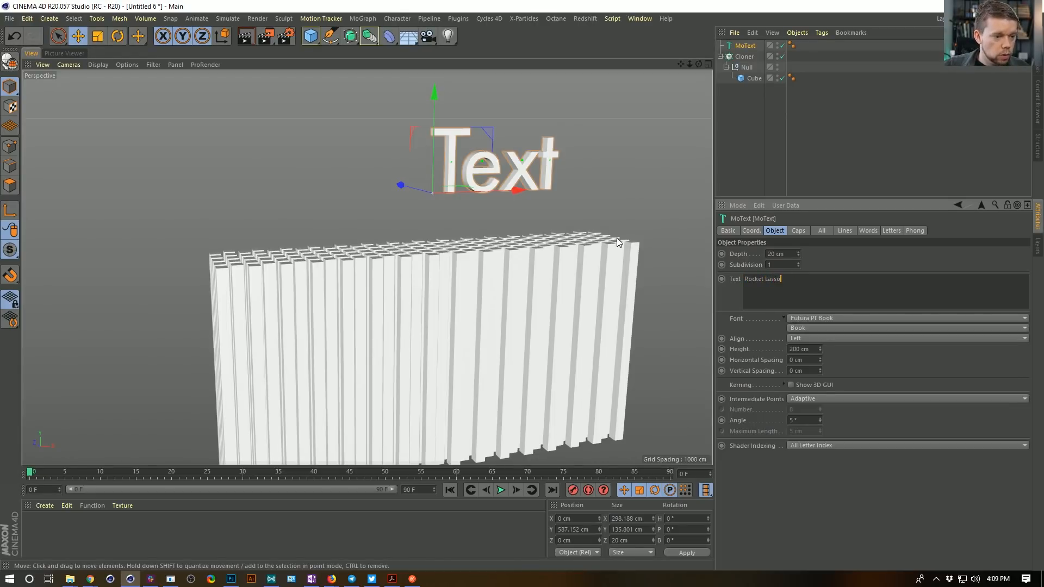
Set the MoText object's text to "Rocket Lasso".
{"action": "left_click", "coordinate": [842, 253]}
{"action": "type", "text": "t"}
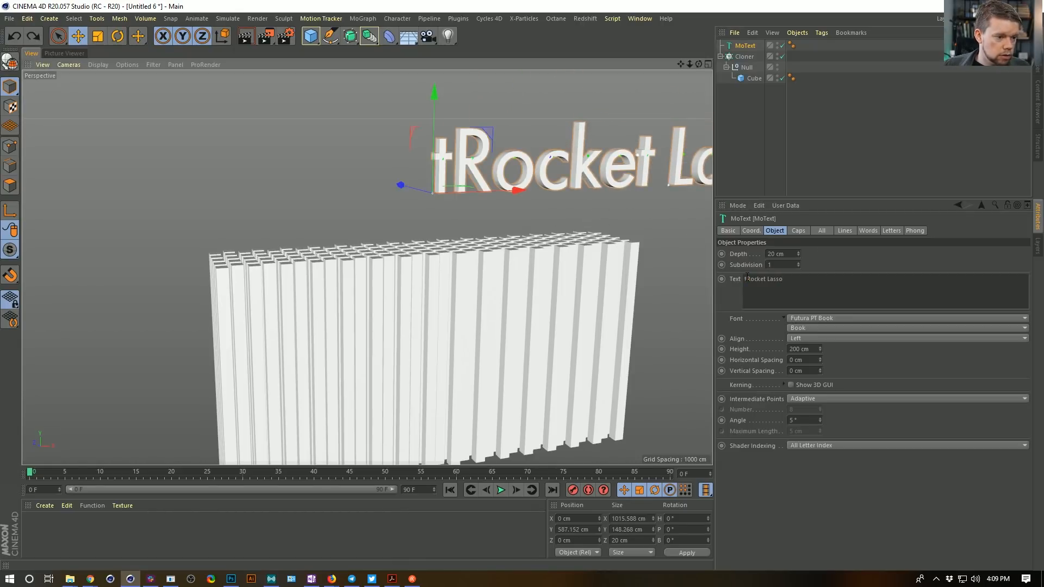
{"action": "key", "text": "BackSpace"}
Shift the text to about X -485 cm and scale it uniformly to a letter height of about 764 cm.
{"action": "left_click_drag", "start_coordinate": [524, 197], "coordinate": [761, 218]}
{"action": "key", "text": "t"}
{"action": "right_click_drag", "start_coordinate": [449, 245], "coordinate": [321, 263], "text": "alt"}
{"action": "middle_click_drag", "start_coordinate": [321, 263], "coordinate": [274, 273], "text": "alt"}
{"action": "middle_click_drag", "start_coordinate": [365, 318], "coordinate": [415, 310], "text": "alt"}
Lower the text beside the cloned bars to about Y 233 cm and move it in depth to about Z -46 cm.
{"action": "key", "text": "e"}
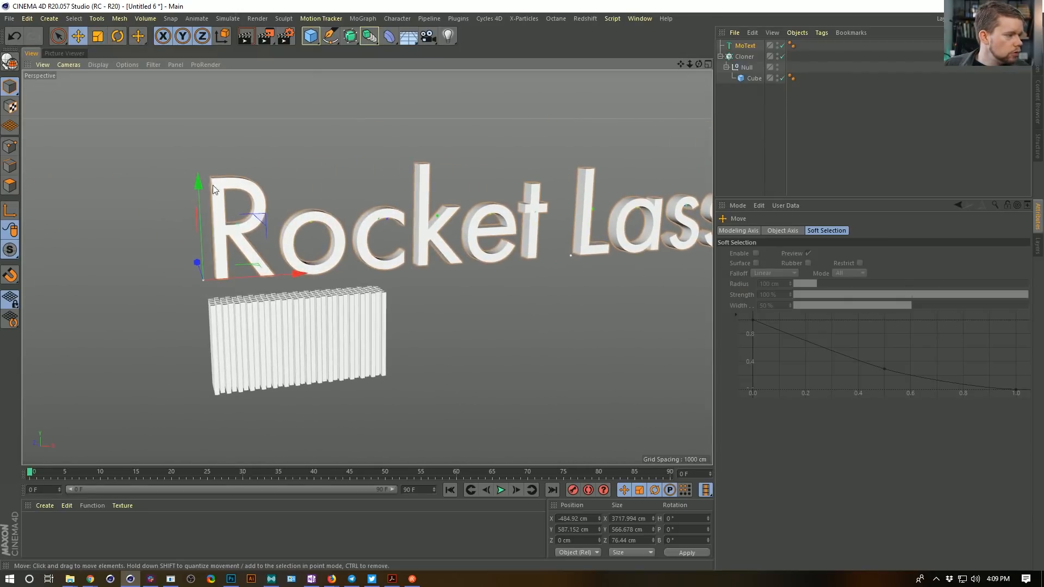
{"action": "left_click_drag", "start_coordinate": [199, 187], "coordinate": [202, 254]}
{"action": "left_click_drag", "start_coordinate": [321, 308], "coordinate": [454, 299], "text": "alt"}
{"action": "left_click_drag", "start_coordinate": [175, 362], "coordinate": [186, 360]}
{"action": "left_click_drag", "start_coordinate": [267, 342], "coordinate": [157, 333], "text": "alt"}
{"action": "middle_click_drag", "start_coordinate": [375, 333], "coordinate": [282, 244], "text": "alt"}
{"action": "left_click_drag", "start_coordinate": [282, 245], "coordinate": [325, 280], "text": "alt"}
{"action": "scroll", "coordinate": [324, 281], "scroll_direction": "down", "scroll_amount": 4}
{"action": "middle_click_drag", "start_coordinate": [327, 285], "coordinate": [311, 292], "text": "alt"}
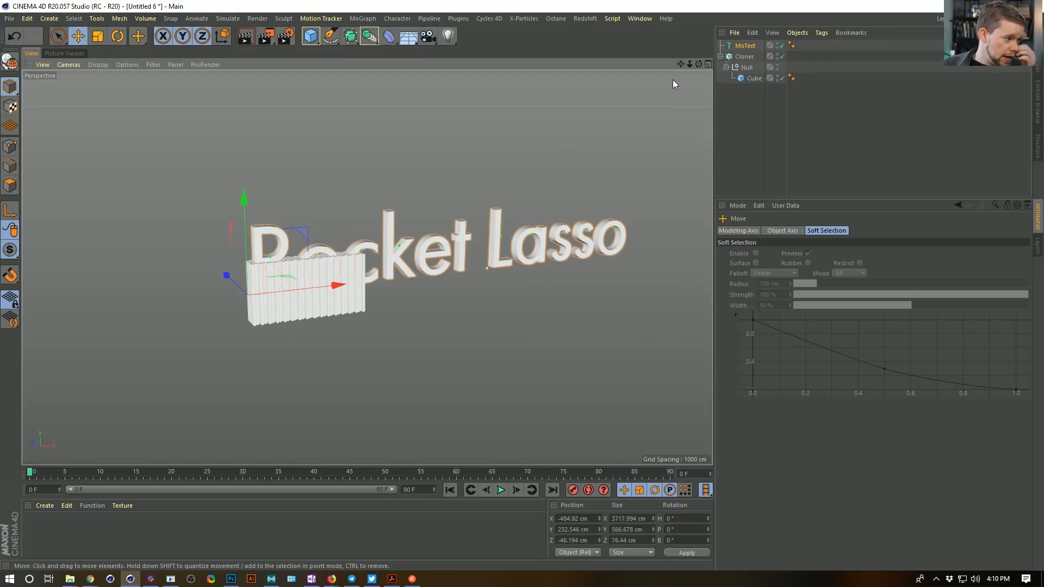
Group the MoText object under a new null.
{"action": "left_click", "coordinate": [747, 43]}
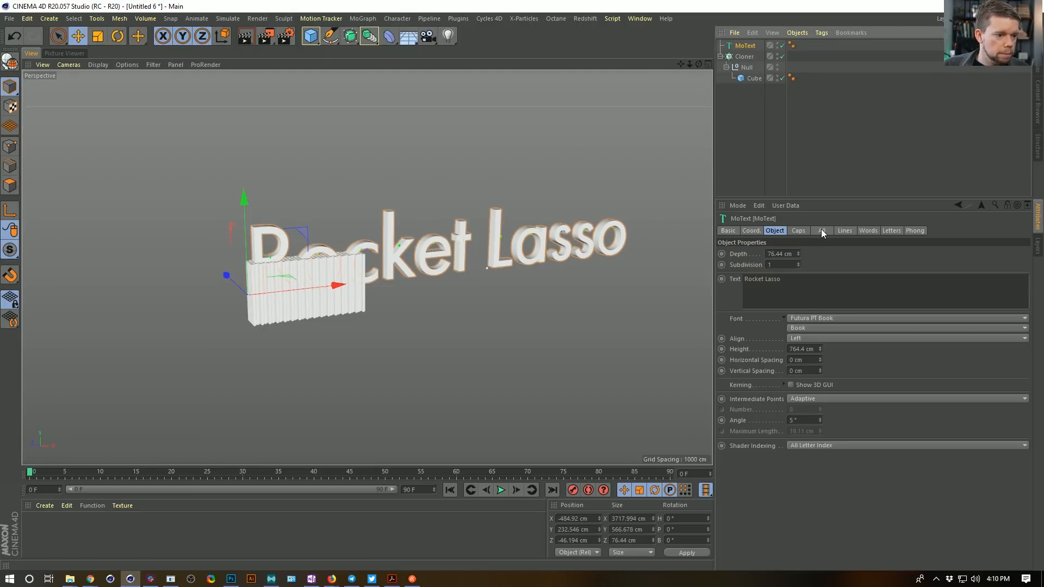
{"action": "left_click", "coordinate": [820, 371]}
{"action": "key", "text": "ctrl+z"}
{"action": "left_click", "coordinate": [741, 48]}
{"action": "key", "text": "alt+g"}
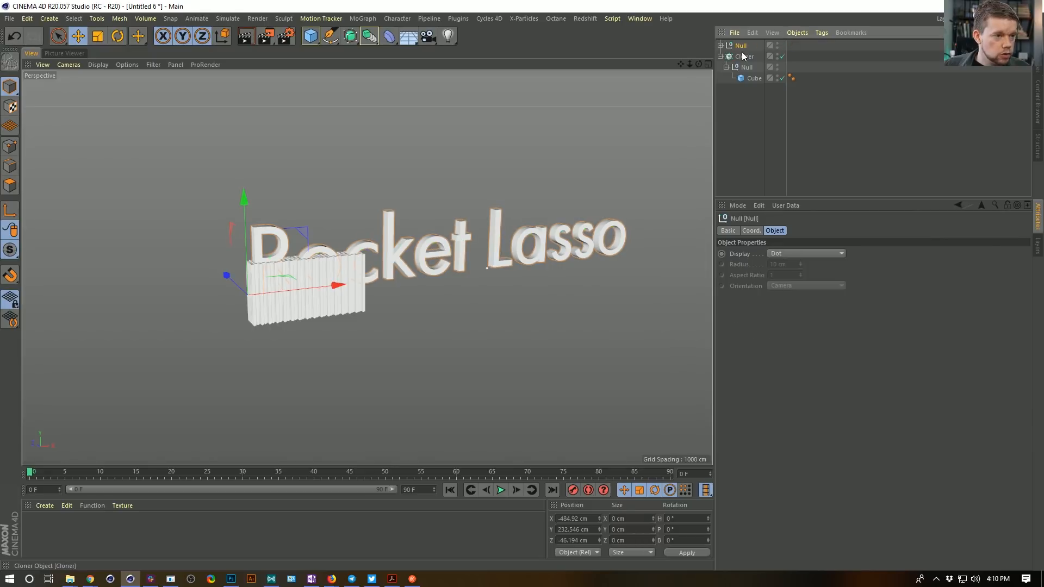
Lower the MoText inside its null to about Y -254 cm, and raise the null to about Y 524 cm.
{"action": "left_click", "coordinate": [745, 57]}
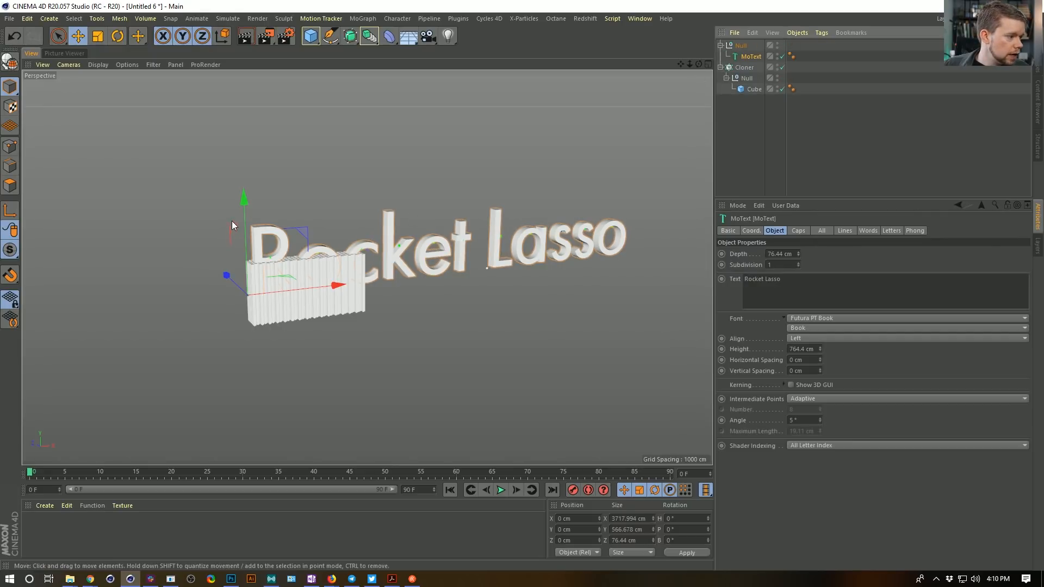
{"action": "left_click_drag", "start_coordinate": [251, 207], "coordinate": [252, 239]}
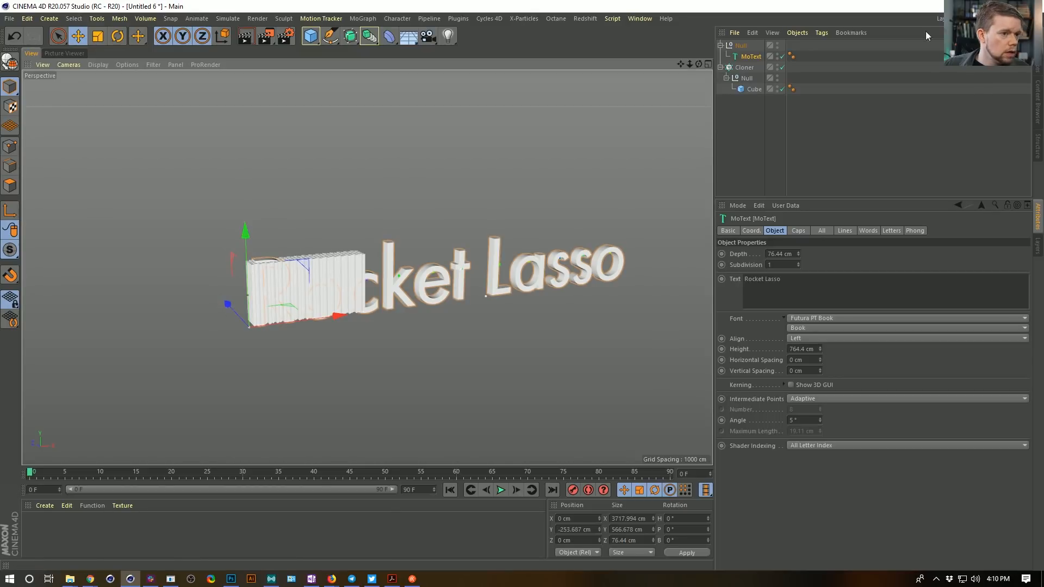
{"action": "left_click", "coordinate": [741, 45]}
{"action": "left_click_drag", "start_coordinate": [243, 197], "coordinate": [243, 166]}
{"action": "left_click", "coordinate": [741, 47]}
{"action": "right_click", "coordinate": [741, 46]}
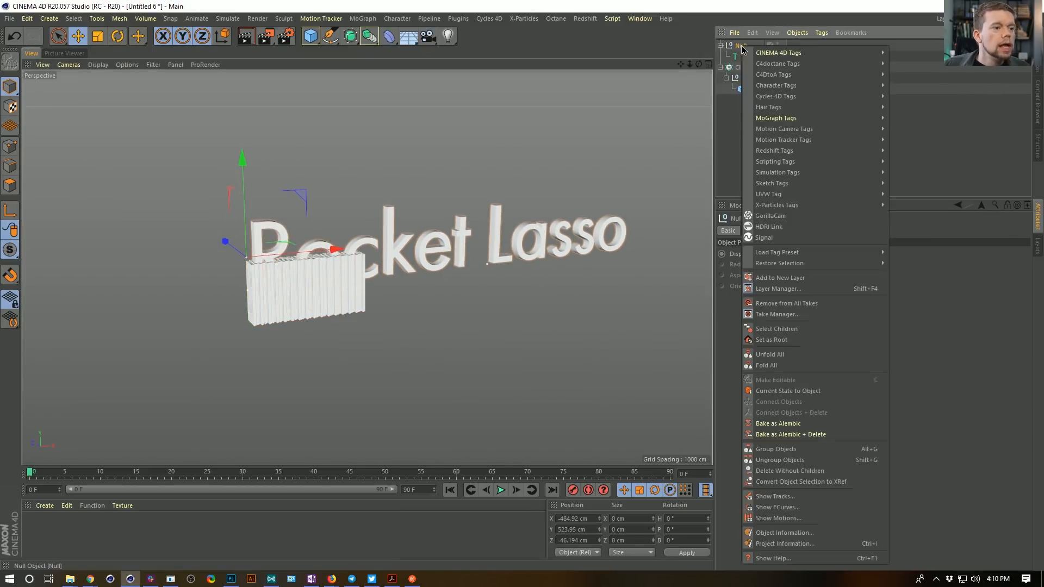
{"action": "key", "text": "Escape"}
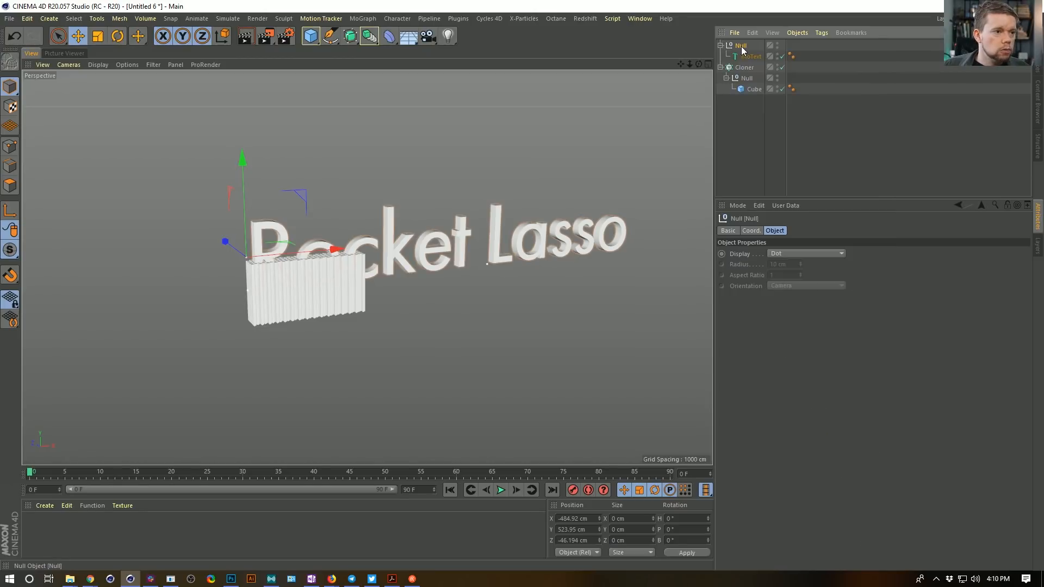
Set the project's end frame to 999 and extend the timeline preview over the full range.
{"action": "left_click", "coordinate": [751, 230]}
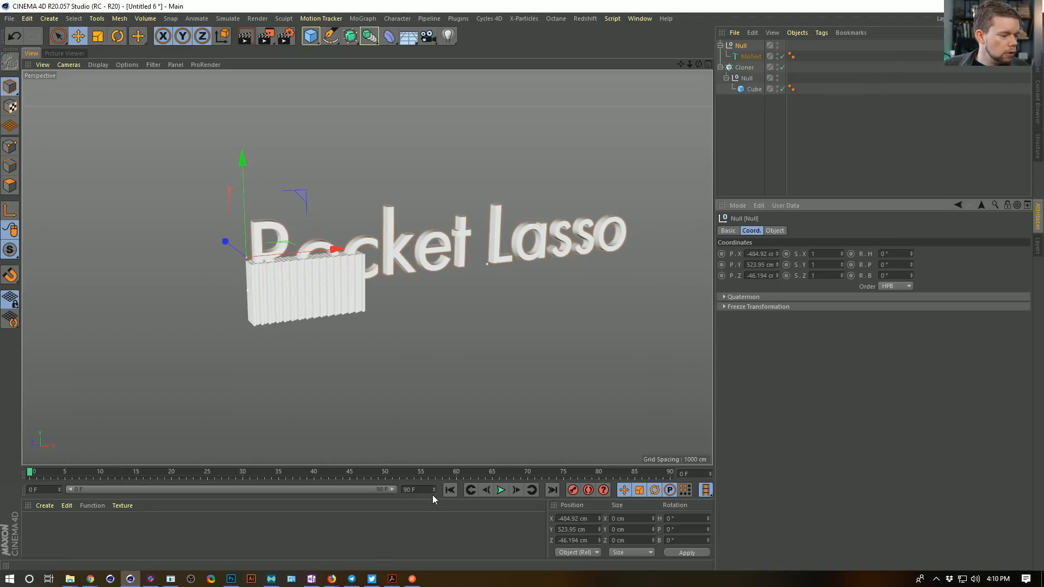
{"action": "double_click", "coordinate": [413, 490]}
{"action": "type", "text": "999"}
{"action": "key", "text": "Return"}
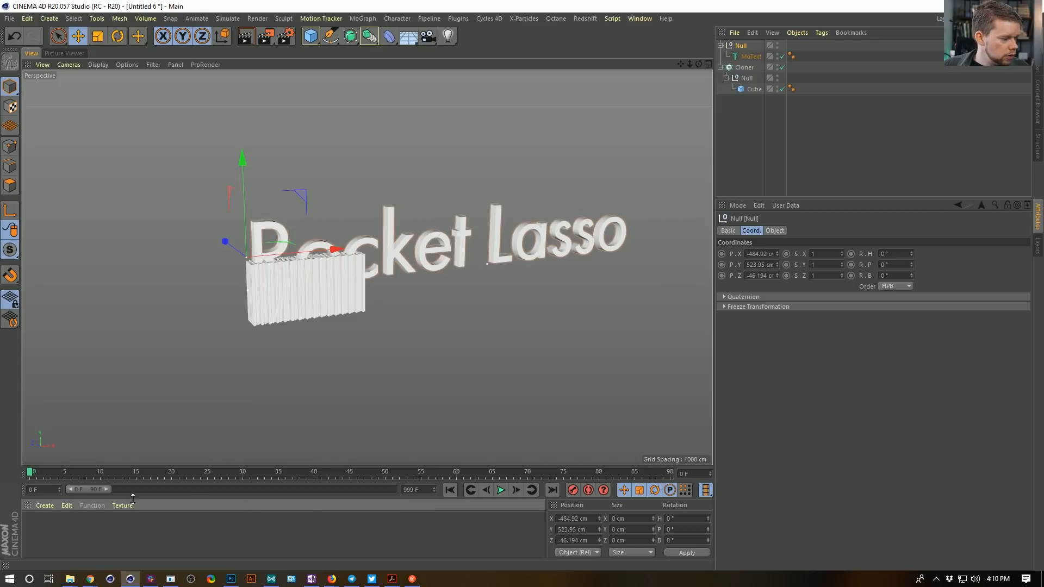
{"action": "double_click", "coordinate": [106, 489]}
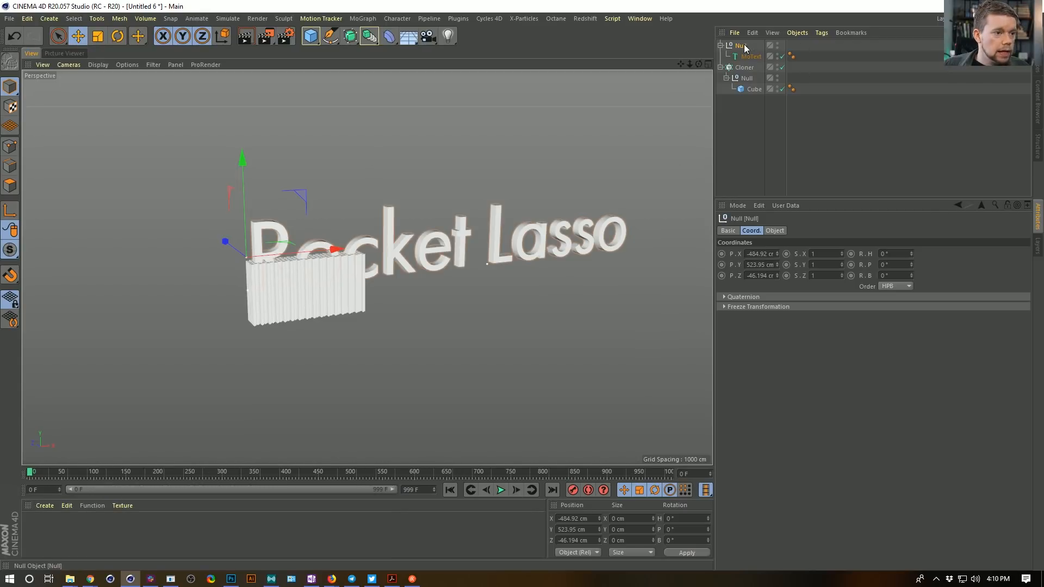
Try rotating the text's null about its X axis.
{"action": "key", "text": "r"}
{"action": "left_click_drag", "start_coordinate": [260, 283], "coordinate": [259, 250]}
{"action": "key", "text": "ctrl+z"}
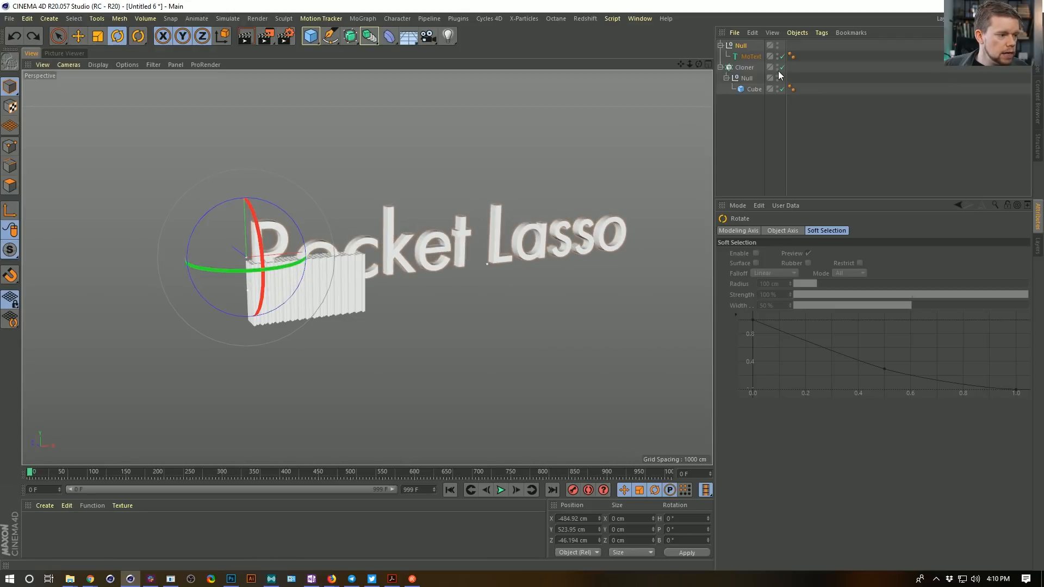
Set the project's default key interpolation to Linear.
{"action": "left_click", "coordinate": [741, 45]}
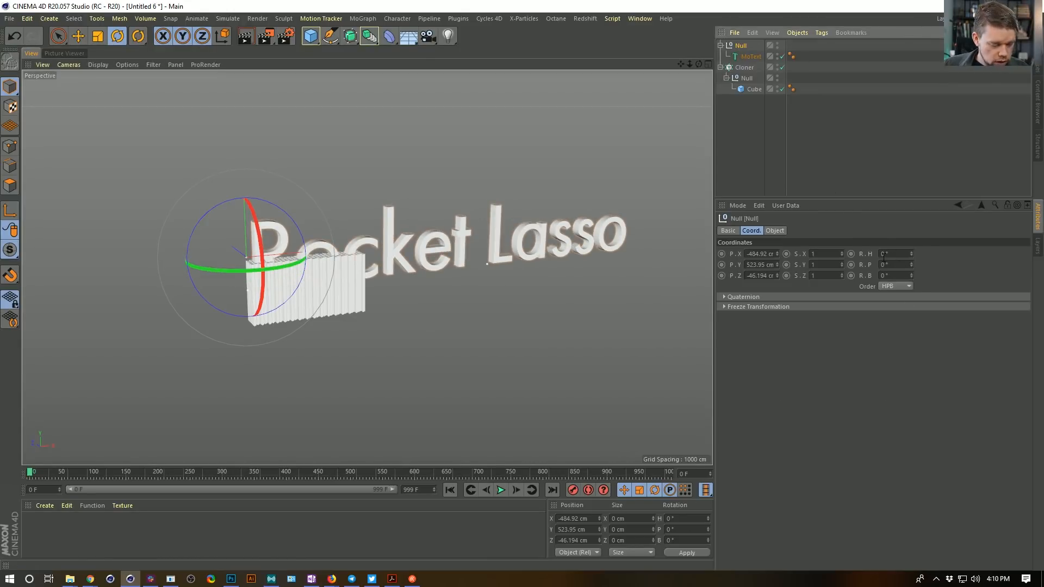
{"action": "key", "text": "ctrl+d"}
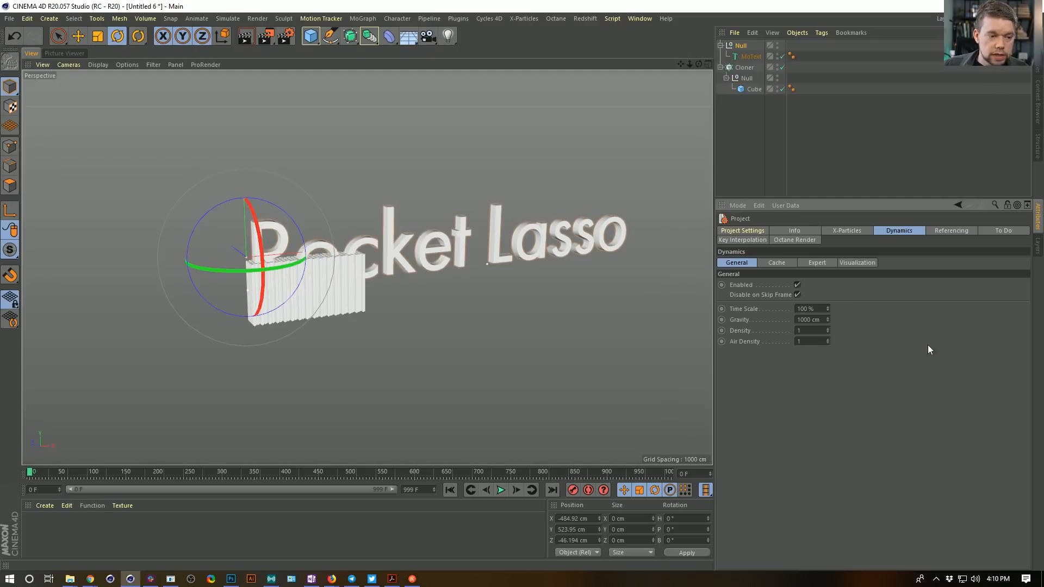
{"action": "left_click", "coordinate": [750, 241]}
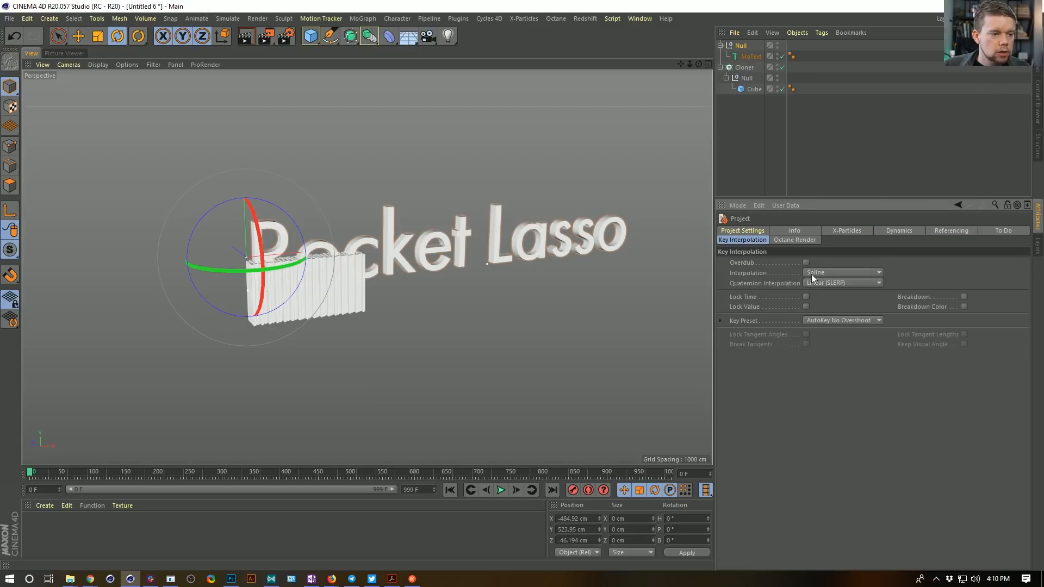
{"action": "left_click", "coordinate": [842, 272]}
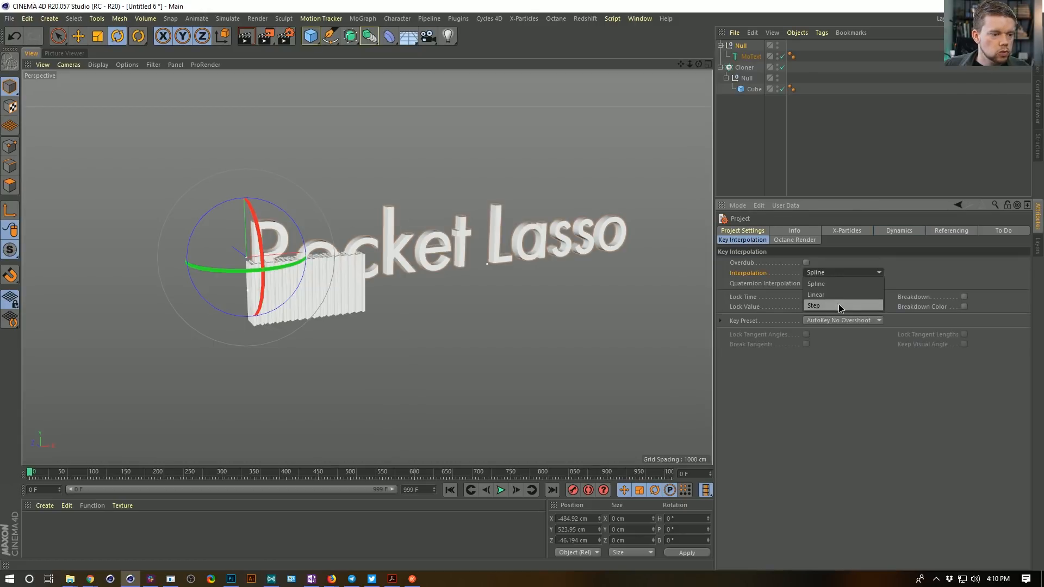
{"action": "left_click", "coordinate": [837, 298]}
Try changing the bank rotation of the text's null in its coordinates.
{"action": "left_click", "coordinate": [742, 45]}
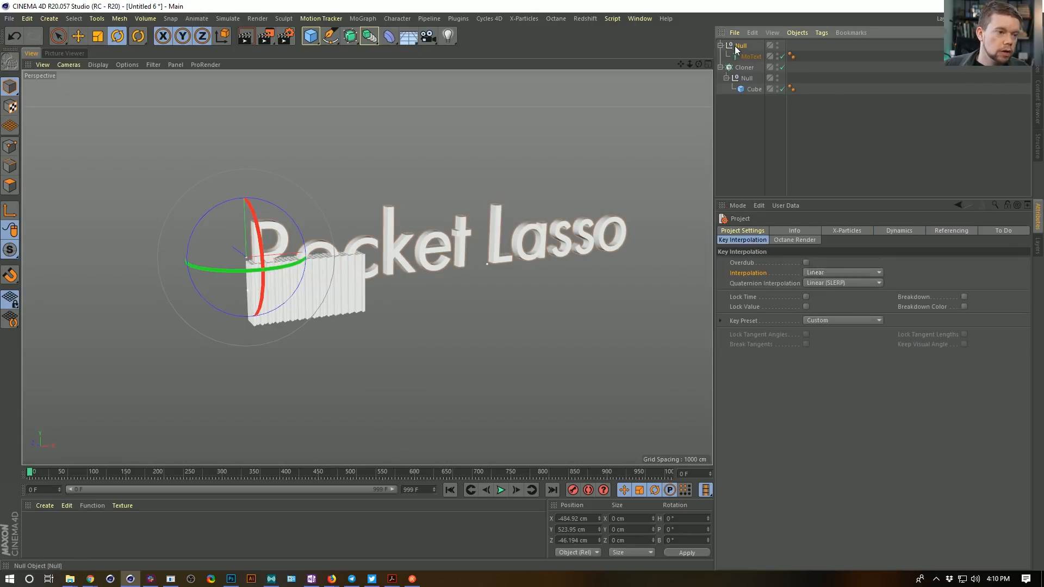
{"action": "left_click_drag", "start_coordinate": [909, 274], "coordinate": [911, 243]}
{"action": "key", "text": "ctrl+z"}
{"action": "key", "text": "ctrl+z"}
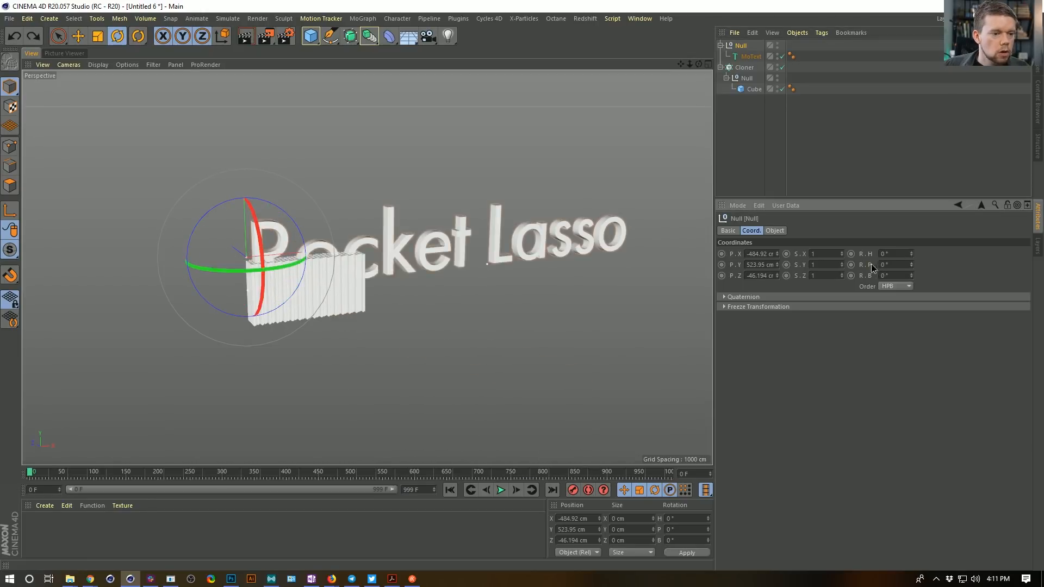
Keyframe the pitch rotation of the text's null at 0° on frame 0 and at 1440° on frame 999.
{"action": "left_click", "coordinate": [851, 264]}
{"action": "left_click", "coordinate": [552, 490]}
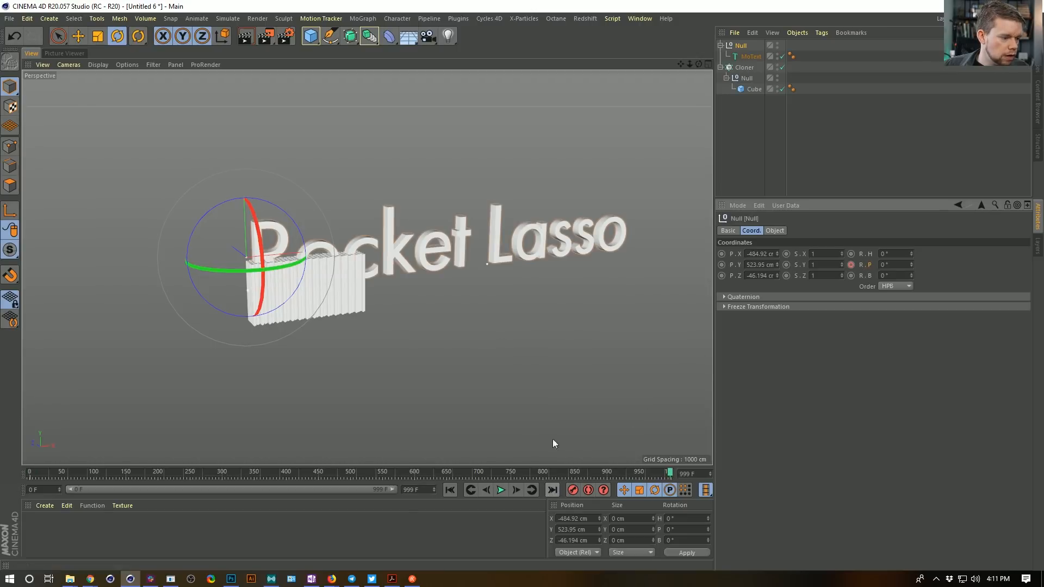
{"action": "left_click_drag", "start_coordinate": [250, 203], "coordinate": [108, 296]}
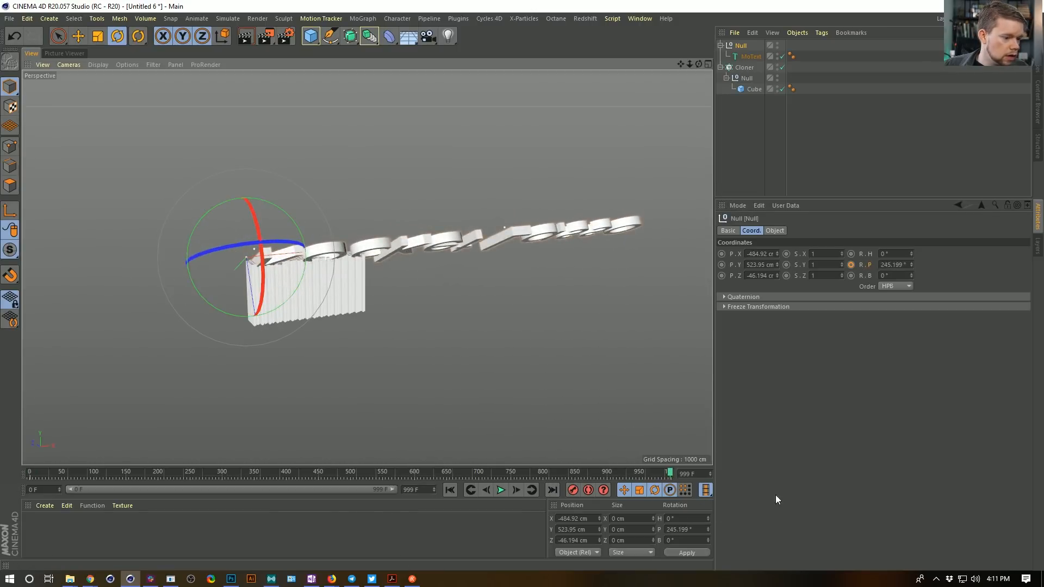
{"action": "left_click", "coordinate": [889, 265]}
{"action": "type", "text": "73"}
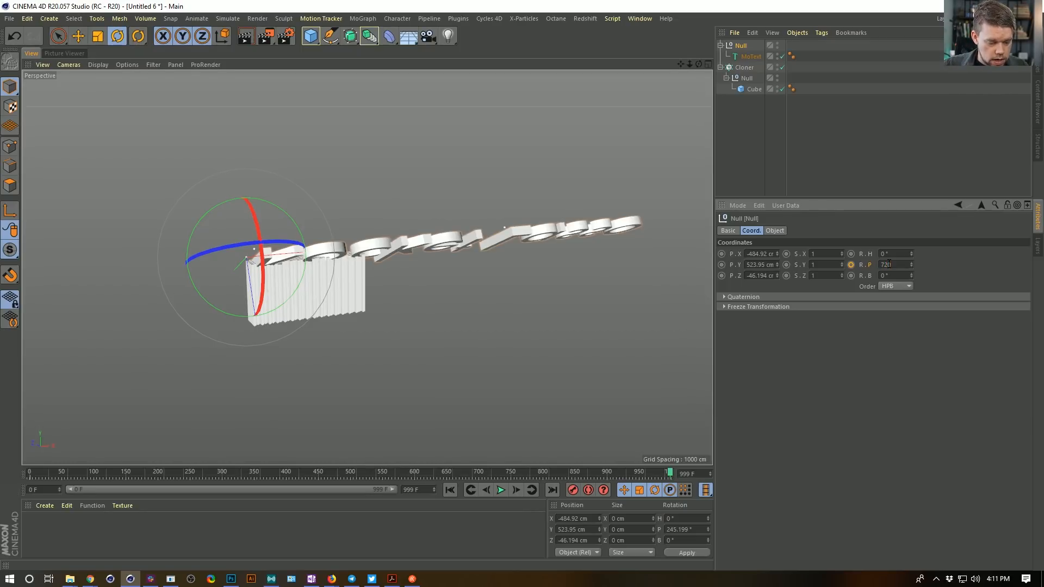
{"action": "type", "text": "*2"}
{"action": "key", "text": "Return"}
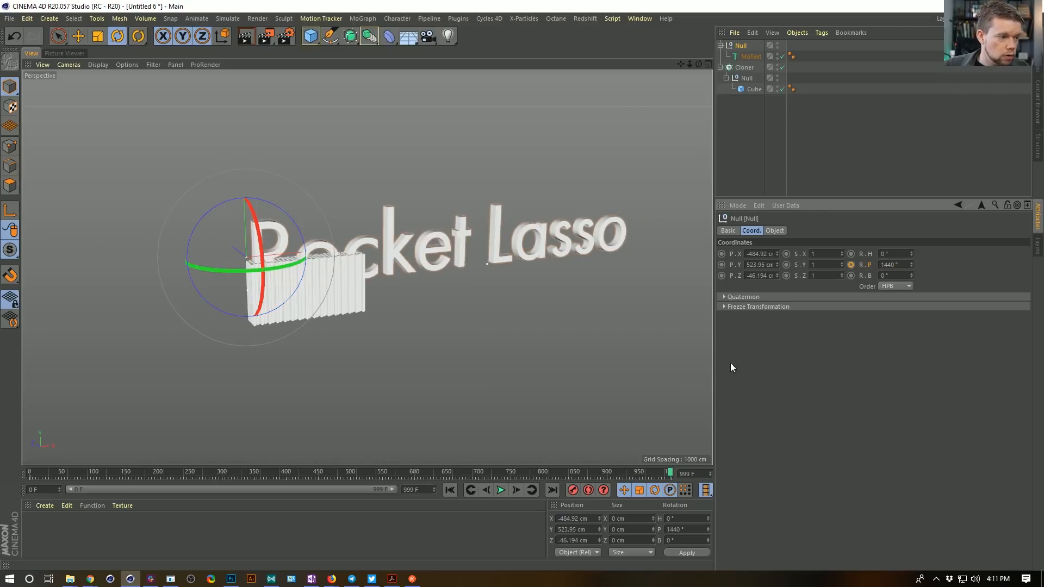
{"action": "left_click", "coordinate": [851, 265]}
Preview the text's rotation animation and return to the first frame.
{"action": "left_click_drag", "start_coordinate": [538, 473], "coordinate": [466, 490]}
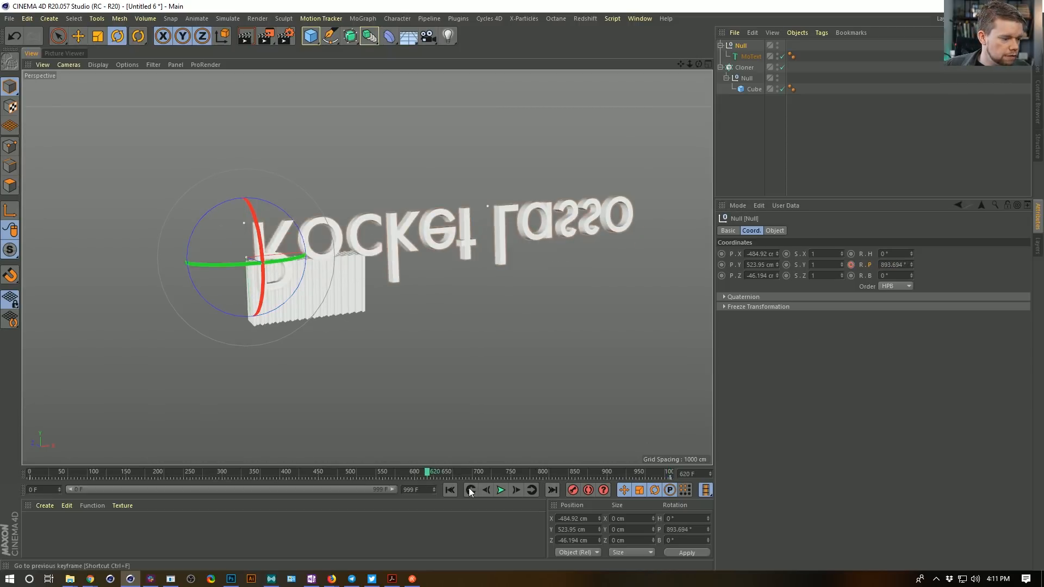
{"action": "left_click", "coordinate": [502, 490]}
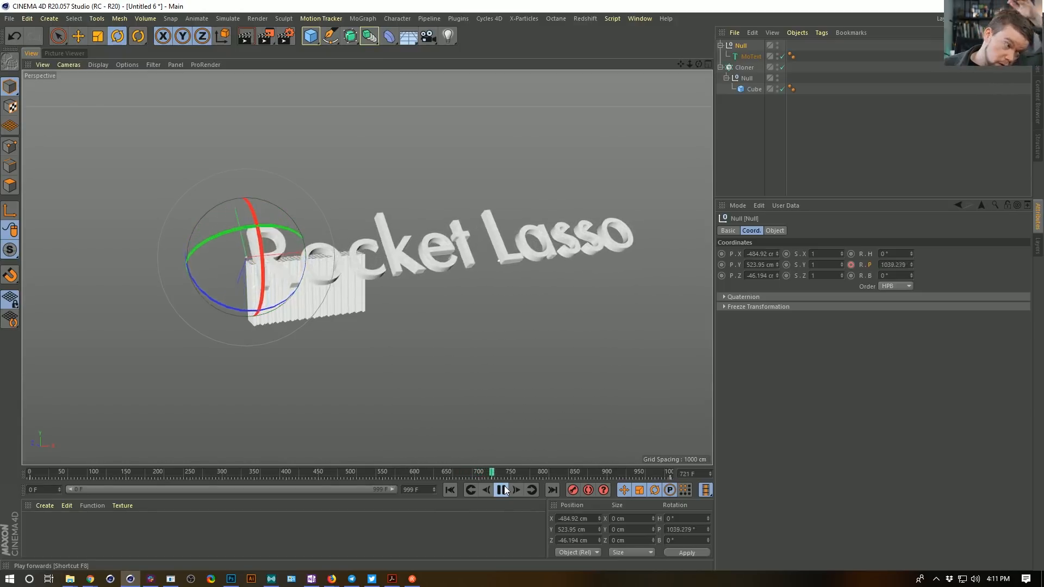
{"action": "left_click", "coordinate": [449, 490]}
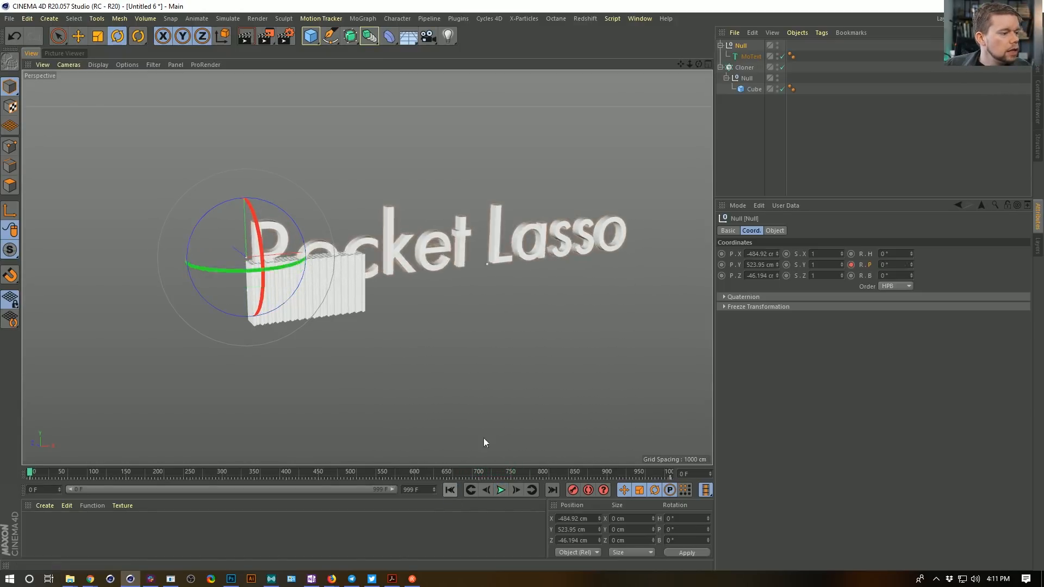
Keyframe the null's X position at about 664 cm on frame 0 and about -4216 cm on frame 999.
{"action": "key", "text": "e"}
{"action": "left_click_drag", "start_coordinate": [338, 249], "coordinate": [472, 241]}
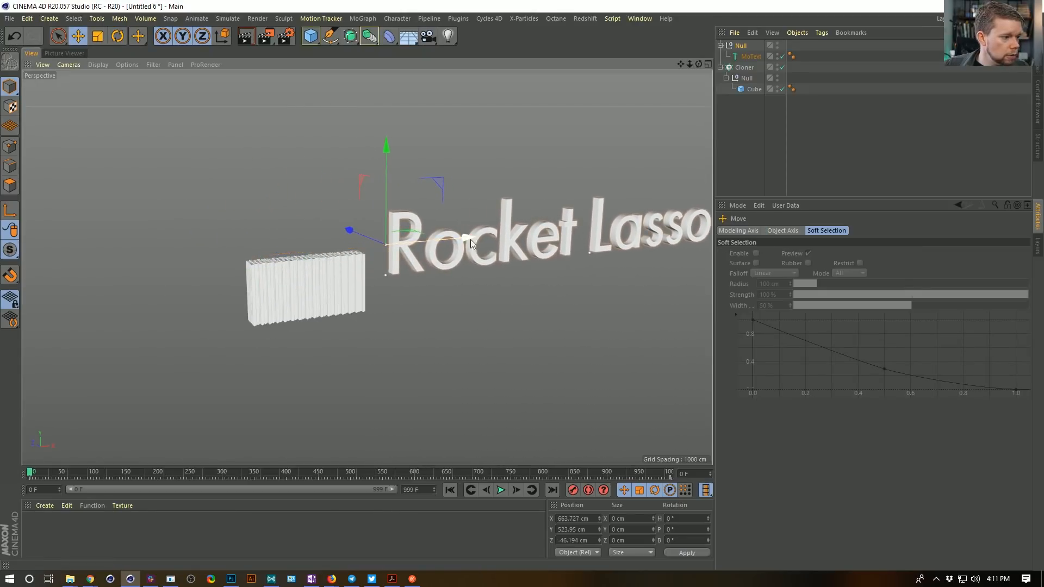
{"action": "left_click", "coordinate": [741, 46]}
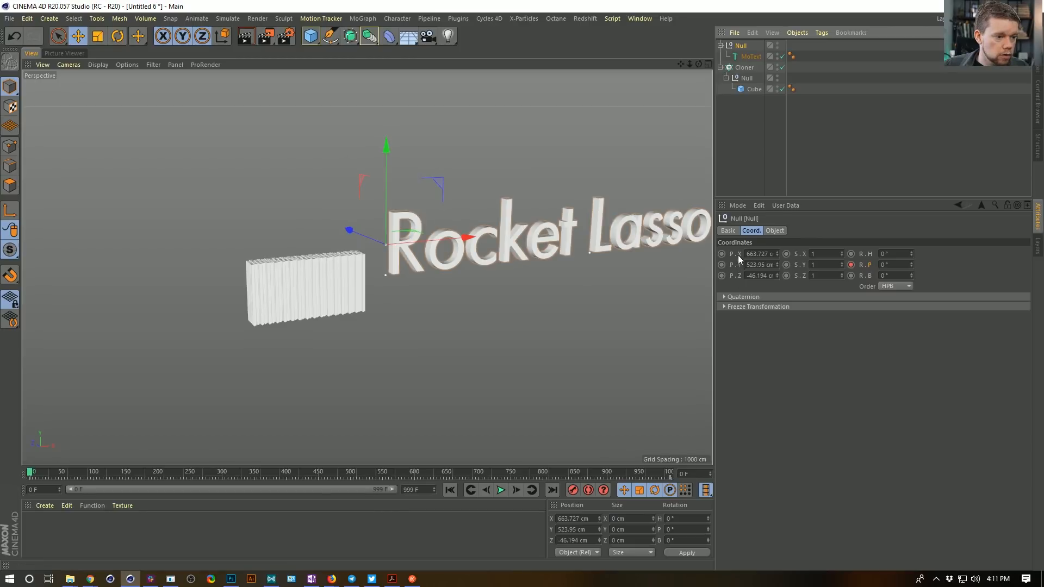
{"action": "left_click", "coordinate": [721, 254]}
{"action": "left_click", "coordinate": [552, 491]}
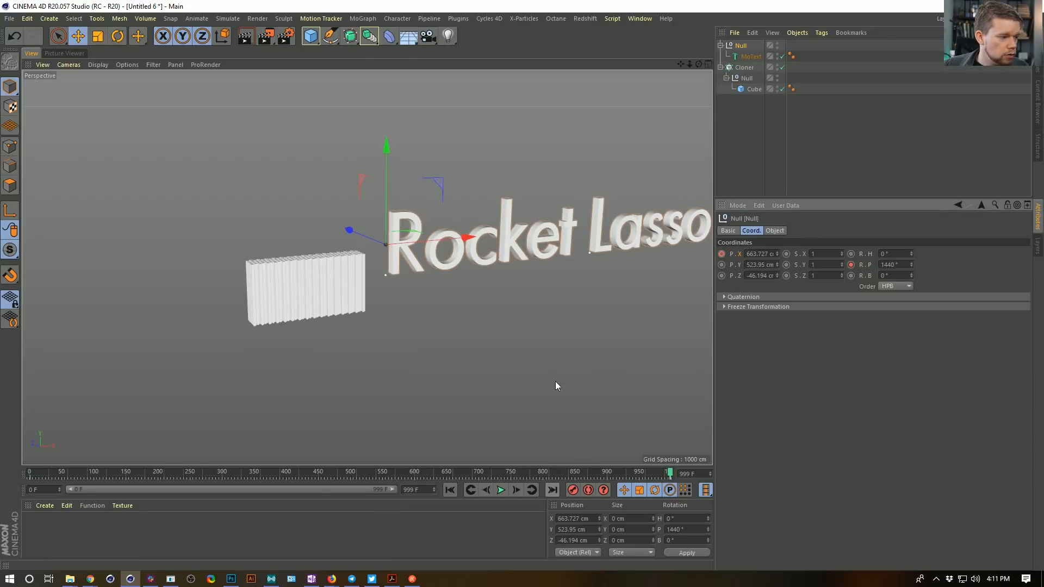
{"action": "mouse_move", "coordinate": [468, 235]}
{"action": "left_mouse_down"}
{"action": "mouse_move", "coordinate": [192, 279]}
{"action": "mouse_move", "coordinate": [33, 286]}
{"action": "left_mouse_up"}
{"action": "left_click", "coordinate": [721, 254]}
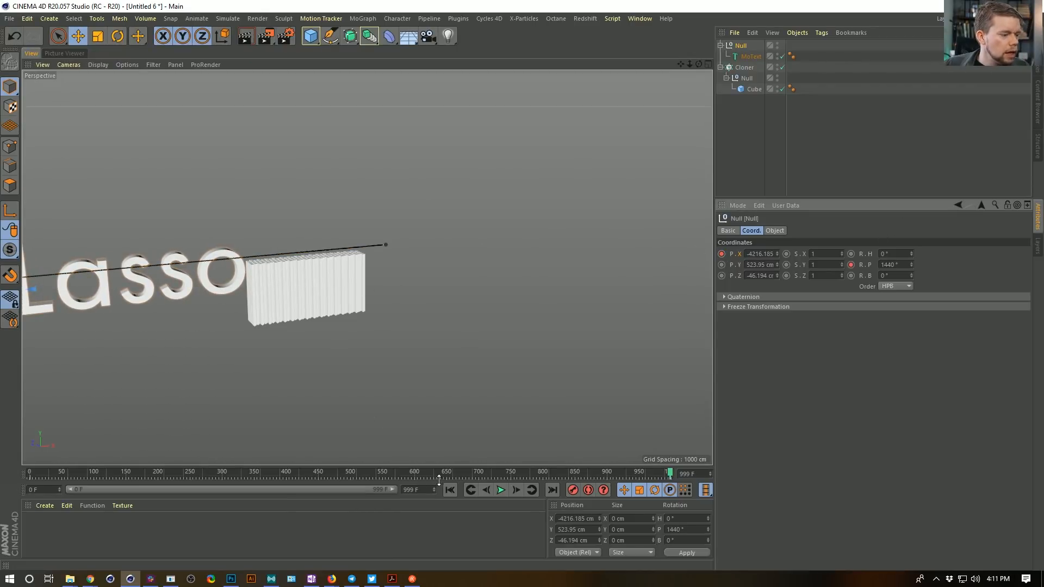
Play the animation of the text spinning and travelling past the bars, and return to frame 0.
{"action": "left_click", "coordinate": [450, 490]}
{"action": "left_click", "coordinate": [500, 490]}
{"action": "left_click", "coordinate": [747, 129]}
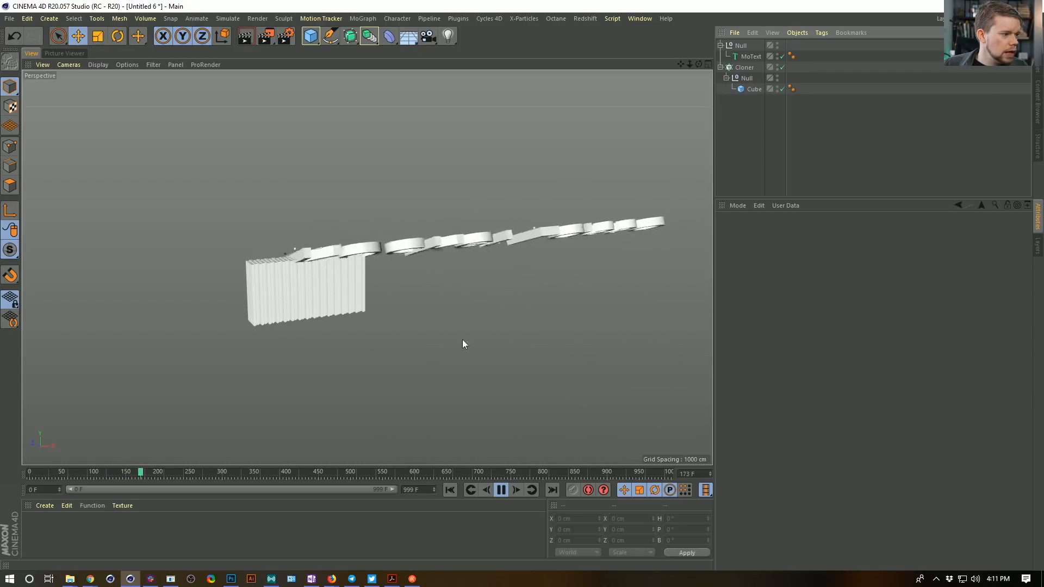
{"action": "left_click_drag", "start_coordinate": [323, 252], "coordinate": [337, 285], "text": "alt"}
{"action": "left_click", "coordinate": [501, 490]}
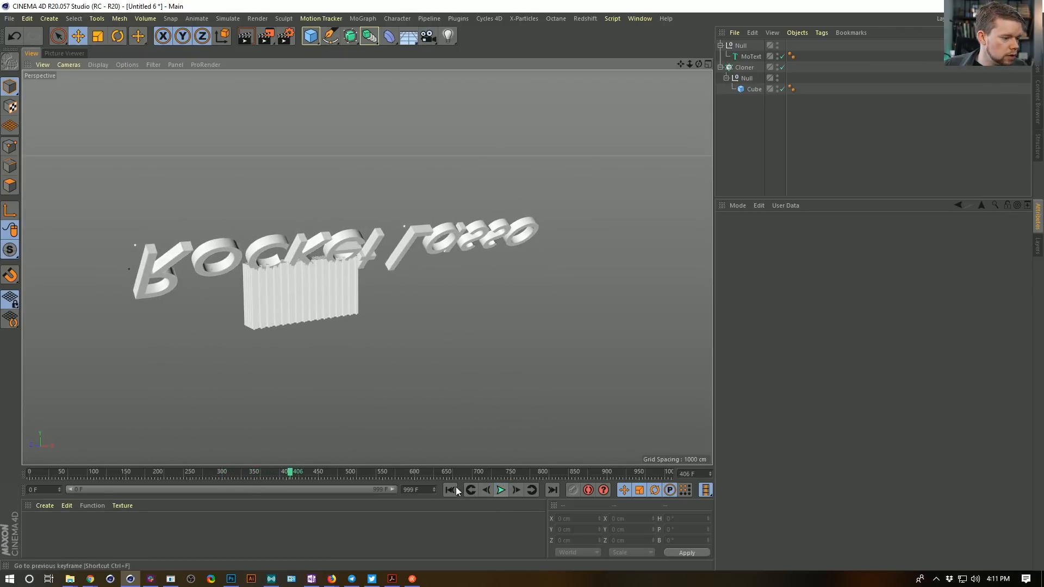
{"action": "left_click", "coordinate": [450, 490]}
Add a Plain effector to the Cloner and show the effector's transform parameters.
{"action": "left_click", "coordinate": [745, 67]}
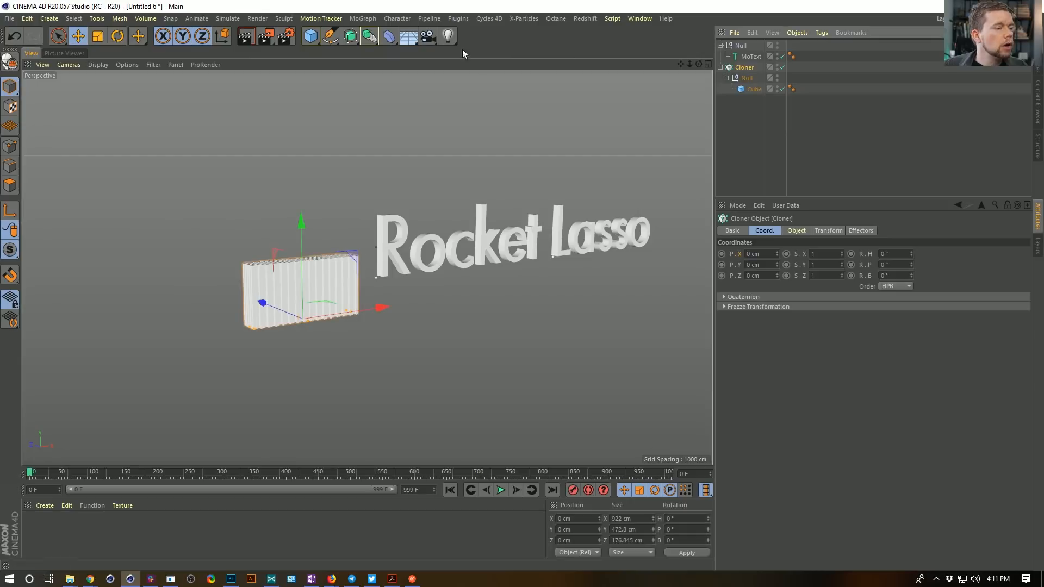
{"action": "left_click", "coordinate": [362, 19]}
{"action": "mouse_move", "coordinate": [381, 34]}
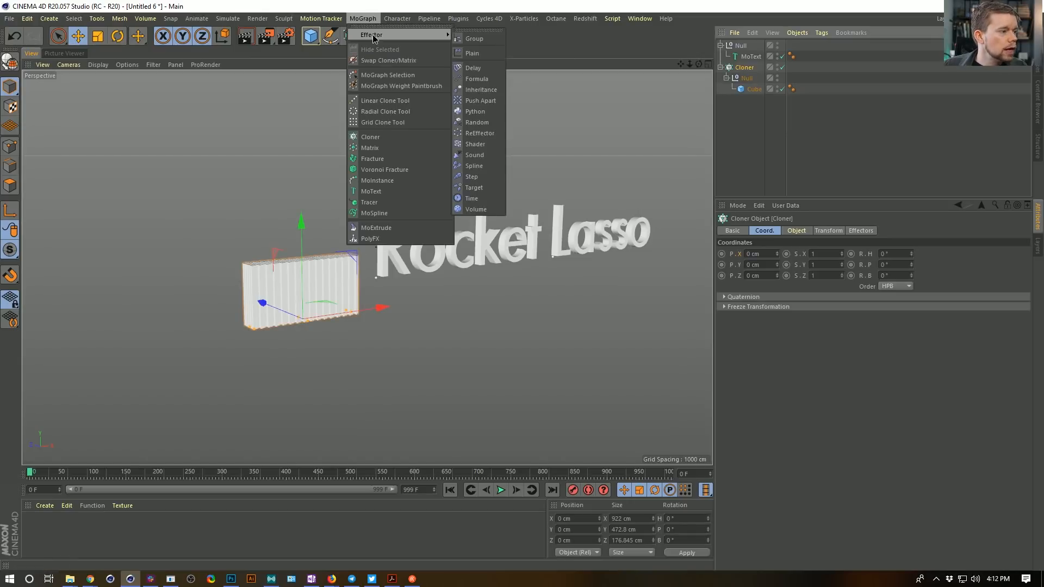
{"action": "left_click", "coordinate": [476, 52]}
{"action": "left_click", "coordinate": [829, 231]}
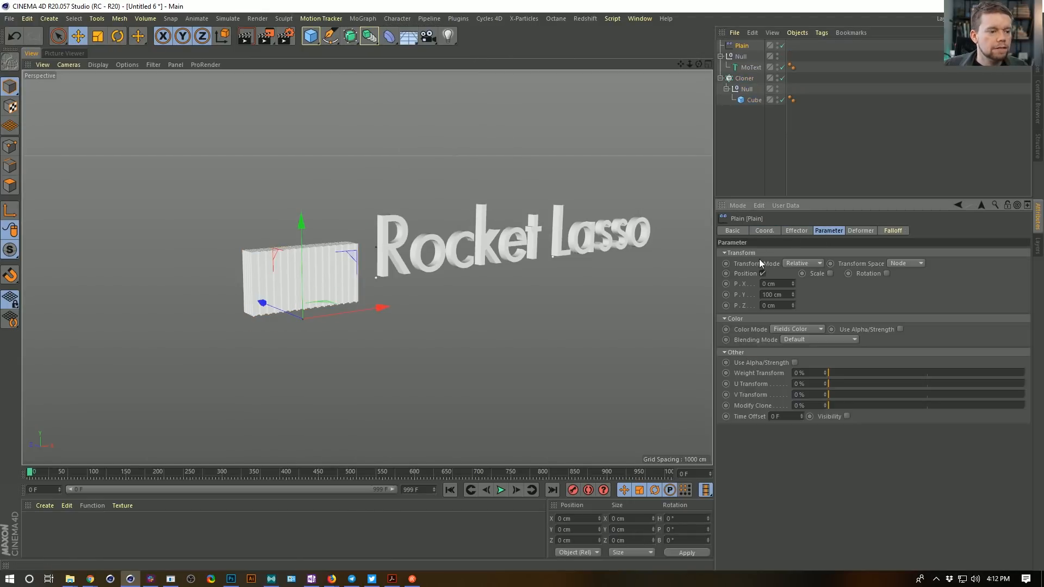
Switch the Plain effector's transform from position to scale and set its Y scale to -1.
{"action": "left_click", "coordinate": [763, 273]}
{"action": "left_click", "coordinate": [829, 273]}
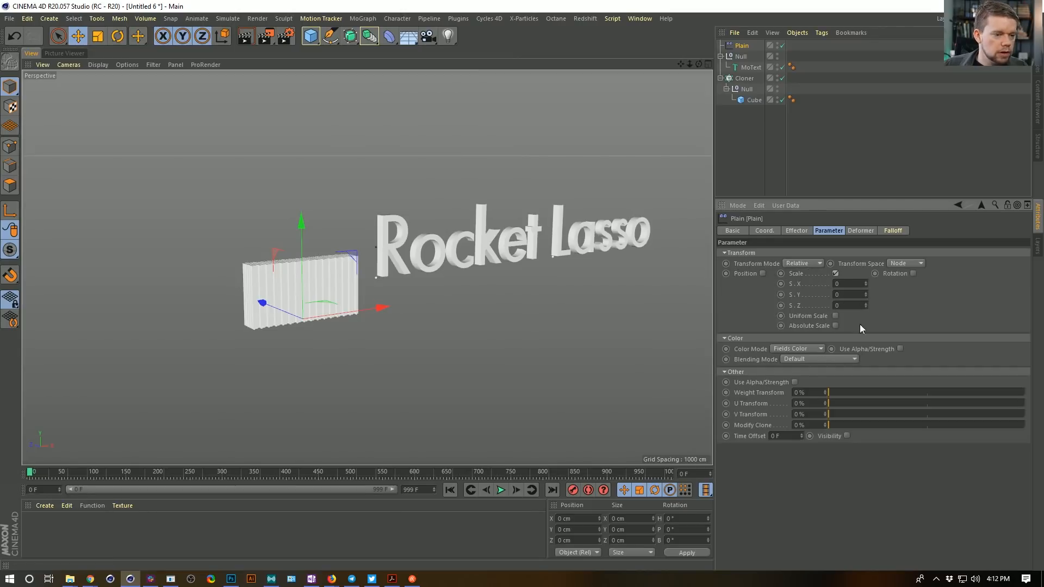
{"action": "mouse_move", "coordinate": [867, 295]}
{"action": "left_mouse_down"}
{"action": "mouse_move", "coordinate": [867, 311]}
{"action": "mouse_move", "coordinate": [854, 292]}
{"action": "left_mouse_up"}
{"action": "type", "text": "-1"}
{"action": "key", "text": "Return"}
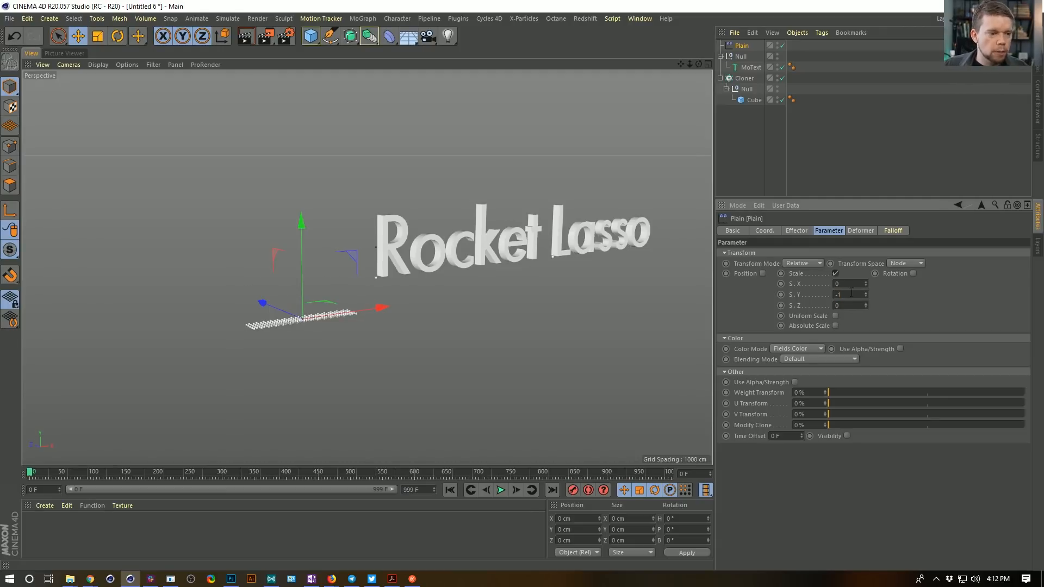
{"action": "mouse_move", "coordinate": [342, 333]}
{"action": "left_mouse_down", "text": "alt"}
{"action": "mouse_move", "coordinate": [322, 281]}
{"action": "mouse_move", "coordinate": [343, 309]}
{"action": "mouse_move", "coordinate": [422, 273]}
{"action": "mouse_move", "coordinate": [446, 282]}
{"action": "left_mouse_up", "text": "alt"}
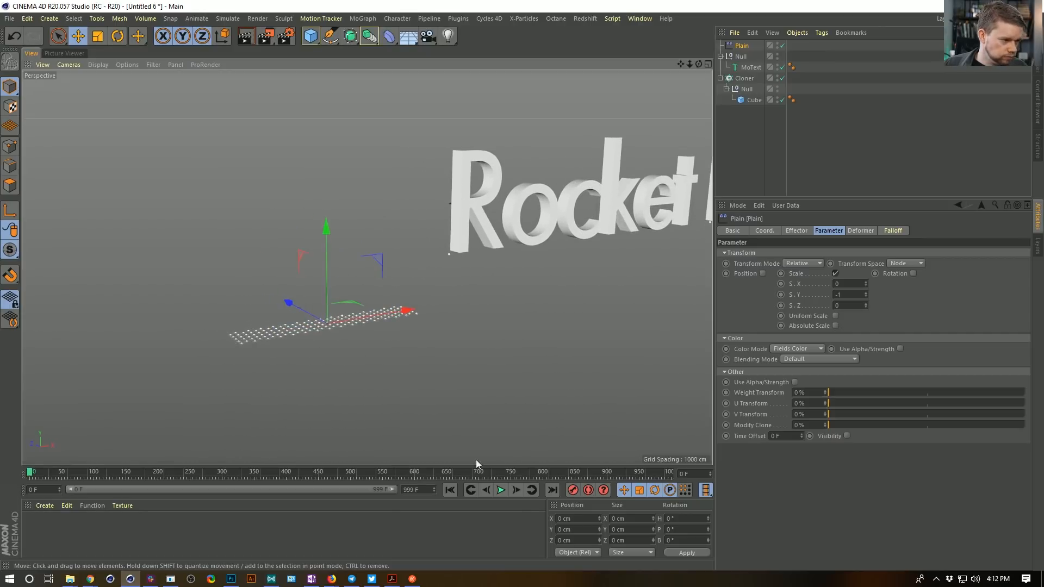
Add the MoText to the Plain effector's falloff as a Point Object field and check the text's caps settings.
{"action": "left_click", "coordinate": [893, 231]}
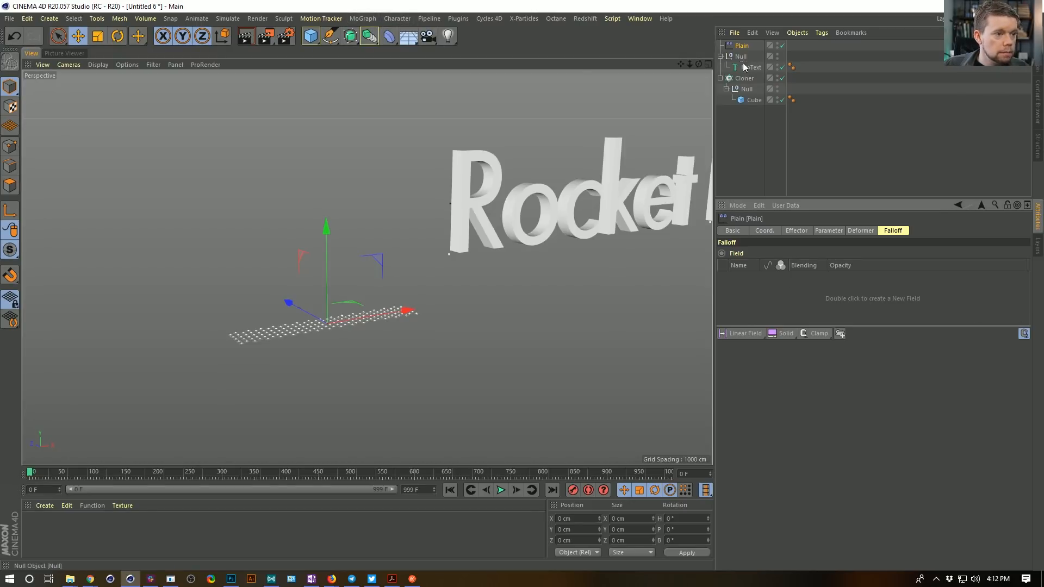
{"action": "left_click_drag", "start_coordinate": [745, 63], "coordinate": [788, 280]}
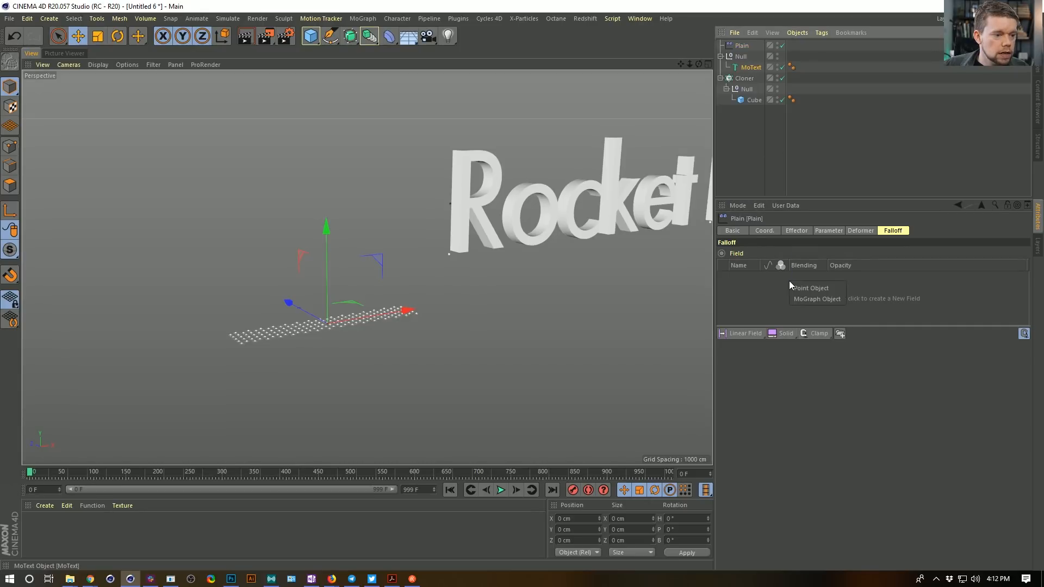
{"action": "left_click", "coordinate": [833, 289]}
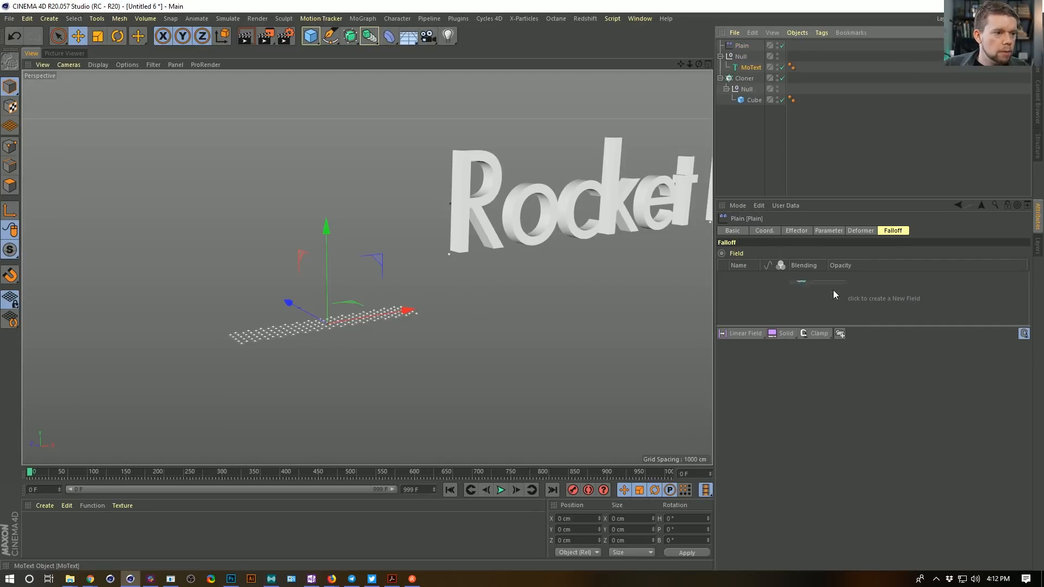
{"action": "left_click", "coordinate": [751, 68]}
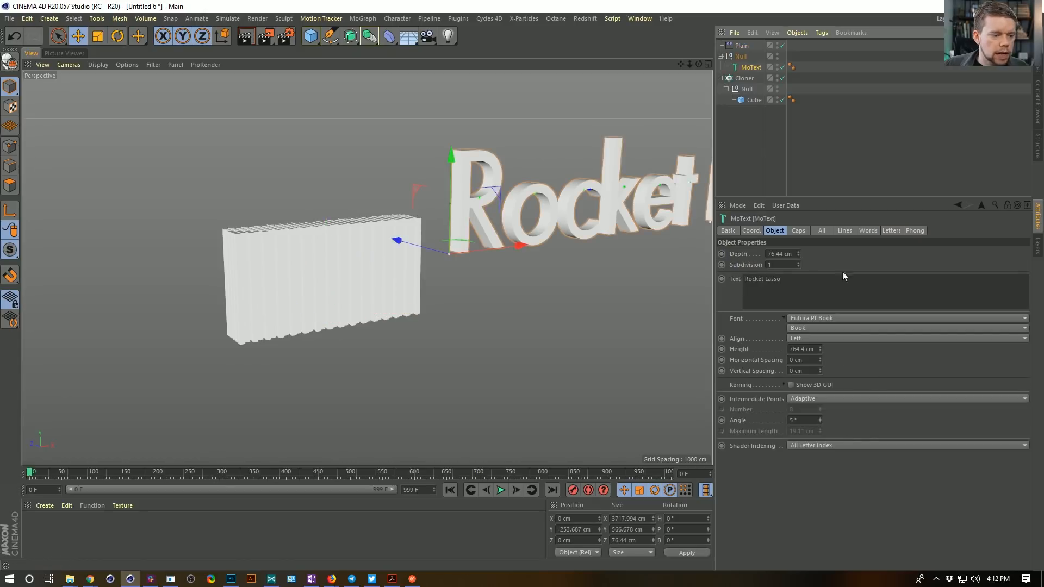
{"action": "left_click", "coordinate": [795, 232]}
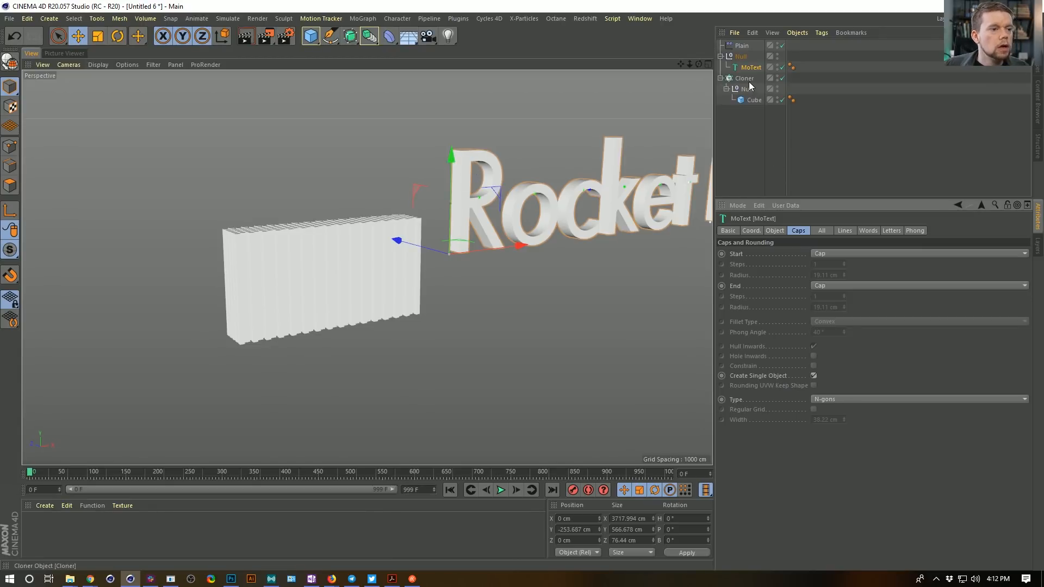
Go to frame 246 and set the radius of the Plain effector's MoText field to 100 cm.
{"action": "left_click", "coordinate": [742, 47]}
{"action": "left_click", "coordinate": [768, 279]}
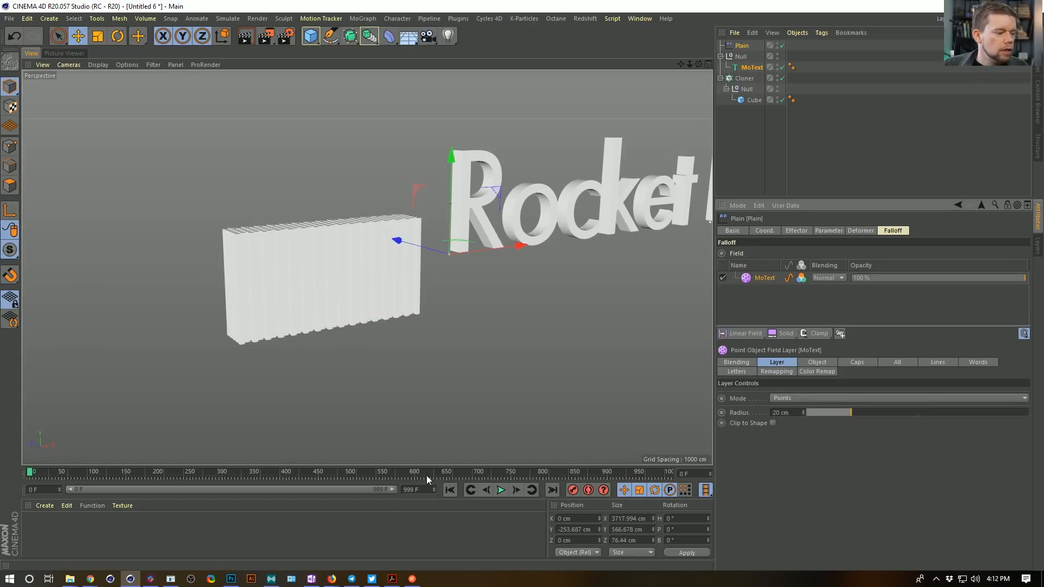
{"action": "left_click_drag", "start_coordinate": [158, 477], "coordinate": [188, 474]}
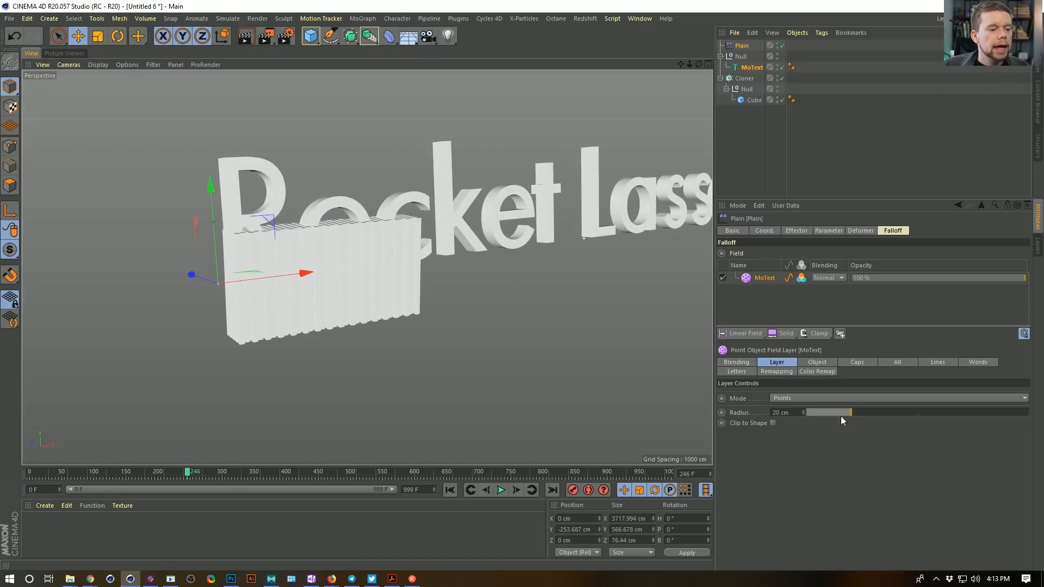
{"action": "left_click_drag", "start_coordinate": [846, 415], "coordinate": [1031, 415]}
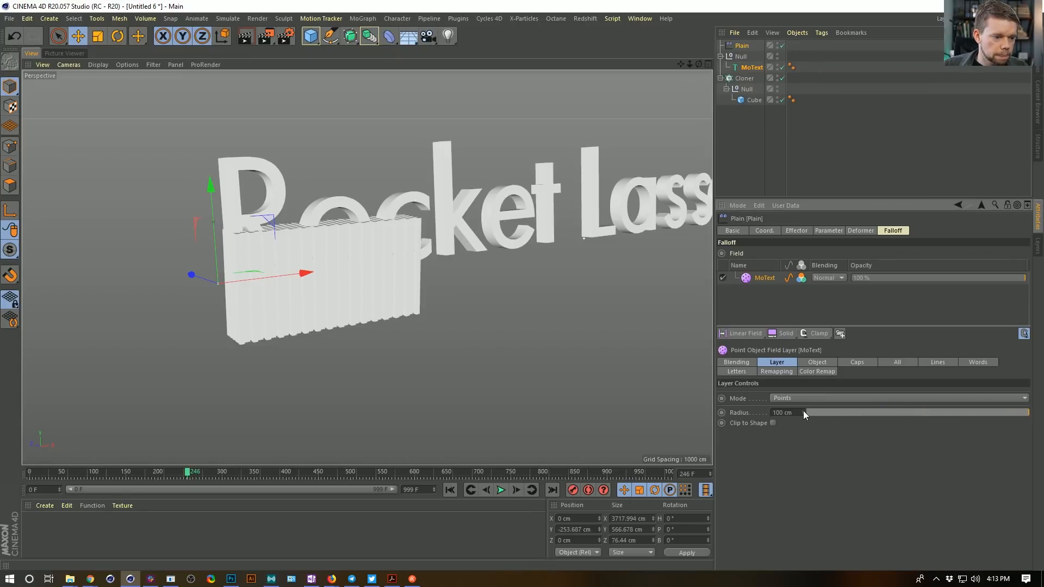
Try a MoText field radius of 414 cm, inspect the bars beneath the letters, and return the radius to 100 cm.
{"action": "left_click_drag", "start_coordinate": [804, 413], "coordinate": [803, 306]}
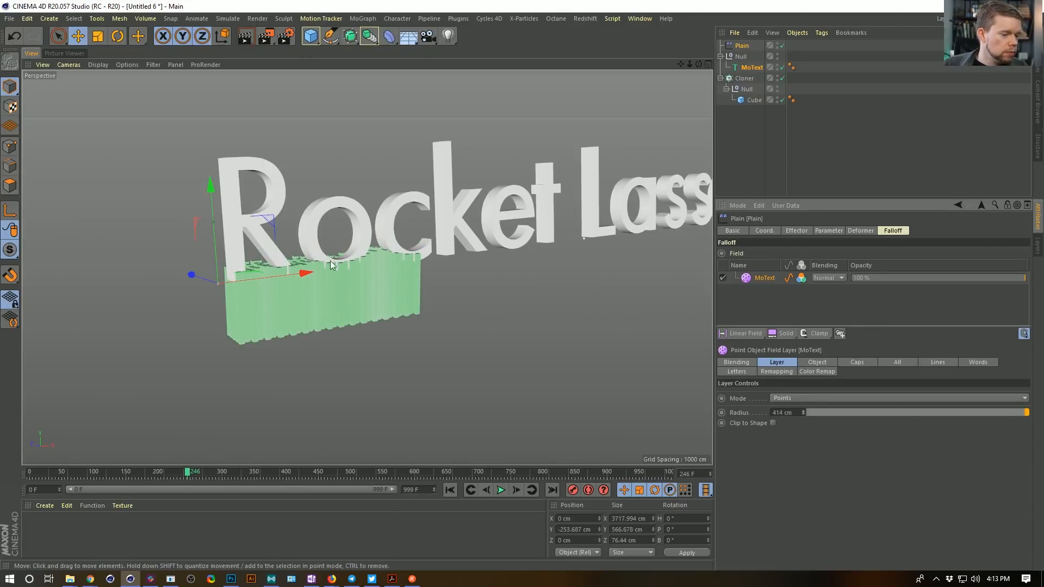
{"action": "left_click_drag", "start_coordinate": [293, 247], "coordinate": [303, 283], "text": "alt"}
{"action": "right_click_drag", "start_coordinate": [303, 283], "coordinate": [379, 258], "text": "alt"}
{"action": "left_click_drag", "start_coordinate": [379, 259], "coordinate": [387, 237], "text": "alt"}
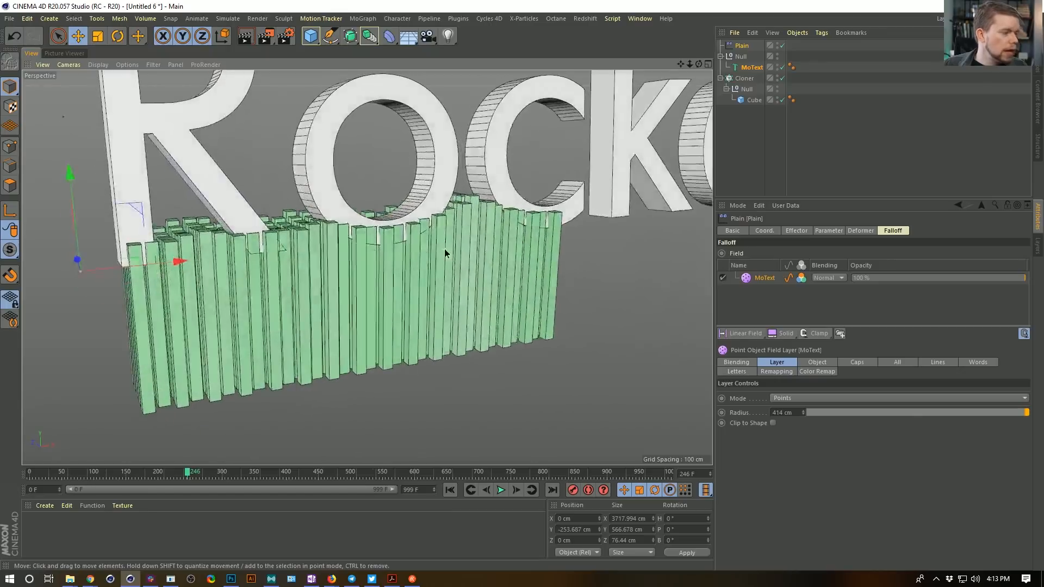
{"action": "right_click_drag", "start_coordinate": [387, 237], "coordinate": [406, 276], "text": "alt"}
{"action": "left_click_drag", "start_coordinate": [414, 248], "coordinate": [419, 268], "text": "alt"}
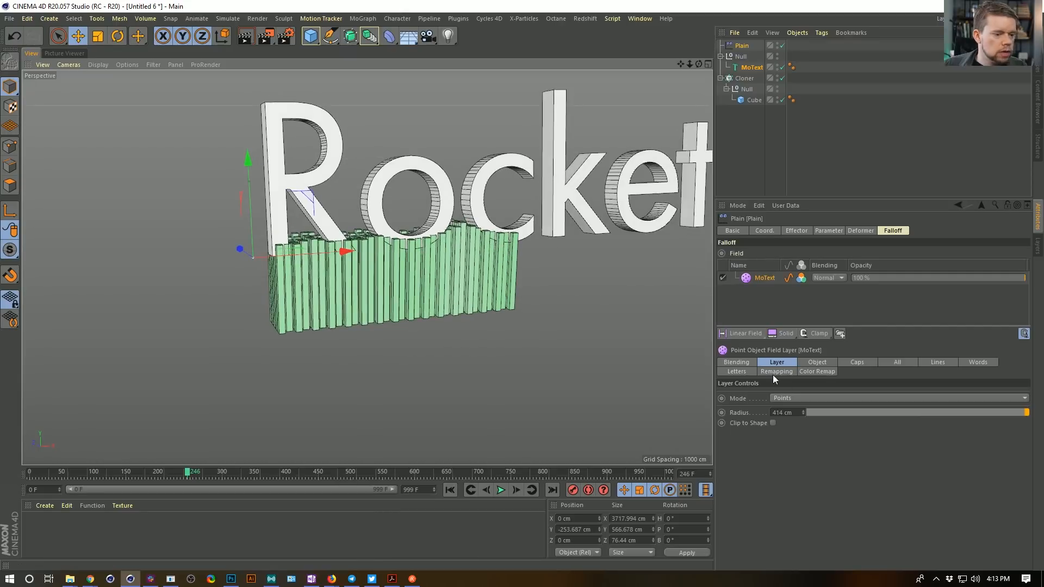
{"action": "left_click_drag", "start_coordinate": [1020, 417], "coordinate": [810, 413]}
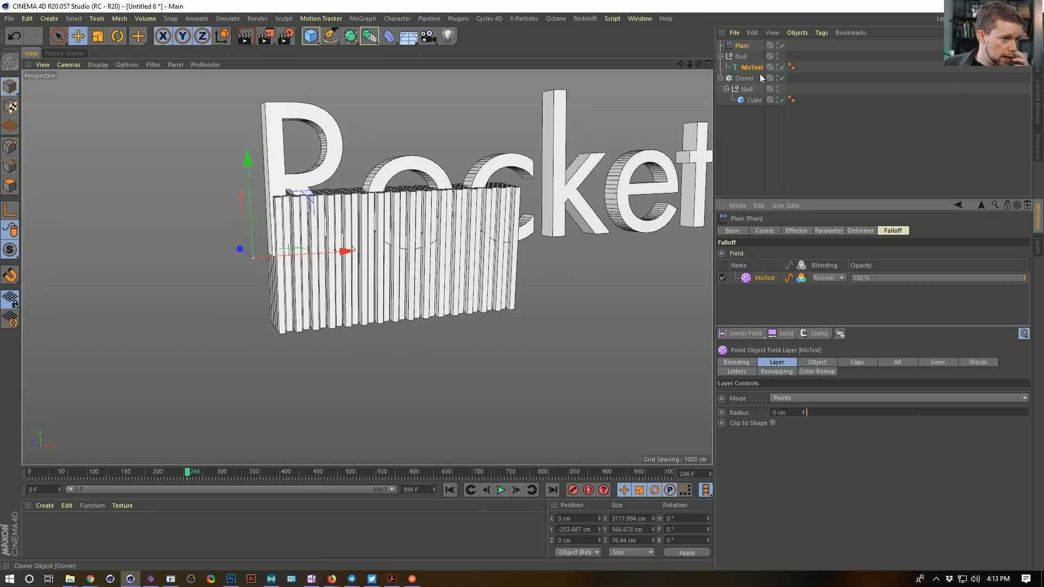
{"action": "left_click_drag", "start_coordinate": [829, 412], "coordinate": [1030, 412]}
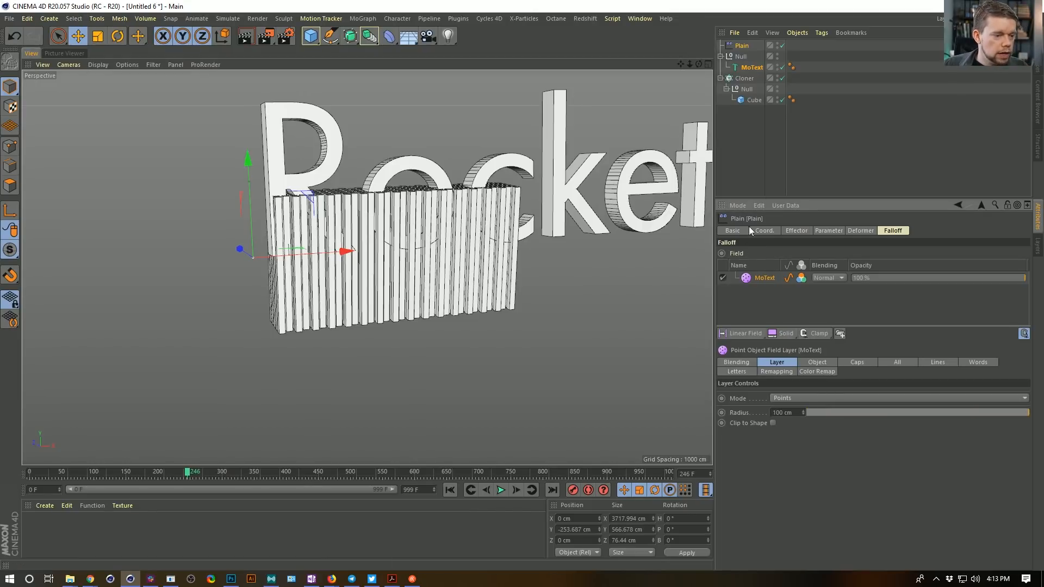
Raise the Cloner vertically to a Y position of about 253 cm so the bars overlap the text.
{"action": "left_click", "coordinate": [746, 77]}
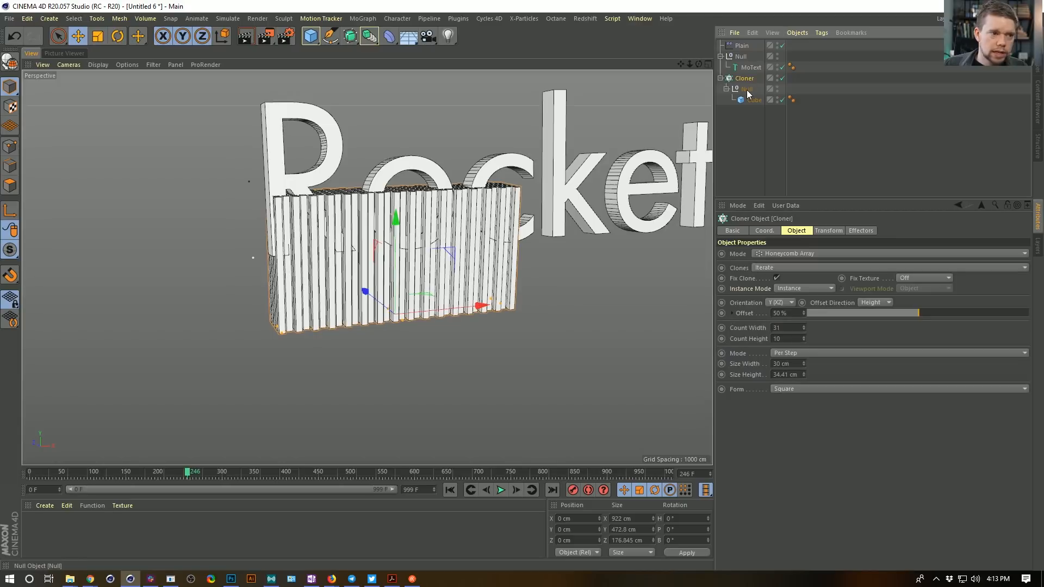
{"action": "left_click_drag", "start_coordinate": [397, 225], "coordinate": [422, 159]}
{"action": "mouse_move", "coordinate": [438, 211]}
{"action": "left_mouse_down", "text": "alt"}
{"action": "mouse_move", "coordinate": [381, 213]}
{"action": "mouse_move", "coordinate": [435, 211]}
{"action": "left_mouse_up", "text": "alt"}
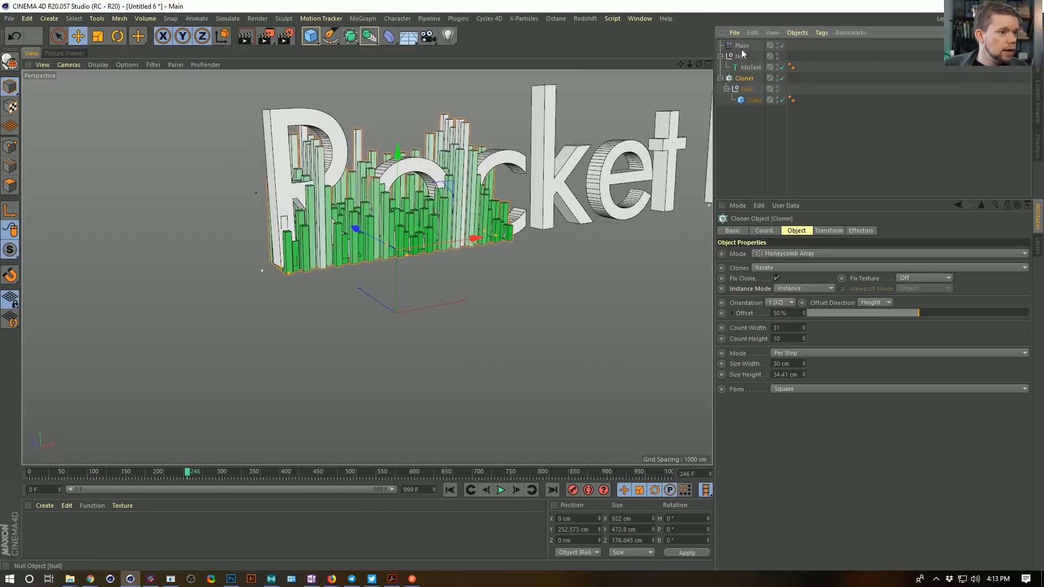
Add a second Plain effector to the Cloner and set its Y position offset to about -237 cm.
{"action": "left_click", "coordinate": [366, 20]}
{"action": "mouse_move", "coordinate": [389, 33]}
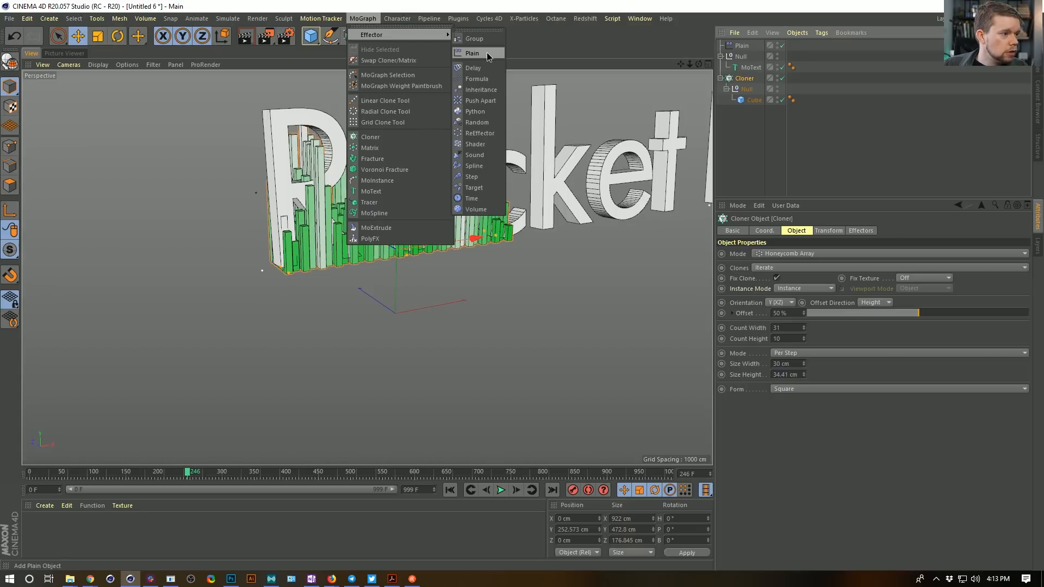
{"action": "left_click", "coordinate": [487, 52]}
{"action": "left_click", "coordinate": [803, 233]}
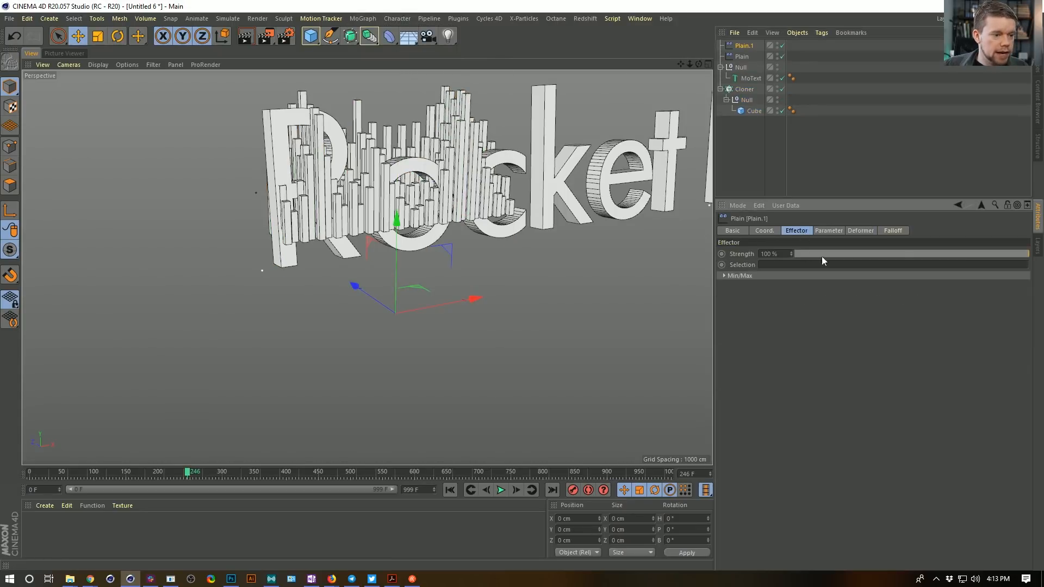
{"action": "left_click", "coordinate": [827, 231]}
{"action": "left_click_drag", "start_coordinate": [798, 295], "coordinate": [798, 335]}
{"action": "left_click_drag", "start_coordinate": [452, 233], "coordinate": [433, 239], "text": "alt"}
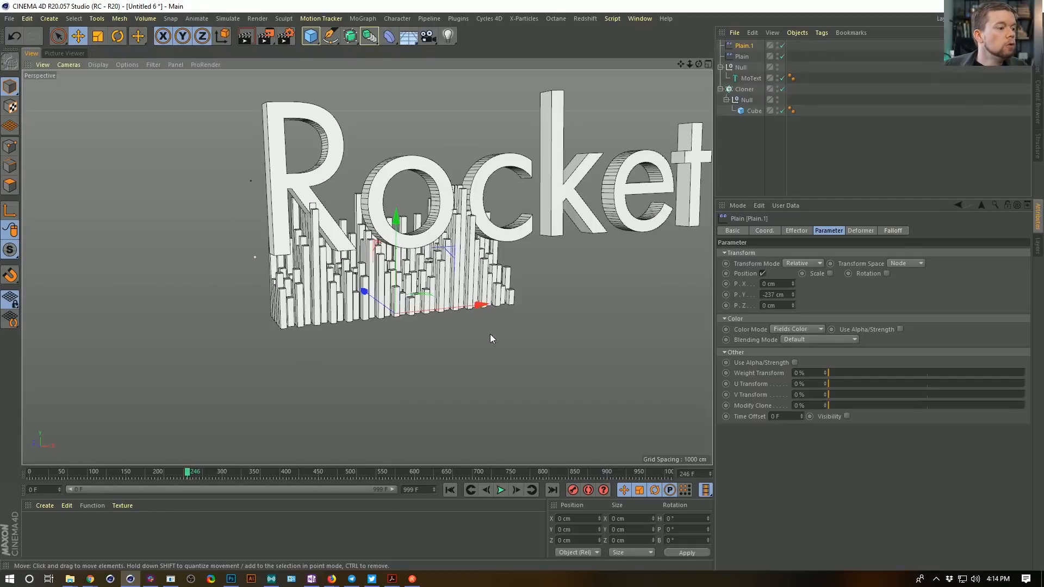
Play the animation from the start to check the bars' reaction to the text, and return to frame 244.
{"action": "left_click", "coordinate": [450, 490]}
{"action": "left_click", "coordinate": [502, 490]}
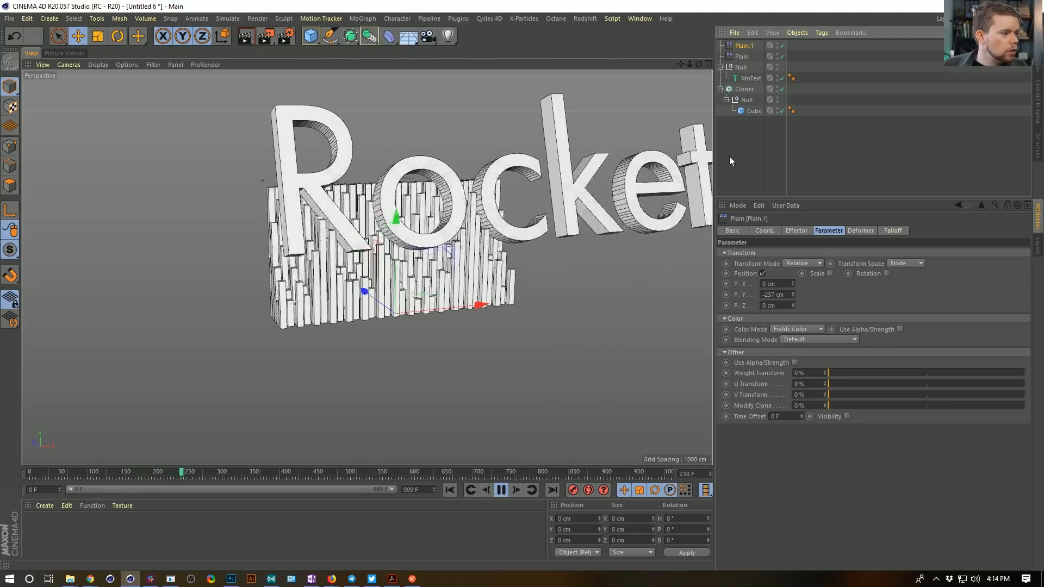
{"action": "left_click", "coordinate": [501, 490]}
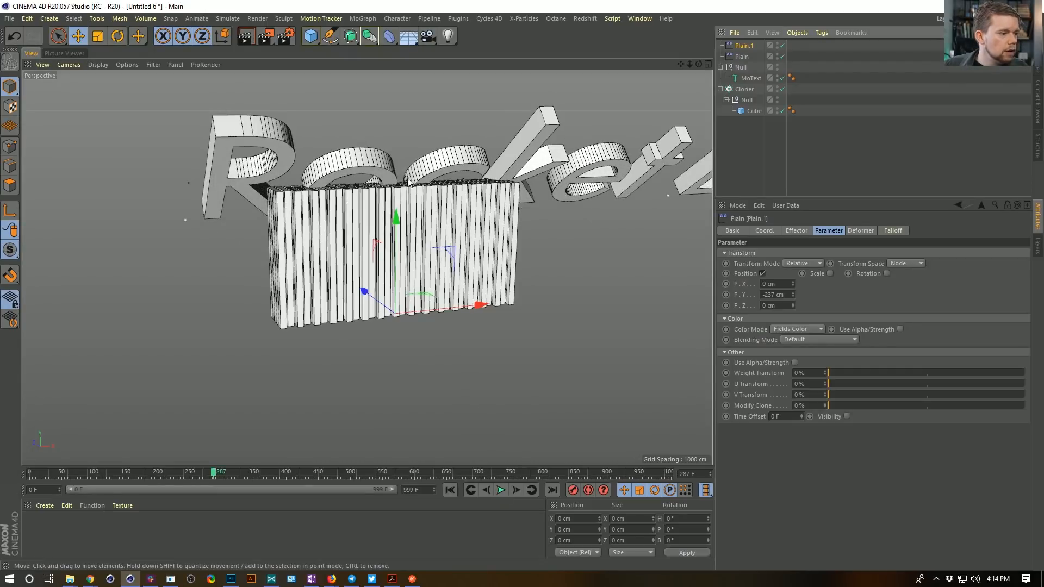
{"action": "left_click_drag", "start_coordinate": [209, 472], "coordinate": [186, 479]}
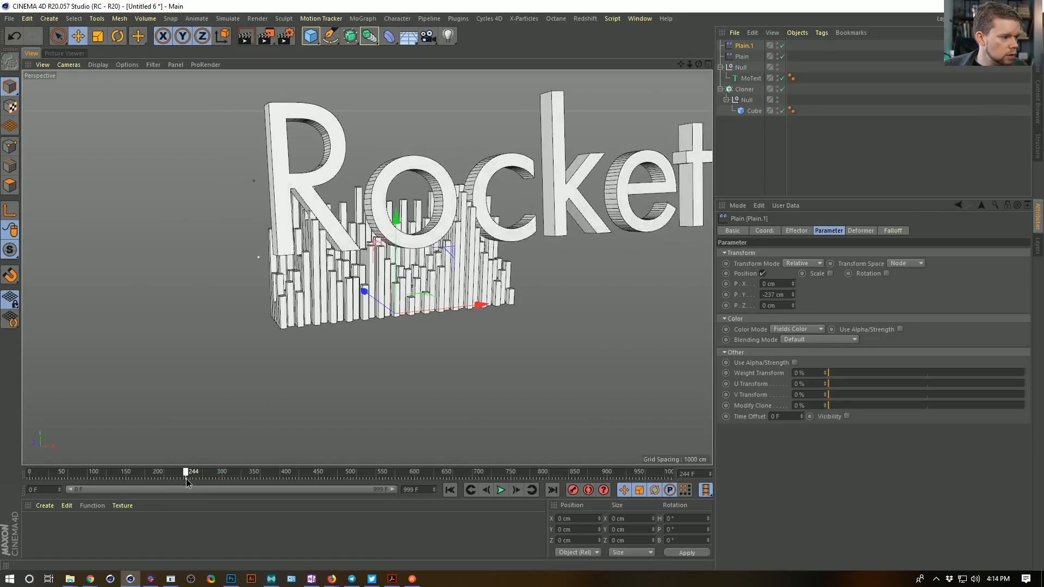
Set the MoText field radius in the first Plain effector's falloff to 106 cm and inspect the bars.
{"action": "left_click", "coordinate": [746, 58]}
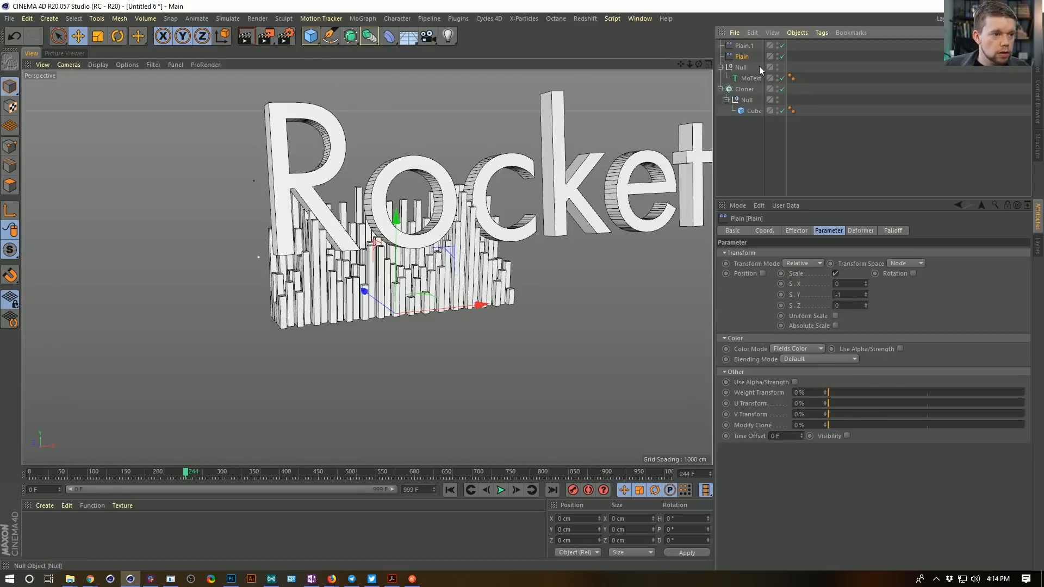
{"action": "left_click", "coordinate": [898, 233]}
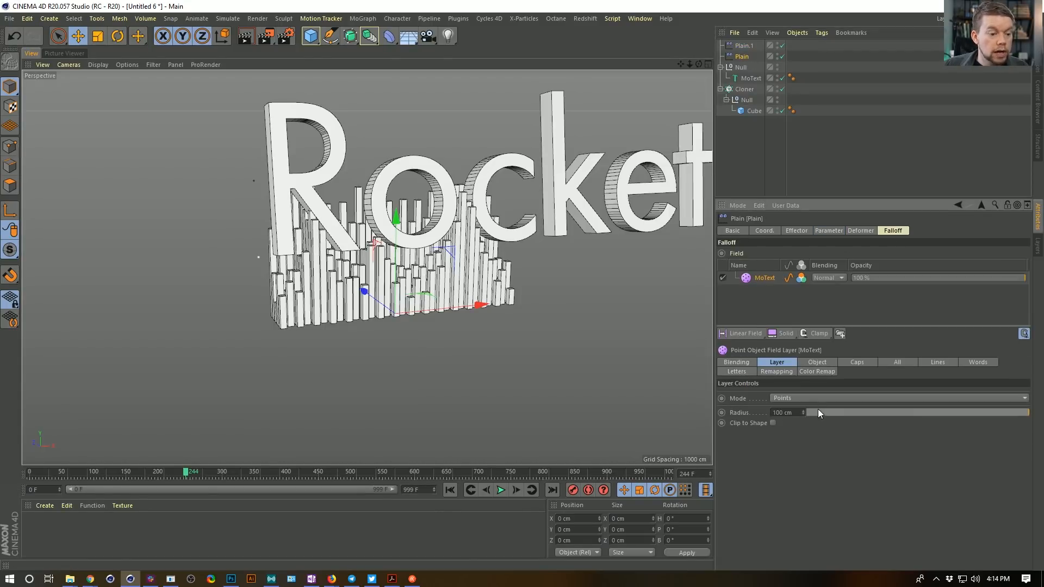
{"action": "left_click", "coordinate": [782, 374]}
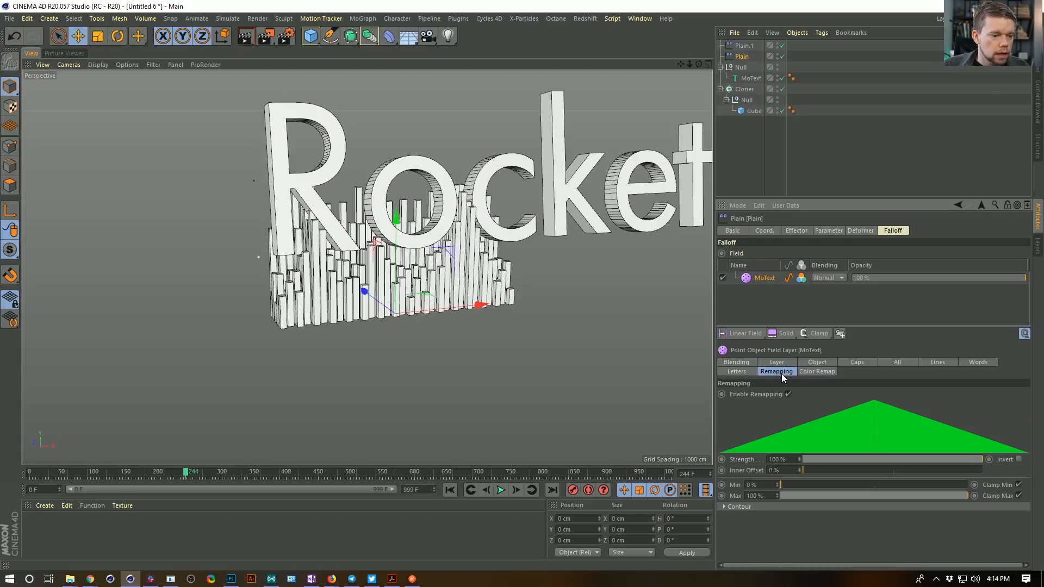
{"action": "left_click", "coordinate": [778, 363]}
{"action": "mouse_move", "coordinate": [802, 413]}
{"action": "left_mouse_down"}
{"action": "mouse_move", "coordinate": [781, 416]}
{"action": "mouse_move", "coordinate": [802, 409]}
{"action": "left_mouse_up"}
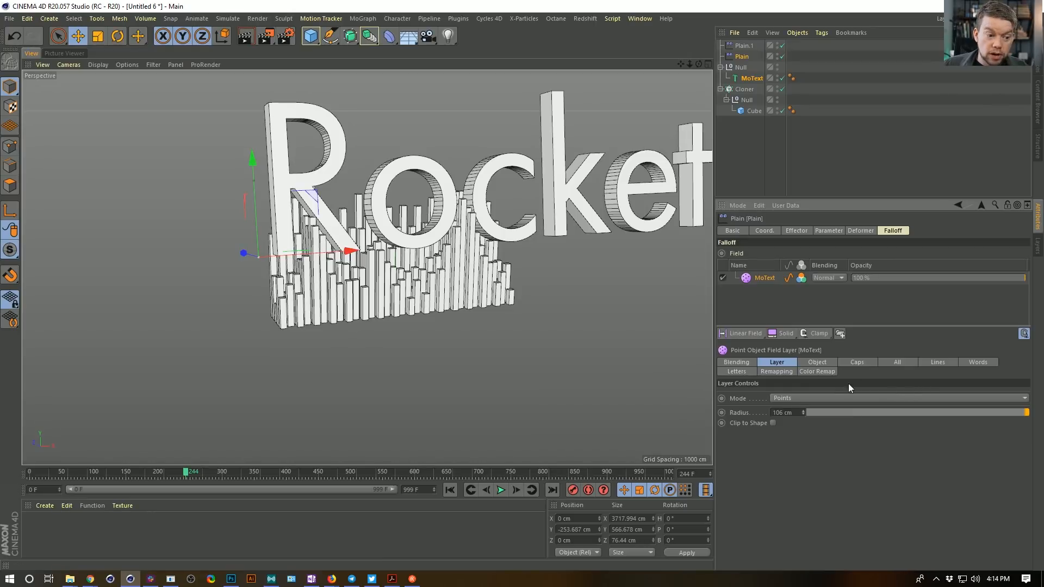
{"action": "left_click_drag", "start_coordinate": [420, 238], "coordinate": [524, 237], "text": "alt"}
Set the MoText's intermediate points to Subdivided with an angle of 90° and a maximum length of 25 cm.
{"action": "left_click", "coordinate": [751, 78]}
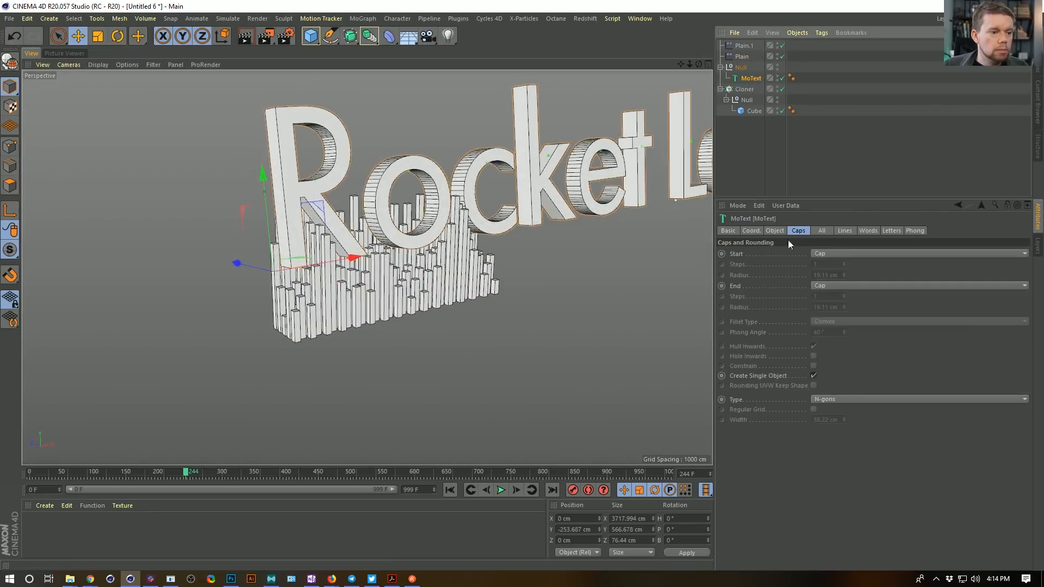
{"action": "left_click", "coordinate": [775, 231]}
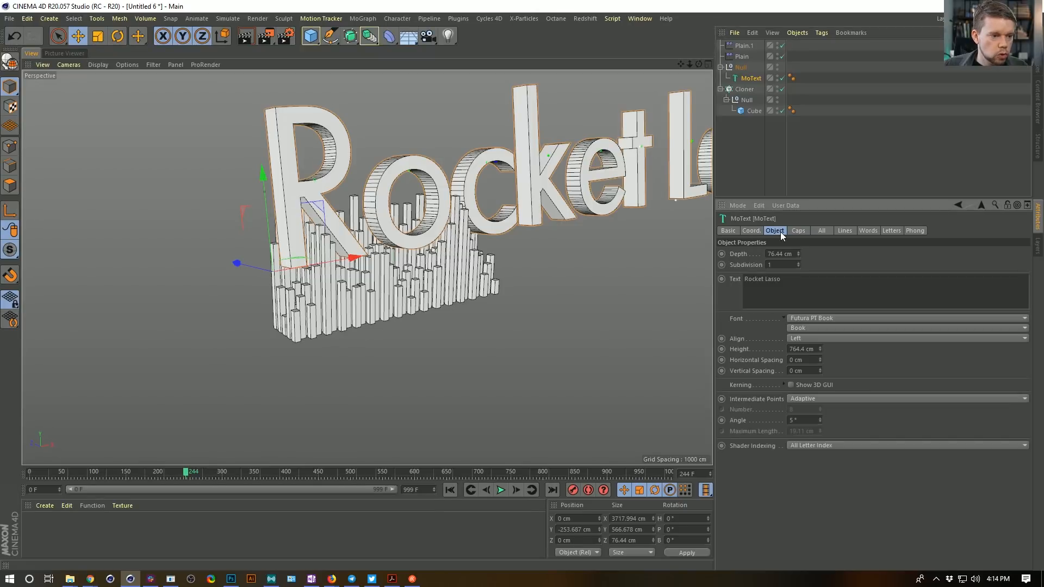
{"action": "left_click", "coordinate": [805, 399]}
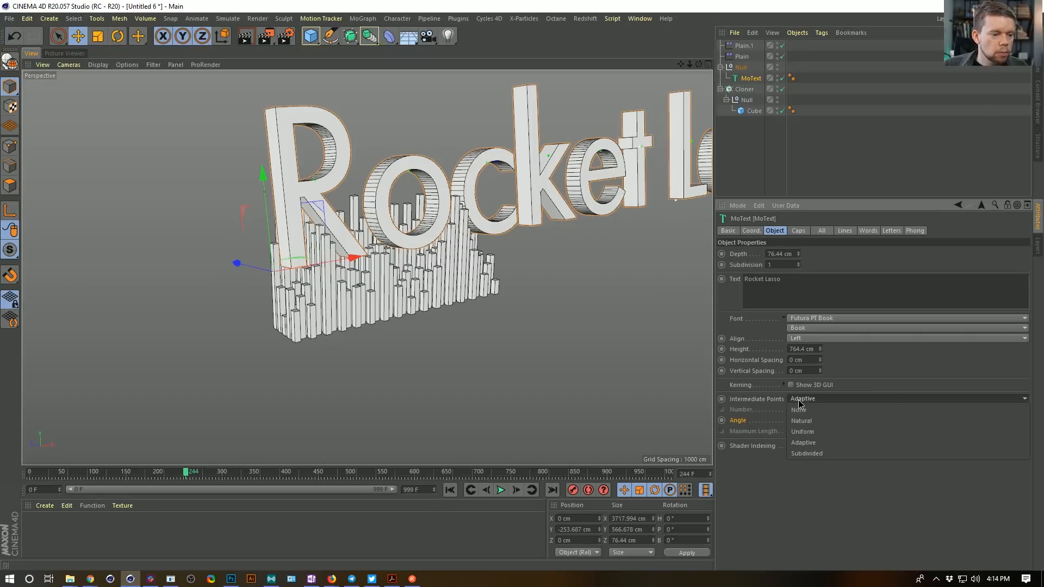
{"action": "left_click", "coordinate": [816, 451]}
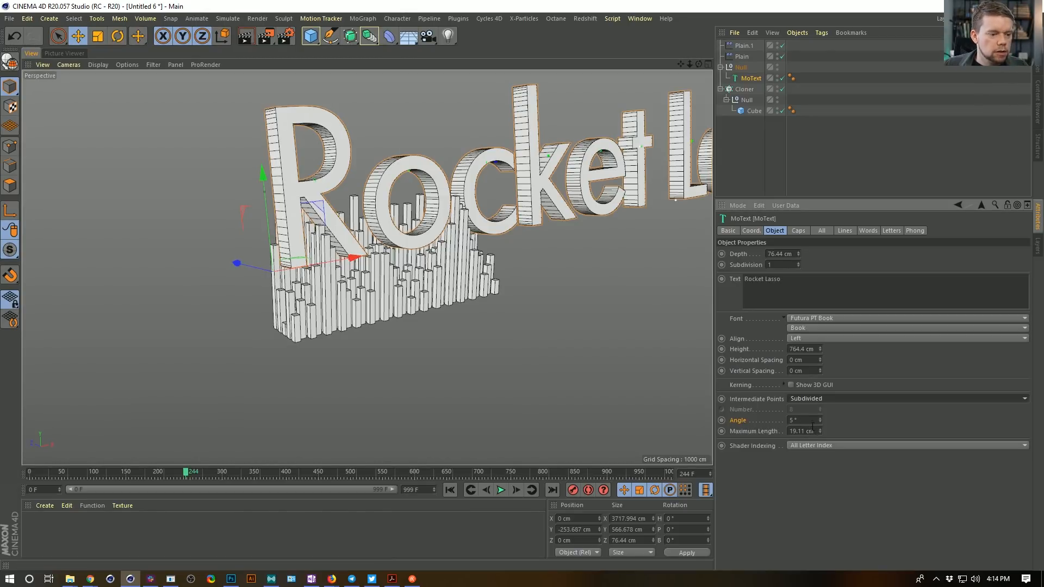
{"action": "left_click_drag", "start_coordinate": [812, 421], "coordinate": [705, 414]}
{"action": "type", "text": "90"}
{"action": "key", "text": "Return"}
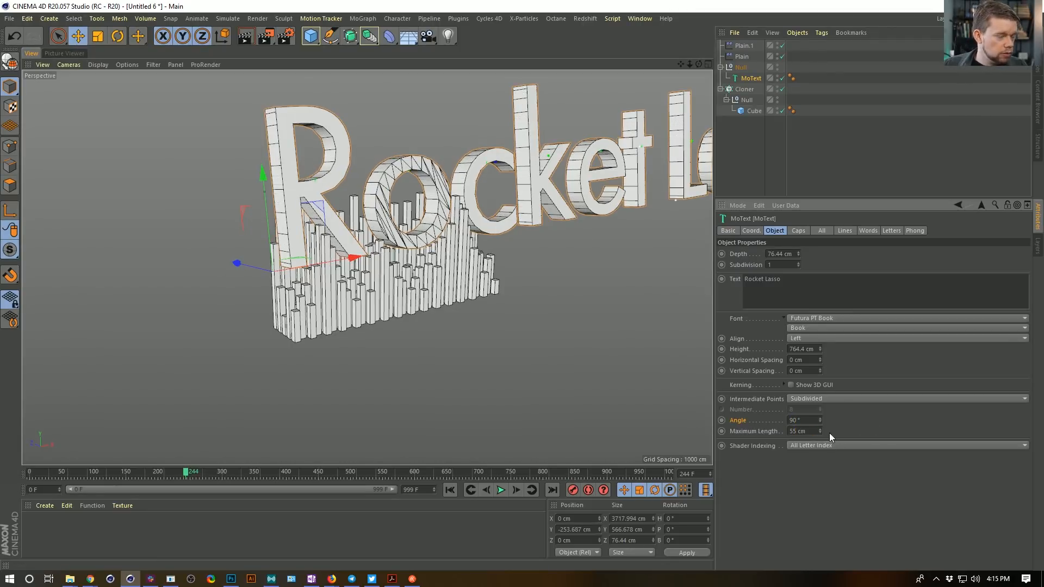
{"action": "key", "text": "Return"}
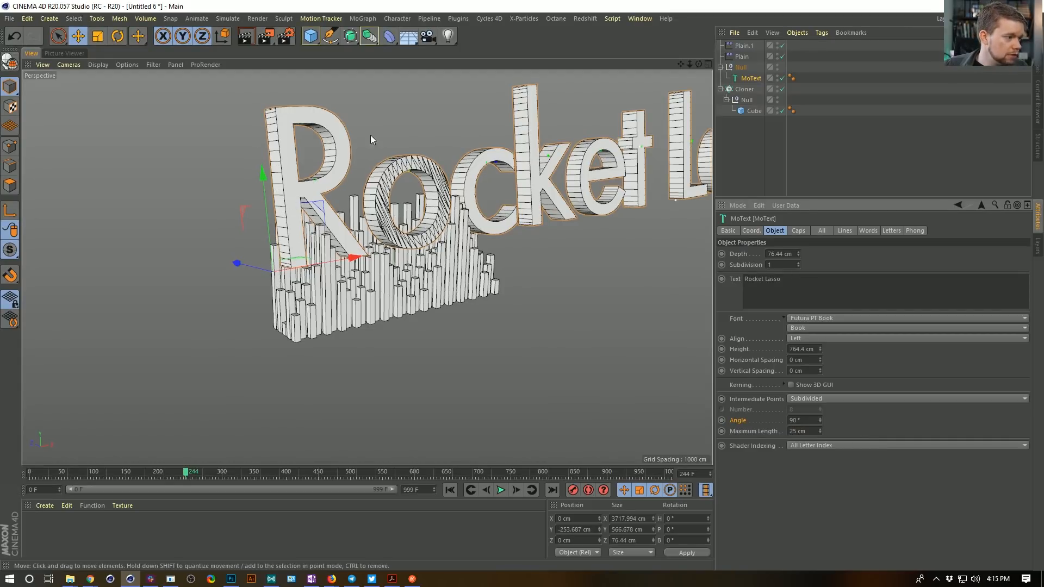
Set the MoText's cap type to Triangles and play the animation to check the bars' reaction.
{"action": "left_click", "coordinate": [798, 231]}
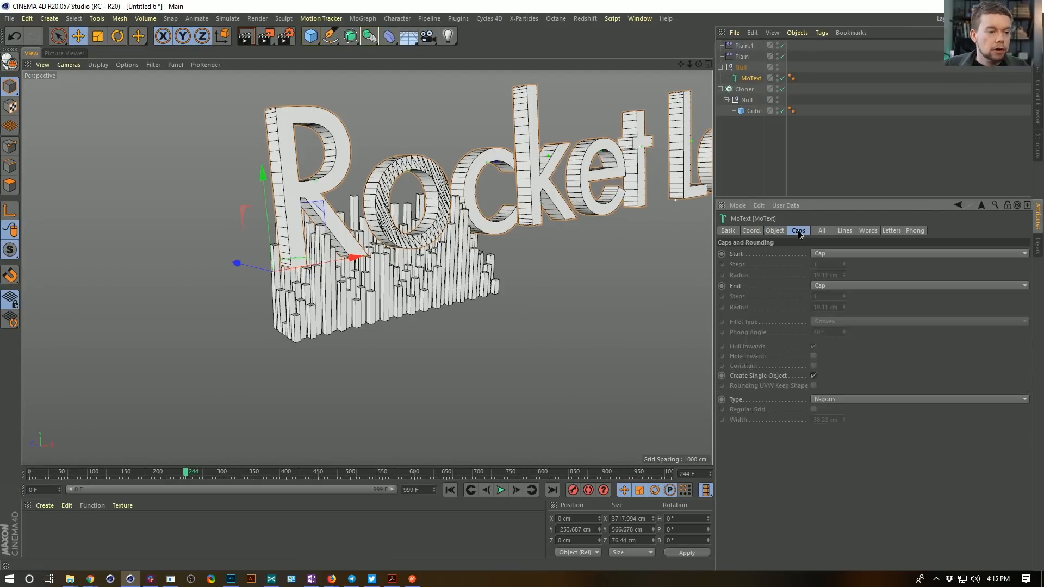
{"action": "left_click", "coordinate": [830, 399]}
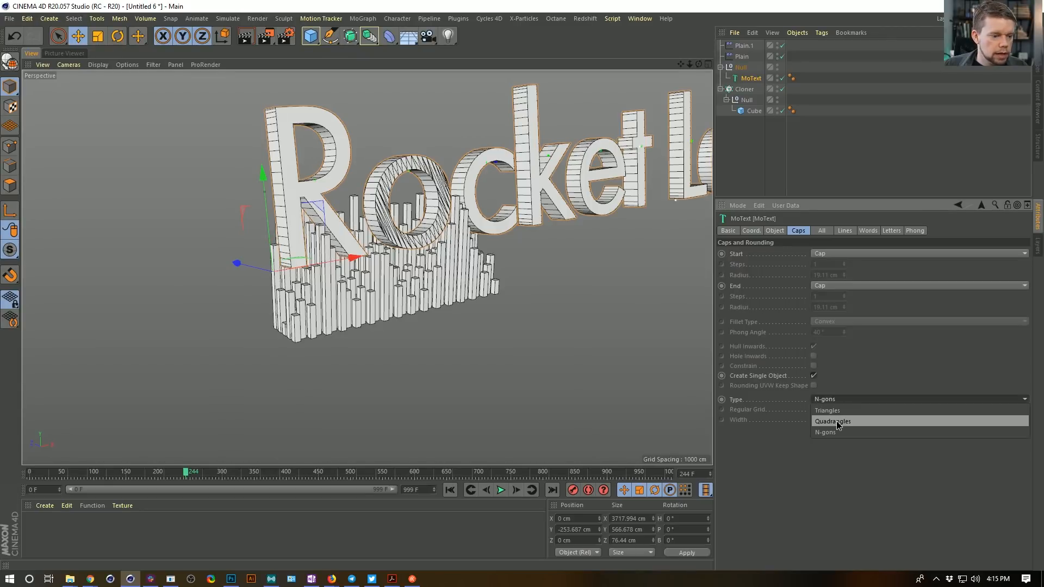
{"action": "left_click", "coordinate": [837, 411]}
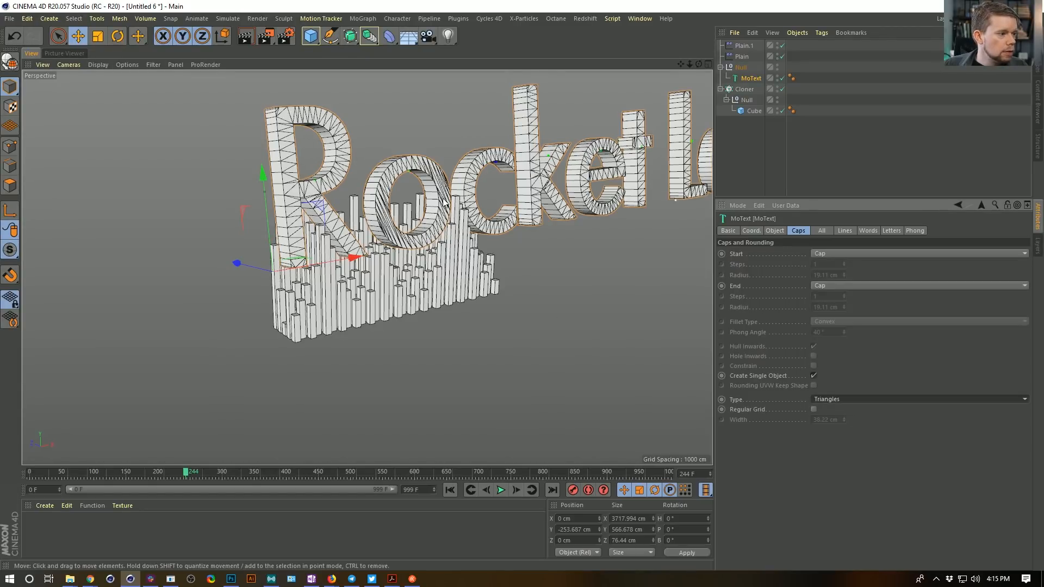
{"action": "left_click_drag", "start_coordinate": [433, 223], "coordinate": [397, 237], "text": "alt"}
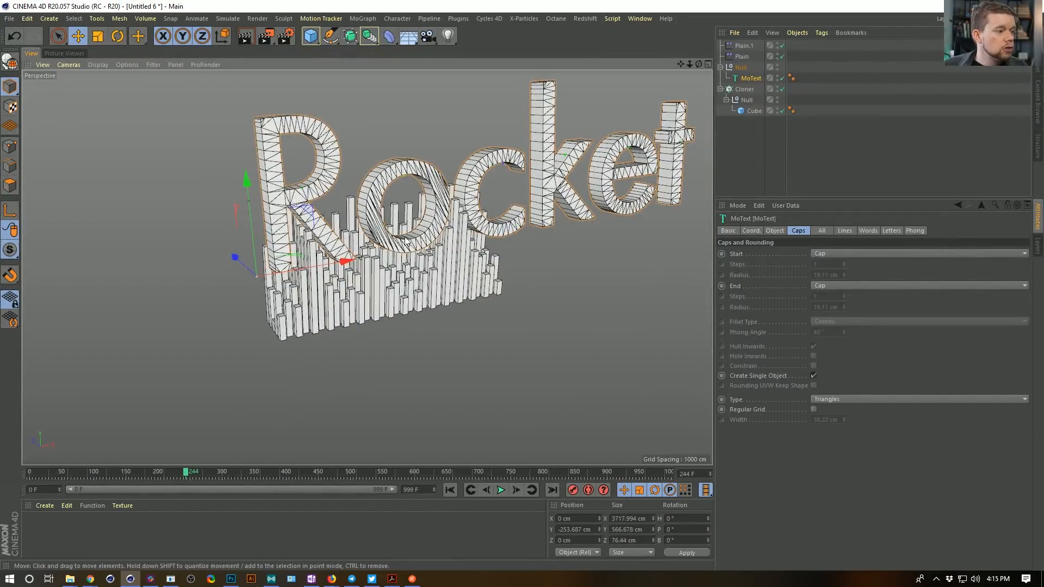
{"action": "left_click", "coordinate": [501, 490]}
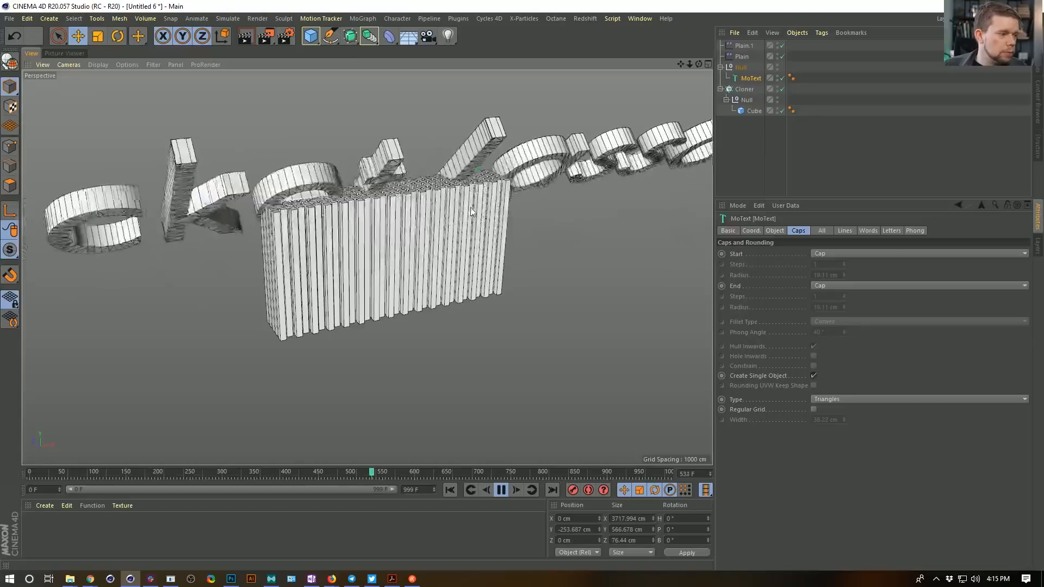
Set the first Plain effector's Y scale to -0.61, replay the animation and stop at frame 682.
{"action": "left_click", "coordinate": [743, 56]}
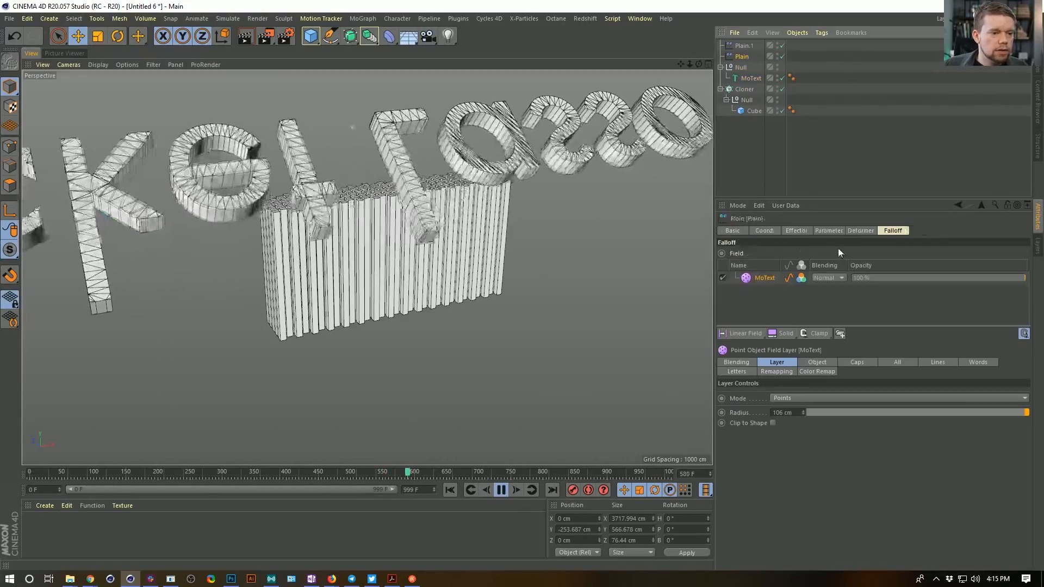
{"action": "left_click", "coordinate": [828, 230]}
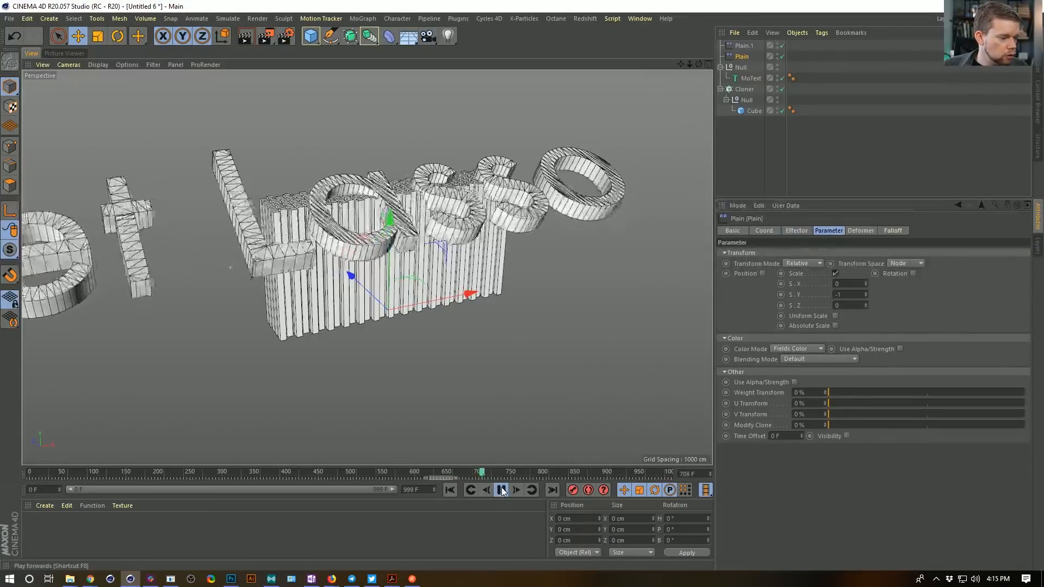
{"action": "mouse_move", "coordinate": [449, 472]}
{"action": "left_mouse_down"}
{"action": "mouse_move", "coordinate": [318, 472]}
{"action": "mouse_move", "coordinate": [349, 474]}
{"action": "left_mouse_up"}
{"action": "left_click_drag", "start_coordinate": [865, 294], "coordinate": [865, 263]}
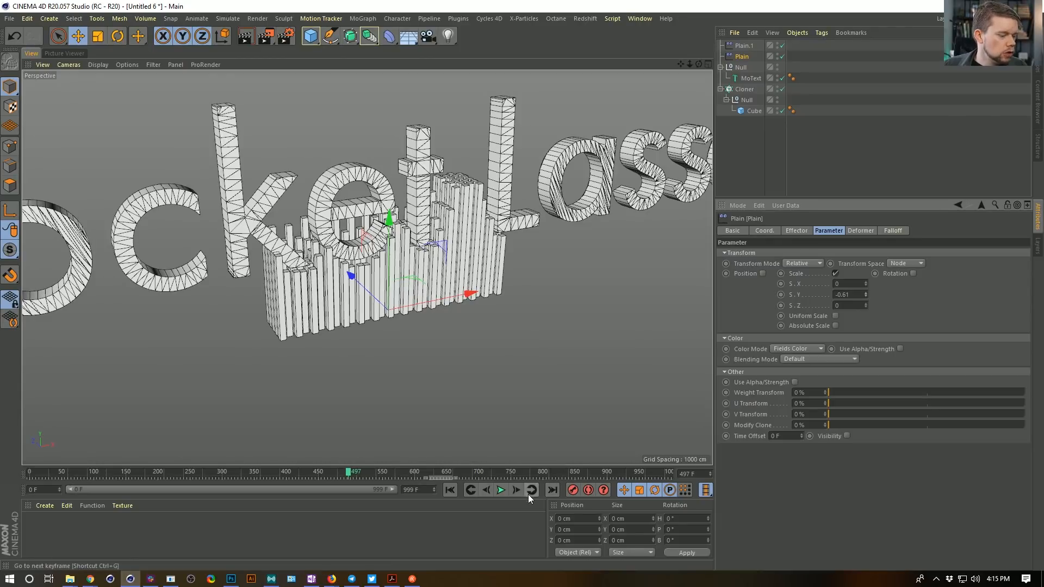
{"action": "left_click", "coordinate": [500, 491]}
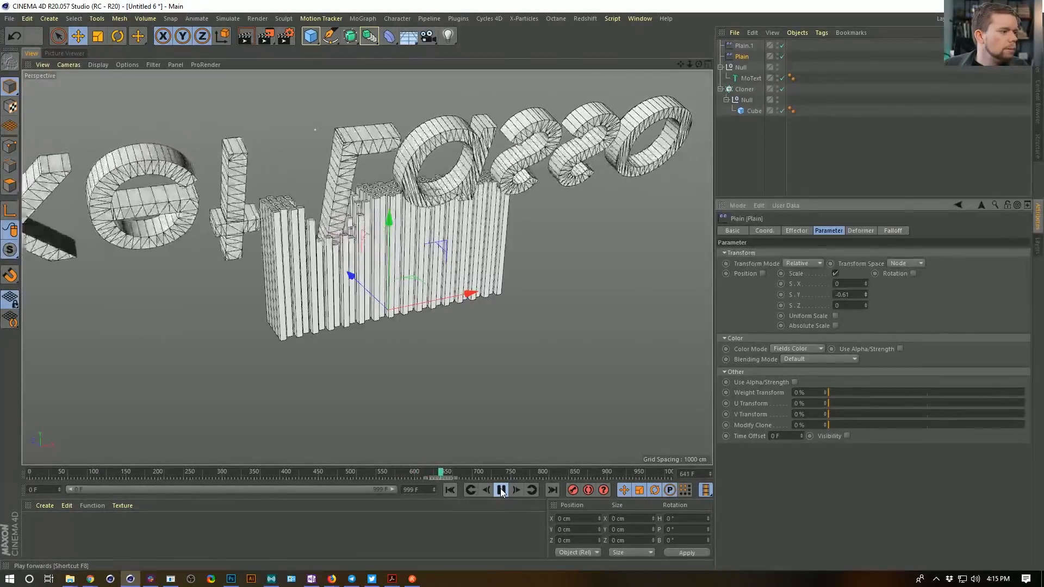
{"action": "left_click", "coordinate": [501, 492]}
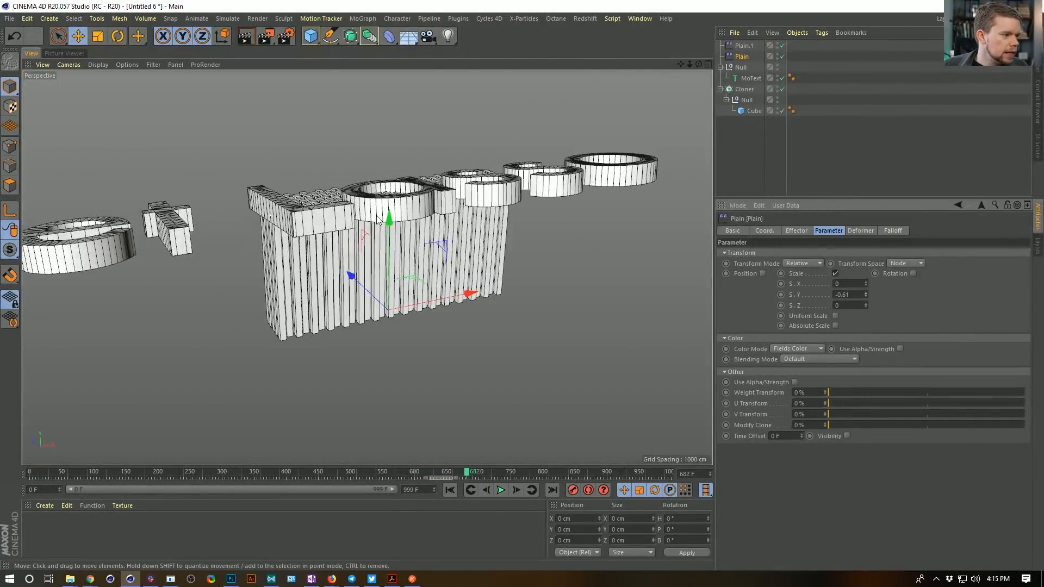
Disable the second Plain effector and inspect the bars around the text from above and below.
{"action": "left_click", "coordinate": [782, 46]}
{"action": "left_click_drag", "start_coordinate": [302, 270], "coordinate": [294, 276], "text": "alt"}
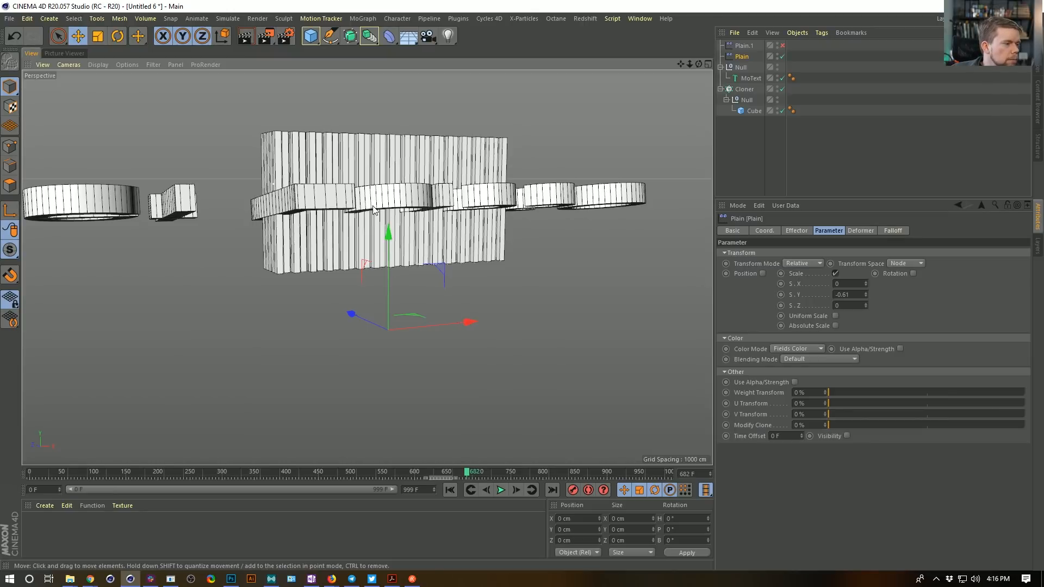
{"action": "mouse_move", "coordinate": [405, 210]}
{"action": "left_mouse_down", "text": "alt"}
{"action": "mouse_move", "coordinate": [478, 231]}
{"action": "mouse_move", "coordinate": [414, 233]}
{"action": "mouse_move", "coordinate": [415, 158]}
{"action": "mouse_move", "coordinate": [403, 218]}
{"action": "mouse_move", "coordinate": [410, 257]}
{"action": "mouse_move", "coordinate": [422, 234]}
{"action": "left_mouse_up", "text": "alt"}
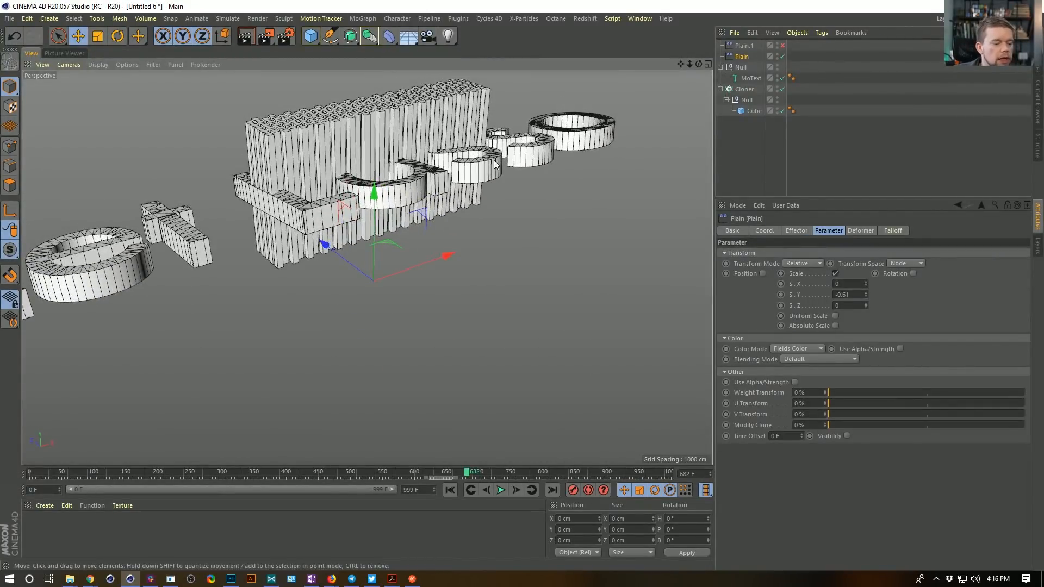
{"action": "mouse_move", "coordinate": [331, 135]}
{"action": "left_mouse_down", "text": "alt"}
{"action": "mouse_move", "coordinate": [311, 123]}
{"action": "mouse_move", "coordinate": [345, 138]}
{"action": "mouse_move", "coordinate": [333, 125]}
{"action": "left_mouse_up", "text": "alt"}
{"action": "left_click_drag", "start_coordinate": [309, 215], "coordinate": [308, 202], "text": "alt"}
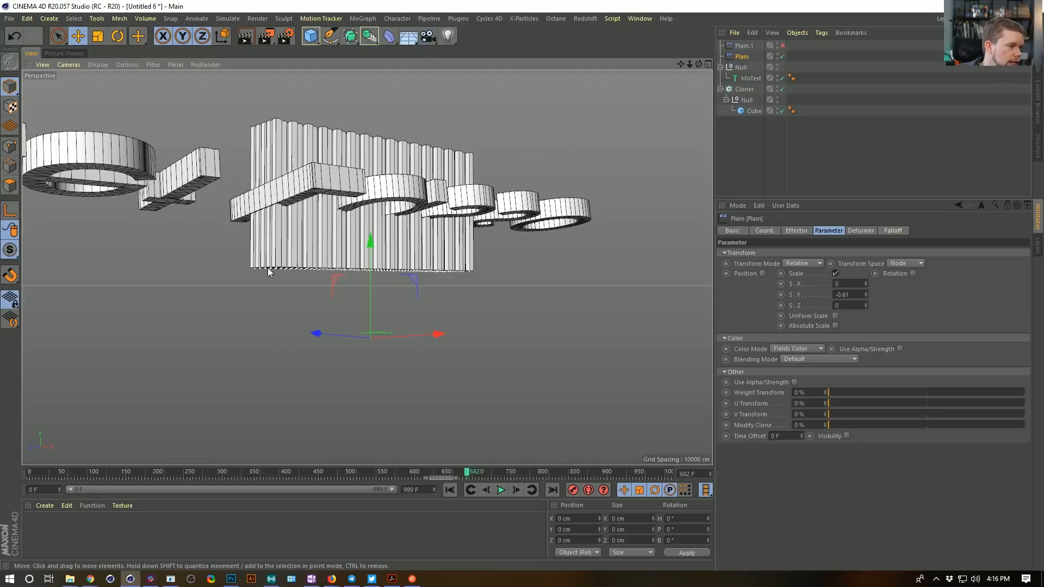
{"action": "left_click_drag", "start_coordinate": [374, 197], "coordinate": [368, 249], "text": "alt"}
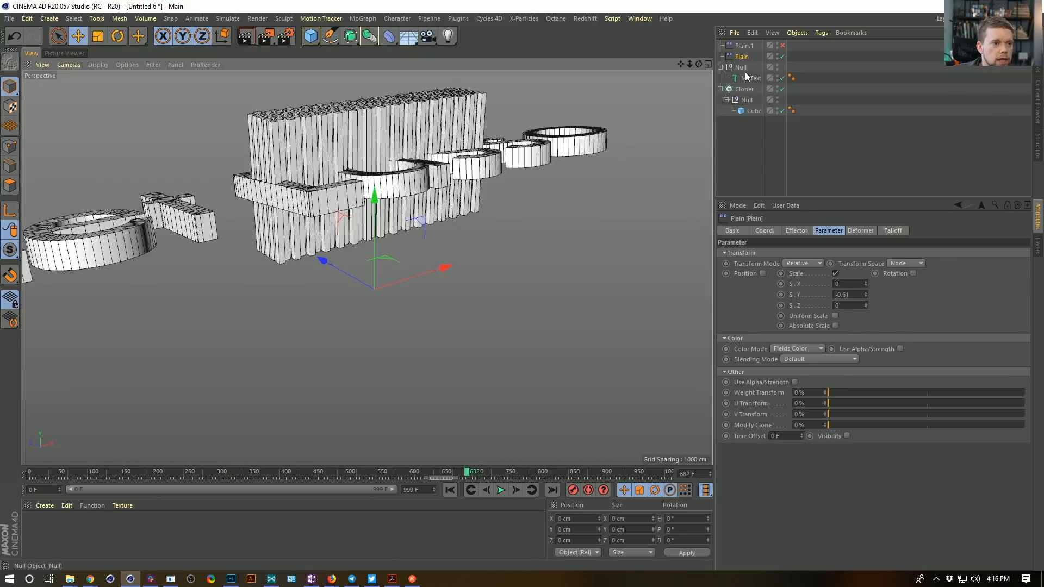
Raise the bars' Cloner to about 342 cm in Y and play the animation.
{"action": "left_click", "coordinate": [744, 89]}
{"action": "left_click_drag", "start_coordinate": [383, 131], "coordinate": [383, 107]}
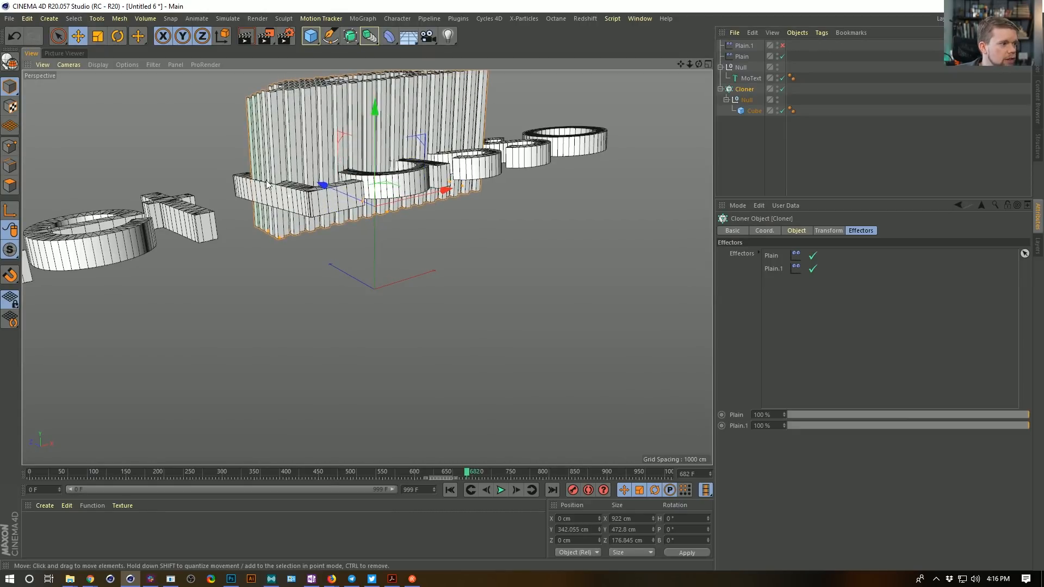
{"action": "left_click", "coordinate": [503, 491]}
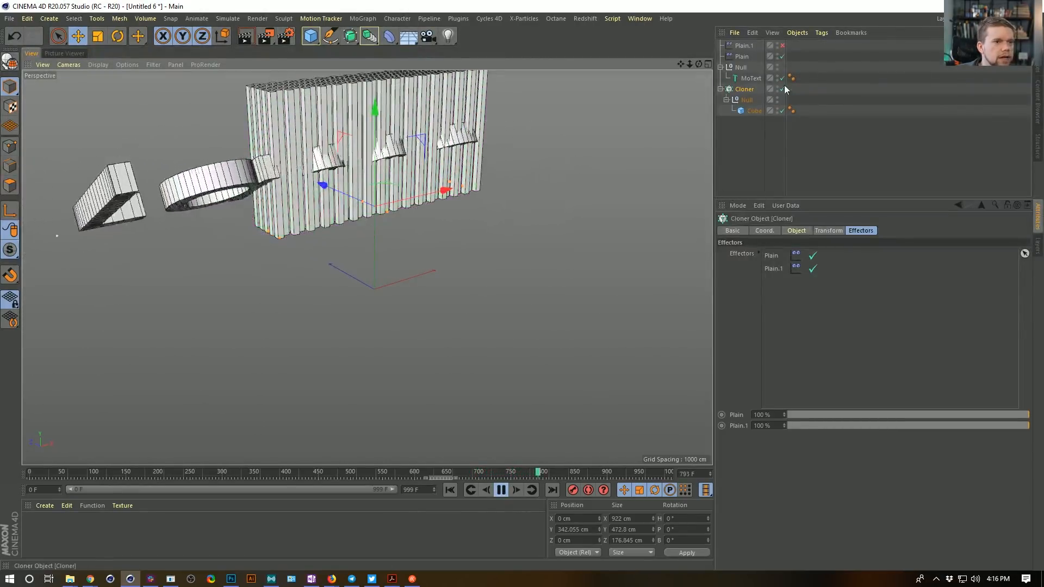
Re-enable the second Plain effector, inspect the playing animation, and return to frame 0.
{"action": "left_click", "coordinate": [758, 45]}
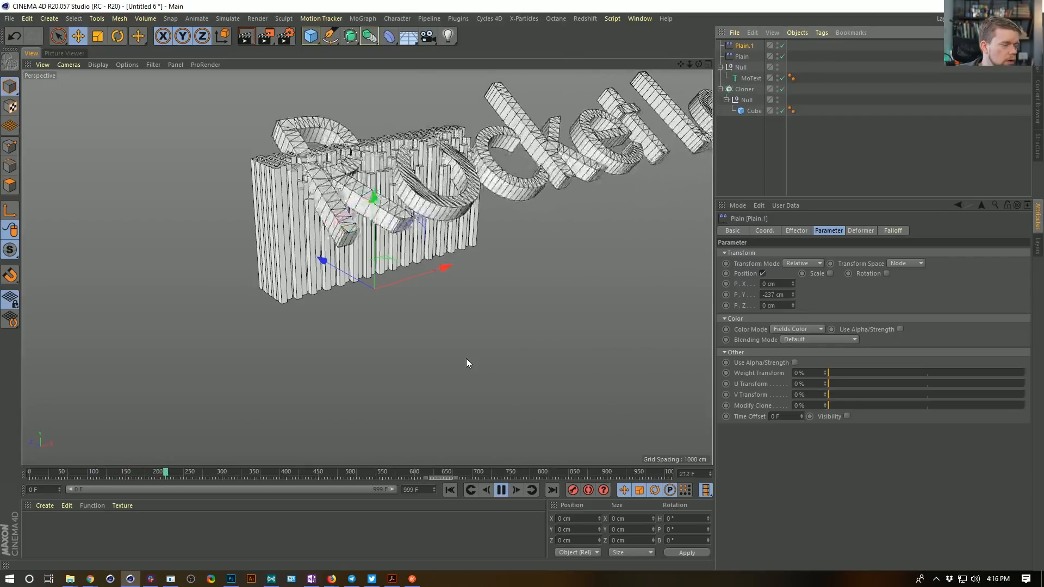
{"action": "left_click_drag", "start_coordinate": [467, 363], "coordinate": [320, 280], "text": "alt"}
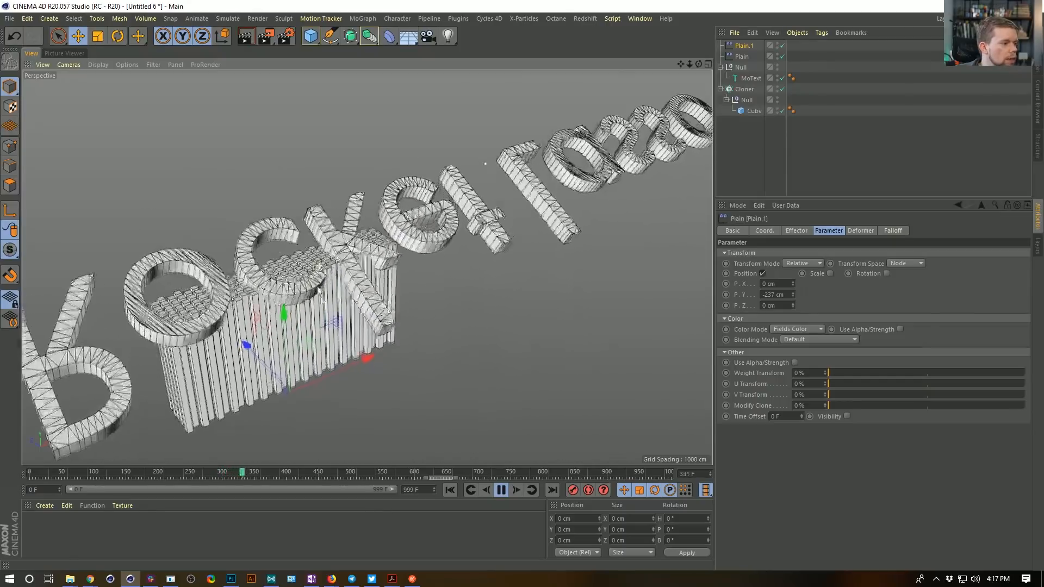
{"action": "left_click", "coordinate": [501, 491]}
{"action": "left_click", "coordinate": [451, 491]}
{"action": "middle_click_drag", "start_coordinate": [582, 188], "coordinate": [605, 210], "text": "alt"}
{"action": "scroll", "coordinate": [604, 210], "scroll_direction": "down", "scroll_amount": 3}
{"action": "left_click_drag", "start_coordinate": [612, 203], "coordinate": [522, 207], "text": "alt"}
Try moving the MoText along X onto the block of bars, and undo the move.
{"action": "left_click", "coordinate": [752, 79]}
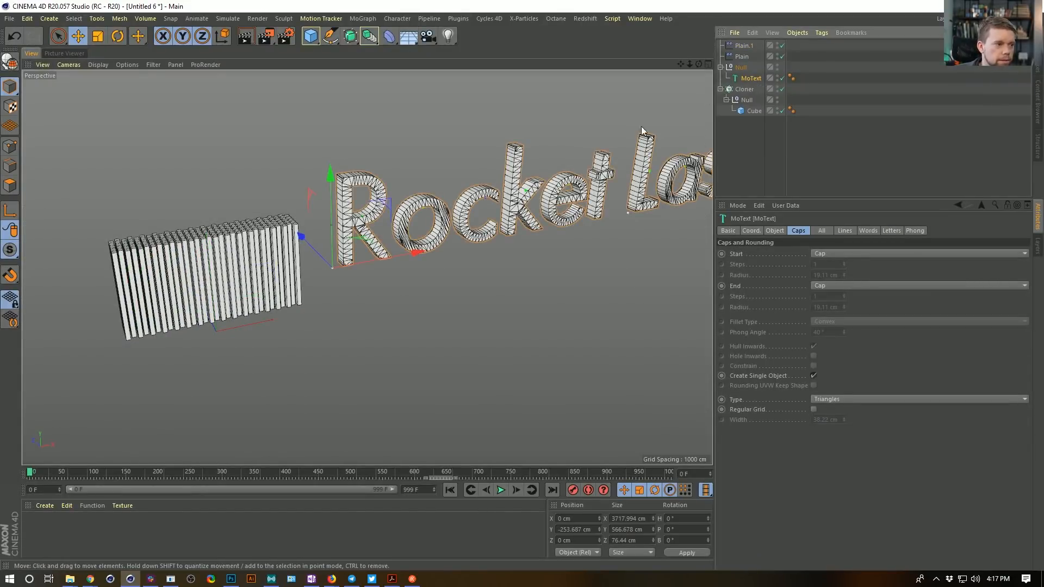
{"action": "left_click_drag", "start_coordinate": [381, 259], "coordinate": [196, 296]}
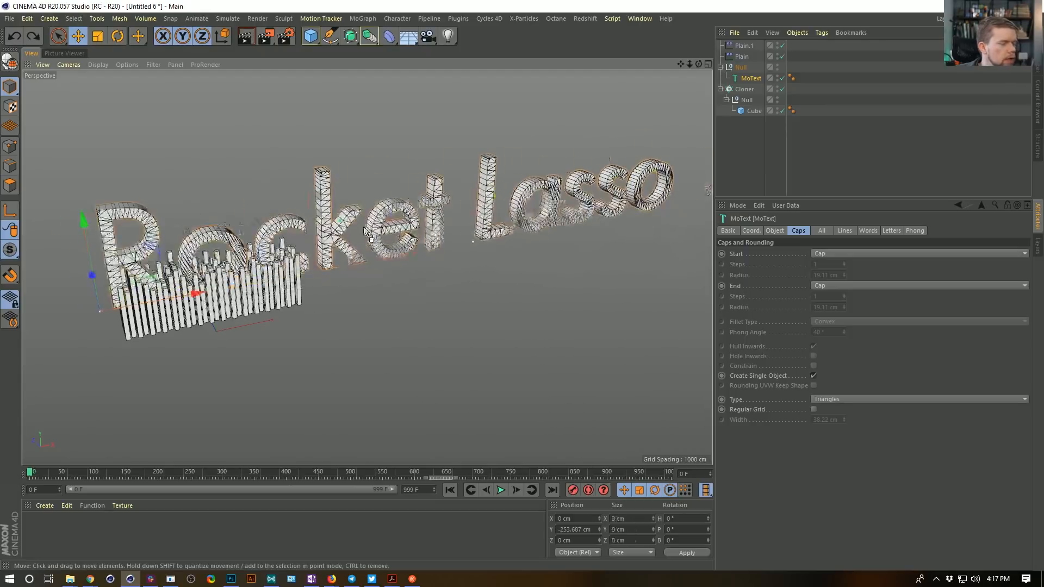
{"action": "key", "text": "ctrl+z"}
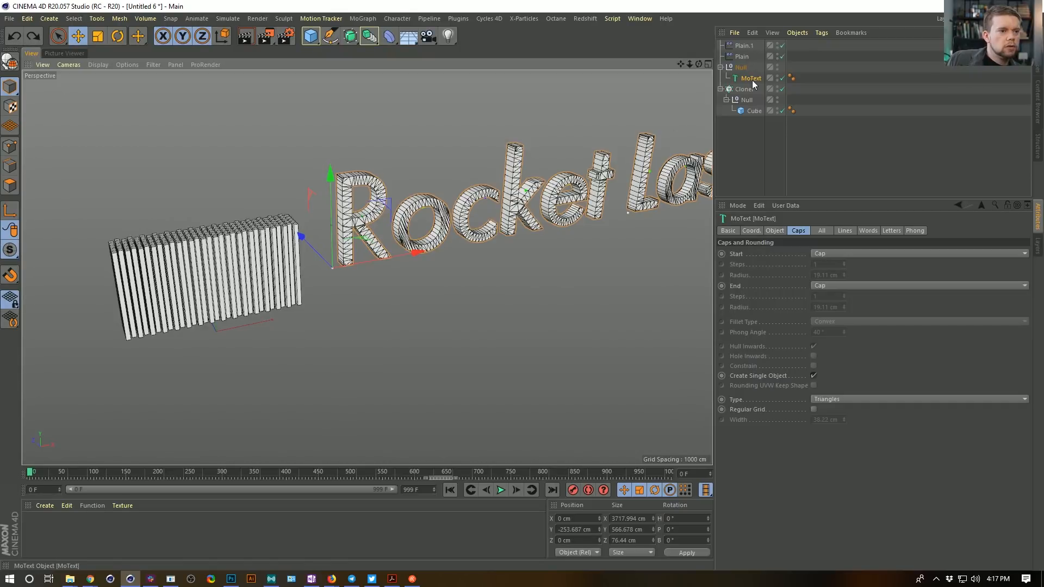
Replace the MoText's text with the single letter "R".
{"action": "left_click", "coordinate": [774, 230]}
{"action": "triple_click", "coordinate": [761, 278]}
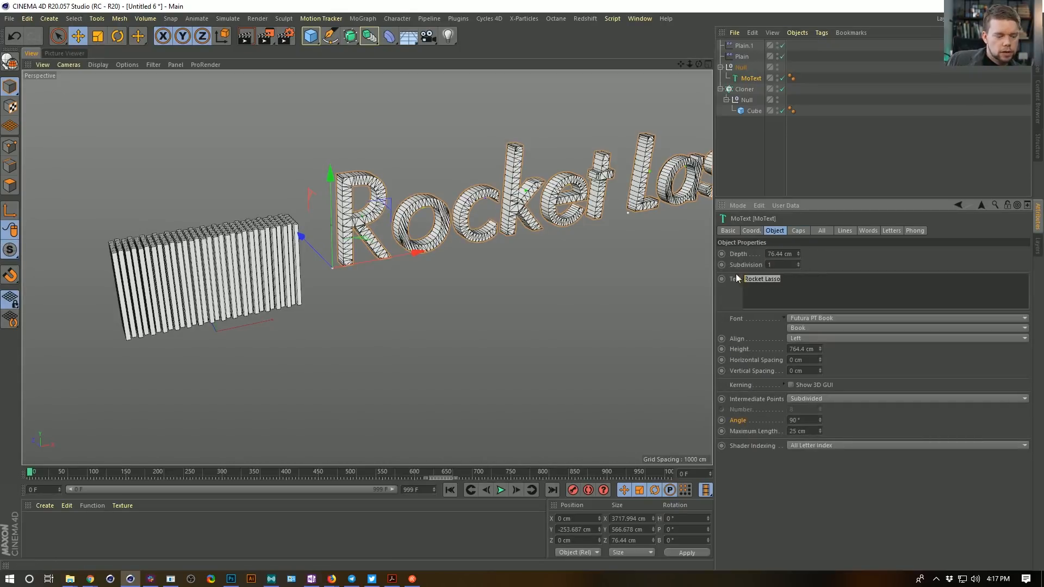
{"action": "type", "text": "R"}
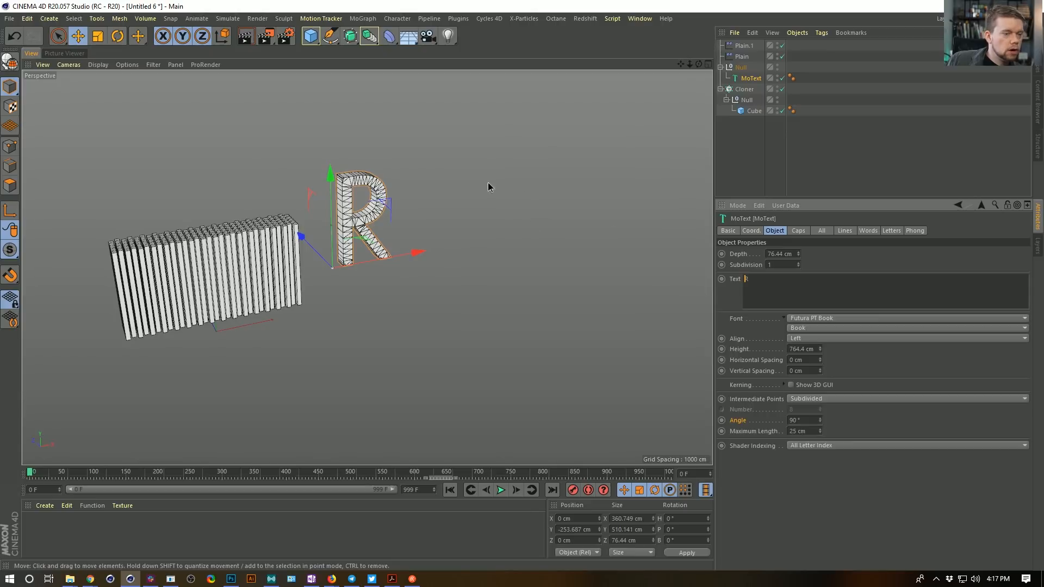
{"action": "left_click_drag", "start_coordinate": [488, 184], "coordinate": [478, 169], "text": "alt"}
Remove the X position and pitch rotation animation from the MoText's parent Null.
{"action": "left_click", "coordinate": [753, 82]}
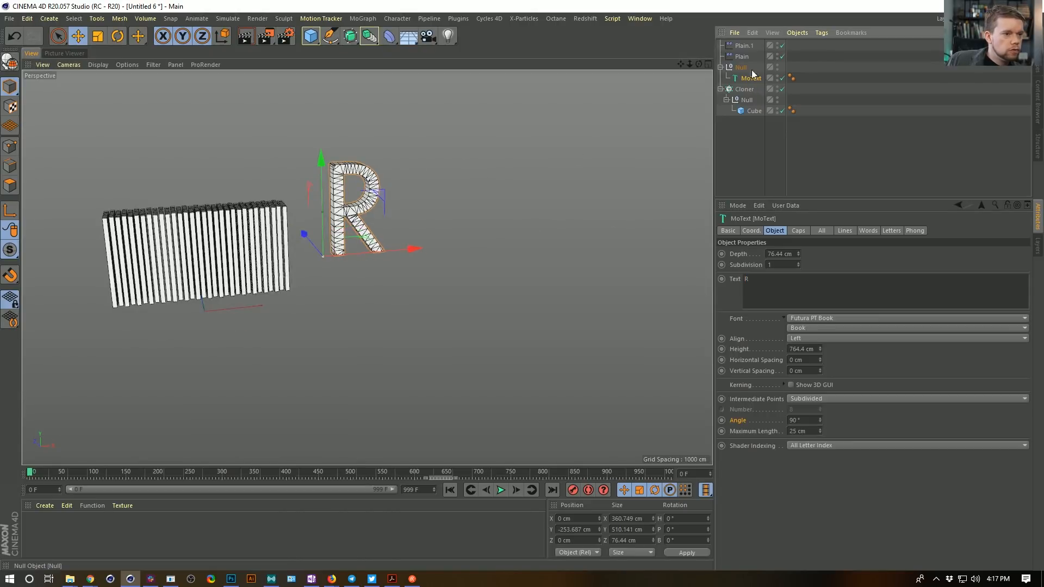
{"action": "left_click", "coordinate": [741, 68]}
{"action": "left_click", "coordinate": [754, 232]}
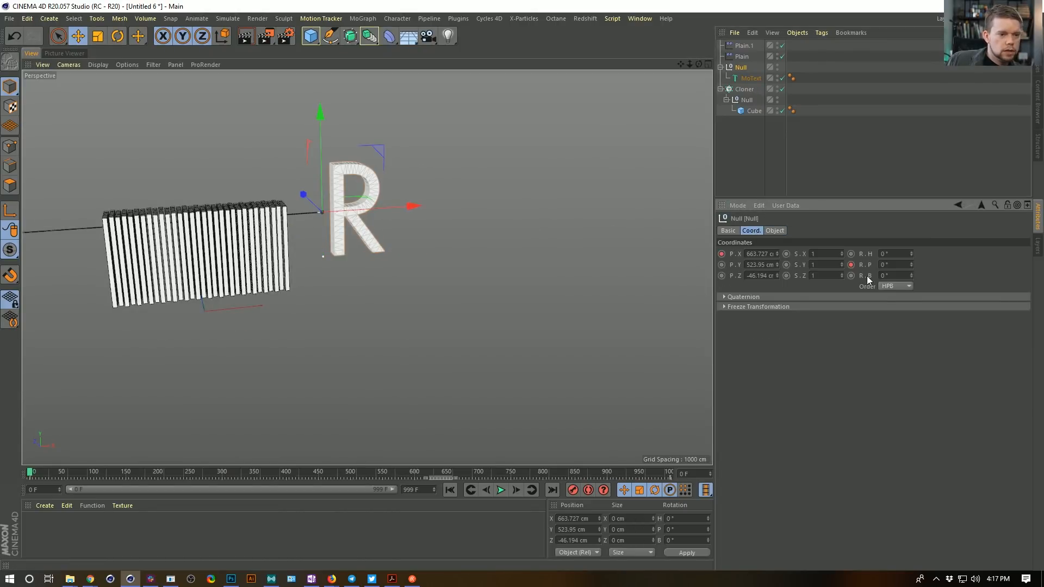
Set the MoText's Y position relative to its parent Null to 0 cm.
{"action": "left_click", "coordinate": [744, 79]}
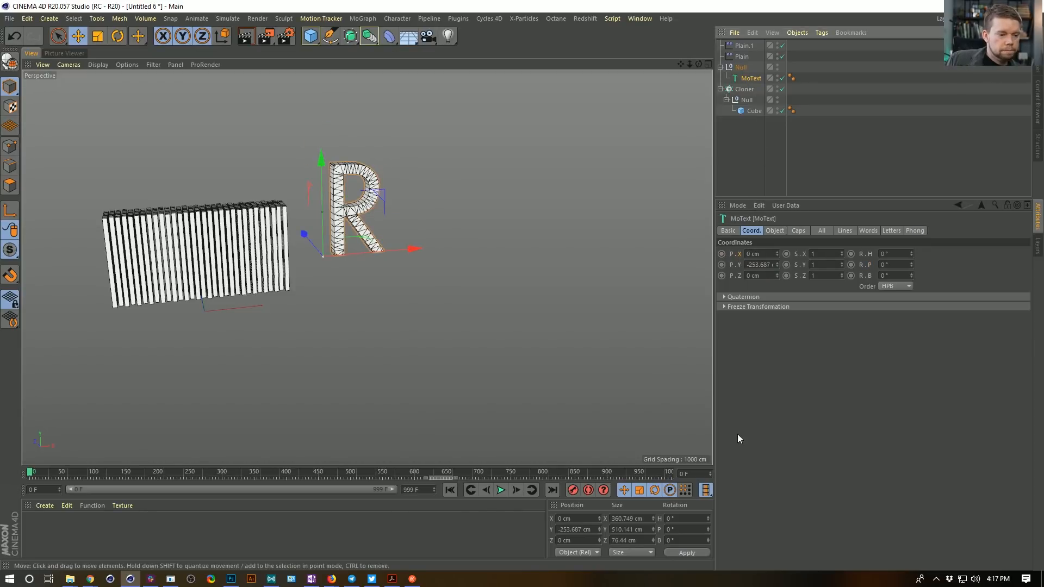
{"action": "double_click", "coordinate": [575, 530]}
{"action": "type", "text": "0"}
{"action": "key", "text": "Return"}
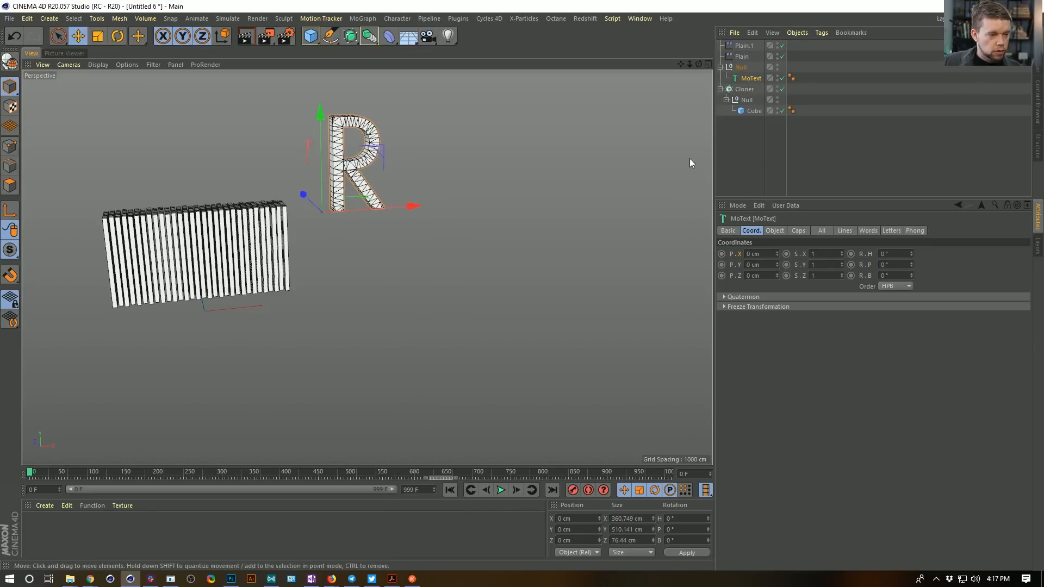
Reset the parent Null's position to 0 cm on all axes, and shift the MoText letter to center it on the Null's axis.
{"action": "left_click", "coordinate": [742, 67]}
{"action": "double_click", "coordinate": [574, 519]}
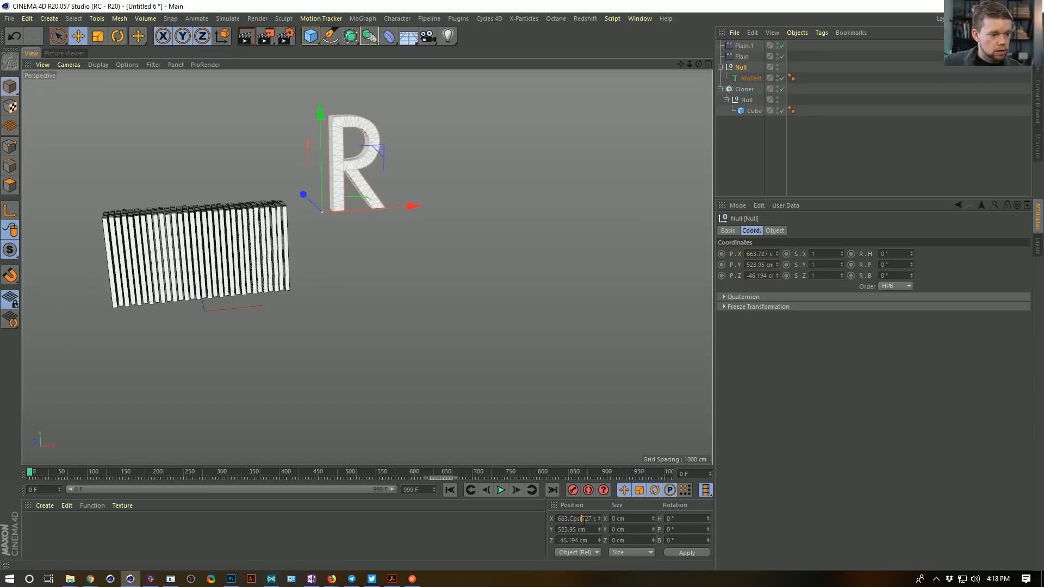
{"action": "left_click", "coordinate": [679, 553]}
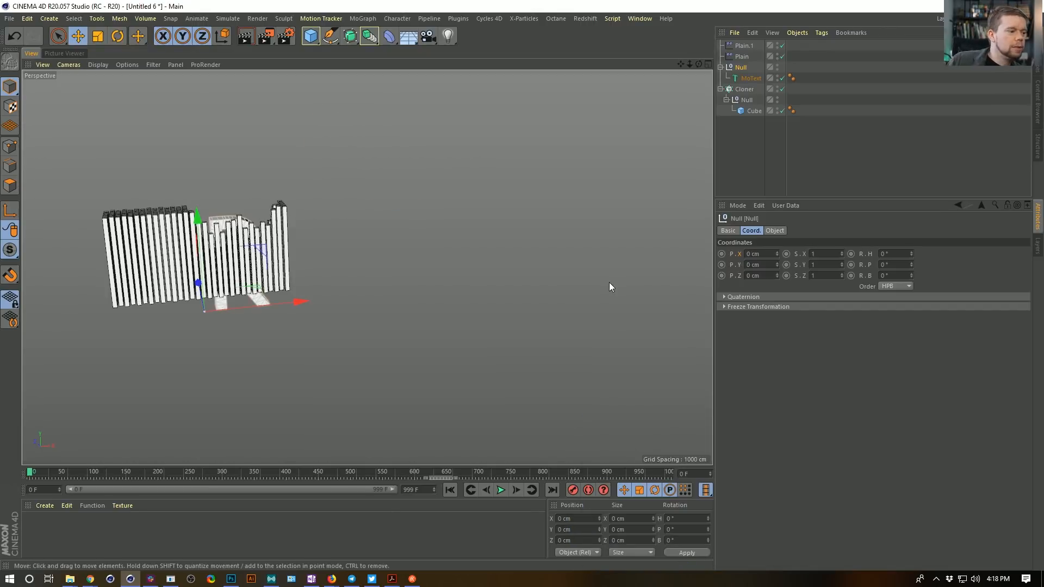
{"action": "left_click", "coordinate": [752, 78]}
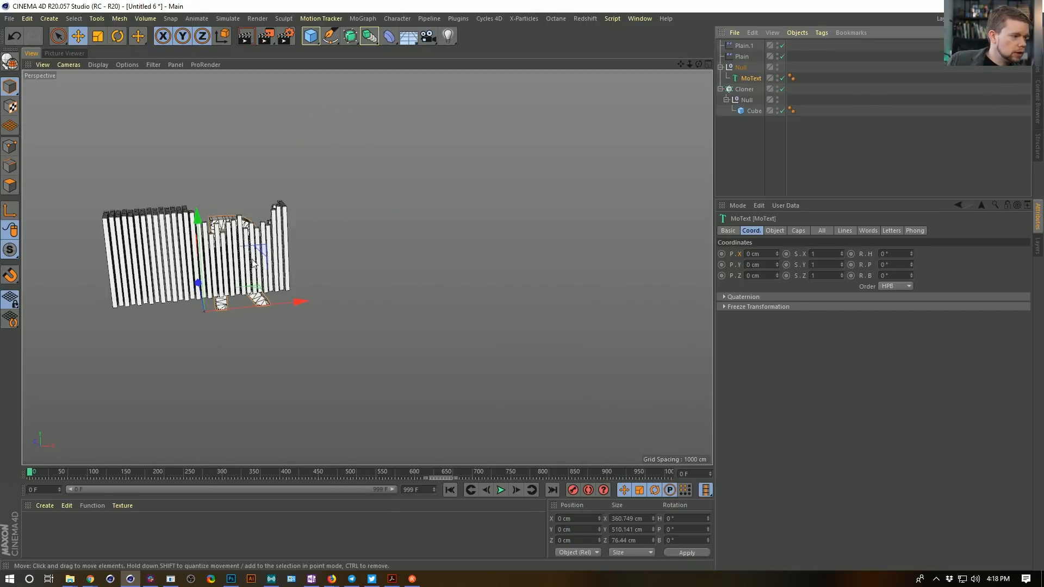
{"action": "left_click_drag", "start_coordinate": [263, 251], "coordinate": [239, 297]}
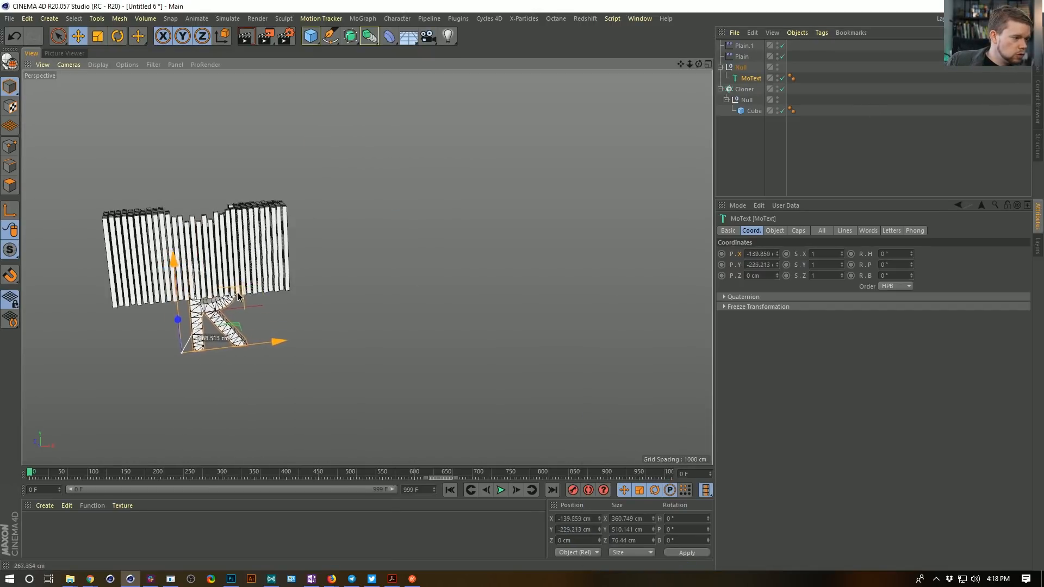
Create a second Cloner and make the Null holding the MoText its child.
{"action": "left_click", "coordinate": [739, 69]}
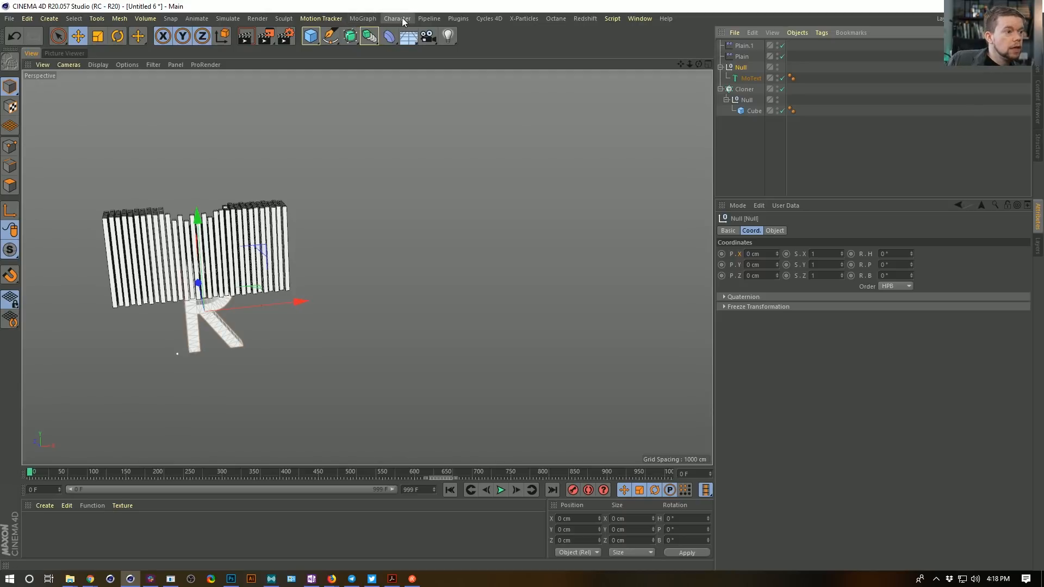
{"action": "left_click", "coordinate": [362, 20]}
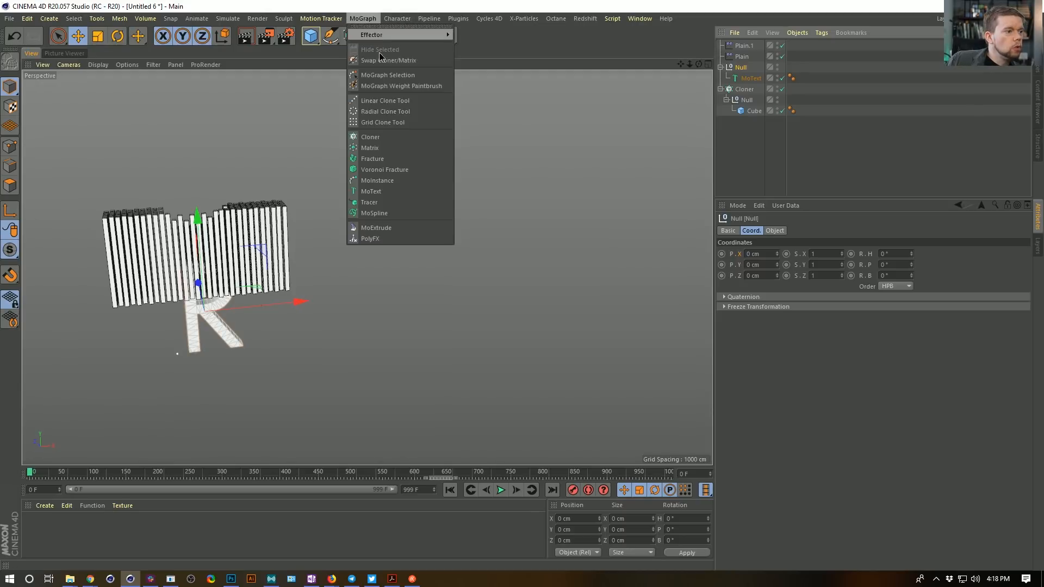
{"action": "left_click", "coordinate": [405, 138]}
{"action": "left_click", "coordinate": [745, 100]}
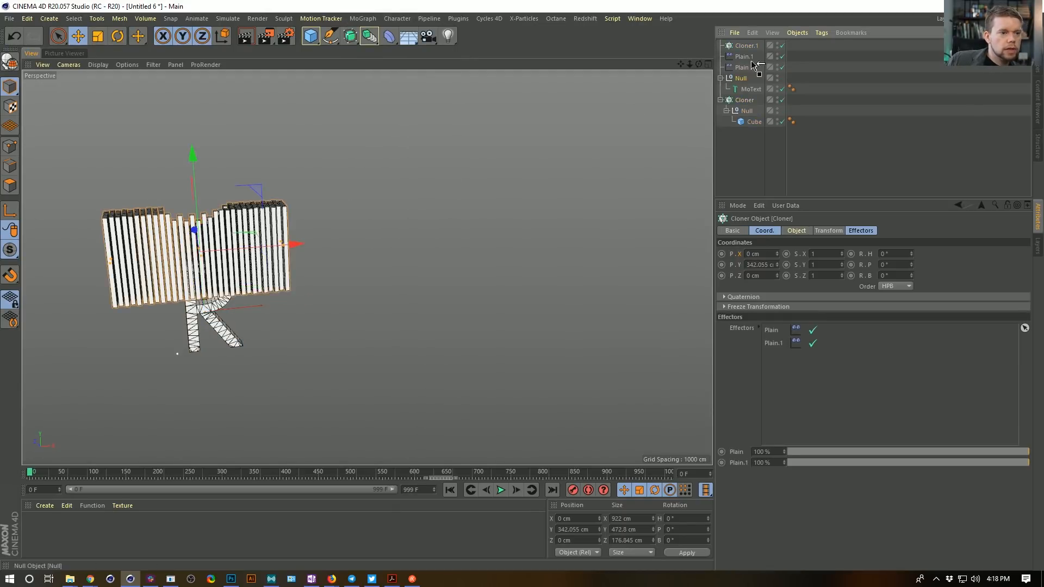
{"action": "left_click_drag", "start_coordinate": [752, 46], "coordinate": [748, 44]}
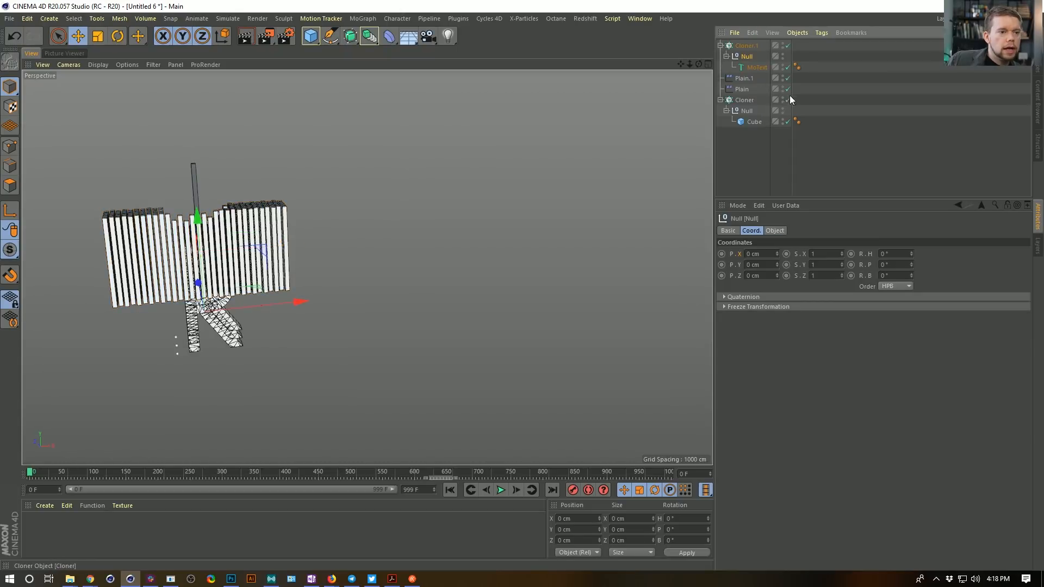
Delete both Plain effectors and disable the Cloner holding the cube bars.
{"action": "left_click", "coordinate": [742, 76]}
{"action": "key", "text": "Delete"}
{"action": "left_click", "coordinate": [741, 81]}
{"action": "key", "text": "Delete"}
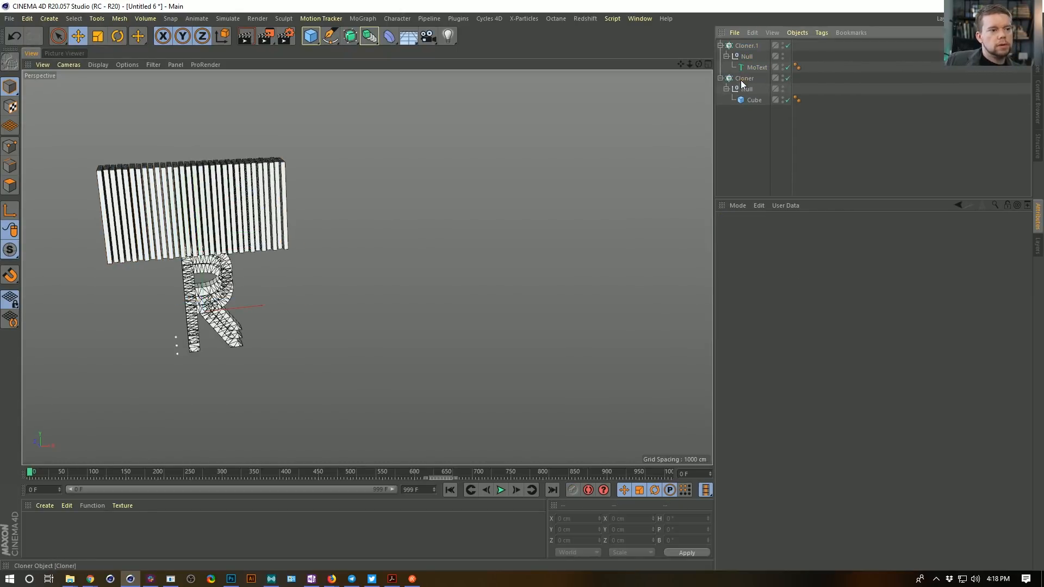
{"action": "left_click", "coordinate": [788, 99]}
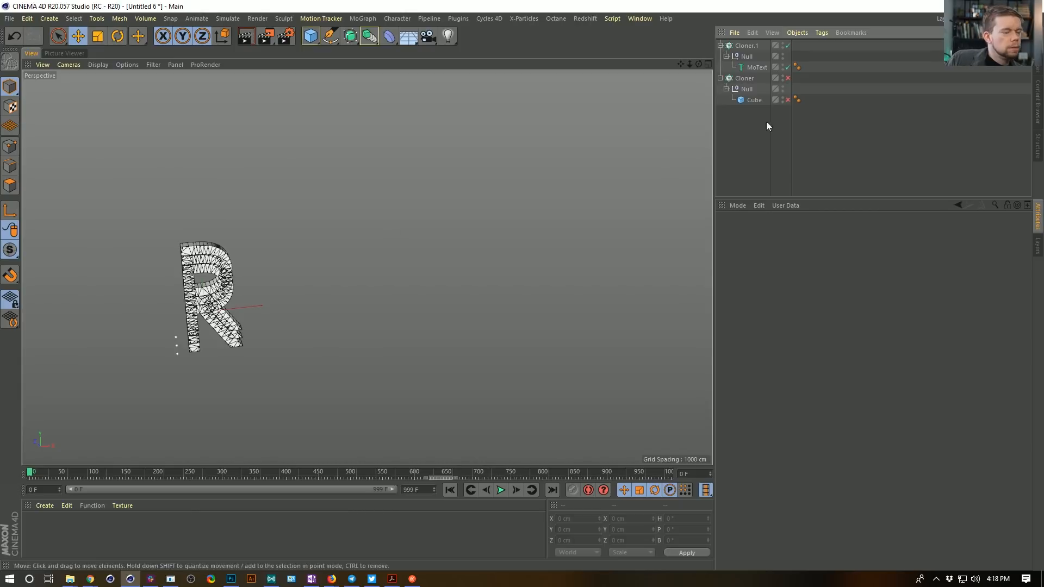
Reduce the clone count of the MoText letter's Cloner to 1.
{"action": "left_click", "coordinate": [751, 54]}
{"action": "left_click", "coordinate": [749, 46]}
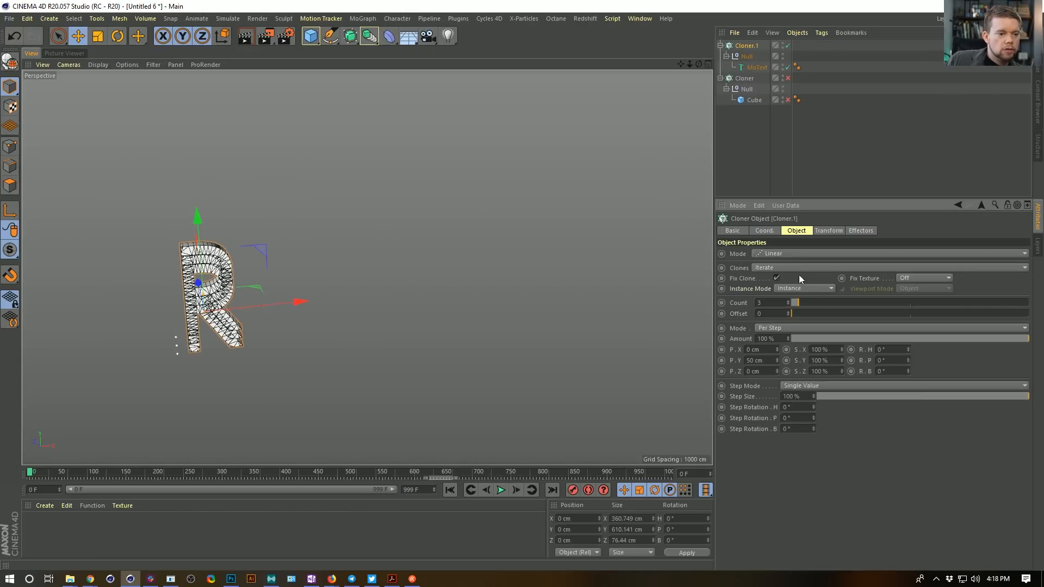
{"action": "left_click_drag", "start_coordinate": [799, 303], "coordinate": [788, 304]}
{"action": "left_click", "coordinate": [788, 301]}
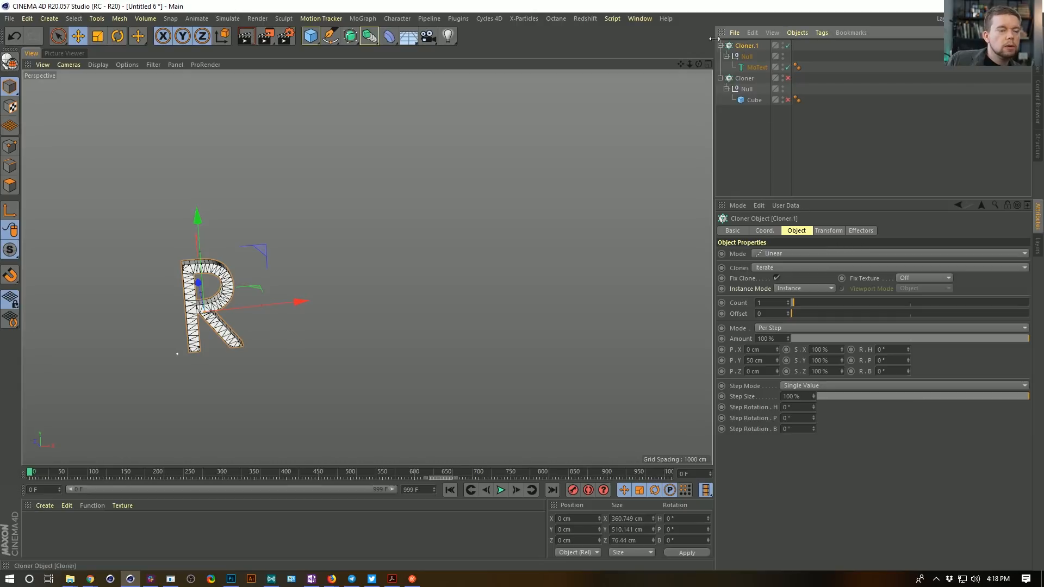
Add a Plain effector to the letter's Cloner, with position turned off and a bank rotation of 90°.
{"action": "left_click", "coordinate": [362, 18]}
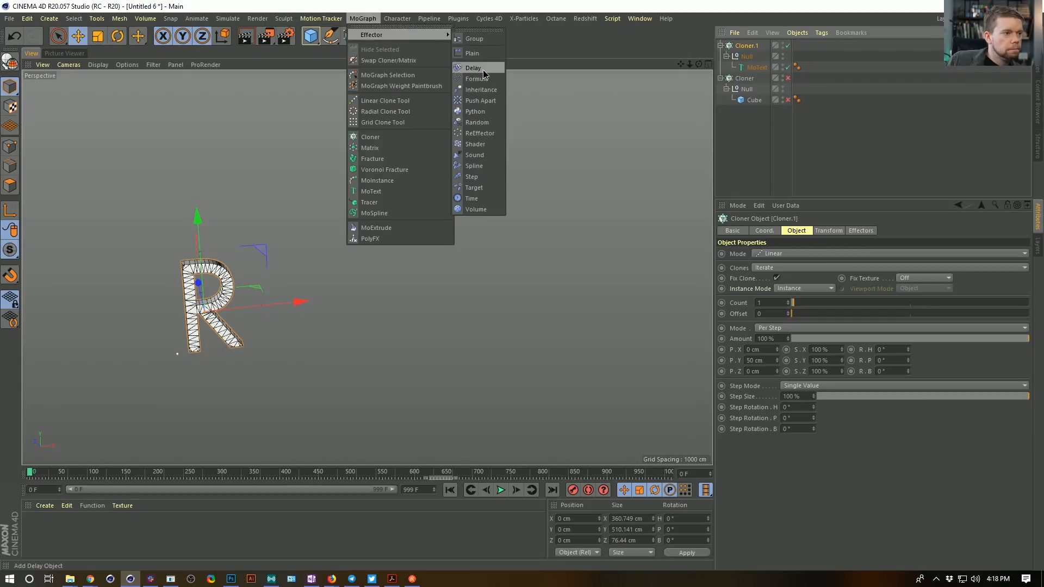
{"action": "left_click", "coordinate": [474, 53]}
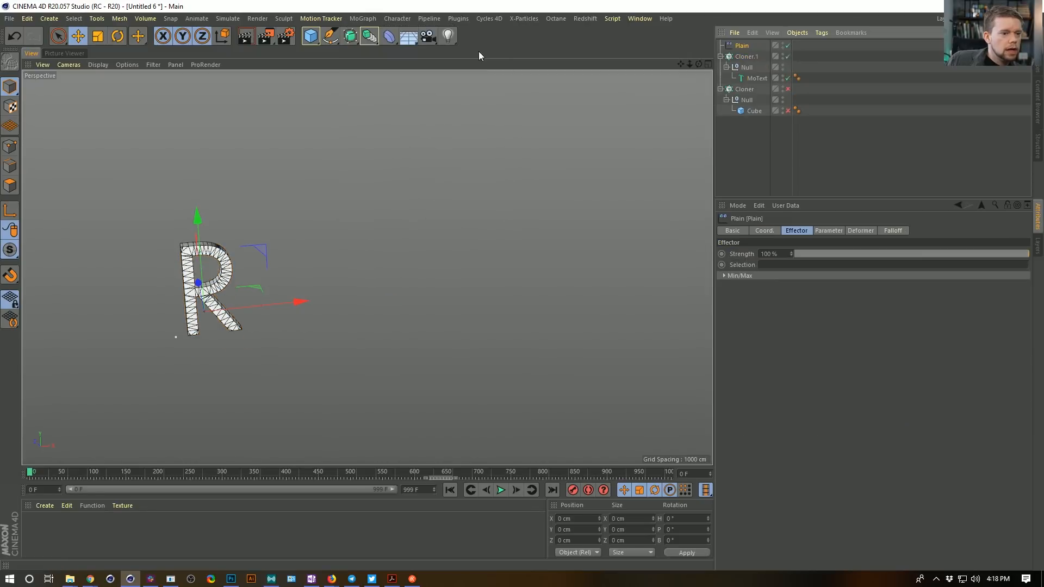
{"action": "left_click", "coordinate": [826, 230]}
{"action": "left_click", "coordinate": [762, 274]}
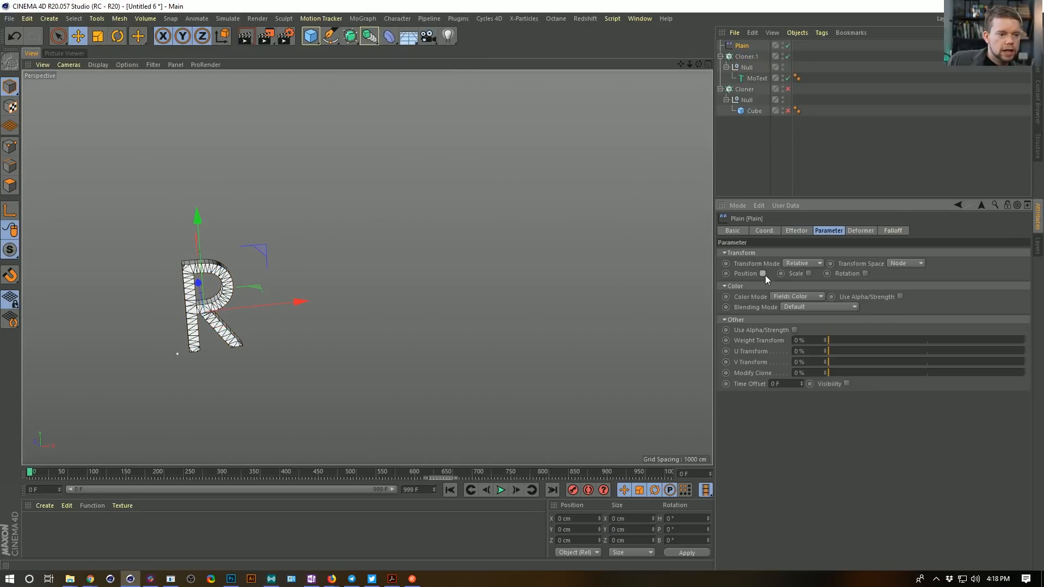
{"action": "left_click", "coordinate": [866, 273]}
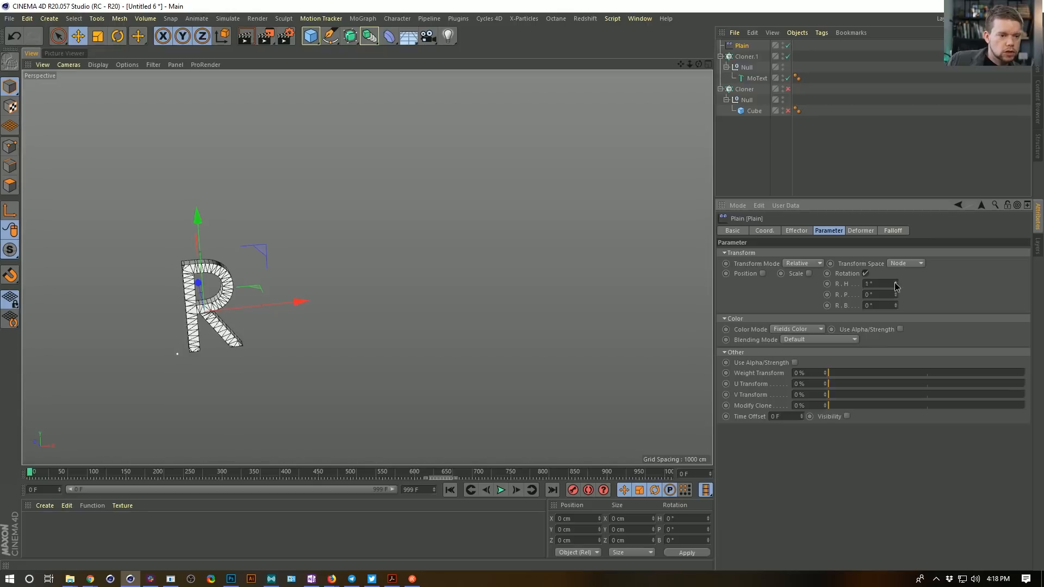
{"action": "left_click_drag", "start_coordinate": [895, 305], "coordinate": [826, 305]}
{"action": "type", "text": "90"}
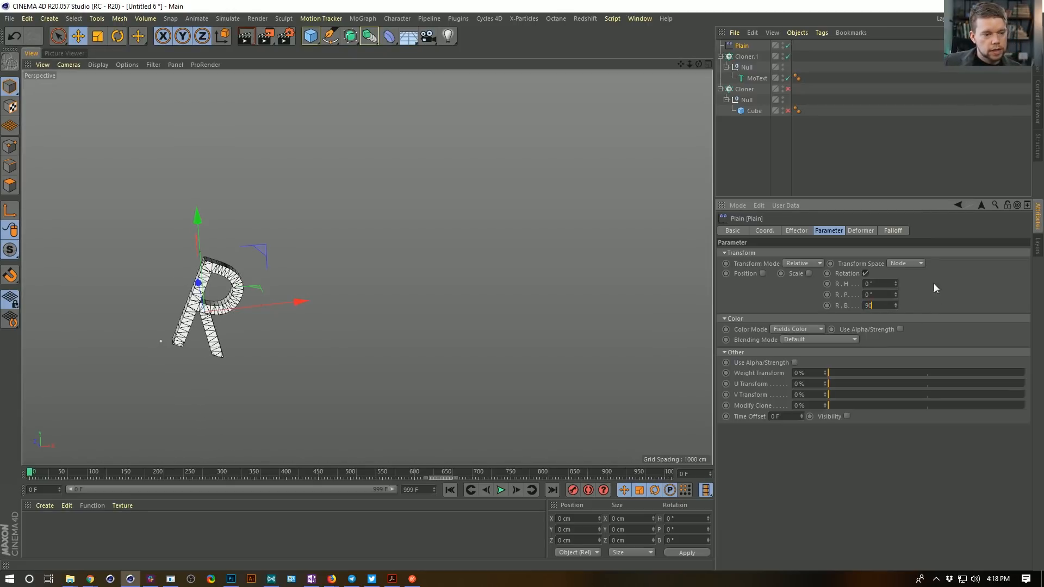
{"action": "key", "text": "Return"}
Add a Time field to the Plain effector's falloff and play the animation to check the letter's rotation.
{"action": "left_click", "coordinate": [891, 230]}
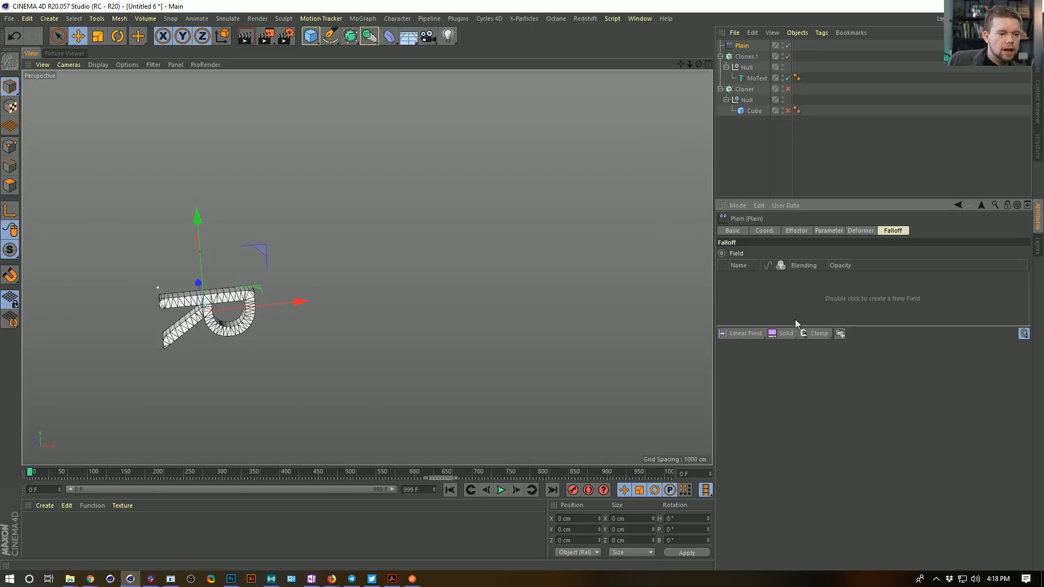
{"action": "left_click", "coordinate": [792, 333]}
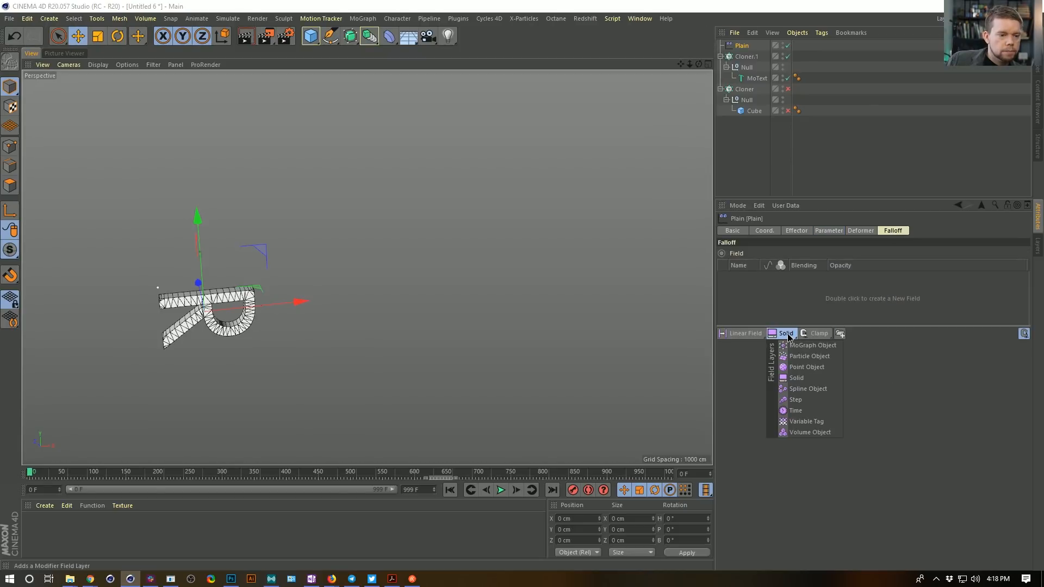
{"action": "left_click", "coordinate": [813, 412]}
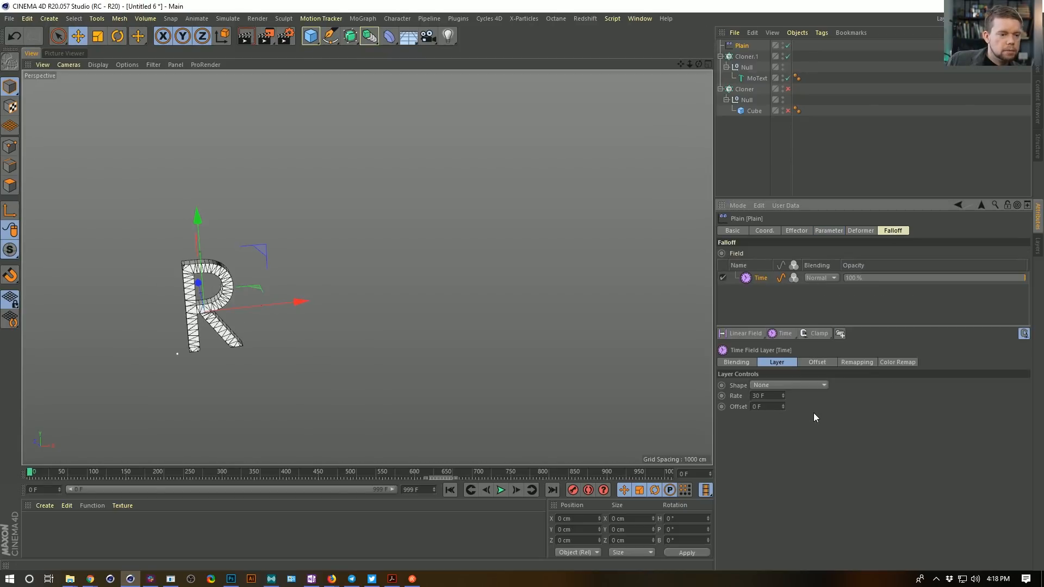
{"action": "left_click", "coordinate": [503, 490]}
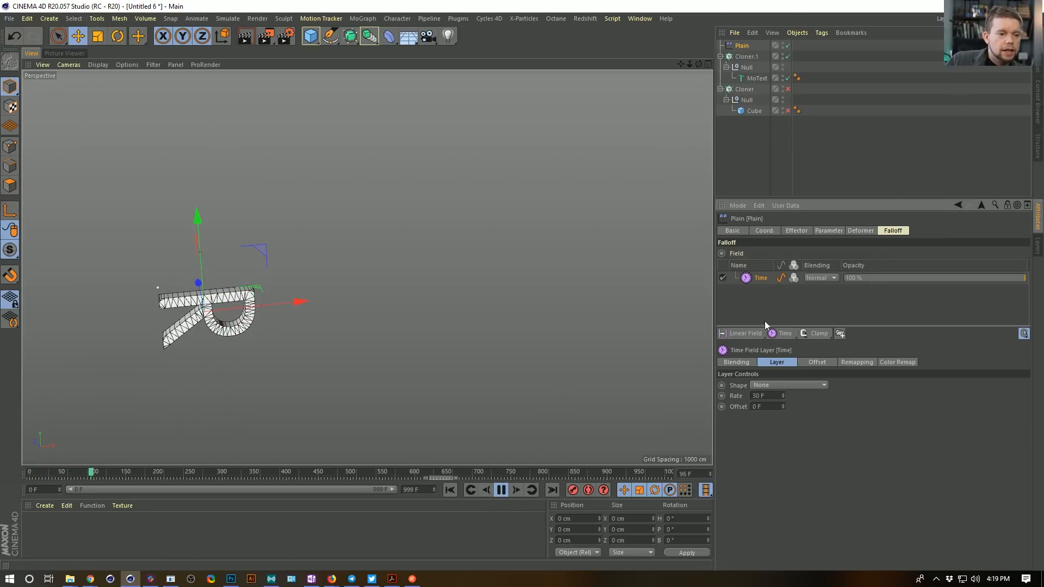
{"action": "left_click", "coordinate": [812, 362]}
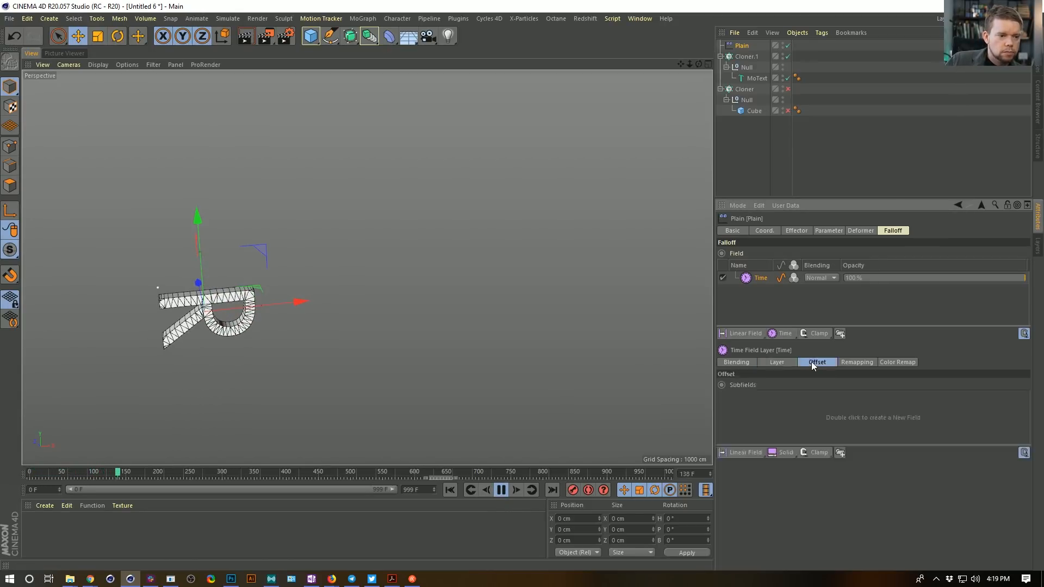
{"action": "left_click", "coordinate": [856, 363]}
{"action": "left_click", "coordinate": [739, 362]}
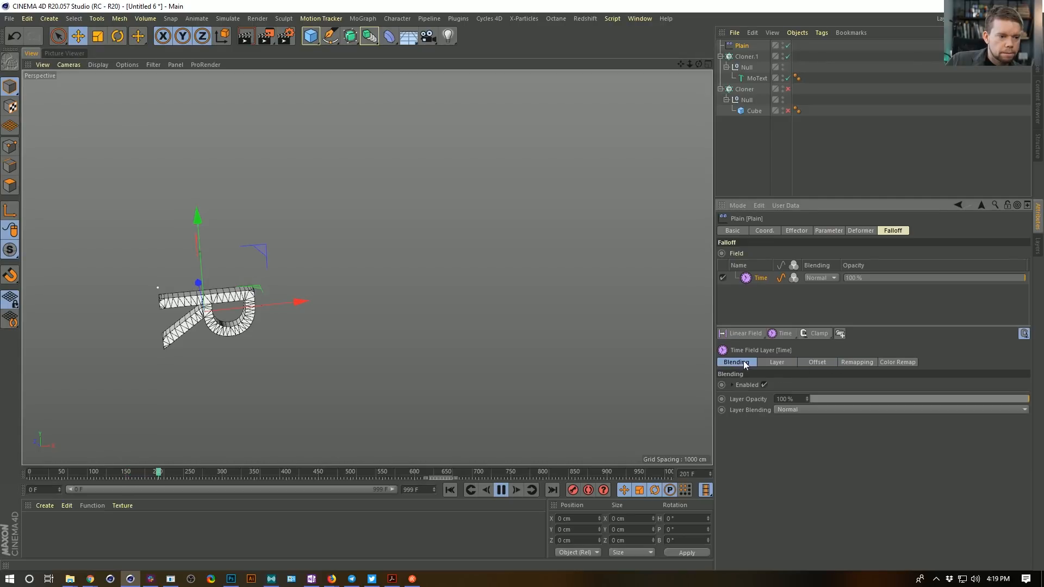
{"action": "left_click", "coordinate": [781, 363]}
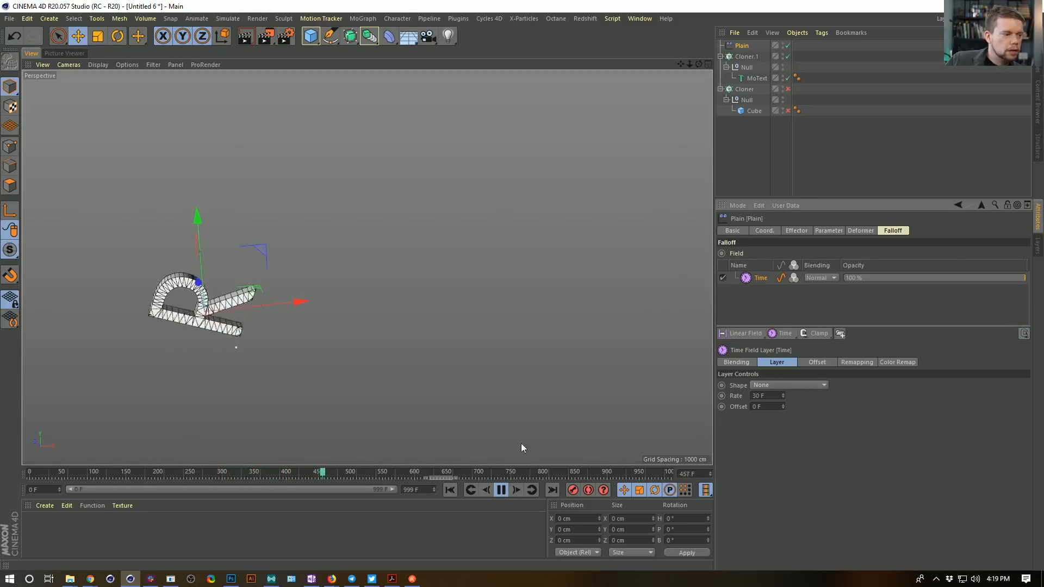
{"action": "left_click", "coordinate": [451, 491]}
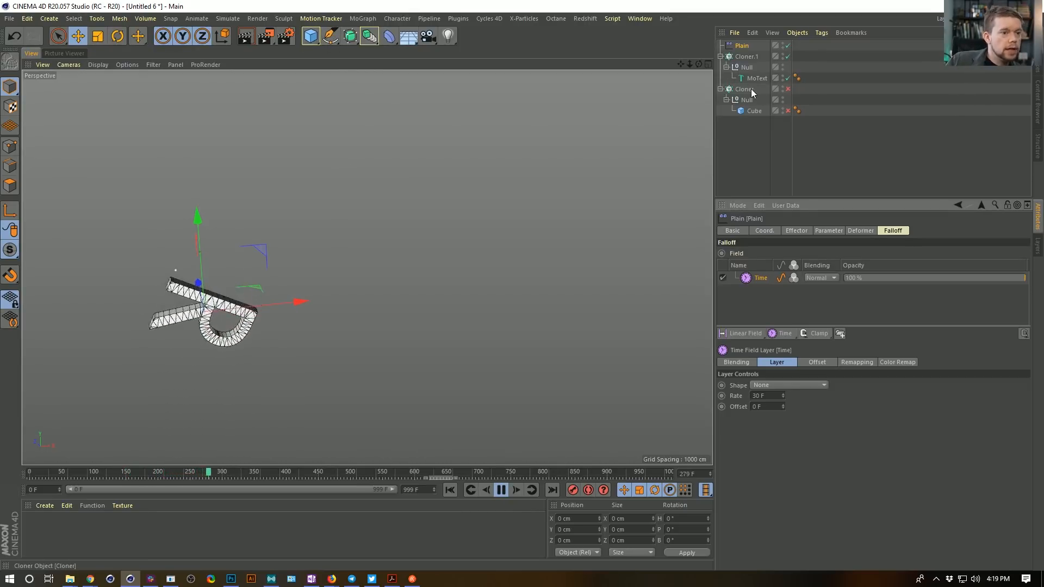
Re-enable the bars' Cloner and switch it to Radial mode with a count of 96 and a radius of about 543 cm.
{"action": "left_click", "coordinate": [788, 89]}
{"action": "left_click", "coordinate": [751, 91]}
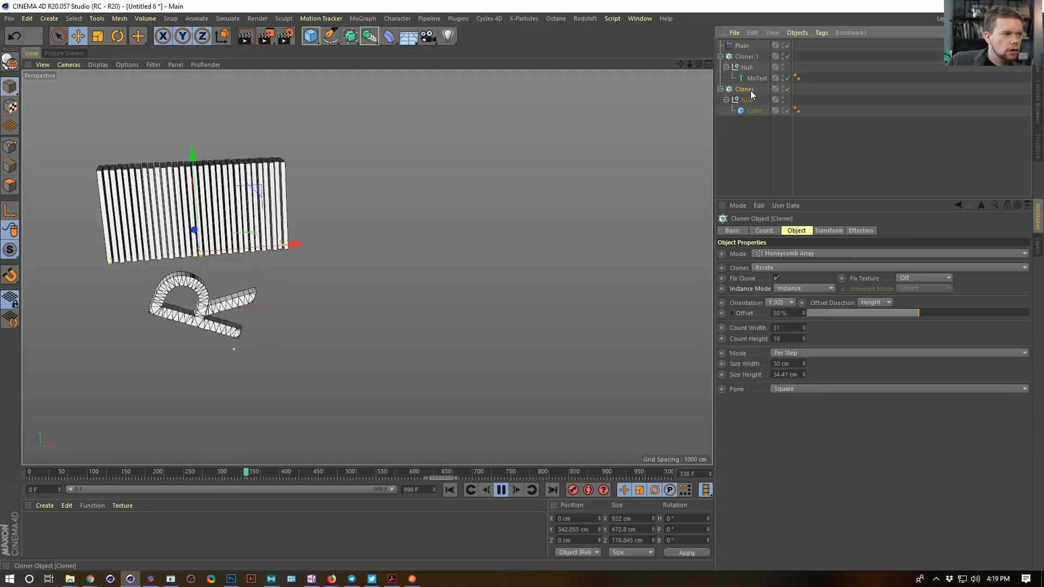
{"action": "left_click", "coordinate": [778, 257]}
{"action": "left_click", "coordinate": [778, 280]}
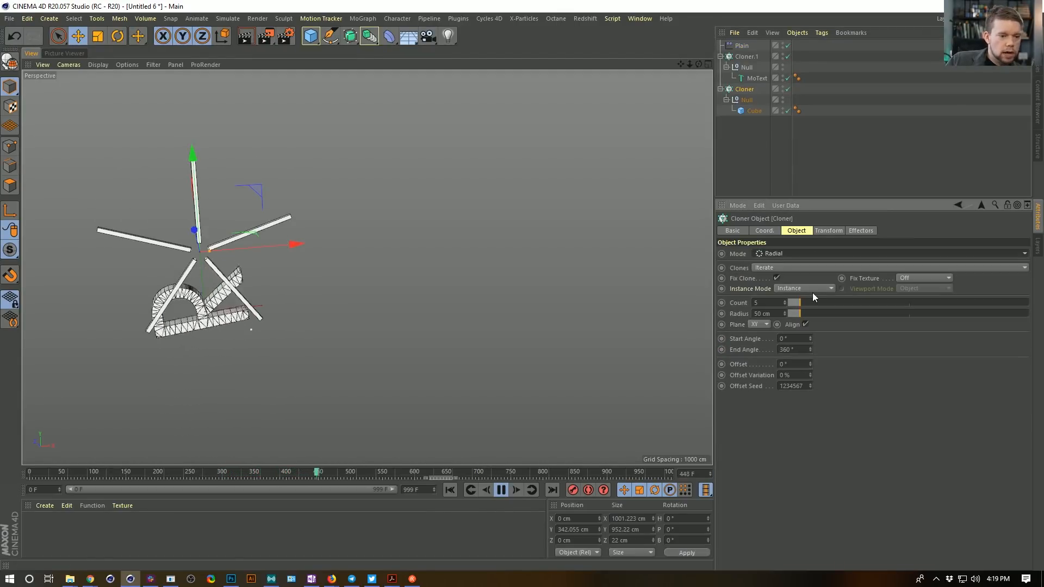
{"action": "left_click_drag", "start_coordinate": [801, 302], "coordinate": [1020, 303]}
{"action": "left_click_drag", "start_coordinate": [801, 314], "coordinate": [919, 314]}
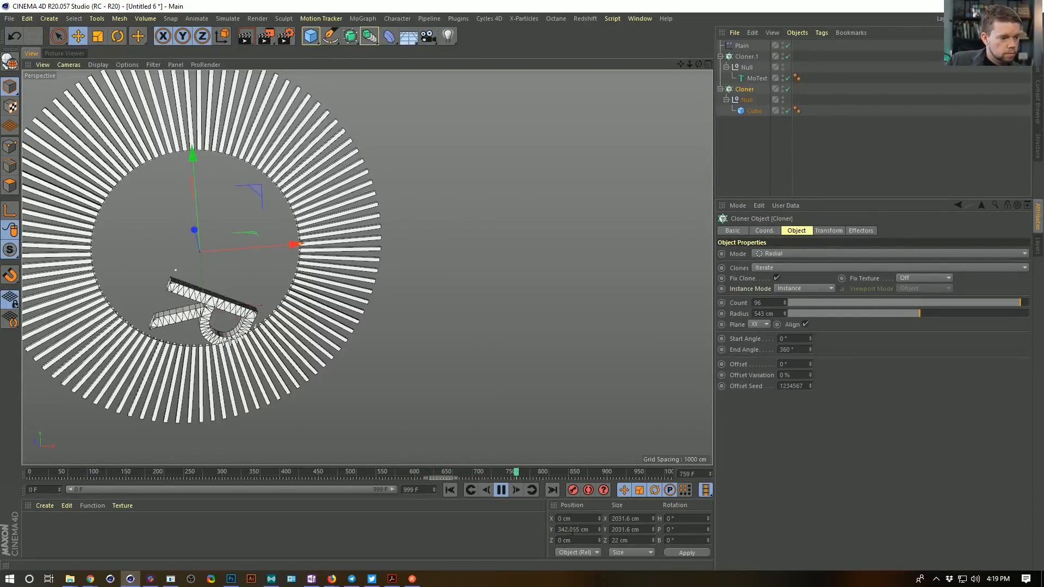
Set the radial Cloner's Y position to 0 cm and its radius to 300 cm, and resume playback.
{"action": "left_click", "coordinate": [501, 490]}
{"action": "double_click", "coordinate": [568, 530]}
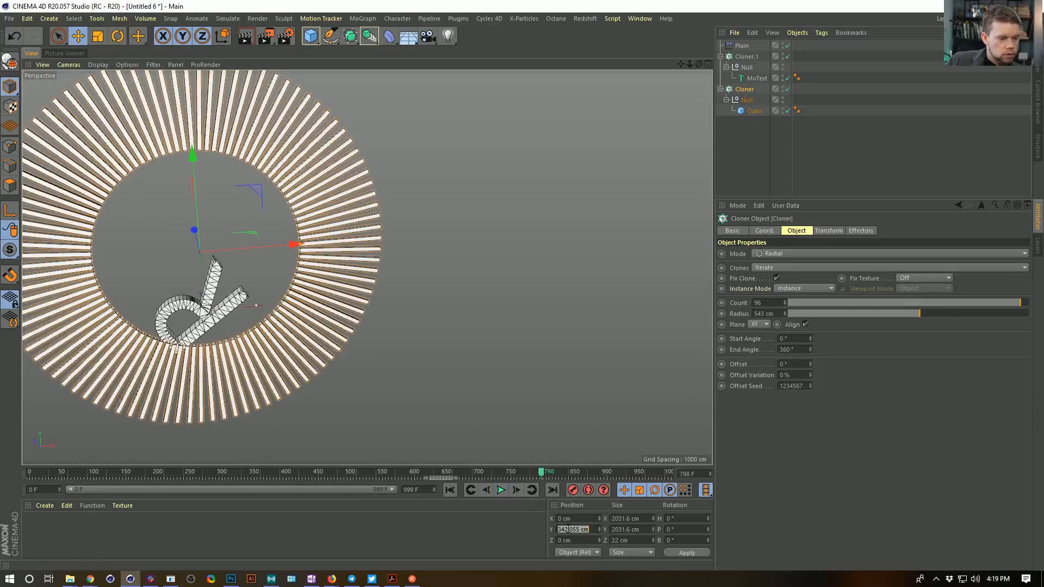
{"action": "key", "text": "Return"}
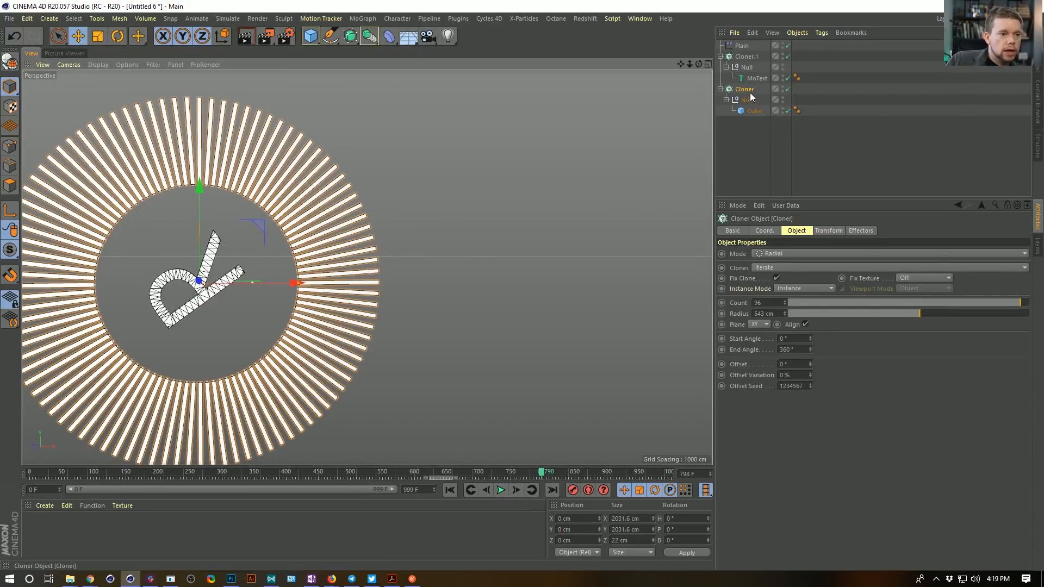
{"action": "left_click_drag", "start_coordinate": [918, 313], "coordinate": [861, 320]}
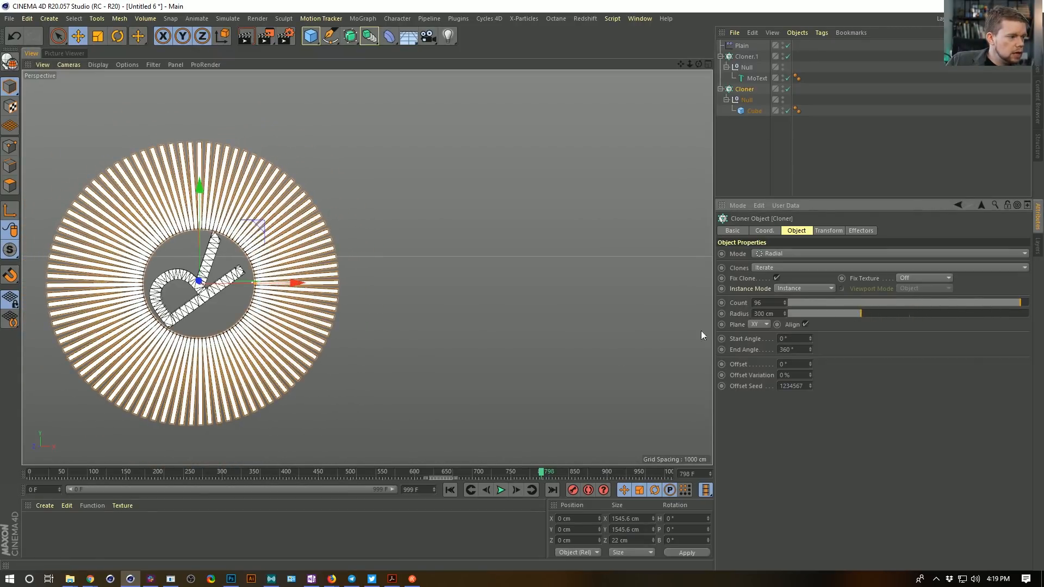
{"action": "key", "text": "F8"}
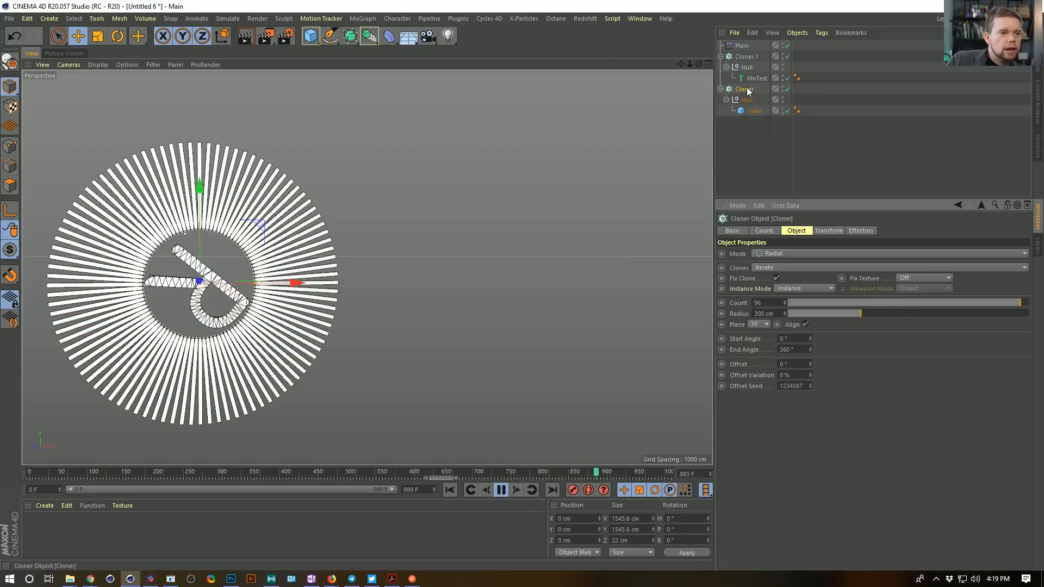
Move the bars' Cloner to the start of the object hierarchy and add a Plain effector to it.
{"action": "left_click_drag", "start_coordinate": [747, 94], "coordinate": [748, 46]}
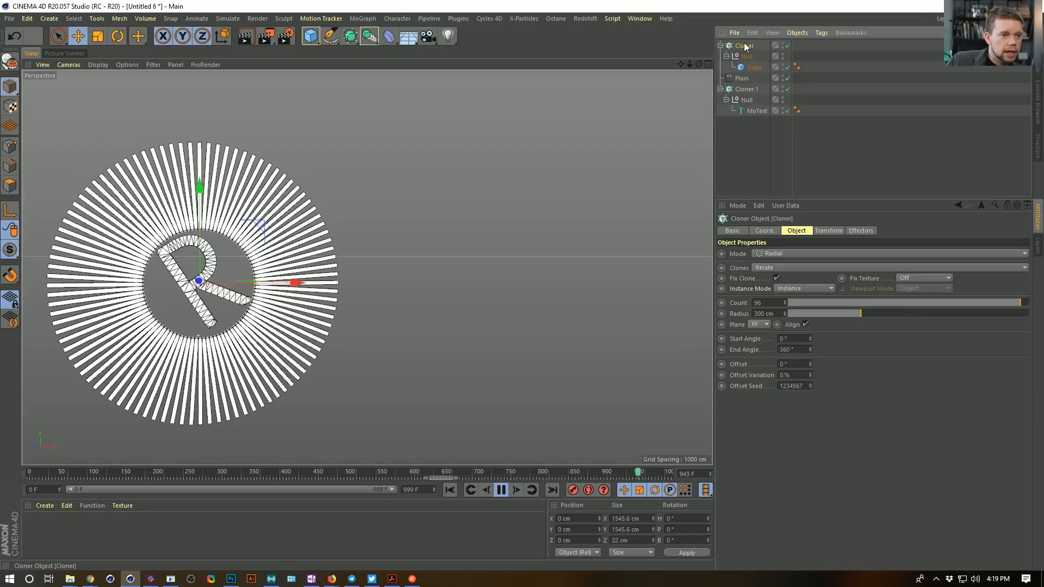
{"action": "left_click", "coordinate": [363, 18]}
{"action": "mouse_move", "coordinate": [379, 35]}
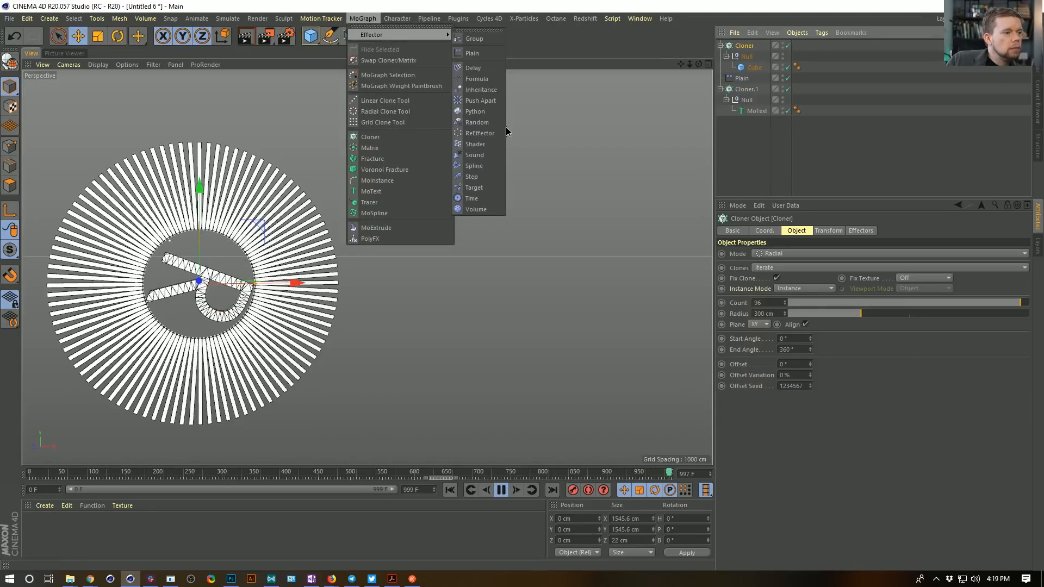
{"action": "left_click", "coordinate": [472, 54]}
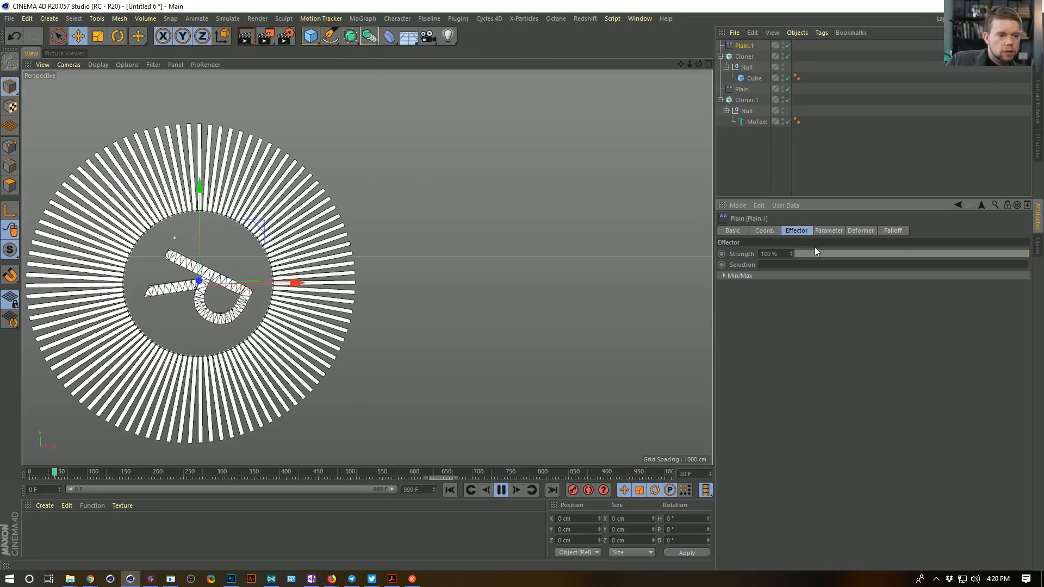
Turn off position in the bars' Plain effector and enable scale with a Y value of -1.
{"action": "left_click", "coordinate": [828, 230]}
{"action": "left_click", "coordinate": [763, 273]}
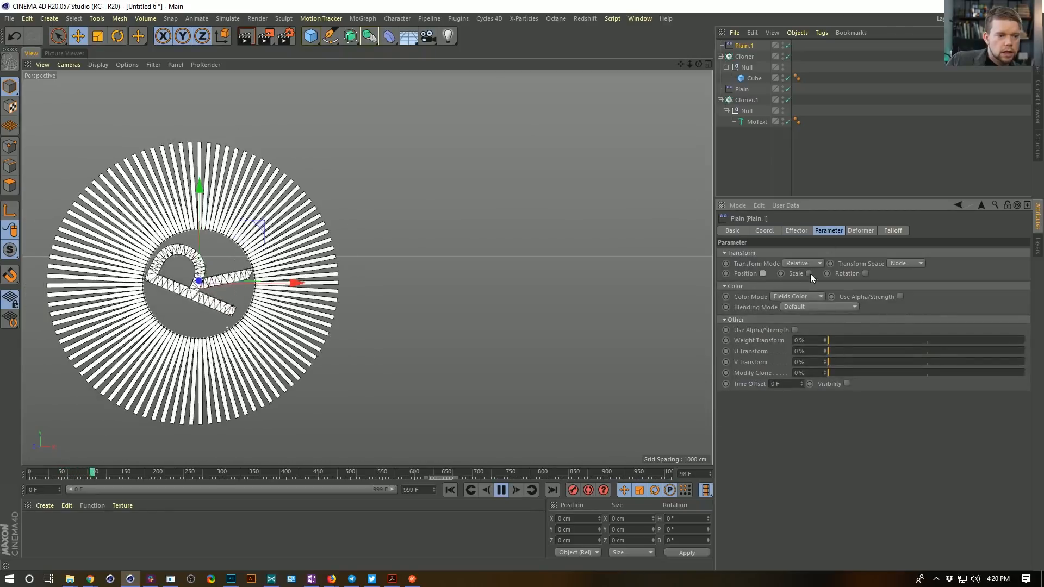
{"action": "left_click", "coordinate": [835, 274]}
{"action": "type", "text": "-1"}
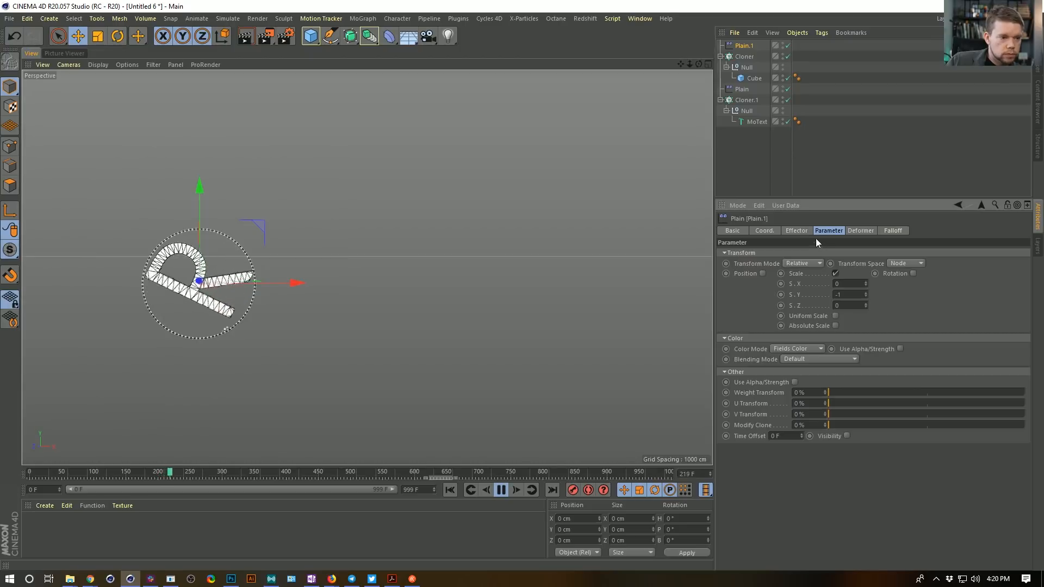
Add the letter's Cloner as a Point Object field in the bars' Plain effector falloff, with a radius of 38 cm.
{"action": "left_click", "coordinate": [903, 231]}
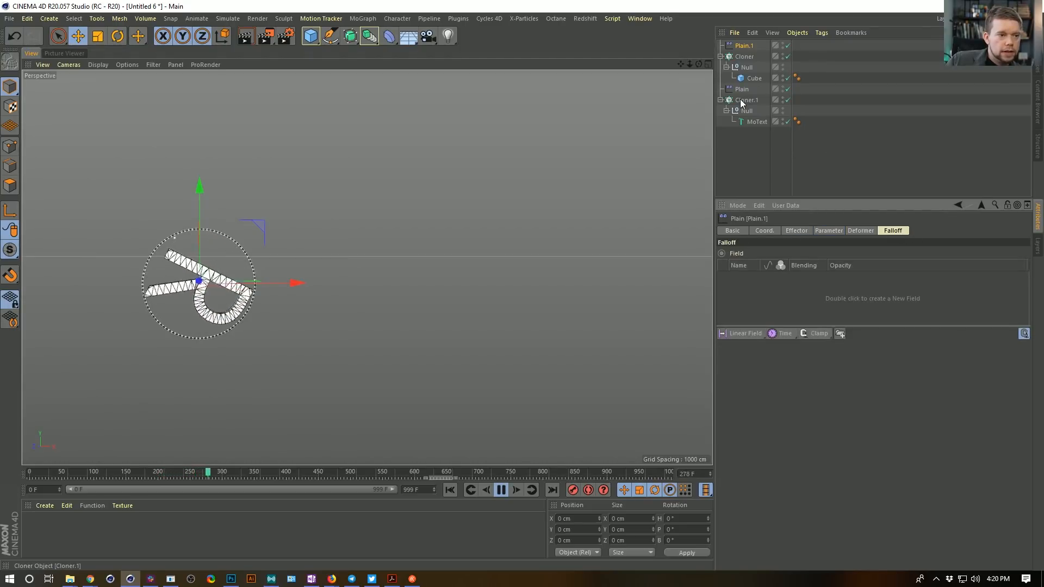
{"action": "left_click_drag", "start_coordinate": [741, 101], "coordinate": [760, 203]}
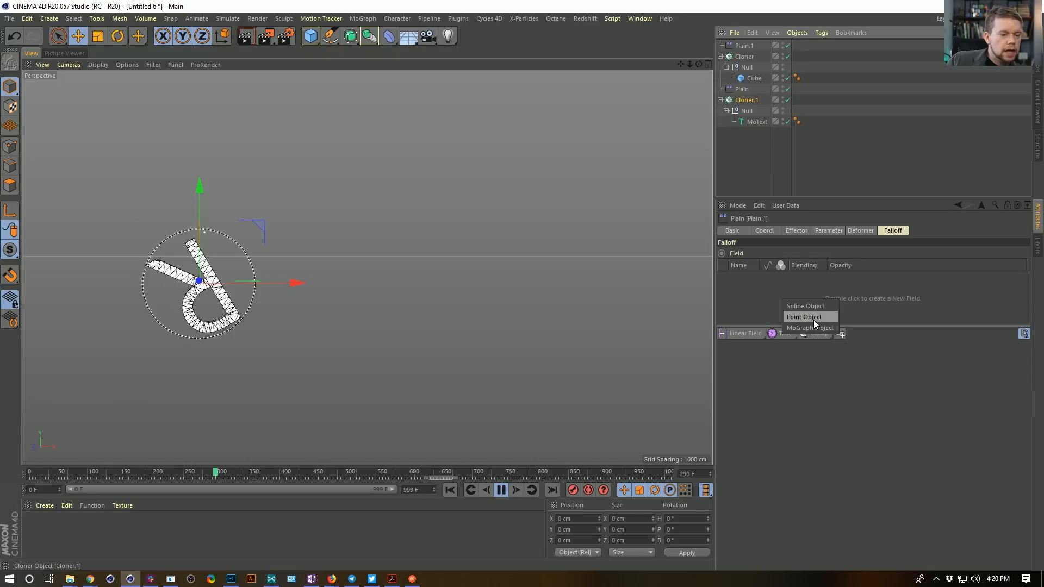
{"action": "left_click", "coordinate": [810, 317]}
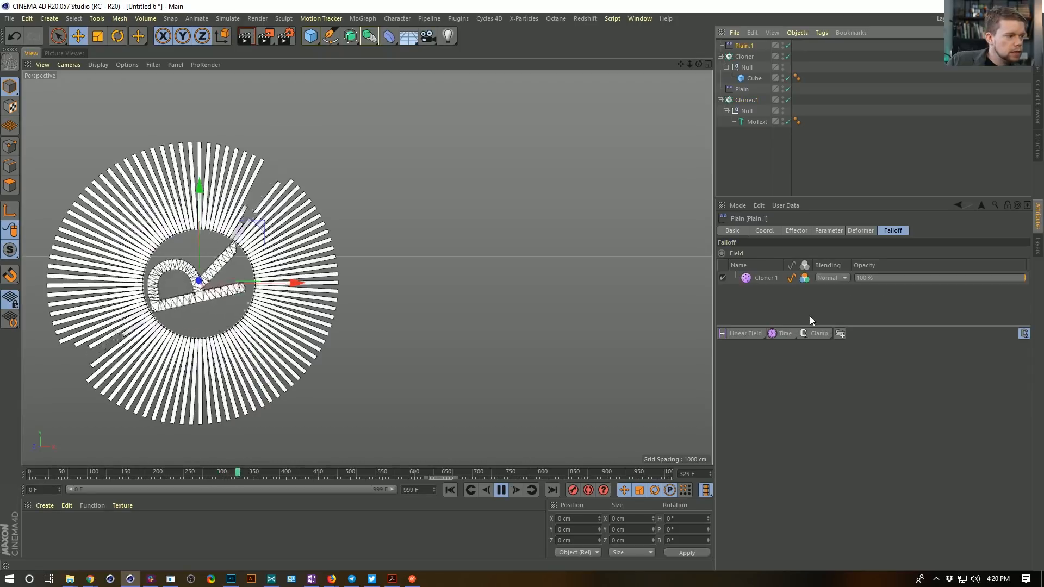
{"action": "left_click", "coordinate": [762, 278]}
{"action": "left_click_drag", "start_coordinate": [843, 403], "coordinate": [876, 404]}
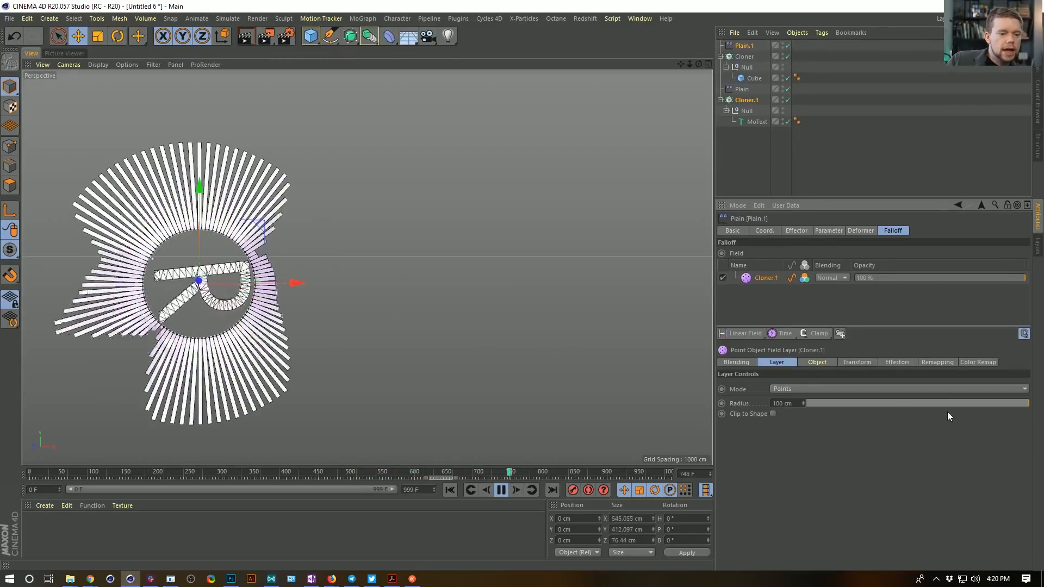
{"action": "left_click_drag", "start_coordinate": [948, 404], "coordinate": [894, 406]}
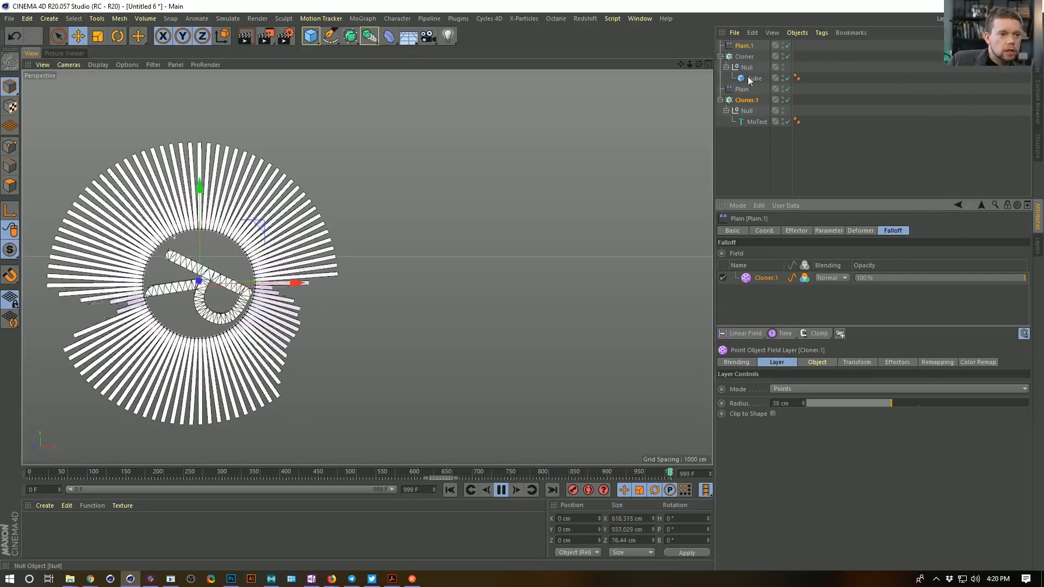
Invert the remapping of the letter Cloner's Point Object field in the bars' Plain effector falloff.
{"action": "left_click", "coordinate": [744, 57]}
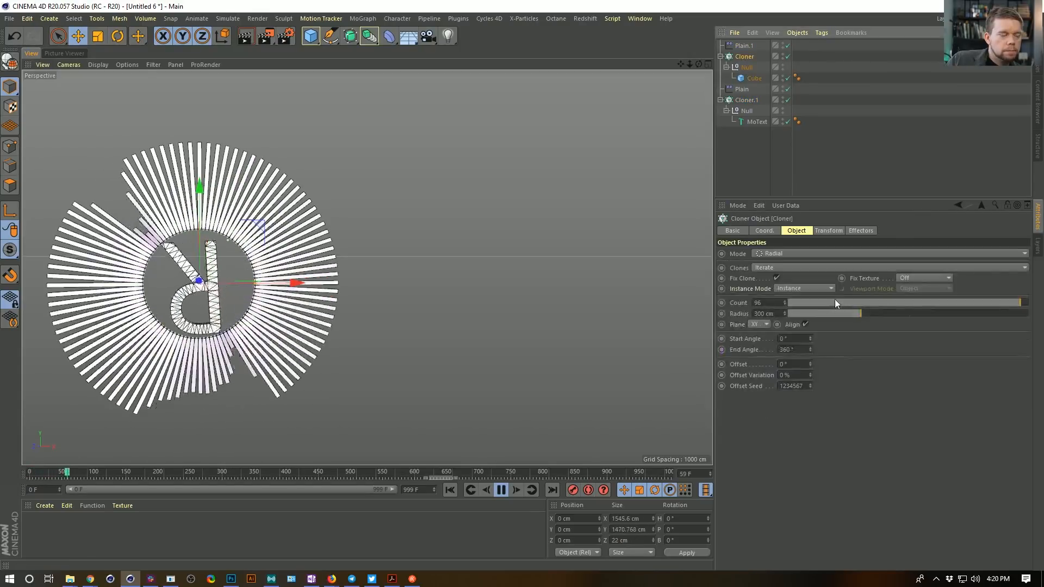
{"action": "left_click", "coordinate": [743, 46]}
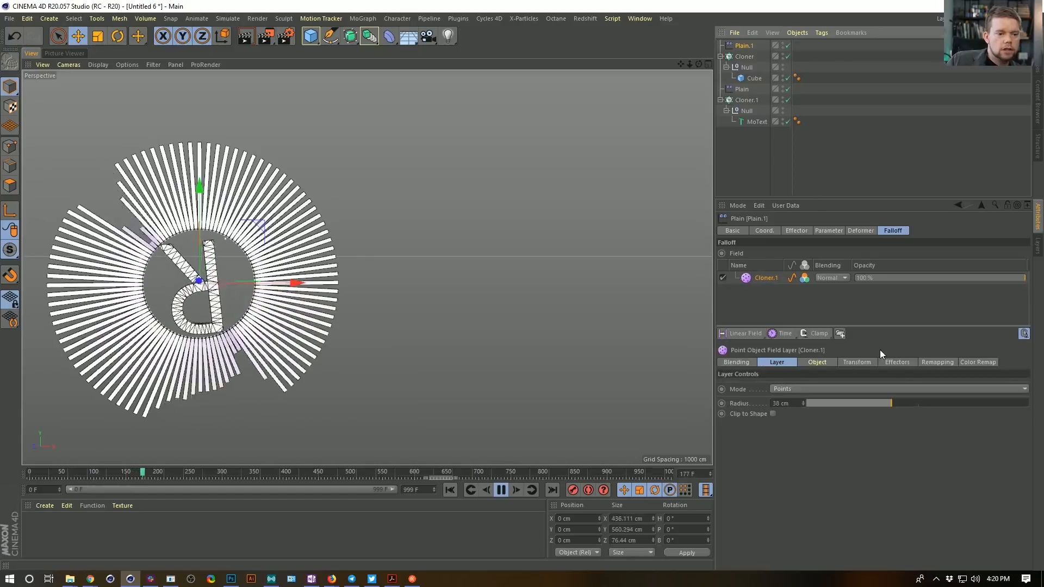
{"action": "left_click", "coordinate": [903, 363]}
{"action": "left_click", "coordinate": [943, 363]}
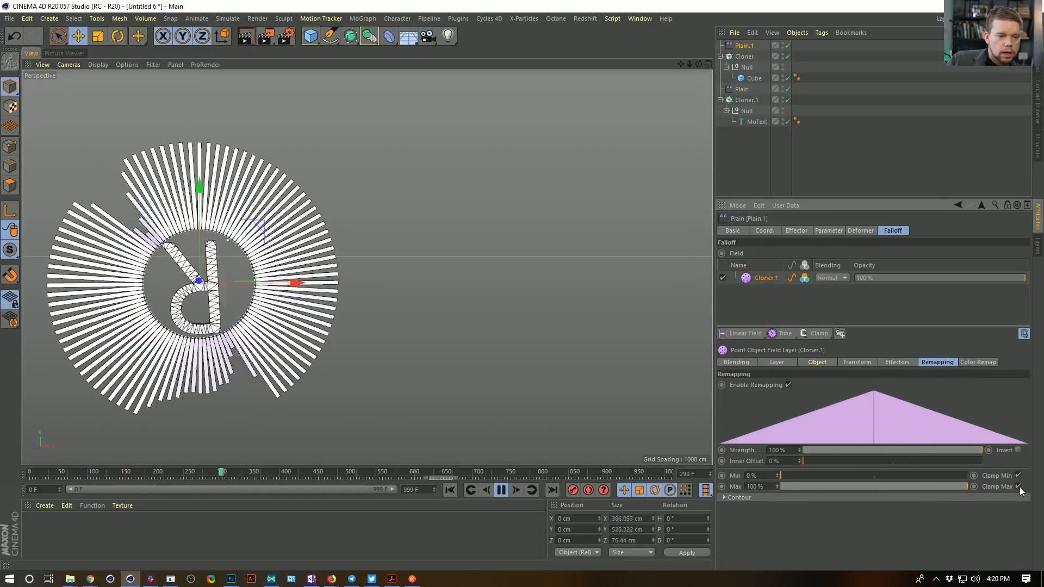
{"action": "left_click", "coordinate": [1019, 450]}
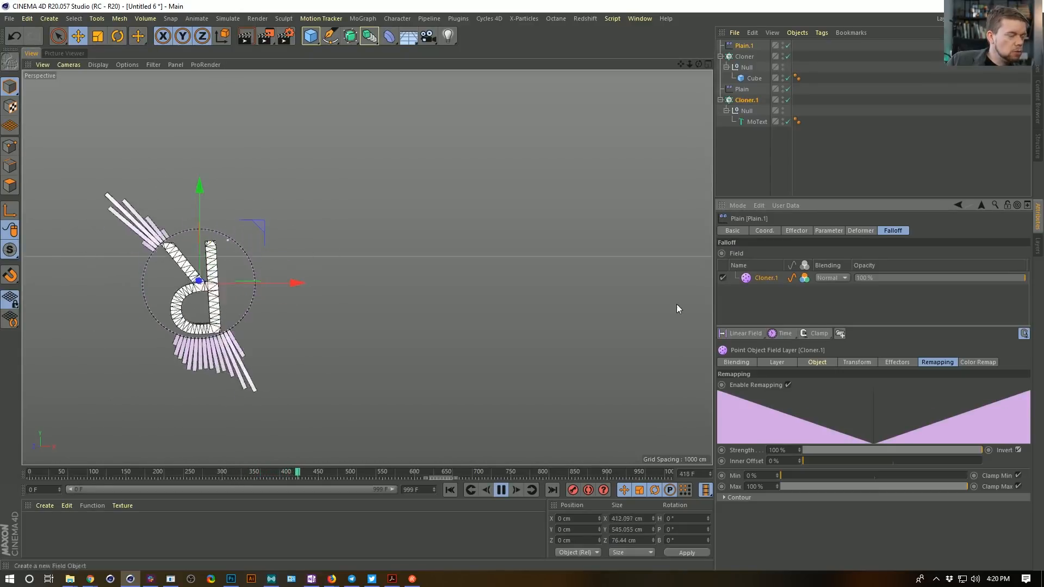
{"action": "left_click", "coordinate": [748, 100]}
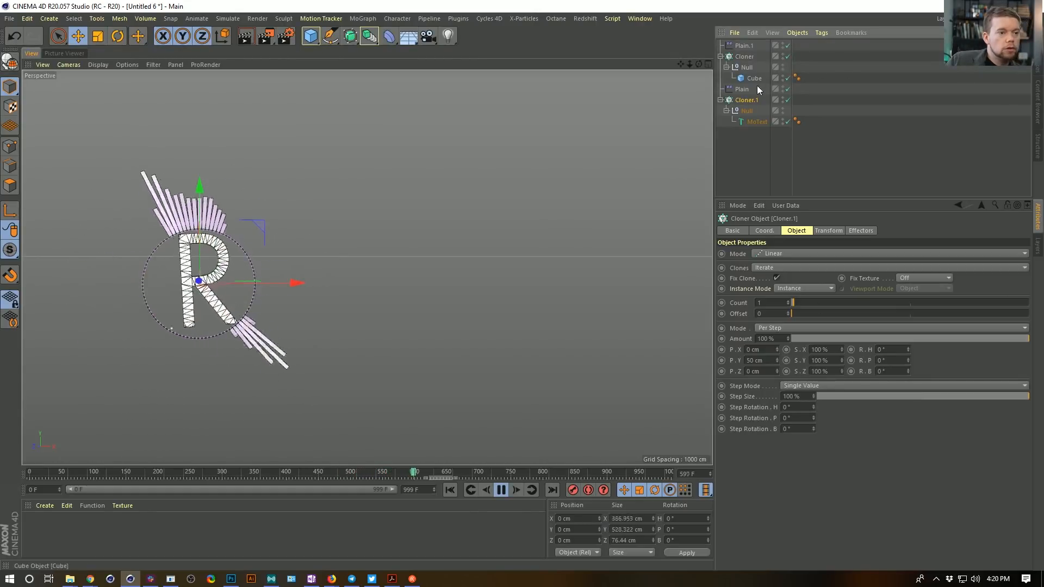
{"action": "left_click", "coordinate": [514, 19]}
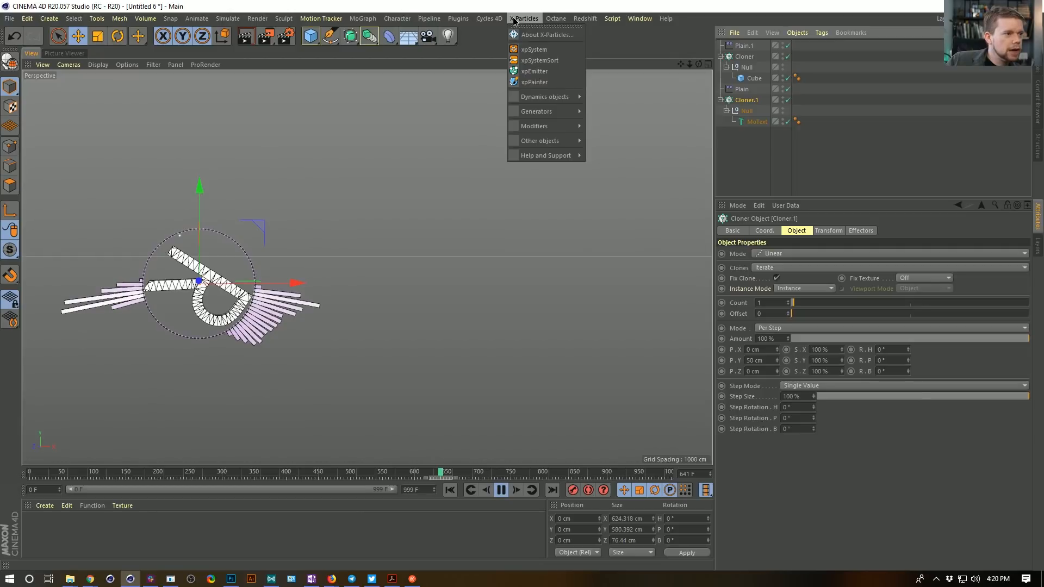
{"action": "left_click", "coordinate": [363, 19]}
{"action": "mouse_move", "coordinate": [376, 35]}
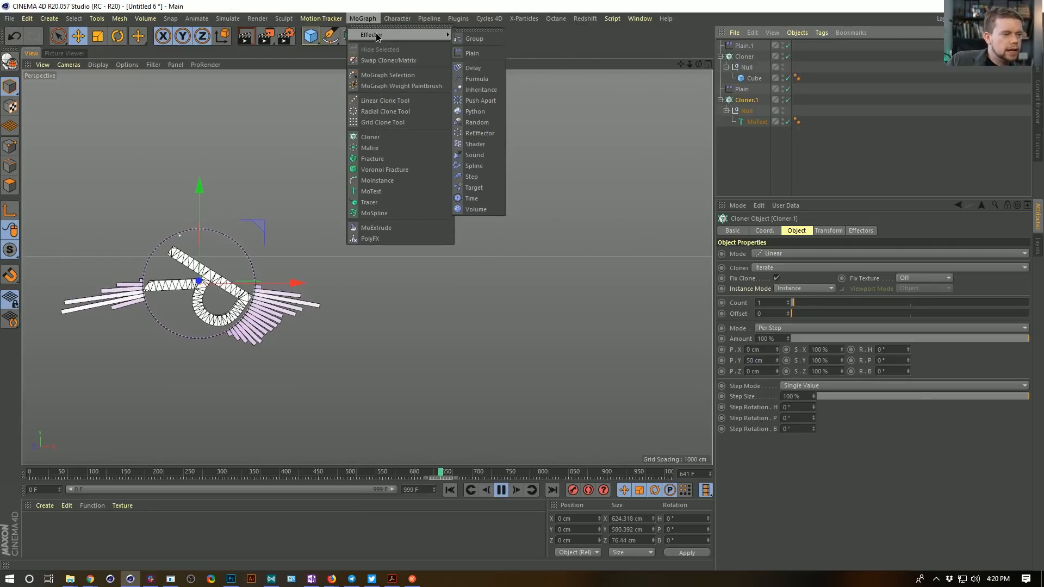
{"action": "left_click", "coordinate": [995, 254]}
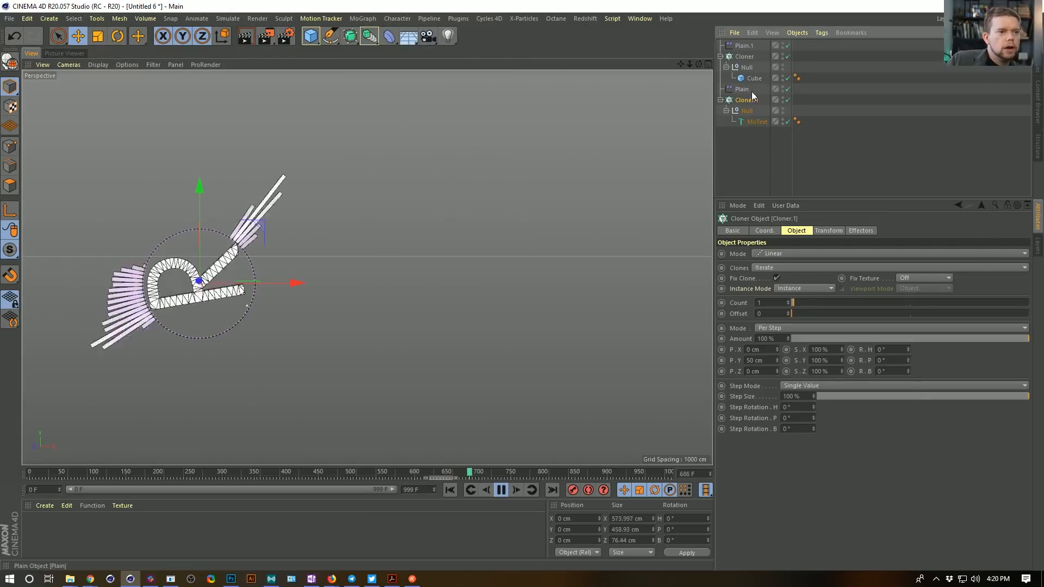
Add a Decay modifier layer above the letter Cloner's field in the bars' Plain effector falloff.
{"action": "left_click", "coordinate": [743, 47]}
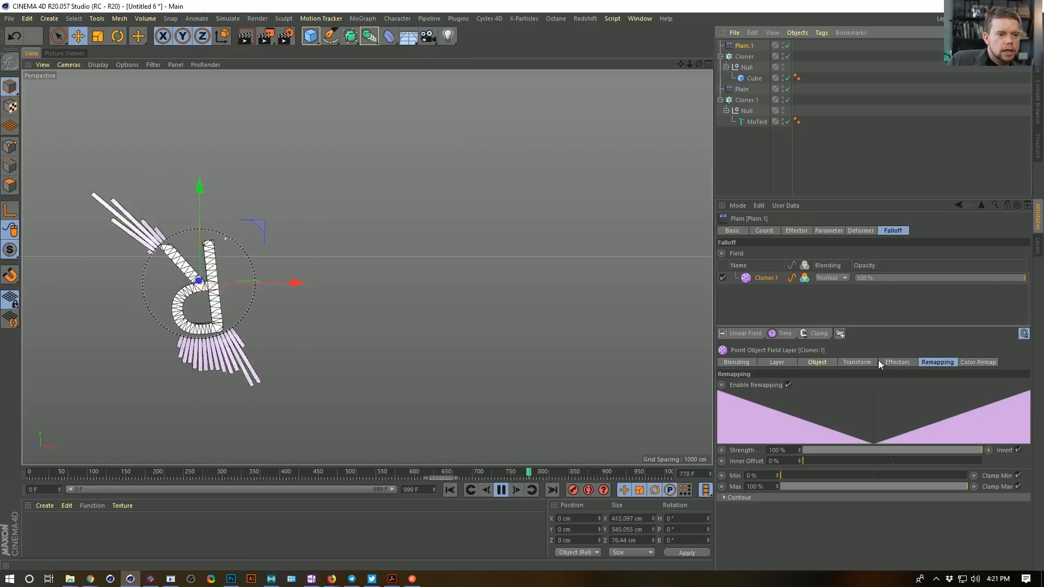
{"action": "left_click", "coordinate": [897, 362]}
{"action": "left_click", "coordinate": [817, 362]}
{"action": "left_click", "coordinate": [854, 363]}
{"action": "left_click", "coordinate": [899, 362]}
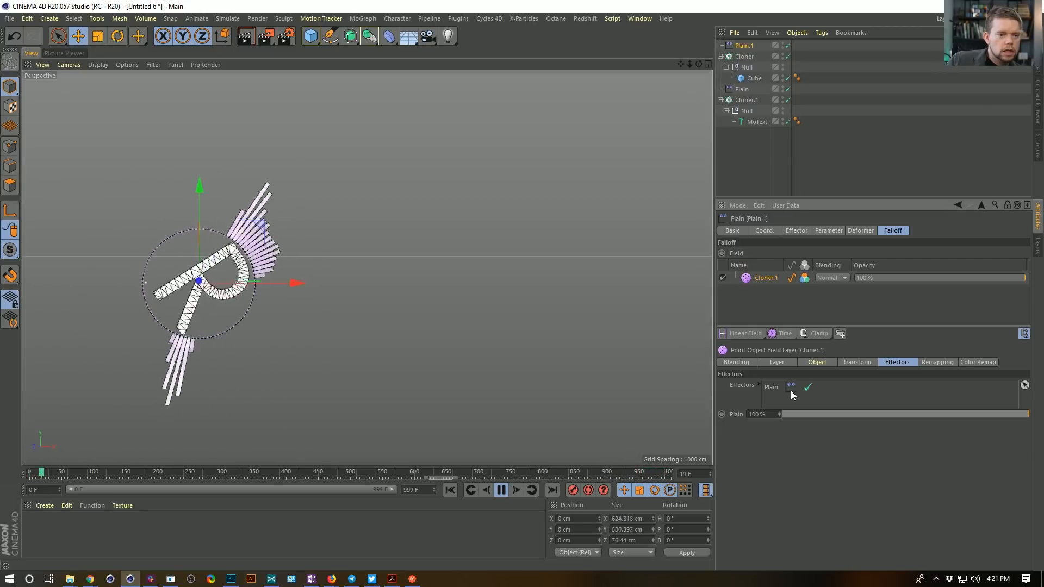
{"action": "left_click", "coordinate": [788, 336]}
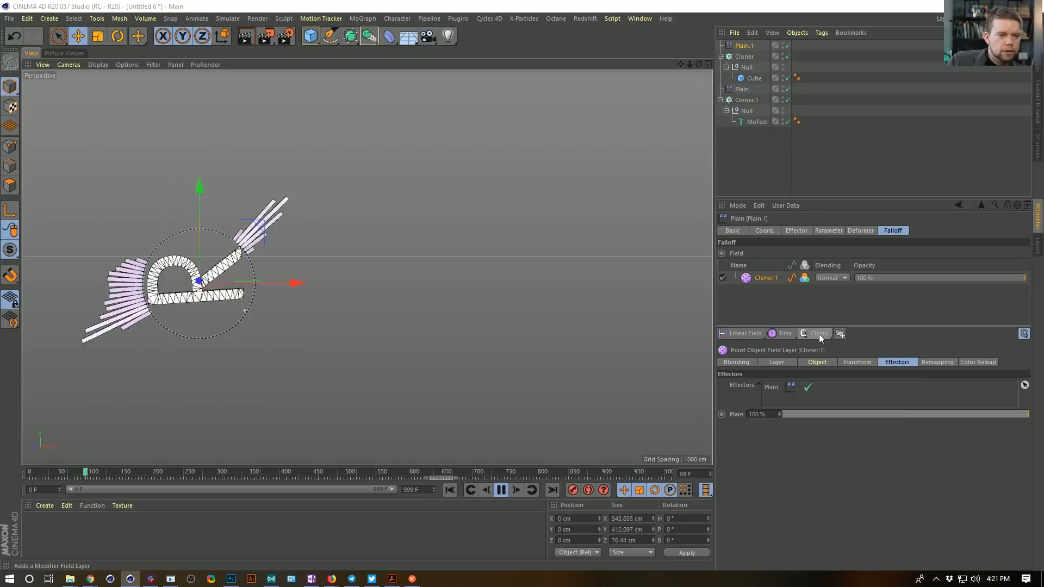
{"action": "left_click", "coordinate": [814, 334]}
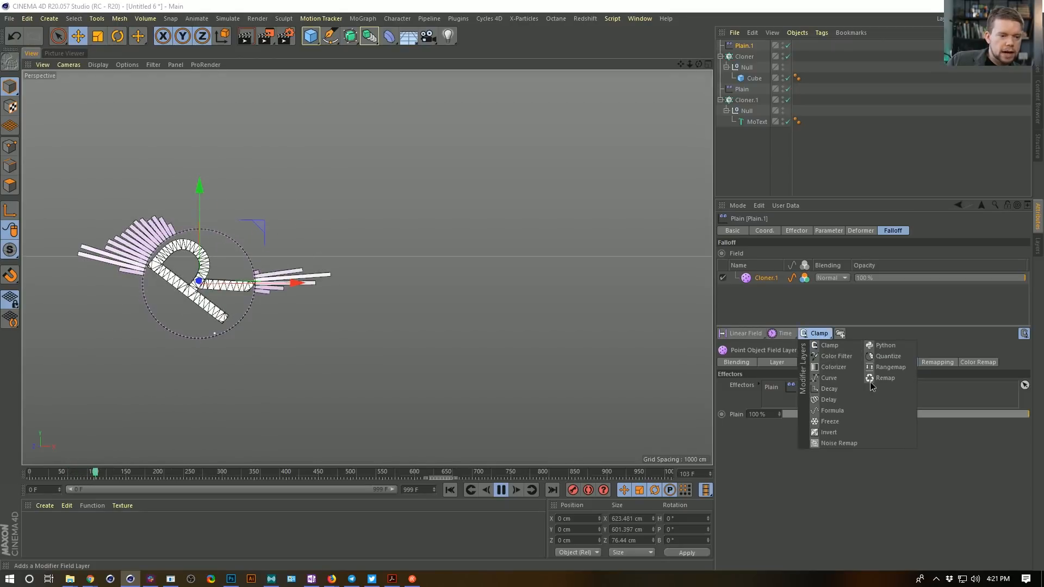
{"action": "left_click", "coordinate": [829, 389]}
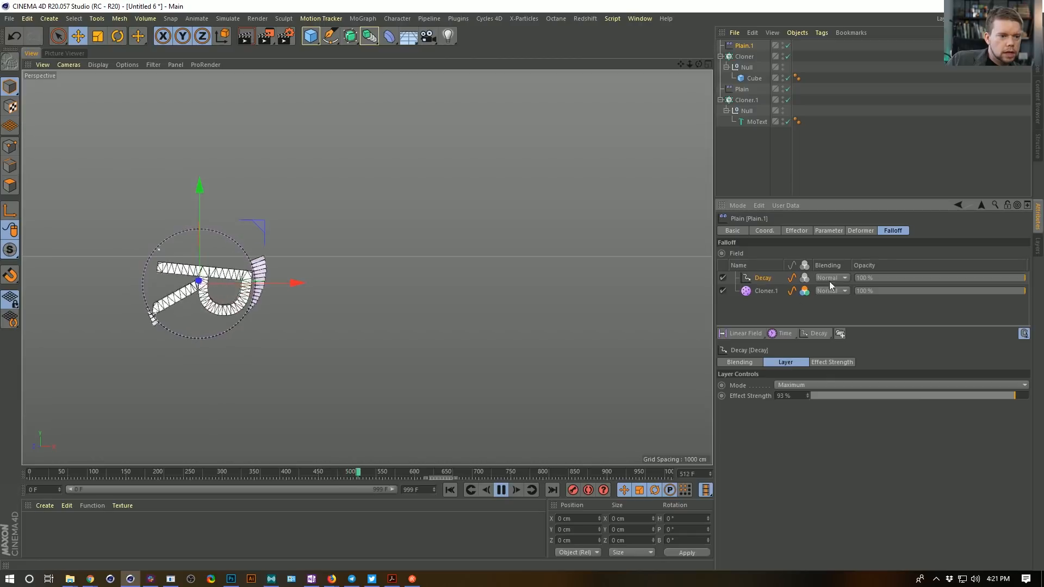
Try the Decay layer with Add blending and below the letter Cloner's field, and restore it to Normal blending above the field.
{"action": "left_click", "coordinate": [844, 368]}
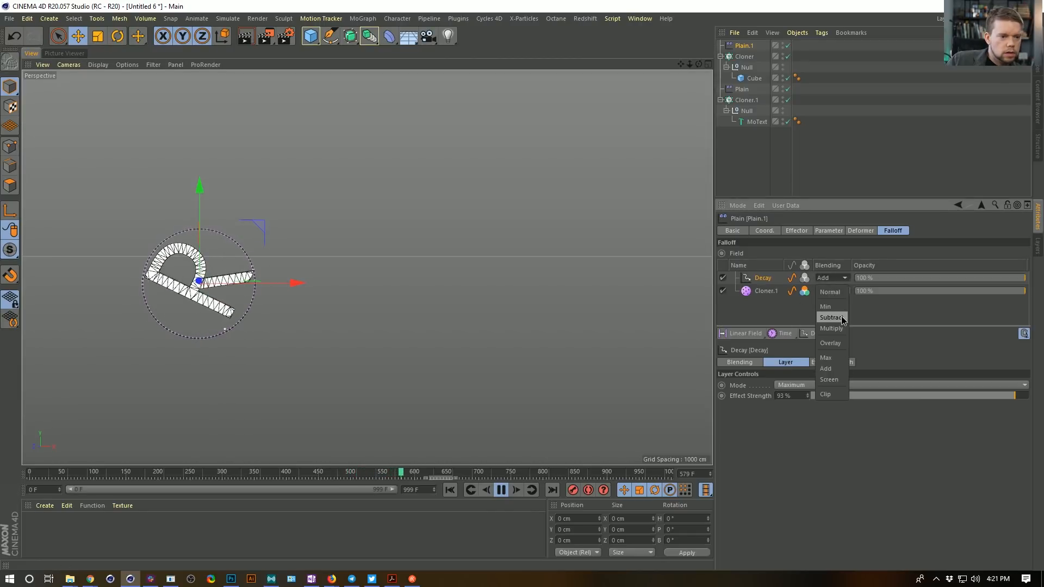
{"action": "left_click", "coordinate": [879, 331]}
{"action": "left_click_drag", "start_coordinate": [757, 281], "coordinate": [782, 296]}
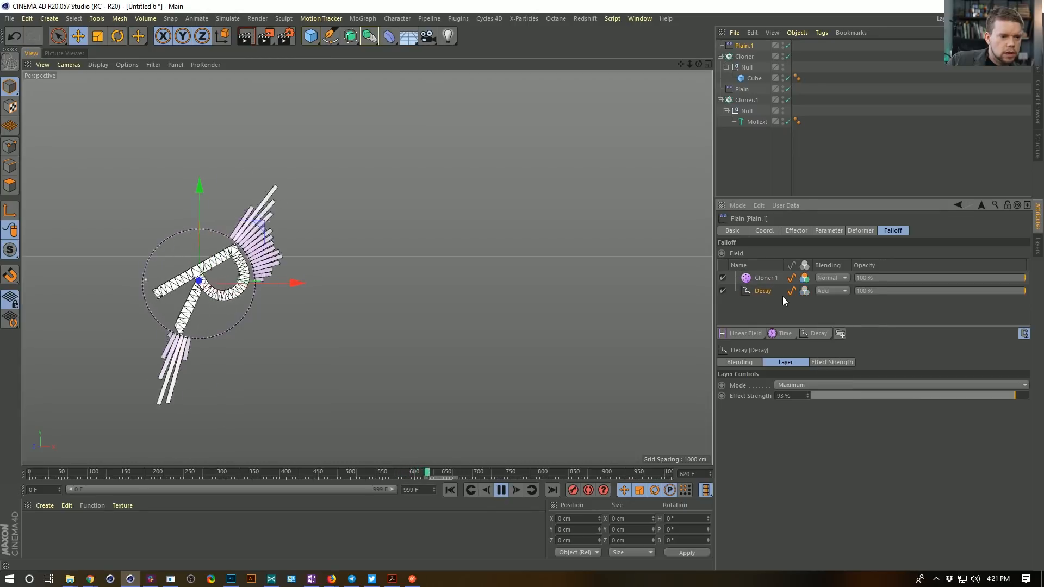
{"action": "left_click", "coordinate": [832, 291]}
{"action": "left_click", "coordinate": [831, 300]}
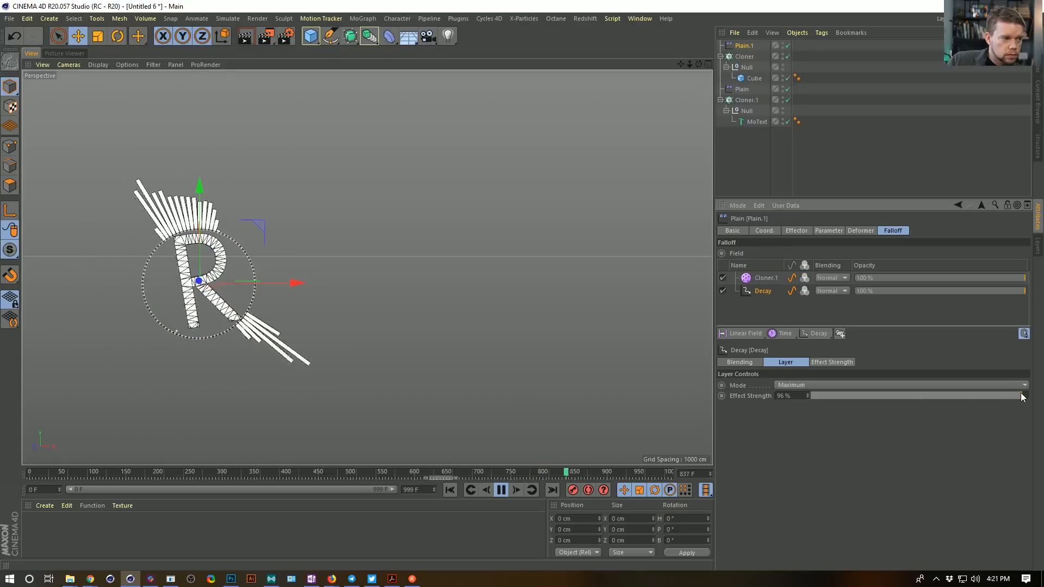
{"action": "left_click_drag", "start_coordinate": [762, 278], "coordinate": [761, 294]}
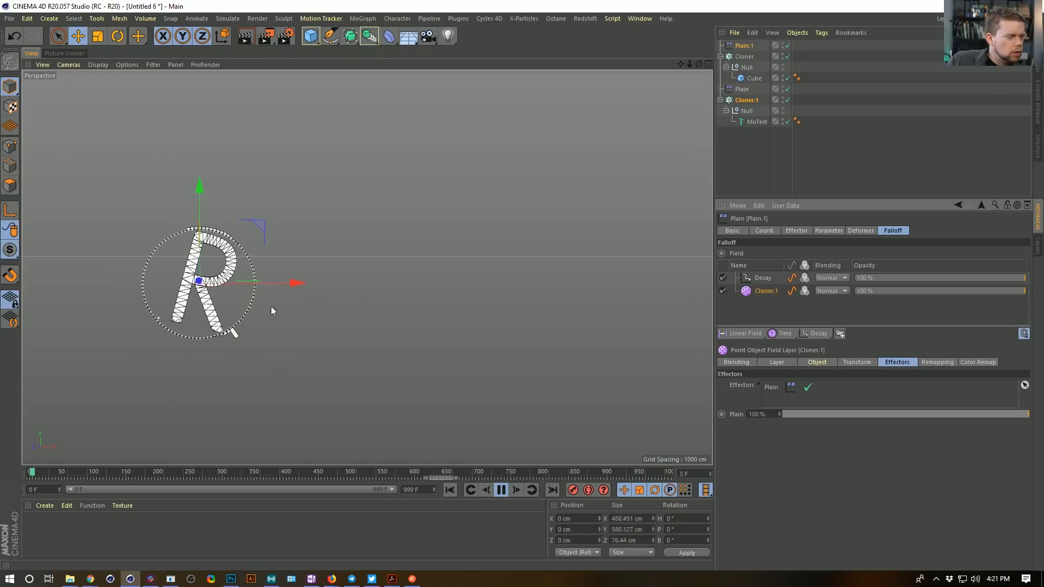
Set the Decay layer's mode to Minimum in the bars' Plain effector falloff.
{"action": "left_click", "coordinate": [815, 363]}
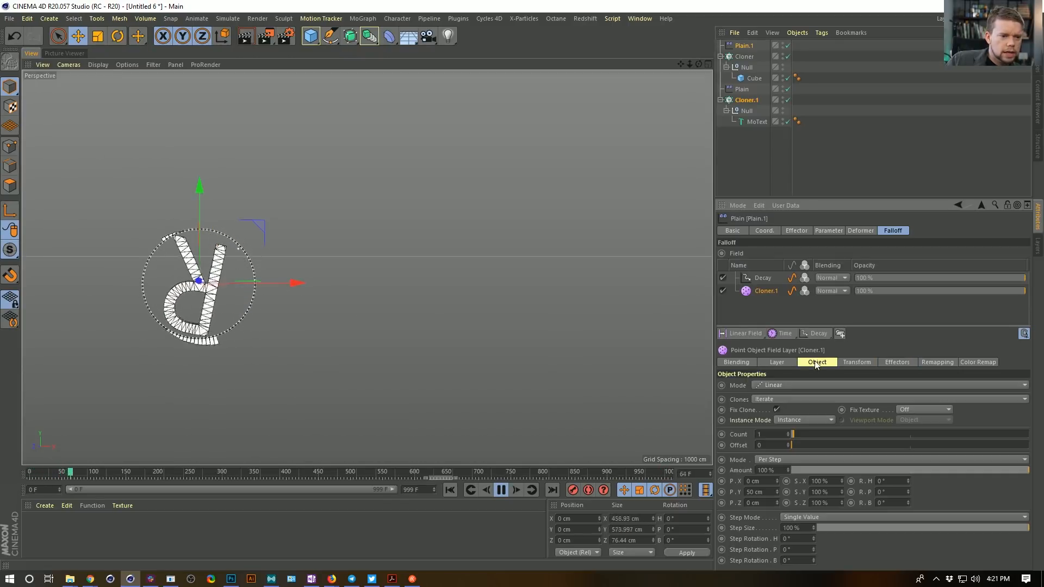
{"action": "left_click", "coordinate": [762, 278]}
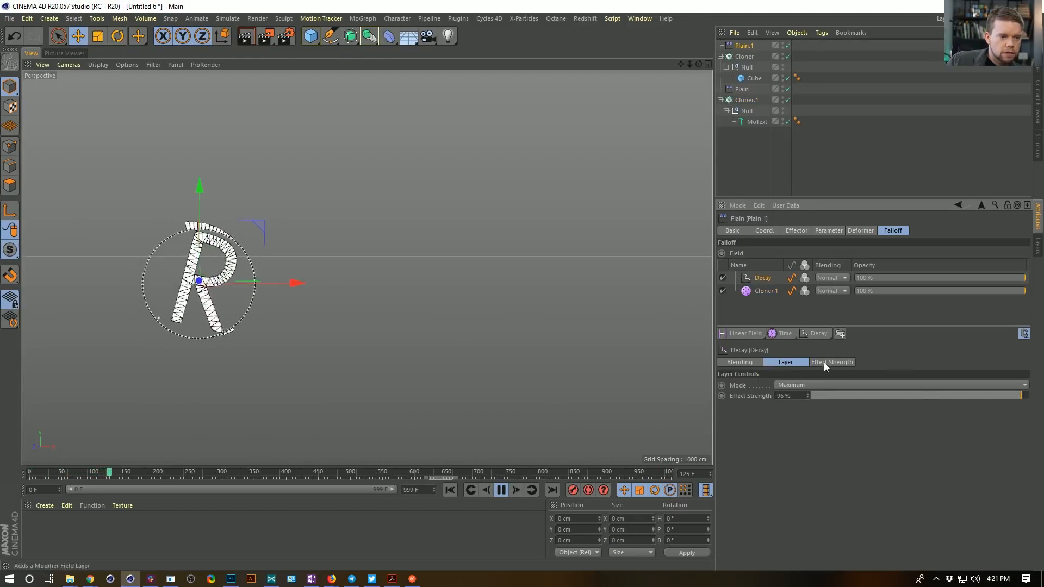
{"action": "left_click", "coordinate": [808, 384]}
{"action": "left_click", "coordinate": [808, 403]}
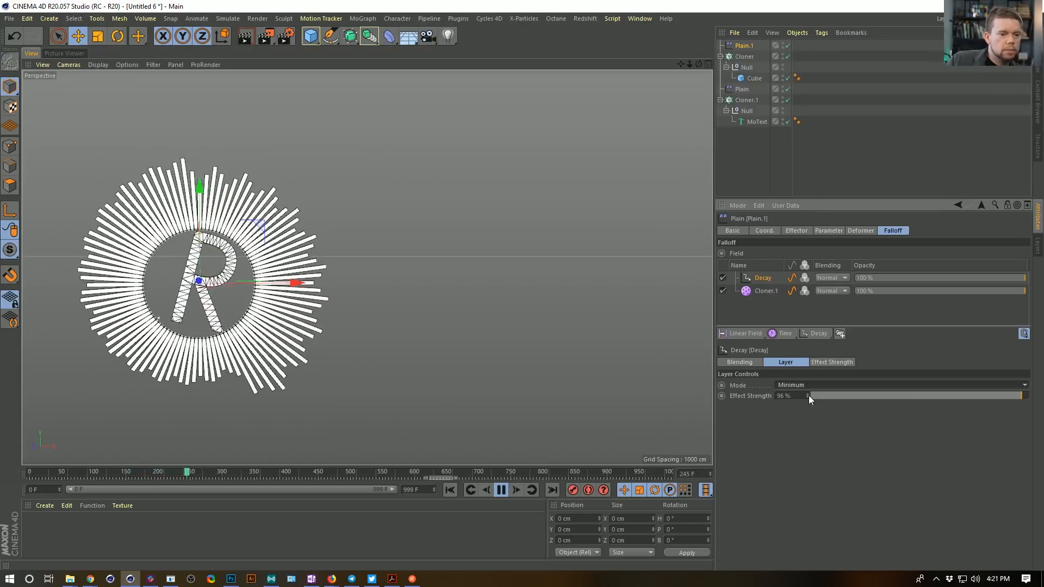
Try lower effect strengths on the Decay layer and set its effect strength to 92%.
{"action": "left_click_drag", "start_coordinate": [1004, 396], "coordinate": [991, 393]}
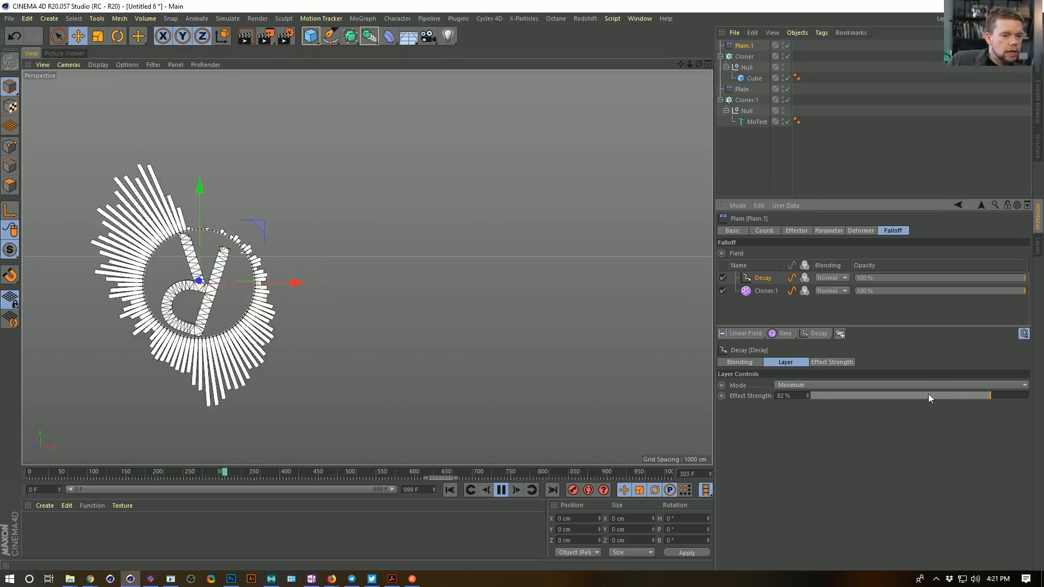
{"action": "left_click_drag", "start_coordinate": [924, 397], "coordinate": [562, 402]}
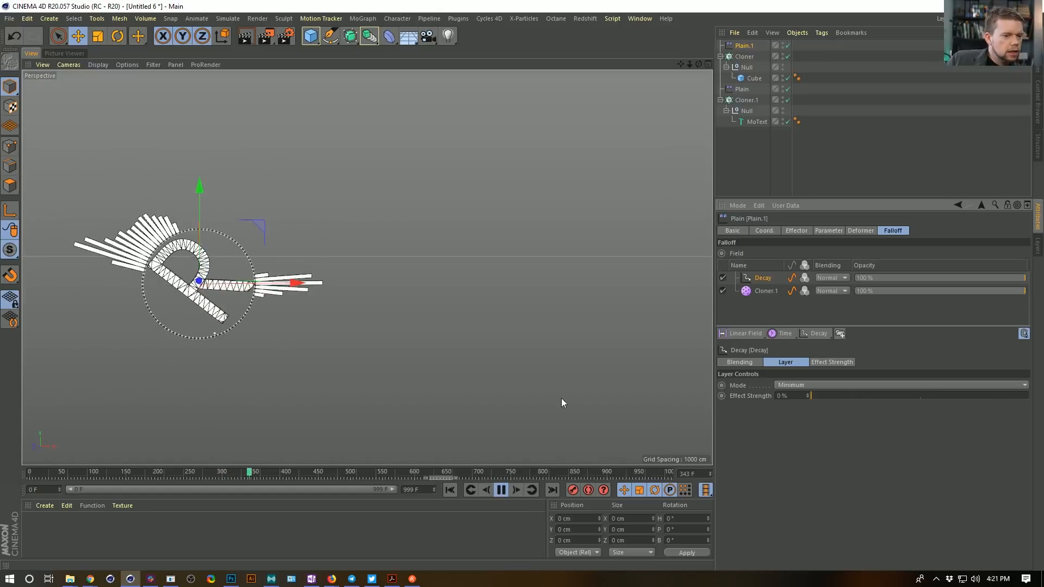
{"action": "left_click", "coordinate": [844, 396]}
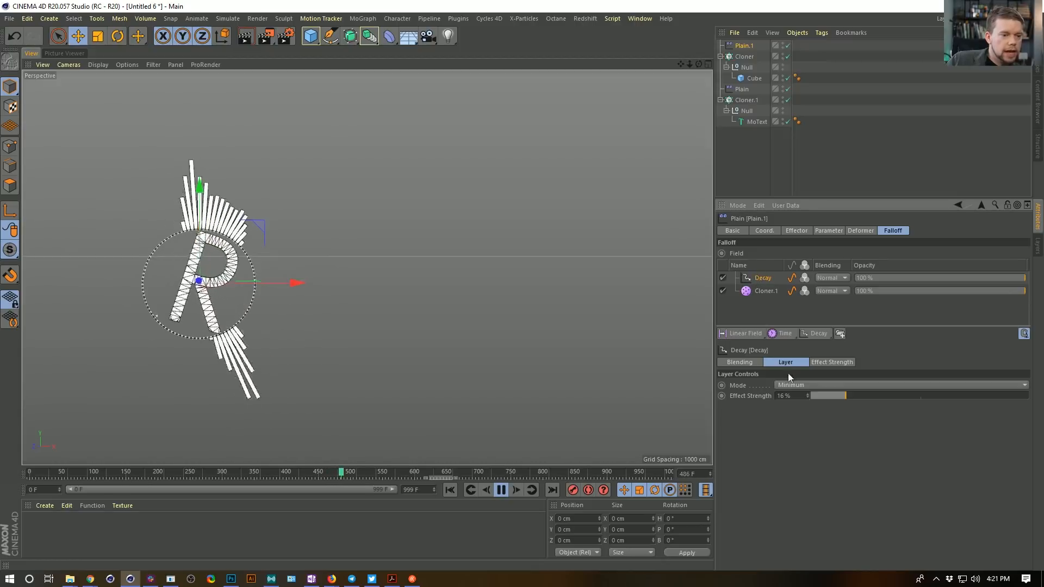
{"action": "left_click", "coordinate": [862, 396]}
{"action": "left_click_drag", "start_coordinate": [900, 396], "coordinate": [1013, 395]}
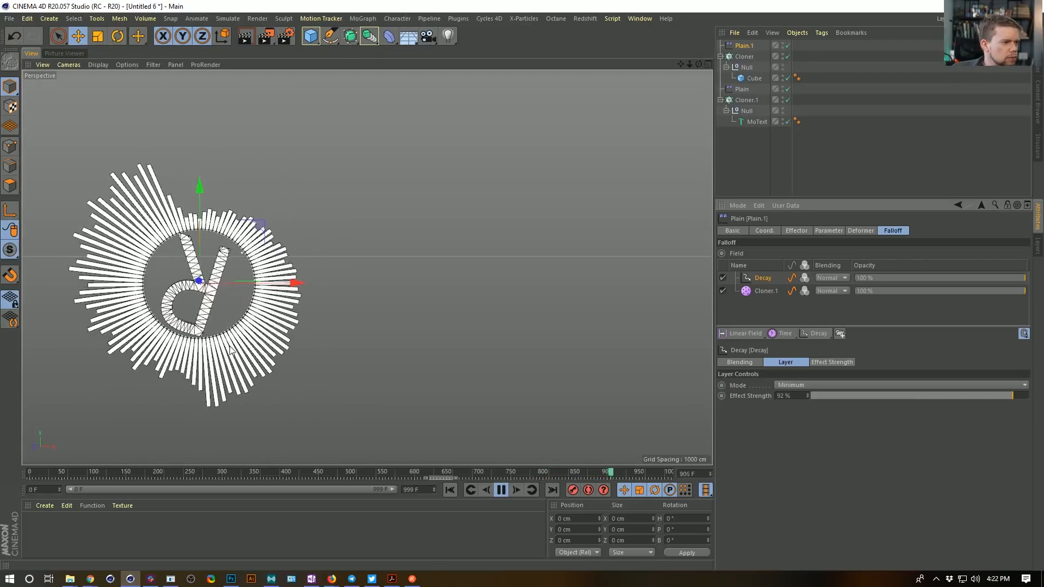
Try a heading rotation of 180° in the bars' Cloner transform and reset it to 0°.
{"action": "middle_click_drag", "start_coordinate": [211, 284], "coordinate": [342, 280], "text": "alt"}
{"action": "left_click_drag", "start_coordinate": [343, 280], "coordinate": [328, 289], "text": "alt"}
{"action": "right_click_drag", "start_coordinate": [328, 288], "coordinate": [360, 276], "text": "alt"}
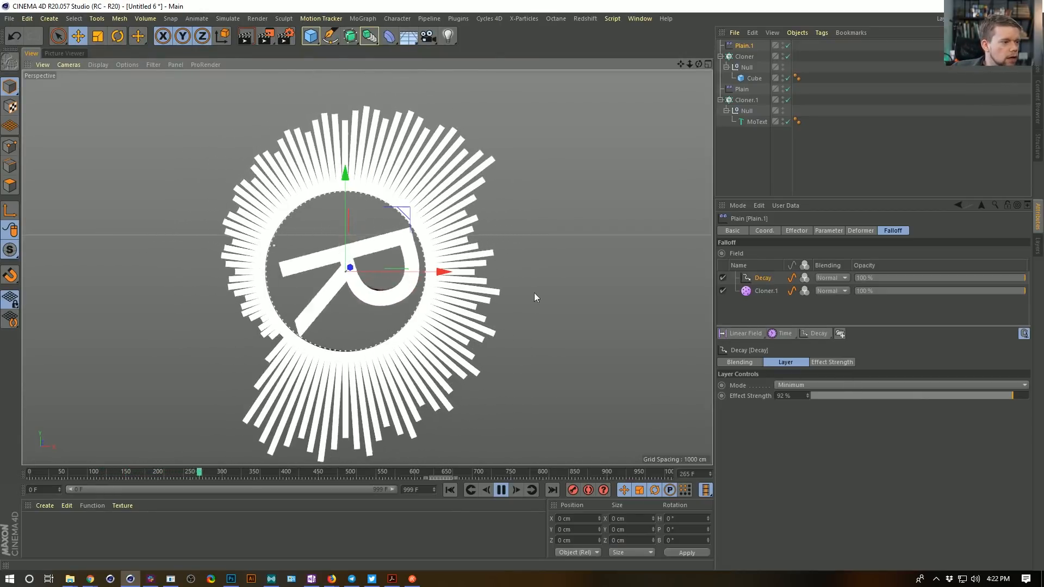
{"action": "left_click", "coordinate": [744, 56]}
{"action": "left_click", "coordinate": [855, 230]}
{"action": "left_click", "coordinate": [832, 231]}
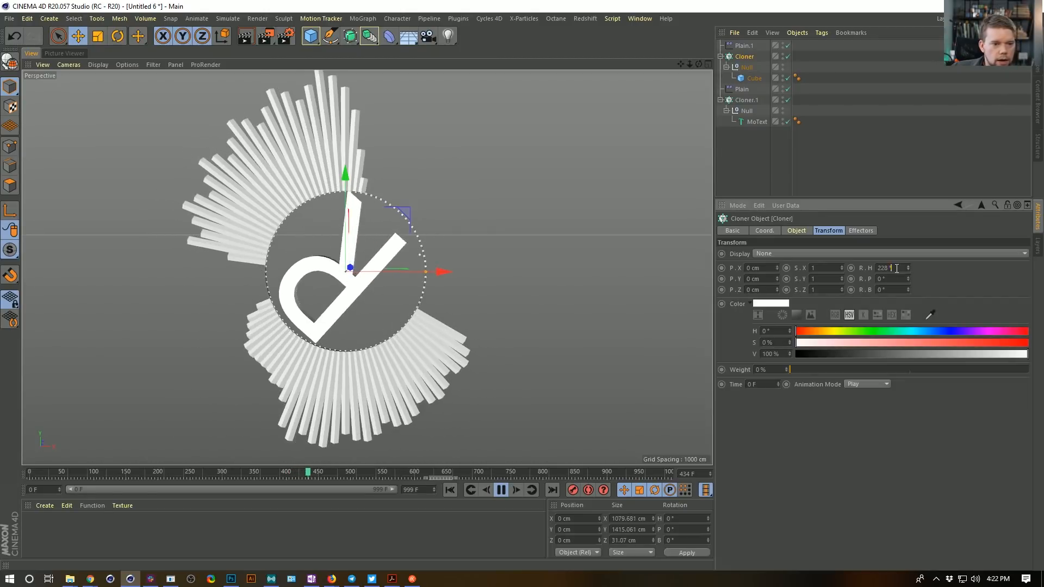
{"action": "left_click_drag", "start_coordinate": [896, 268], "coordinate": [871, 270]}
{"action": "type", "text": "180"}
{"action": "key", "text": "Return"}
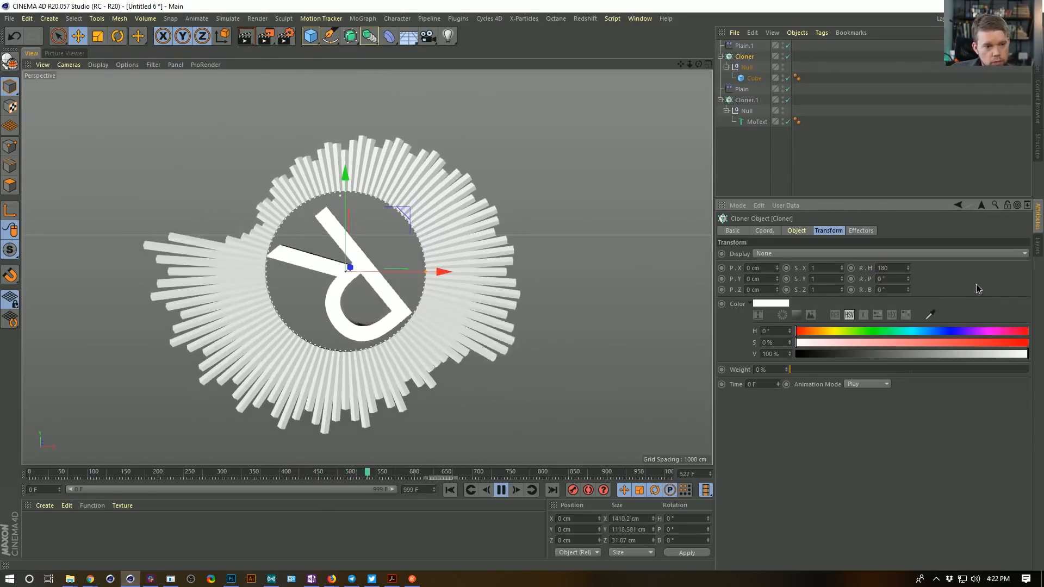
{"action": "type", "text": "0"}
{"action": "key", "text": "Return"}
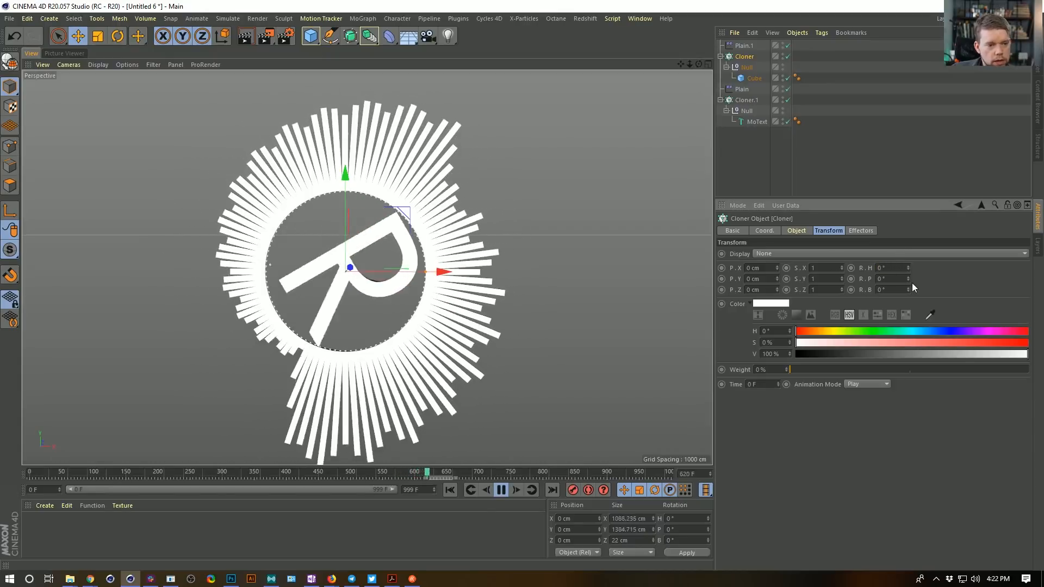
Try a pitch rotation of 180° on the bars' Cloner and scaling its Null, and undo these changes.
{"action": "left_click_drag", "start_coordinate": [908, 278], "coordinate": [908, 198]}
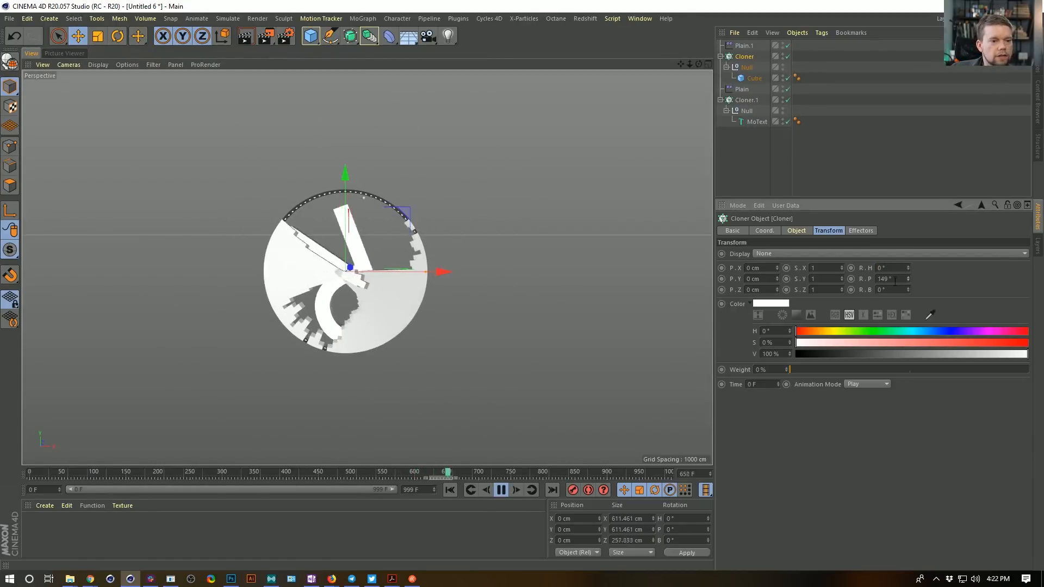
{"action": "key", "text": "Return"}
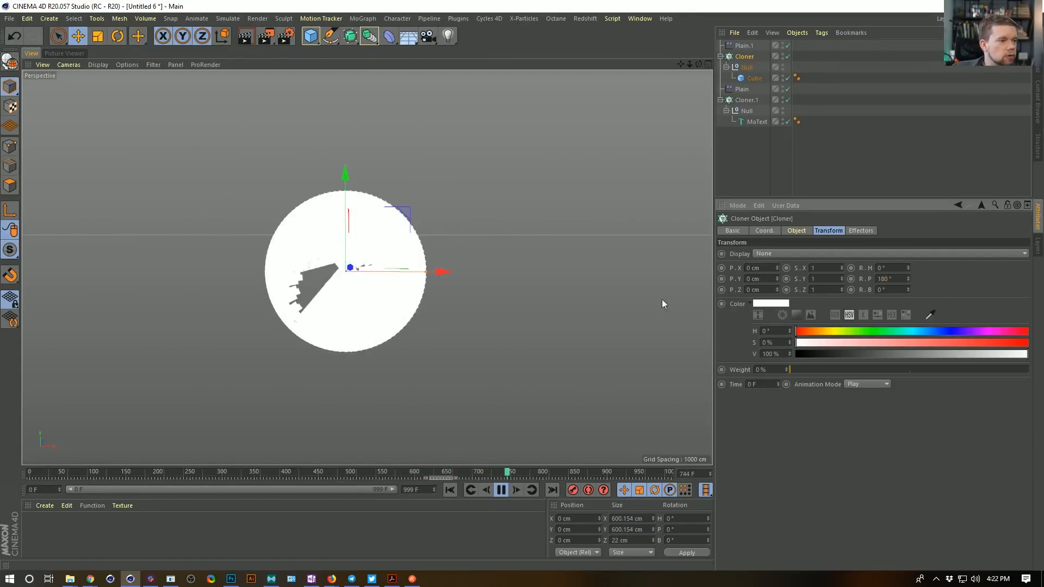
{"action": "left_click", "coordinate": [747, 67]}
{"action": "key", "text": "t"}
{"action": "left_click_drag", "start_coordinate": [507, 139], "coordinate": [273, 241]}
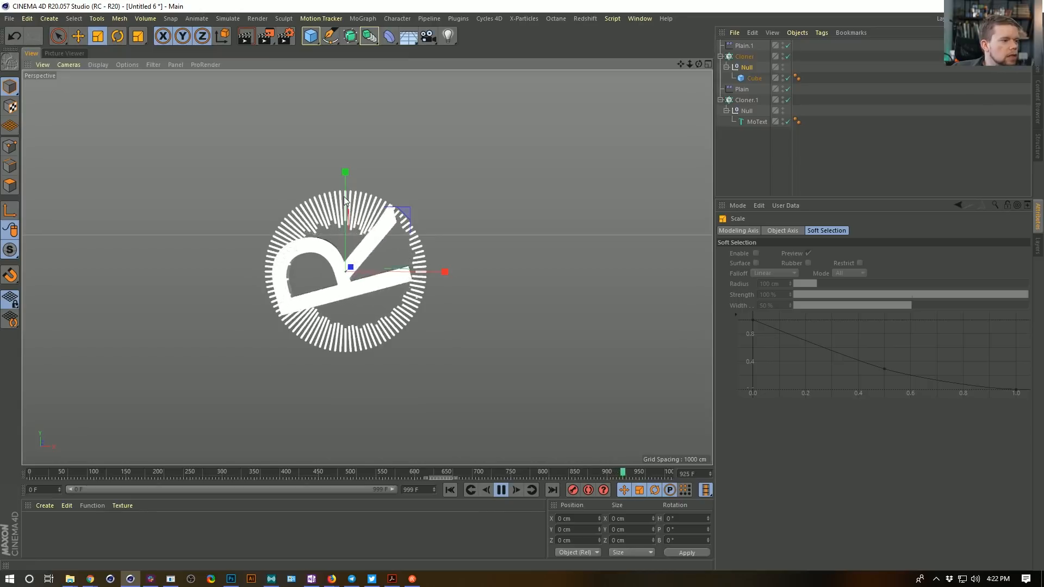
{"action": "key", "text": "ctrl+z"}
{"action": "key", "text": "ctrl+z"}
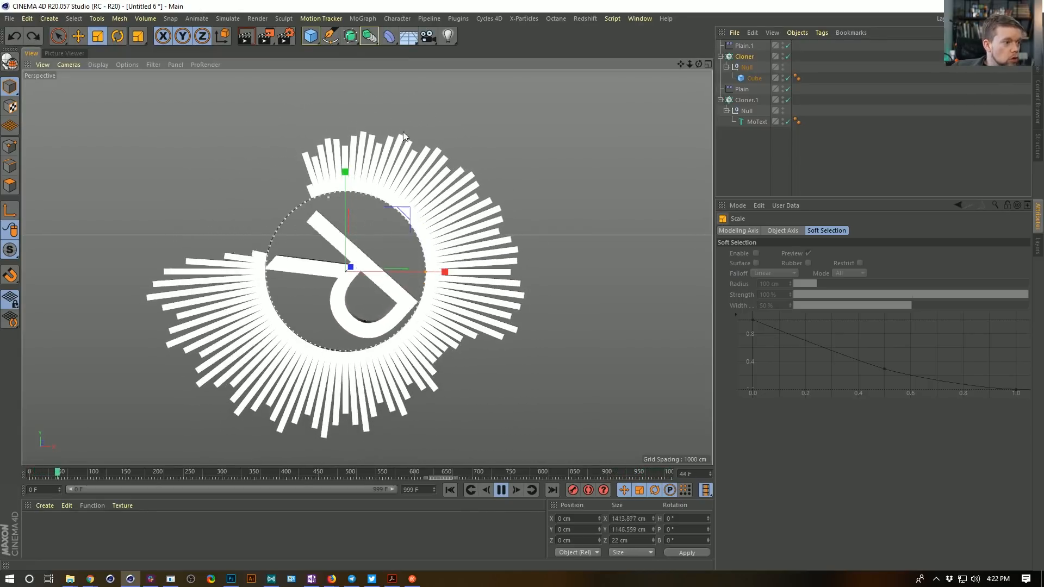
Review the radial Cloner's object settings and the falloff layers of the bars' Plain effector.
{"action": "left_click", "coordinate": [745, 57]}
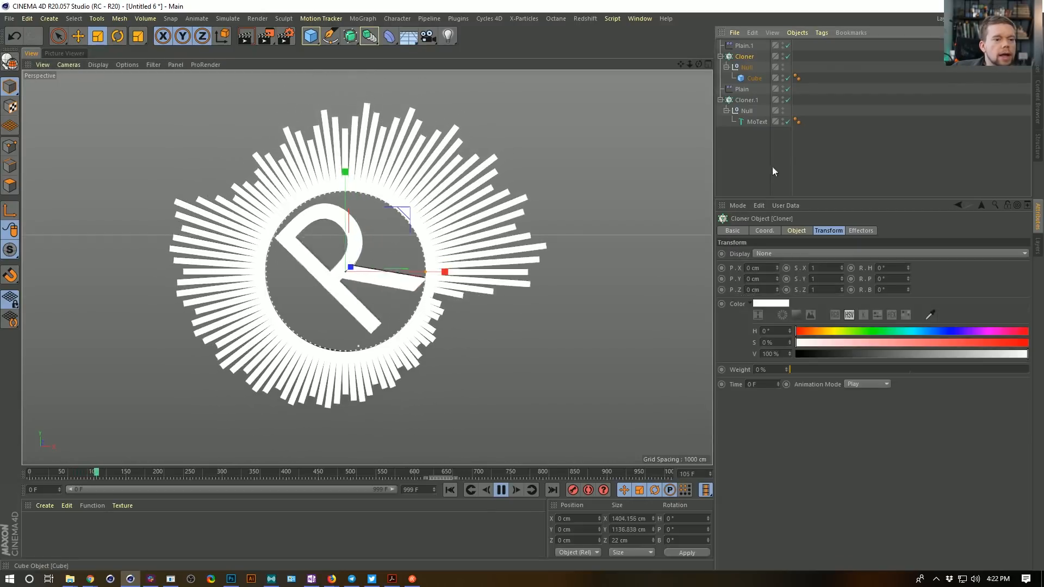
{"action": "left_click", "coordinate": [802, 231]}
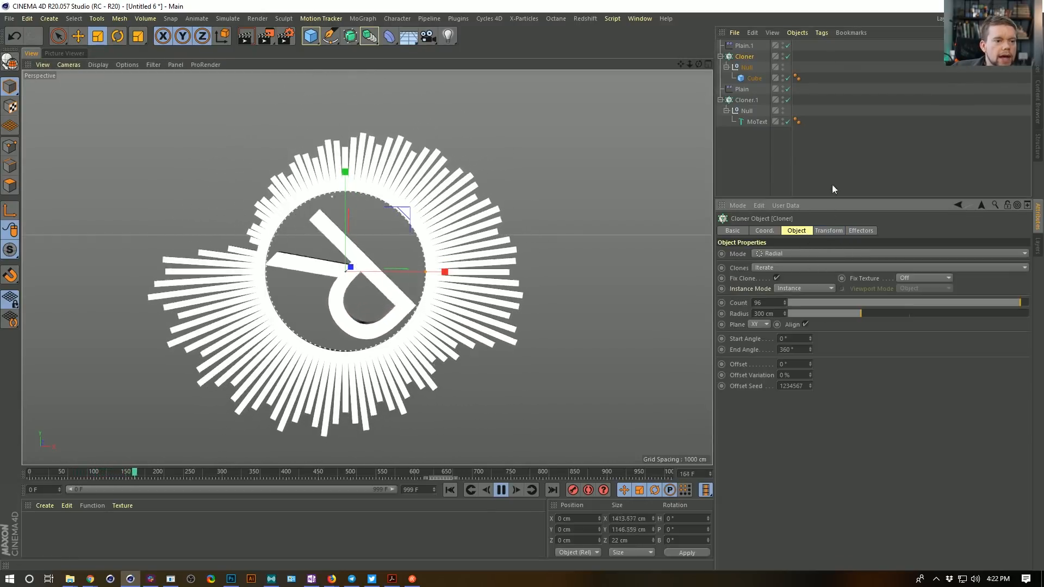
{"action": "left_click", "coordinate": [742, 45]}
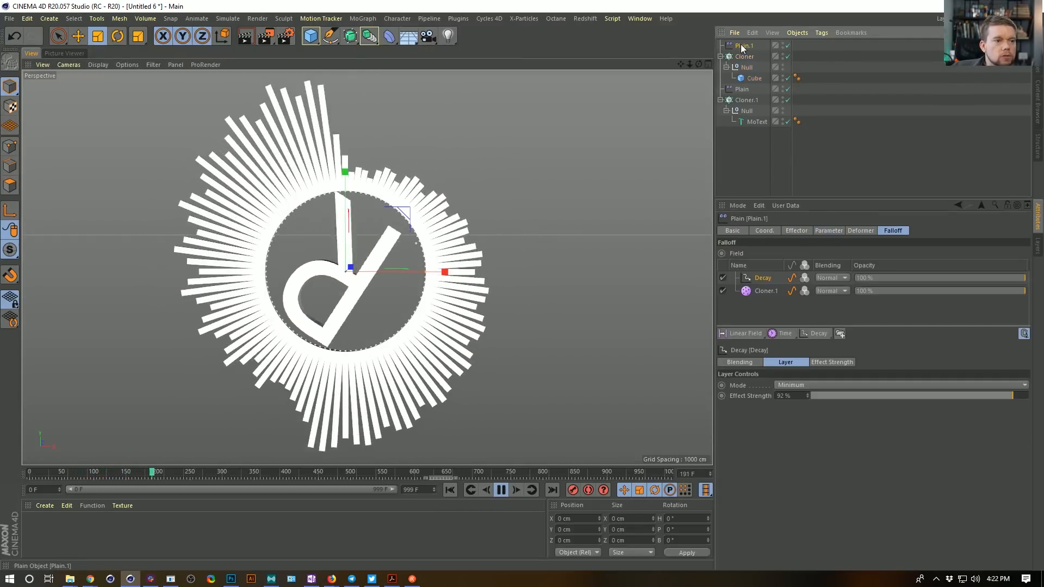
Add a Delay layer to the bars' Plain effector falloff, using Spring mode with an effect strength of 65%.
{"action": "left_click", "coordinate": [807, 334]}
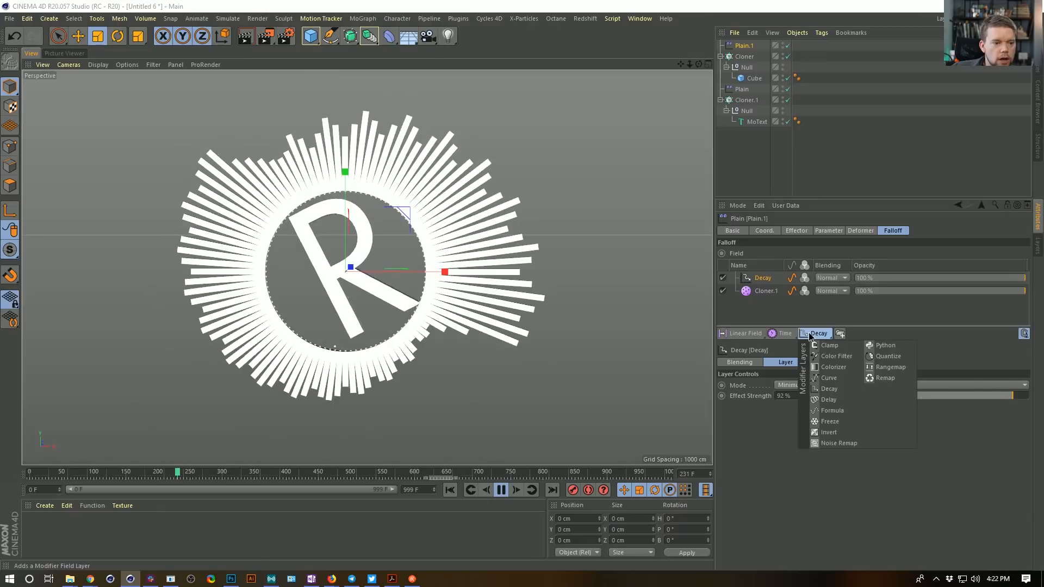
{"action": "left_click", "coordinate": [842, 399]}
{"action": "left_click", "coordinate": [805, 385]}
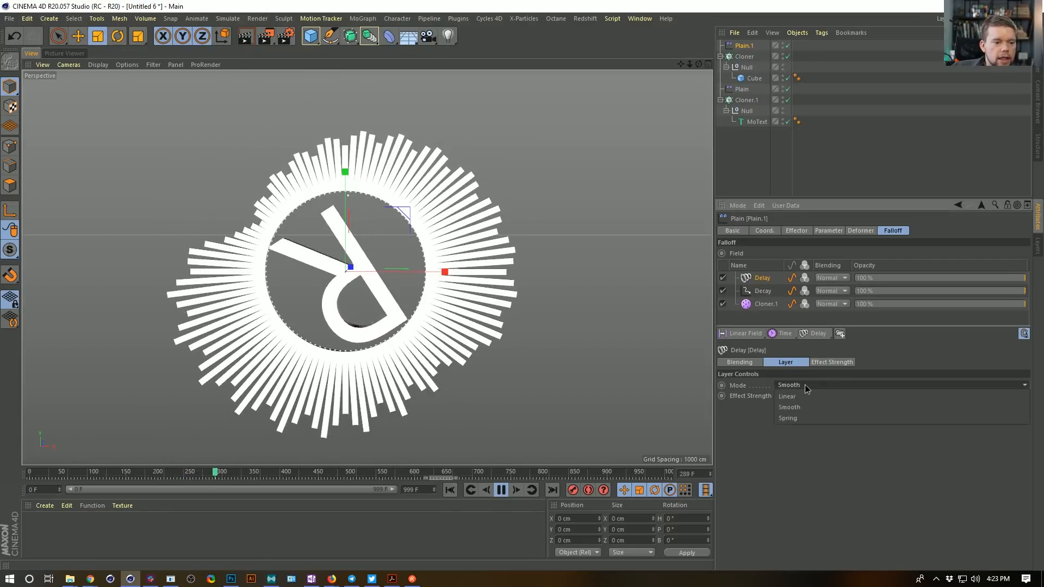
{"action": "left_click", "coordinate": [804, 416]}
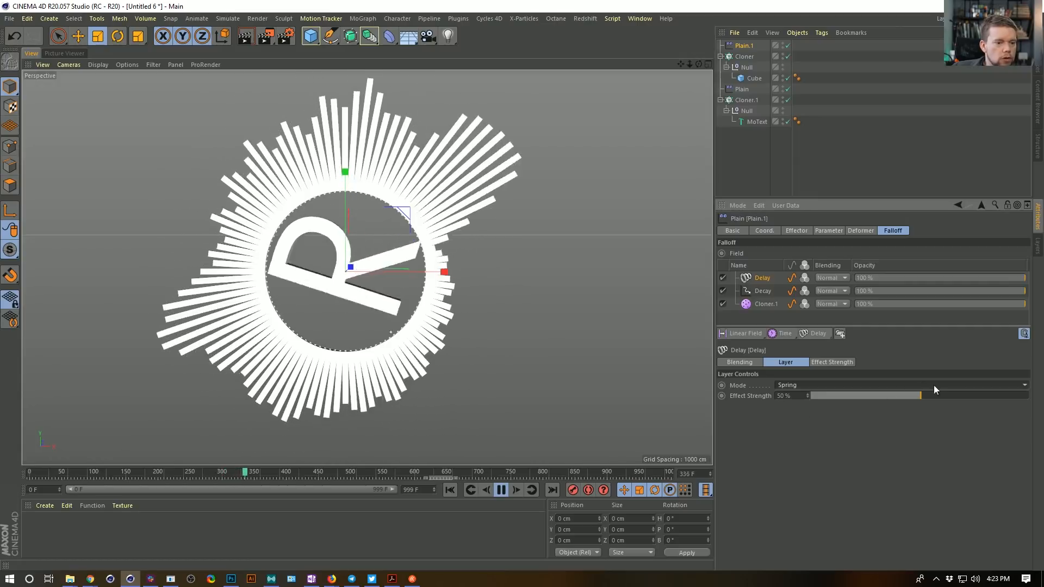
{"action": "left_click_drag", "start_coordinate": [921, 394], "coordinate": [954, 393]}
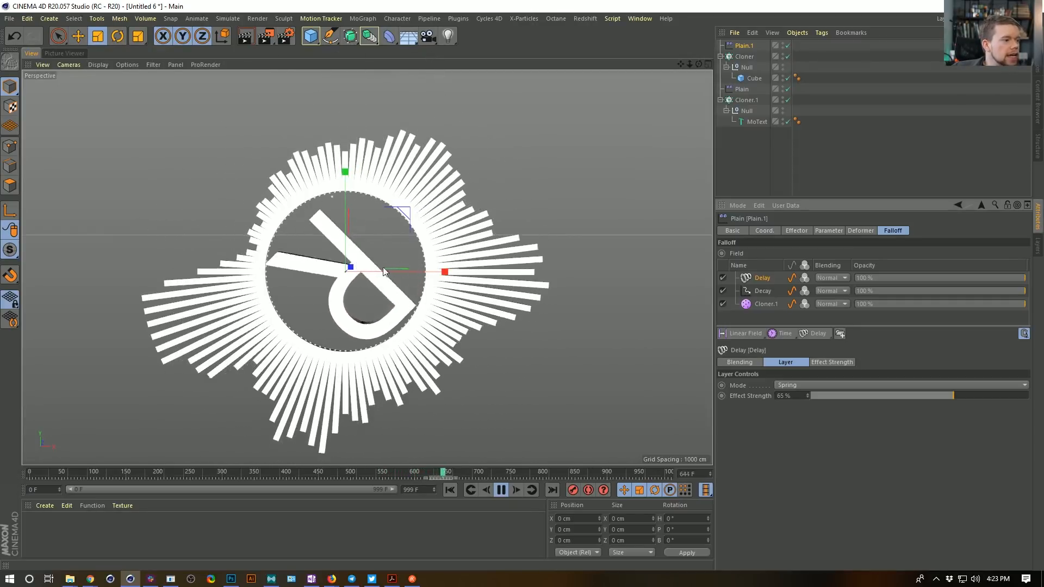
Try placing the Delay layer beneath Decay in the falloff list and restore it to the top.
{"action": "left_click_drag", "start_coordinate": [762, 277], "coordinate": [768, 291]}
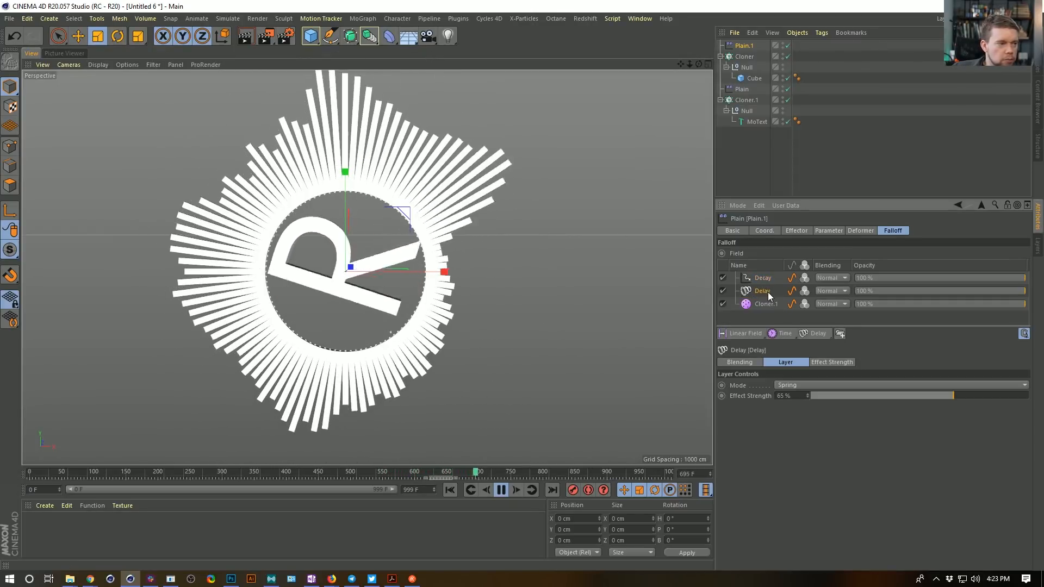
{"action": "left_click_drag", "start_coordinate": [771, 279], "coordinate": [771, 278]}
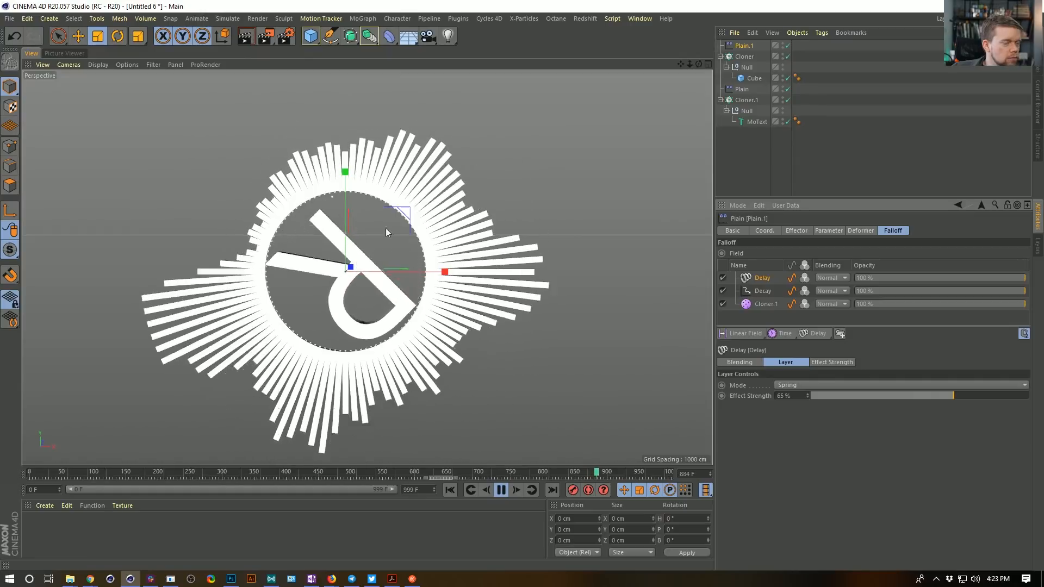
Enable the color channel for the Cloner.1, Decay and Delay falloff layers and check the effector's color parameters.
{"action": "left_click", "coordinate": [805, 304]}
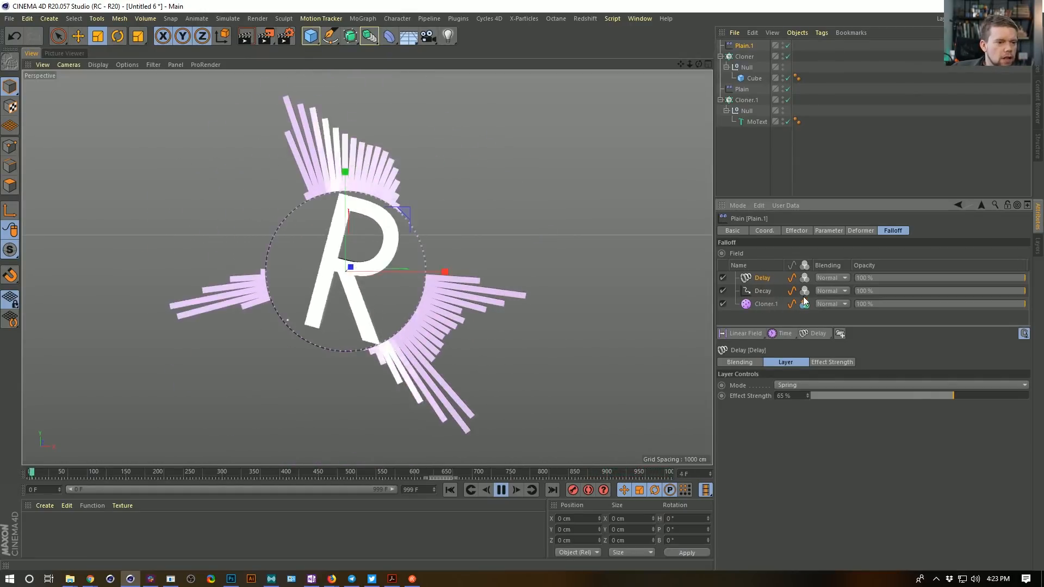
{"action": "left_click", "coordinate": [805, 293]}
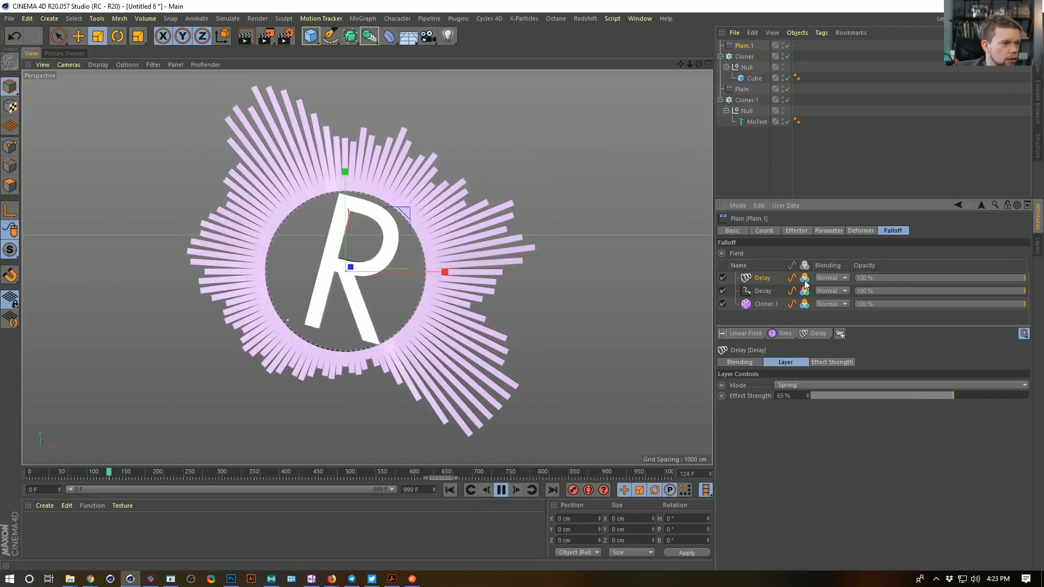
{"action": "left_click", "coordinate": [853, 232]}
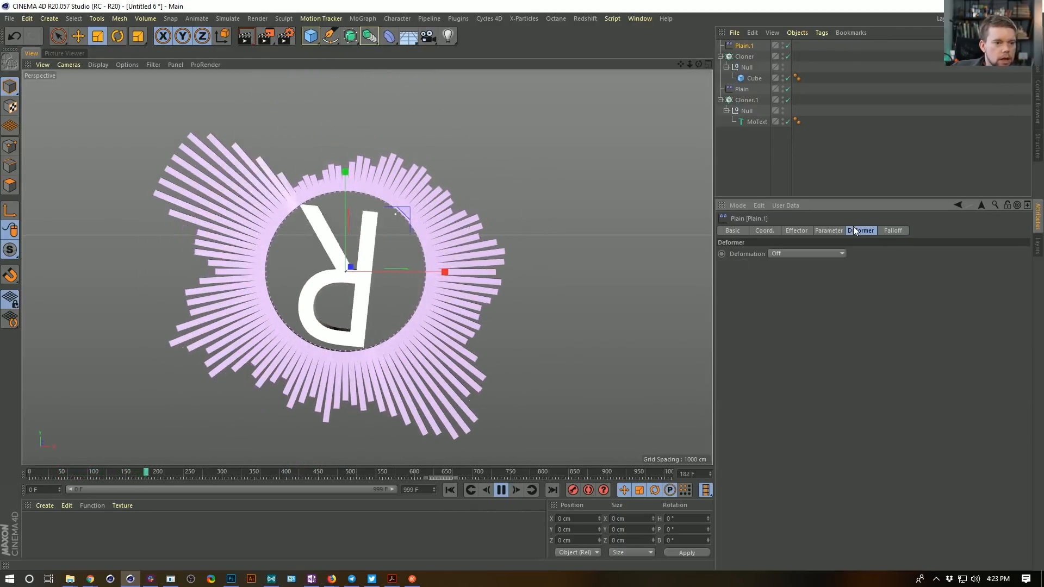
{"action": "left_click", "coordinate": [834, 229]}
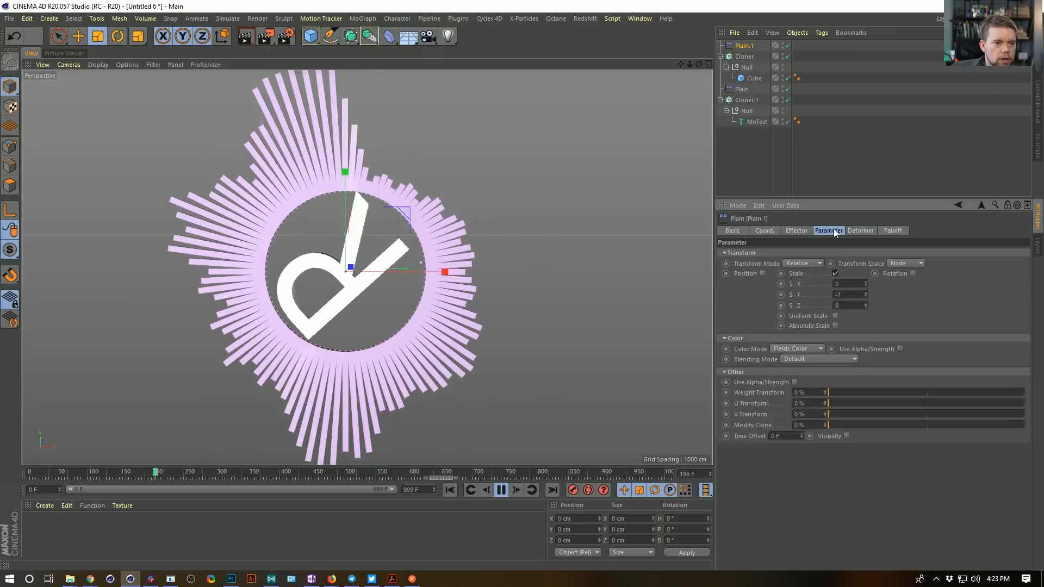
Set the Cloner.1 field layer's remap color to a purple with 100% saturation and 100% value.
{"action": "left_click", "coordinate": [899, 236]}
{"action": "left_click", "coordinate": [766, 303]}
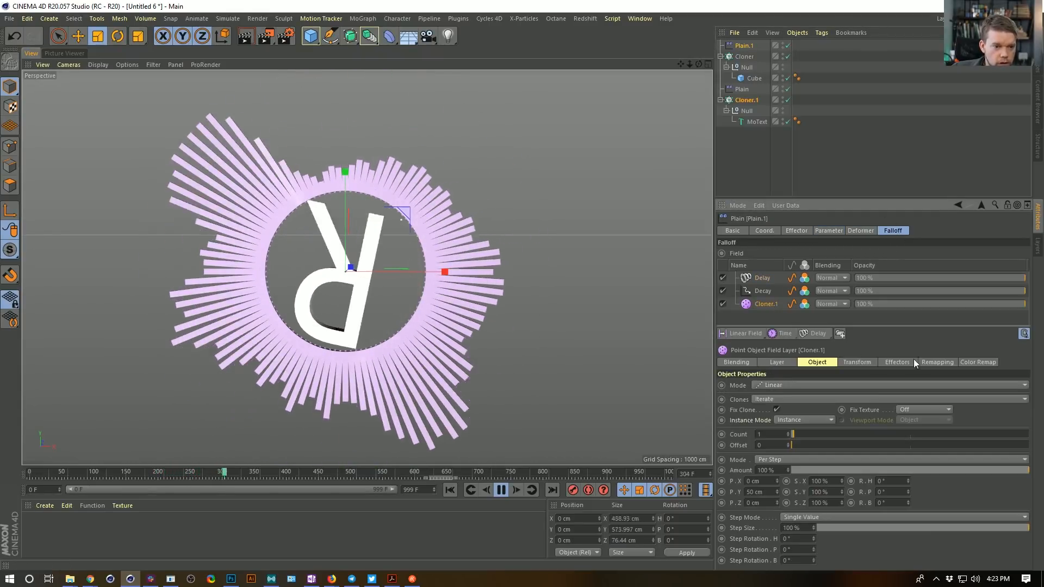
{"action": "left_click", "coordinate": [971, 362]}
{"action": "left_click_drag", "start_coordinate": [982, 434], "coordinate": [1025, 446]}
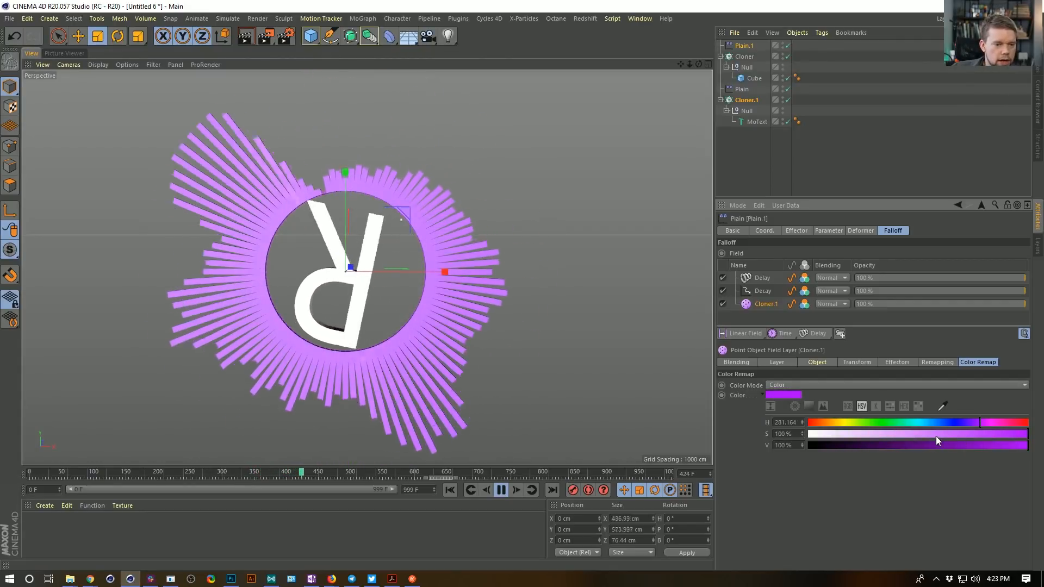
Try the Gradient color mode on the Cloner.1 field layer and return it to Color.
{"action": "left_click", "coordinate": [795, 385]}
{"action": "left_click", "coordinate": [798, 422]}
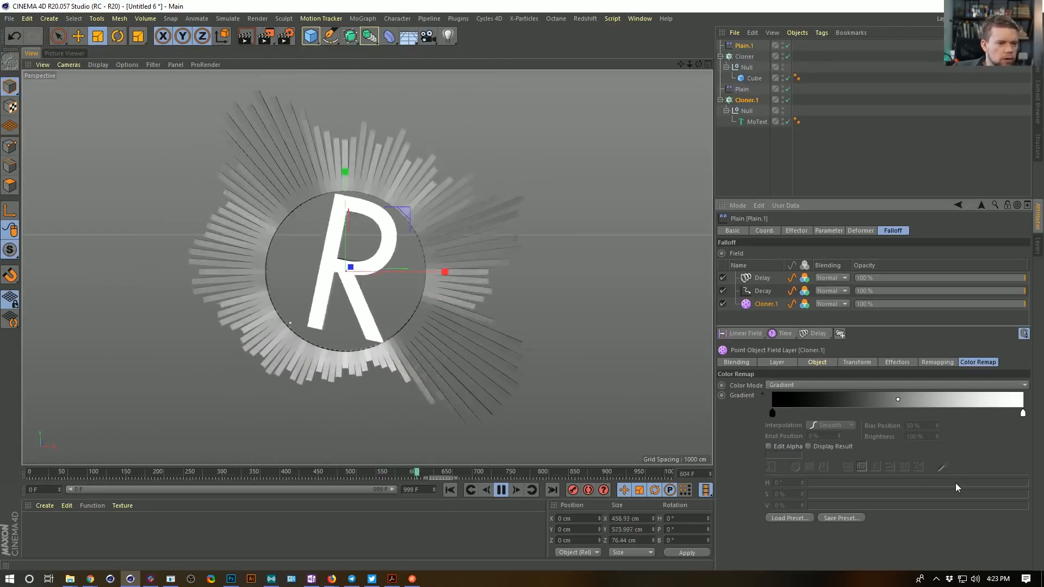
{"action": "left_click", "coordinate": [870, 385]}
{"action": "left_click", "coordinate": [877, 375]}
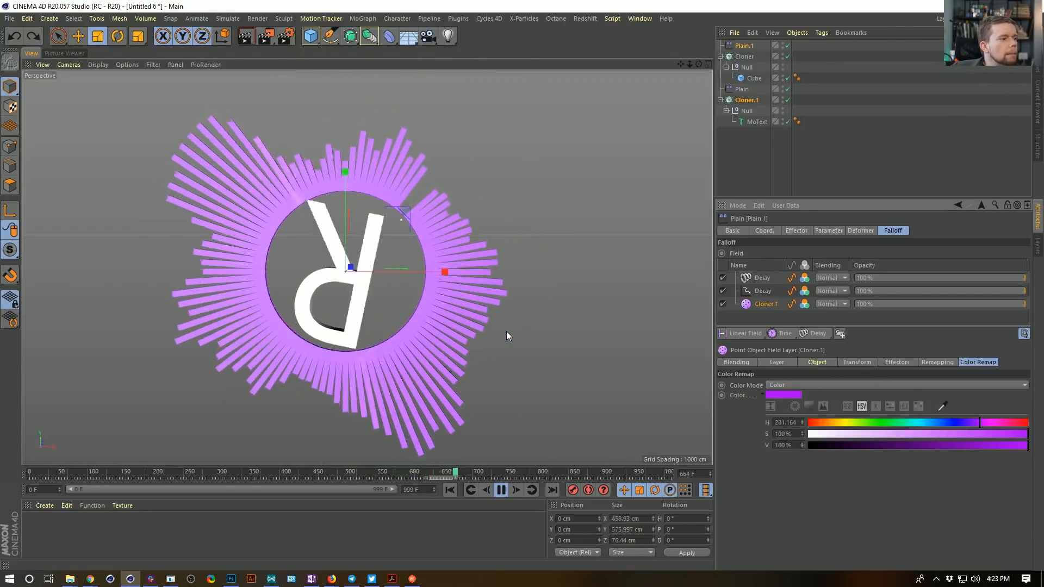
Turn off the color channel on the Cloner.1, Decay and Delay falloff layers.
{"action": "left_click", "coordinate": [805, 303]}
{"action": "left_click", "coordinate": [805, 292]}
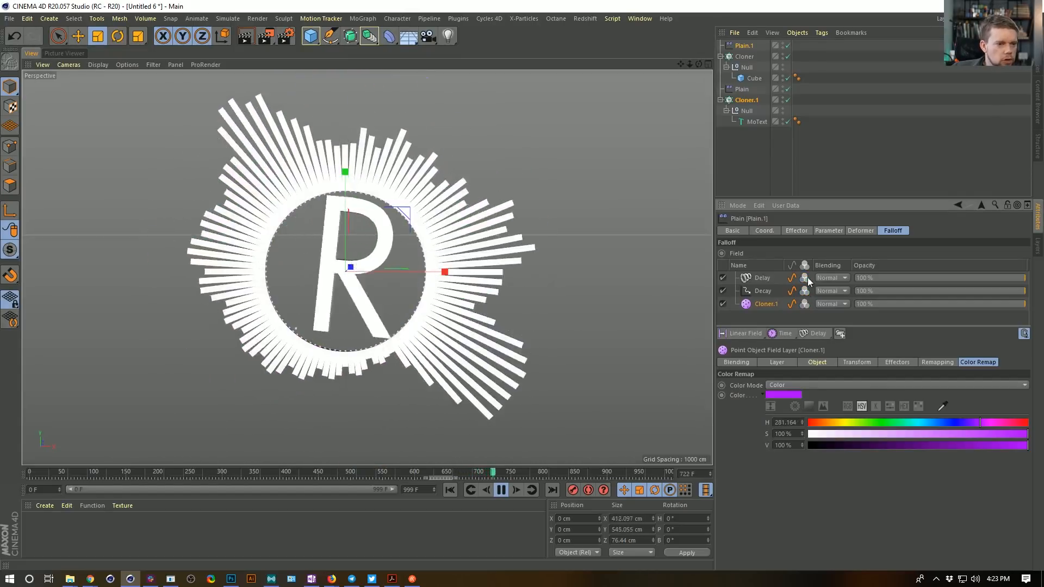
{"action": "left_click", "coordinate": [807, 277]}
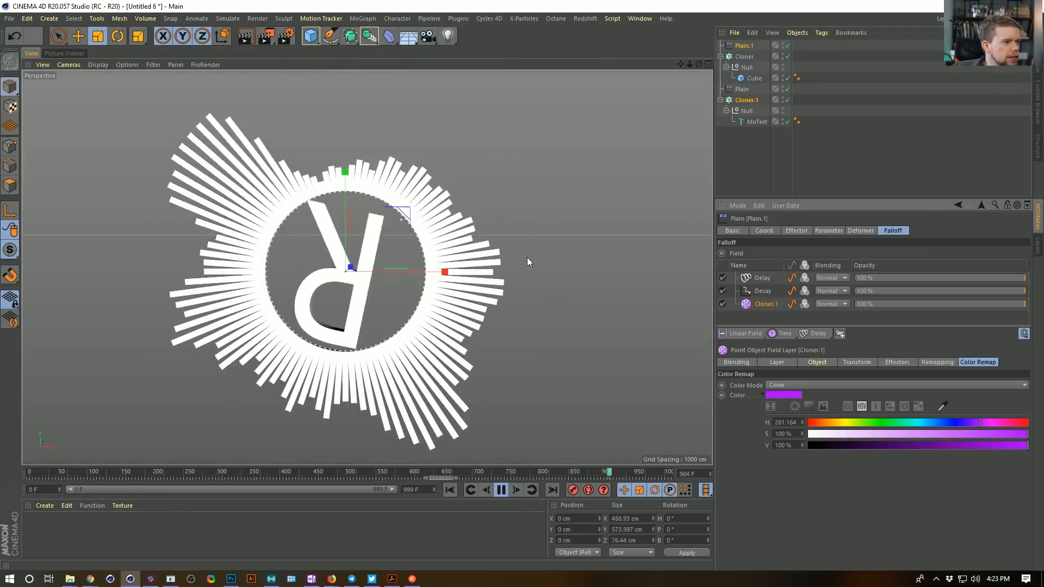
Try the letter A as the MoText text and undo the change.
{"action": "left_click", "coordinate": [757, 121]}
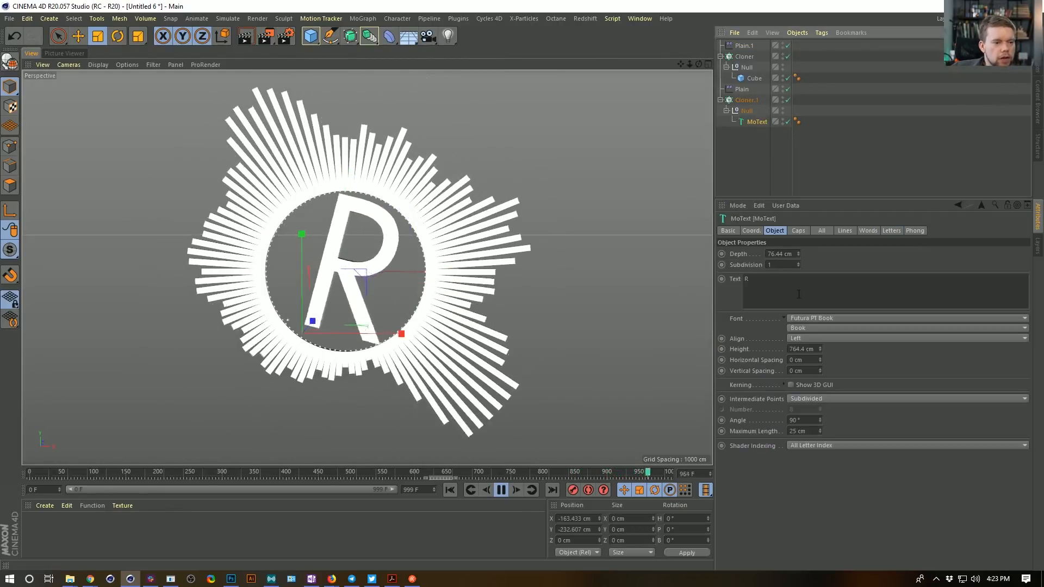
{"action": "type", "text": "A"}
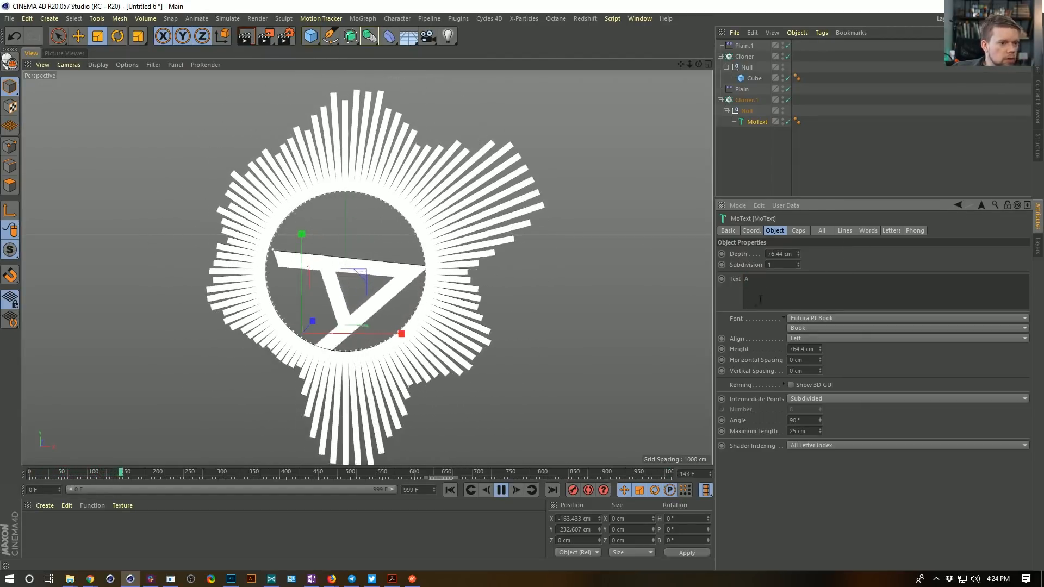
{"action": "key", "text": "ctrl+z"}
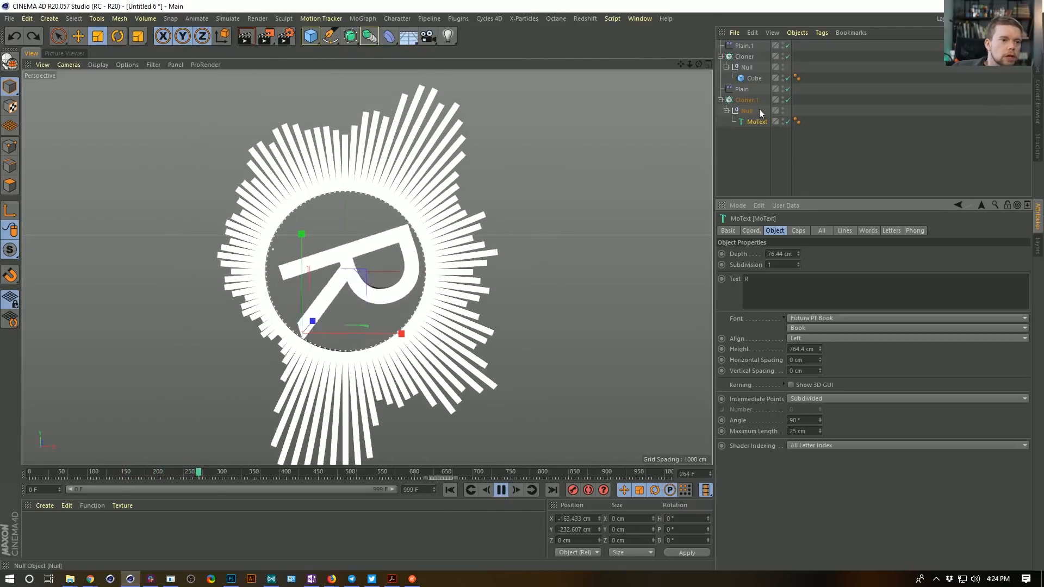
Disable the Delay and Decay falloff layers and set the Cloner.1 point field's radius to 100 cm.
{"action": "left_click", "coordinate": [742, 46]}
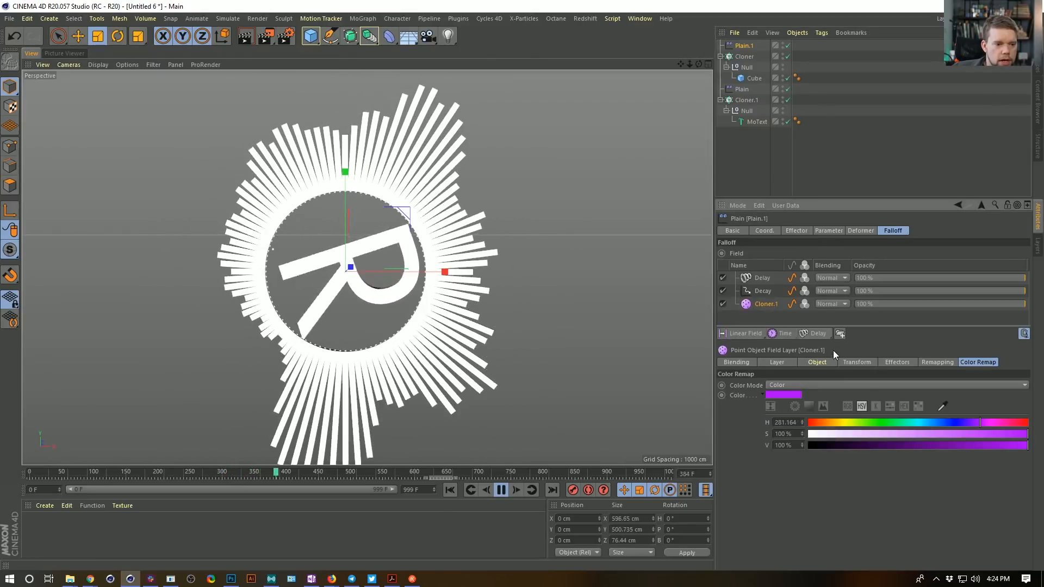
{"action": "left_click", "coordinate": [822, 363]}
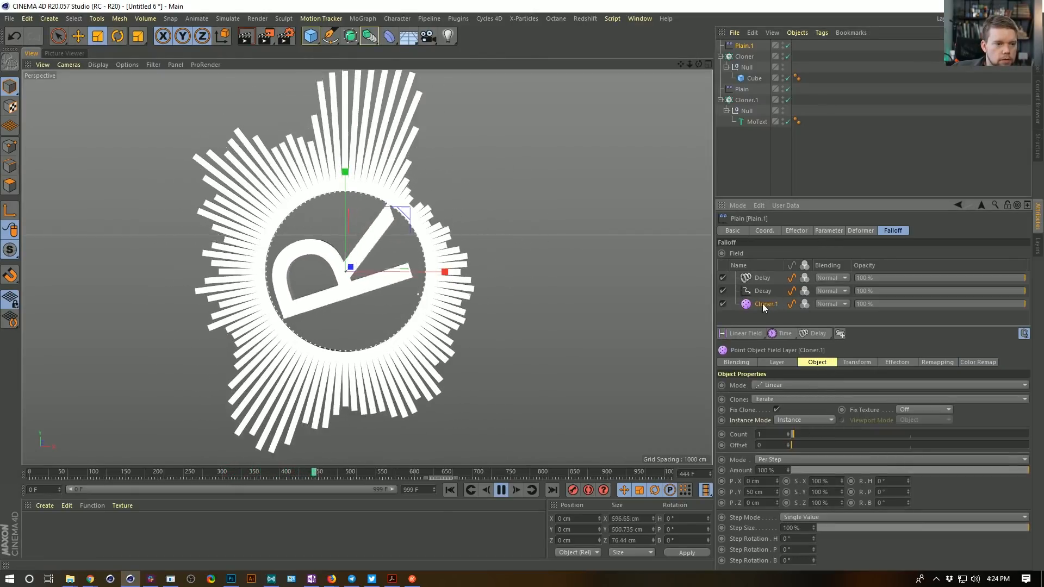
{"action": "left_click", "coordinate": [777, 362]}
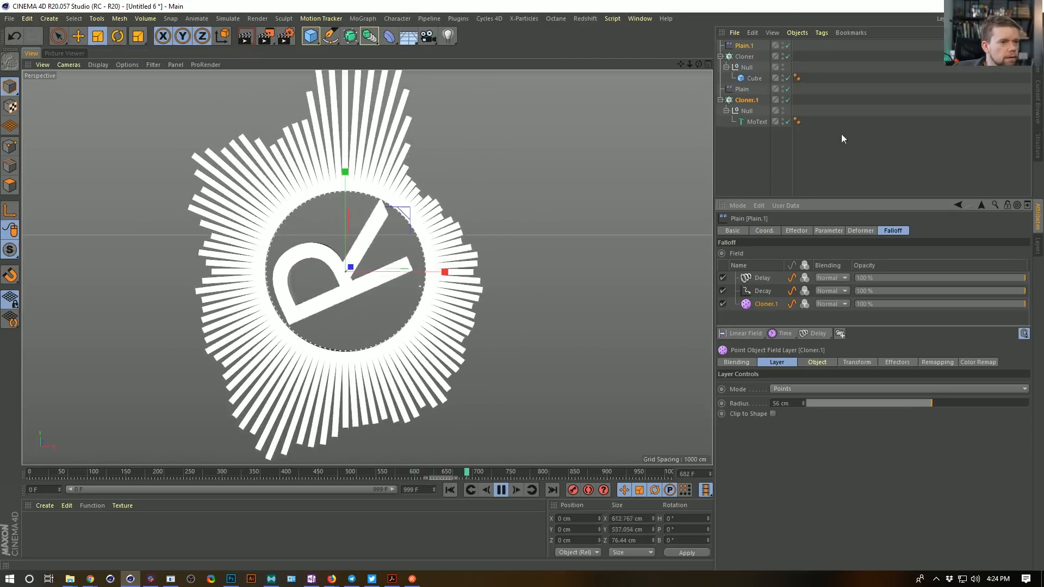
{"action": "left_click", "coordinate": [723, 278]}
{"action": "left_click", "coordinate": [725, 290]}
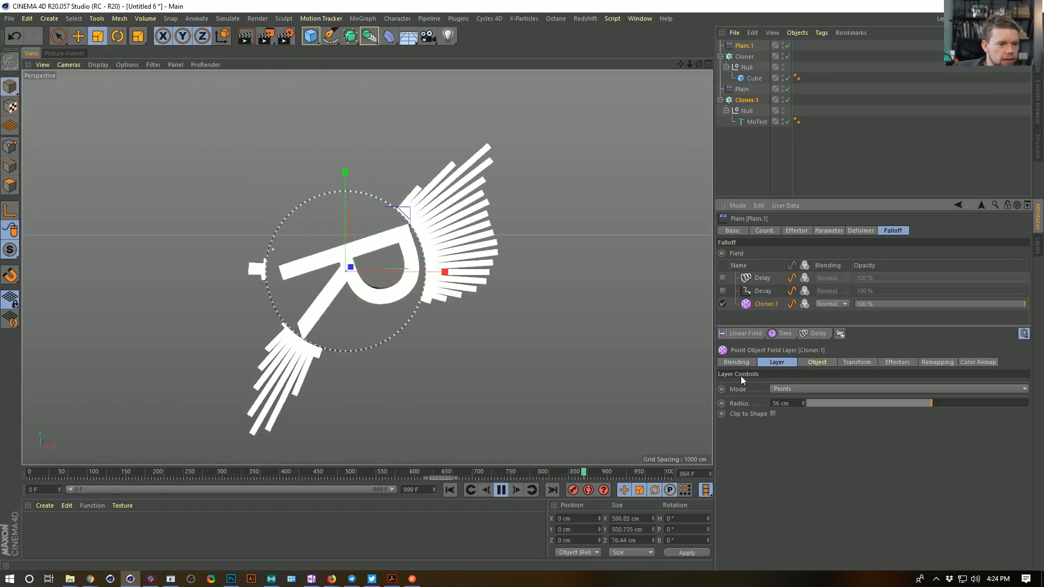
{"action": "left_click_drag", "start_coordinate": [931, 403], "coordinate": [941, 404]}
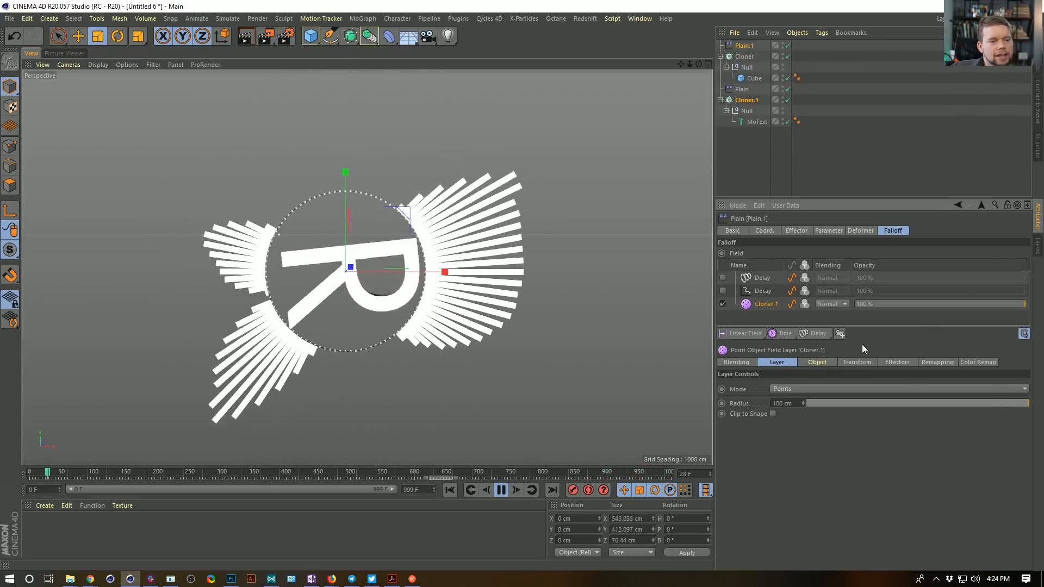
Compare the bars' motion with Decay and Delay switched on and off, leaving Delay enabled and Decay disabled.
{"action": "left_click", "coordinate": [724, 291]}
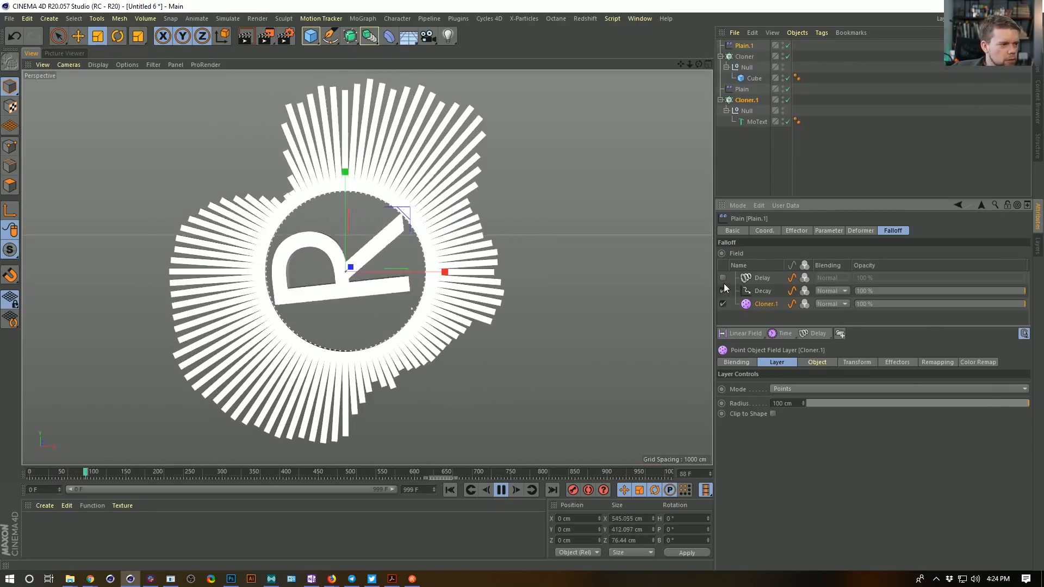
{"action": "left_click", "coordinate": [723, 278]}
{"action": "left_click", "coordinate": [724, 288]}
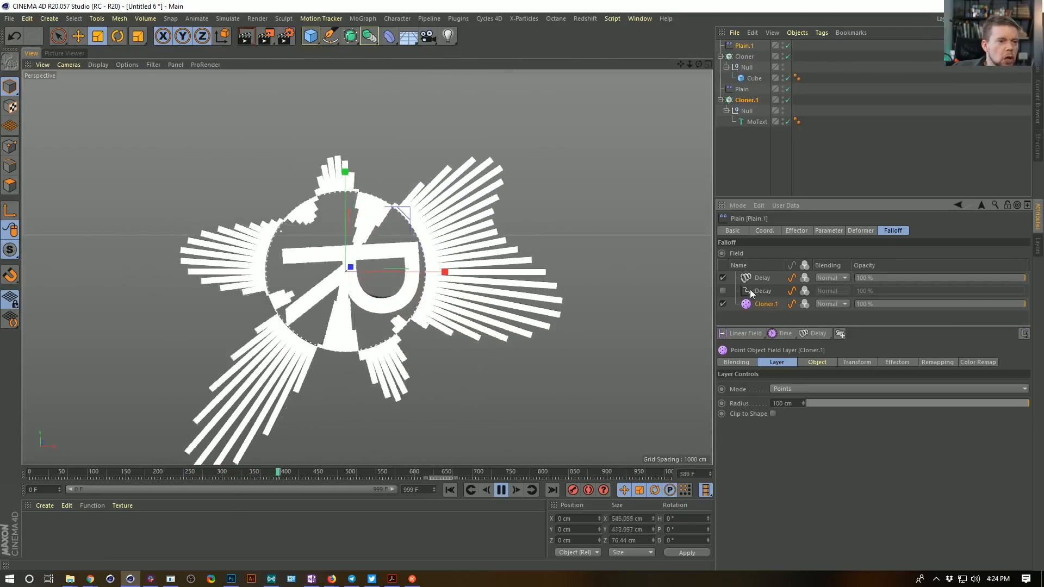
{"action": "left_click", "coordinate": [723, 278]}
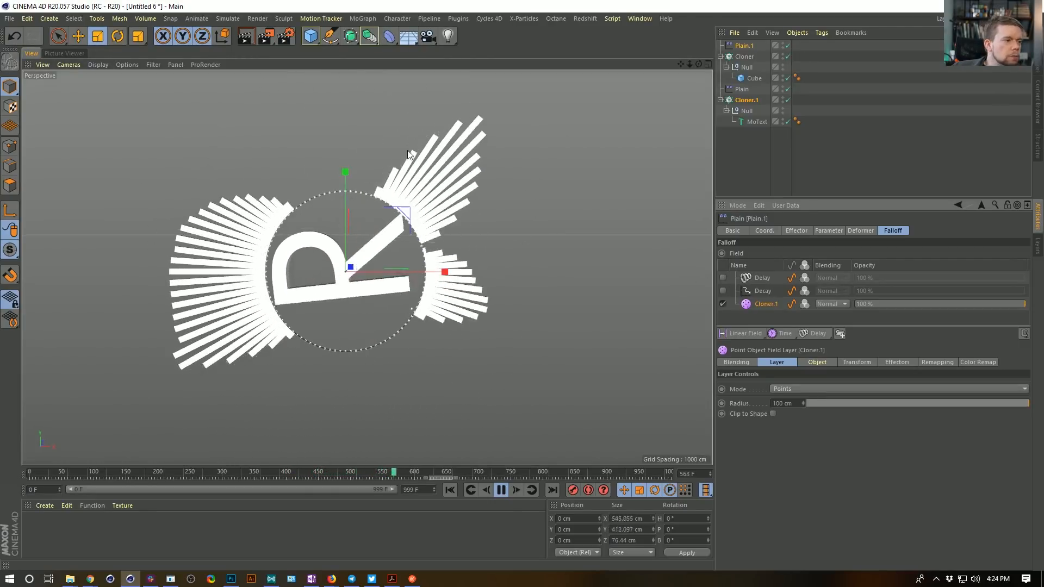
{"action": "left_click", "coordinate": [723, 278]}
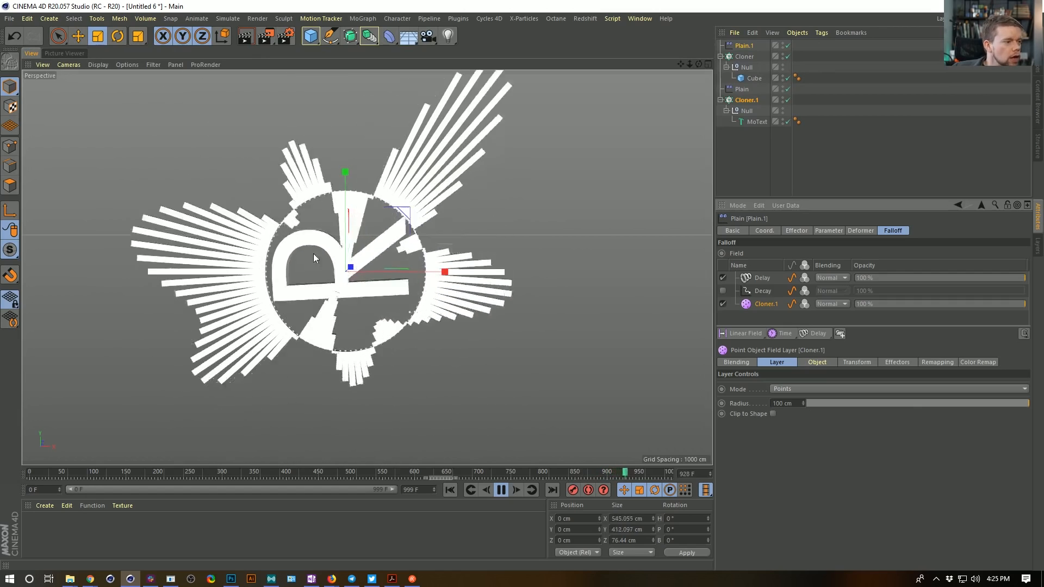
Set the Delay layer's effect strength to 20% and re-enable the Decay layer.
{"action": "left_click", "coordinate": [761, 278]}
{"action": "left_click_drag", "start_coordinate": [902, 396], "coordinate": [855, 397]}
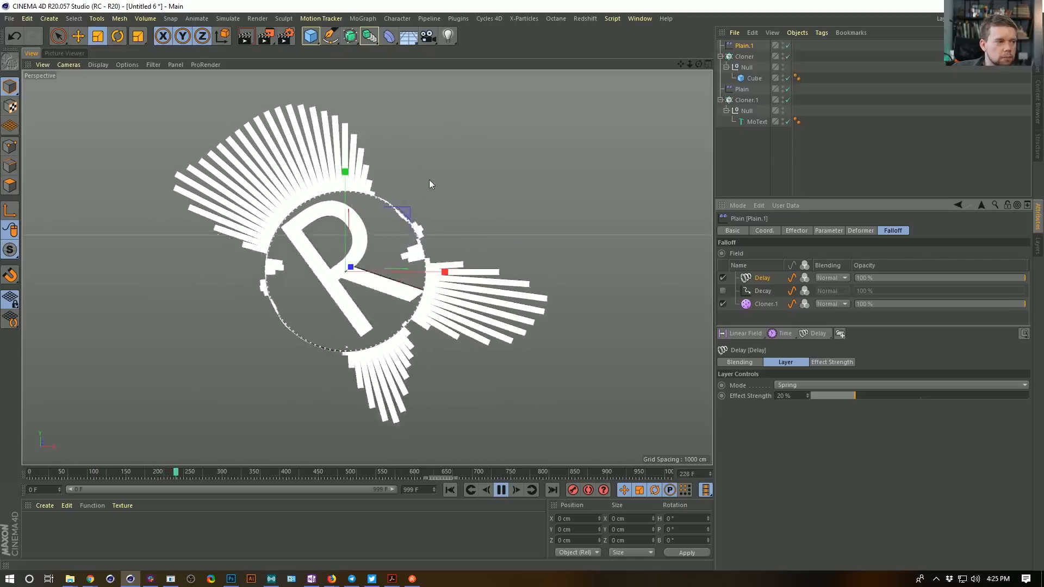
{"action": "left_click", "coordinate": [422, 148]}
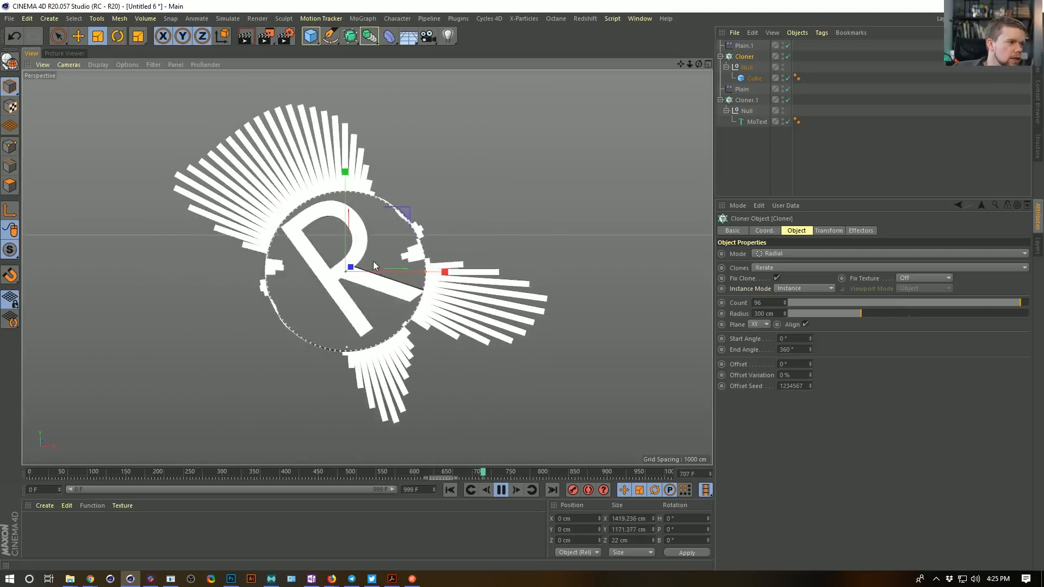
{"action": "left_click", "coordinate": [751, 45]}
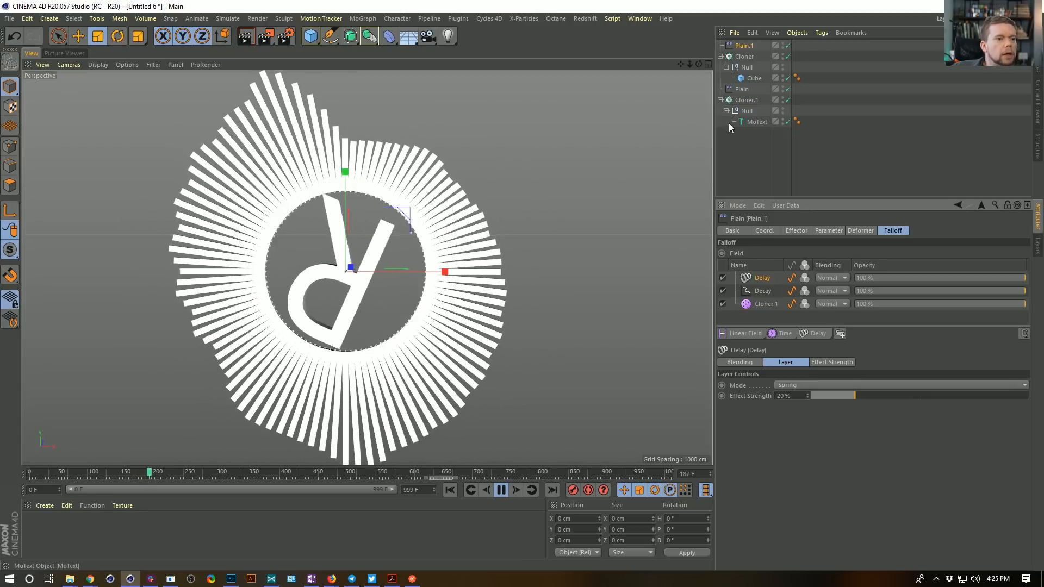
Rewind the animation, move the MoText letter to about X -192 cm, Y -235 cm, and preview the playback.
{"action": "left_click", "coordinate": [754, 122]}
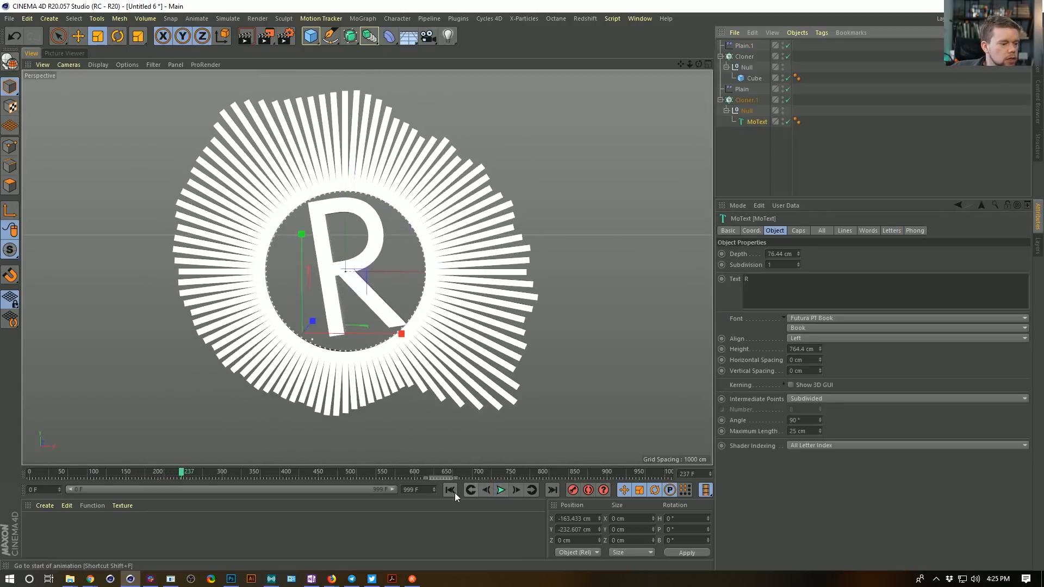
{"action": "left_click", "coordinate": [455, 490]}
{"action": "key", "text": "e"}
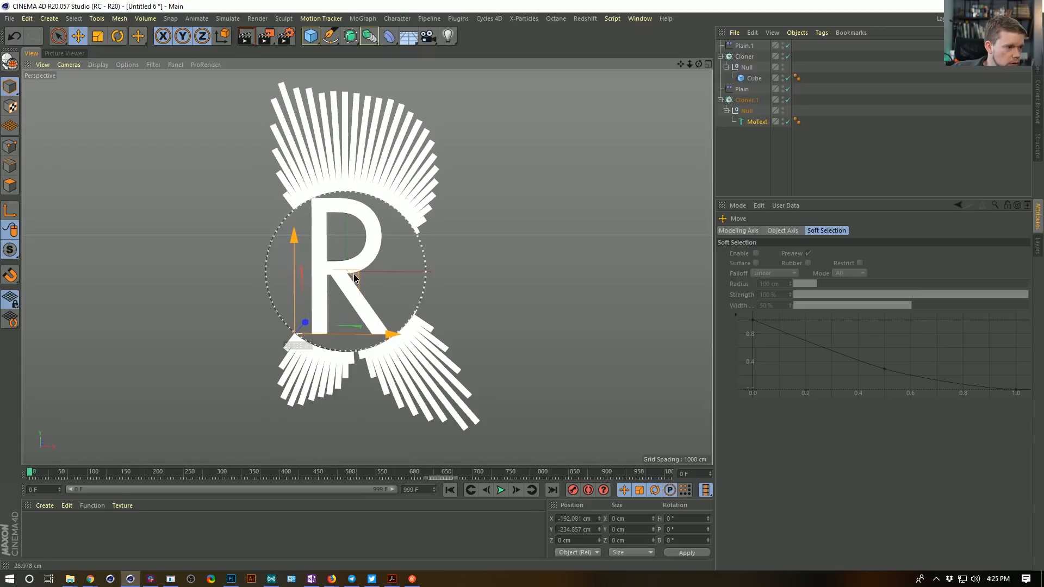
{"action": "left_click", "coordinate": [500, 490]}
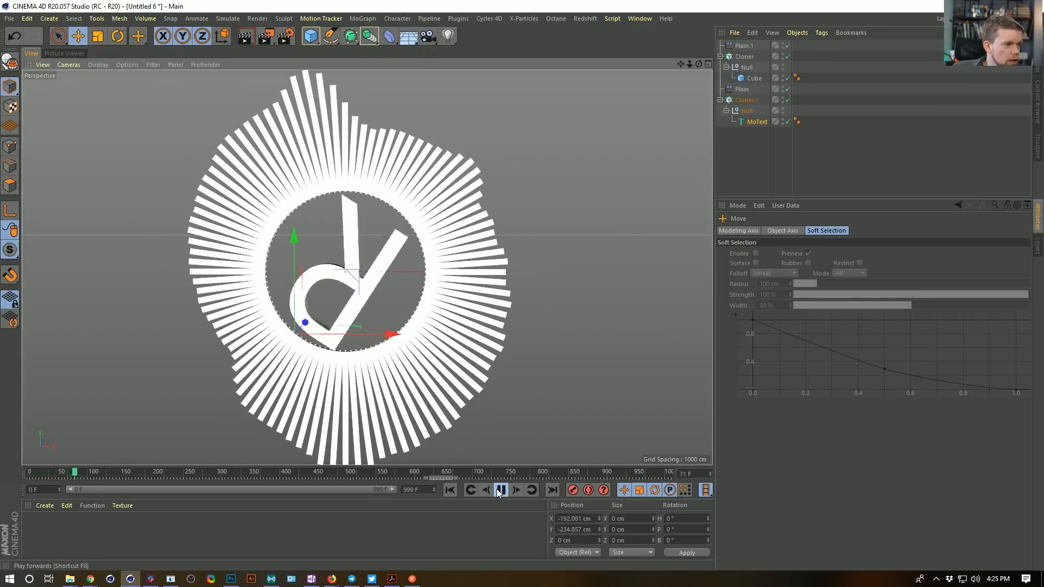
{"action": "left_click", "coordinate": [499, 491]}
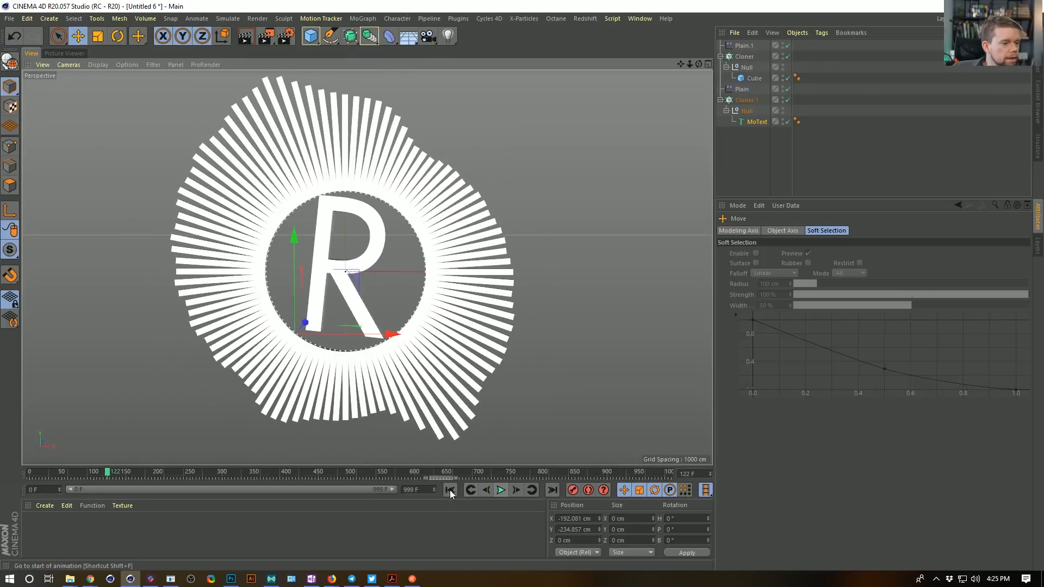
Rewind the animation, try a 195.4 cm Y position offset on the Plain.1 effector during playback, and switch its position transform off again.
{"action": "left_click", "coordinate": [451, 490]}
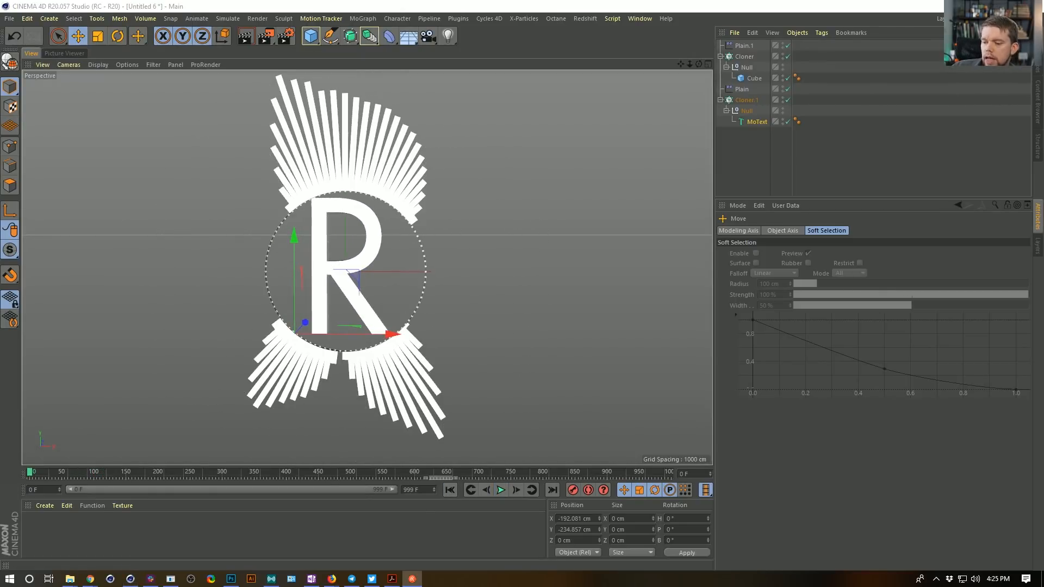
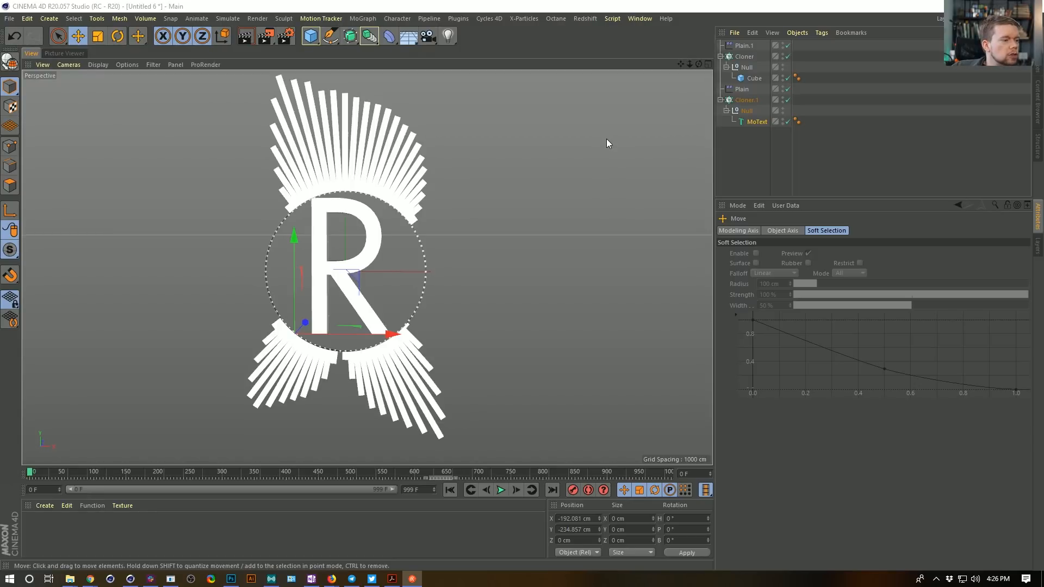
{"action": "left_click", "coordinate": [741, 44]}
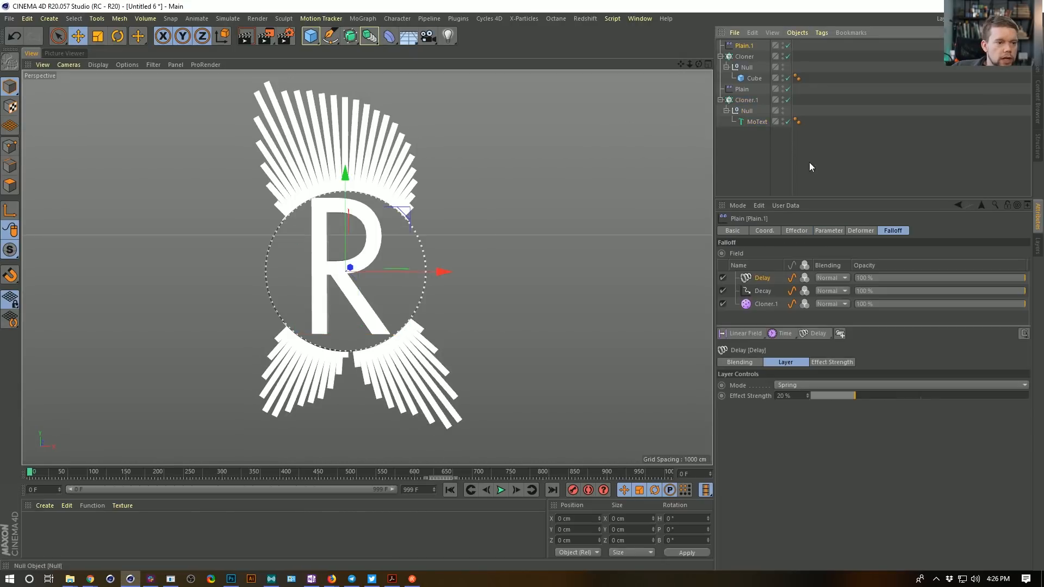
{"action": "left_click", "coordinate": [794, 230]}
{"action": "left_click", "coordinate": [827, 231]}
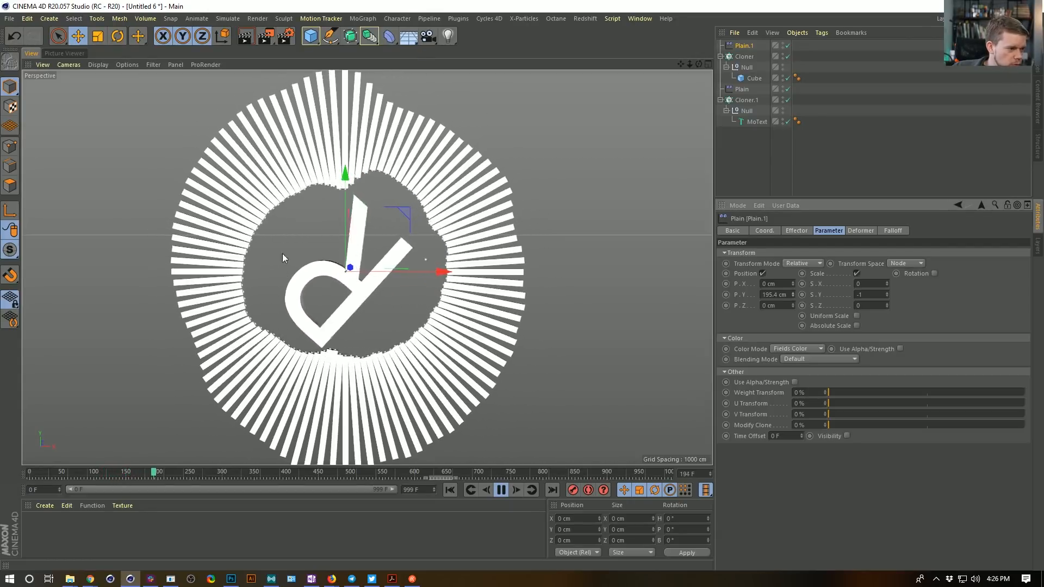
{"action": "left_click", "coordinate": [763, 274]}
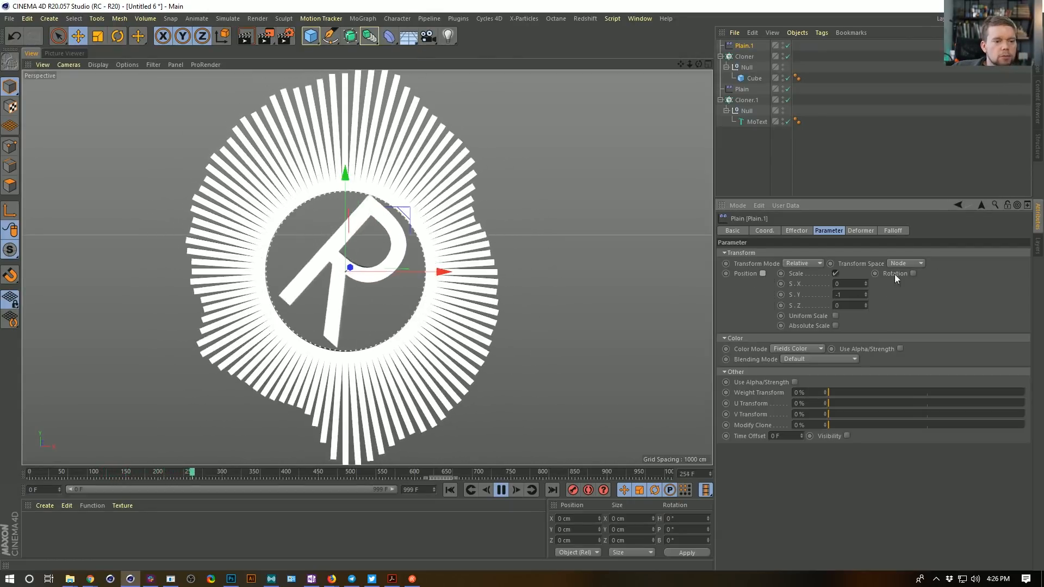
Enable rotation on the Plain.1 effector and try a heading of 135°, a pitch of 62° and a banking of -110° during playback.
{"action": "mouse_move", "coordinate": [944, 284]}
{"action": "left_mouse_down"}
{"action": "mouse_move", "coordinate": [960, 263]}
{"action": "mouse_move", "coordinate": [960, 278]}
{"action": "mouse_move", "coordinate": [943, 288]}
{"action": "left_mouse_up"}
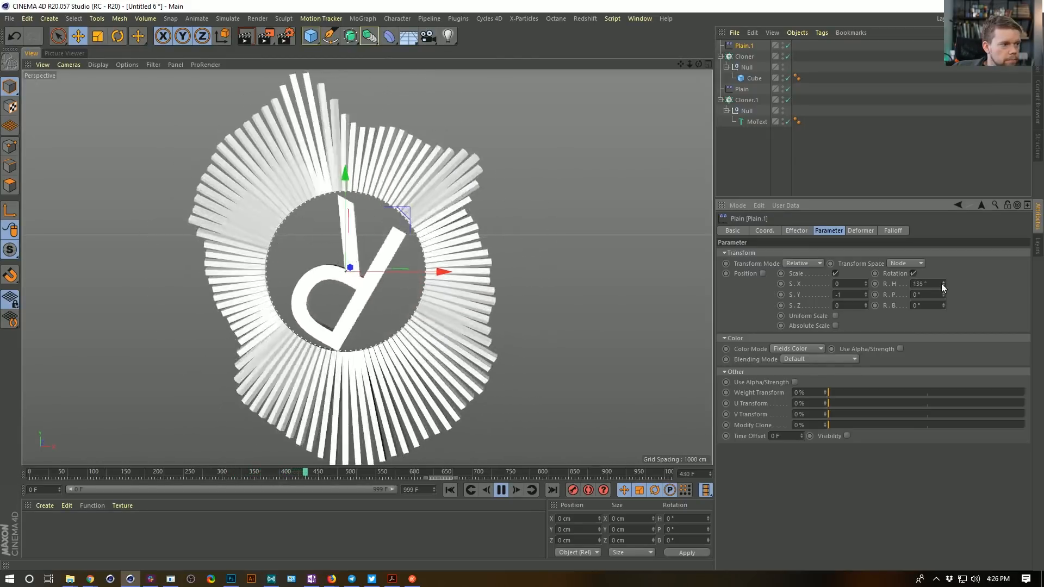
{"action": "left_click_drag", "start_coordinate": [366, 230], "coordinate": [231, 220], "text": "alt"}
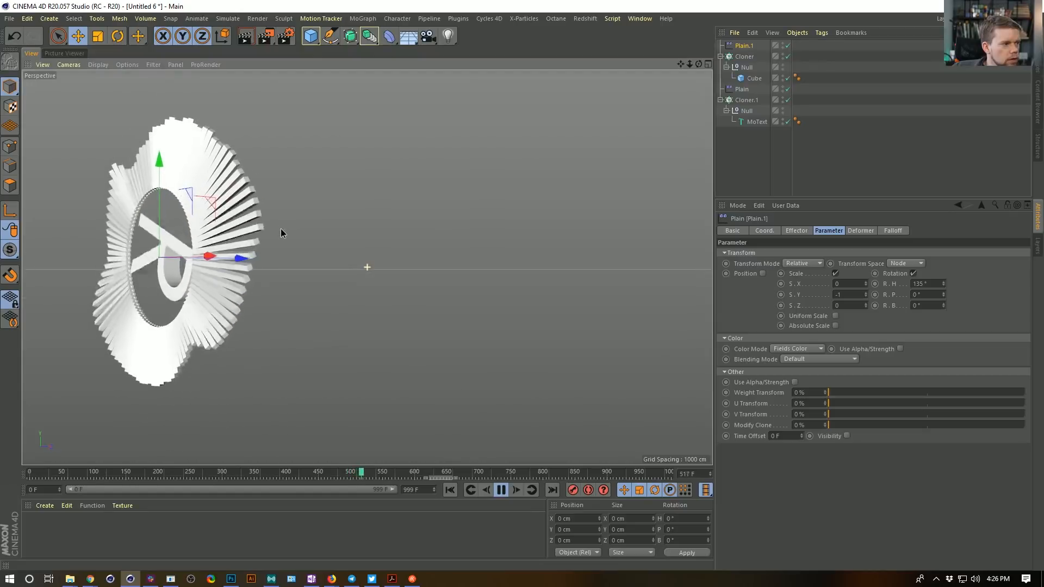
{"action": "key", "text": "ctrl+z"}
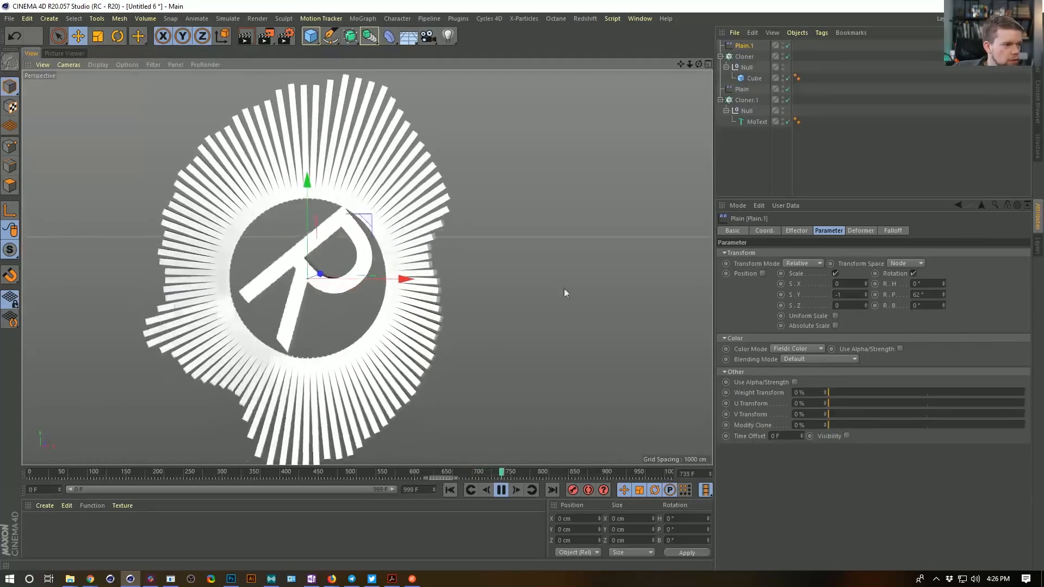
{"action": "left_click_drag", "start_coordinate": [943, 304], "coordinate": [943, 353]}
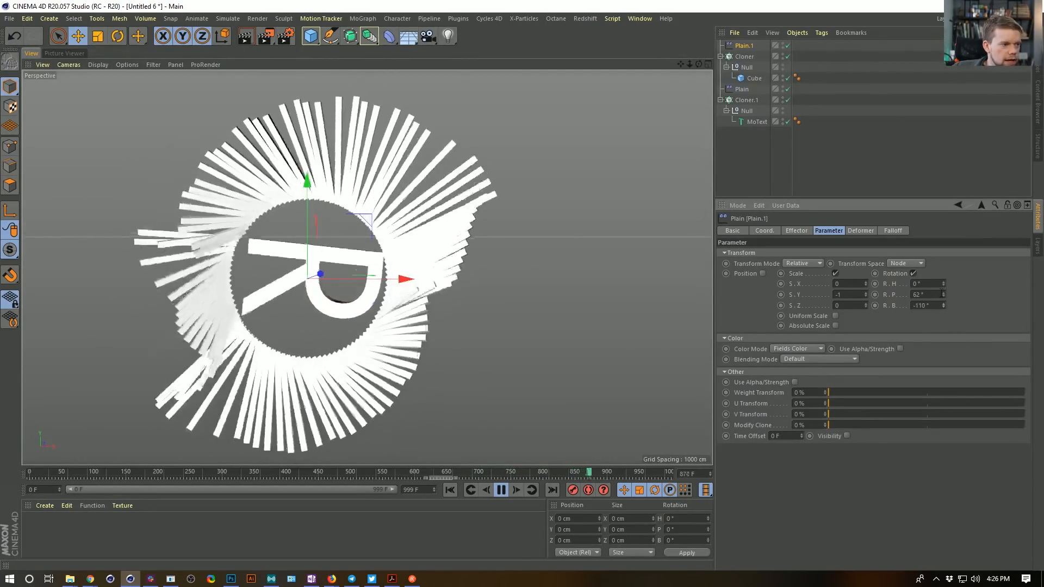
{"action": "scroll", "coordinate": [392, 321], "scroll_direction": "up", "scroll_amount": 3}
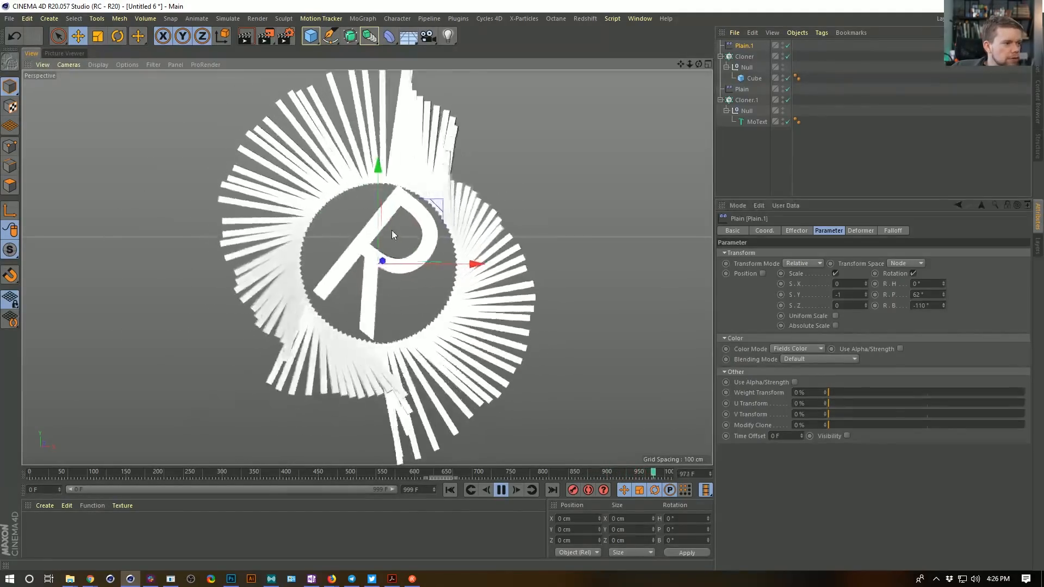
Reset Plain.1's heading and banking rotation to 0° and set its pitch to 90°.
{"action": "mouse_move", "coordinate": [943, 294]}
{"action": "left_mouse_down"}
{"action": "mouse_move", "coordinate": [943, 327]}
{"action": "mouse_move", "coordinate": [944, 300]}
{"action": "mouse_move", "coordinate": [957, 296]}
{"action": "left_mouse_up"}
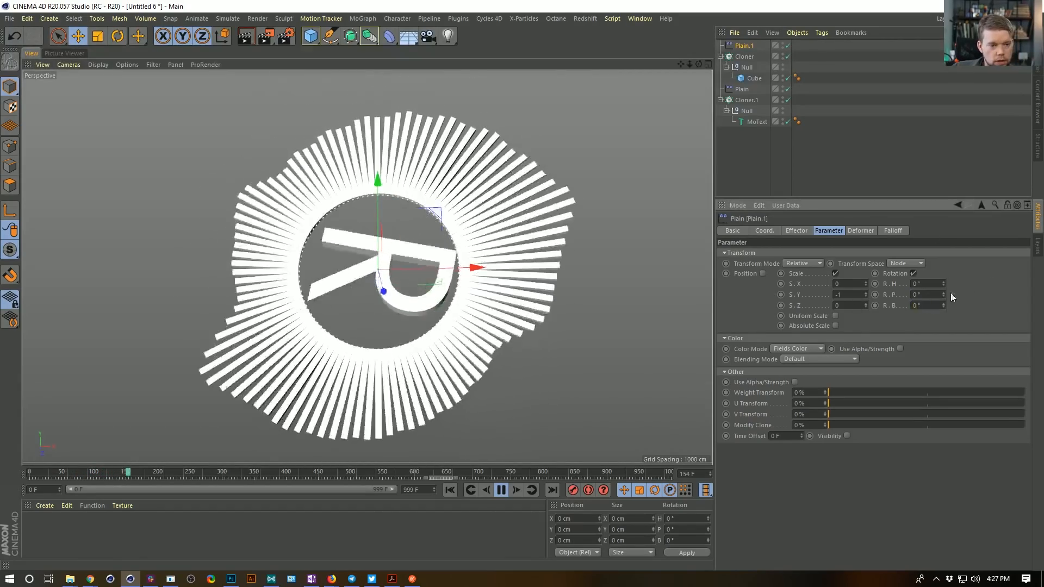
{"action": "type", "text": "90"}
{"action": "key", "text": "Return"}
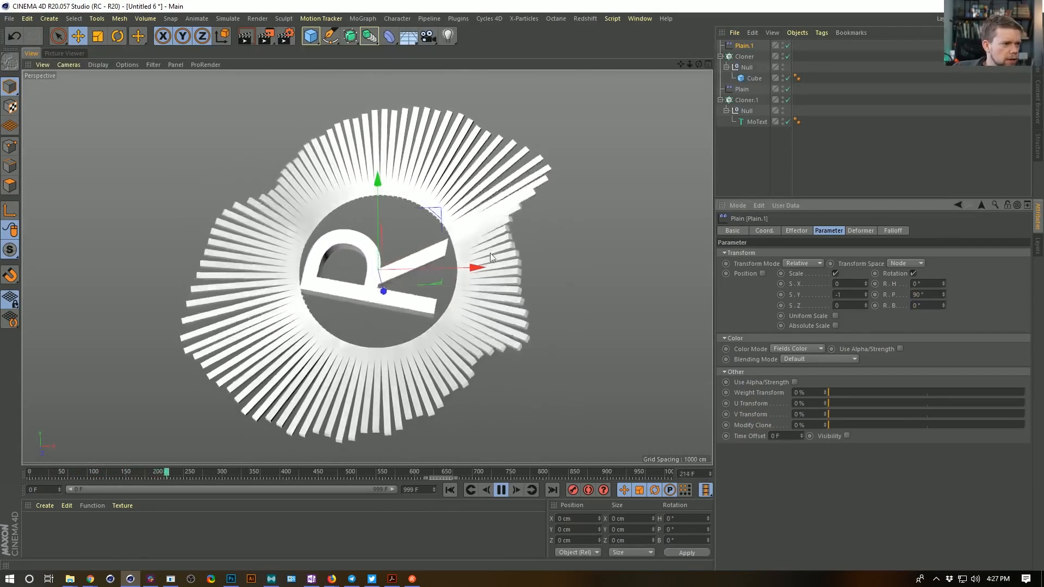
Change a viewport display option, check the playing bars from another angle, and rewind the animation to the start.
{"action": "left_click", "coordinate": [127, 65]}
{"action": "left_click", "coordinate": [161, 187]}
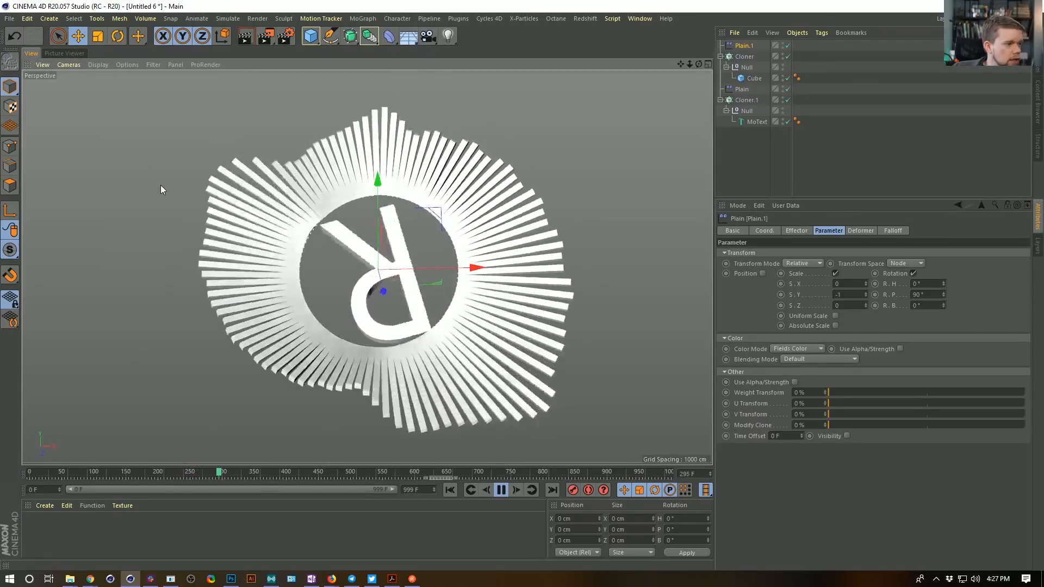
{"action": "mouse_move", "coordinate": [377, 263]}
{"action": "right_mouse_down", "text": "alt"}
{"action": "mouse_move", "coordinate": [425, 257]}
{"action": "mouse_move", "coordinate": [396, 271]}
{"action": "right_mouse_up", "text": "alt"}
{"action": "left_click_drag", "start_coordinate": [396, 272], "coordinate": [360, 360], "text": "alt"}
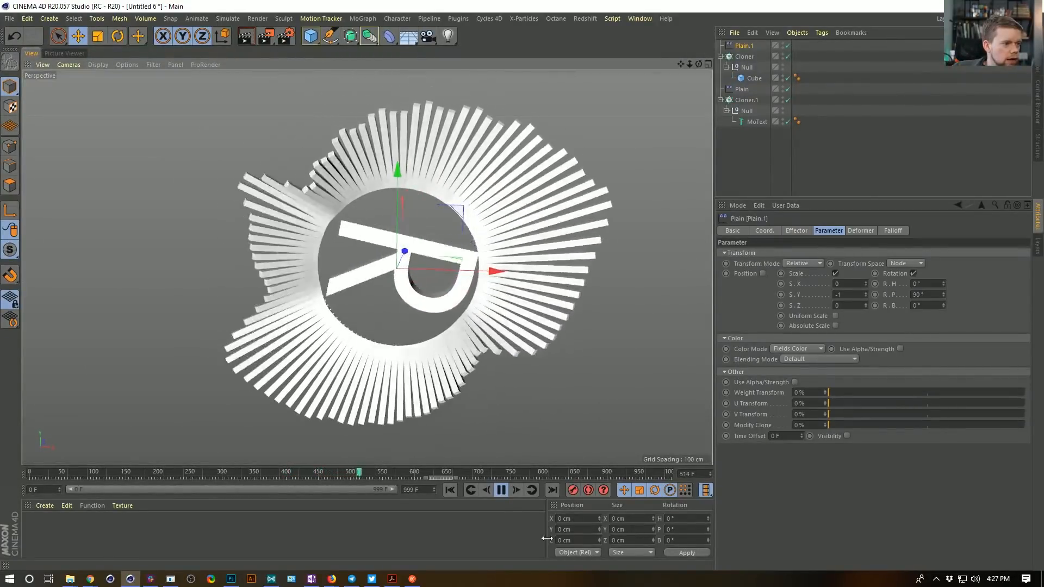
{"action": "left_click", "coordinate": [501, 490]}
{"action": "left_click", "coordinate": [449, 490]}
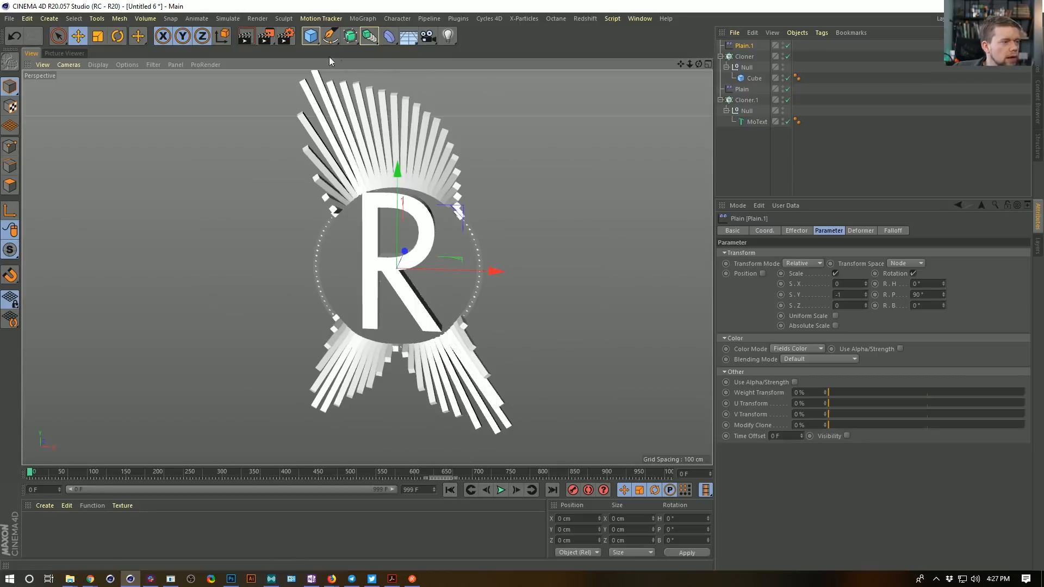
Add an Icosahedron-type sphere around the letter and scale it up to a radius of about 296 cm.
{"action": "left_click", "coordinate": [309, 37]}
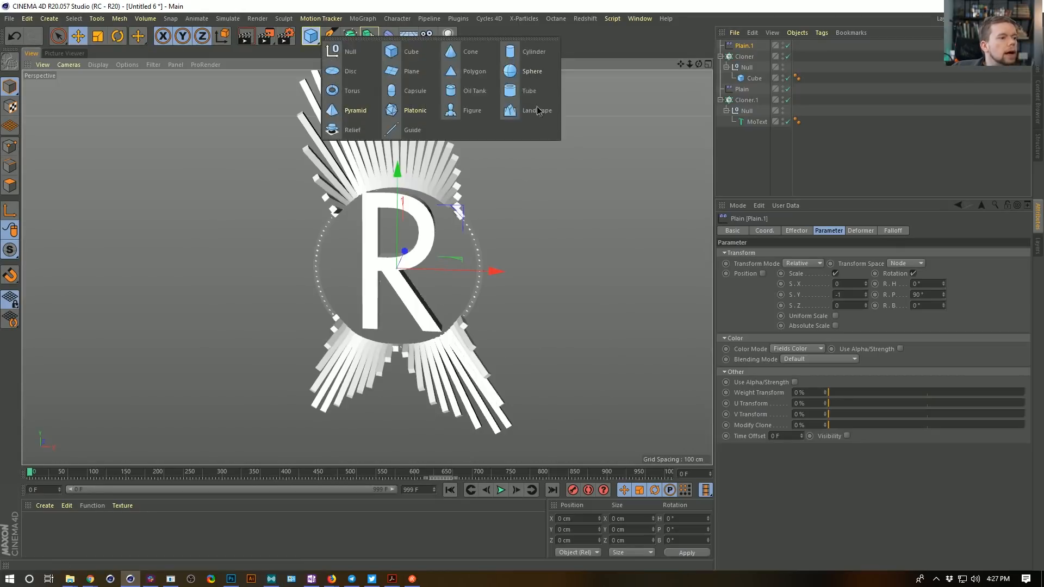
{"action": "left_click", "coordinate": [532, 71]}
{"action": "left_click", "coordinate": [810, 276]}
{"action": "left_click", "coordinate": [811, 327]}
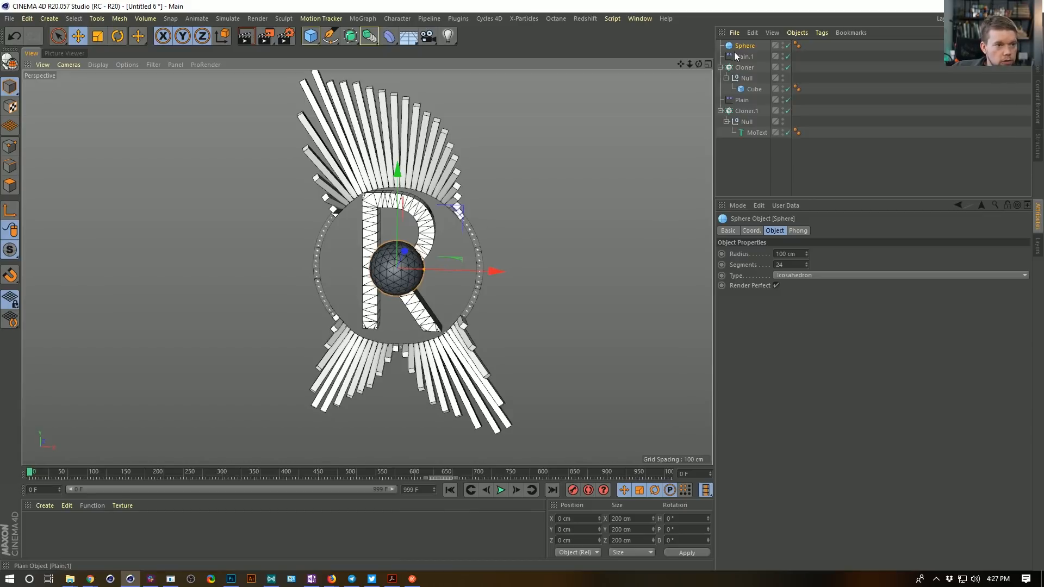
{"action": "key", "text": "t"}
{"action": "left_click_drag", "start_coordinate": [322, 279], "coordinate": [427, 276]}
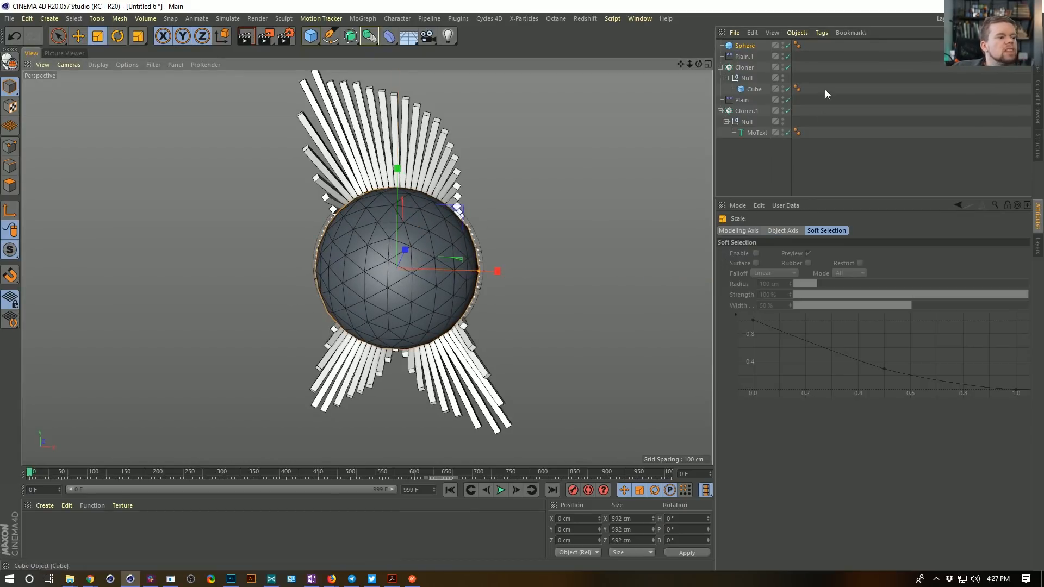
Switch the bars' Cloner to Object mode and assign the Sphere as its target object.
{"action": "left_click", "coordinate": [744, 68]}
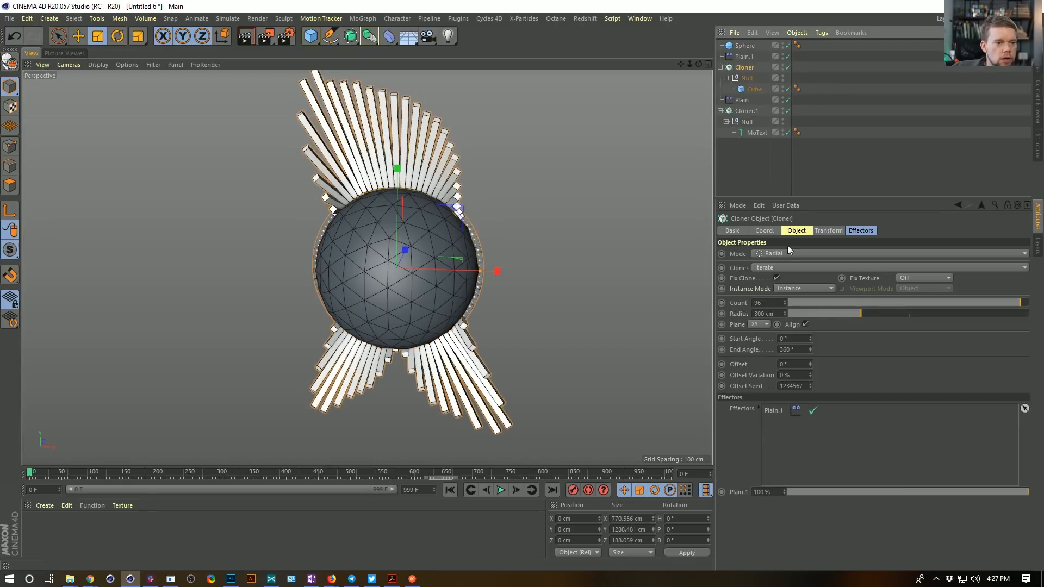
{"action": "left_click", "coordinate": [777, 254]}
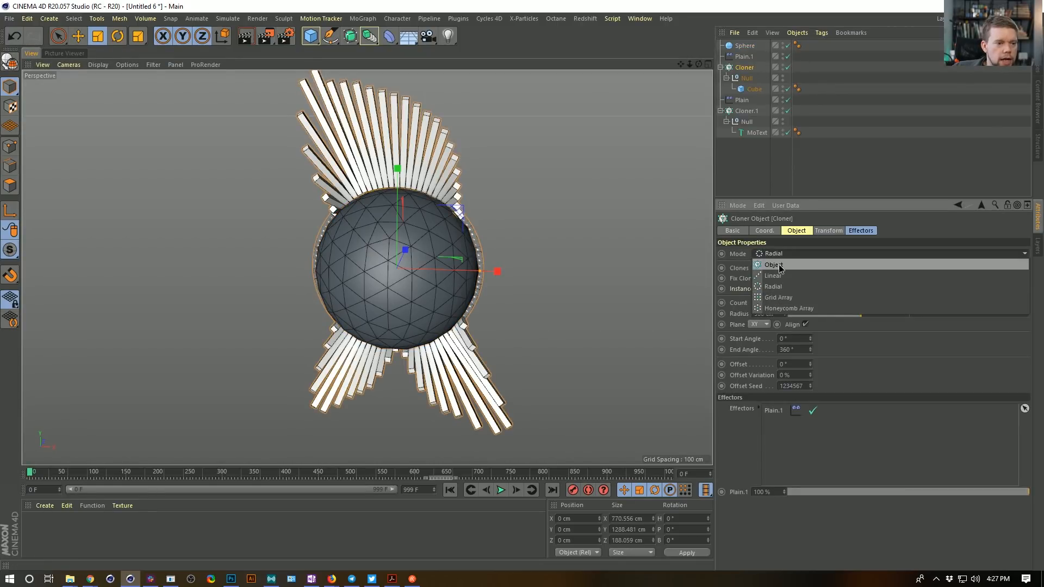
{"action": "left_click", "coordinate": [773, 265]}
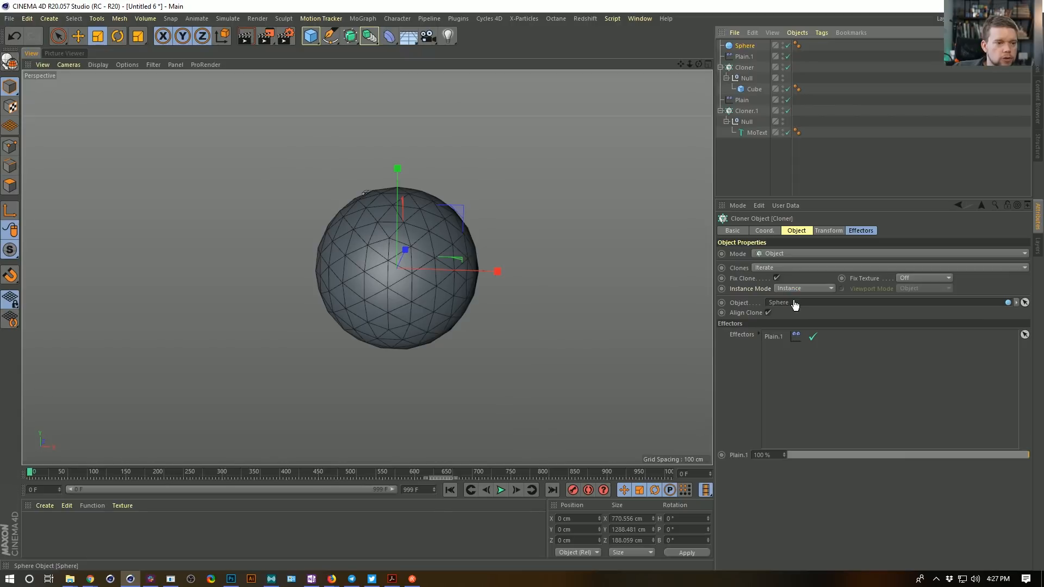
{"action": "left_click_drag", "start_coordinate": [794, 304], "coordinate": [794, 303]}
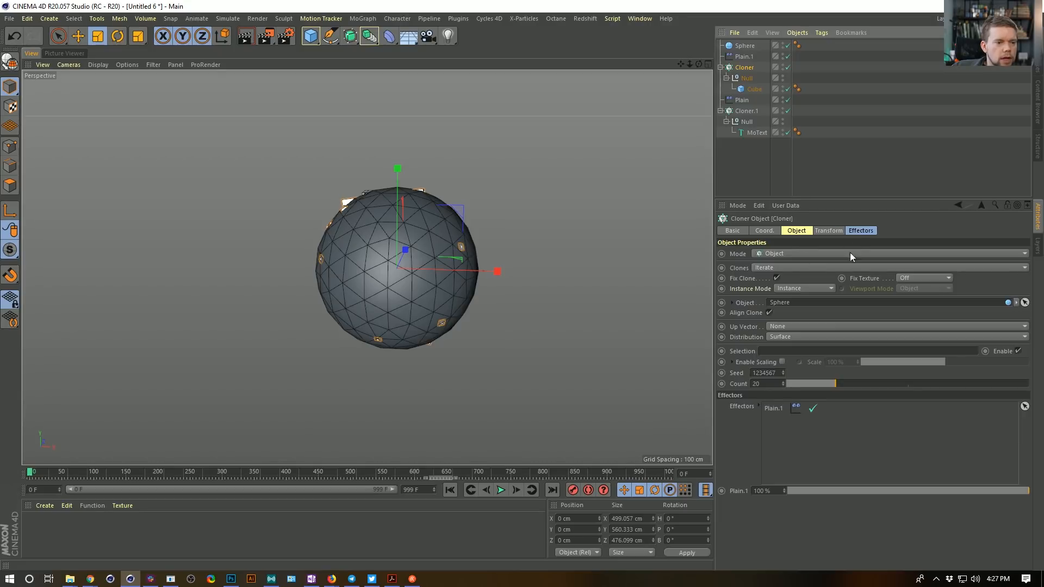
Disable the Plain.1 effector and set the Cloner's distribution to Polygon Center.
{"action": "left_click", "coordinate": [828, 231]}
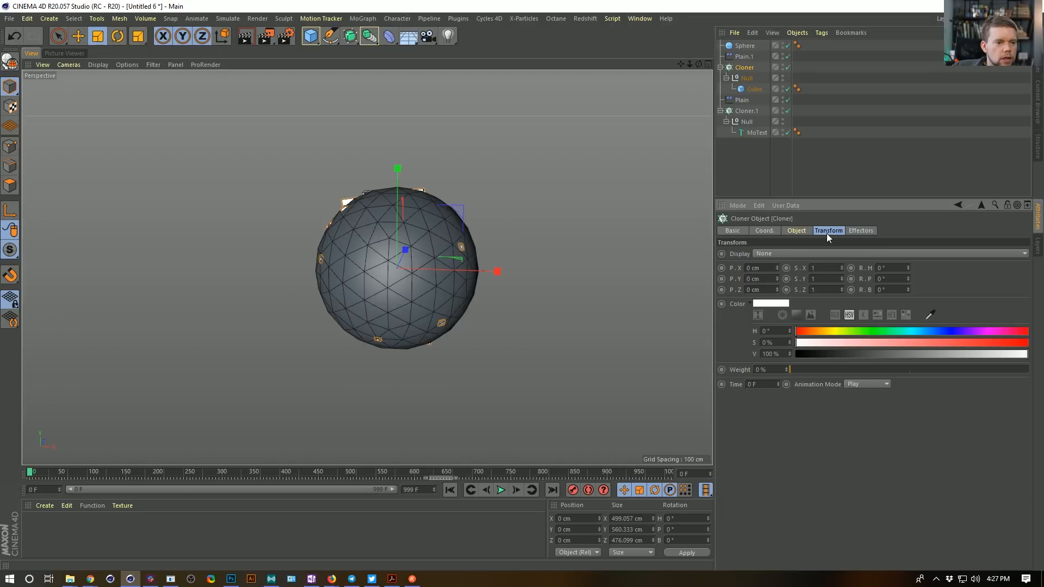
{"action": "left_click", "coordinate": [787, 56]}
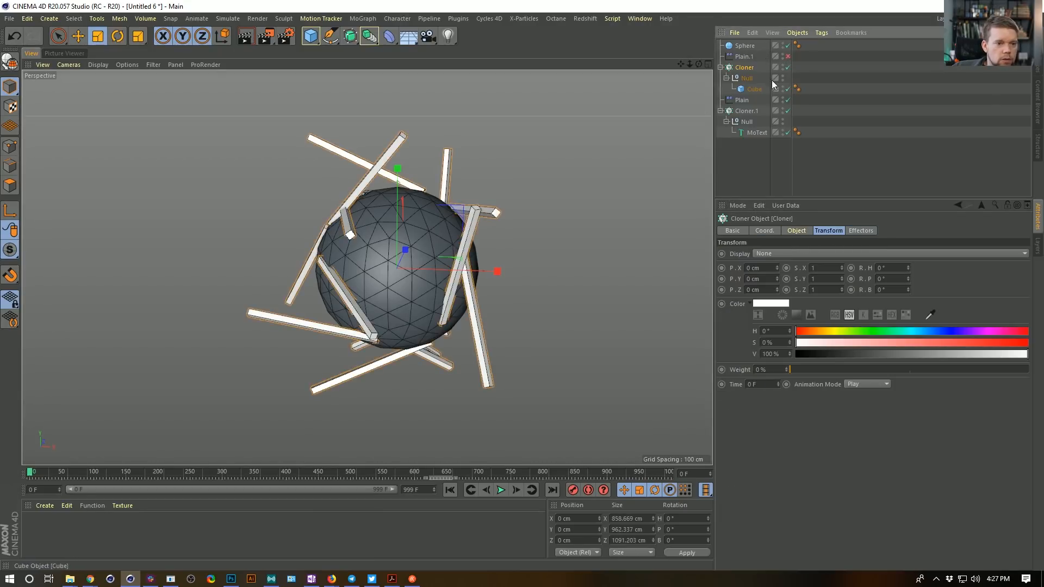
{"action": "mouse_move", "coordinate": [333, 297]}
{"action": "left_mouse_down", "text": "alt"}
{"action": "mouse_move", "coordinate": [517, 273]}
{"action": "mouse_move", "coordinate": [478, 305]}
{"action": "mouse_move", "coordinate": [484, 312]}
{"action": "mouse_move", "coordinate": [462, 301]}
{"action": "left_mouse_up", "text": "alt"}
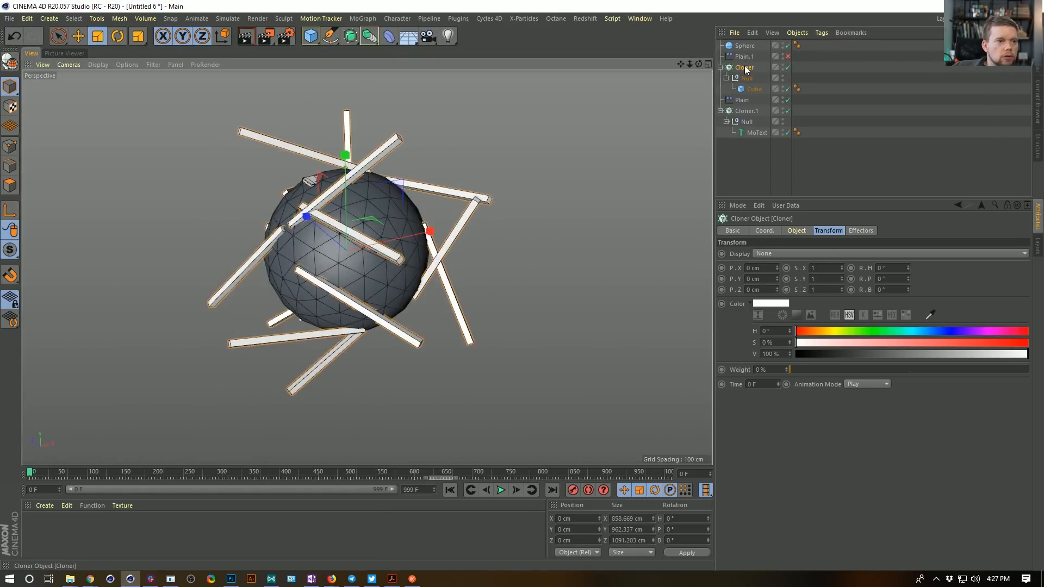
{"action": "left_click", "coordinate": [795, 231]}
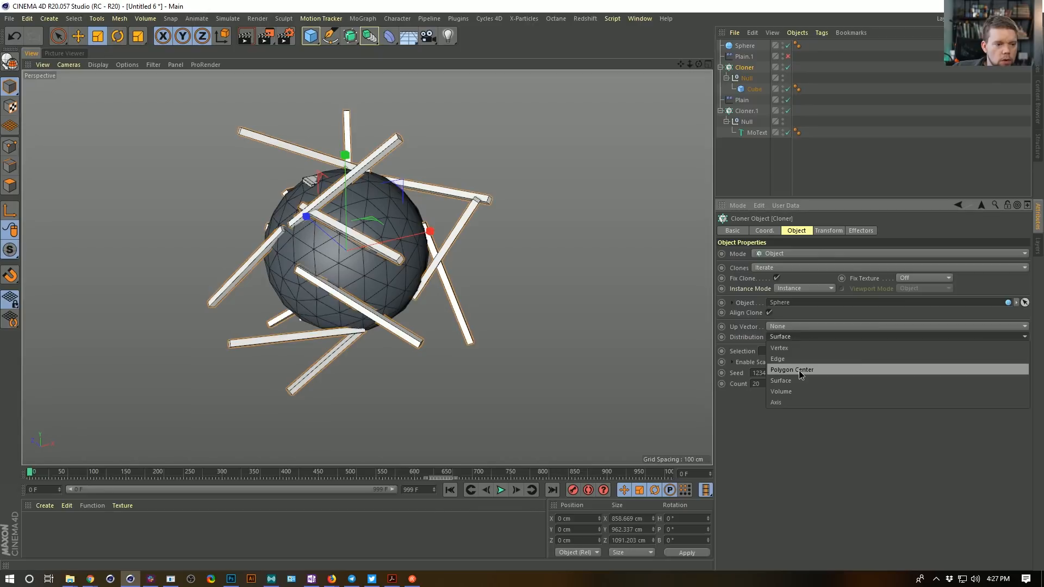
{"action": "left_click", "coordinate": [798, 370]}
Set the Cloner's transform pitch rotation to -90° so the bars point outward from the sphere.
{"action": "left_click", "coordinate": [830, 231]}
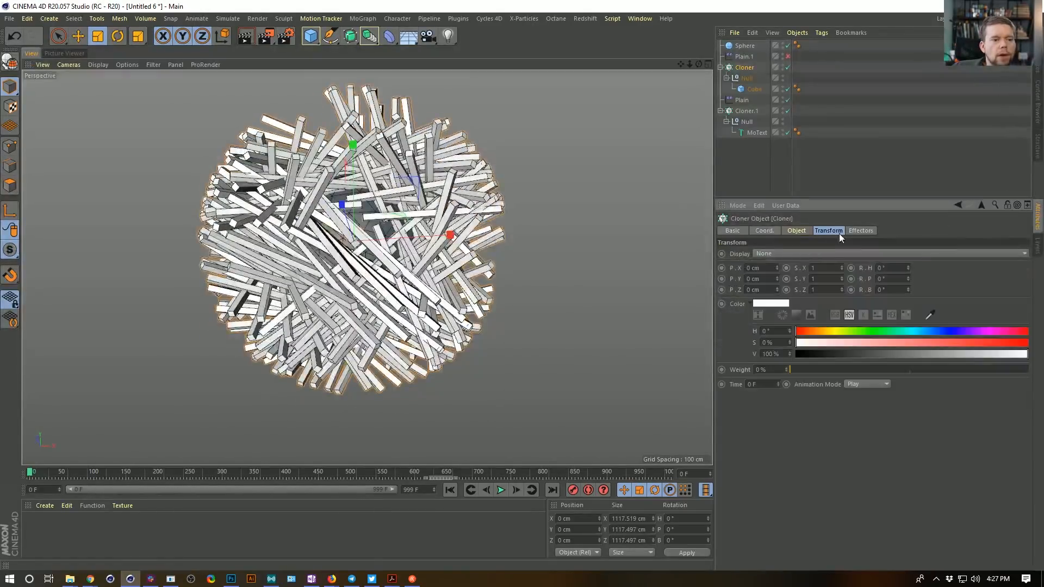
{"action": "mouse_move", "coordinate": [908, 279]}
{"action": "left_mouse_down"}
{"action": "mouse_move", "coordinate": [908, 255]}
{"action": "mouse_move", "coordinate": [908, 321]}
{"action": "mouse_move", "coordinate": [910, 280]}
{"action": "left_mouse_up"}
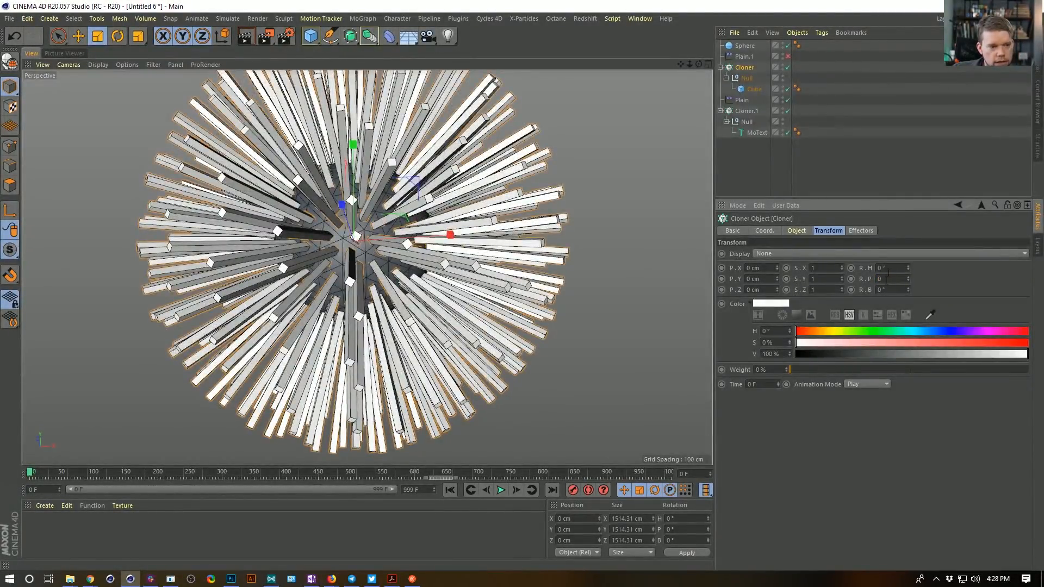
{"action": "type", "text": "-90"}
{"action": "key", "text": "Return"}
{"action": "left_click_drag", "start_coordinate": [434, 230], "coordinate": [396, 206], "text": "alt"}
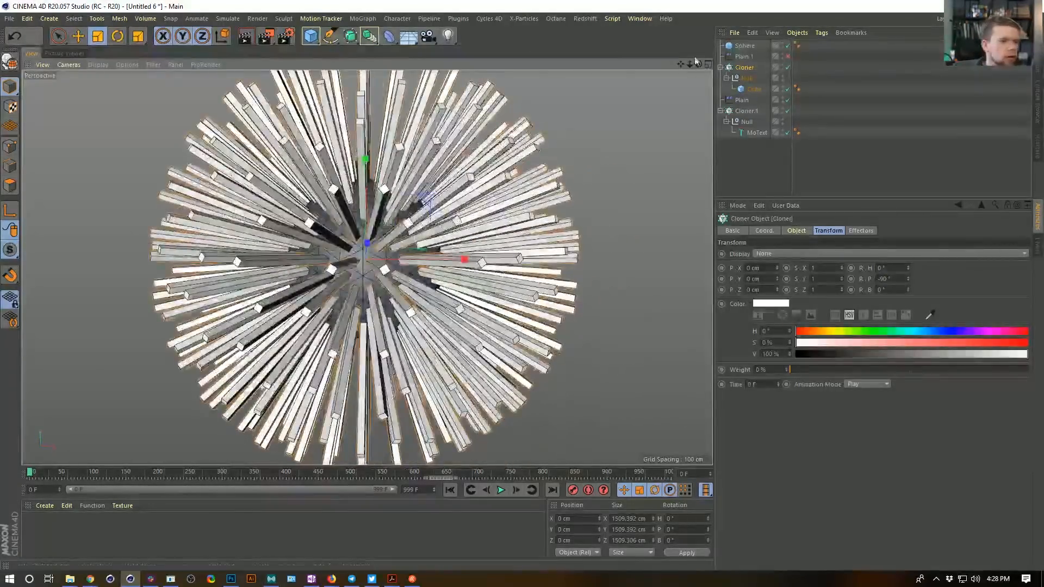
Raise the sphere's segments to 37 and hide the sphere.
{"action": "left_click", "coordinate": [751, 46]}
{"action": "left_click_drag", "start_coordinate": [809, 265], "coordinate": [806, 266]}
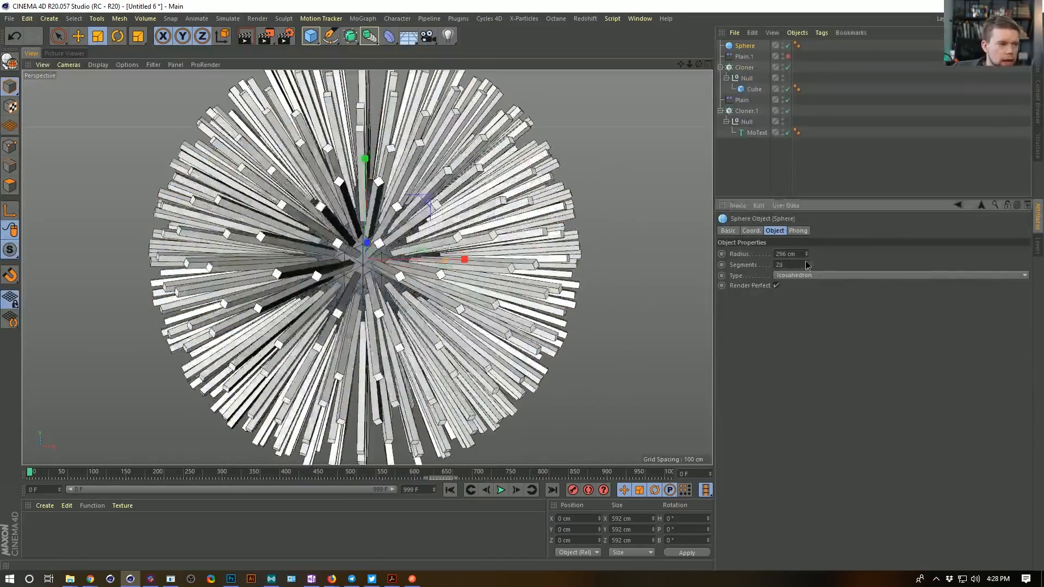
{"action": "left_click", "coordinate": [807, 262]}
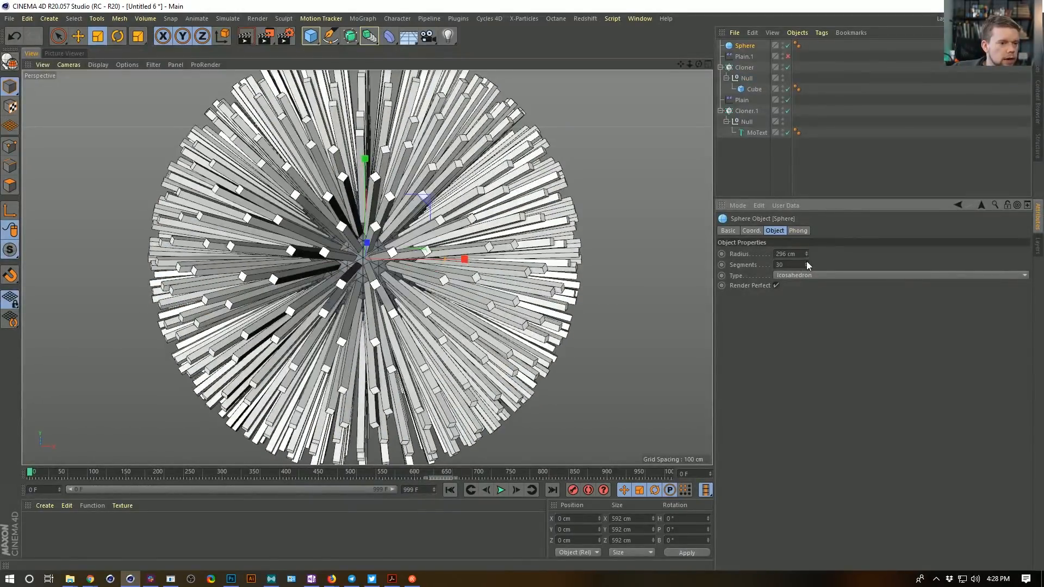
{"action": "left_click", "coordinate": [807, 262]}
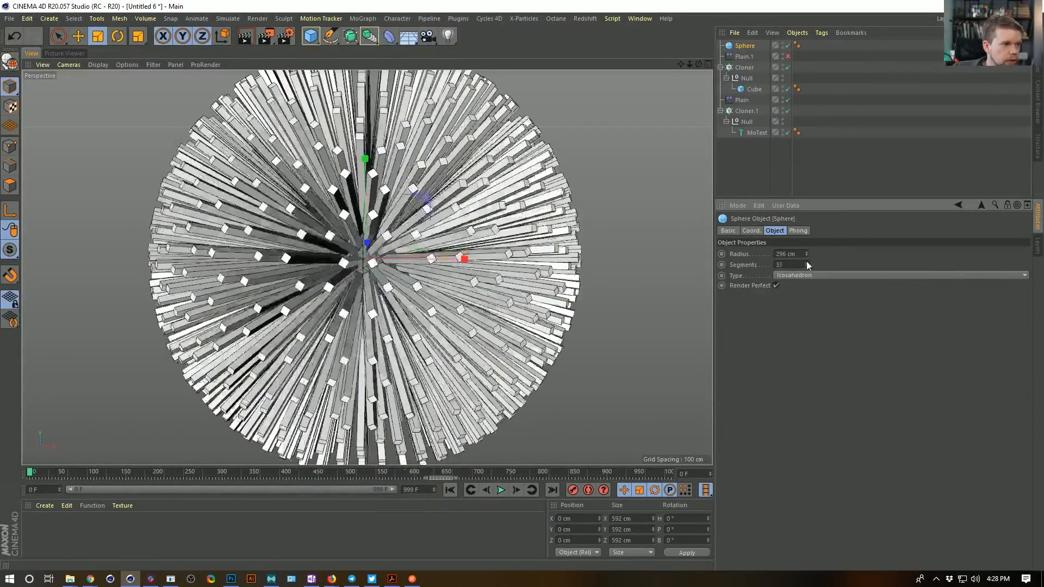
{"action": "mouse_move", "coordinate": [384, 240]}
{"action": "left_mouse_down", "text": "alt"}
{"action": "mouse_move", "coordinate": [409, 263]}
{"action": "mouse_move", "coordinate": [399, 248]}
{"action": "left_mouse_up", "text": "alt"}
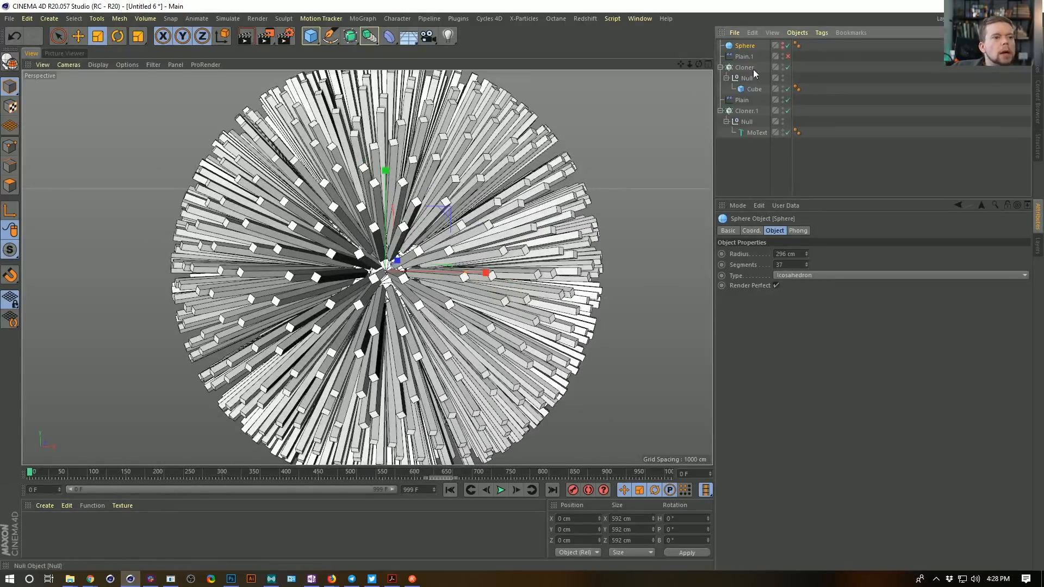
Re-enable the Plain.1 effector and inspect the bars around the letter from another angle.
{"action": "left_click", "coordinate": [787, 56]}
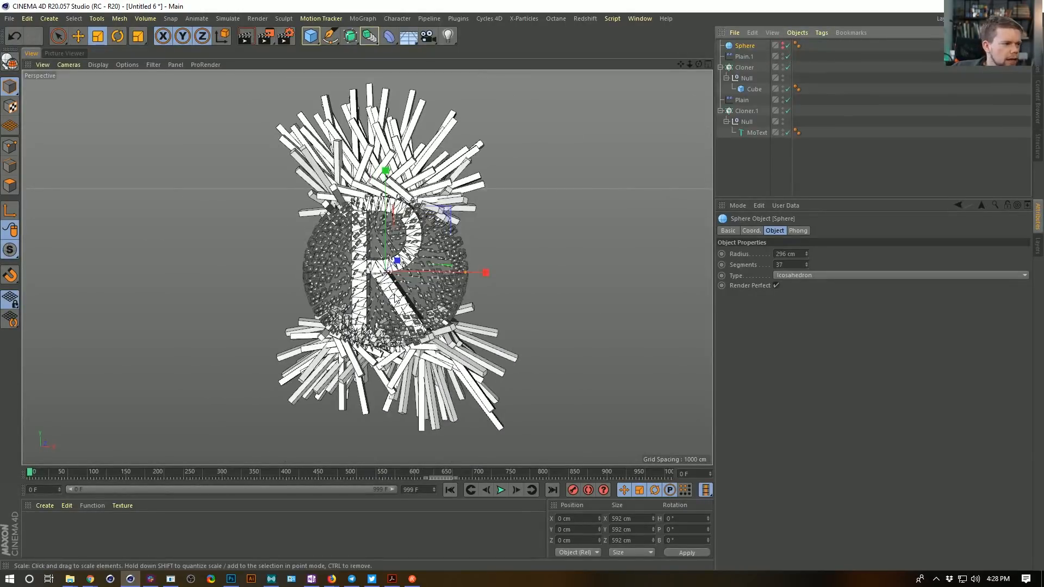
{"action": "left_click_drag", "start_coordinate": [359, 293], "coordinate": [399, 324], "text": "alt"}
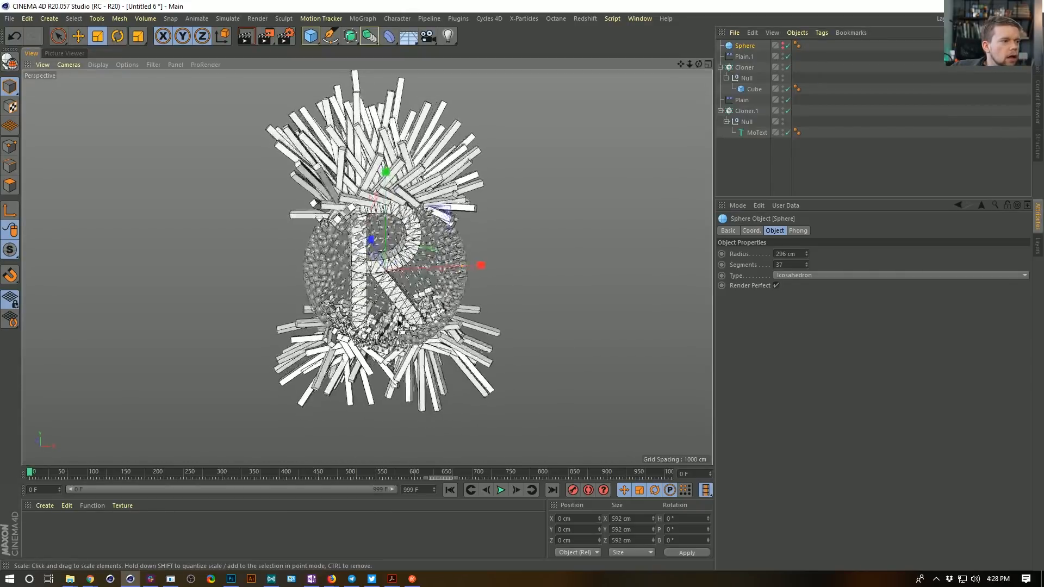
Play the animation and view the bars around the sphere from a closer angle.
{"action": "left_click", "coordinate": [500, 490]}
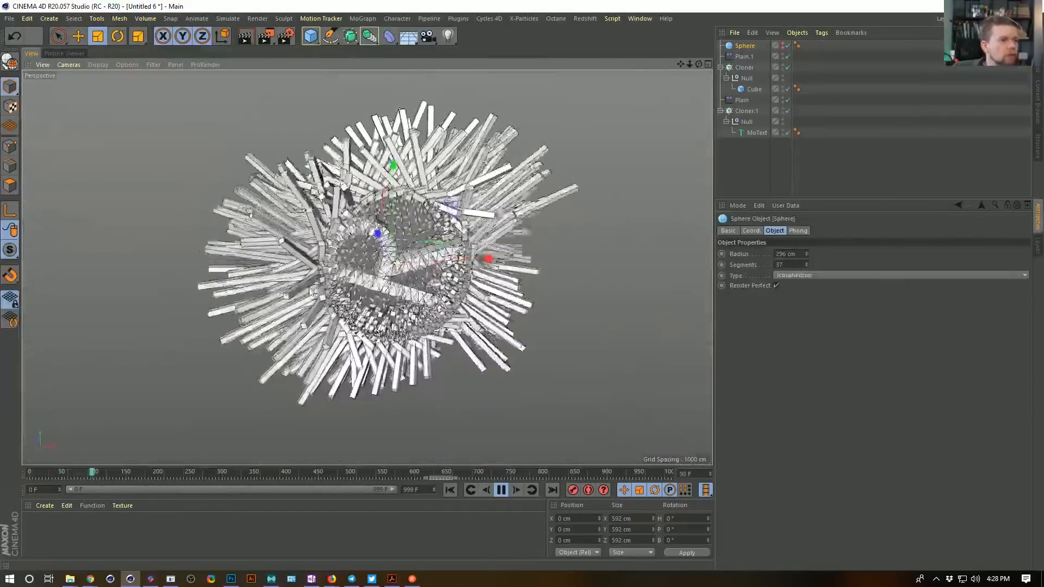
{"action": "middle_click_drag", "start_coordinate": [308, 287], "coordinate": [277, 260], "text": "alt"}
{"action": "left_click_drag", "start_coordinate": [278, 260], "coordinate": [347, 206], "text": "alt"}
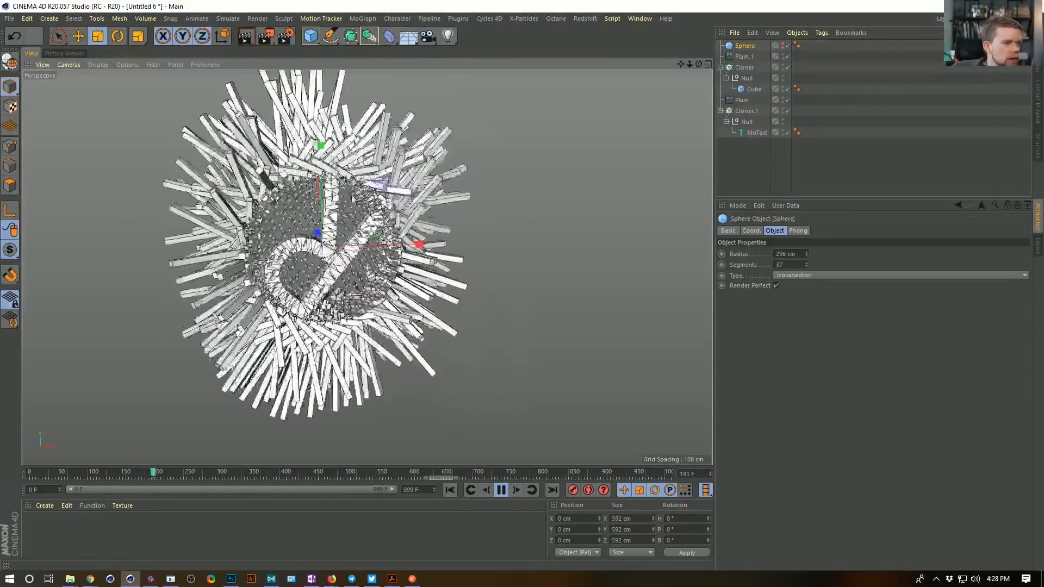
Turn off rotation in the Plain.1 effector and enable uniform scale with a value of -1.
{"action": "left_click", "coordinate": [745, 57]}
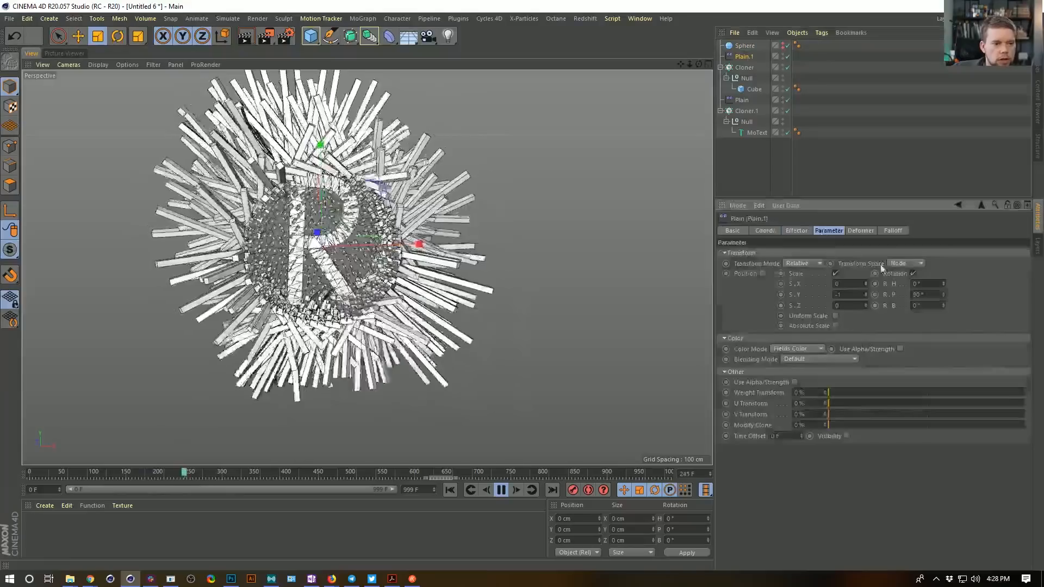
{"action": "left_click", "coordinate": [913, 273]}
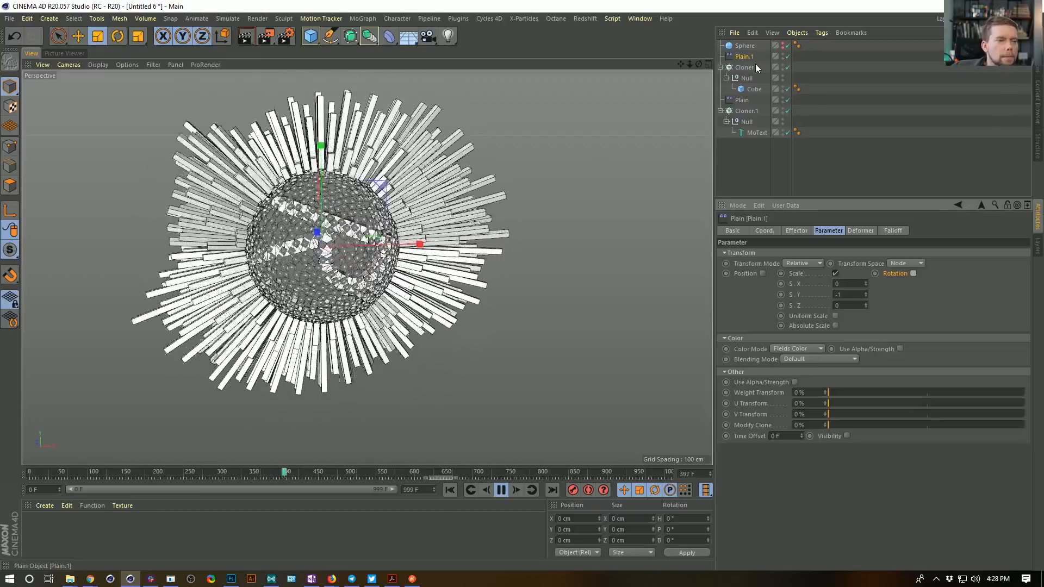
{"action": "left_click", "coordinate": [835, 316]}
{"action": "type", "text": "-1"}
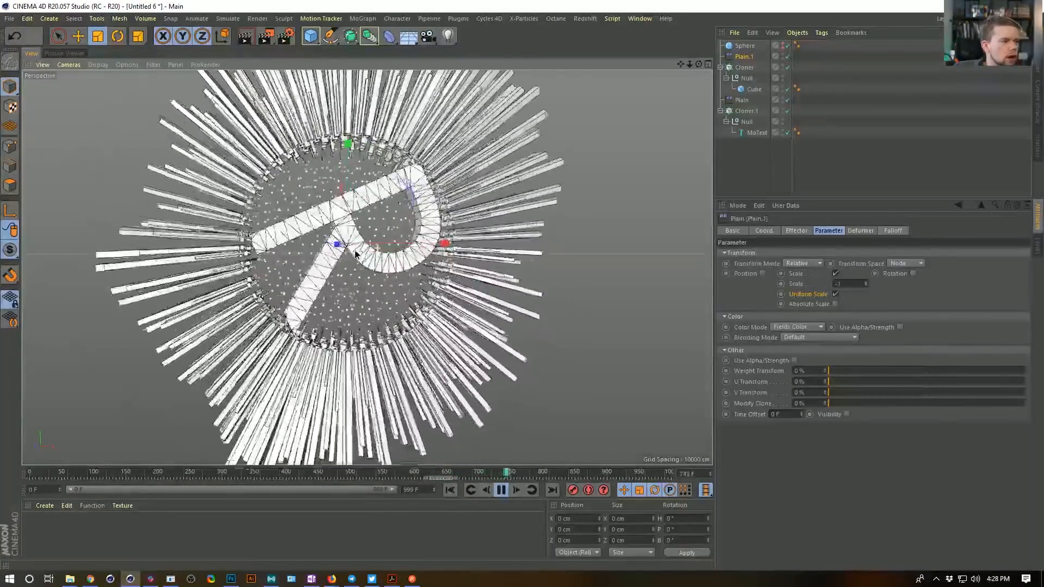
Set the Plain effector's rotation to 15° heading and 45° pitch to tumble the letter on more axes.
{"action": "left_click", "coordinate": [747, 113]}
{"action": "left_click", "coordinate": [741, 101]}
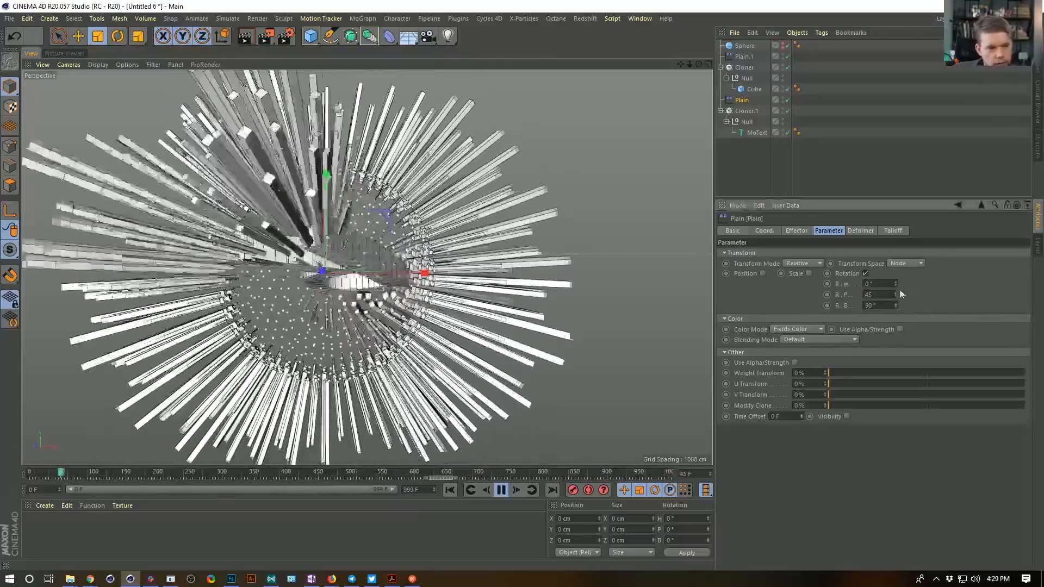
{"action": "type", "text": "1"}
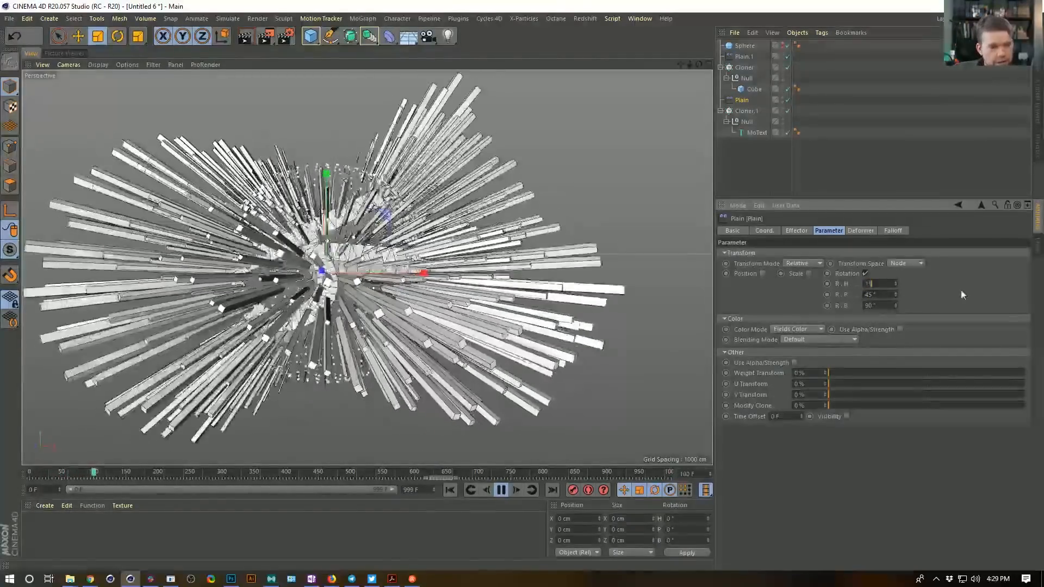
{"action": "type", "text": "5"}
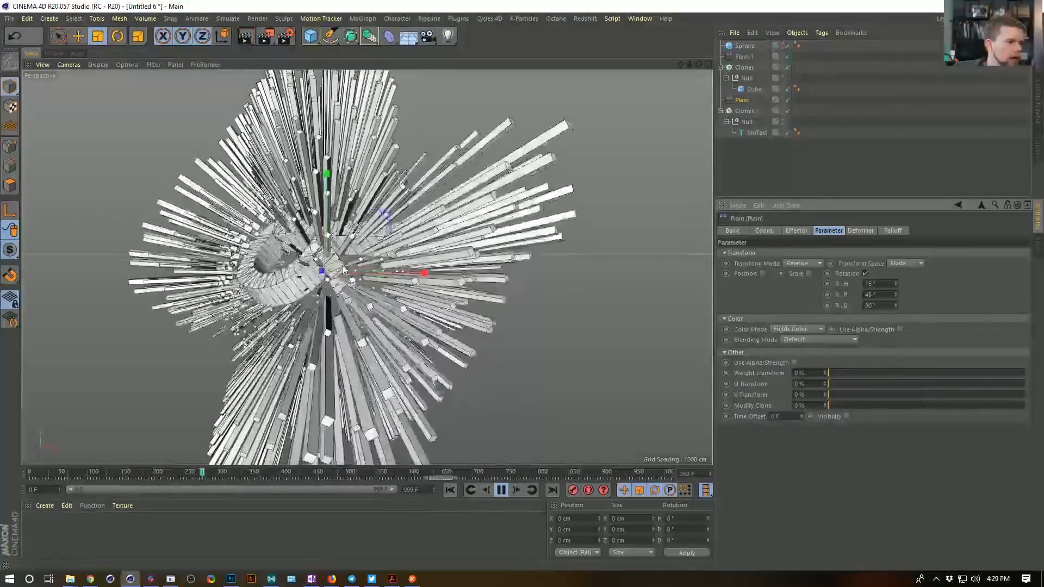
Examine the animated bars and the tumbling letter from several angles around the sphere.
{"action": "left_click_drag", "start_coordinate": [351, 298], "coordinate": [291, 372], "text": "alt"}
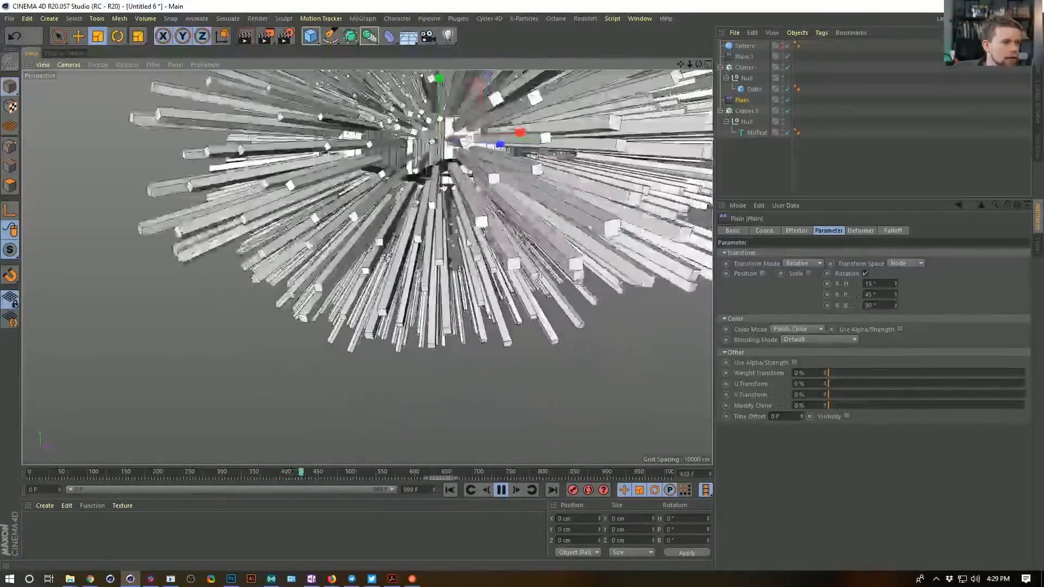
{"action": "mouse_move", "coordinate": [511, 197]}
{"action": "left_mouse_down", "text": "alt"}
{"action": "mouse_move", "coordinate": [538, 204]}
{"action": "mouse_move", "coordinate": [556, 240]}
{"action": "mouse_move", "coordinate": [506, 213]}
{"action": "left_mouse_up", "text": "alt"}
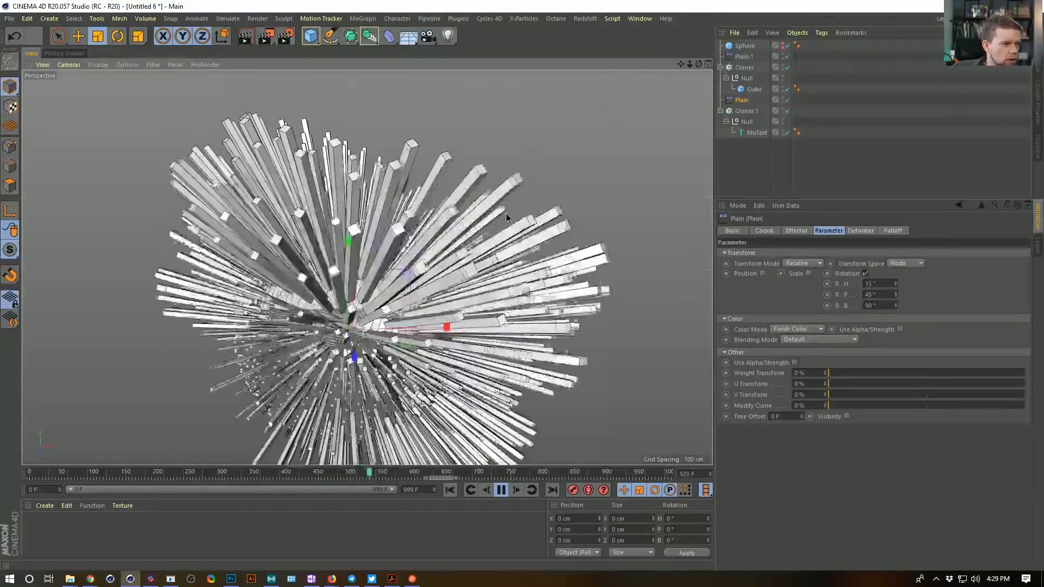
{"action": "left_click_drag", "start_coordinate": [294, 253], "coordinate": [405, 289], "text": "alt"}
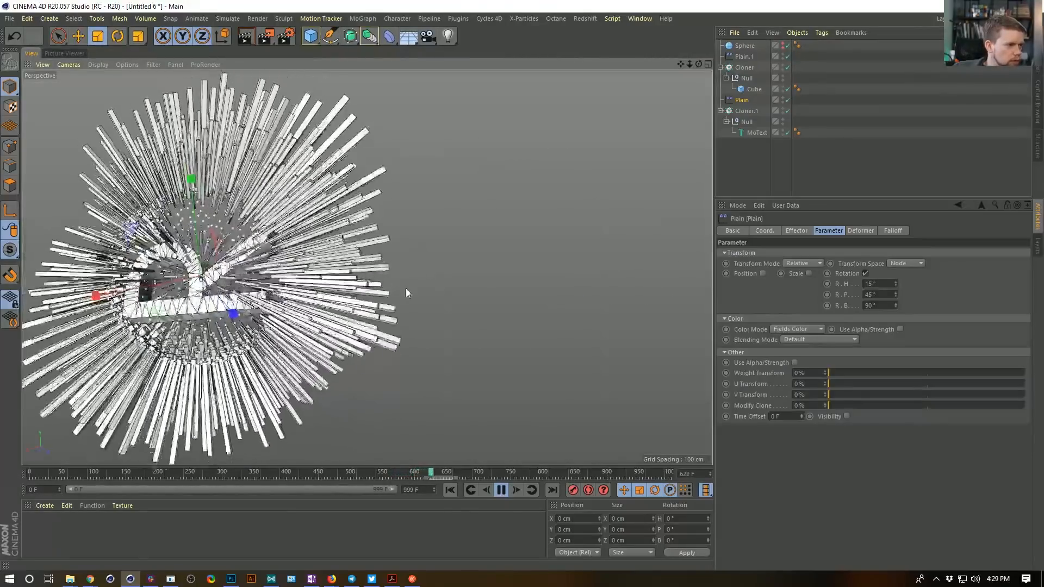
{"action": "middle_click_drag", "start_coordinate": [168, 229], "coordinate": [333, 208], "text": "alt"}
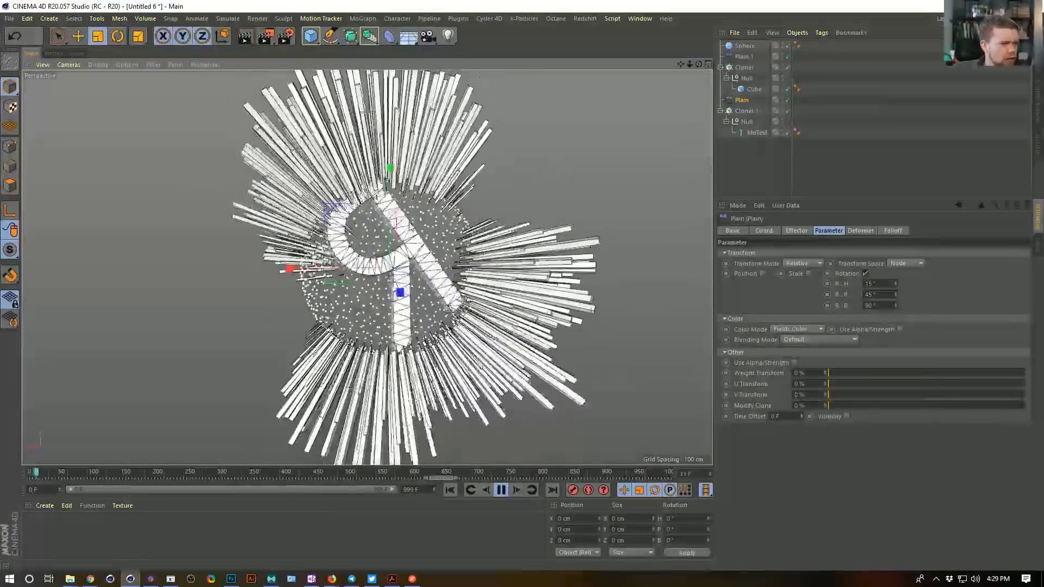
{"action": "left_click_drag", "start_coordinate": [399, 246], "coordinate": [400, 339], "text": "alt"}
{"action": "middle_click_drag", "start_coordinate": [400, 340], "coordinate": [422, 283], "text": "alt"}
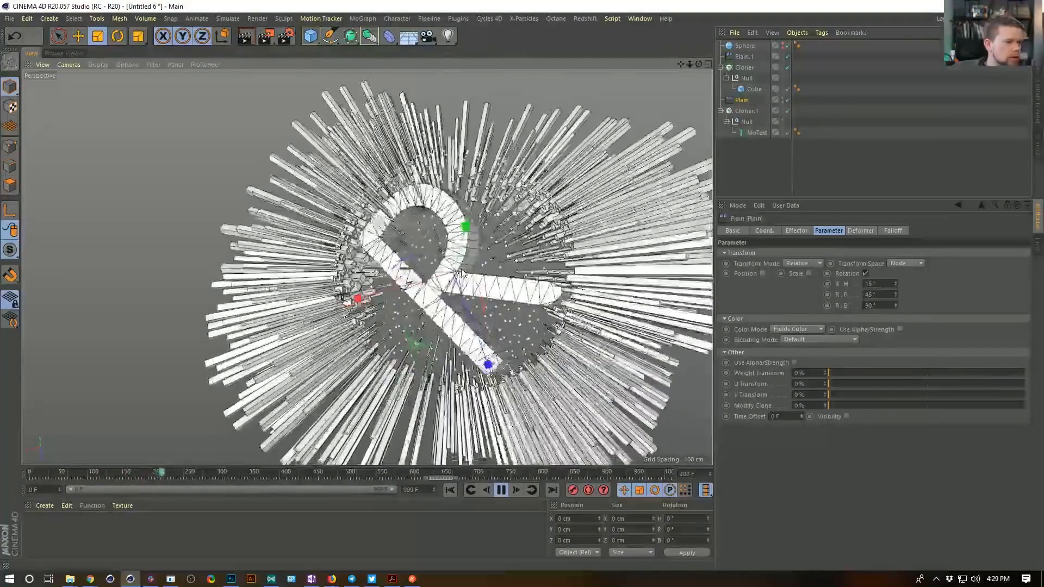
Enable color for the Cloner.1, Decay and Delay layers in the Plain.1 effector's falloff.
{"action": "left_click", "coordinate": [744, 56]}
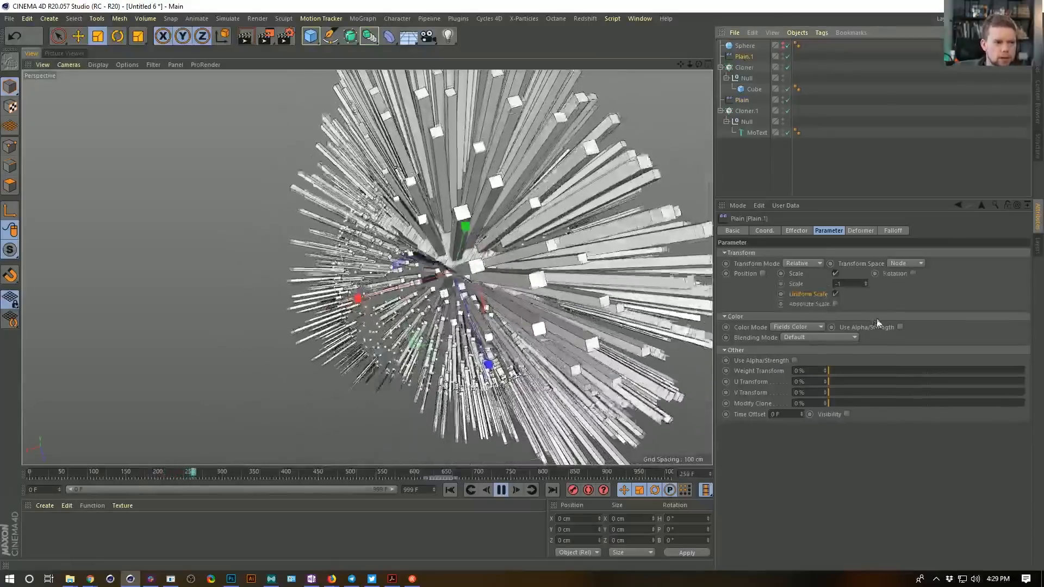
{"action": "left_click_drag", "start_coordinate": [458, 368], "coordinate": [451, 333], "text": "alt"}
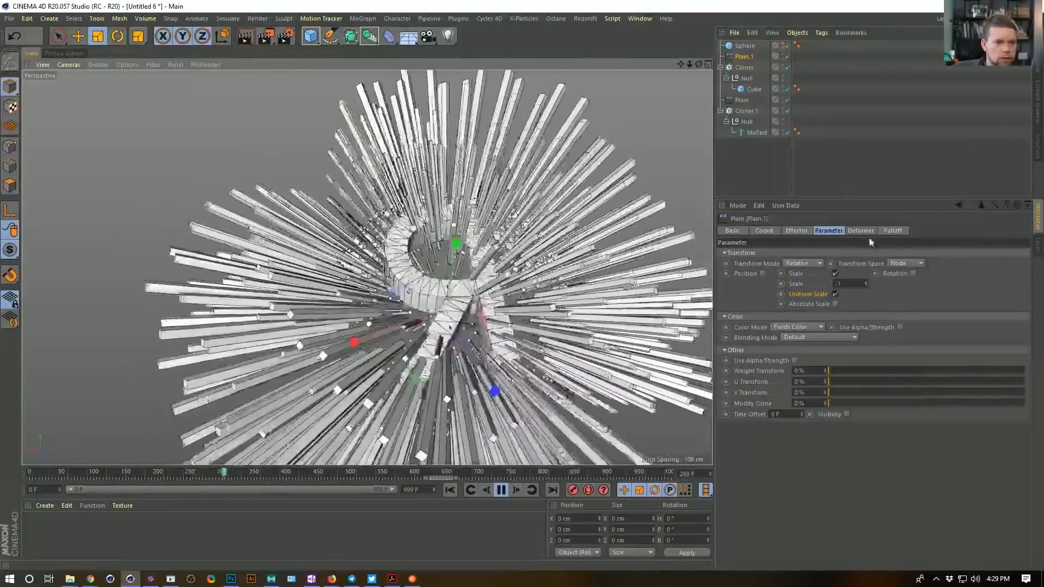
{"action": "left_click", "coordinate": [893, 231]}
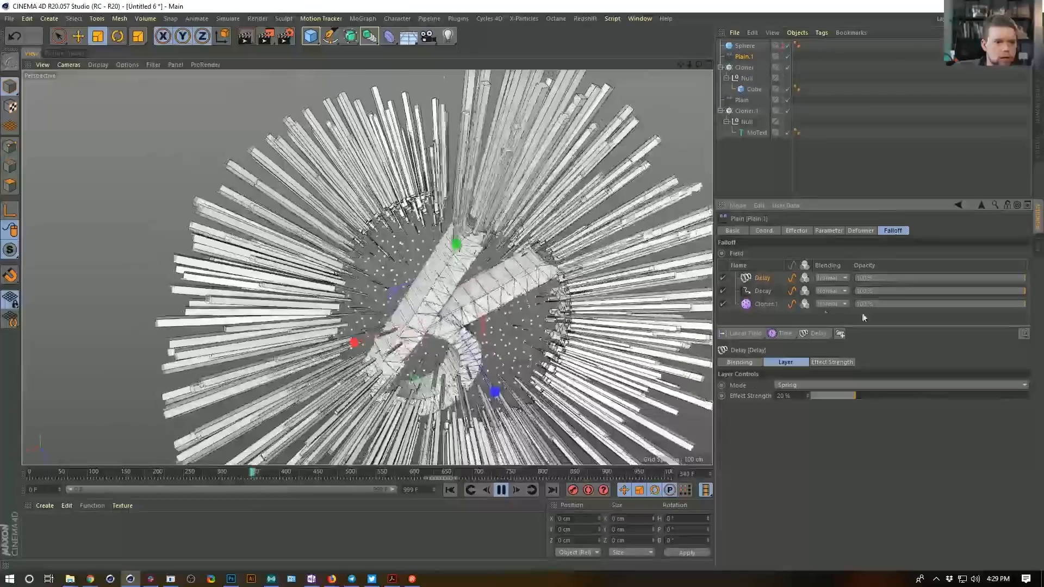
{"action": "left_click", "coordinate": [805, 304]}
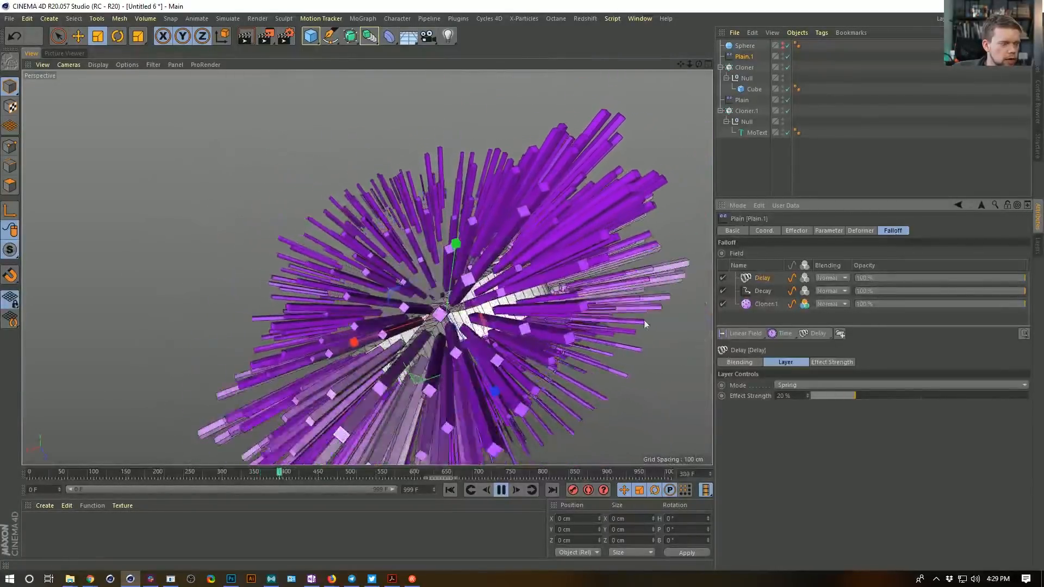
{"action": "left_click", "coordinate": [805, 291]}
{"action": "left_click", "coordinate": [805, 278]}
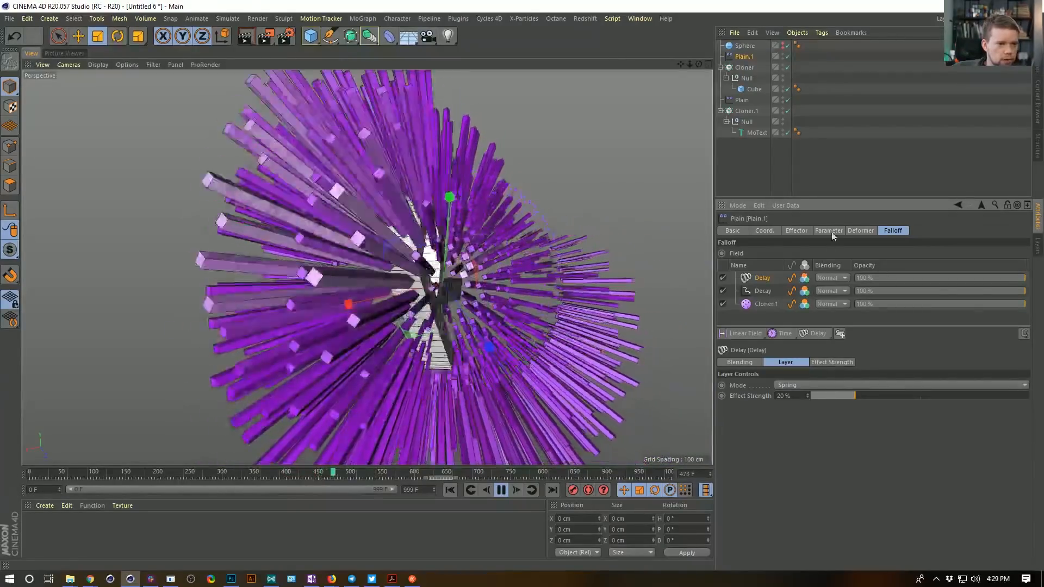
Look through the Plain.1 effector's strength, parameter, deformer and falloff settings.
{"action": "left_click", "coordinate": [831, 233]}
{"action": "left_click", "coordinate": [792, 232]}
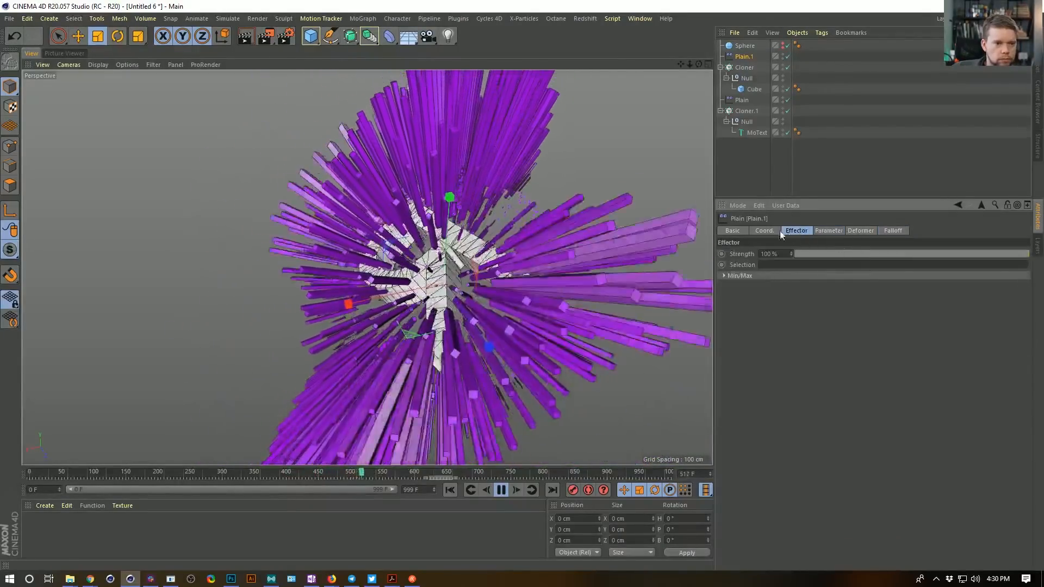
{"action": "left_click", "coordinate": [830, 230]}
{"action": "left_click", "coordinate": [887, 231]}
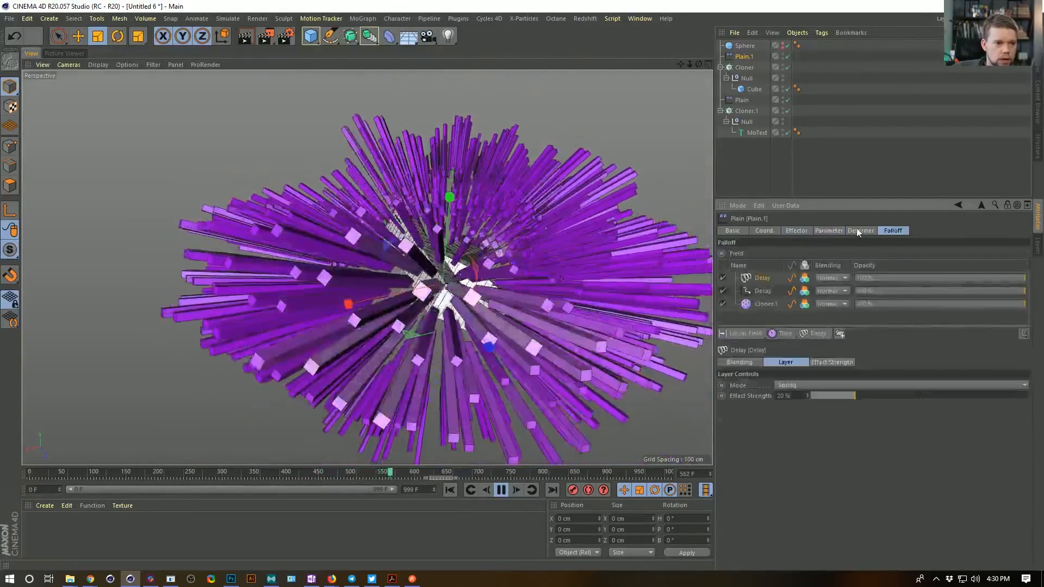
{"action": "left_click", "coordinate": [857, 231]}
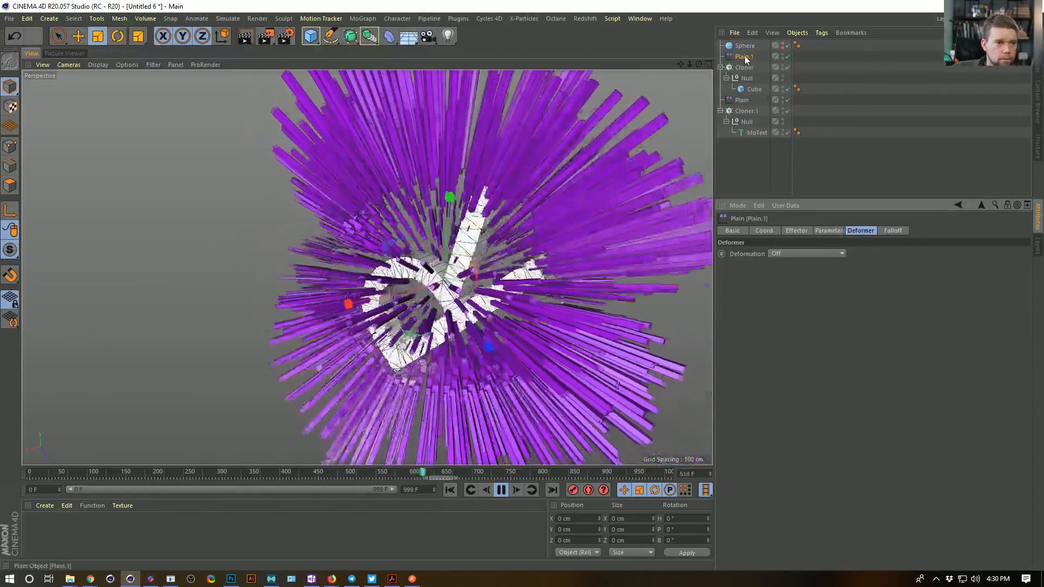
{"action": "left_click", "coordinate": [827, 231]}
{"action": "left_click", "coordinate": [894, 230]}
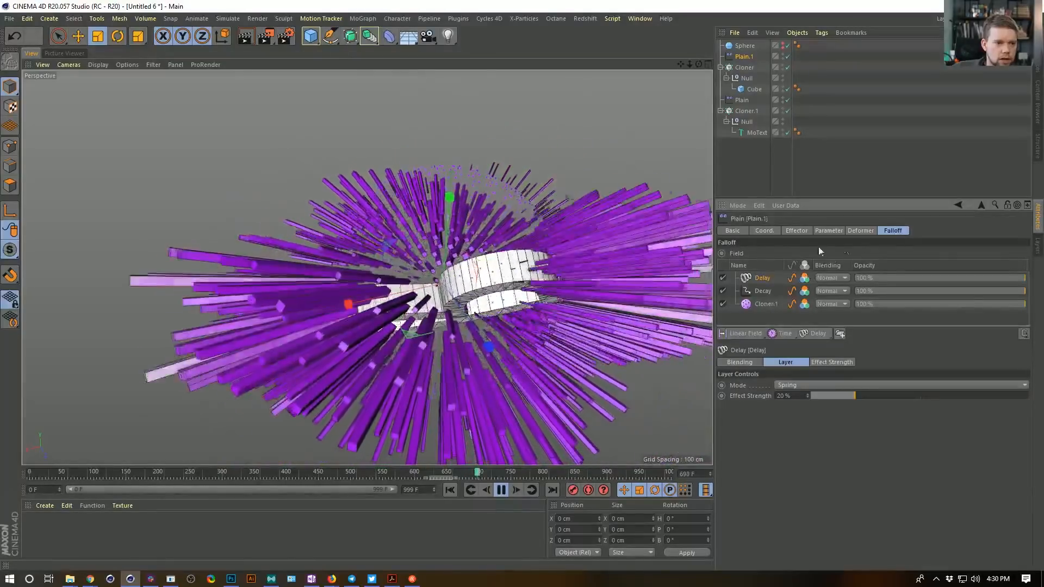
Remap the Cloner.1 falloff layer's color with a gradient, moving the white knot inward and adding a dark green knot at about 19%.
{"action": "left_click", "coordinate": [765, 304]}
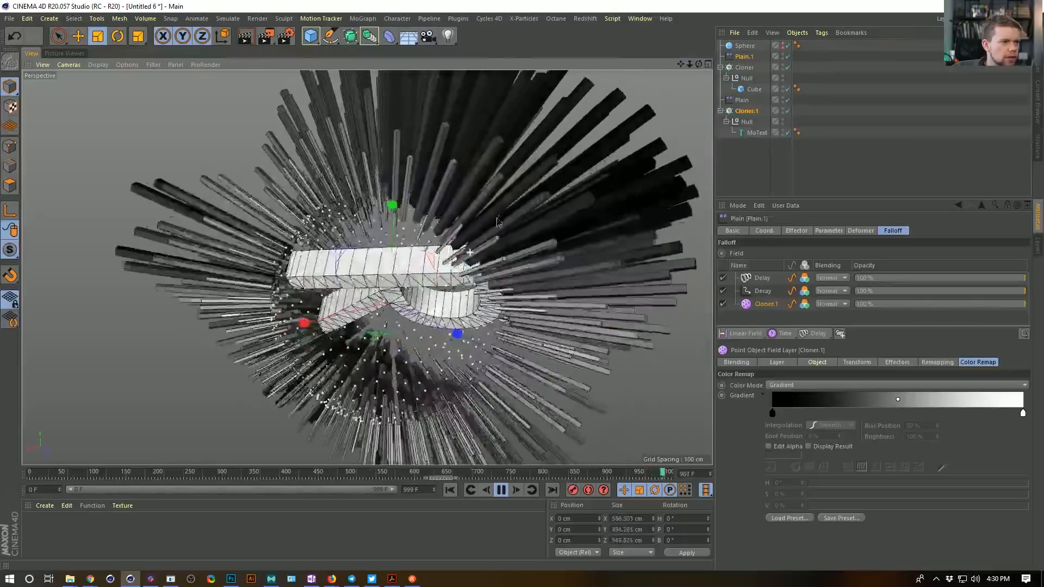
{"action": "left_click_drag", "start_coordinate": [1023, 414], "coordinate": [880, 414]}
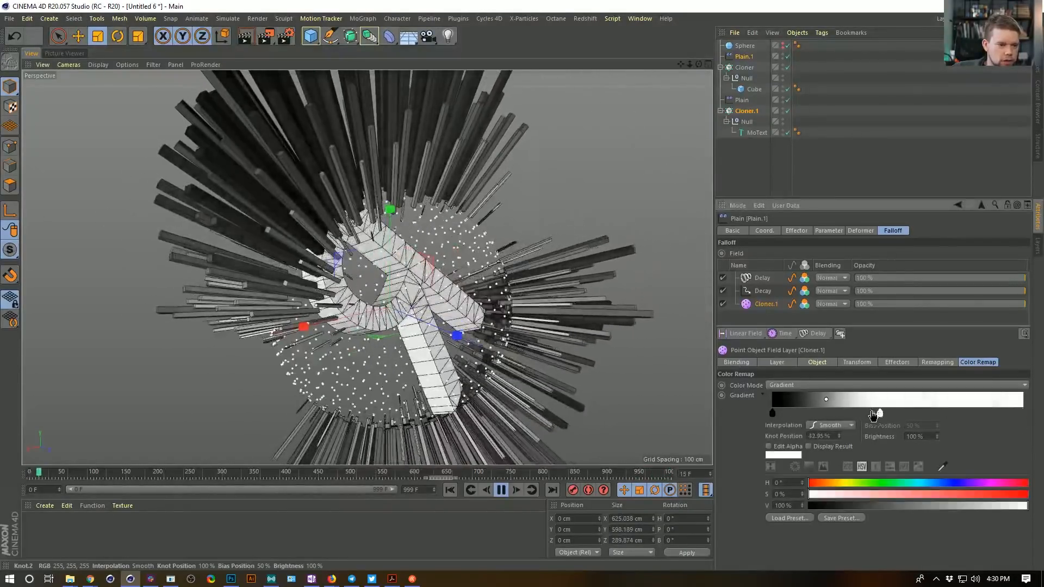
{"action": "double_click", "coordinate": [821, 414]}
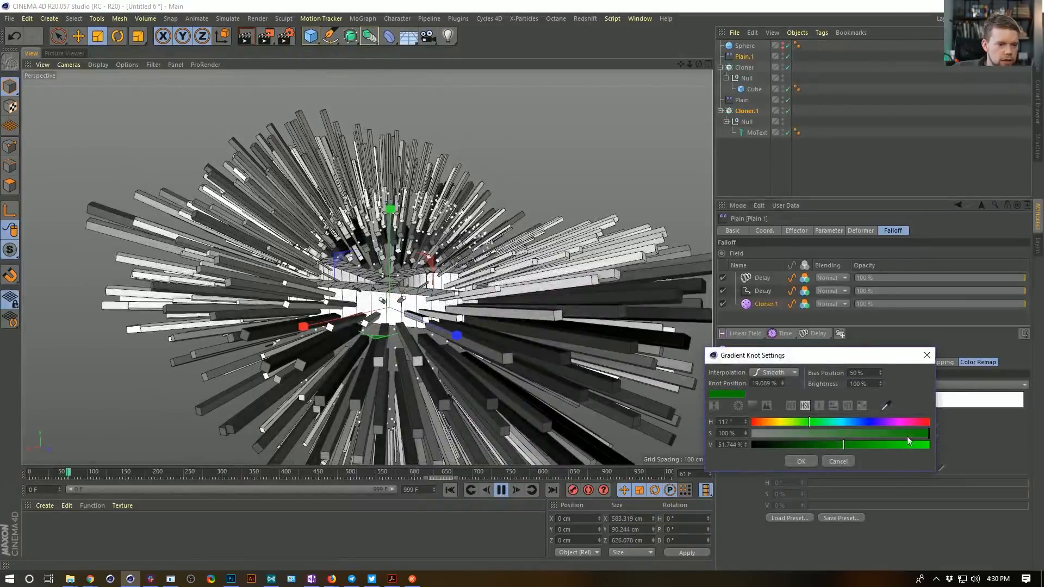
{"action": "left_click", "coordinate": [794, 463]}
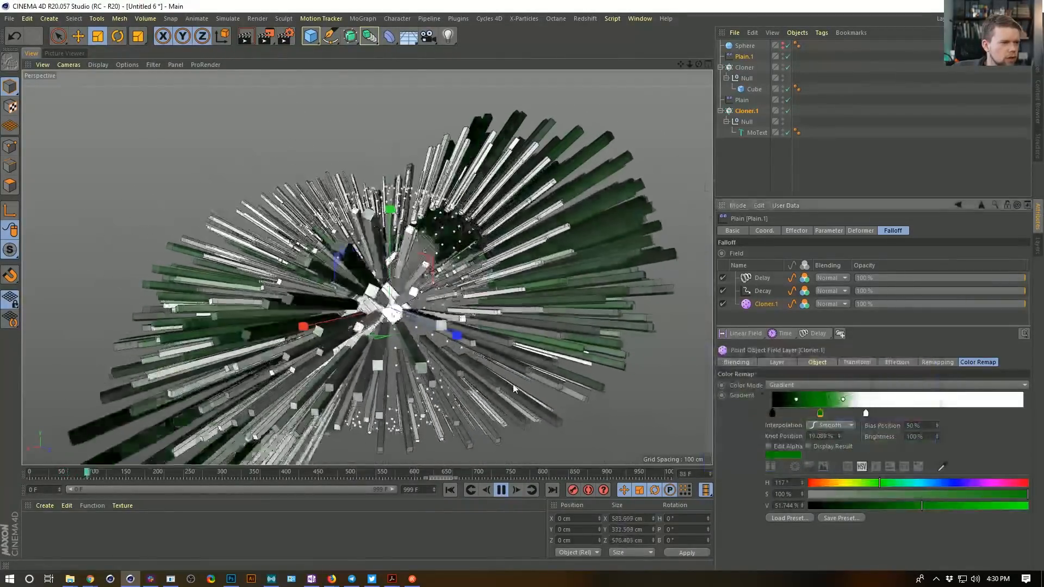
{"action": "left_click_drag", "start_coordinate": [478, 382], "coordinate": [477, 353], "text": "alt"}
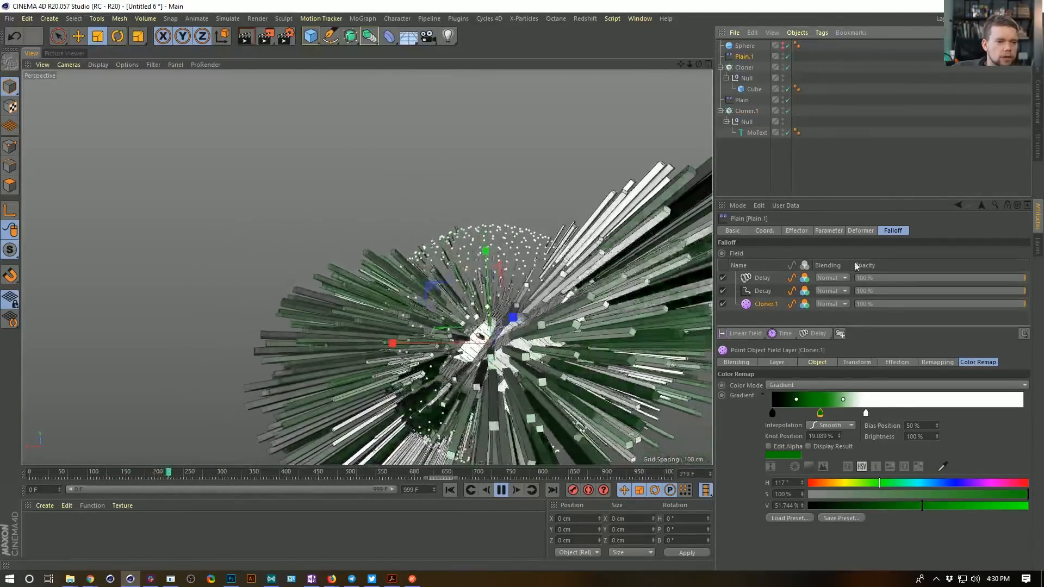
Try the Plain.1 effector's Visibility option and display the scene shaded without wireframe lines.
{"action": "left_click", "coordinate": [798, 231]}
{"action": "left_click", "coordinate": [829, 231]}
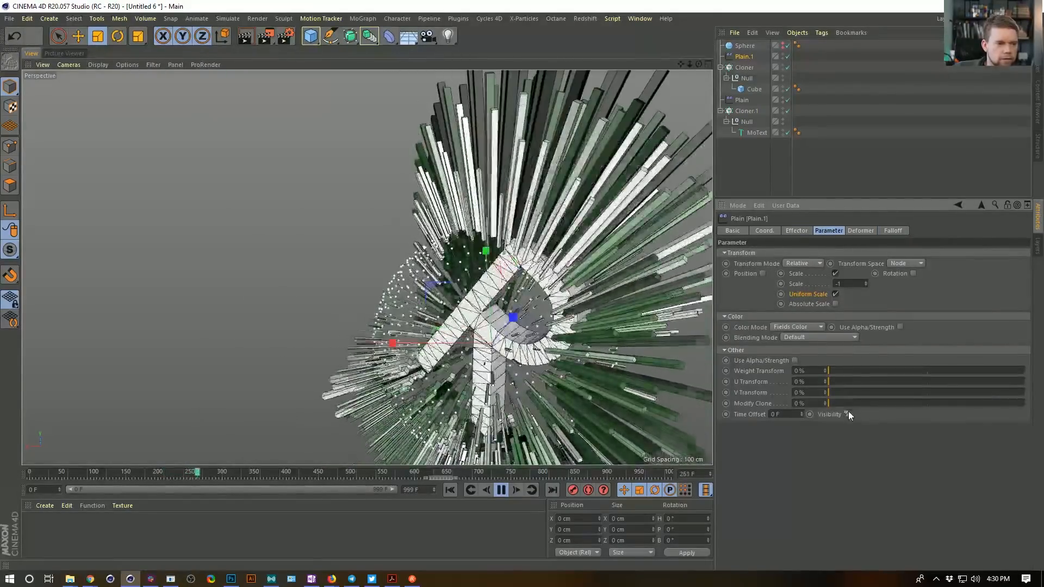
{"action": "left_click", "coordinate": [848, 413]}
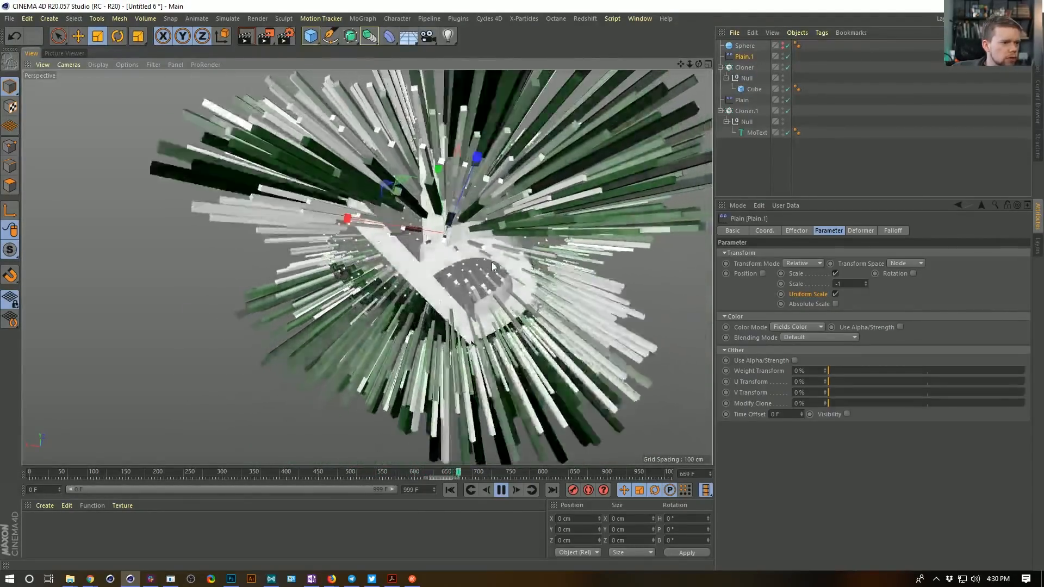
{"action": "middle_click_drag", "start_coordinate": [480, 223], "coordinate": [432, 274], "text": "alt"}
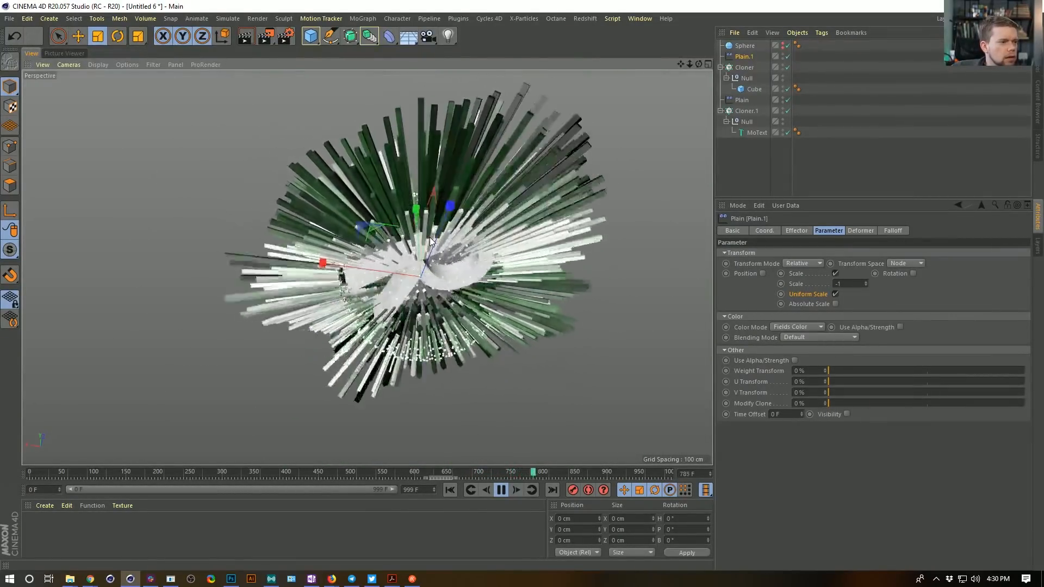
Set the sphere's segments to 48 to get more bars.
{"action": "left_click", "coordinate": [745, 46]}
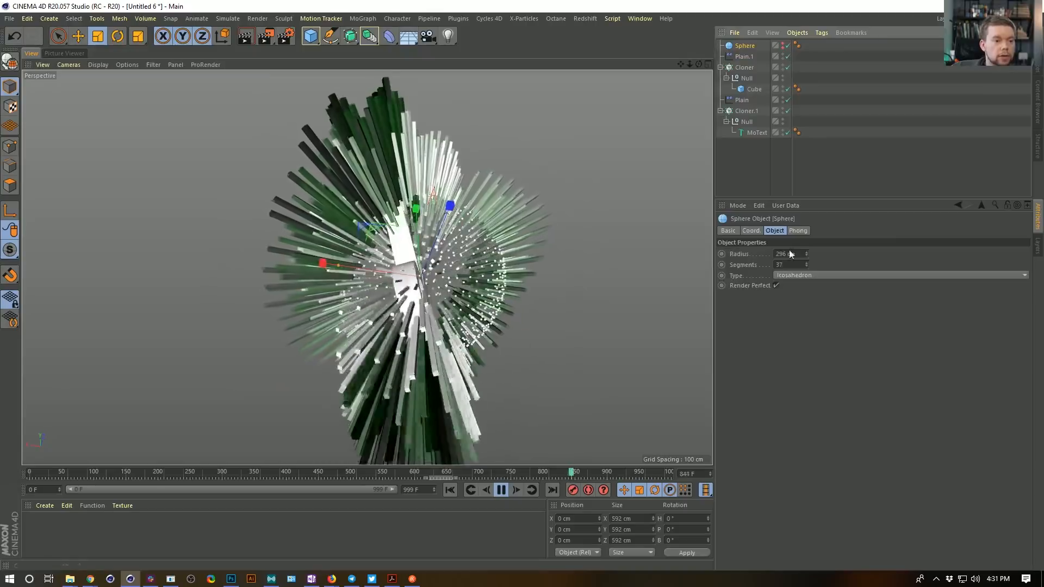
{"action": "double_click", "coordinate": [789, 264]}
{"action": "type", "text": "48"}
{"action": "key", "text": "Return"}
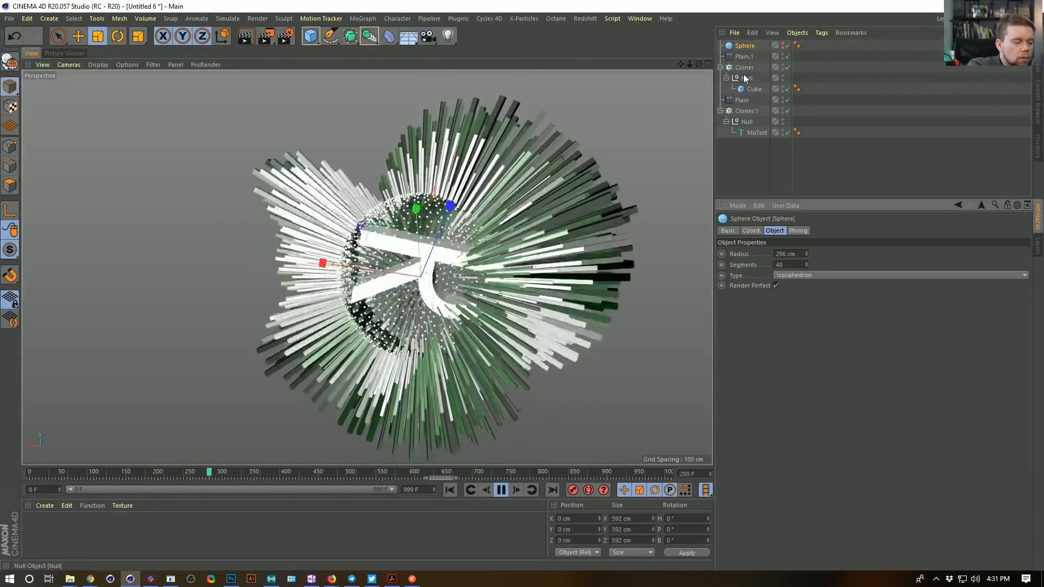
Set the effect strength of the Decay layer in the Plain.1 effector's falloff to 57%.
{"action": "left_click", "coordinate": [745, 57]}
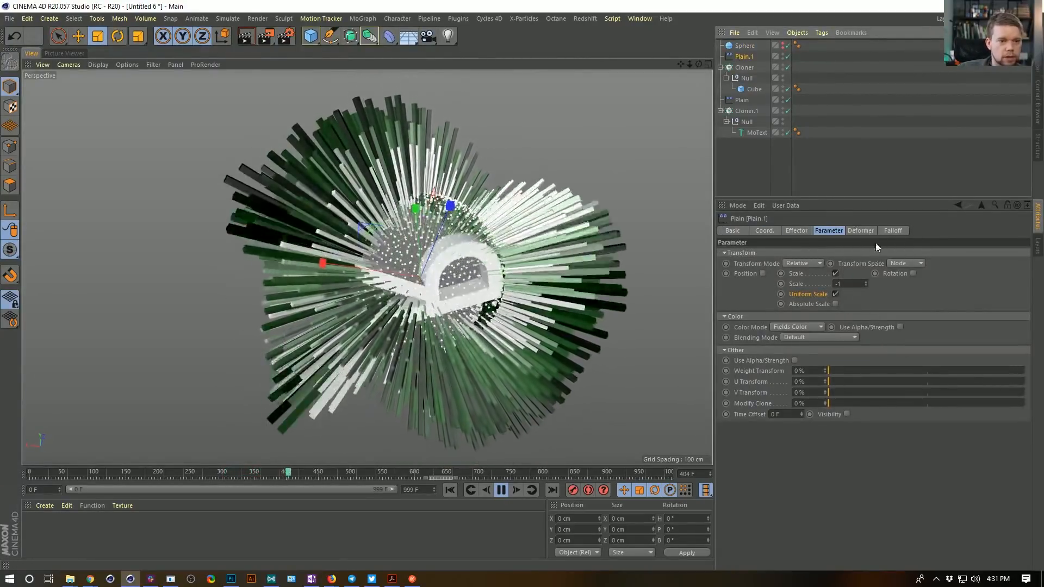
{"action": "left_click", "coordinate": [892, 231]}
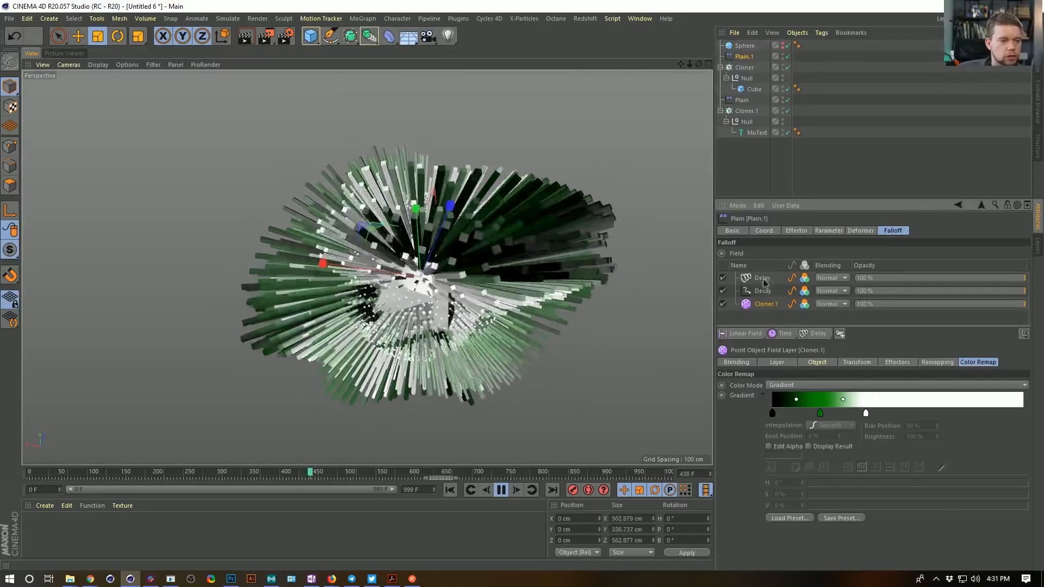
{"action": "left_click", "coordinate": [763, 278]}
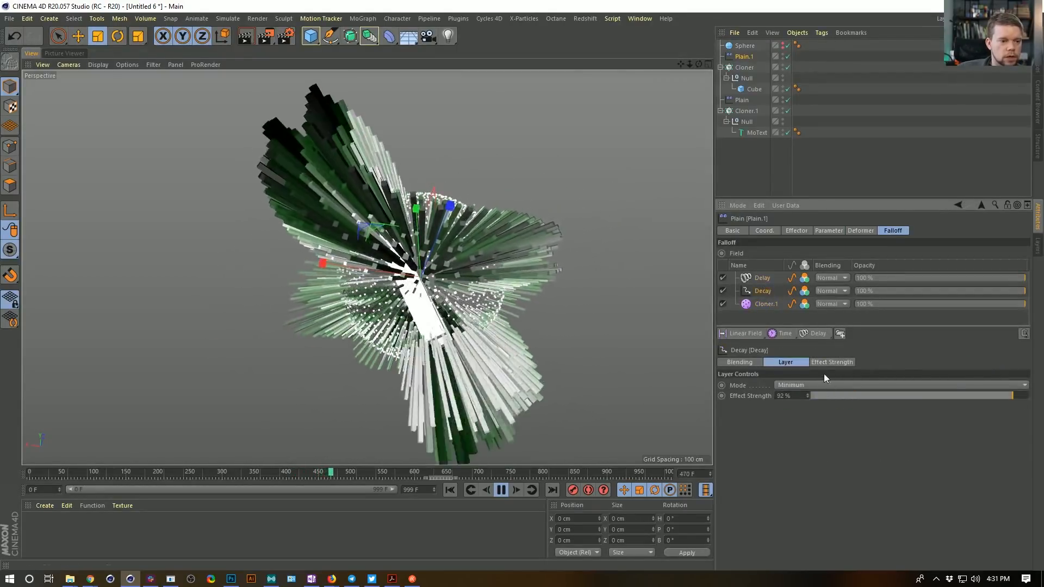
{"action": "left_click", "coordinate": [893, 400]}
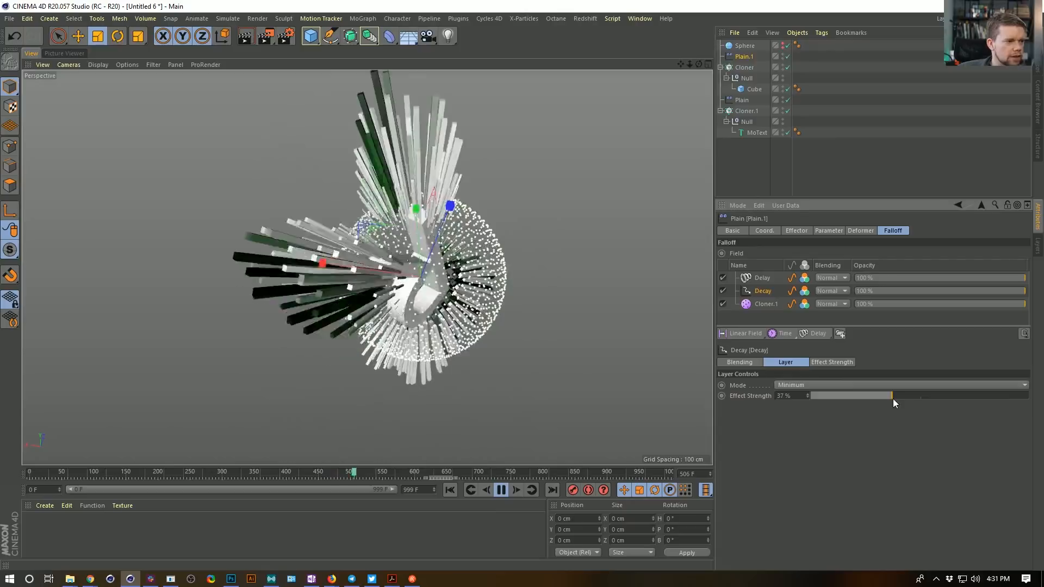
{"action": "left_click", "coordinate": [936, 396]}
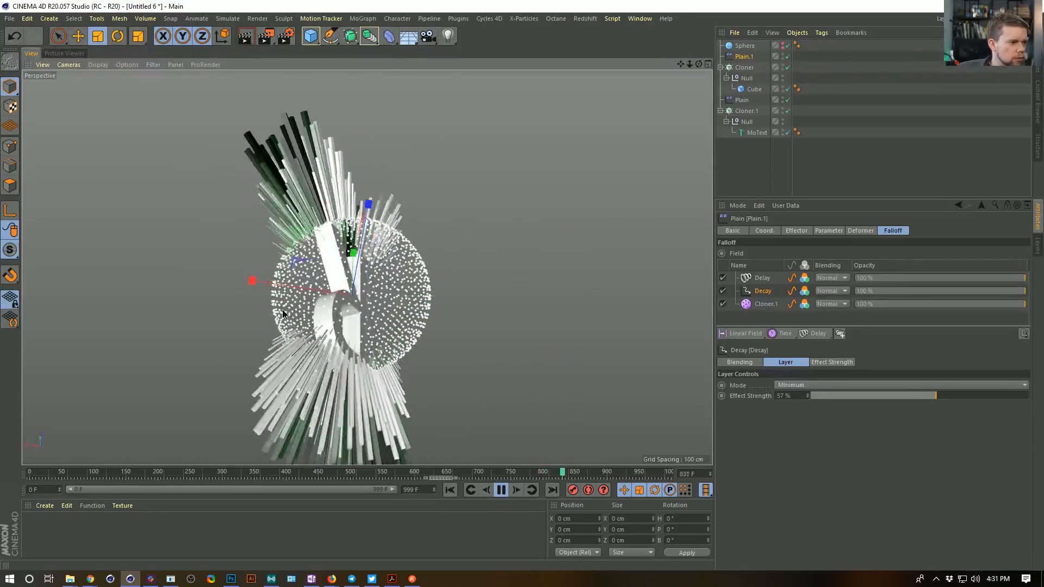
{"action": "left_click_drag", "start_coordinate": [377, 305], "coordinate": [368, 297], "text": "alt"}
{"action": "middle_click_drag", "start_coordinate": [368, 297], "coordinate": [417, 264], "text": "alt"}
{"action": "right_click_drag", "start_coordinate": [417, 264], "coordinate": [446, 262], "text": "alt"}
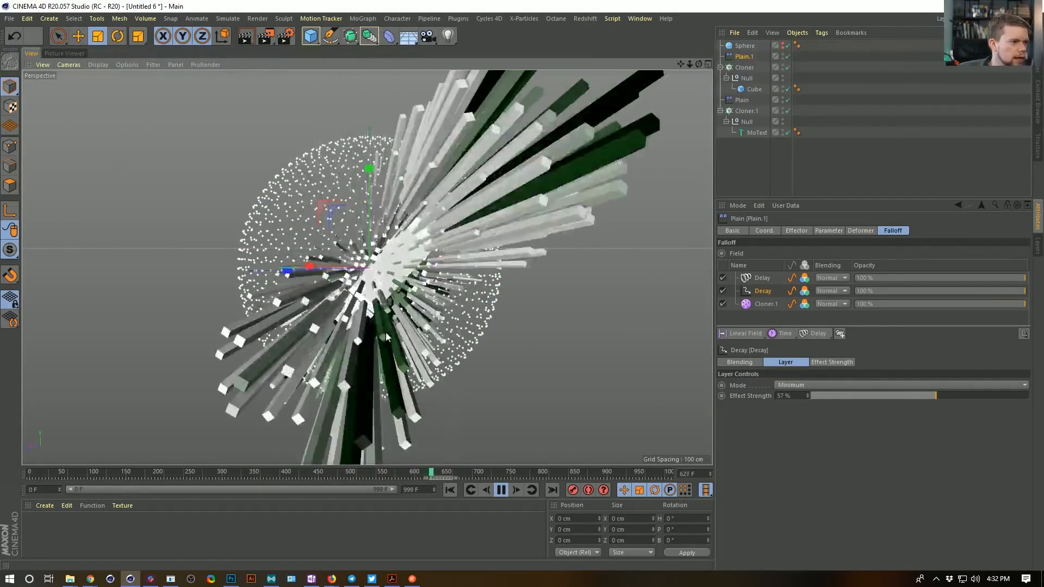
Rewind the animation, add a plane, and use it as the Cloner's distribution object in place of the sphere.
{"action": "left_click", "coordinate": [449, 490]}
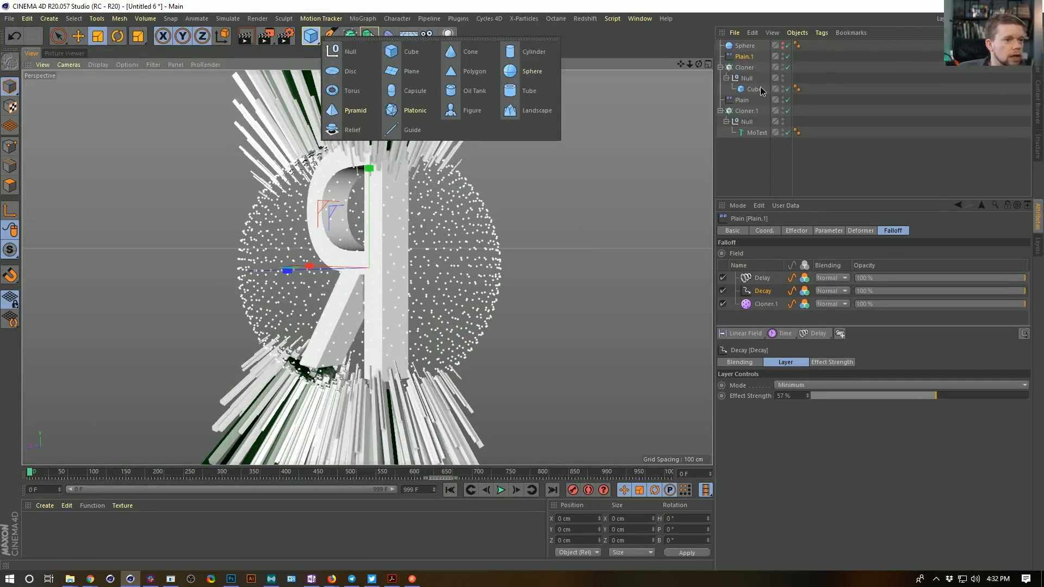
{"action": "left_click", "coordinate": [410, 70]}
{"action": "left_click_drag", "start_coordinate": [602, 271], "coordinate": [435, 359], "text": "alt"}
{"action": "left_click_drag", "start_coordinate": [716, 199], "coordinate": [514, 176]}
{"action": "left_click", "coordinate": [745, 80]}
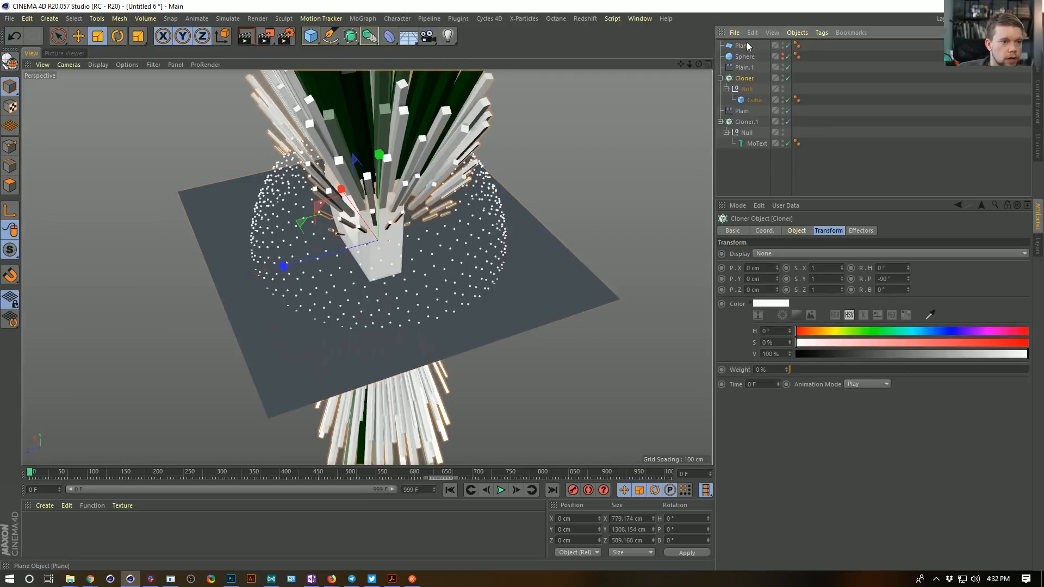
{"action": "left_click_drag", "start_coordinate": [795, 306], "coordinate": [794, 308]}
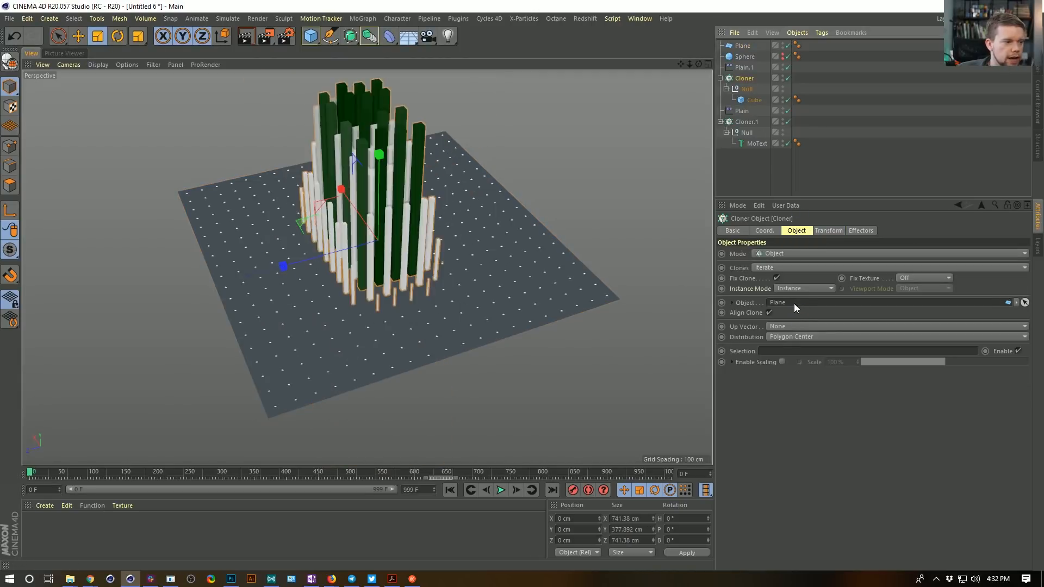
{"action": "left_click_drag", "start_coordinate": [427, 264], "coordinate": [396, 260], "text": "alt"}
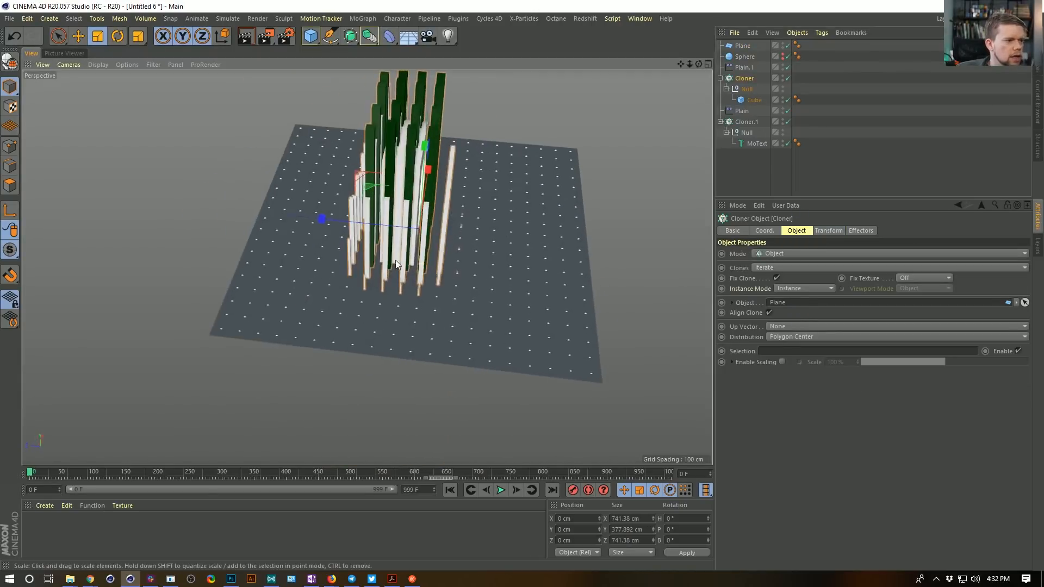
Disable the Plain effector and lay Cloner.1's letter flat with a transform rotation of H 0° and P -90°.
{"action": "left_click", "coordinate": [758, 144]}
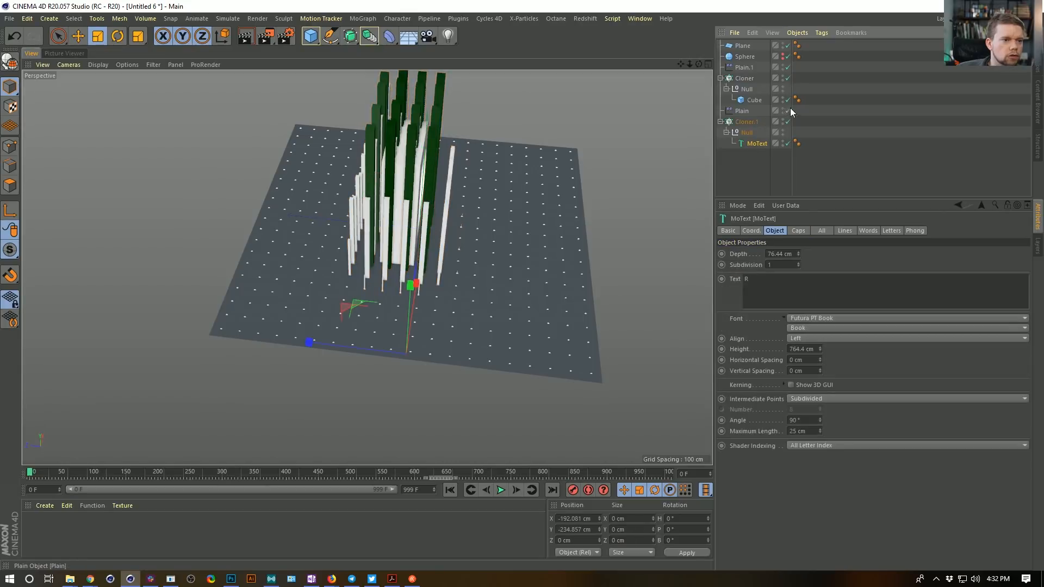
{"action": "left_click", "coordinate": [749, 121]}
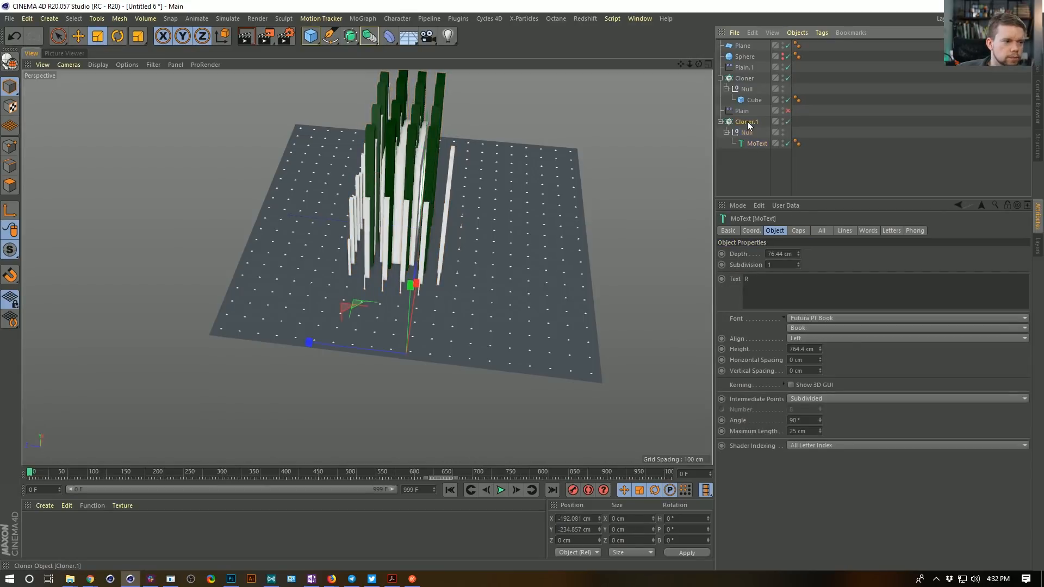
{"action": "left_click_drag", "start_coordinate": [465, 243], "coordinate": [435, 243], "text": "alt"}
{"action": "left_click_drag", "start_coordinate": [472, 211], "coordinate": [490, 207], "text": "alt"}
{"action": "left_click", "coordinate": [837, 230]}
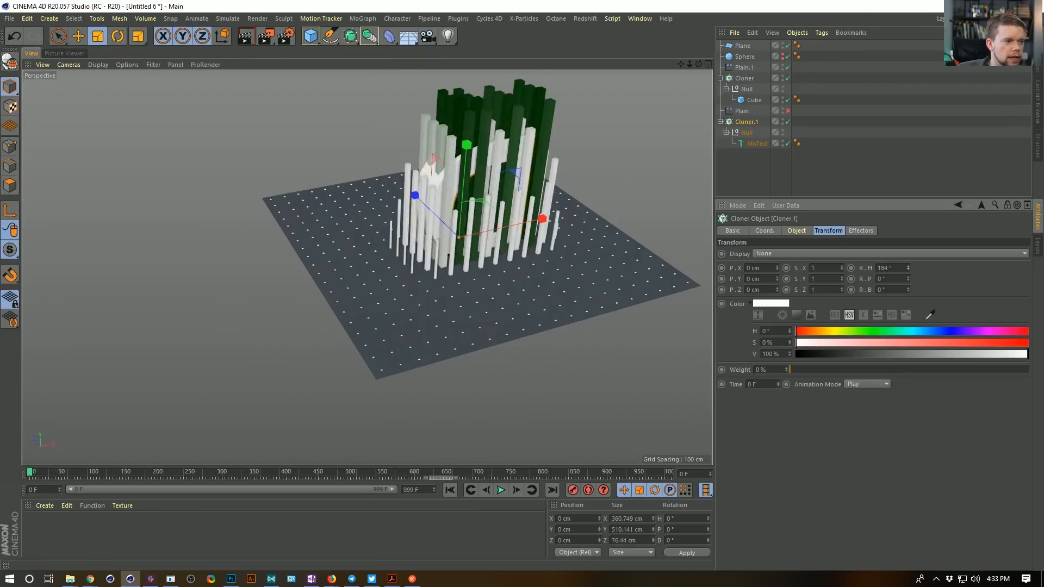
{"action": "left_click_drag", "start_coordinate": [908, 278], "coordinate": [909, 240]}
{"action": "left_click_drag", "start_coordinate": [615, 251], "coordinate": [532, 295], "text": "alt"}
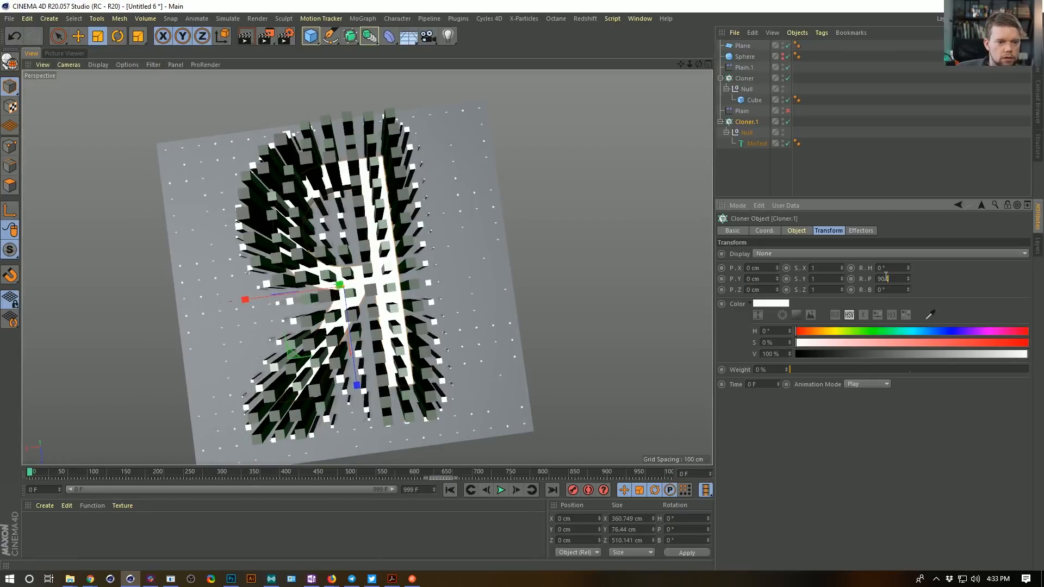
{"action": "key", "text": "Return"}
{"action": "left_click_drag", "start_coordinate": [342, 242], "coordinate": [411, 357], "text": "alt"}
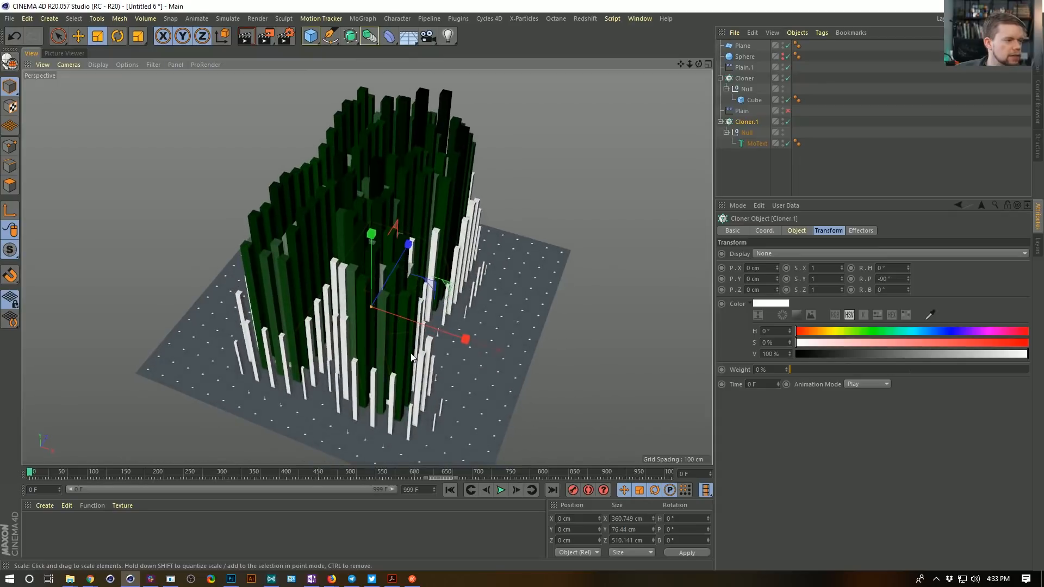
Scale down the Null holding the bar cube, and set the cube's X and Z sizes to 38.812 cm.
{"action": "left_click", "coordinate": [748, 89]}
{"action": "left_click_drag", "start_coordinate": [532, 137], "coordinate": [313, 294]}
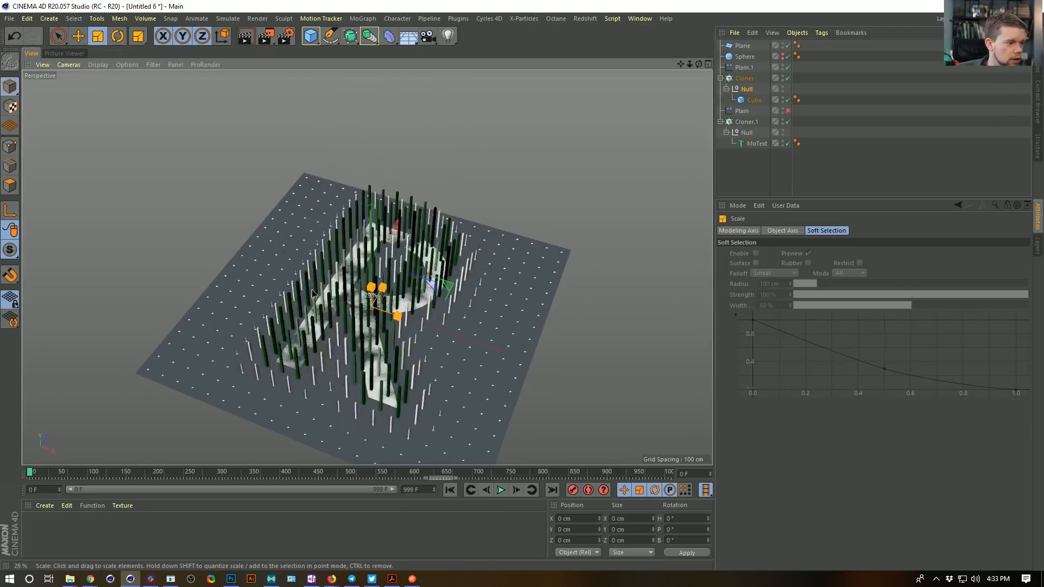
{"action": "left_click", "coordinate": [754, 100]}
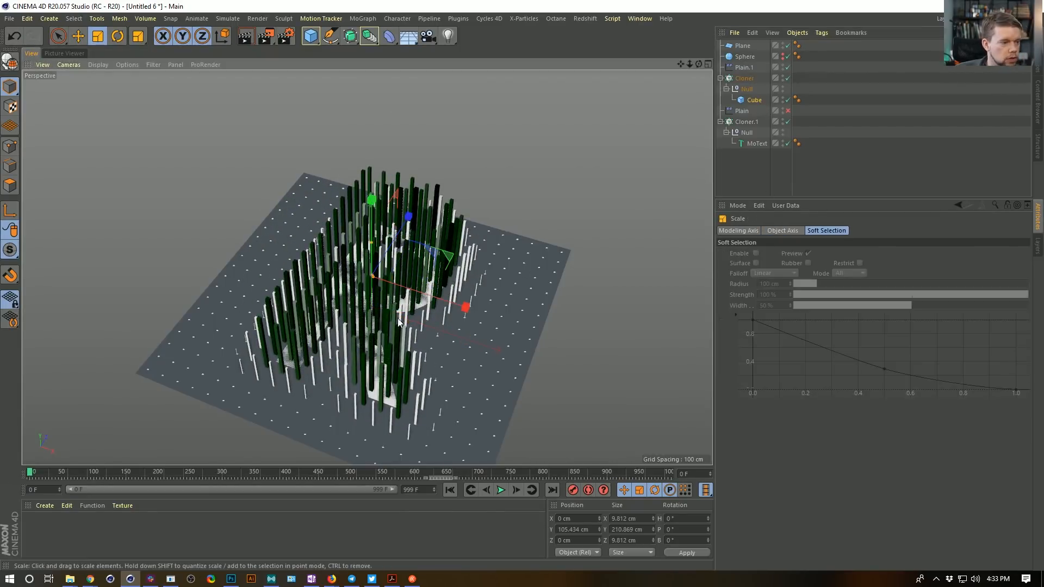
{"action": "left_click", "coordinate": [755, 101]}
{"action": "mouse_move", "coordinate": [784, 251]}
{"action": "left_mouse_down"}
{"action": "mouse_move", "coordinate": [816, 251]}
{"action": "mouse_move", "coordinate": [796, 275]}
{"action": "left_mouse_up"}
{"action": "double_click", "coordinate": [767, 254]}
{"action": "key", "text": "ctrl+c"}
{"action": "double_click", "coordinate": [767, 276]}
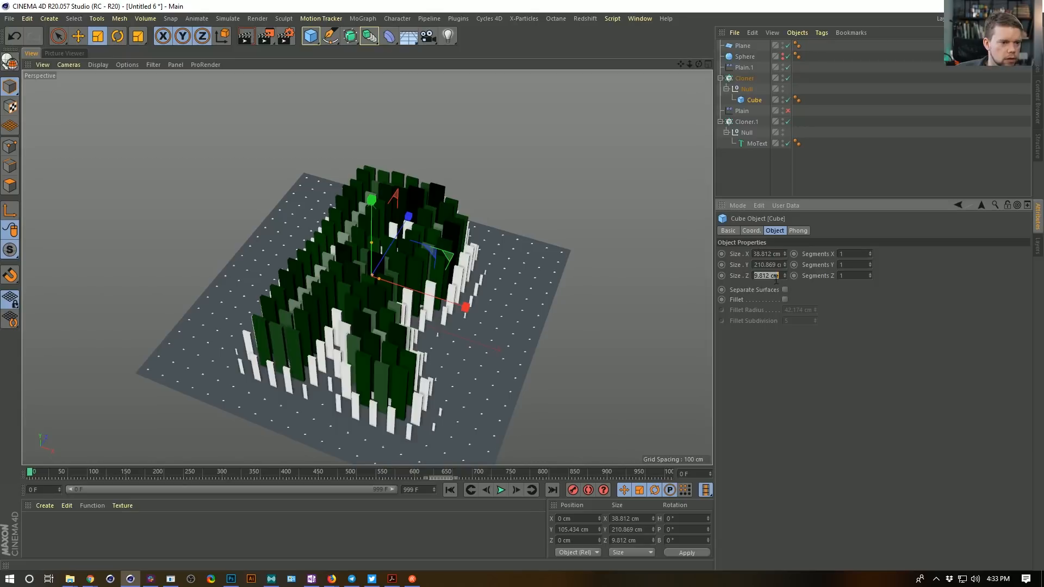
{"action": "key", "text": "ctrl+v"}
{"action": "key", "text": "Return"}
{"action": "left_click_drag", "start_coordinate": [442, 311], "coordinate": [500, 250], "text": "alt"}
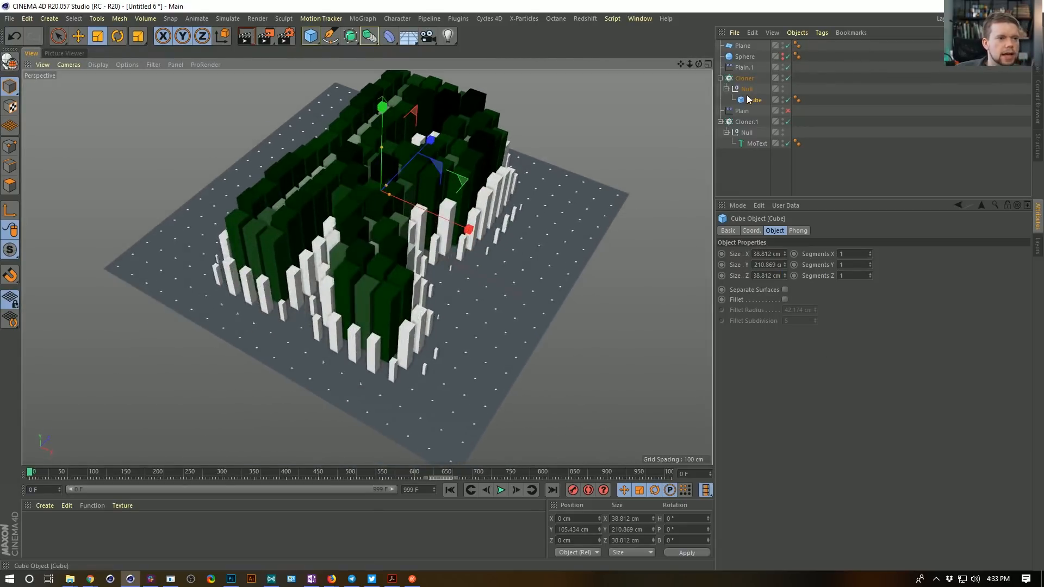
Extend the MoText's text from R to ROCKET.
{"action": "left_click", "coordinate": [757, 143]}
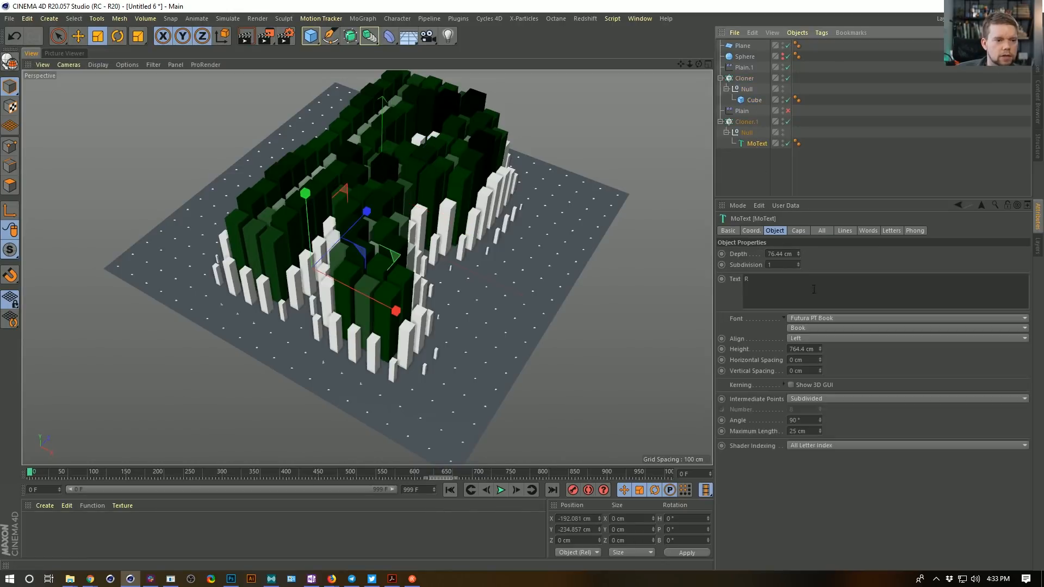
{"action": "type", "text": "R"}
{"action": "type", "text": "OCKET"}
Scale the MoText down to a height of about 242 cm and move it to about -428 cm in X.
{"action": "type", "text": "t"}
{"action": "left_click_drag", "start_coordinate": [597, 170], "coordinate": [294, 248]}
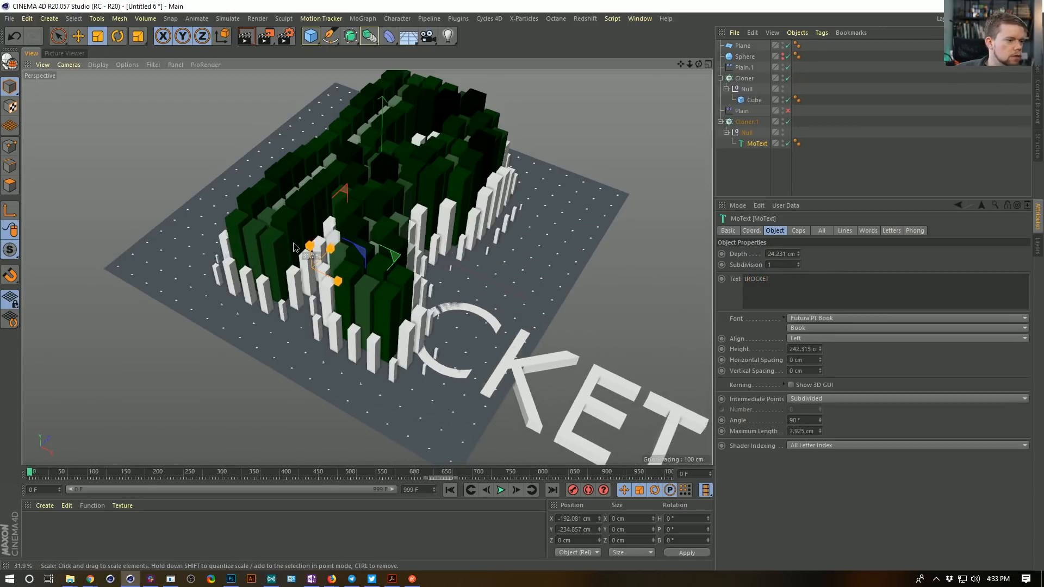
{"action": "key", "text": "e"}
{"action": "left_click_drag", "start_coordinate": [396, 312], "coordinate": [318, 281]}
Remove the stray t from the MoText so that it reads ROCKET.
{"action": "left_click", "coordinate": [759, 143]}
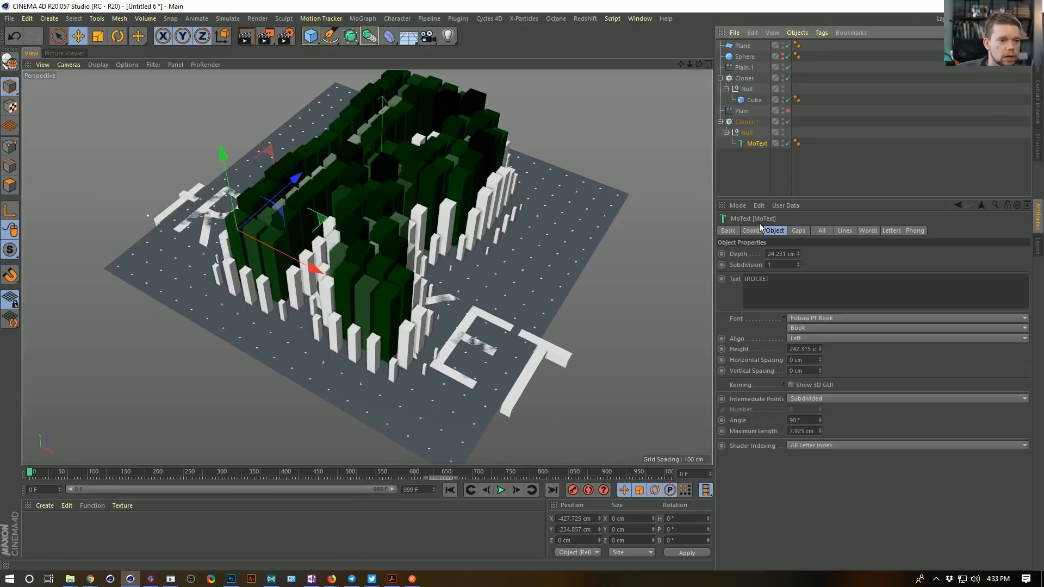
{"action": "left_click", "coordinate": [749, 279]}
{"action": "key", "text": "BackSpace"}
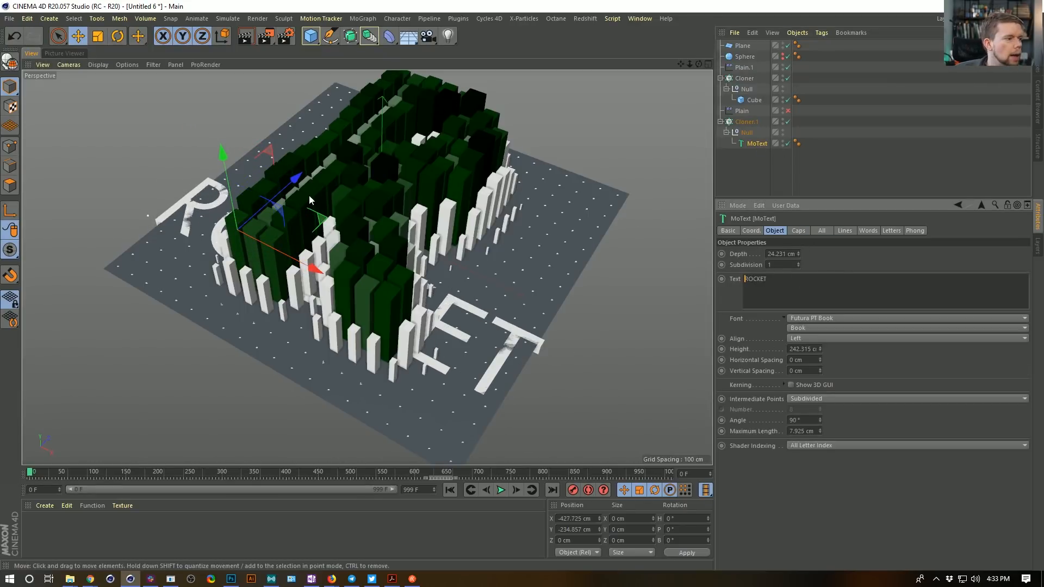
{"action": "left_click_drag", "start_coordinate": [295, 177], "coordinate": [334, 154]}
{"action": "left_click_drag", "start_coordinate": [352, 237], "coordinate": [366, 244]}
{"action": "left_click_drag", "start_coordinate": [269, 145], "coordinate": [268, 93]}
{"action": "key", "text": "ctrl+z"}
{"action": "key", "text": "ctrl+z"}
{"action": "key", "text": "ctrl+z"}
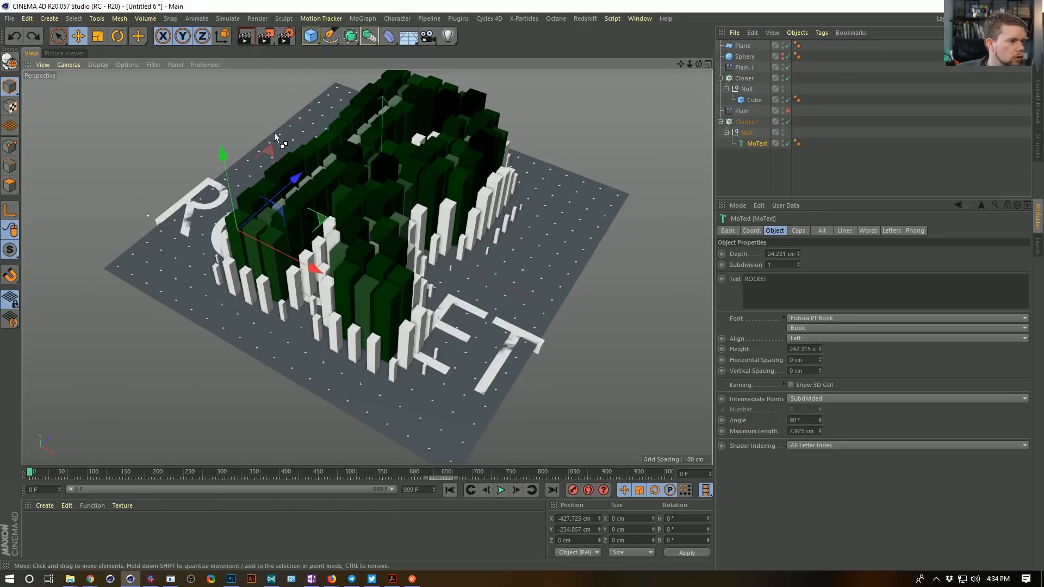
Move the MoText to about -213 cm in Y and Cloner.1 to about 59 cm in Z.
{"action": "left_click_drag", "start_coordinate": [225, 158], "coordinate": [250, 162]}
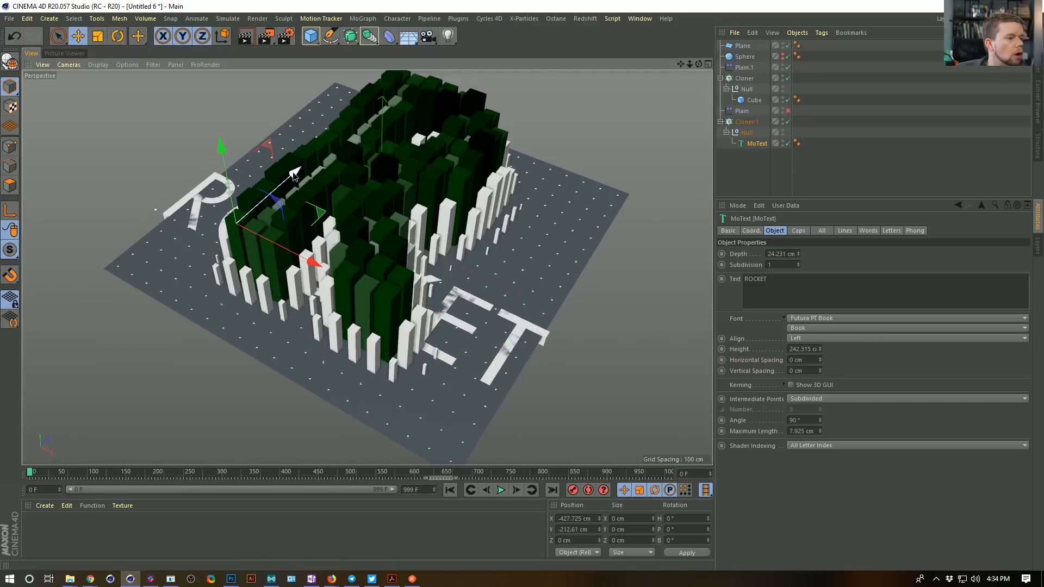
{"action": "key", "text": "ctrl+z"}
{"action": "left_click", "coordinate": [746, 122]}
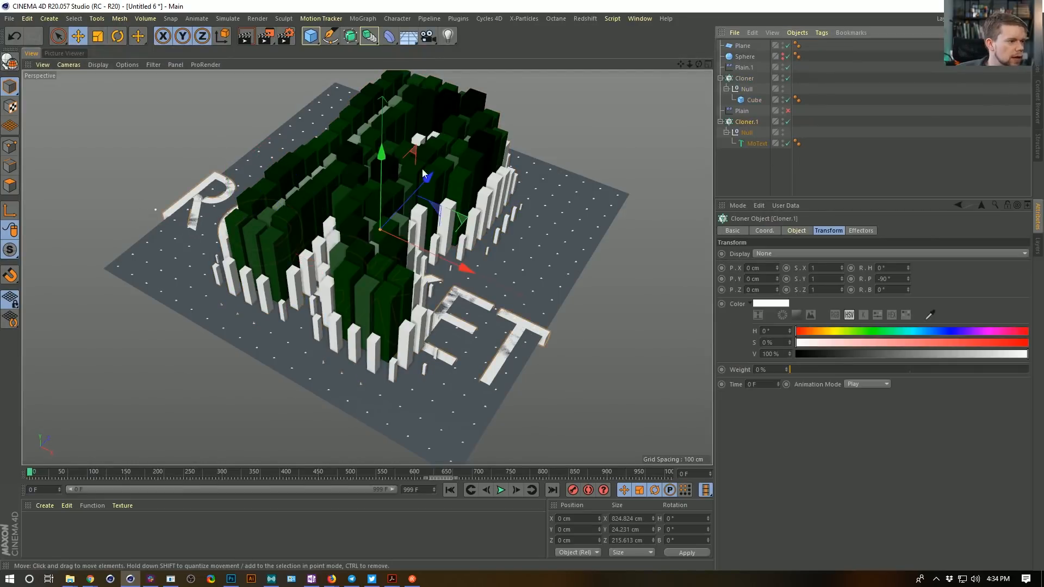
{"action": "left_click_drag", "start_coordinate": [432, 199], "coordinate": [453, 180]}
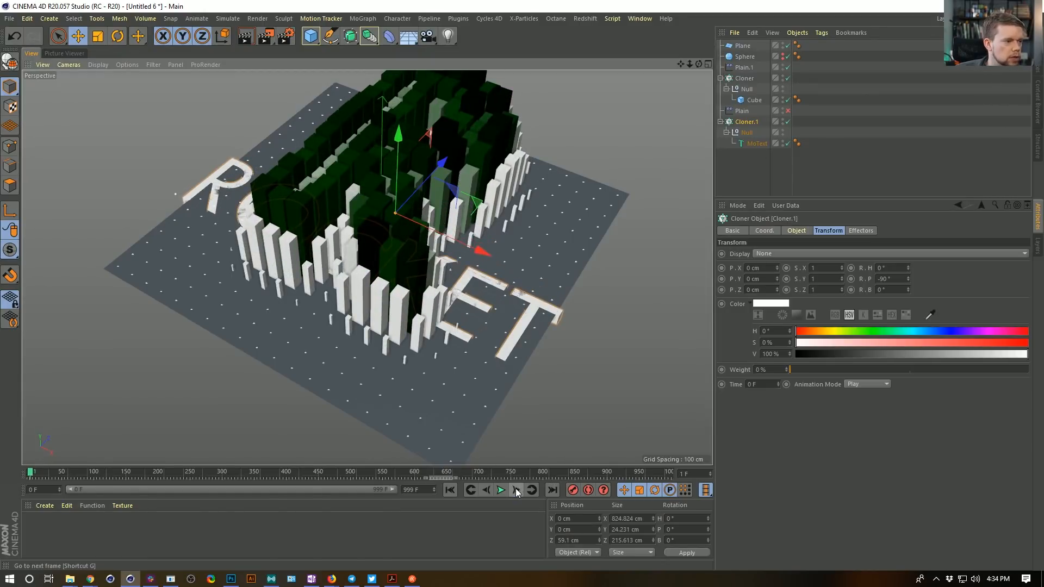
{"action": "left_click", "coordinate": [499, 491]}
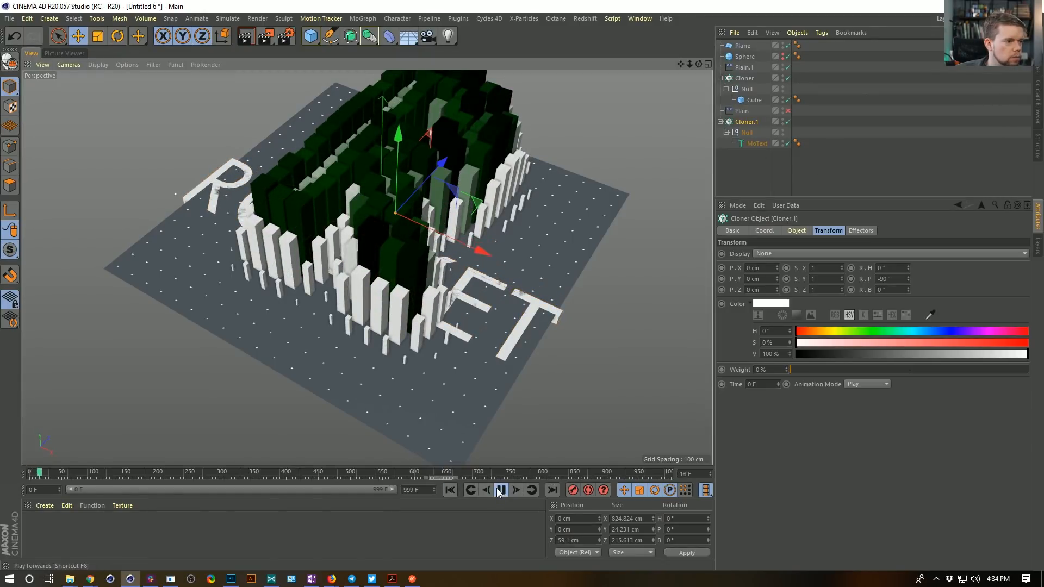
{"action": "left_click", "coordinate": [502, 490]}
Take the MoText out of Cloner.1 and lay it flat across the plane.
{"action": "left_click", "coordinate": [760, 144]}
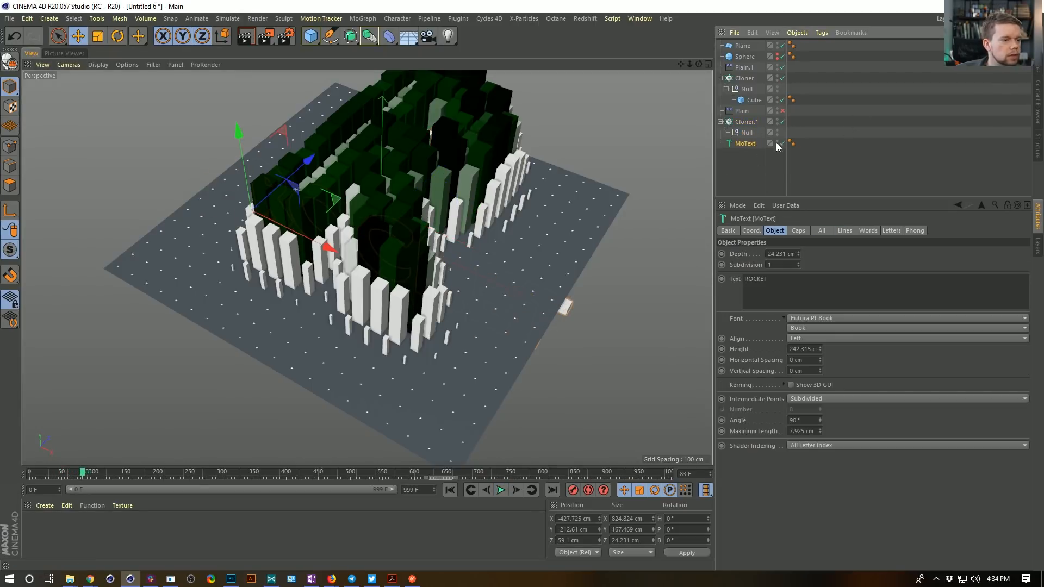
{"action": "left_click_drag", "start_coordinate": [479, 179], "coordinate": [461, 281], "text": "alt"}
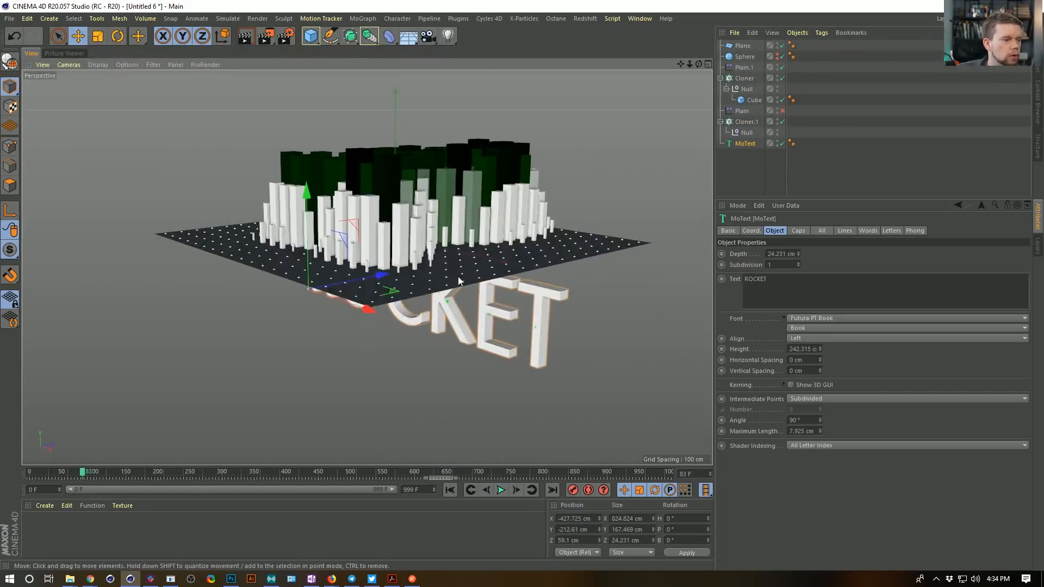
{"action": "key", "text": "r"}
{"action": "left_click_drag", "start_coordinate": [272, 275], "coordinate": [340, 224]}
{"action": "key", "text": "e"}
{"action": "left_click_drag", "start_coordinate": [310, 378], "coordinate": [448, 306]}
Replace the Cloner.1 layer in the Plain.1 effector's falloff with the MoText, and play the animation.
{"action": "left_click", "coordinate": [744, 68]}
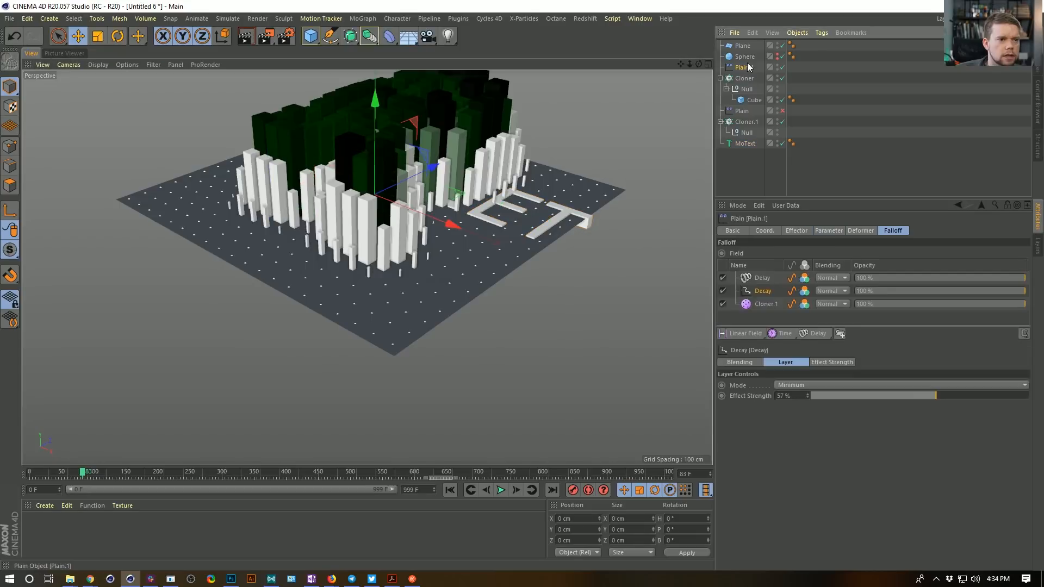
{"action": "left_click_drag", "start_coordinate": [745, 144], "coordinate": [764, 306]}
{"action": "left_click_drag", "start_coordinate": [348, 250], "coordinate": [398, 344], "text": "alt"}
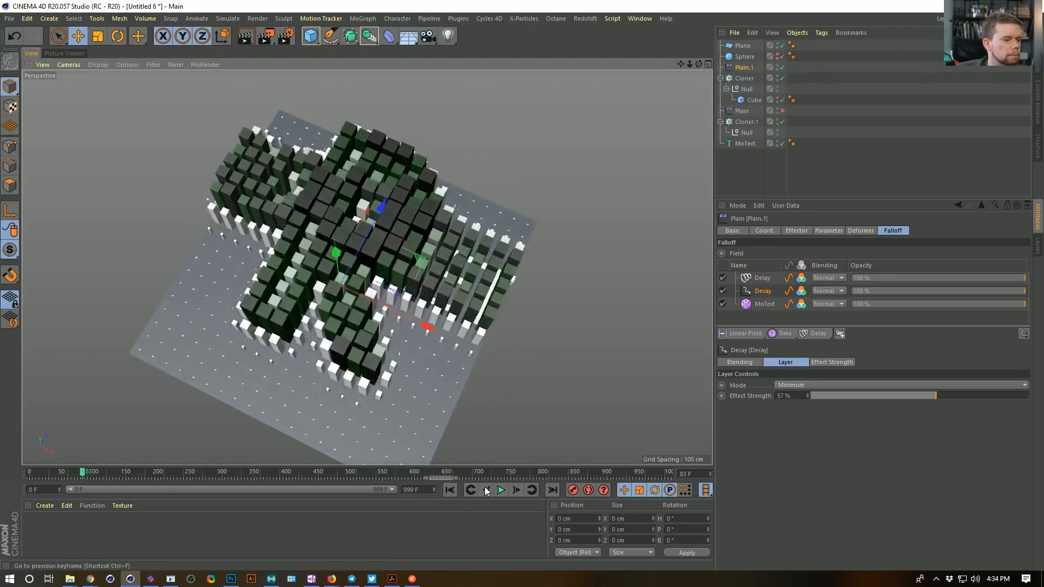
{"action": "left_click", "coordinate": [501, 490]}
{"action": "left_click_drag", "start_coordinate": [397, 357], "coordinate": [385, 318], "text": "alt"}
{"action": "right_click_drag", "start_coordinate": [385, 318], "coordinate": [404, 308], "text": "alt"}
{"action": "left_click_drag", "start_coordinate": [403, 308], "coordinate": [416, 344], "text": "alt"}
{"action": "middle_click_drag", "start_coordinate": [416, 344], "coordinate": [449, 333], "text": "alt"}
Set the plane's width and height segments to 66 each.
{"action": "left_click", "coordinate": [743, 46]}
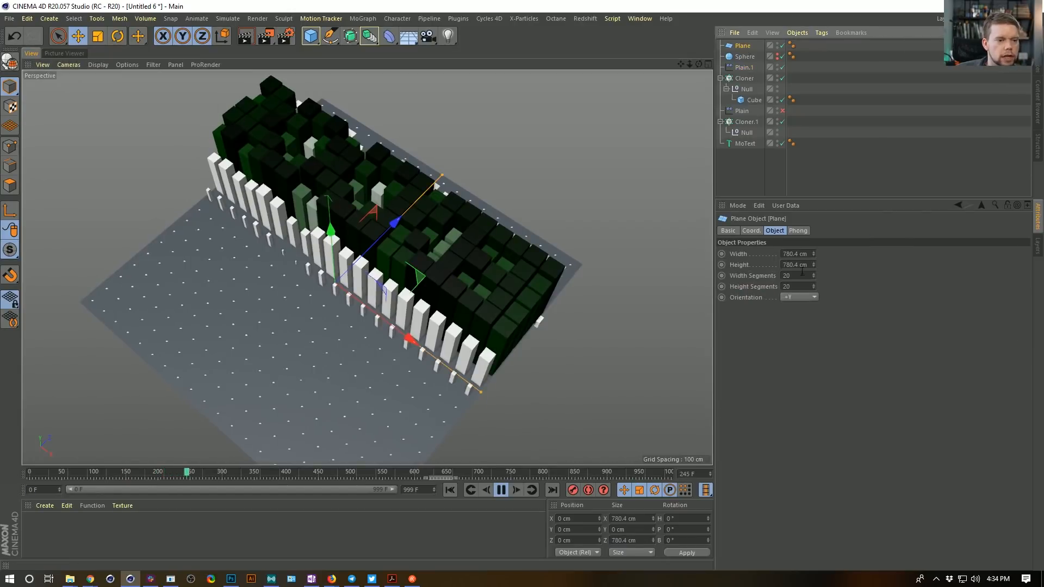
{"action": "left_click", "coordinate": [798, 276]}
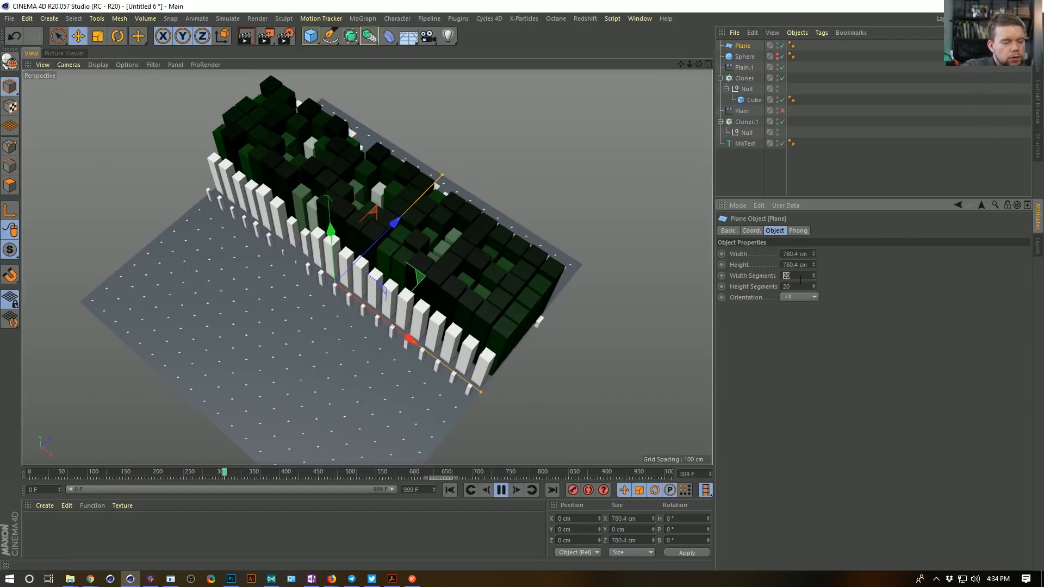
{"action": "type", "text": "66"}
{"action": "key", "text": "Tab"}
{"action": "type", "text": "66"}
{"action": "key", "text": "Return"}
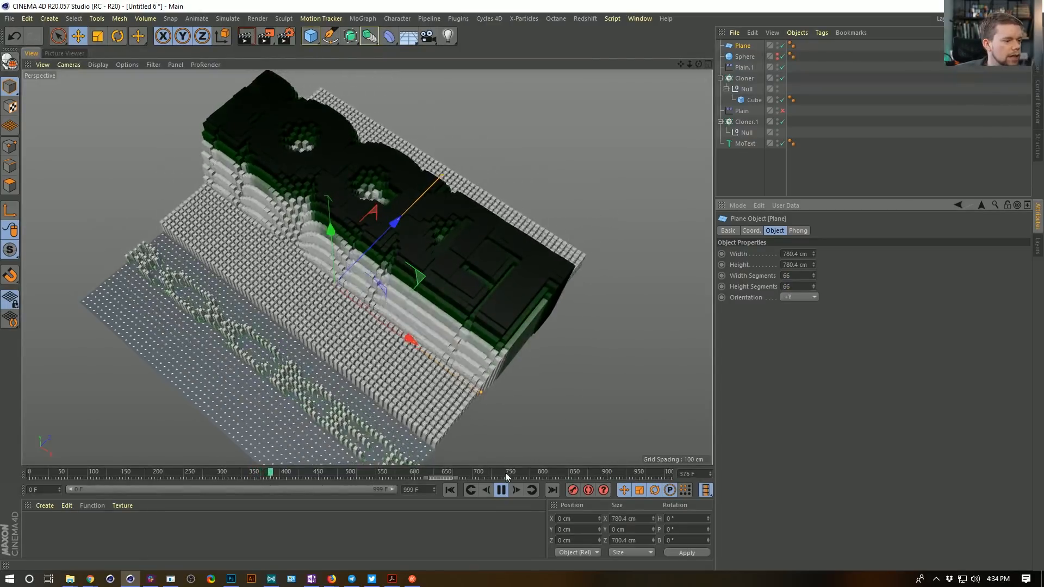
Reduce the radius of the MoText layer in the Plain.1 effector's falloff to 28 cm with the animation playing.
{"action": "left_click", "coordinate": [501, 490]}
{"action": "left_click_drag", "start_coordinate": [459, 306], "coordinate": [478, 321], "text": "alt"}
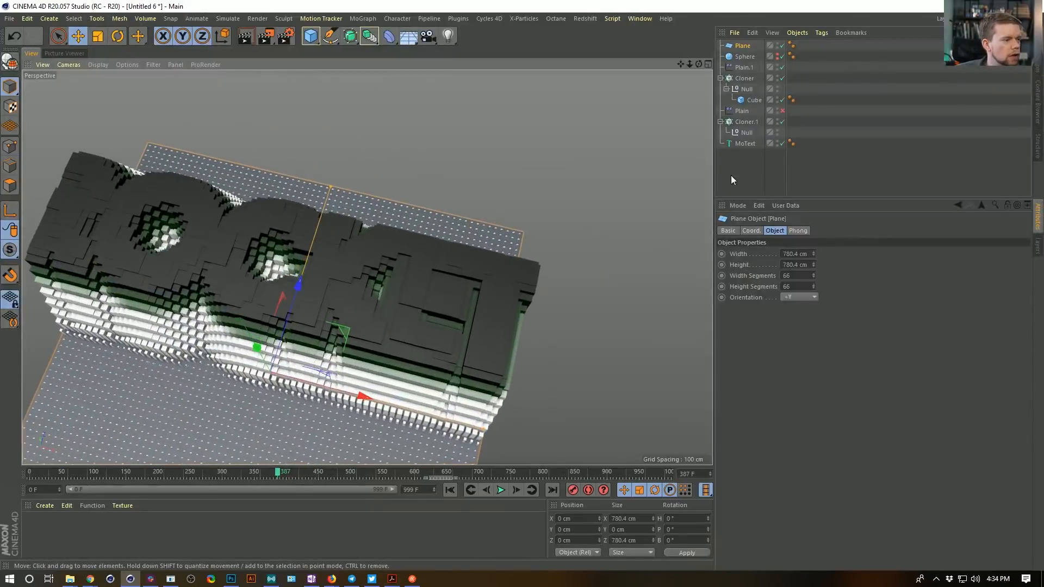
{"action": "left_click", "coordinate": [750, 68]}
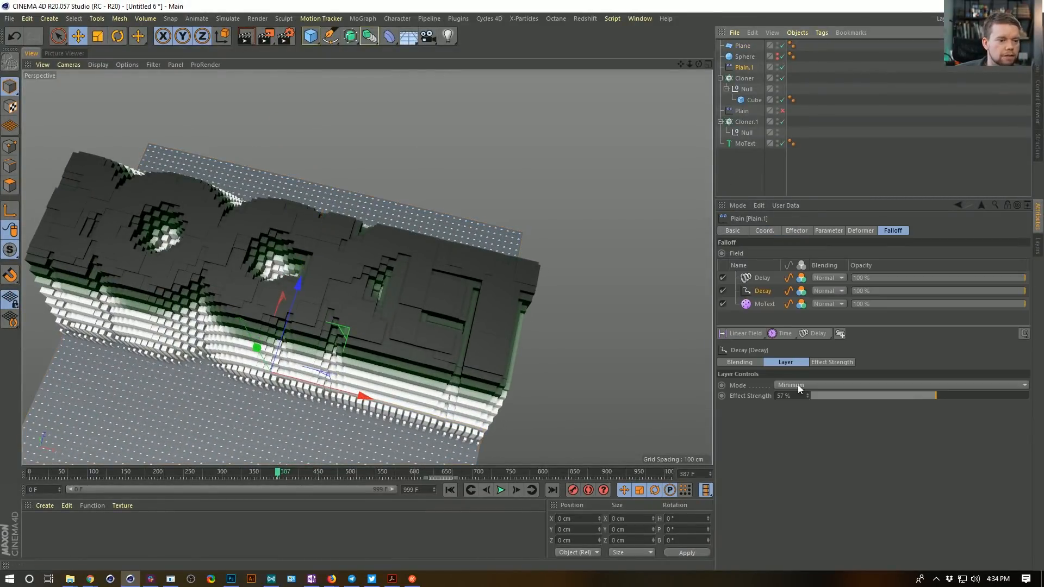
{"action": "left_click", "coordinate": [764, 305]}
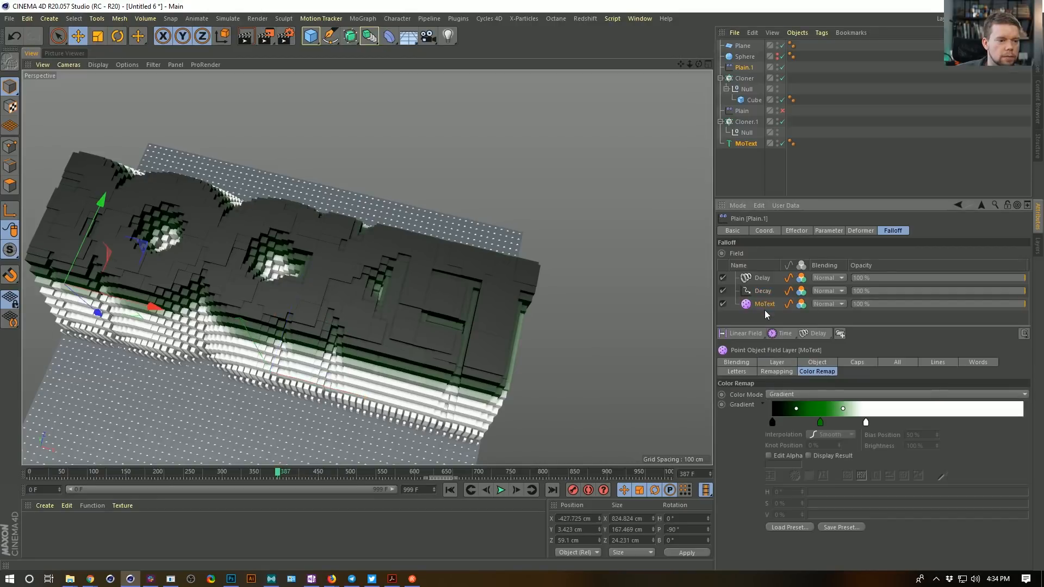
{"action": "left_click", "coordinate": [816, 363]}
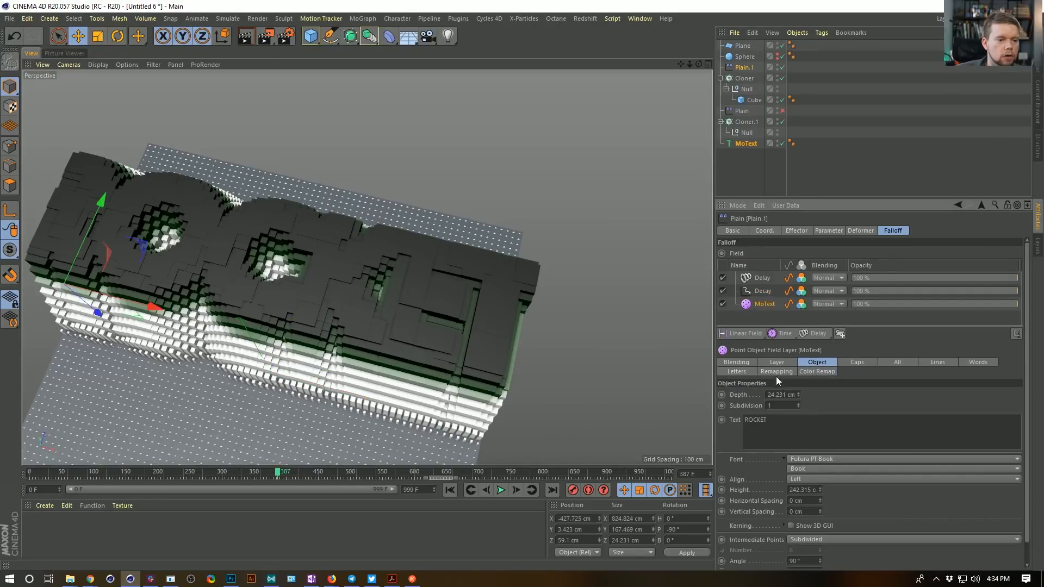
{"action": "left_click", "coordinate": [784, 362]}
{"action": "left_click", "coordinate": [921, 412]}
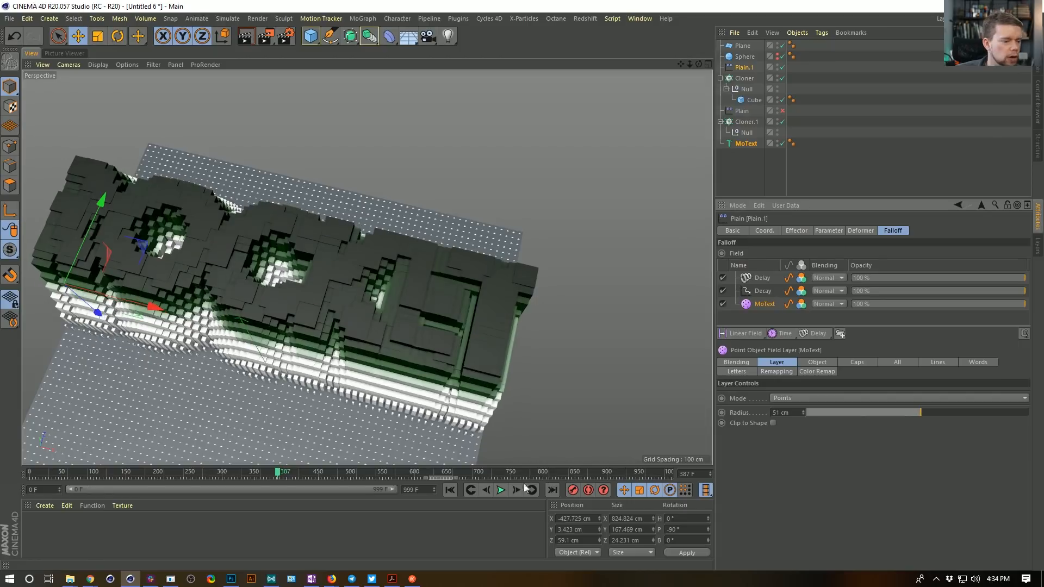
{"action": "left_click", "coordinate": [503, 490]}
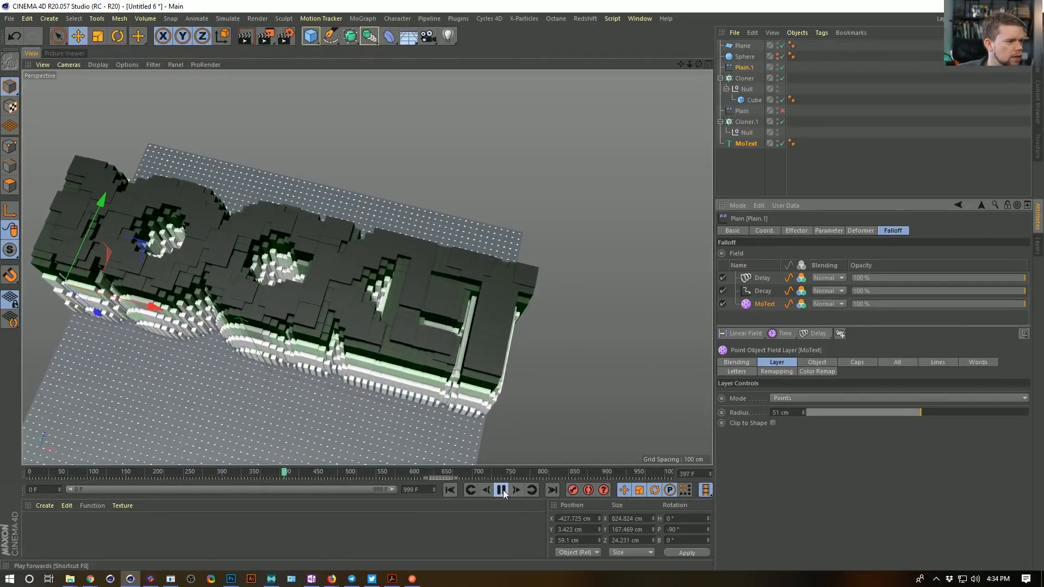
{"action": "left_click", "coordinate": [853, 412]}
{"action": "left_click", "coordinate": [870, 411]}
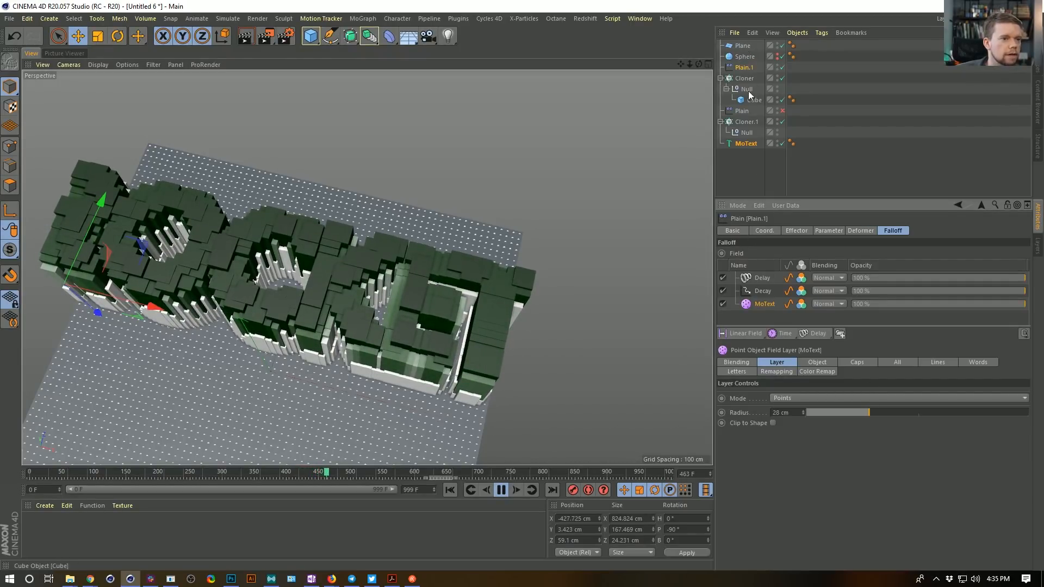
Scale the MoText down uniformly to about 733 cm wide and move it to about -391 cm in X.
{"action": "key", "text": "t"}
{"action": "left_click_drag", "start_coordinate": [531, 163], "coordinate": [469, 221]}
{"action": "key", "text": "e"}
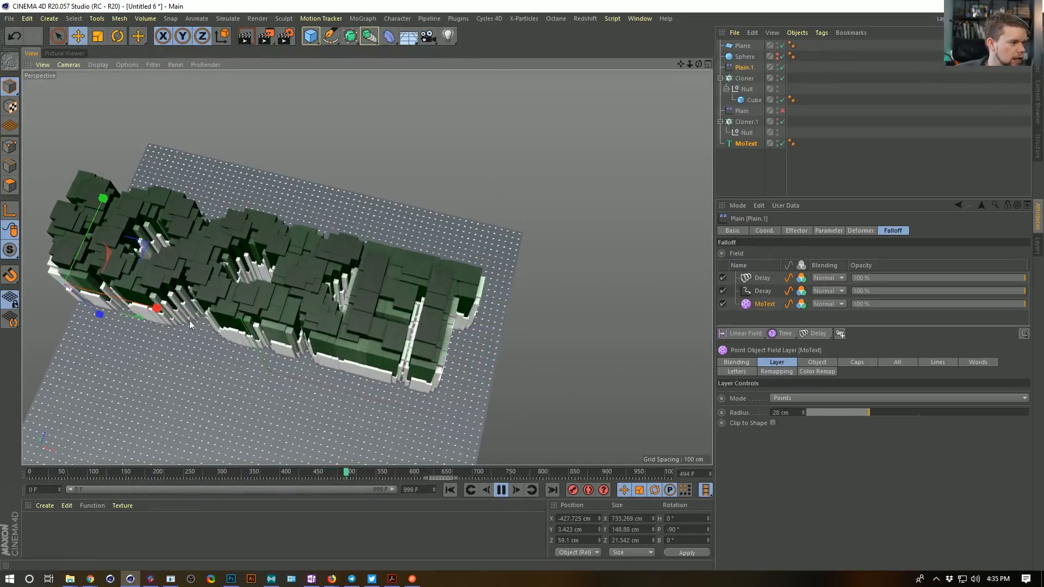
{"action": "left_click_drag", "start_coordinate": [158, 311], "coordinate": [169, 318]}
{"action": "left_click_drag", "start_coordinate": [313, 317], "coordinate": [376, 277], "text": "alt"}
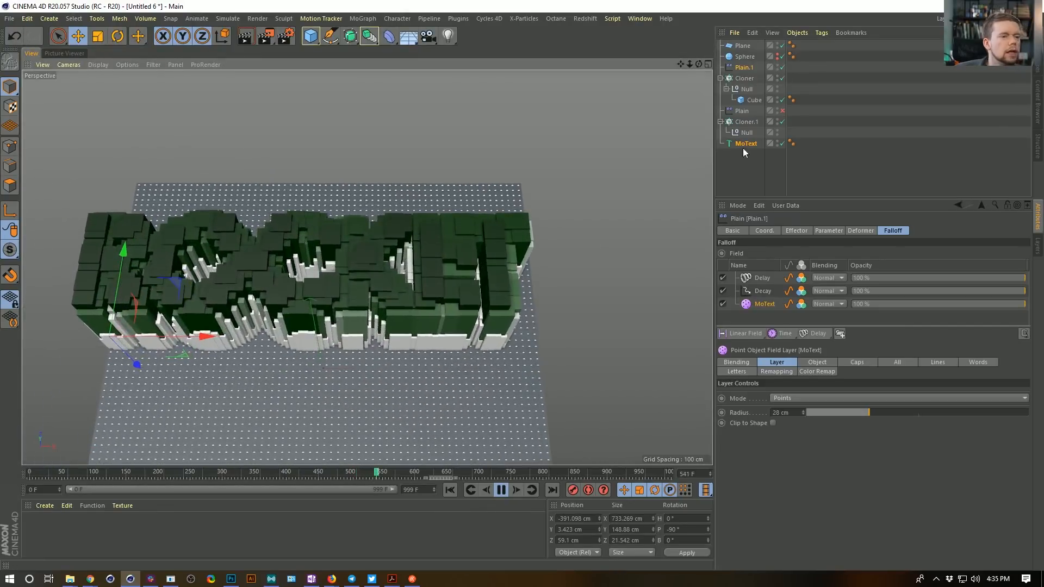
Set the cloned cube's X and Z sizes to 22 cm each.
{"action": "left_click", "coordinate": [753, 100]}
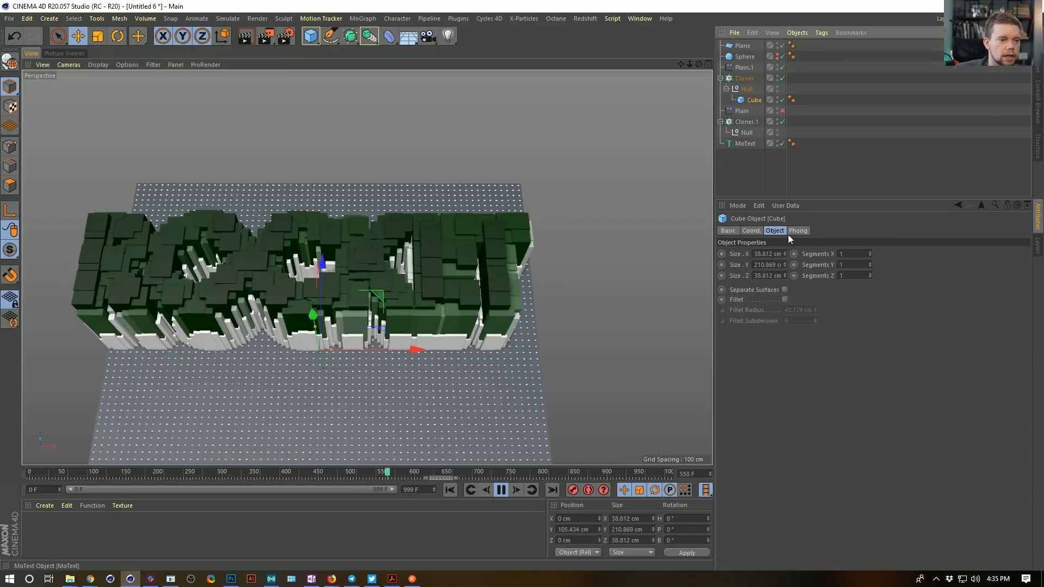
{"action": "double_click", "coordinate": [766, 254]}
{"action": "type", "text": "22"}
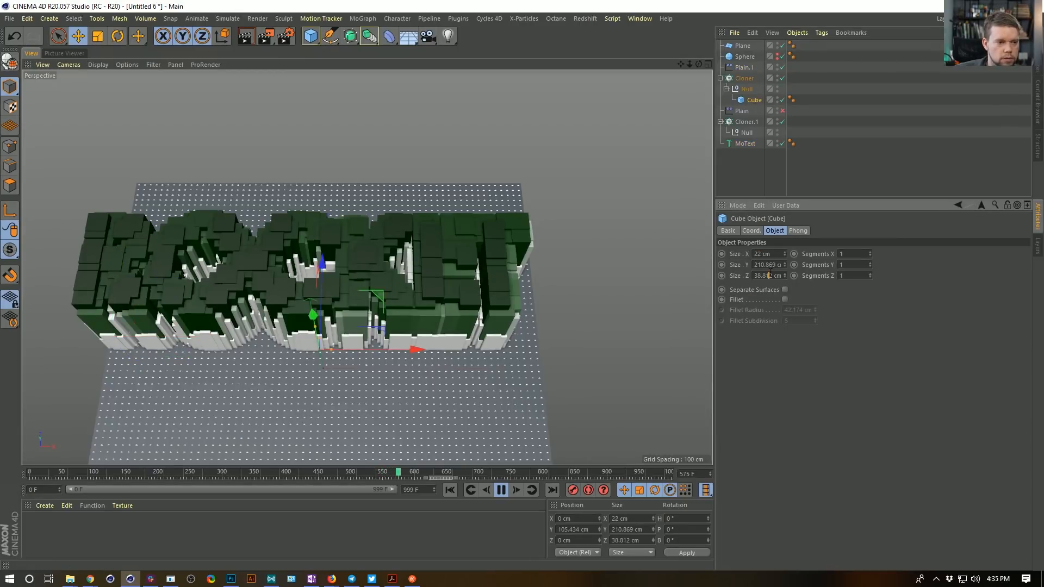
{"action": "double_click", "coordinate": [768, 276]}
{"action": "type", "text": "22"}
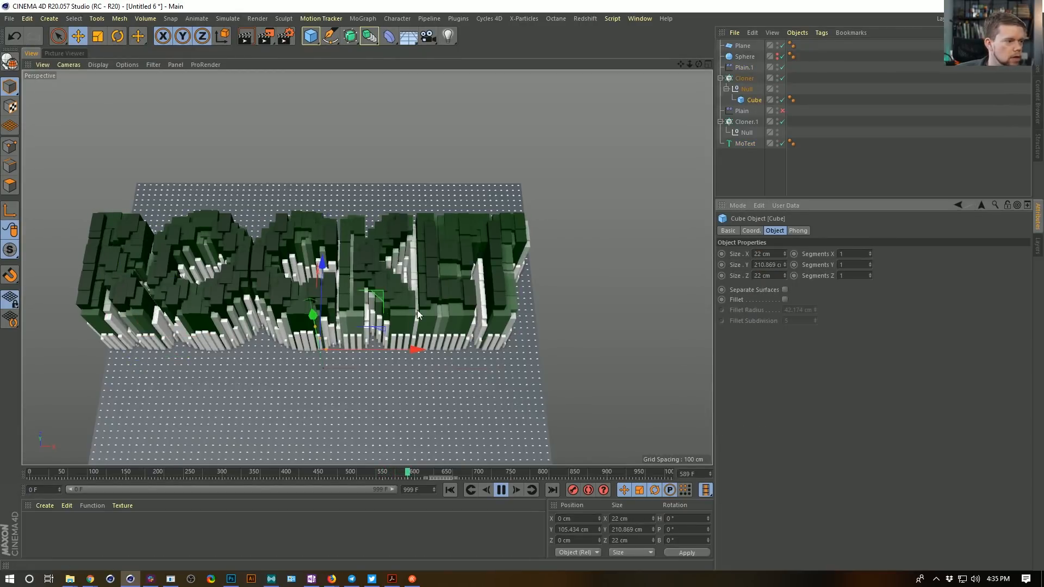
{"action": "key", "text": "Return"}
Move the MoText across the plane to about -55 cm in Z, and stop the animation.
{"action": "left_click_drag", "start_coordinate": [411, 327], "coordinate": [381, 300], "text": "alt"}
{"action": "right_click_drag", "start_coordinate": [381, 300], "coordinate": [403, 292], "text": "alt"}
{"action": "mouse_move", "coordinate": [403, 292]}
{"action": "left_mouse_down", "text": "alt"}
{"action": "mouse_move", "coordinate": [412, 291]}
{"action": "mouse_move", "coordinate": [396, 307]}
{"action": "mouse_move", "coordinate": [413, 303]}
{"action": "left_mouse_up", "text": "alt"}
{"action": "right_click_drag", "start_coordinate": [413, 298], "coordinate": [400, 290], "text": "alt"}
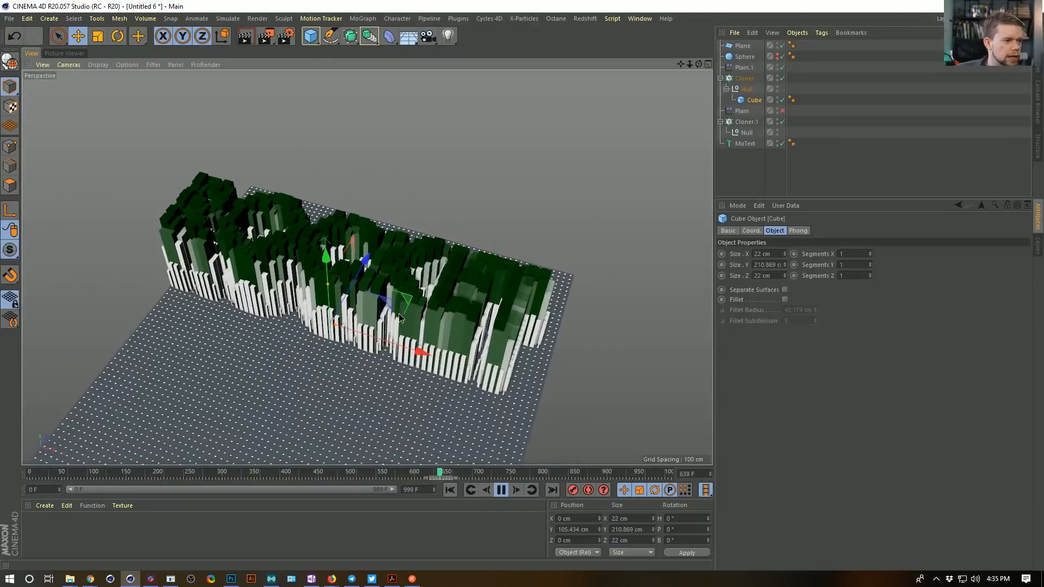
{"action": "middle_click_drag", "start_coordinate": [400, 290], "coordinate": [400, 302], "text": "alt"}
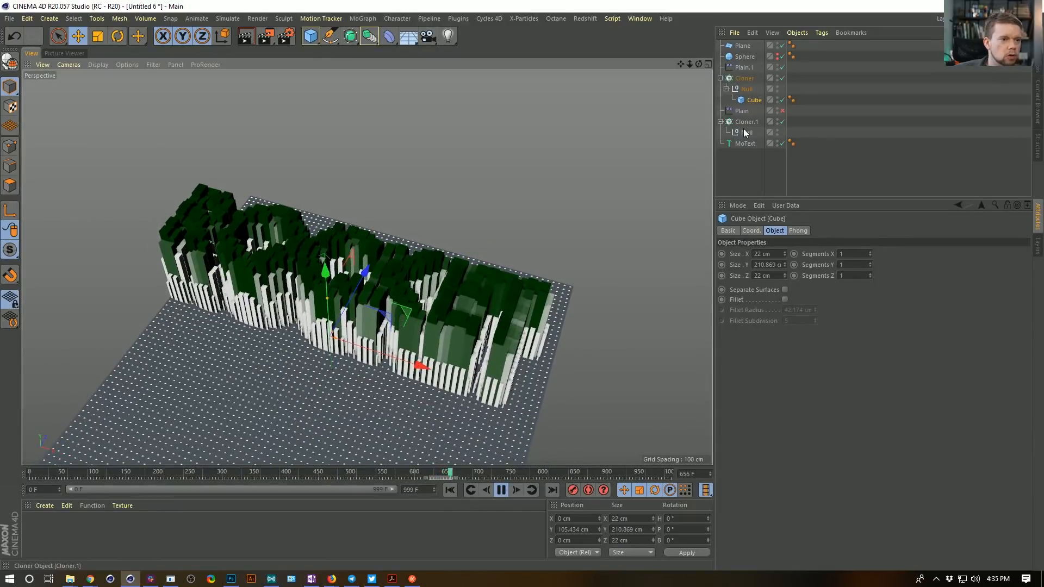
{"action": "left_click", "coordinate": [745, 143]}
{"action": "left_click_drag", "start_coordinate": [224, 233], "coordinate": [211, 276]}
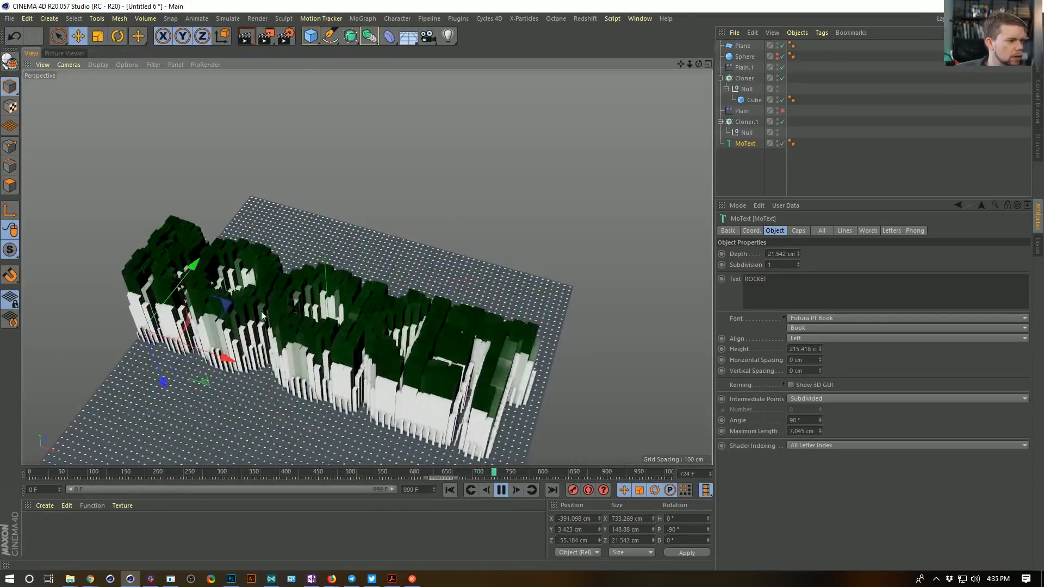
{"action": "left_click_drag", "start_coordinate": [364, 297], "coordinate": [381, 333], "text": "alt"}
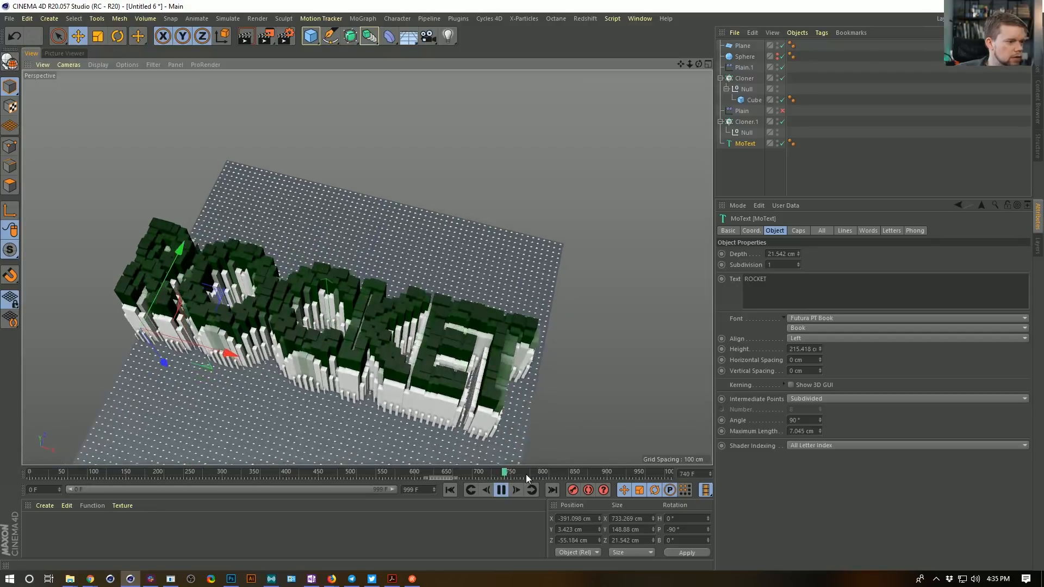
{"action": "left_click", "coordinate": [502, 490]}
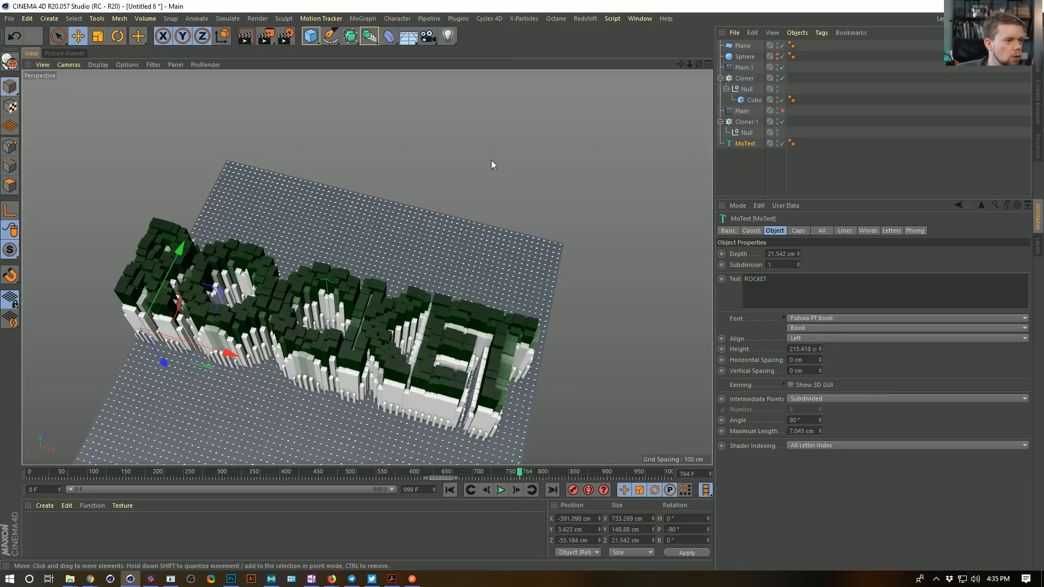
Save the scene in the SceneFiles folder as [4]MotextIntoField.c4d.
{"action": "key", "text": "ctrl+s"}
{"action": "left_click", "coordinate": [232, 123]}
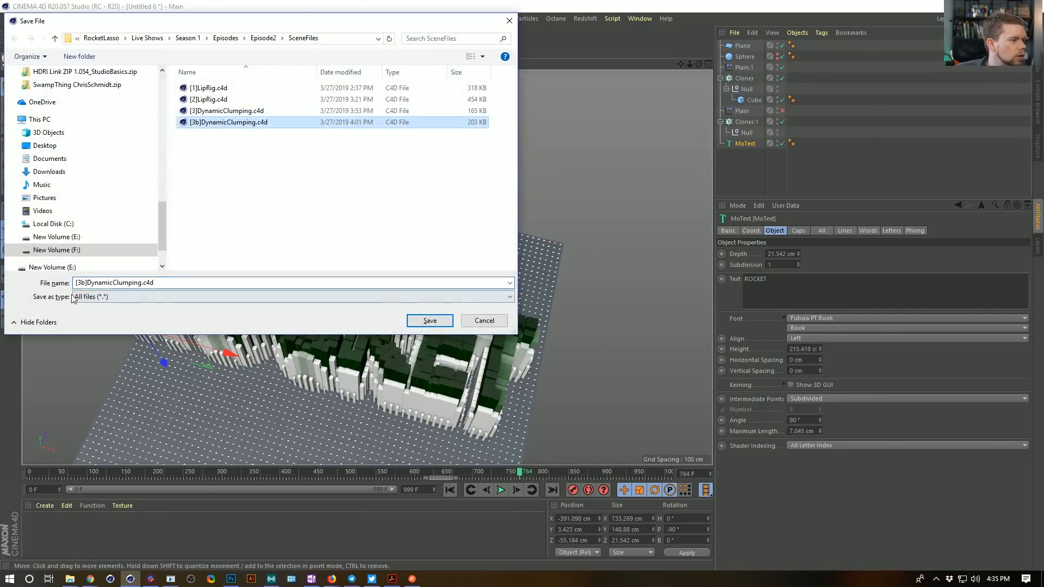
{"action": "double_click", "coordinate": [83, 282]}
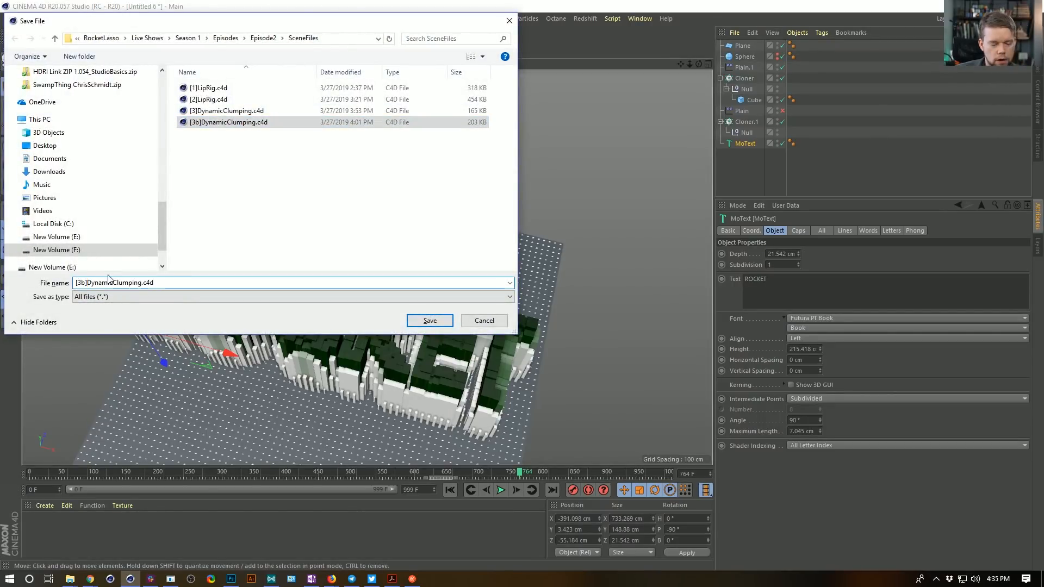
{"action": "type", "text": "4"}
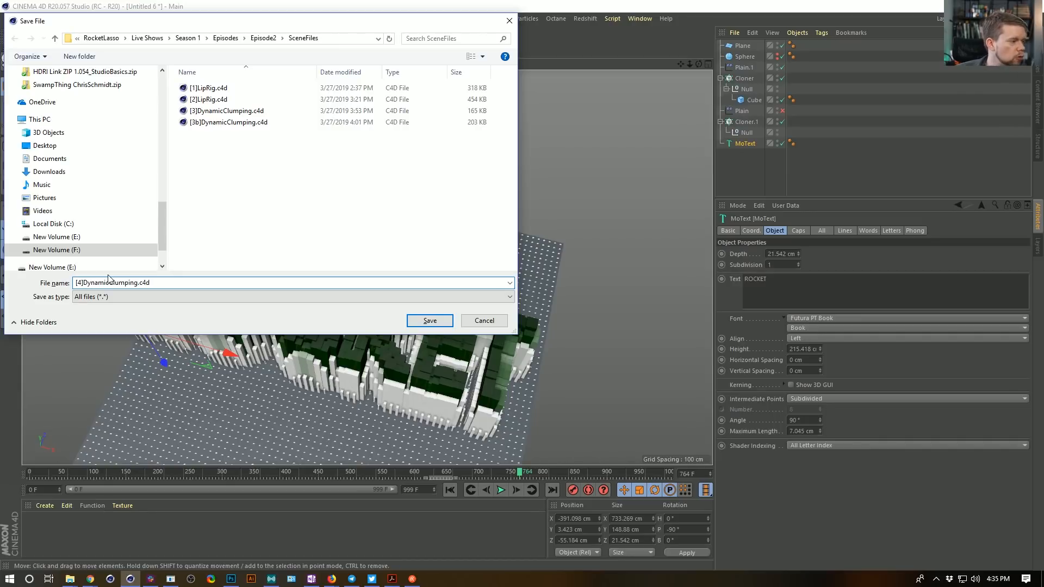
{"action": "left_click", "coordinate": [121, 297]}
{"action": "left_click", "coordinate": [113, 284]}
{"action": "double_click", "coordinate": [120, 283]}
{"action": "left_click", "coordinate": [141, 283]}
{"action": "left_click_drag", "start_coordinate": [138, 283], "coordinate": [83, 283]}
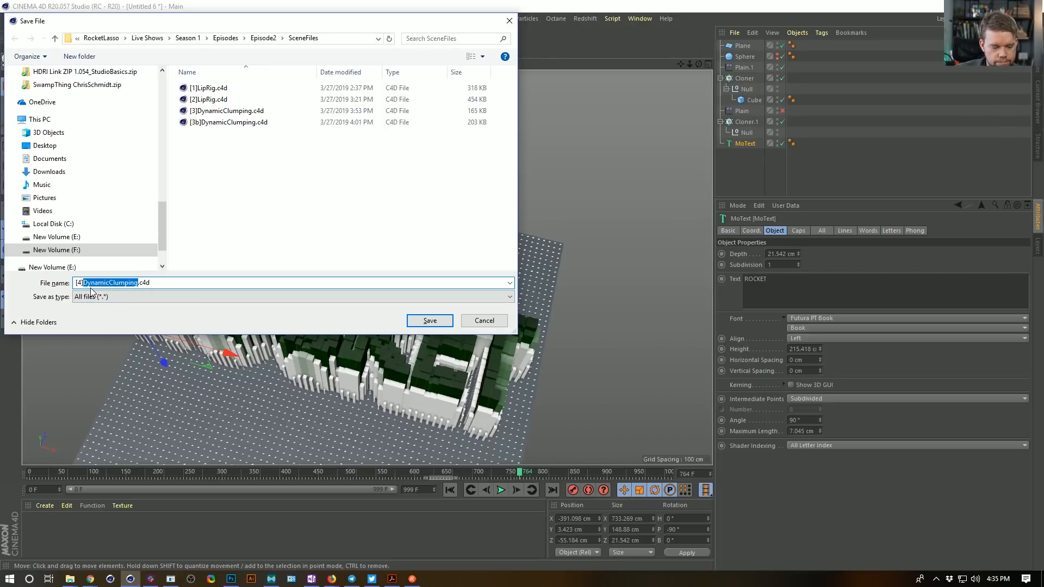
{"action": "type", "text": "Mot"}
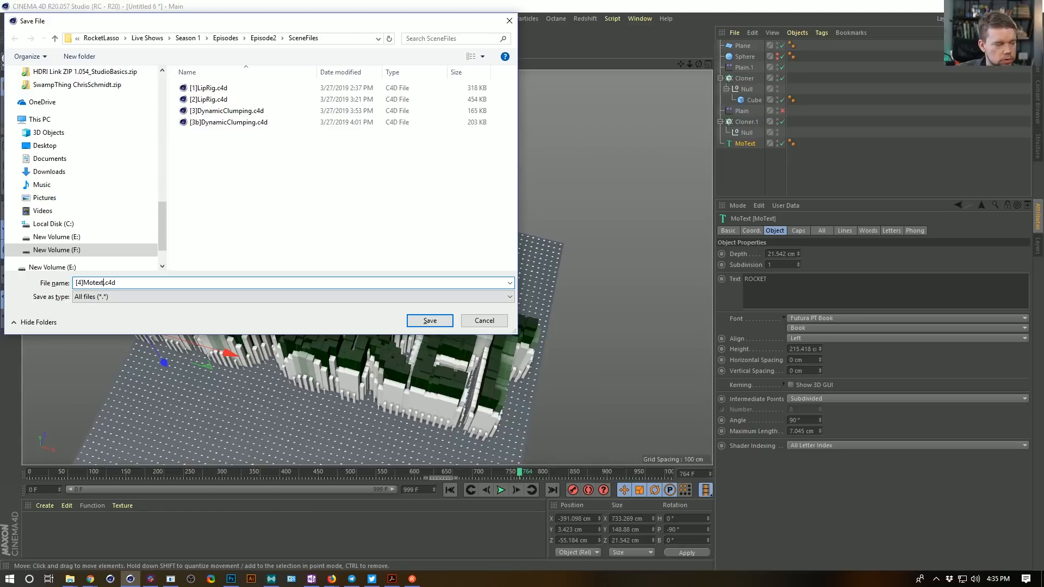
{"action": "type", "text": "extIntoField"}
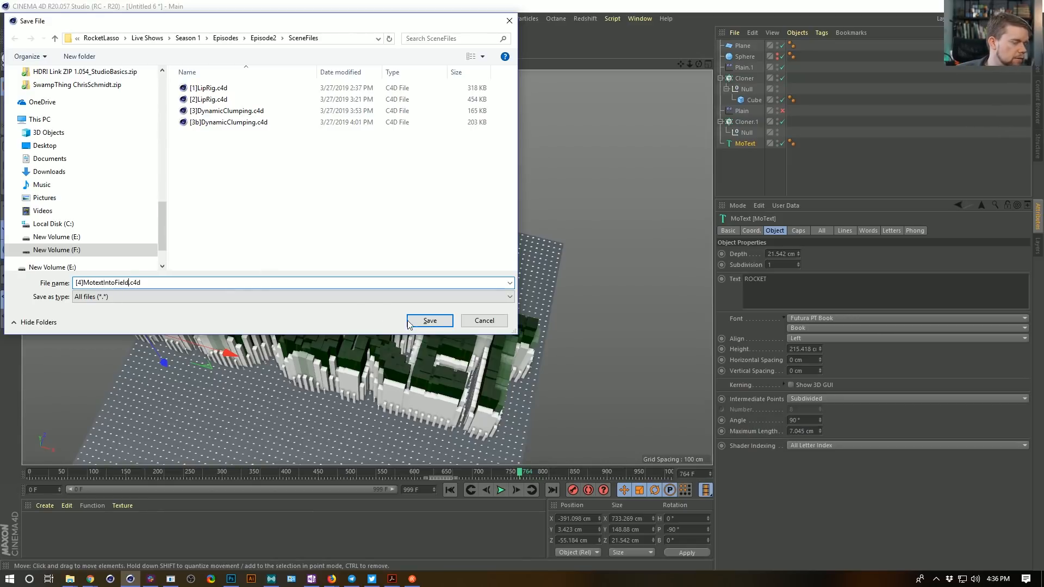
{"action": "left_click", "coordinate": [429, 321]}
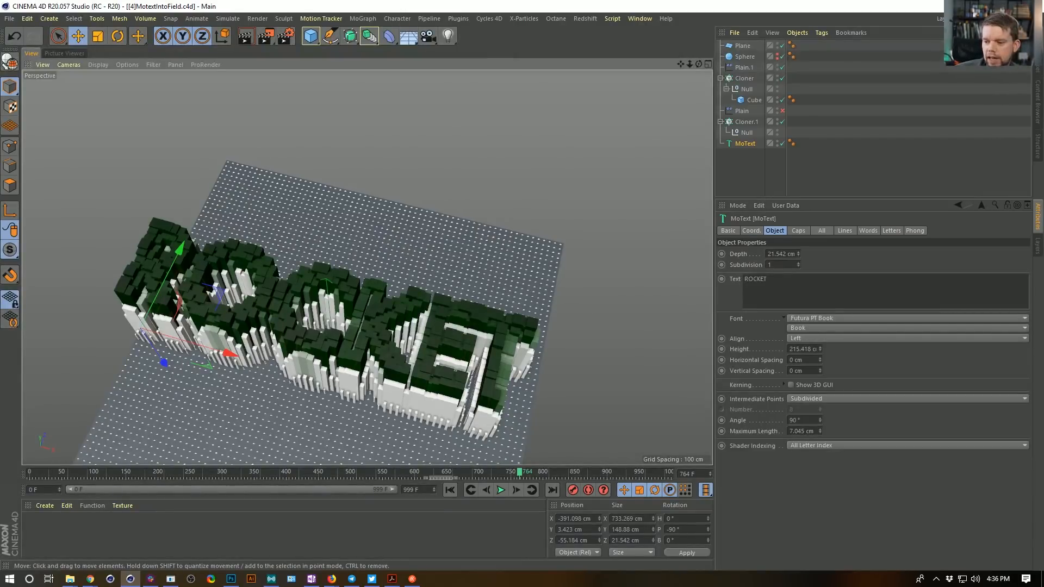